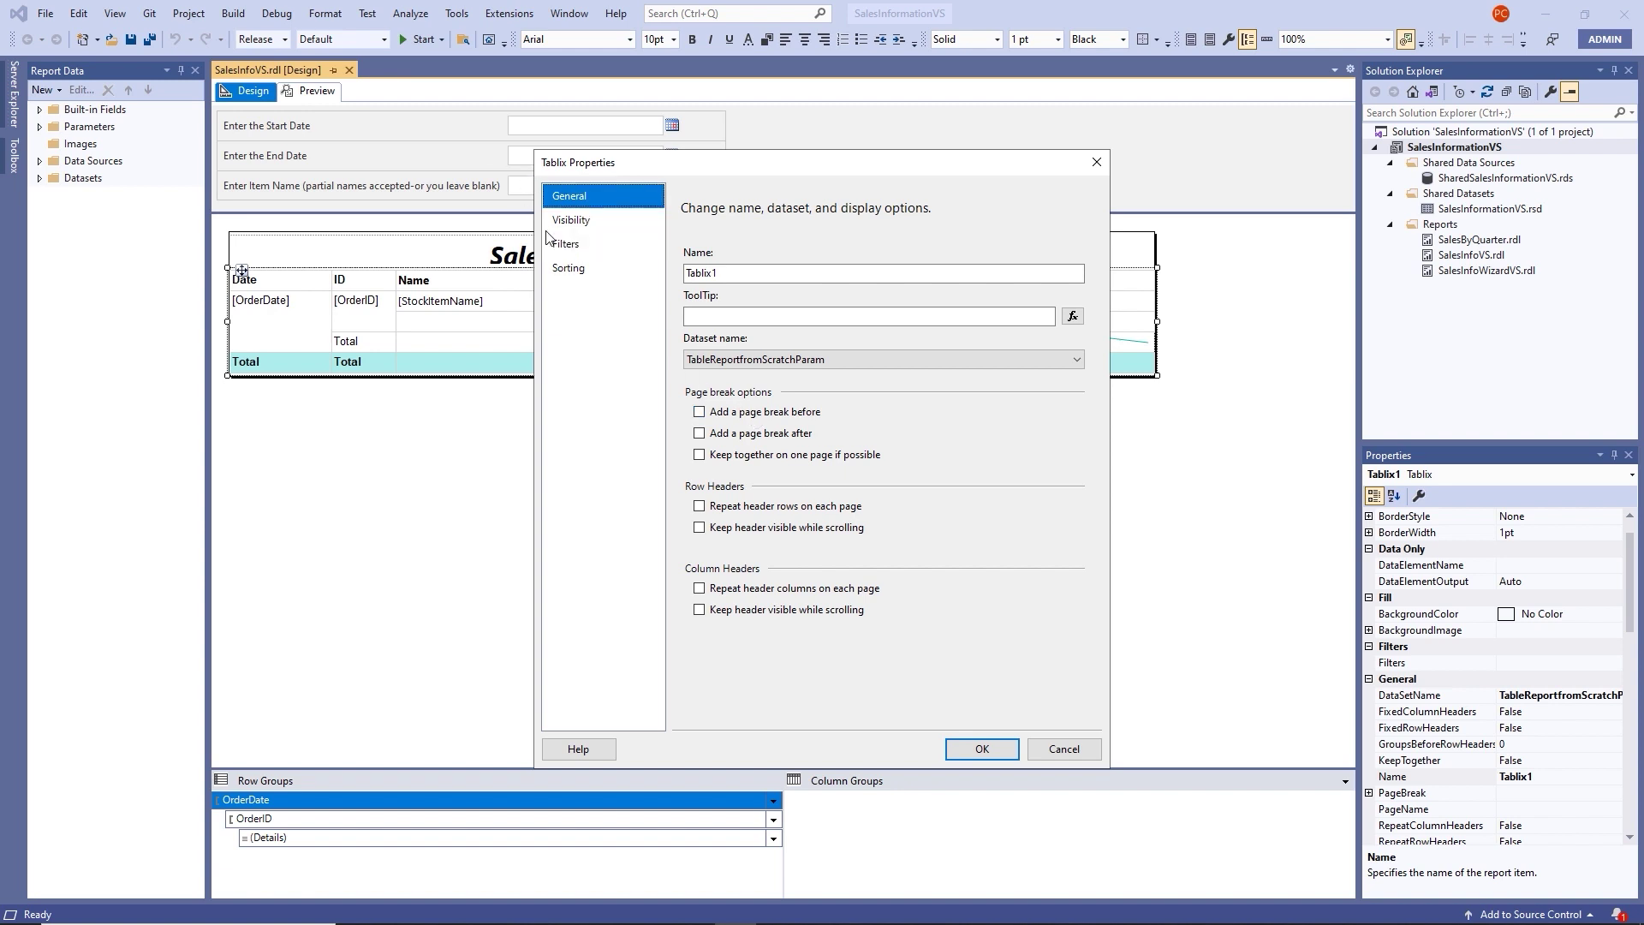
# Add a table sort rule on [Quantity] with Z to A order in Tablix Properties.
pyautogui.click(580, 278)
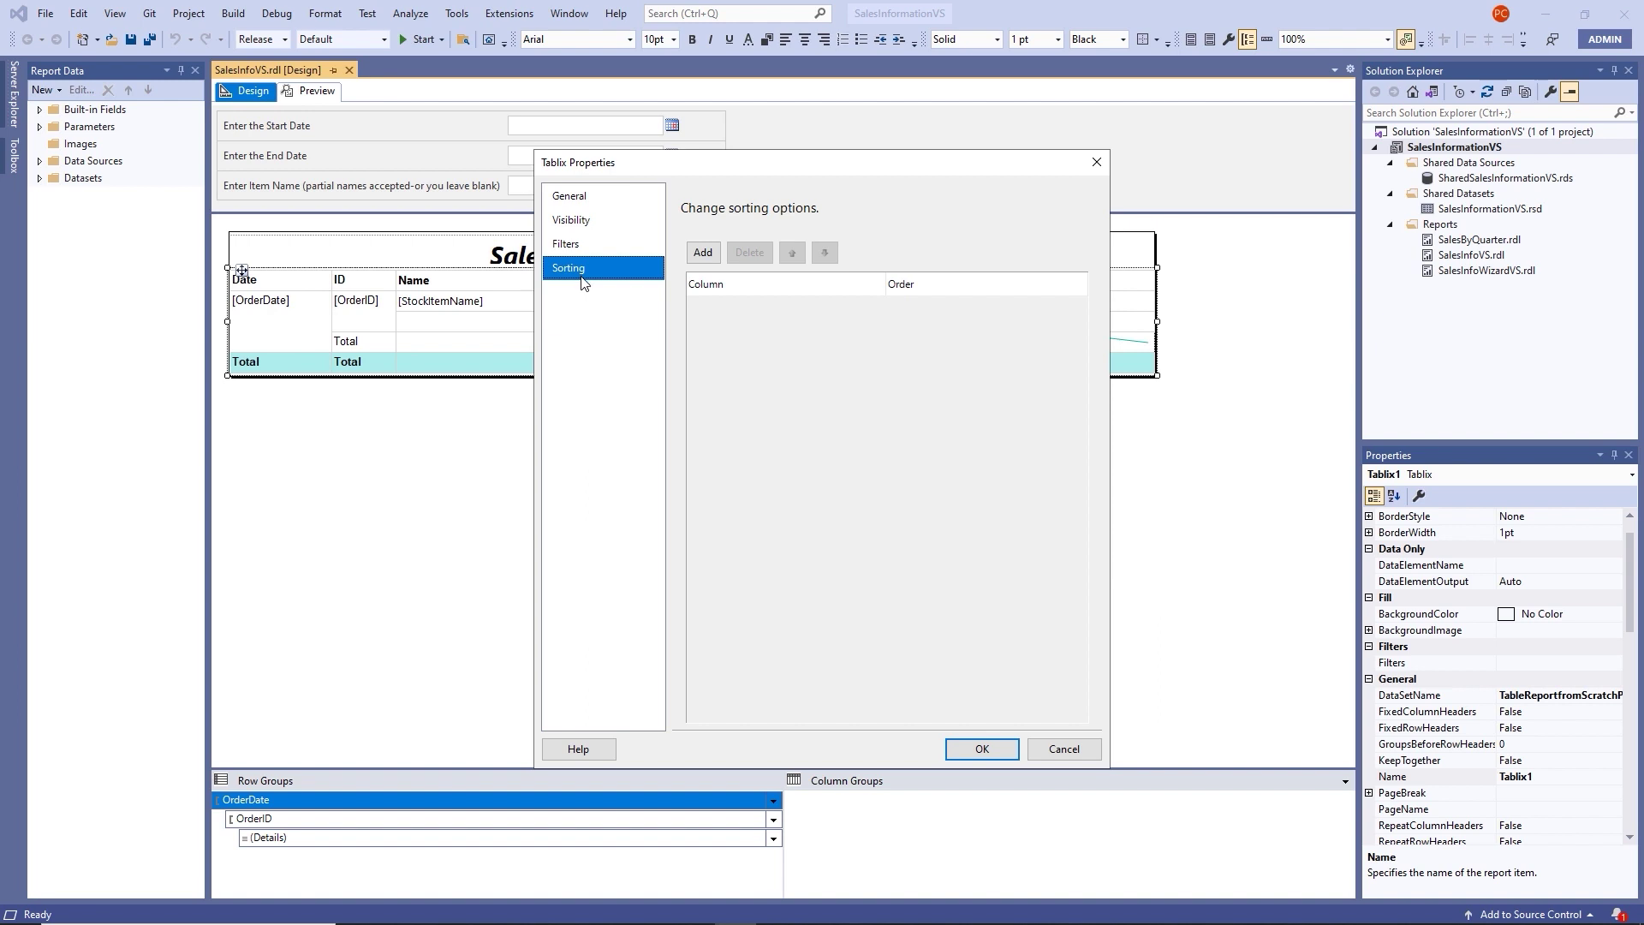
pyautogui.click(704, 253)
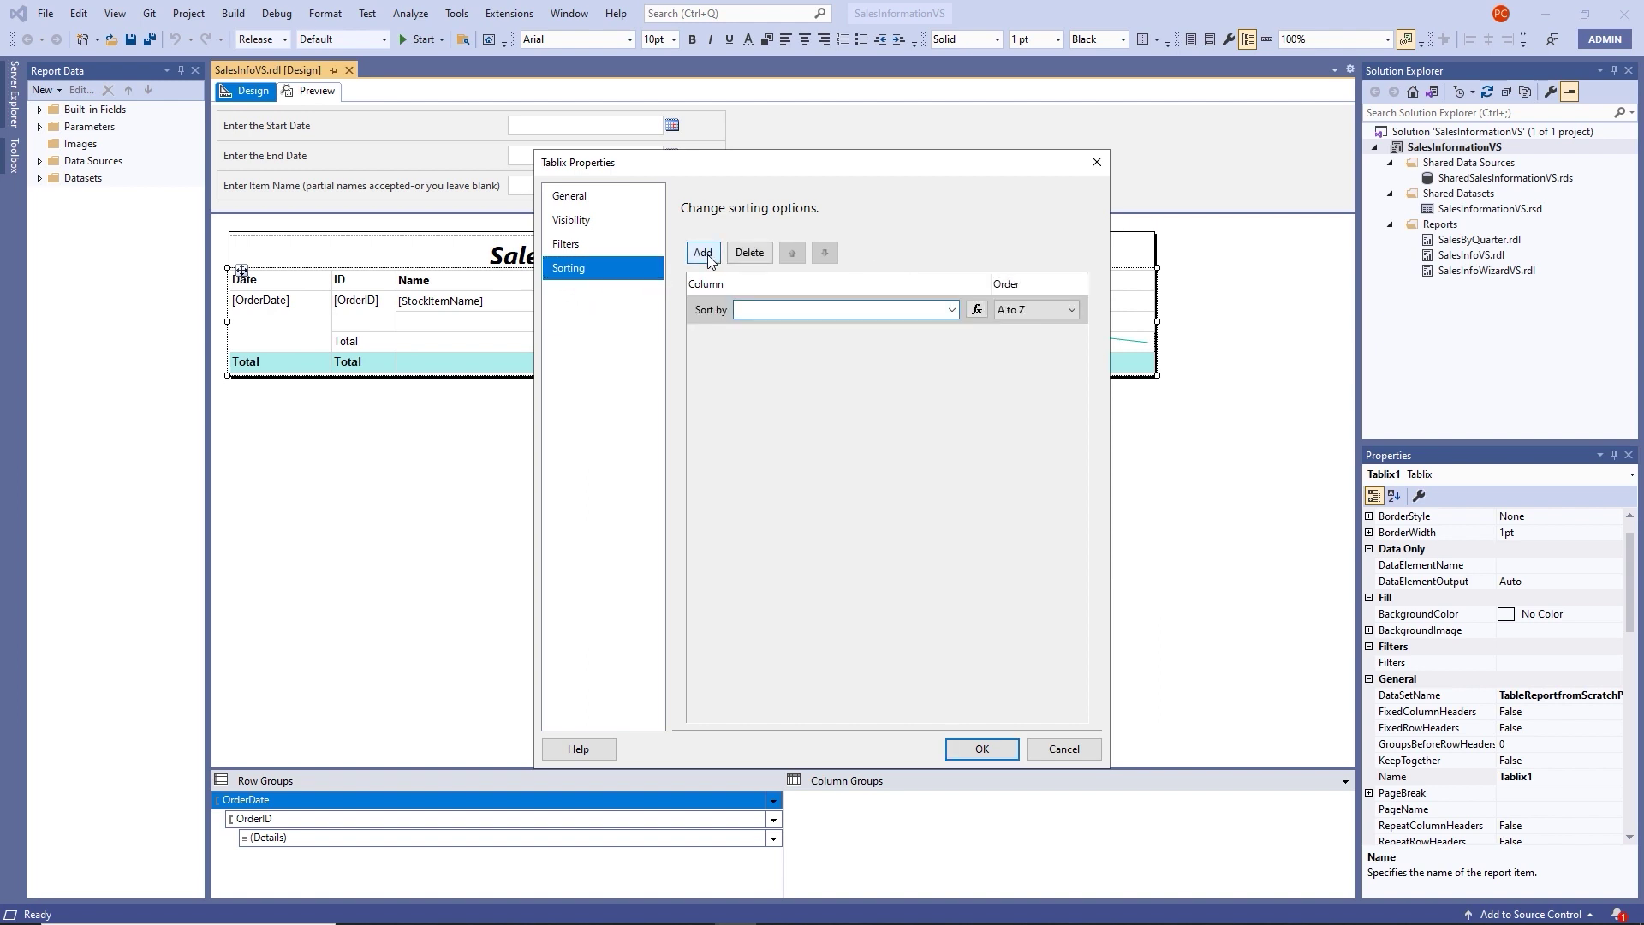
pyautogui.click(952, 311)
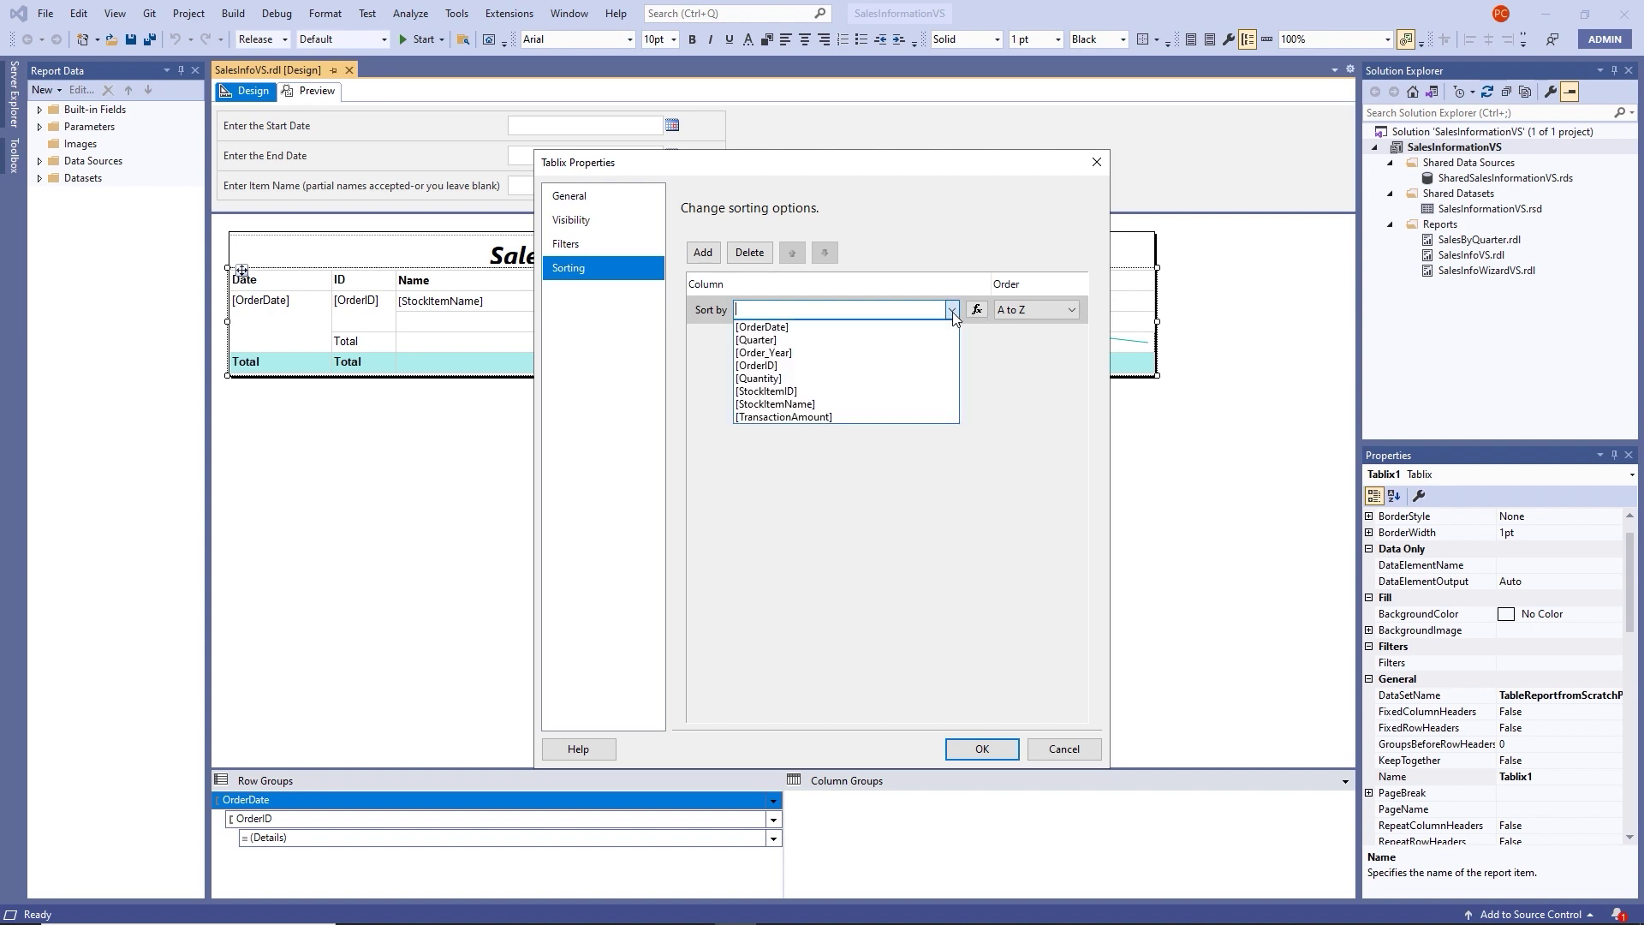
pyautogui.click(810, 378)
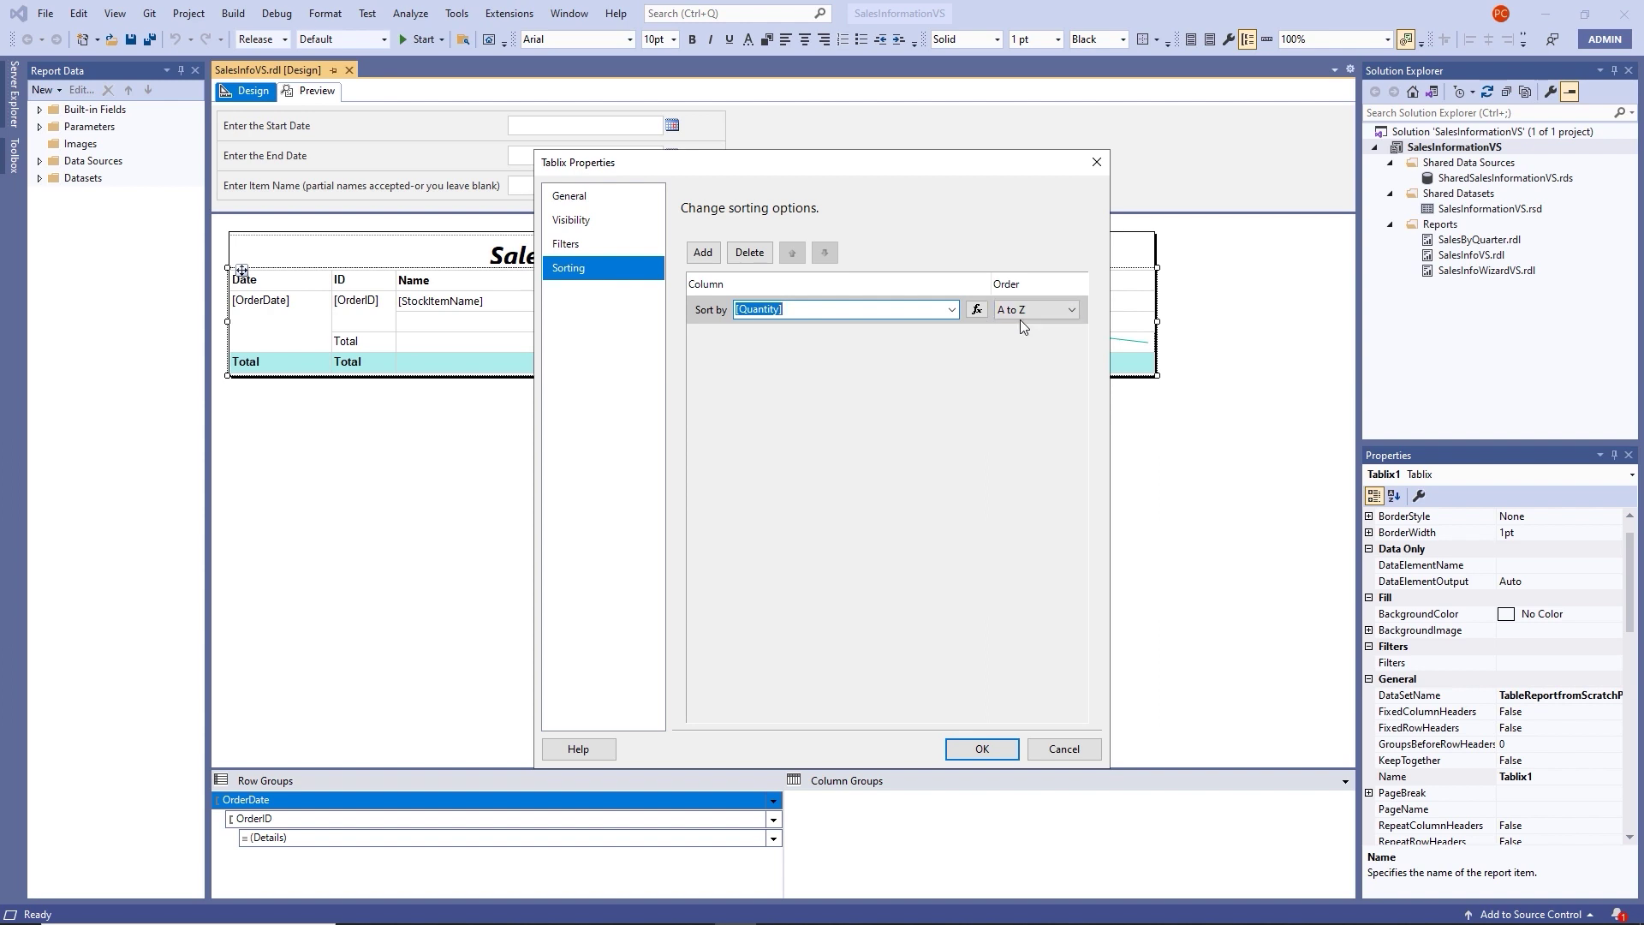
pyautogui.click(1074, 310)
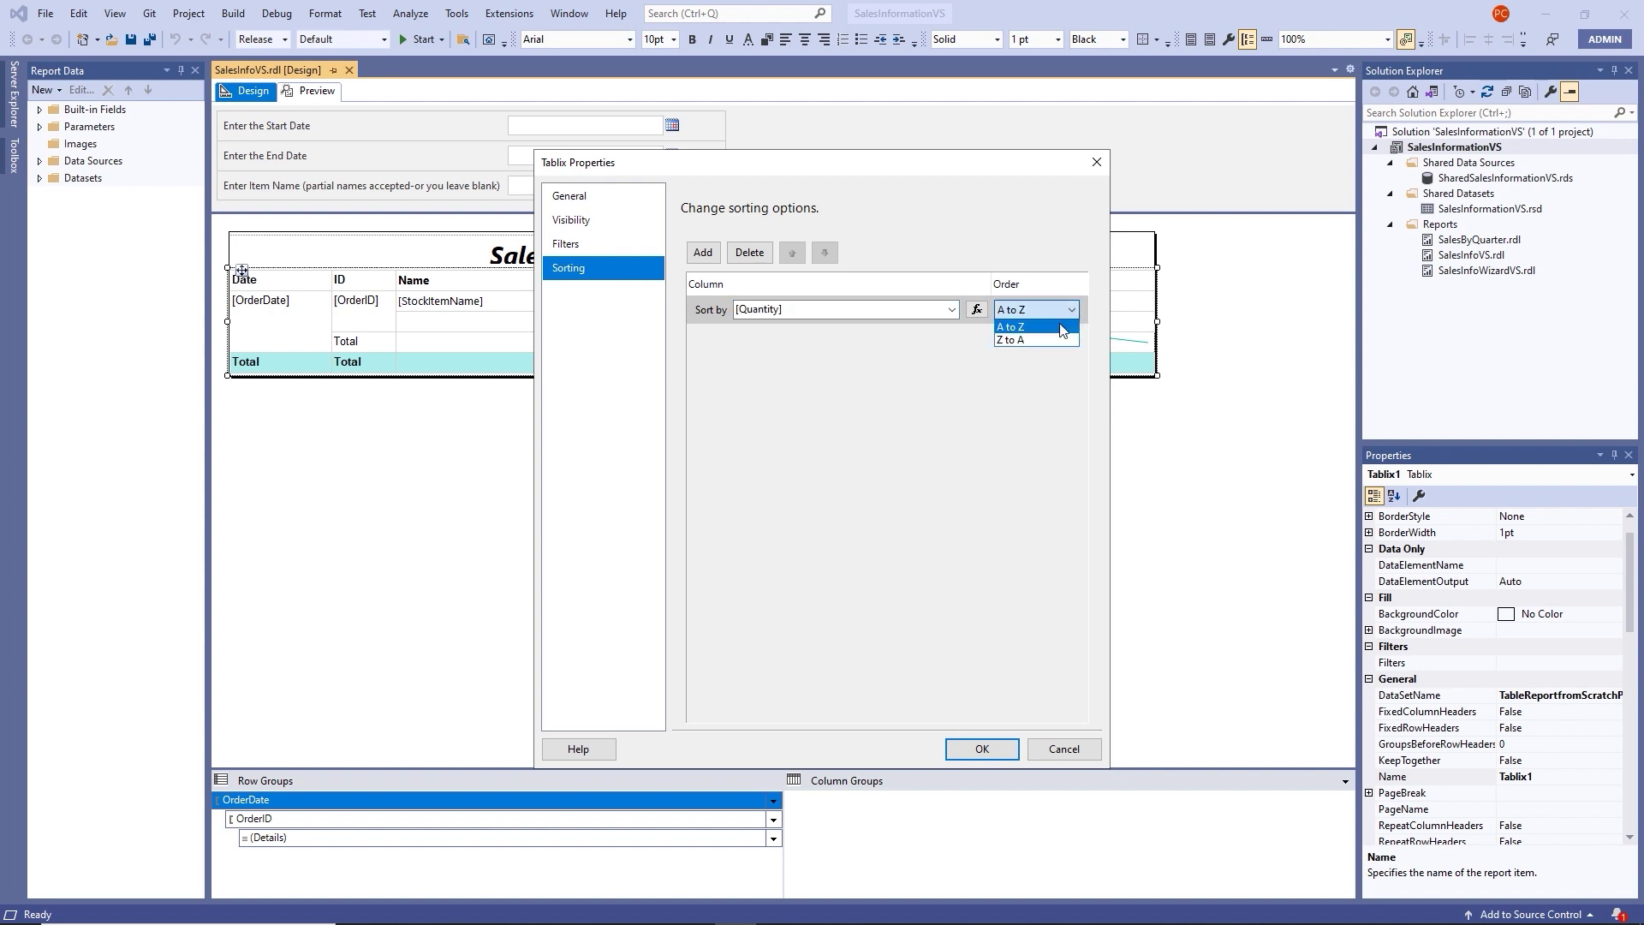
pyautogui.click(1043, 342)
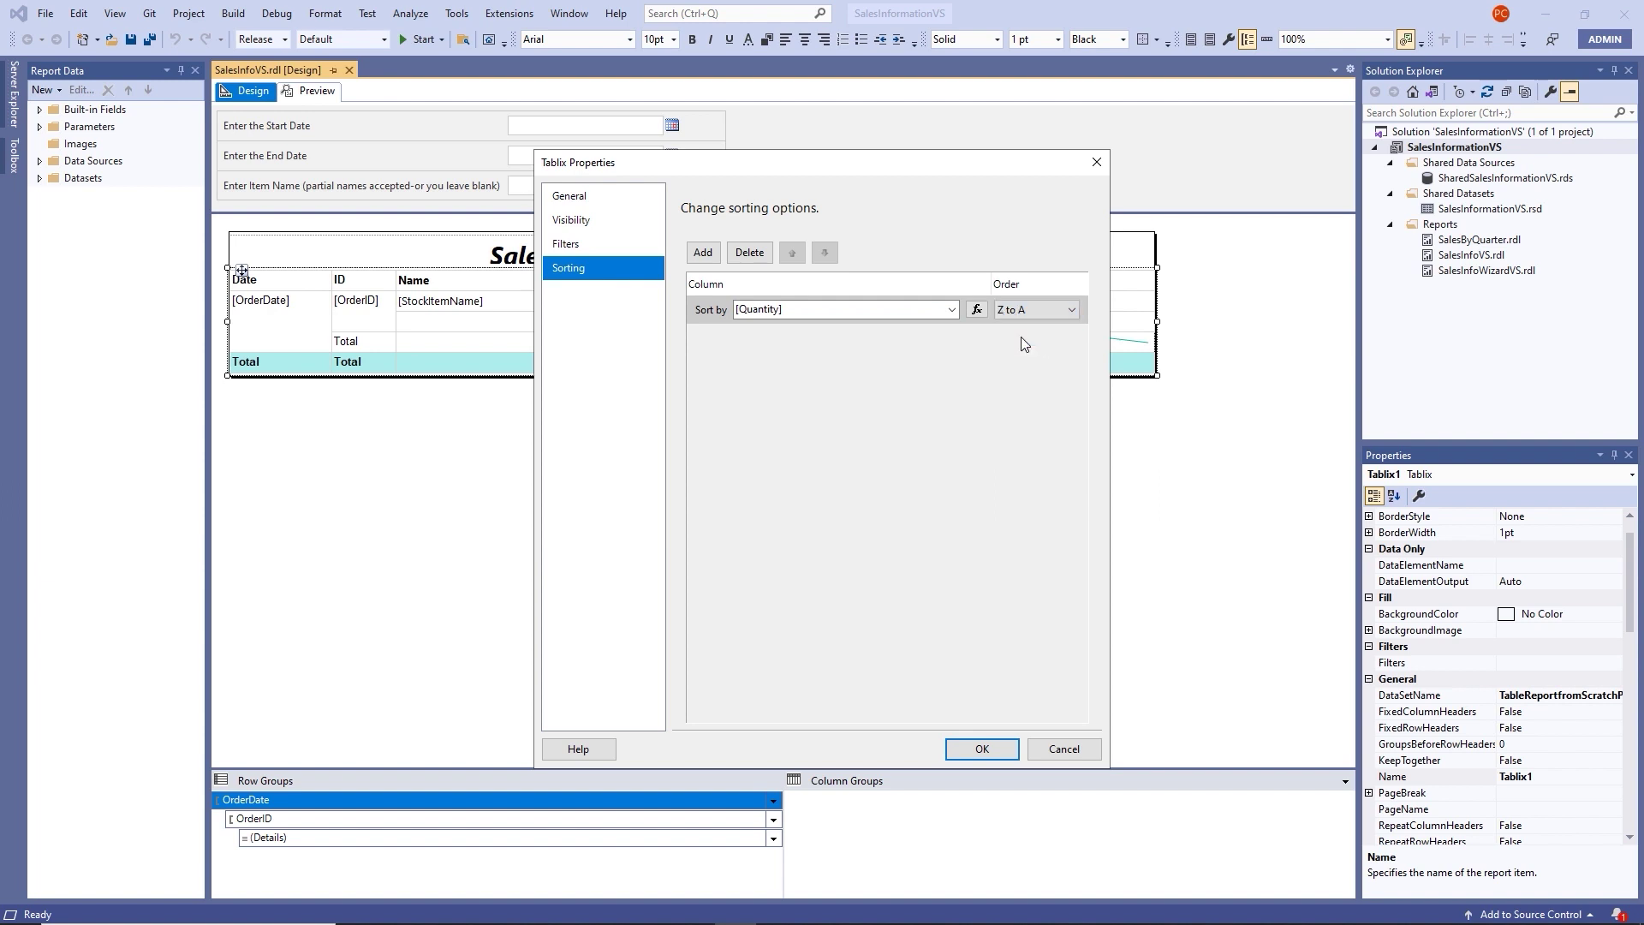
pyautogui.click(973, 751)
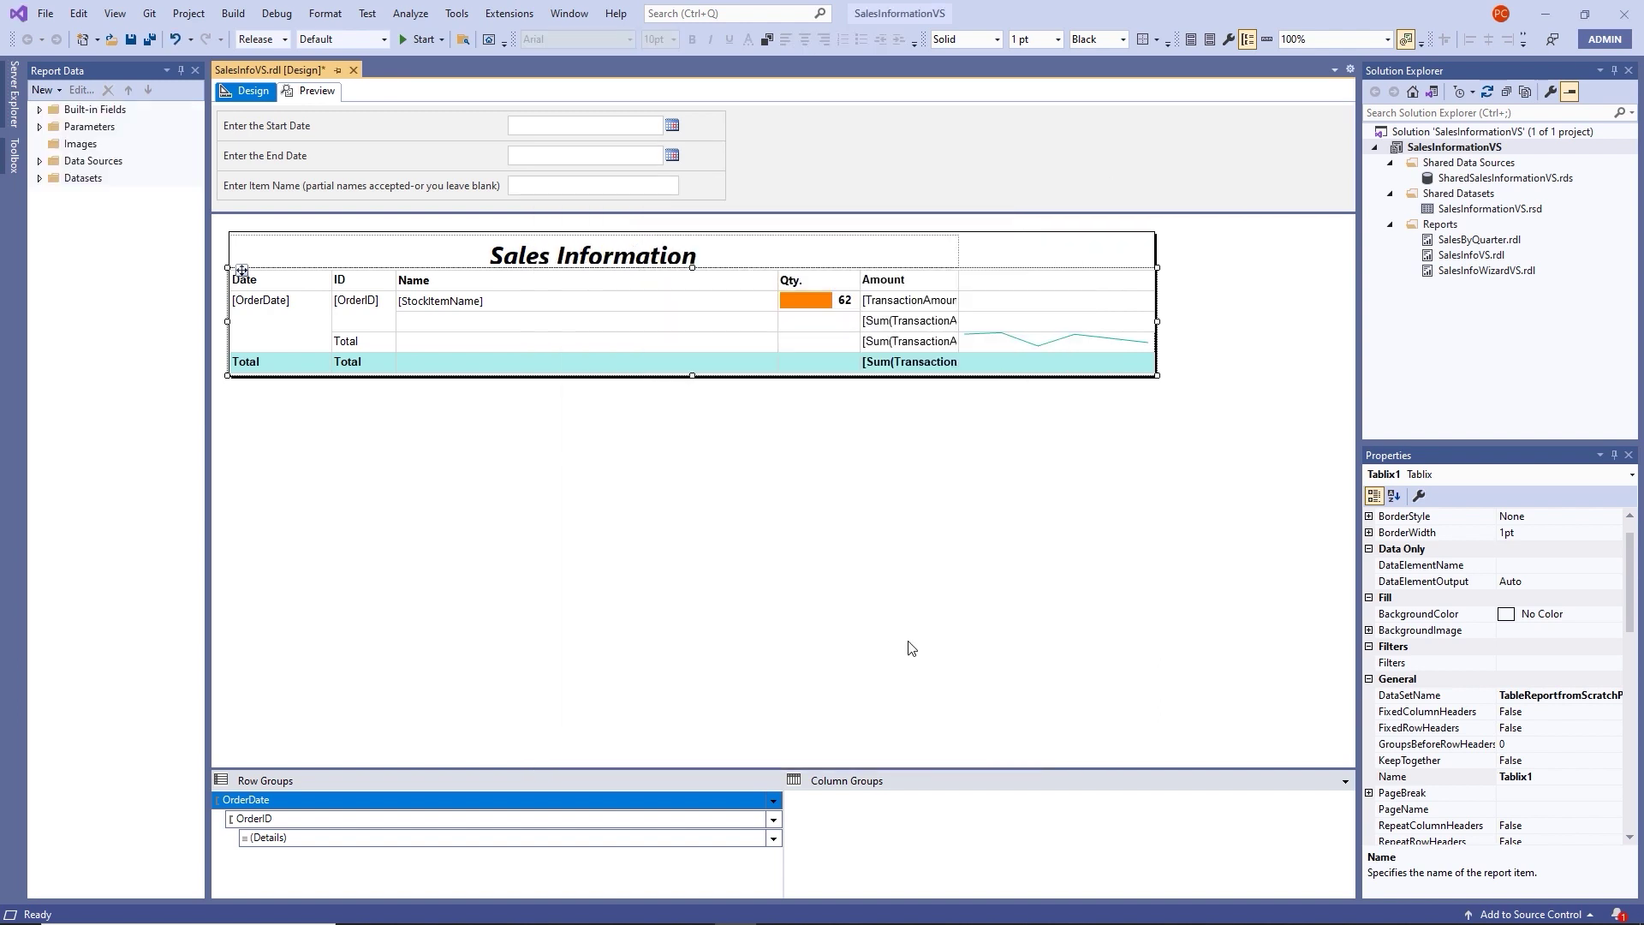
pyautogui.click(331, 98)
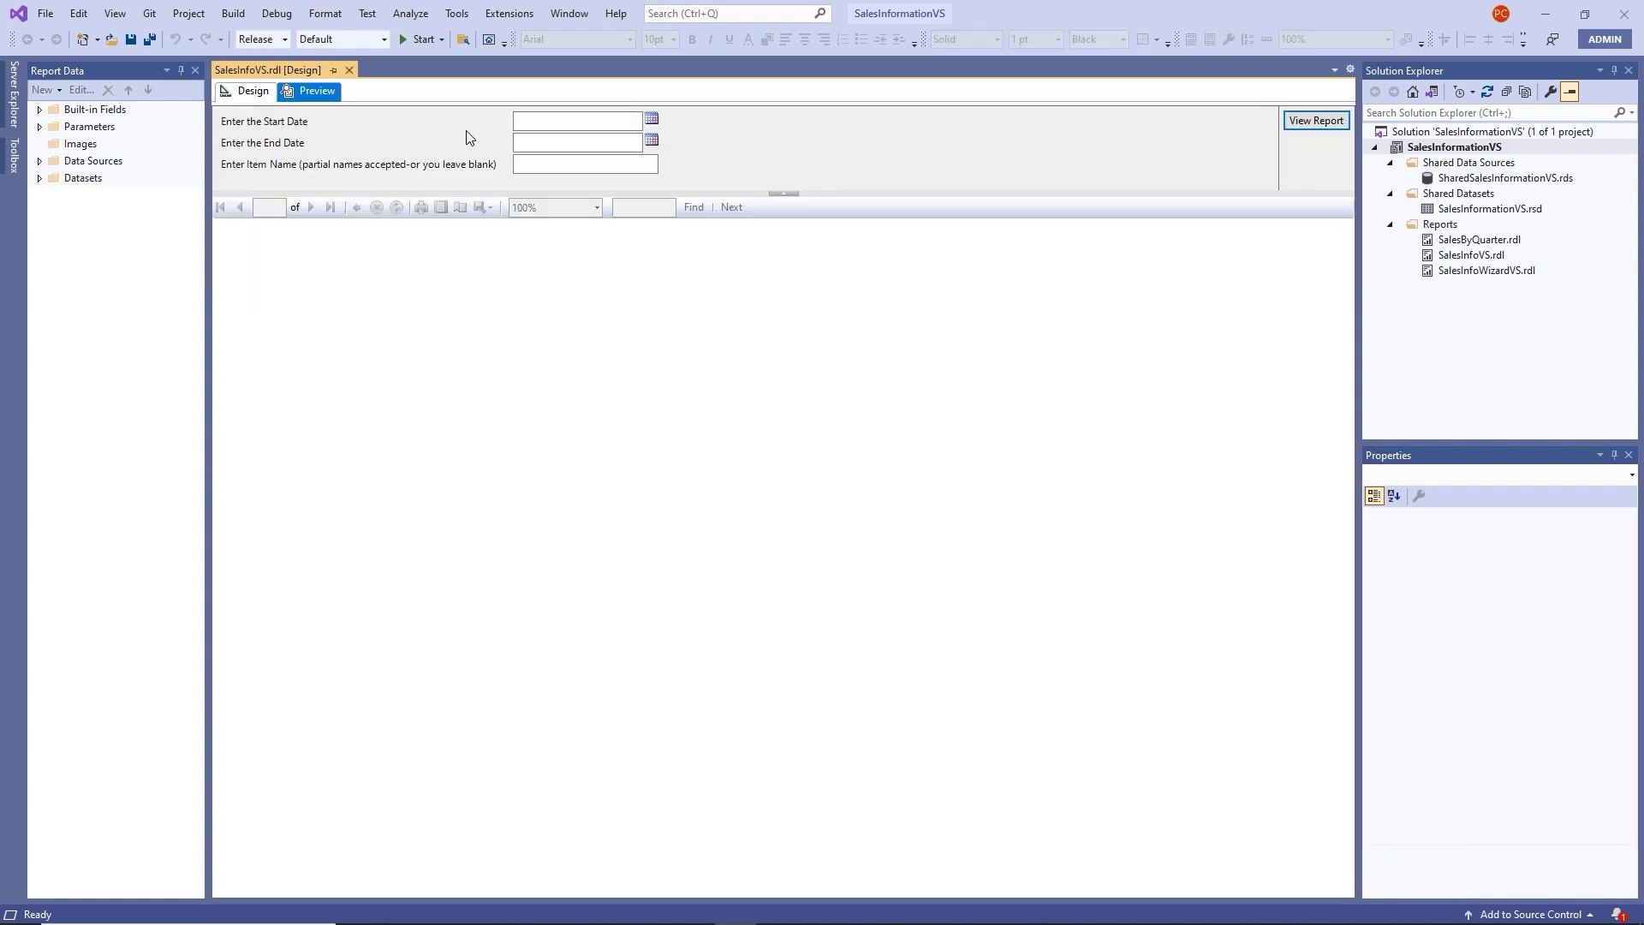
pyautogui.click(526, 120)
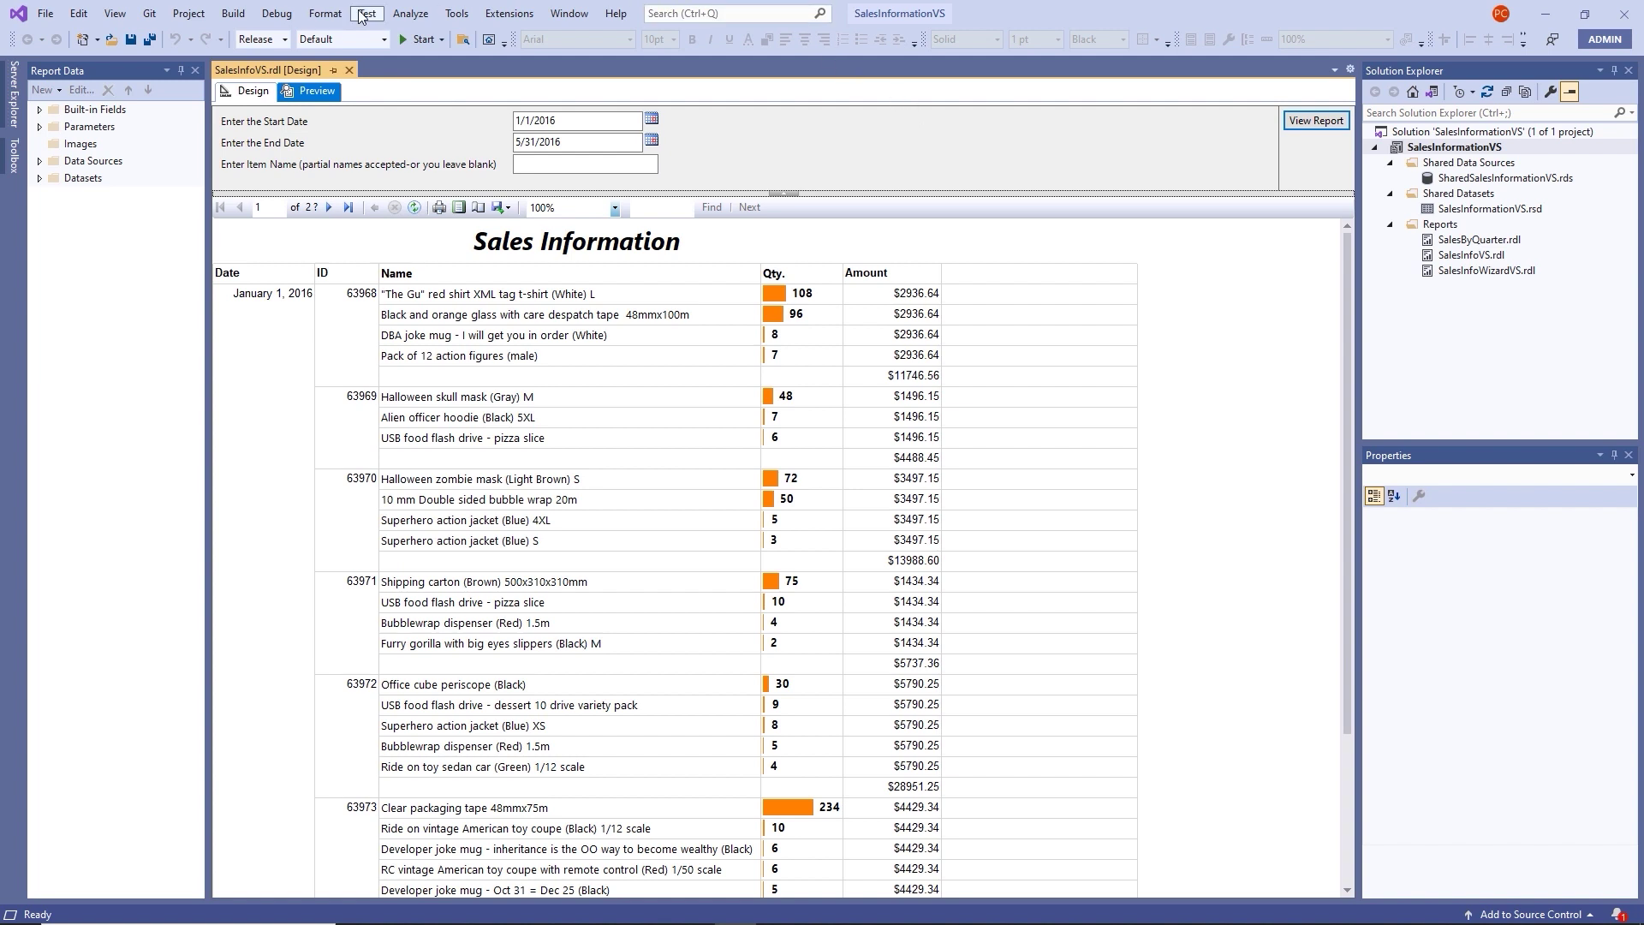
pyautogui.click(237, 100)
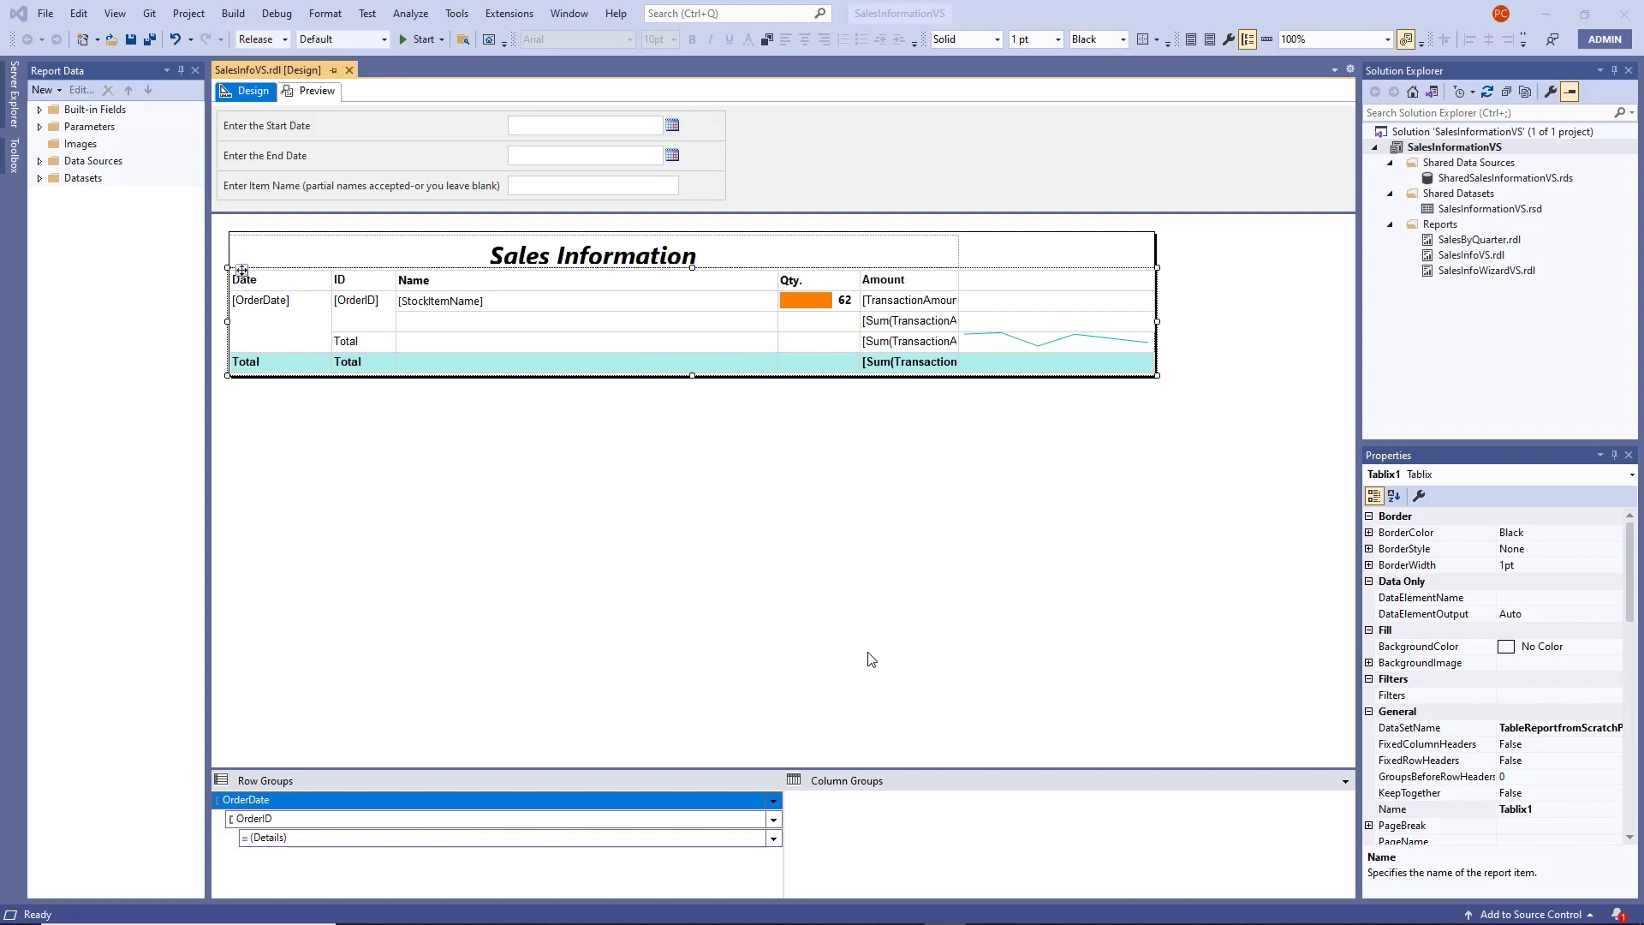
# Enable interactive sorting on the Qty. header text box, sorting detail rows by [Quantity].
pyautogui.rightClick(799, 283)
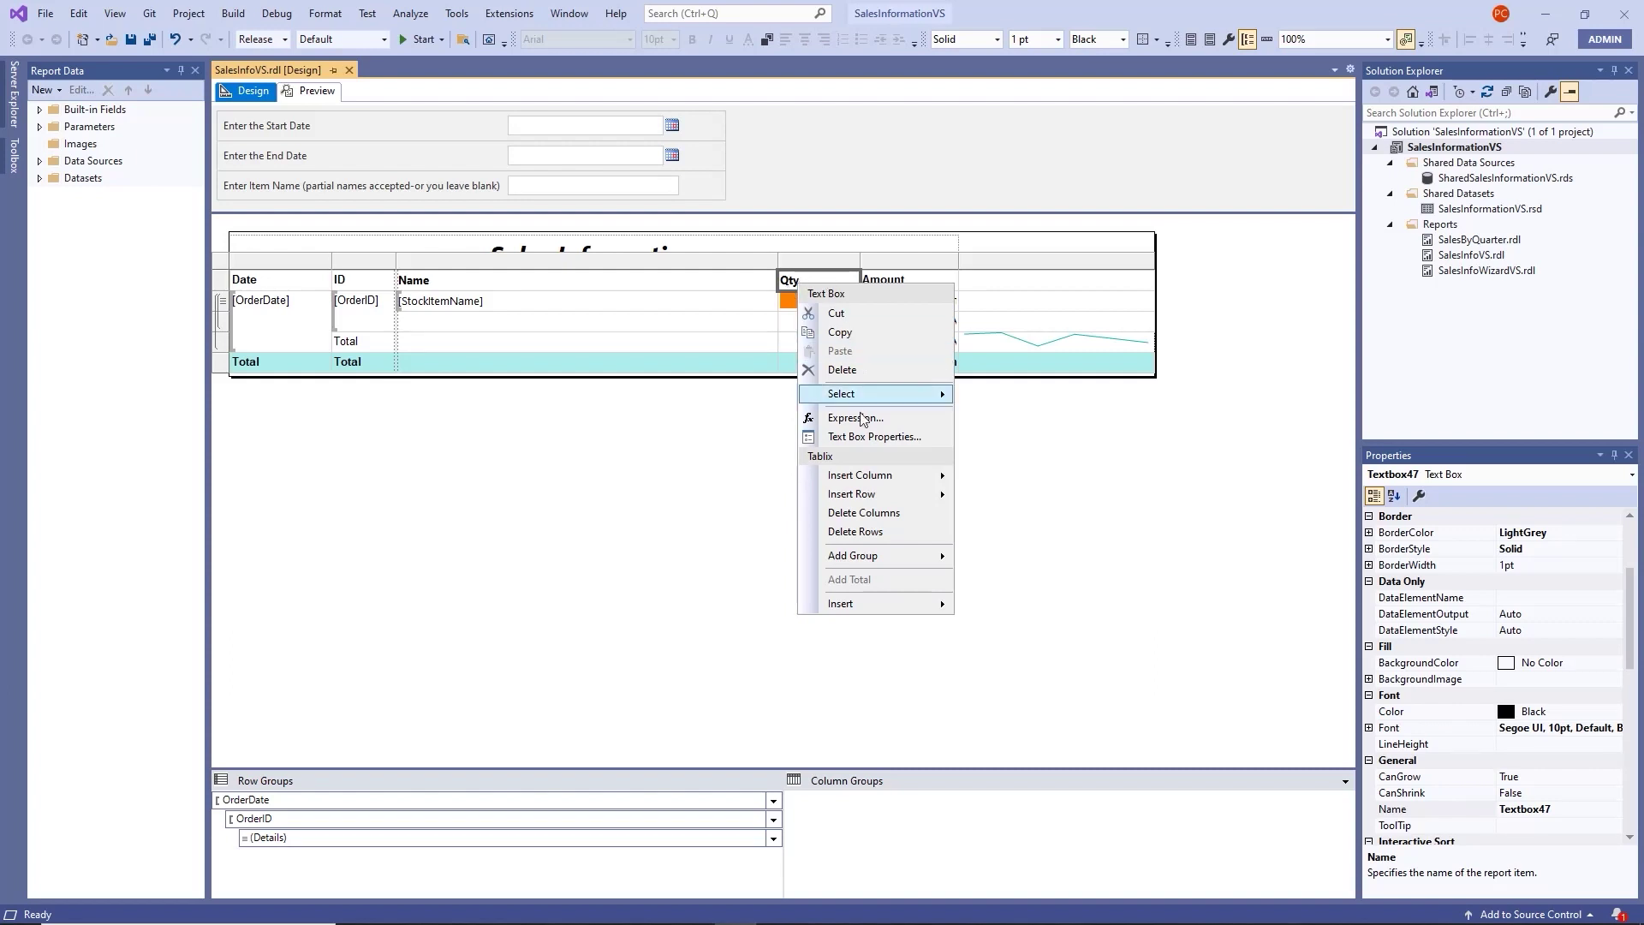
pyautogui.click(857, 439)
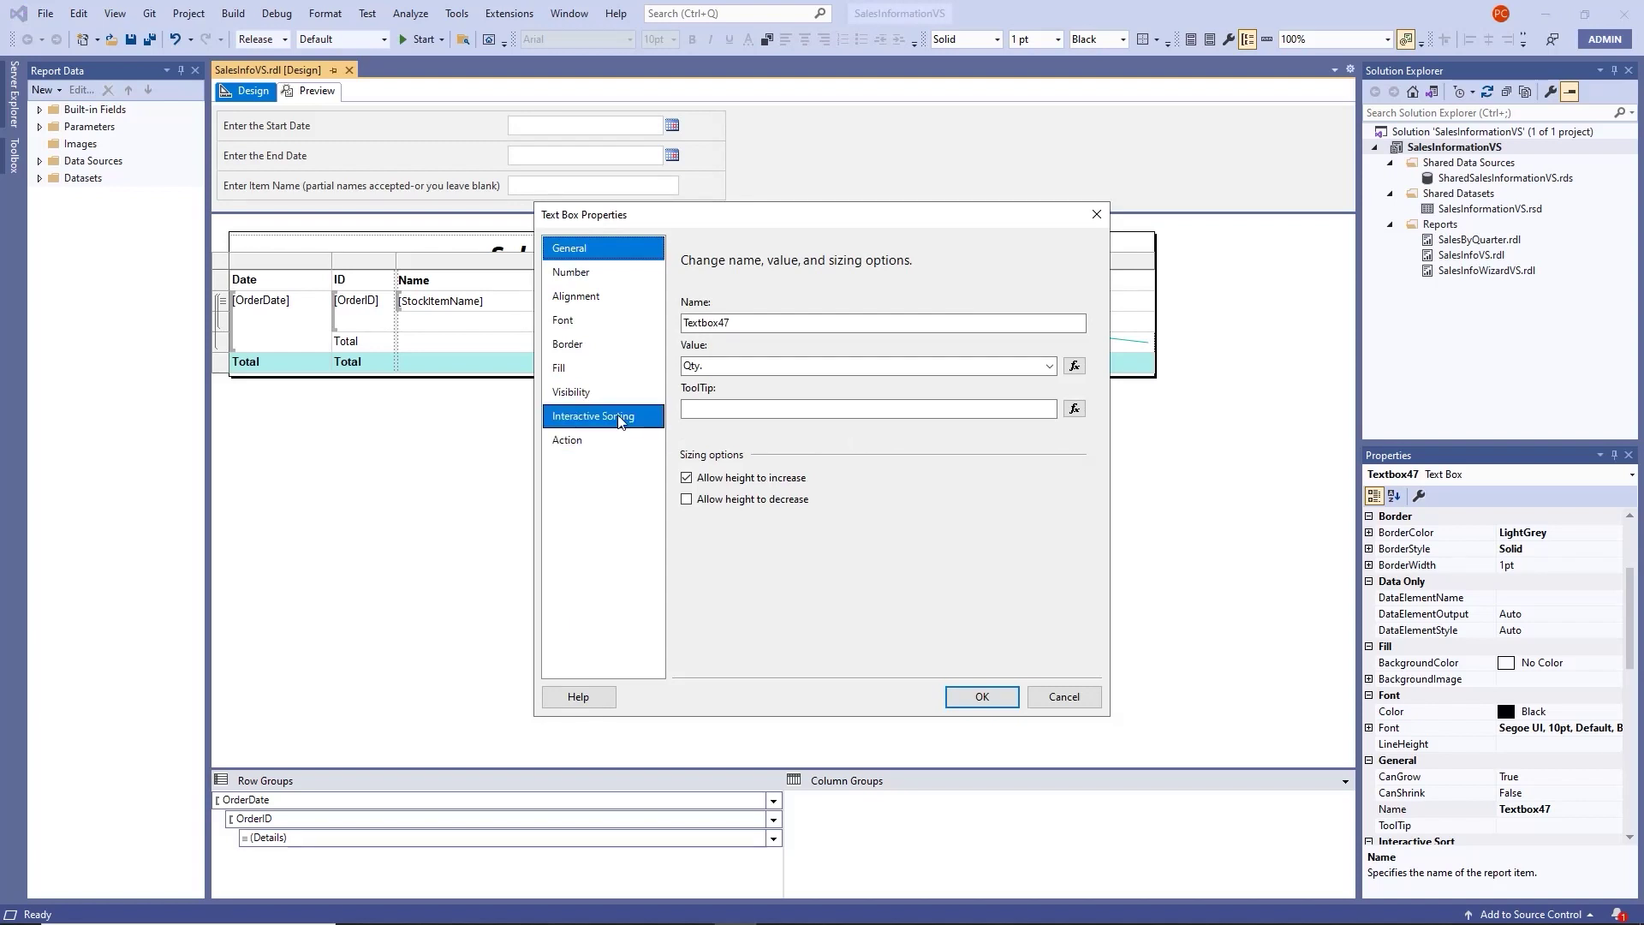
pyautogui.click(621, 417)
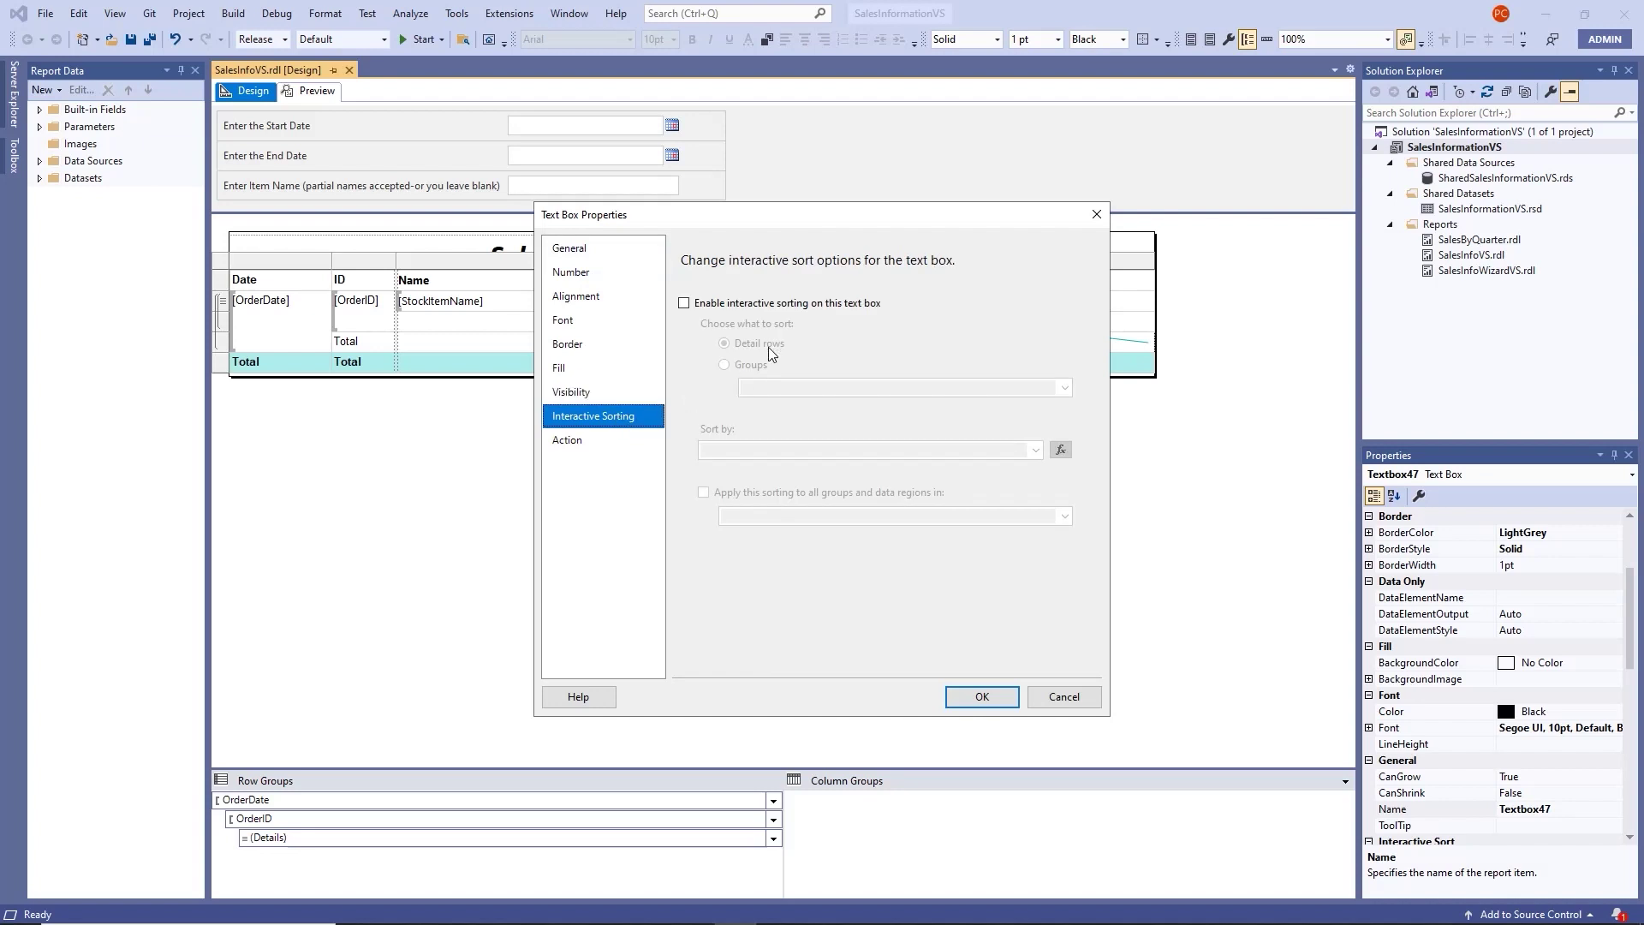
pyautogui.click(683, 303)
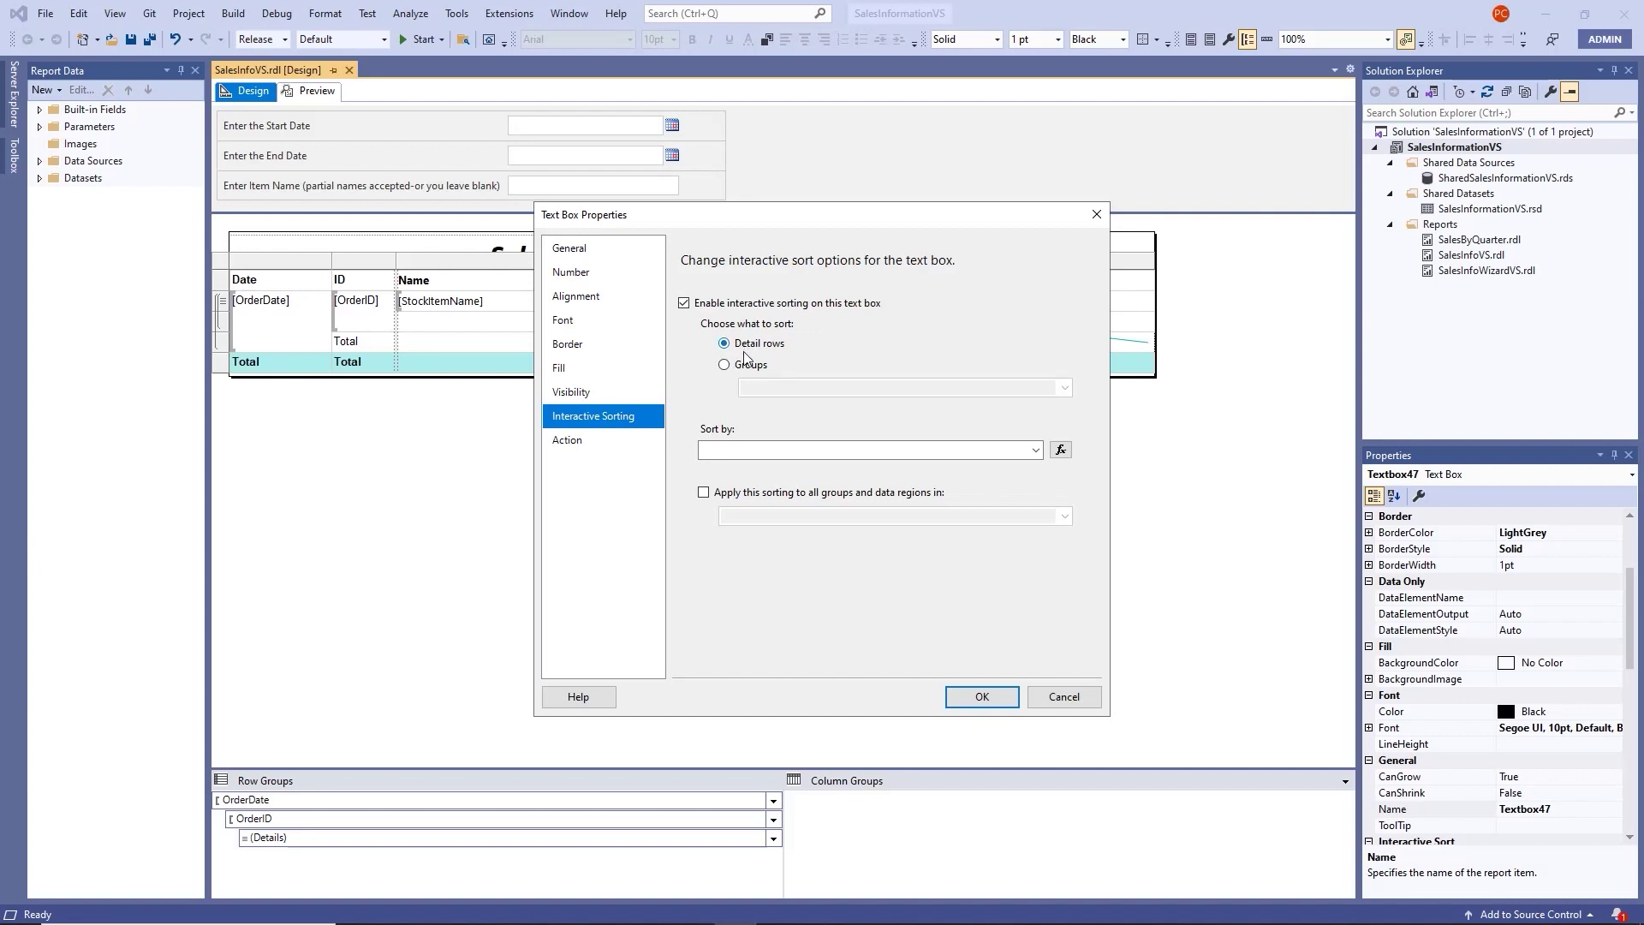
pyautogui.click(1036, 454)
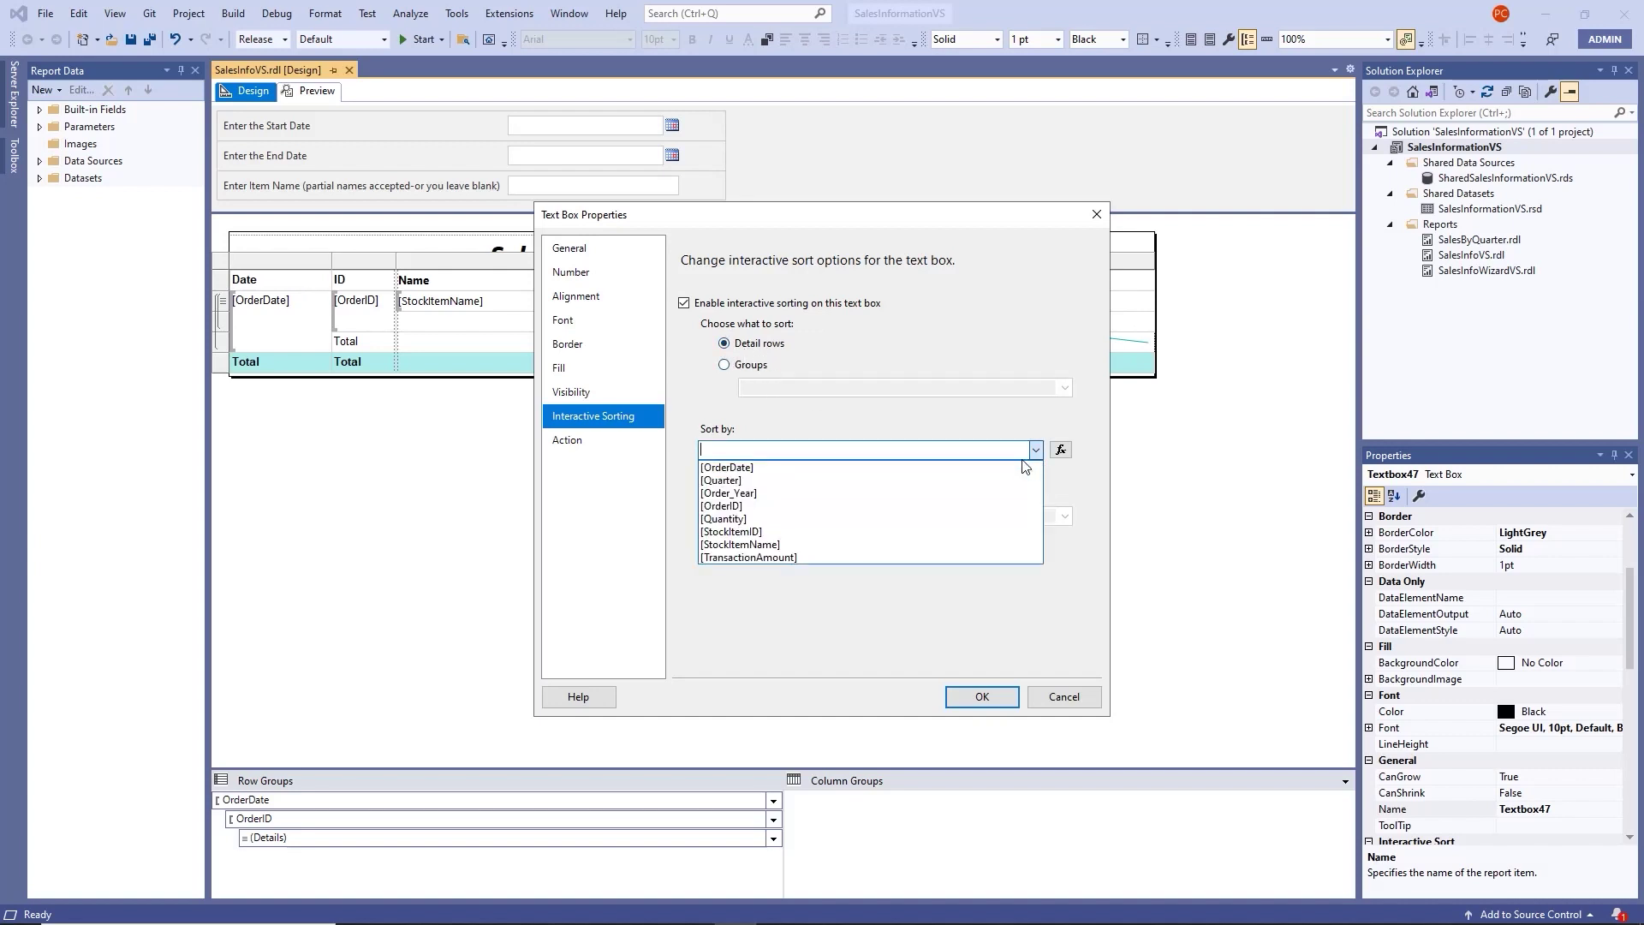
pyautogui.click(794, 520)
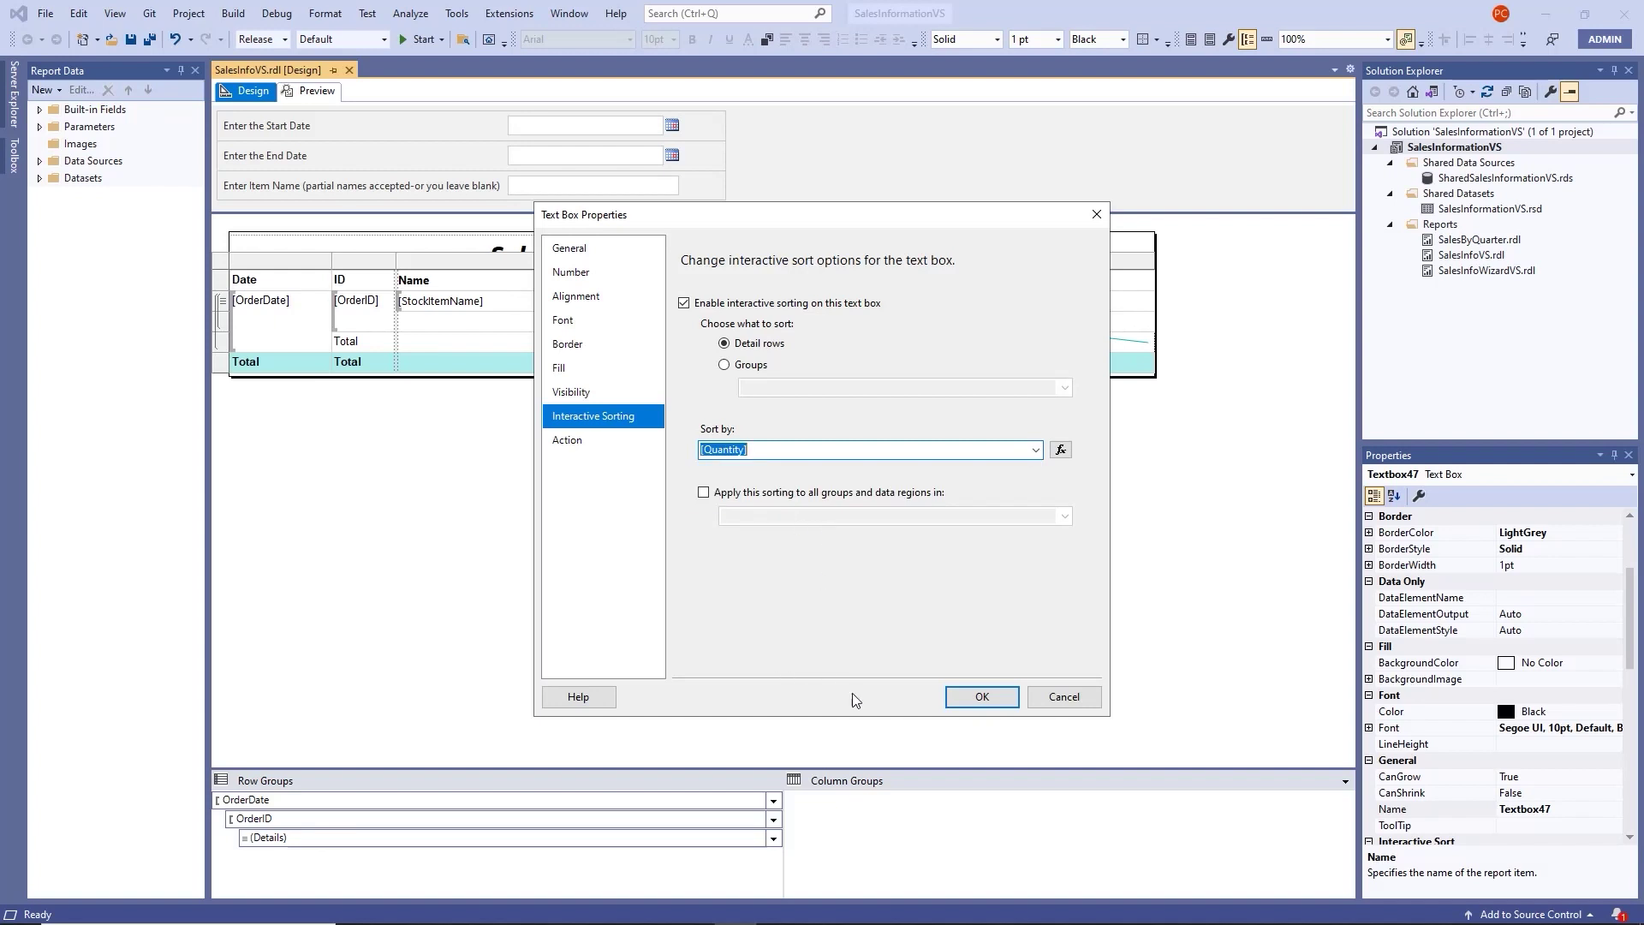
pyautogui.click(983, 701)
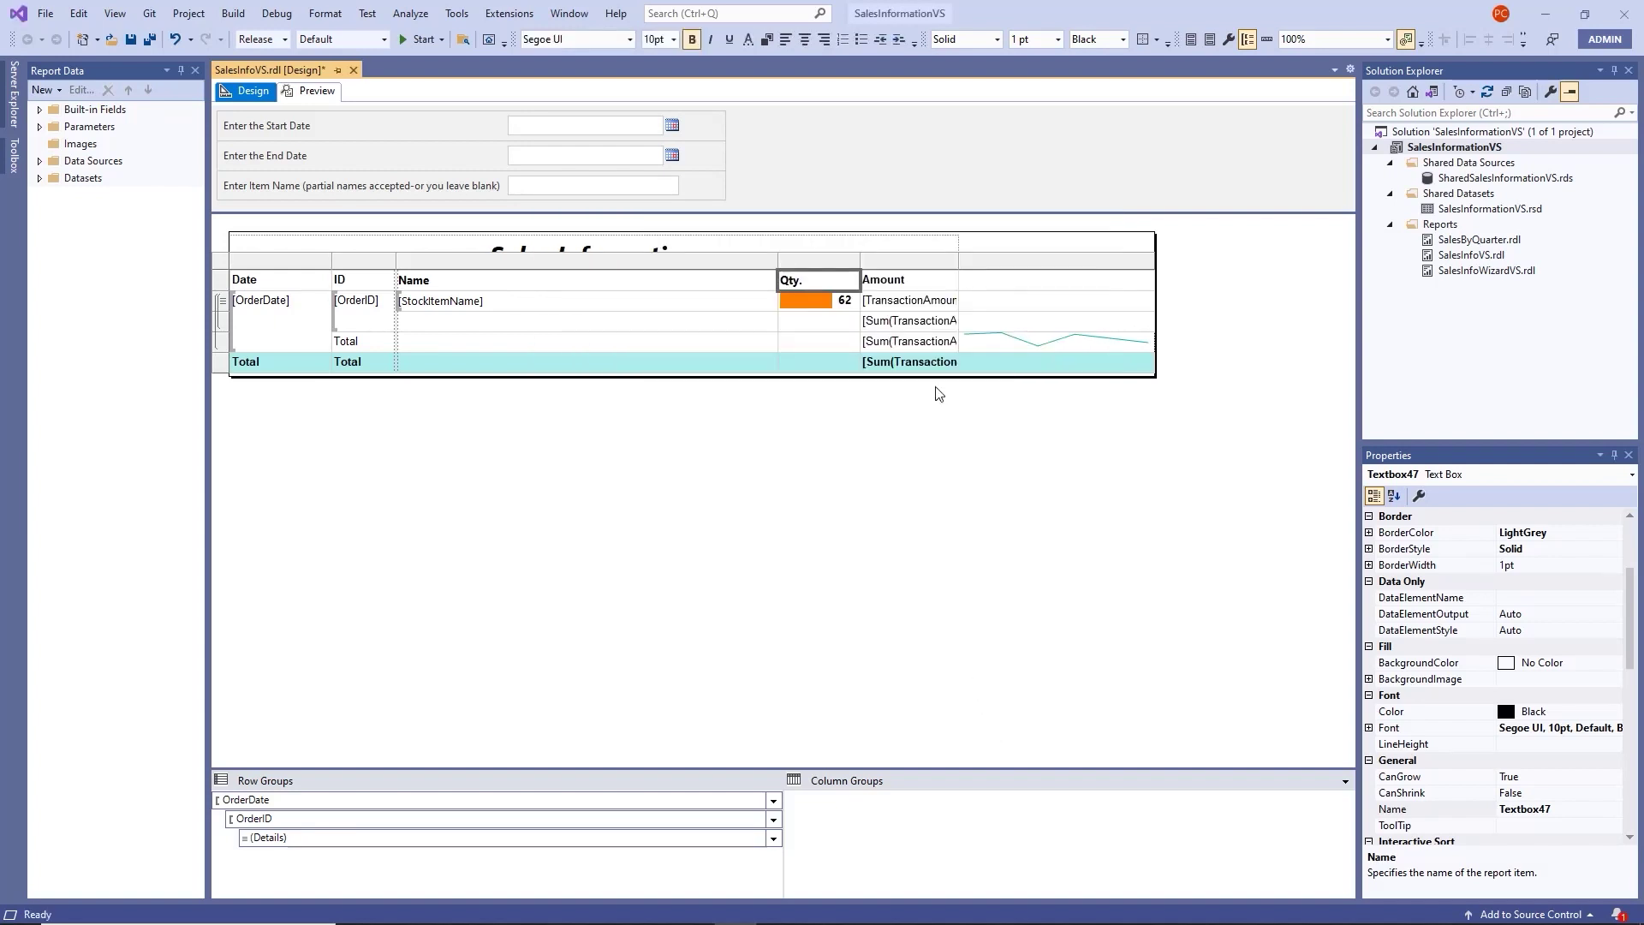
pyautogui.click(311, 91)
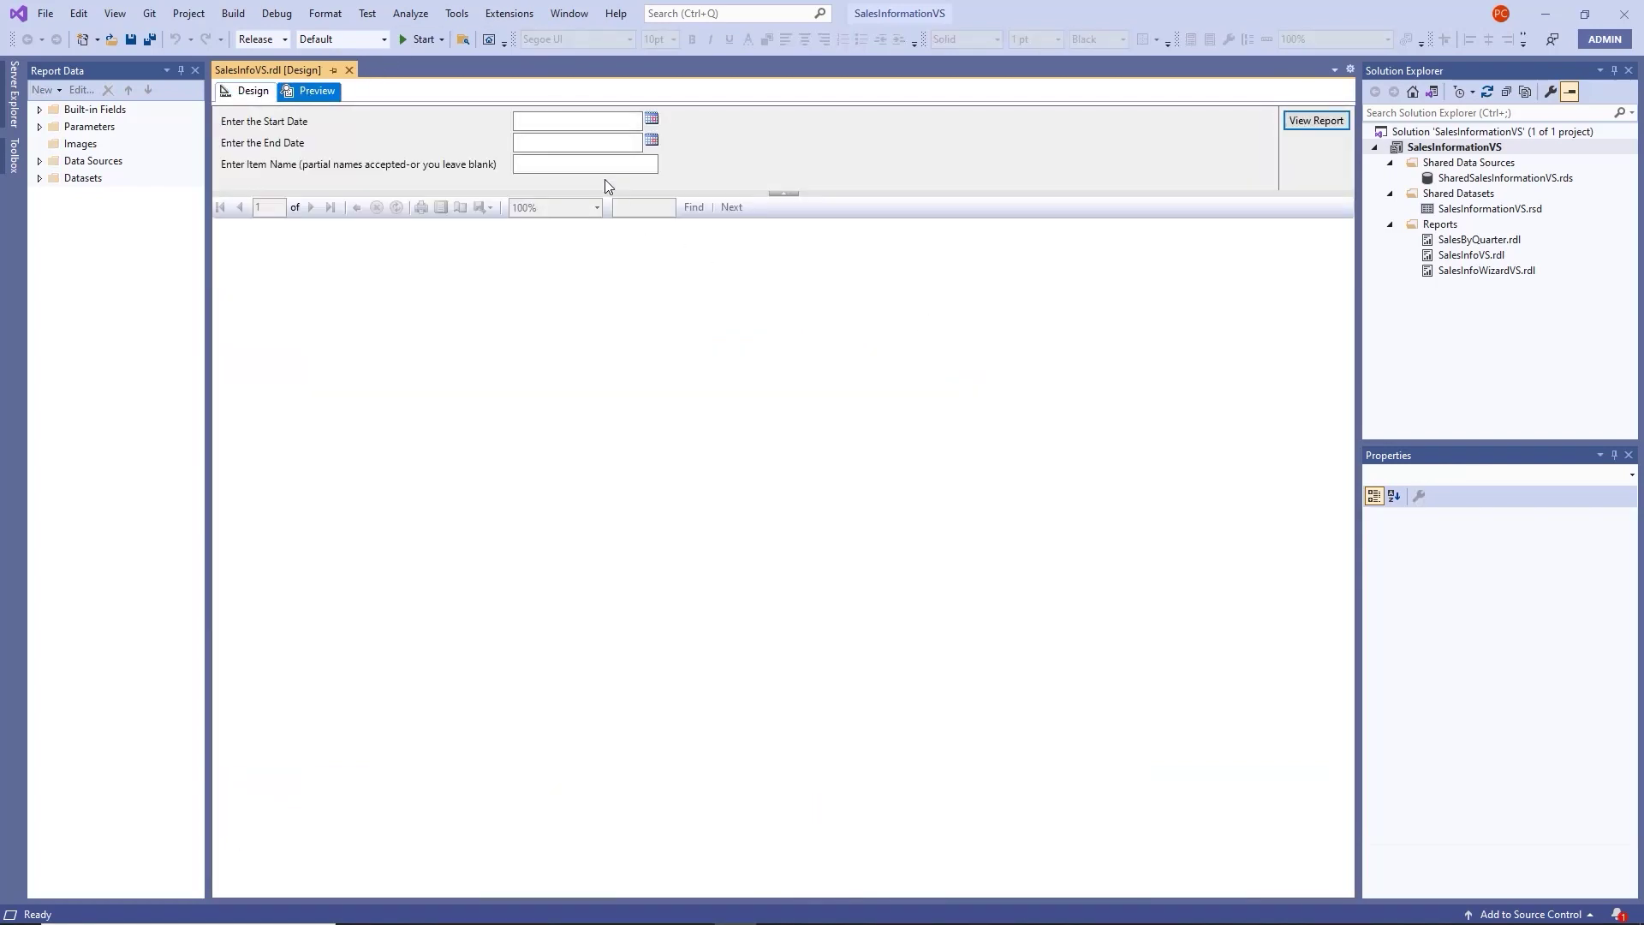
pyautogui.click(519, 125)
pyautogui.write('1/1/2016')
pyautogui.click(538, 145)
pyautogui.write('5/31/2016')
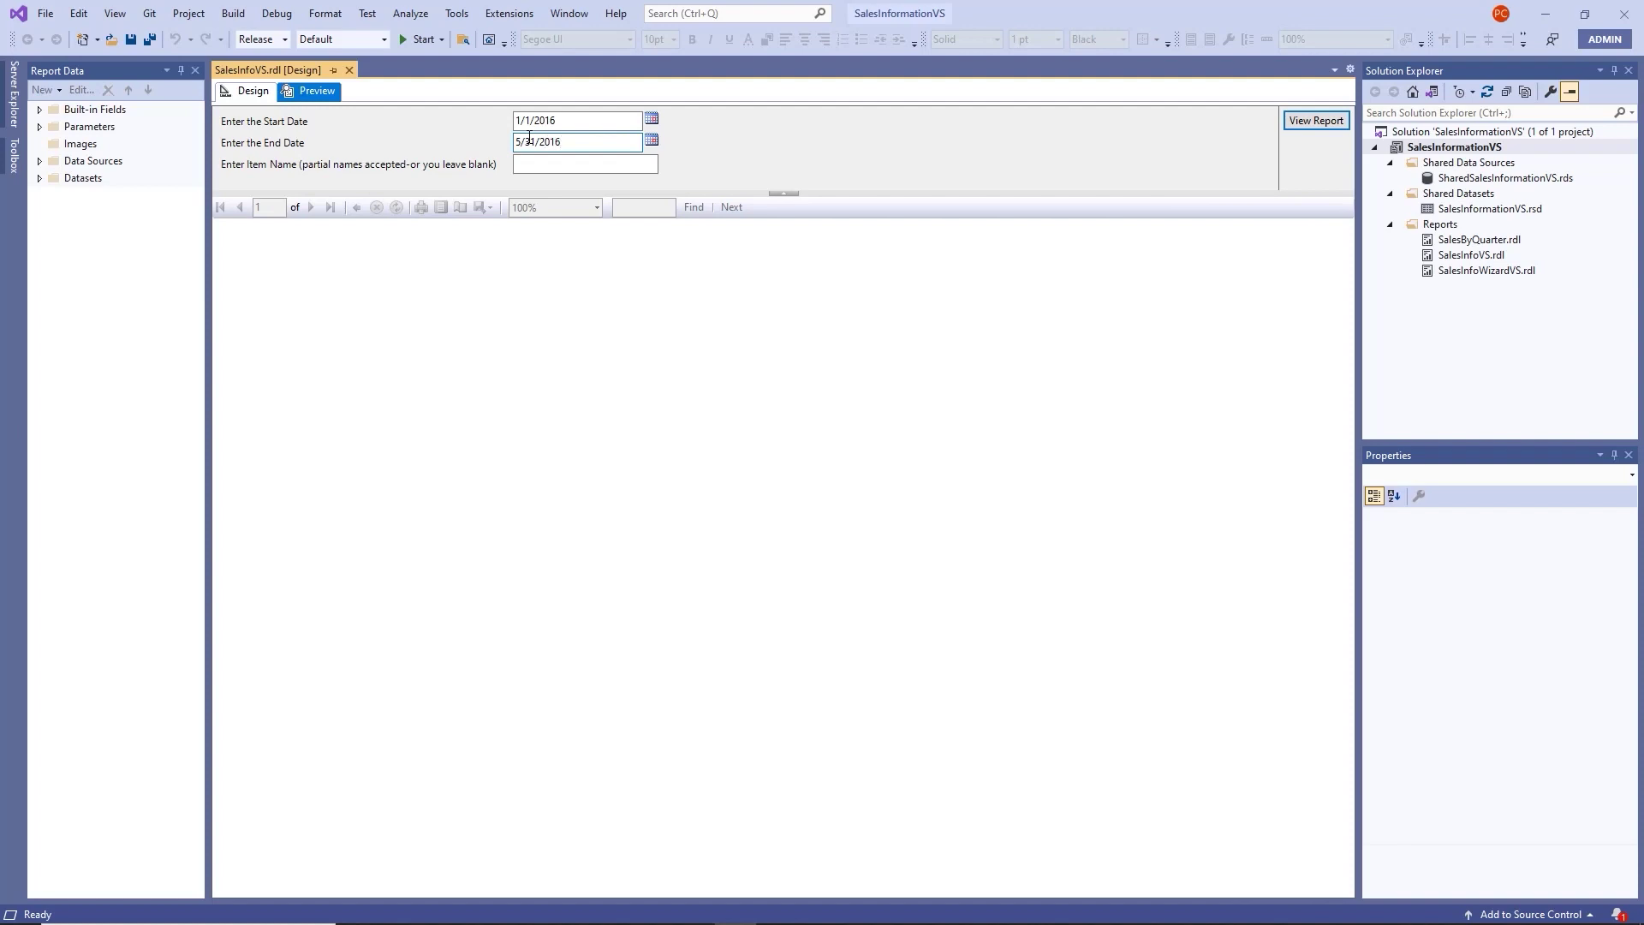
pyautogui.press('Return')
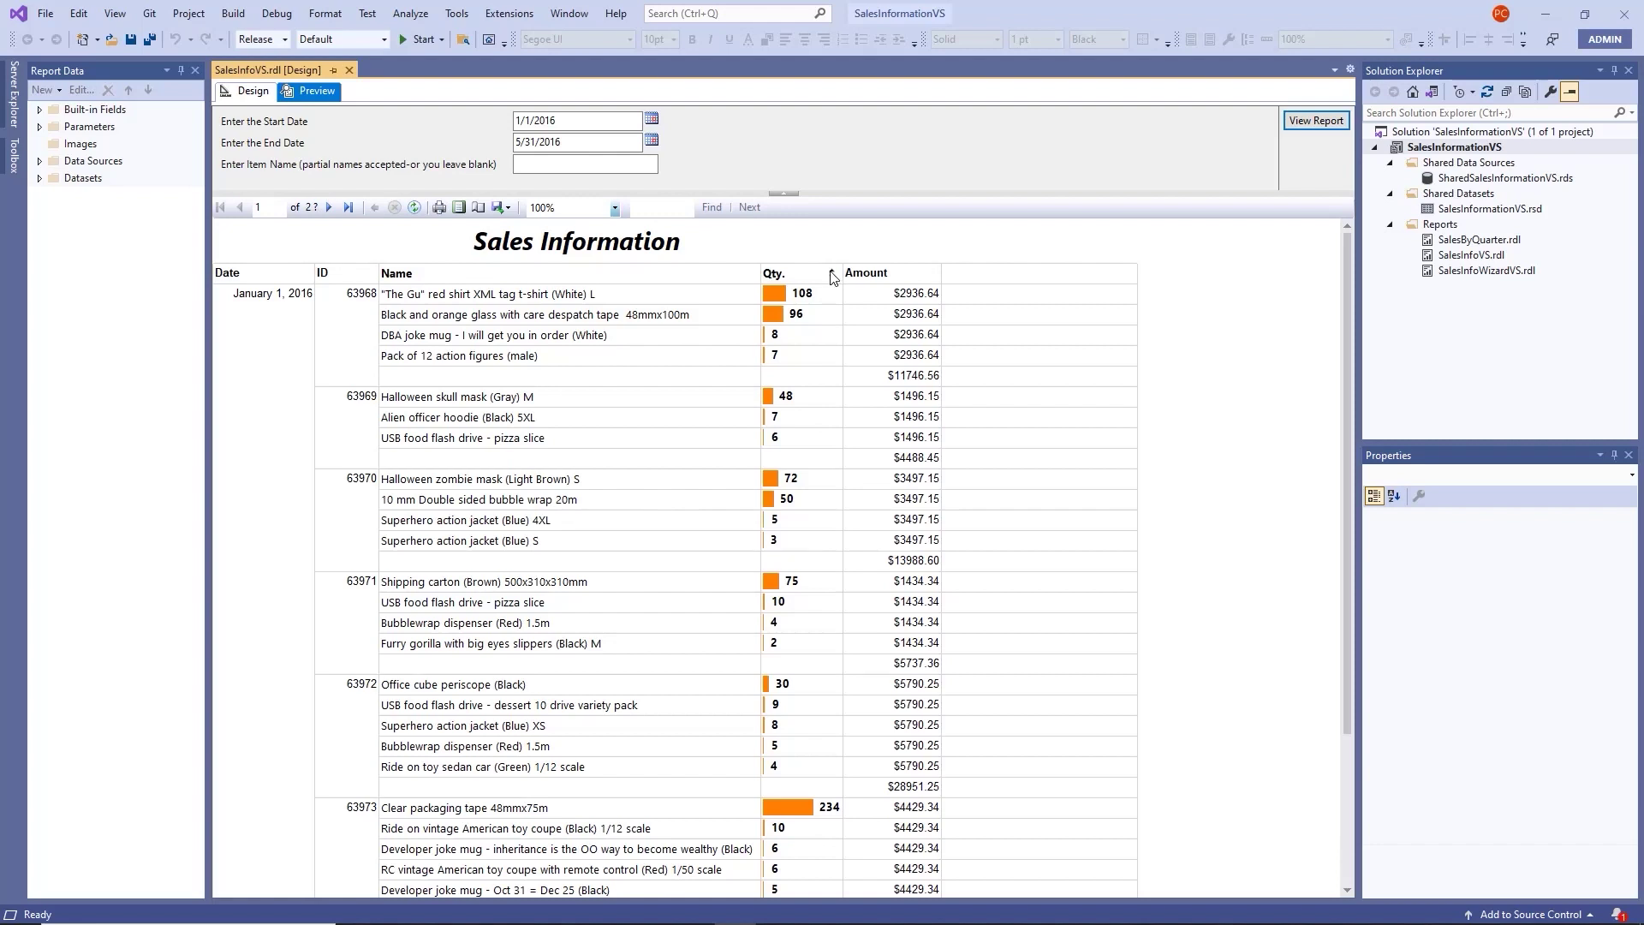
pyautogui.click(832, 275)
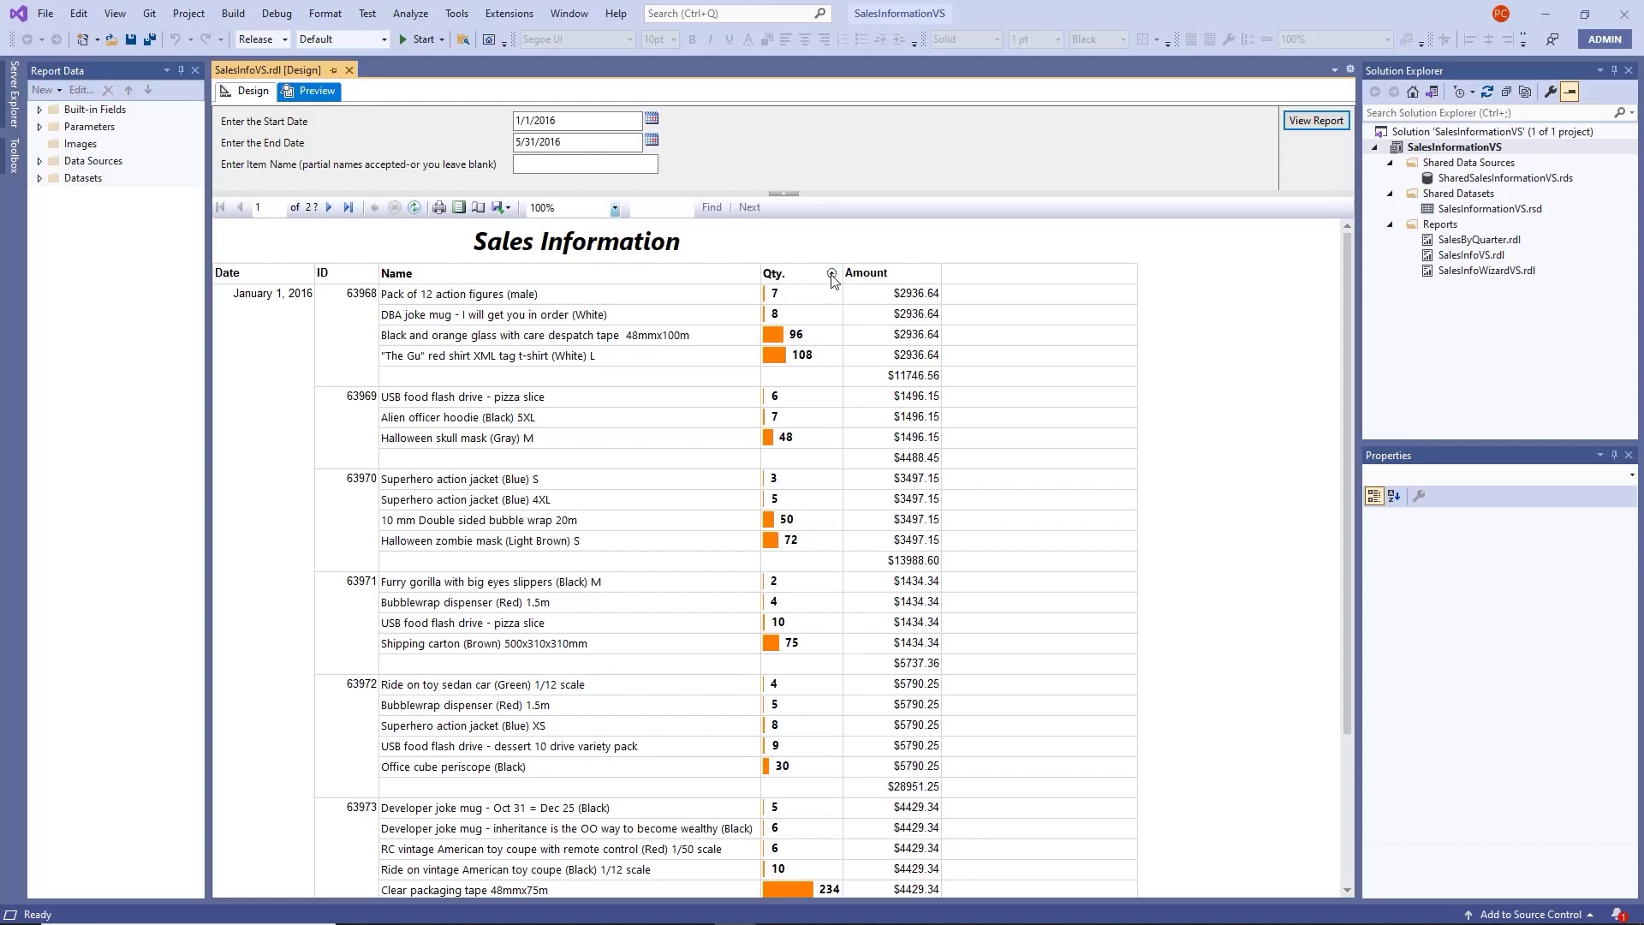
pyautogui.click(832, 274)
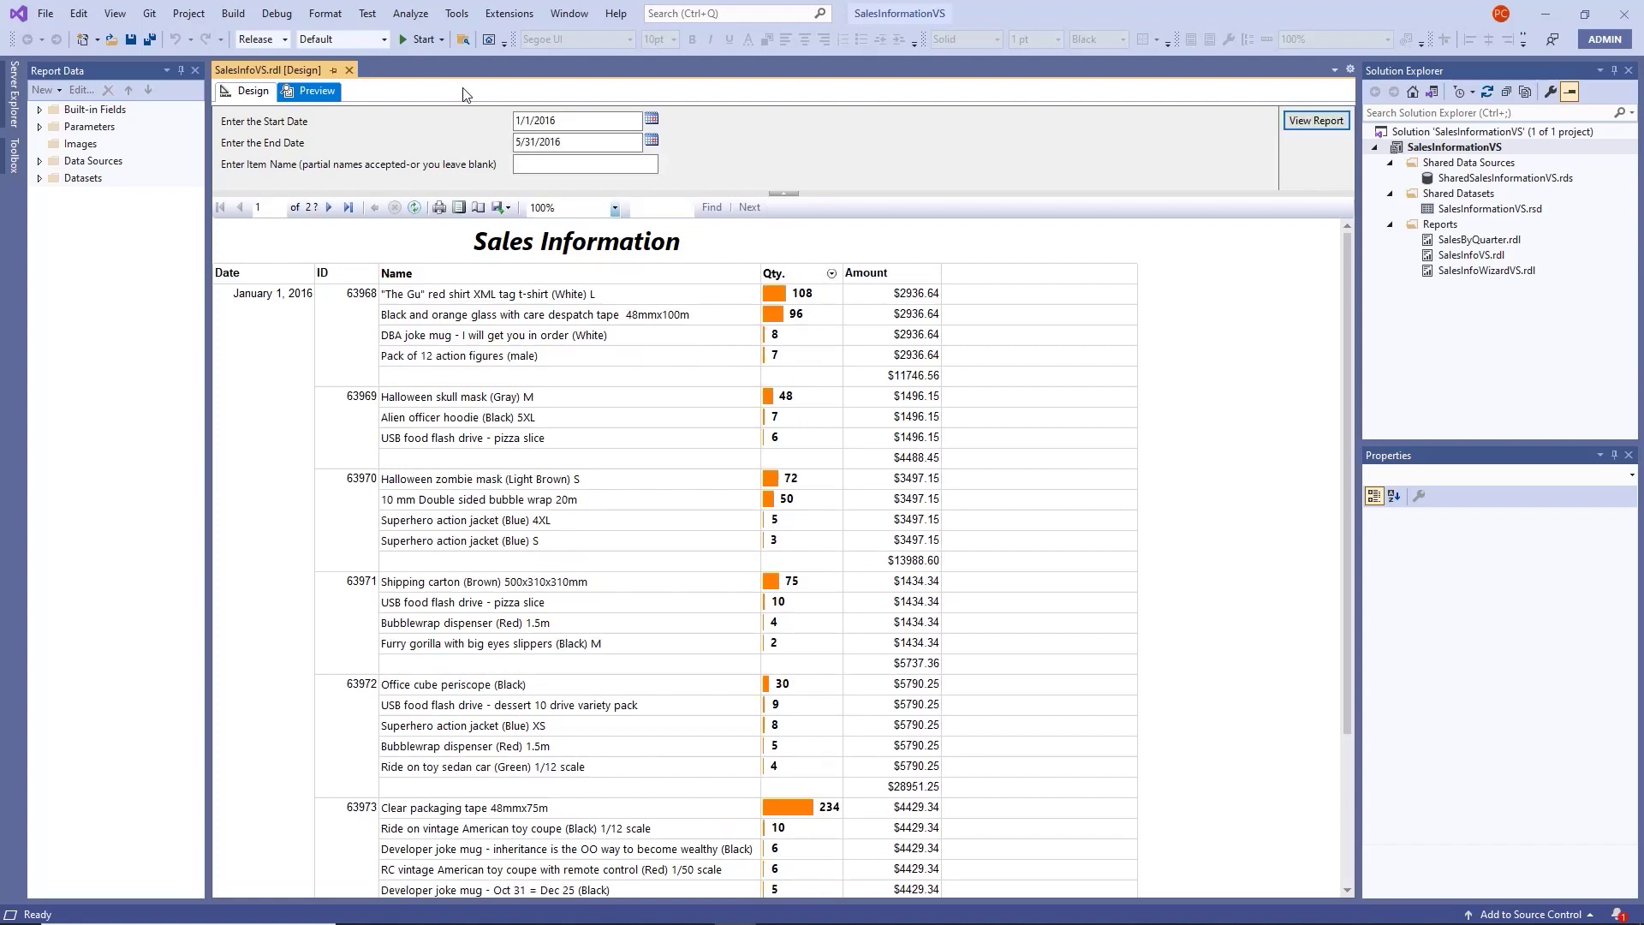
pyautogui.click(254, 92)
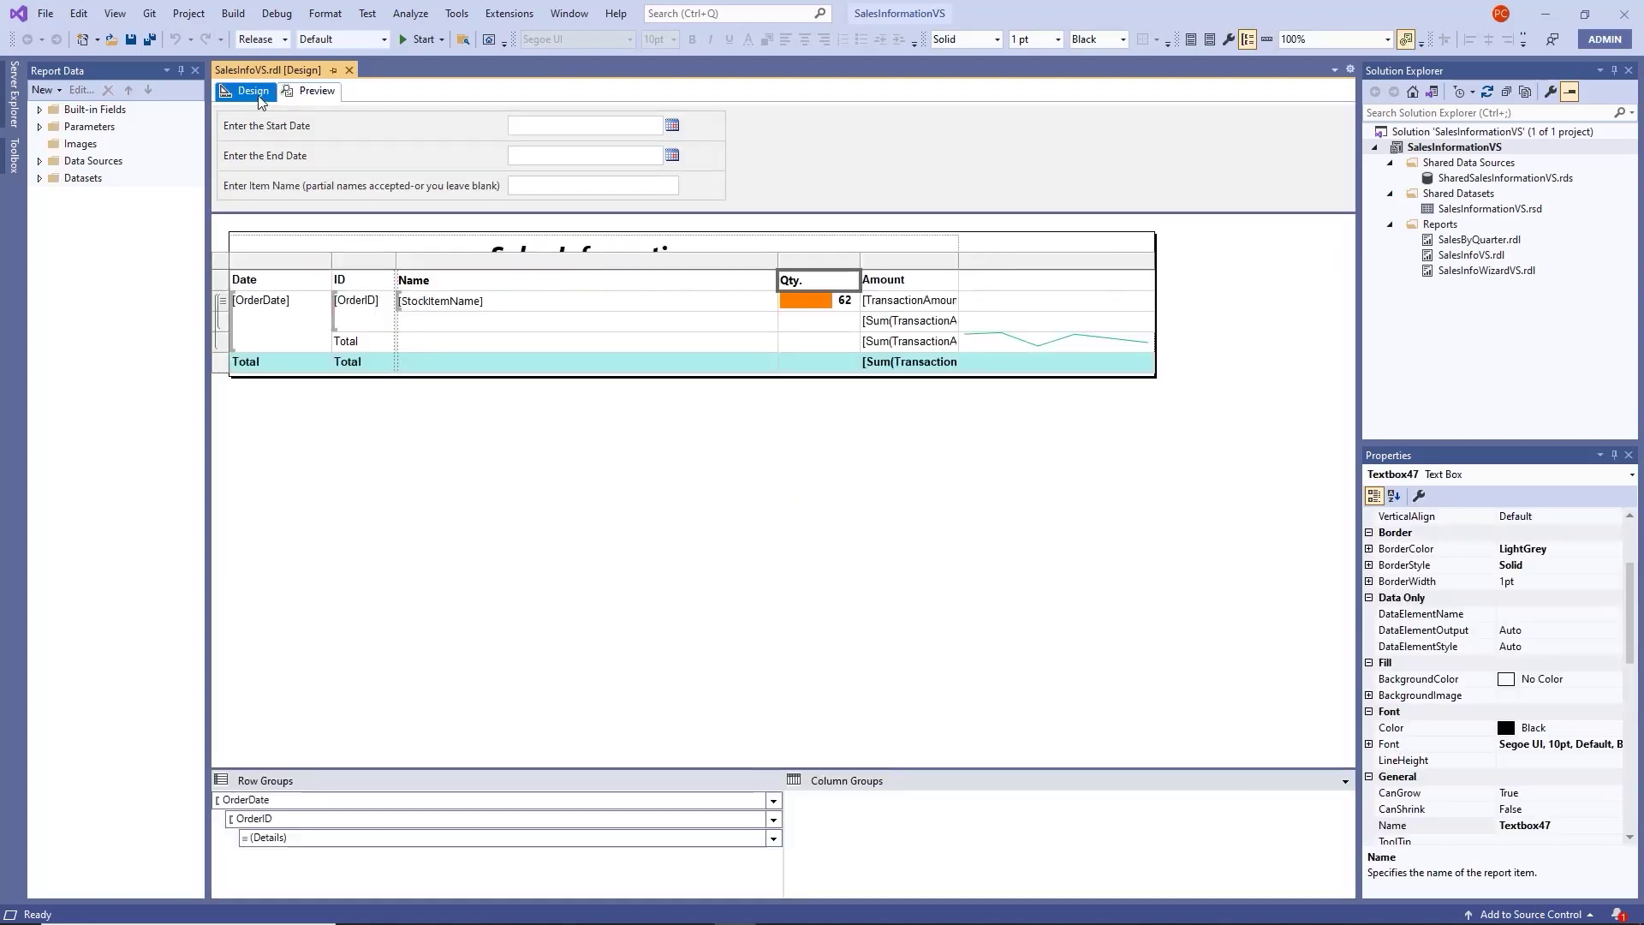
# Save the report changes.
pyautogui.click(130, 40)
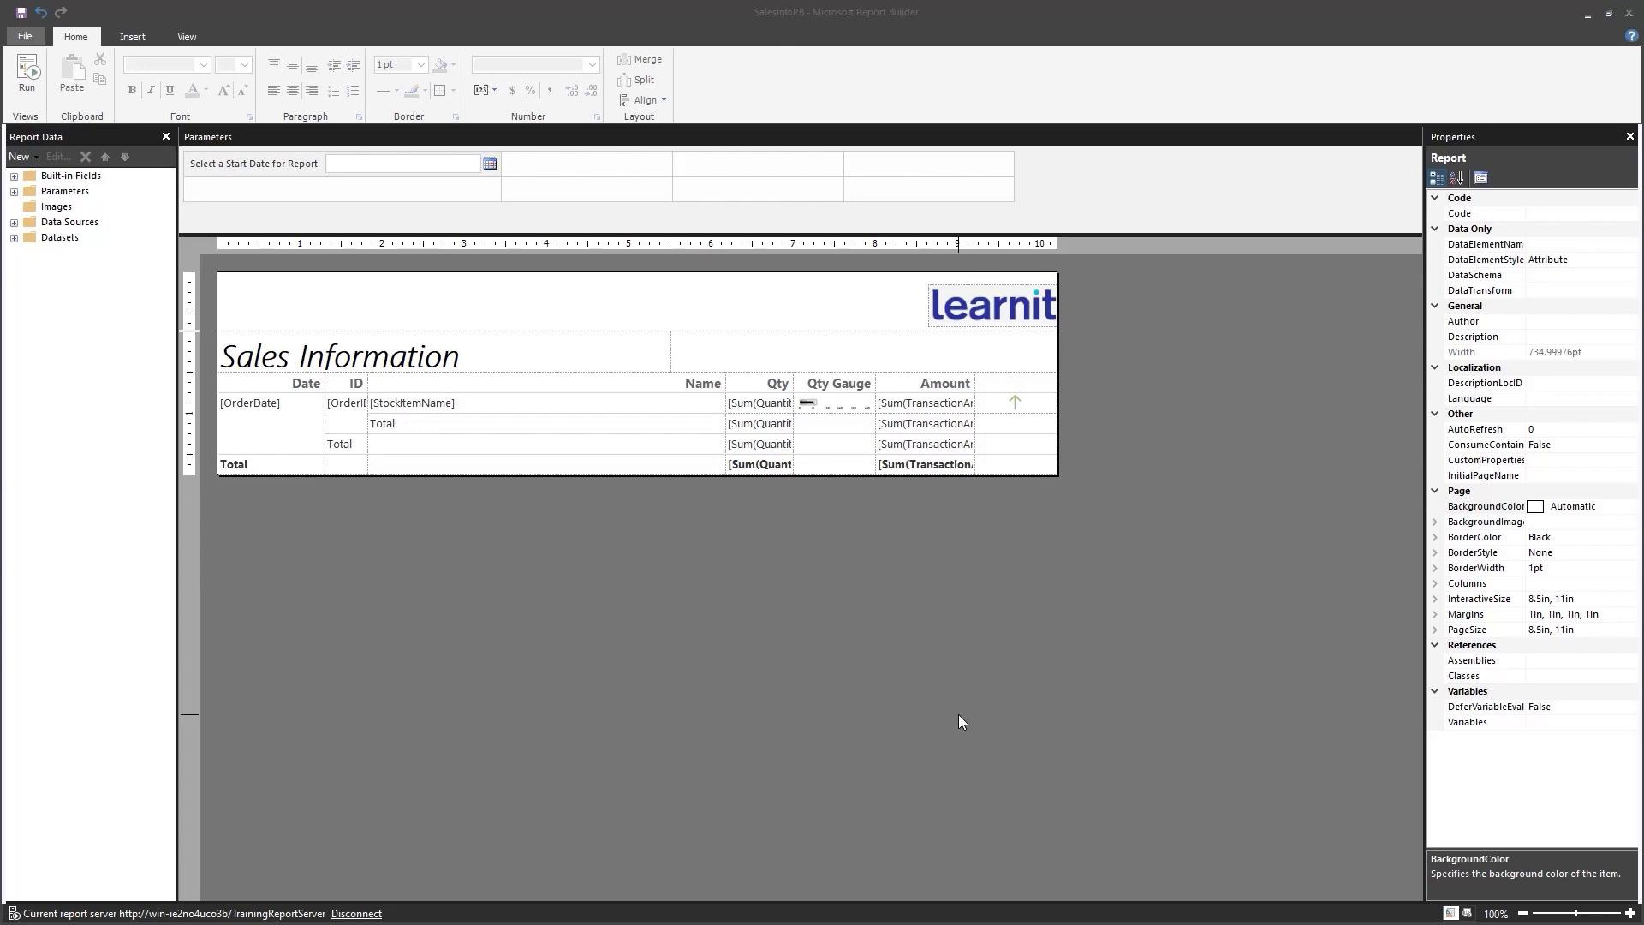
# Run the Sales Information report to render its preview.
pyautogui.press('F5')
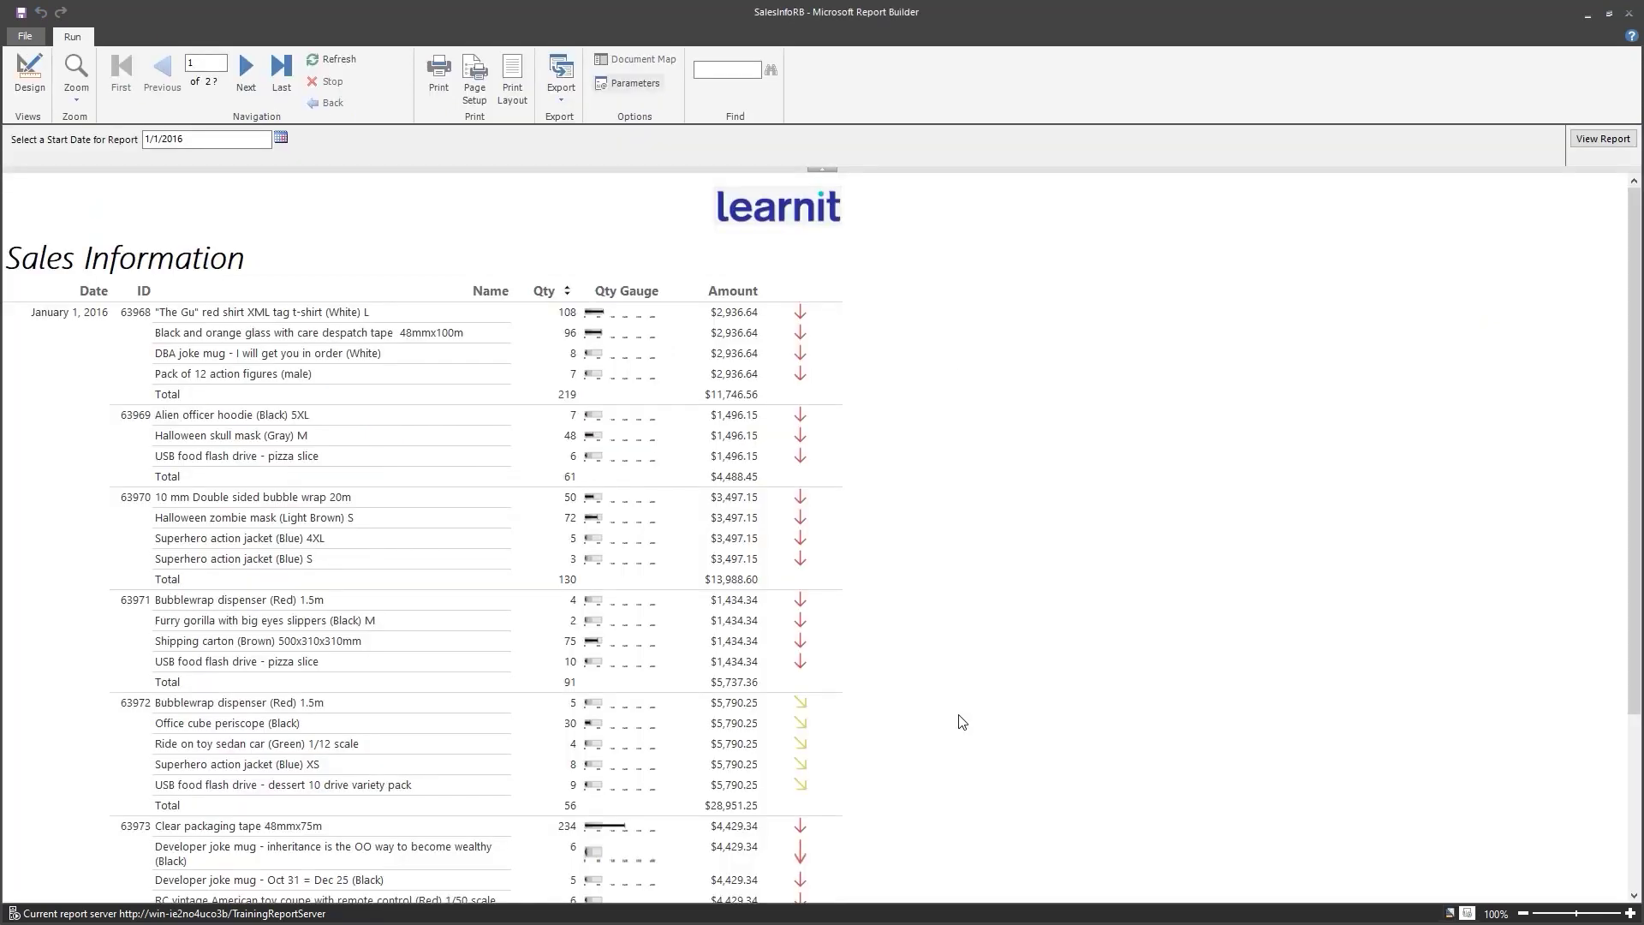
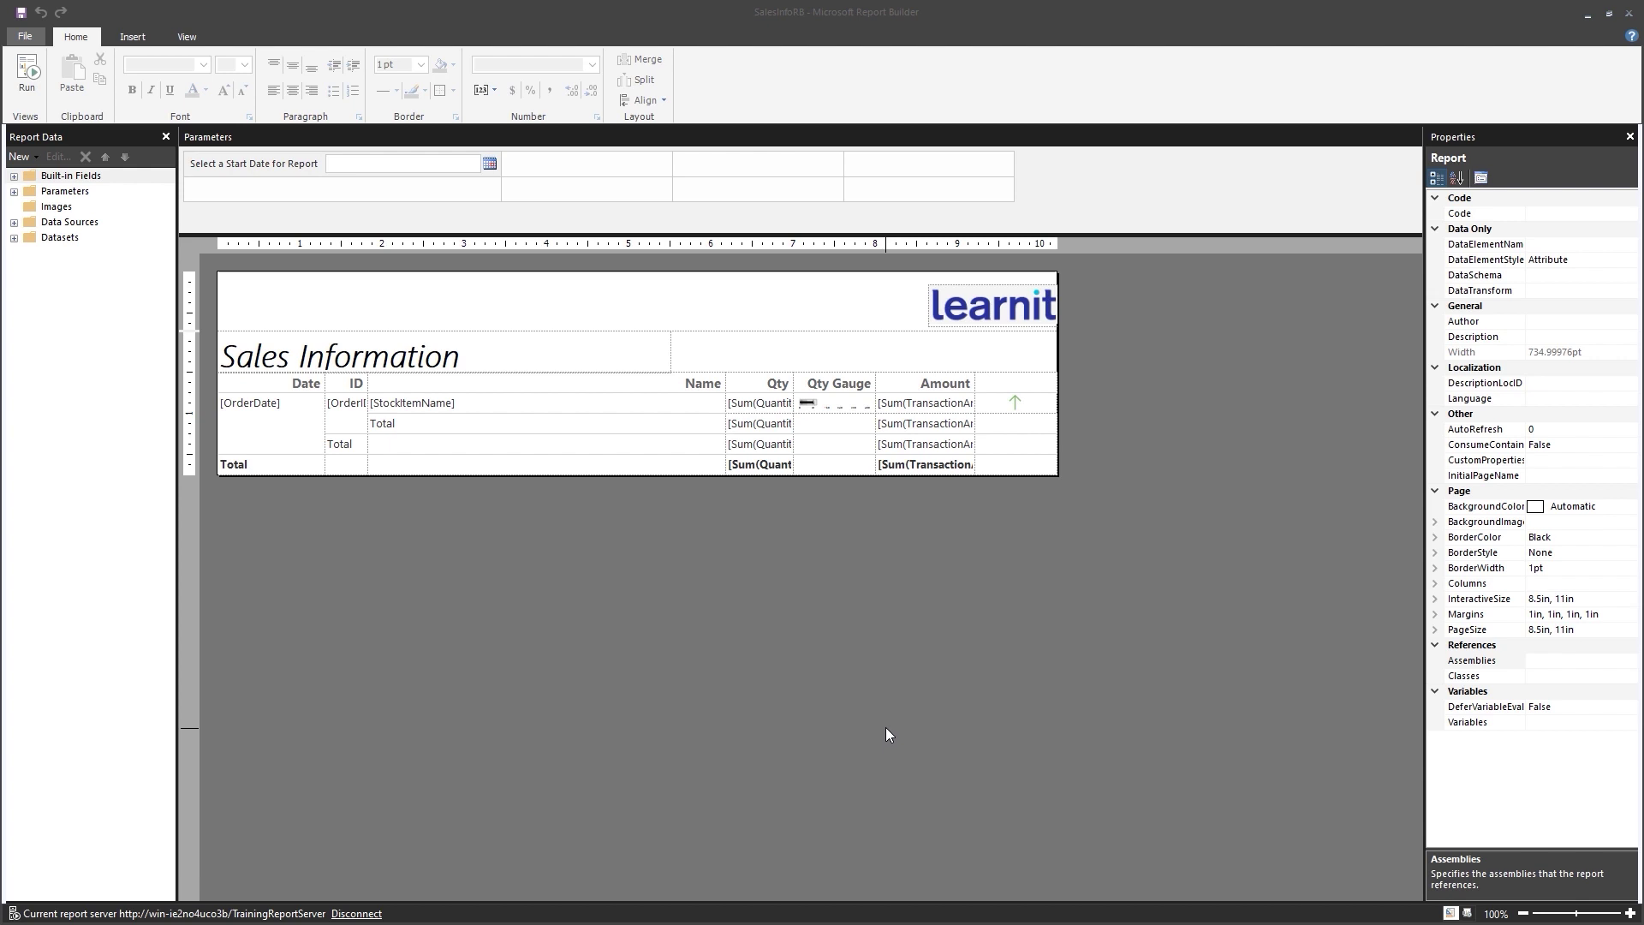
# Save the Sales Information report and start a new Blank Report, then switch to SQL Server Management Studio.
pyautogui.click(892, 14)
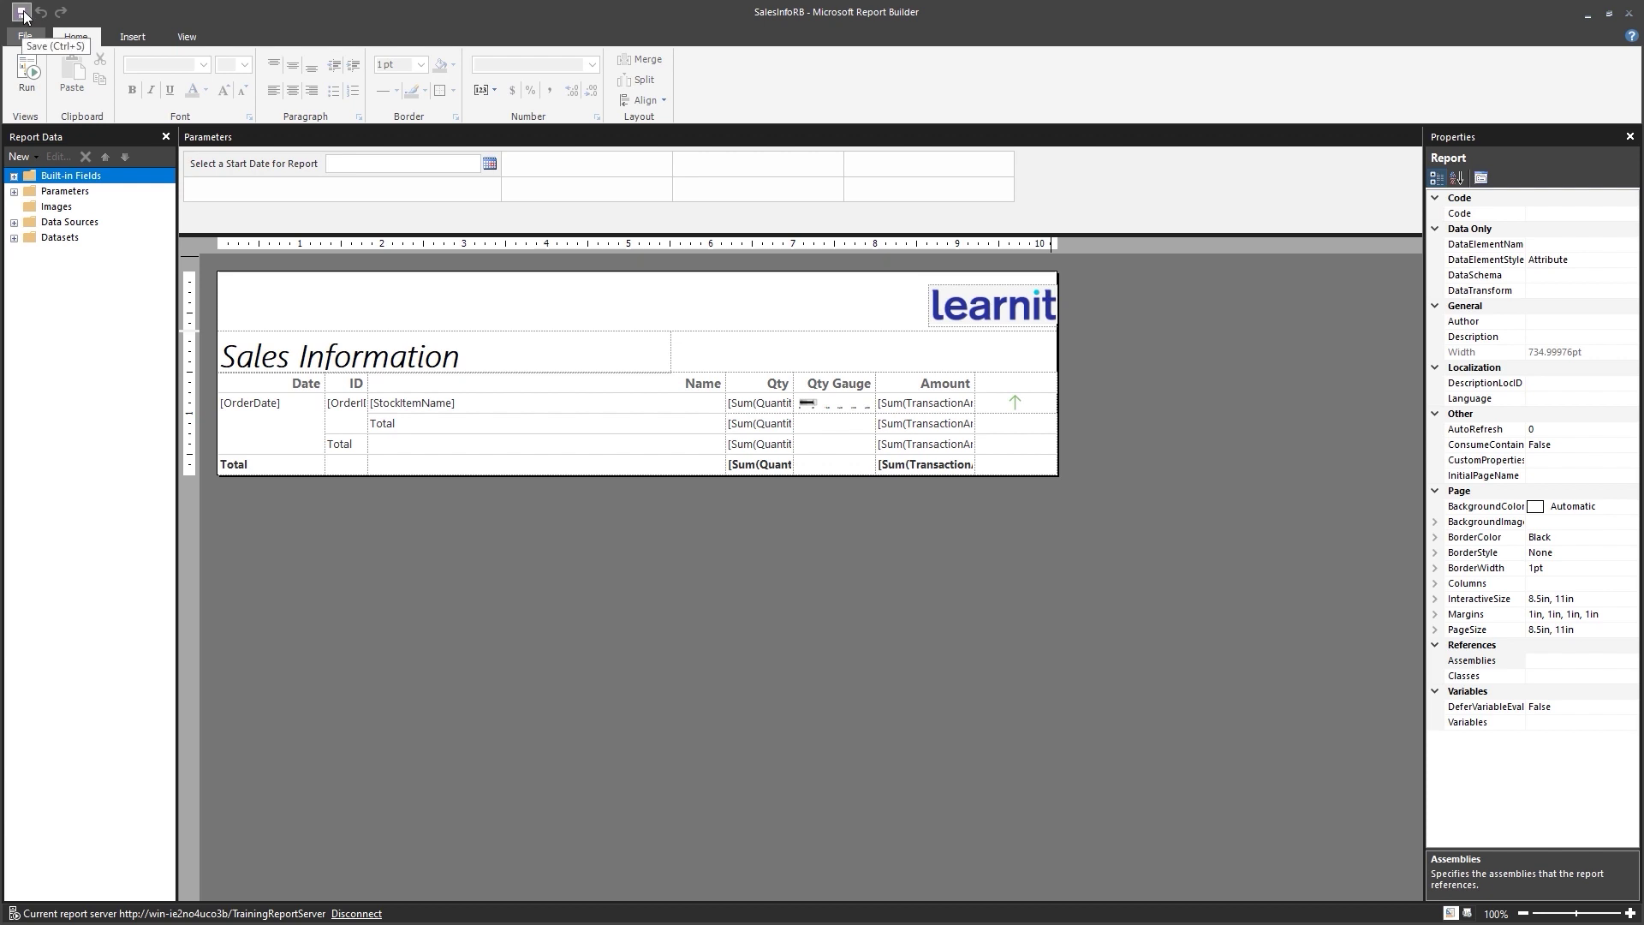
pyautogui.click(22, 13)
pyautogui.click(25, 37)
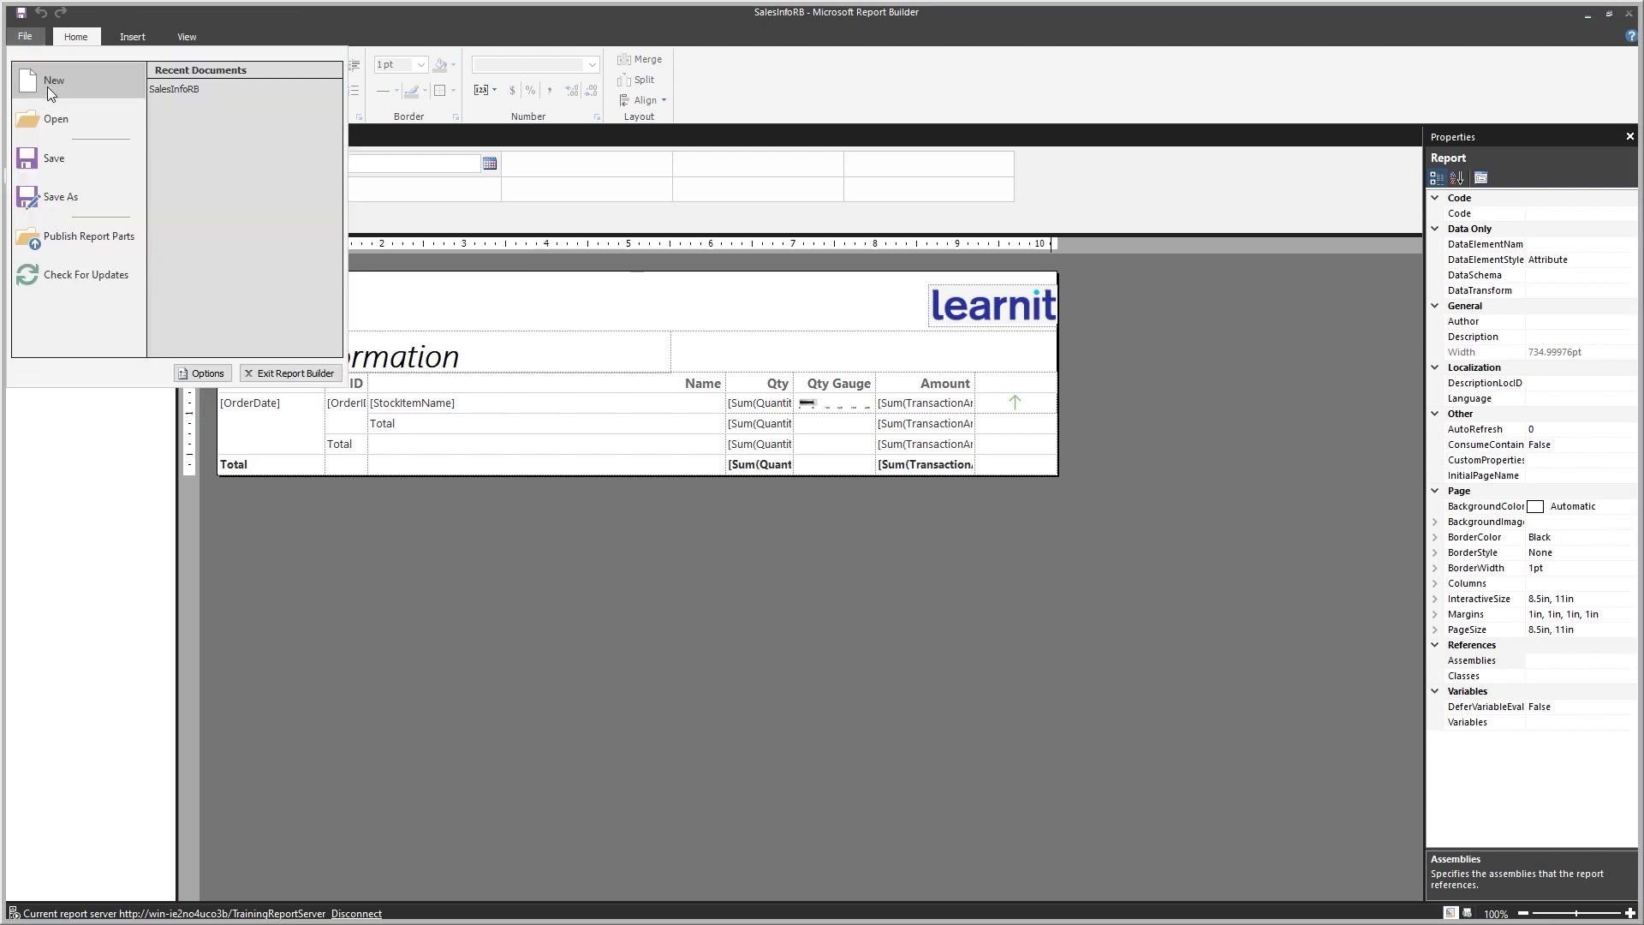
pyautogui.click(48, 86)
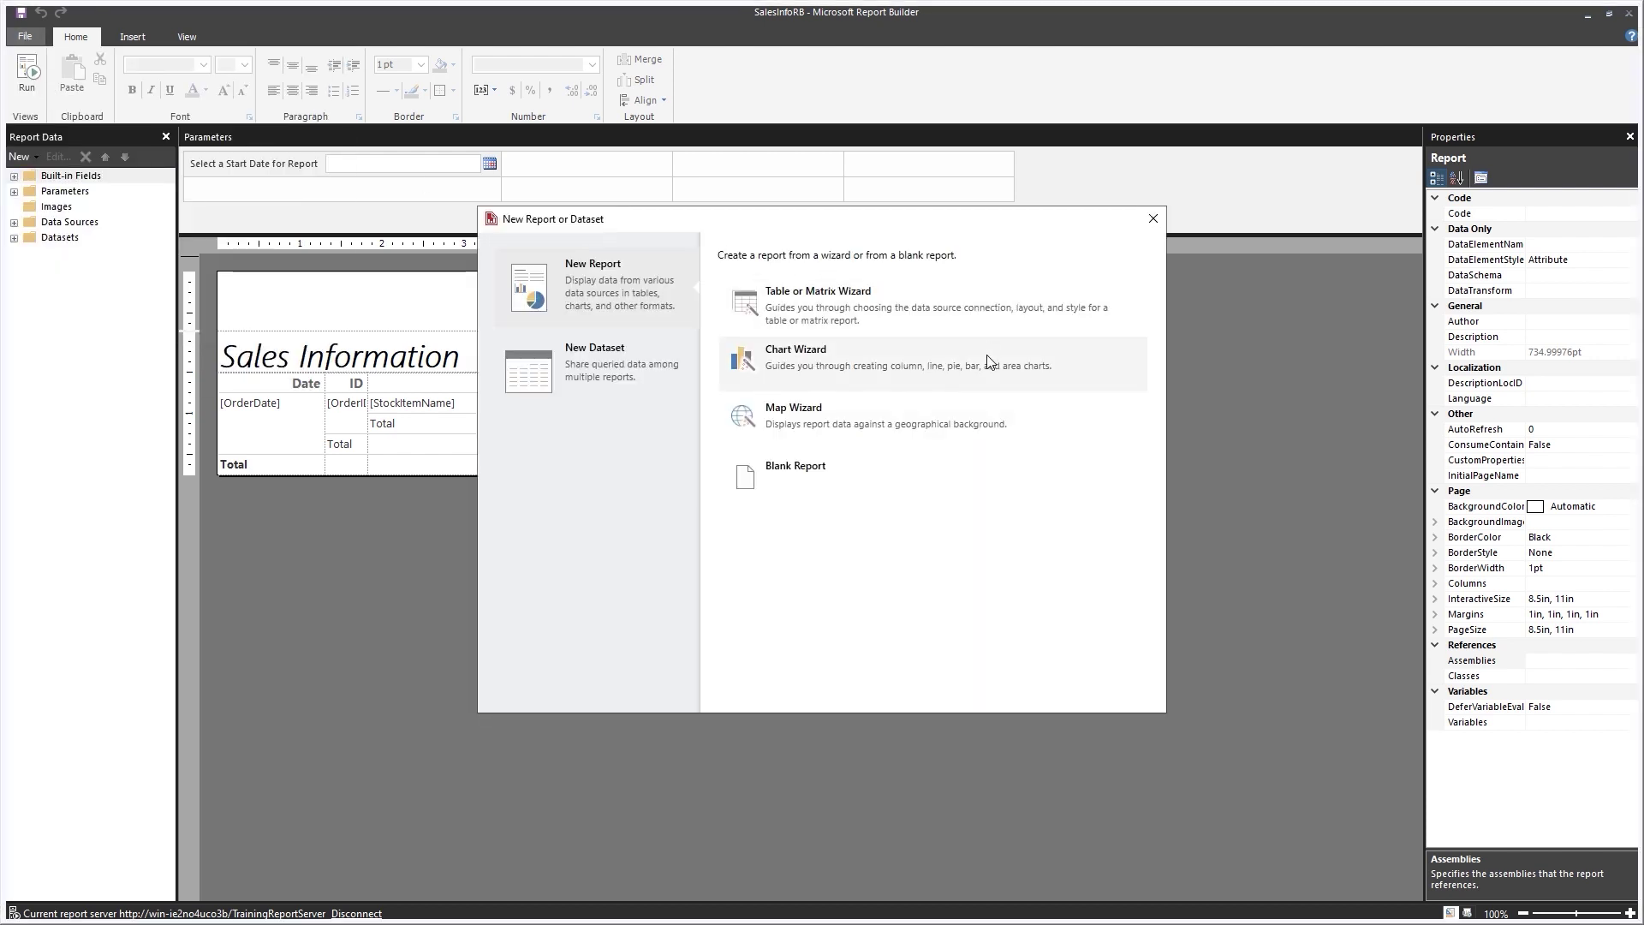
pyautogui.click(831, 476)
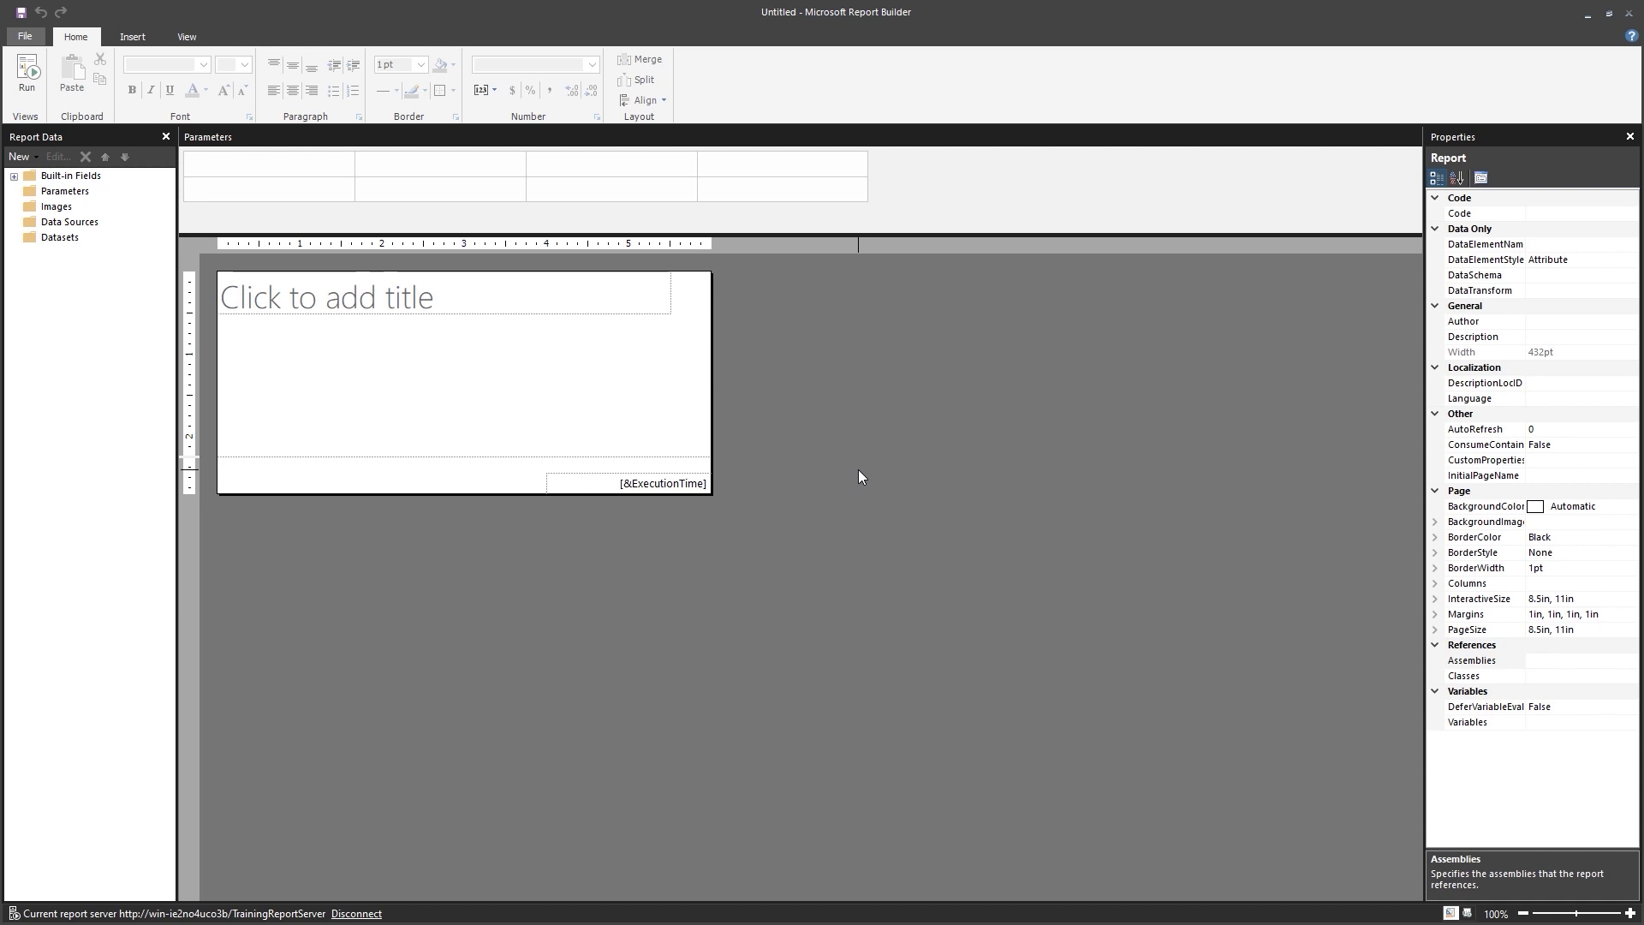
pyautogui.hotkey('alt', 'Tab')
pyautogui.hotkey('alt', 'Tab')
pyautogui.hotkey('alt', 'Tab')
pyautogui.hotkey('alt', 'Tab')
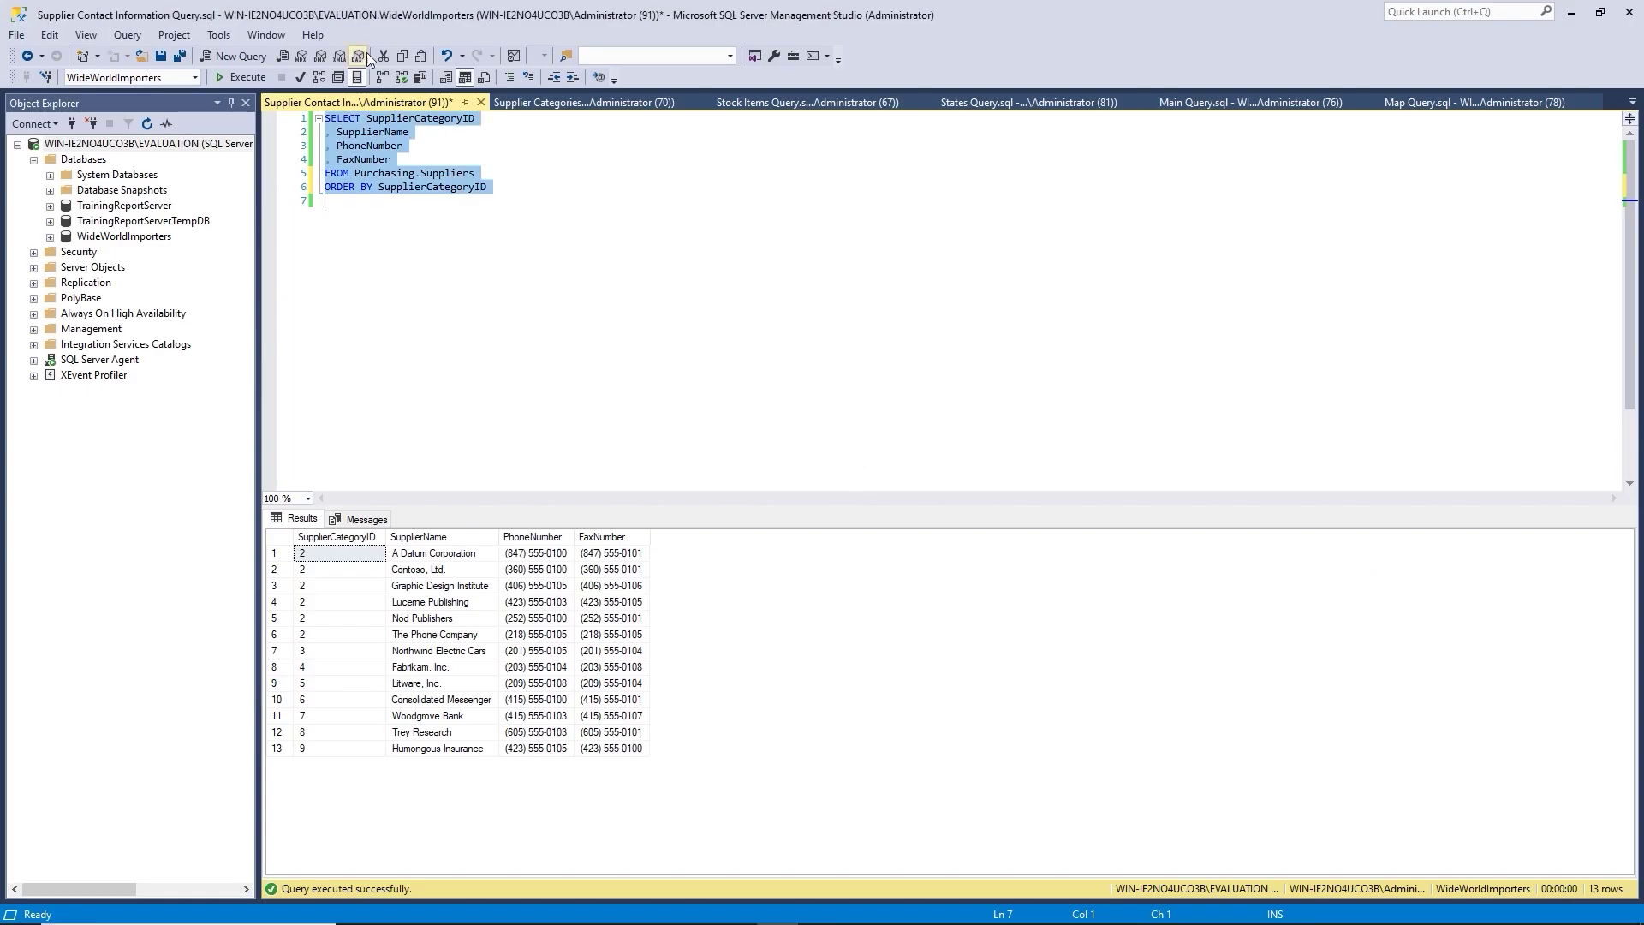
# Rerun the Supplier Categories query in SQL Server Management Studio to list its nine categories.
pyautogui.click(514, 102)
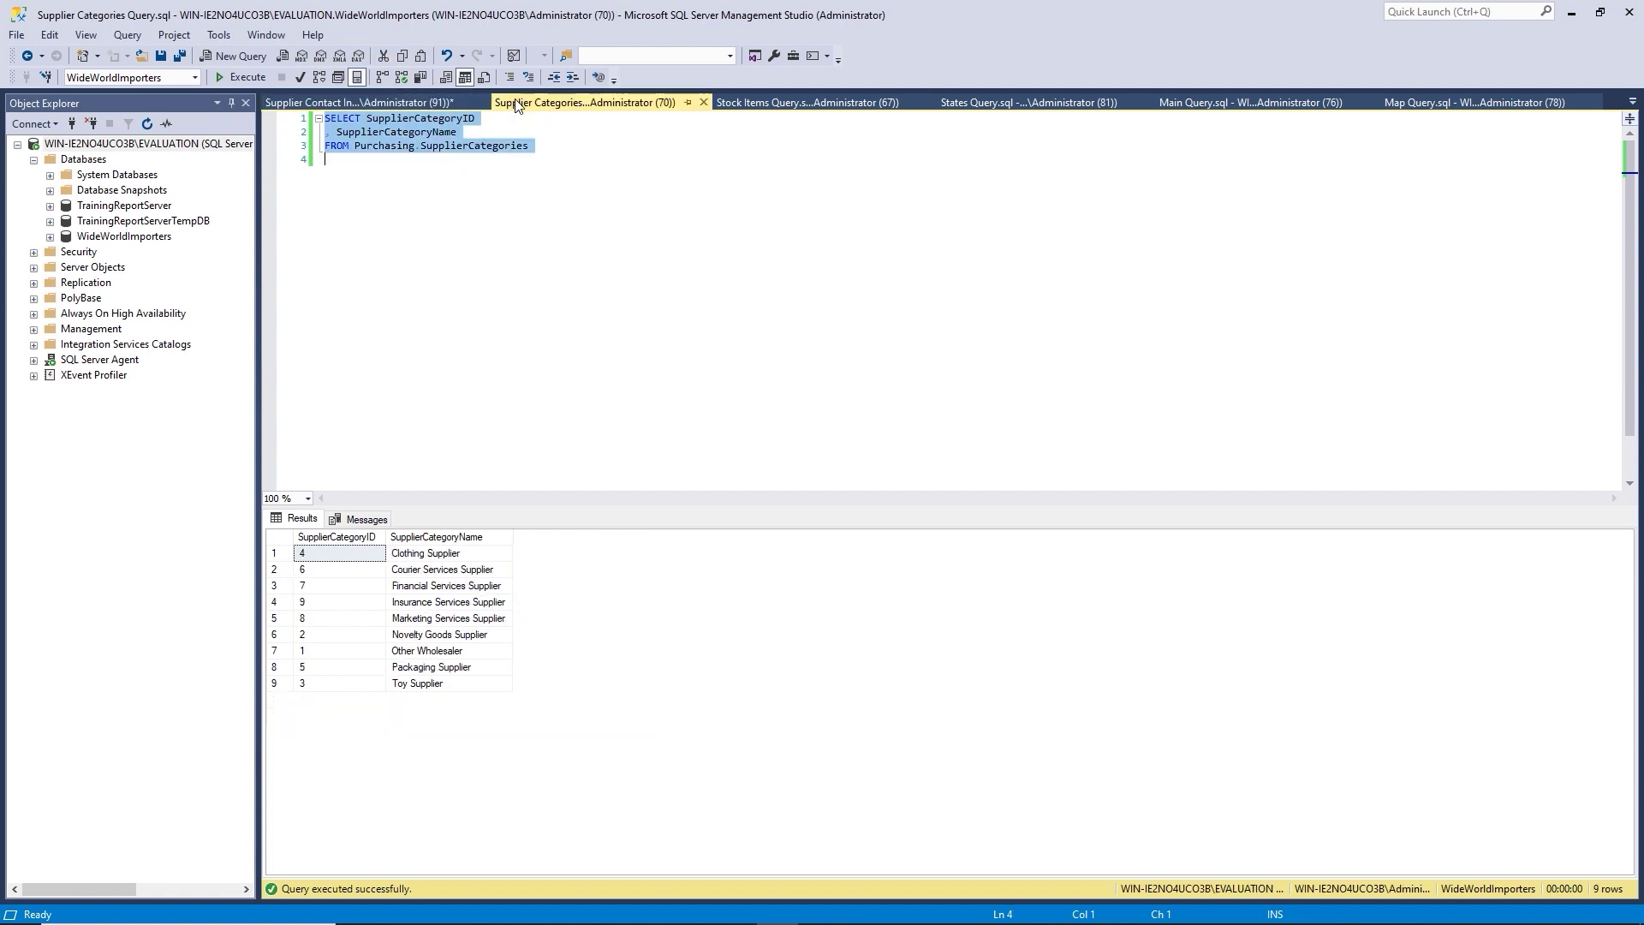
pyautogui.click(485, 172)
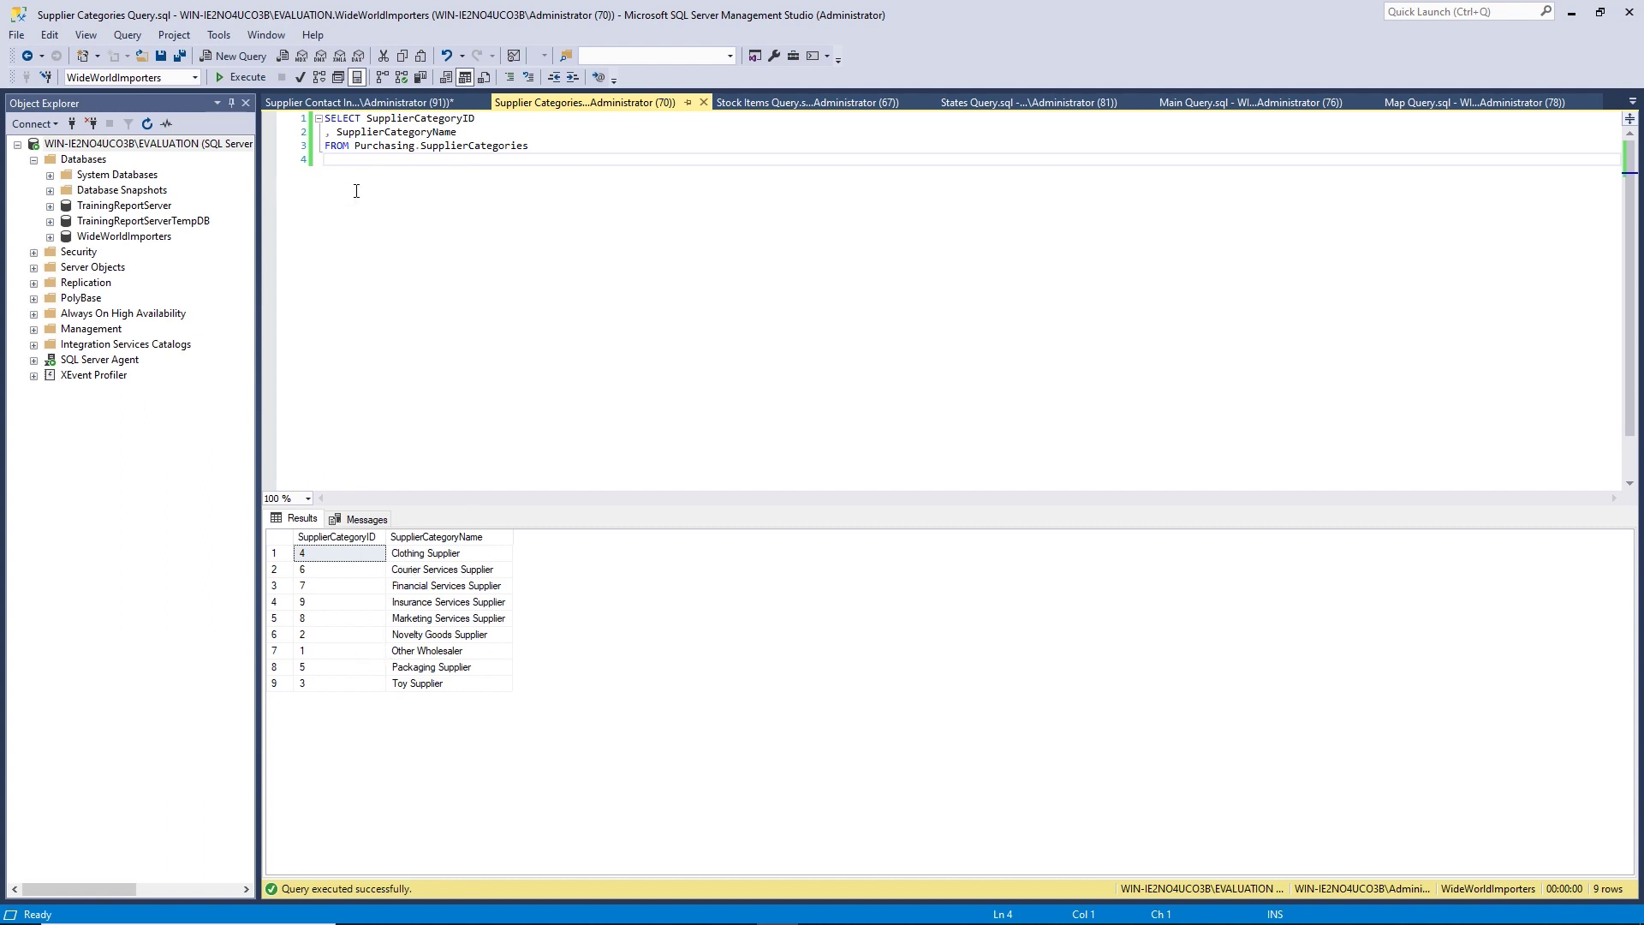
pyautogui.click(243, 78)
# Add ORDER BY SupplierCategoryID to the query and rerun it so IDs list 1–9.
pyautogui.write('ORDER BY')
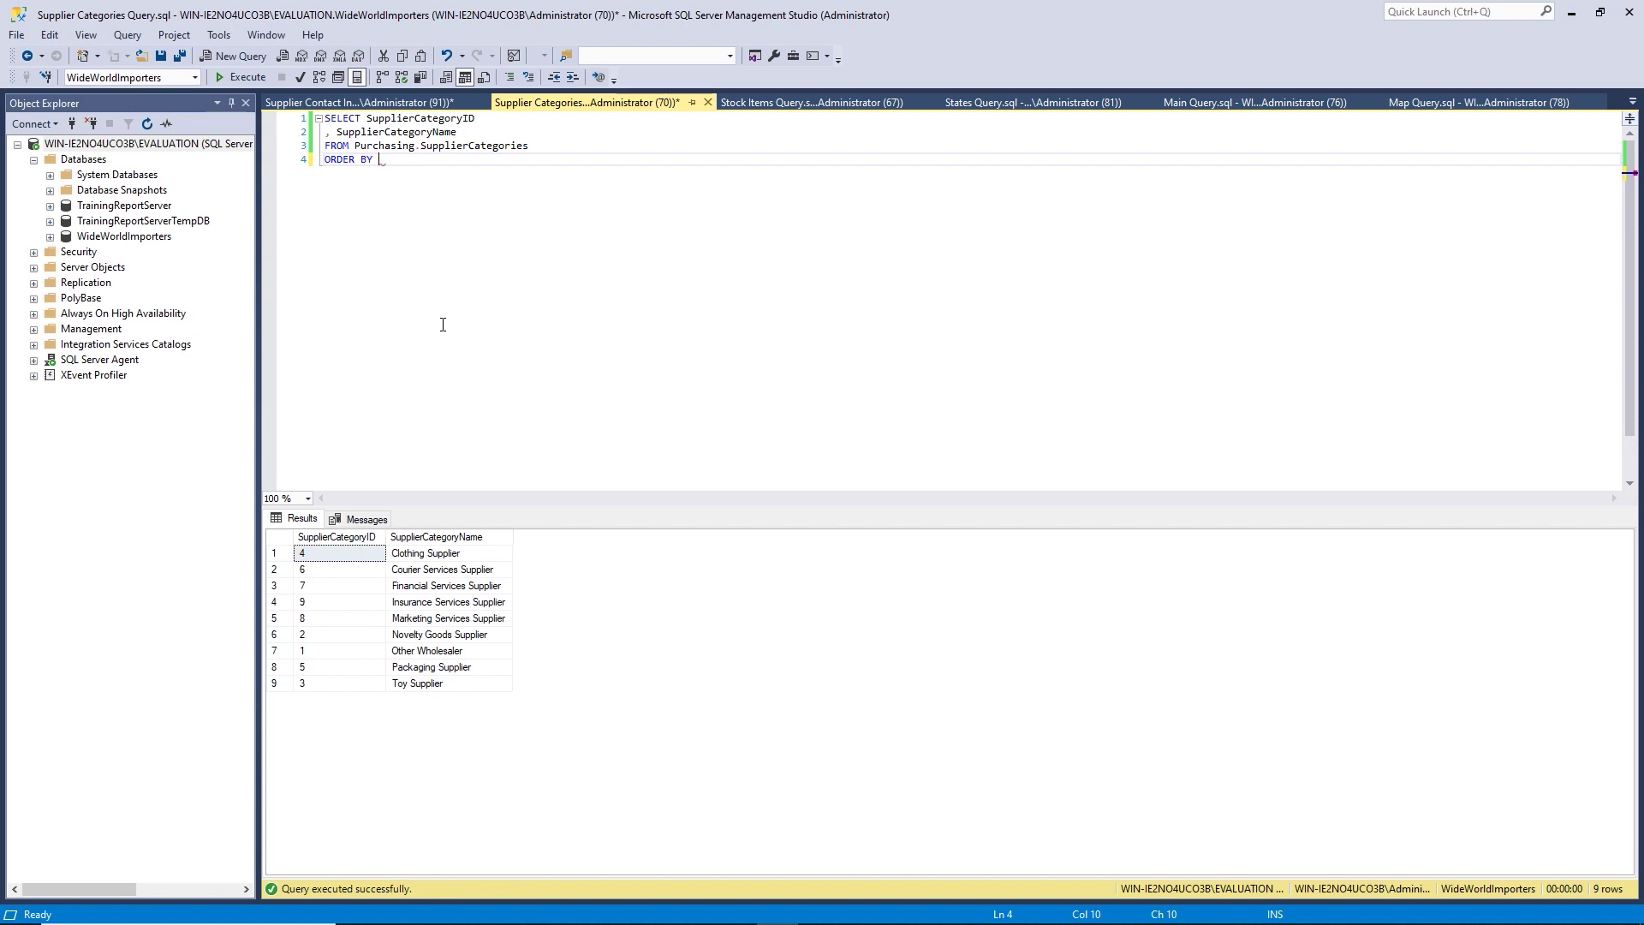
pyautogui.write(' Supplier')
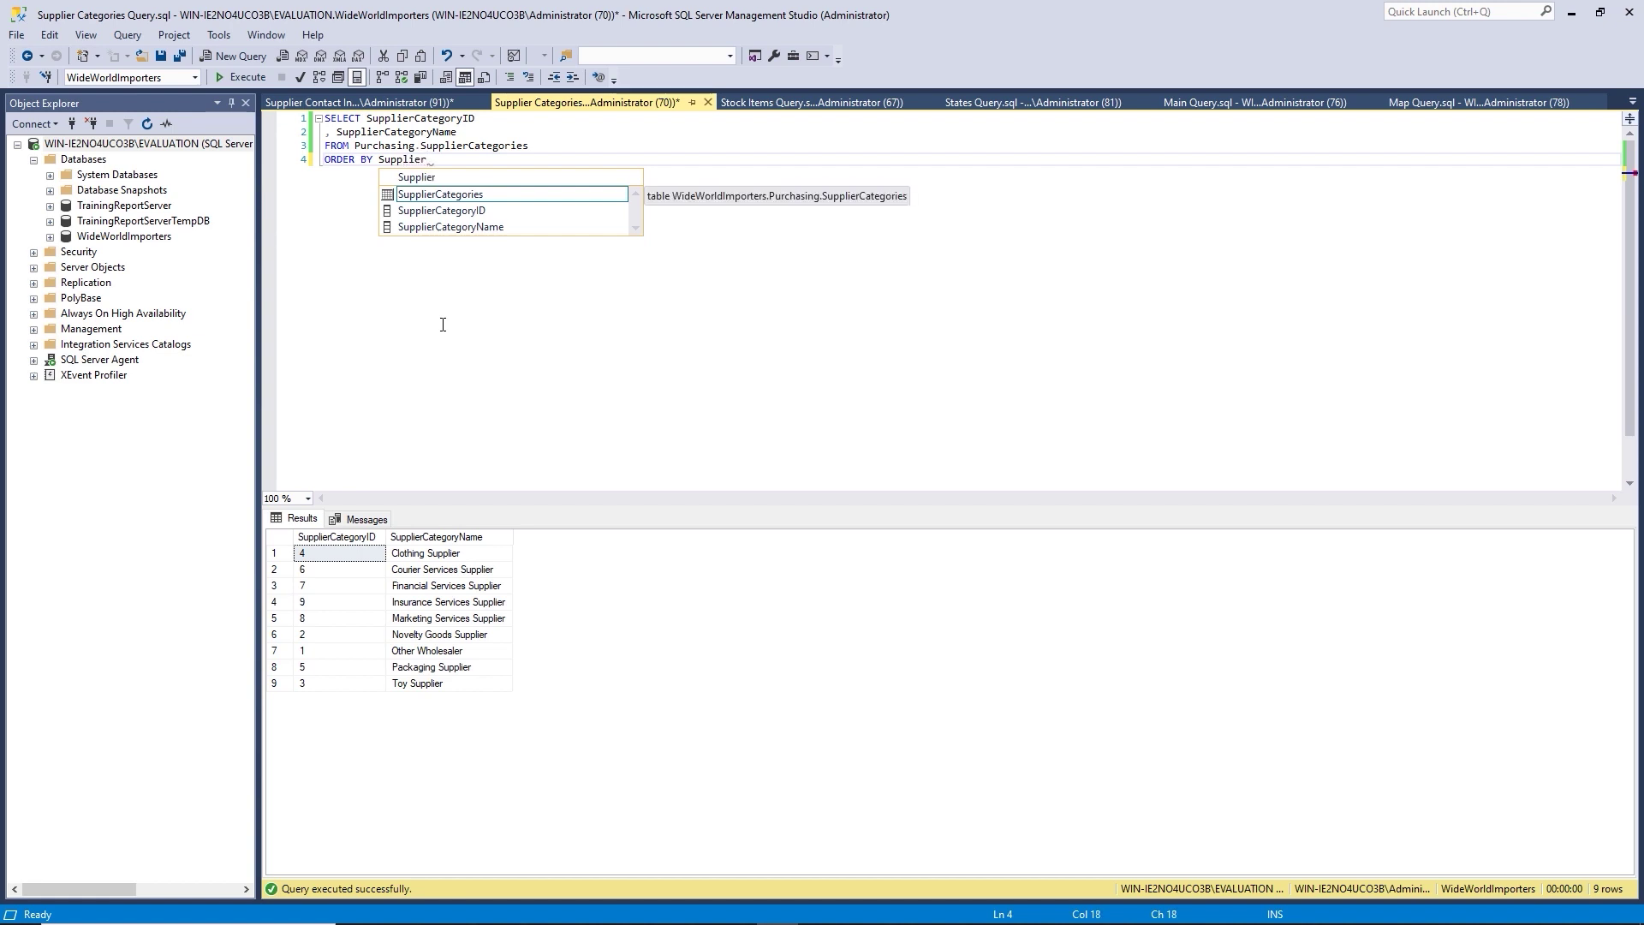
pyautogui.press('Down')
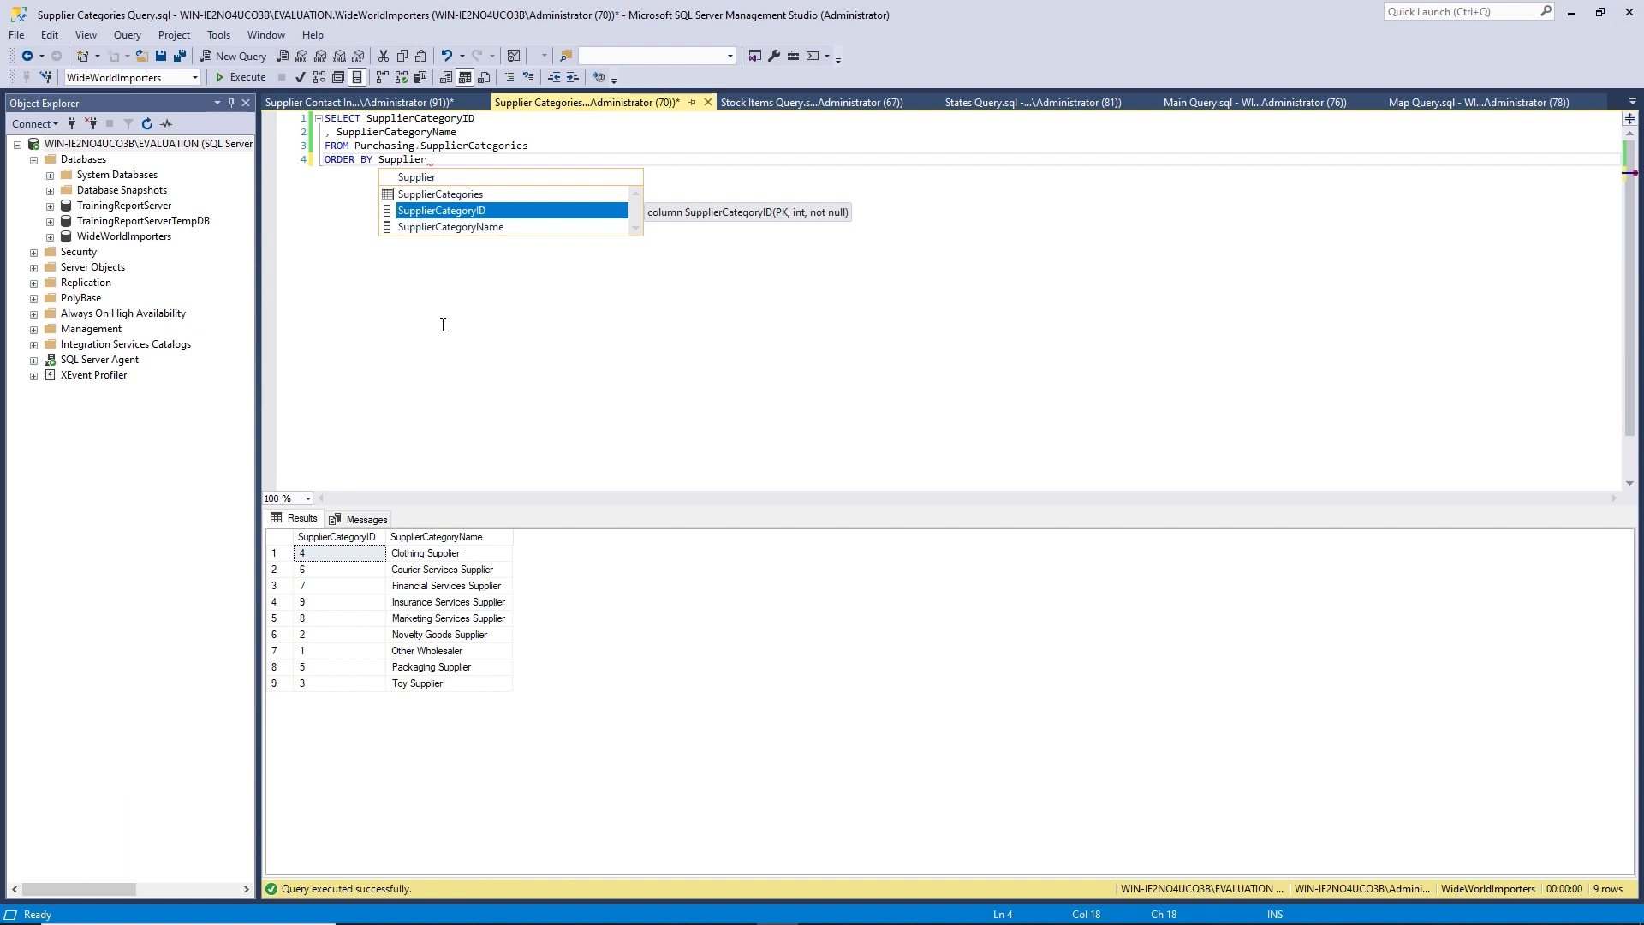
pyautogui.press('Tab')
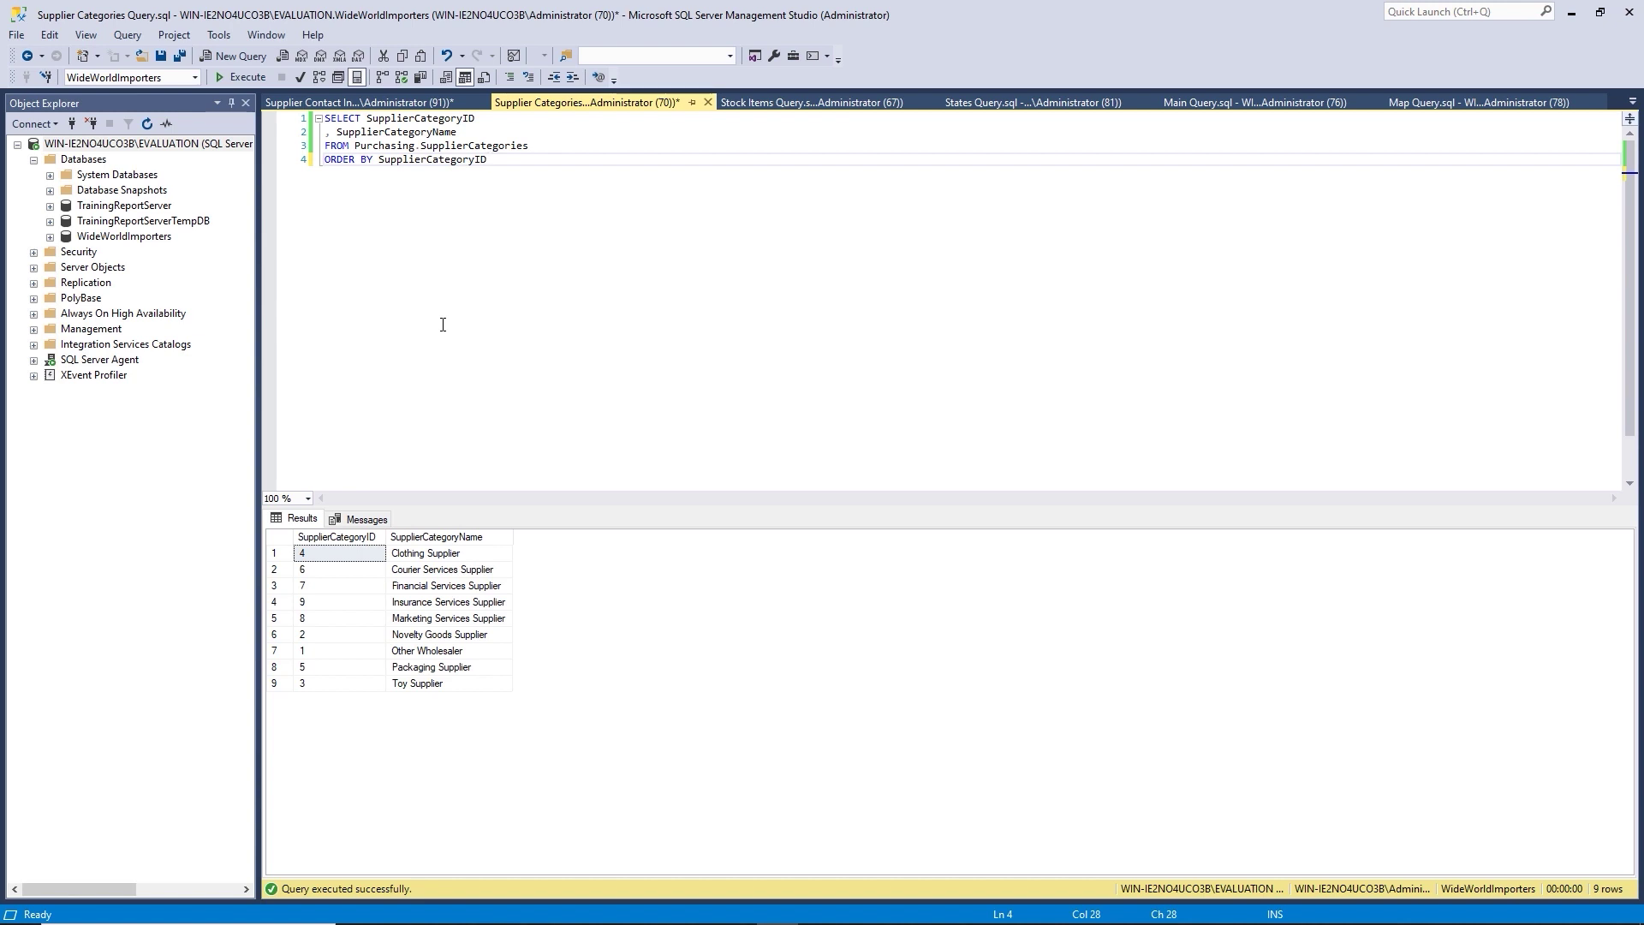
pyautogui.press('F5')
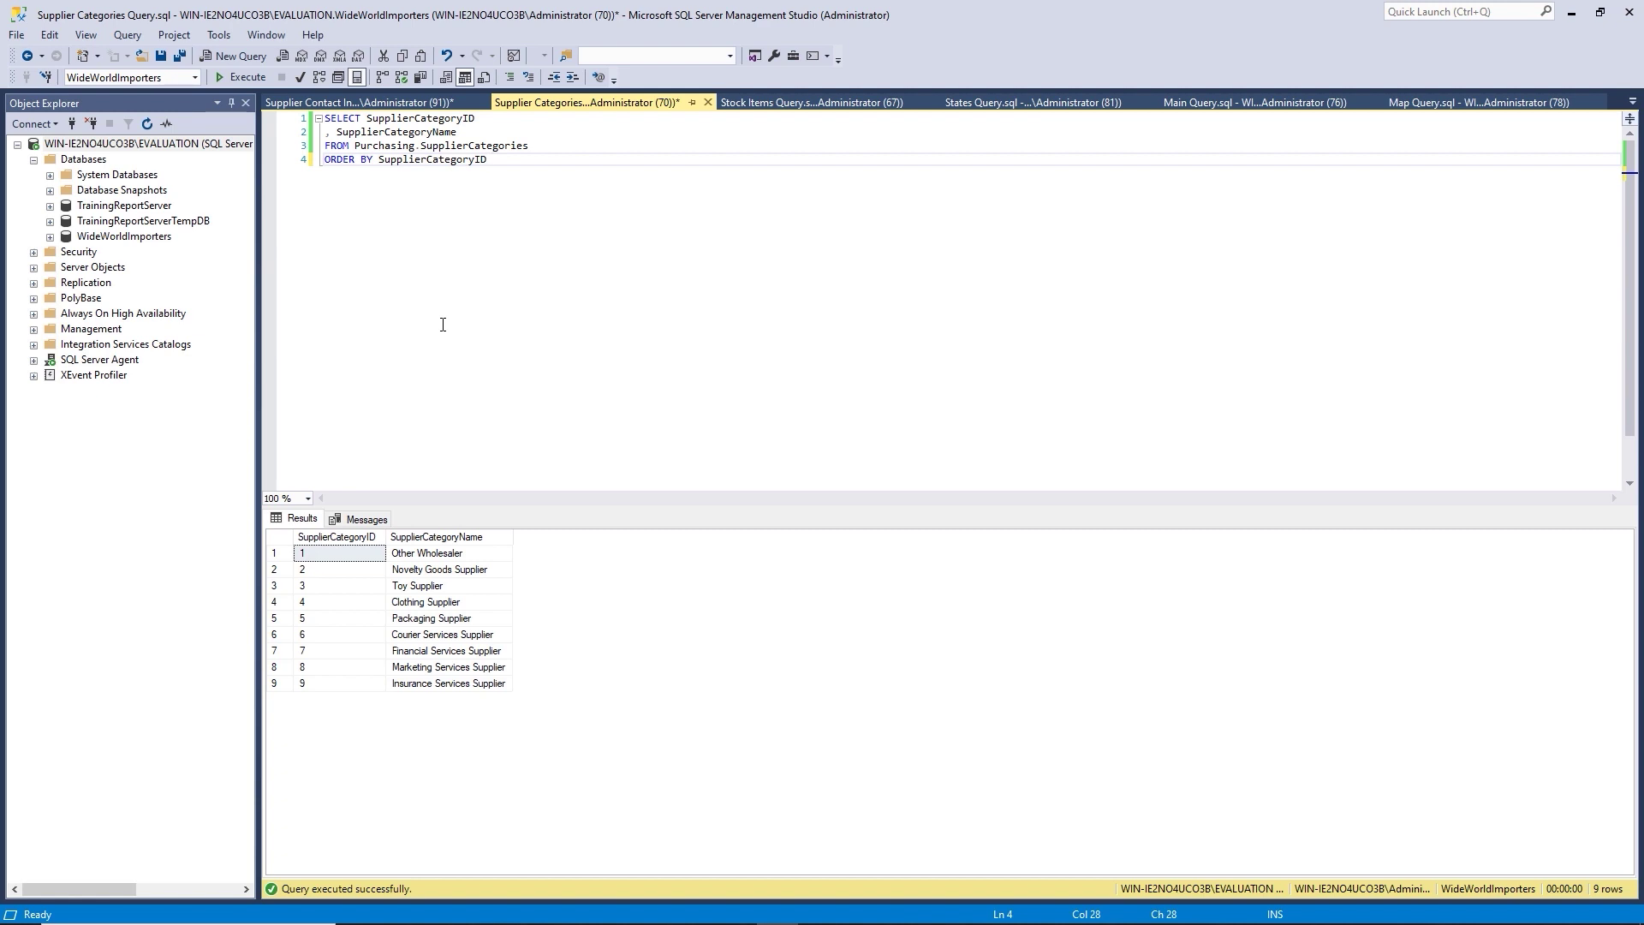
# Select the whole supplier categories query text and return to Report Builder.
pyautogui.click(356, 144)
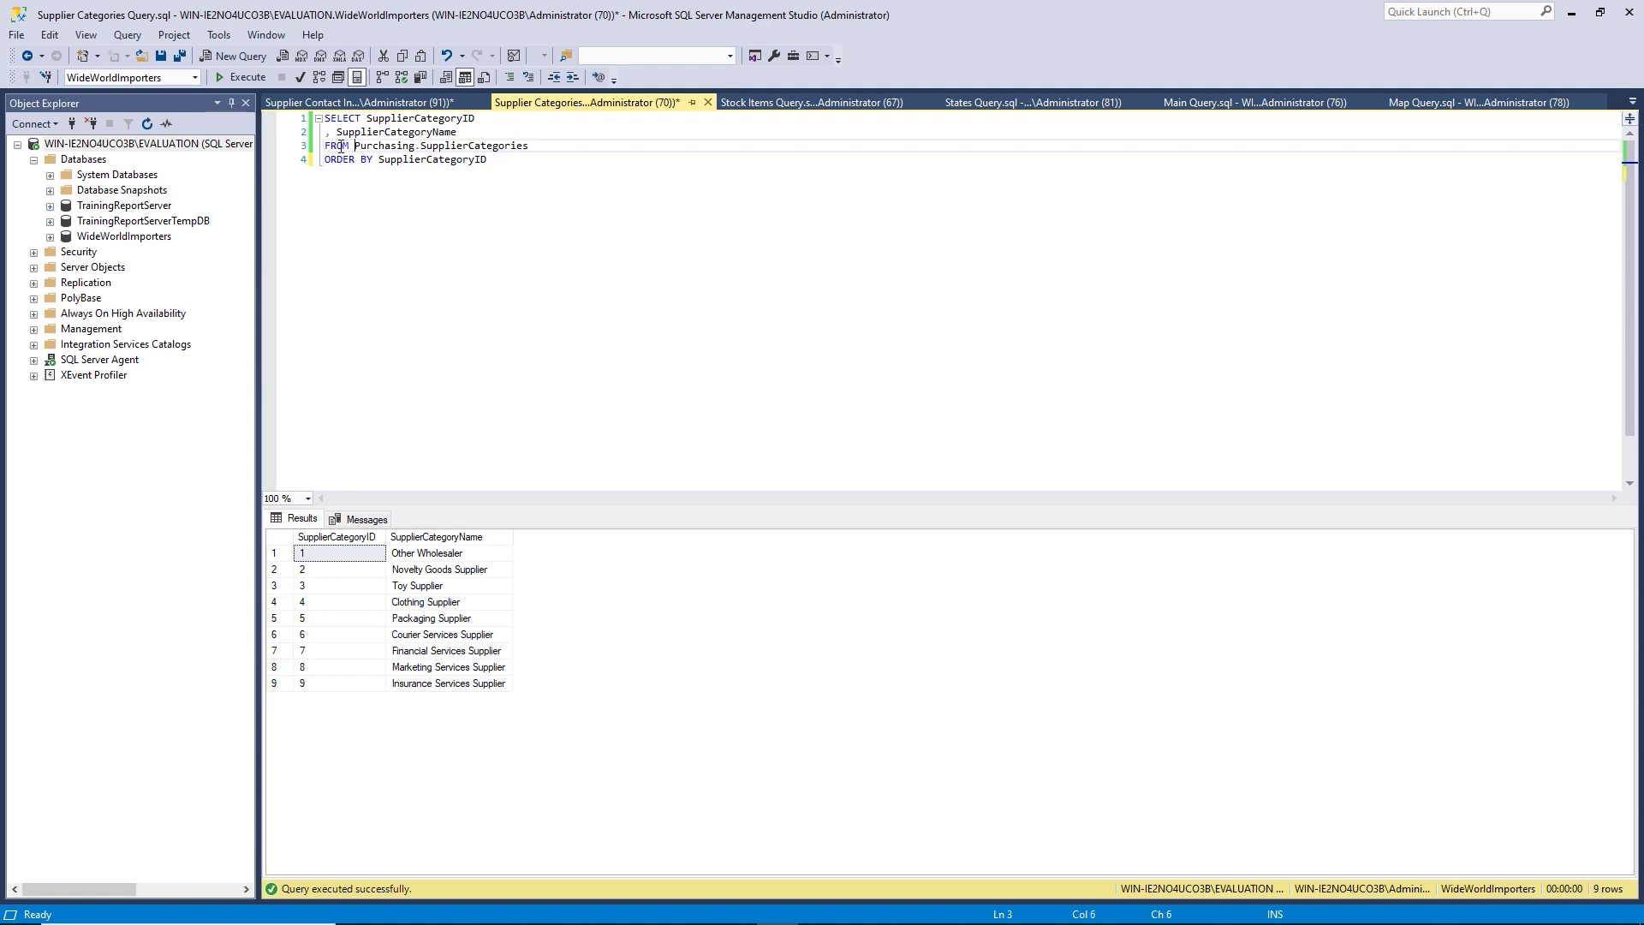
pyautogui.hotkey('ctrl', 'a')
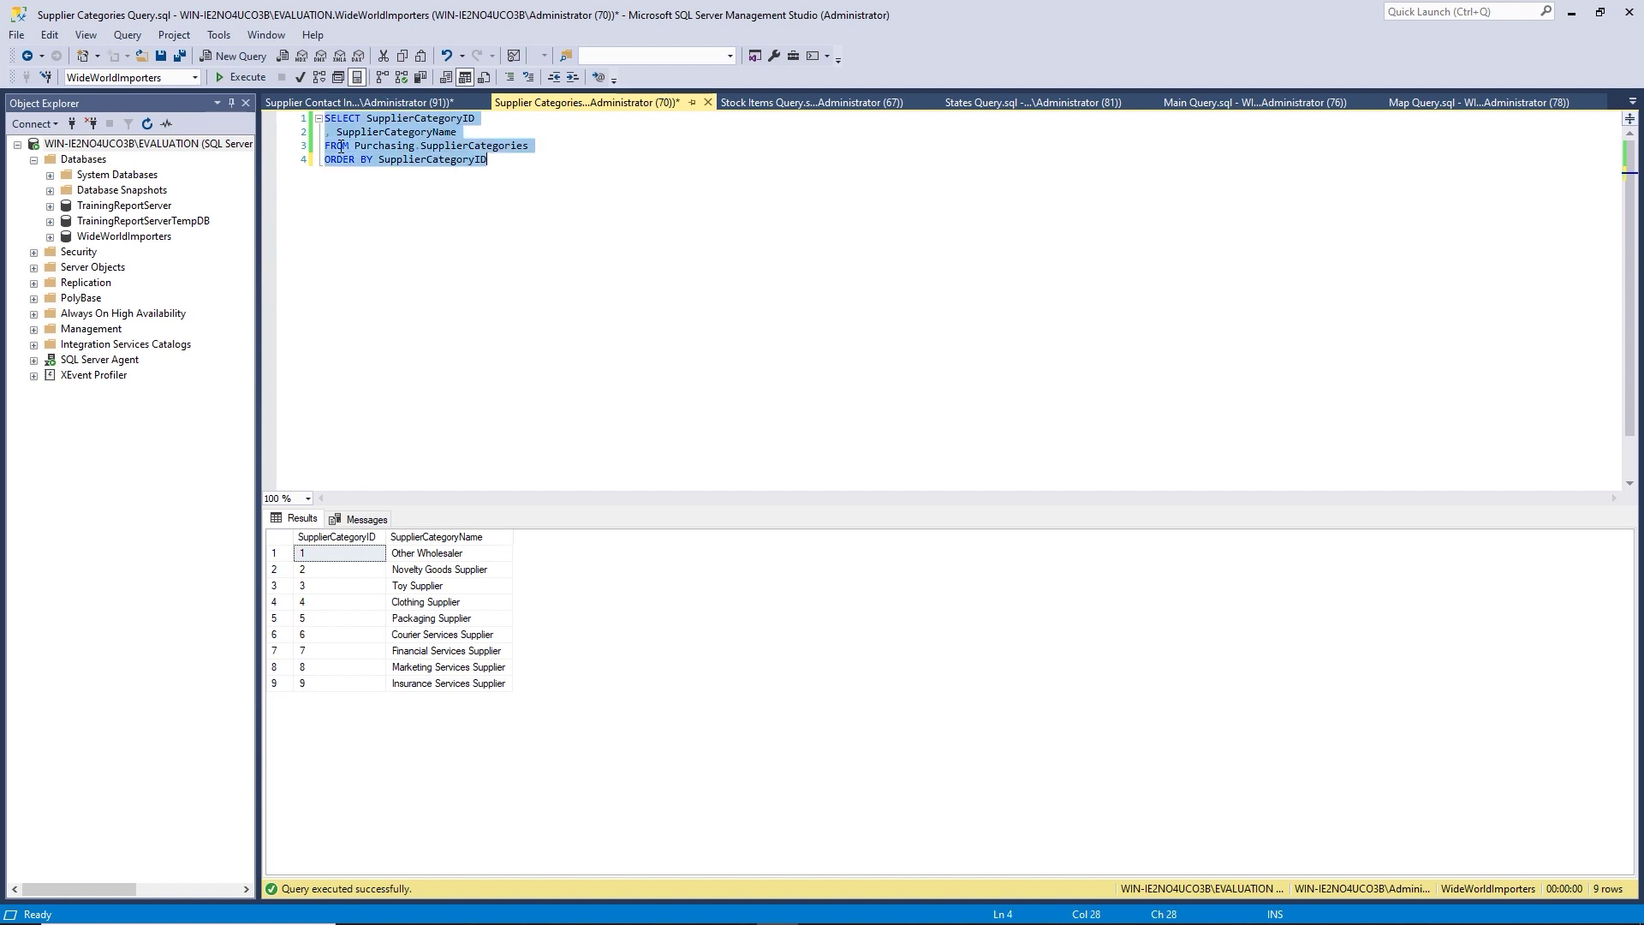
pyautogui.hotkey('alt', 'Tab')
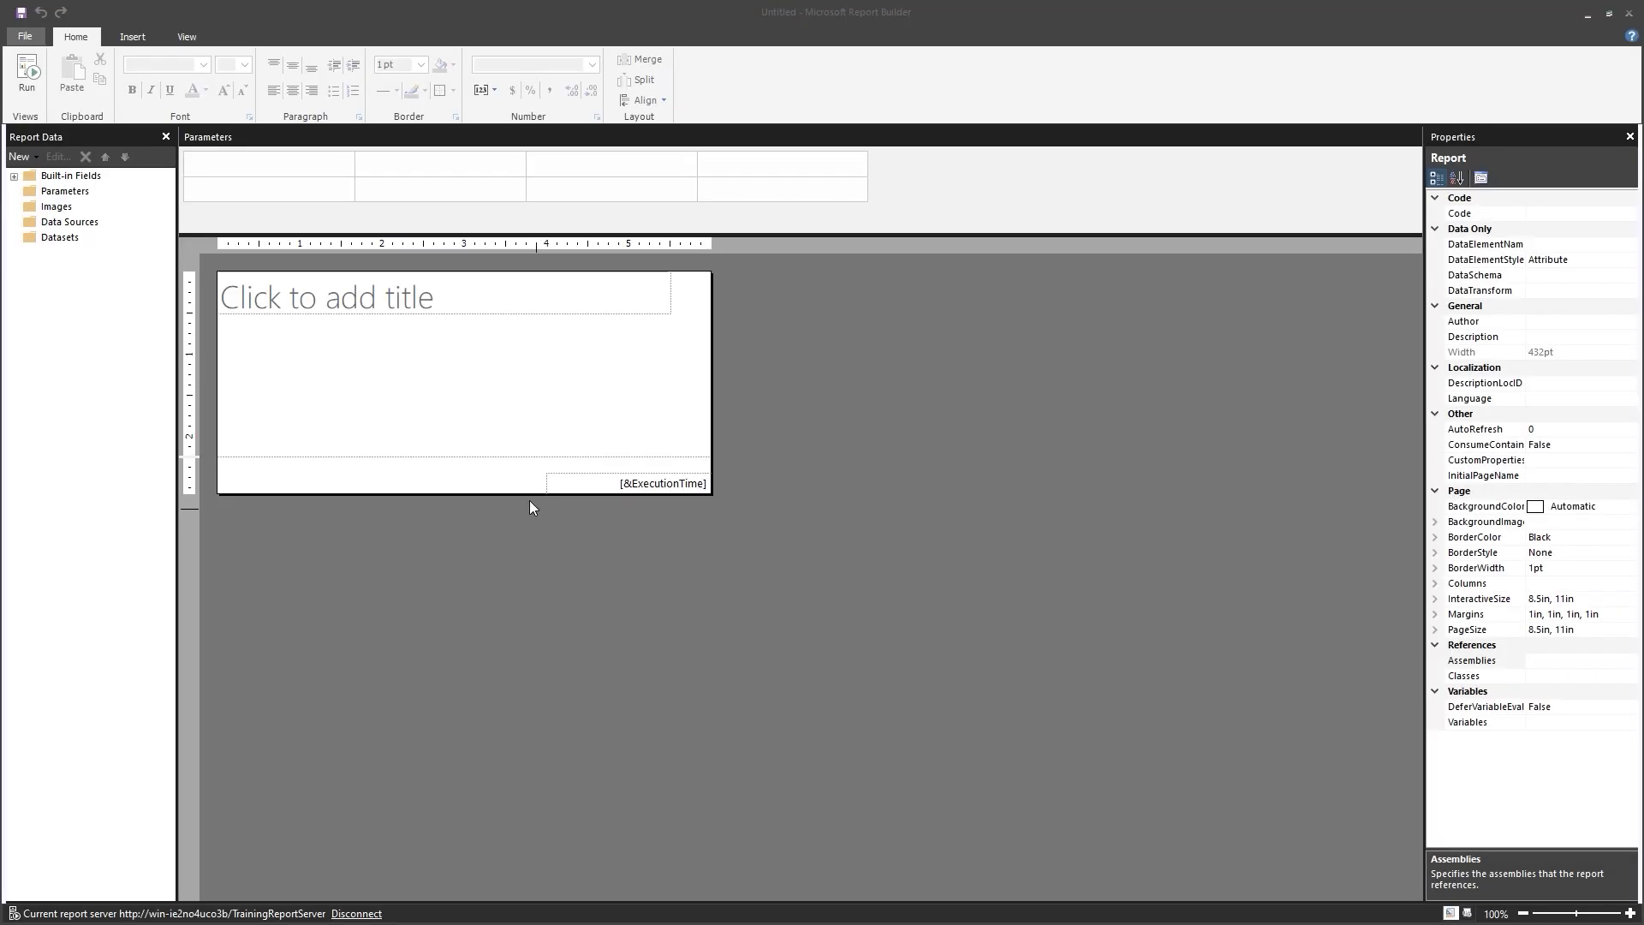
# Insert a table with a new dataset named SupplierCategories, set to be embedded in the report.
pyautogui.rightClick(452, 387)
pyautogui.moveTo(523, 452)
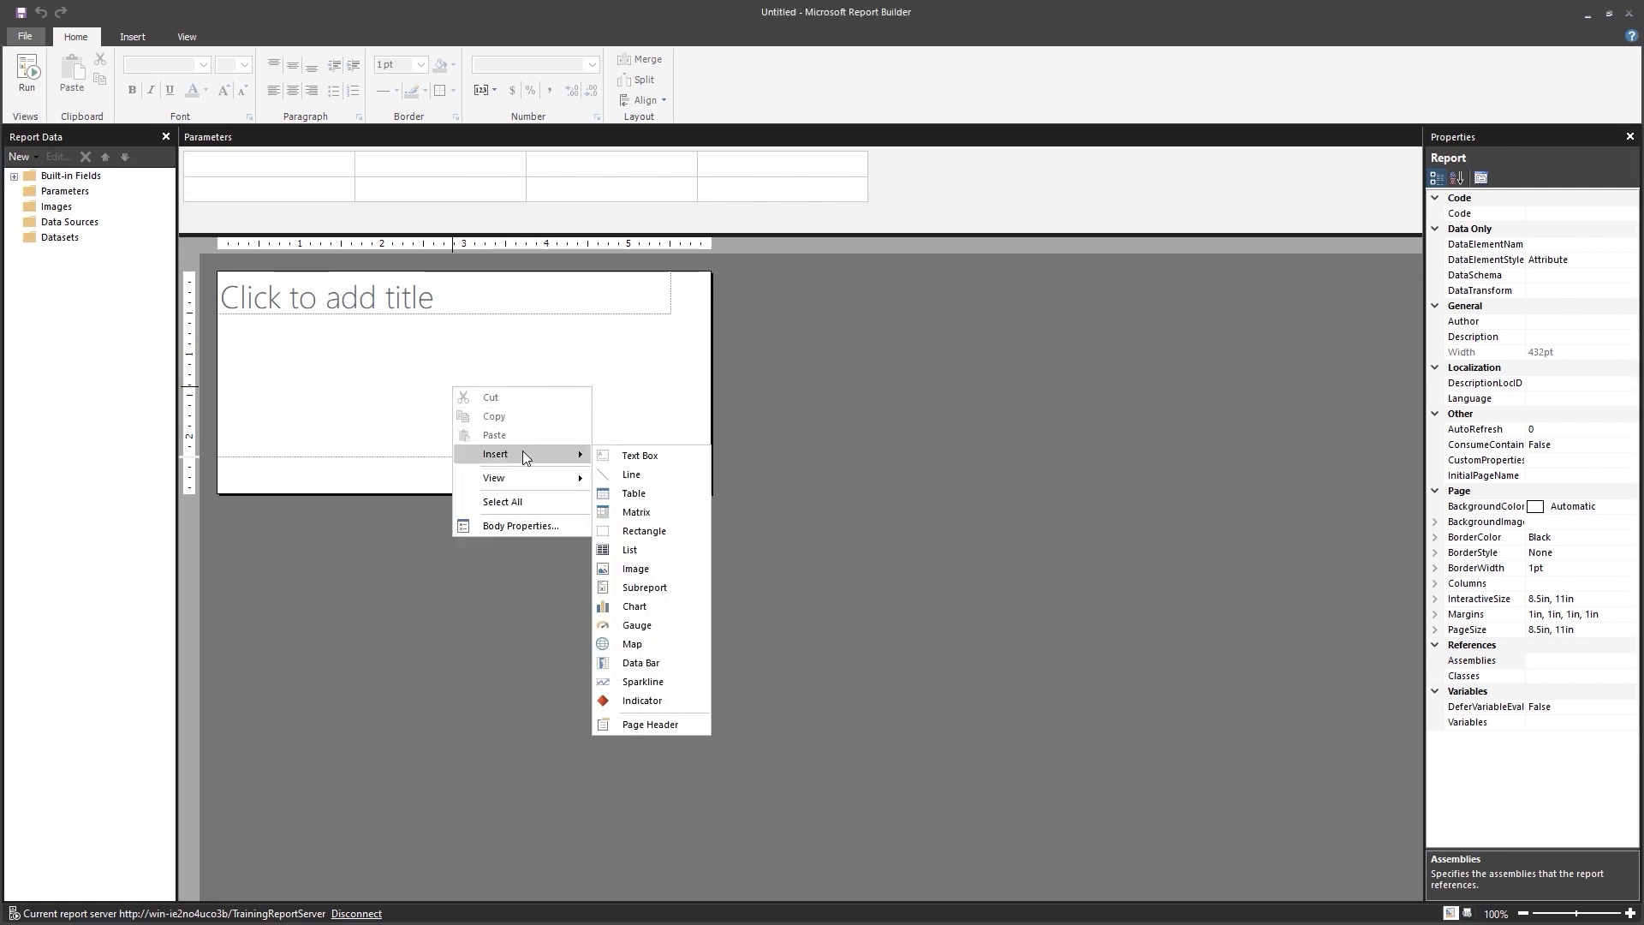
pyautogui.click(625, 493)
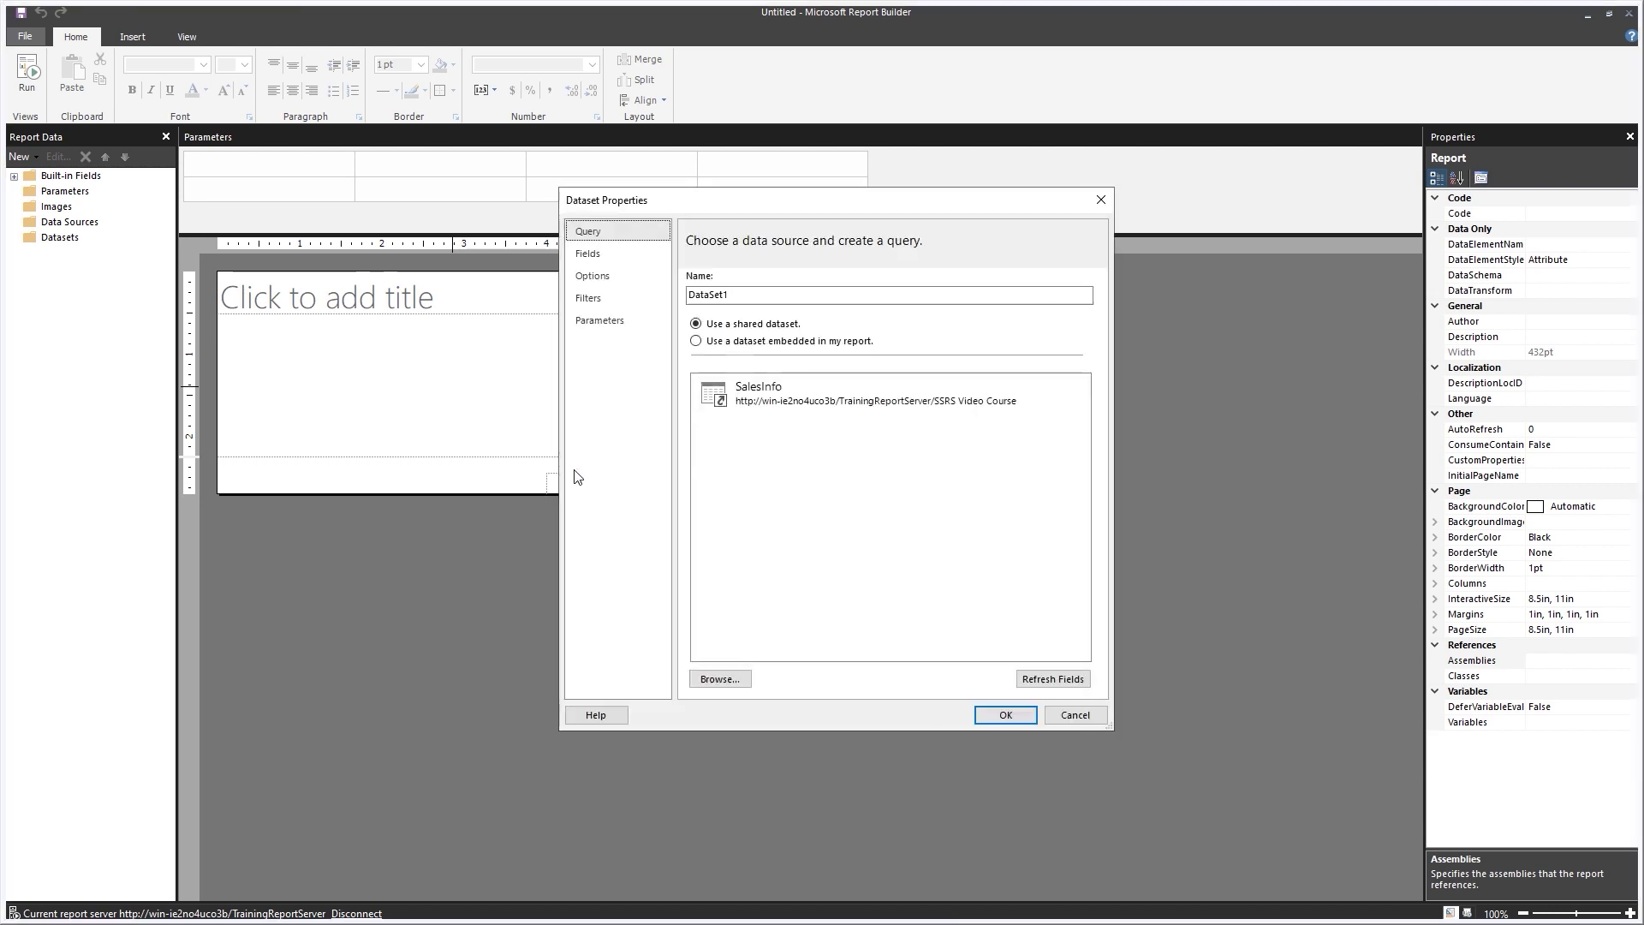
pyautogui.doubleClick(740, 295)
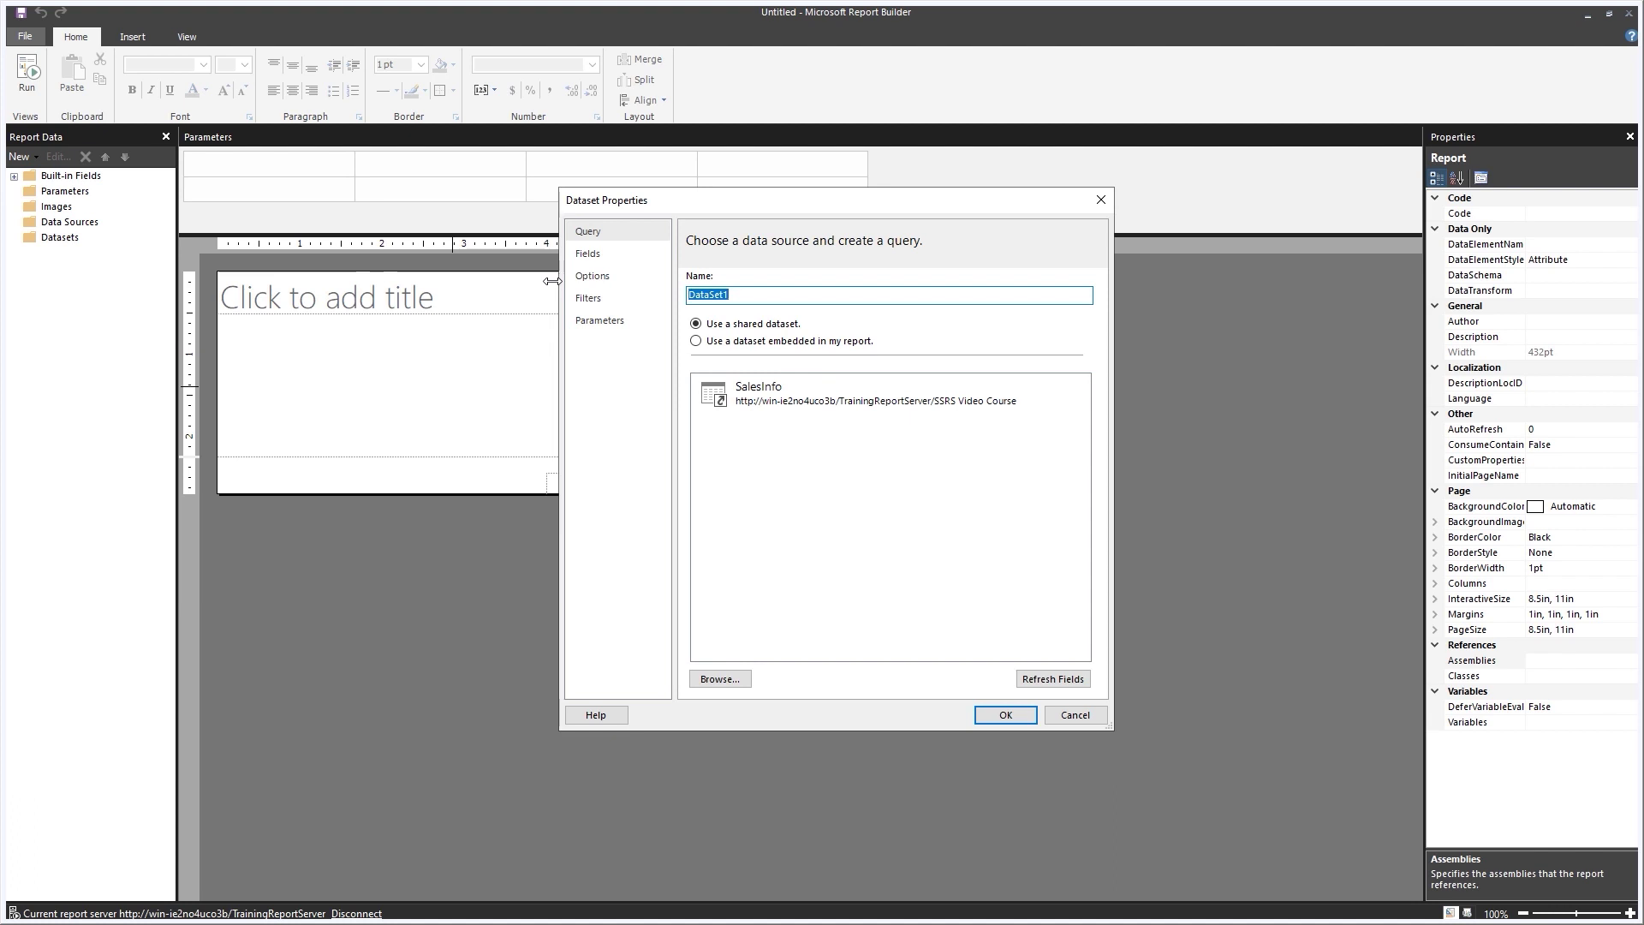
pyautogui.write('SupplierCategories')
pyautogui.click(697, 342)
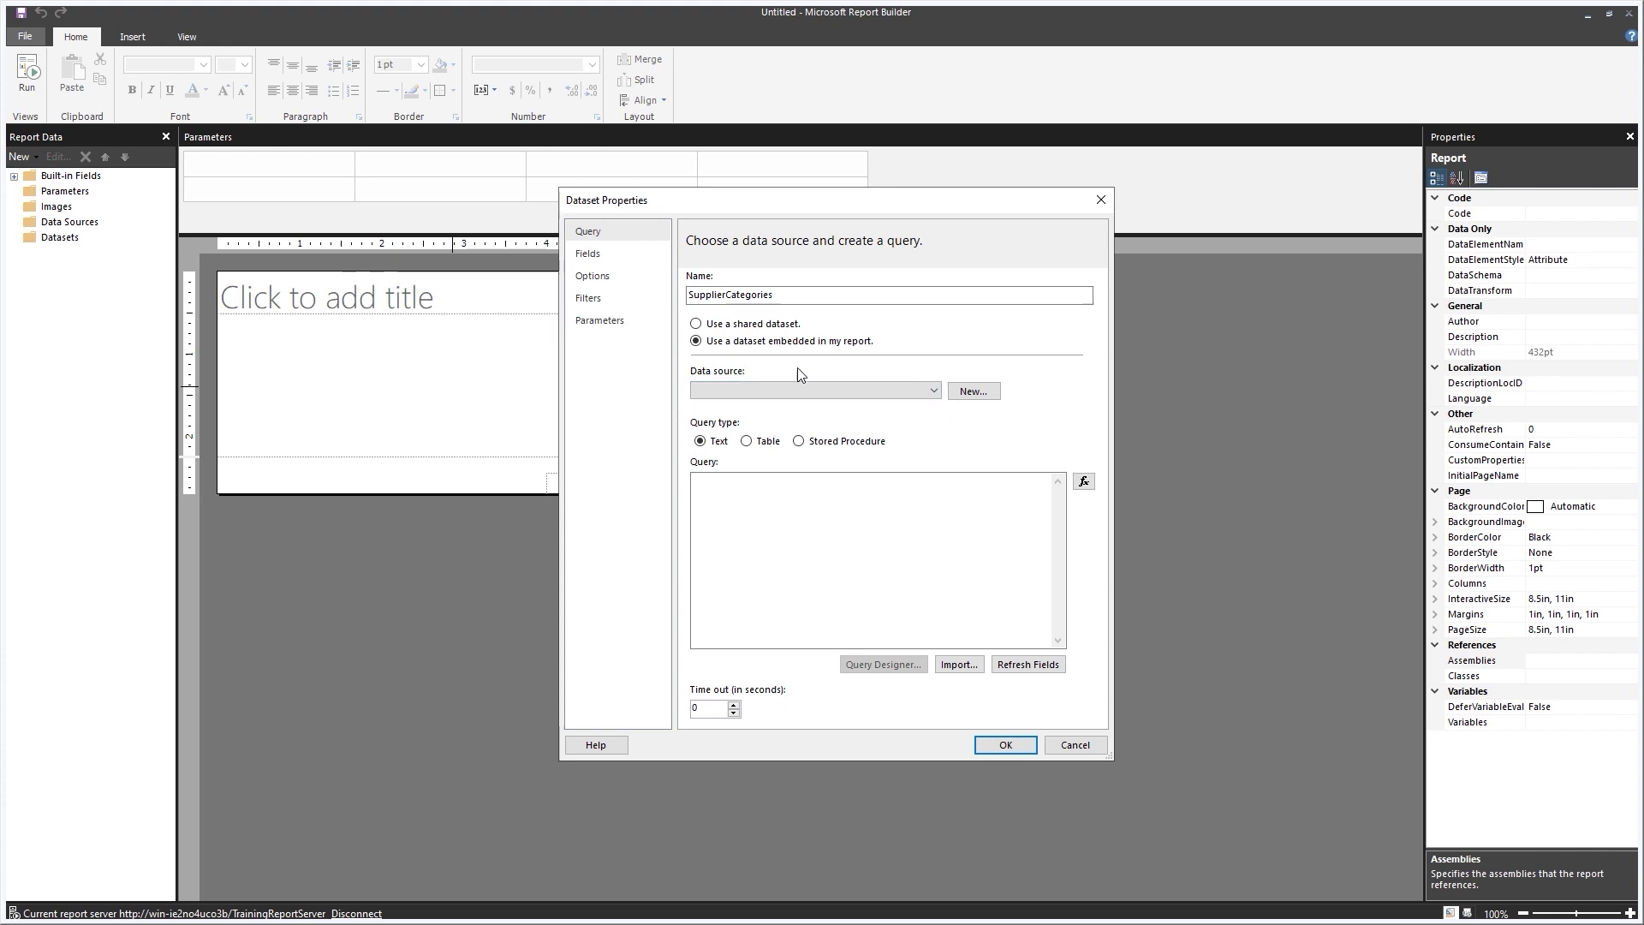
# Create a data source named Shared using the SharedSalesInformation connection, after a successful connection test.
pyautogui.click(967, 394)
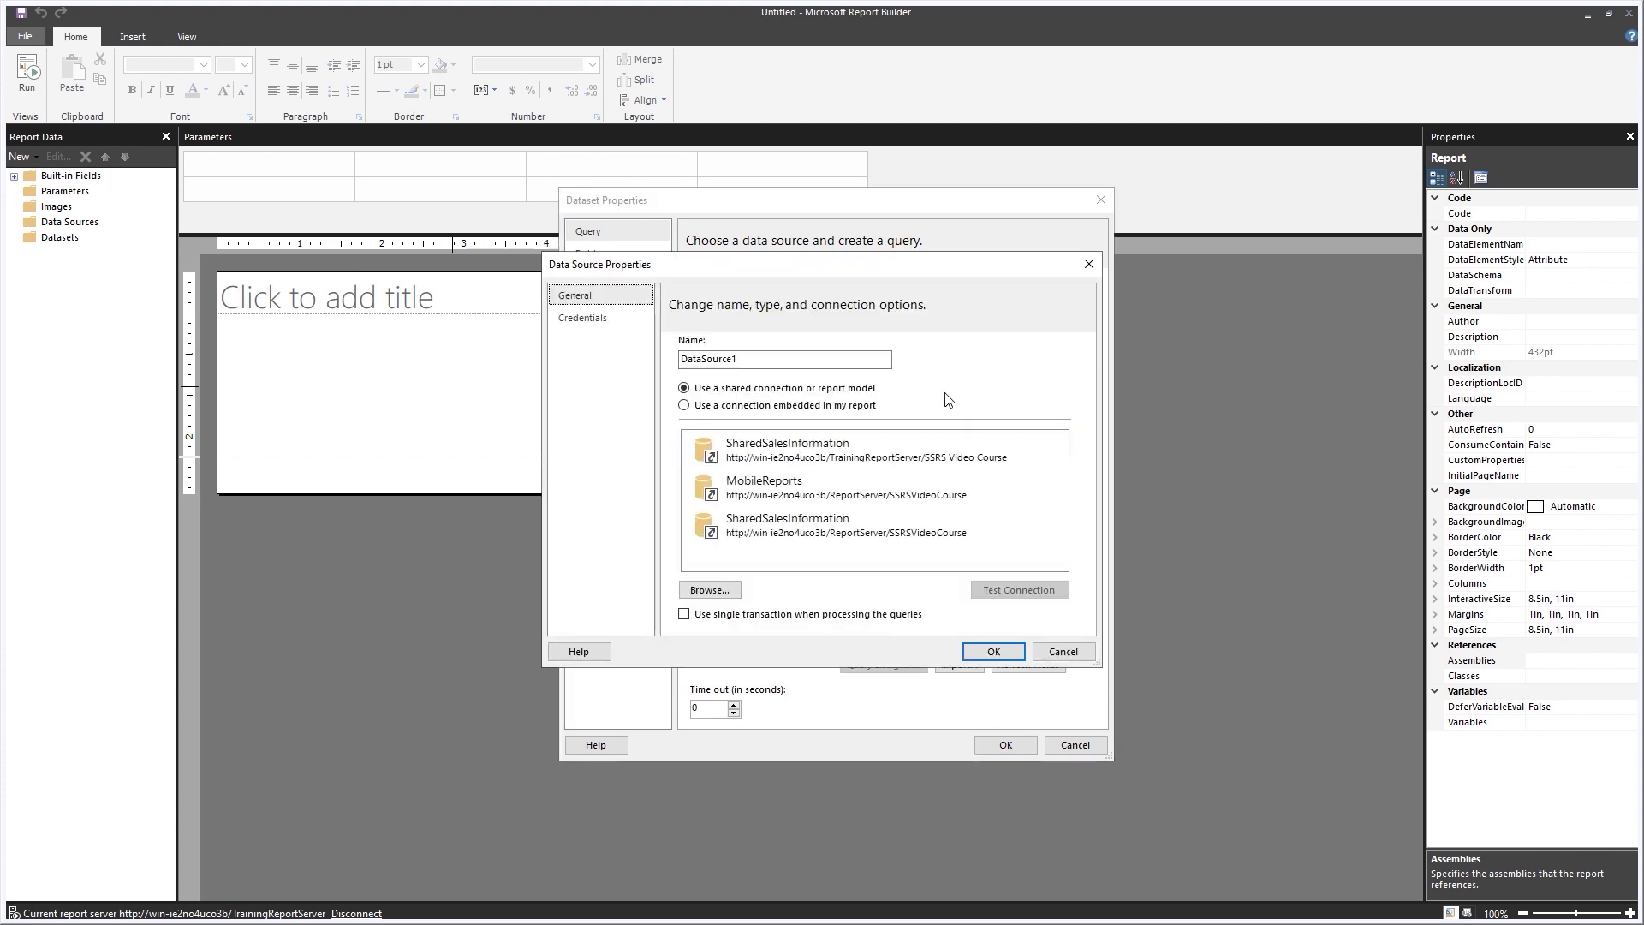
pyautogui.click(846, 457)
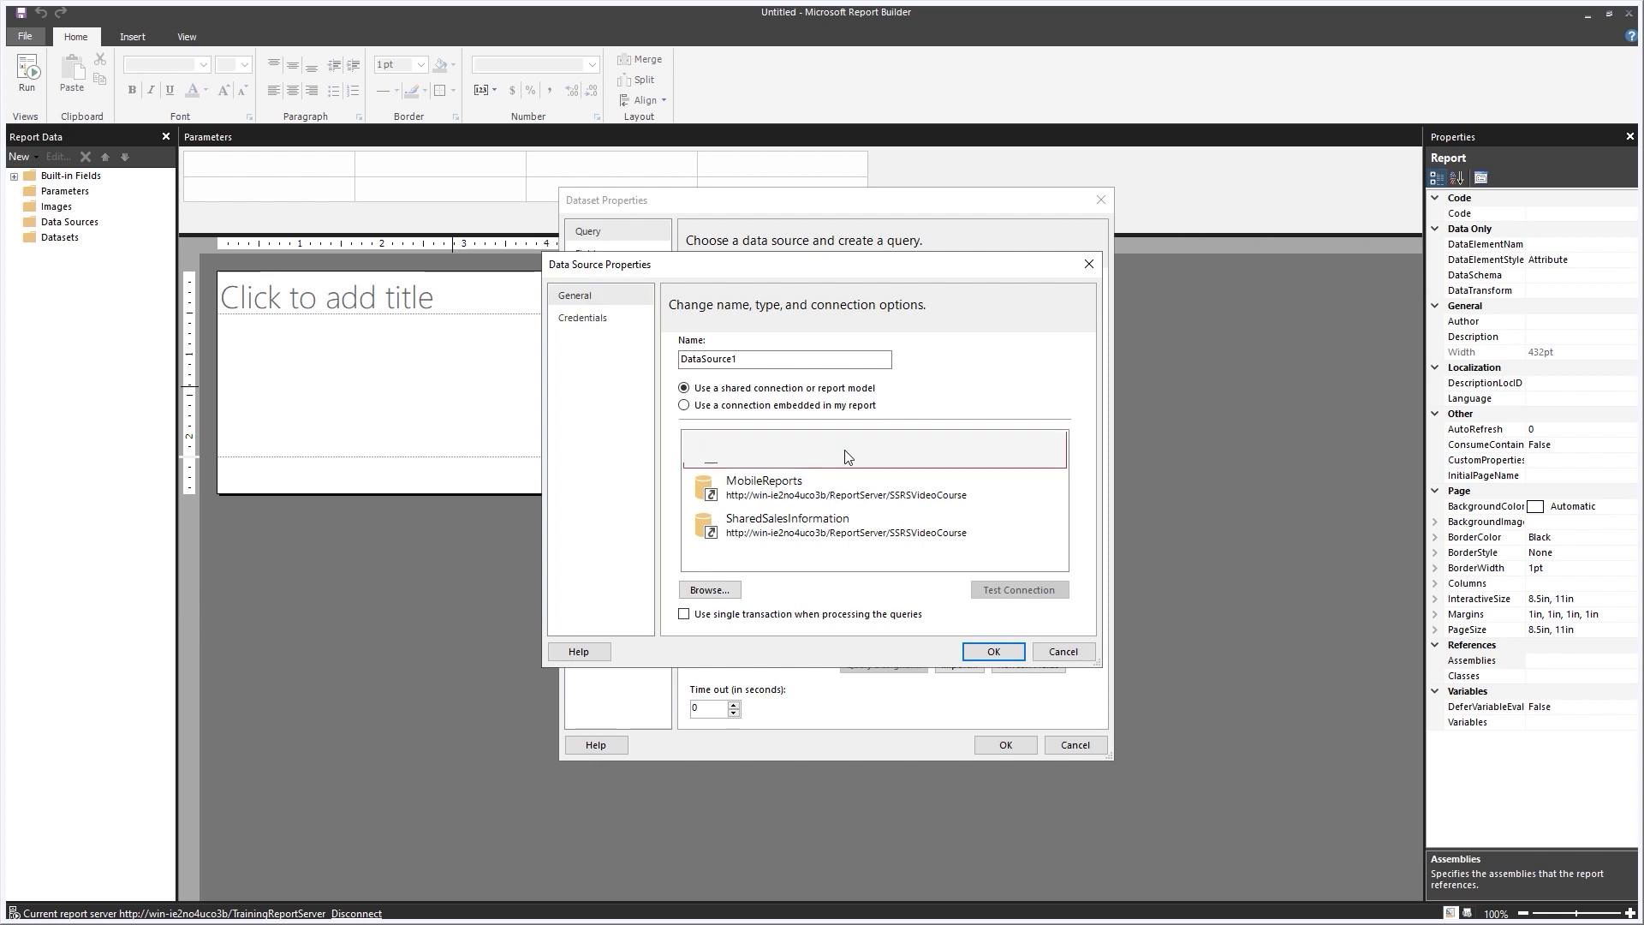
pyautogui.click(758, 361)
pyautogui.doubleClick(748, 358)
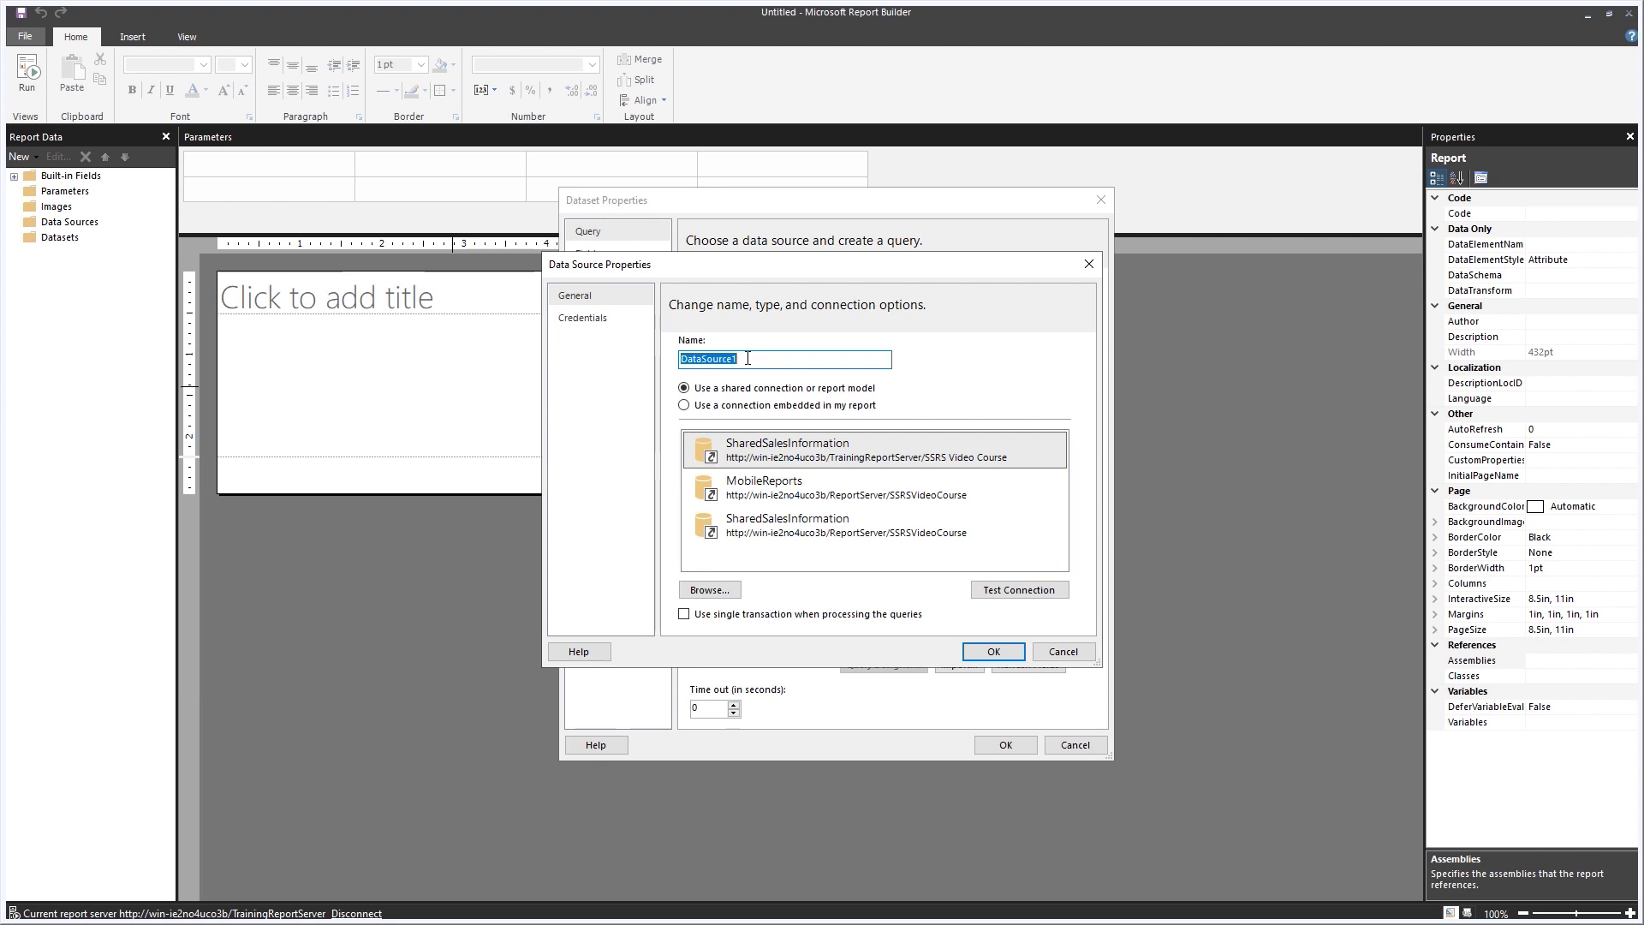
pyautogui.write('Shared')
pyautogui.click(1015, 597)
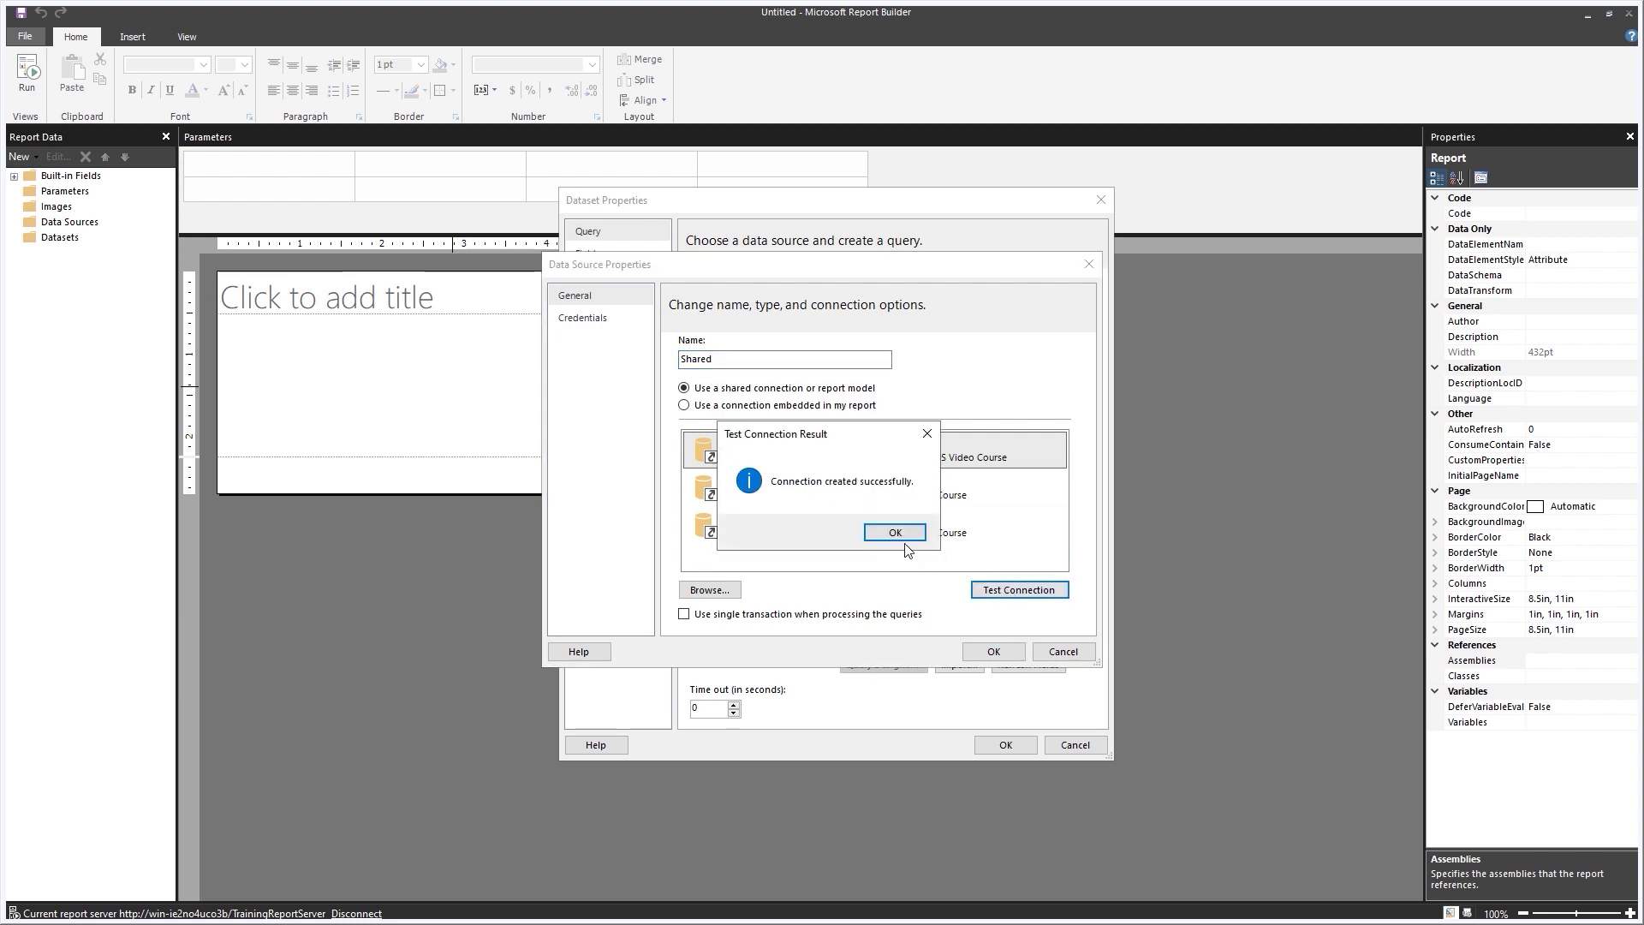
pyautogui.click(895, 532)
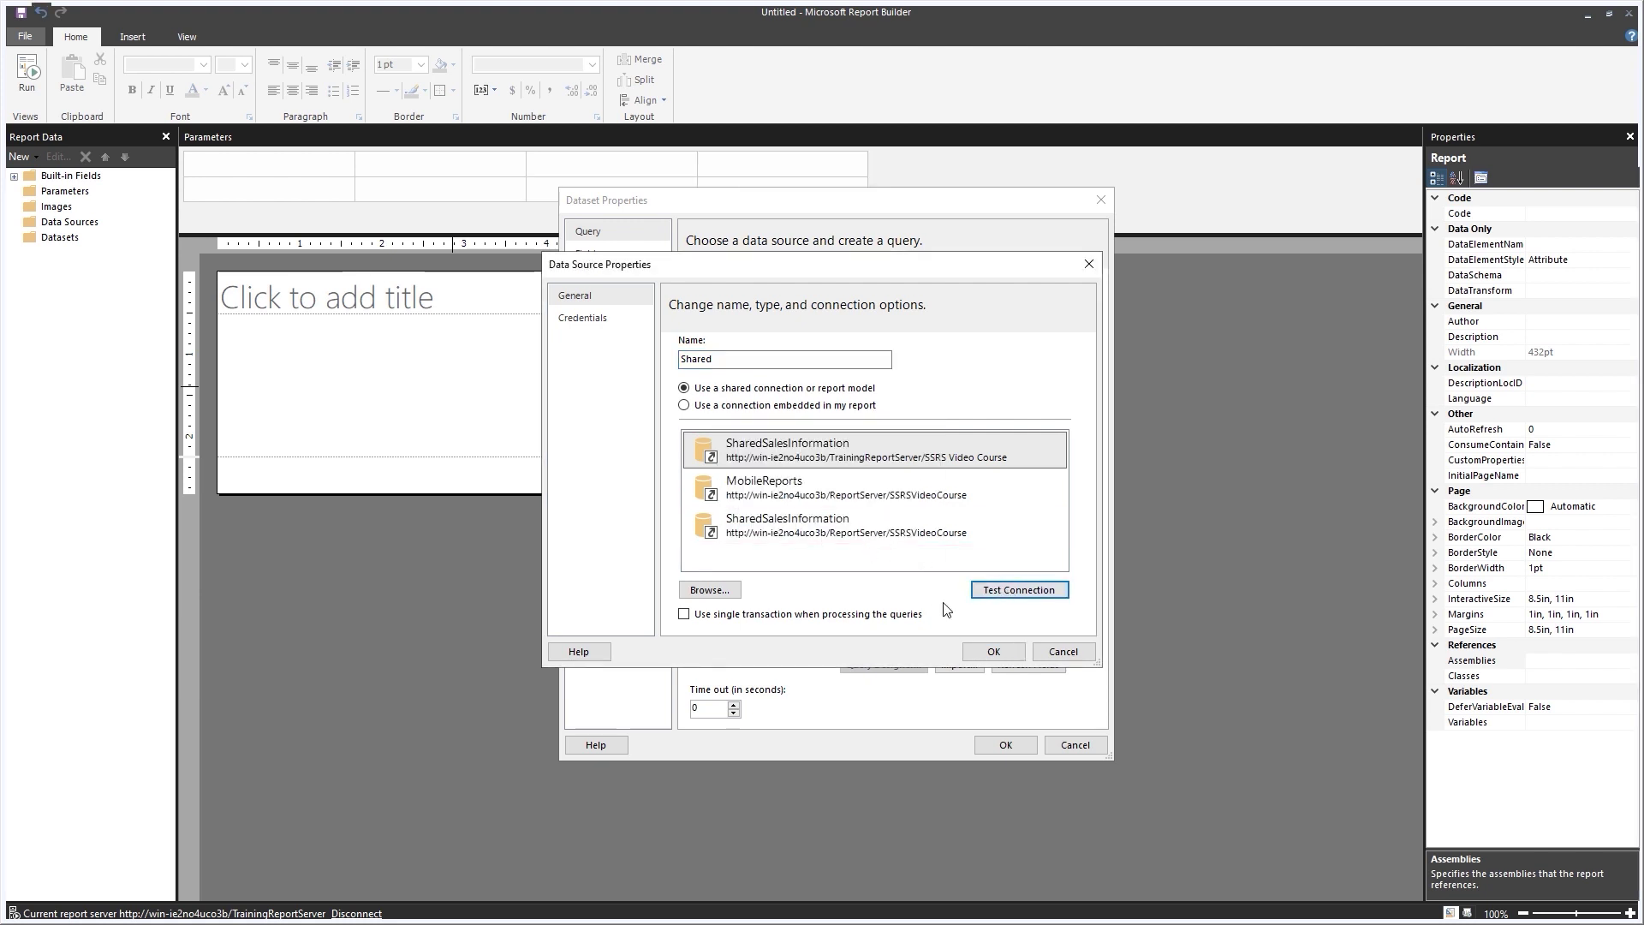
pyautogui.click(1001, 657)
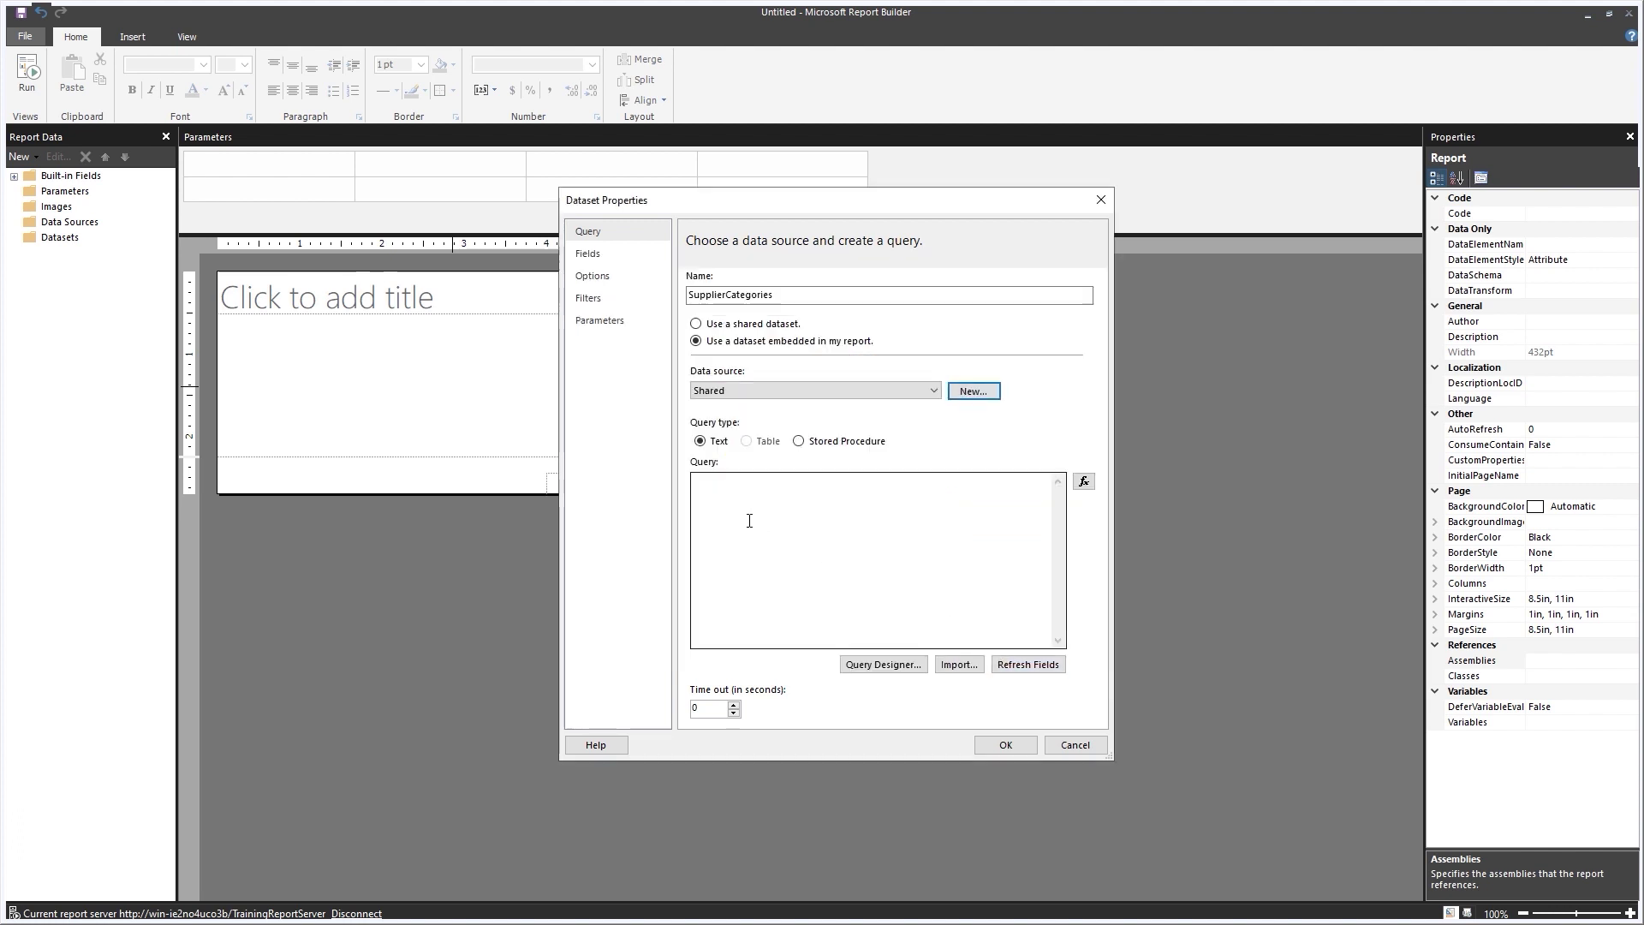
# Paste the sorted supplier categories query into the dataset and confirm, placing the table.
pyautogui.click(719, 482)
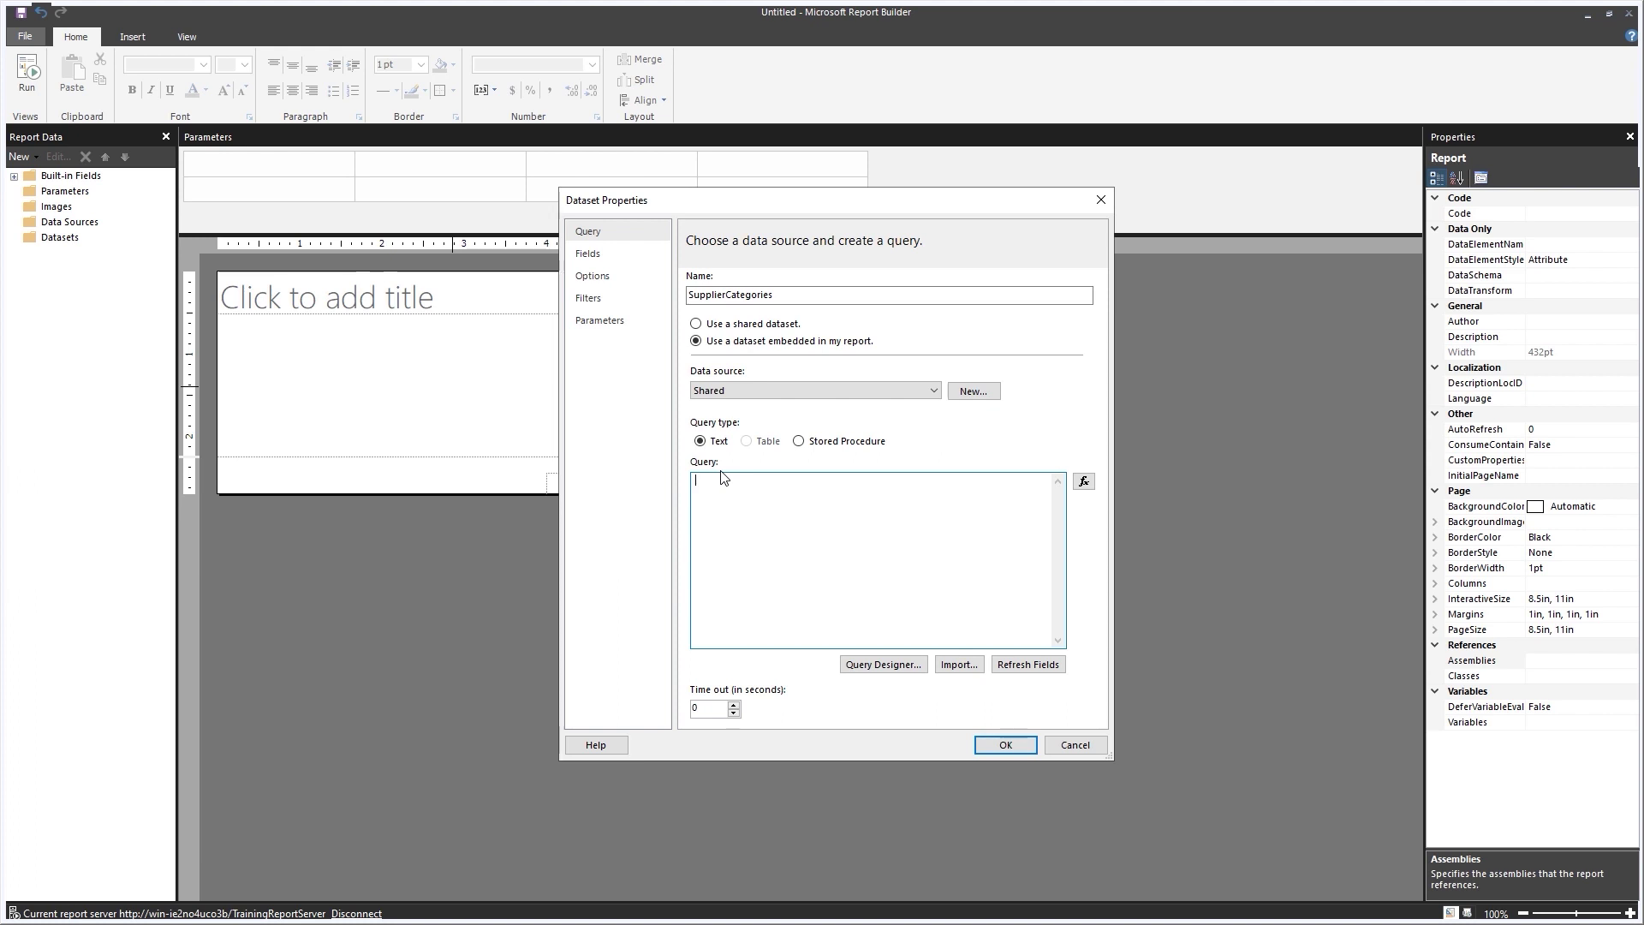
pyautogui.write('SELECT SupplierCategoryID , SupplierCategoryName FROM Purchasing.SupplierCategories ORDER BY SupplierCategoryID')
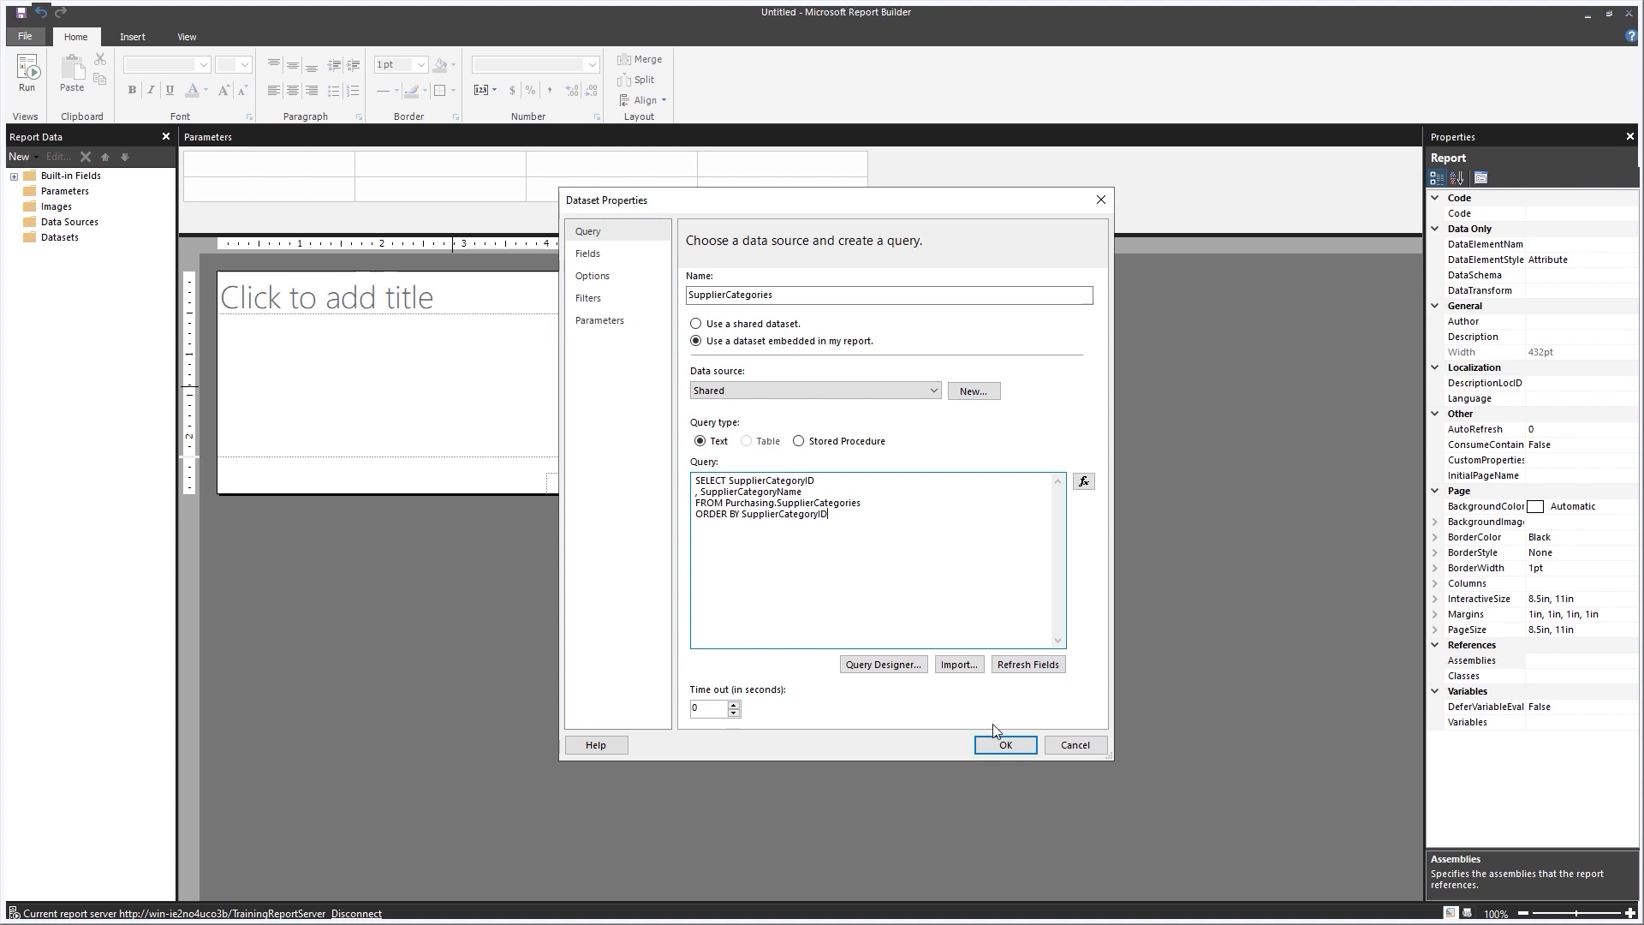
pyautogui.click(1006, 744)
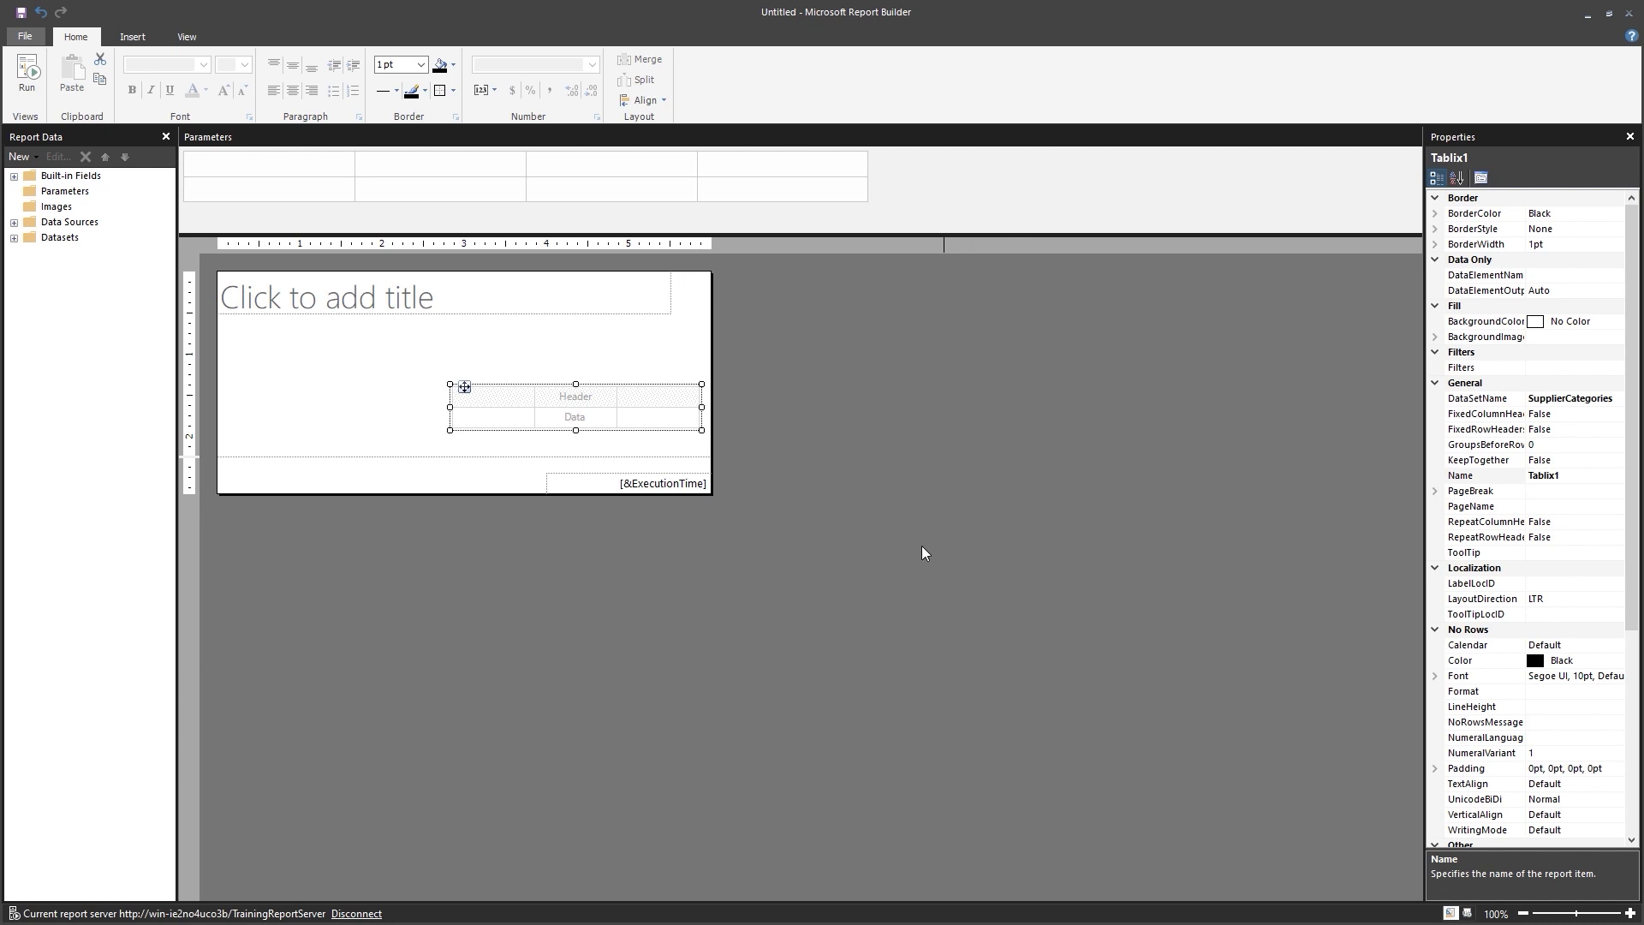
# Move the table beneath the title and put SupplierCategoryName in its first column.
pyautogui.moveTo(463, 386); pyautogui.dragTo(238, 317)
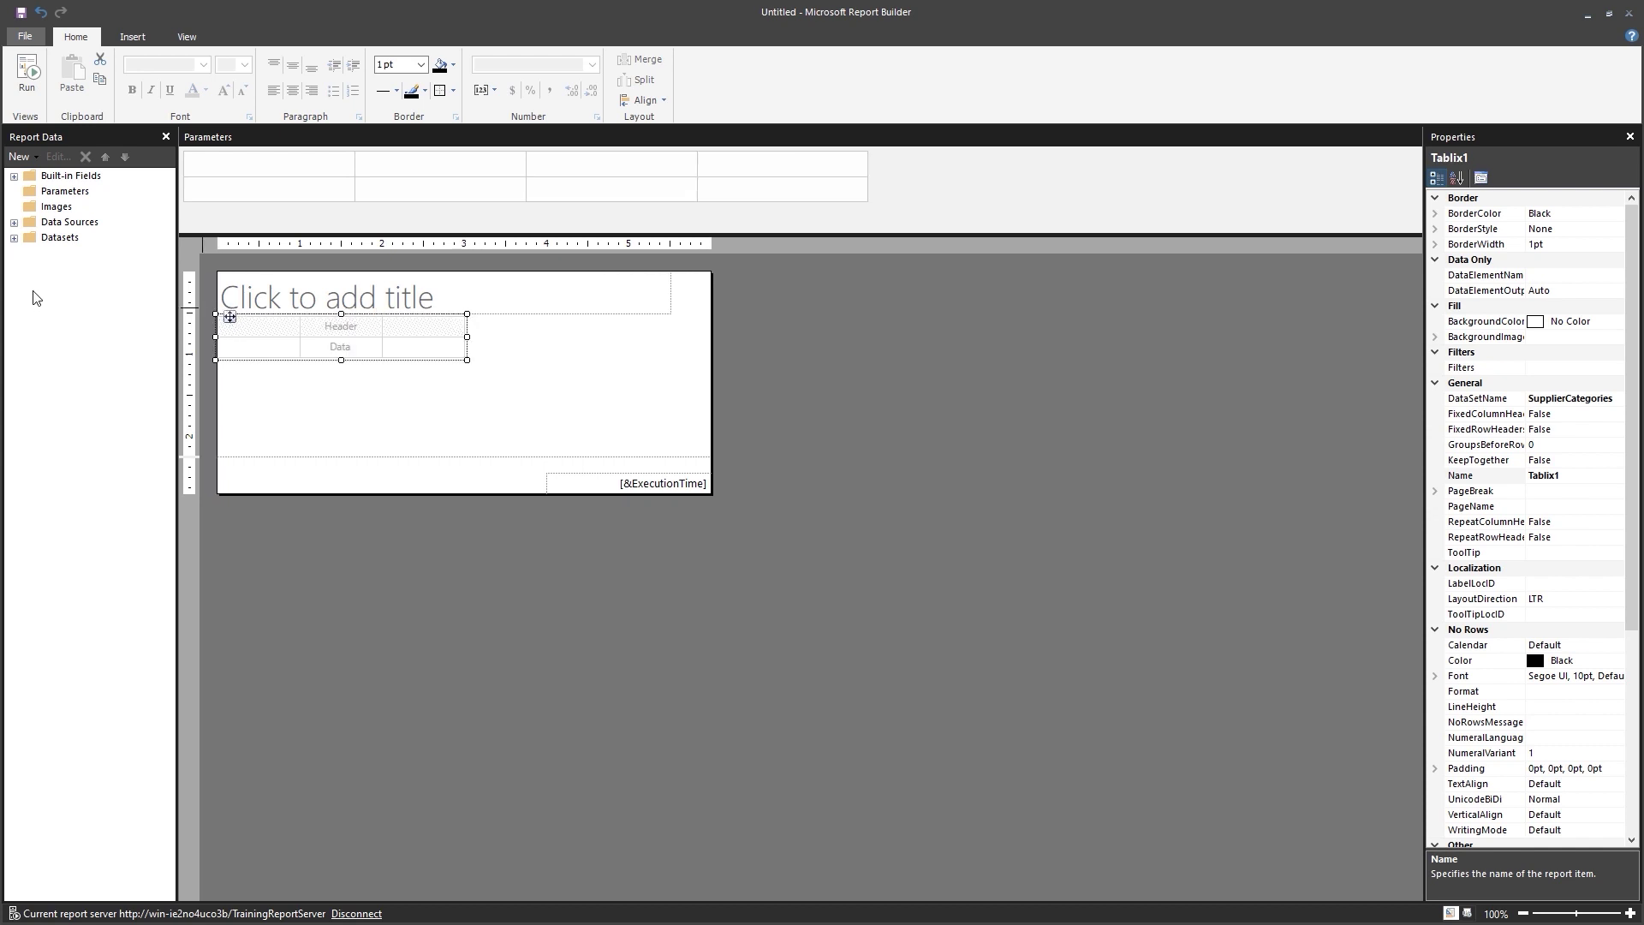
pyautogui.click(14, 238)
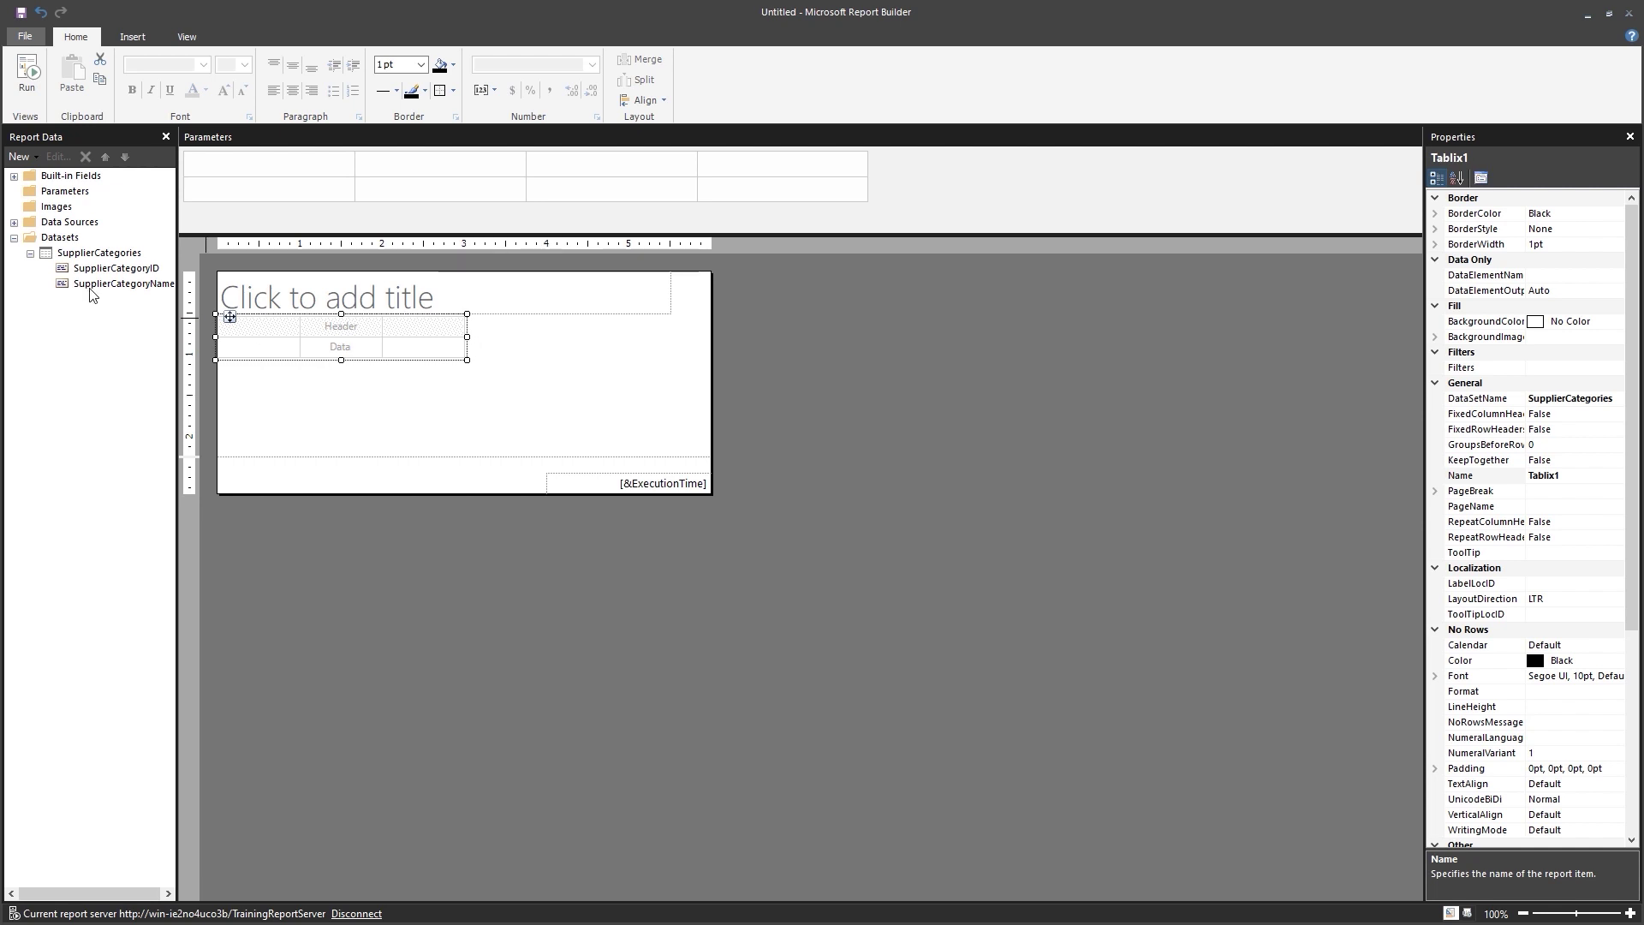
pyautogui.moveTo(95, 291); pyautogui.dragTo(234, 334)
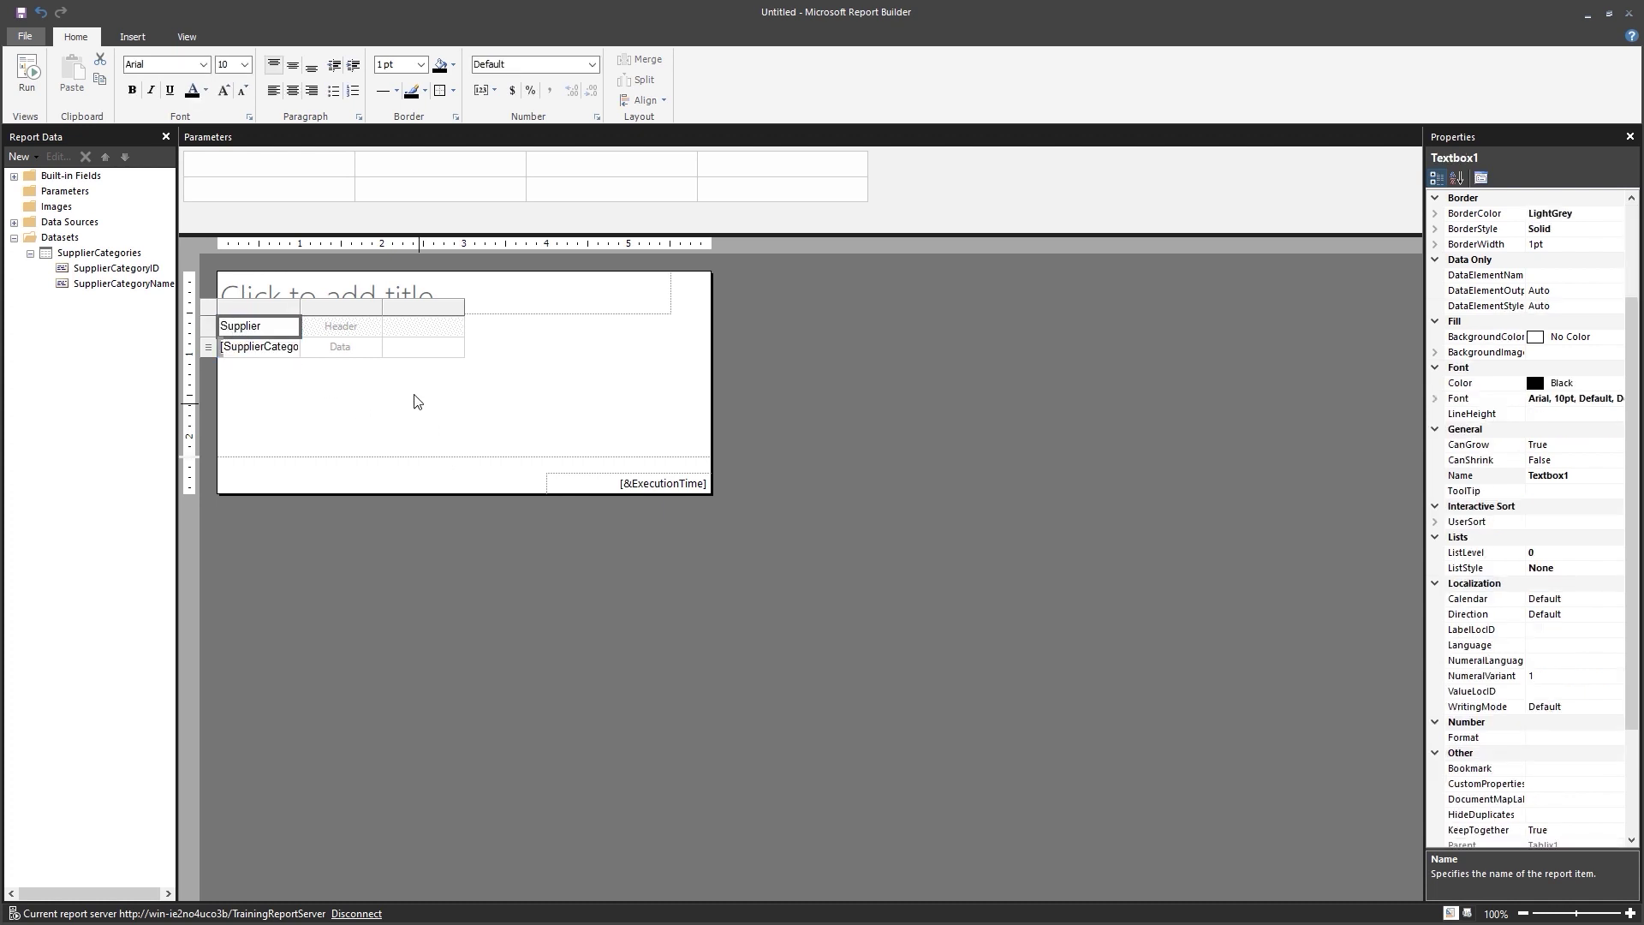
# Delete the two unused table columns and widen the Supplier Category Name column.
pyautogui.moveTo(341, 310); pyautogui.dragTo(433, 324)
pyautogui.rightClick(434, 308)
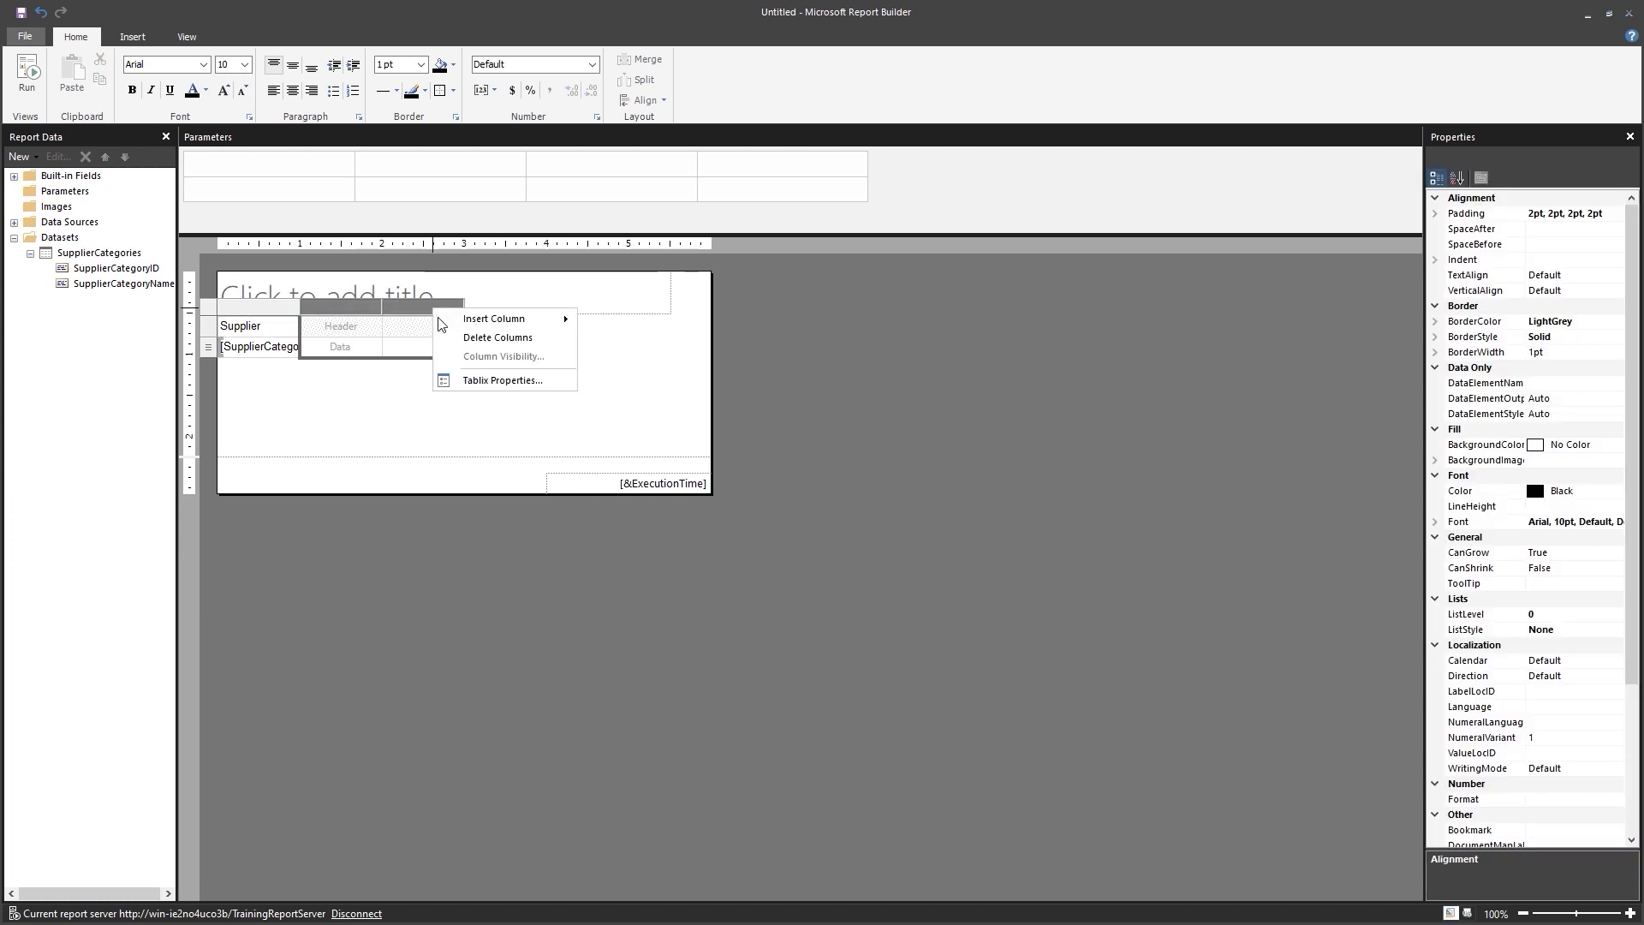
pyautogui.click(451, 334)
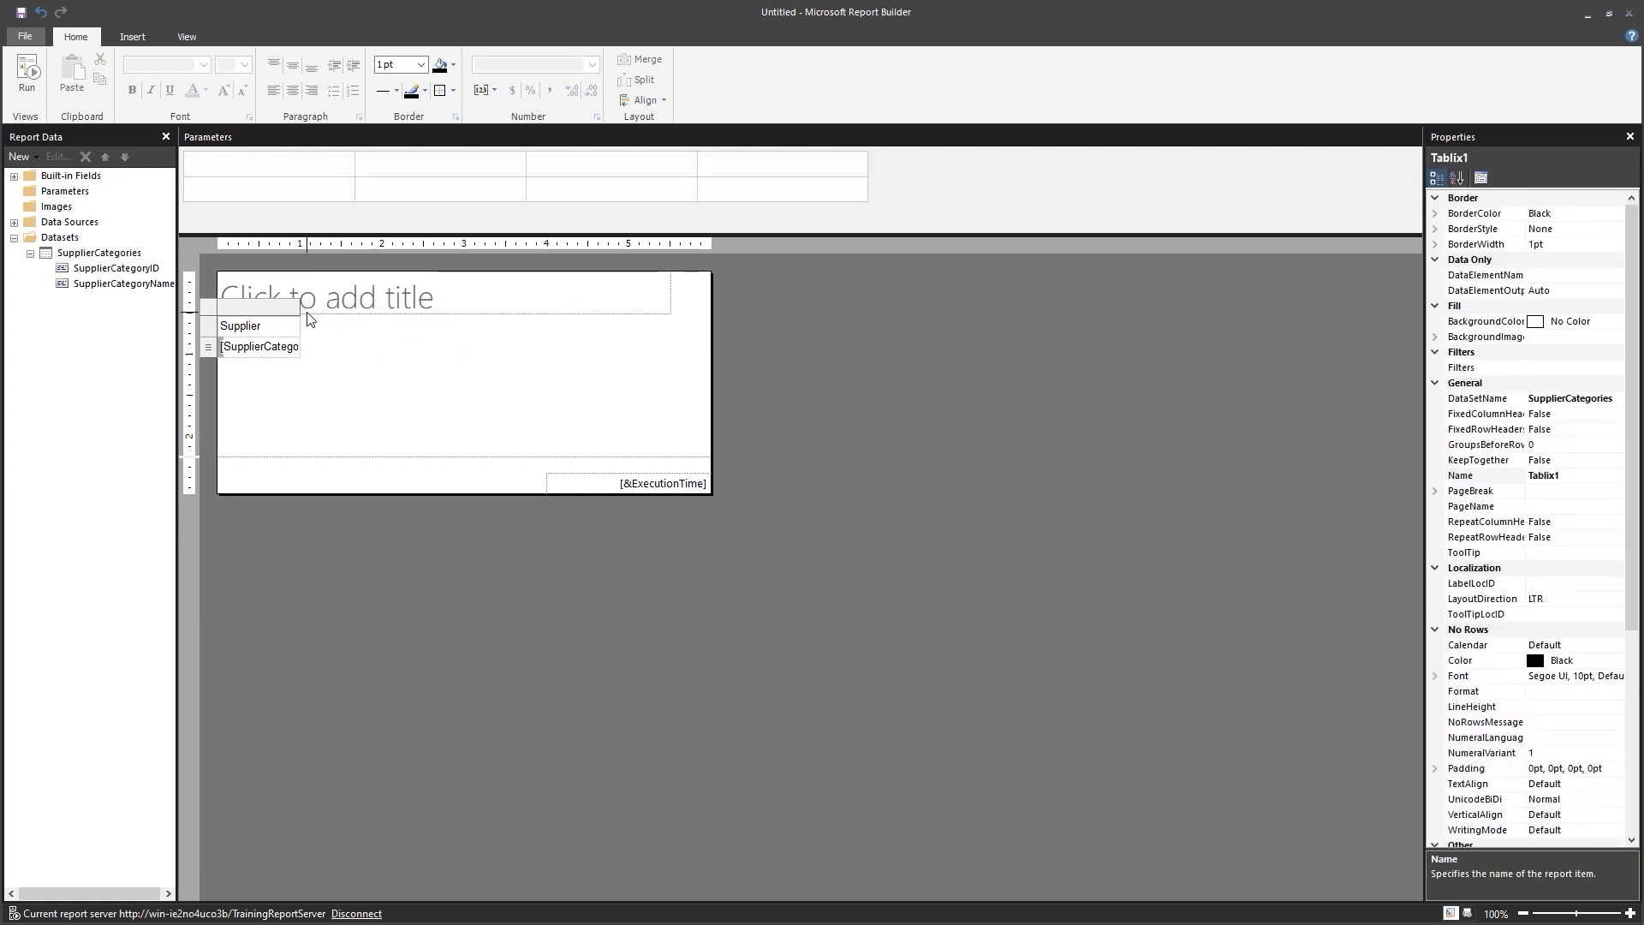
pyautogui.moveTo(297, 315); pyautogui.dragTo(421, 331)
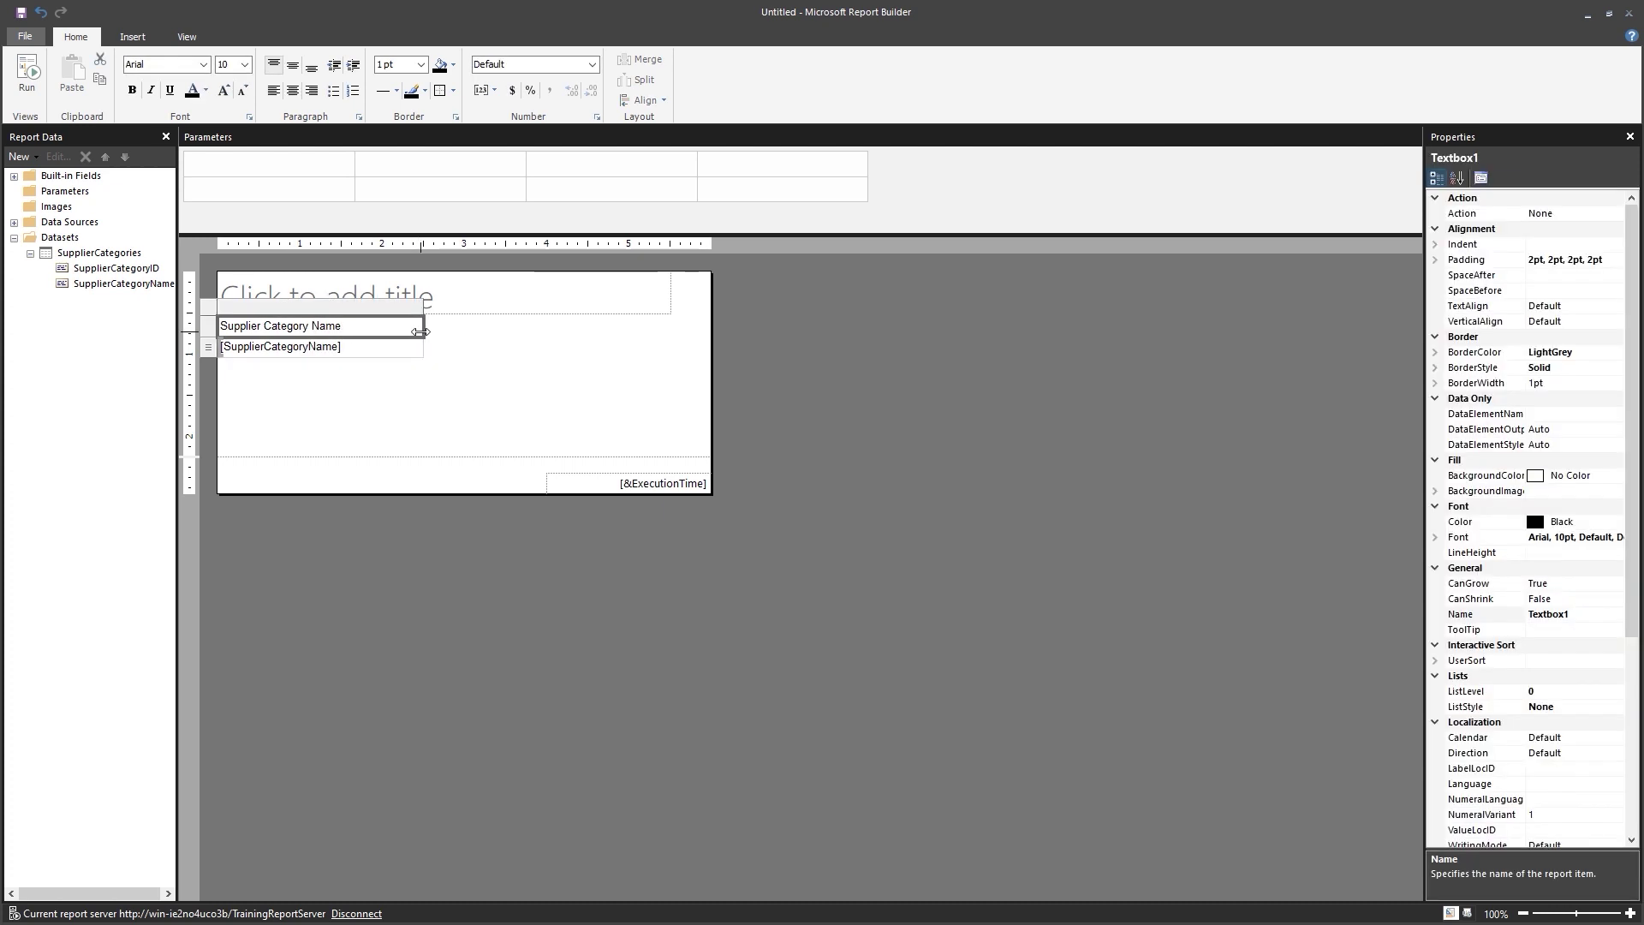
pyautogui.moveTo(423, 312); pyautogui.dragTo(430, 311)
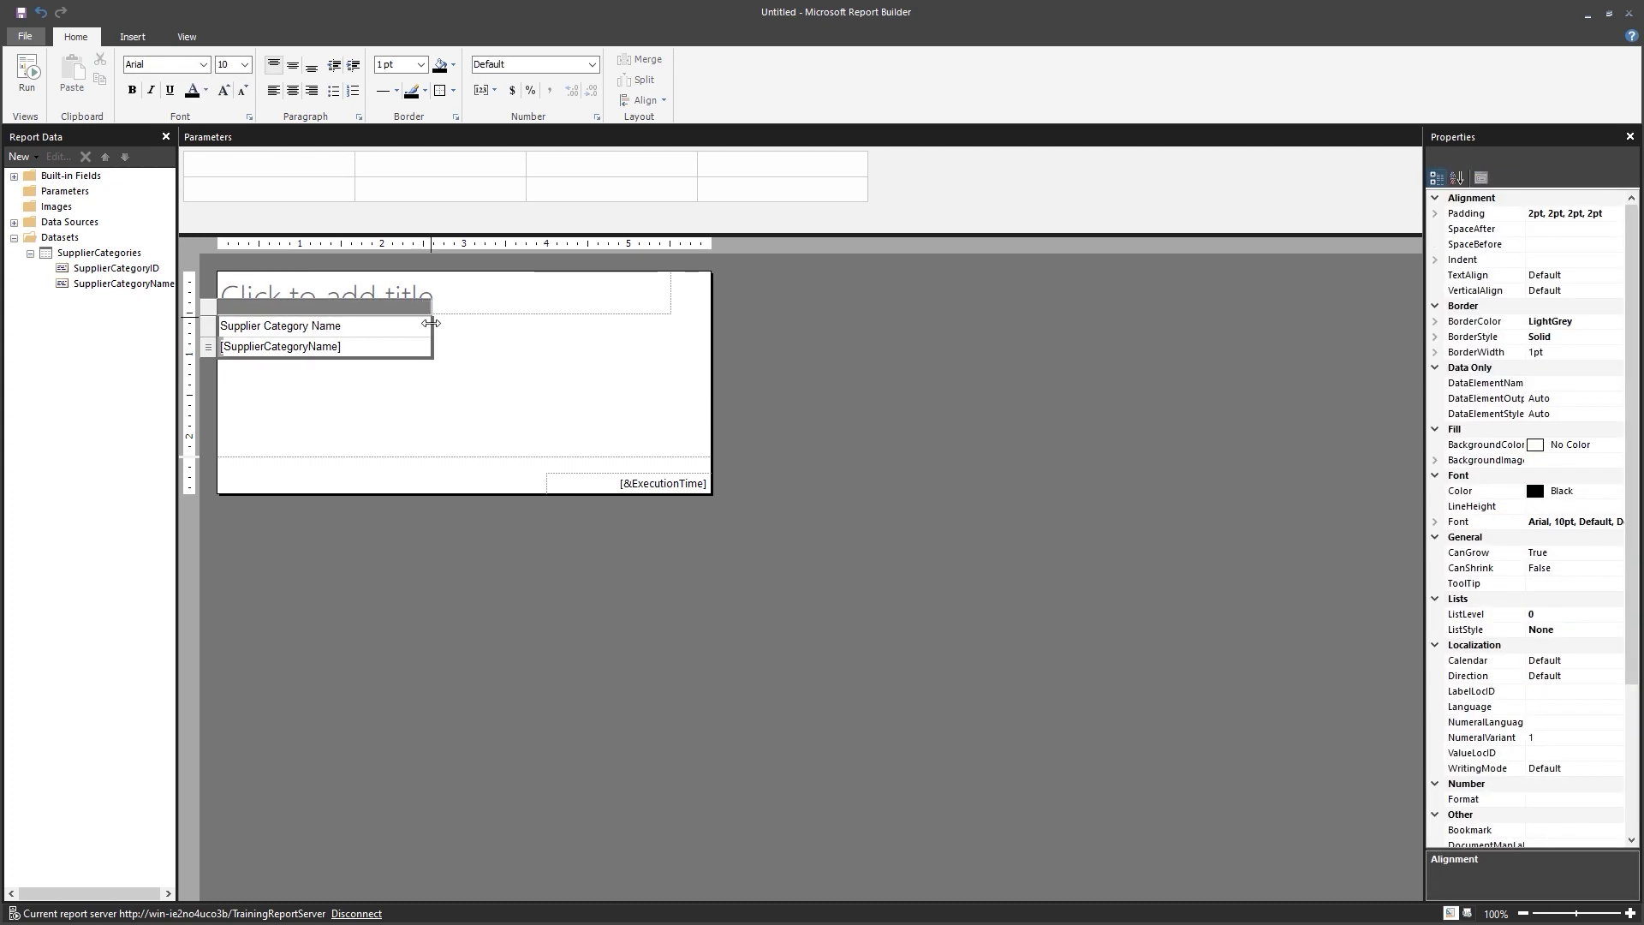
pyautogui.click(454, 374)
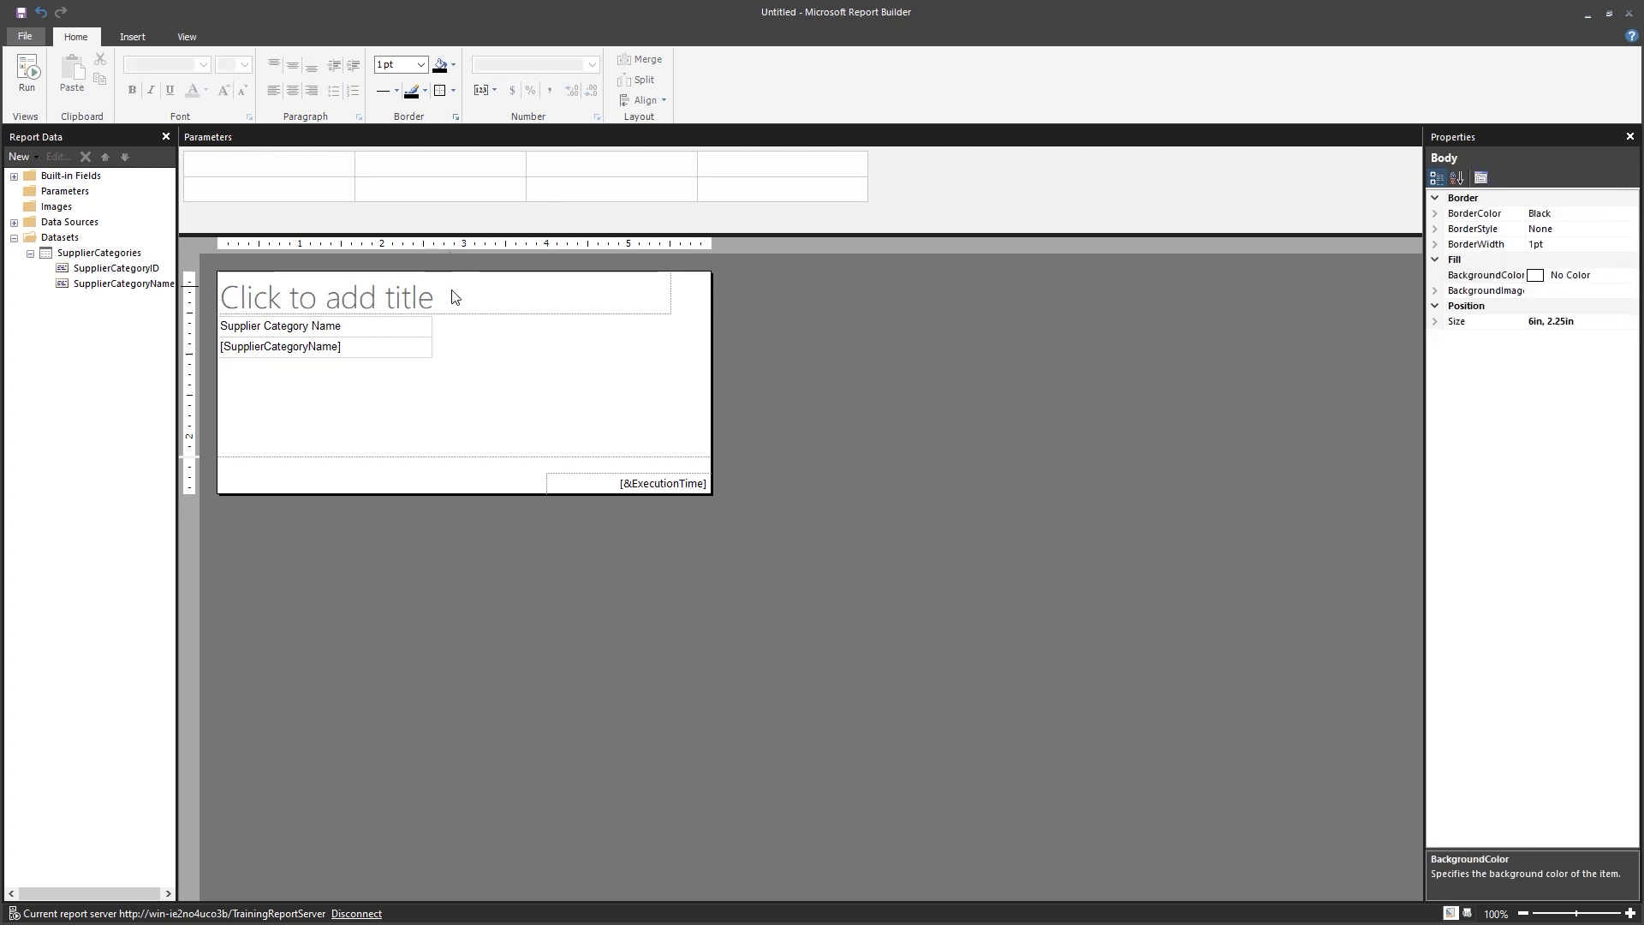
# Delete the report title placeholder, leaving the table selected.
pyautogui.click(468, 314)
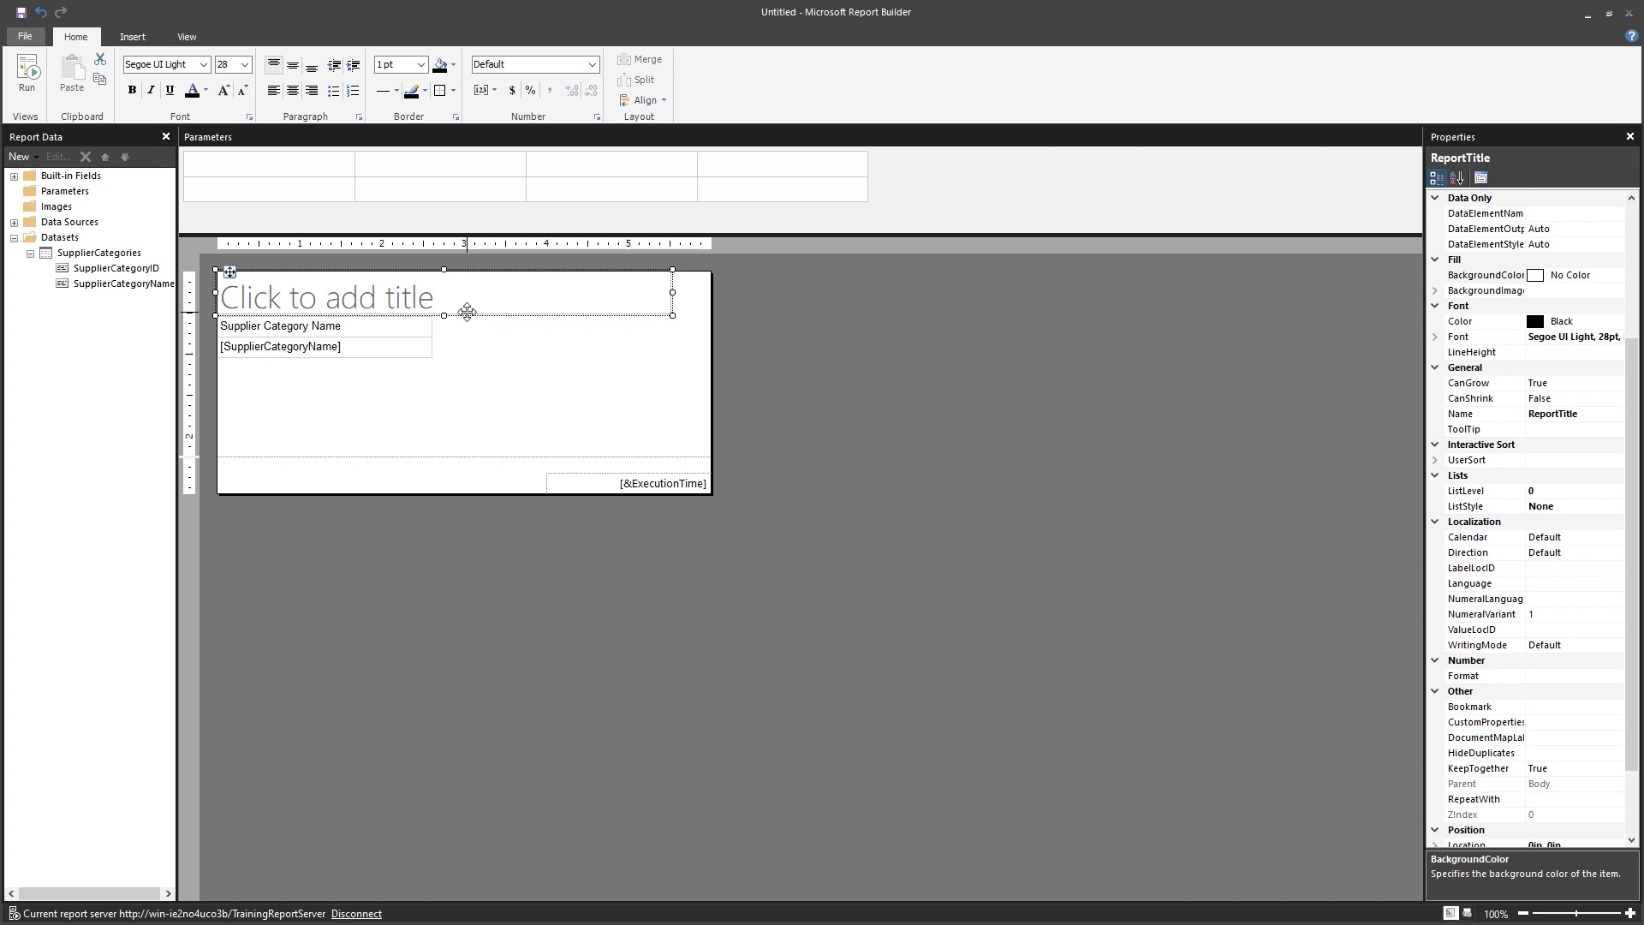
pyautogui.press('Delete')
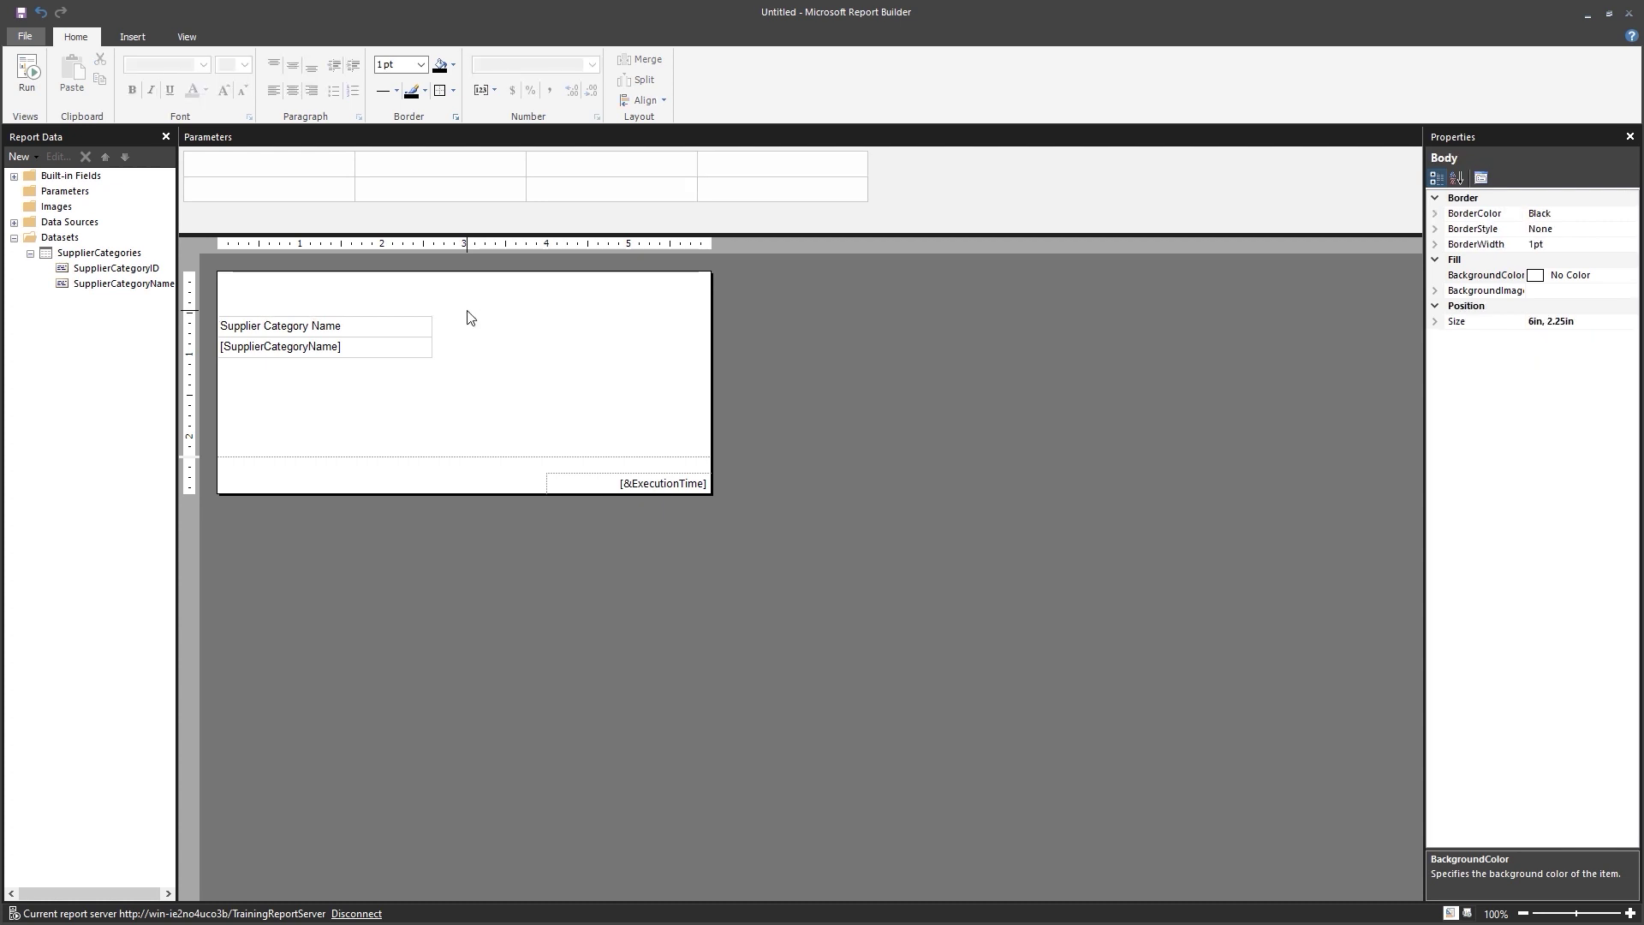
pyautogui.click(340, 346)
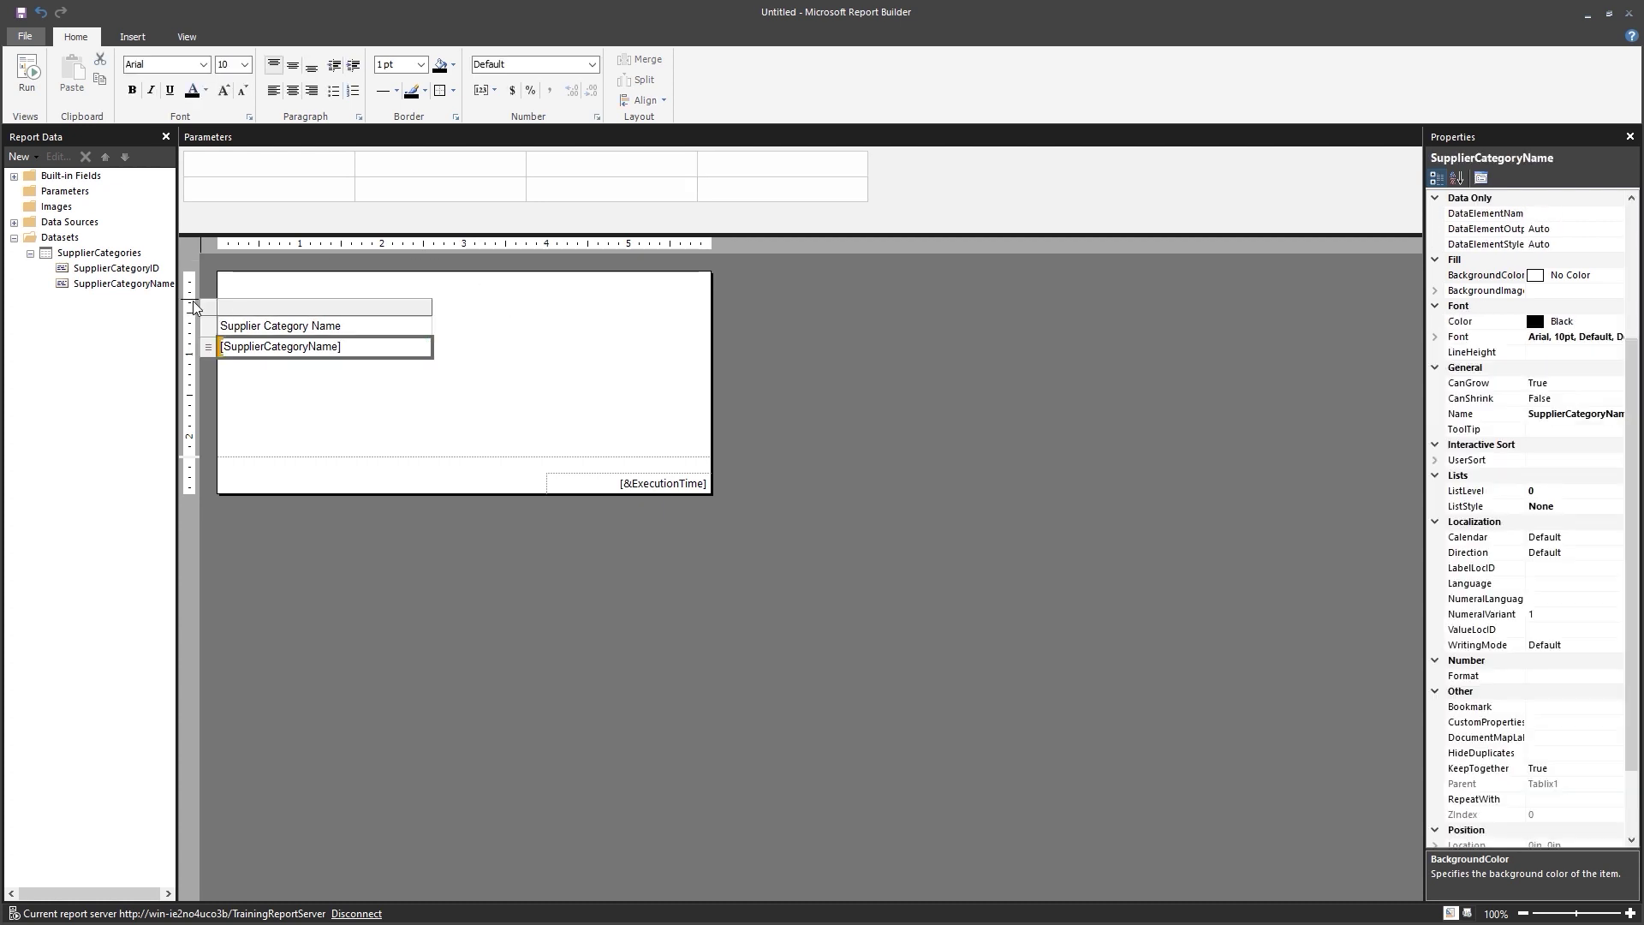
pyautogui.click(279, 366)
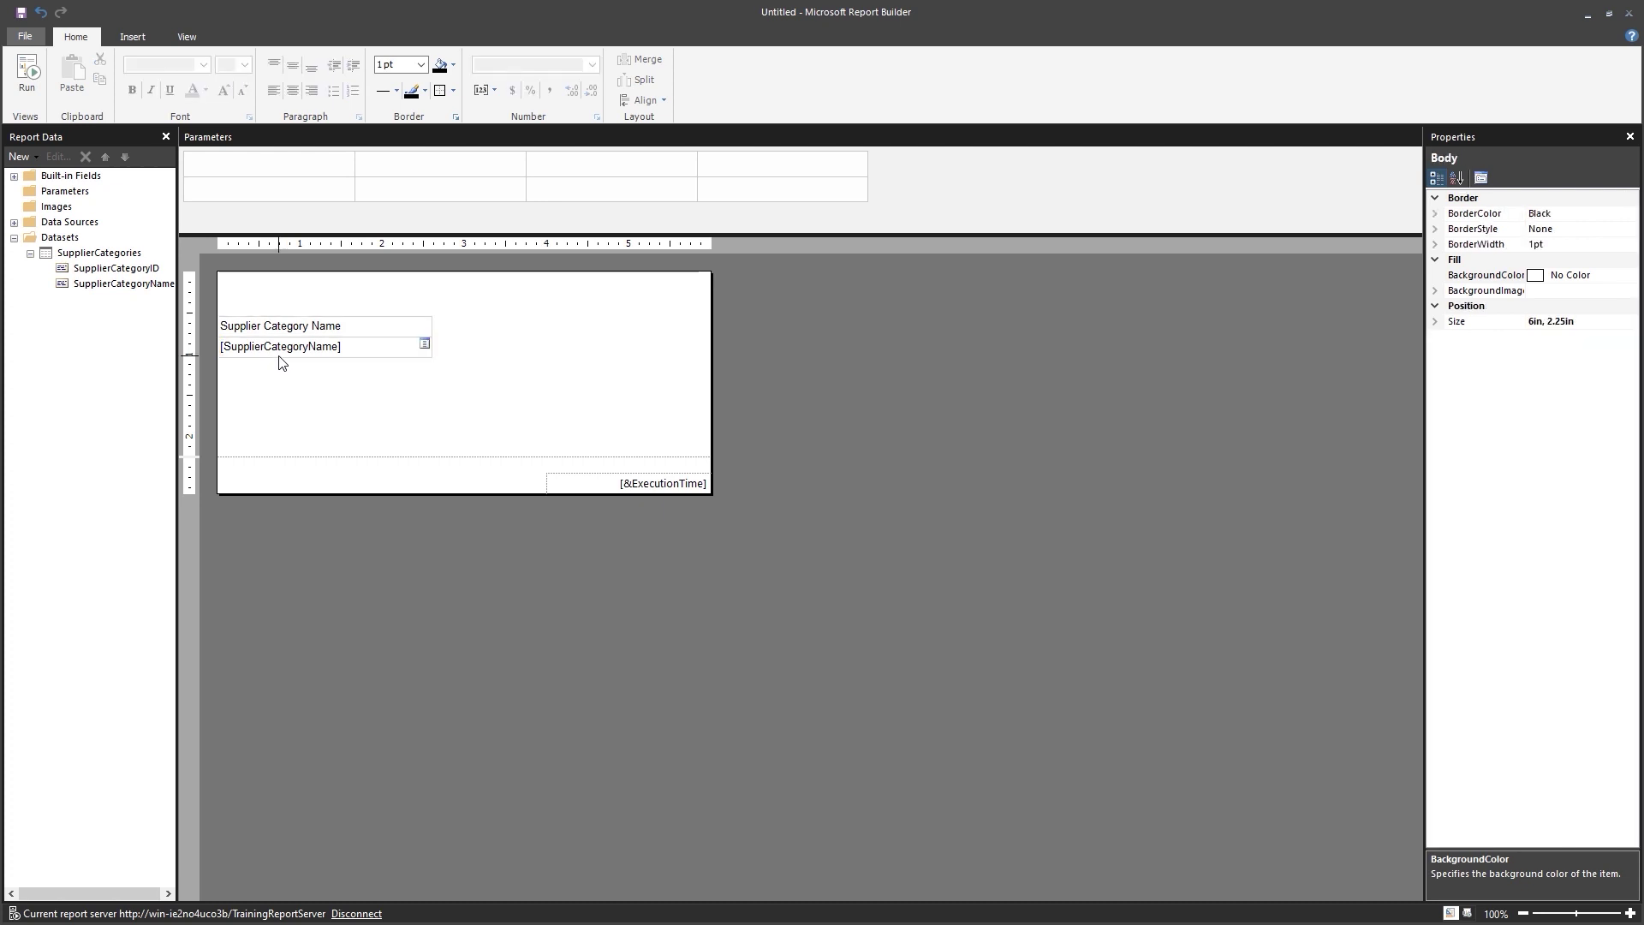
pyautogui.click(229, 318)
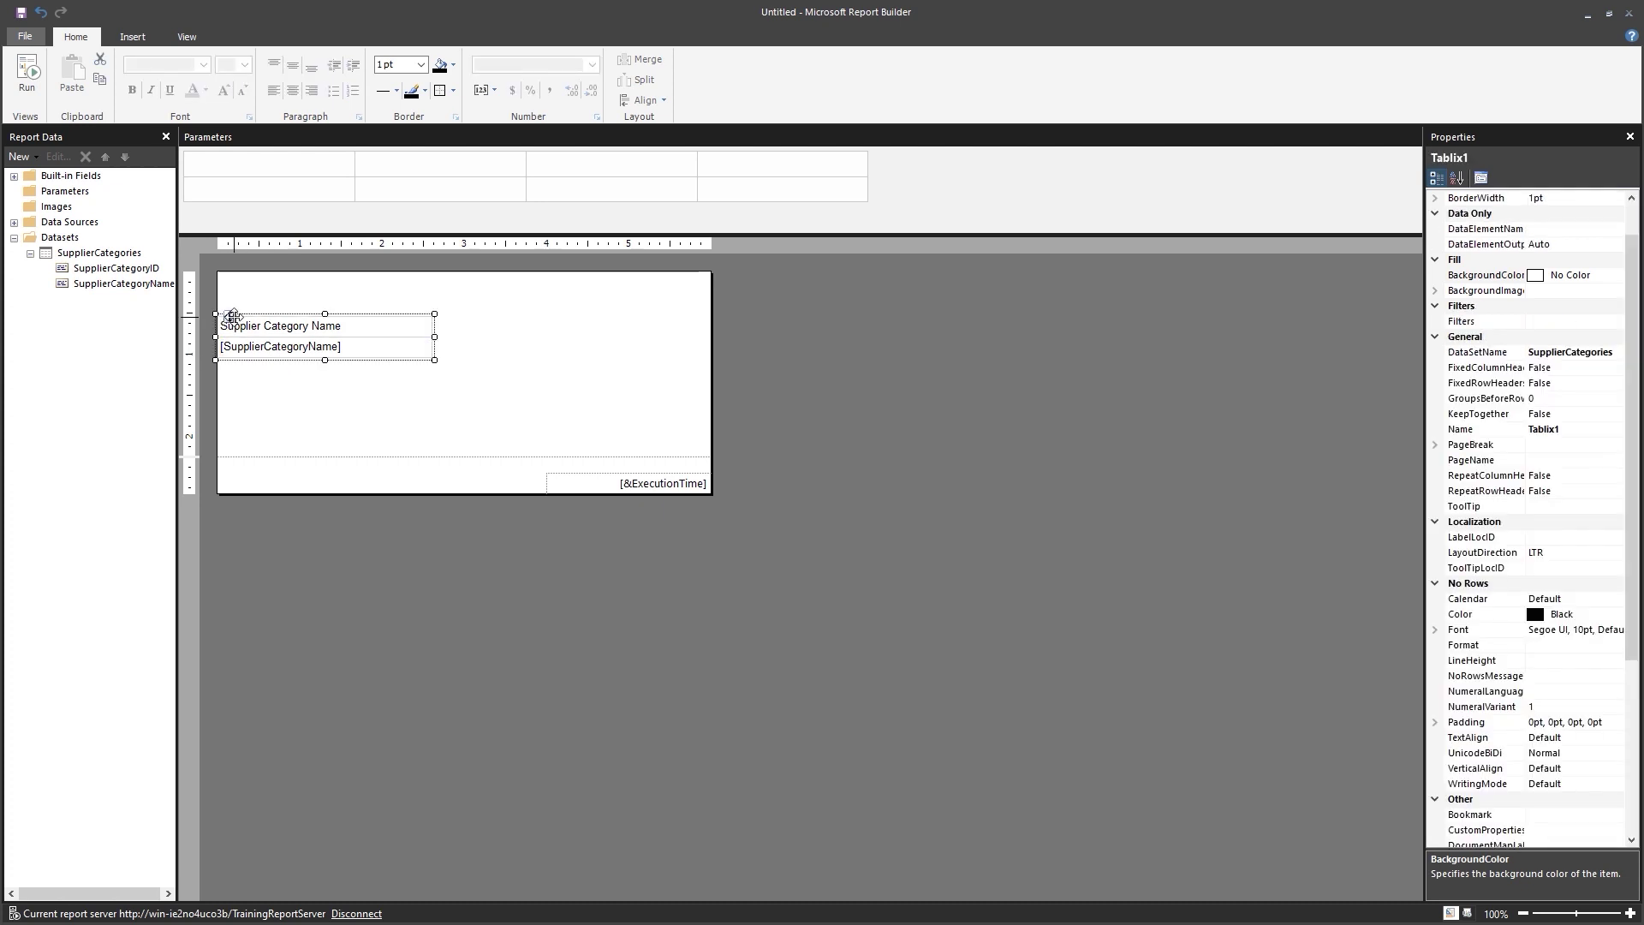
# Move the table to the top of the report body and remove the page footer.
pyautogui.moveTo(233, 316); pyautogui.dragTo(231, 273)
pyautogui.rightClick(587, 516)
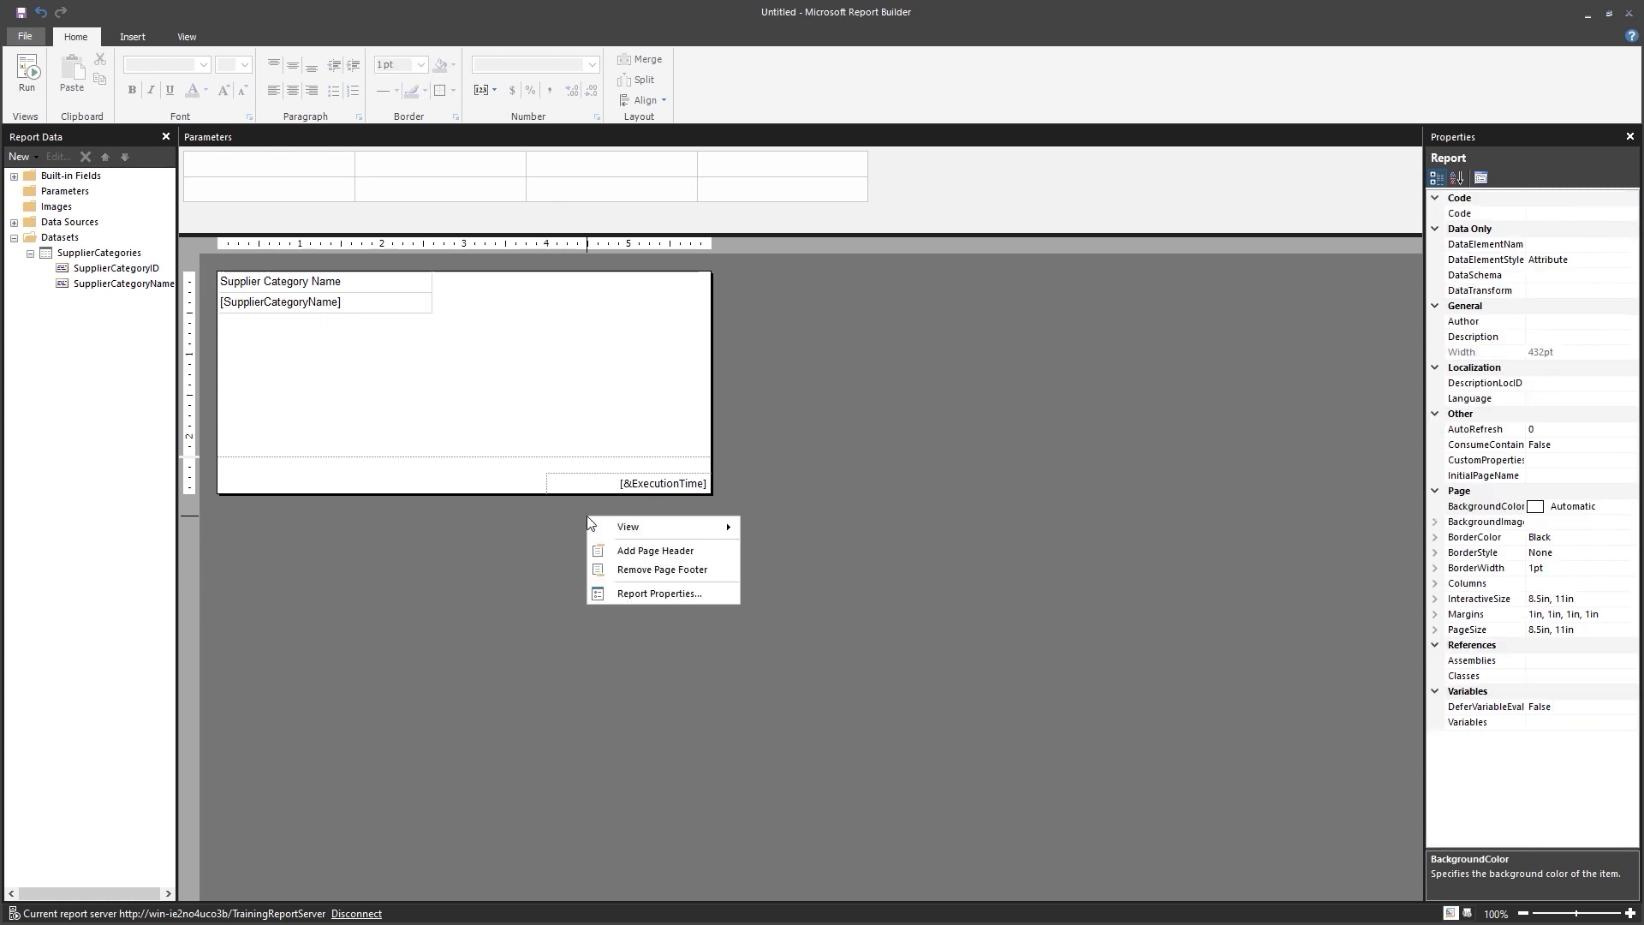
pyautogui.click(625, 569)
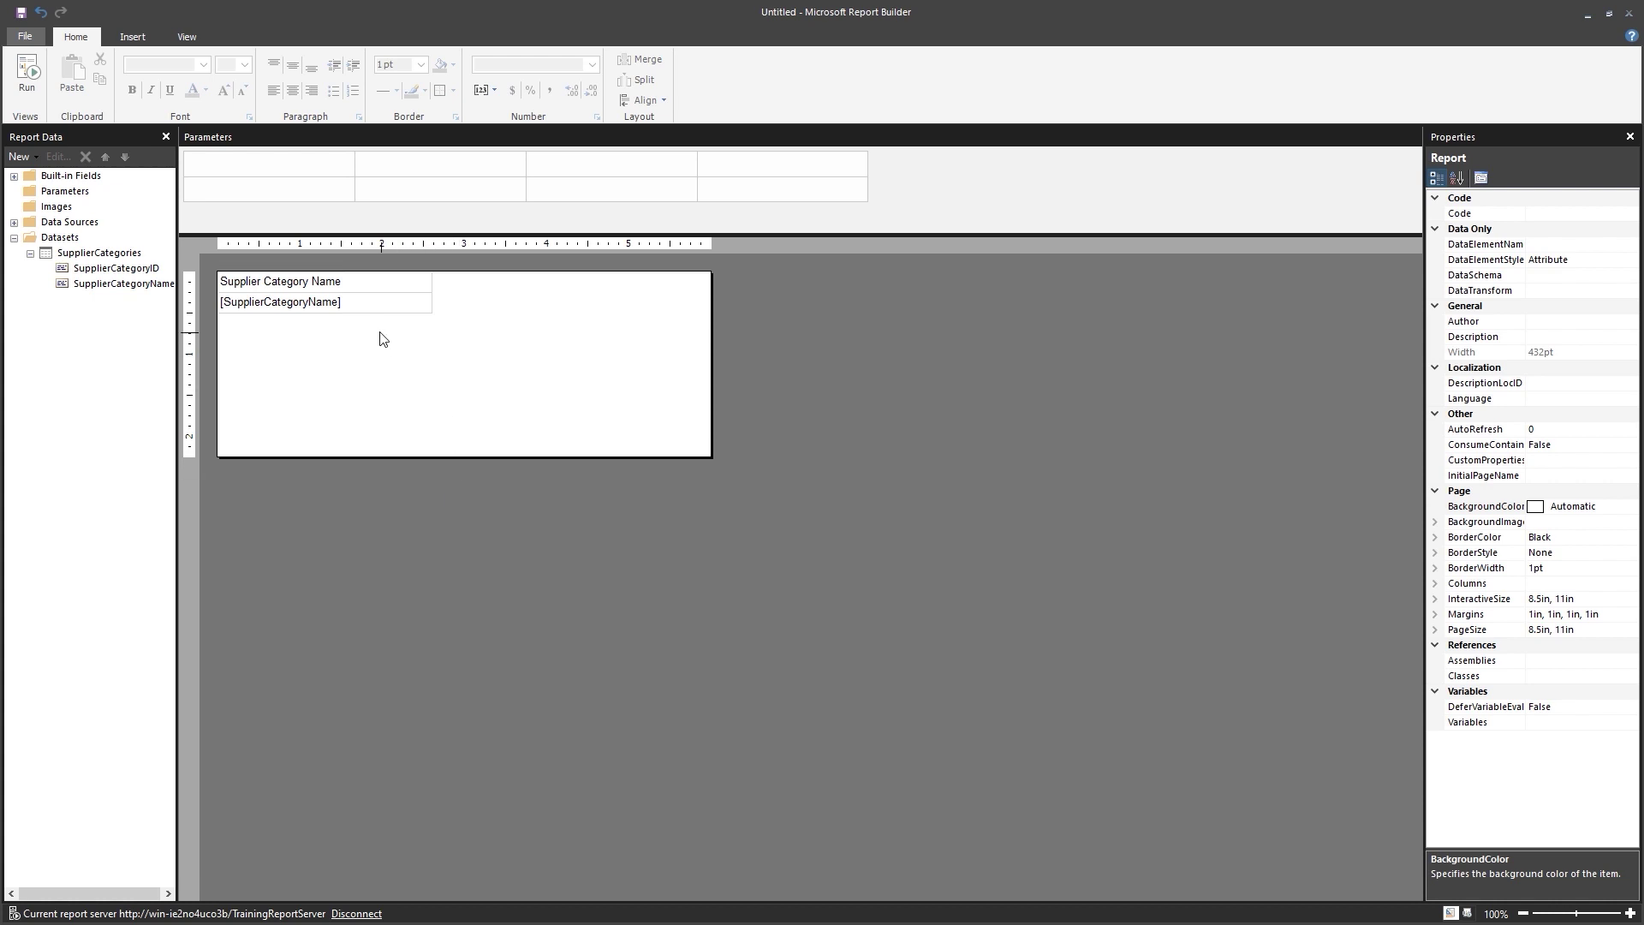
# Centre the text in both the header and data cells.
pyautogui.click(352, 308)
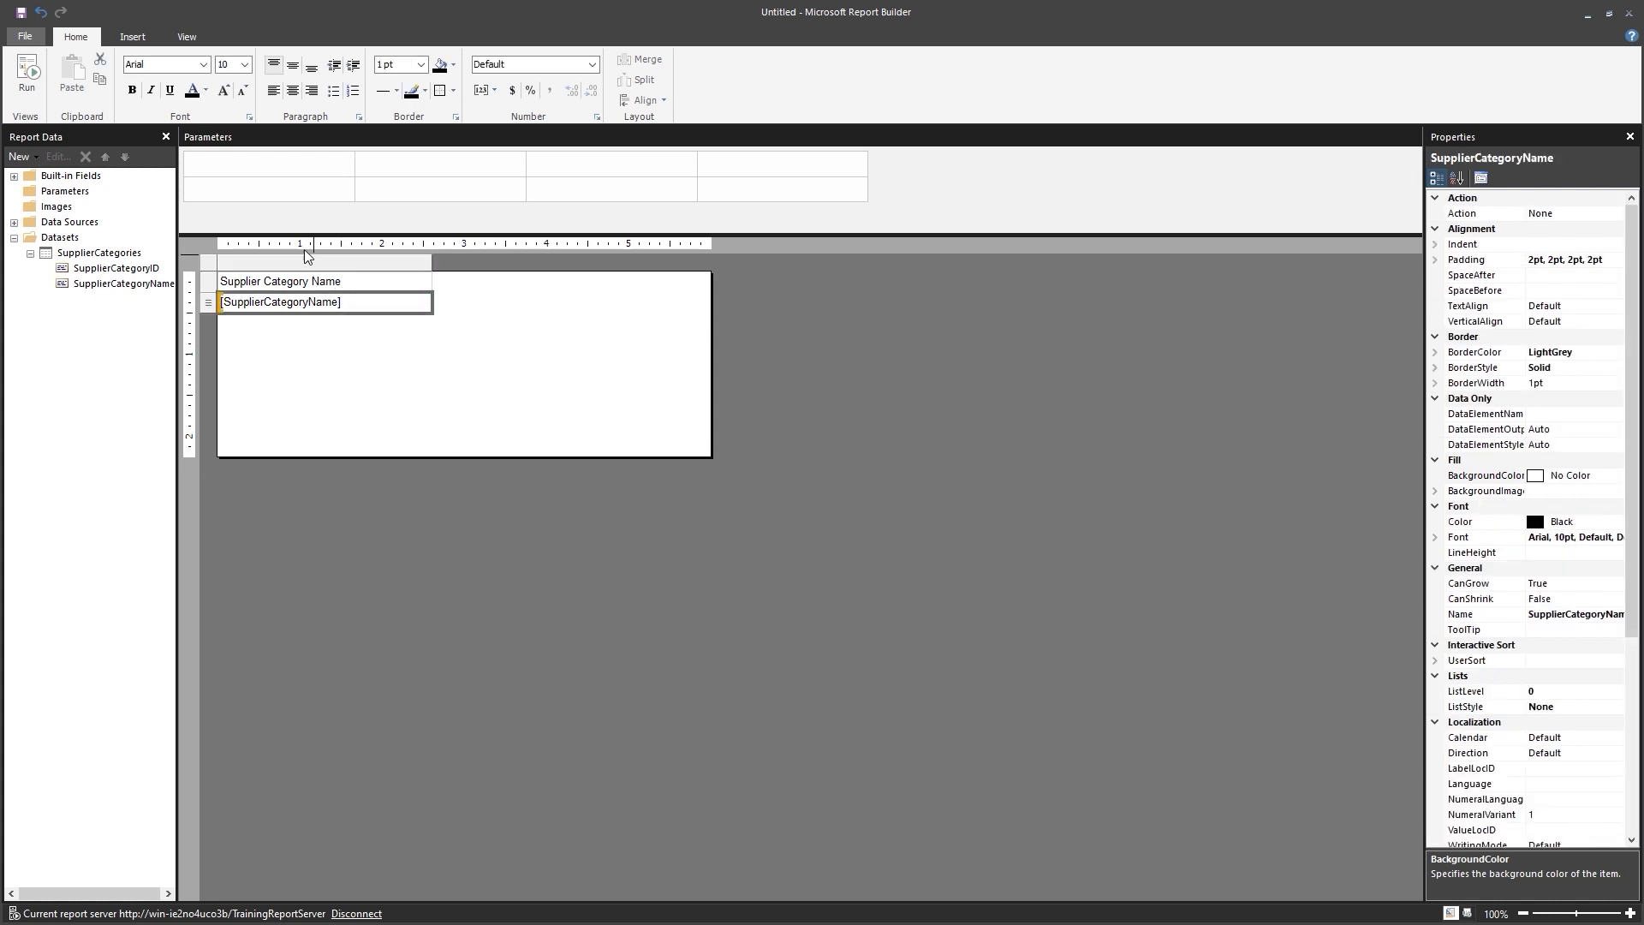
pyautogui.click(209, 286)
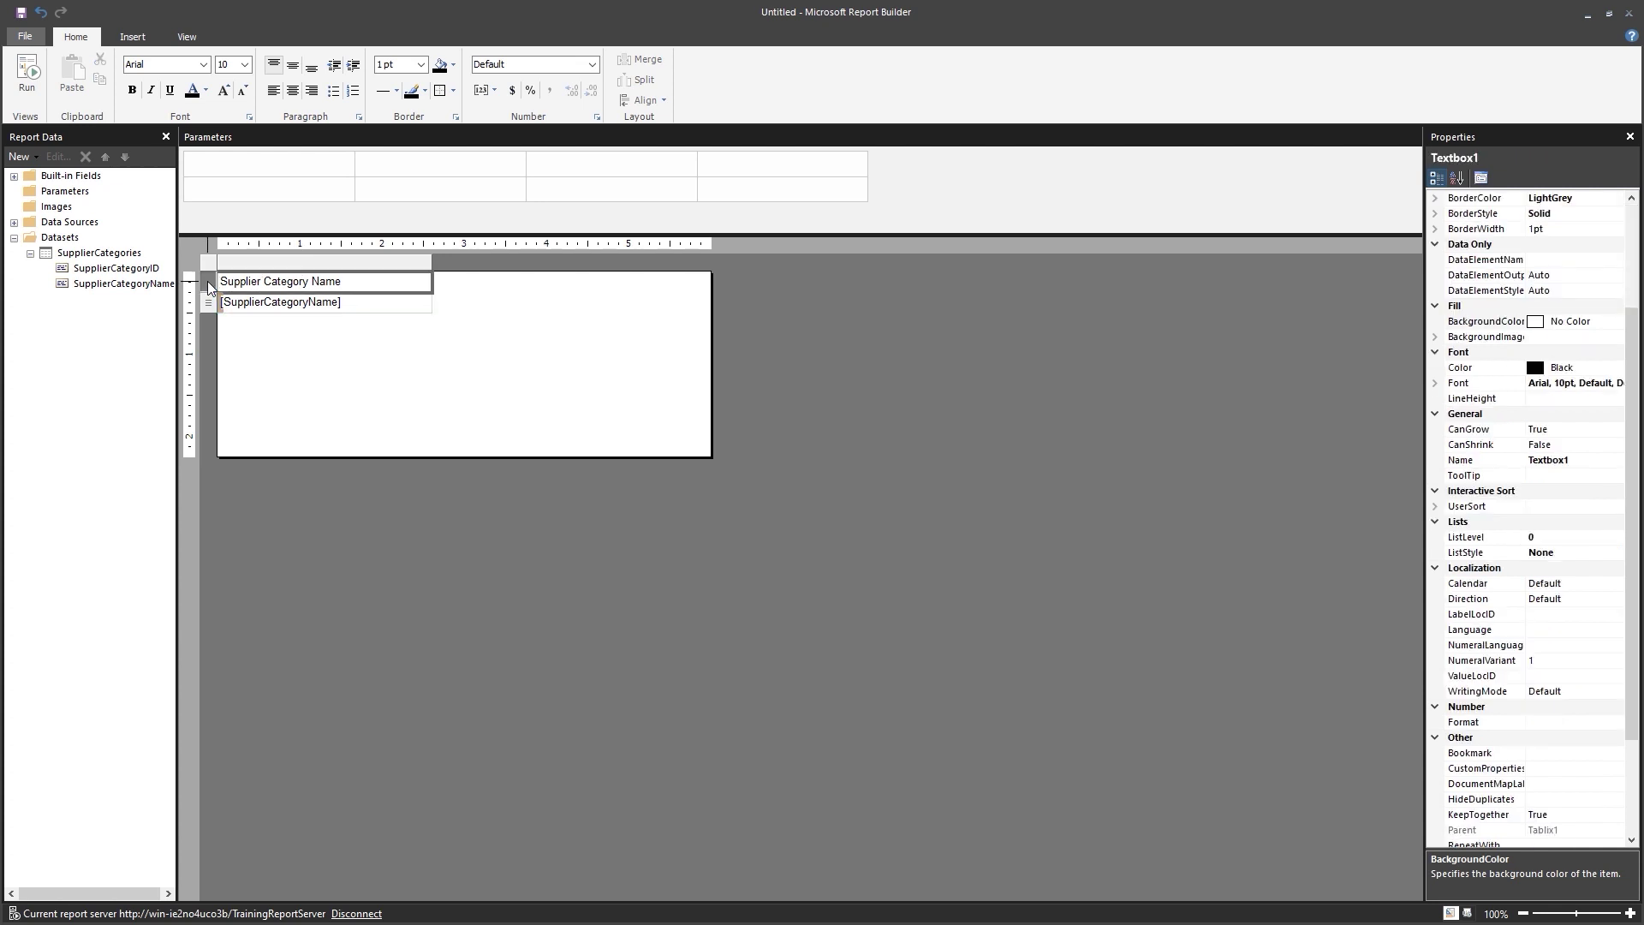
pyautogui.click(212, 301)
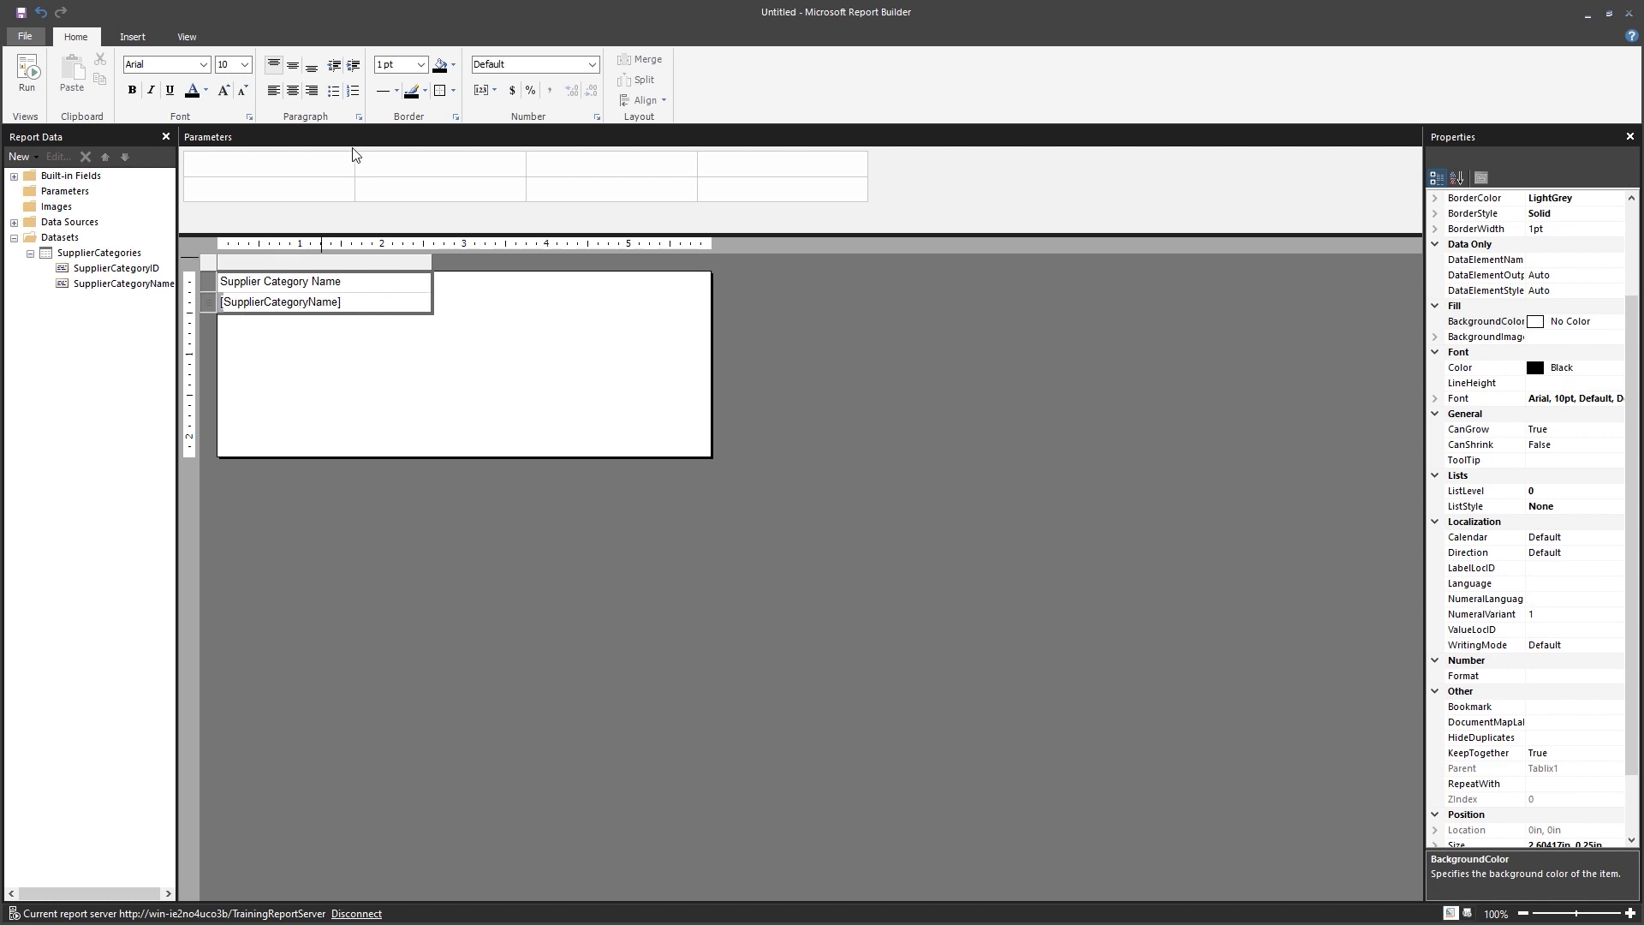
pyautogui.click(293, 91)
pyautogui.click(502, 335)
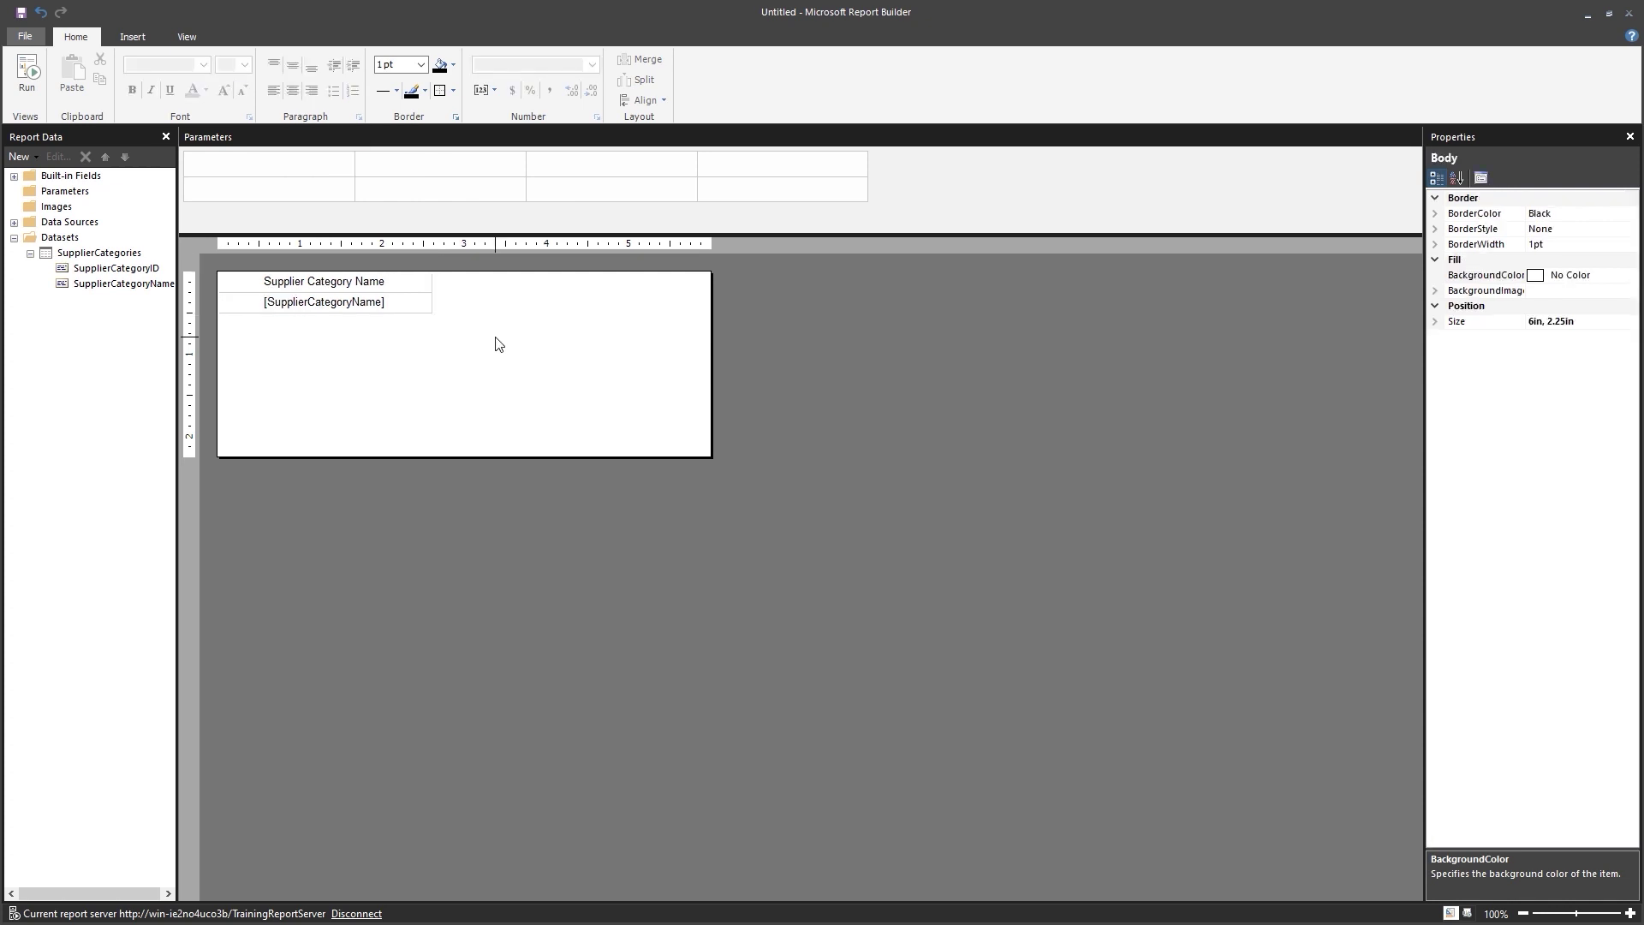
# Change the header text from 'Supplier Category Name' to 'Suppliers by Category'.
pyautogui.click(265, 289)
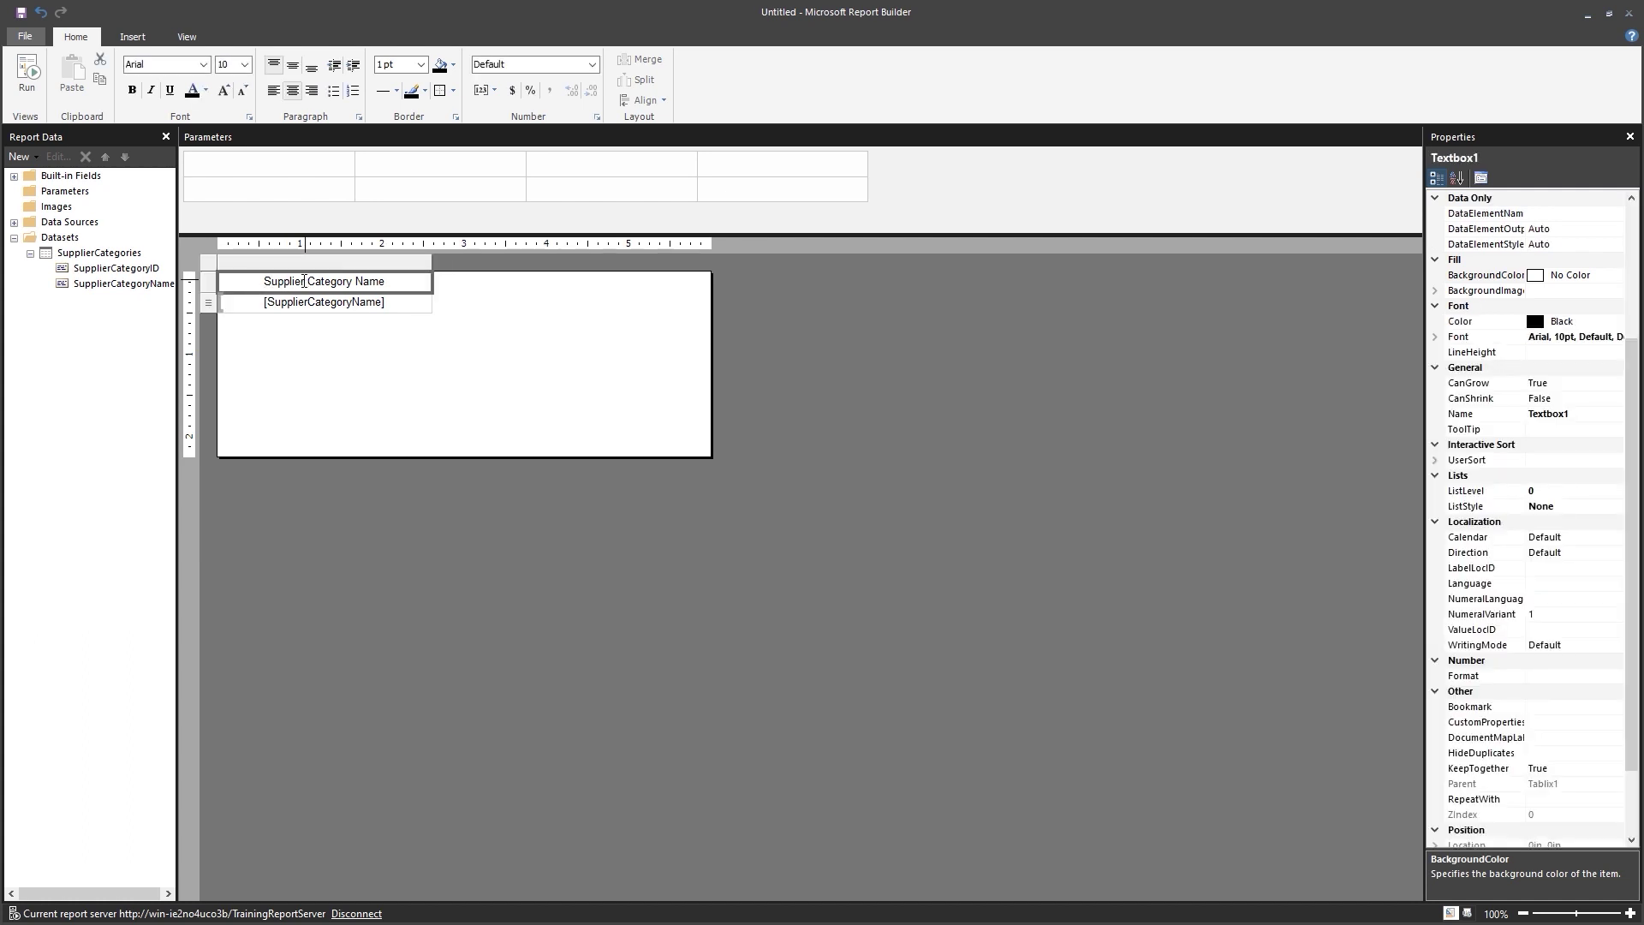
pyautogui.click(306, 281)
pyautogui.write('s')
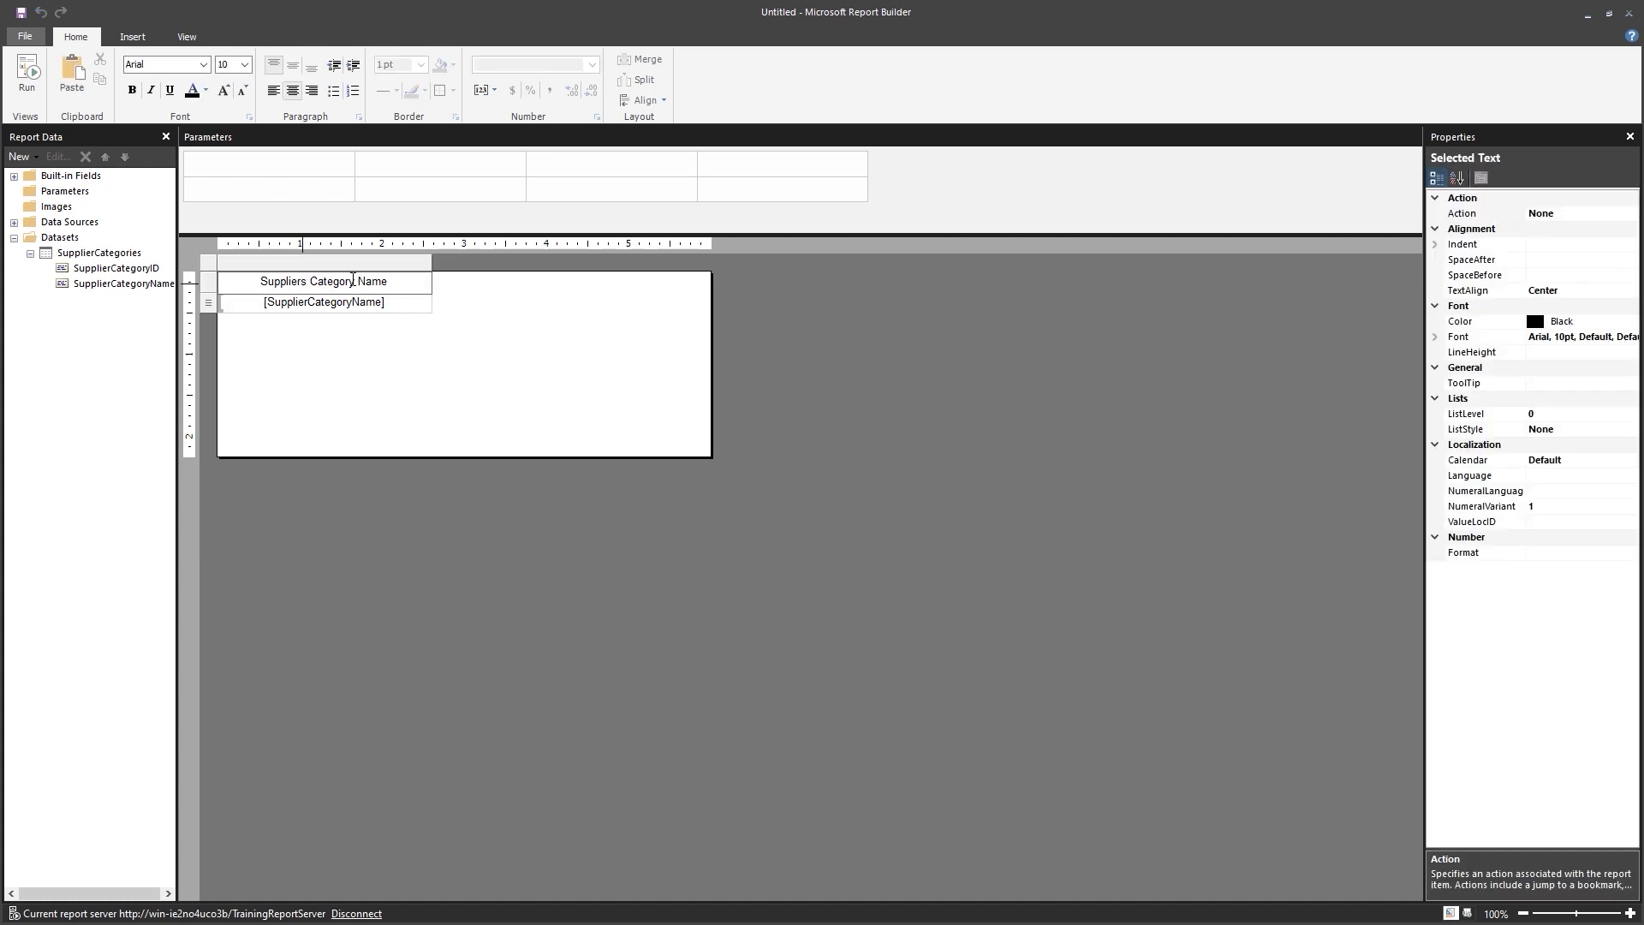
pyautogui.write(' by')
pyautogui.press('BackSpace')
pyautogui.doubleClick(388, 281)
pyautogui.press('BackSpace')
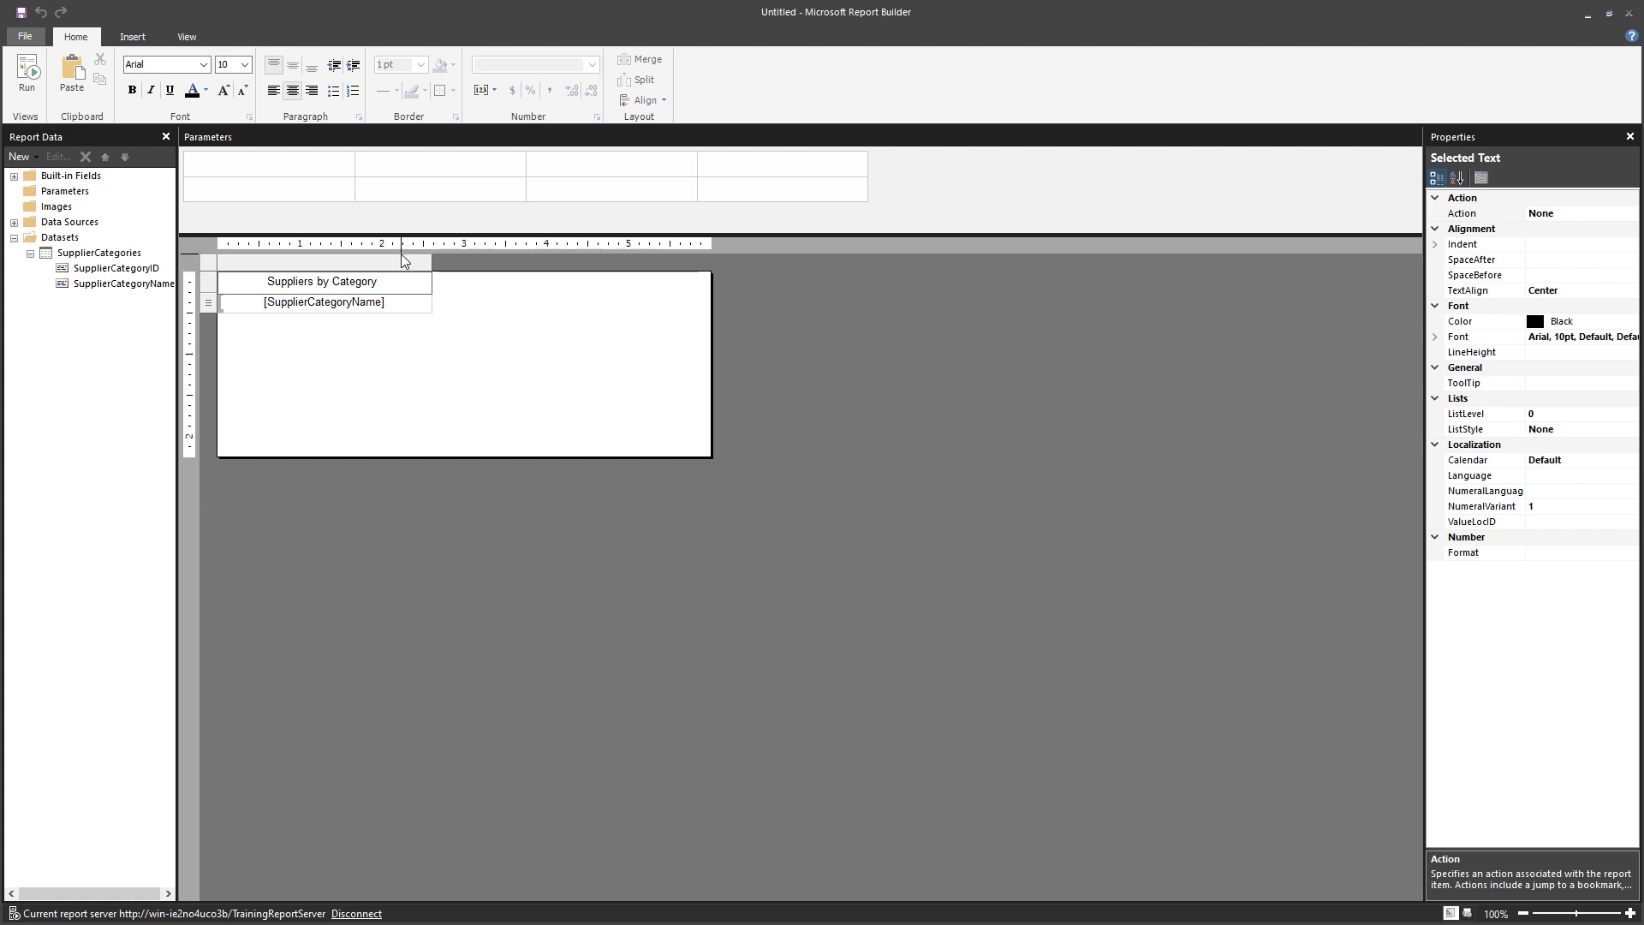
pyautogui.press('BackSpace')
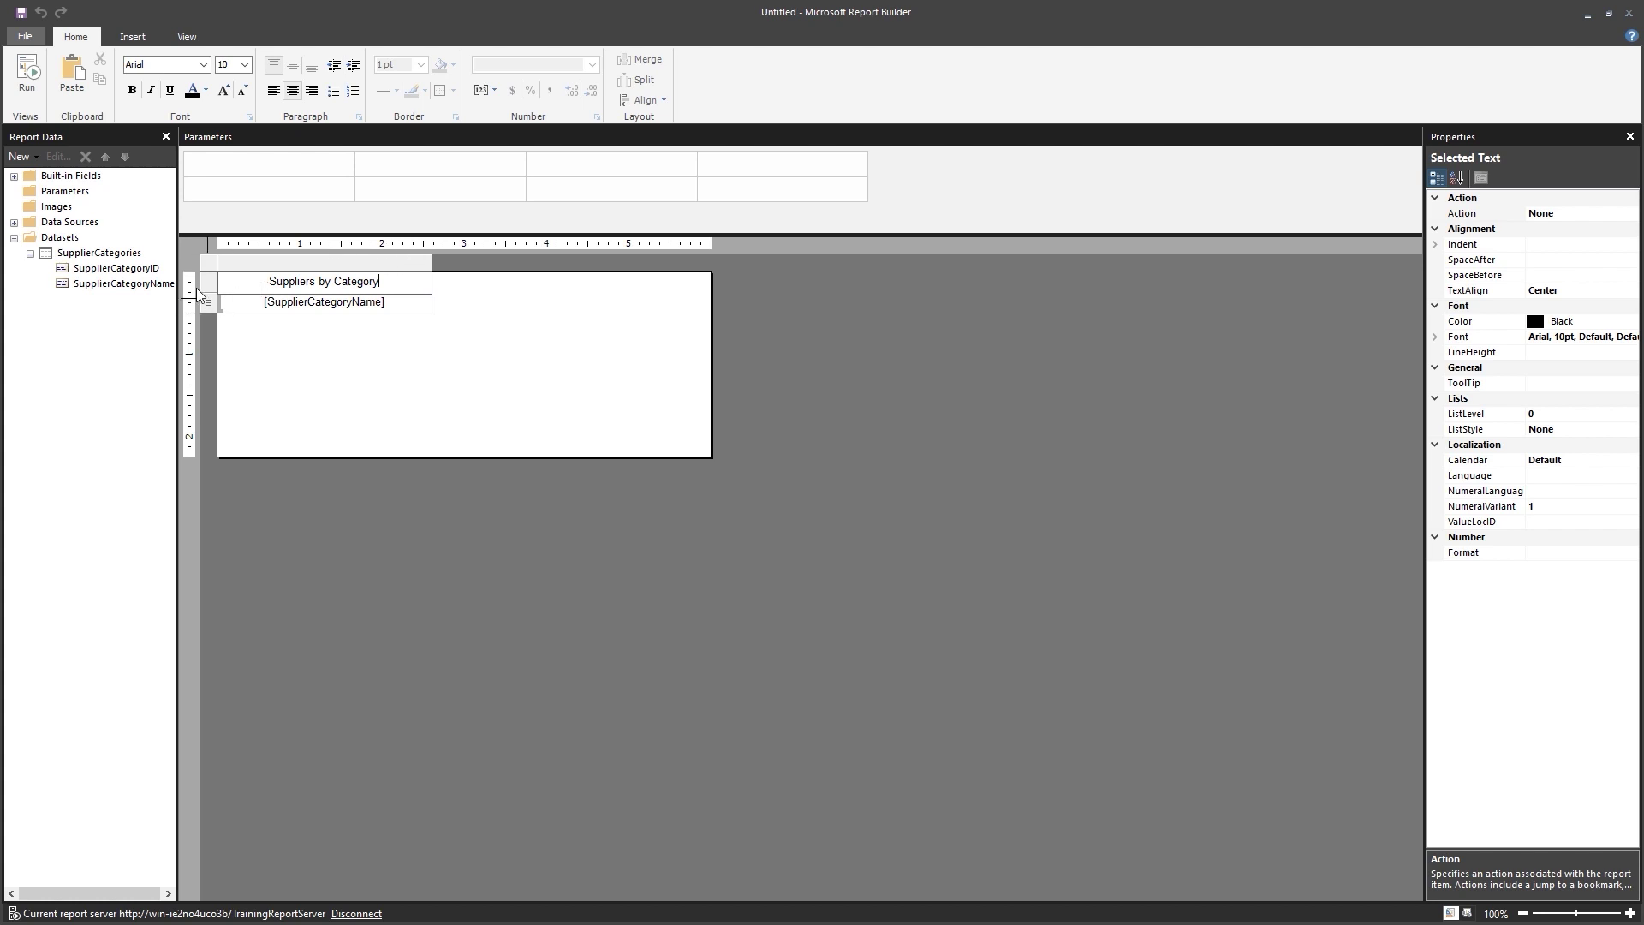
pyautogui.press('Escape')
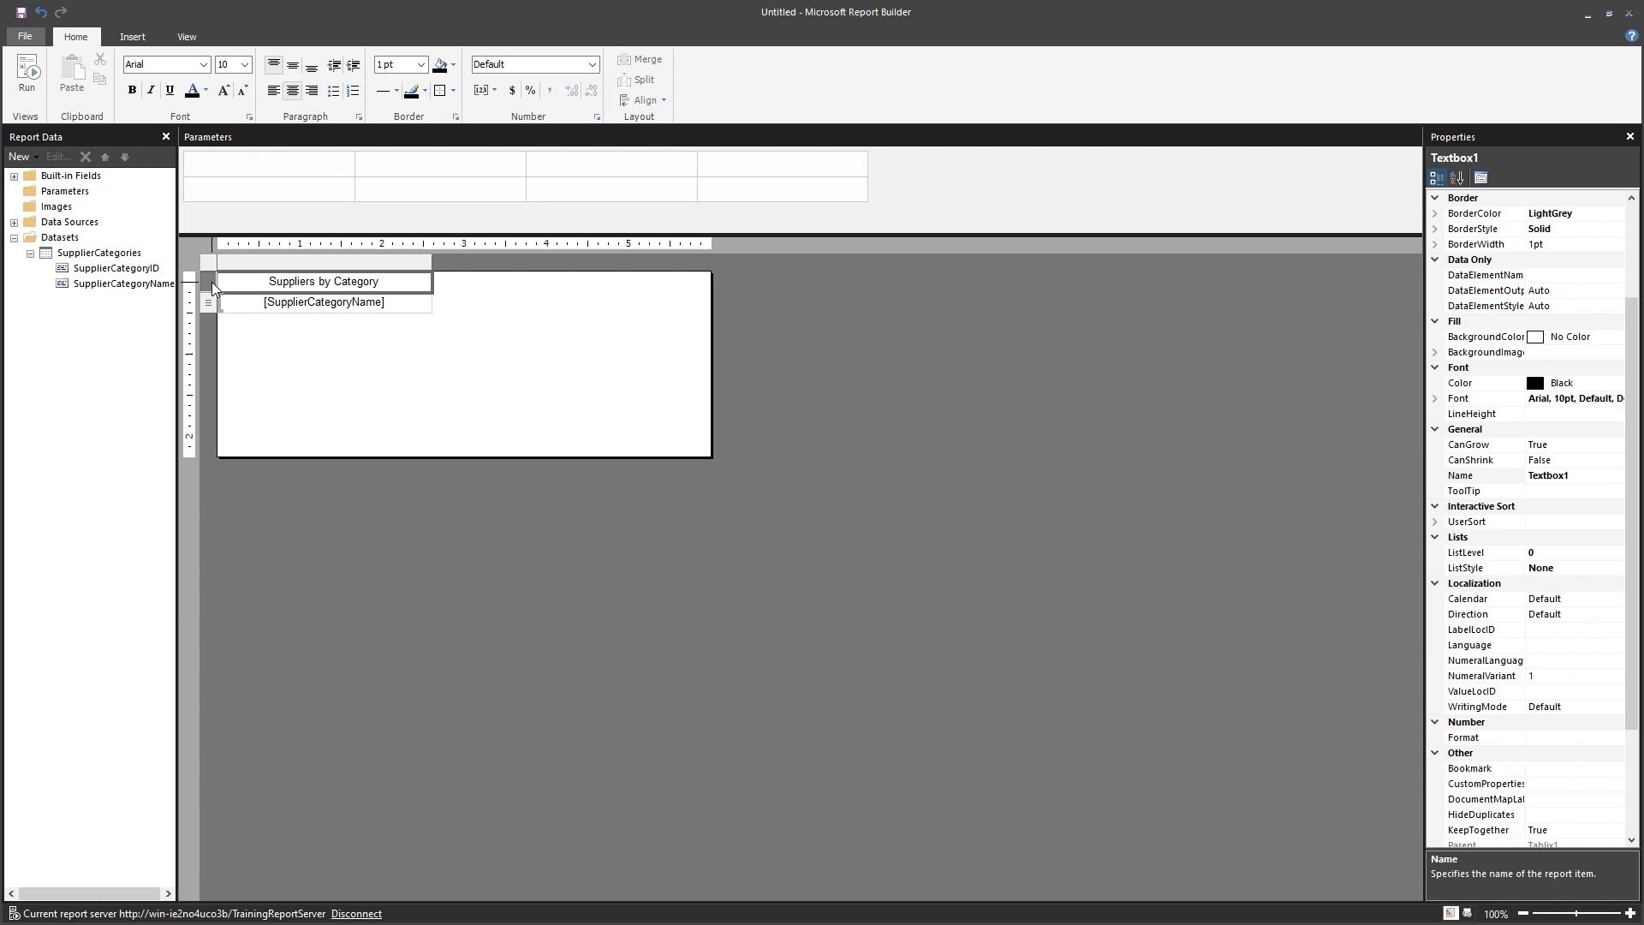
# Give the header white 14pt text on a PaleTurquoise background.
pyautogui.click(206, 91)
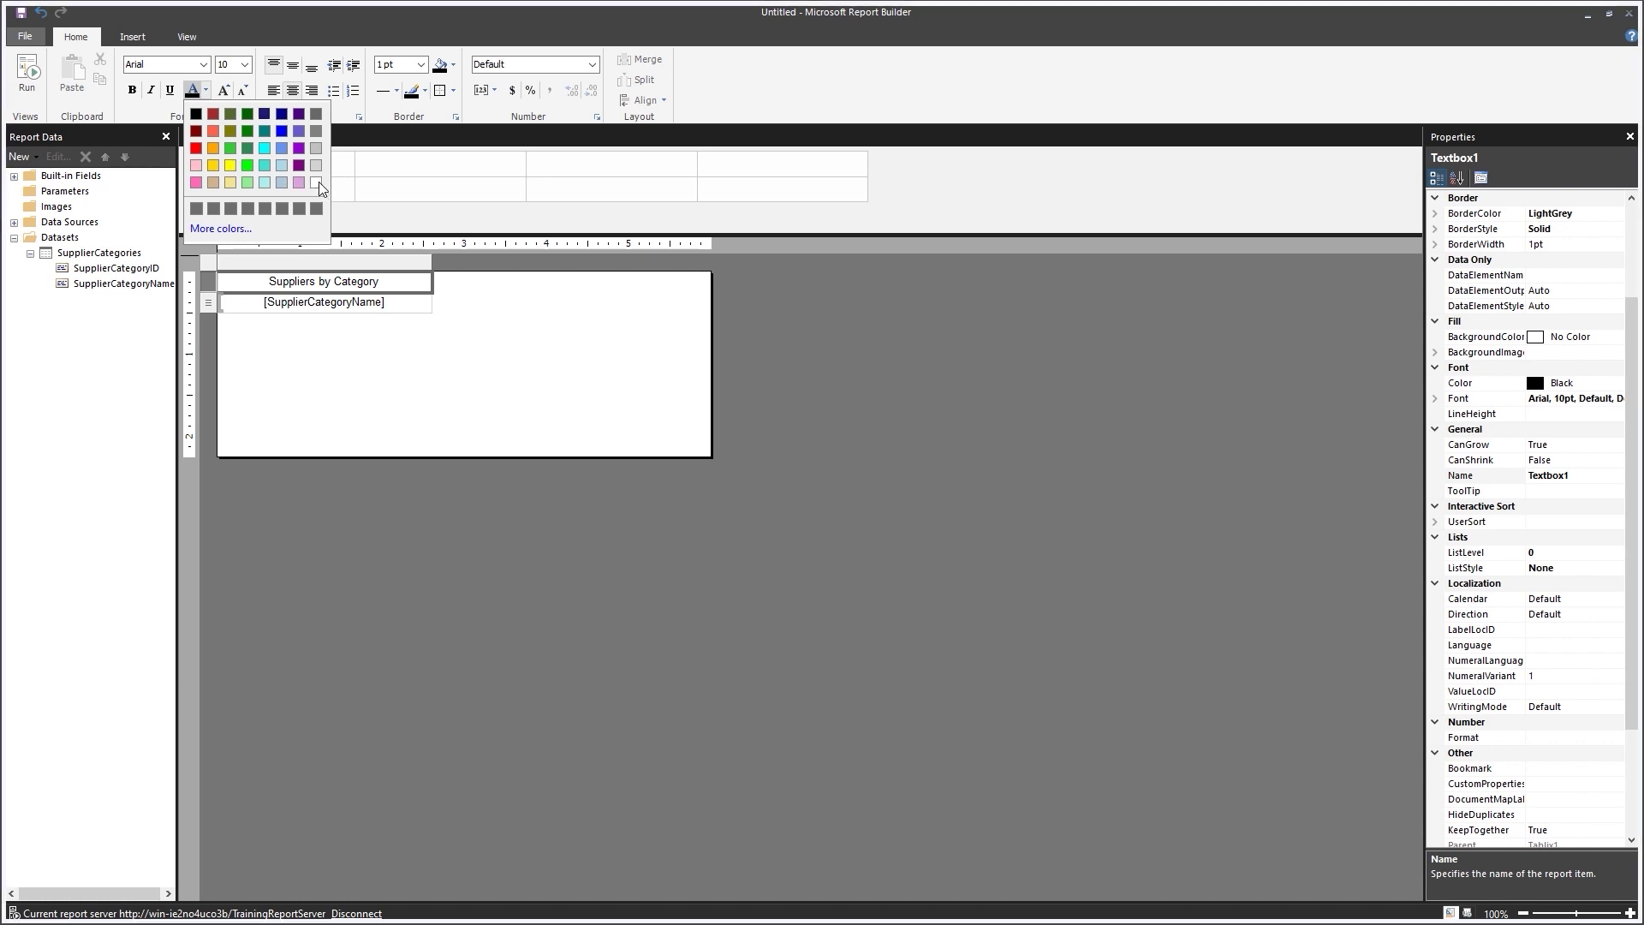
pyautogui.click(325, 190)
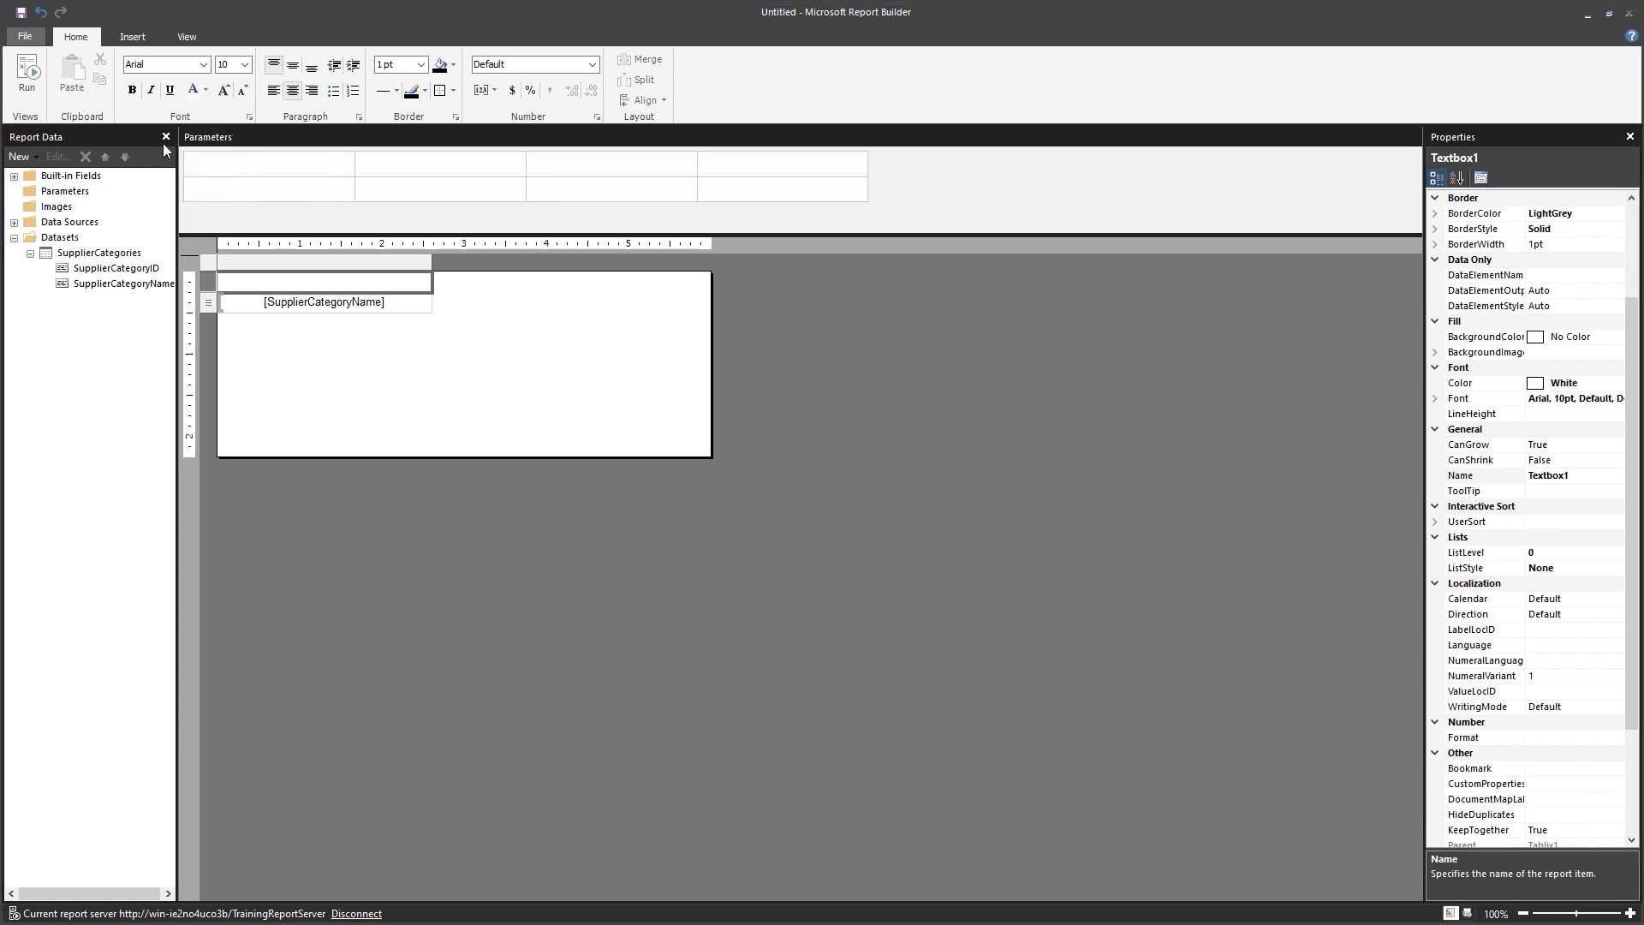
pyautogui.click(246, 68)
pyautogui.click(225, 136)
pyautogui.click(451, 67)
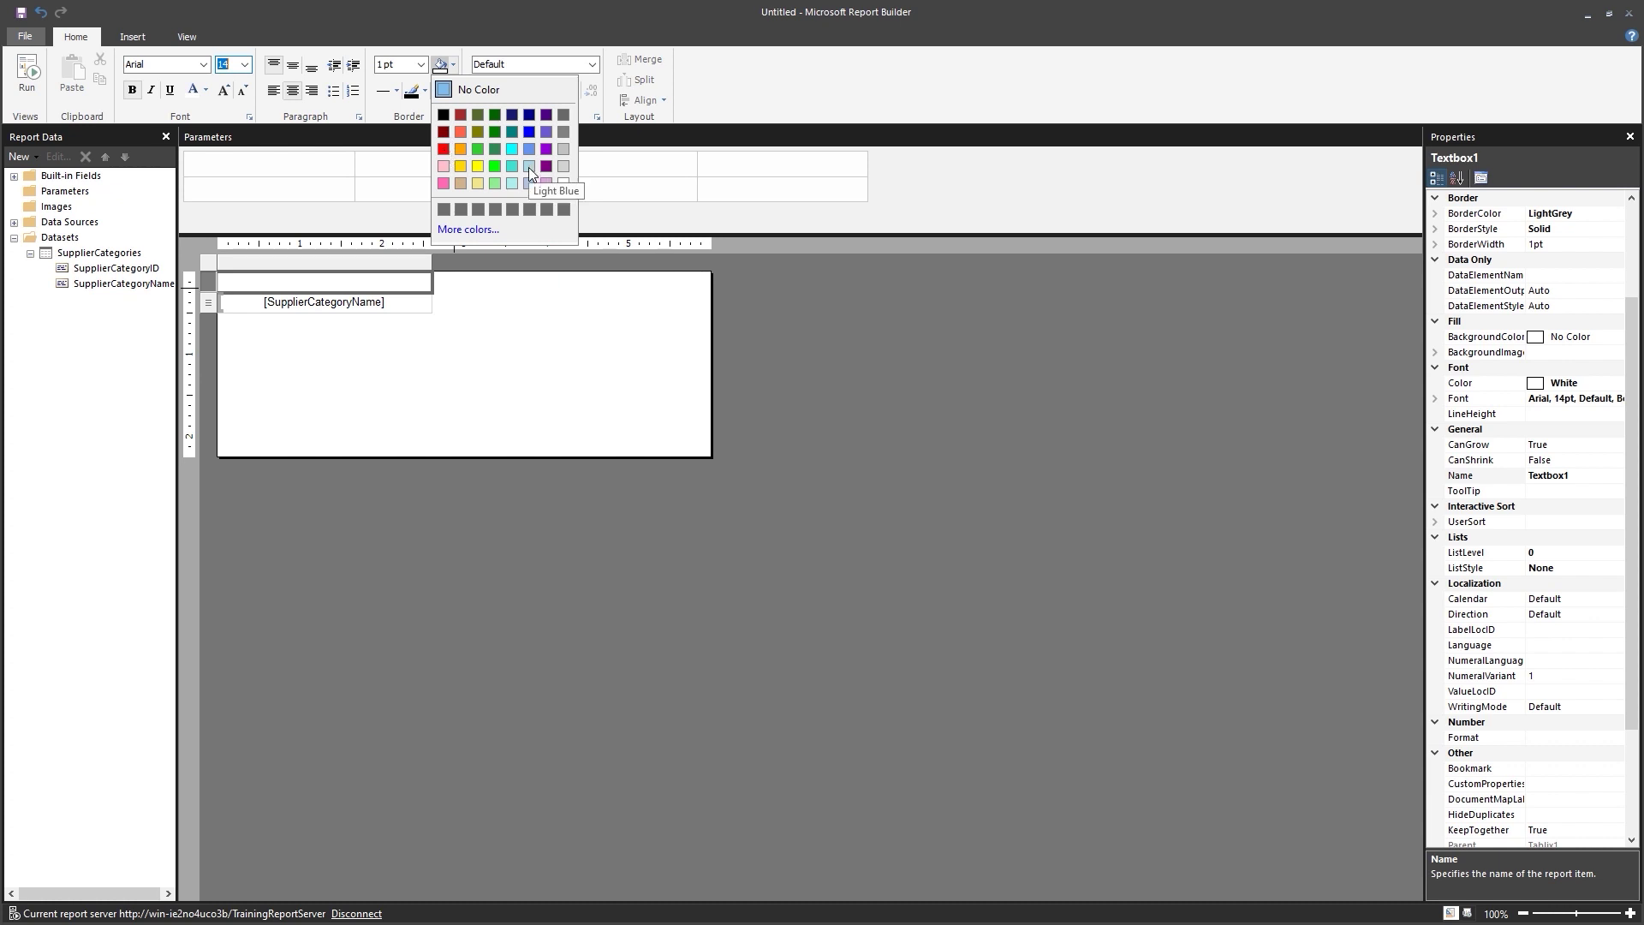
pyautogui.click(511, 182)
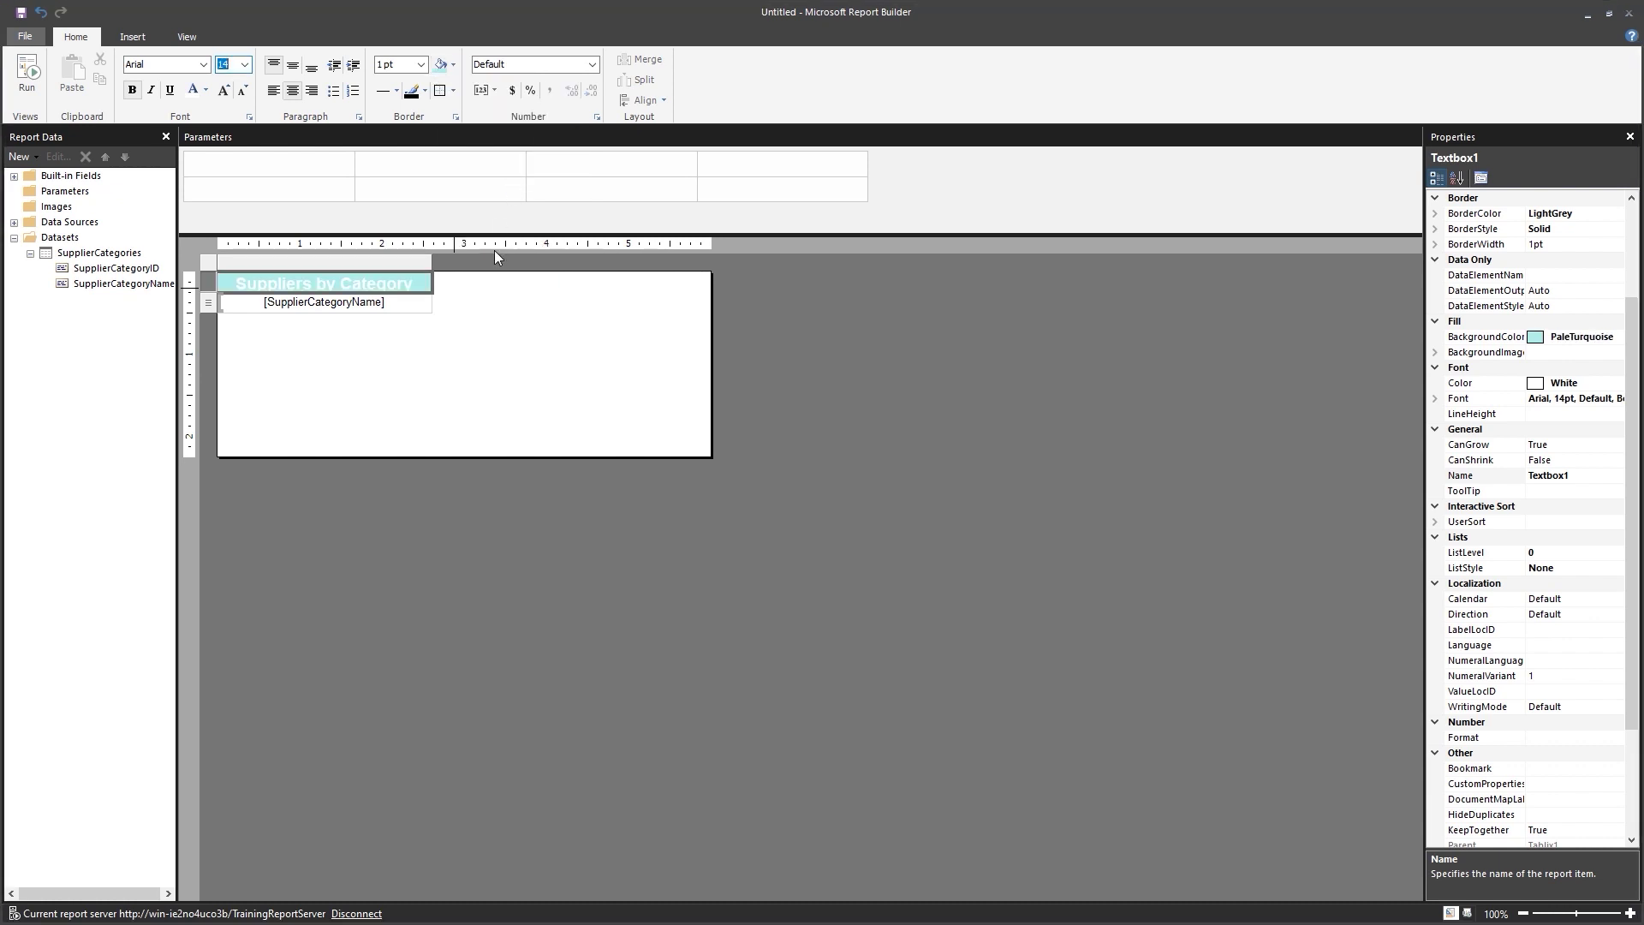
pyautogui.click(505, 350)
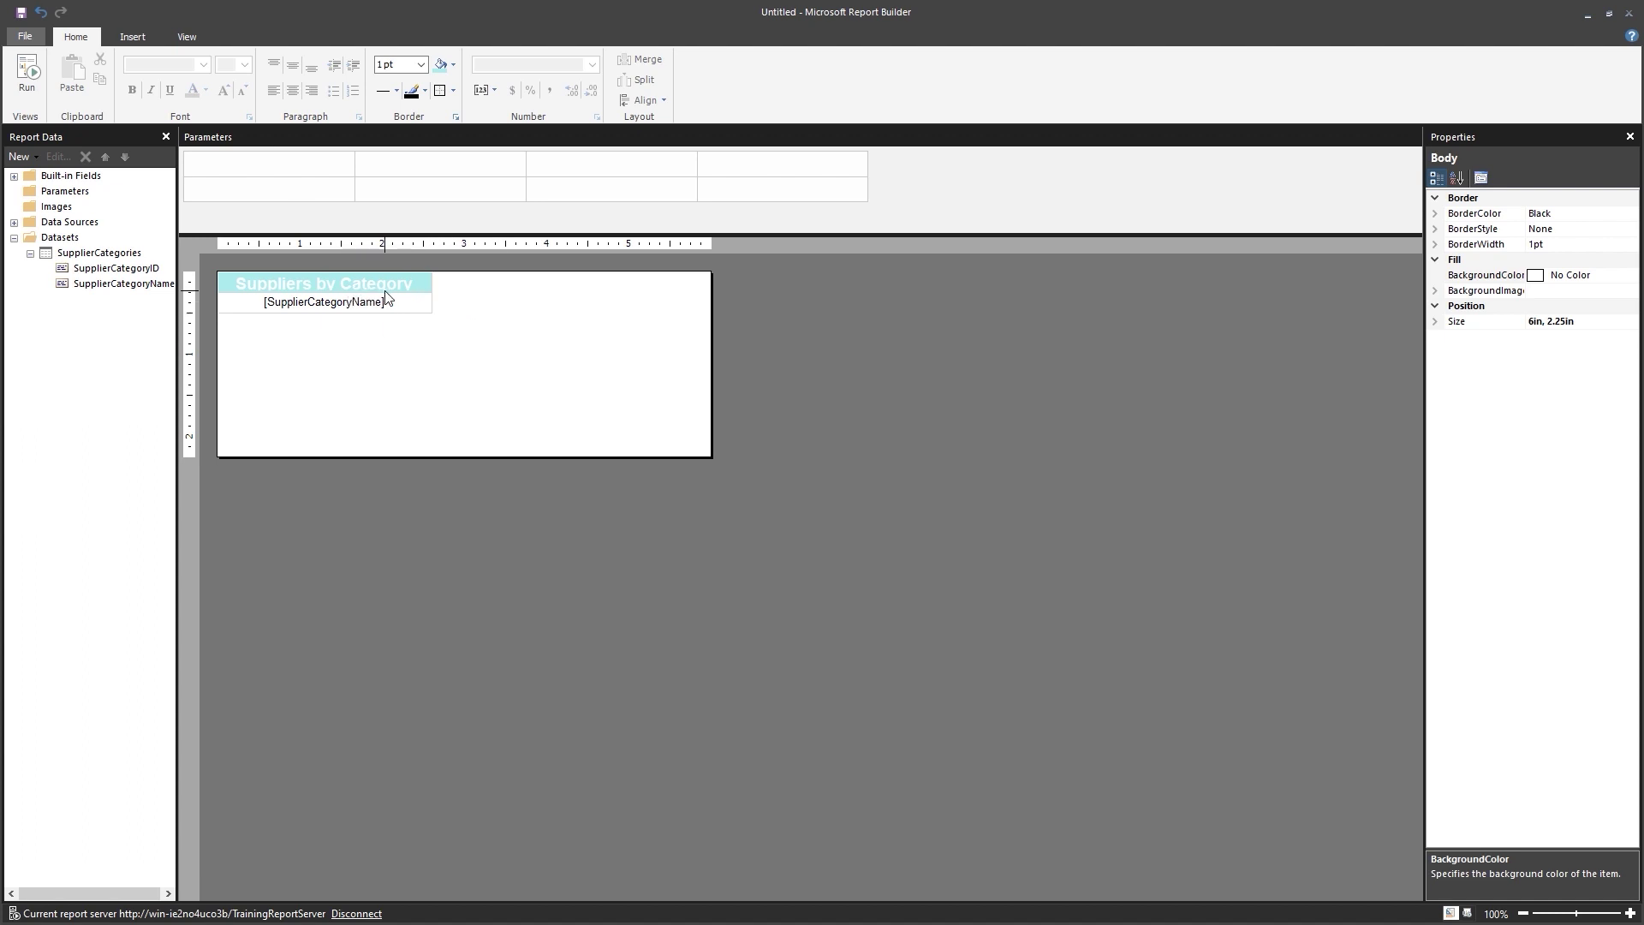
# Make the Suppliers by Category header row slightly taller.
pyautogui.click(221, 289)
pyautogui.moveTo(215, 293); pyautogui.dragTo(215, 299)
pyautogui.click(388, 346)
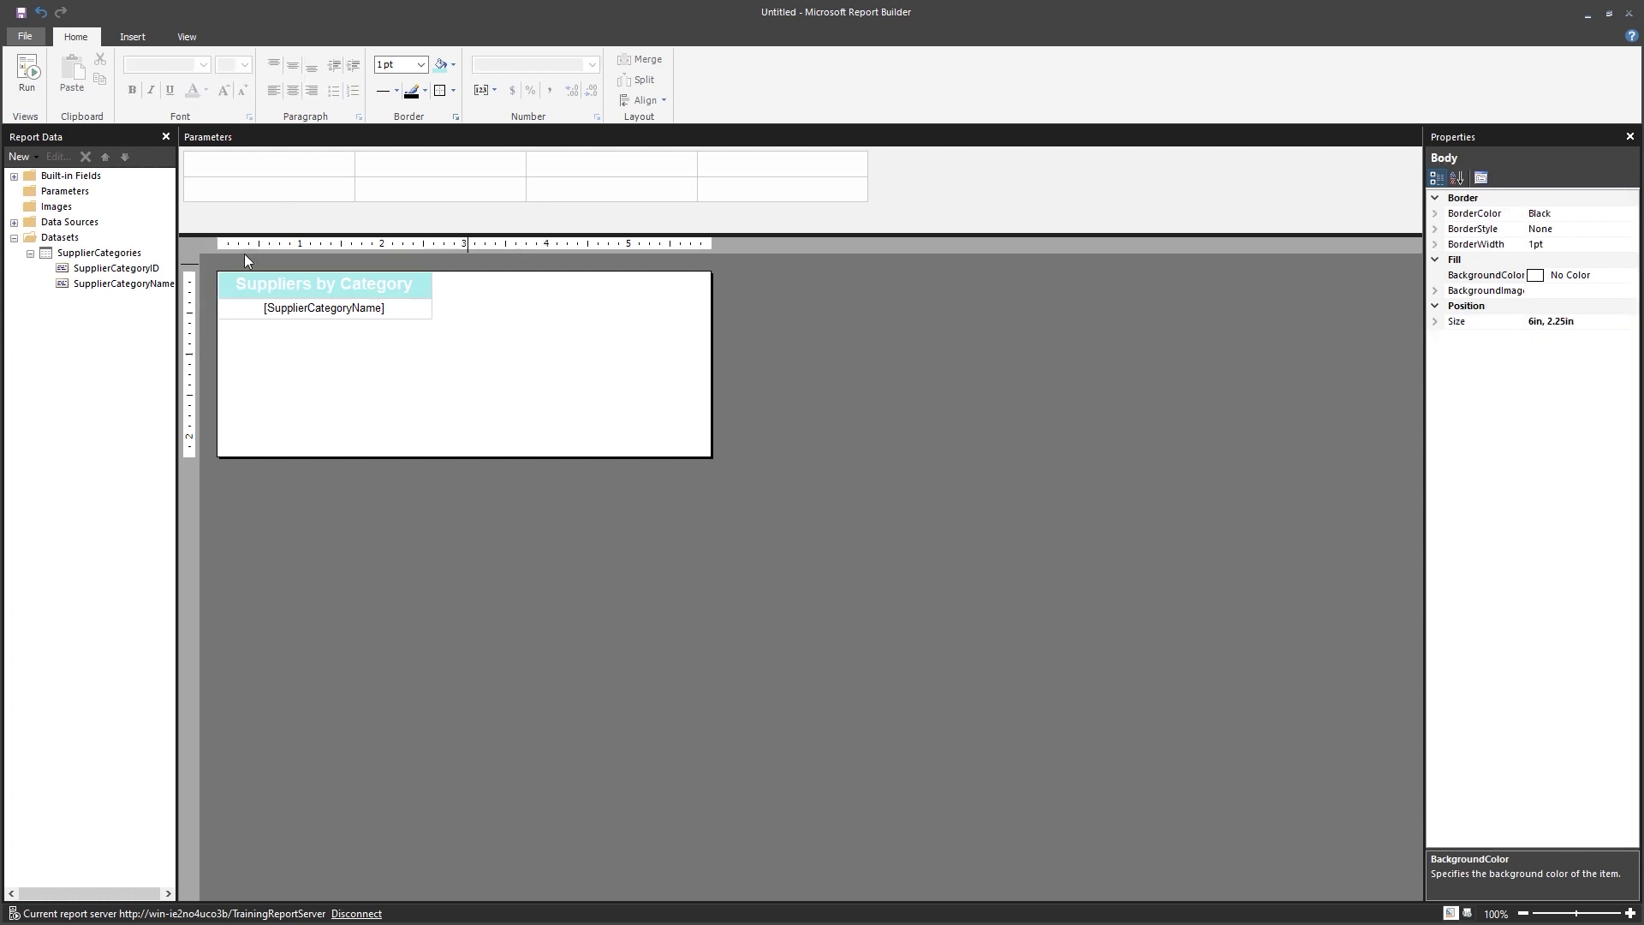
# Format the [SupplierCategoryName] data cell with a LightBlue fill and bold white text.
pyautogui.click(227, 315)
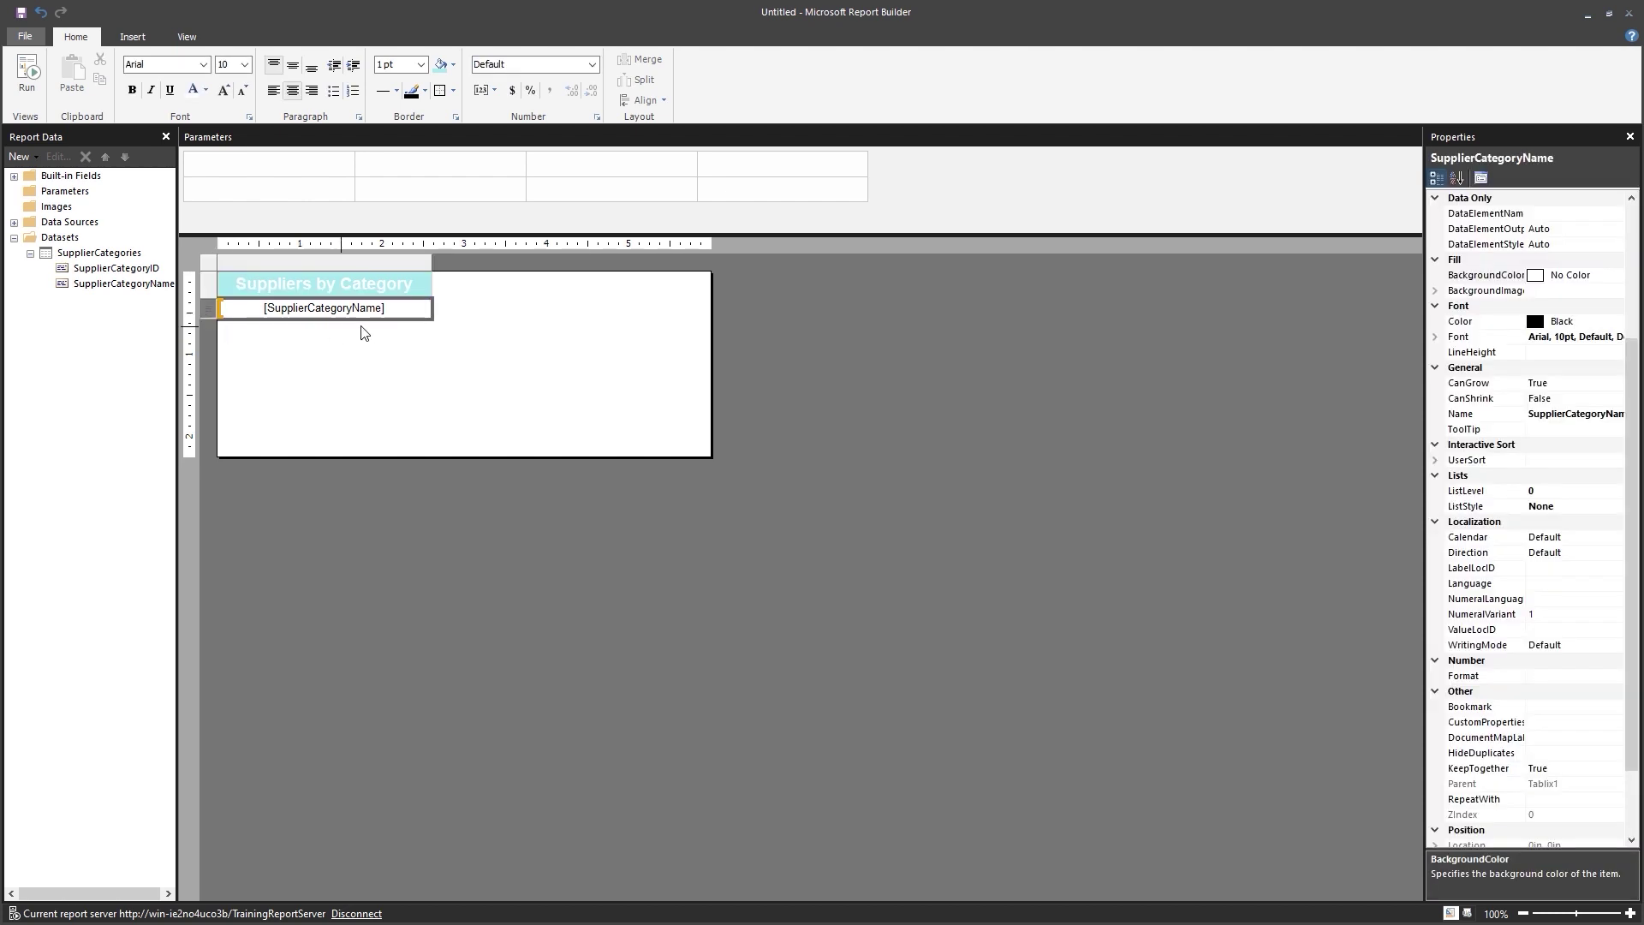
pyautogui.click(452, 65)
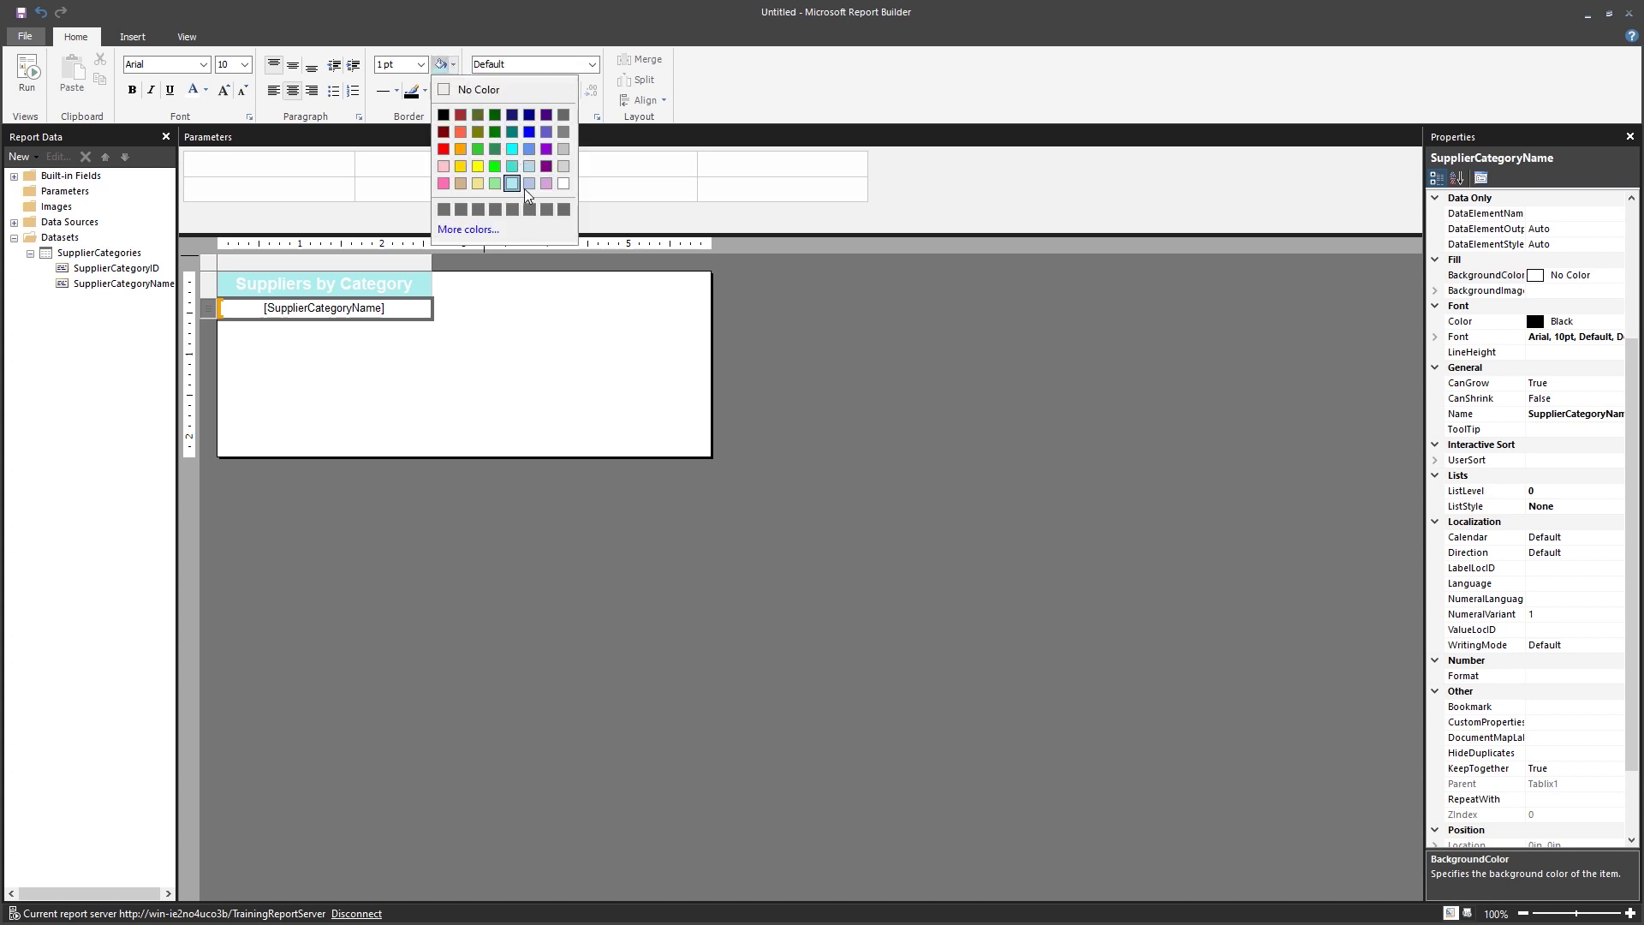
pyautogui.press('Escape')
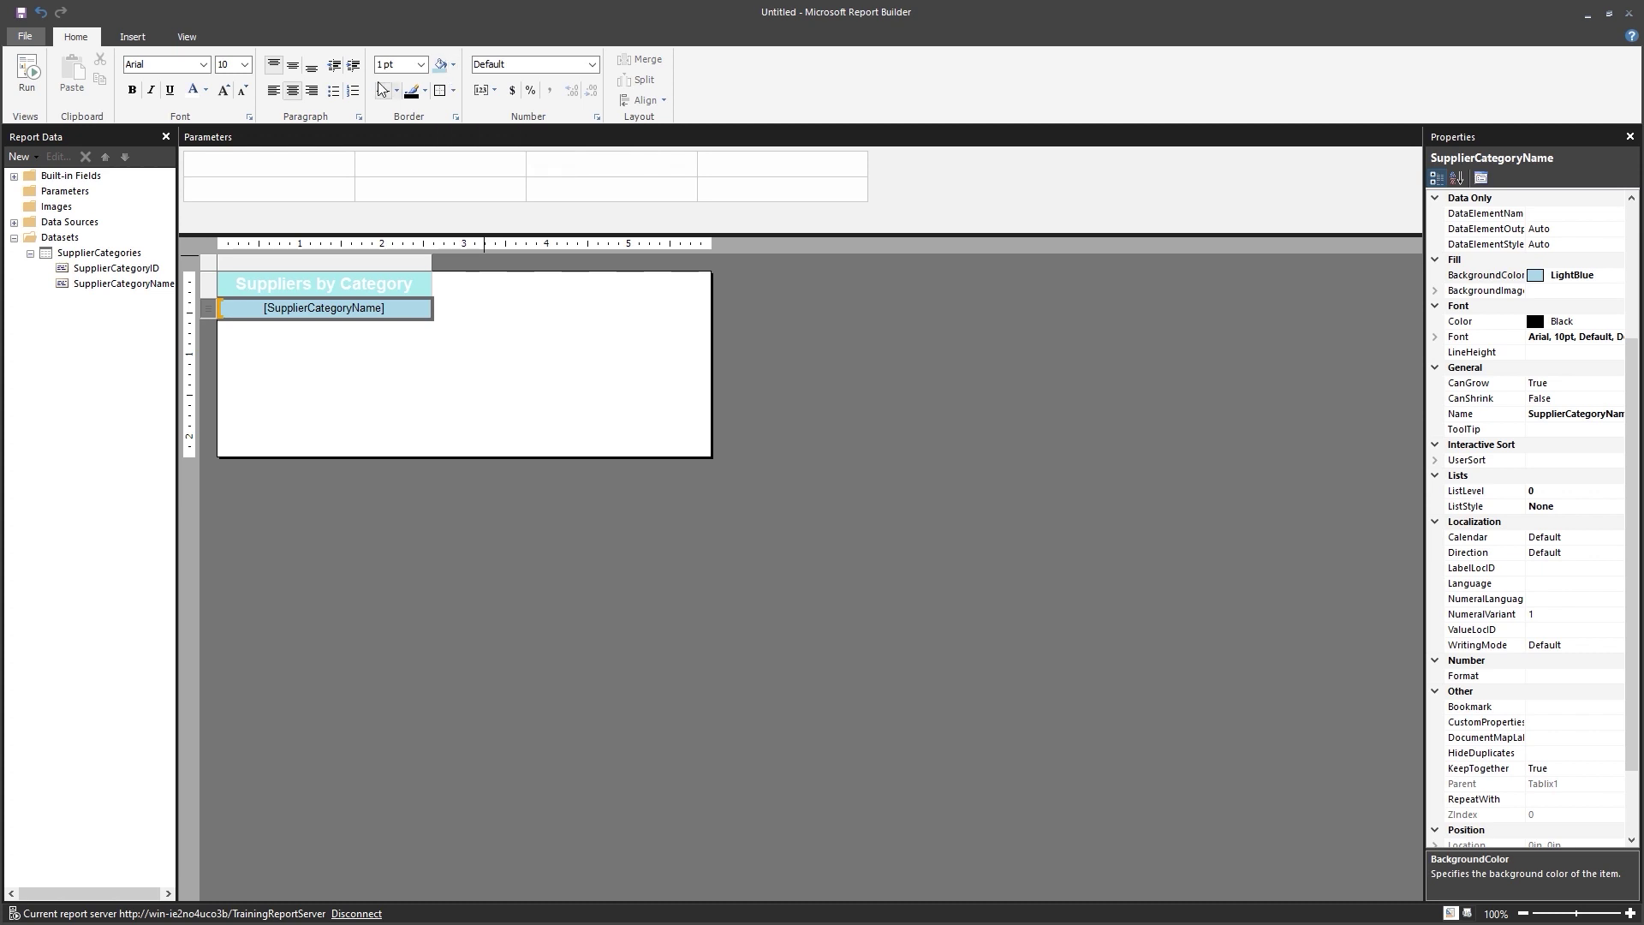
pyautogui.click(200, 96)
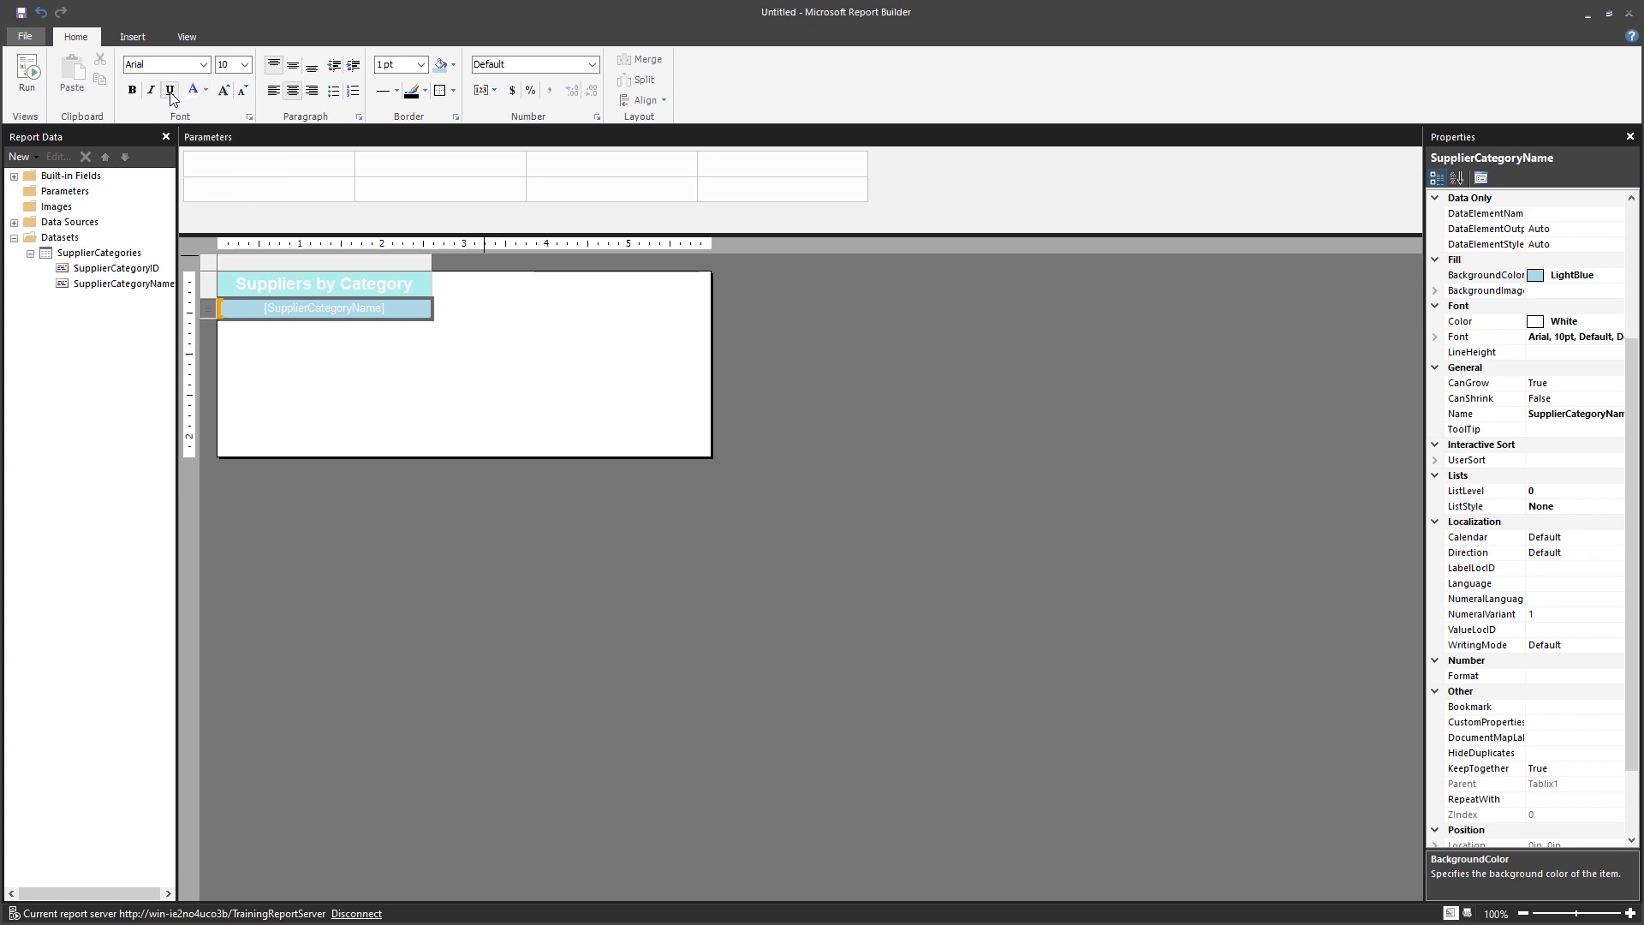
pyautogui.click(132, 90)
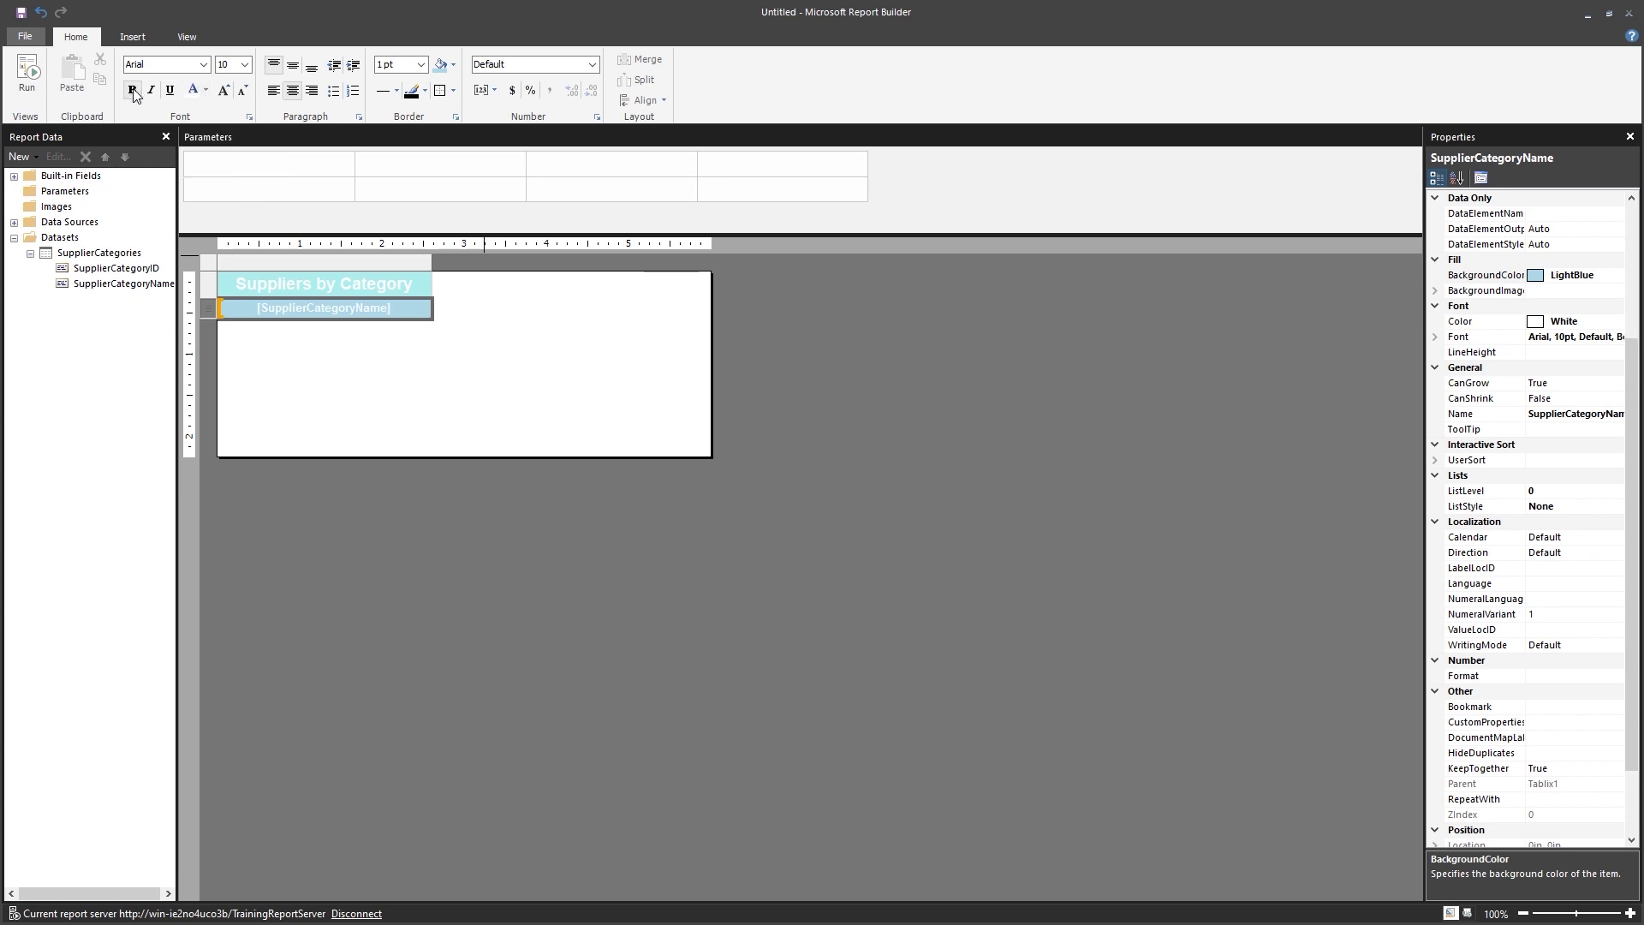
pyautogui.click(562, 408)
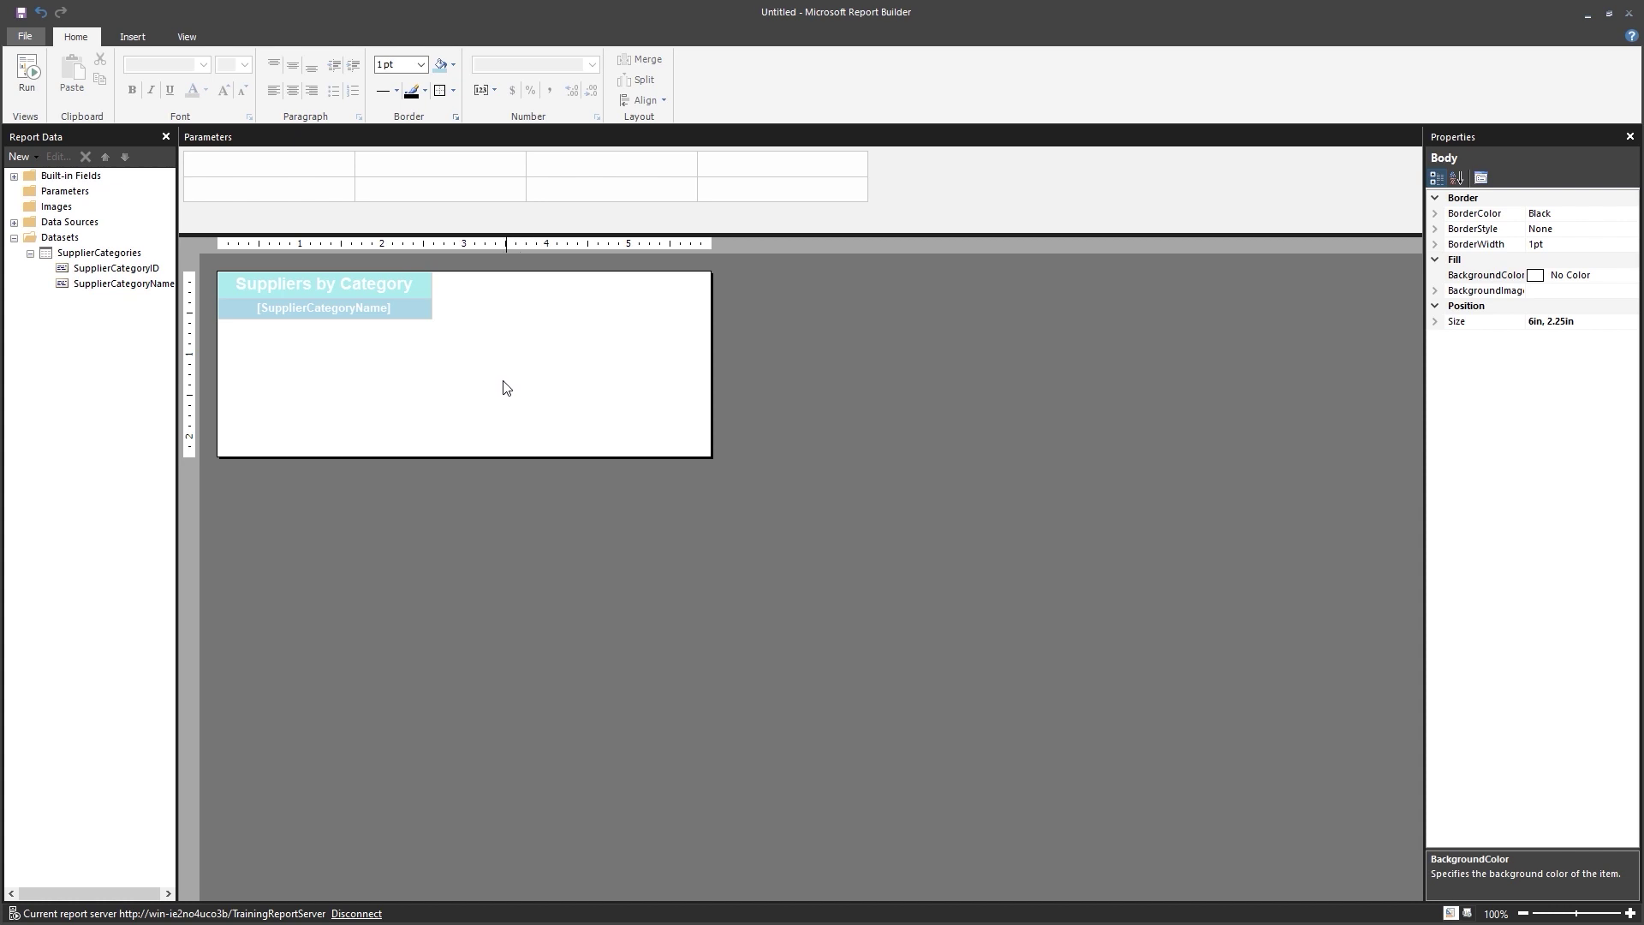
# Insert a row Inside Group - Below the [SupplierCategoryName] row.
pyautogui.click(220, 314)
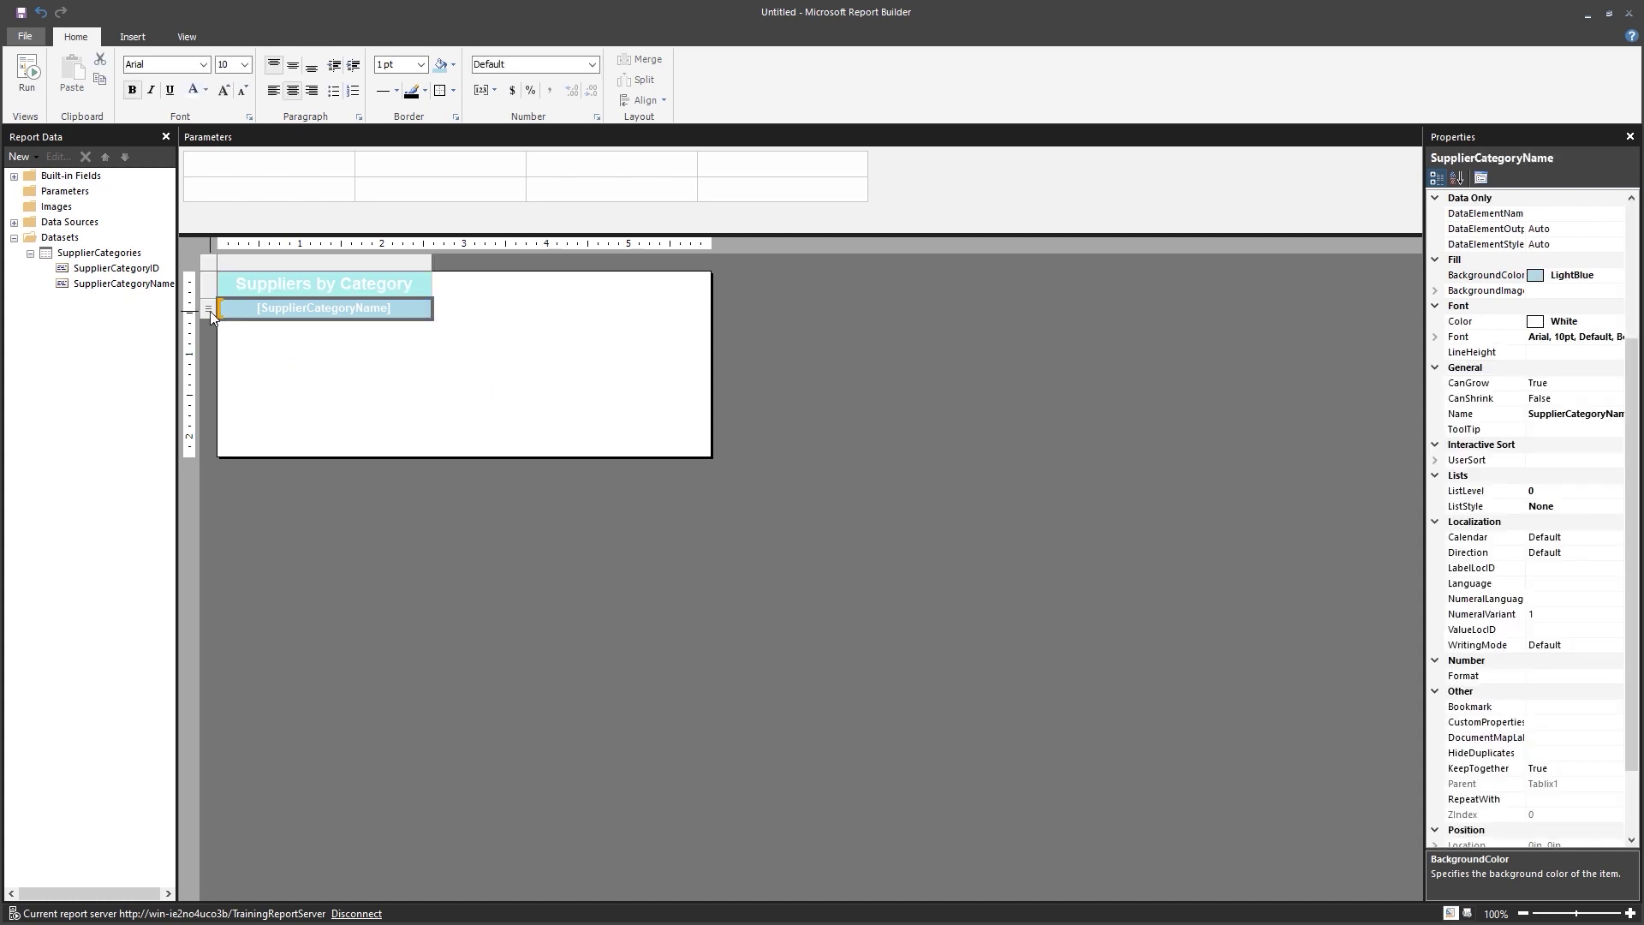
pyautogui.rightClick(211, 315)
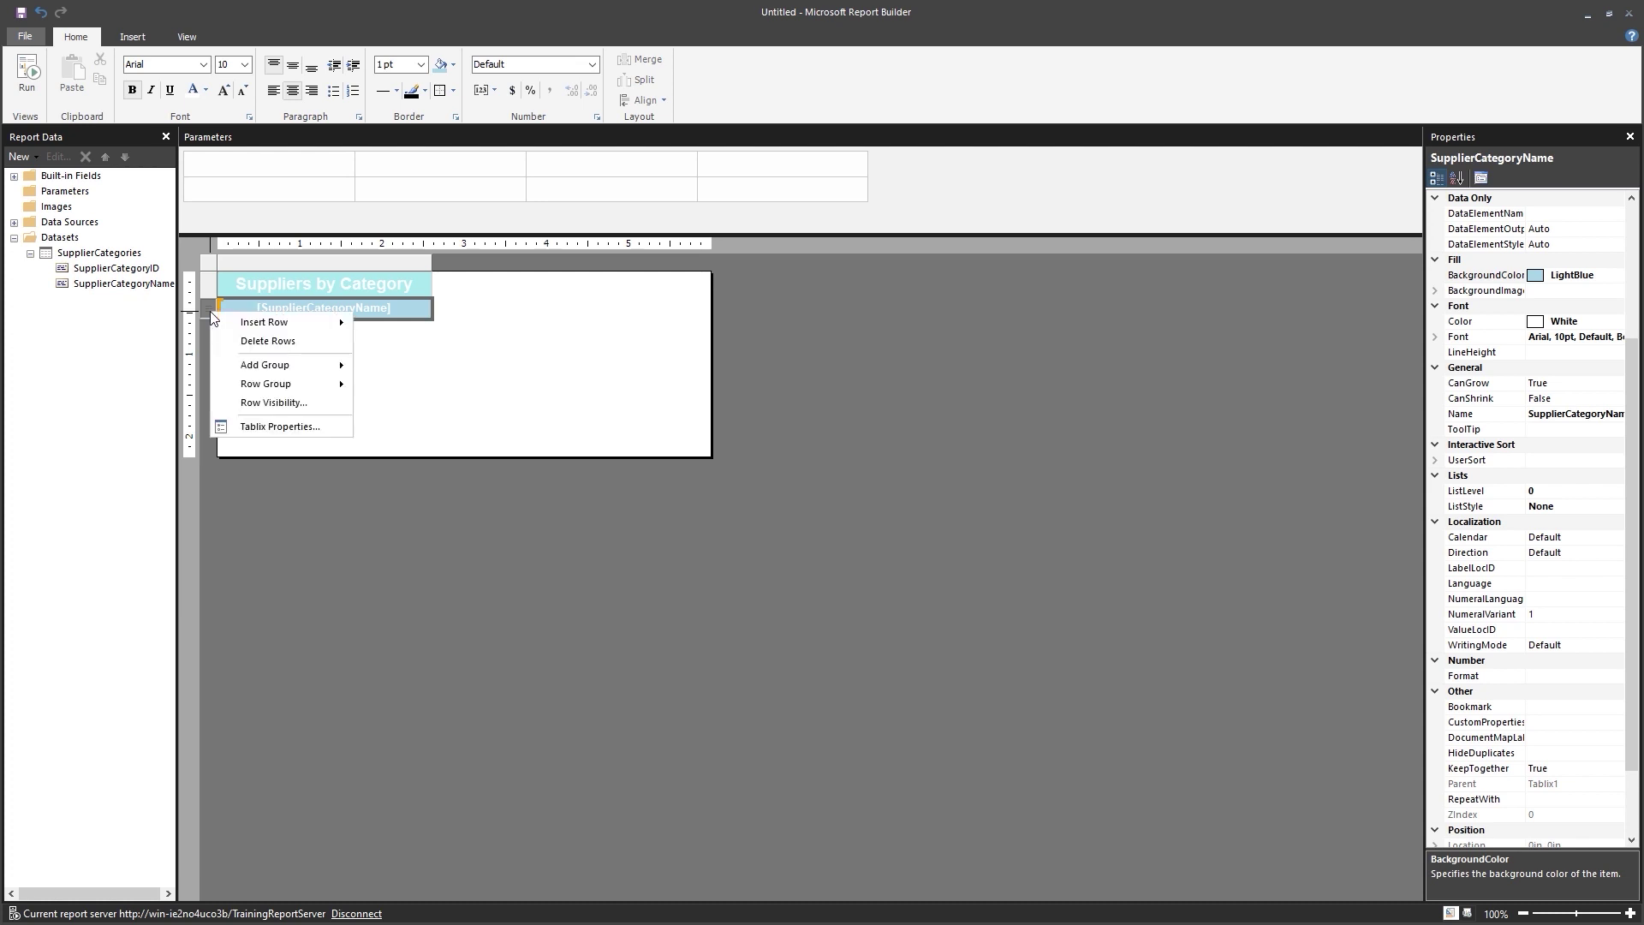
pyautogui.moveTo(257, 332)
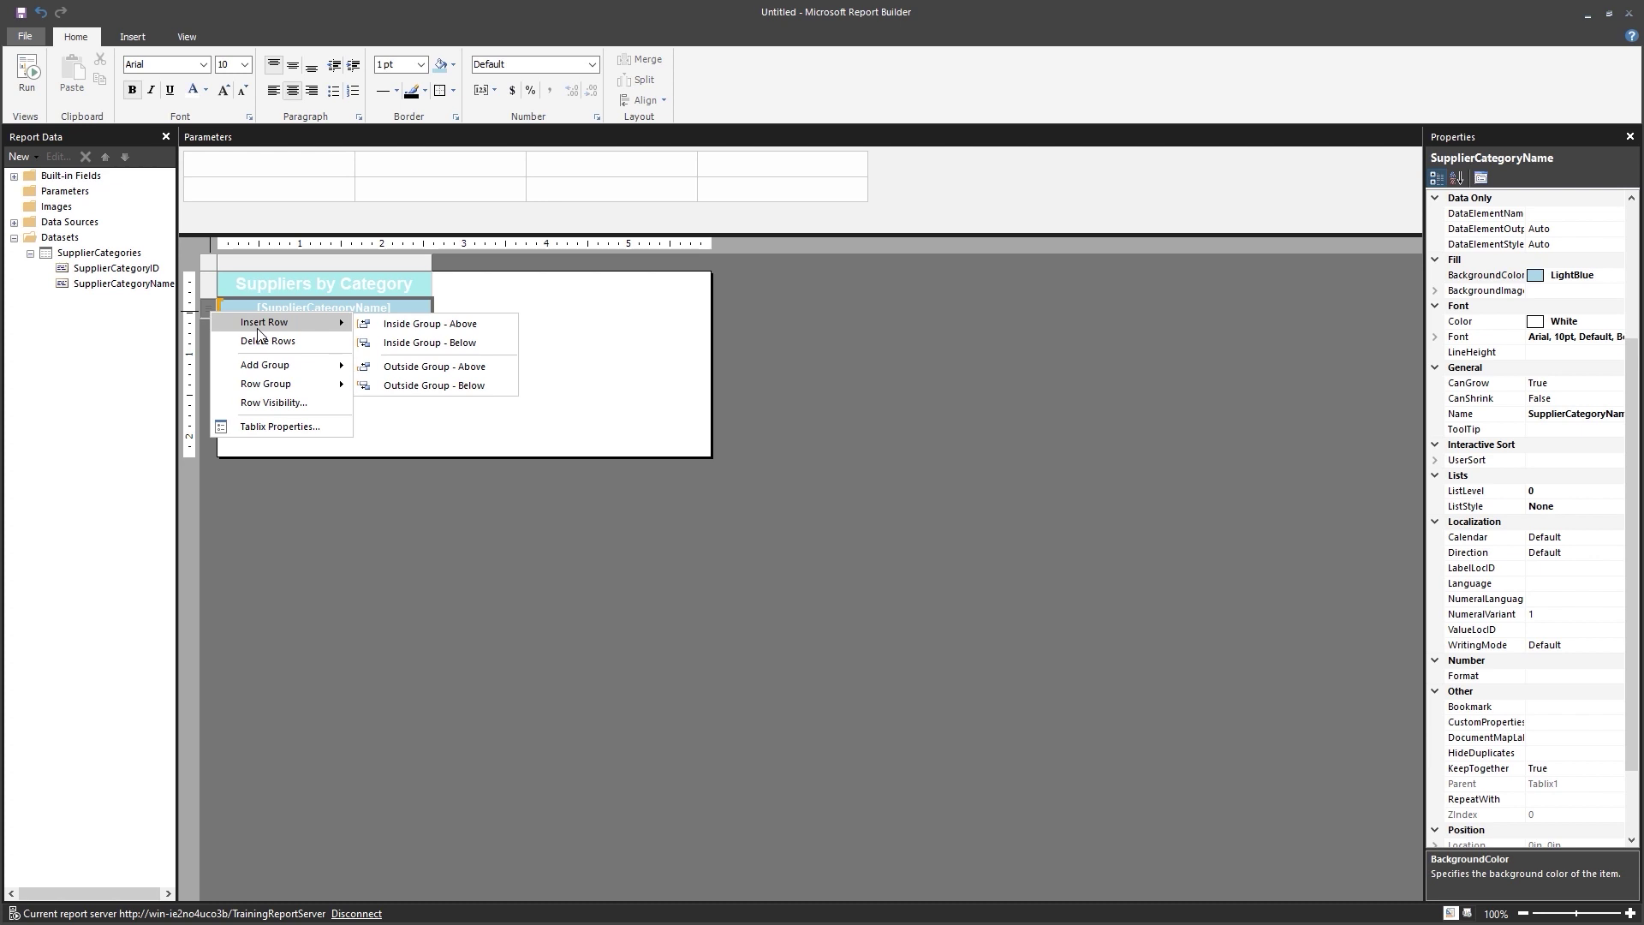
pyautogui.click(384, 345)
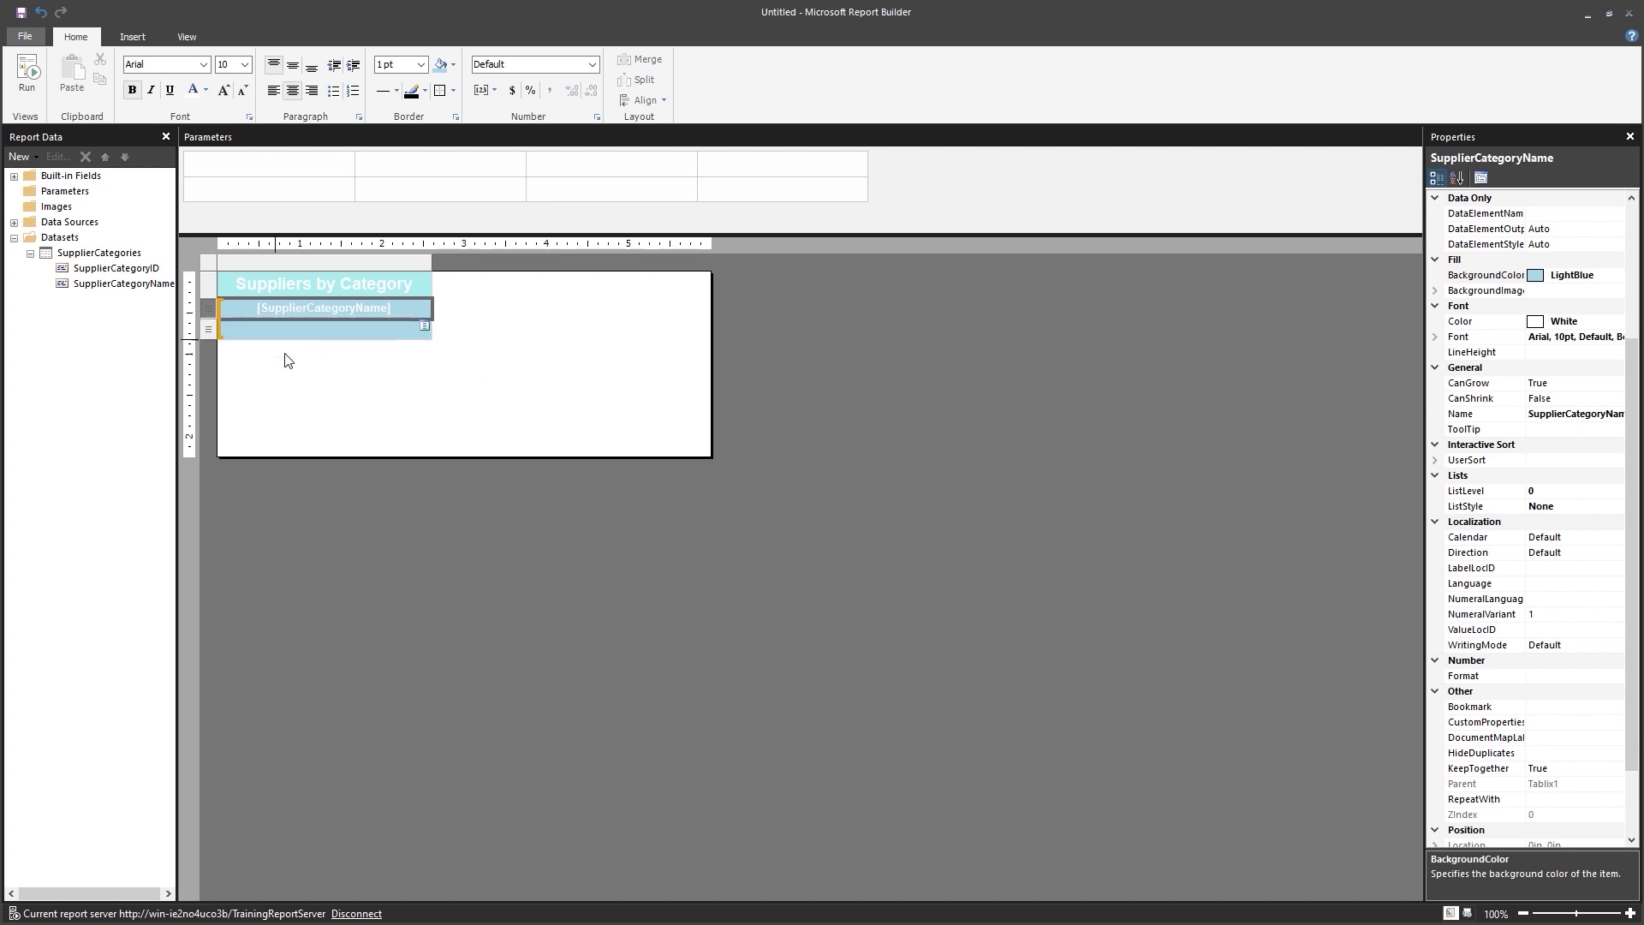
pyautogui.click(309, 369)
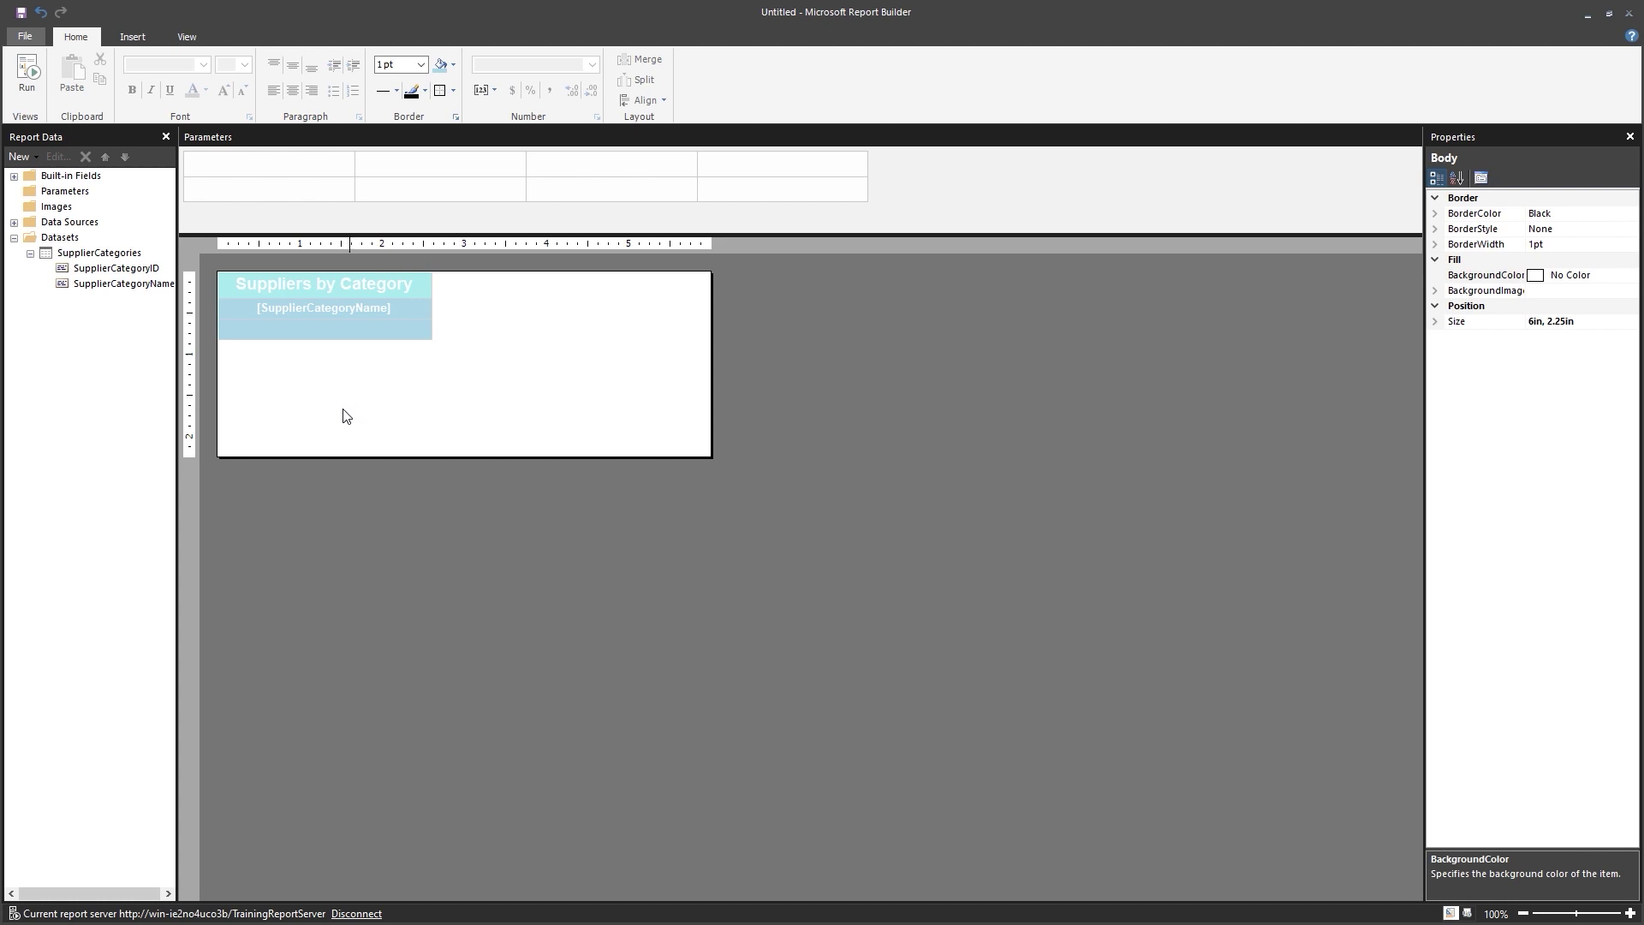
# Run the report to preview its nine supplier categories, then return to design view.
pyautogui.click(24, 96)
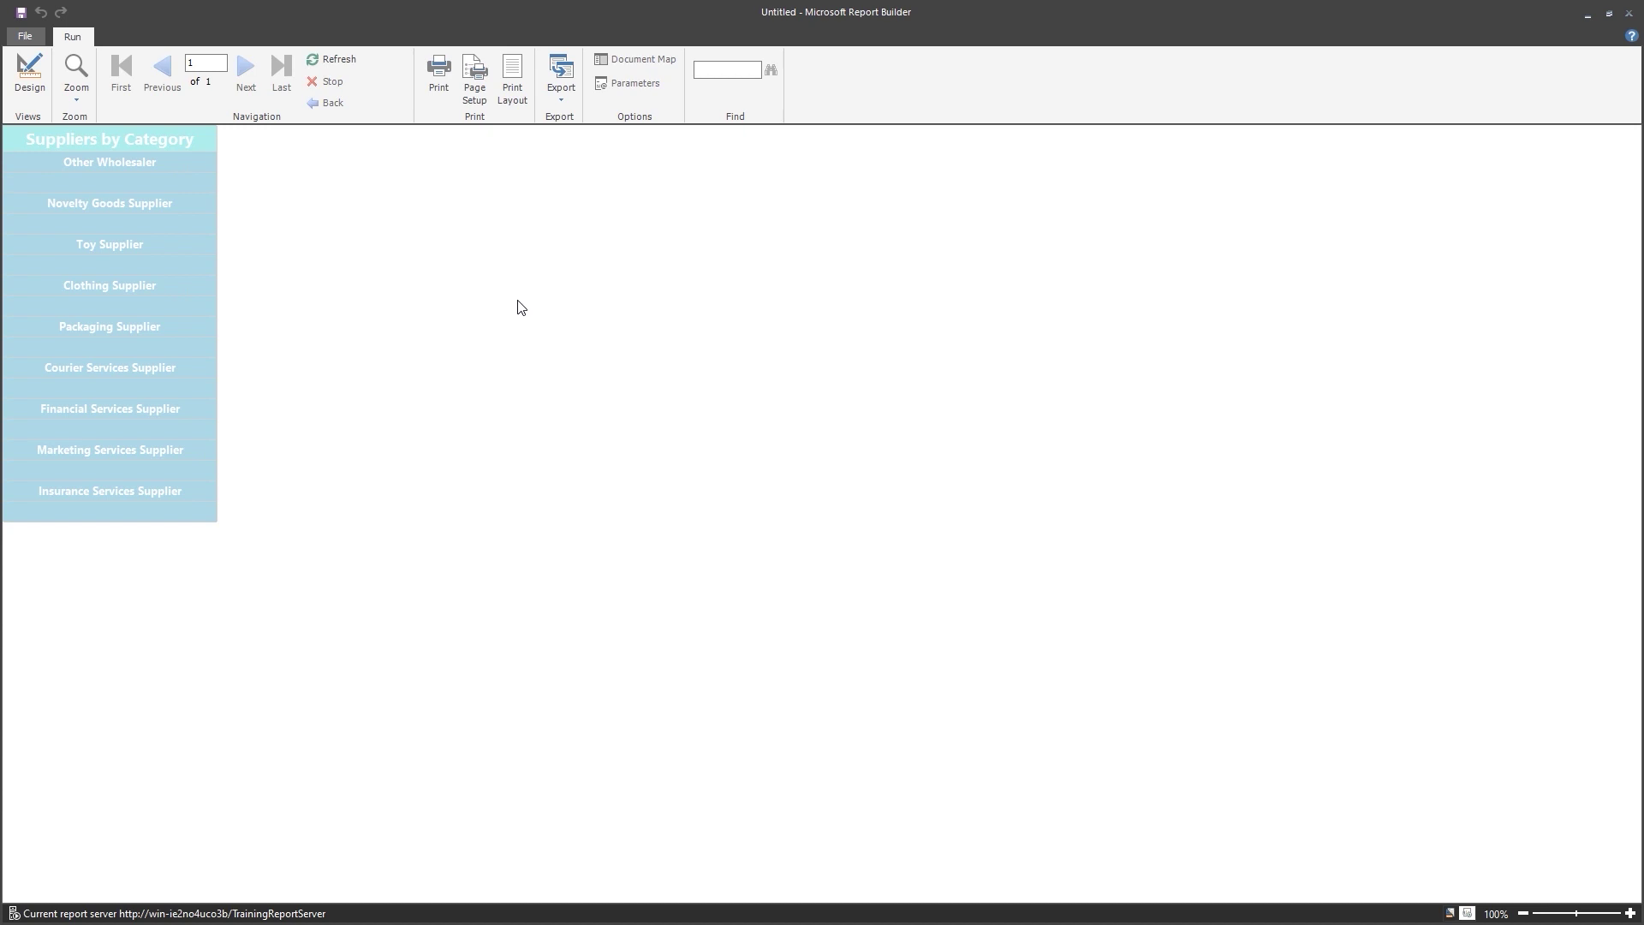
pyautogui.click(28, 85)
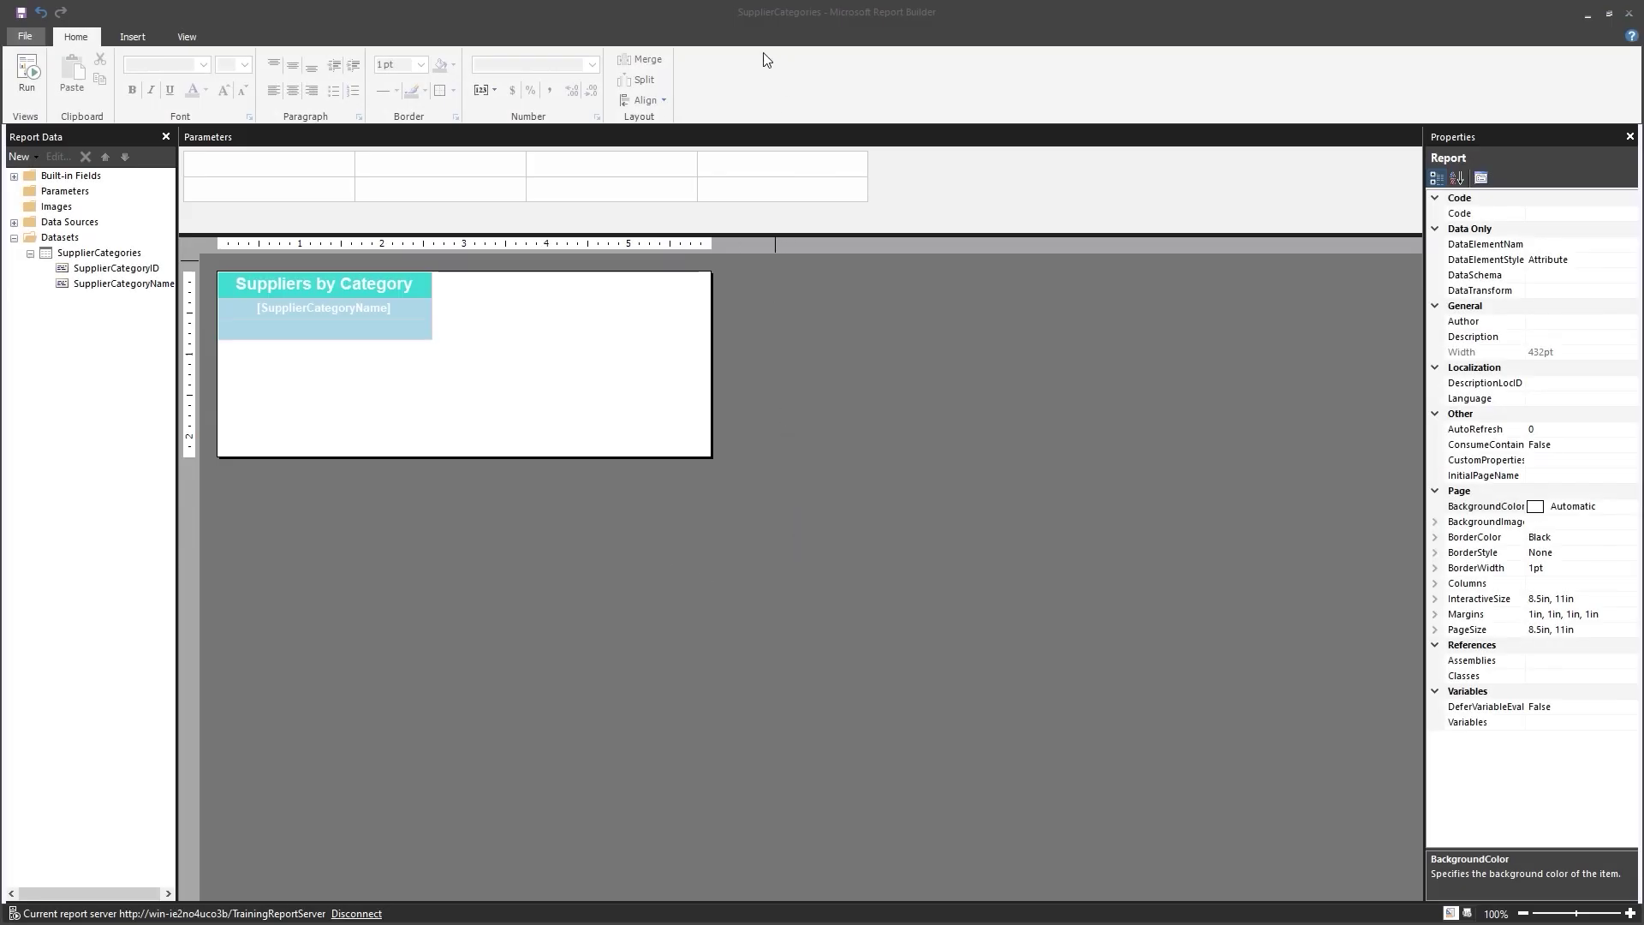
# Set the new empty cell's background colour to No Color.
pyautogui.click(708, 14)
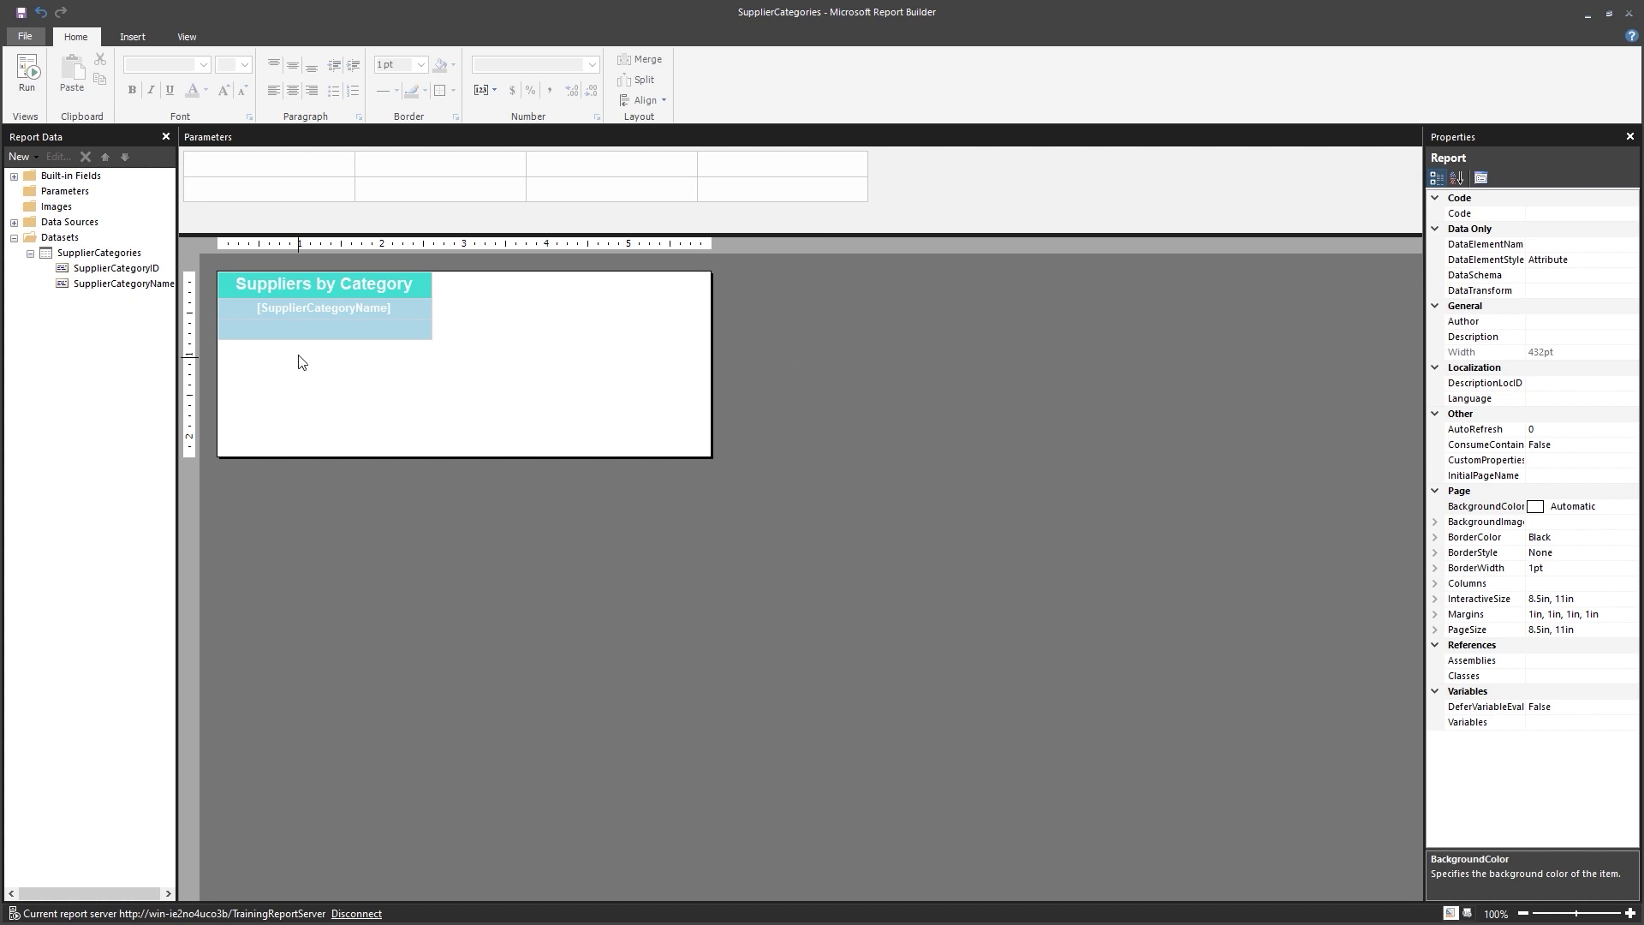
pyautogui.moveTo(299, 330)
pyautogui.click(223, 329)
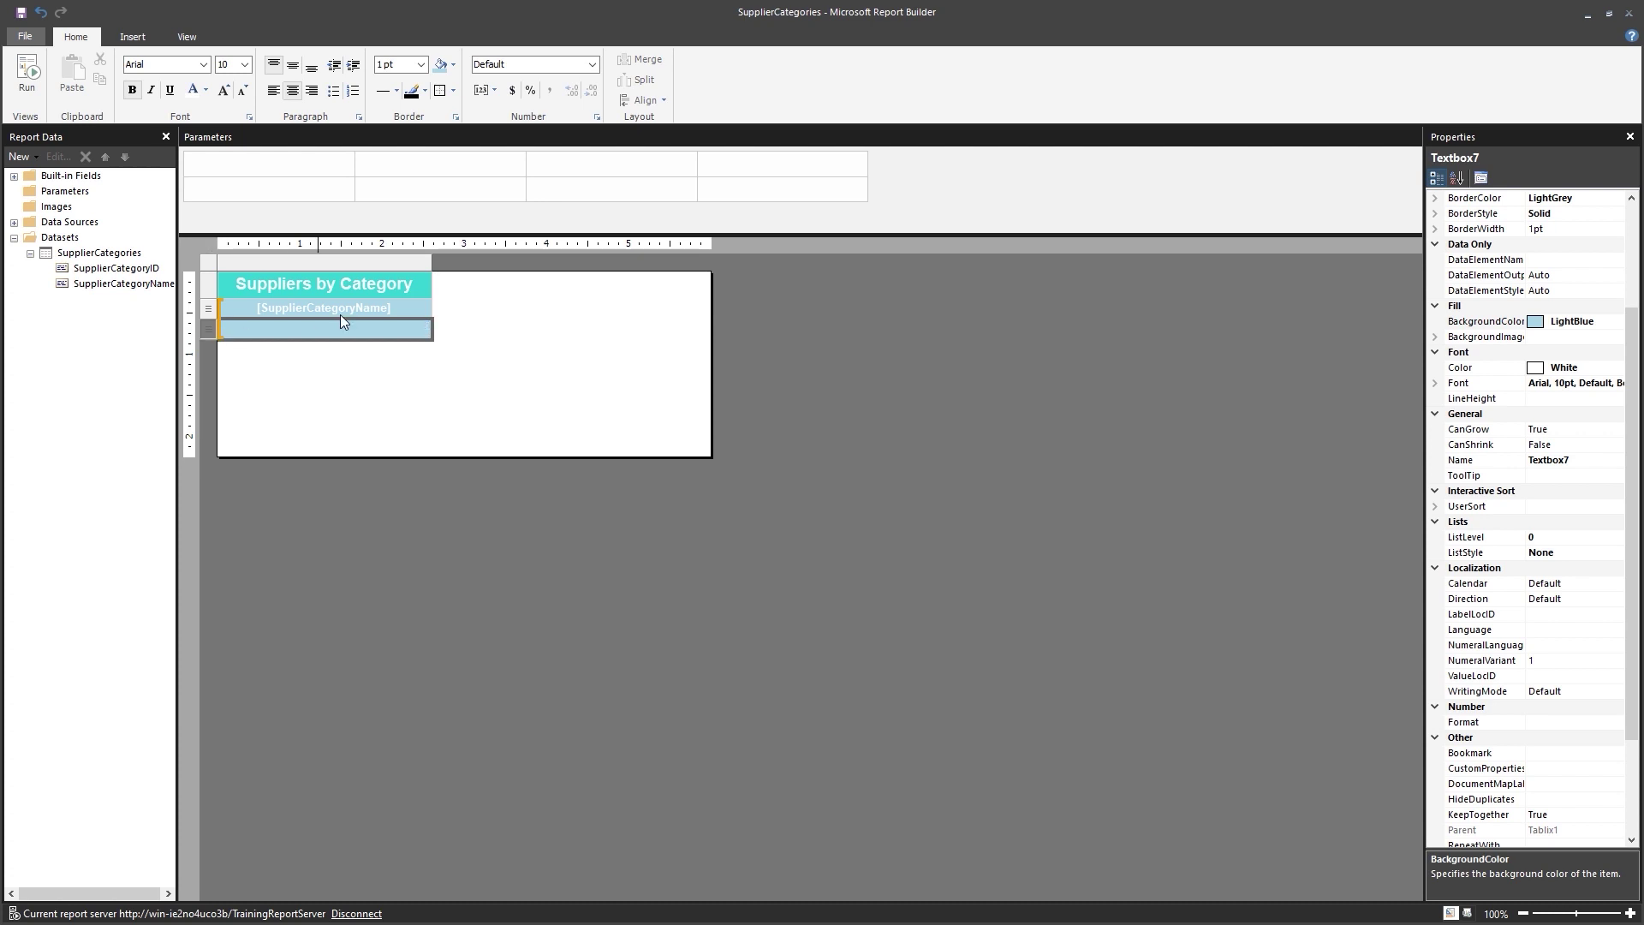
pyautogui.click(453, 65)
pyautogui.click(460, 95)
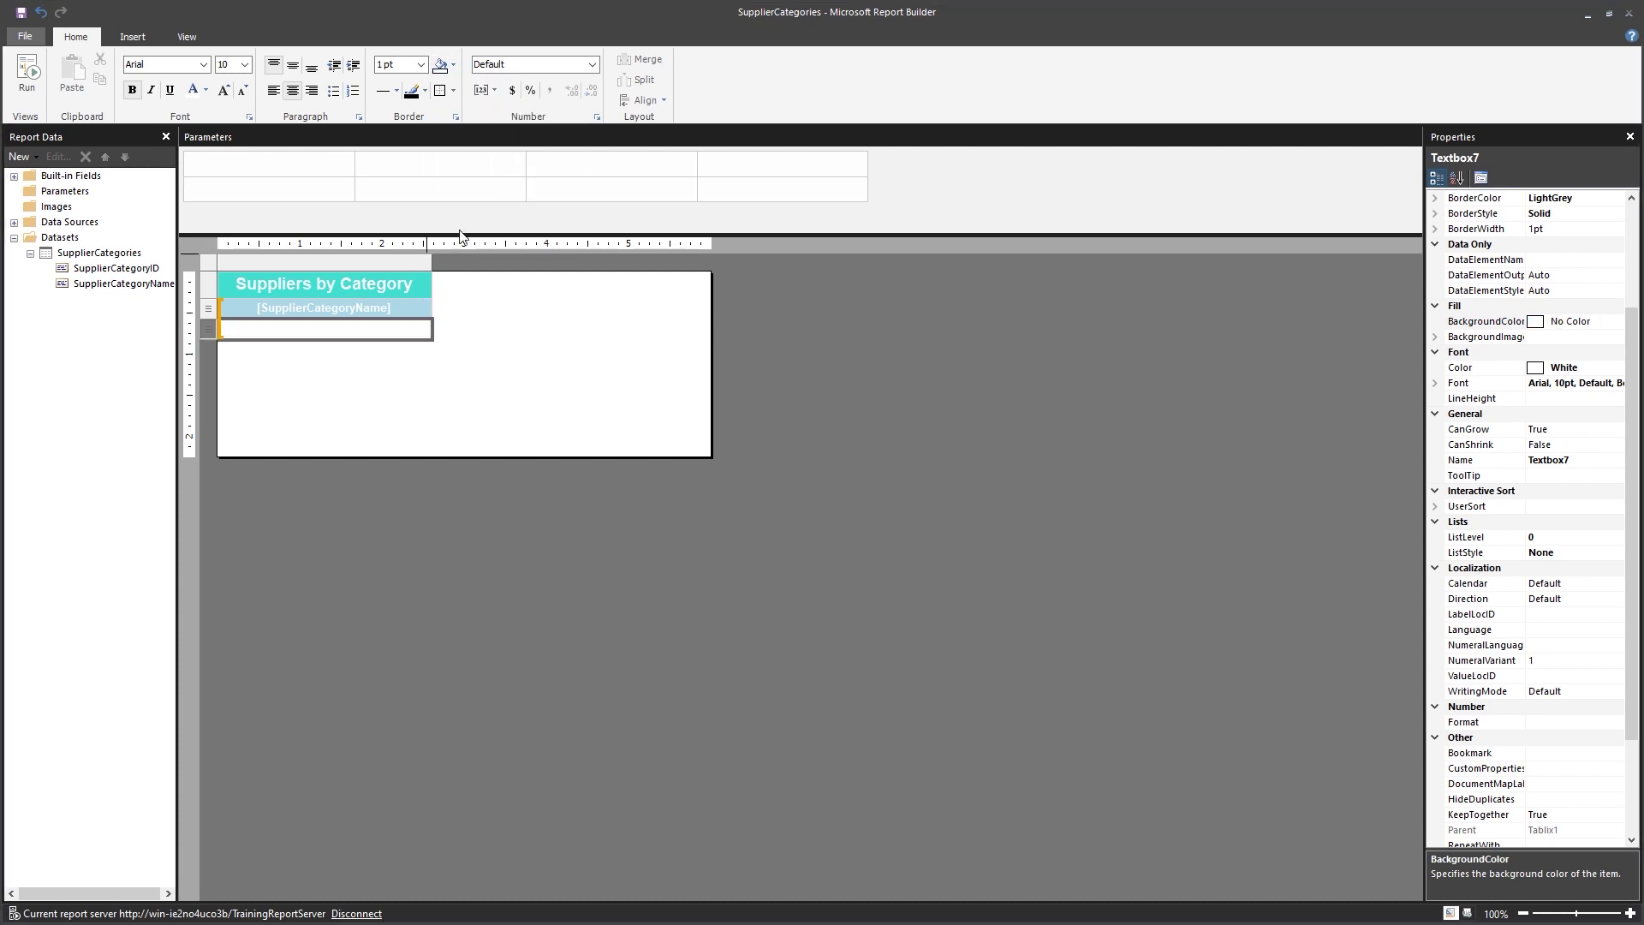
# Give the Suppliers by Category title cell a CornflowerBlue background.
pyautogui.click(209, 284)
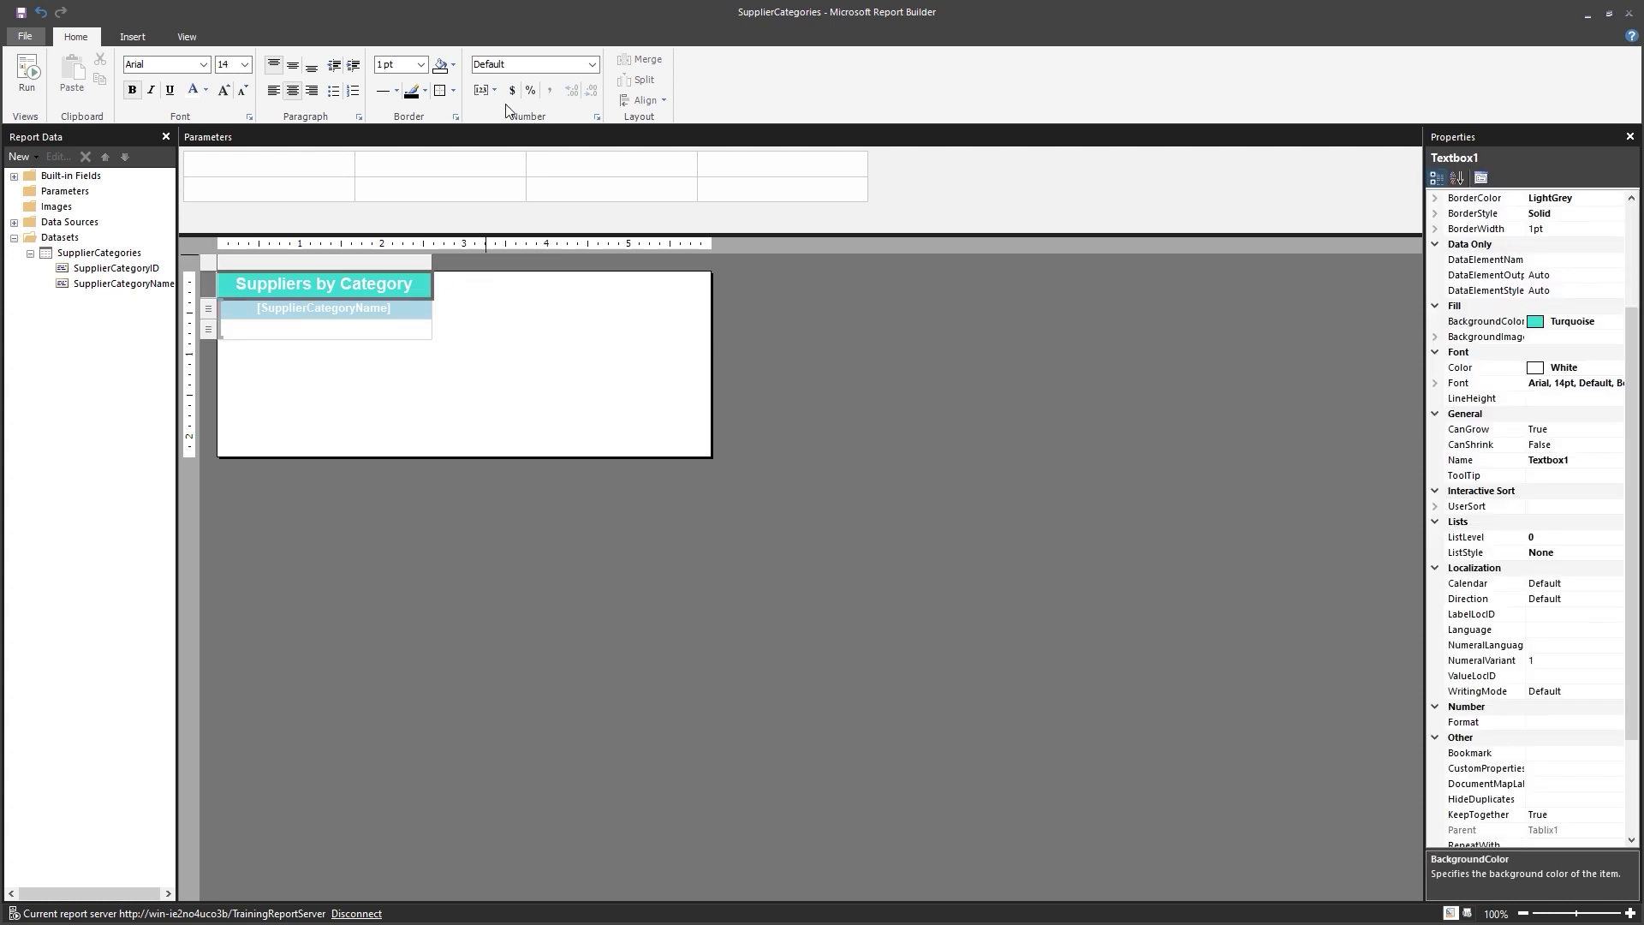
pyautogui.click(453, 66)
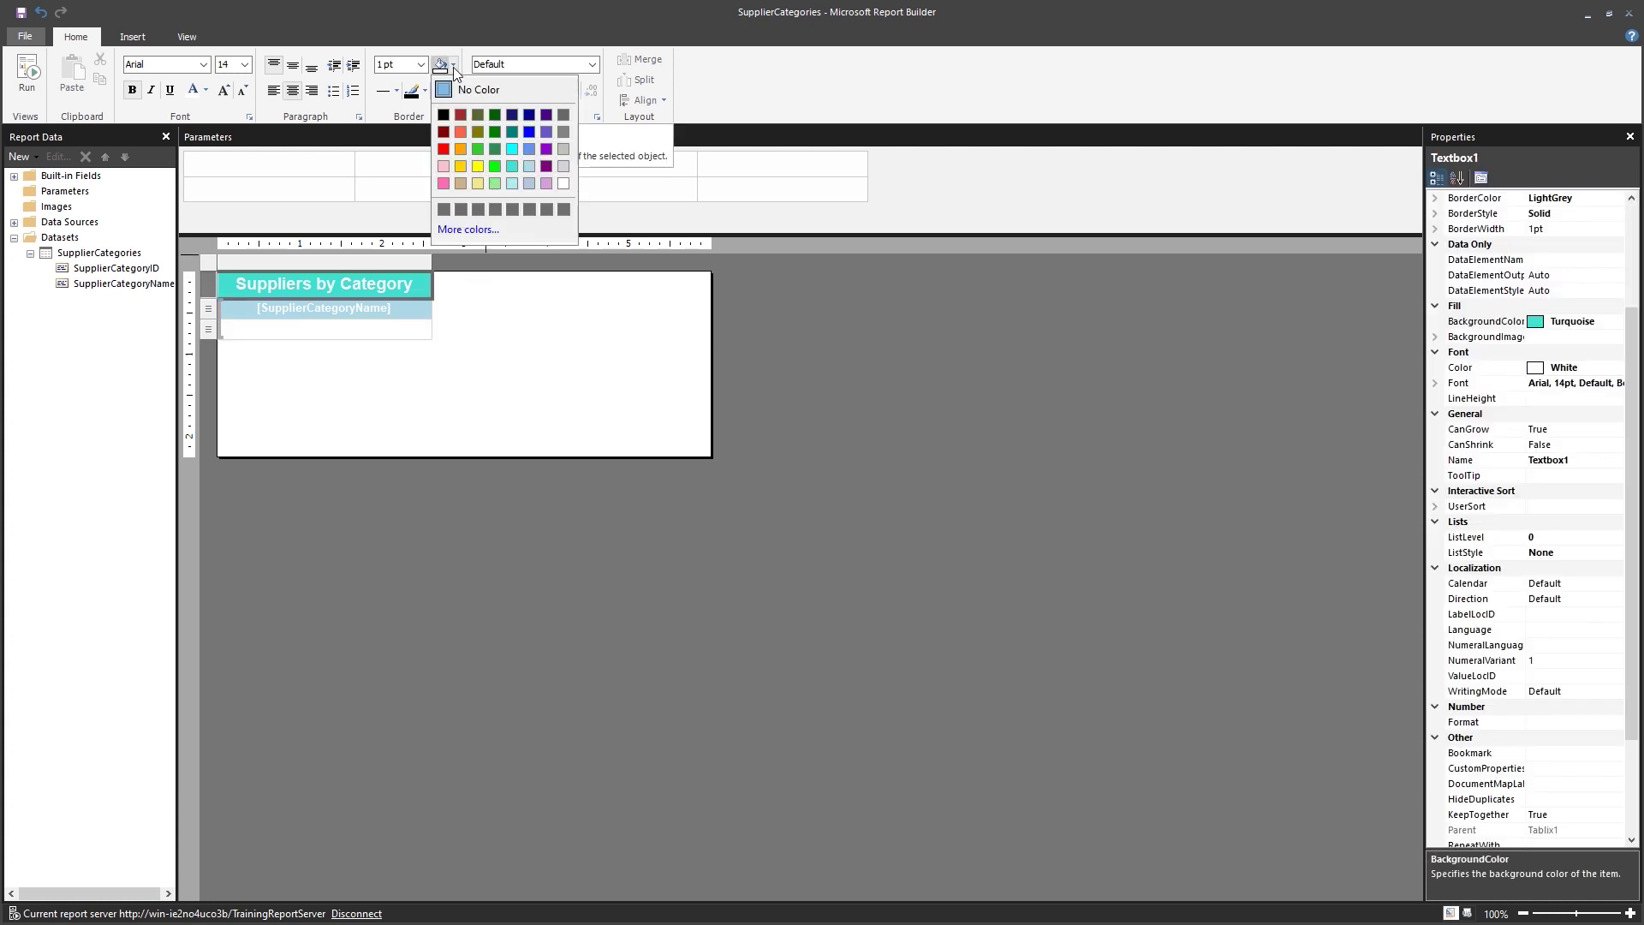
pyautogui.click(529, 150)
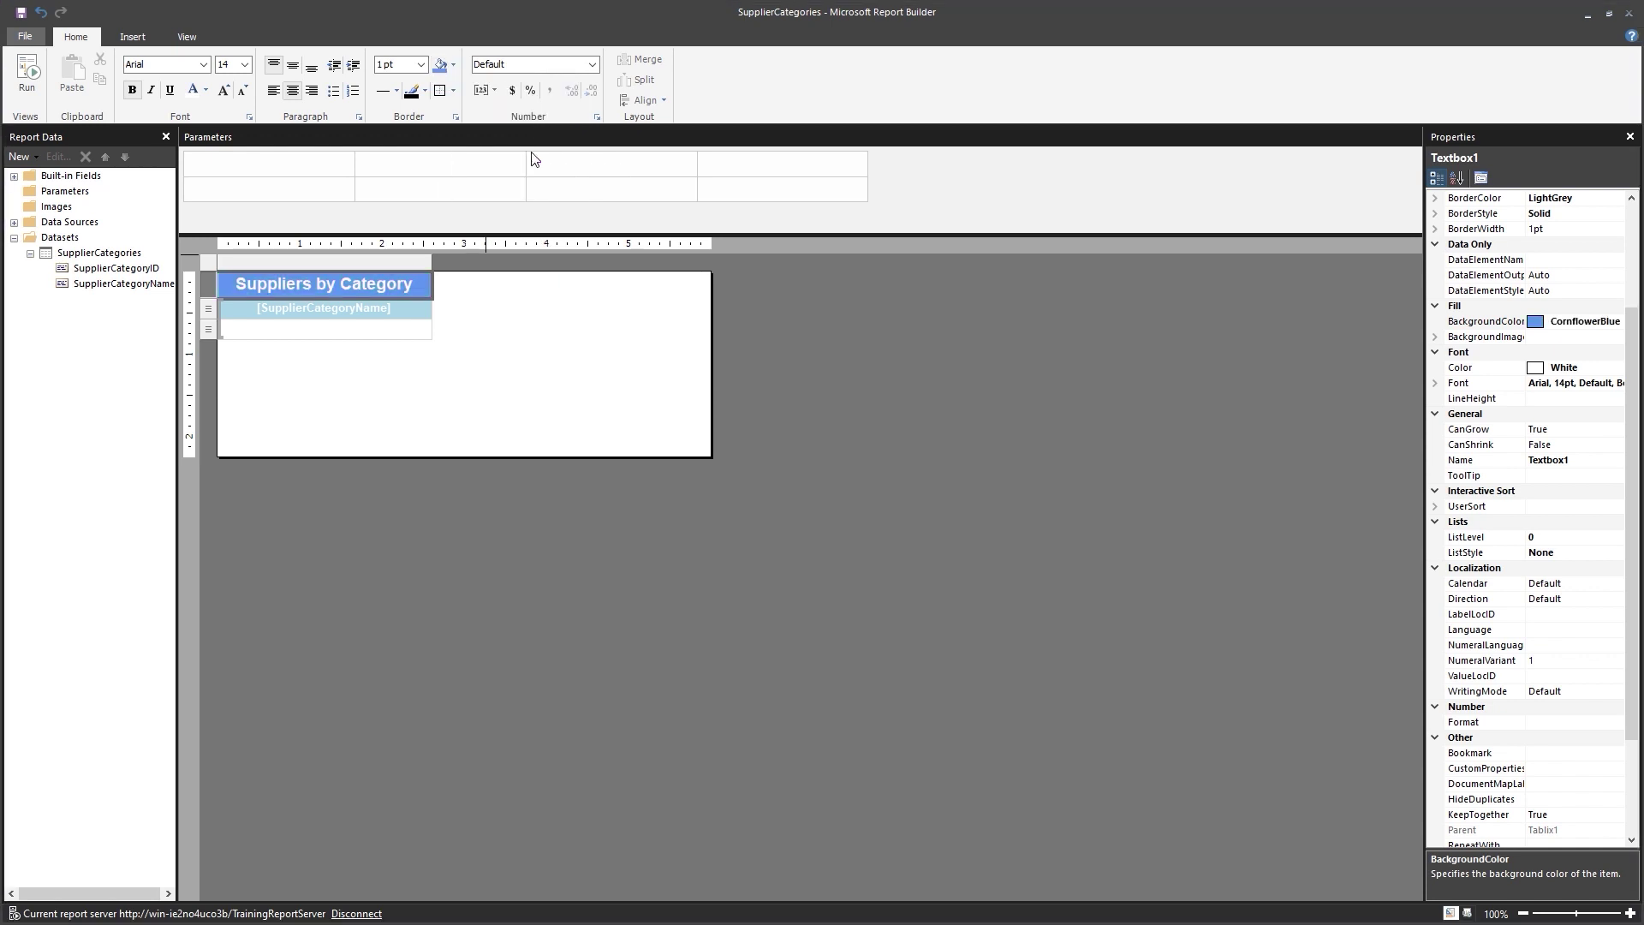
pyautogui.click(553, 359)
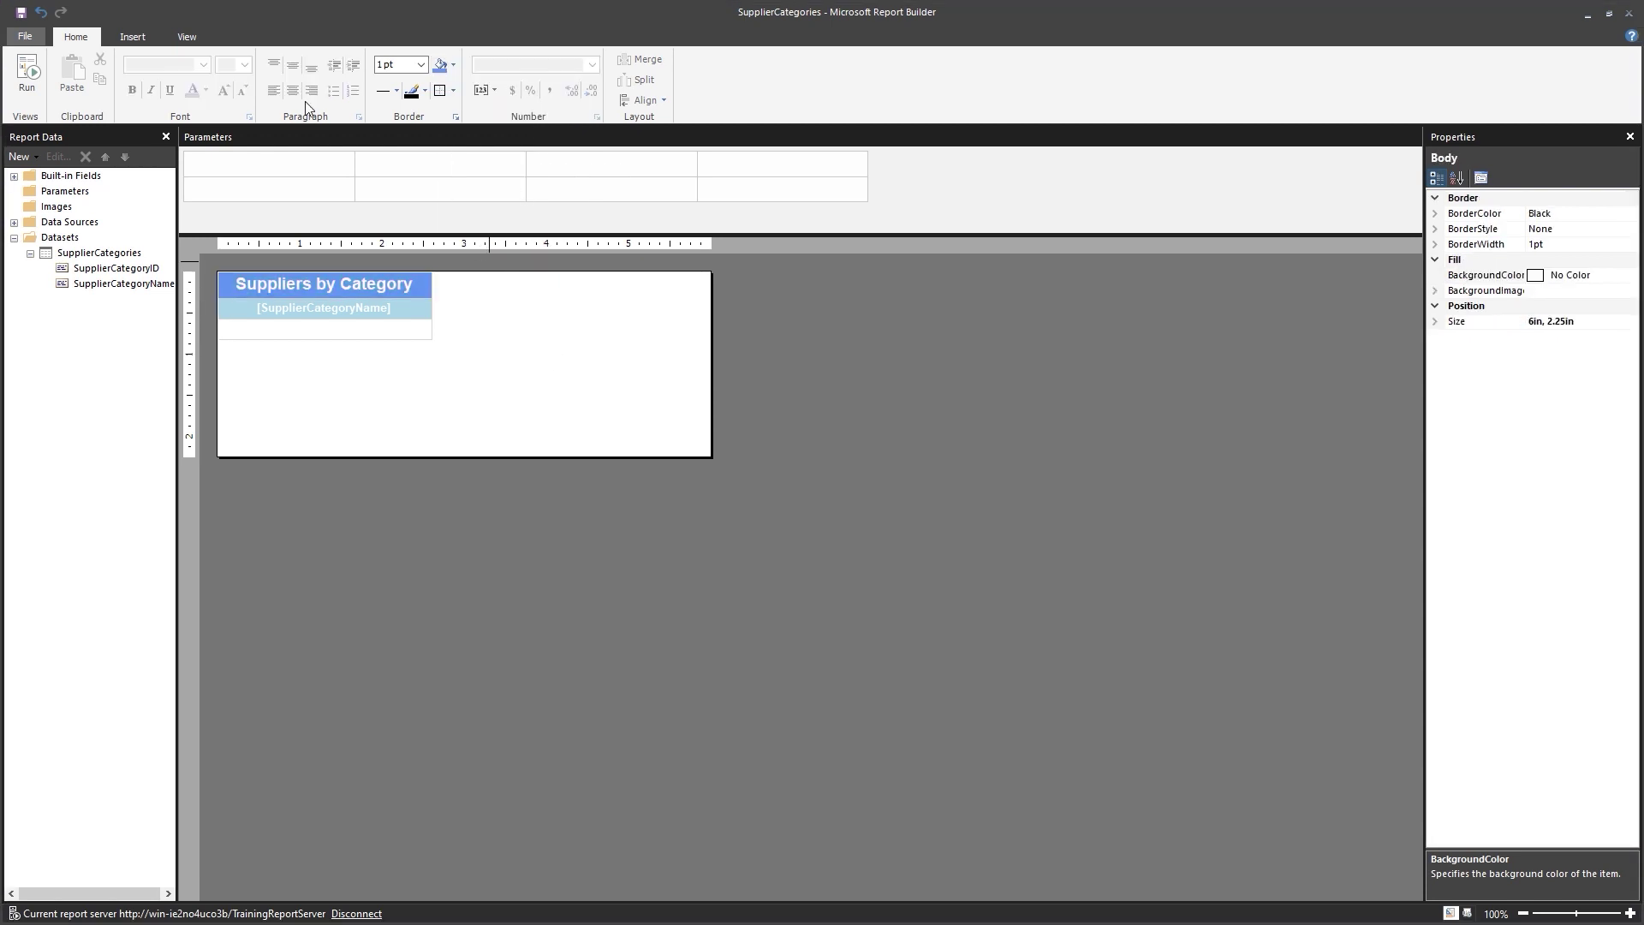
# Save SupplierCategories, then create a new Blank Report from File > New.
pyautogui.click(22, 12)
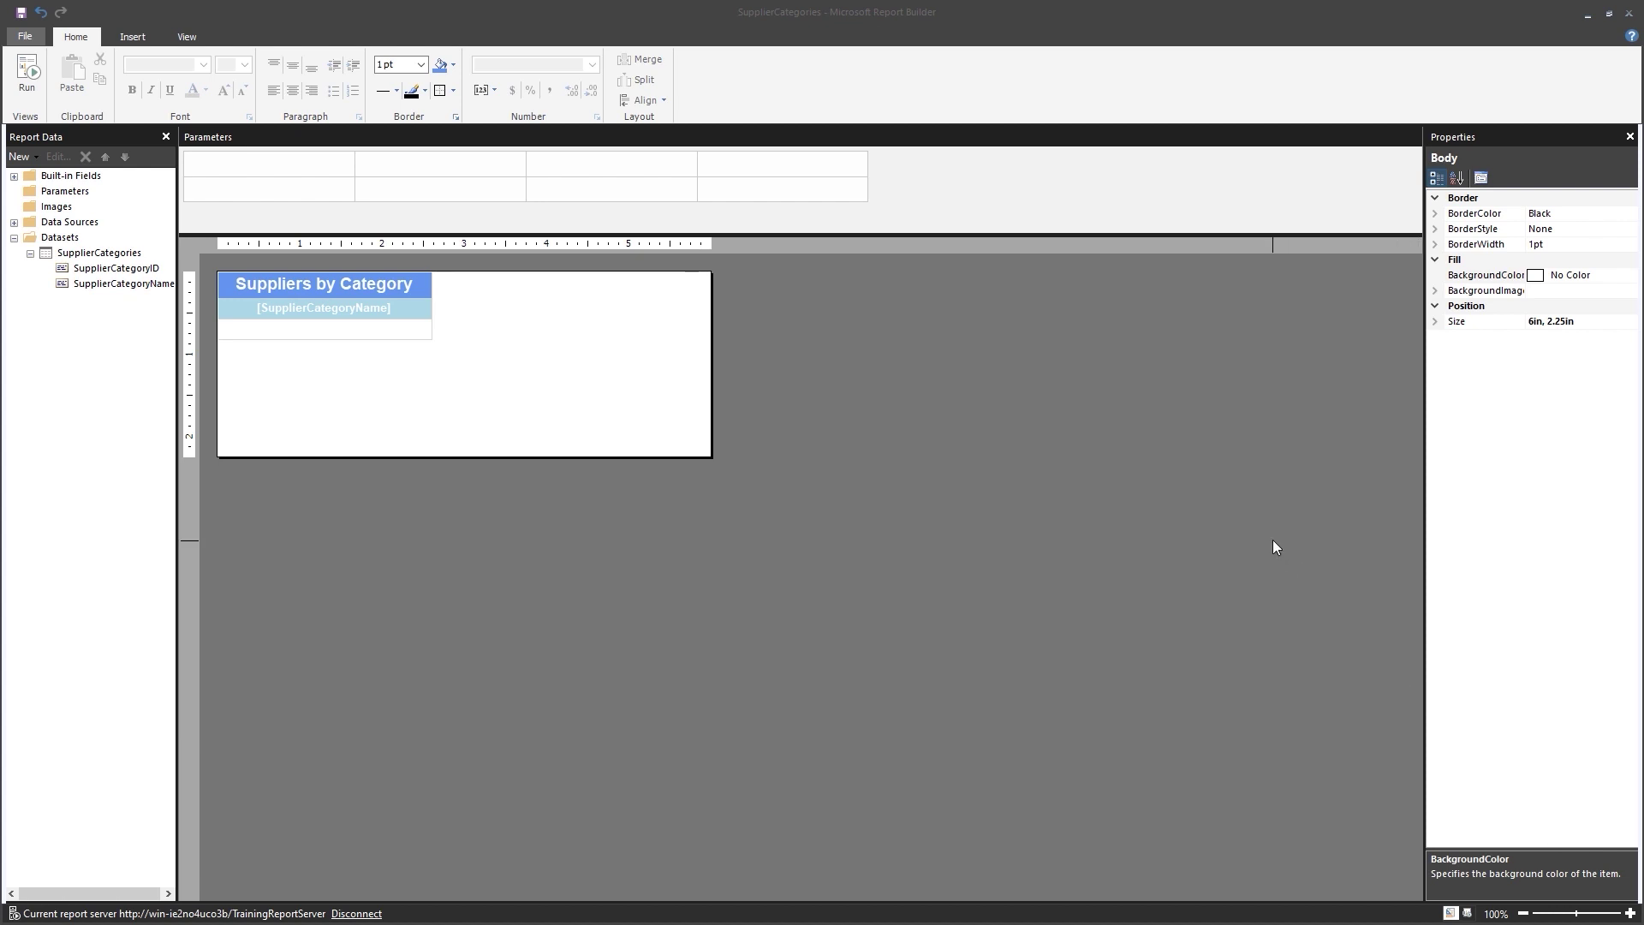
pyautogui.click(24, 38)
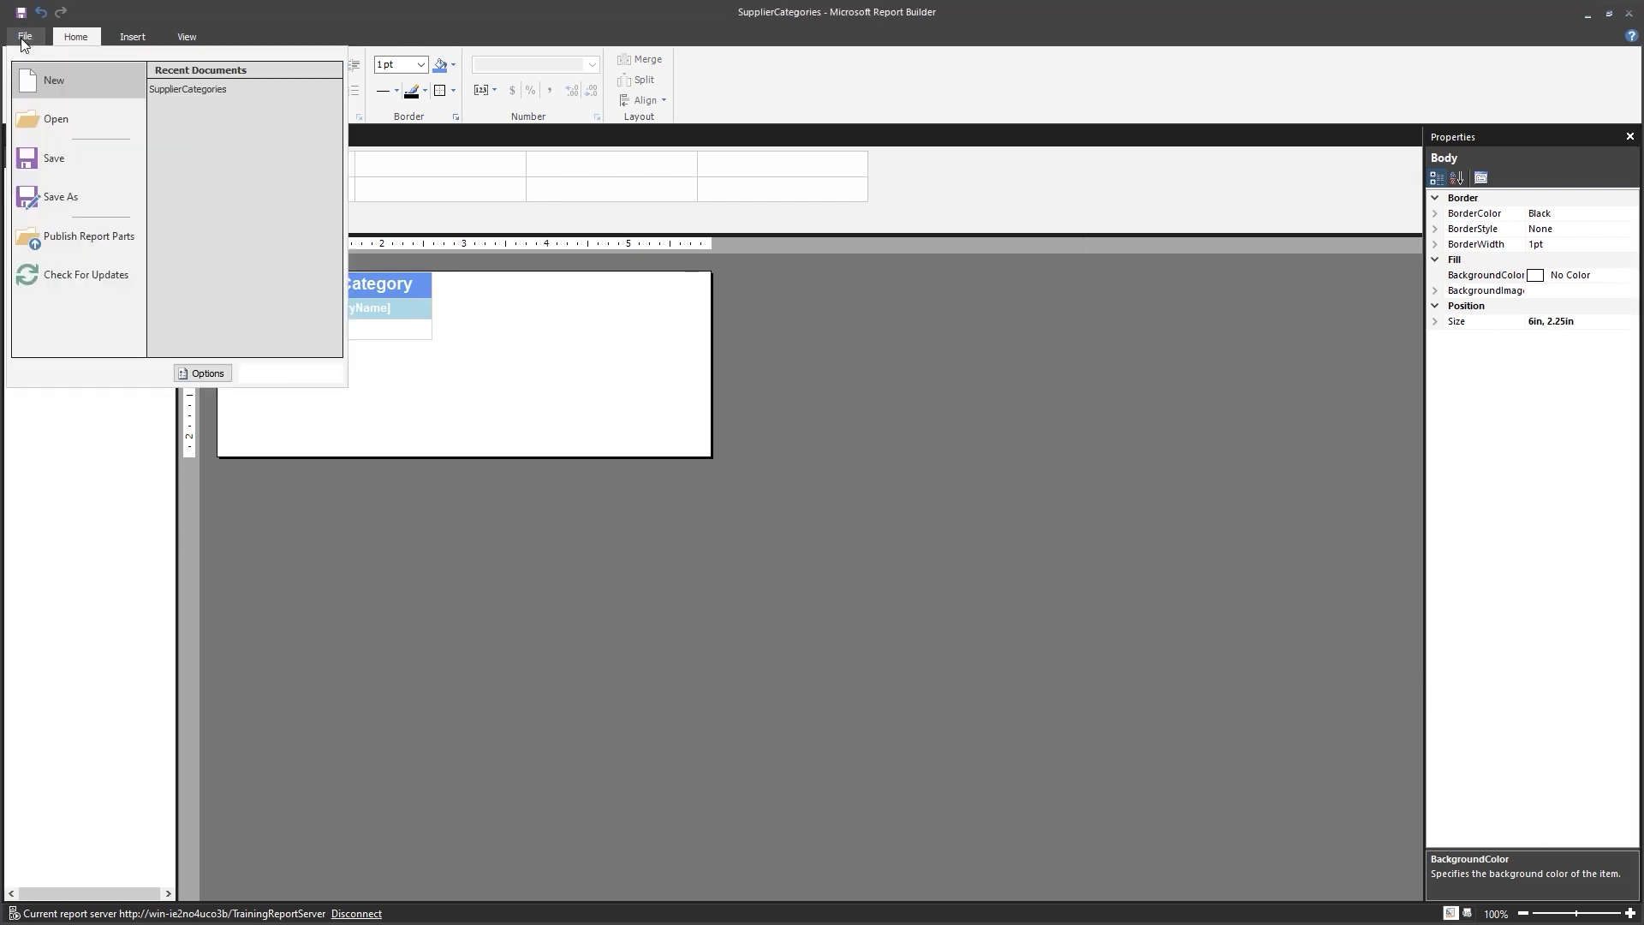
pyautogui.click(88, 79)
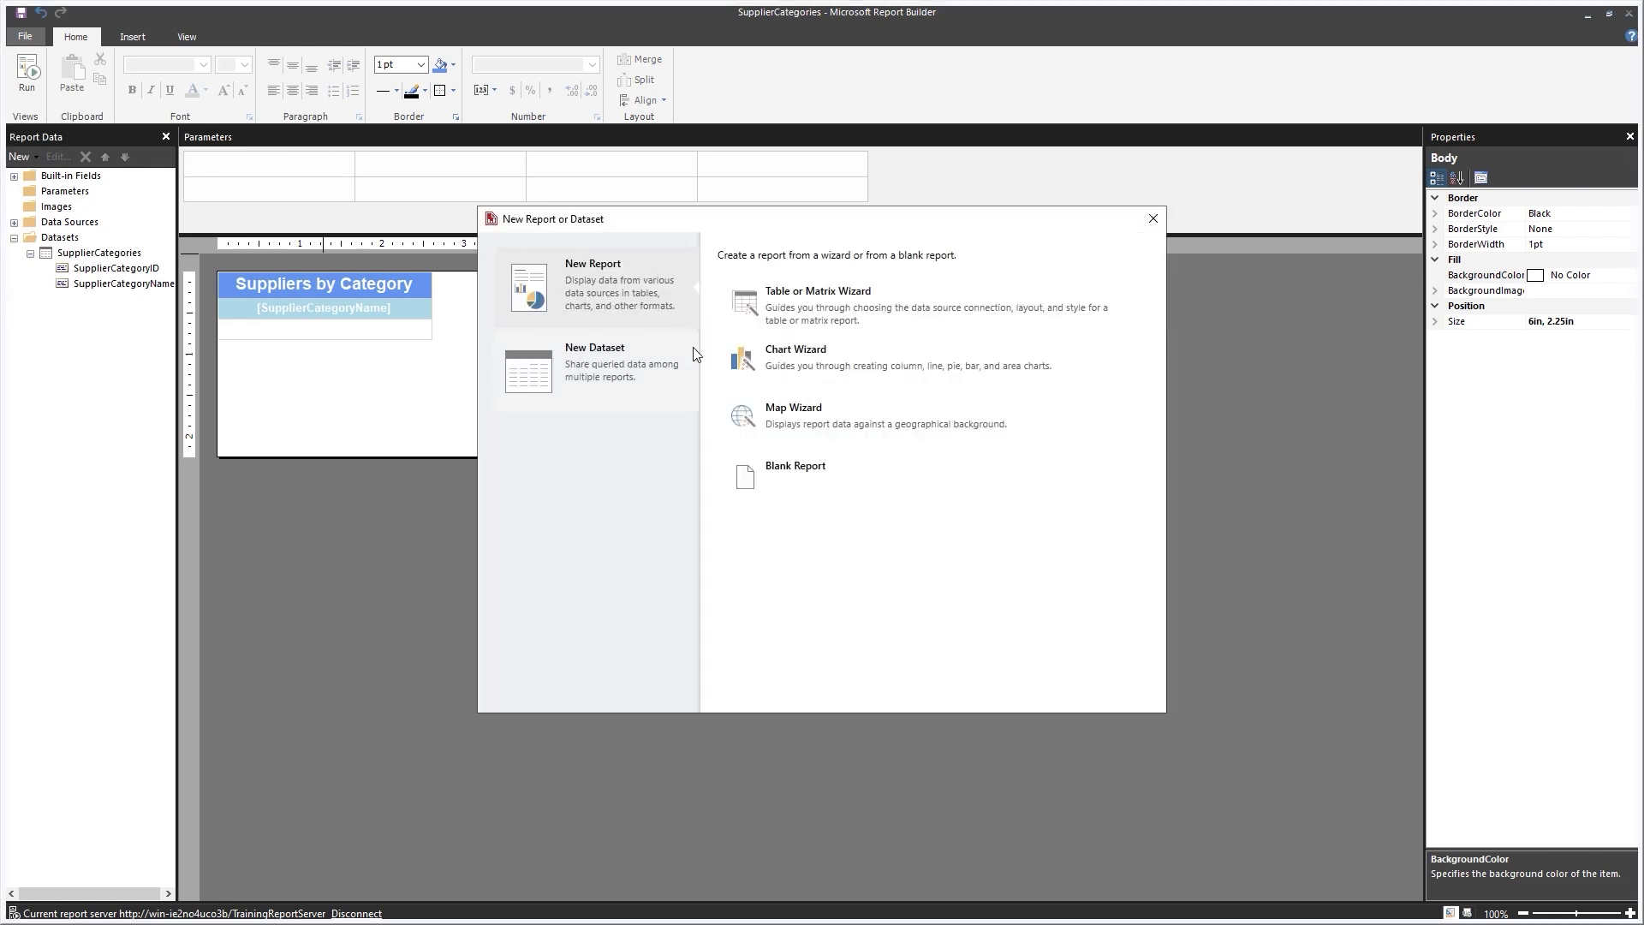
pyautogui.click(804, 477)
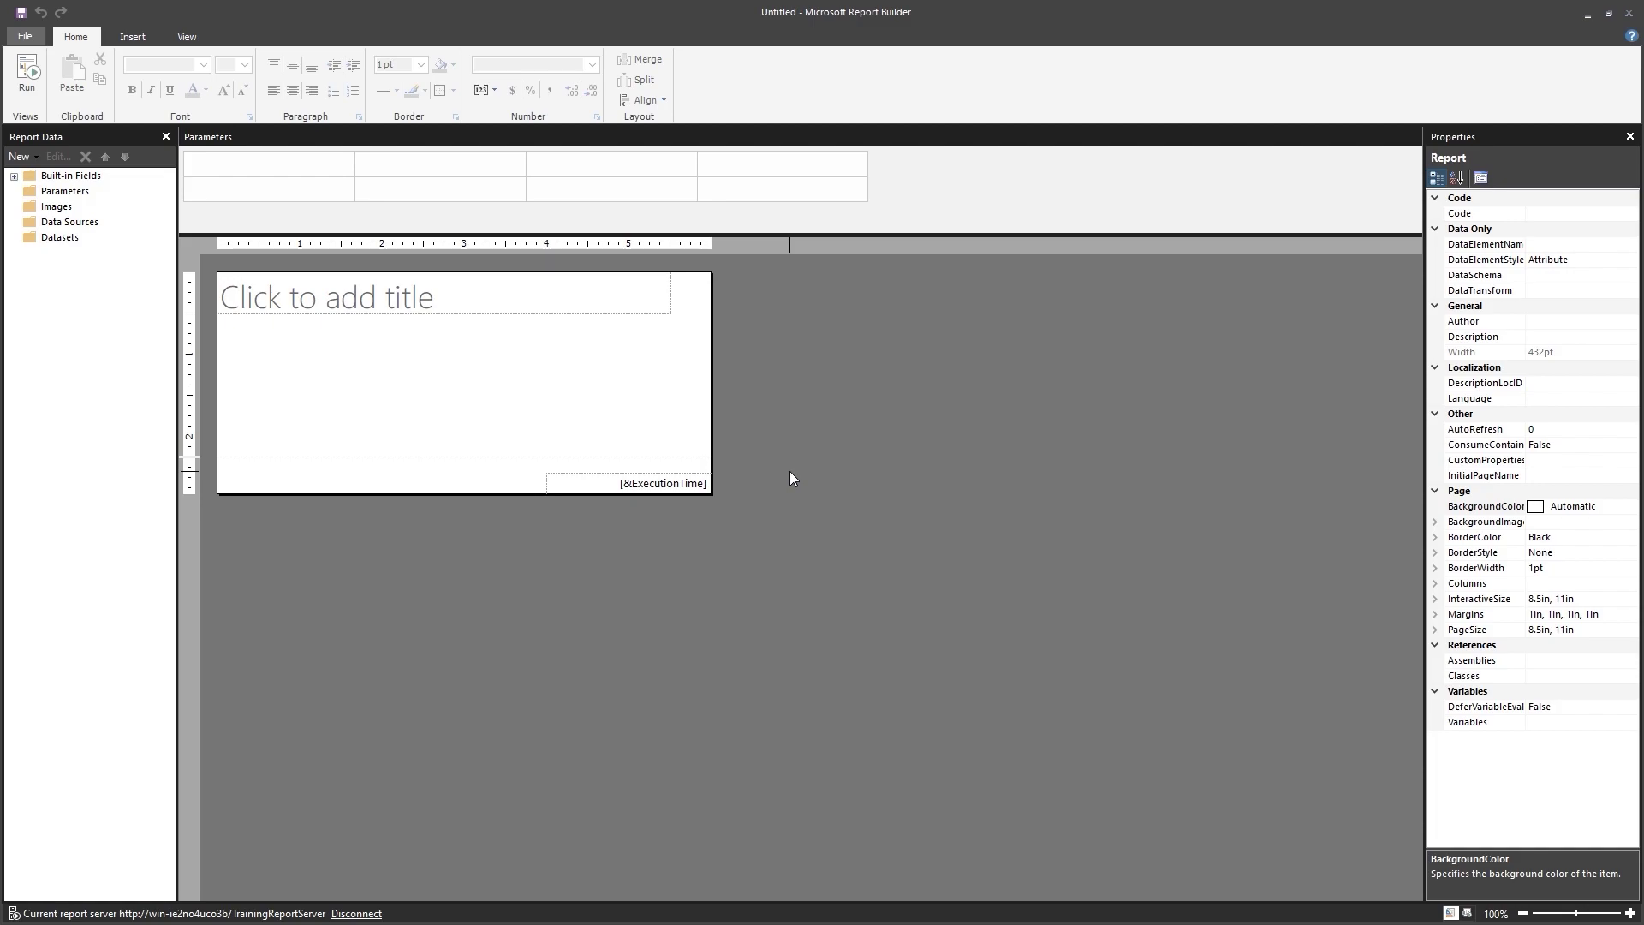
# In SSMS, save the Supplier Categories query file and switch to the Supplier Contact Information query.
pyautogui.hotkey('alt', 'Tab')
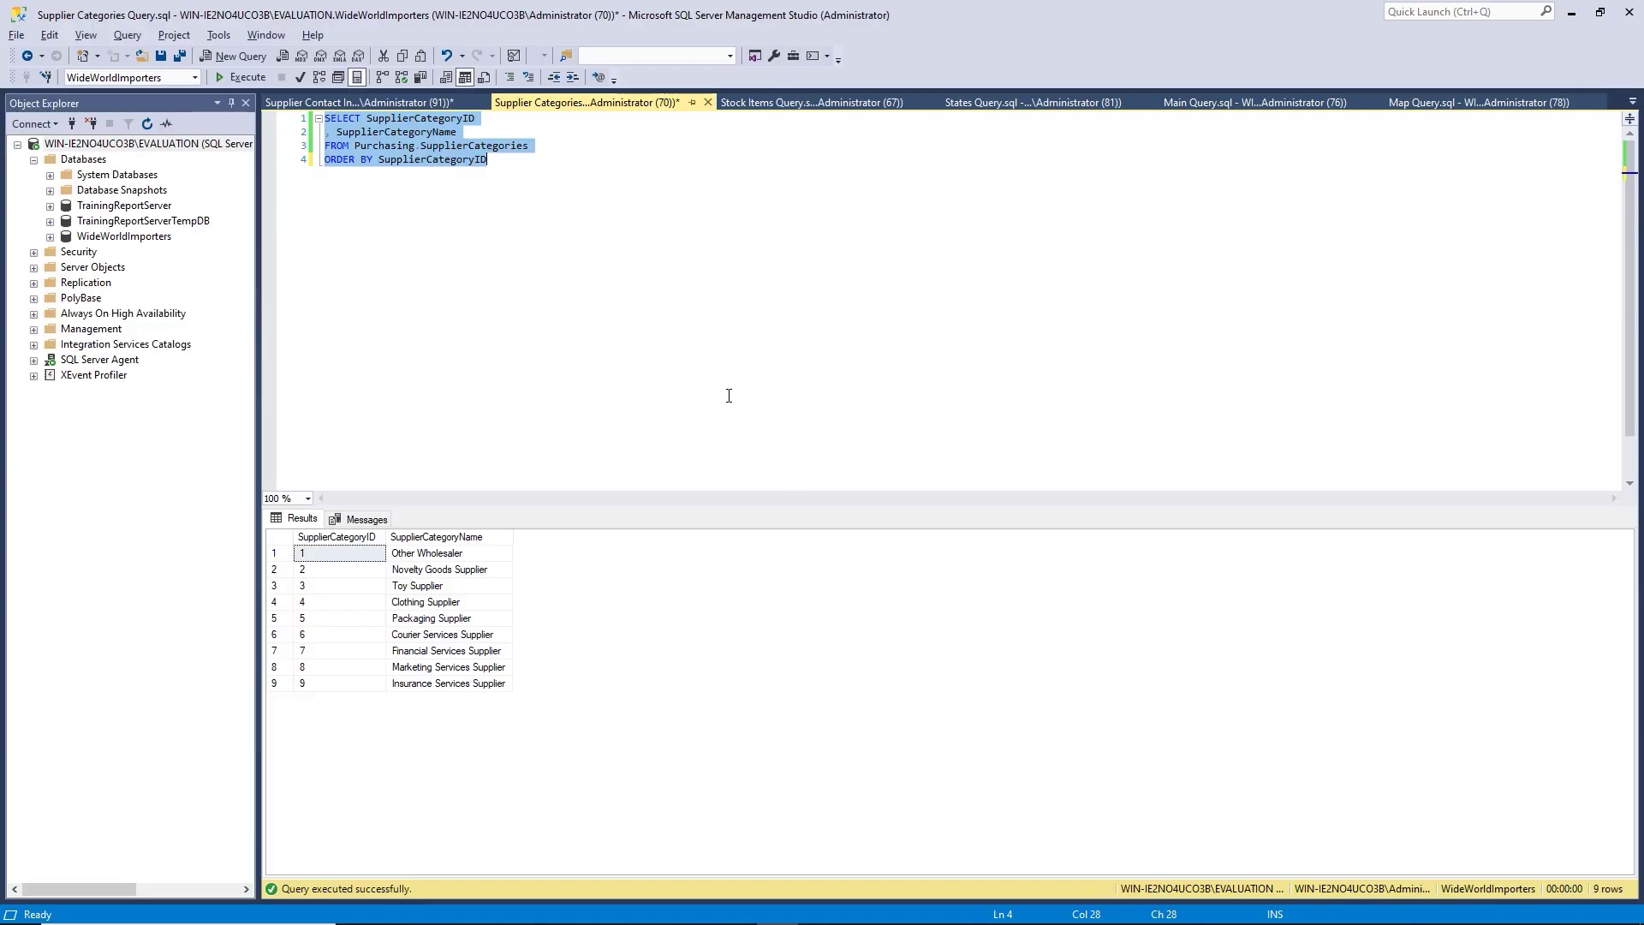
pyautogui.click(384, 189)
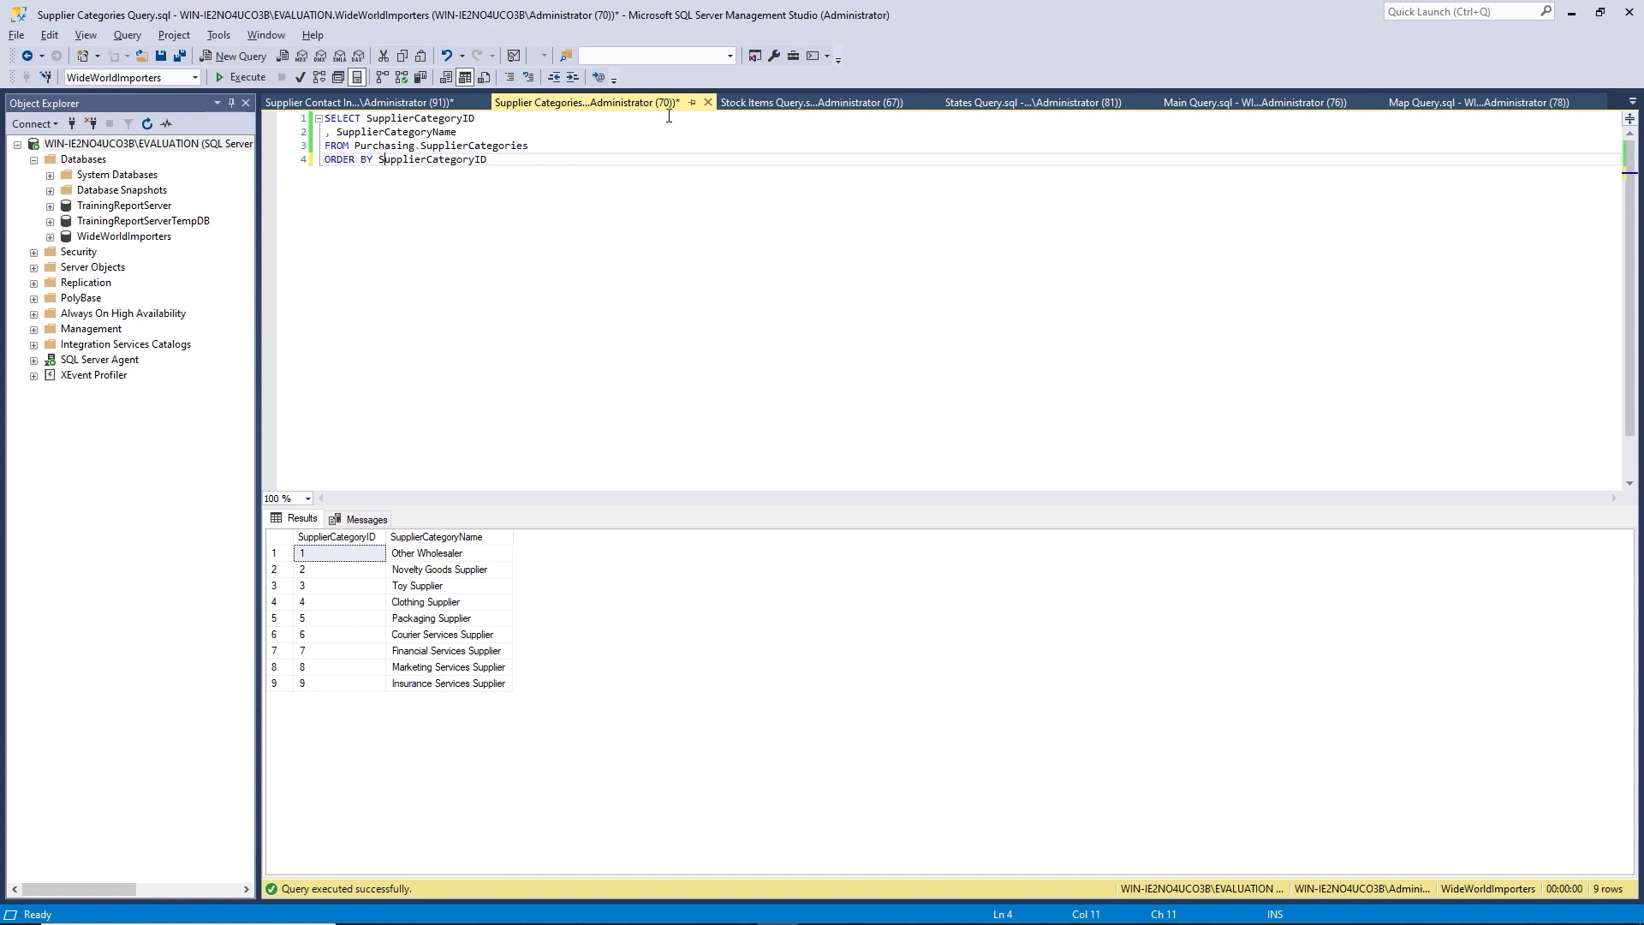
pyautogui.rightClick(611, 103)
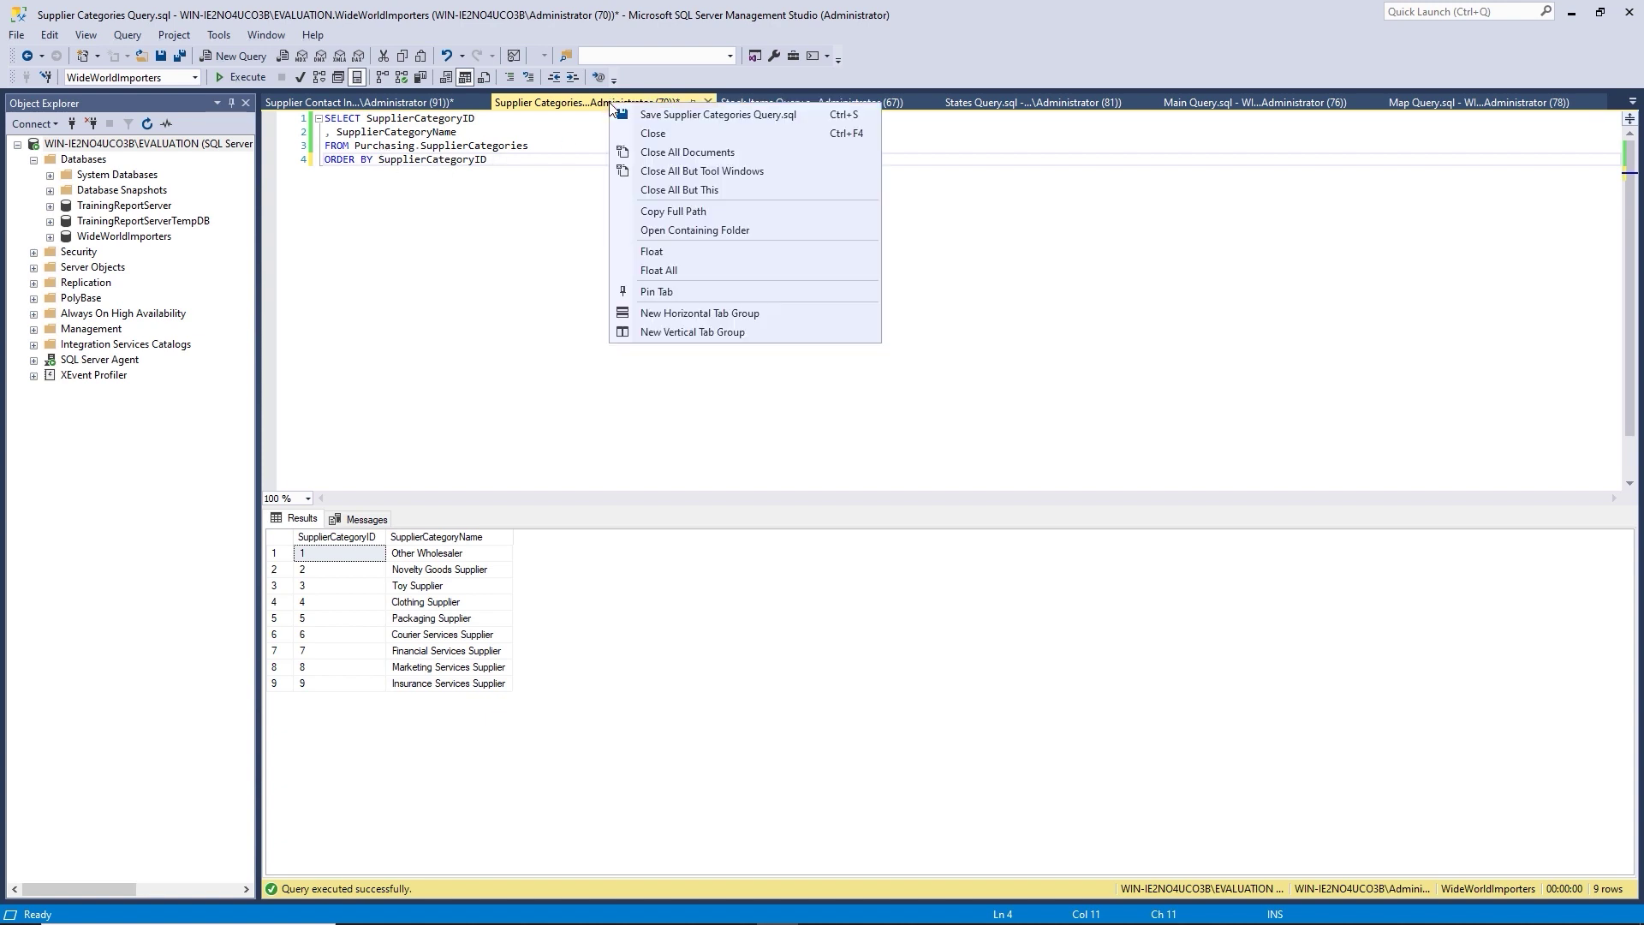
pyautogui.click(678, 116)
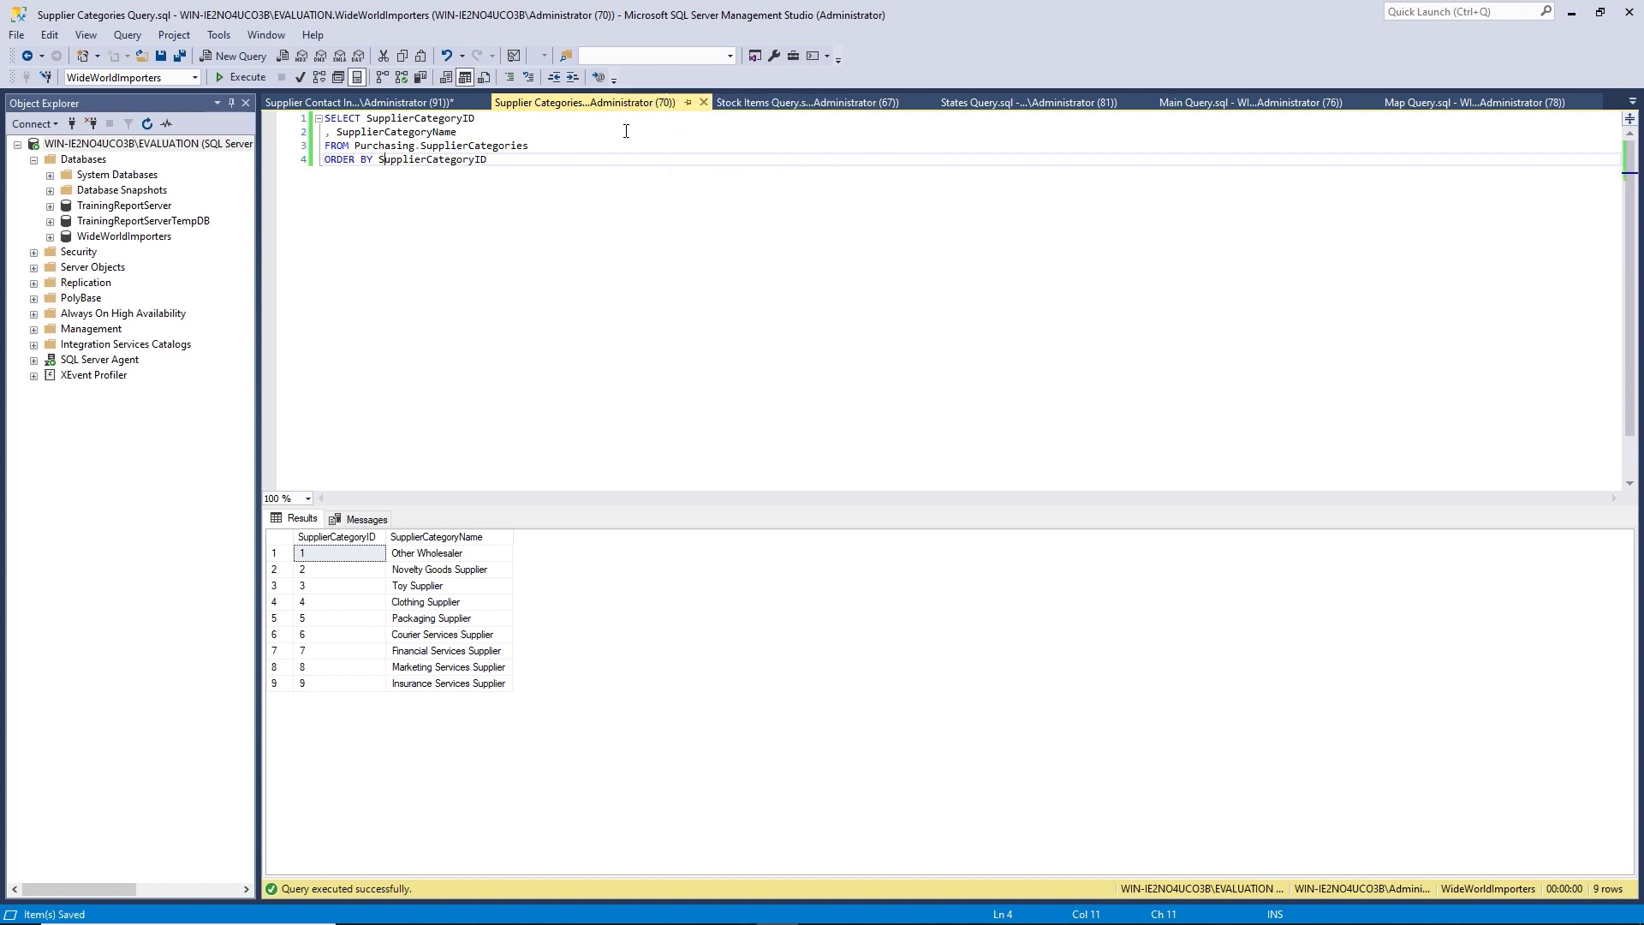
pyautogui.click(406, 103)
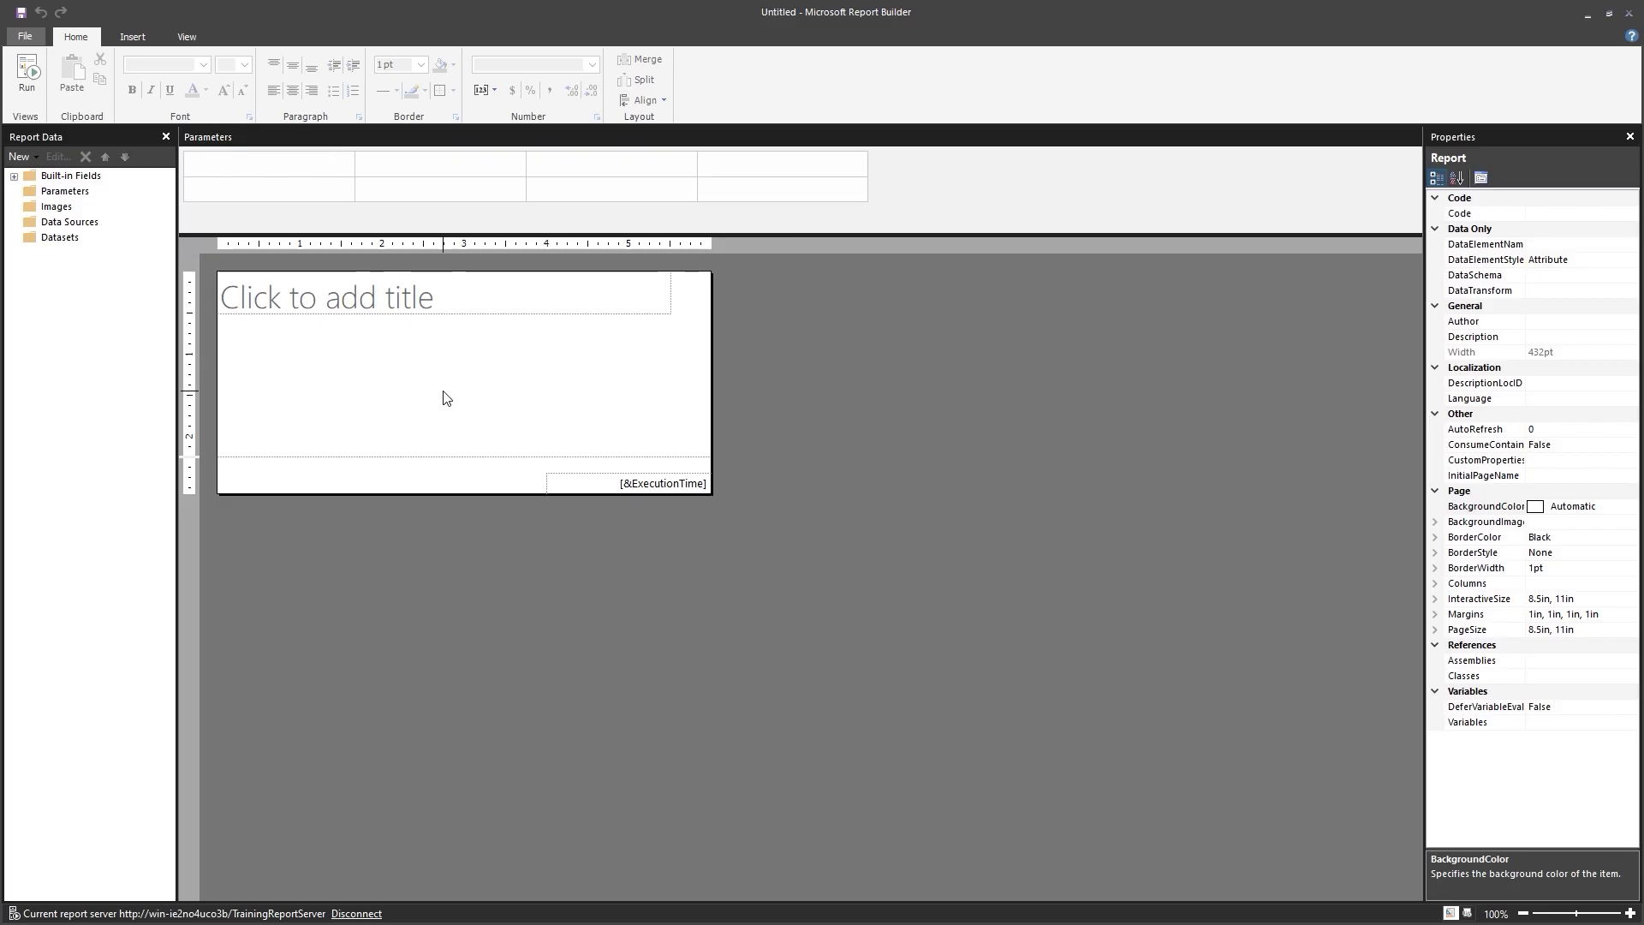
# Insert a table into the empty report body, bringing up Dataset Properties.
pyautogui.rightClick(401, 370)
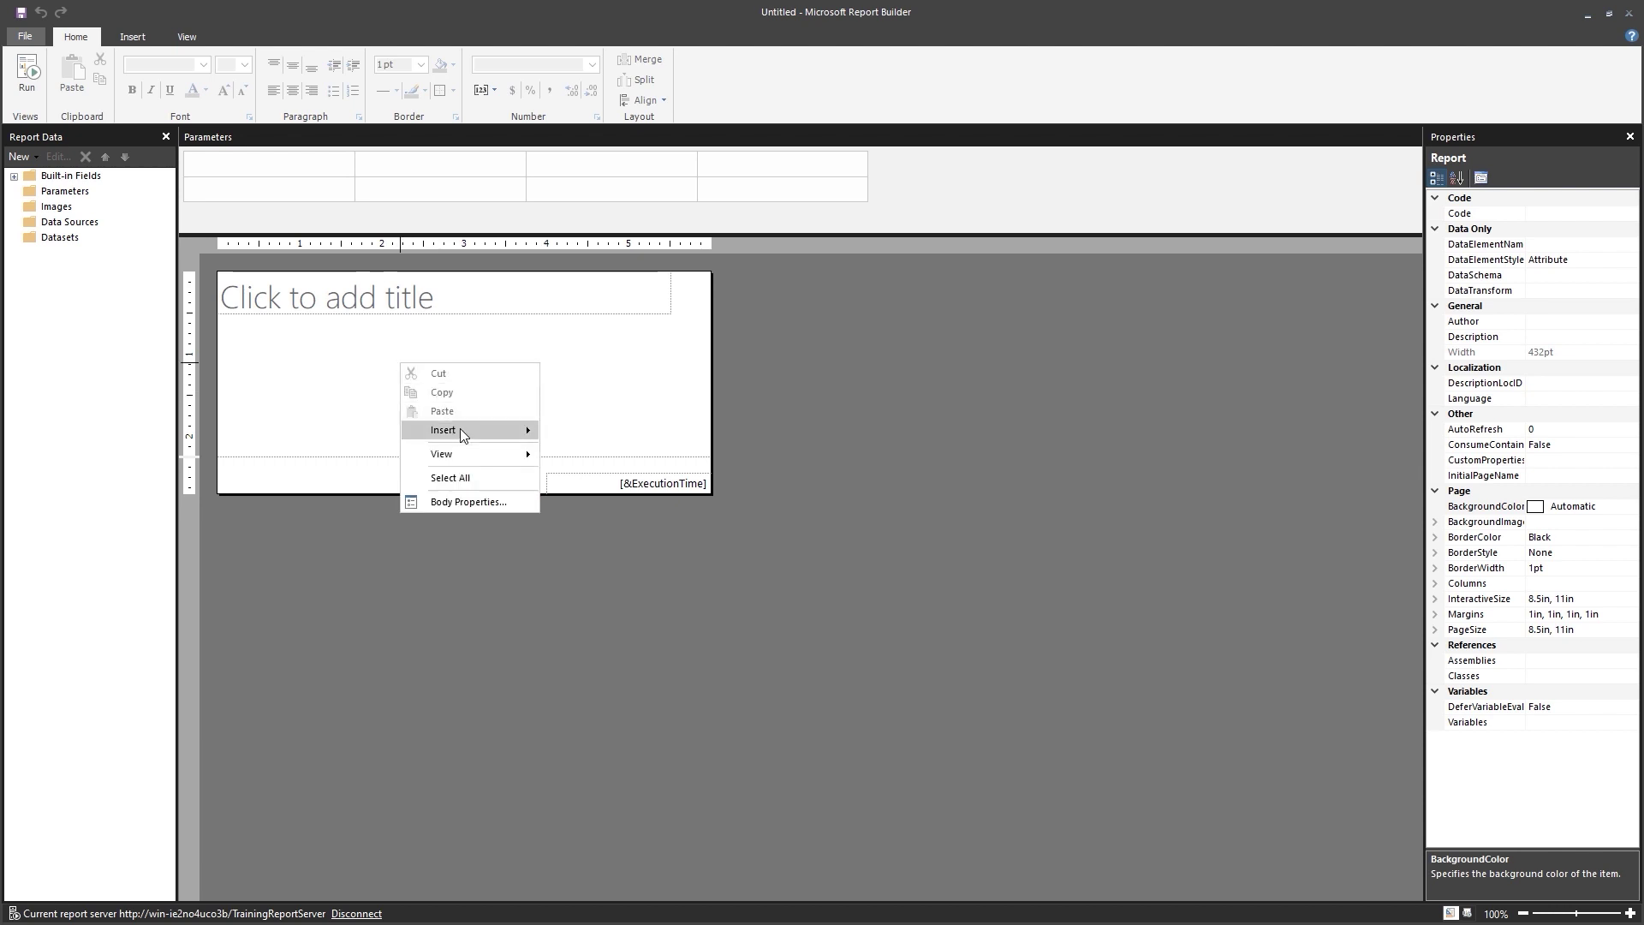
pyautogui.moveTo(460, 429)
pyautogui.click(587, 476)
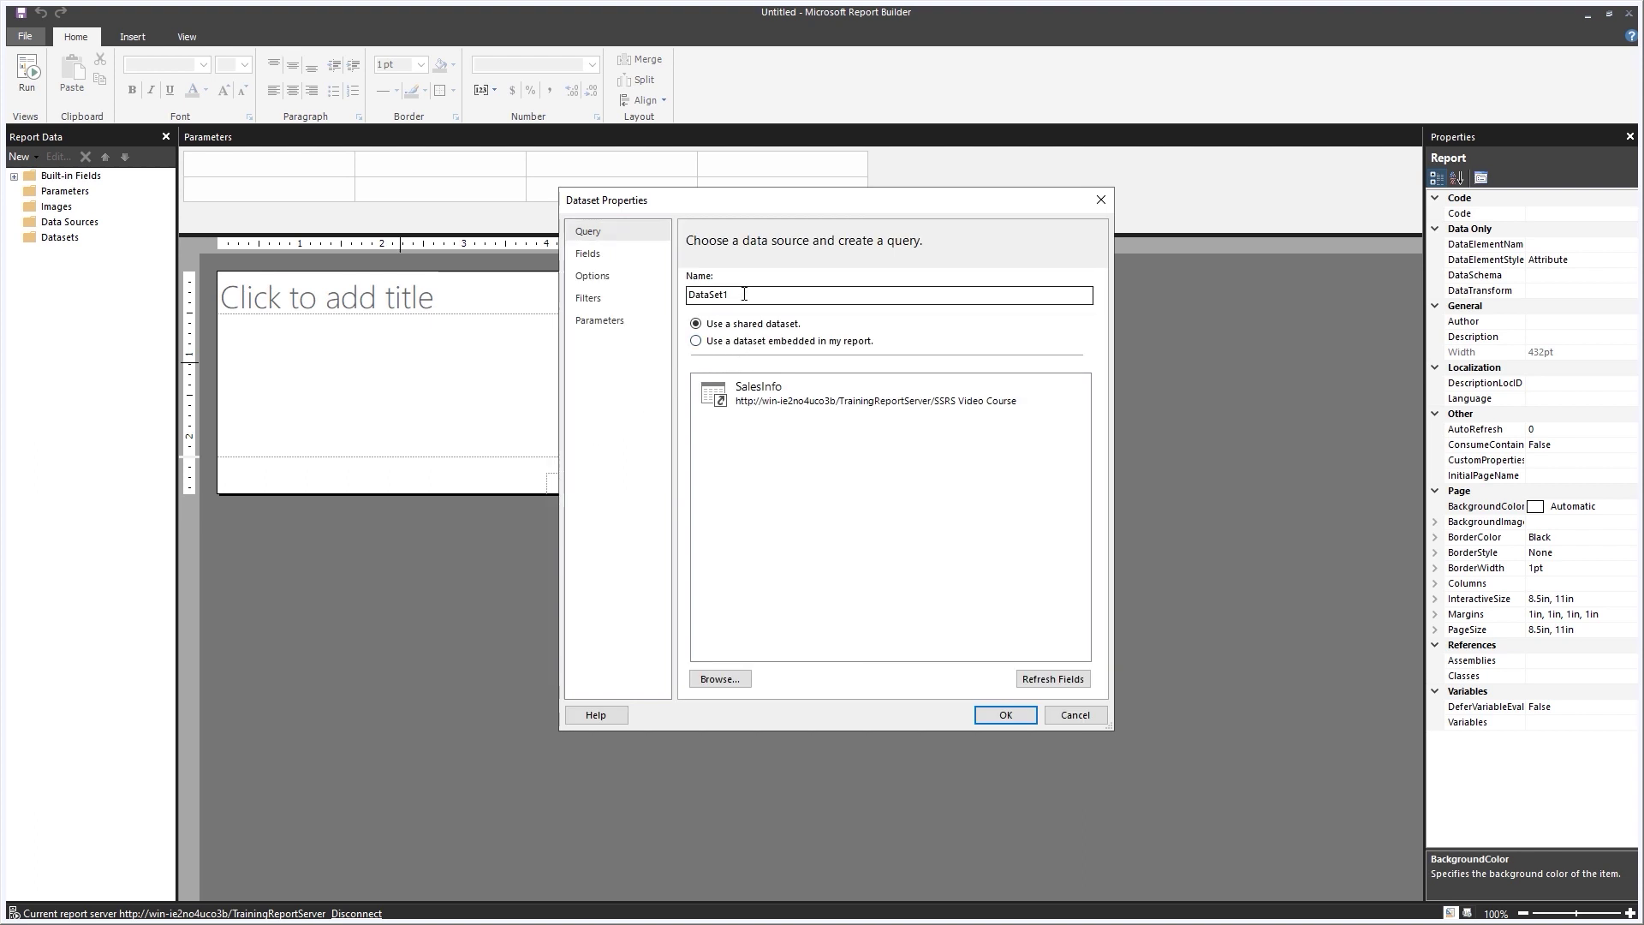
# Name the dataset SupplierContactInfo and keep it embedded in the report.
pyautogui.press('Tab')
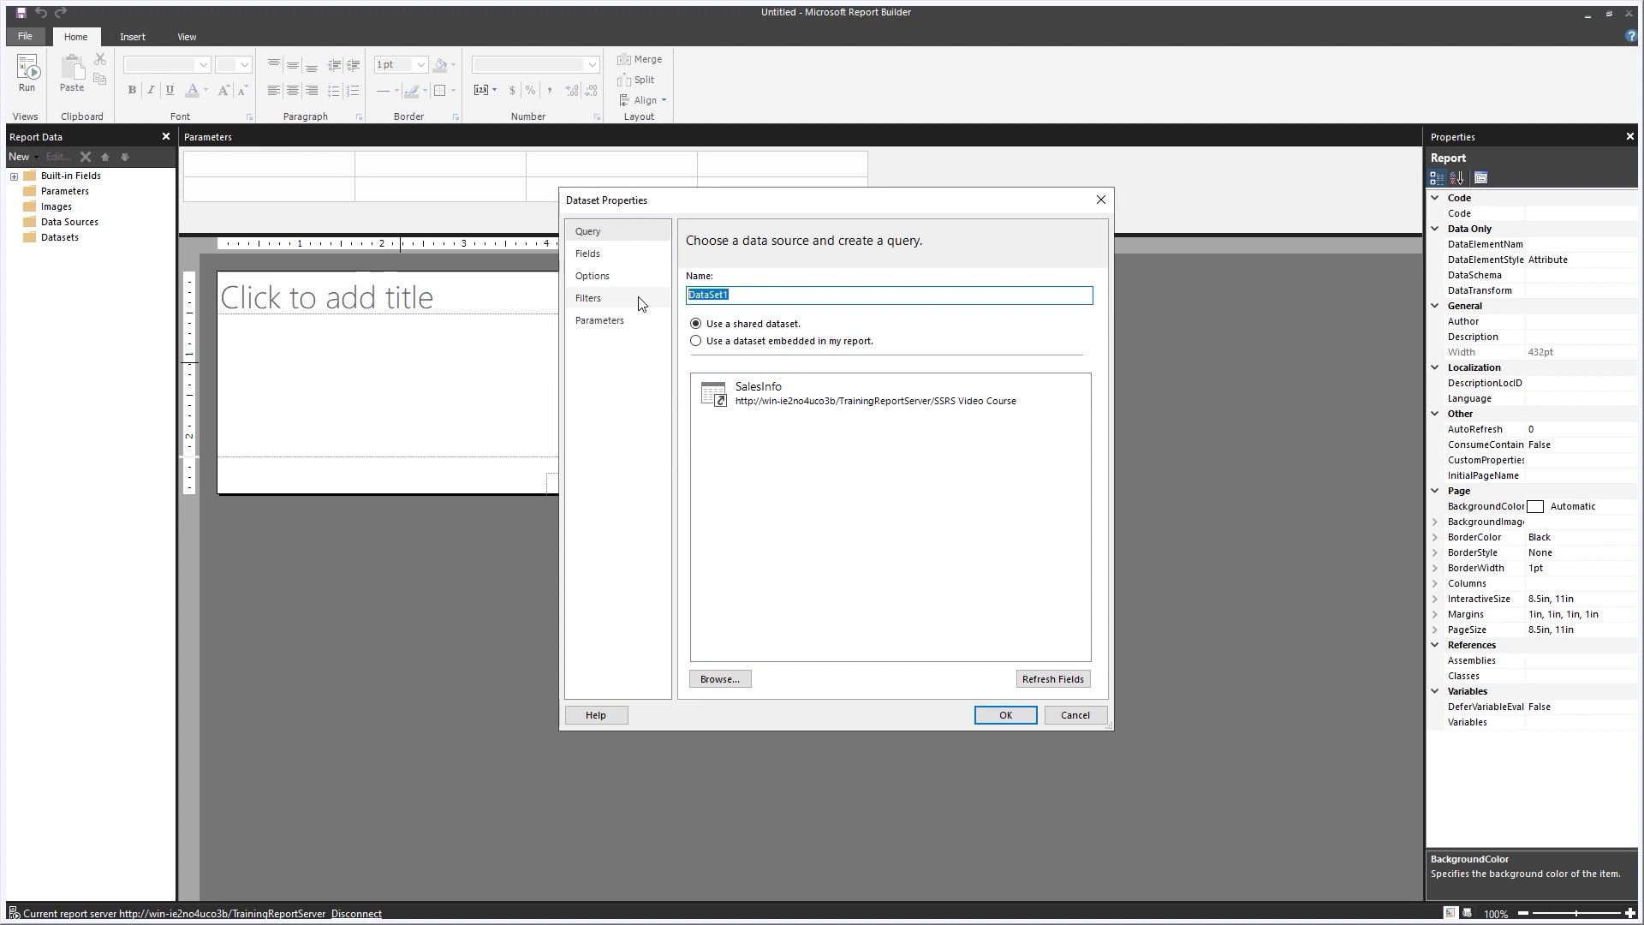
pyautogui.write('SupplierContactInfo')
pyautogui.click(696, 341)
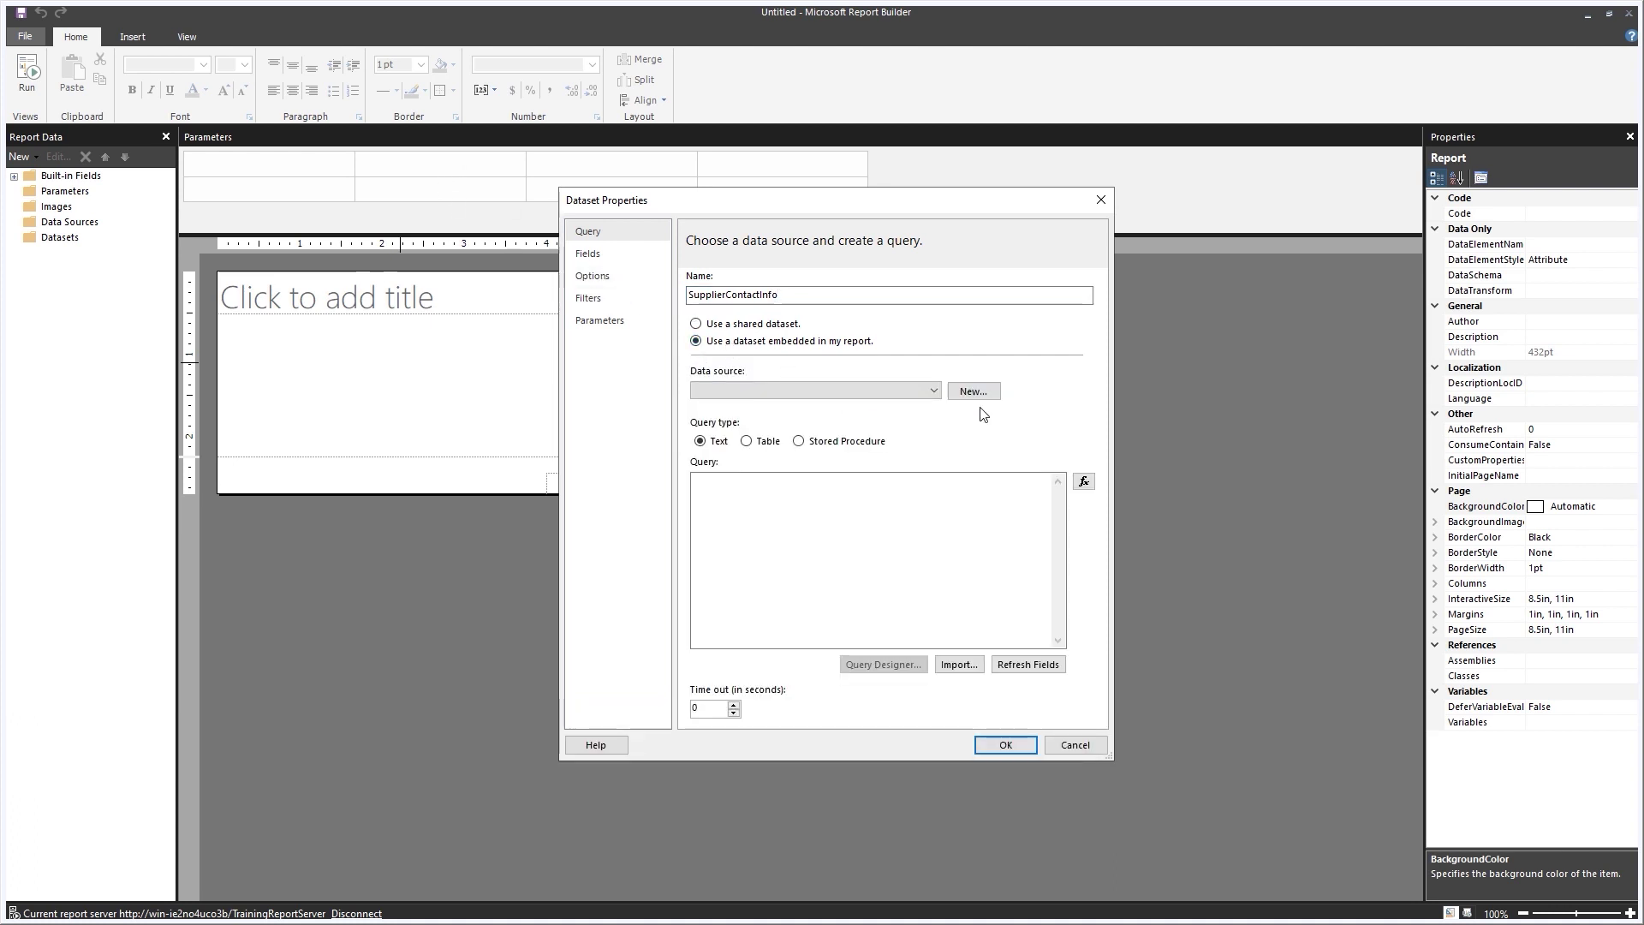
# Add a tested Shared1 data source on SharedSalesInformation, paste the supplier query, and confirm.
pyautogui.click(974, 393)
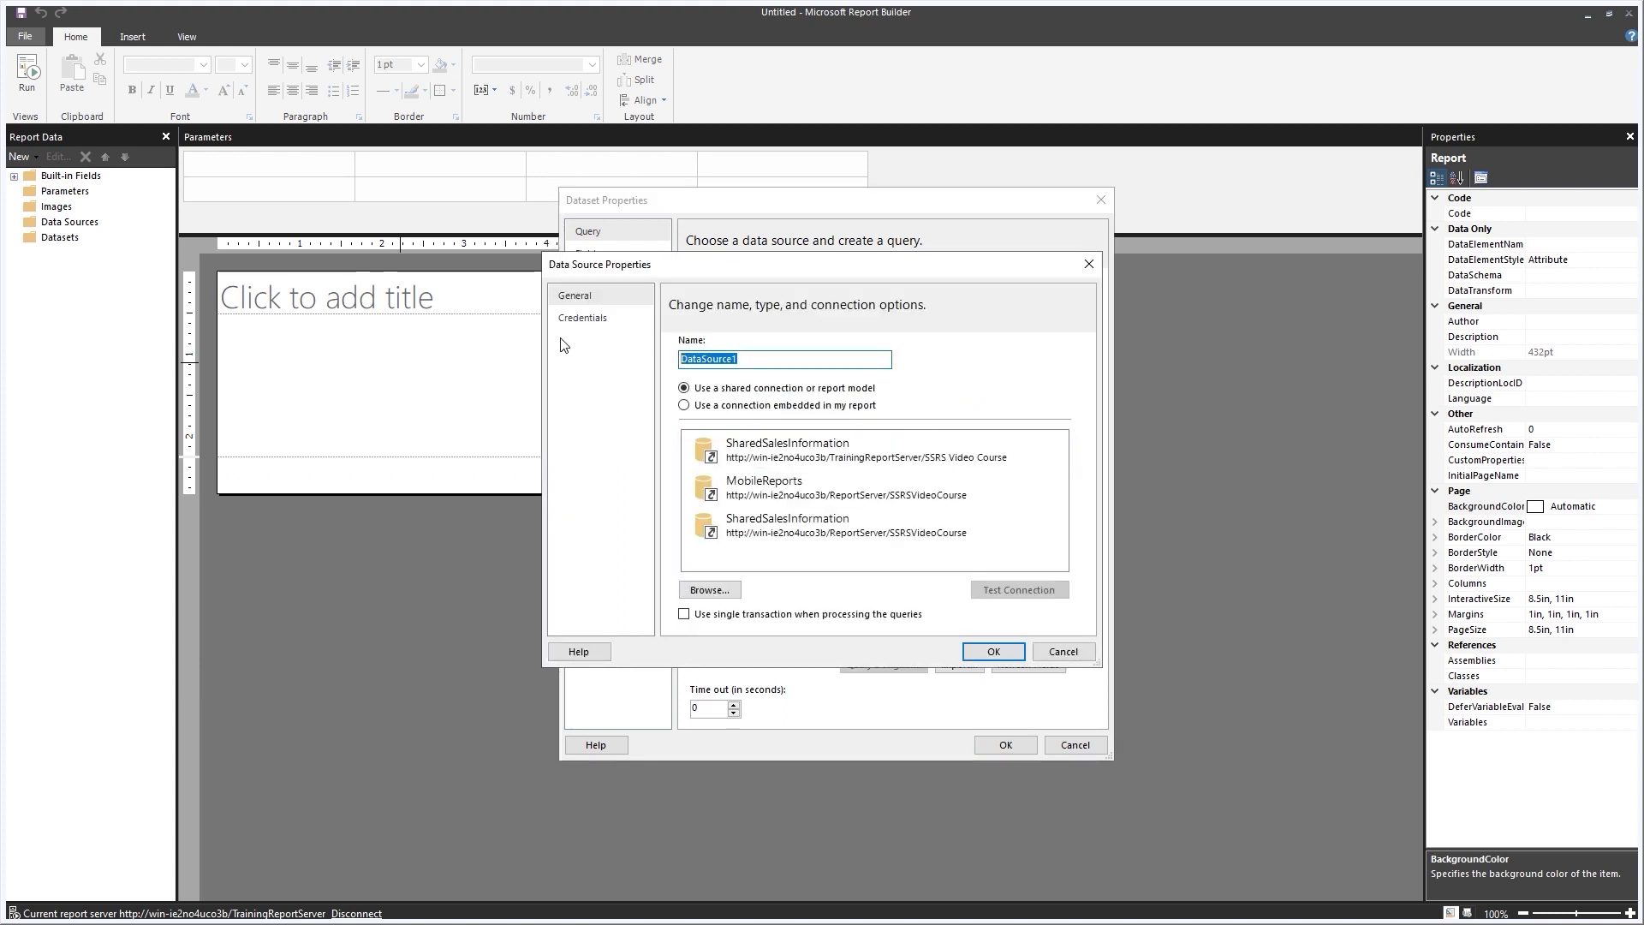
pyautogui.write('Shared1')
pyautogui.click(807, 450)
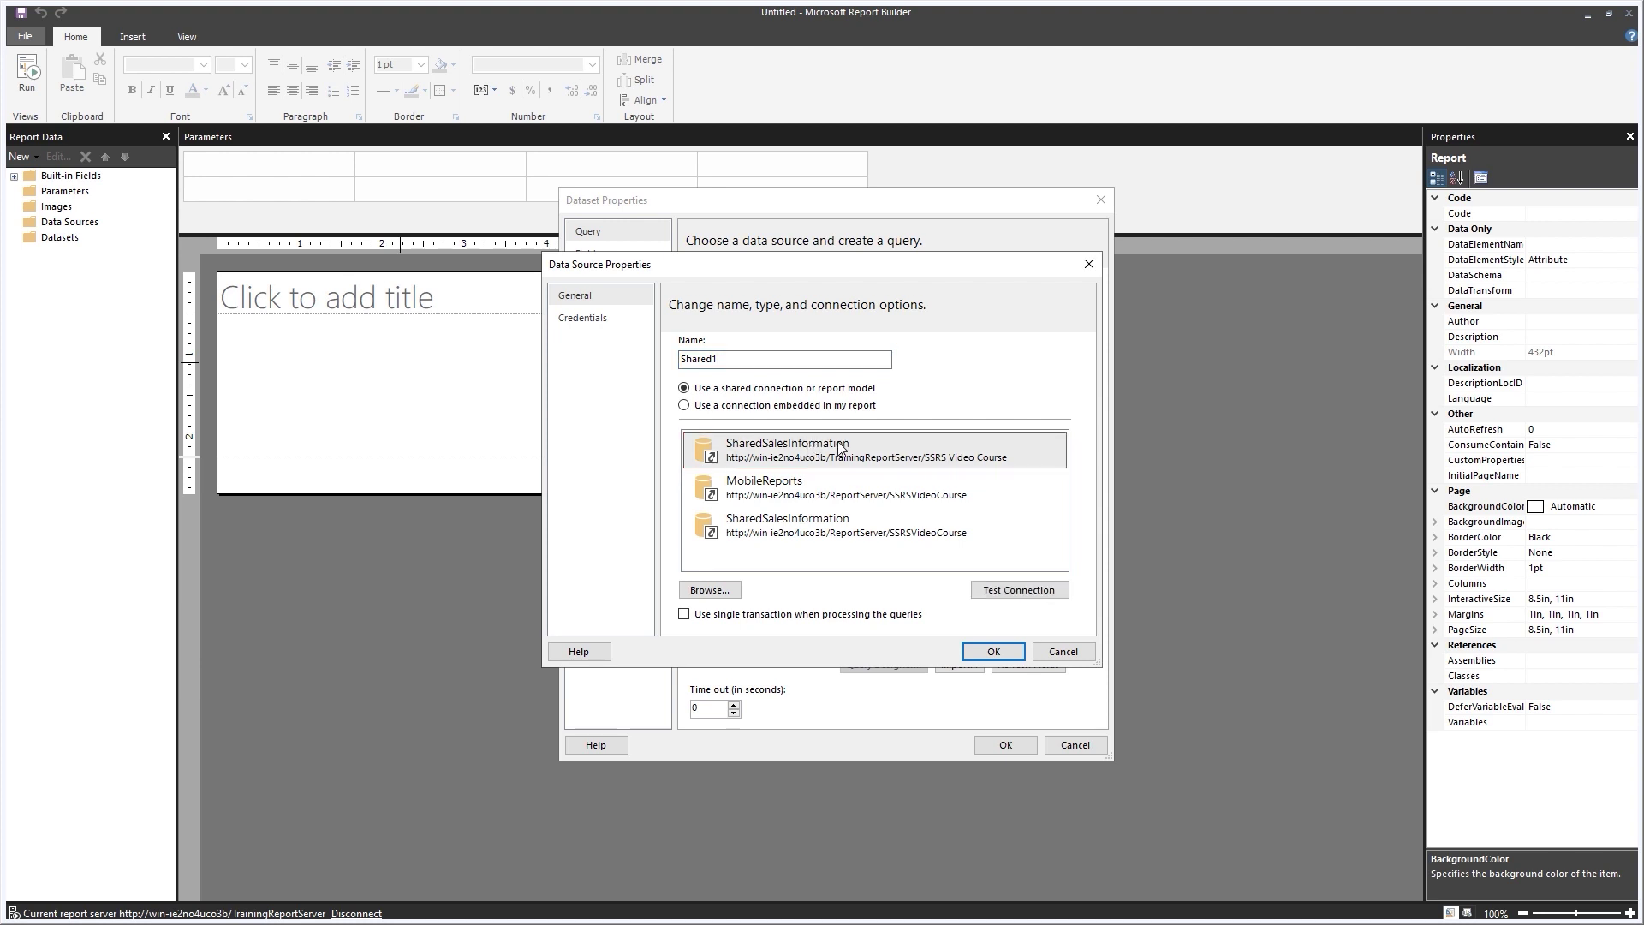
pyautogui.click(1019, 590)
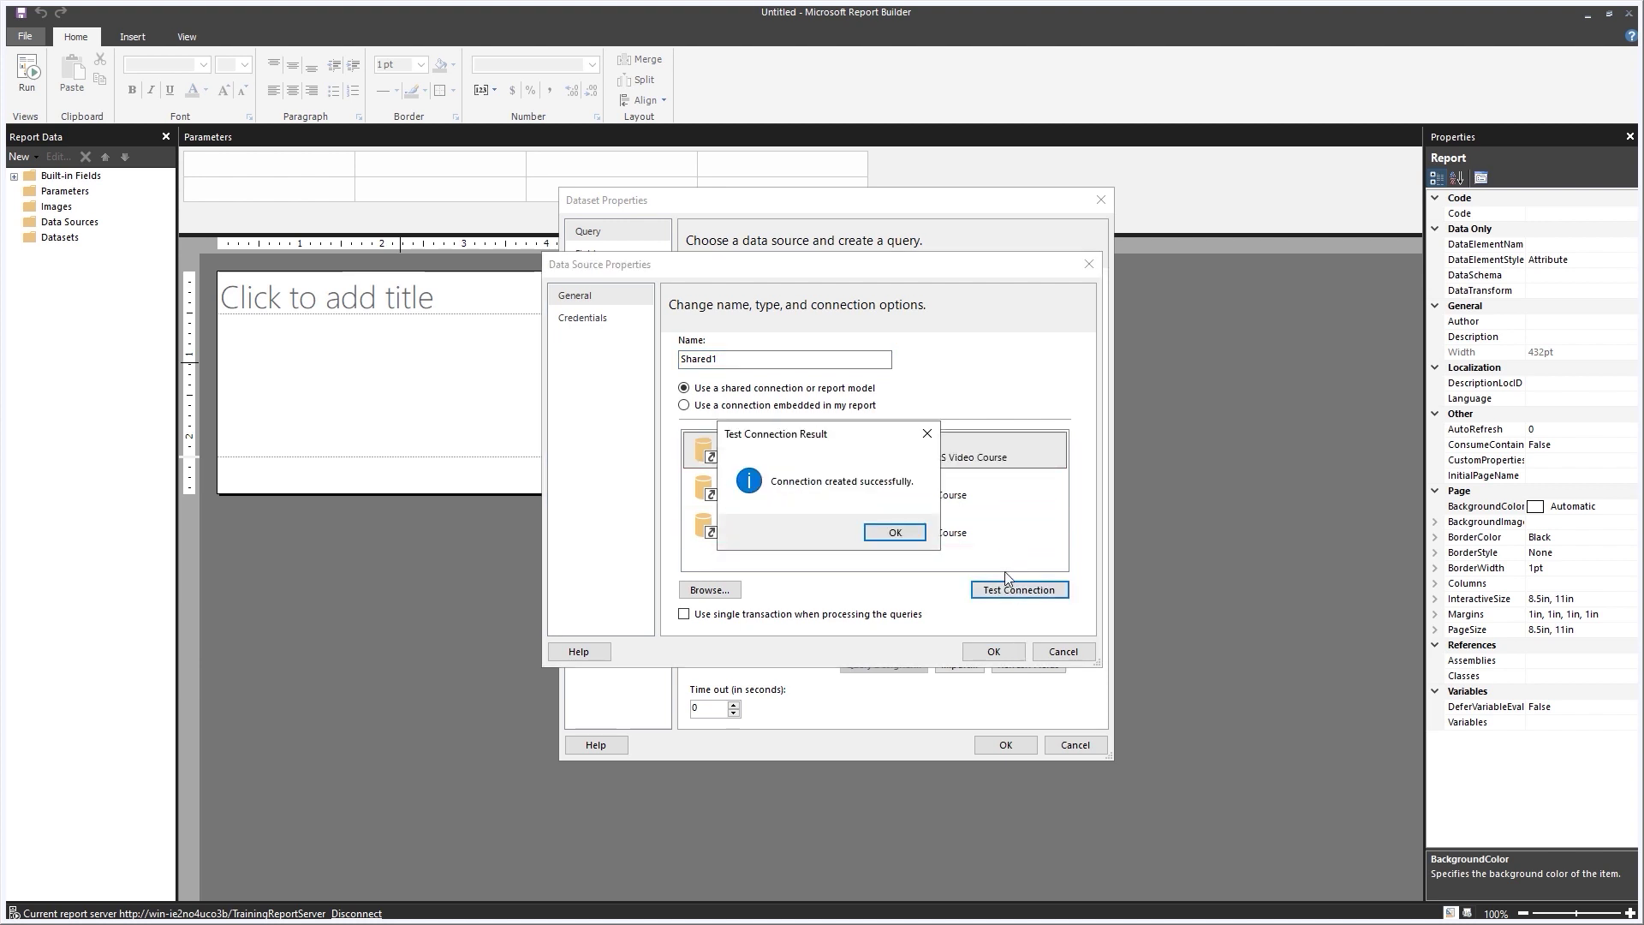
pyautogui.click(908, 542)
pyautogui.click(993, 652)
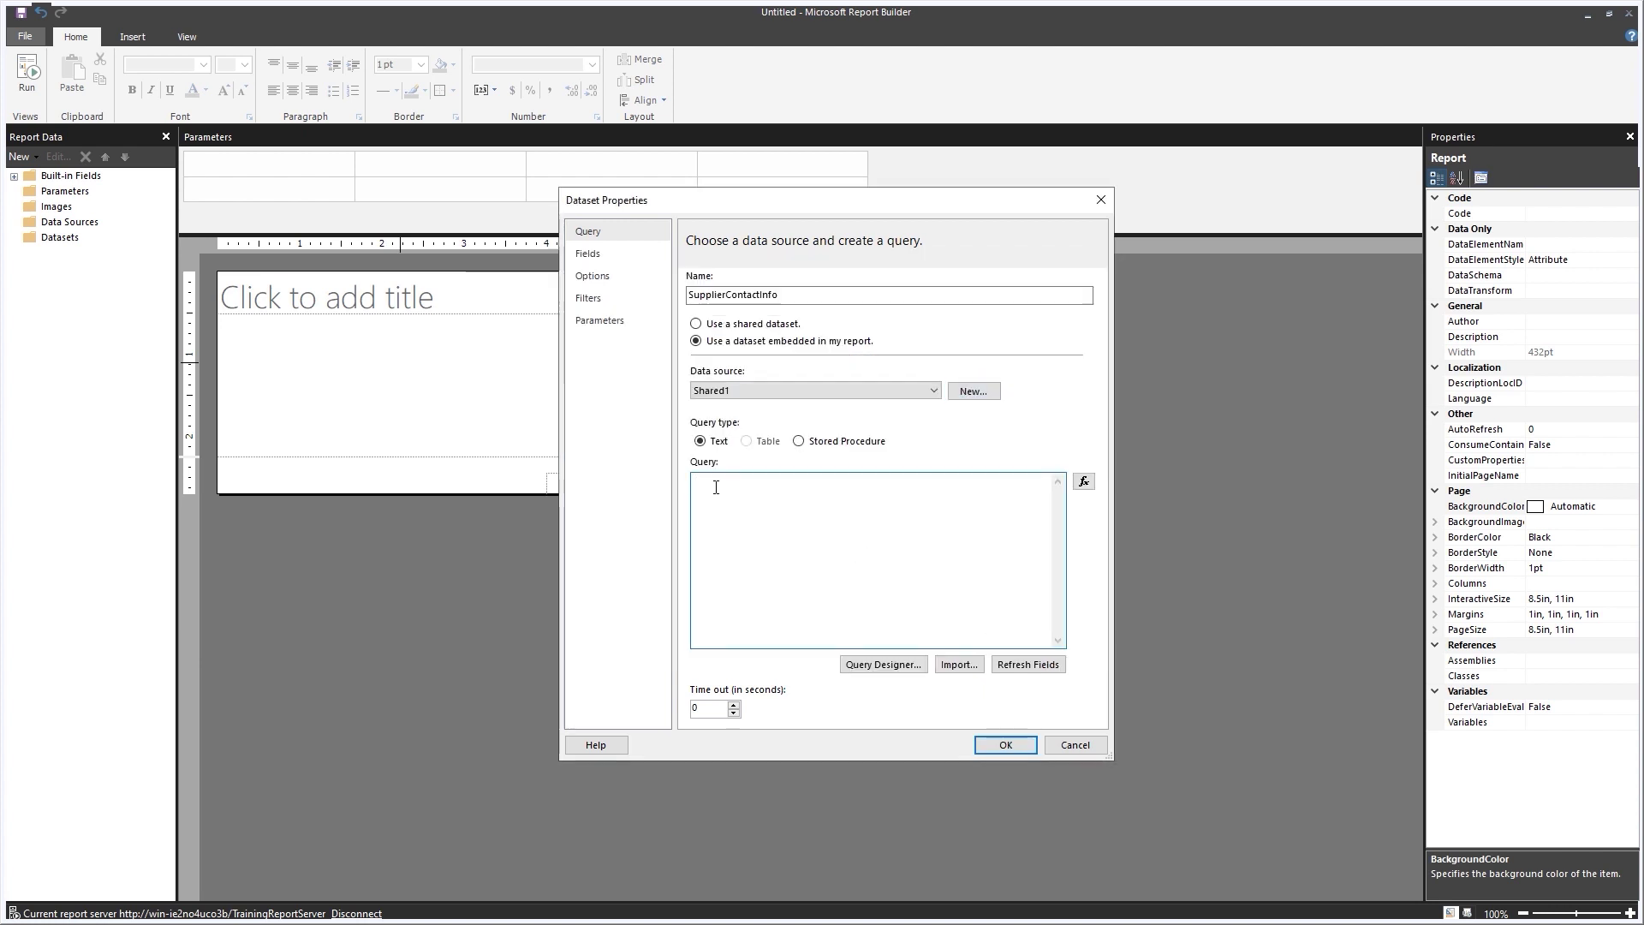
pyautogui.write('SELECT SupplierCategoryID , SupplierName , PhoneNumber , FaxNumber FROM Purchasing.Suppliers ORDER BY SupplierCategoryID')
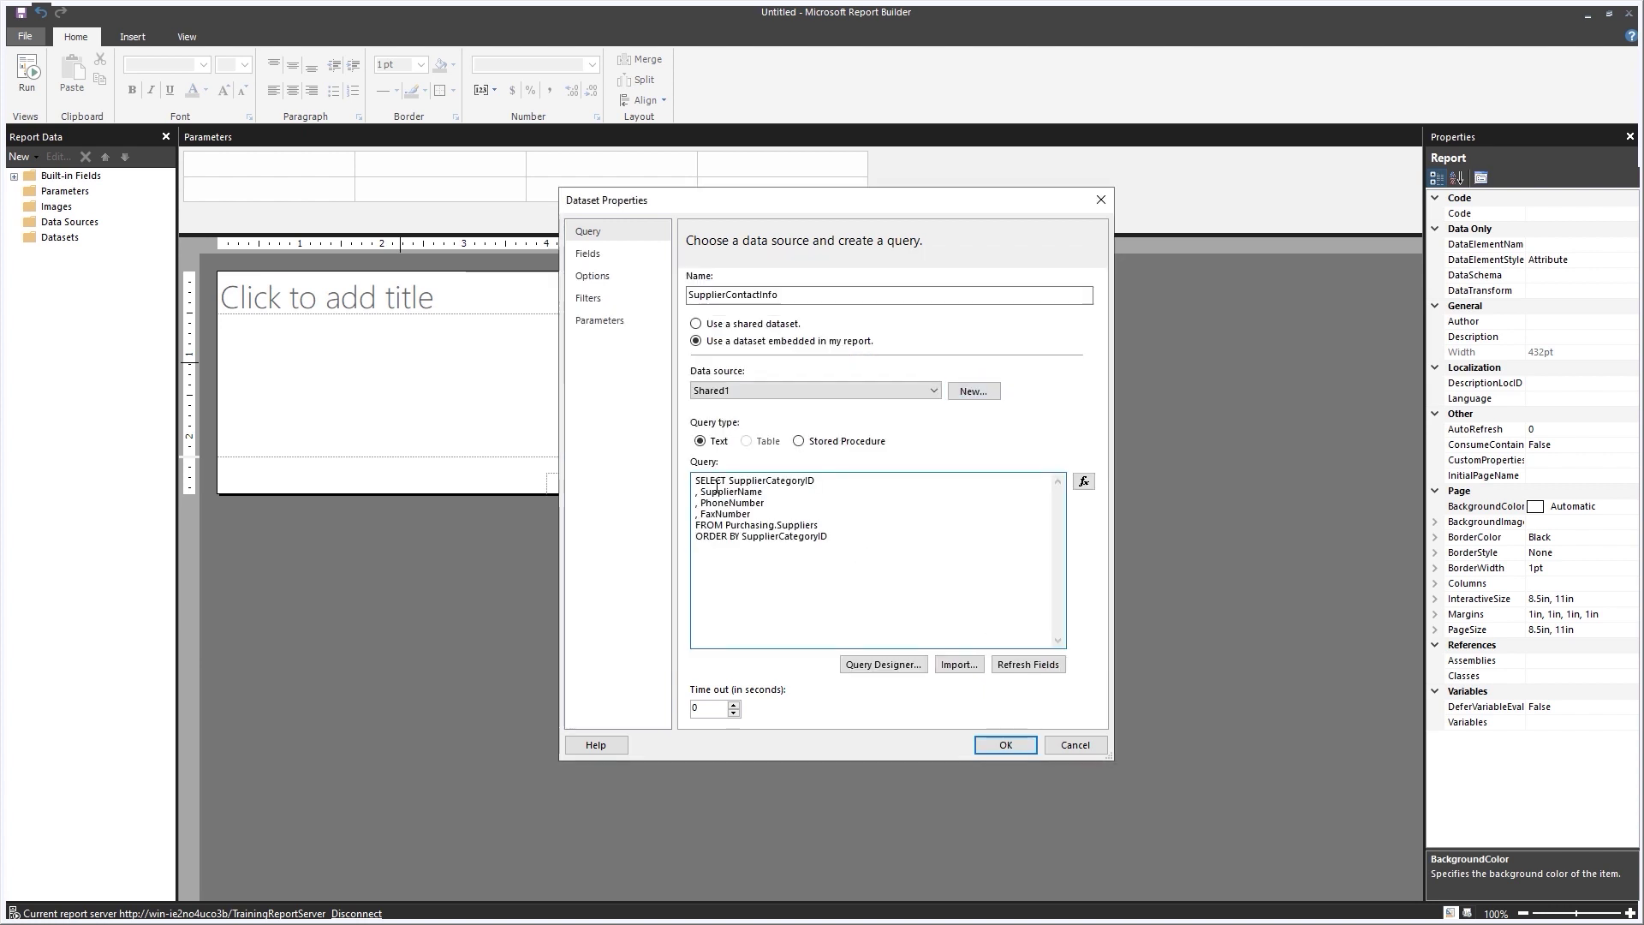
pyautogui.click(999, 747)
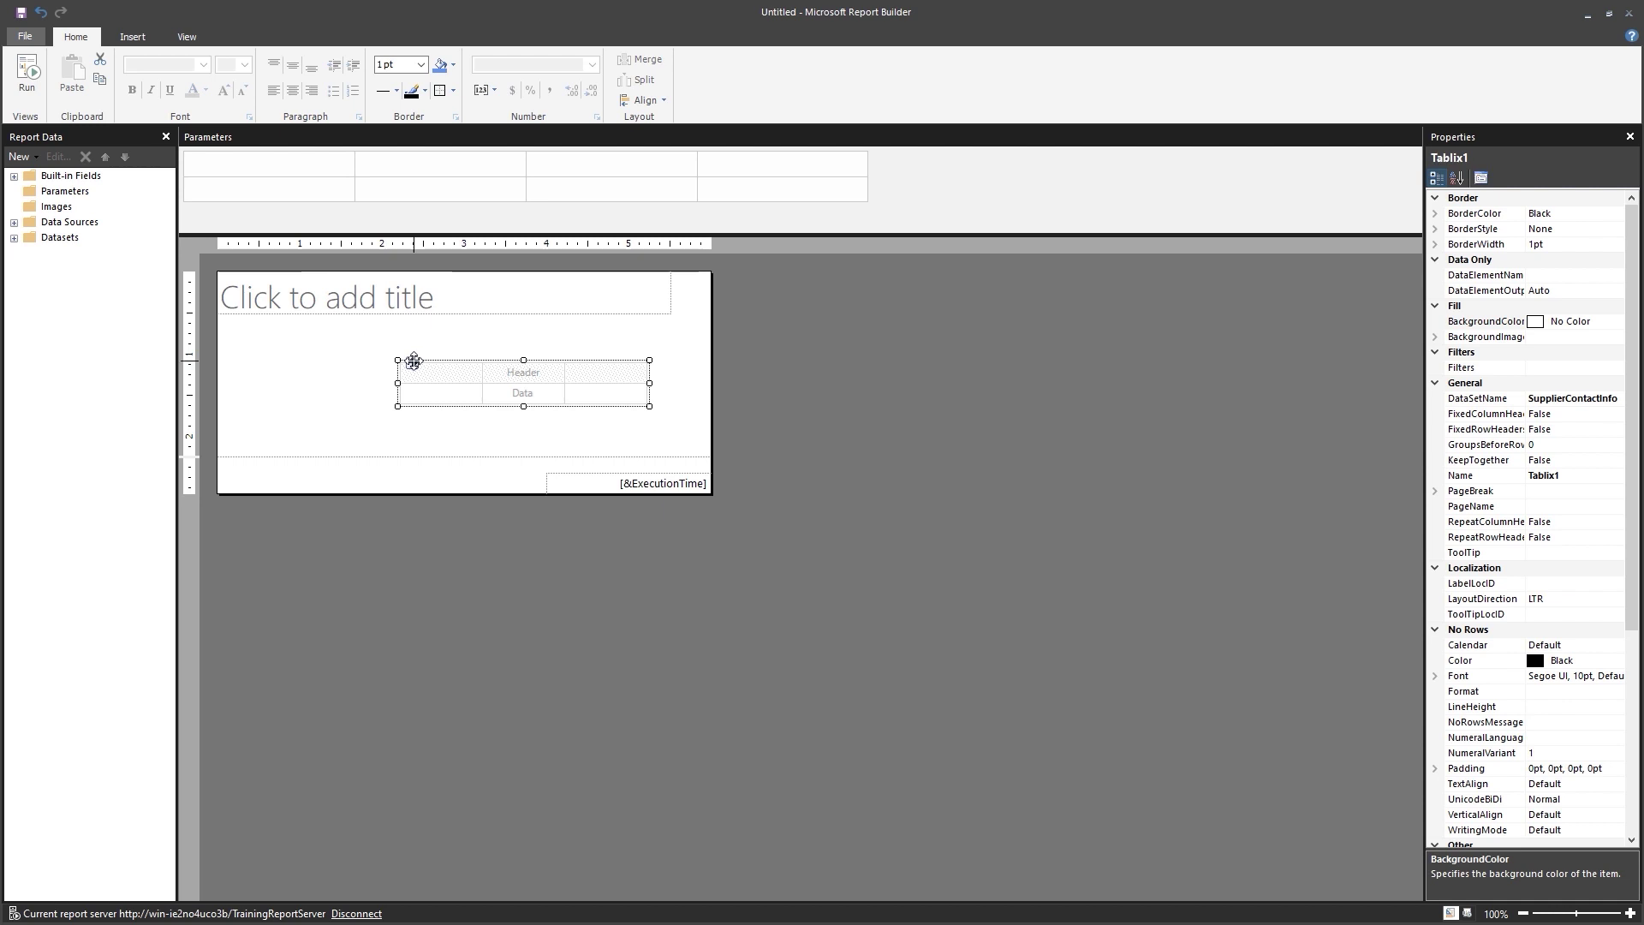
# Delete the report title textbox.
pyautogui.moveTo(412, 361); pyautogui.dragTo(238, 317)
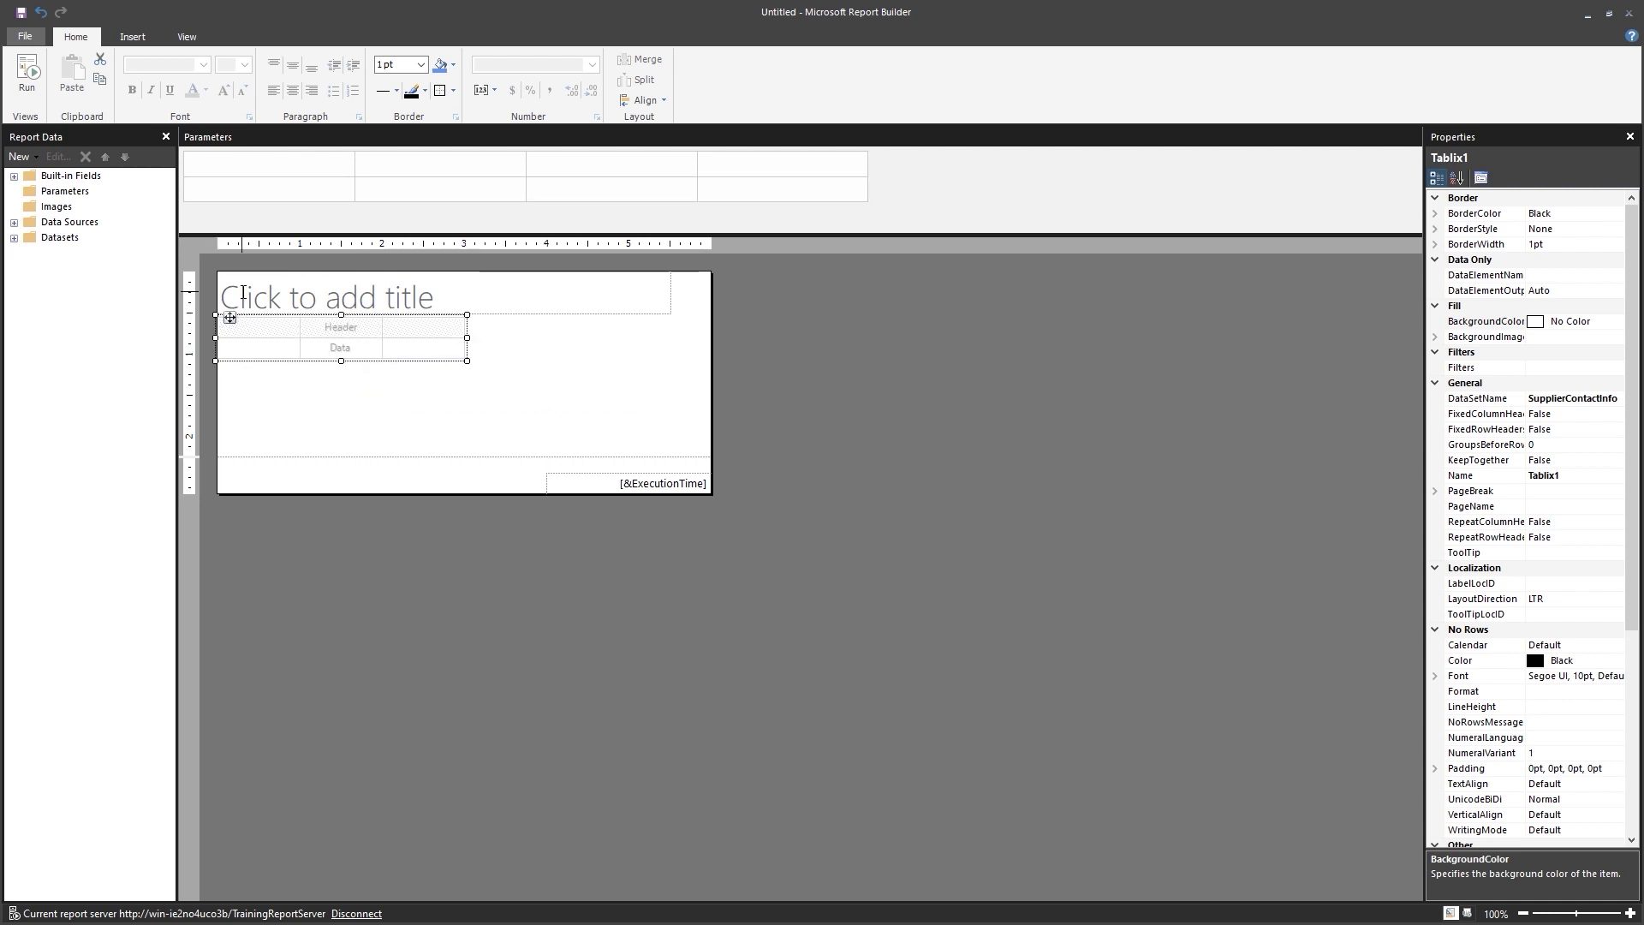
pyautogui.hotkey('ctrl', 'z')
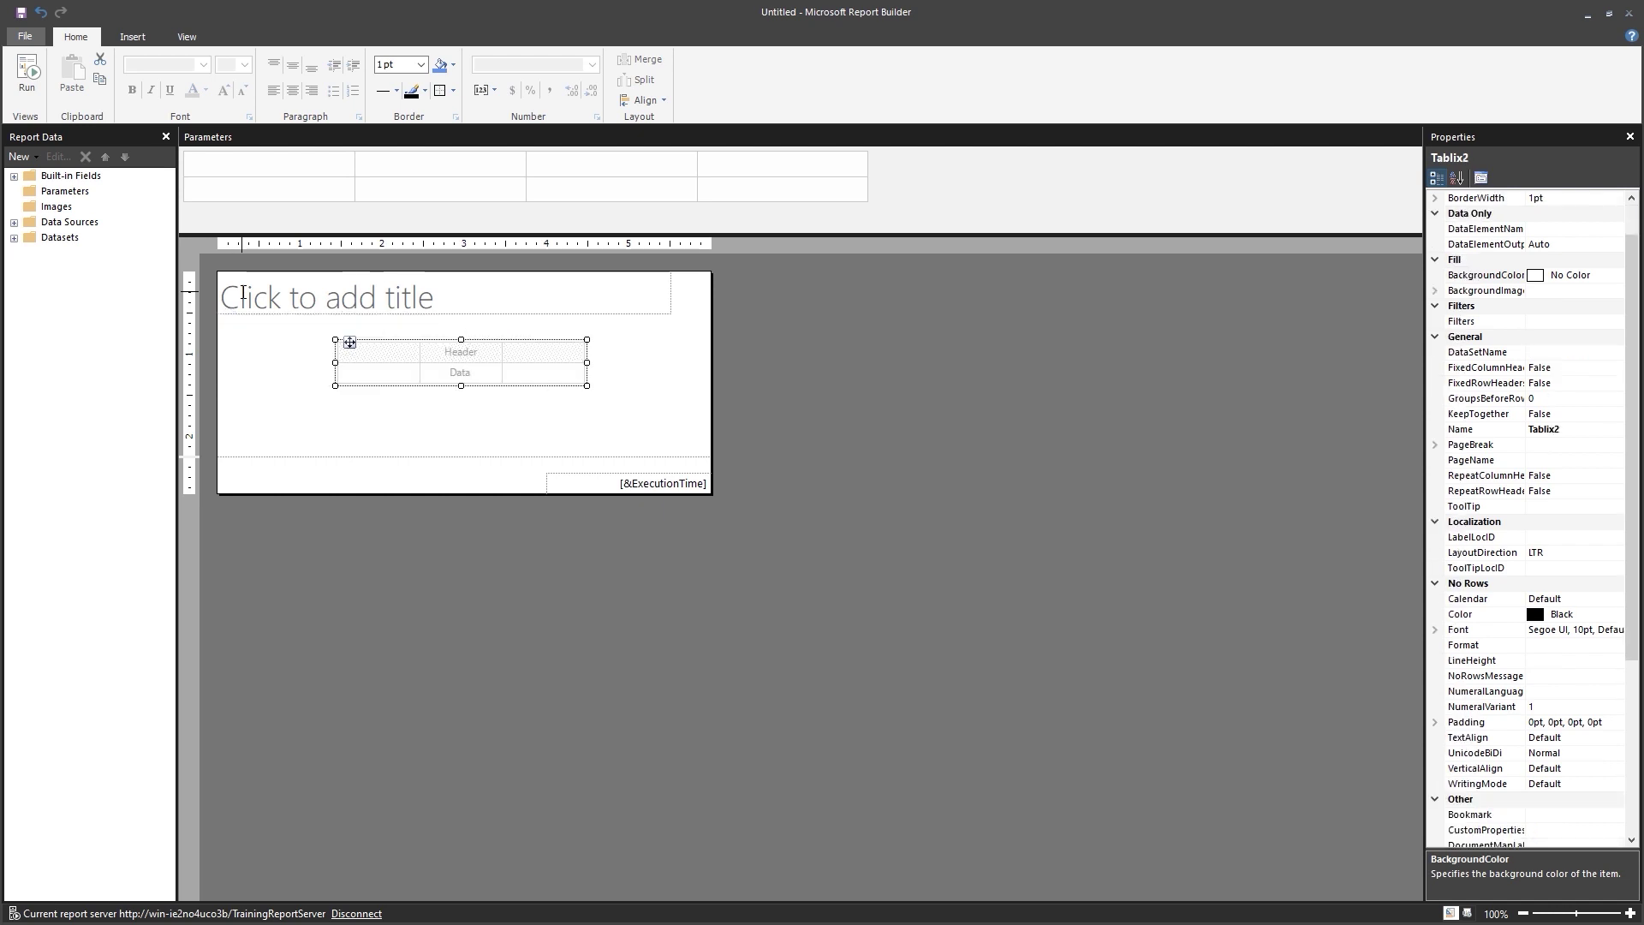
pyautogui.click(248, 319)
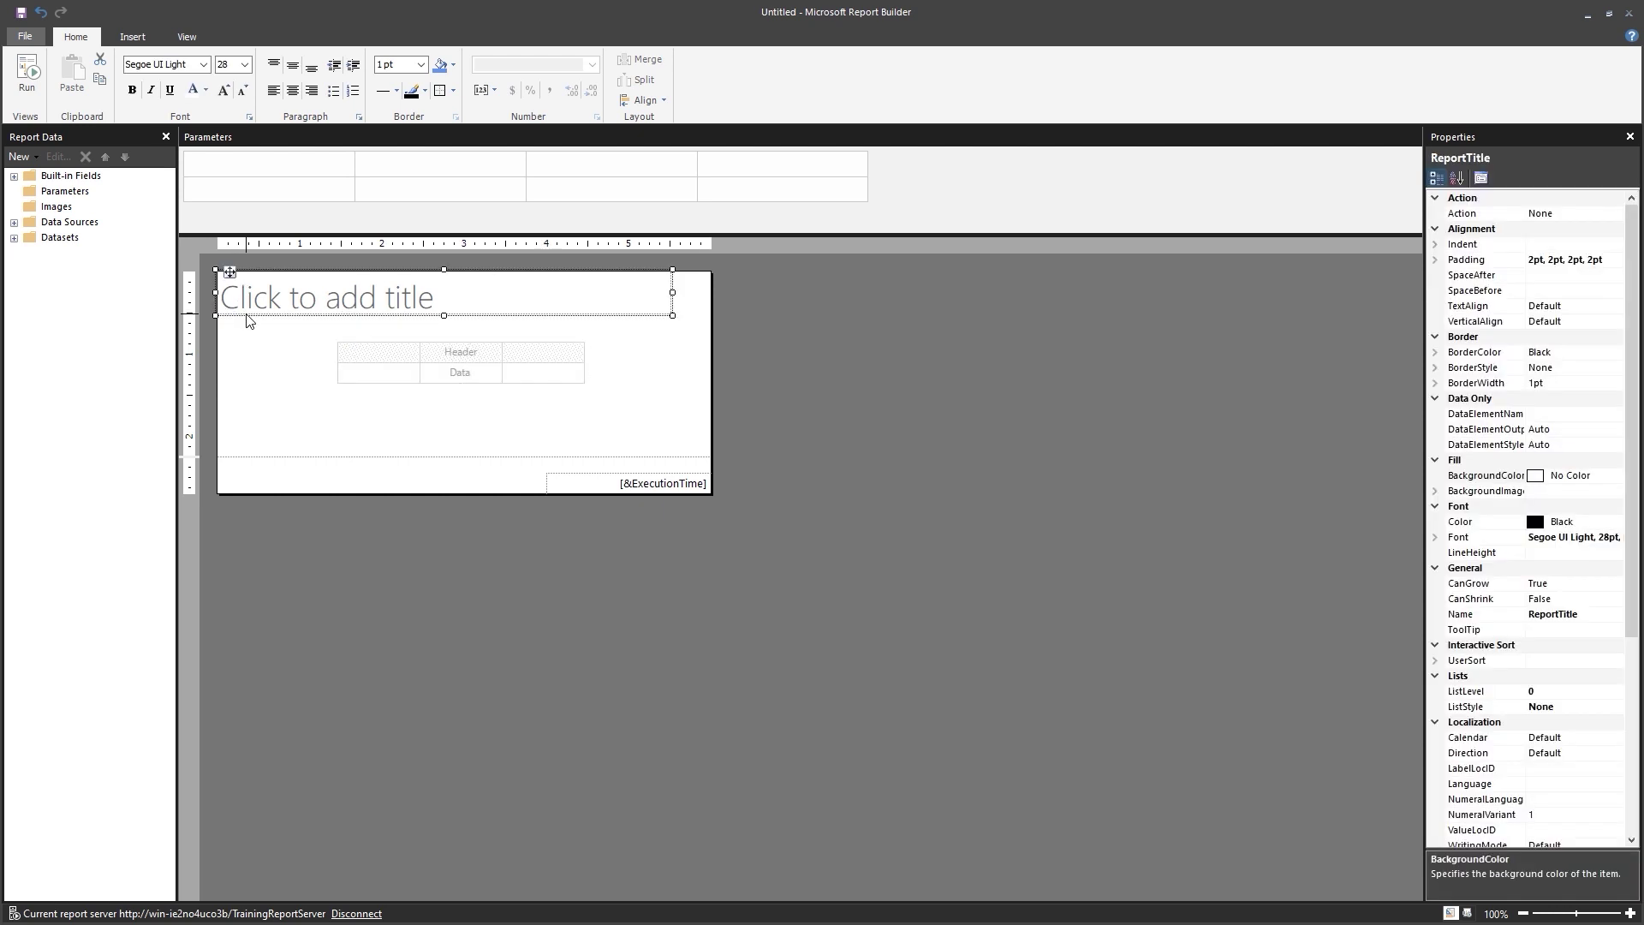
pyautogui.press('Delete')
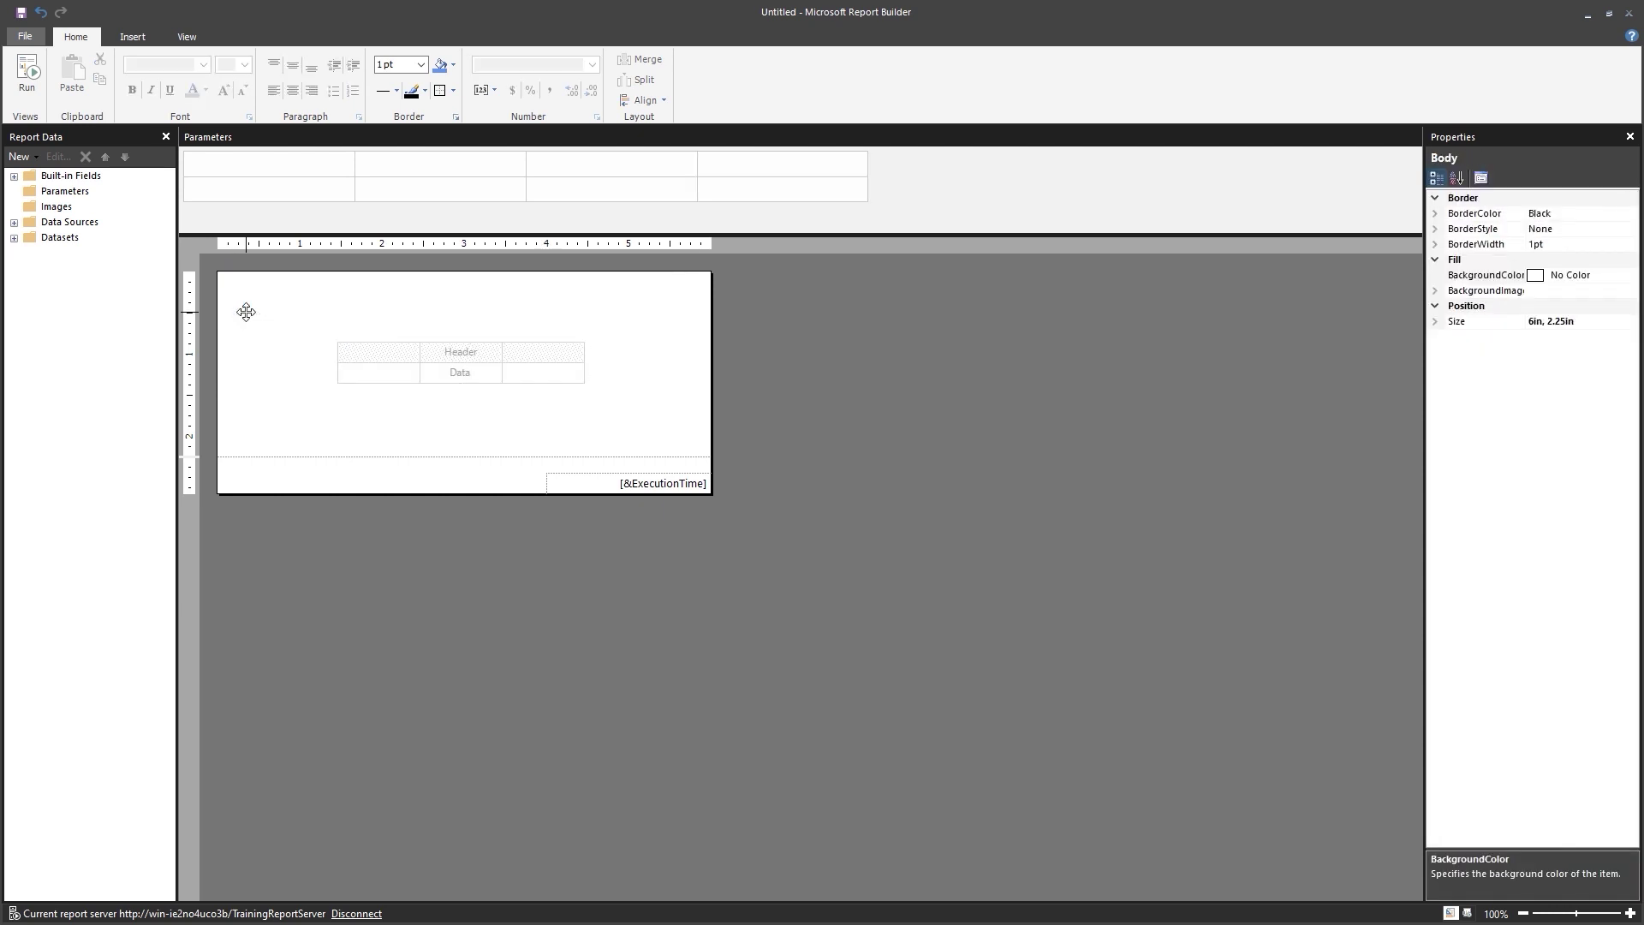
# Move the table to the body's top-left and put SupplierName in its first column.
pyautogui.doubleClick(346, 352)
pyautogui.click(388, 414)
pyautogui.click(379, 384)
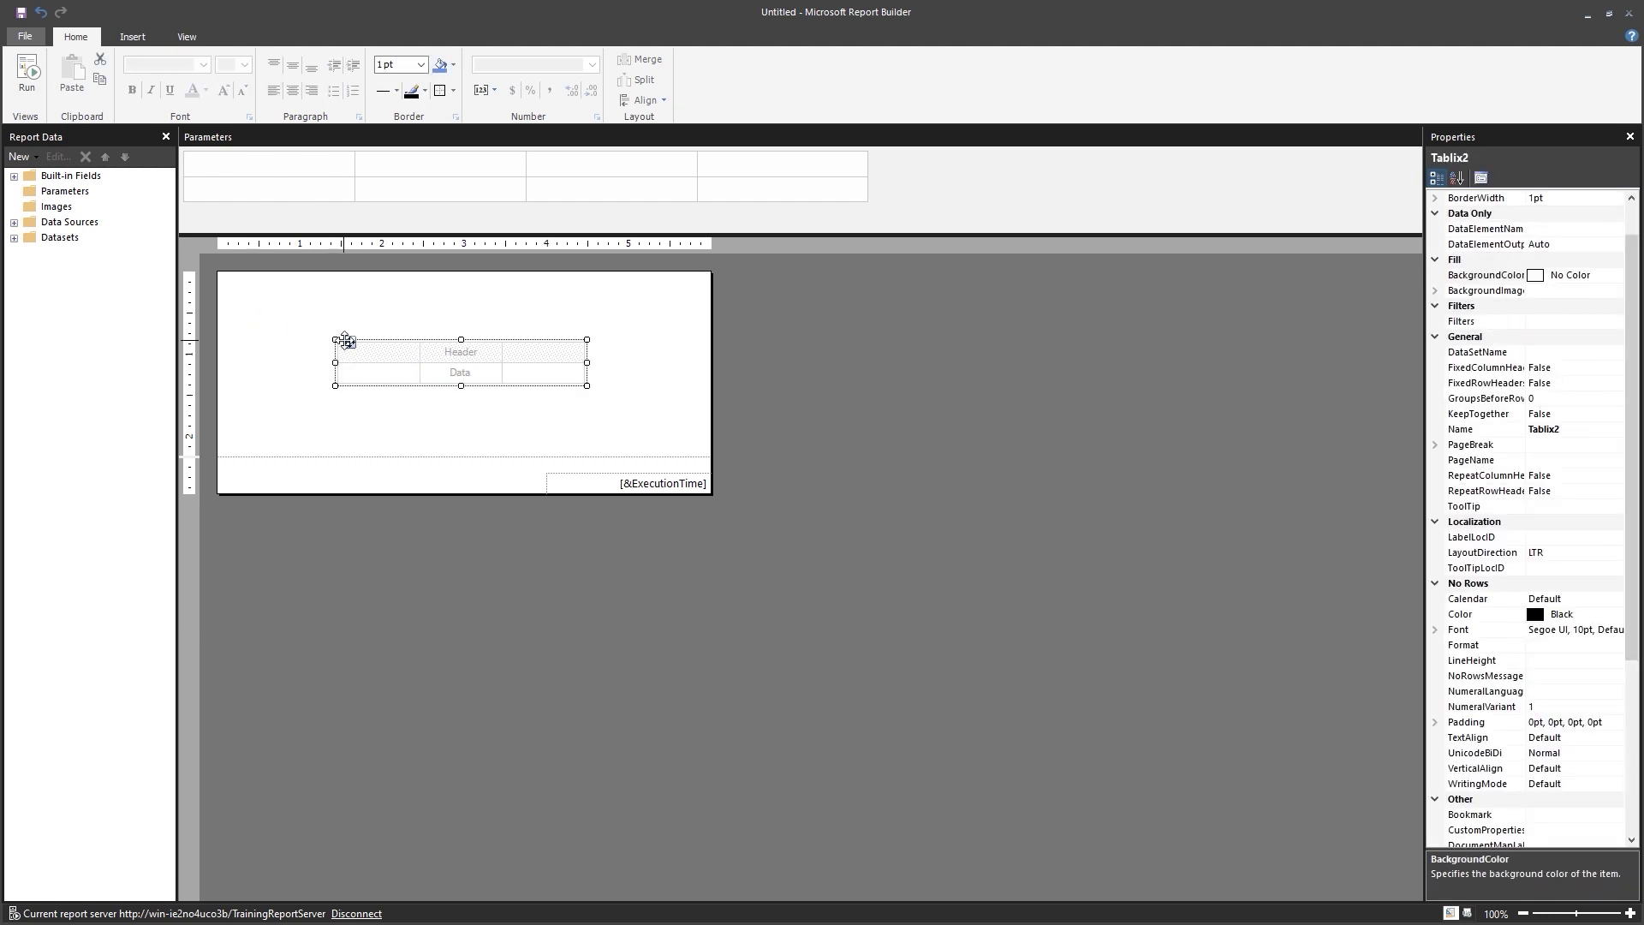
pyautogui.moveTo(326, 334); pyautogui.dragTo(243, 282)
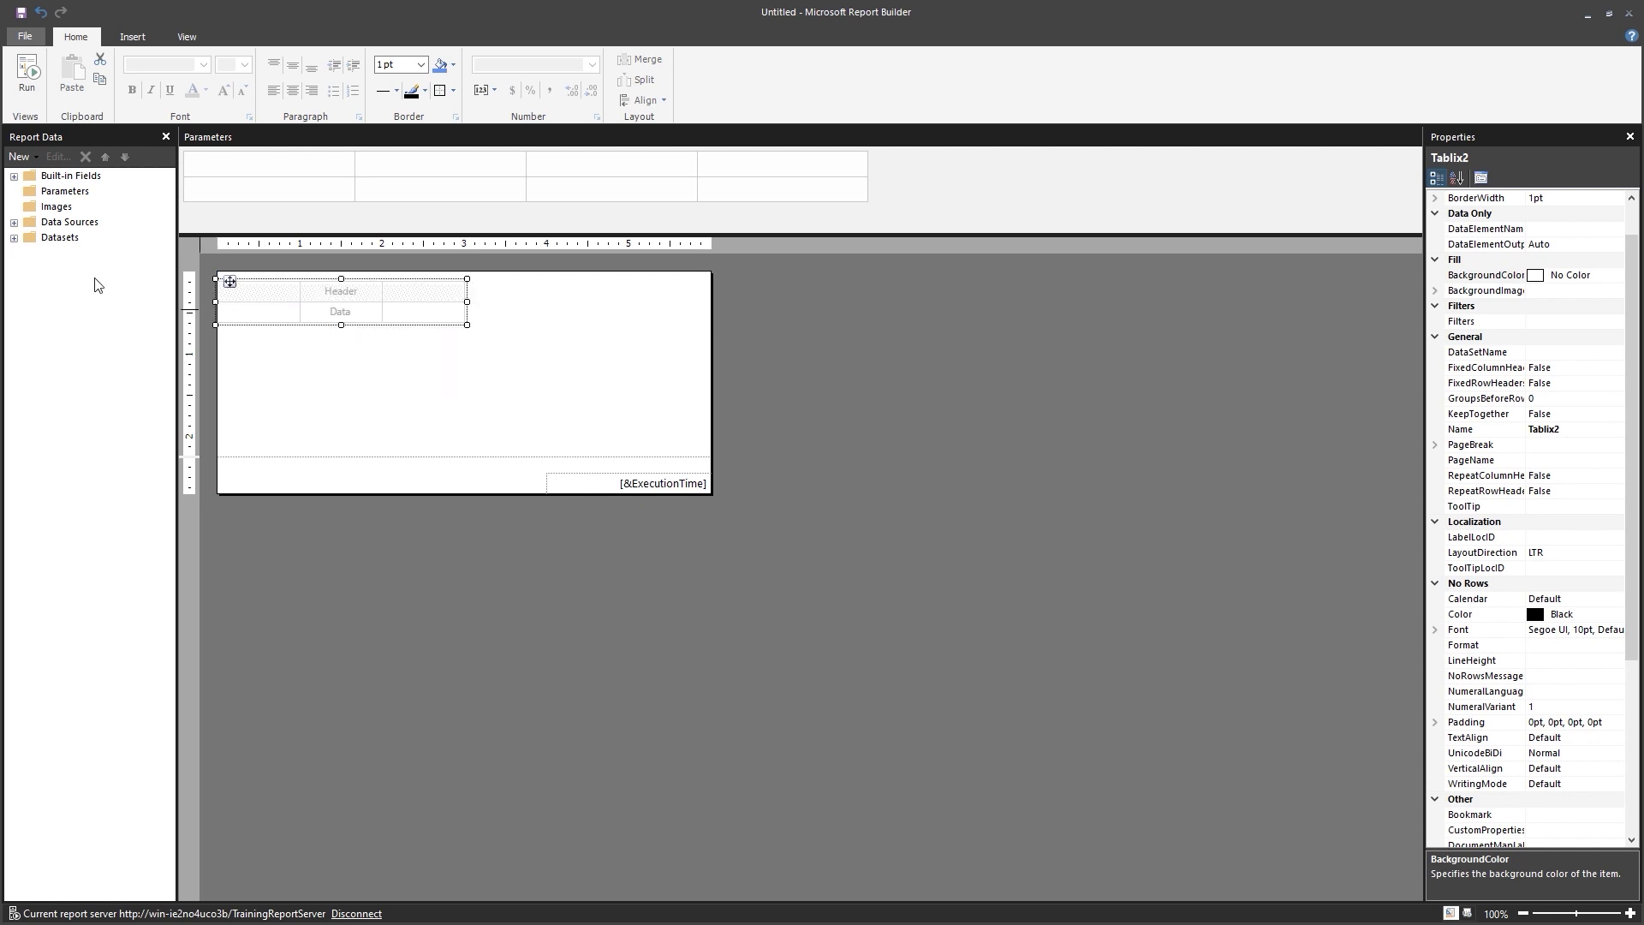
pyautogui.click(14, 238)
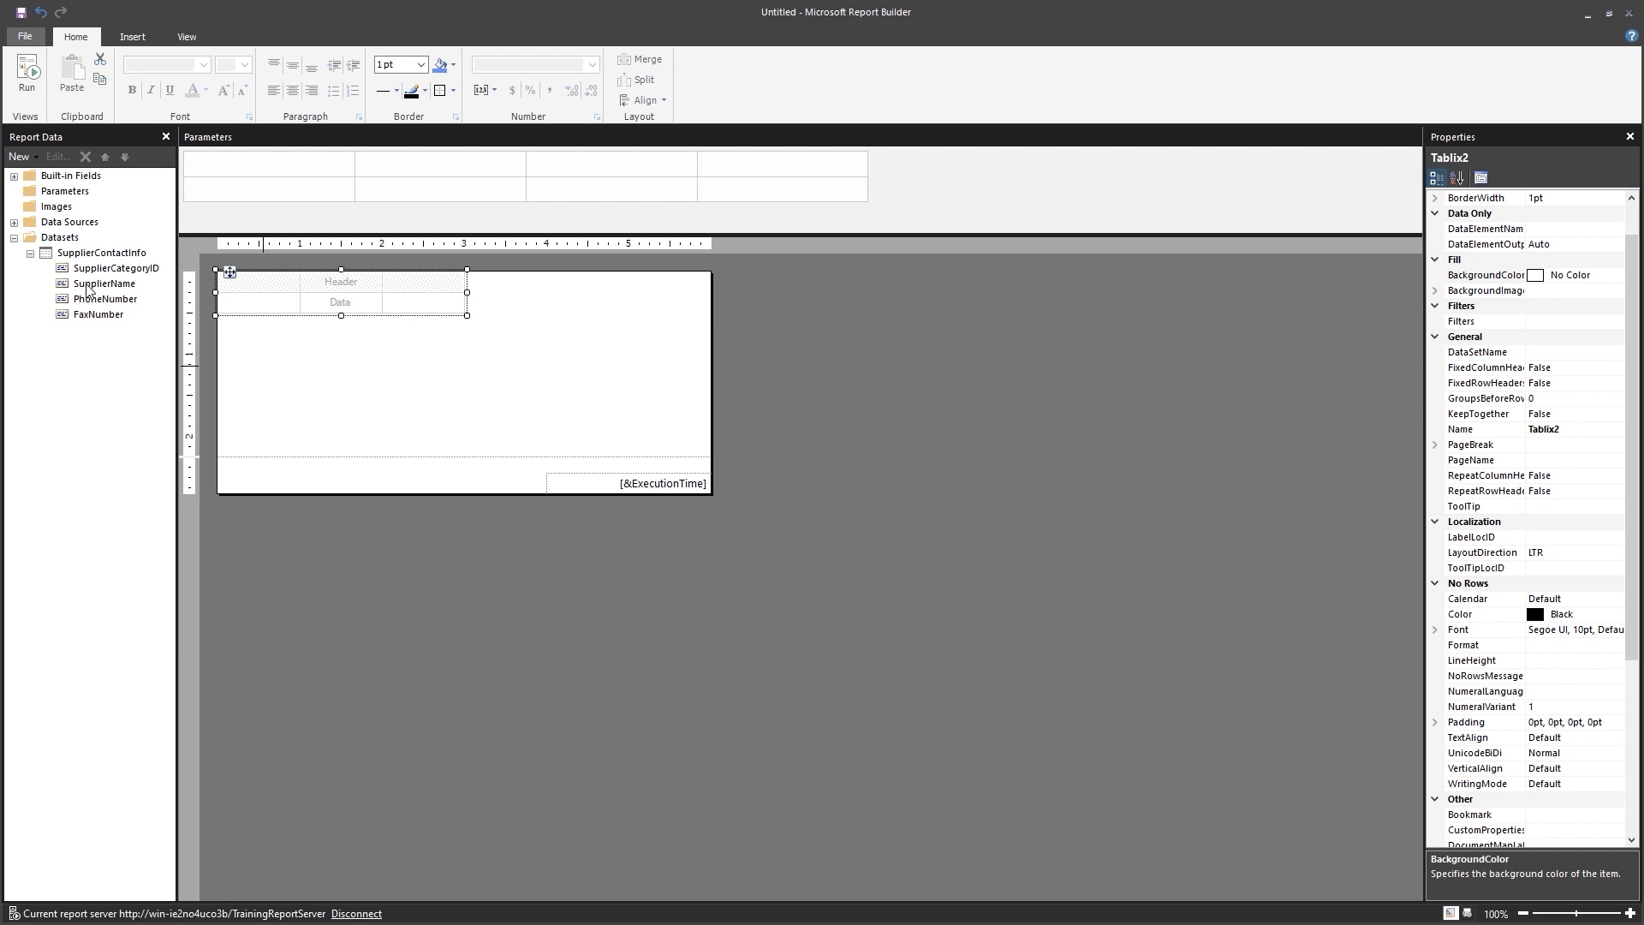
pyautogui.moveTo(95, 284); pyautogui.dragTo(341, 301)
# Add FaxNumber to the third column and widen the Supplier Name column.
pyautogui.moveTo(110, 316); pyautogui.dragTo(427, 286)
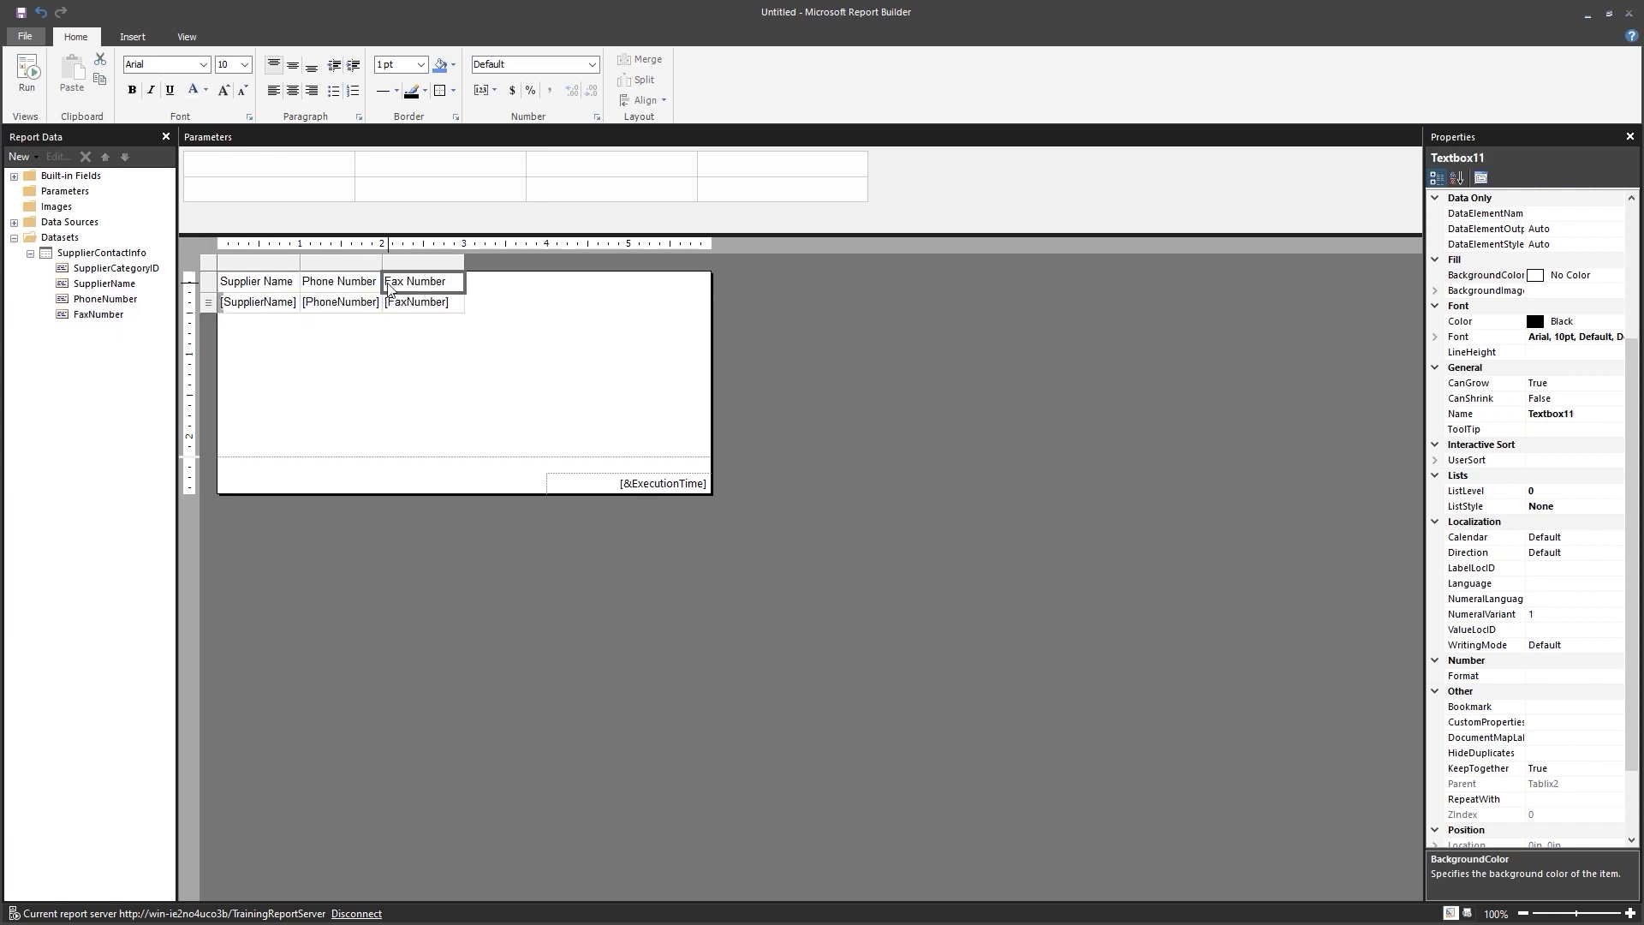
pyautogui.press('Left')
pyautogui.press('Left')
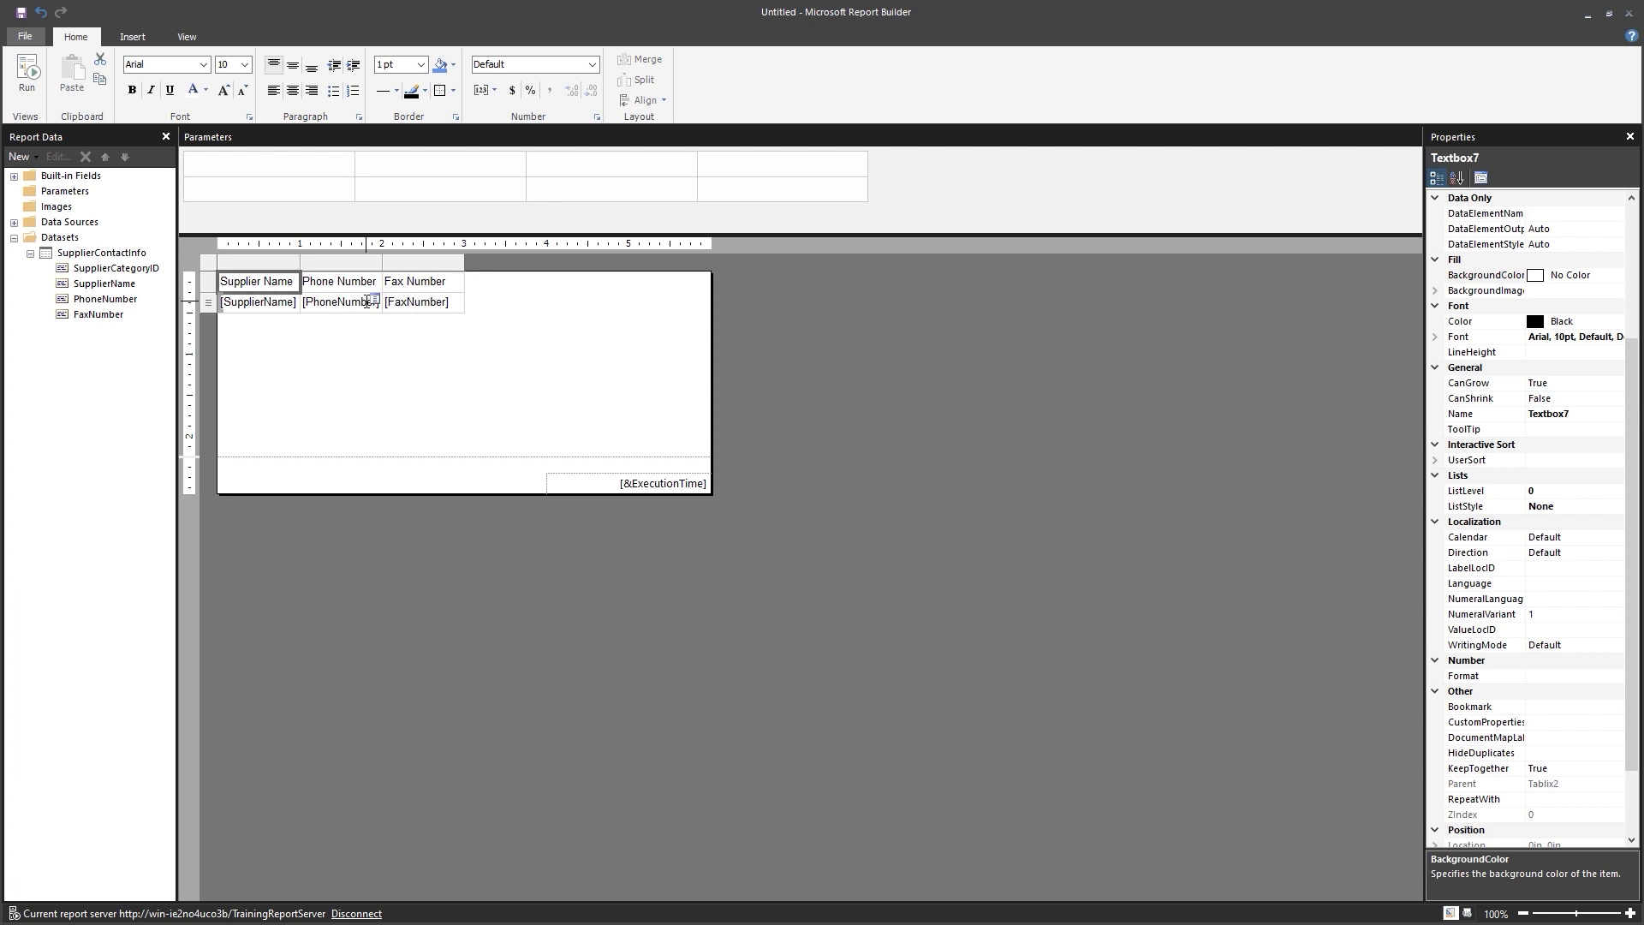
pyautogui.moveTo(300, 265); pyautogui.dragTo(428, 286)
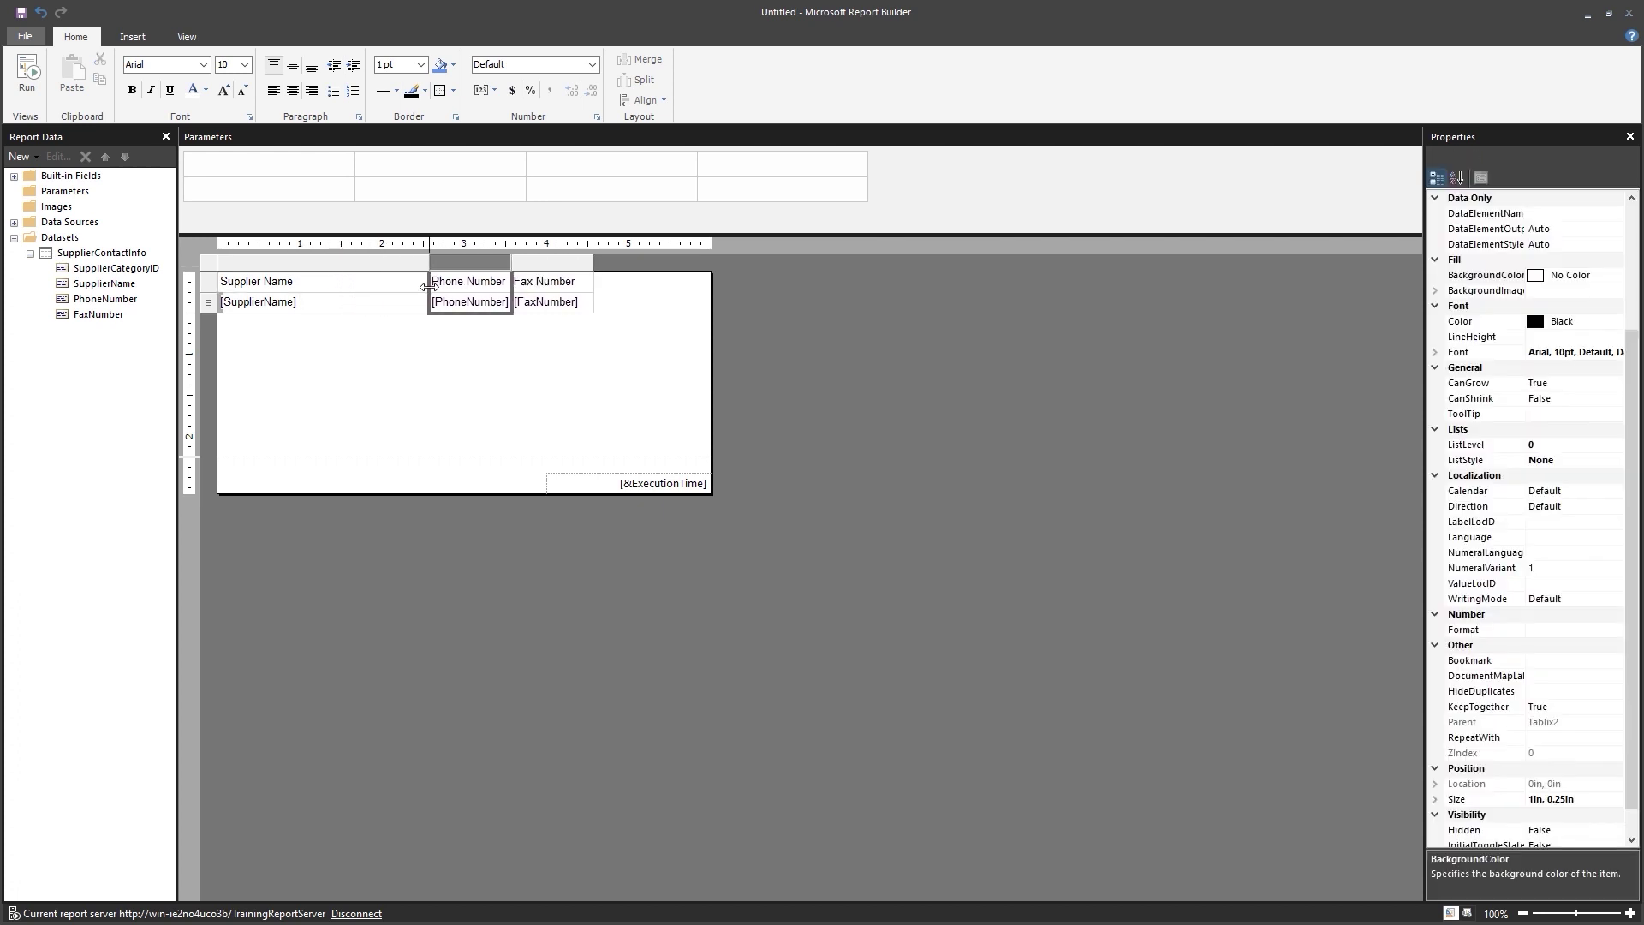
pyautogui.click(497, 391)
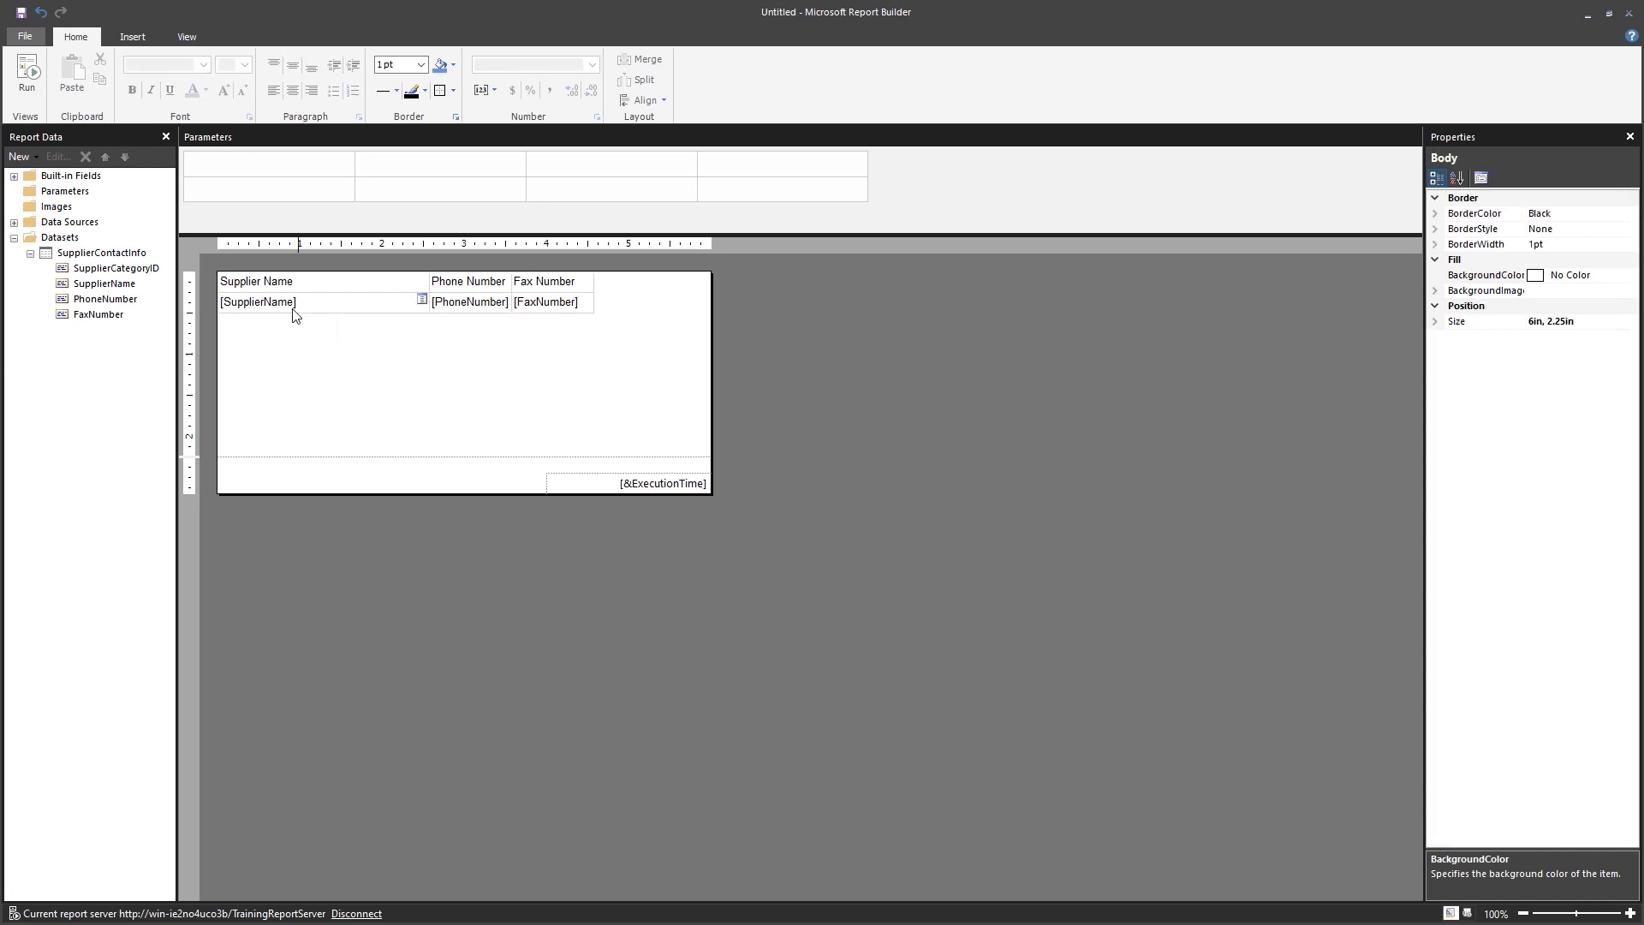
# Fill the table's header row with LightGrey.
pyautogui.click(238, 290)
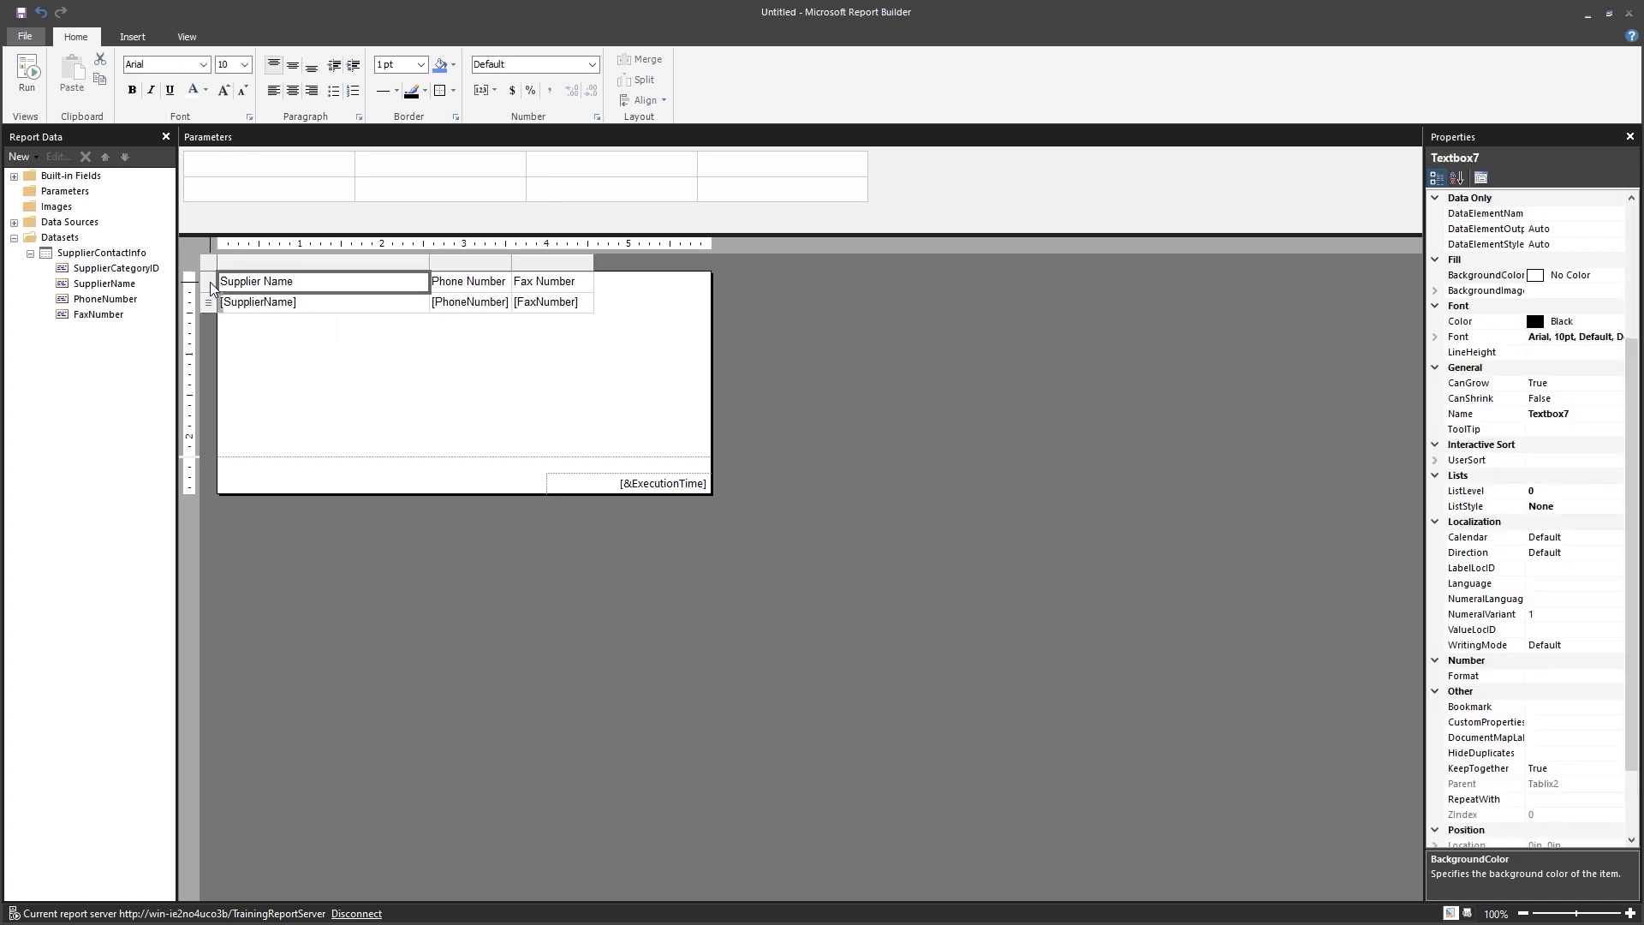
pyautogui.click(209, 283)
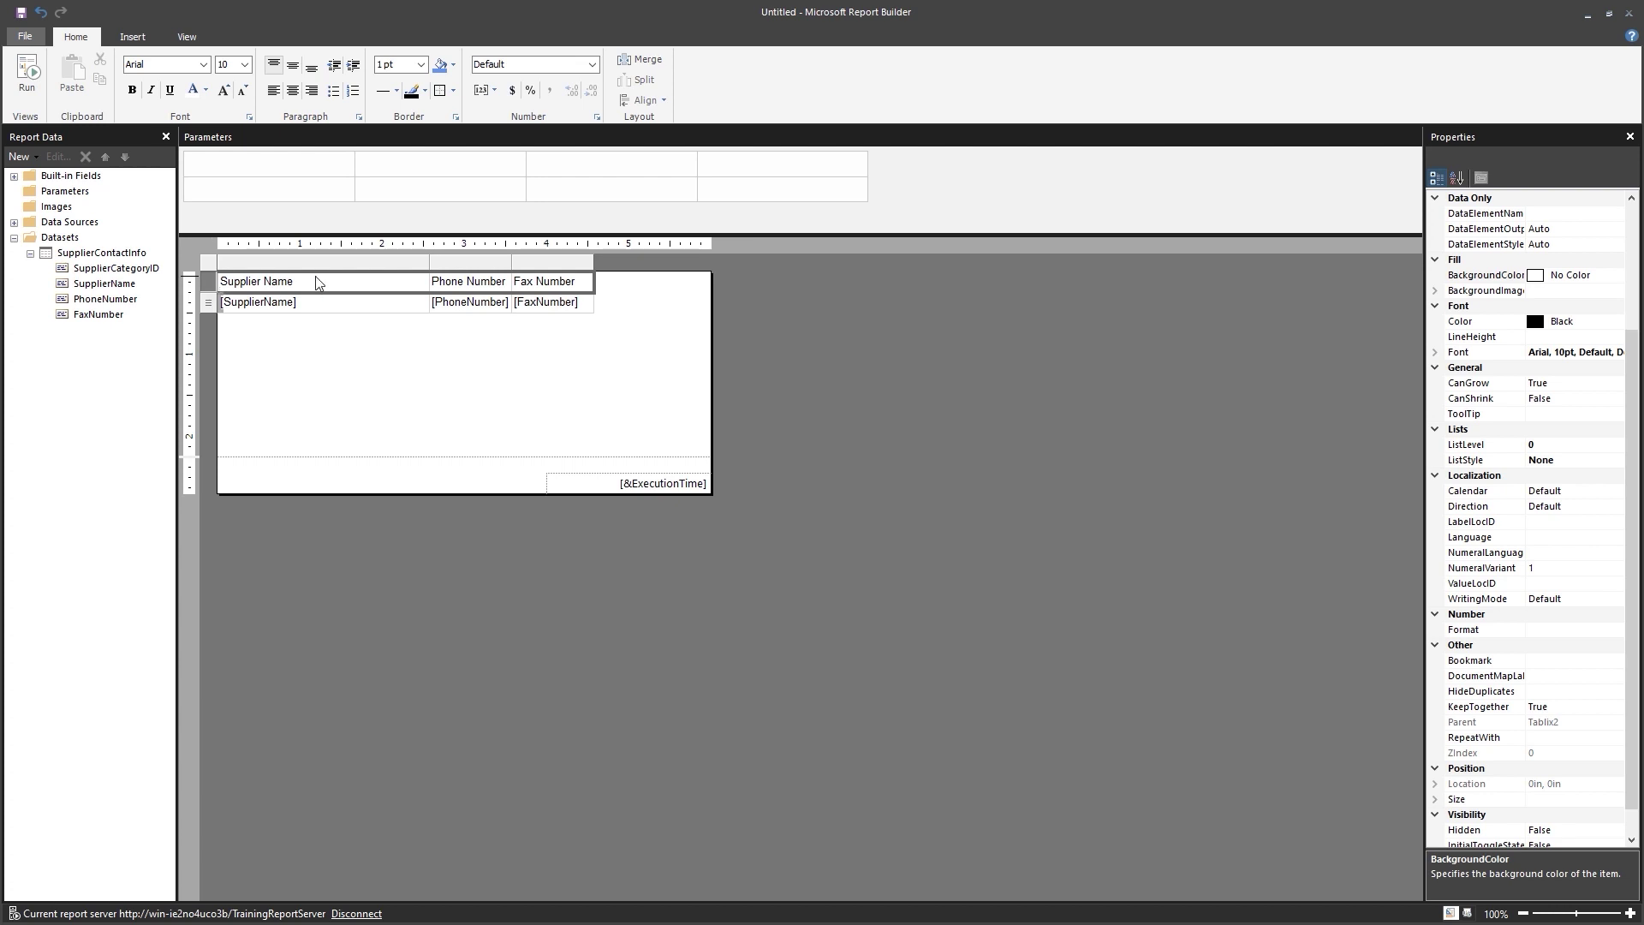
pyautogui.click(452, 67)
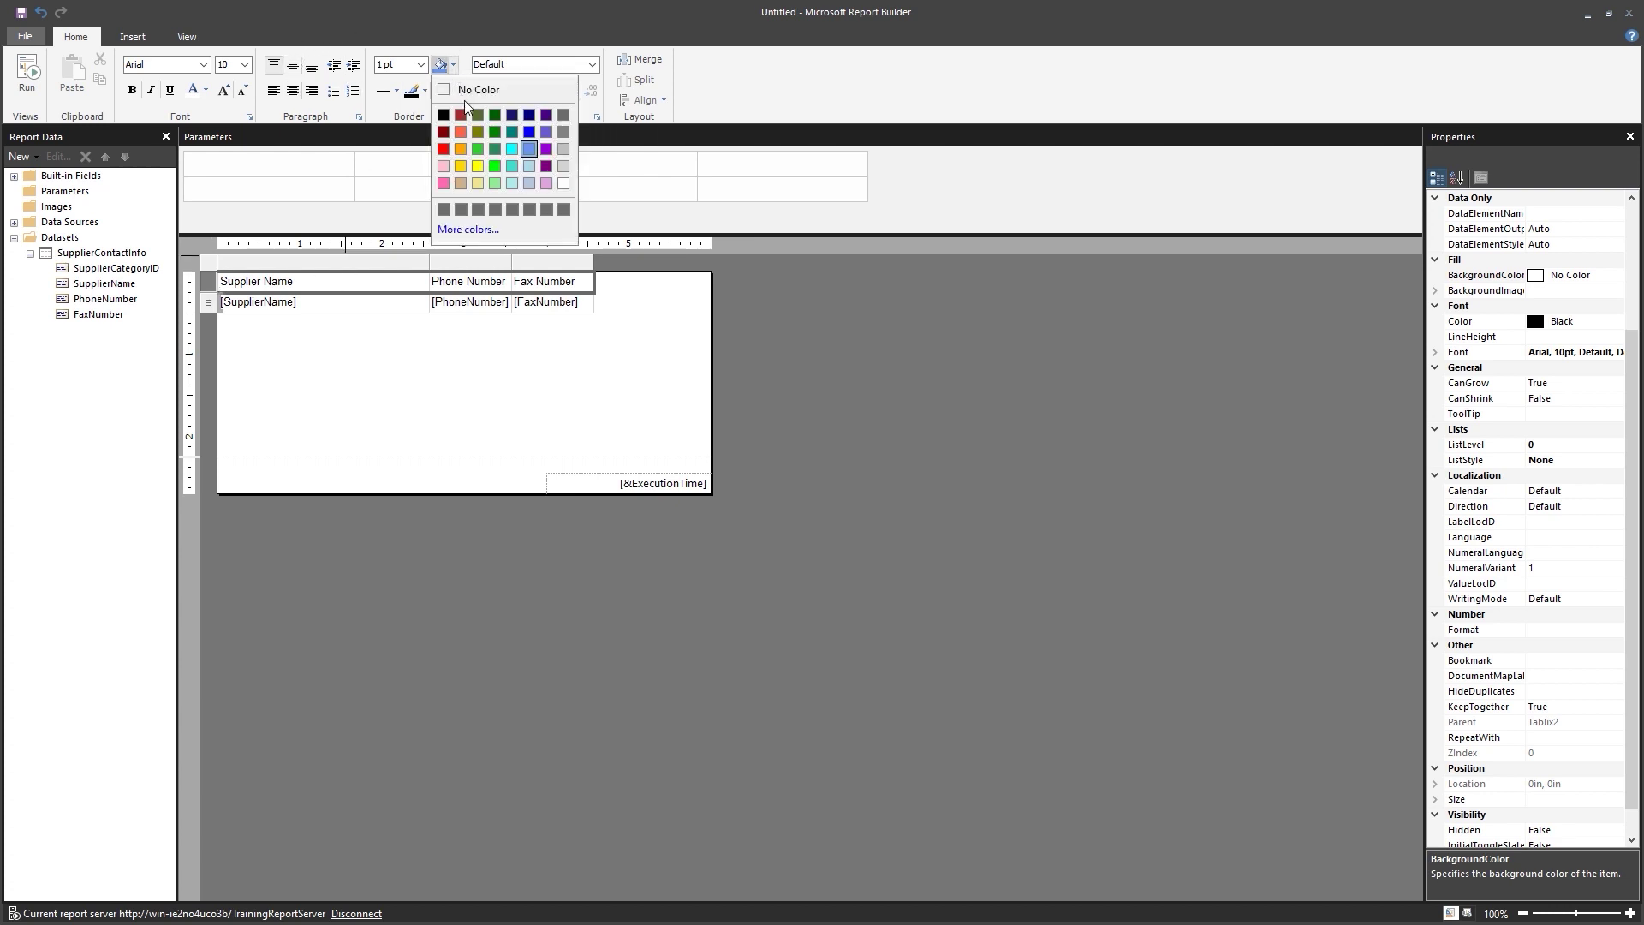
pyautogui.click(564, 167)
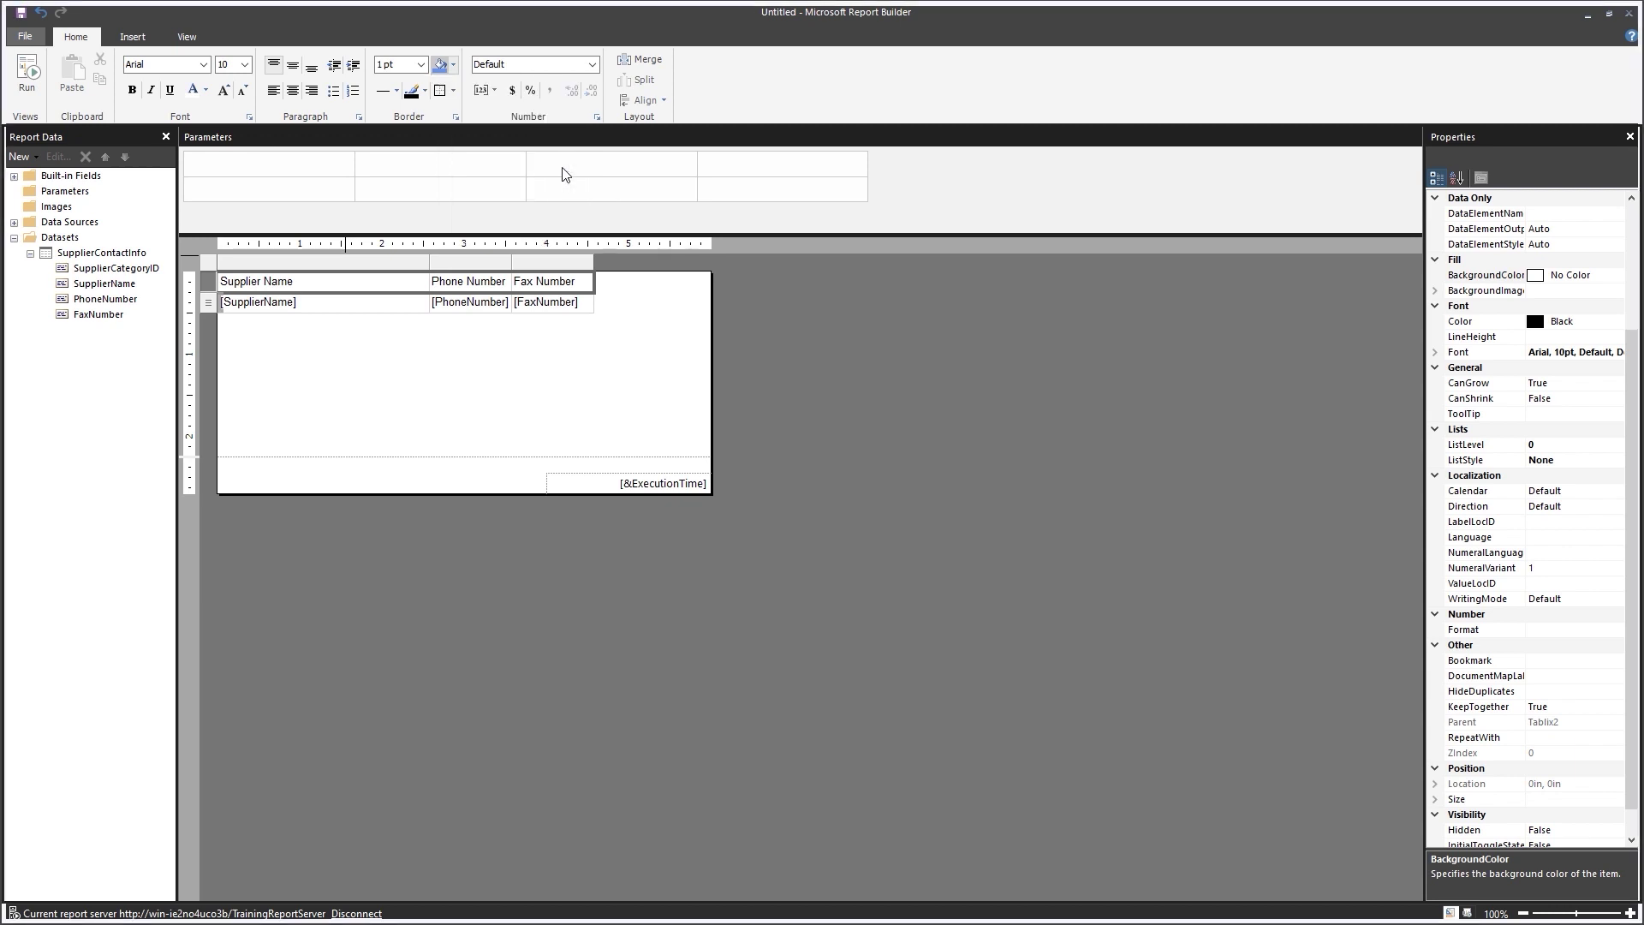
pyautogui.click(476, 391)
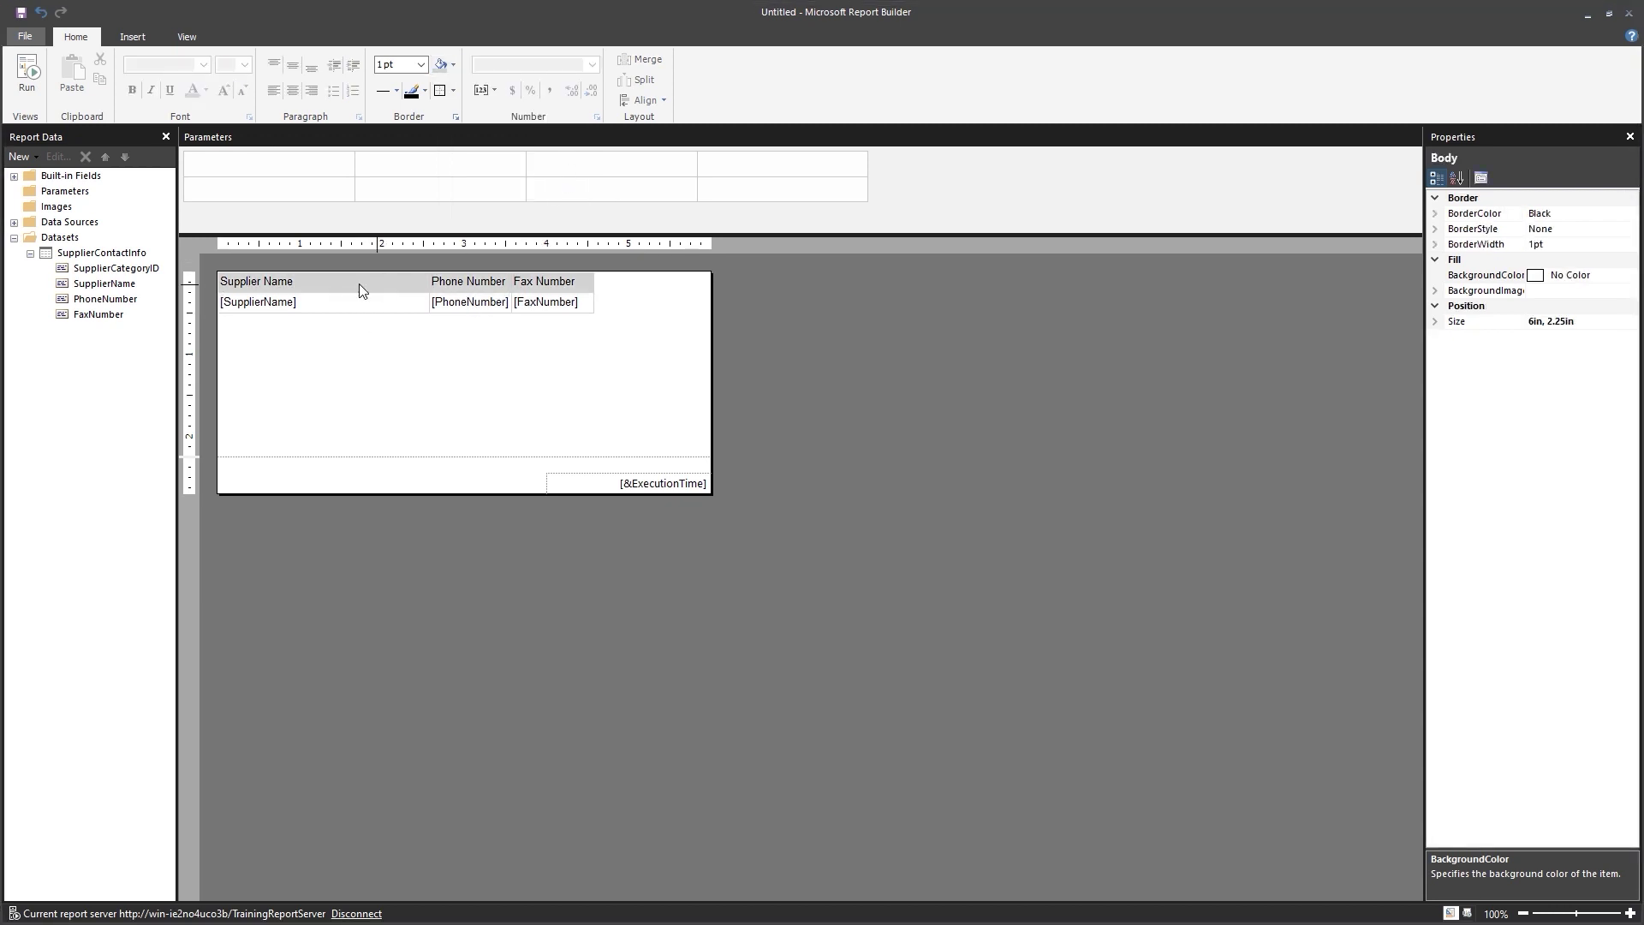
# Make the header row text bold.
pyautogui.click(214, 280)
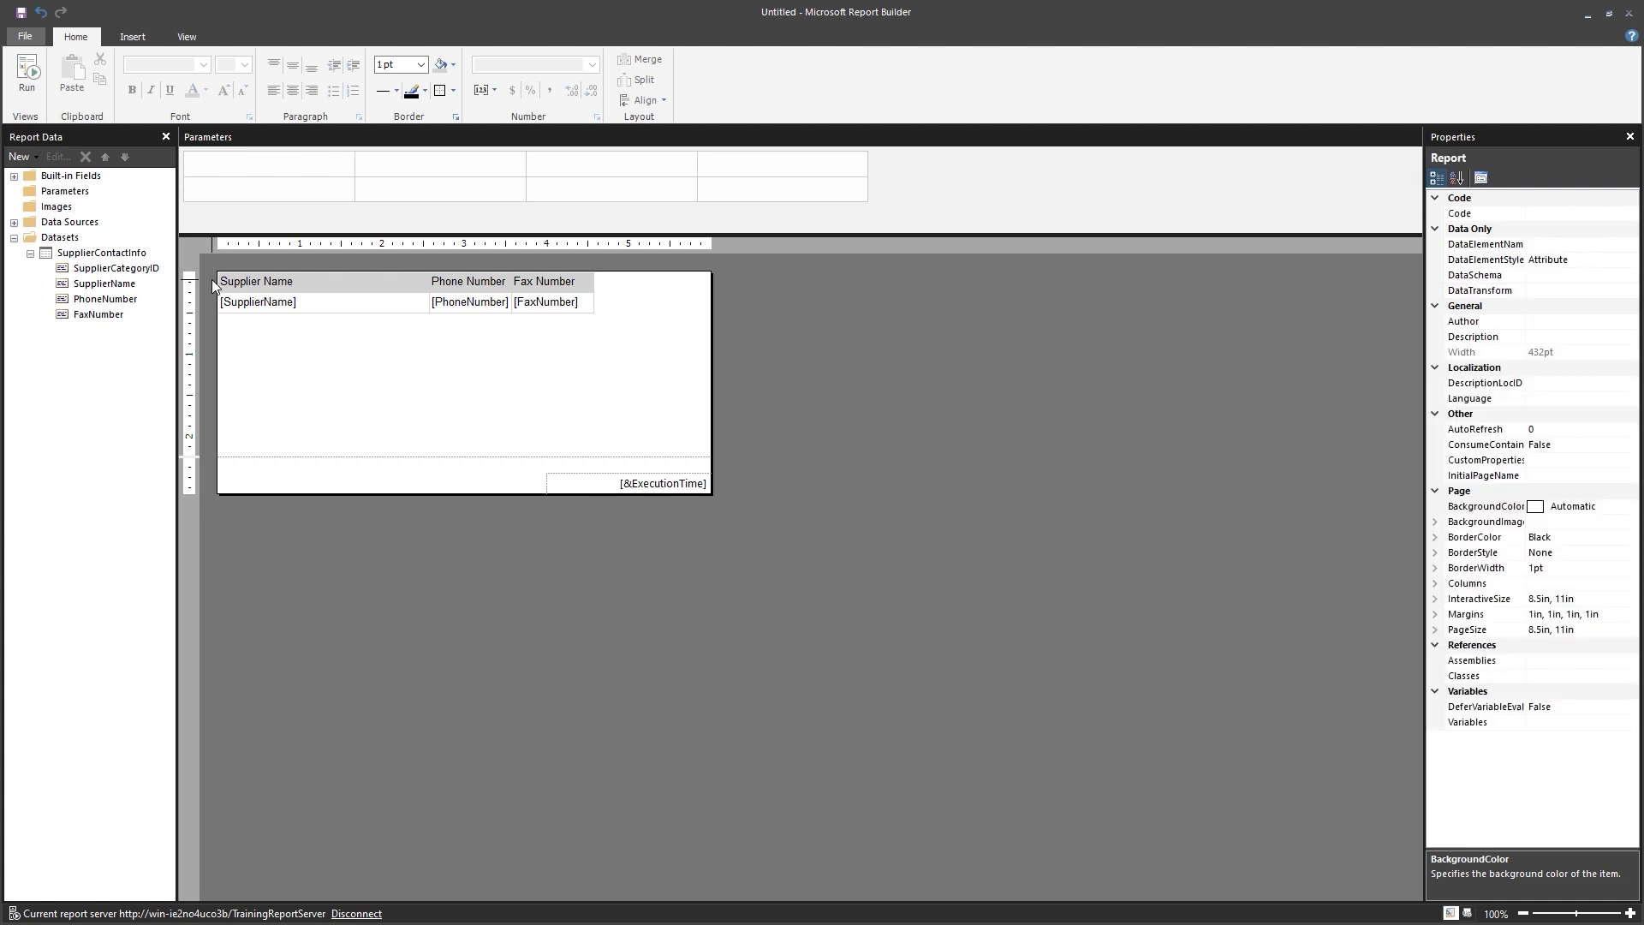
pyautogui.click(207, 282)
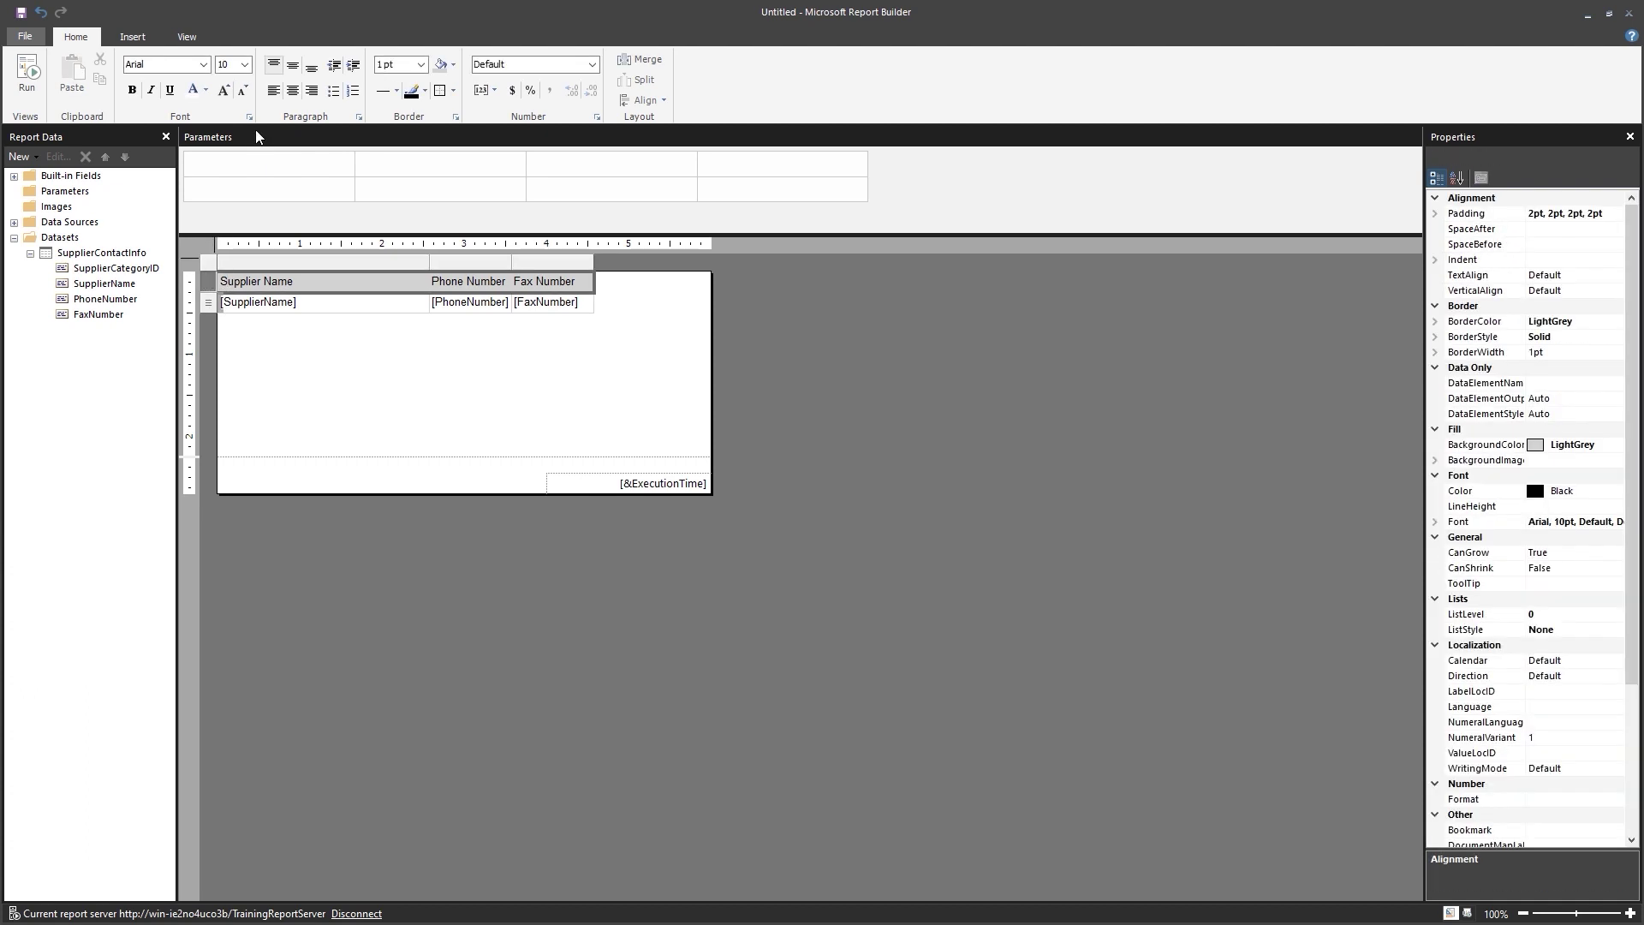
pyautogui.click(133, 90)
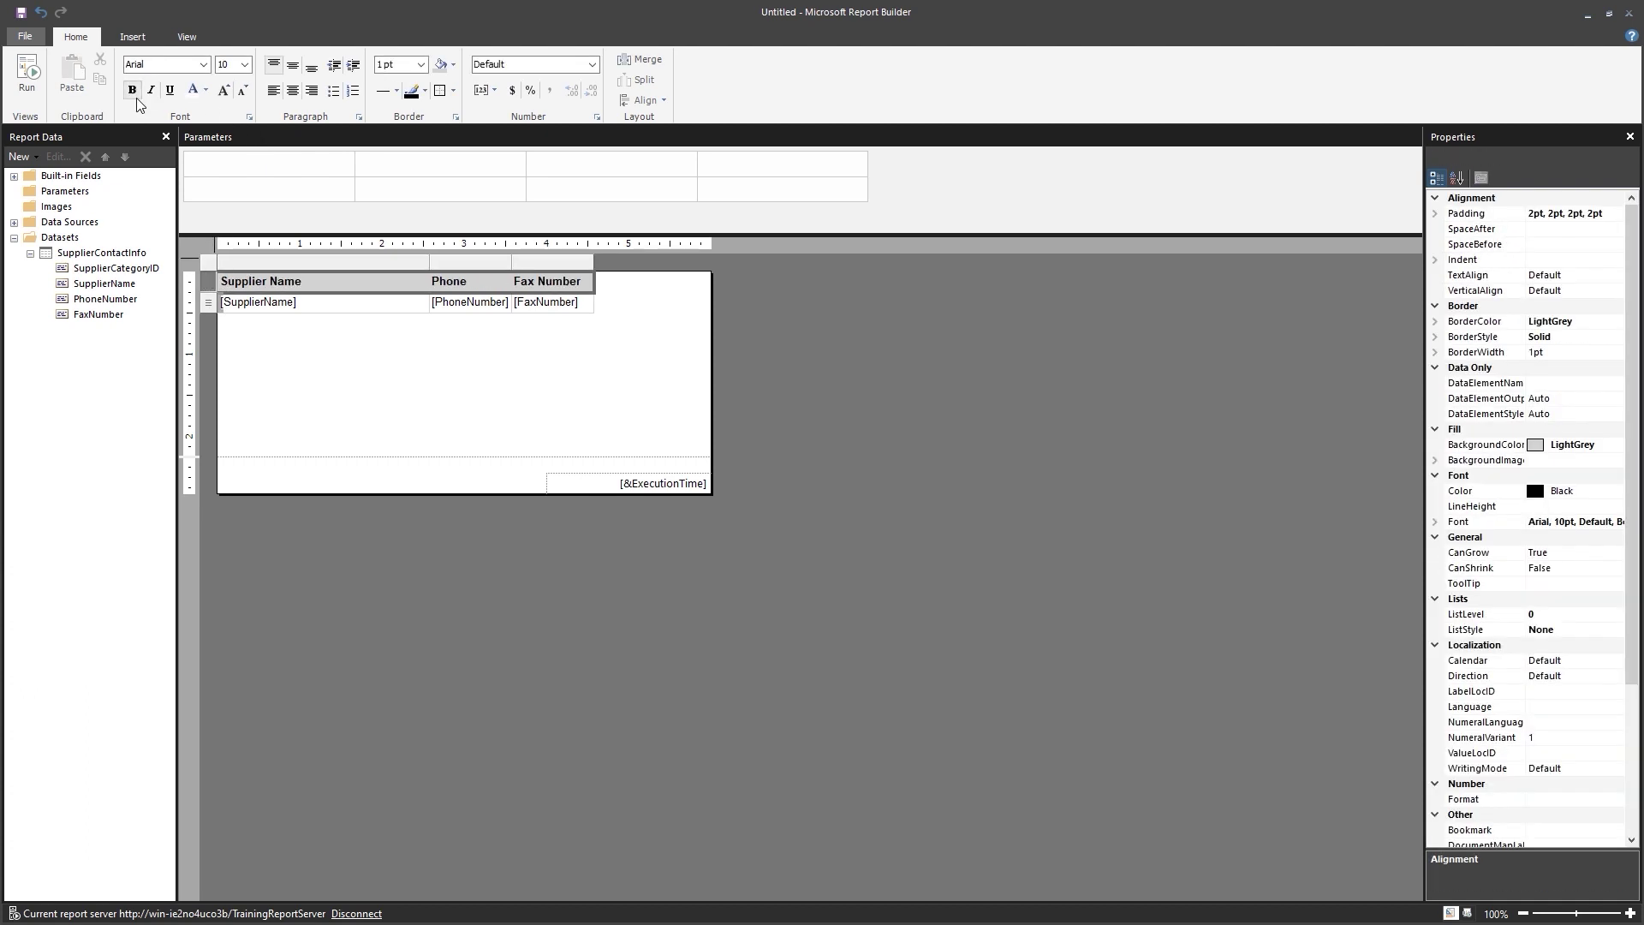
pyautogui.click(430, 415)
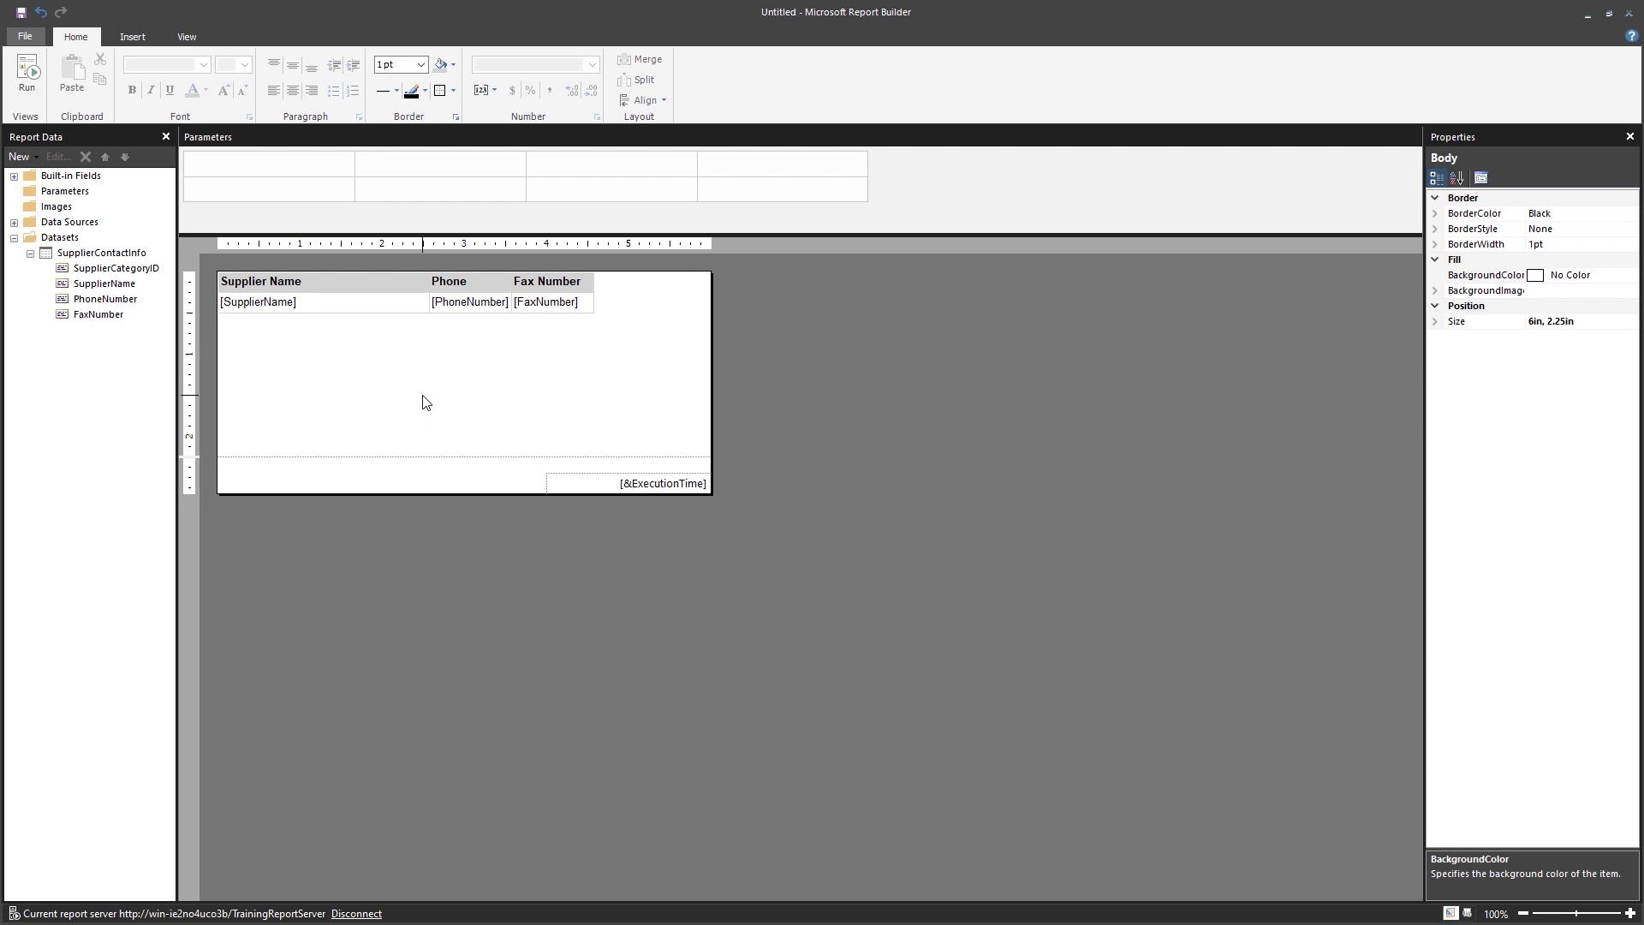
# Remove the page footer, then add a new parameter from the Parameters folder.
pyautogui.rightClick(501, 528)
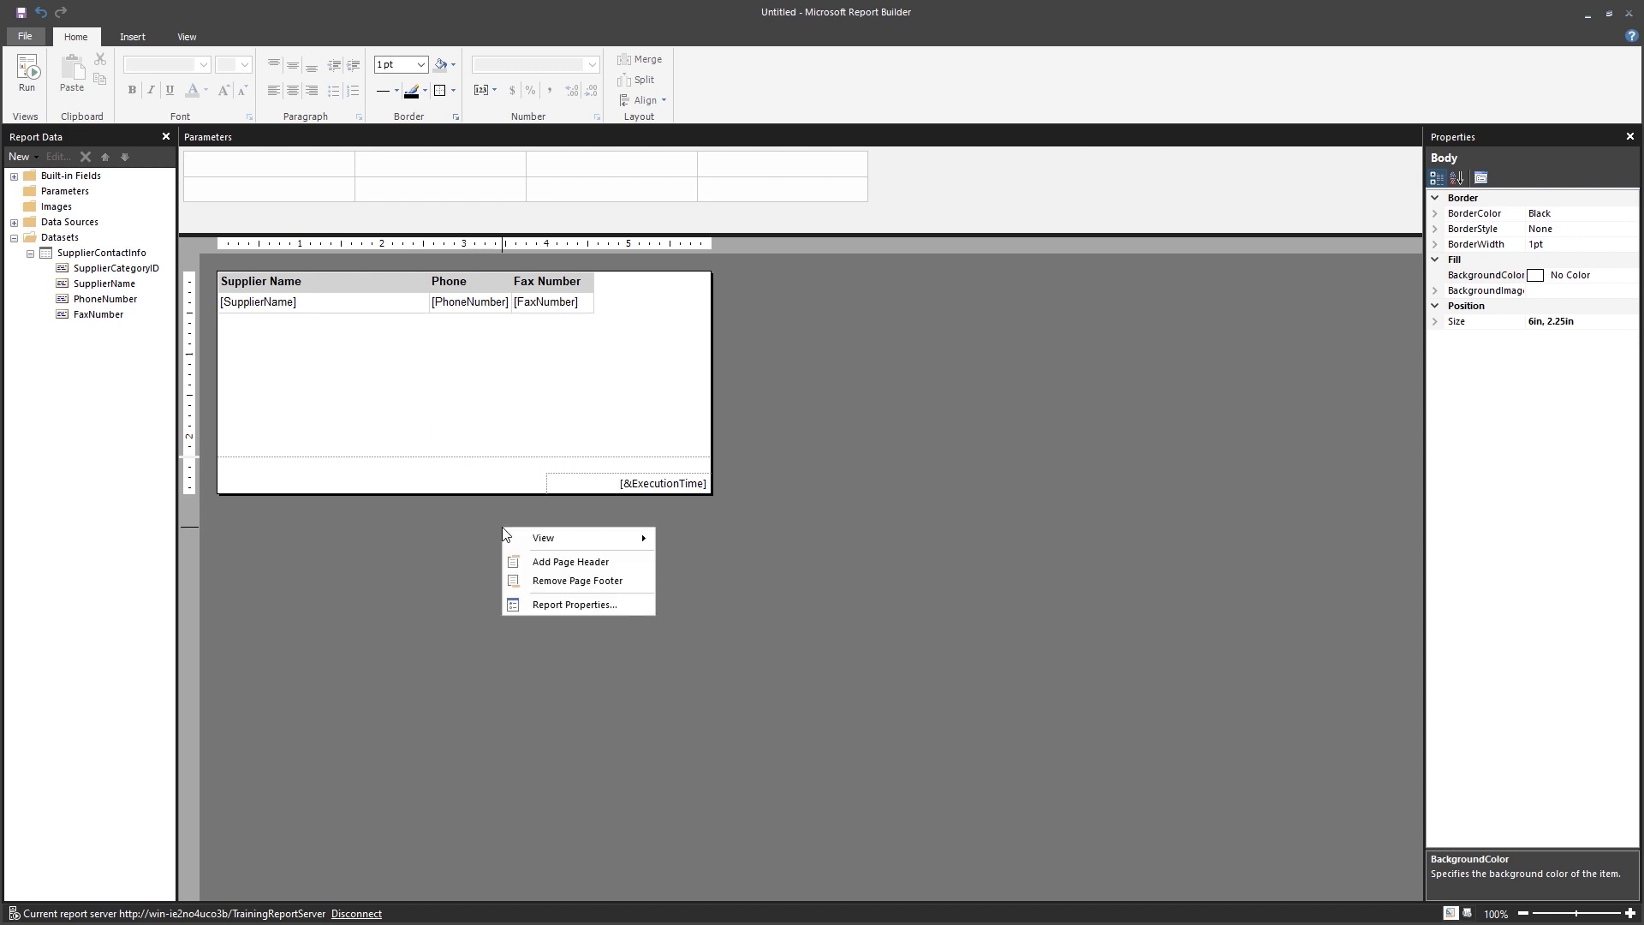
pyautogui.click(562, 583)
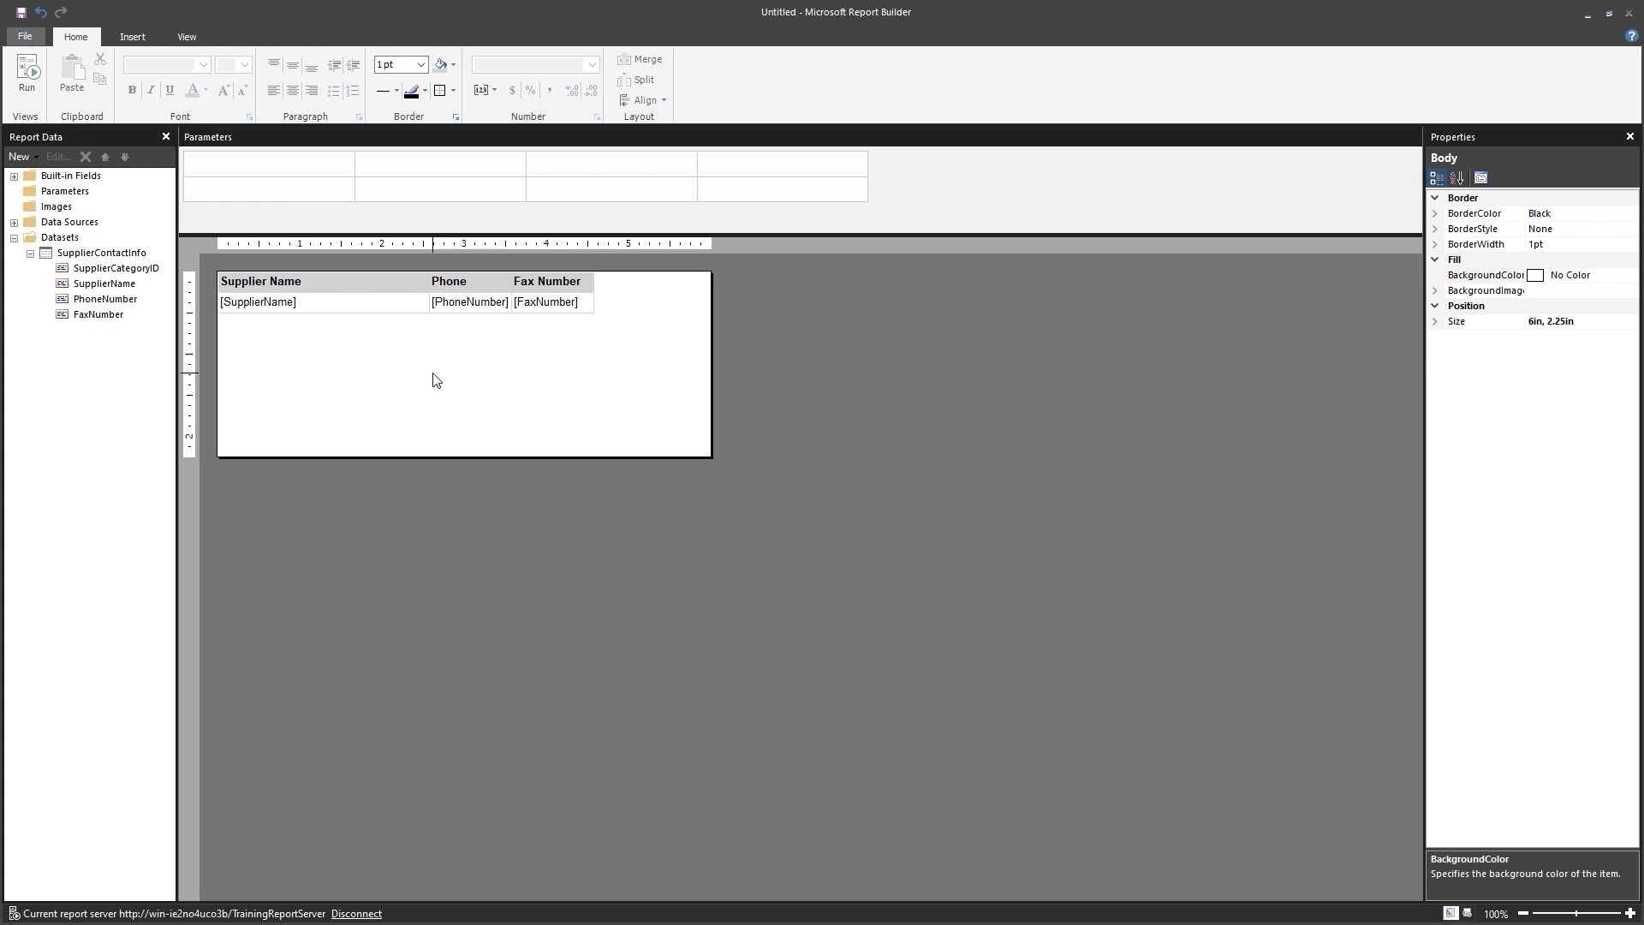
pyautogui.click(63, 195)
pyautogui.rightClick(63, 195)
pyautogui.click(112, 204)
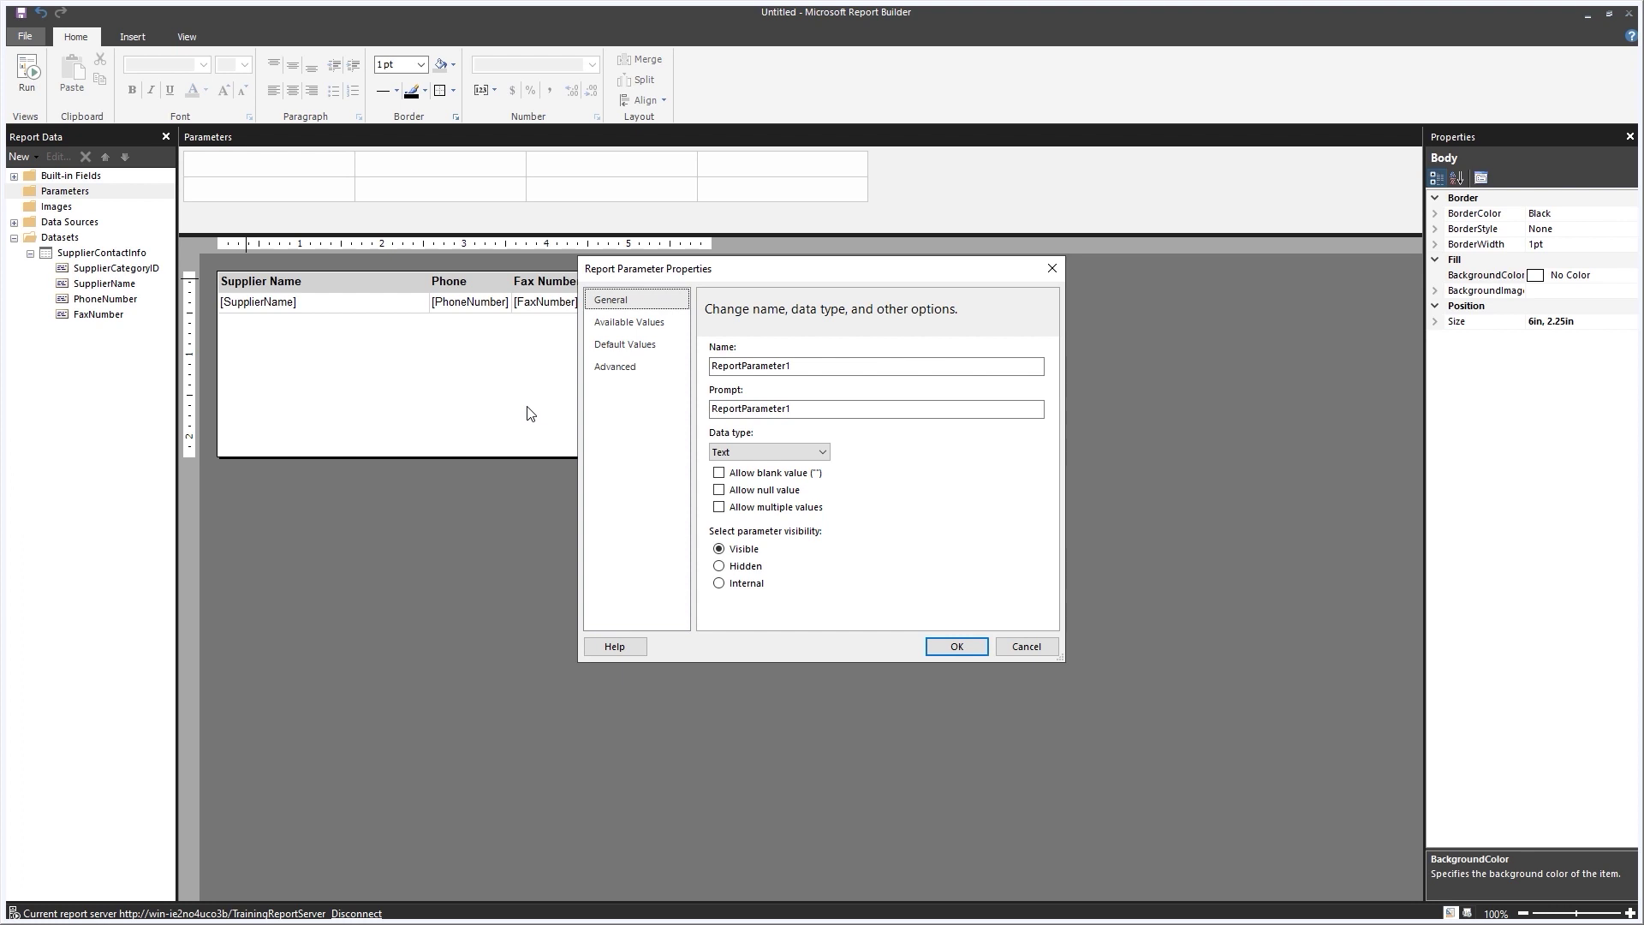
# Rename the parameter SupplierCategoryID, make it Hidden with Integer data type, and confirm.
pyautogui.click(789, 367)
pyautogui.doubleClick(797, 367)
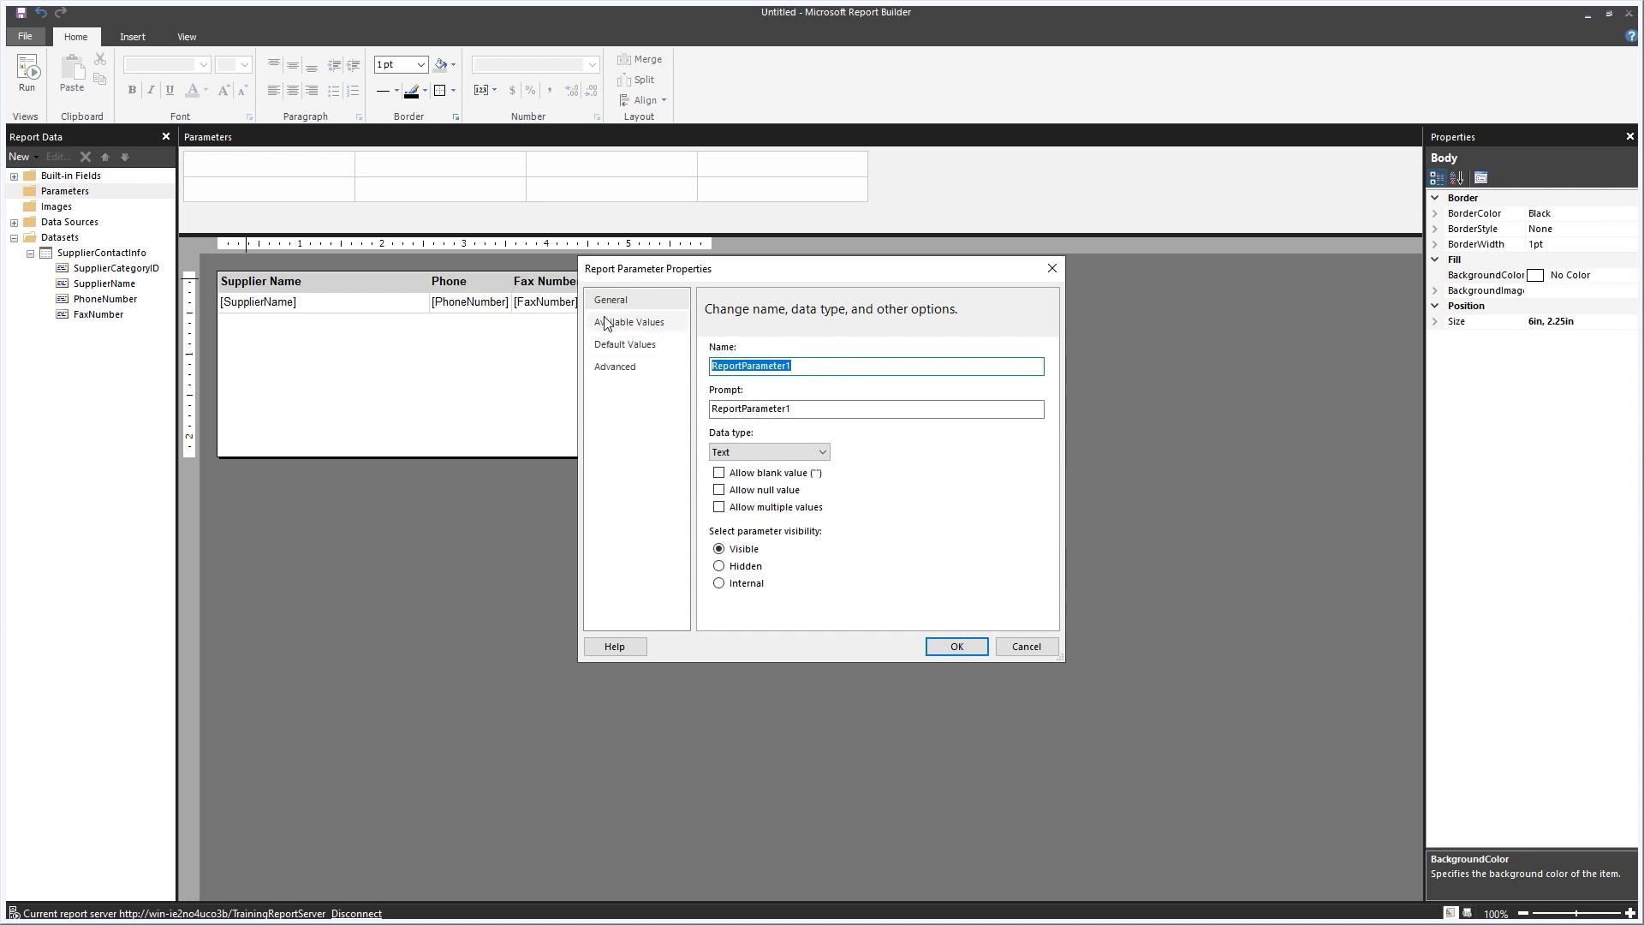
pyautogui.write('SupplierCategoryID')
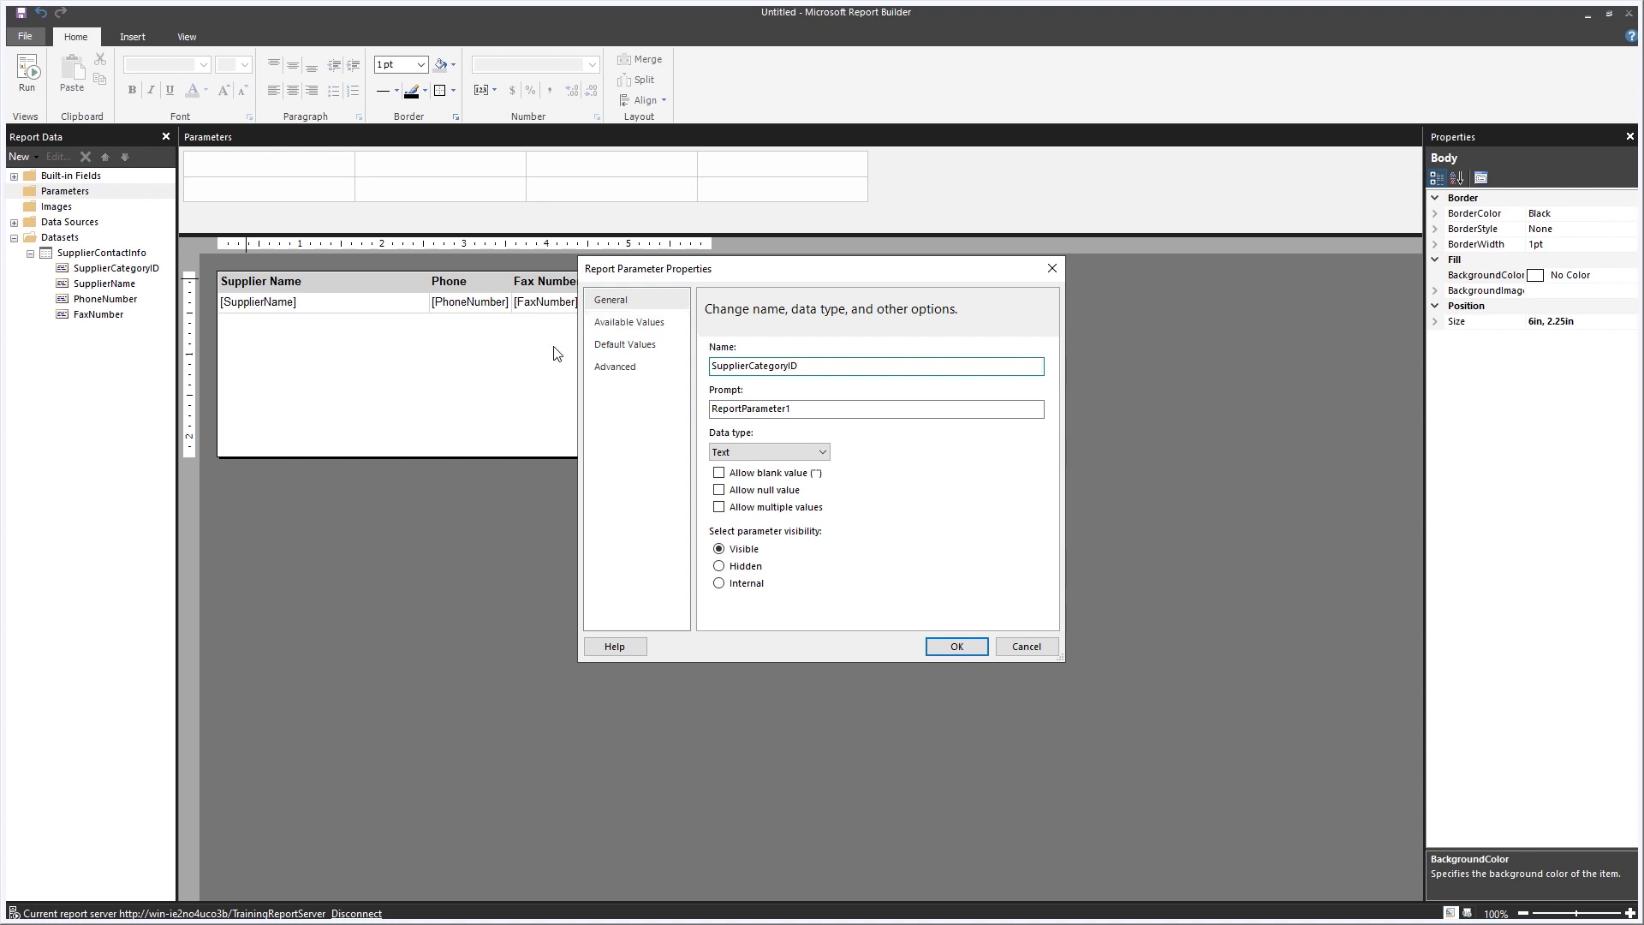
pyautogui.click(732, 571)
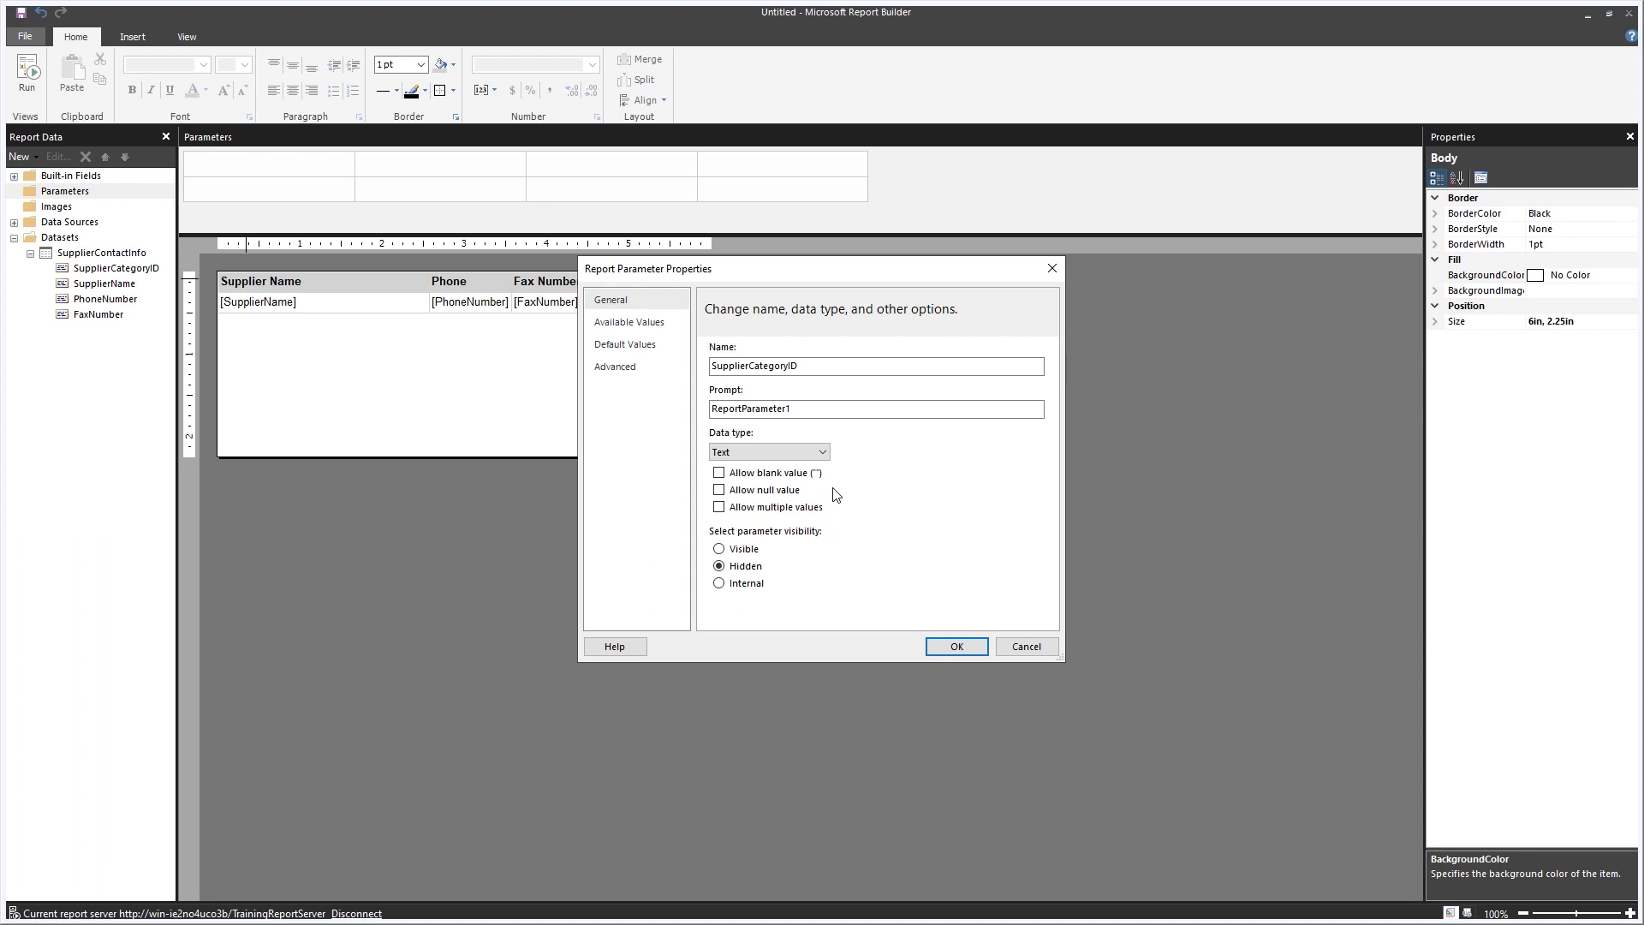
pyautogui.click(825, 457)
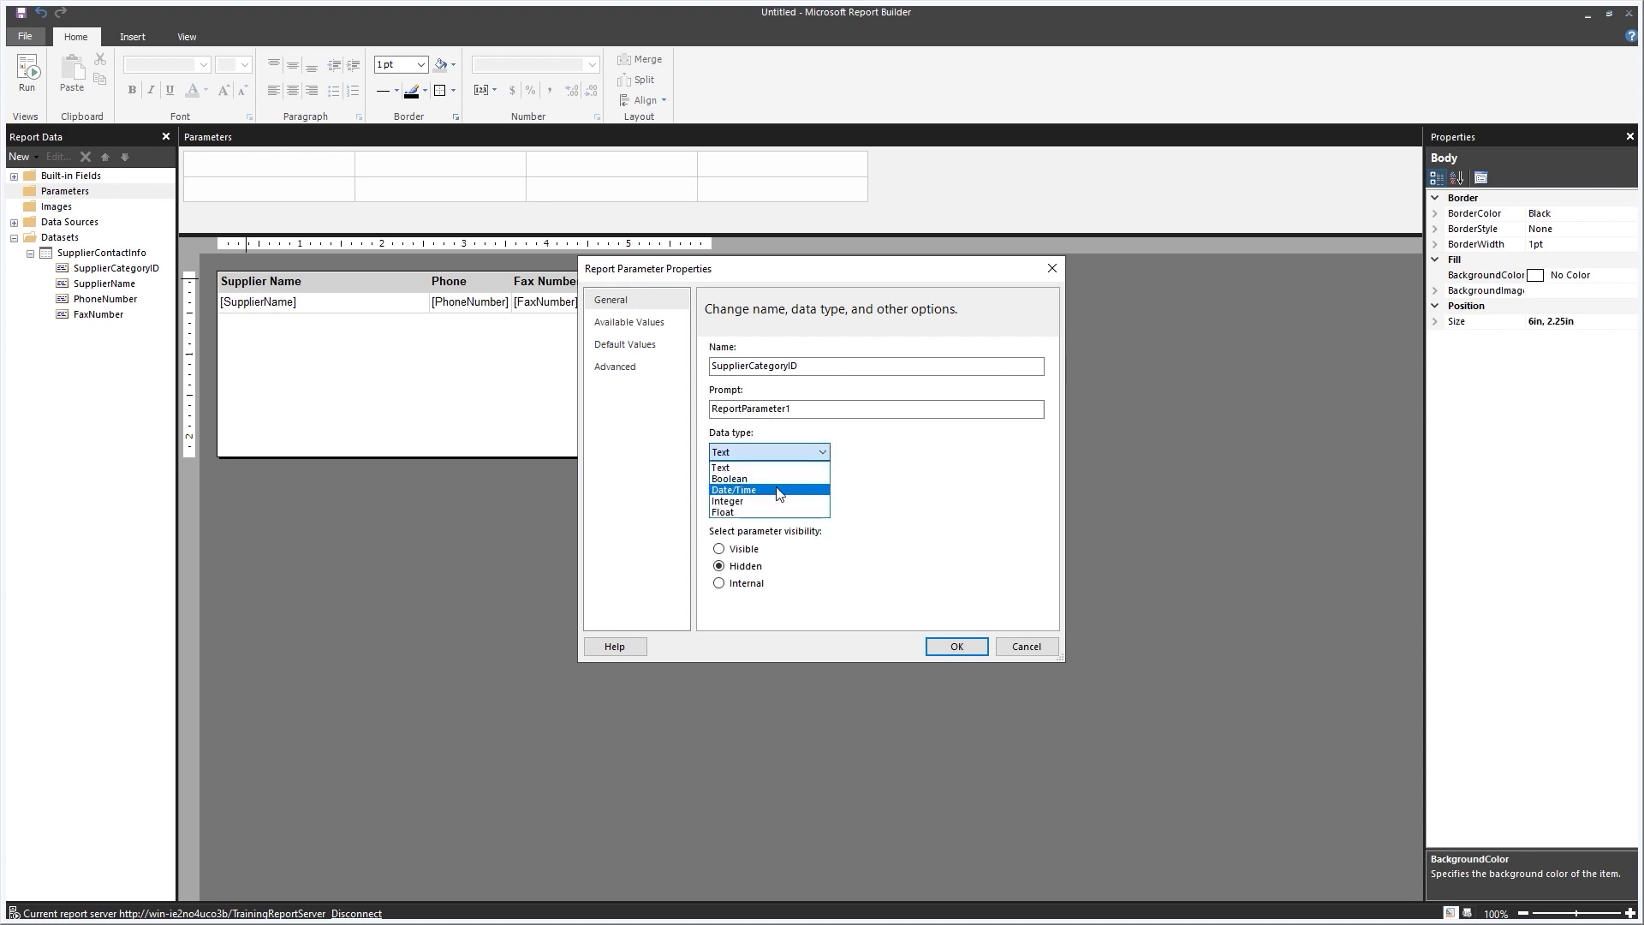
pyautogui.click(768, 505)
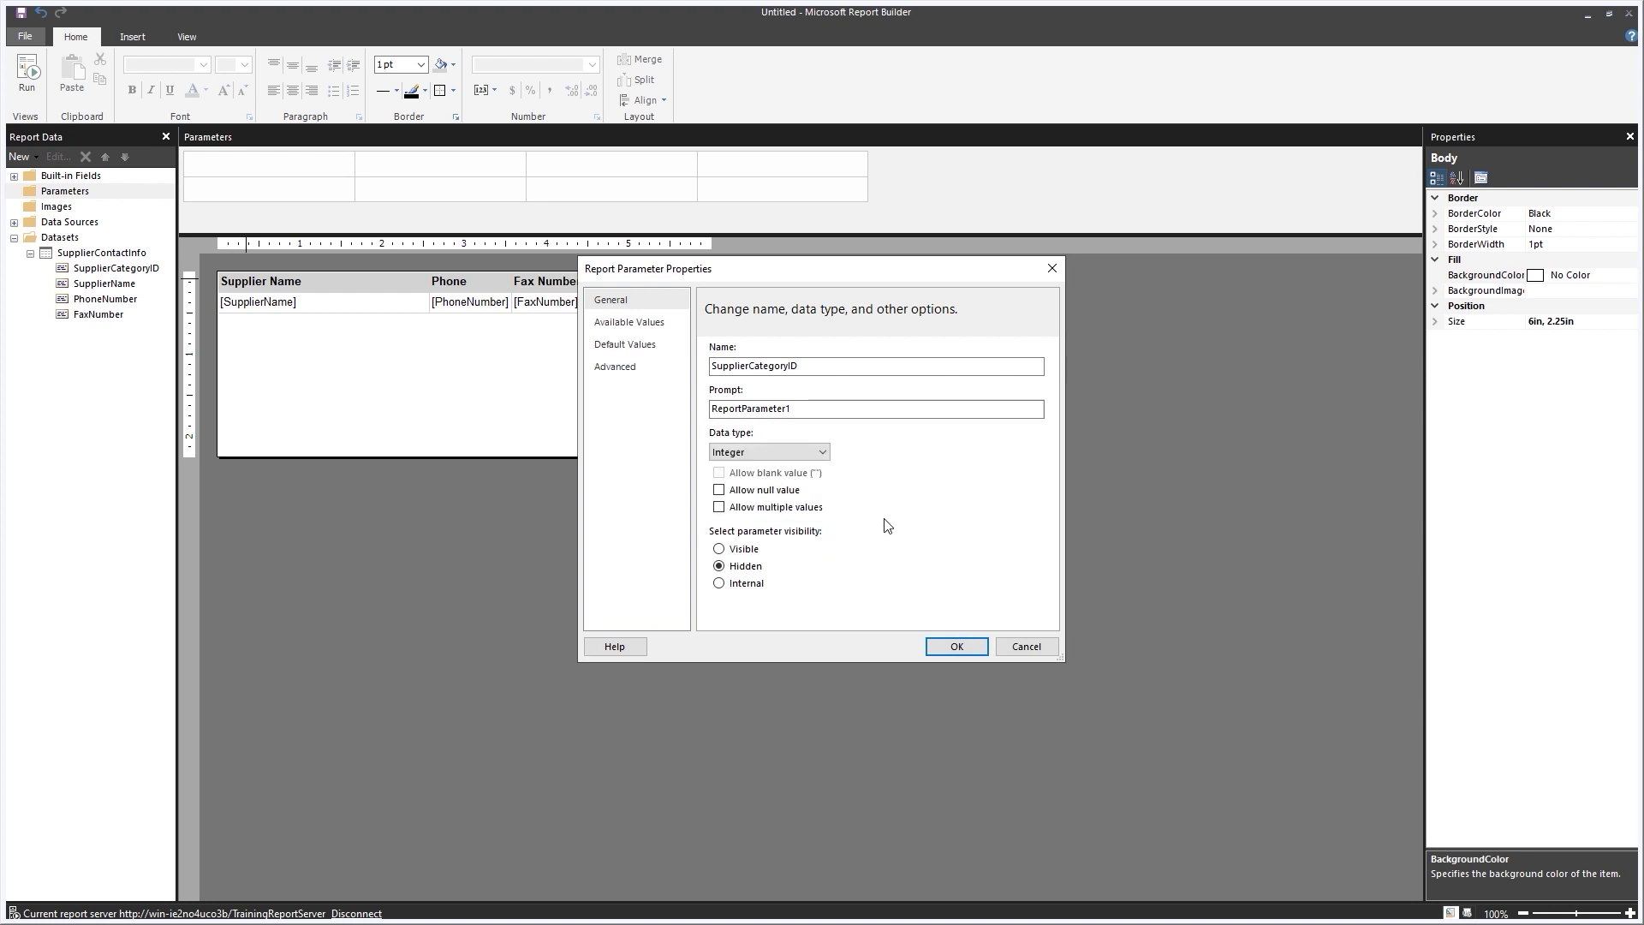
pyautogui.click(973, 654)
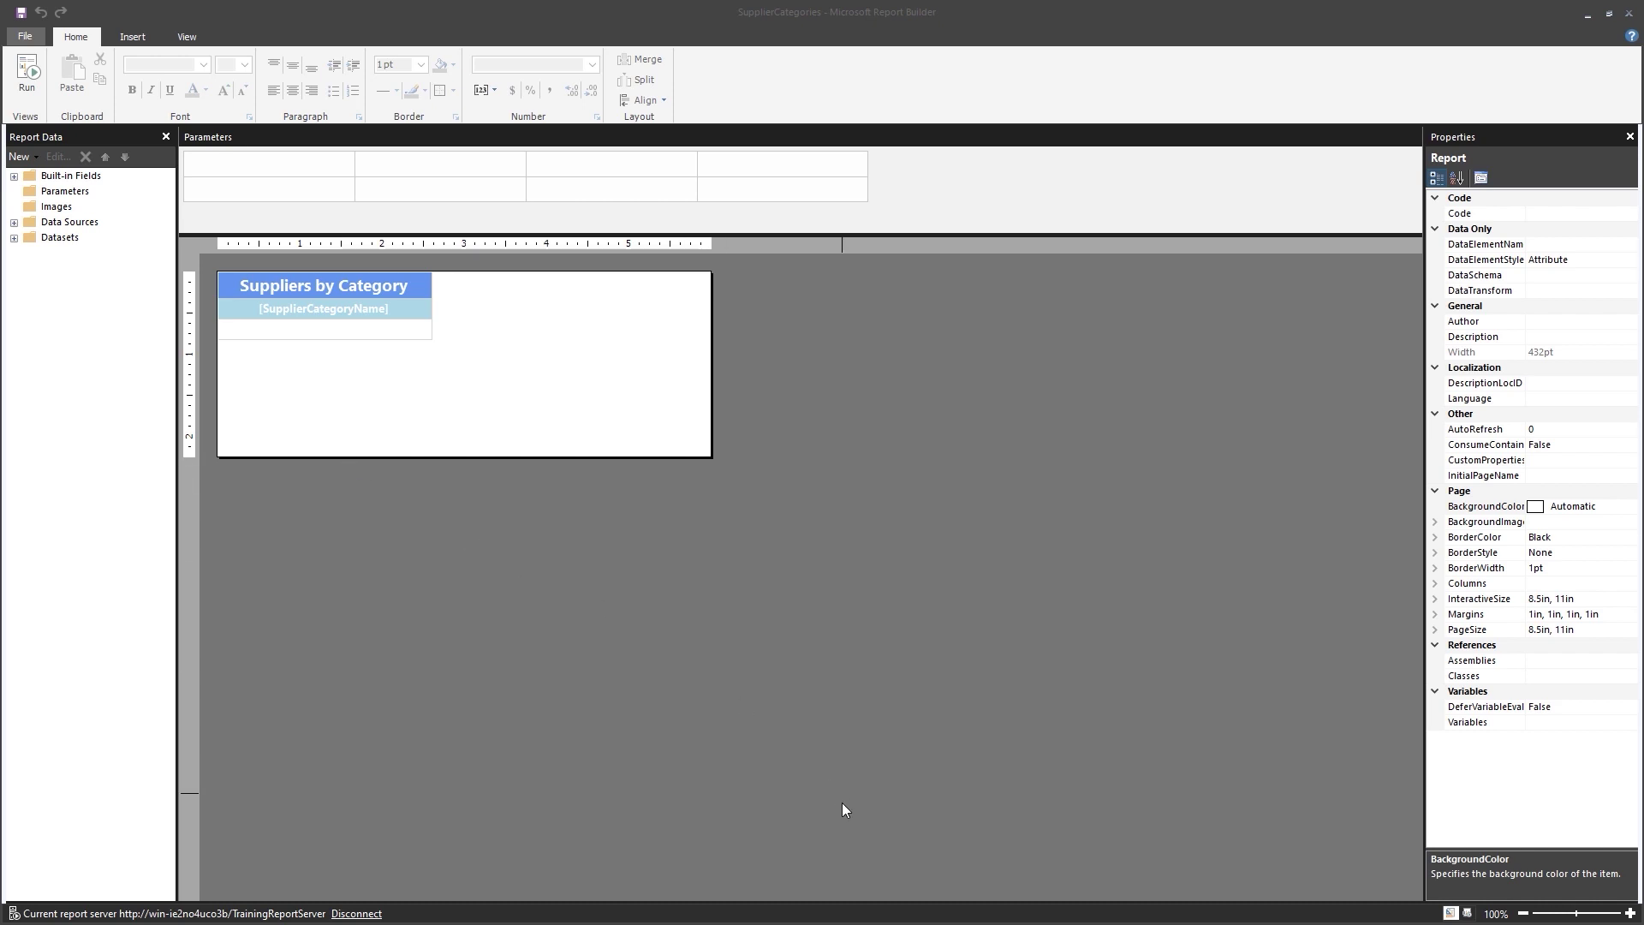
# Insert a subreport (Subreport1) into the empty cell below [SupplierCategoryName].
pyautogui.click(309, 334)
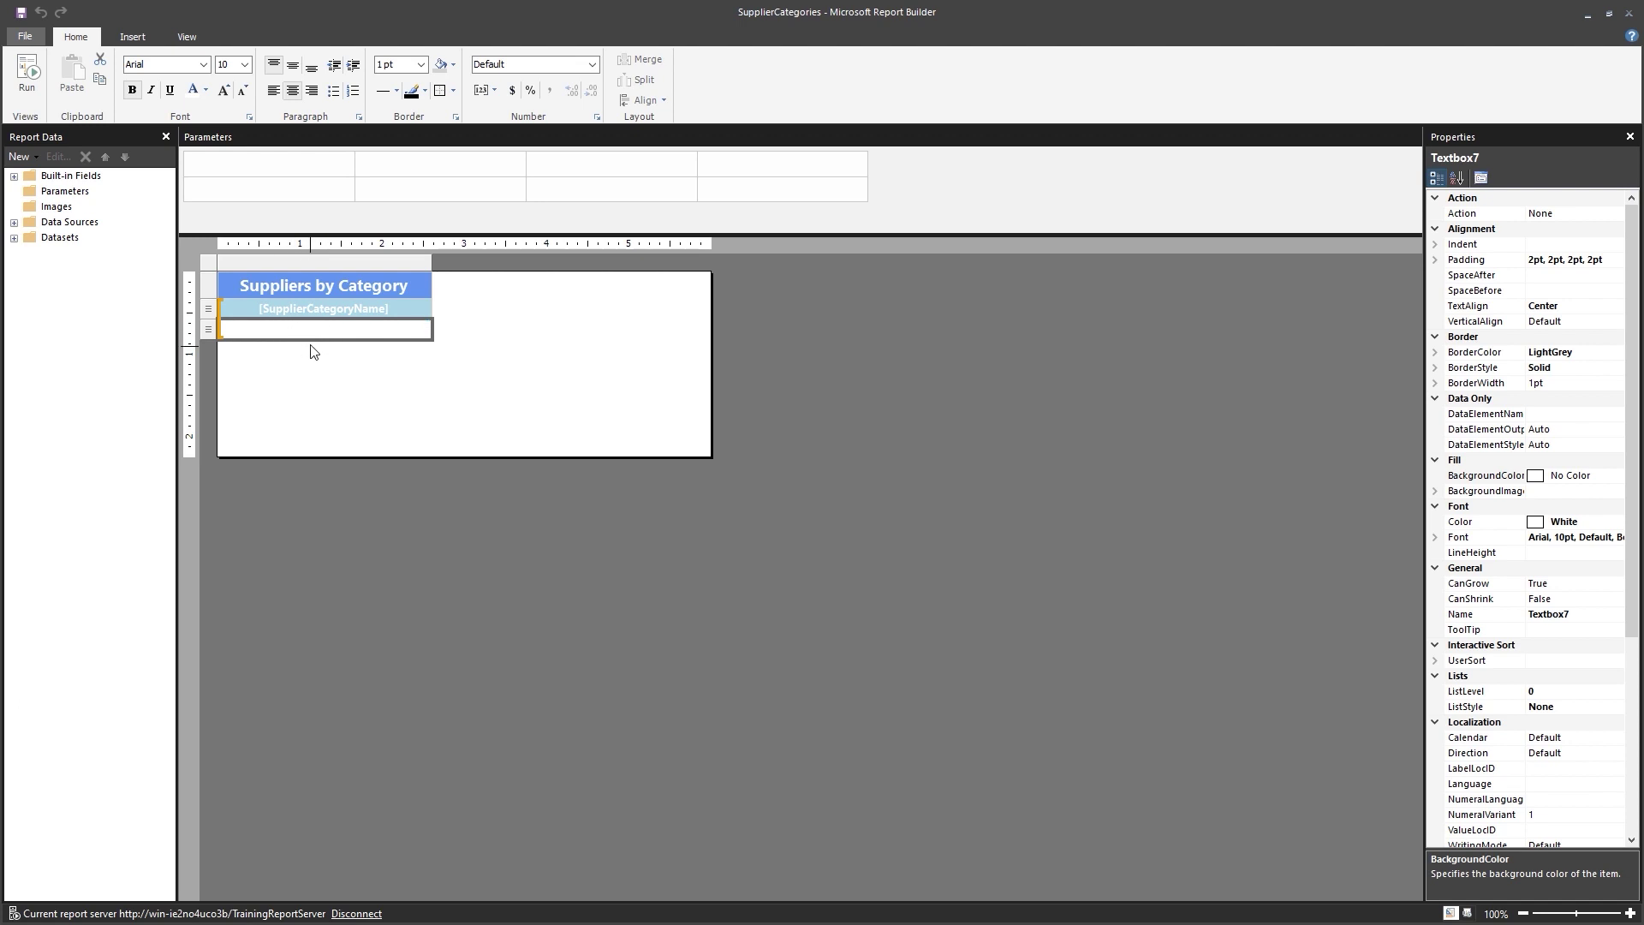
pyautogui.rightClick(313, 337)
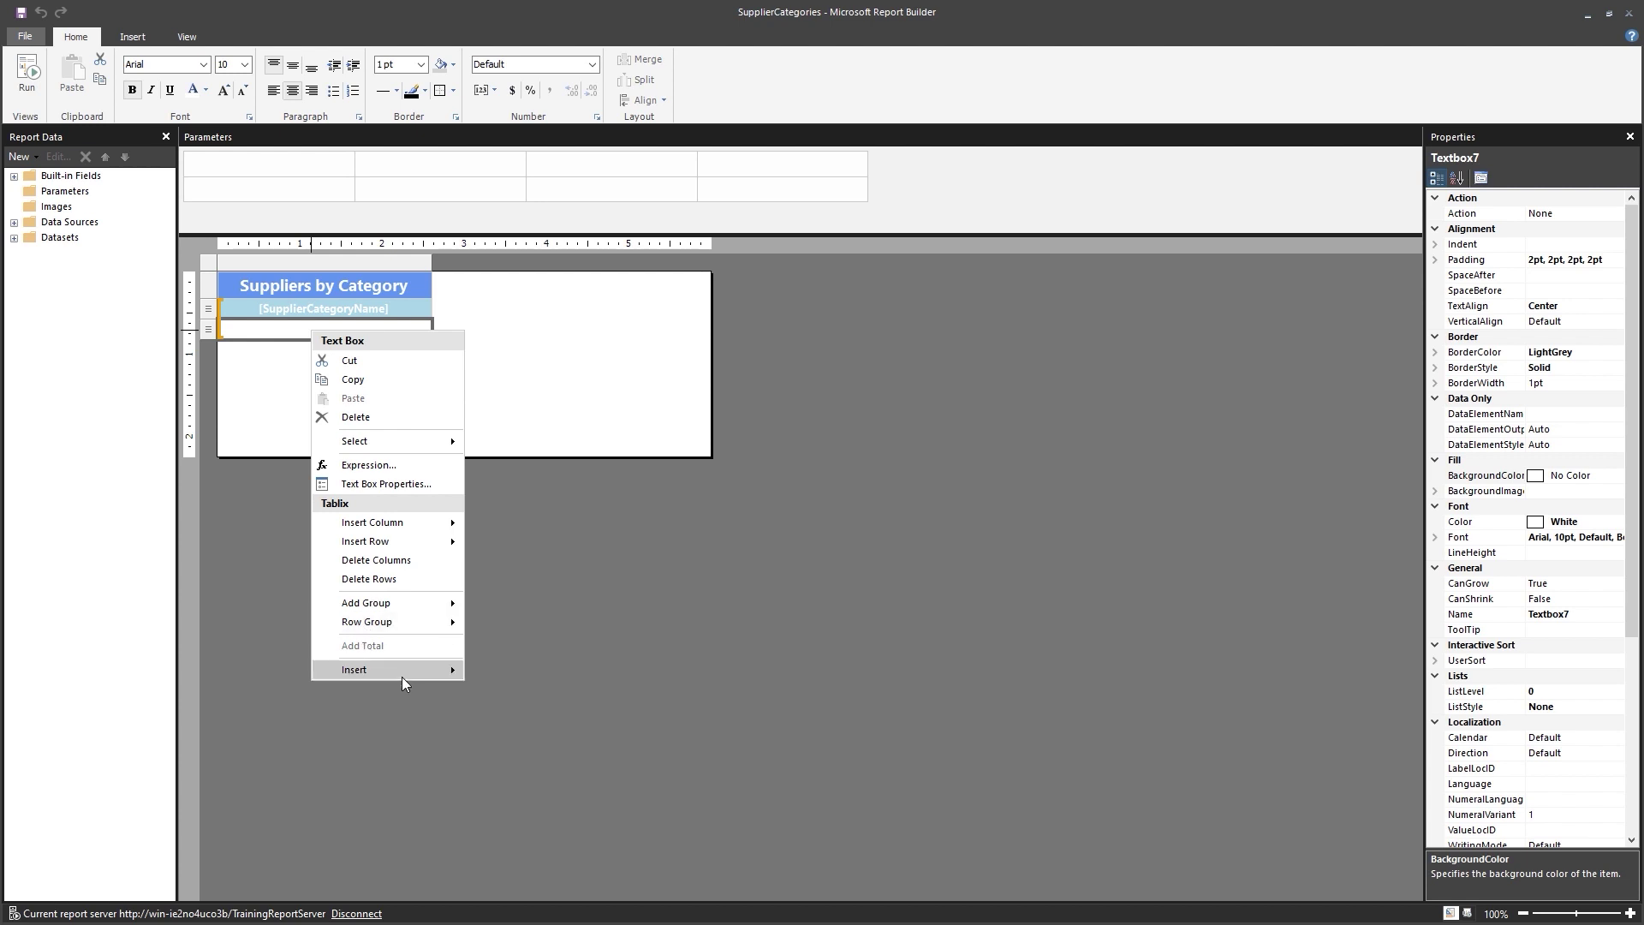
pyautogui.moveTo(404, 673)
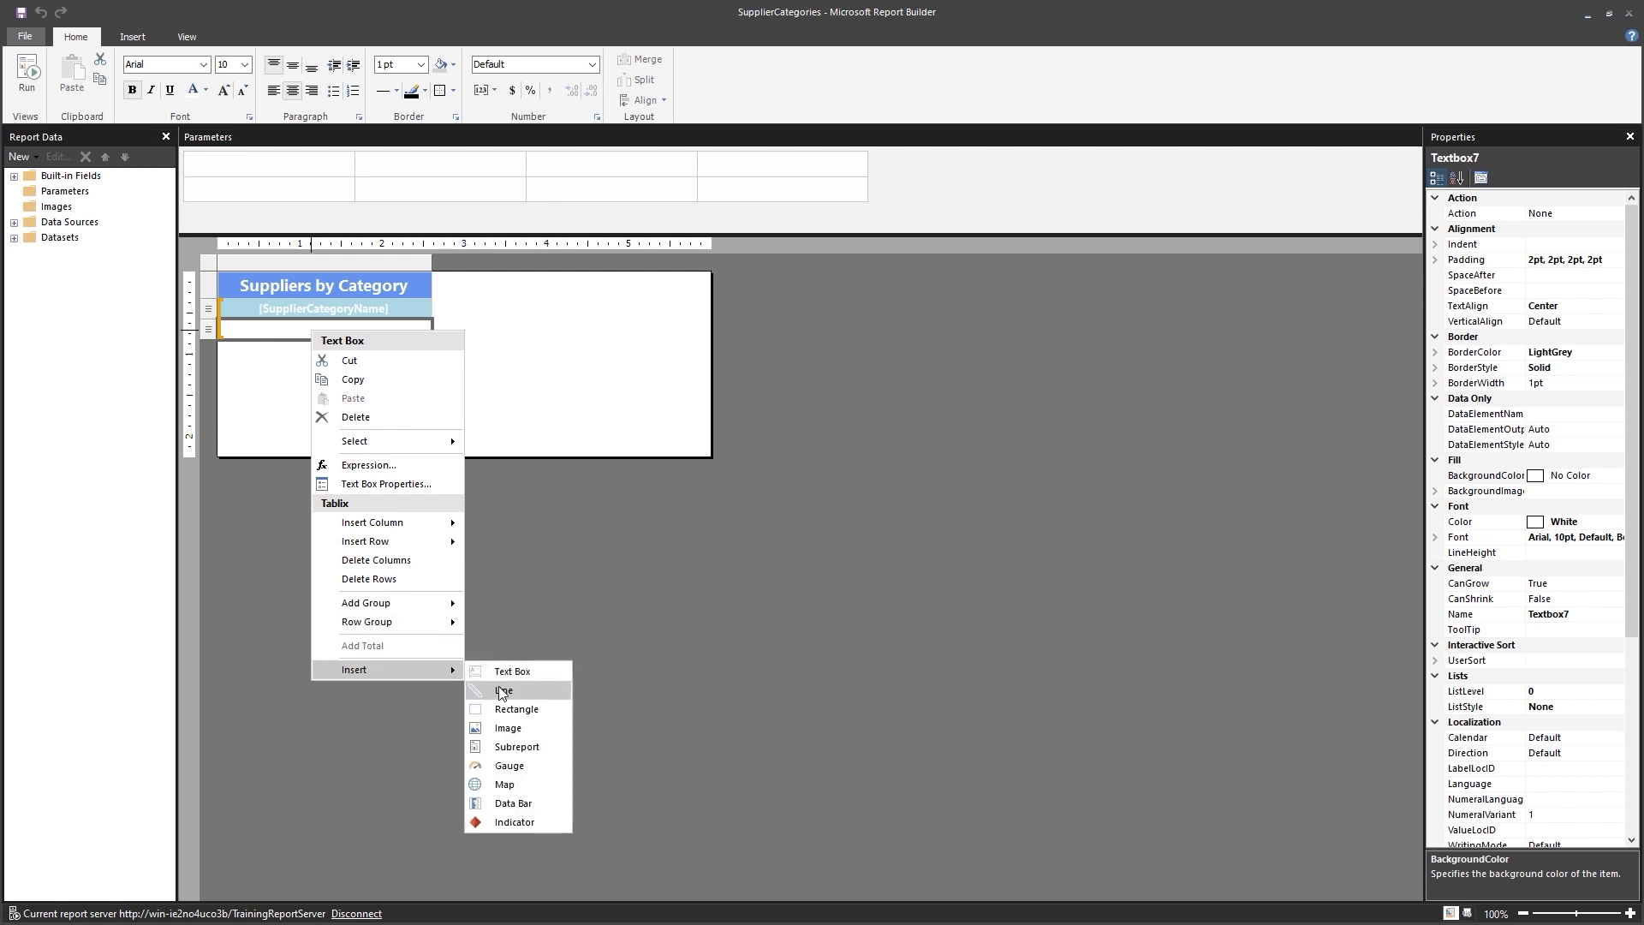
pyautogui.click(518, 746)
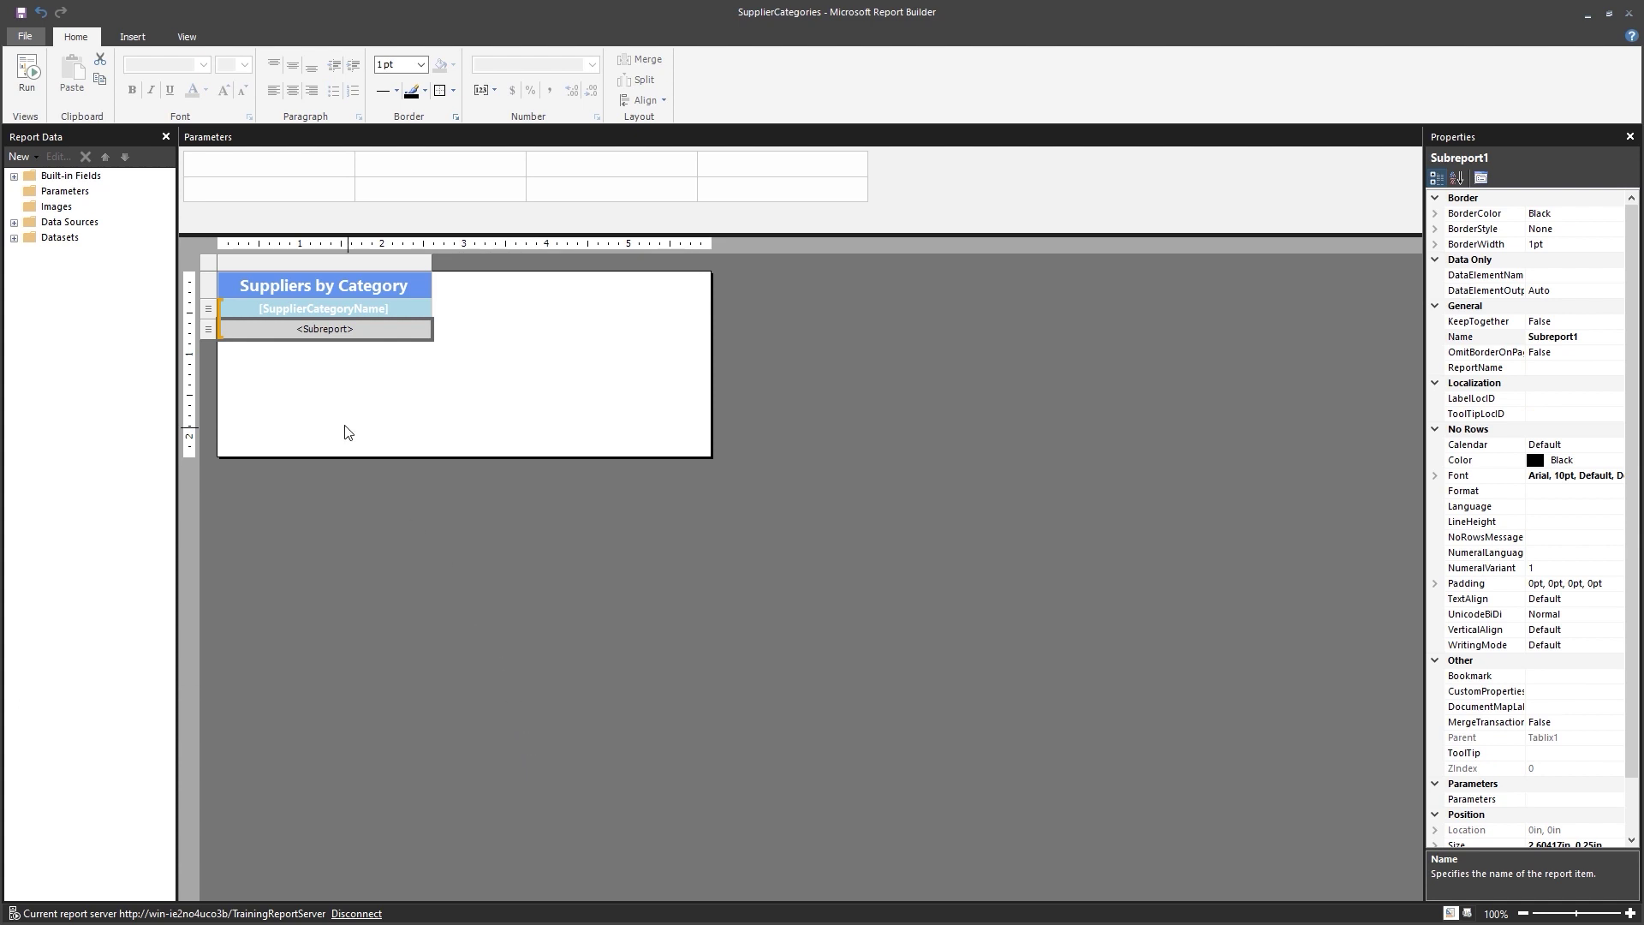
pyautogui.rightClick(322, 336)
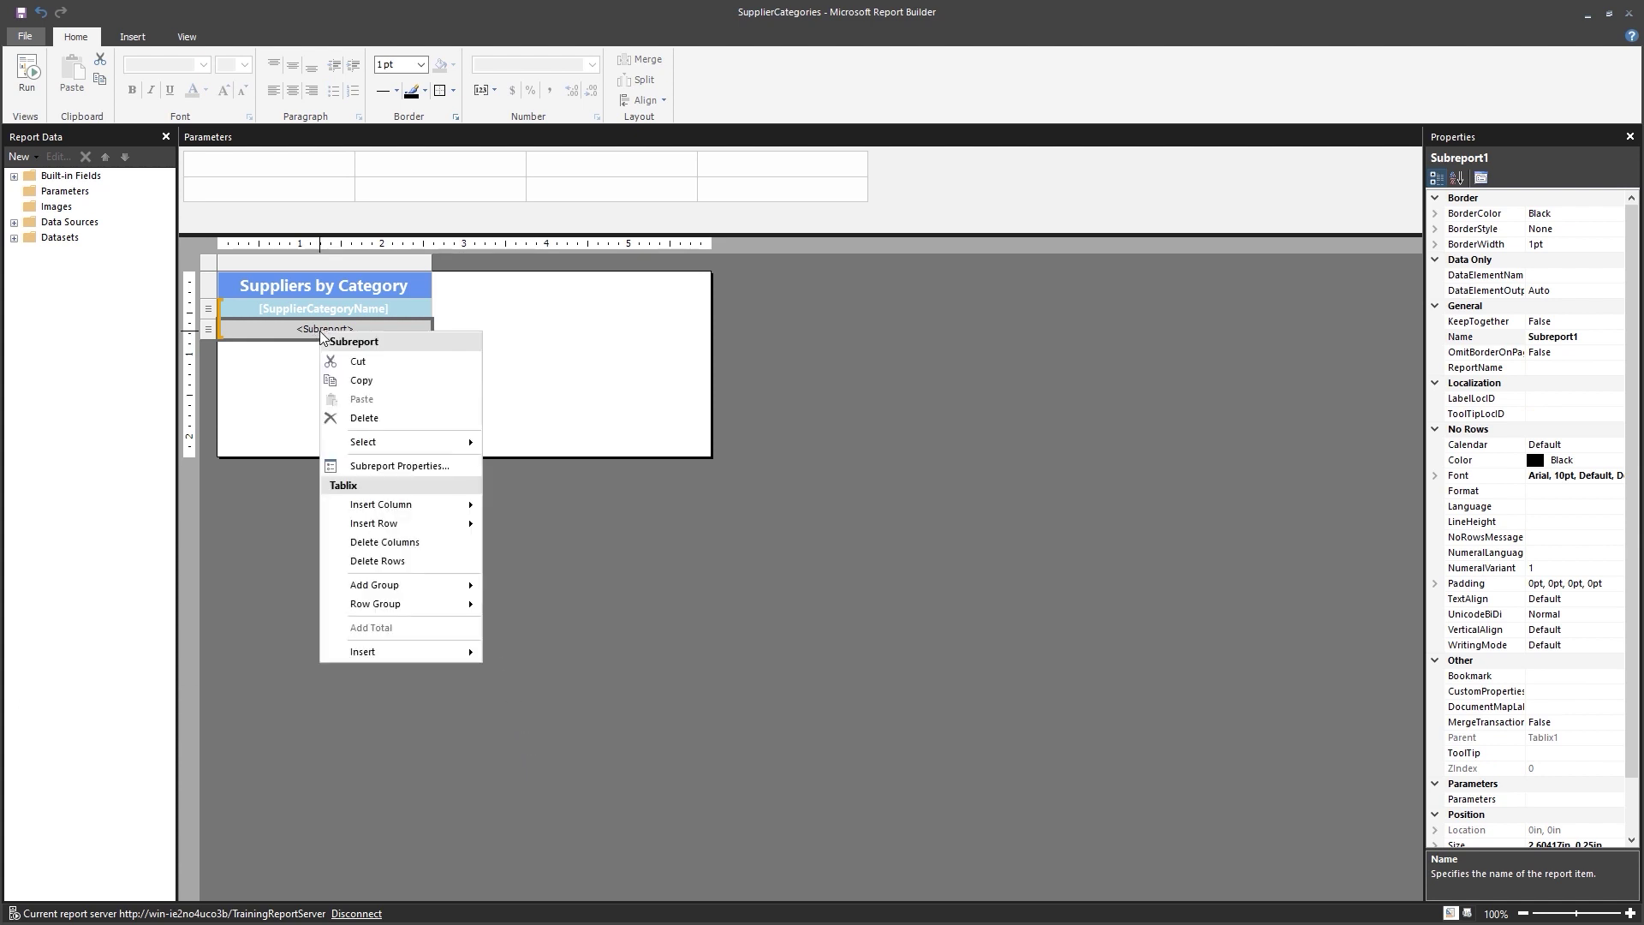
# Rename the subreport to SupplierContact and set it to display the SupplierContactInfo report.
pyautogui.click(427, 468)
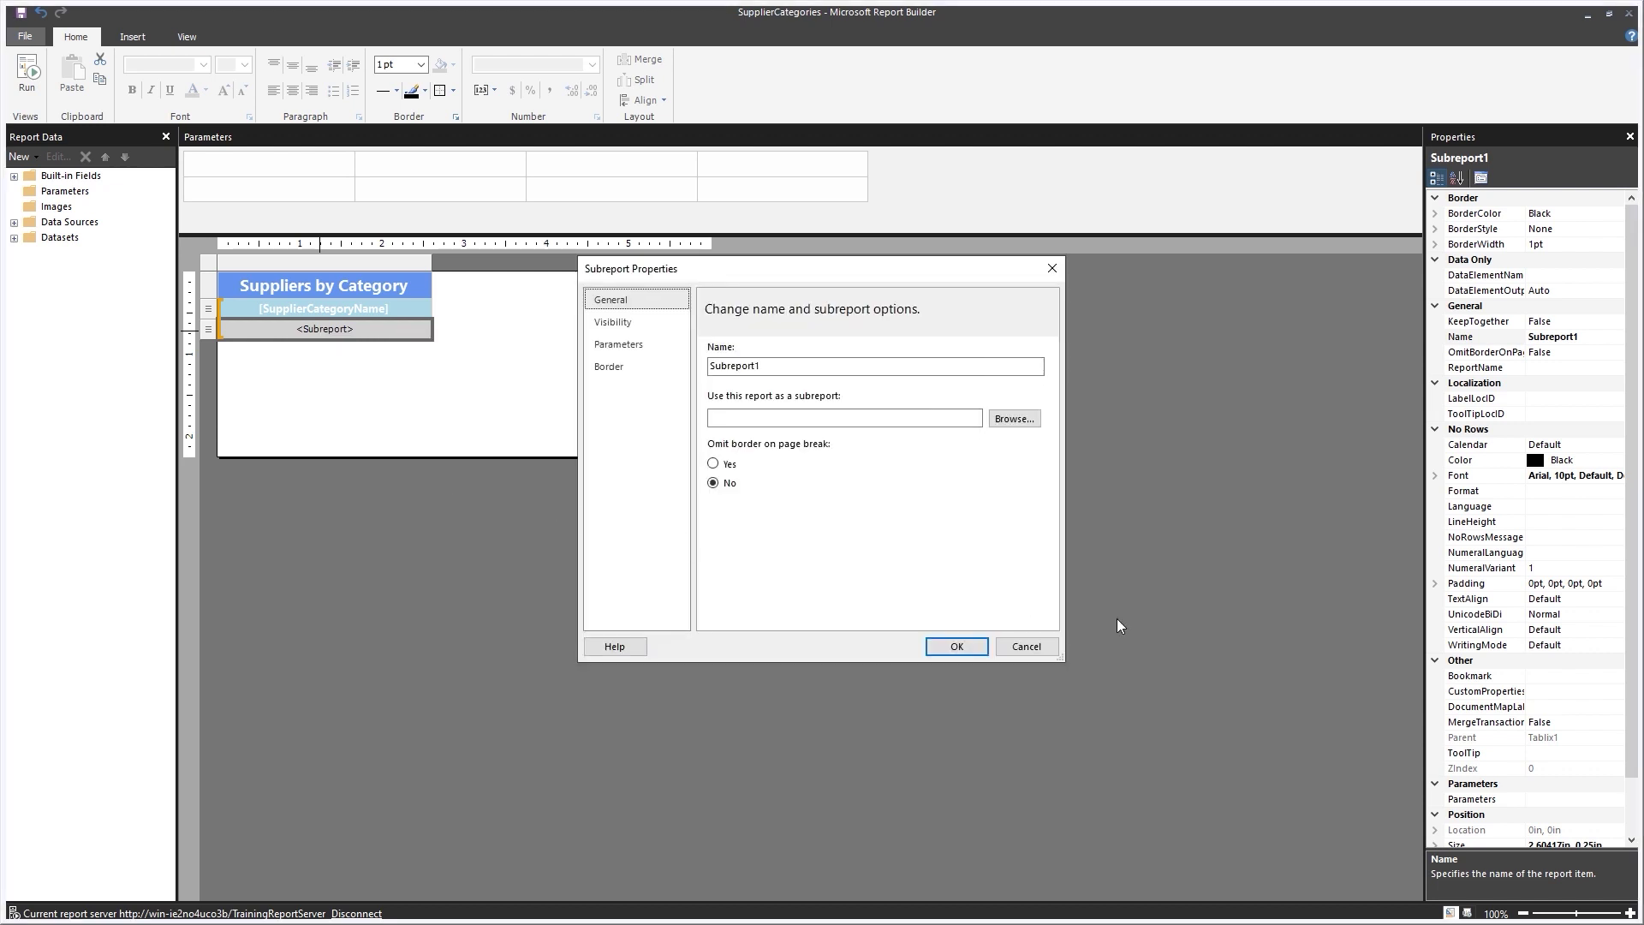
pyautogui.moveTo(762, 366); pyautogui.dragTo(694, 361)
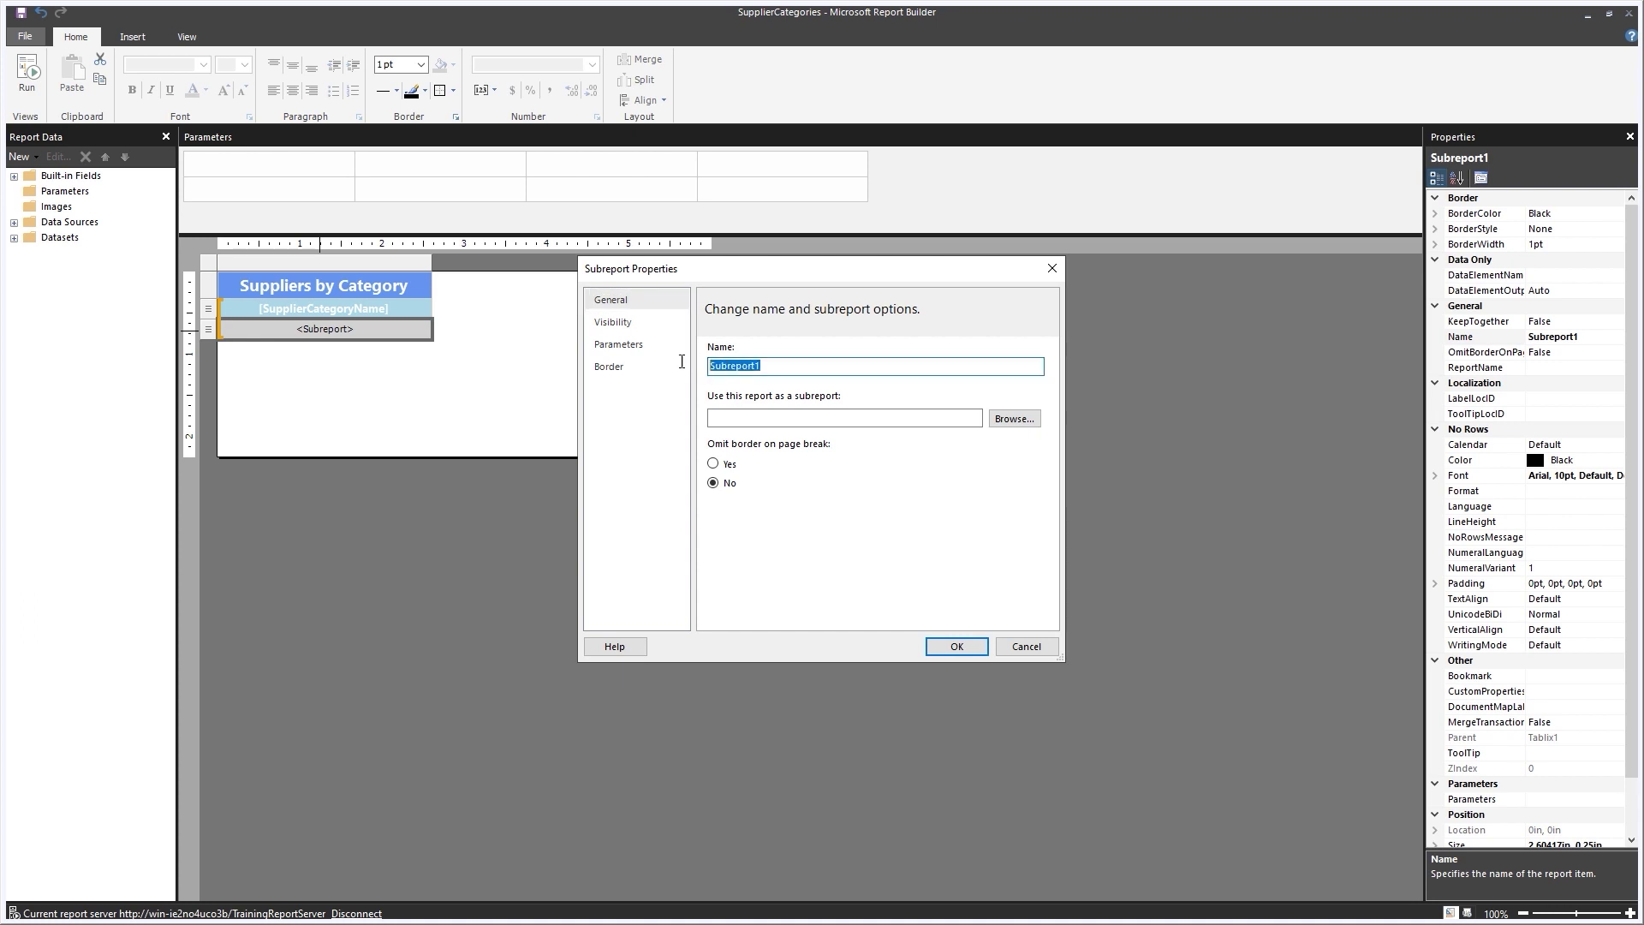
pyautogui.press('BackSpace')
pyautogui.write('SupplierContact')
pyautogui.click(1017, 419)
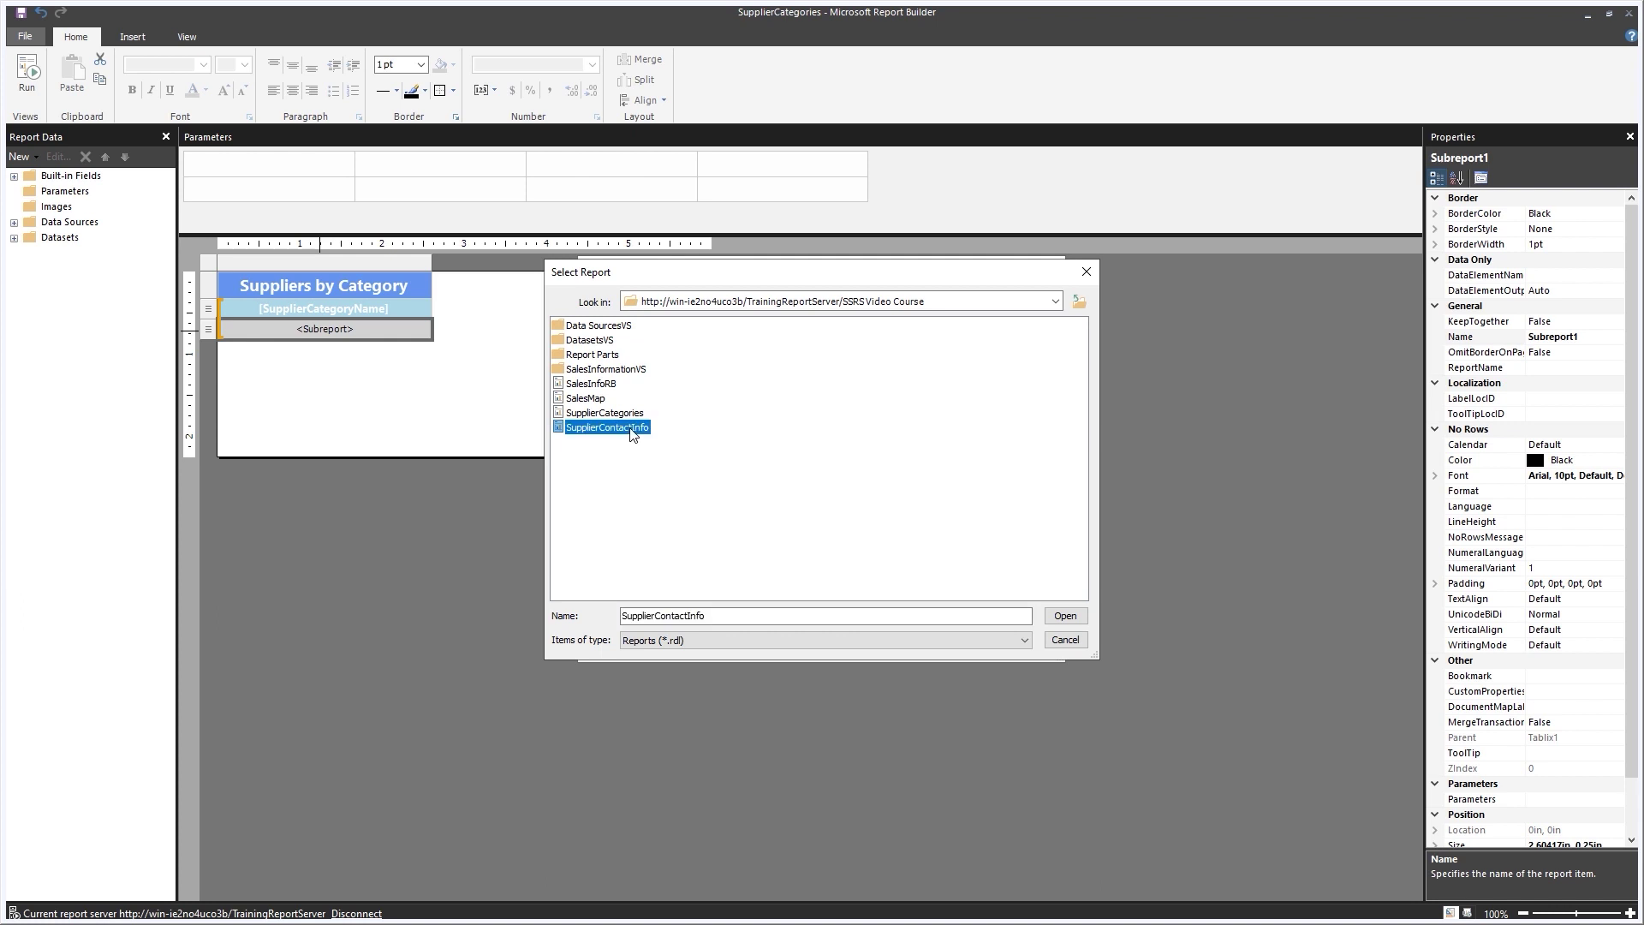
pyautogui.doubleClick(631, 431)
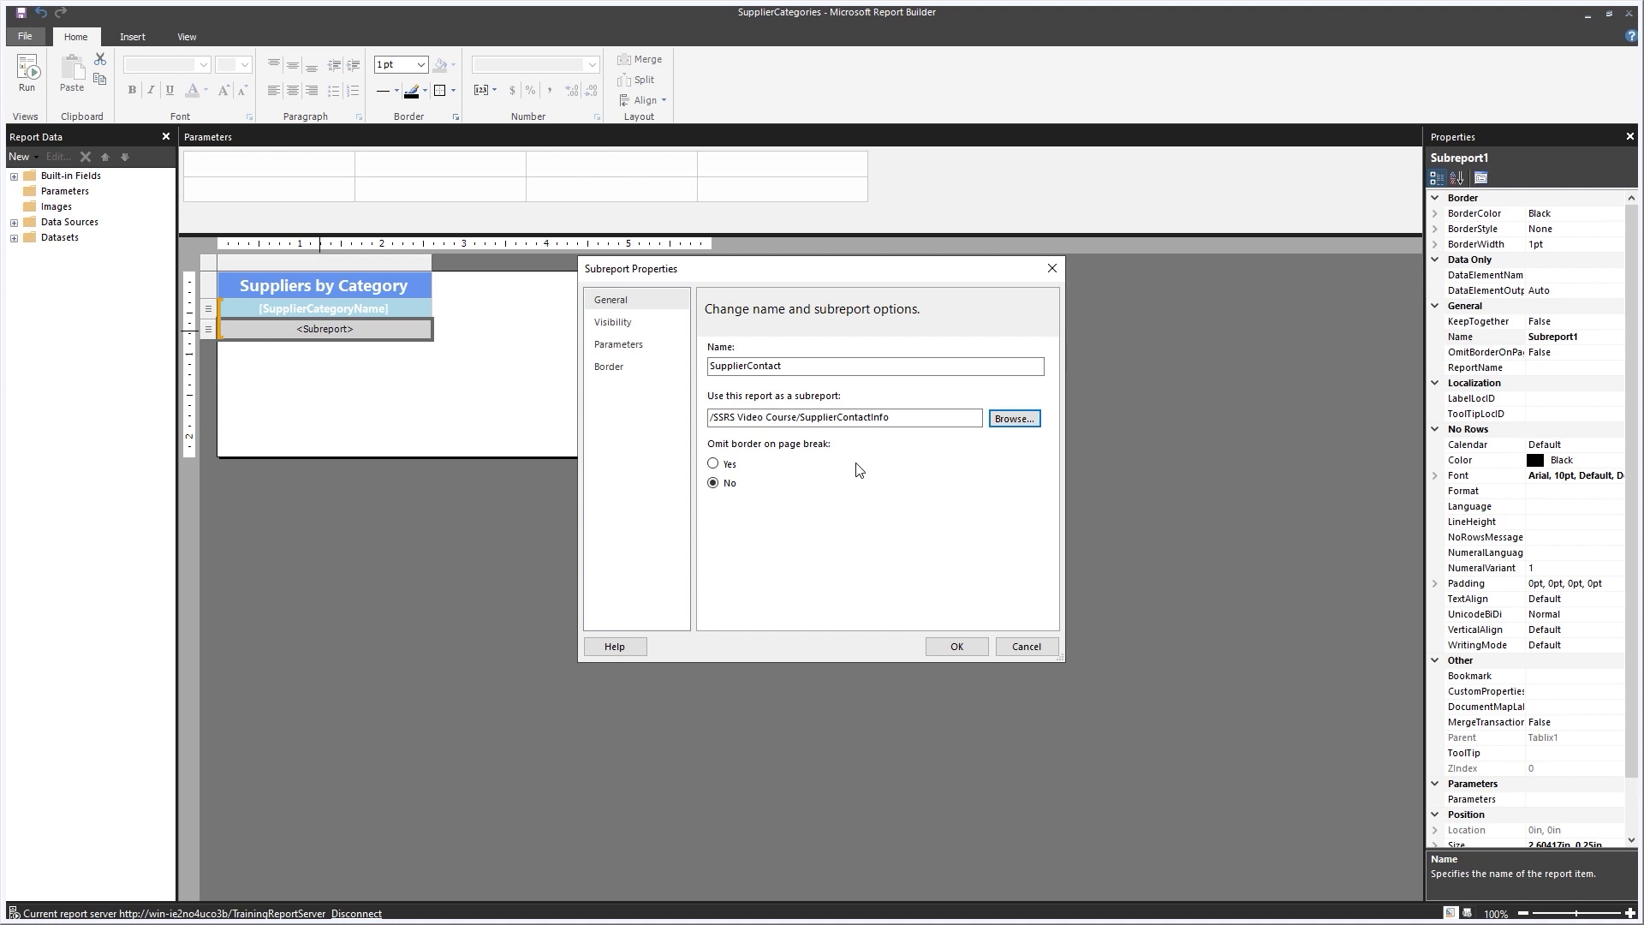
# Pass the row's [SupplierCategoryID] value to the subreport's SupplierCategoryID parameter and confirm.
pyautogui.click(626, 346)
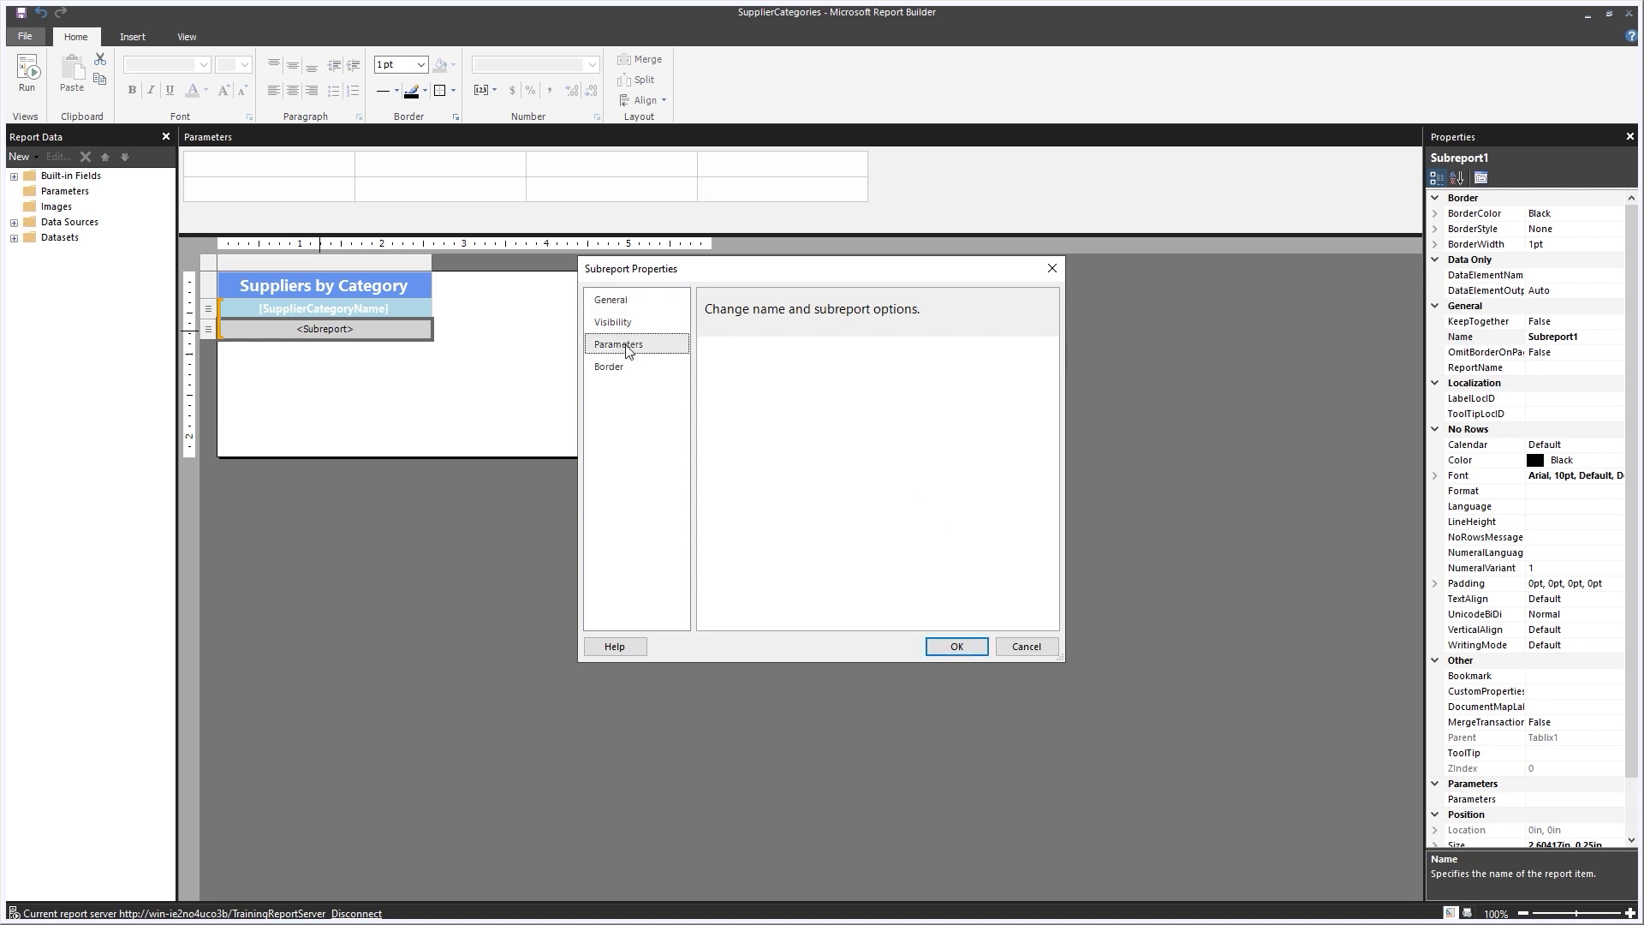
pyautogui.click(717, 373)
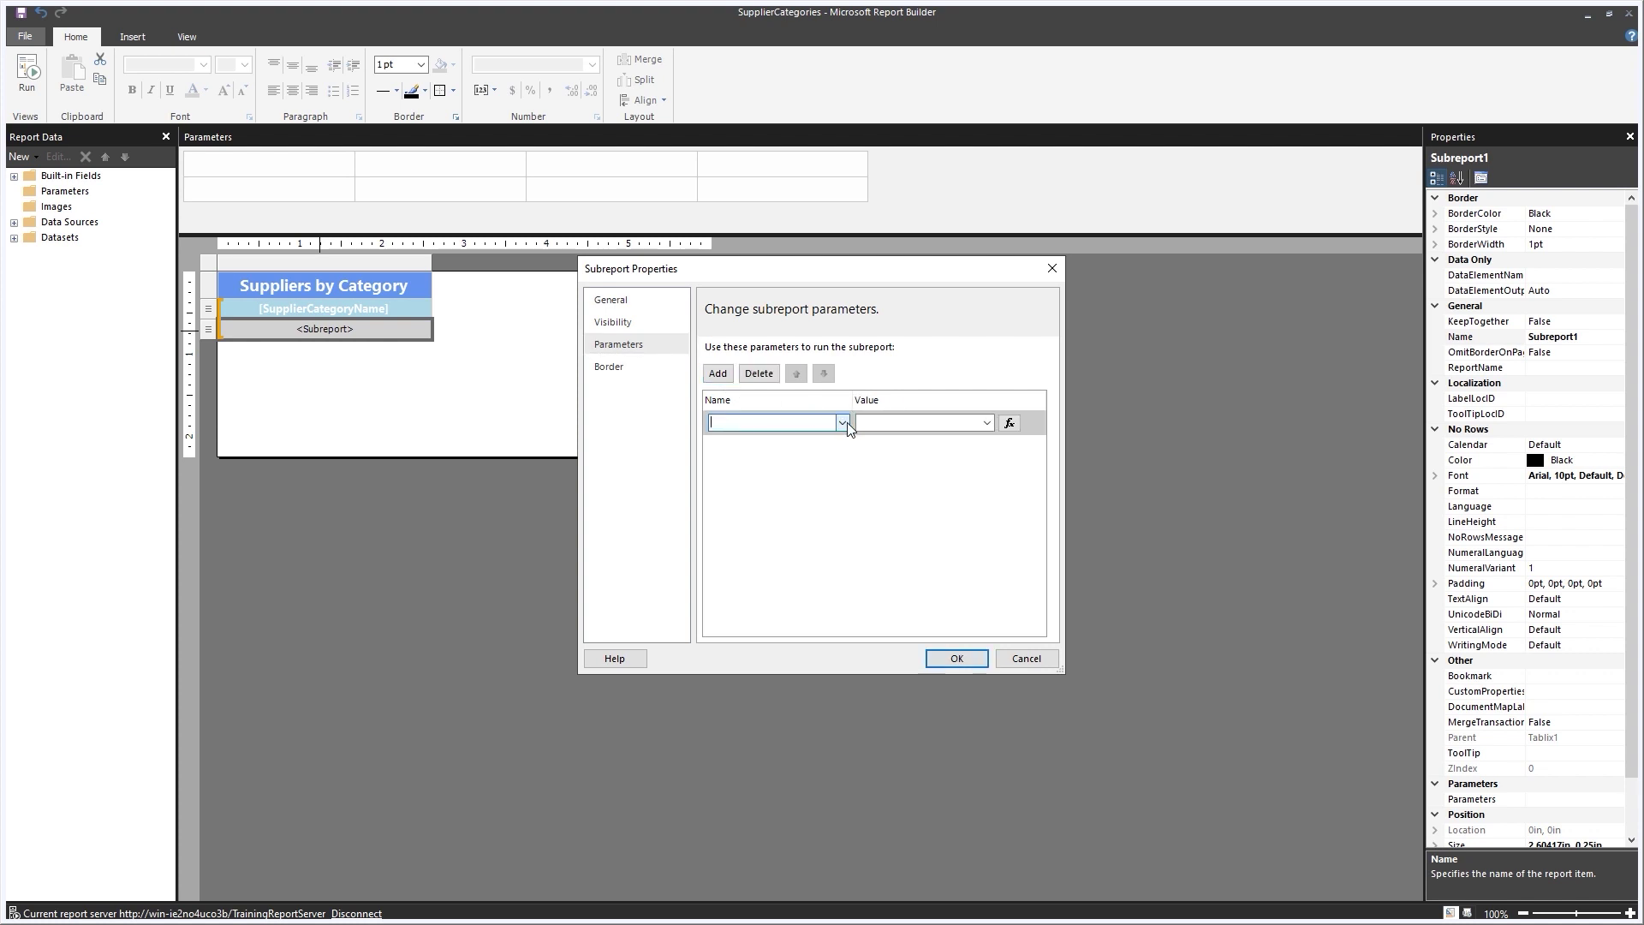
pyautogui.click(843, 424)
pyautogui.click(755, 439)
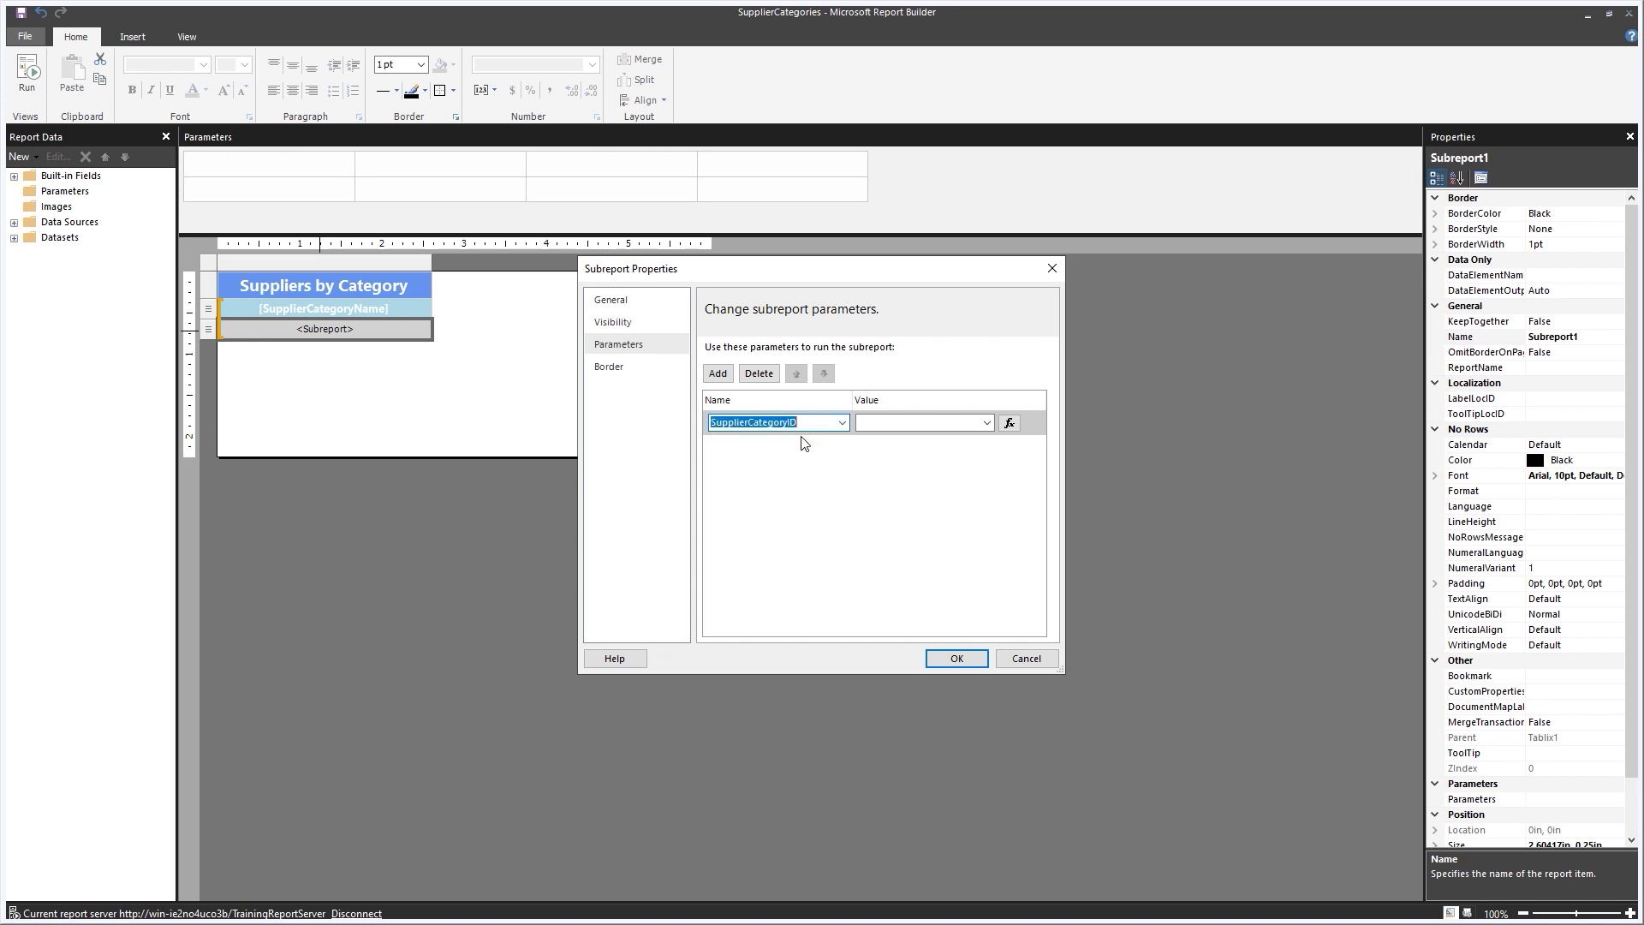
pyautogui.click(989, 424)
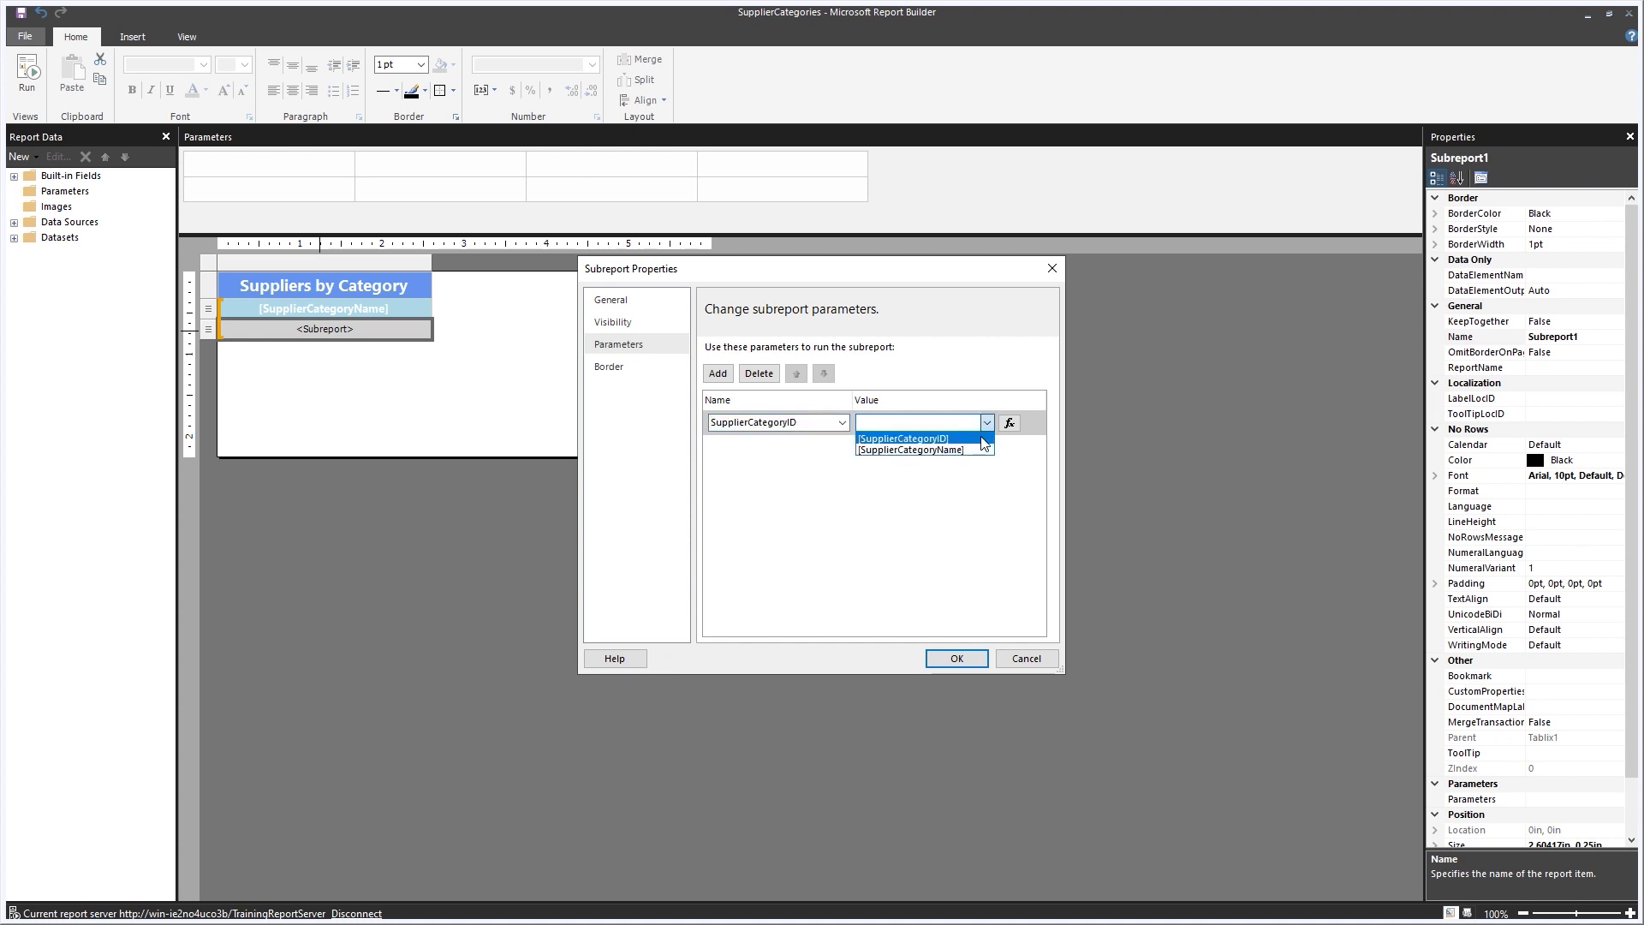
pyautogui.click(984, 441)
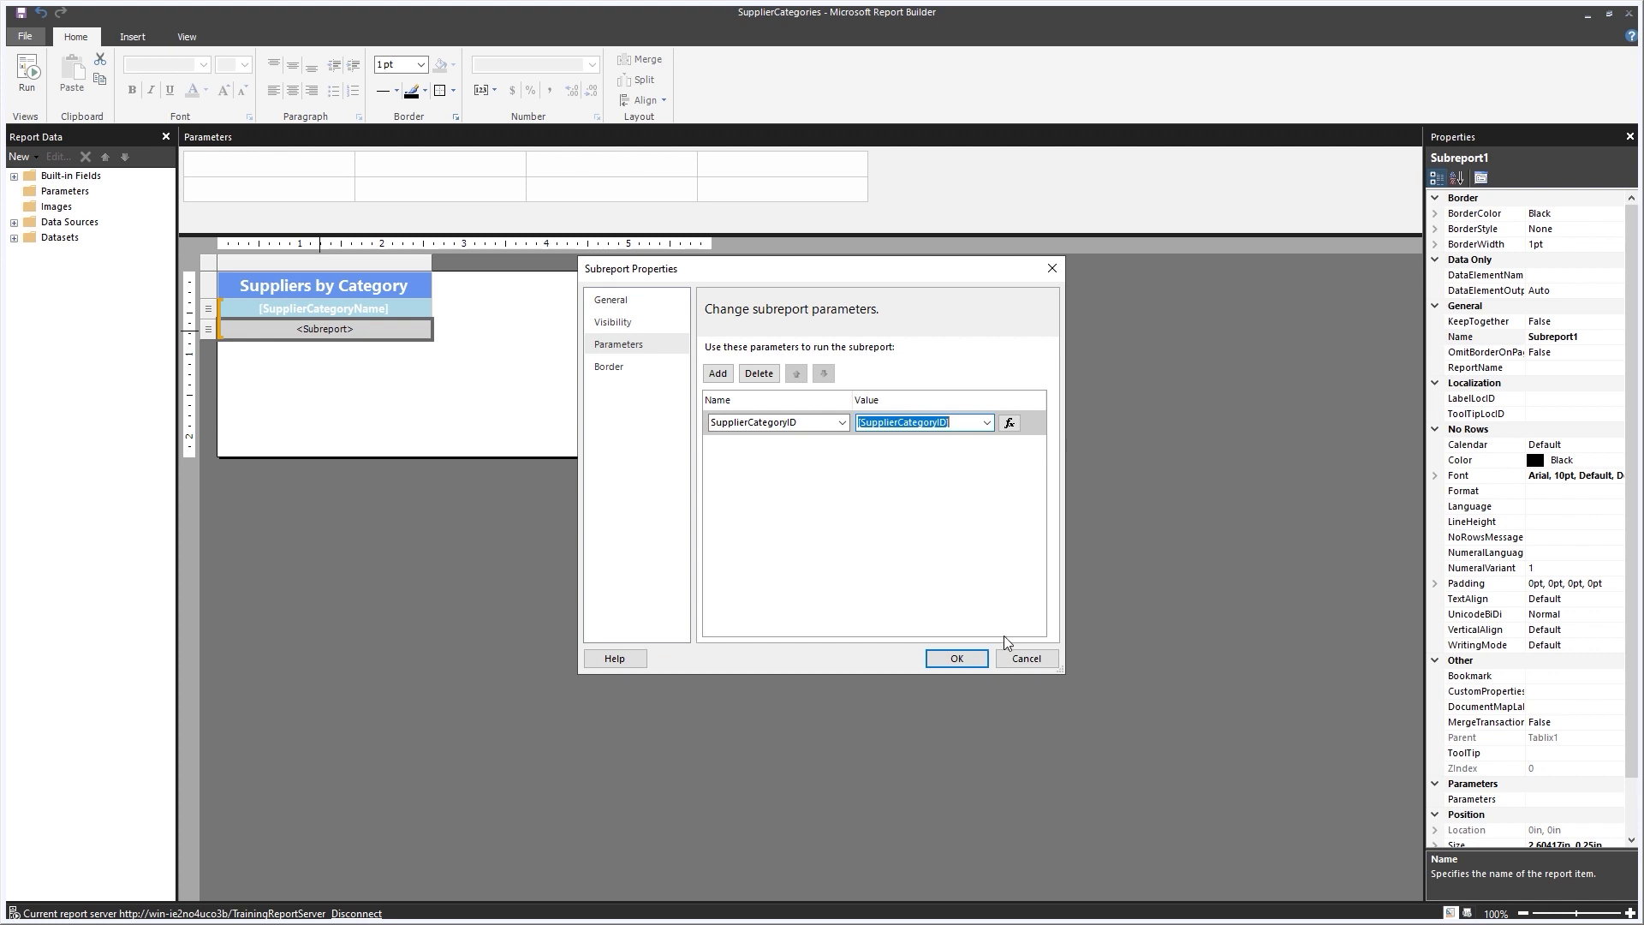
pyautogui.click(975, 660)
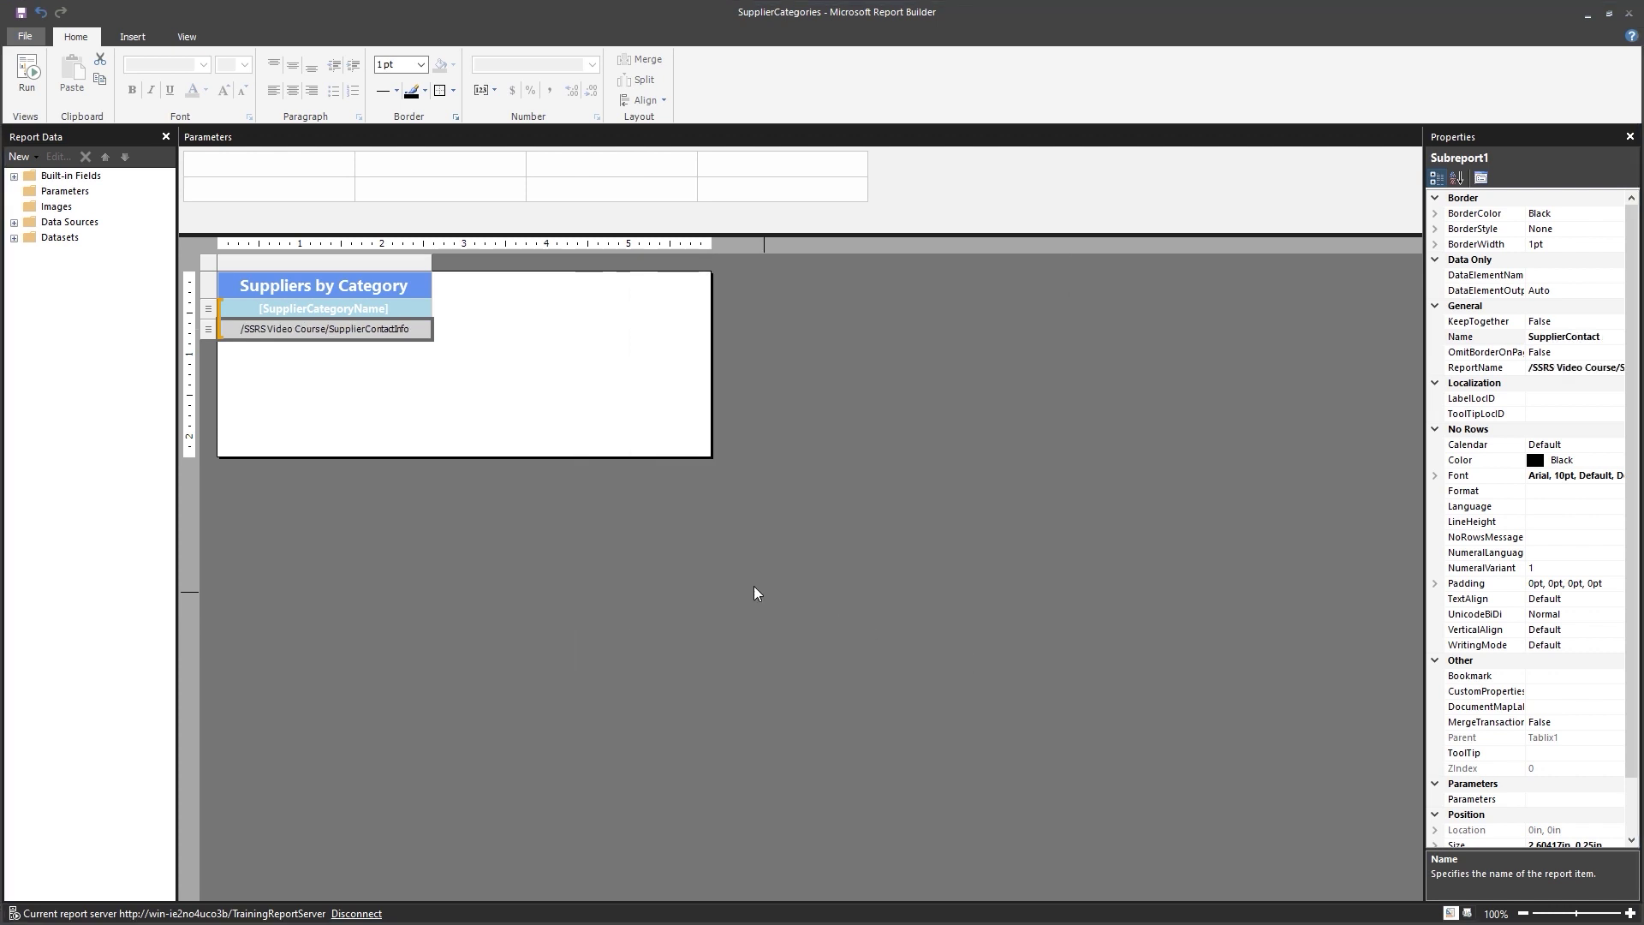
pyautogui.click(618, 429)
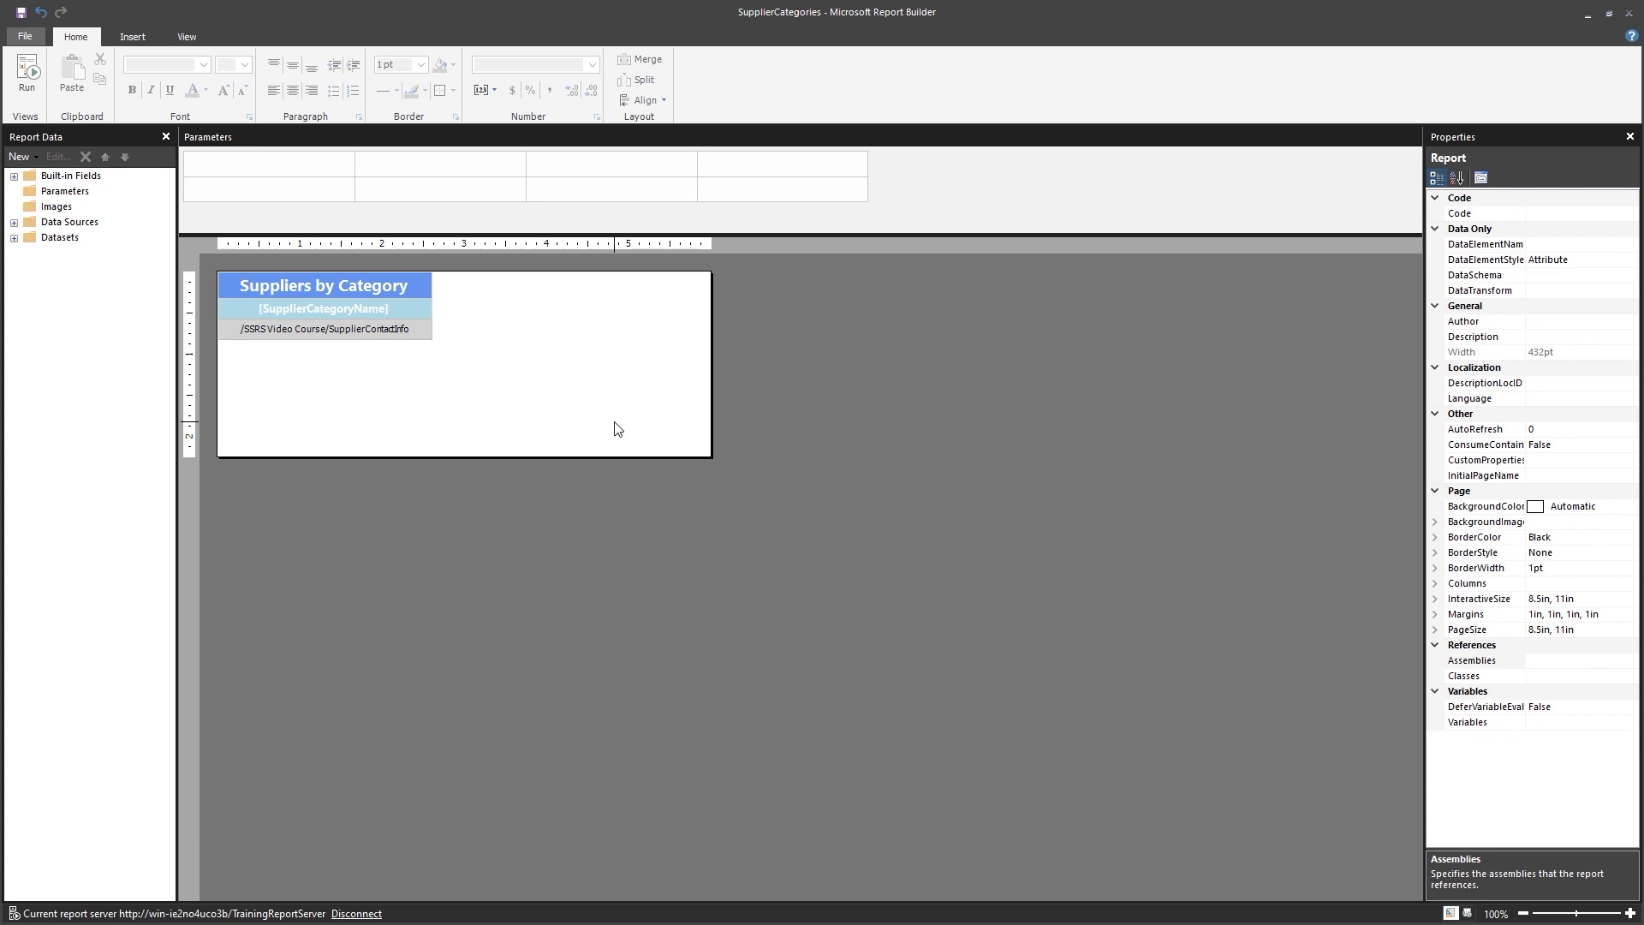
pyautogui.click(30, 77)
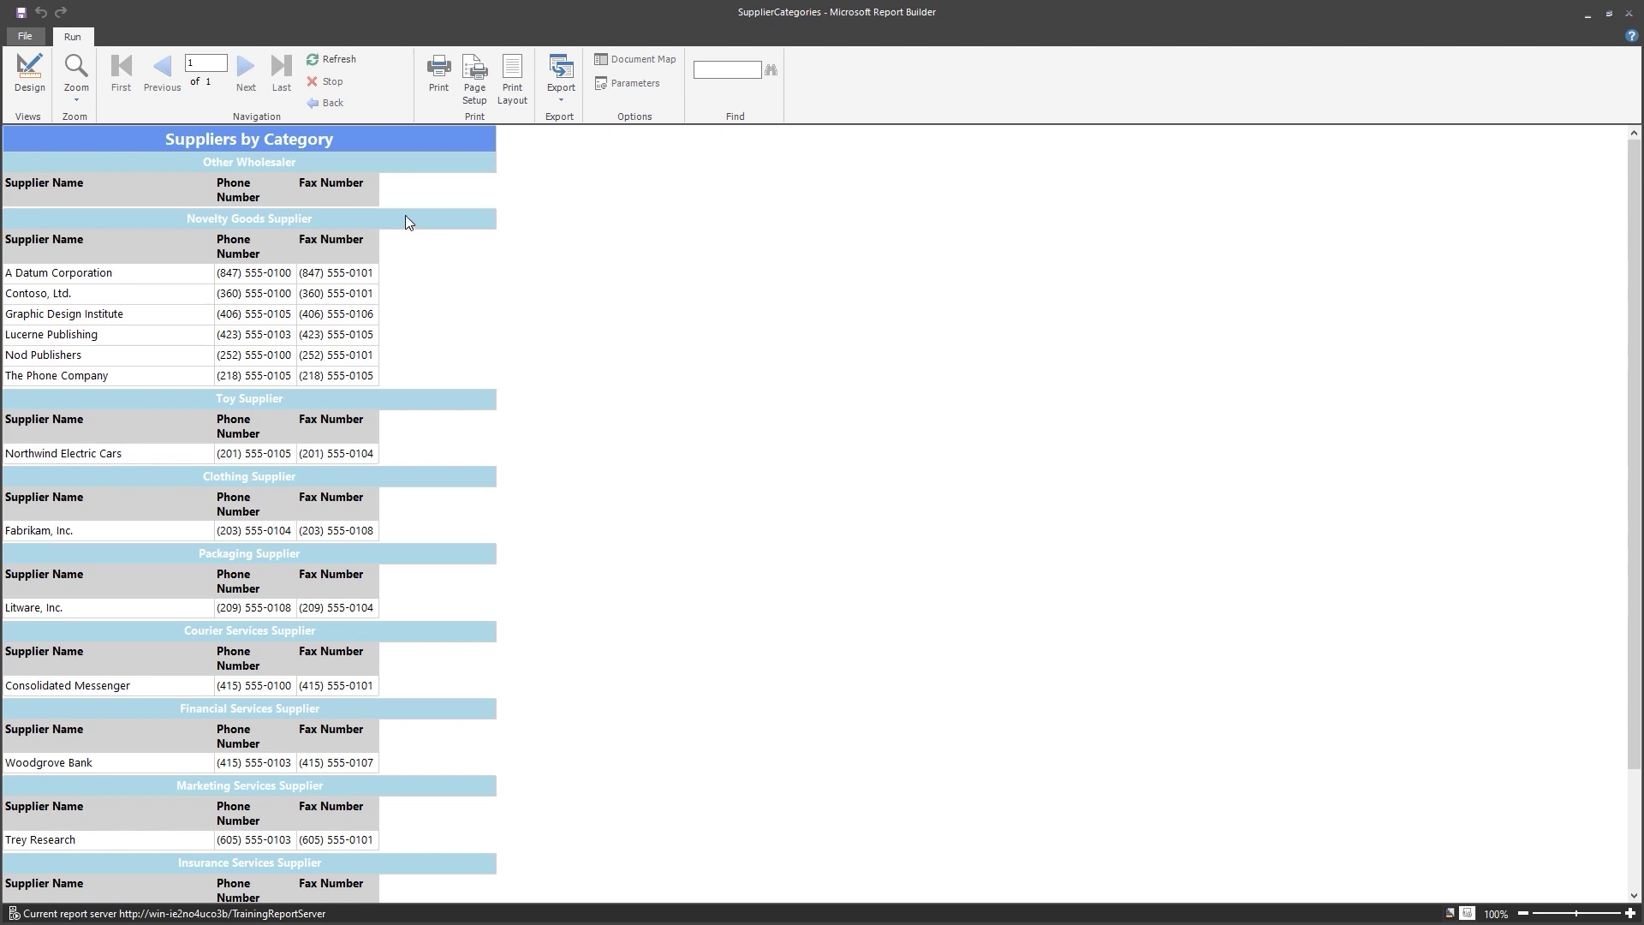
pyautogui.click(39, 89)
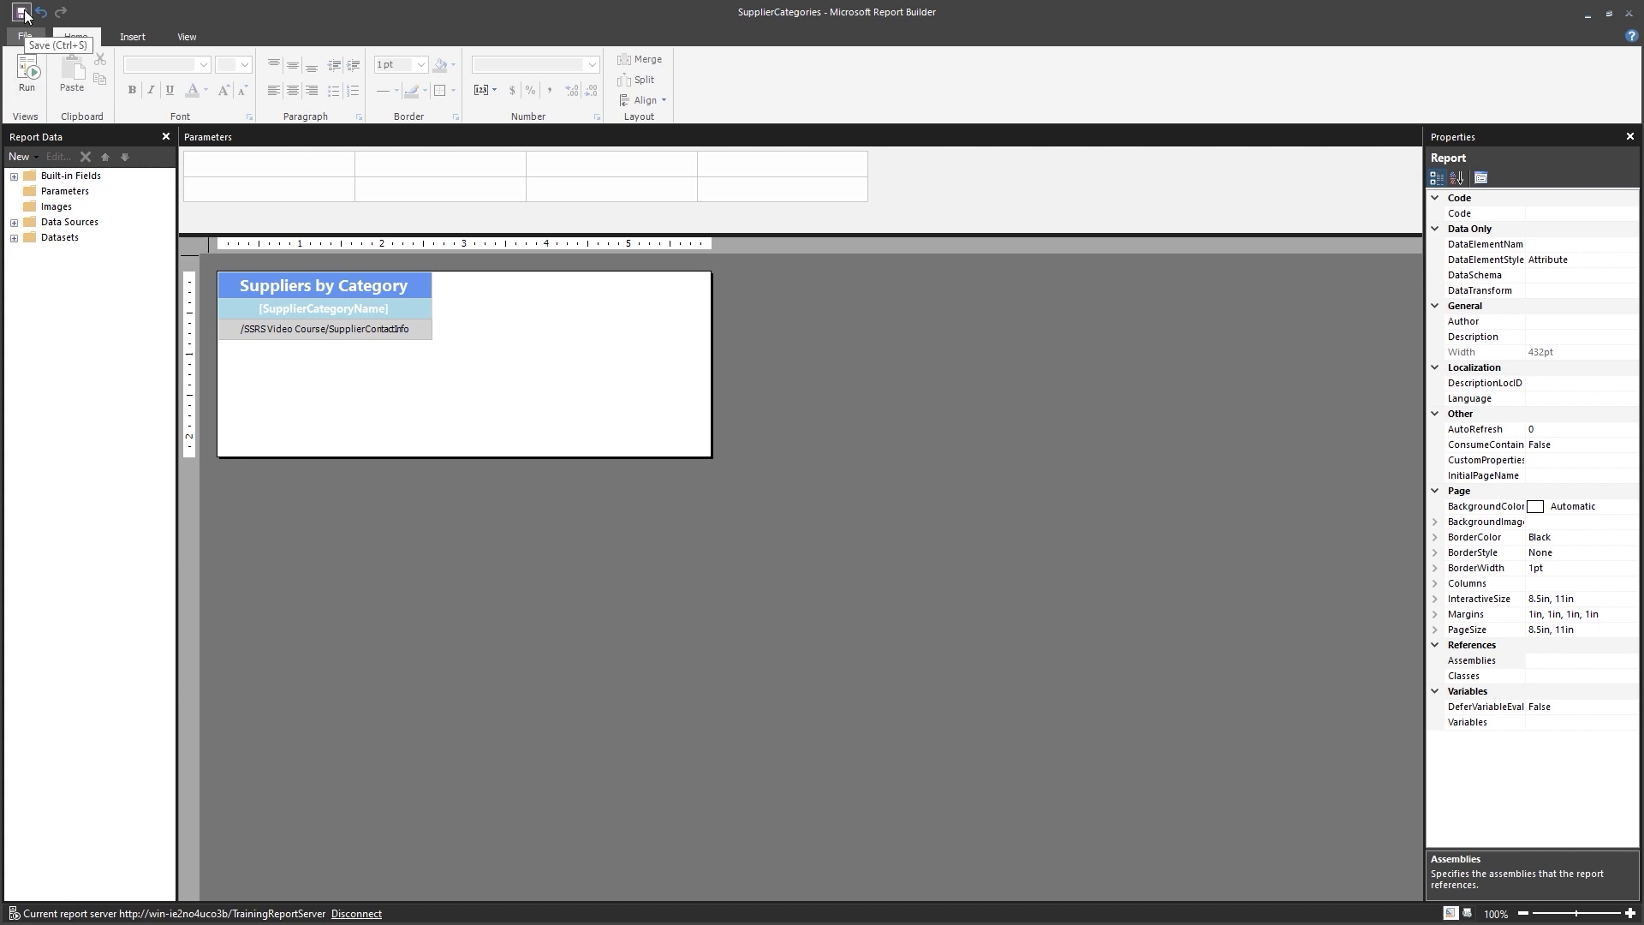
# Open SupplierContactInfo, narrow its report body to the table's width, and save it.
pyautogui.click(27, 38)
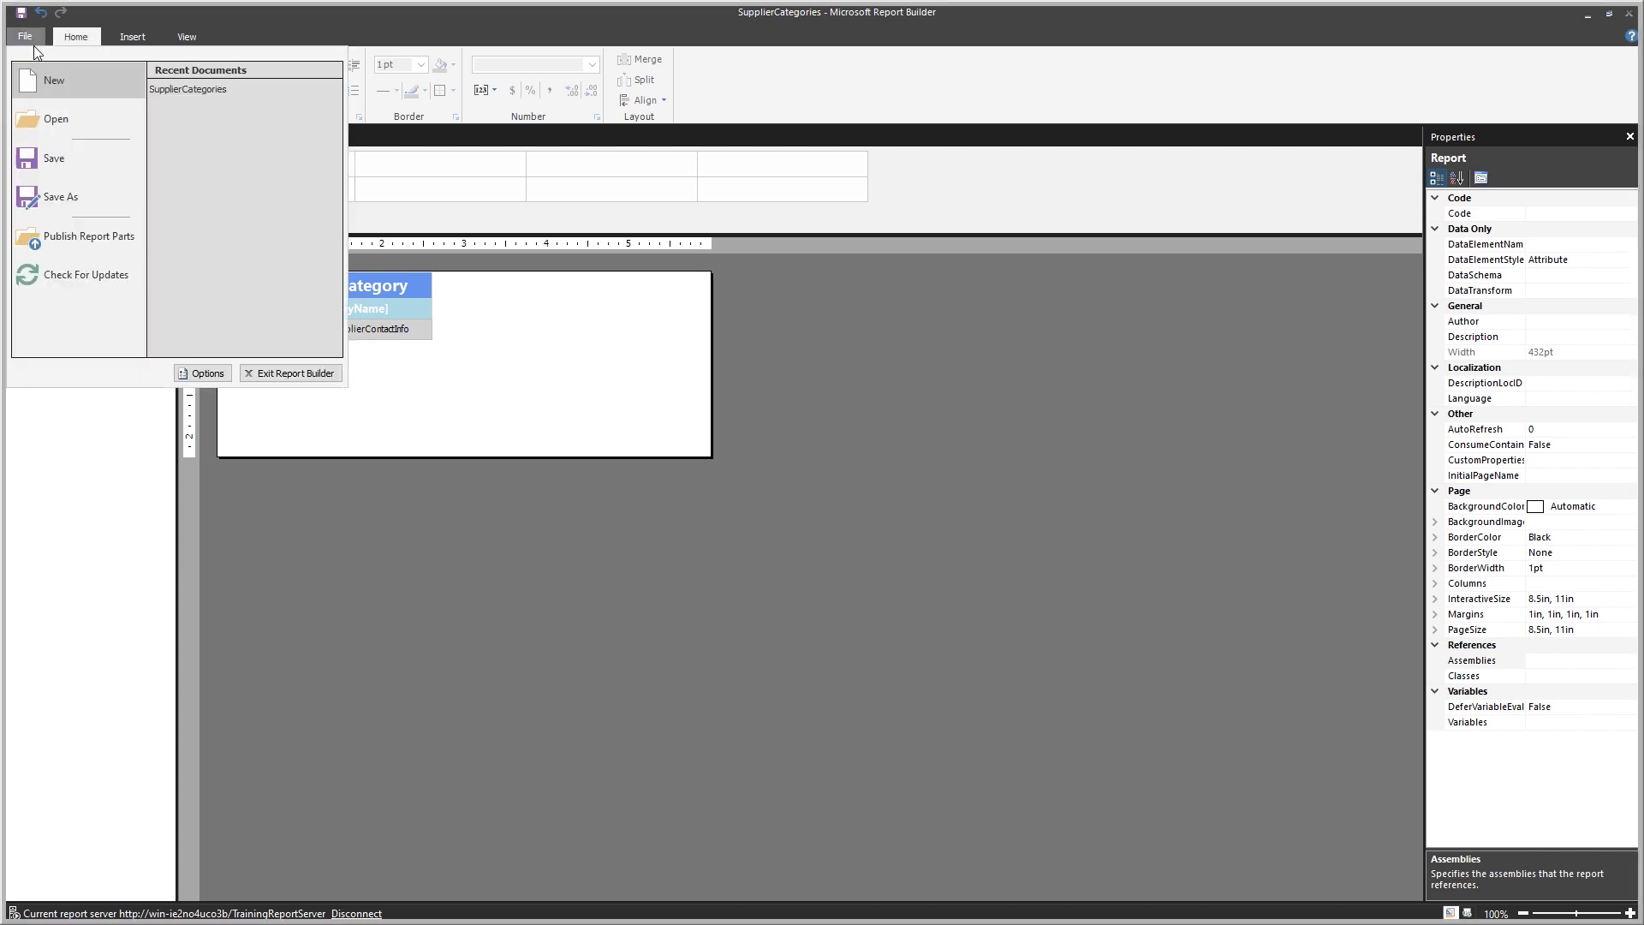
pyautogui.click(77, 128)
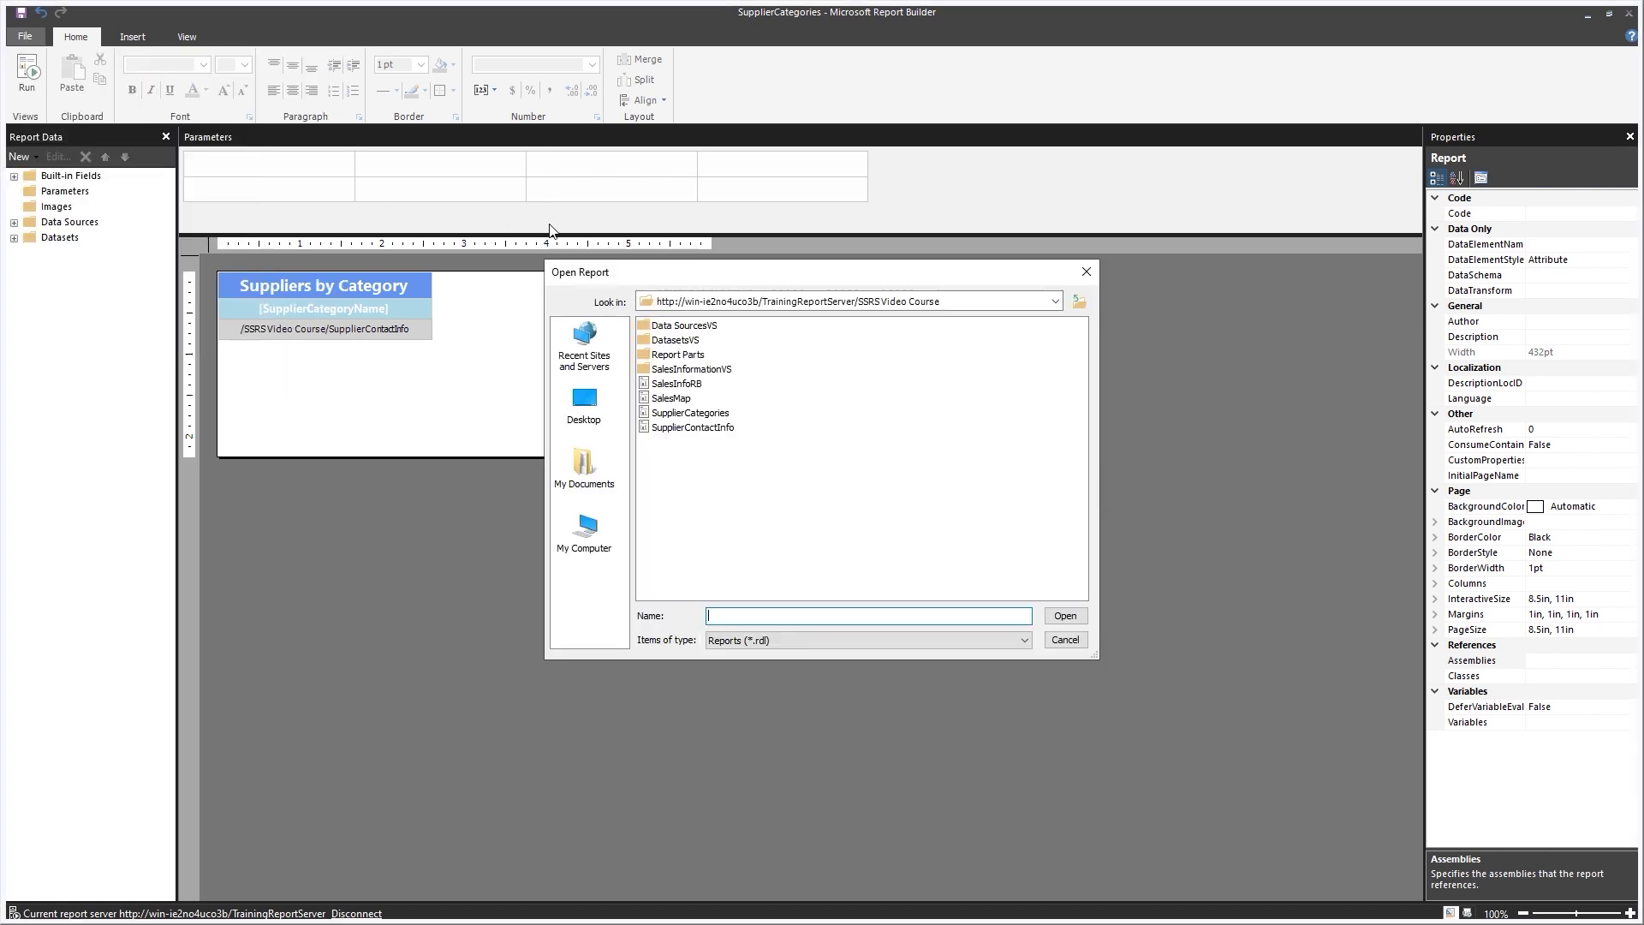
pyautogui.doubleClick(721, 428)
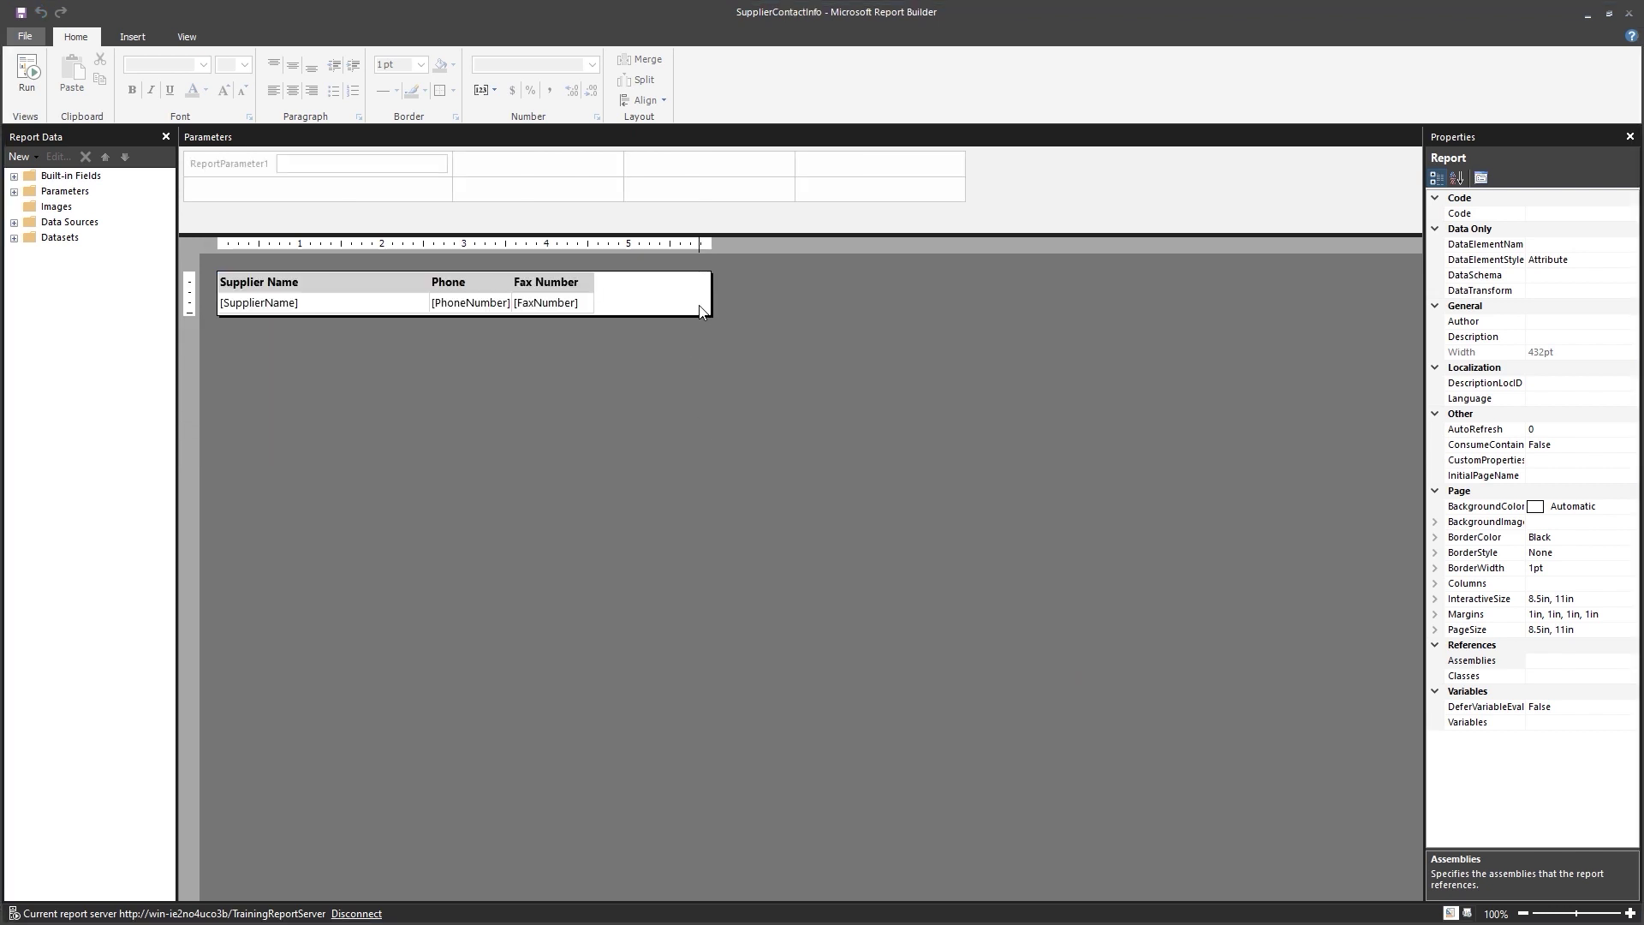
pyautogui.moveTo(704, 299); pyautogui.dragTo(597, 300)
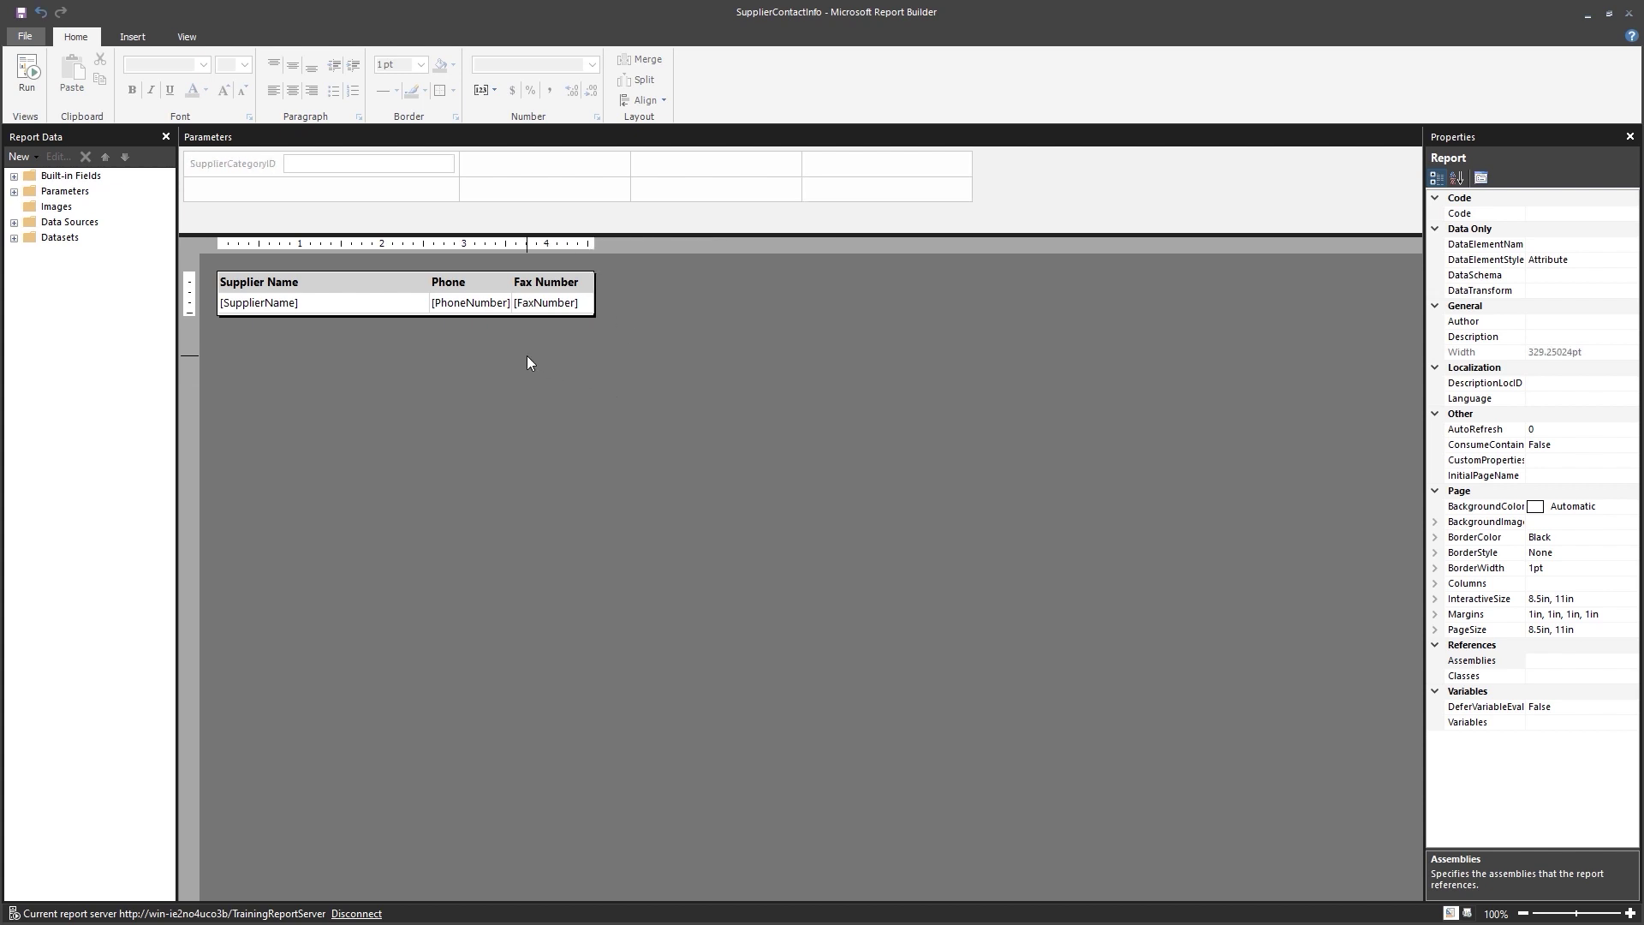
pyautogui.click(20, 13)
# Reopen the SupplierCategories report from the server.
pyautogui.click(34, 34)
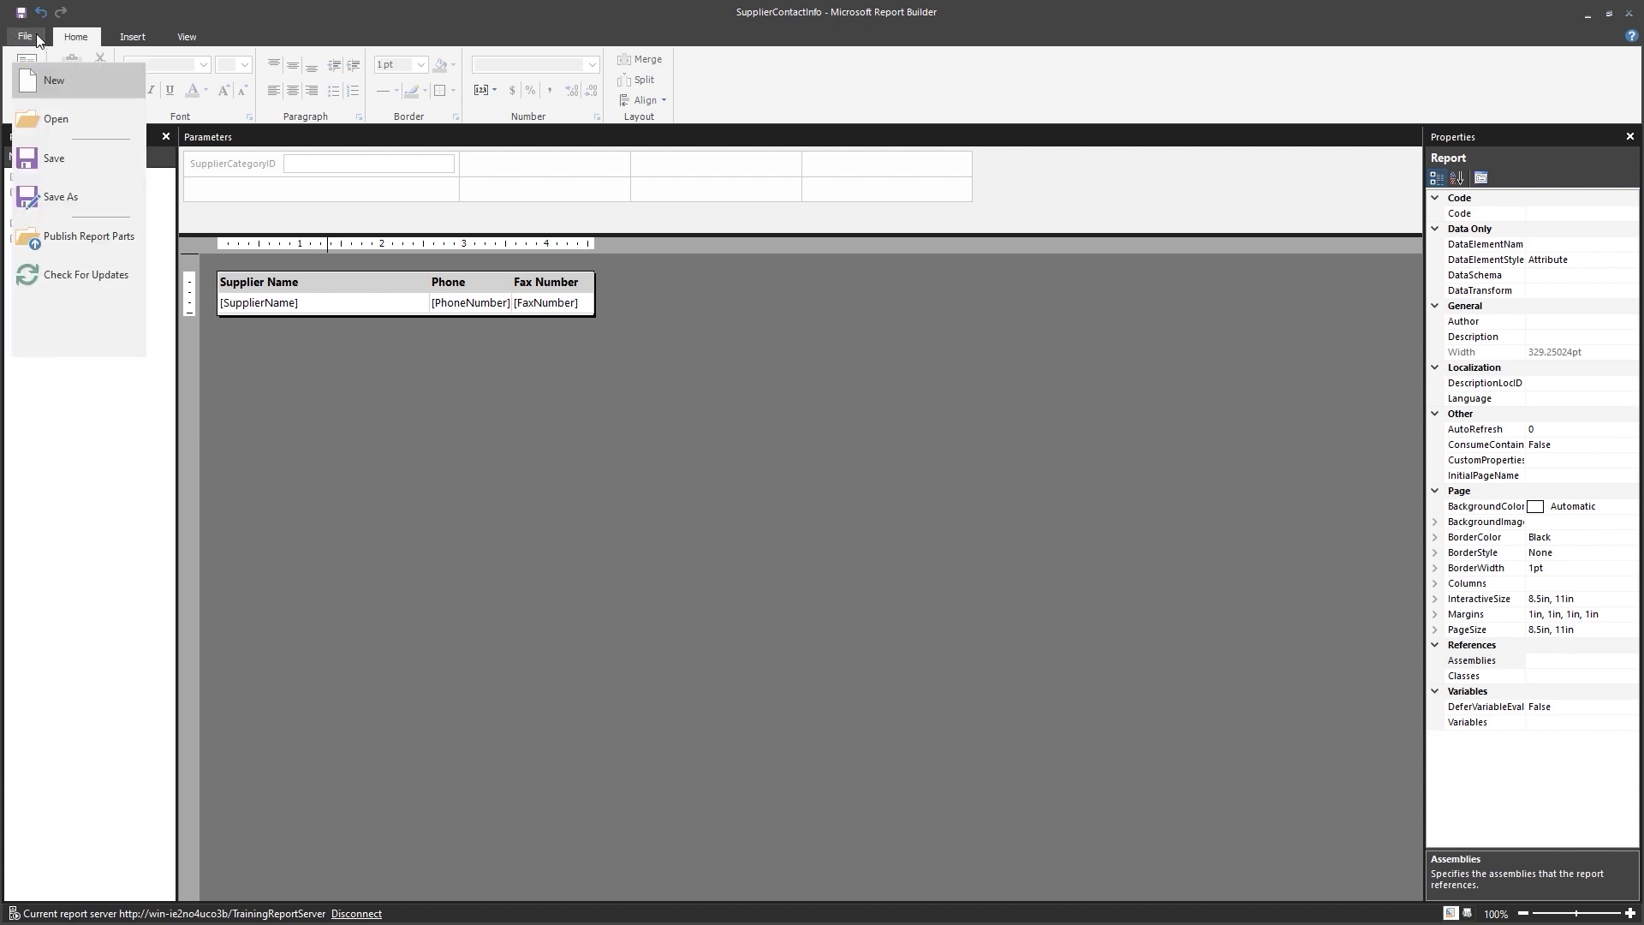
pyautogui.click(57, 119)
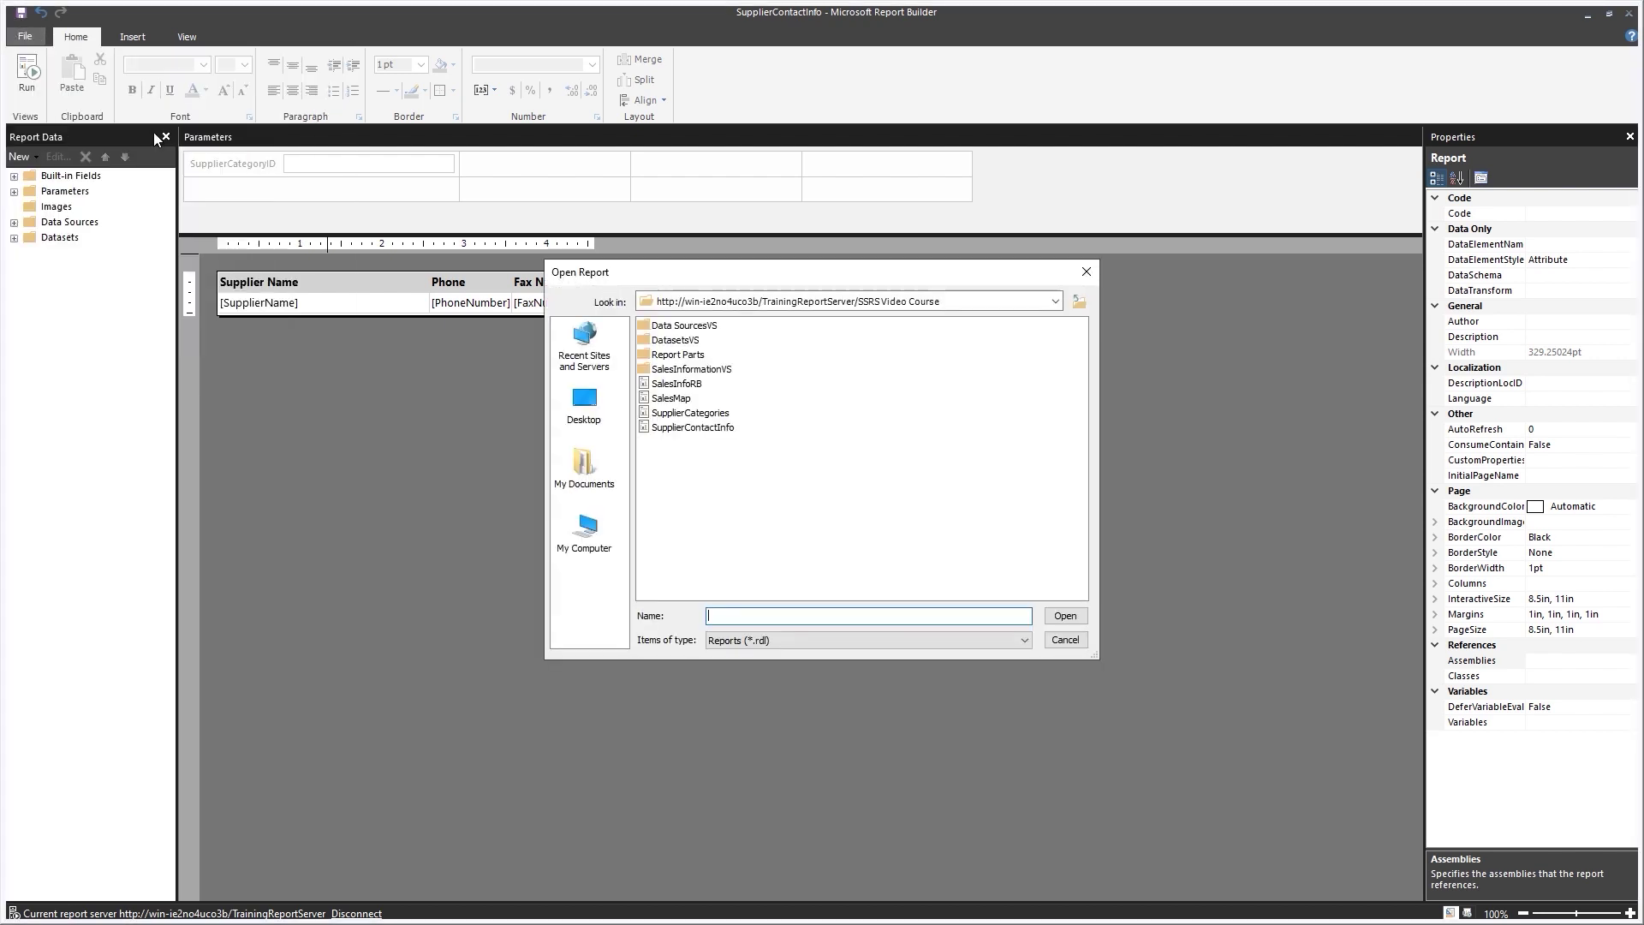
pyautogui.doubleClick(700, 415)
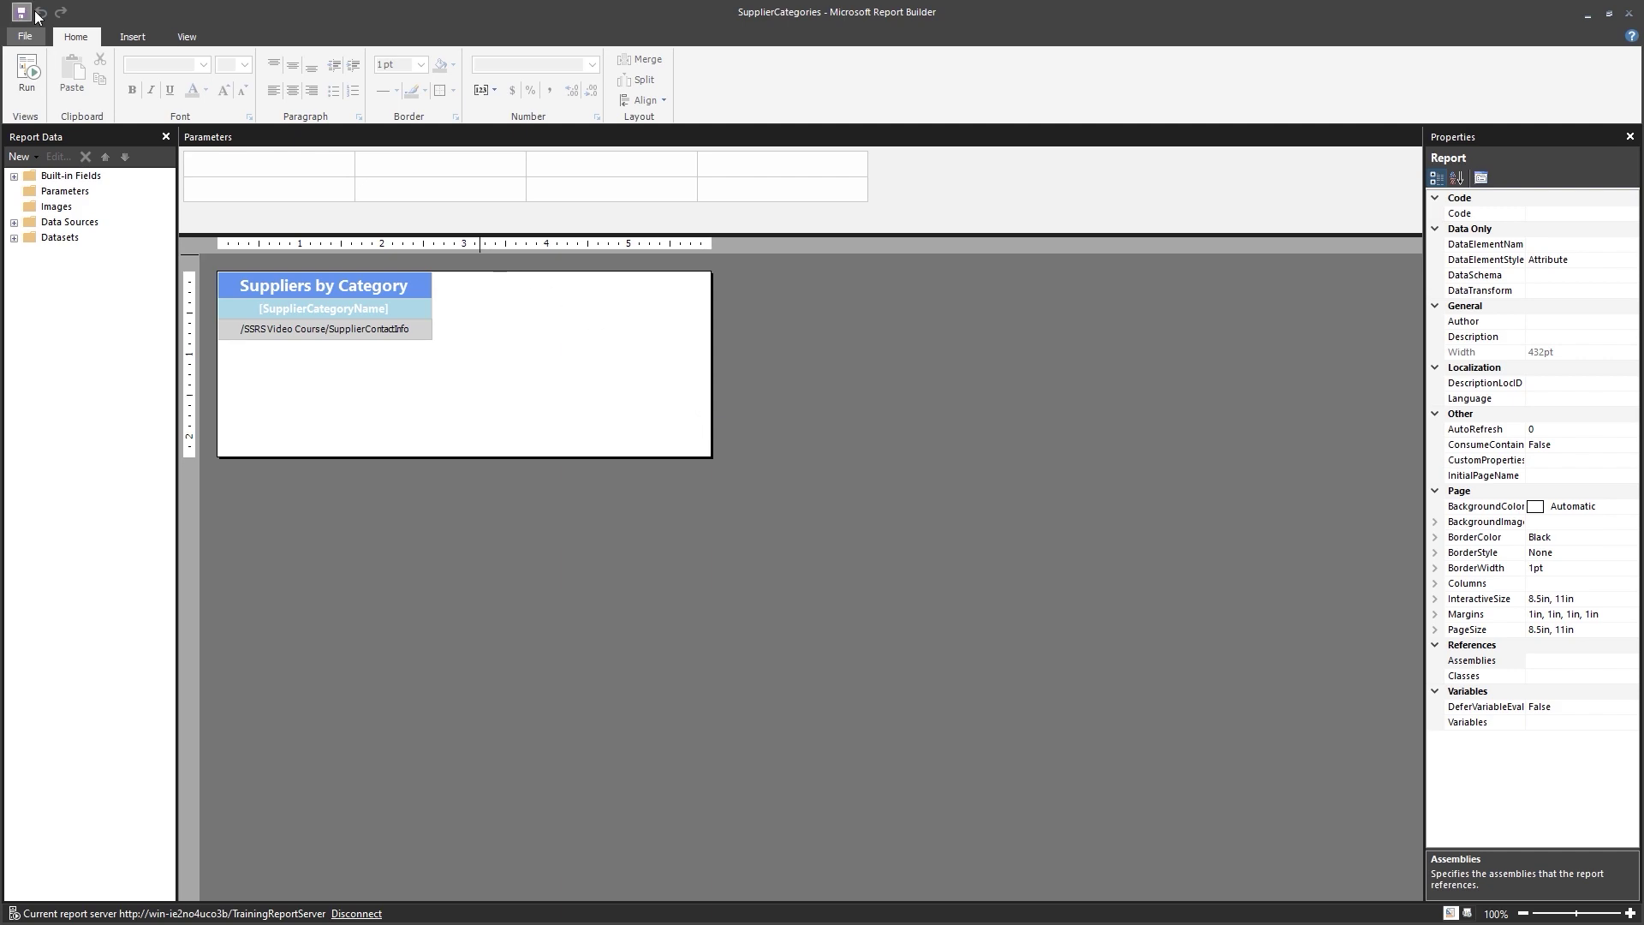
# Run SupplierCategories to view suppliers' phone and fax numbers, then return to design and save.
pyautogui.click(33, 77)
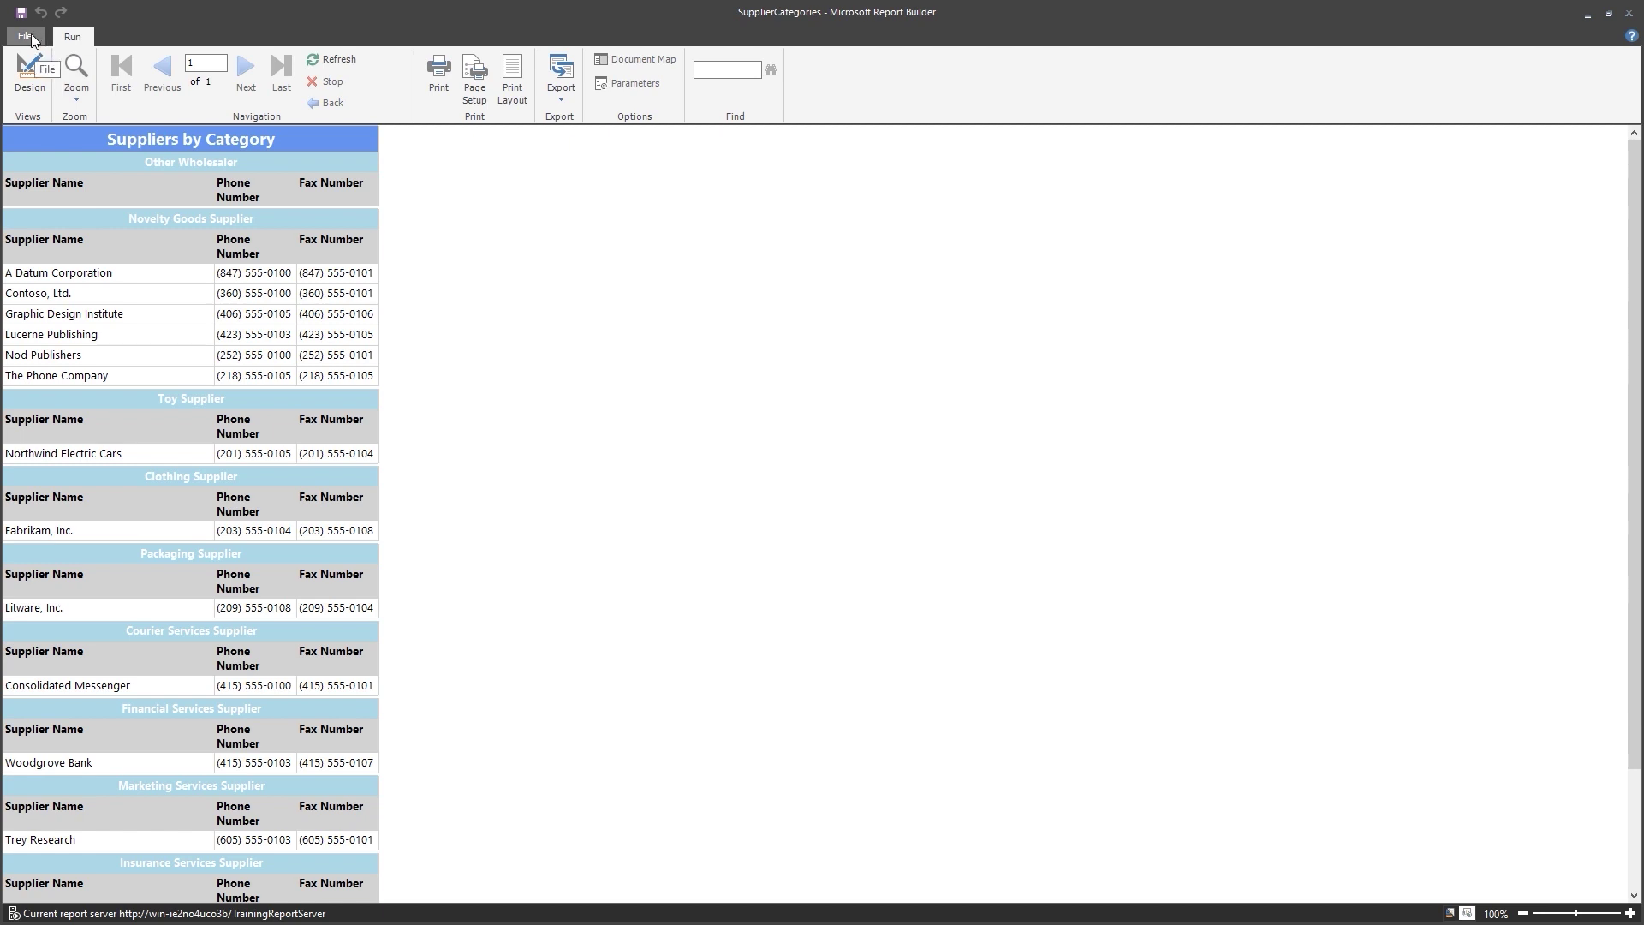
pyautogui.click(29, 77)
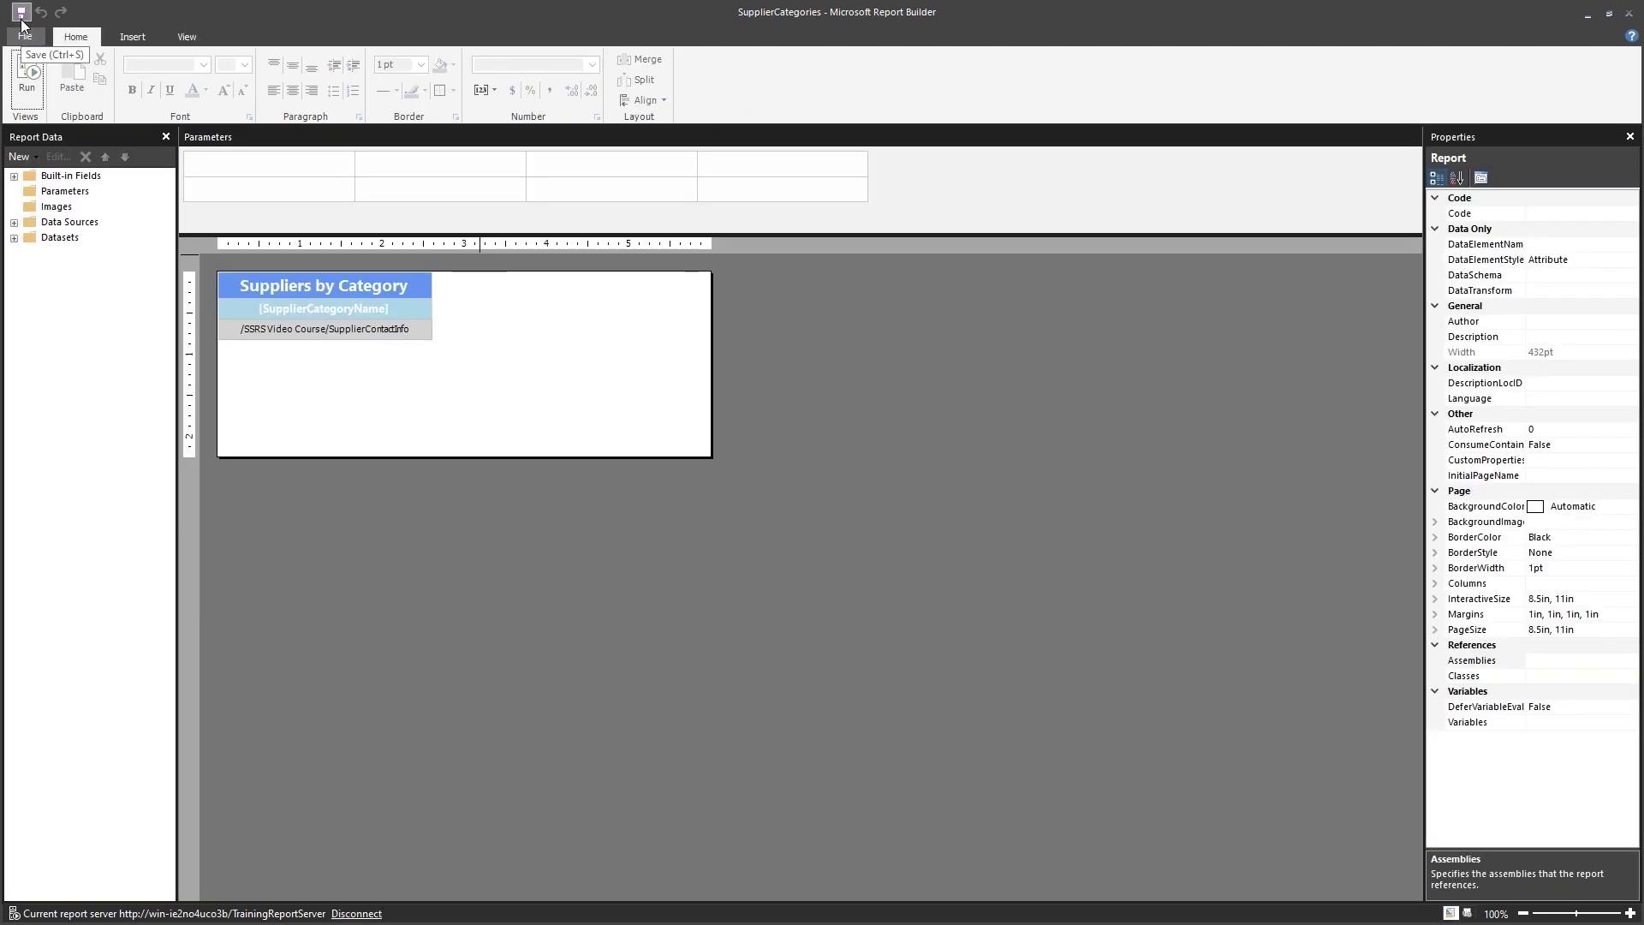
pyautogui.click(22, 17)
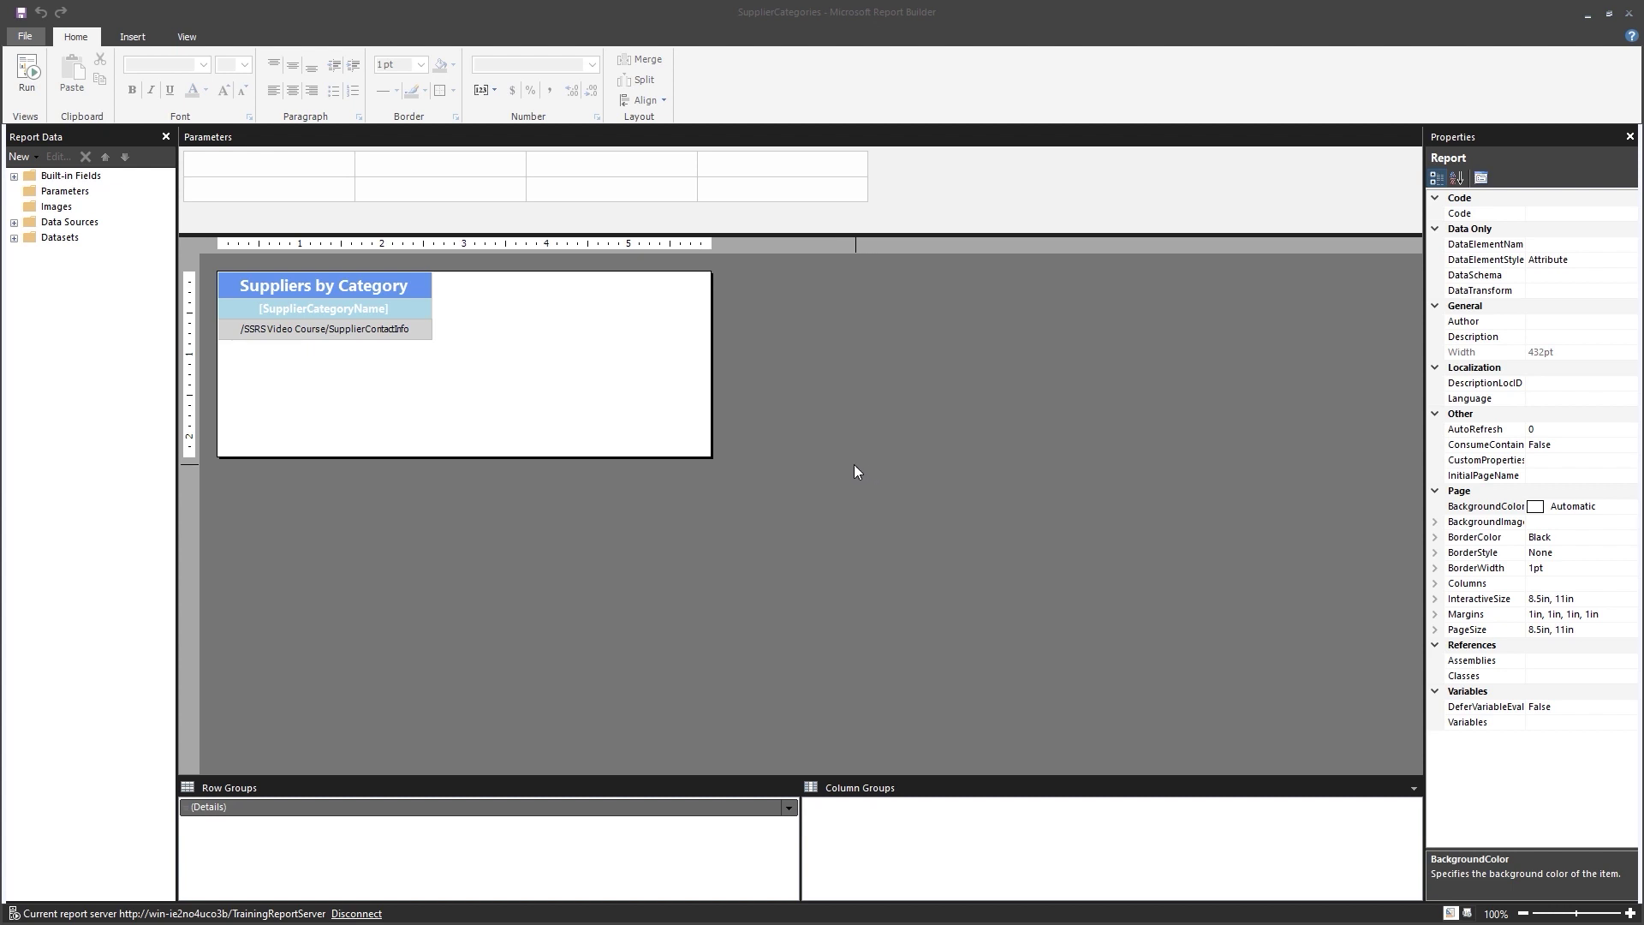
# Create a new blank report.
pyautogui.click(21, 39)
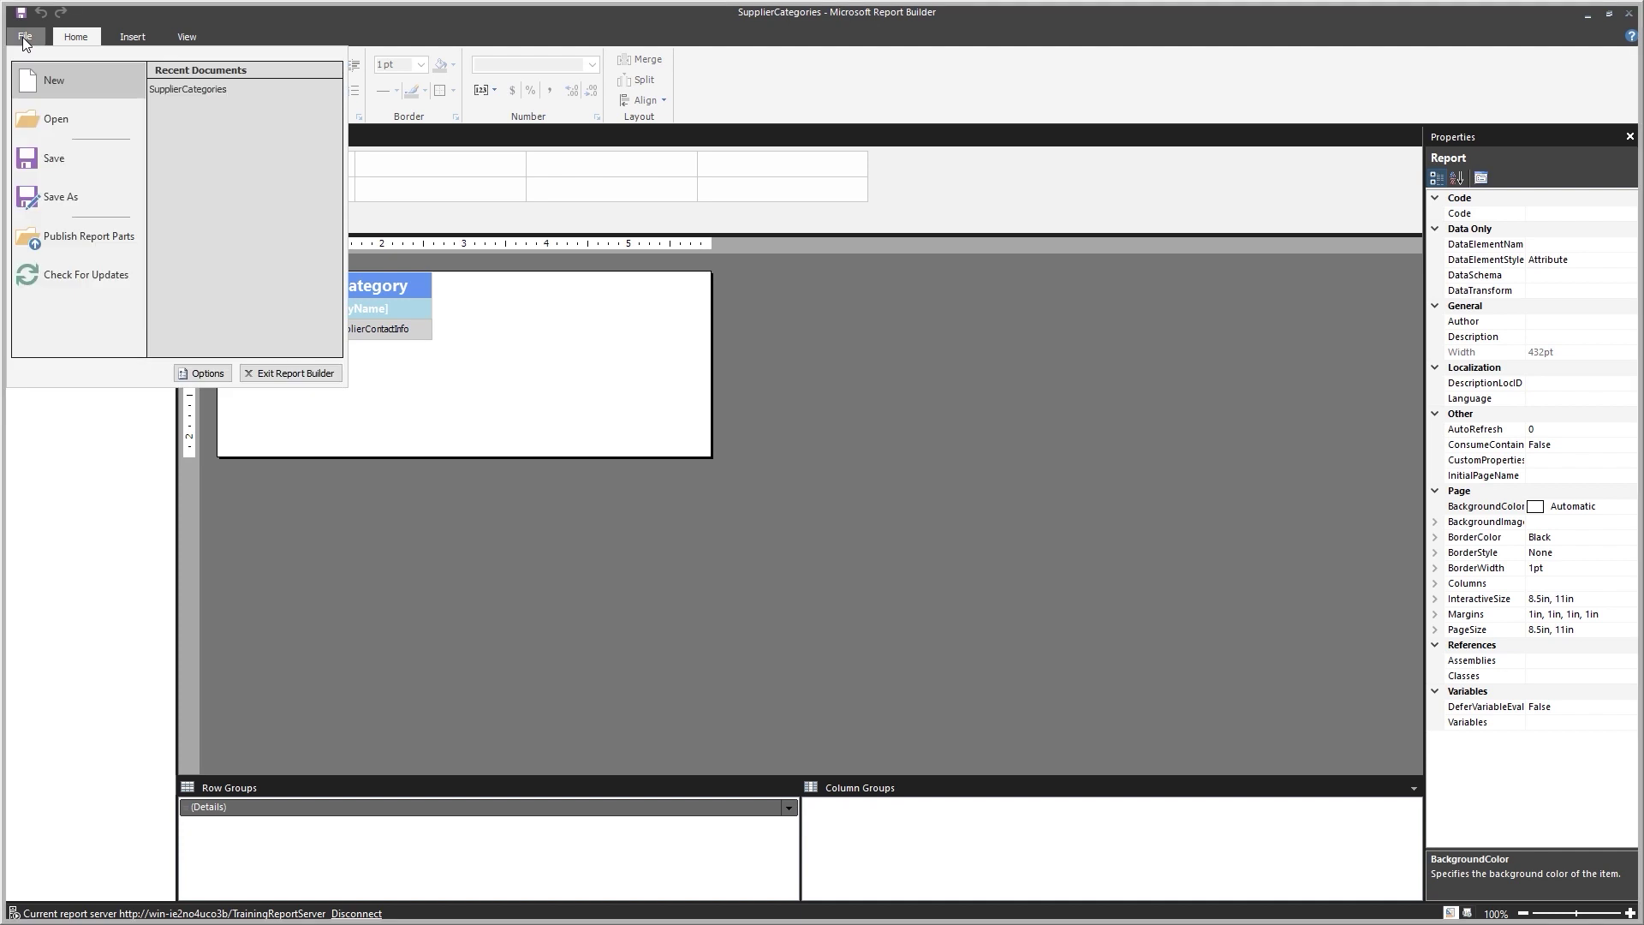
pyautogui.click(54, 87)
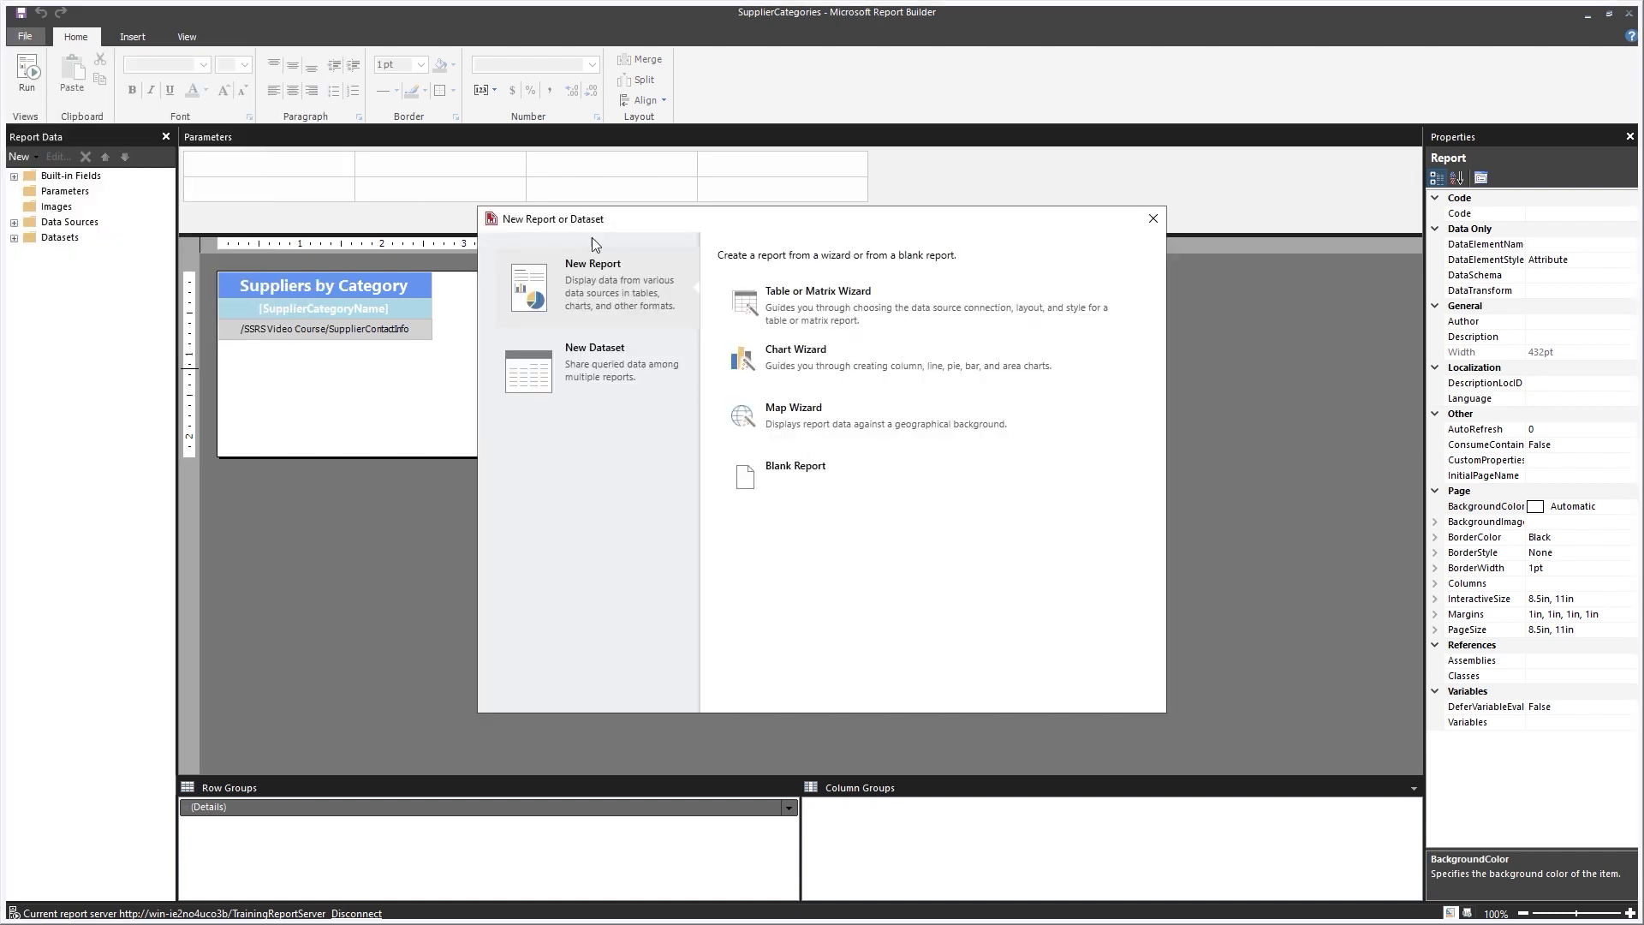
pyautogui.click(846, 477)
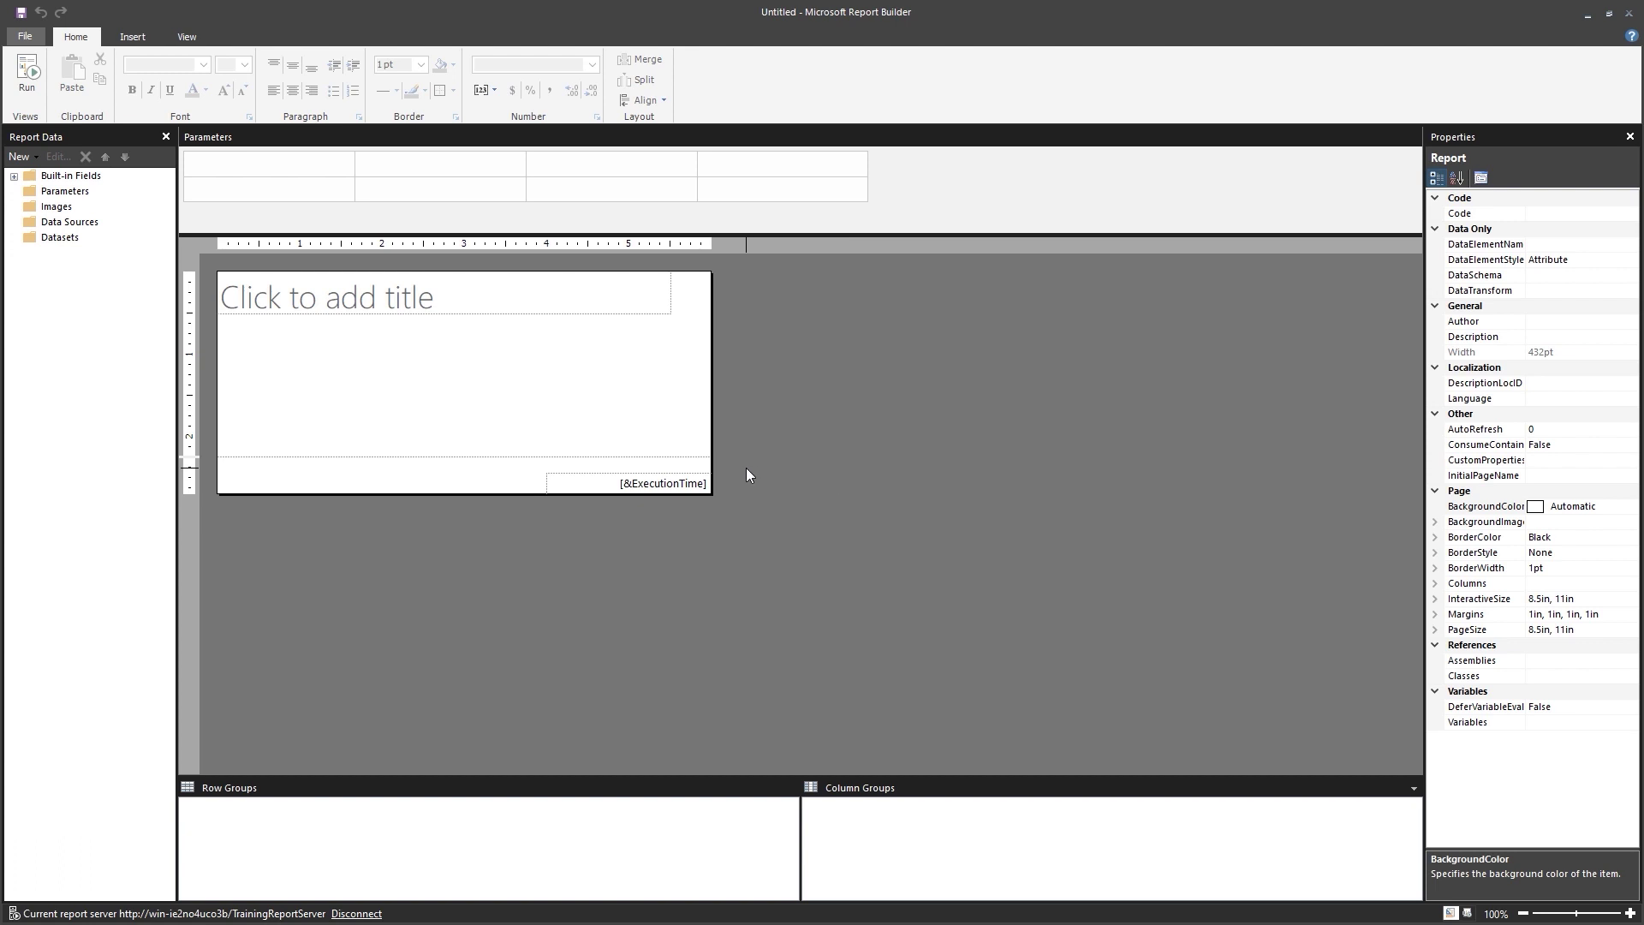
# Insert a table using the SalesInfo shared dataset, naming the dataset Shared.
pyautogui.rightClick(409, 356)
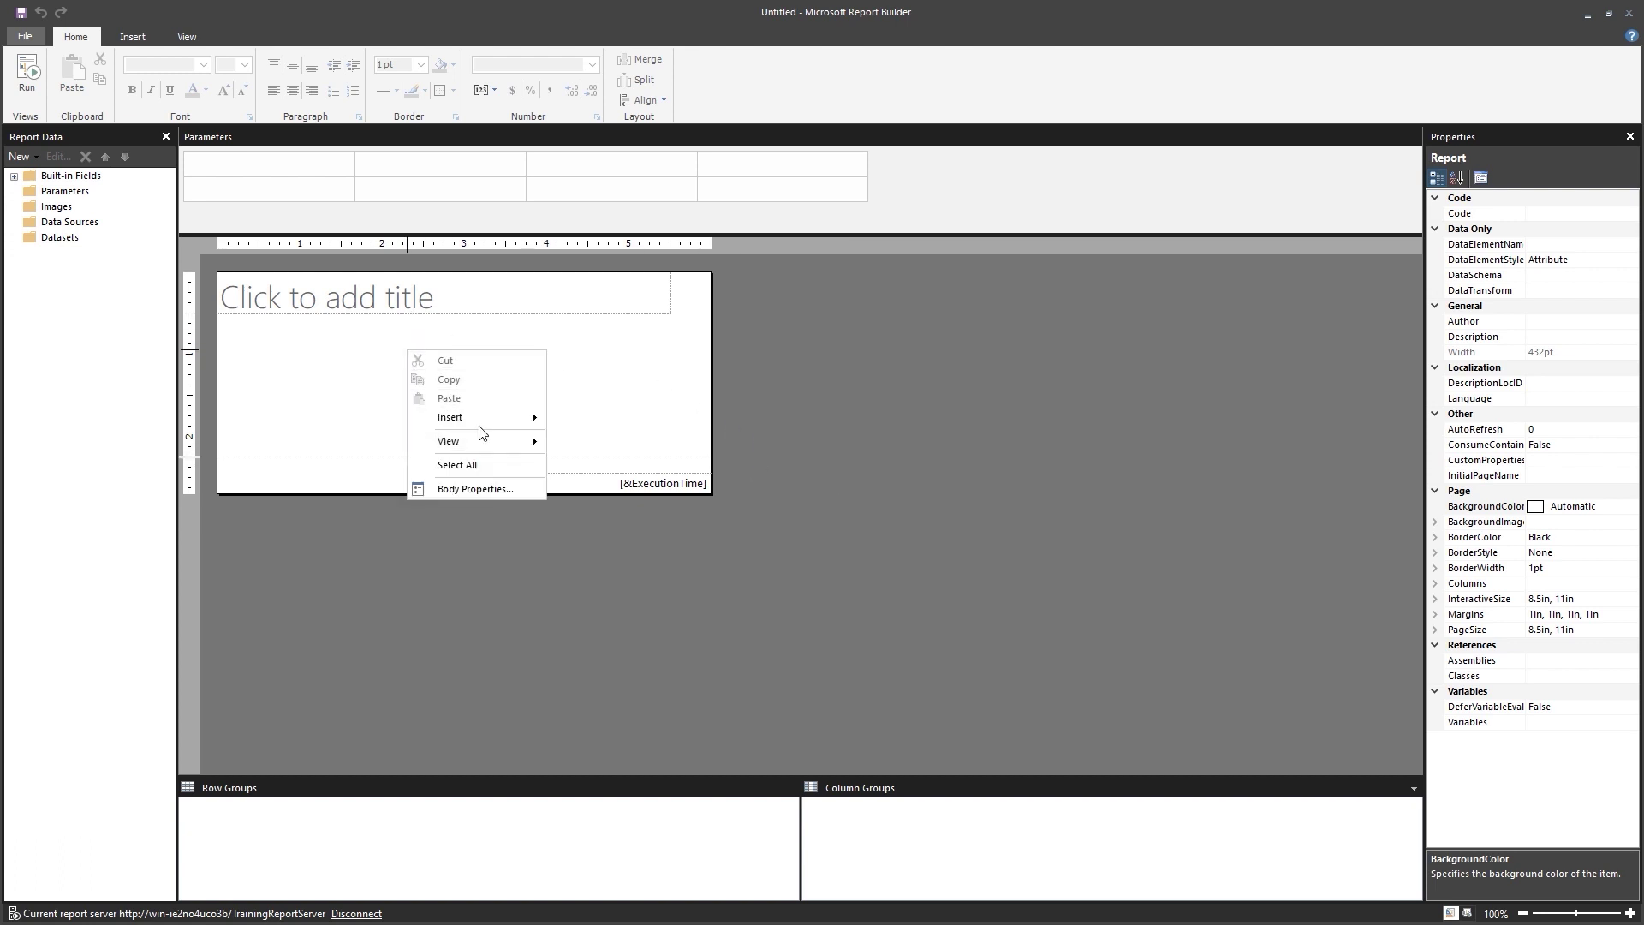
pyautogui.moveTo(480, 419)
pyautogui.click(599, 455)
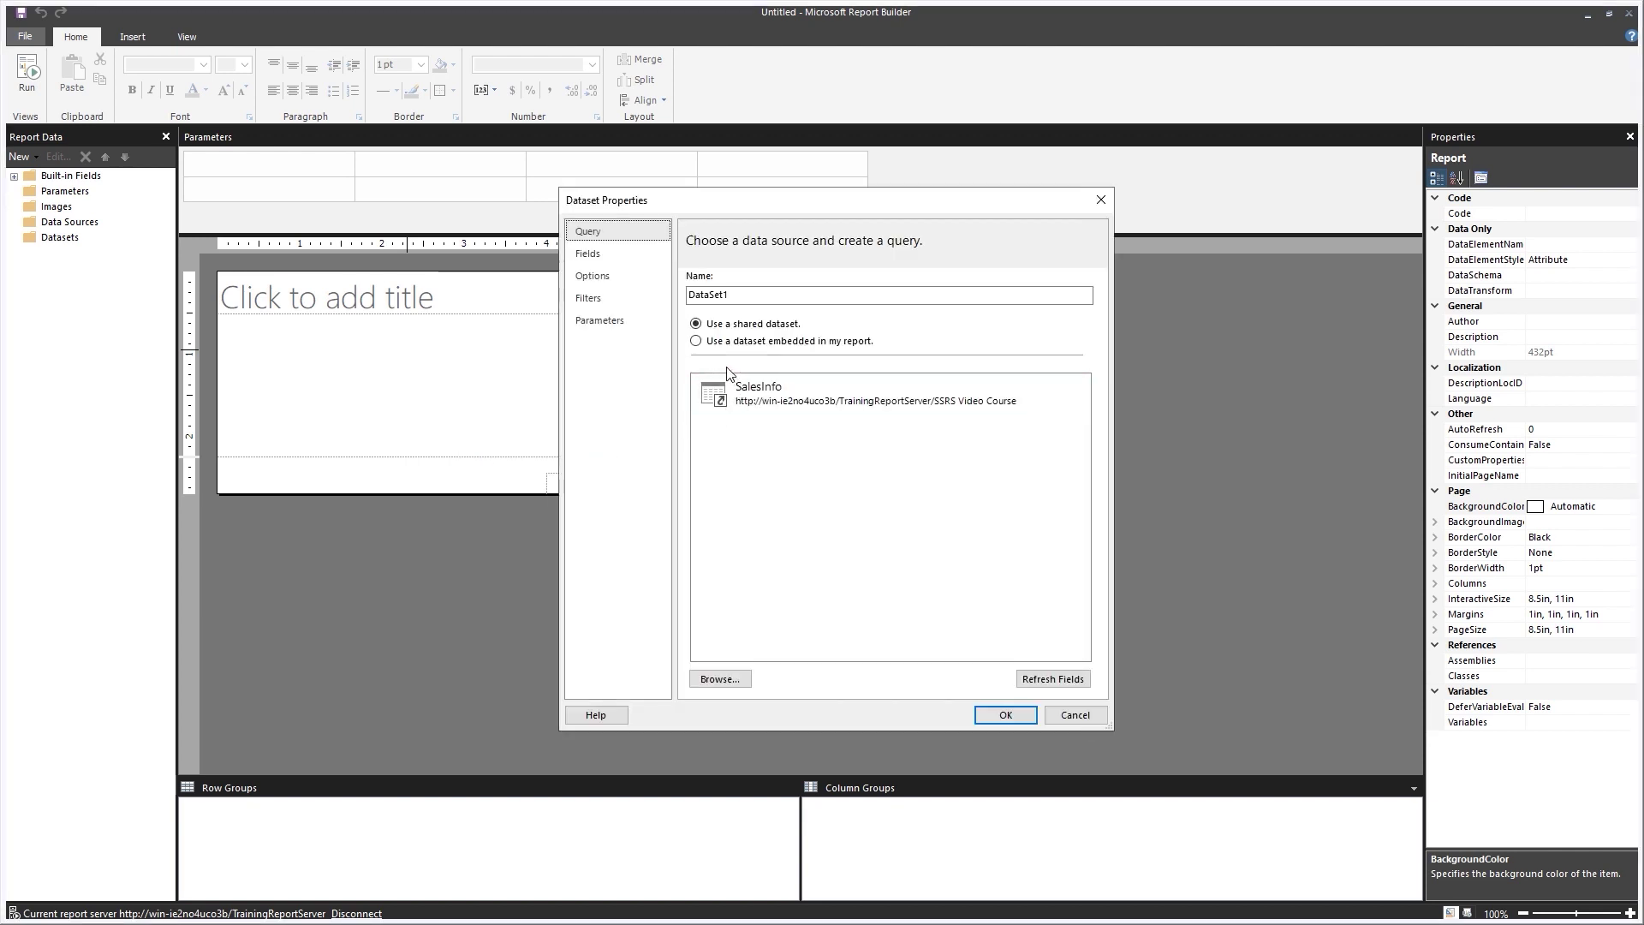
pyautogui.moveTo(742, 295); pyautogui.dragTo(644, 300)
pyautogui.write('Shared')
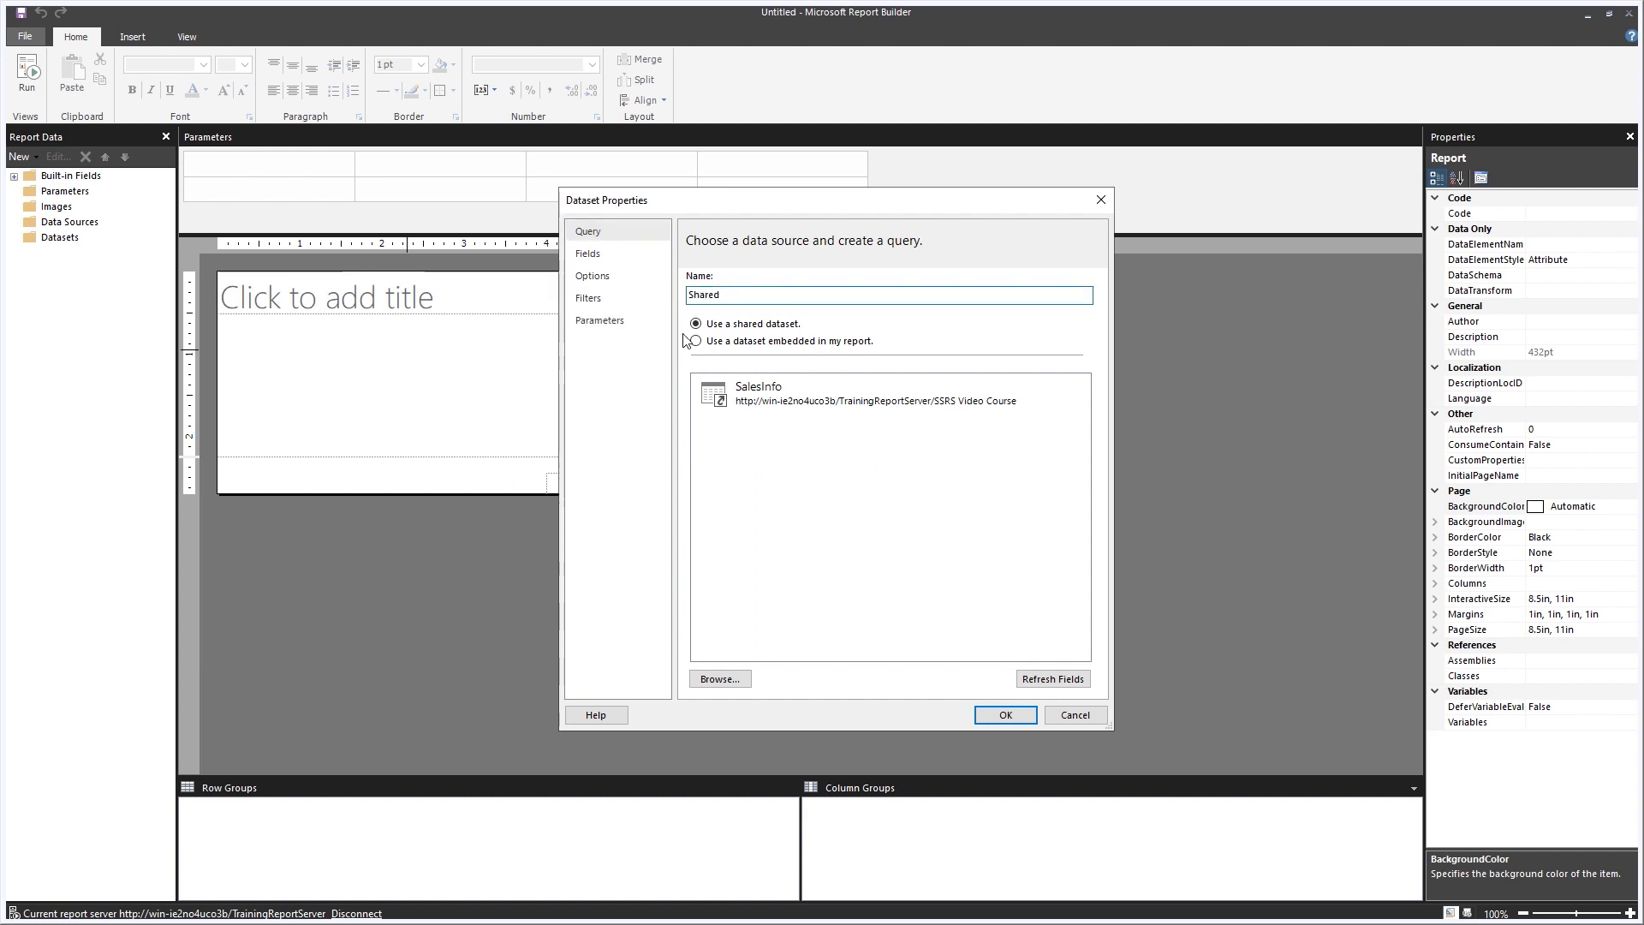
pyautogui.click(797, 398)
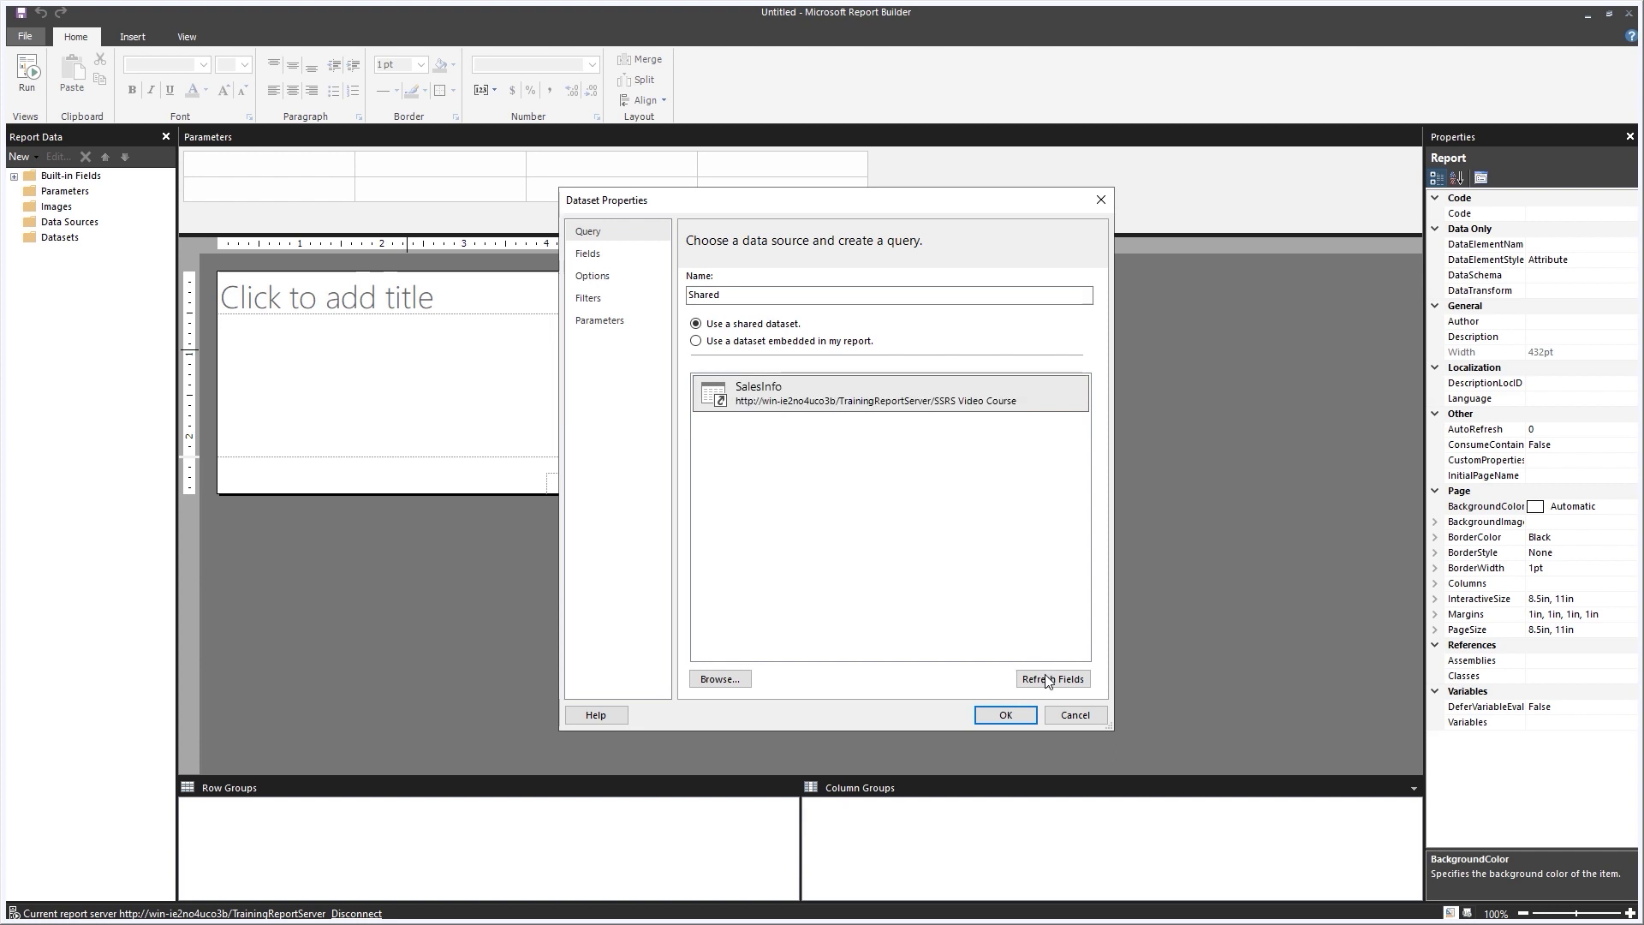
pyautogui.click(1006, 715)
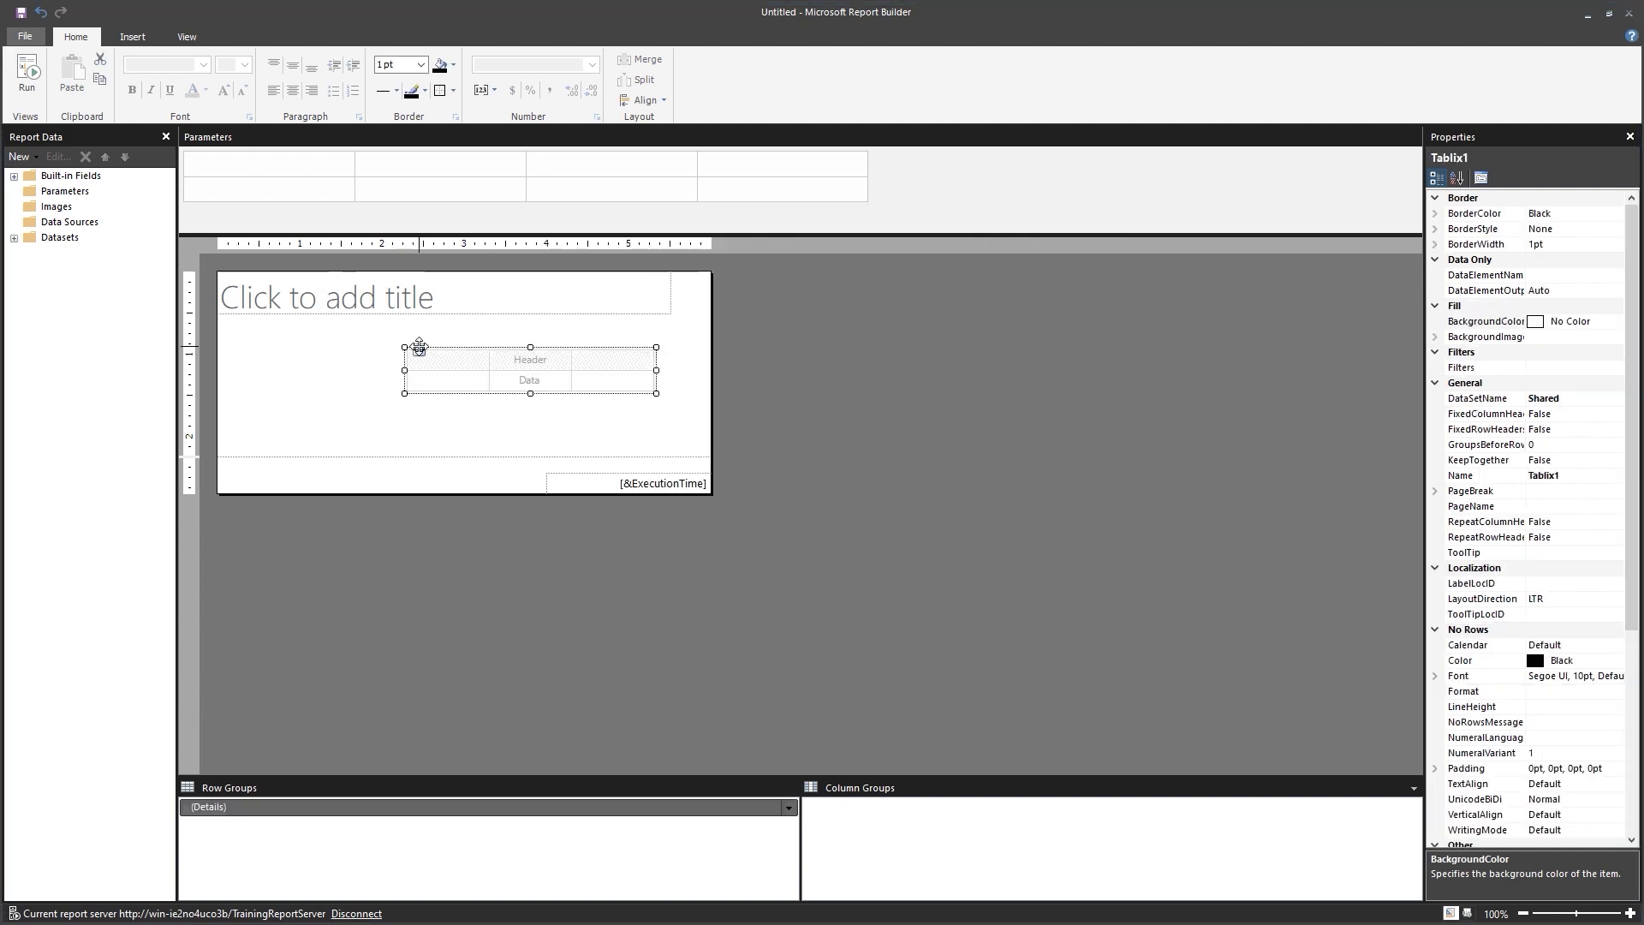
# Move the table to the top-left under the title and remove the page footer.
pyautogui.moveTo(418, 350); pyautogui.dragTo(237, 315)
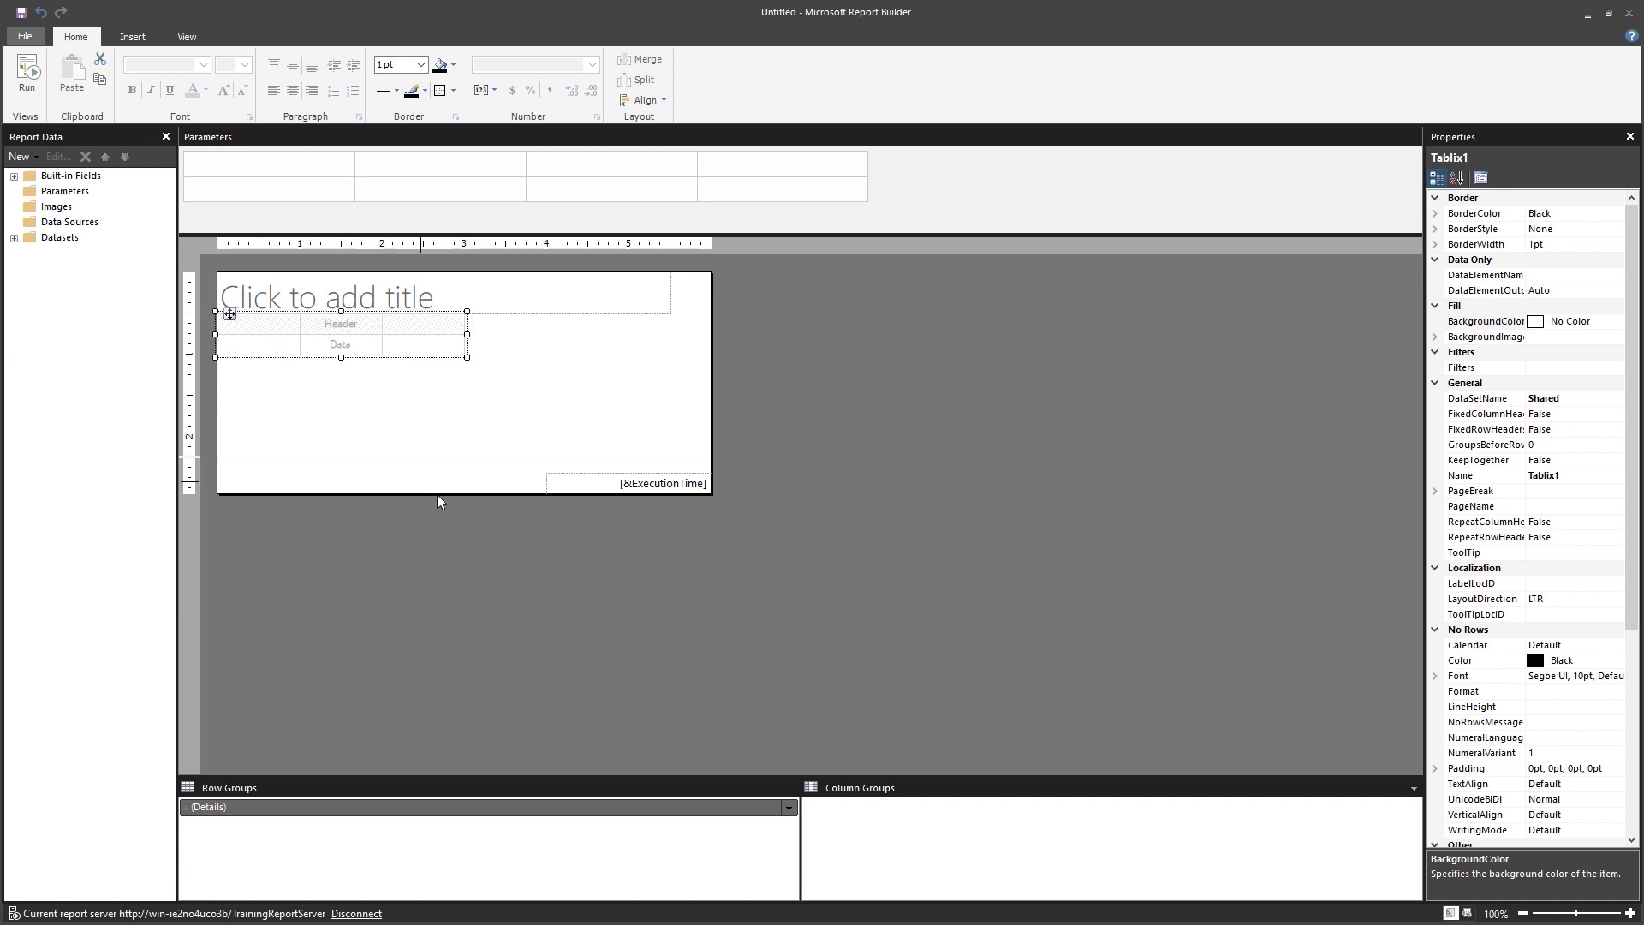
pyautogui.rightClick(659, 547)
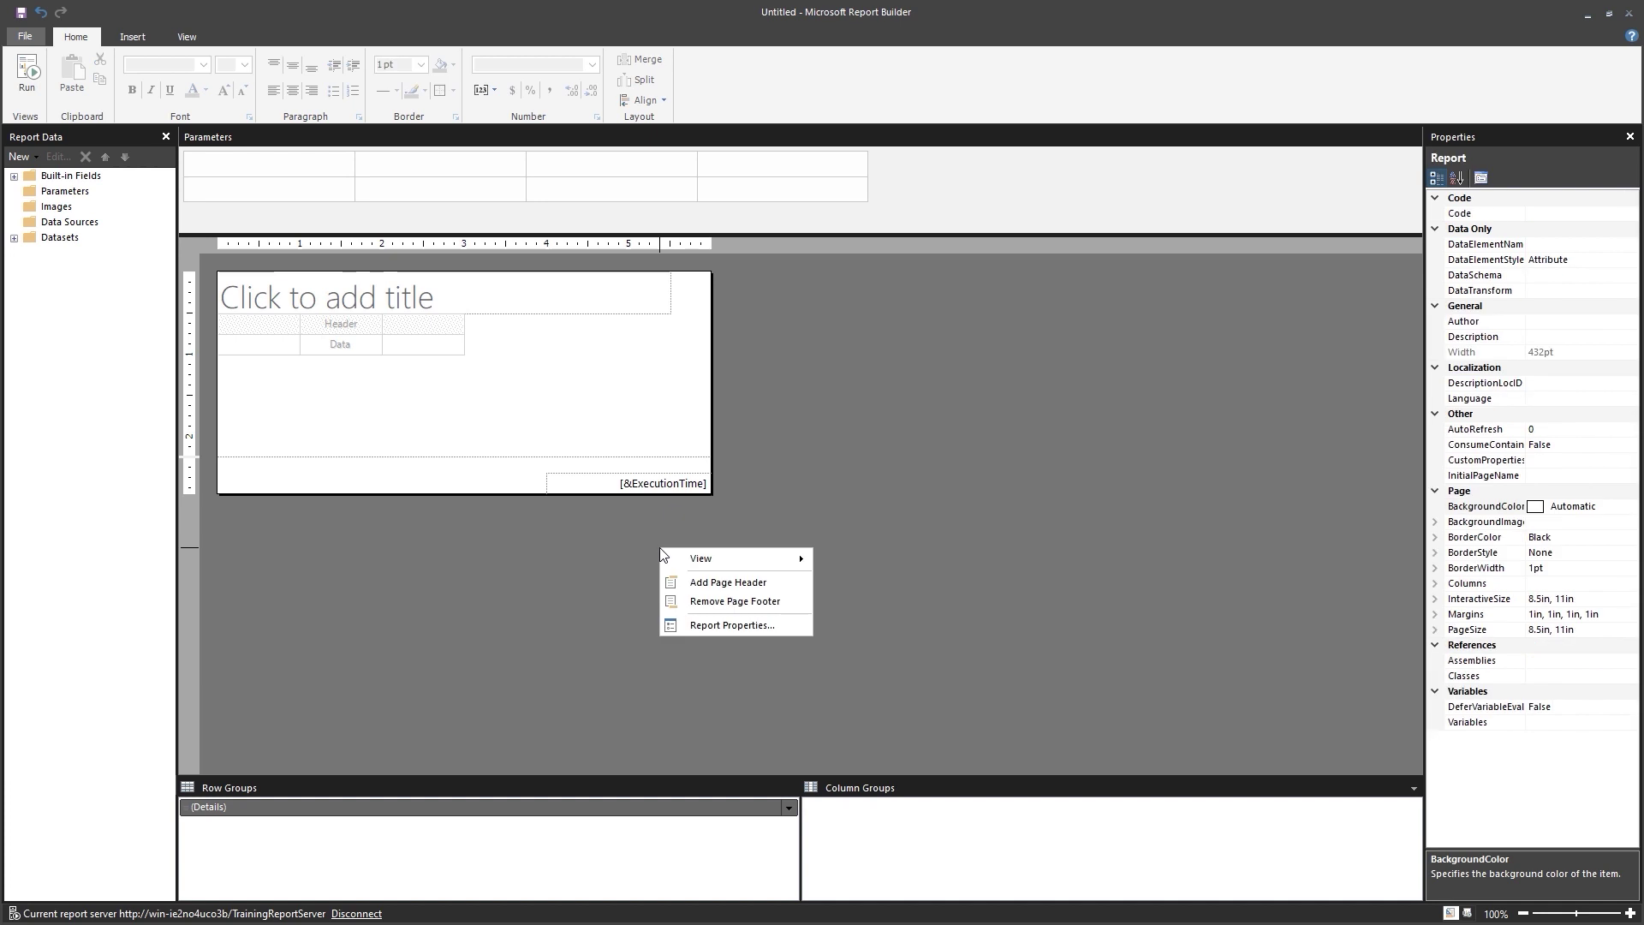
pyautogui.click(732, 600)
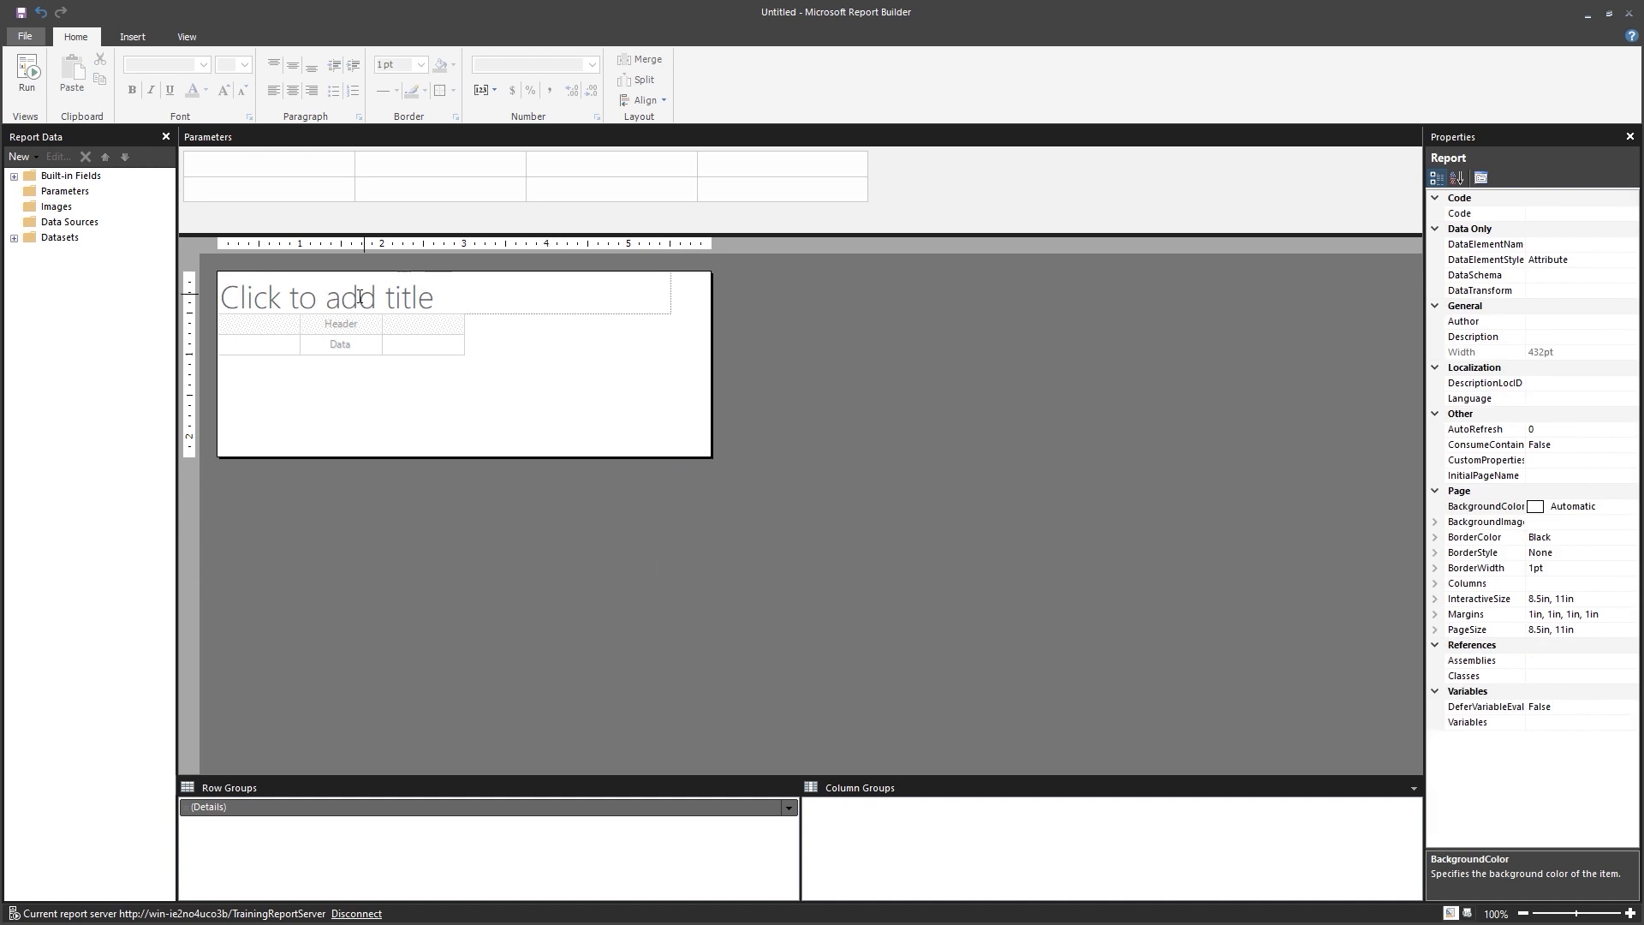
# Set the report title to 'Drilldown Report'.
pyautogui.click(321, 294)
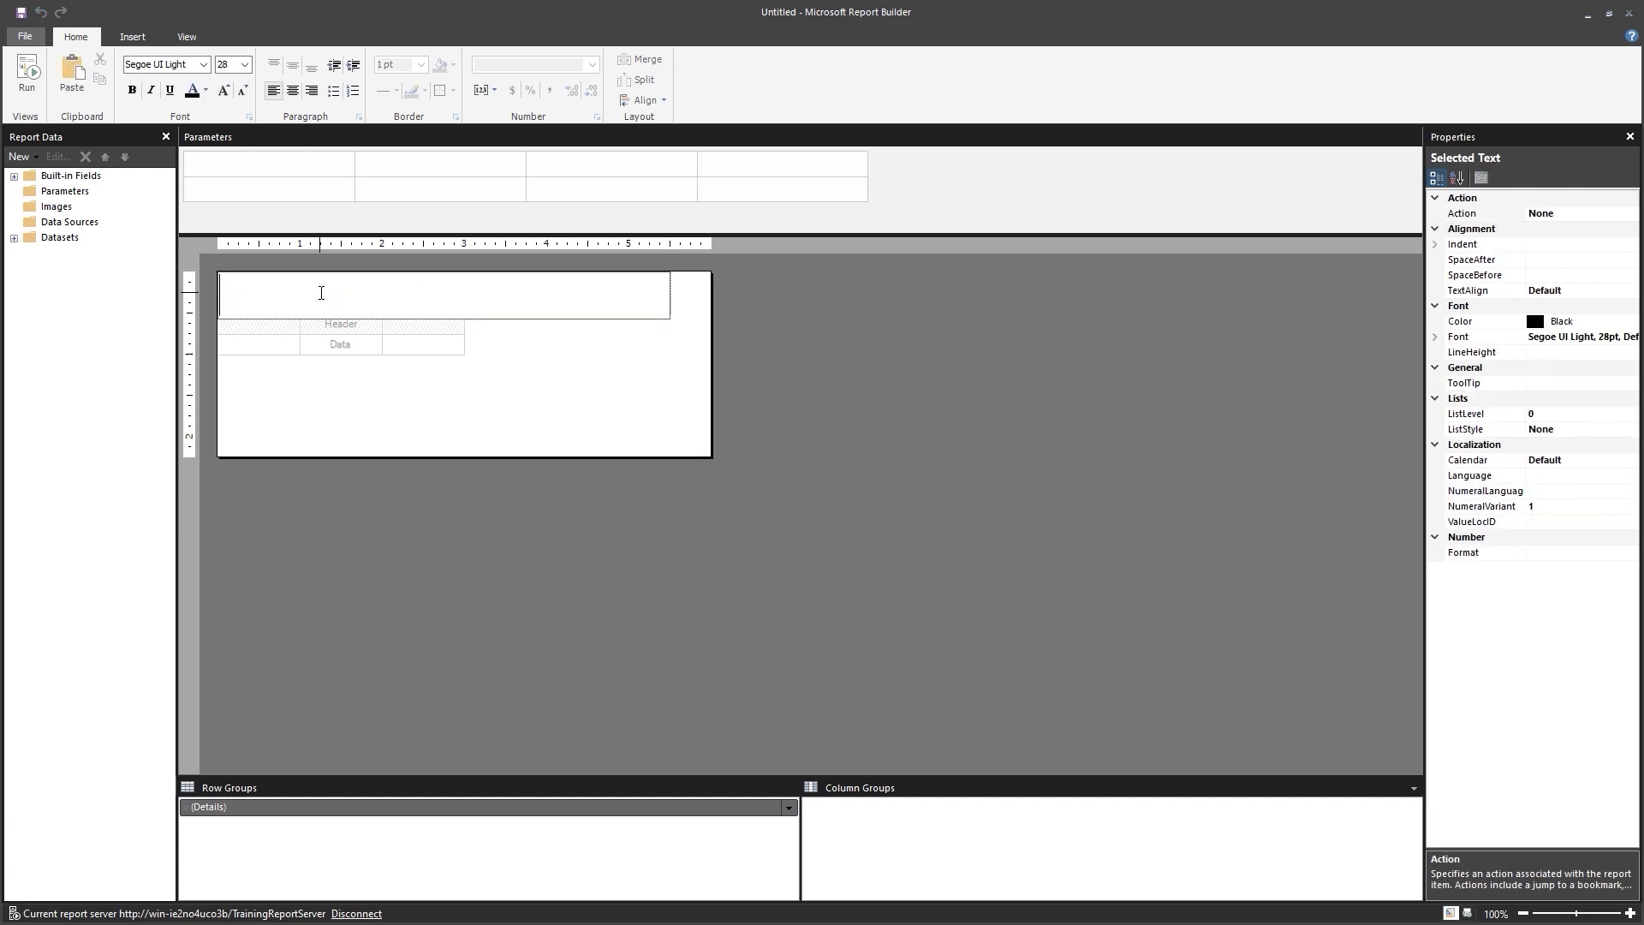
pyautogui.write('Drilldown Rep')
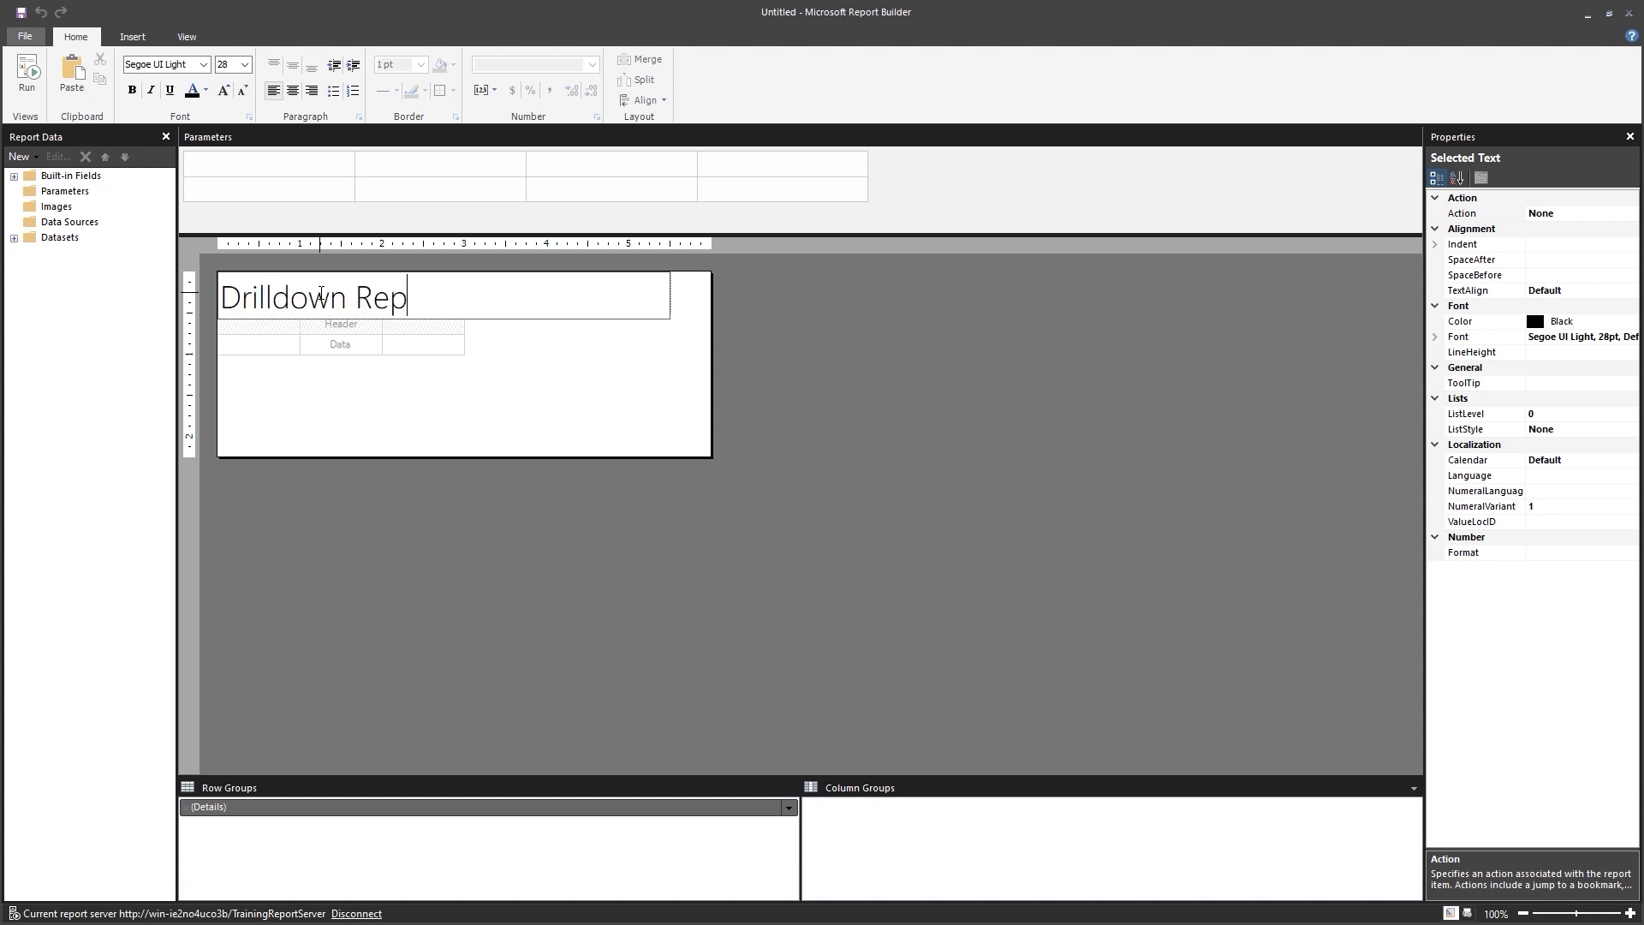
pyautogui.write('ort')
pyautogui.click(490, 420)
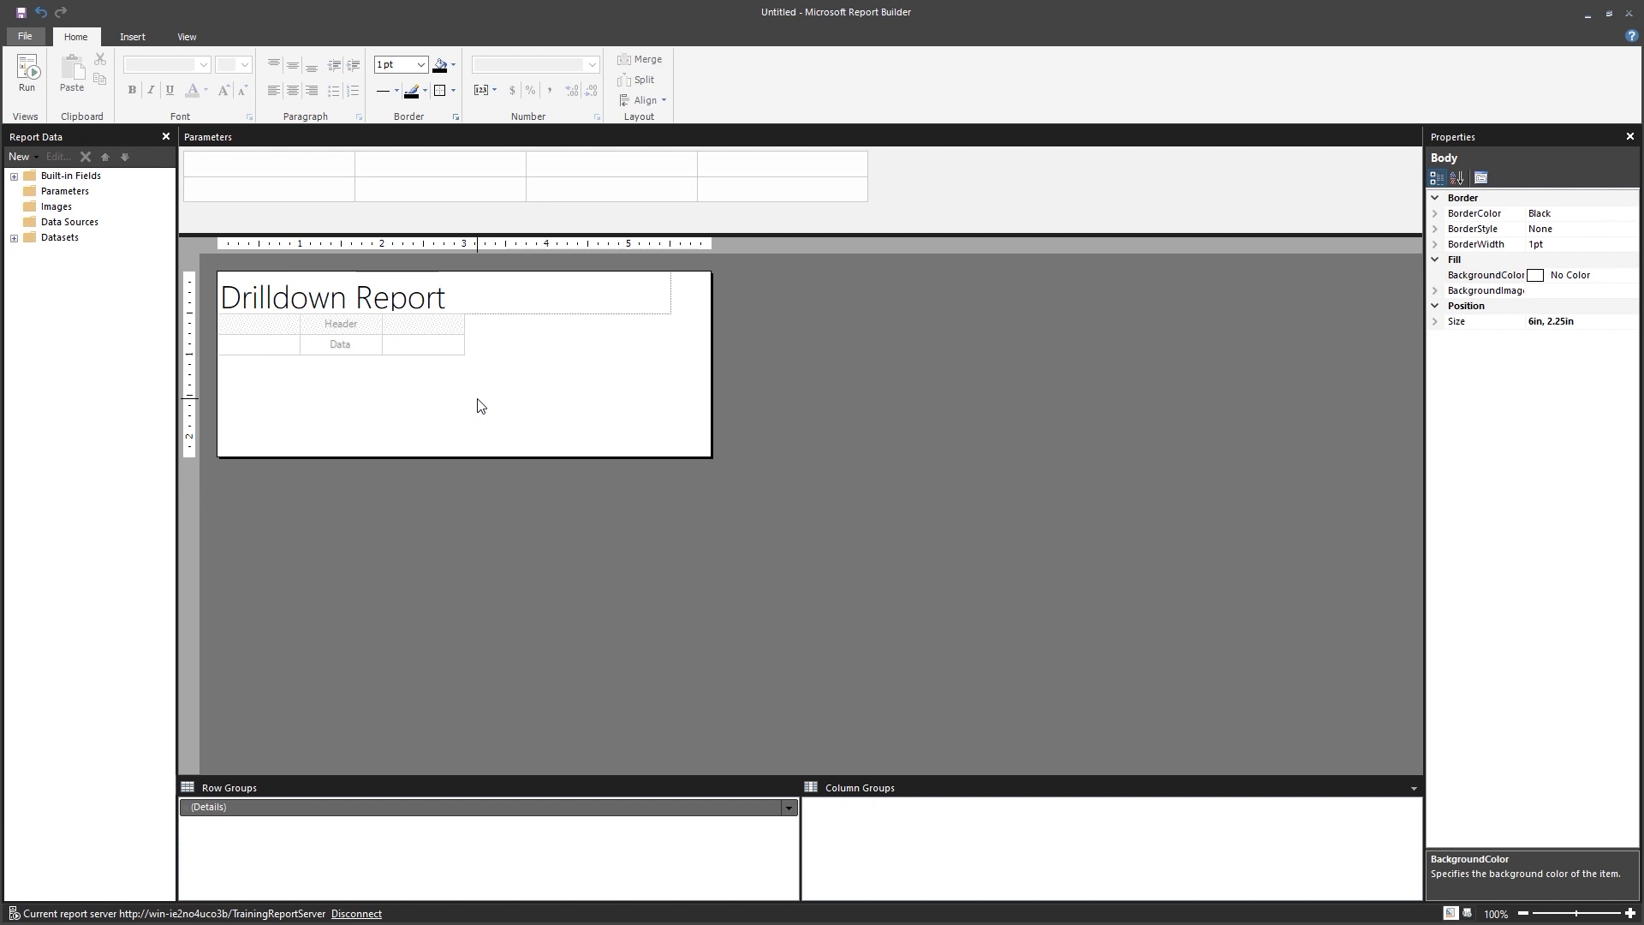
pyautogui.click(14, 240)
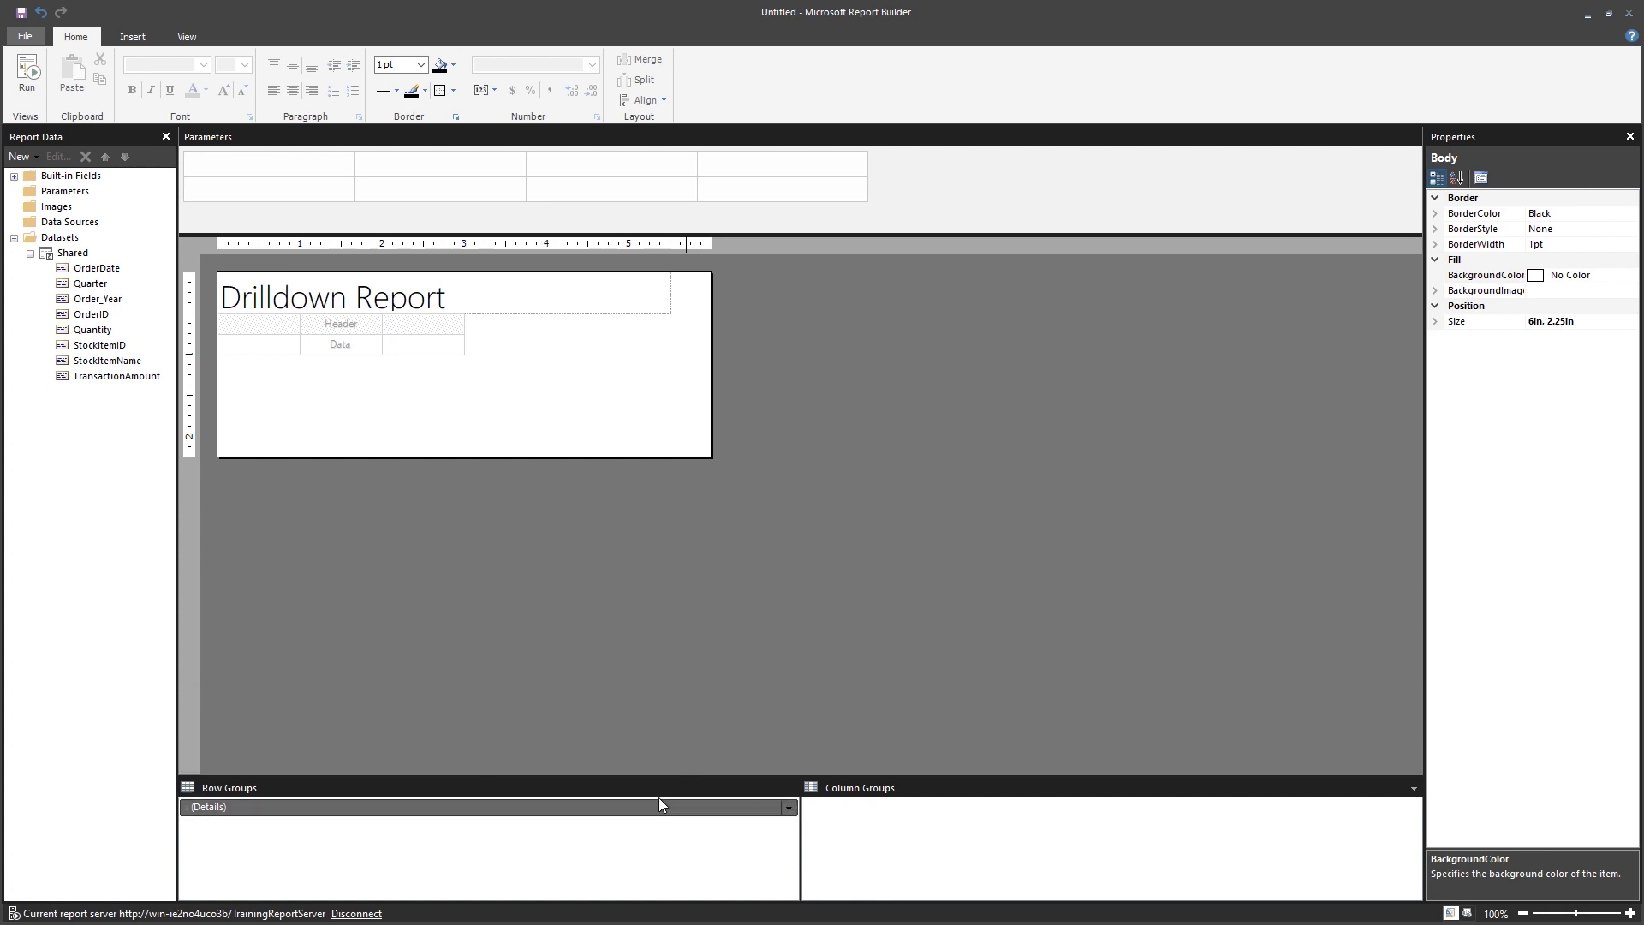
# Add OrderDate, Order_Year, OrderID and Quantity to the table as nested row groups.
pyautogui.rightClick(717, 610)
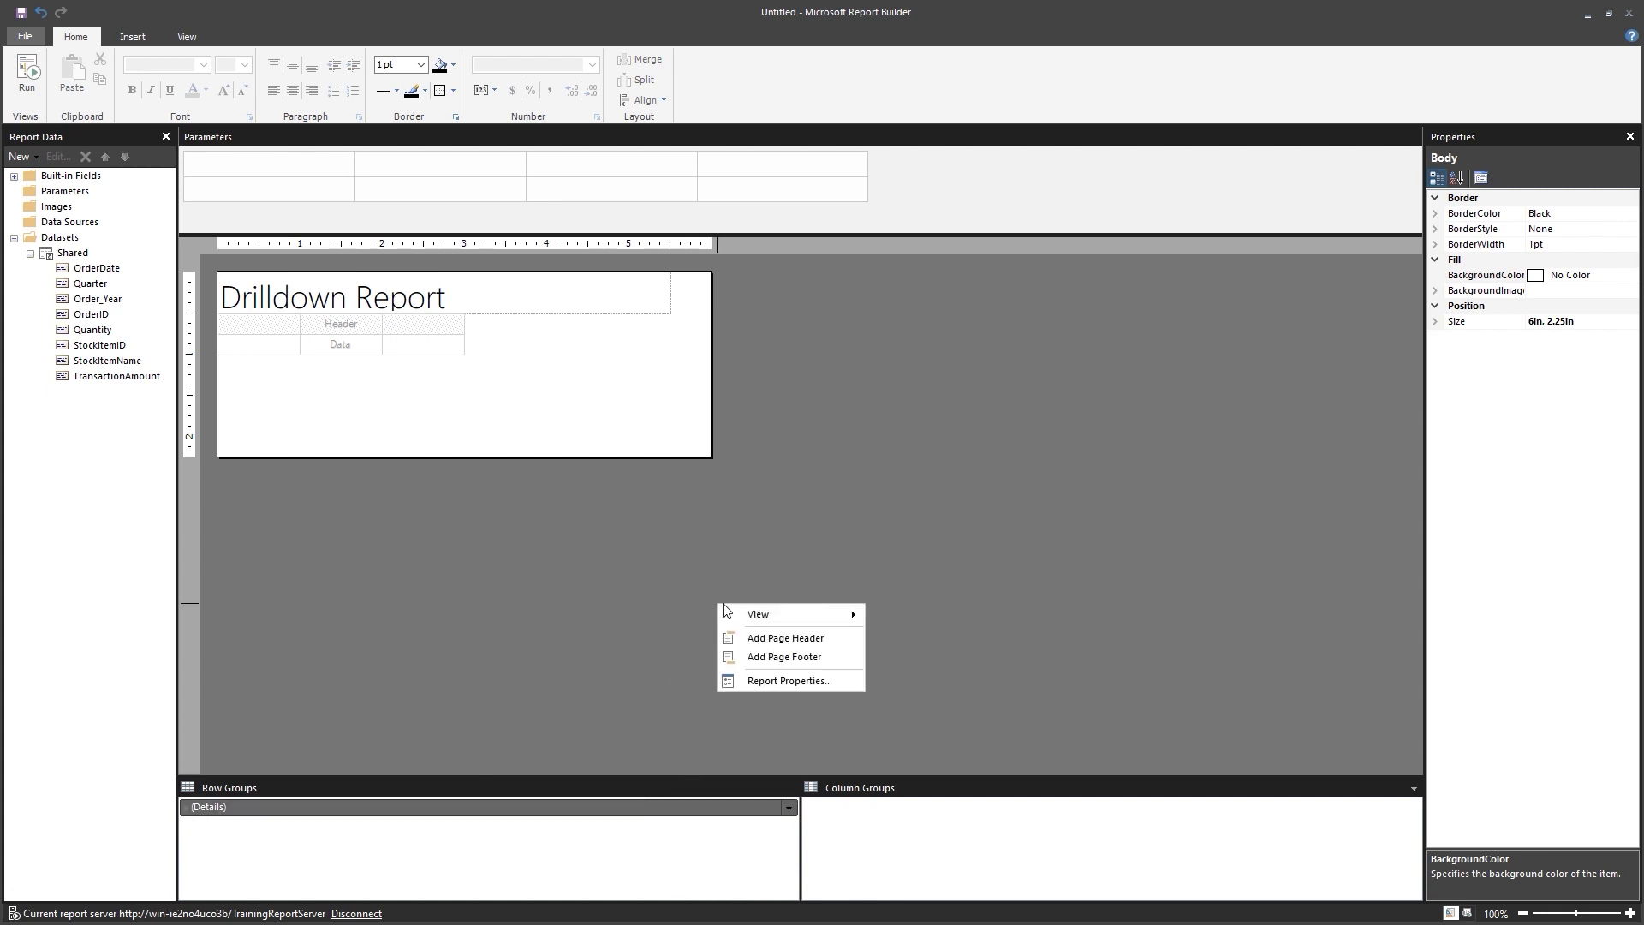
pyautogui.moveTo(758, 616)
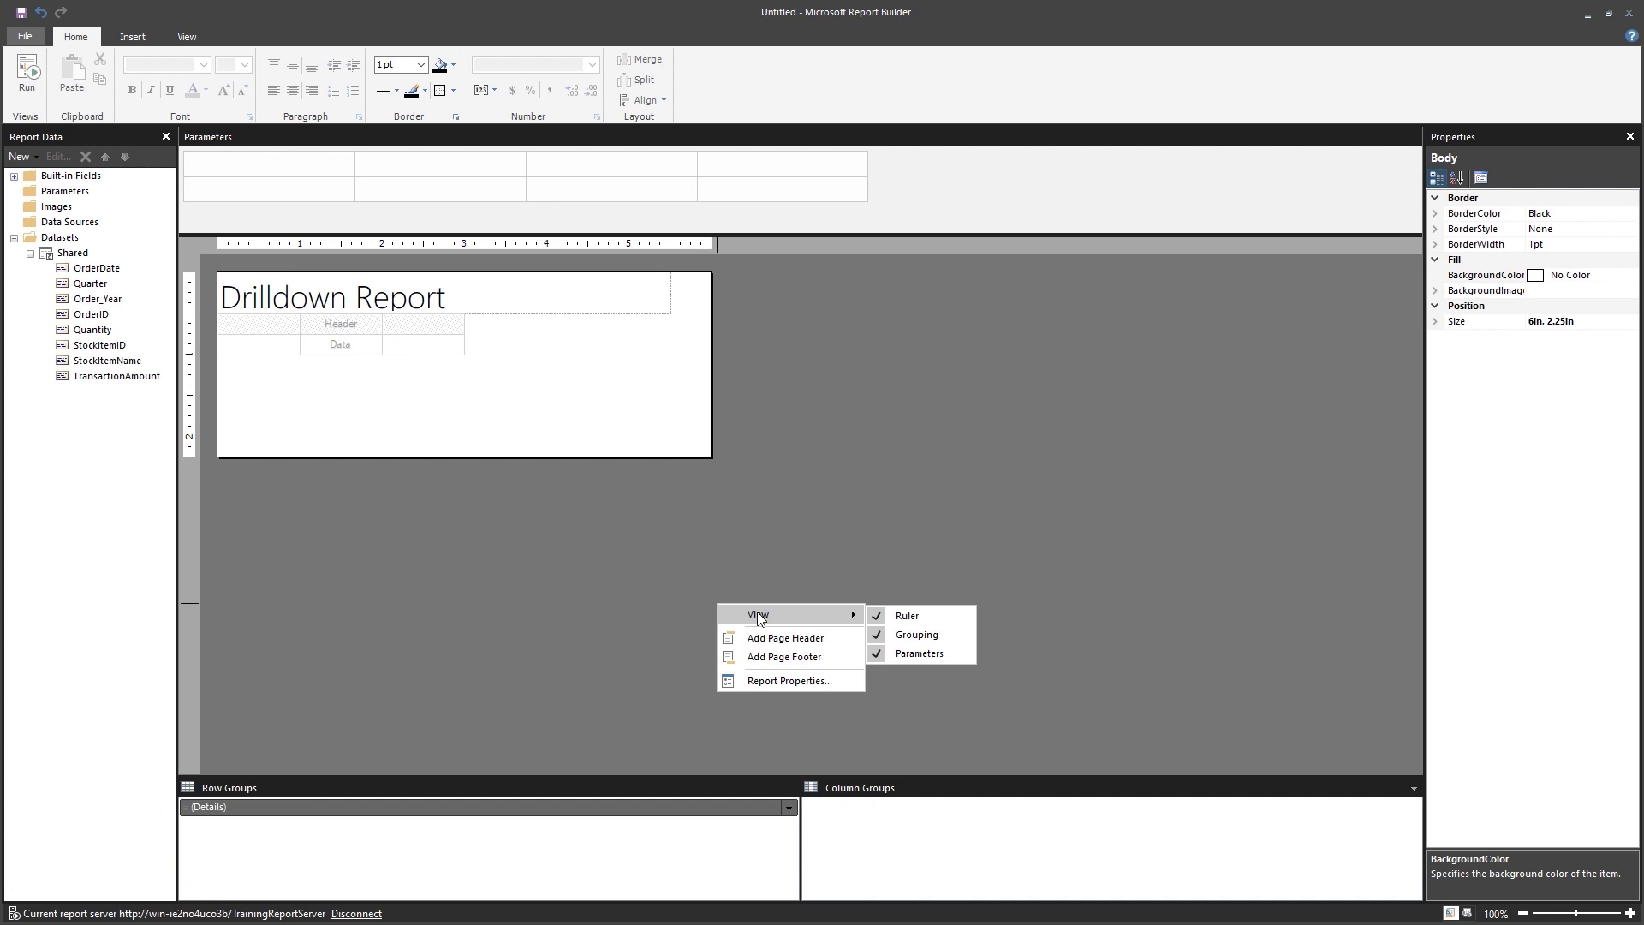
pyautogui.click(462, 604)
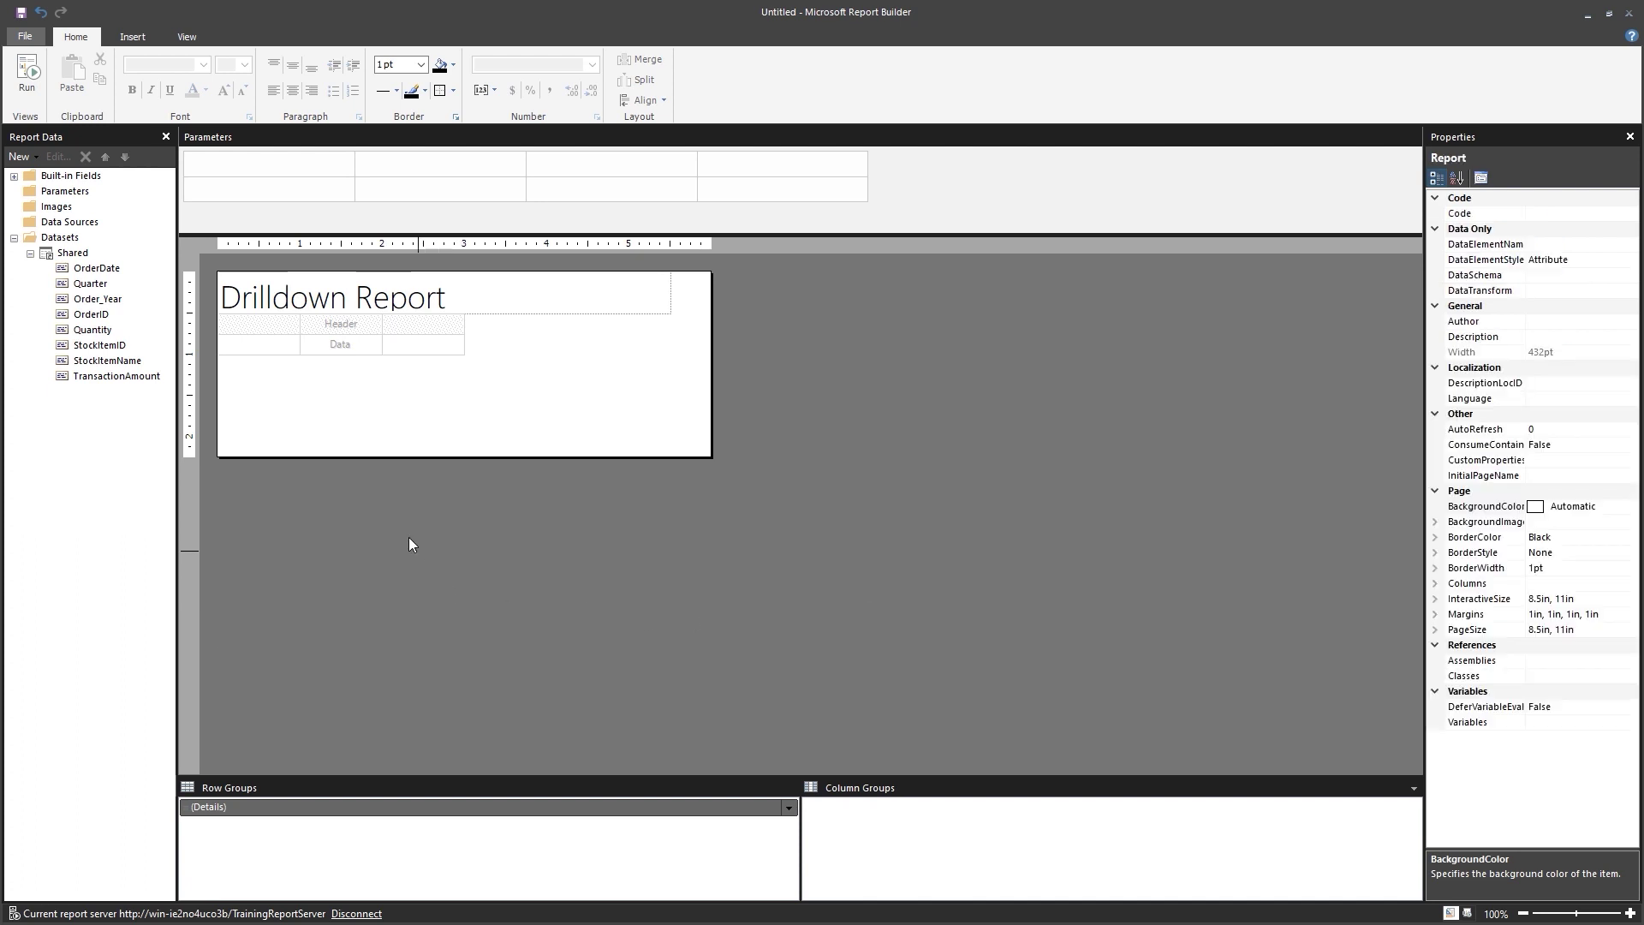
pyautogui.moveTo(88, 272); pyautogui.dragTo(234, 797)
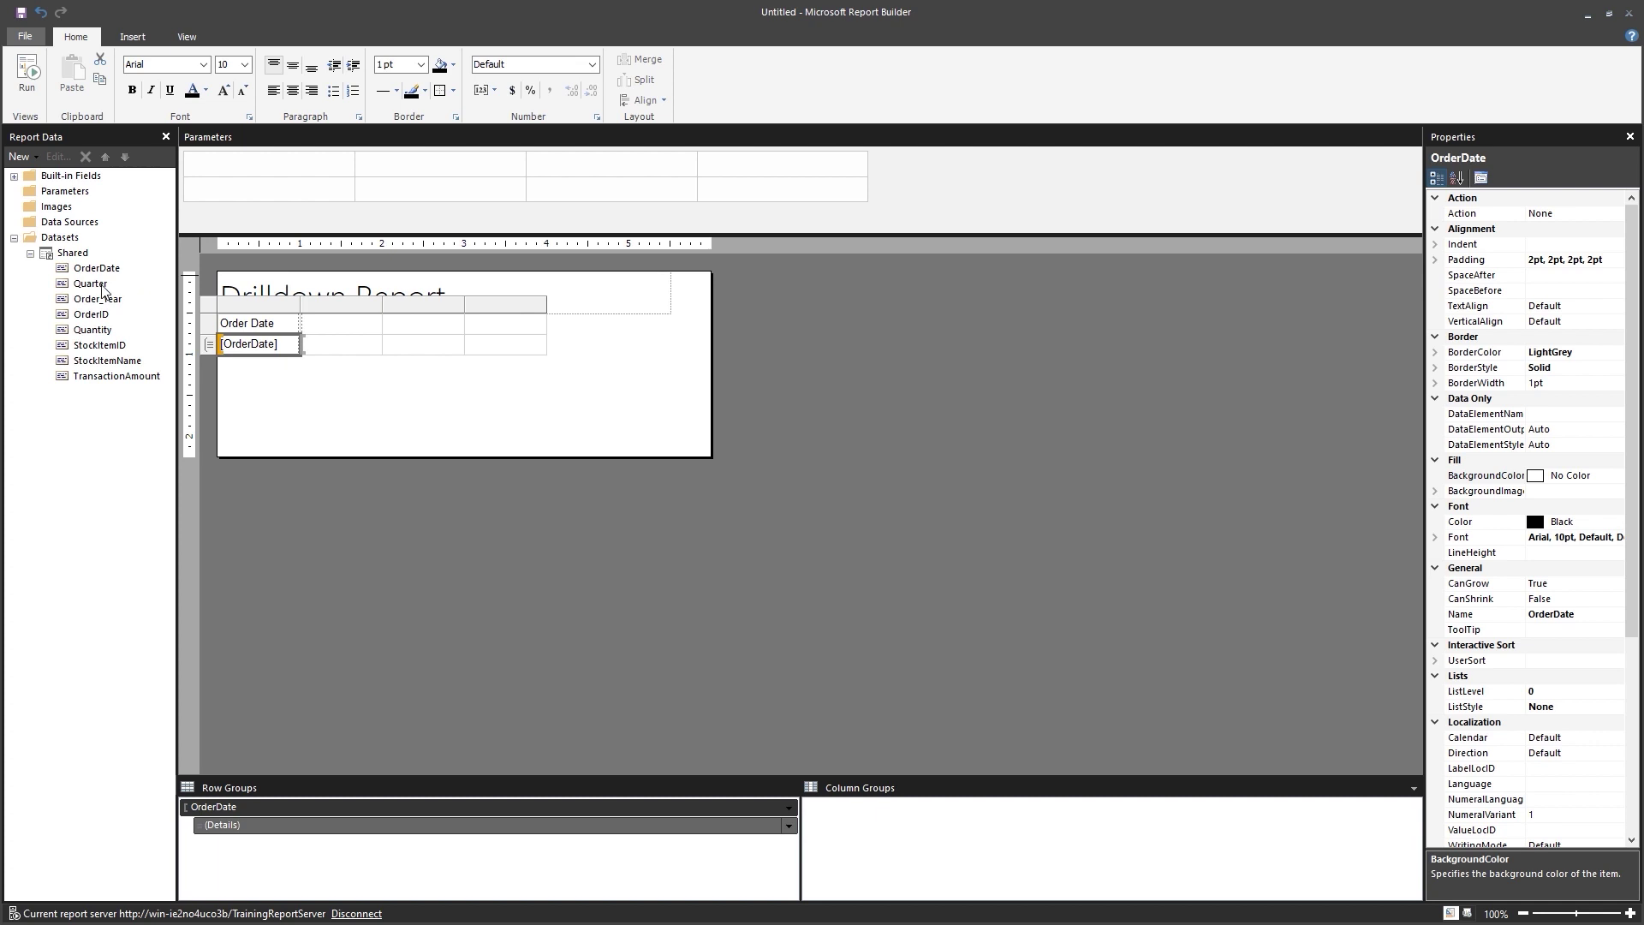
pyautogui.moveTo(99, 299); pyautogui.dragTo(239, 820)
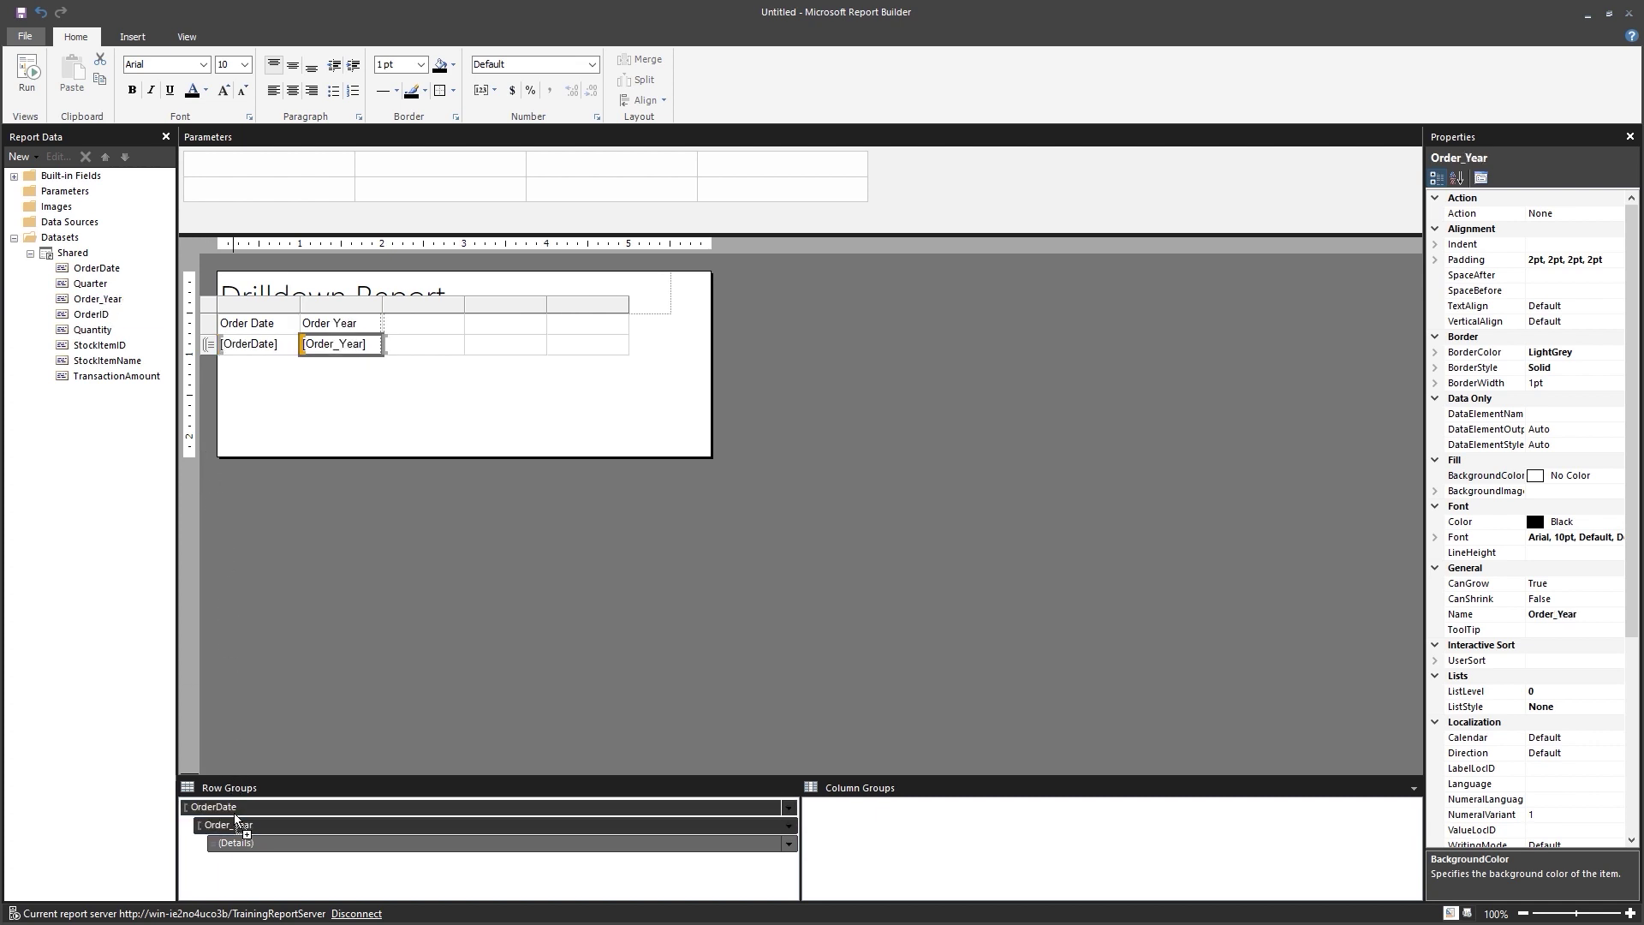
pyautogui.moveTo(101, 319); pyautogui.dragTo(240, 835)
pyautogui.moveTo(100, 334); pyautogui.dragTo(254, 850)
# Nest StockItemID and StockItemName row groups, then add a TransactionAmount column after Stock Item.
pyautogui.click(114, 351)
pyautogui.moveTo(113, 351); pyautogui.dragTo(270, 871)
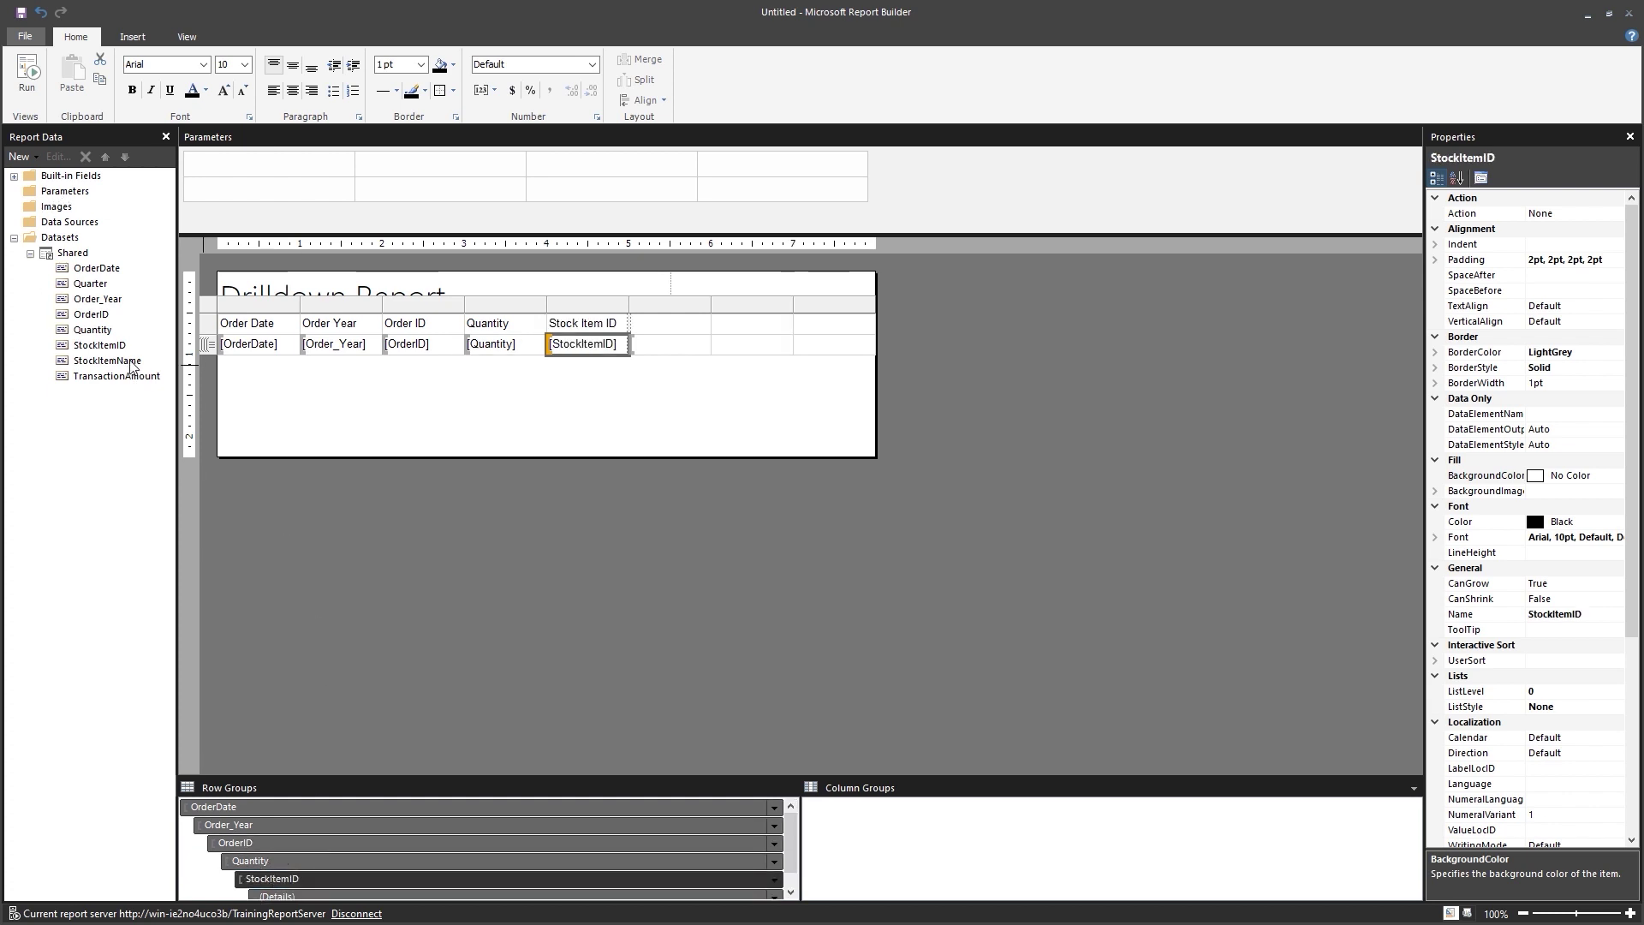
pyautogui.moveTo(128, 363); pyautogui.dragTo(273, 875)
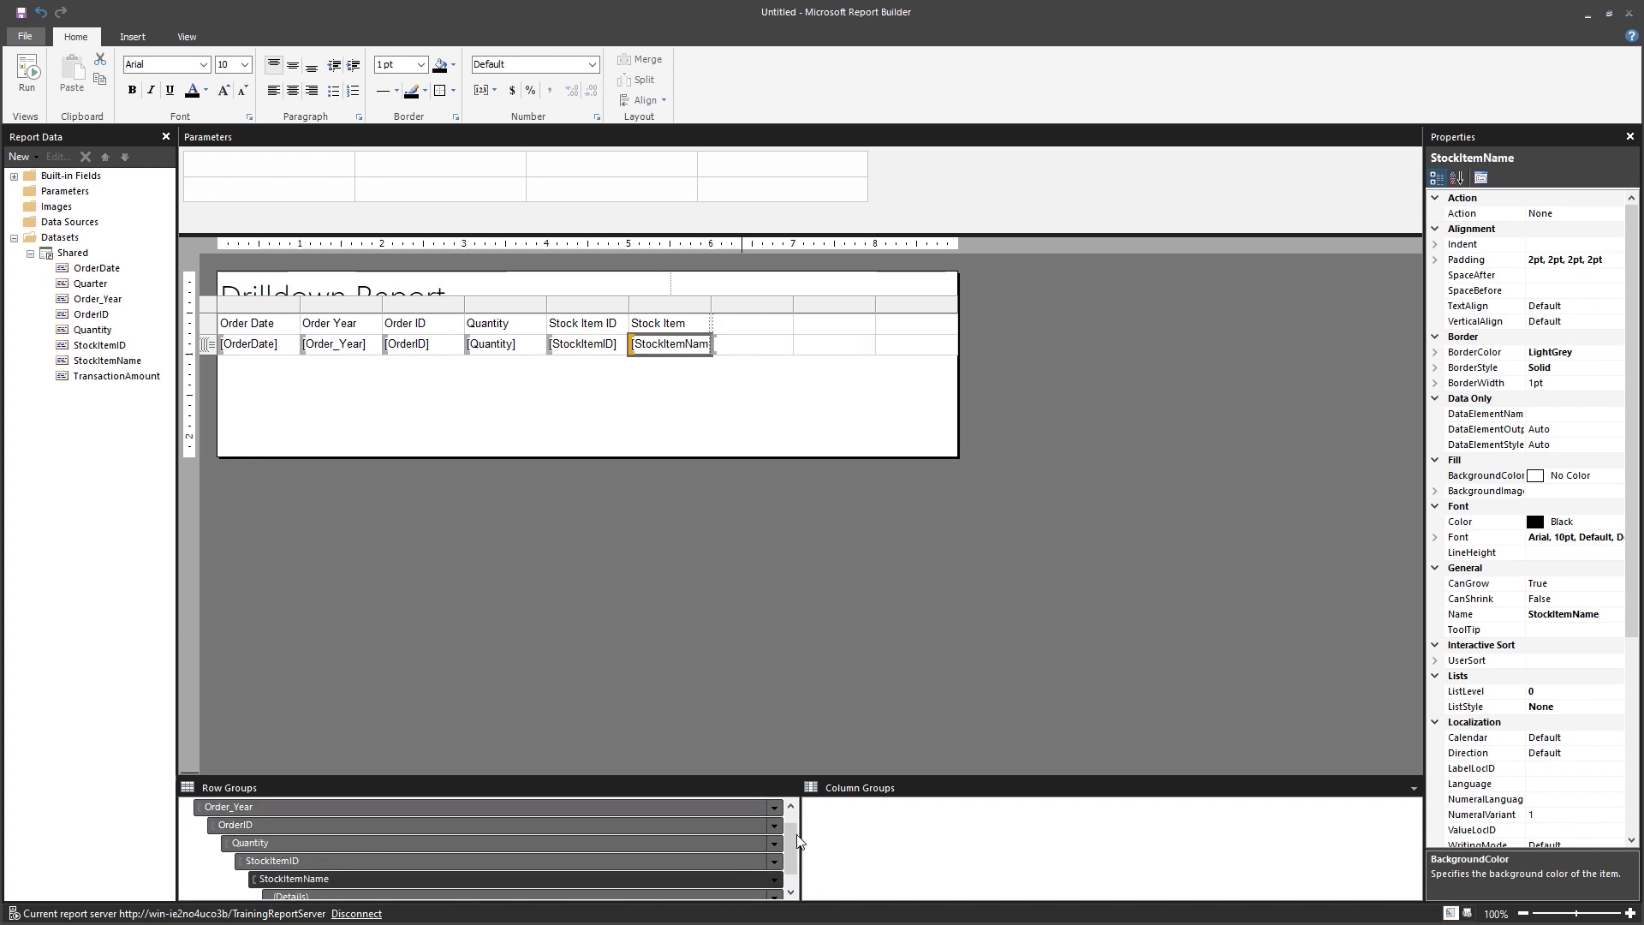
pyautogui.moveTo(793, 840); pyautogui.dragTo(786, 856)
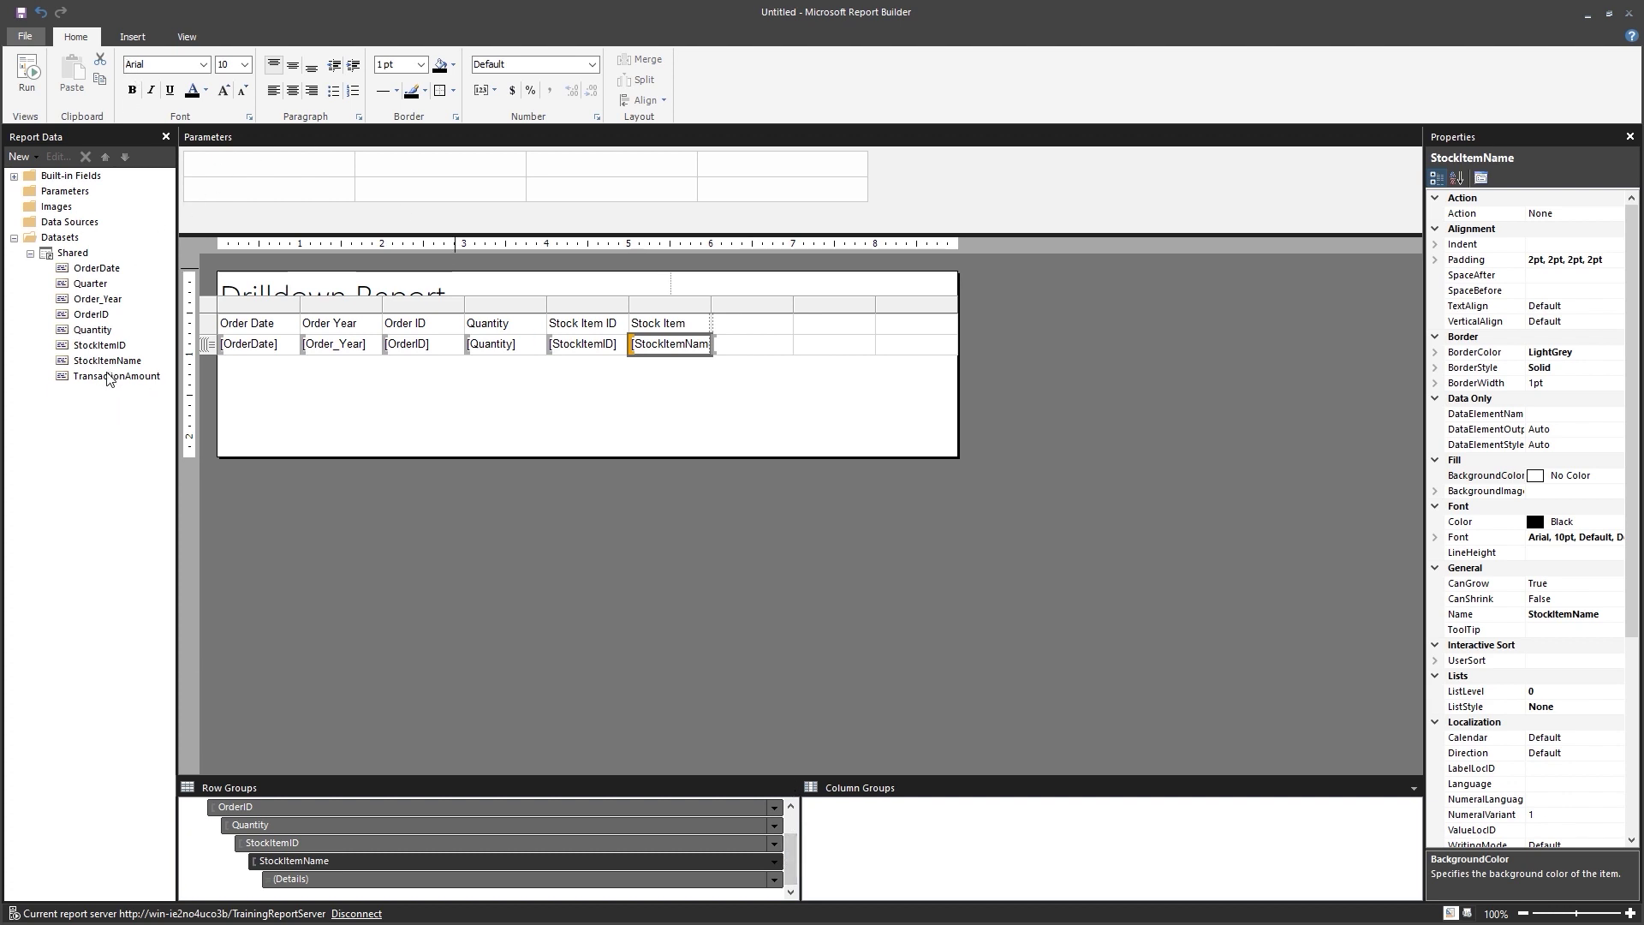
pyautogui.moveTo(100, 381)
pyautogui.mouseDown()
pyautogui.moveTo(548, 381)
pyautogui.moveTo(722, 334)
pyautogui.mouseUp()
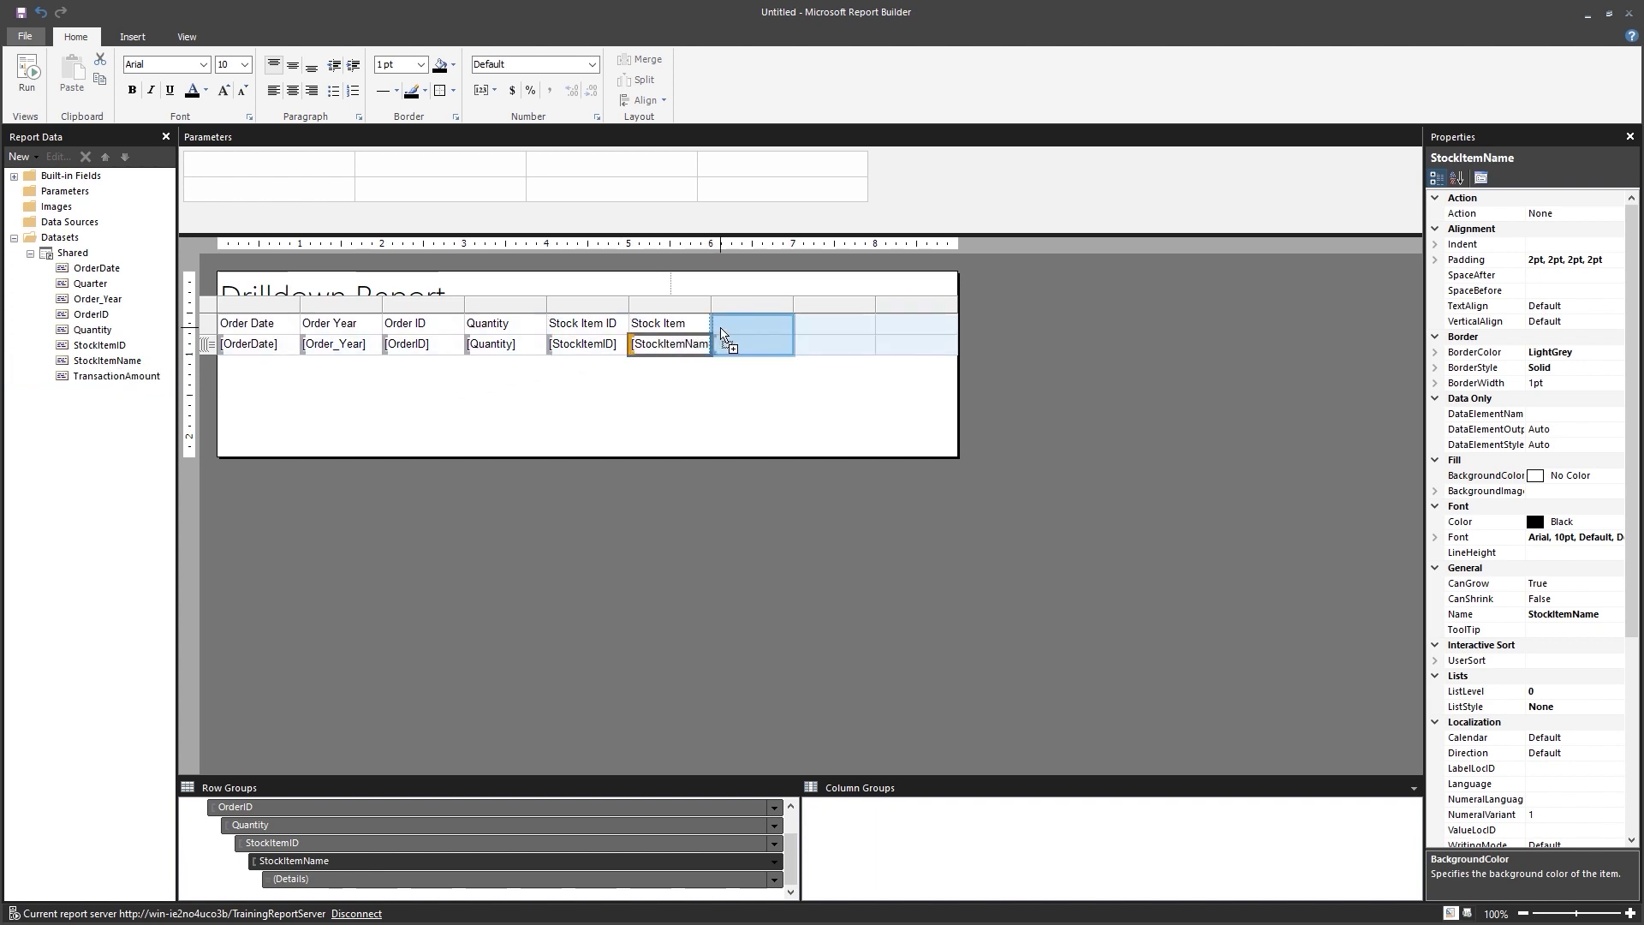
pyautogui.moveTo(721, 334); pyautogui.dragTo(722, 333)
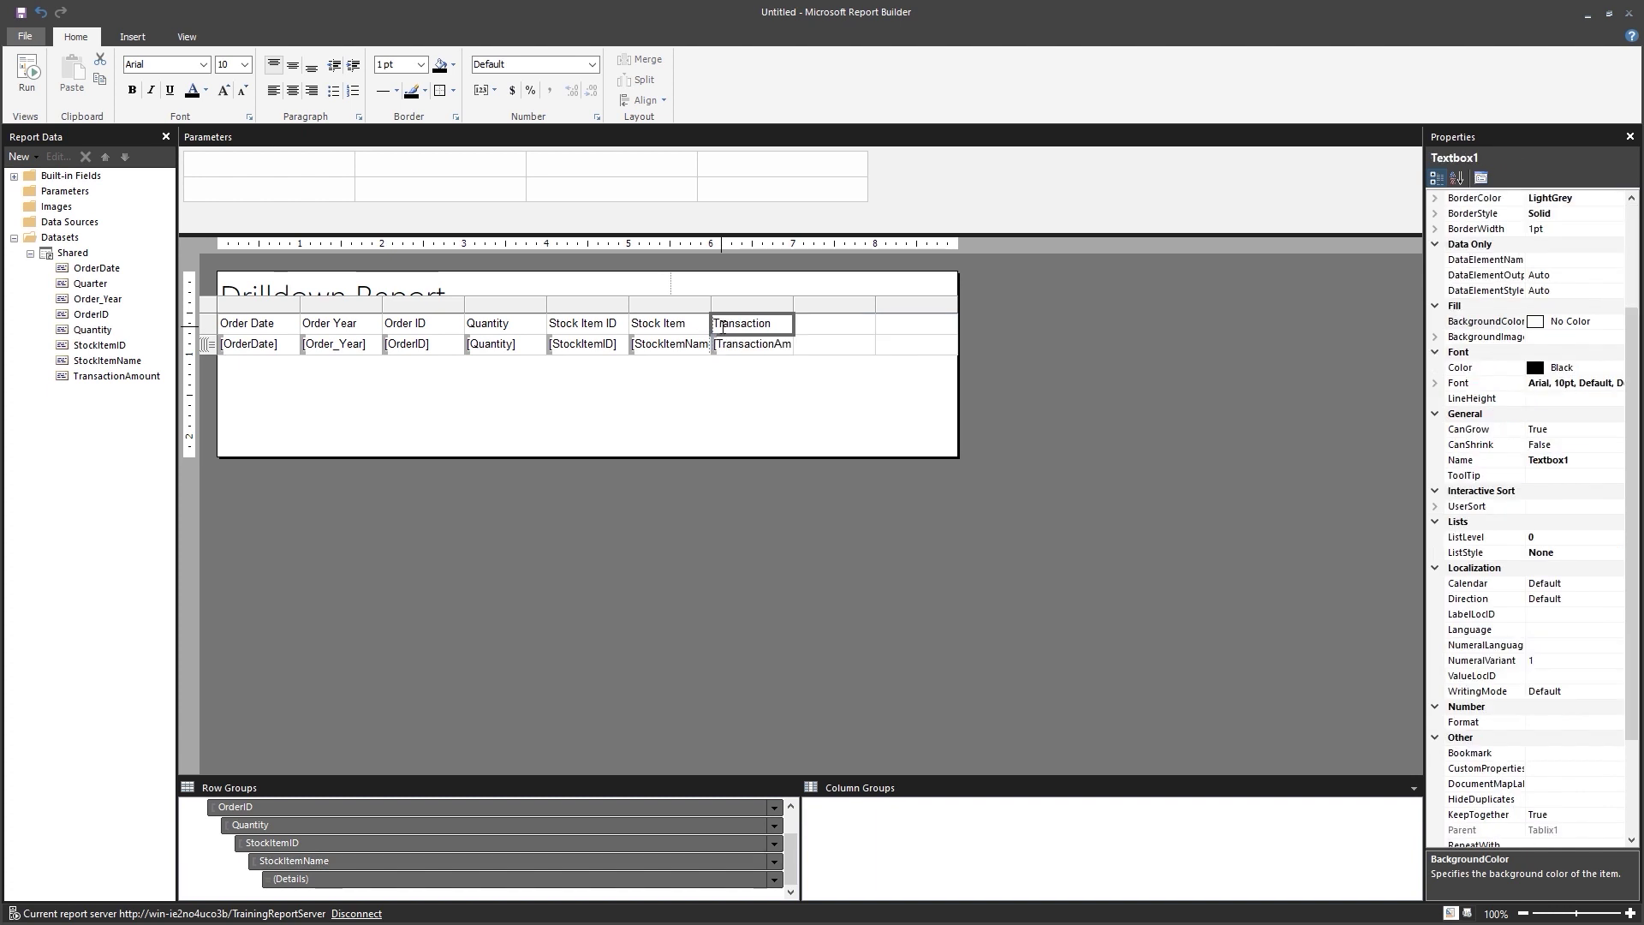
# Delete the two empty trailing columns from the table.
pyautogui.click(841, 305)
pyautogui.keyDown('shift'); pyautogui.click(914, 304); pyautogui.keyUp('shift')
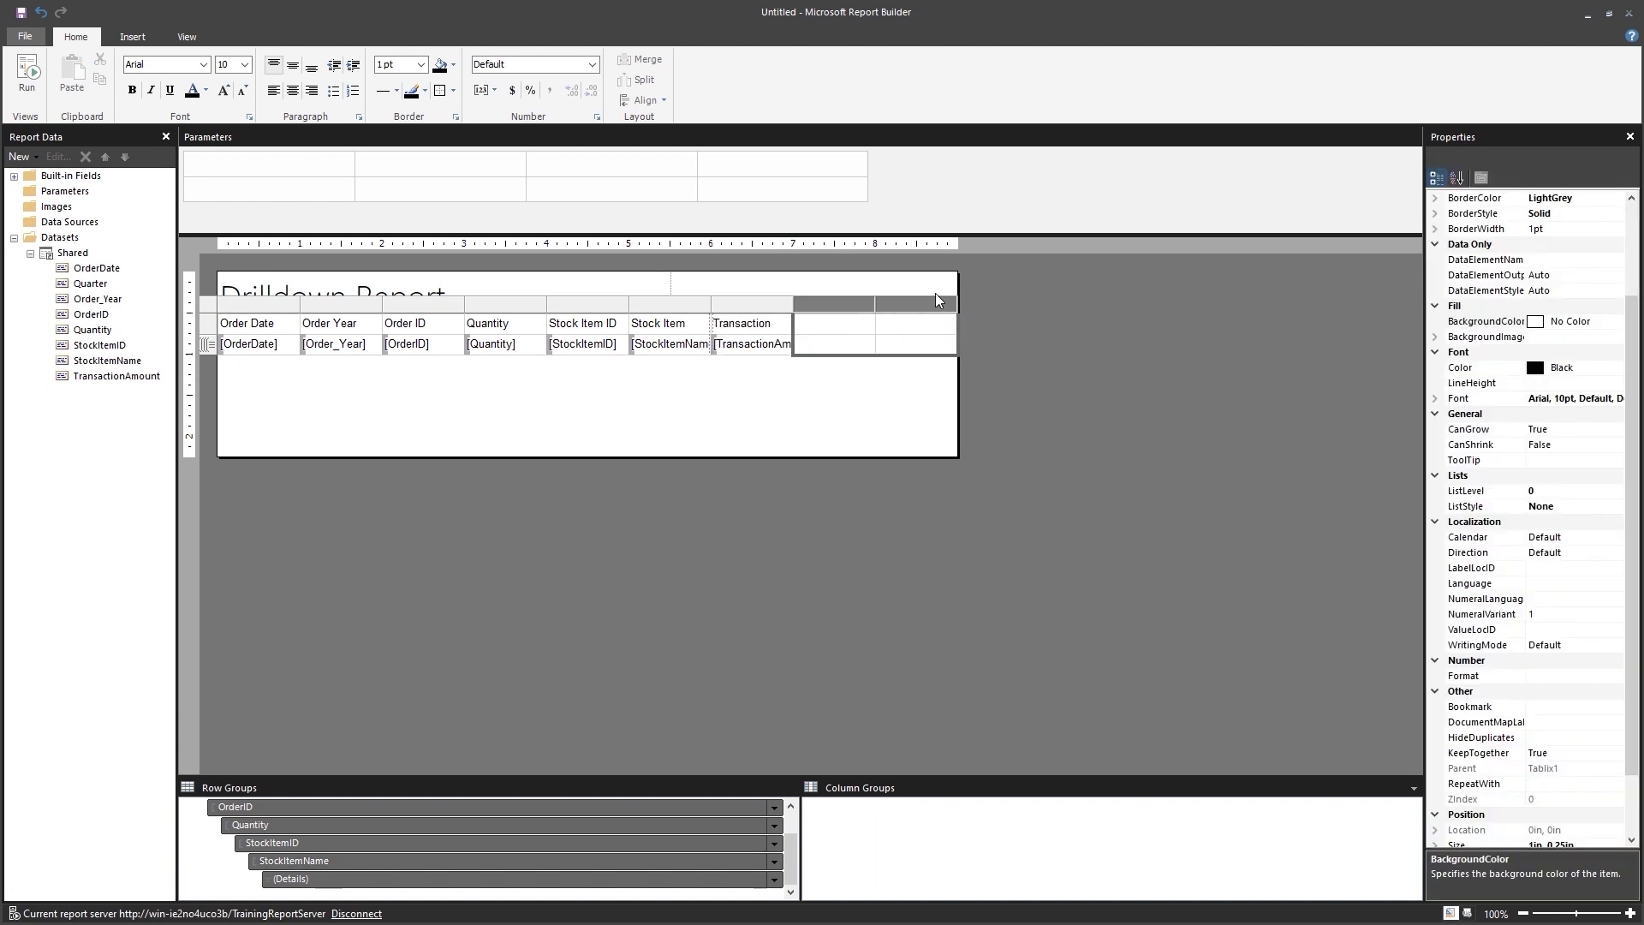
pyautogui.rightClick(901, 303)
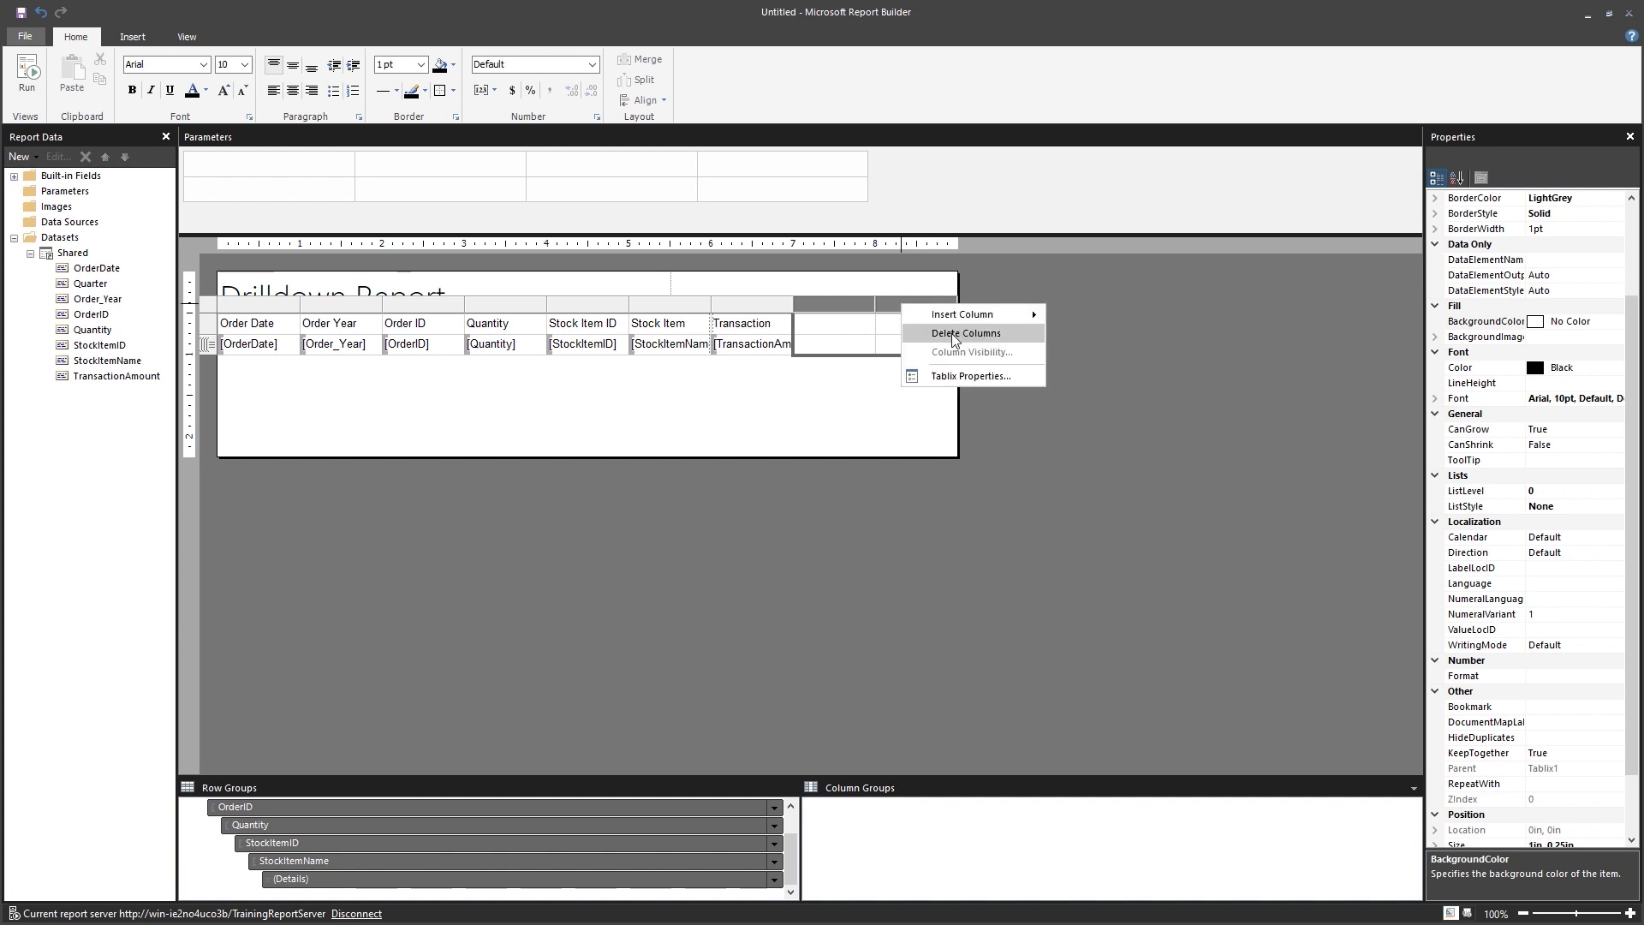
pyautogui.click(909, 330)
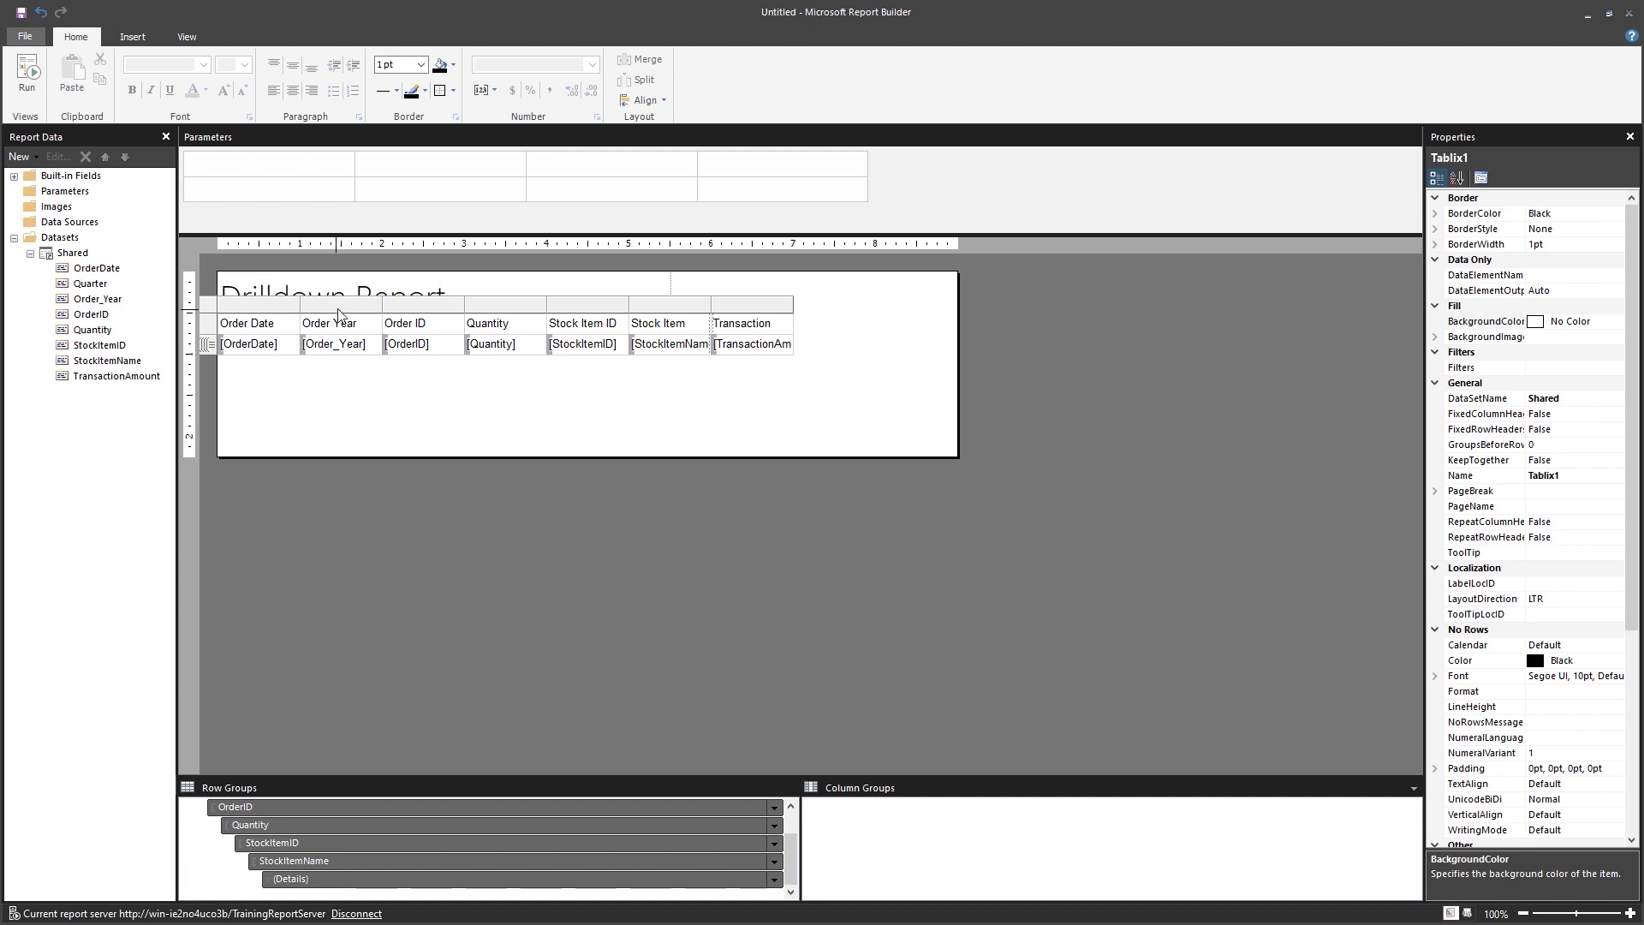
# Narrow Order Year, Stock Item ID and Quantity; widen Stock Item Name and Transaction Amount.
pyautogui.moveTo(381, 305); pyautogui.dragTo(423, 310)
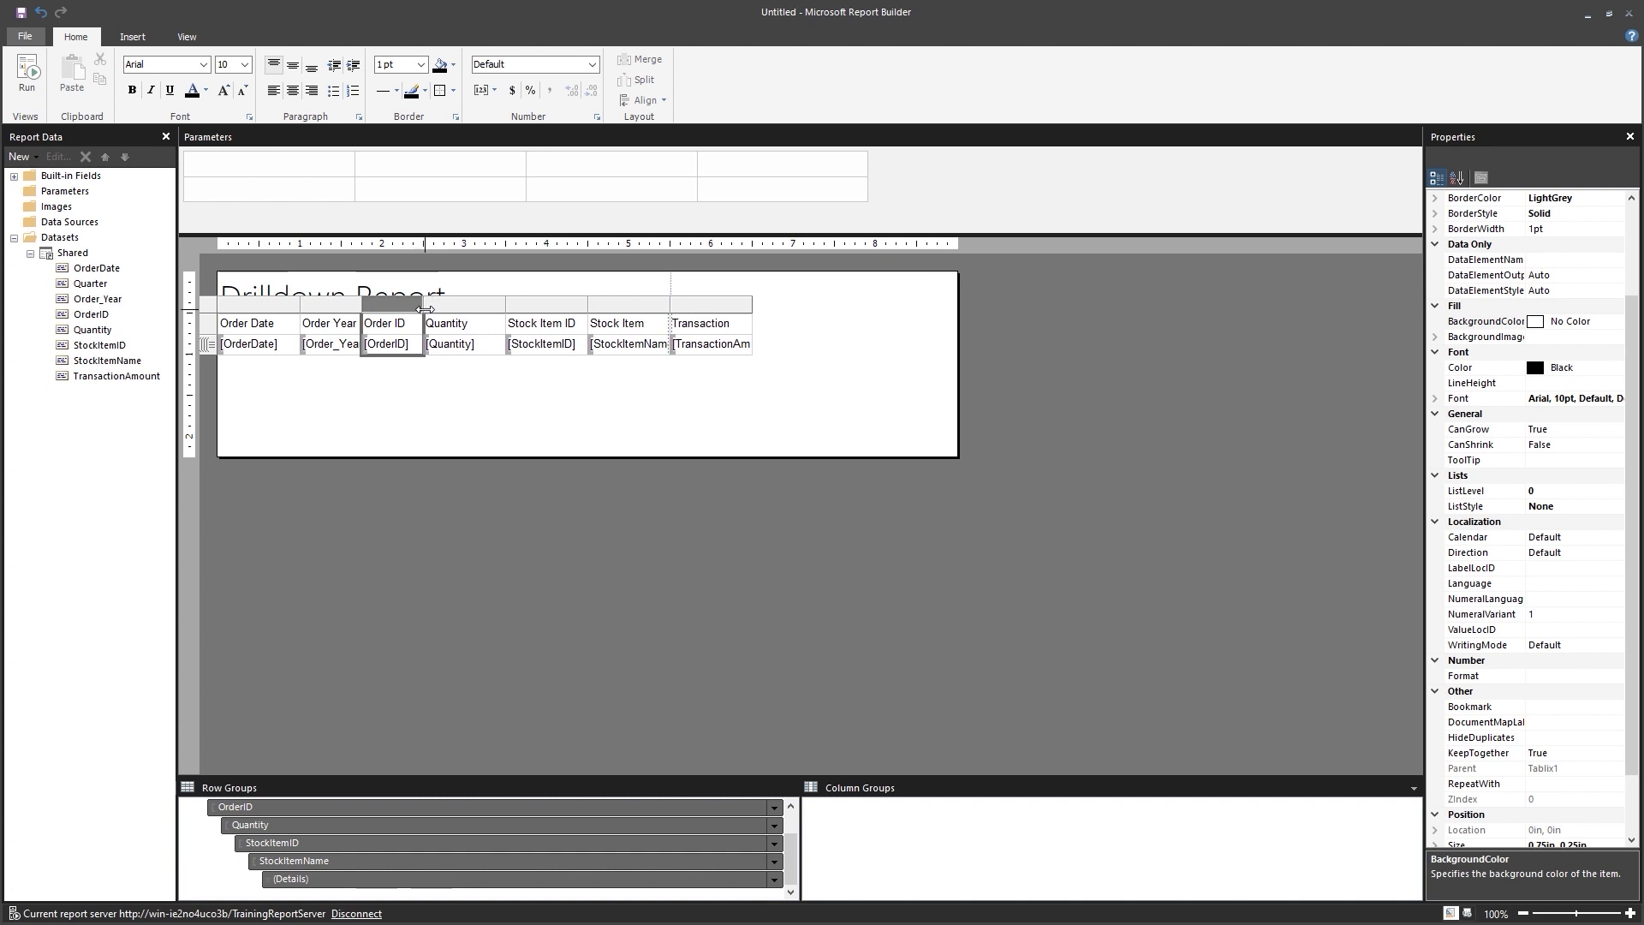
pyautogui.click(581, 307)
pyautogui.moveTo(582, 306); pyautogui.dragTo(565, 306)
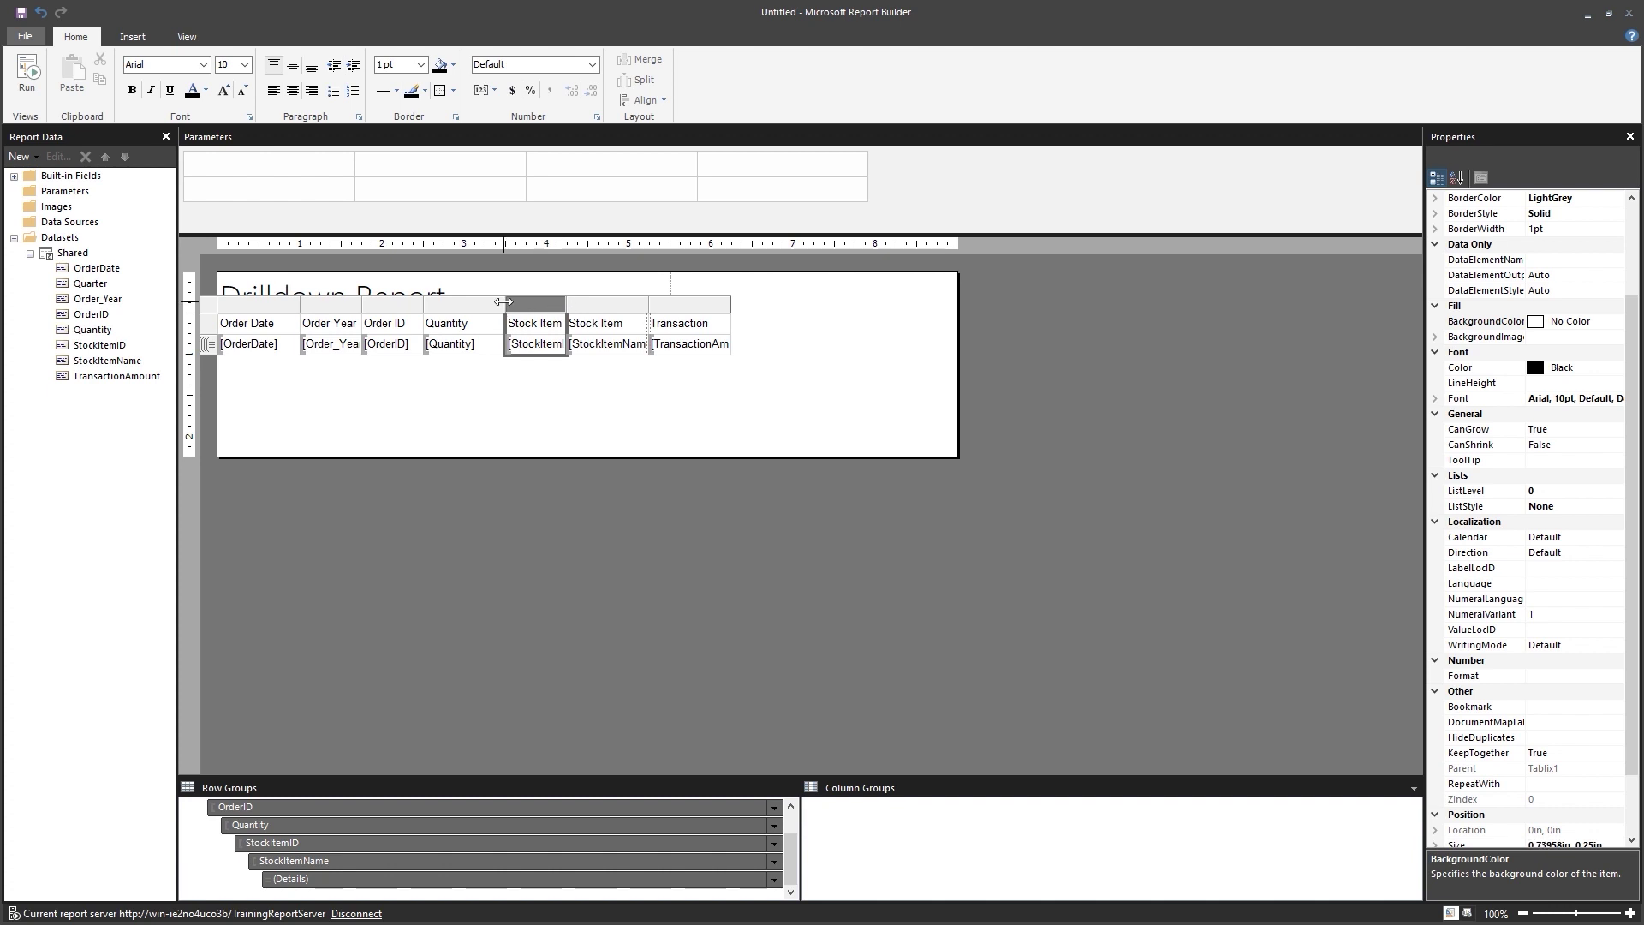
pyautogui.moveTo(503, 301); pyautogui.dragTo(495, 303)
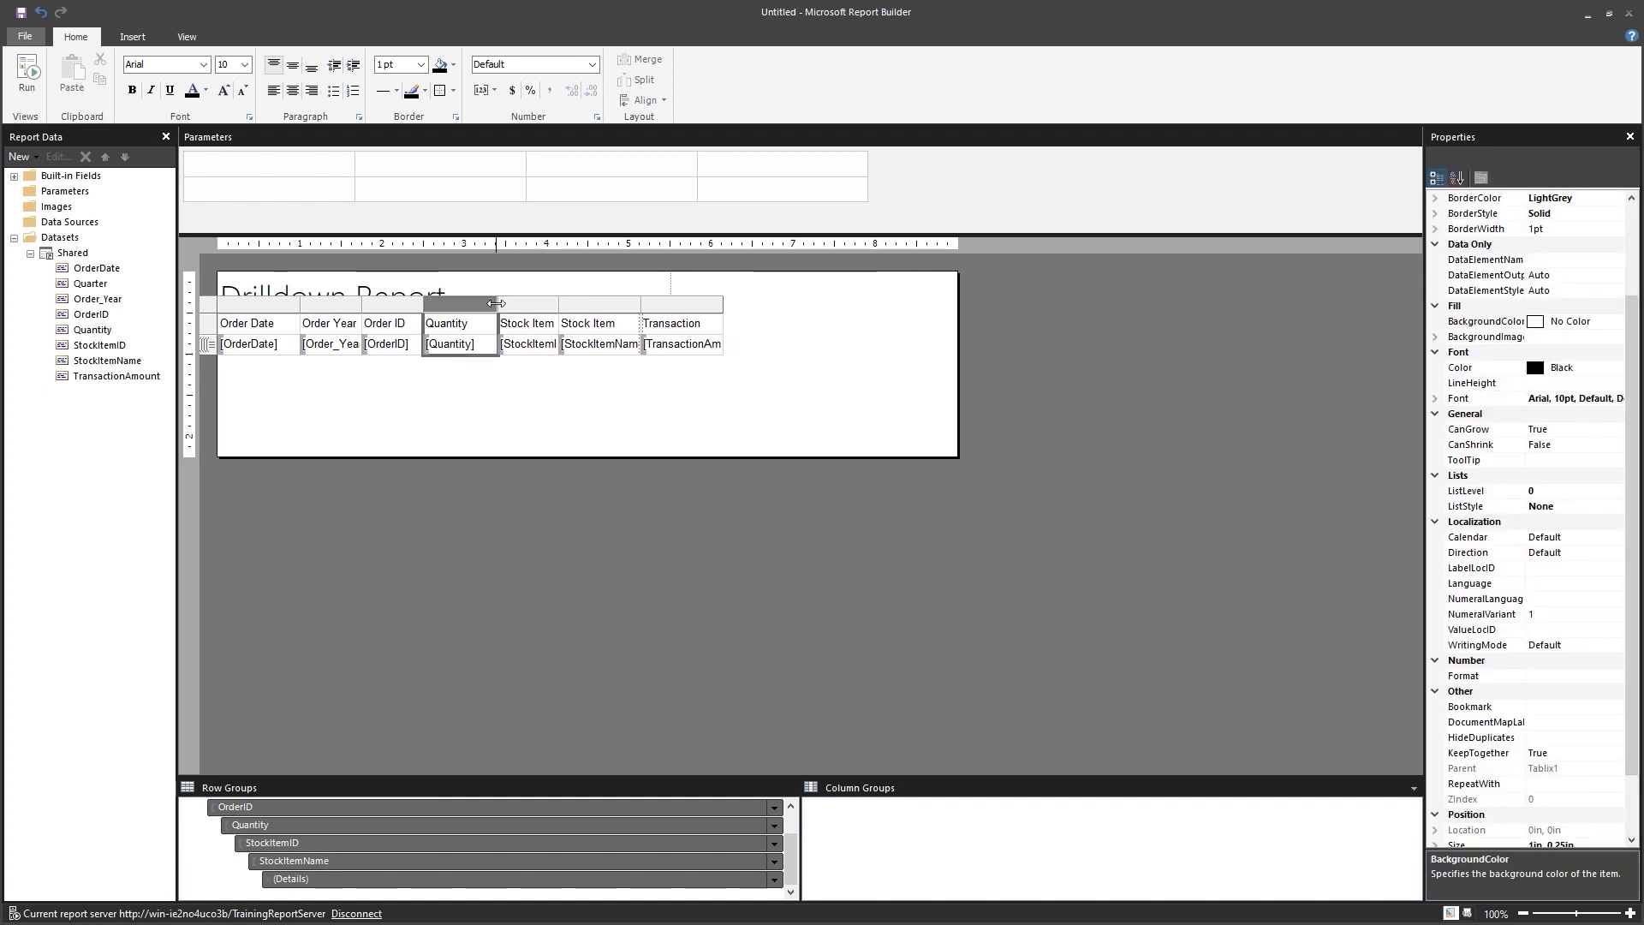
pyautogui.click(638, 305)
pyautogui.moveTo(638, 305); pyautogui.dragTo(836, 342)
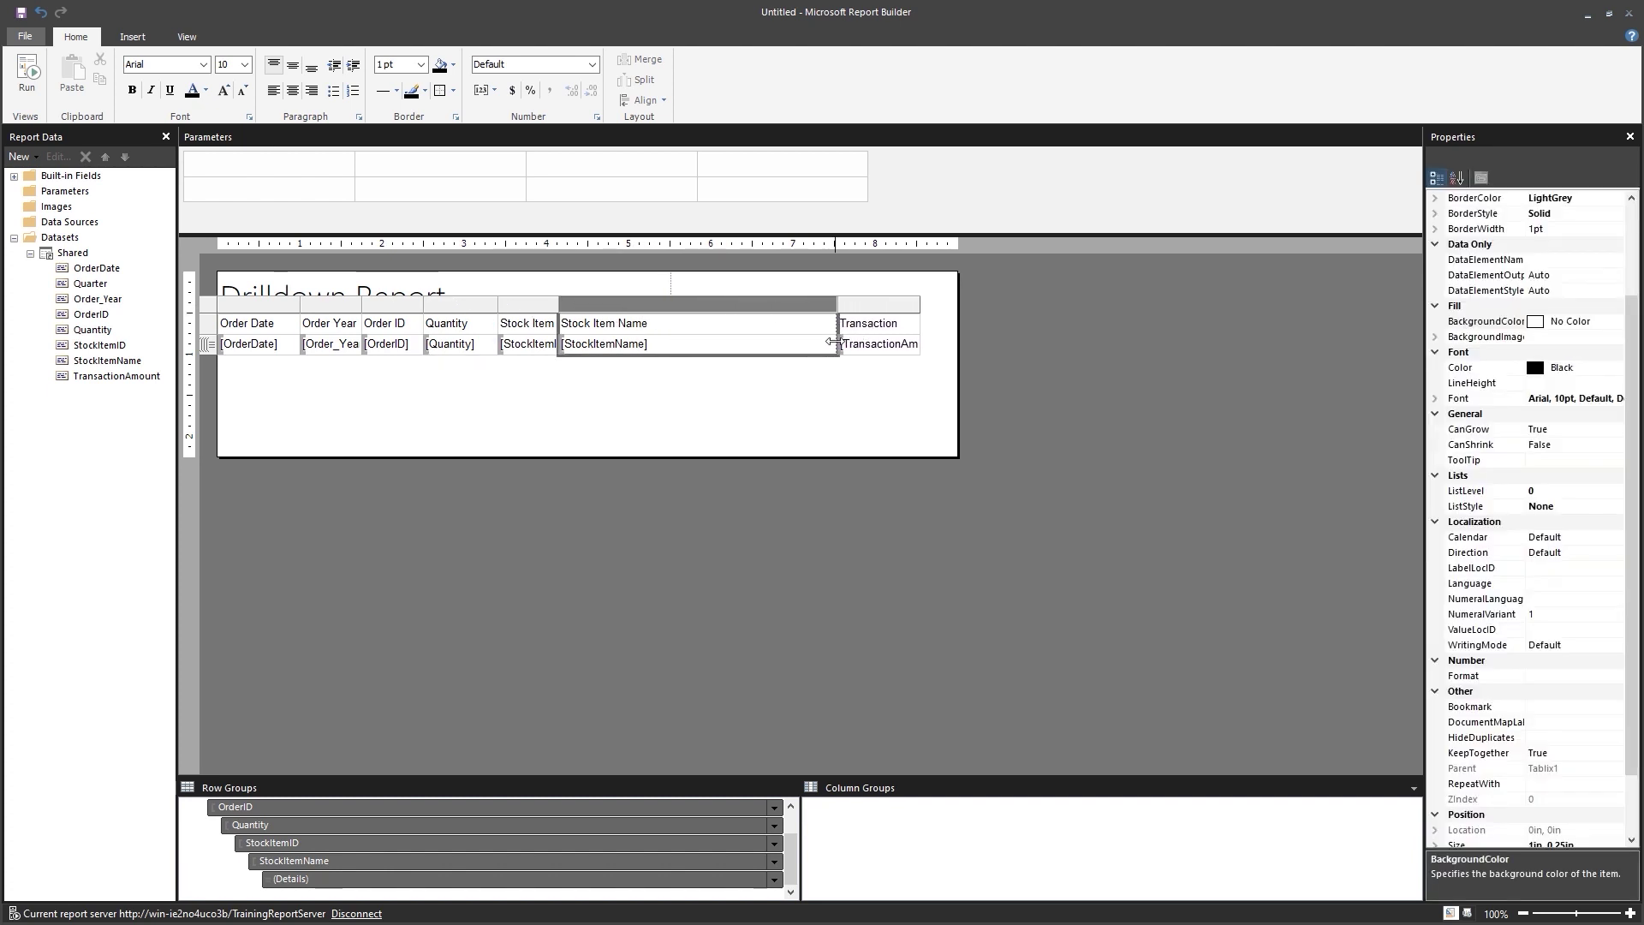
pyautogui.click(913, 306)
pyautogui.moveTo(918, 312); pyautogui.dragTo(947, 313)
pyautogui.moveTo(836, 304); pyautogui.dragTo(854, 307)
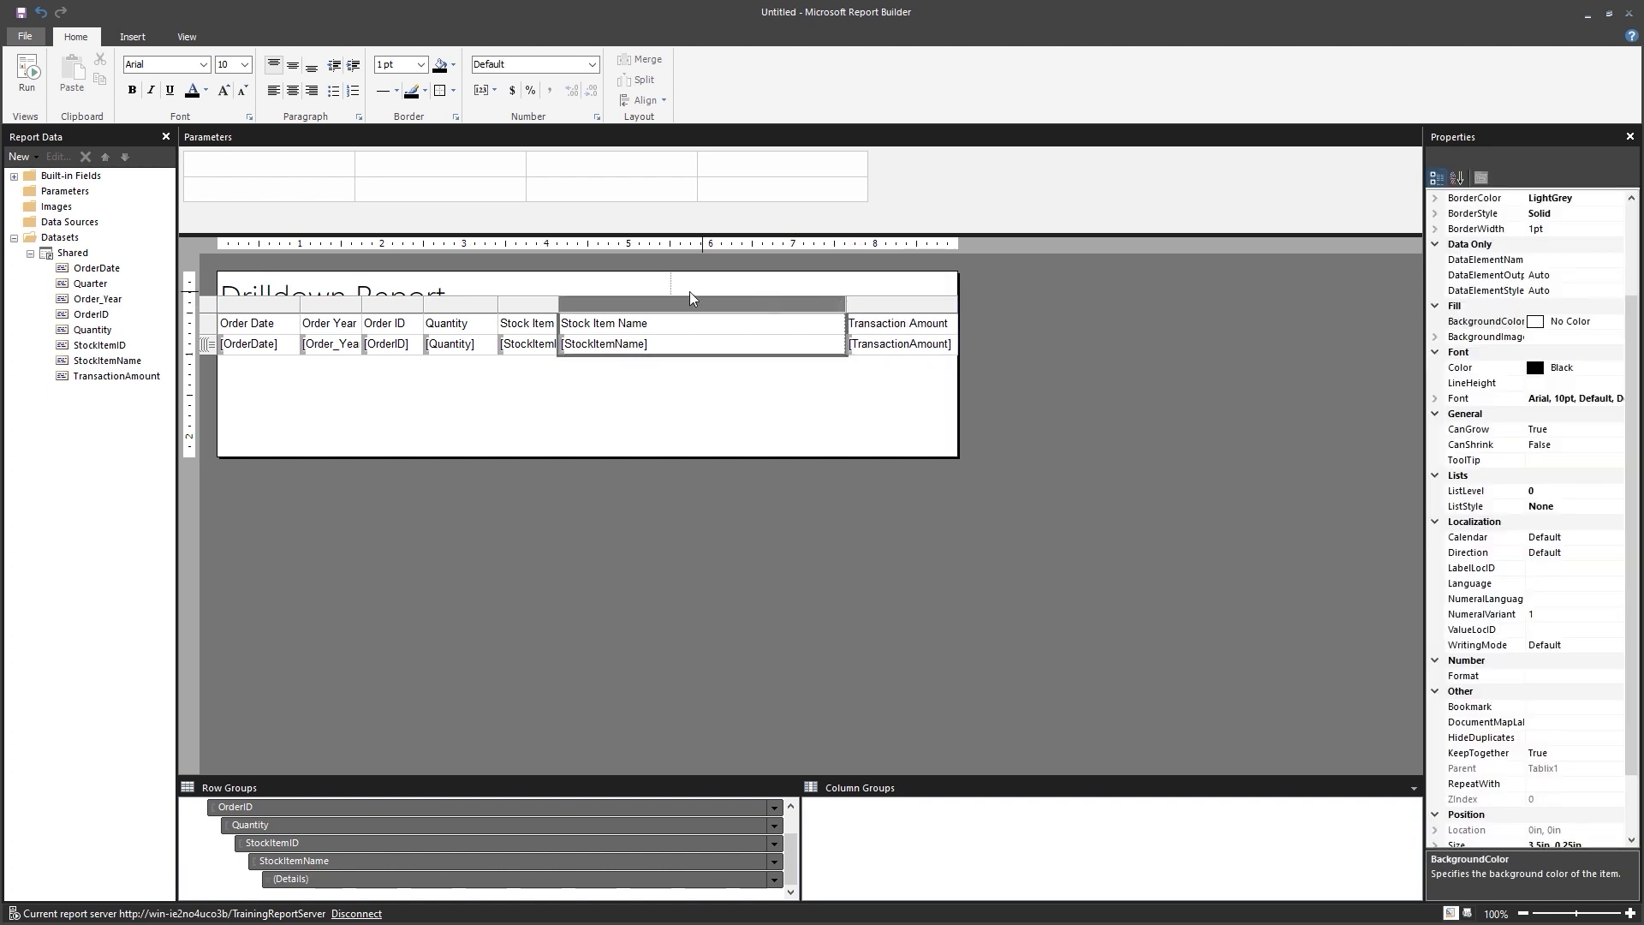
pyautogui.click(494, 438)
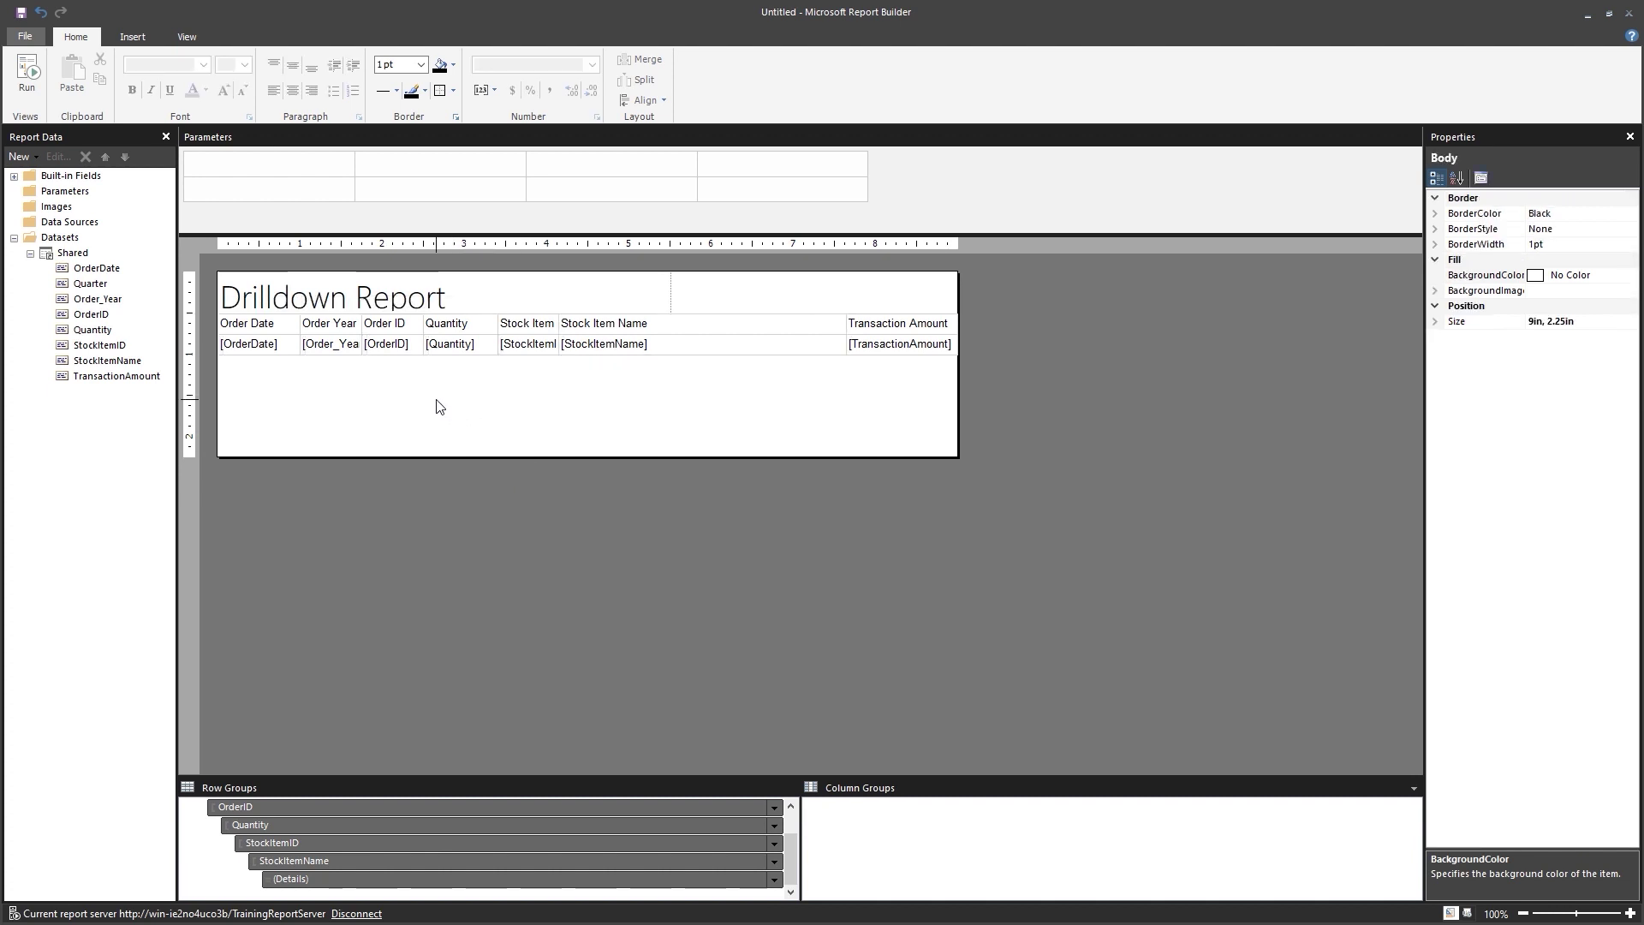
pyautogui.press('Tab')
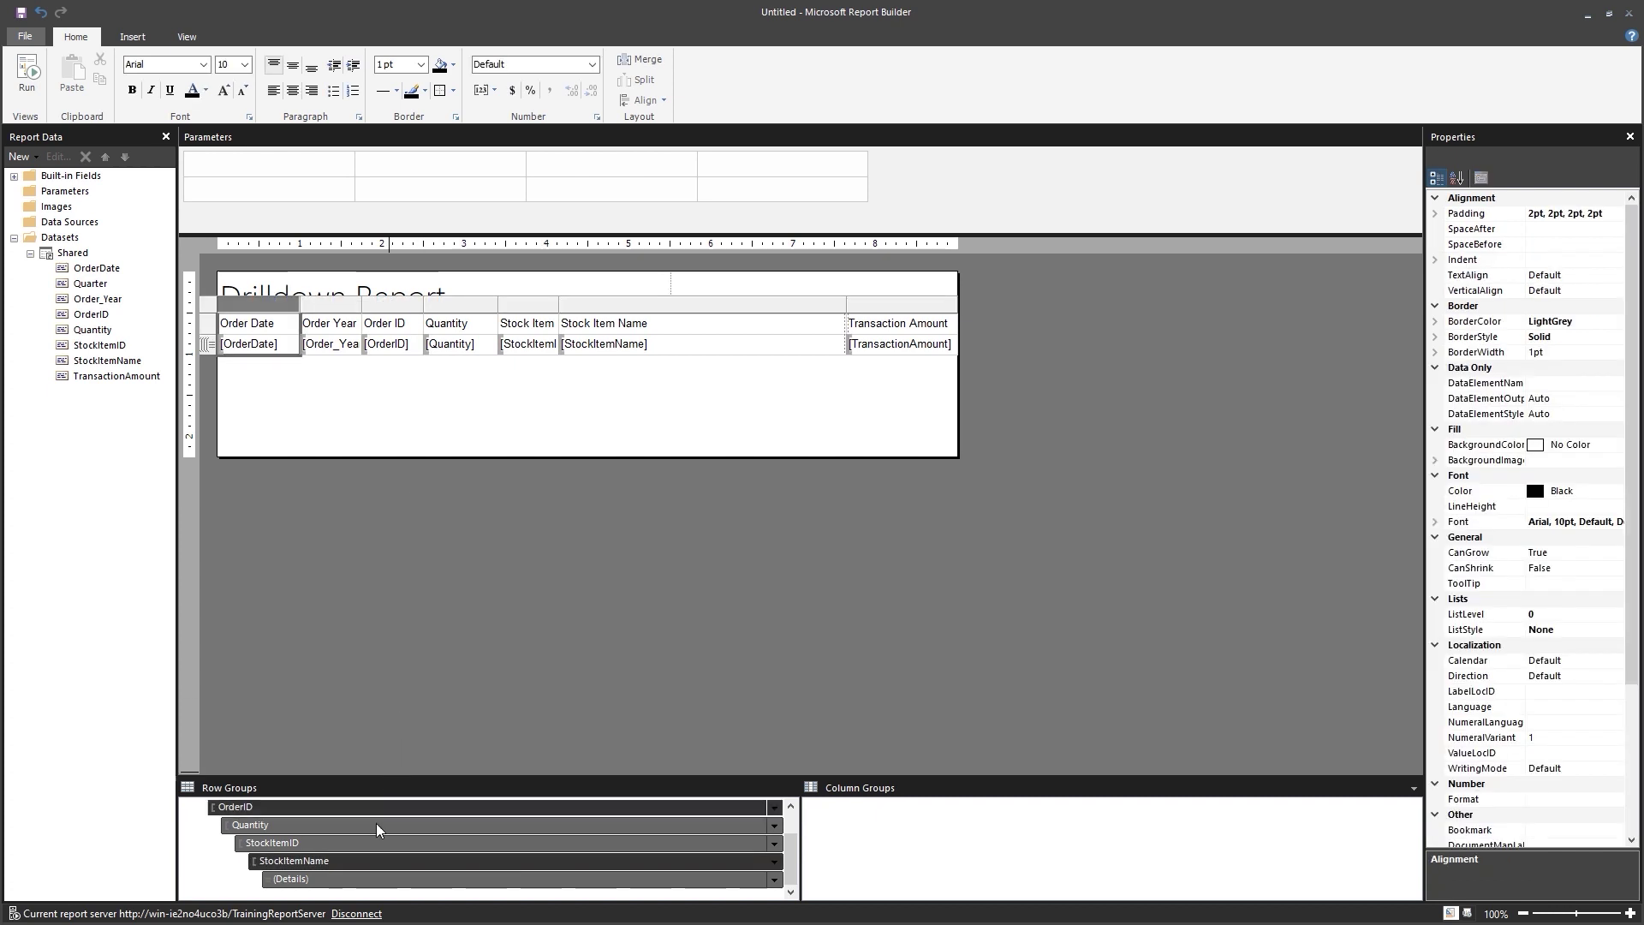
# Set the StockItemName row group's ToggleItem property to Quantity.
pyautogui.click(293, 860)
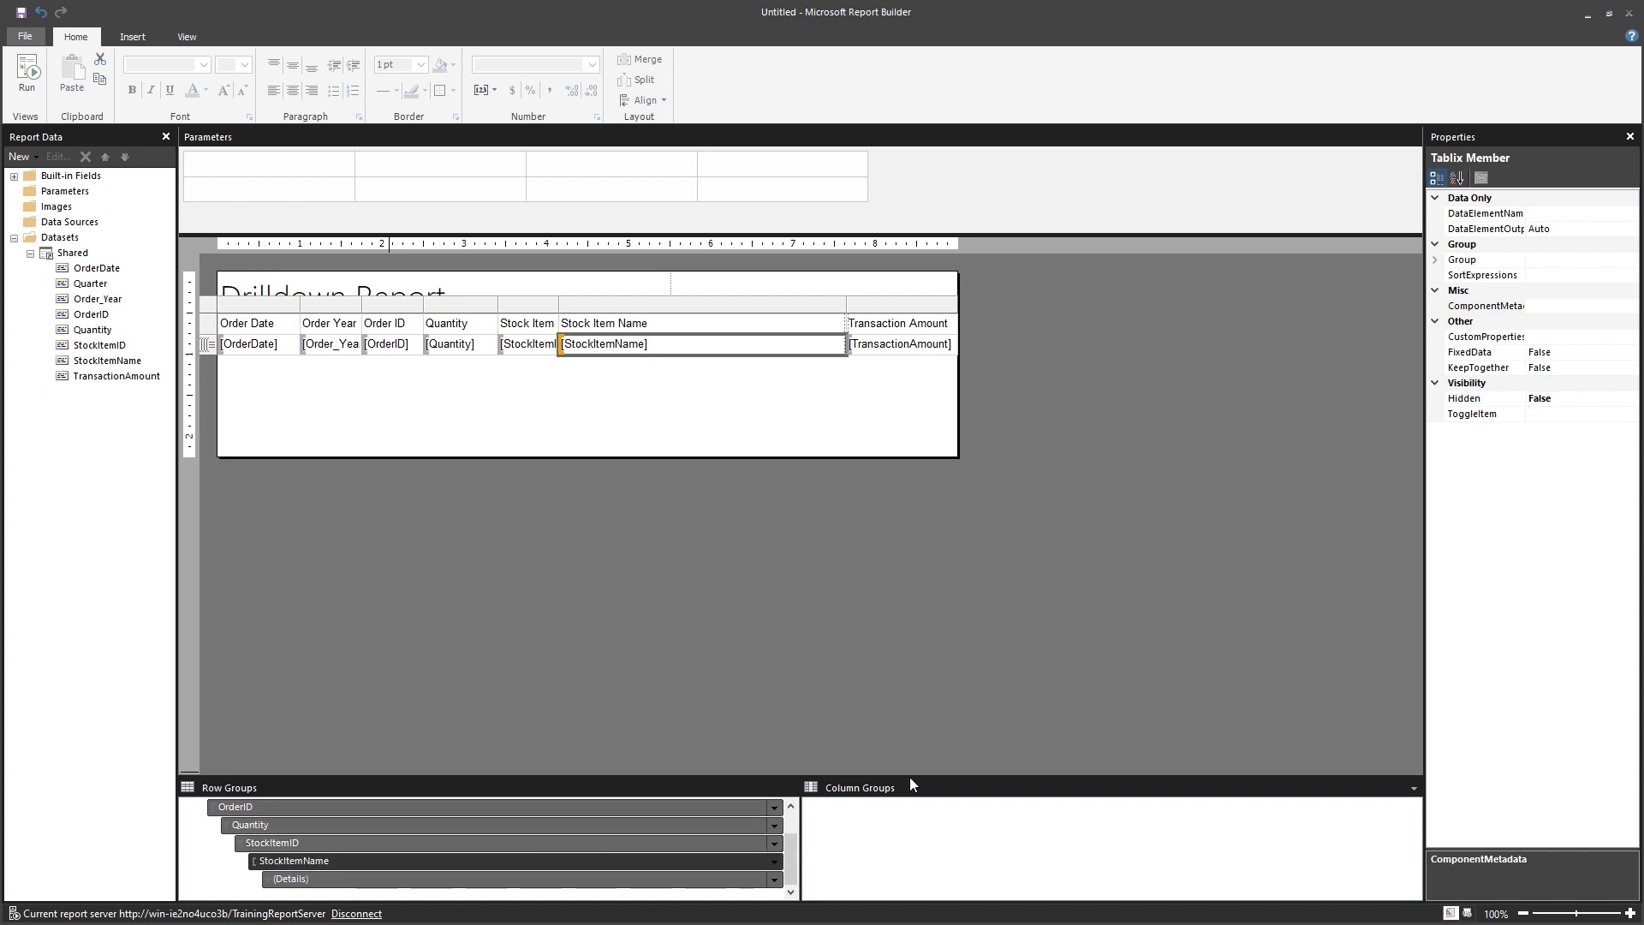
pyautogui.click(1546, 415)
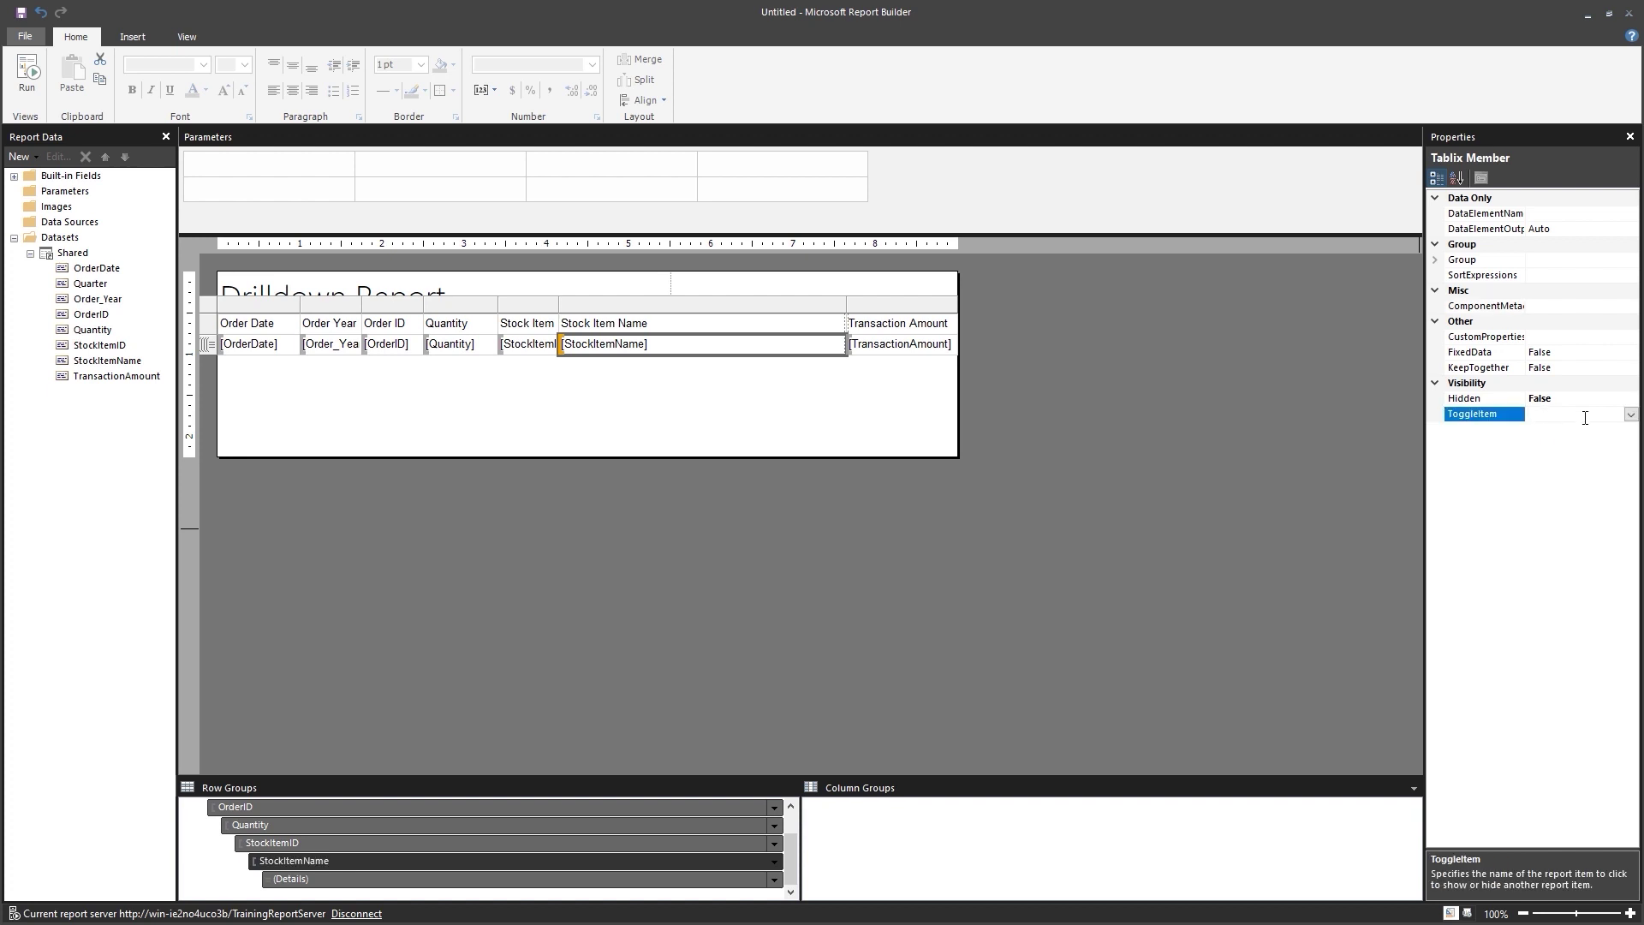
pyautogui.click(1631, 416)
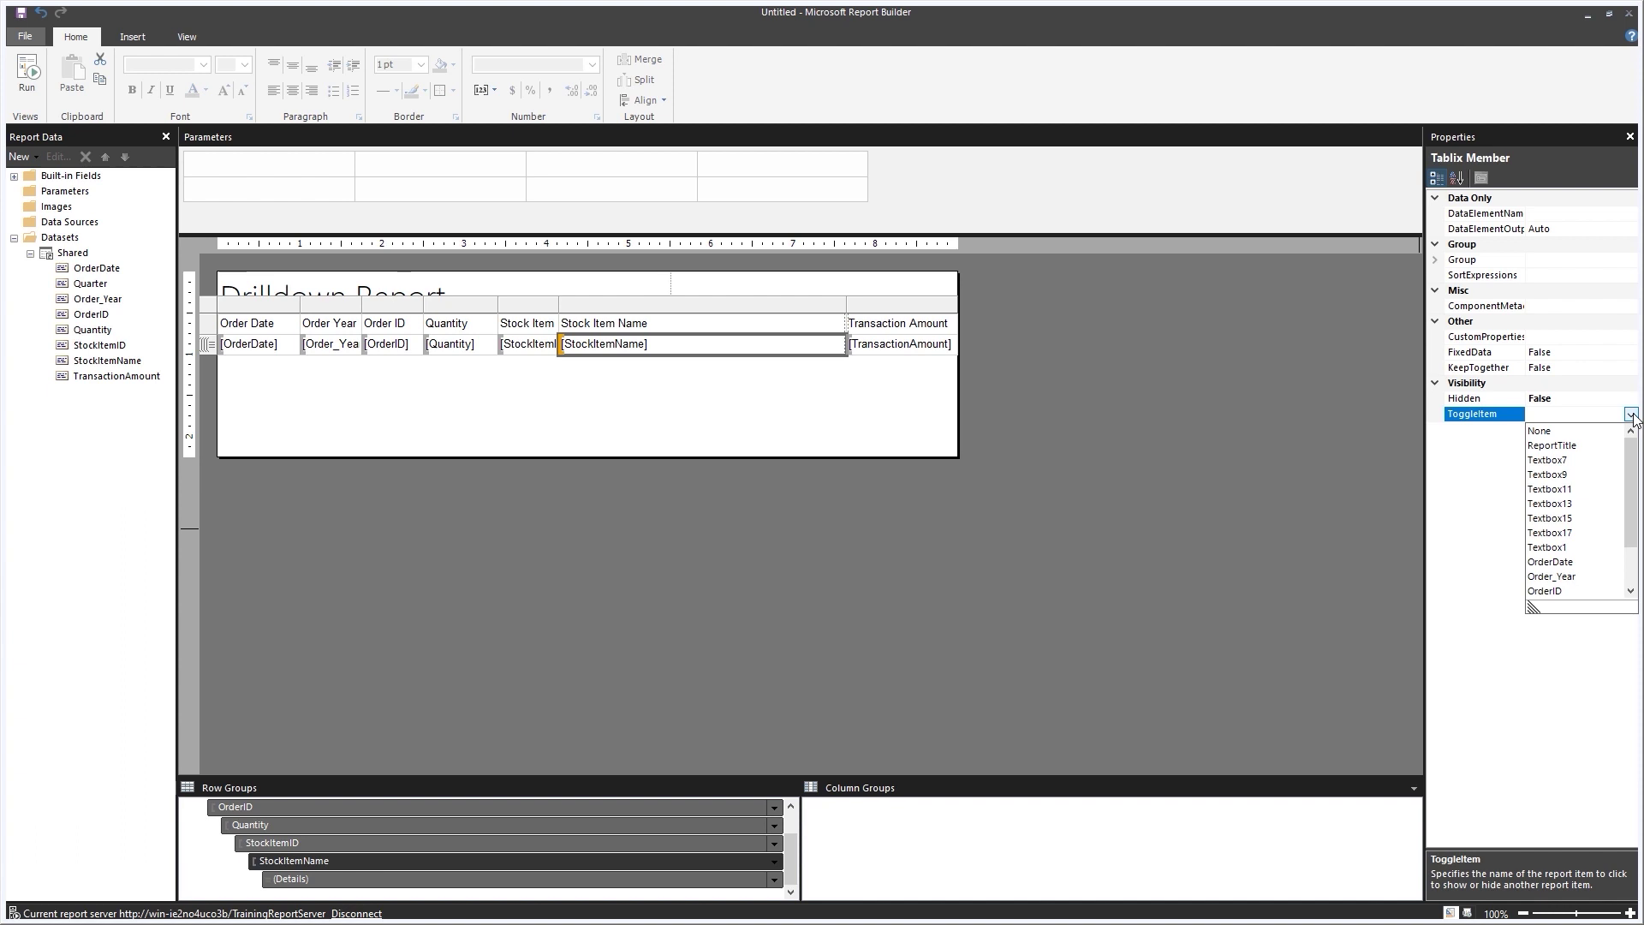
pyautogui.scroll(-2, 1569, 550)
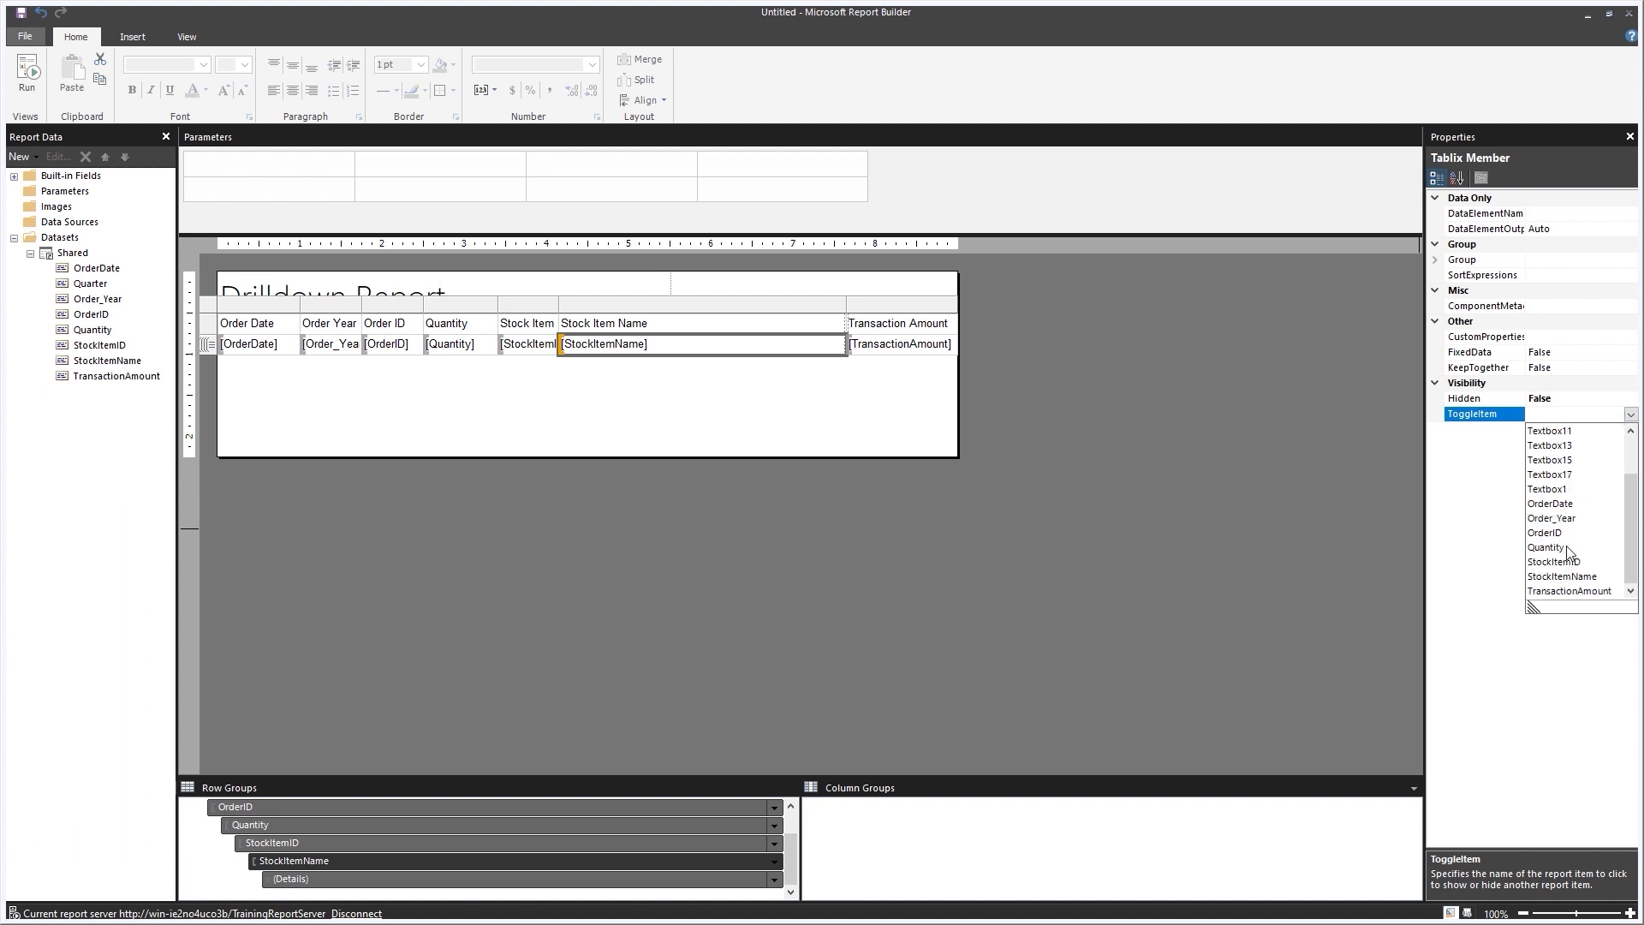
pyautogui.click(1557, 548)
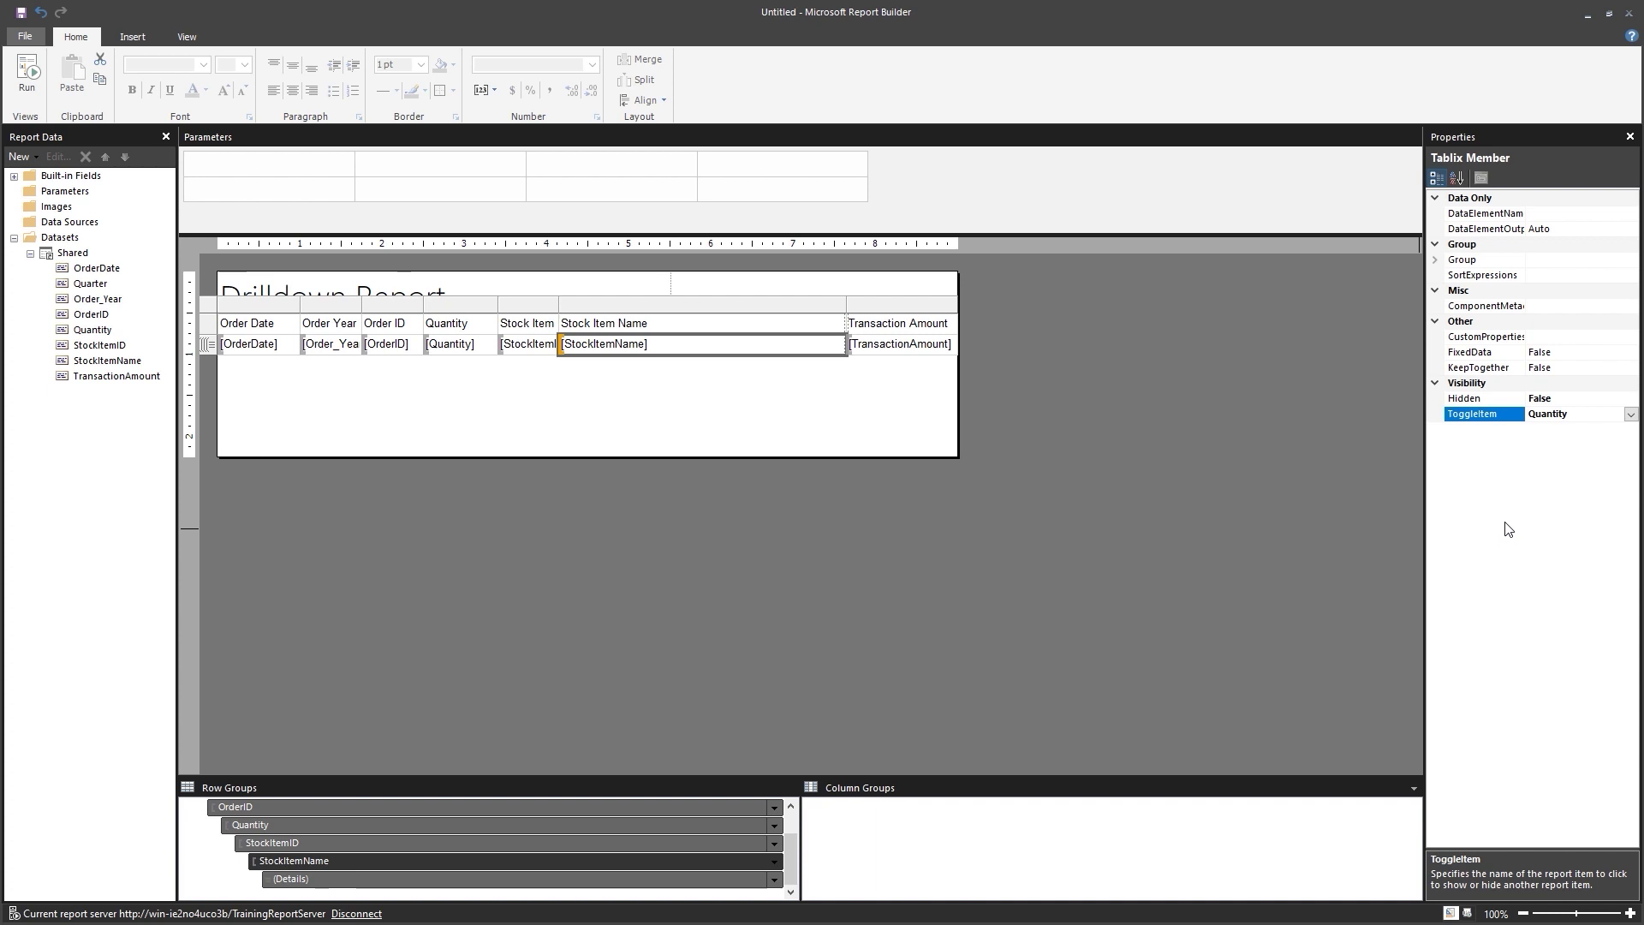
pyautogui.click(758, 522)
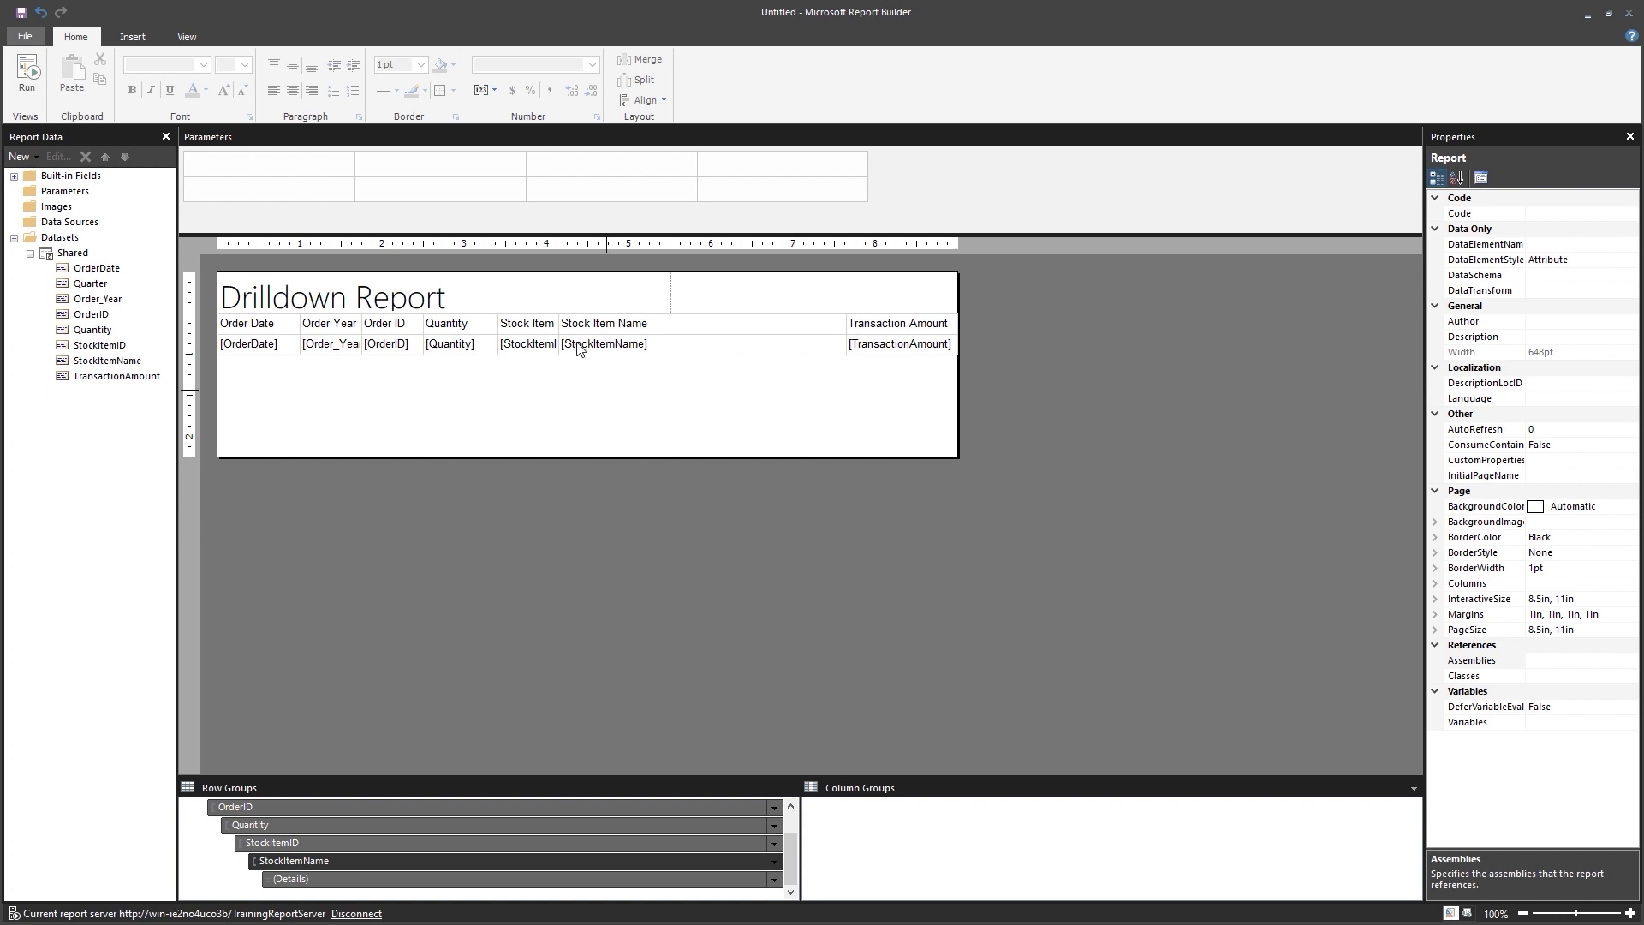
# Save the report as 'Drilldown Report' in the SSRS Video Course folder, then run it.
pyautogui.click(20, 12)
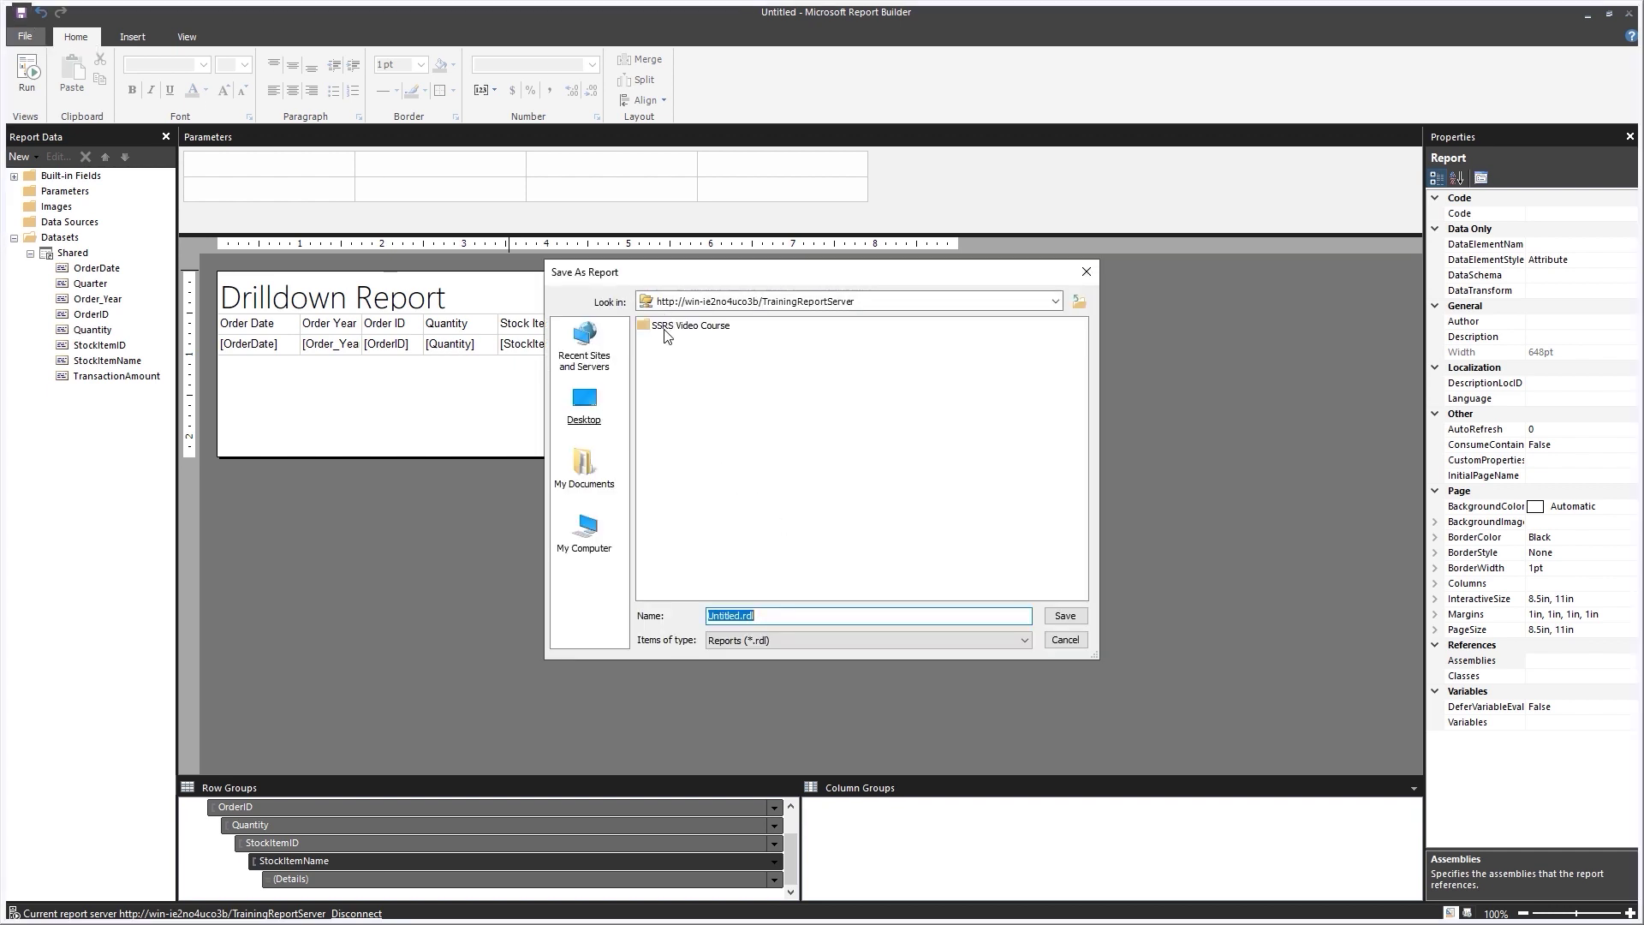
pyautogui.doubleClick(661, 330)
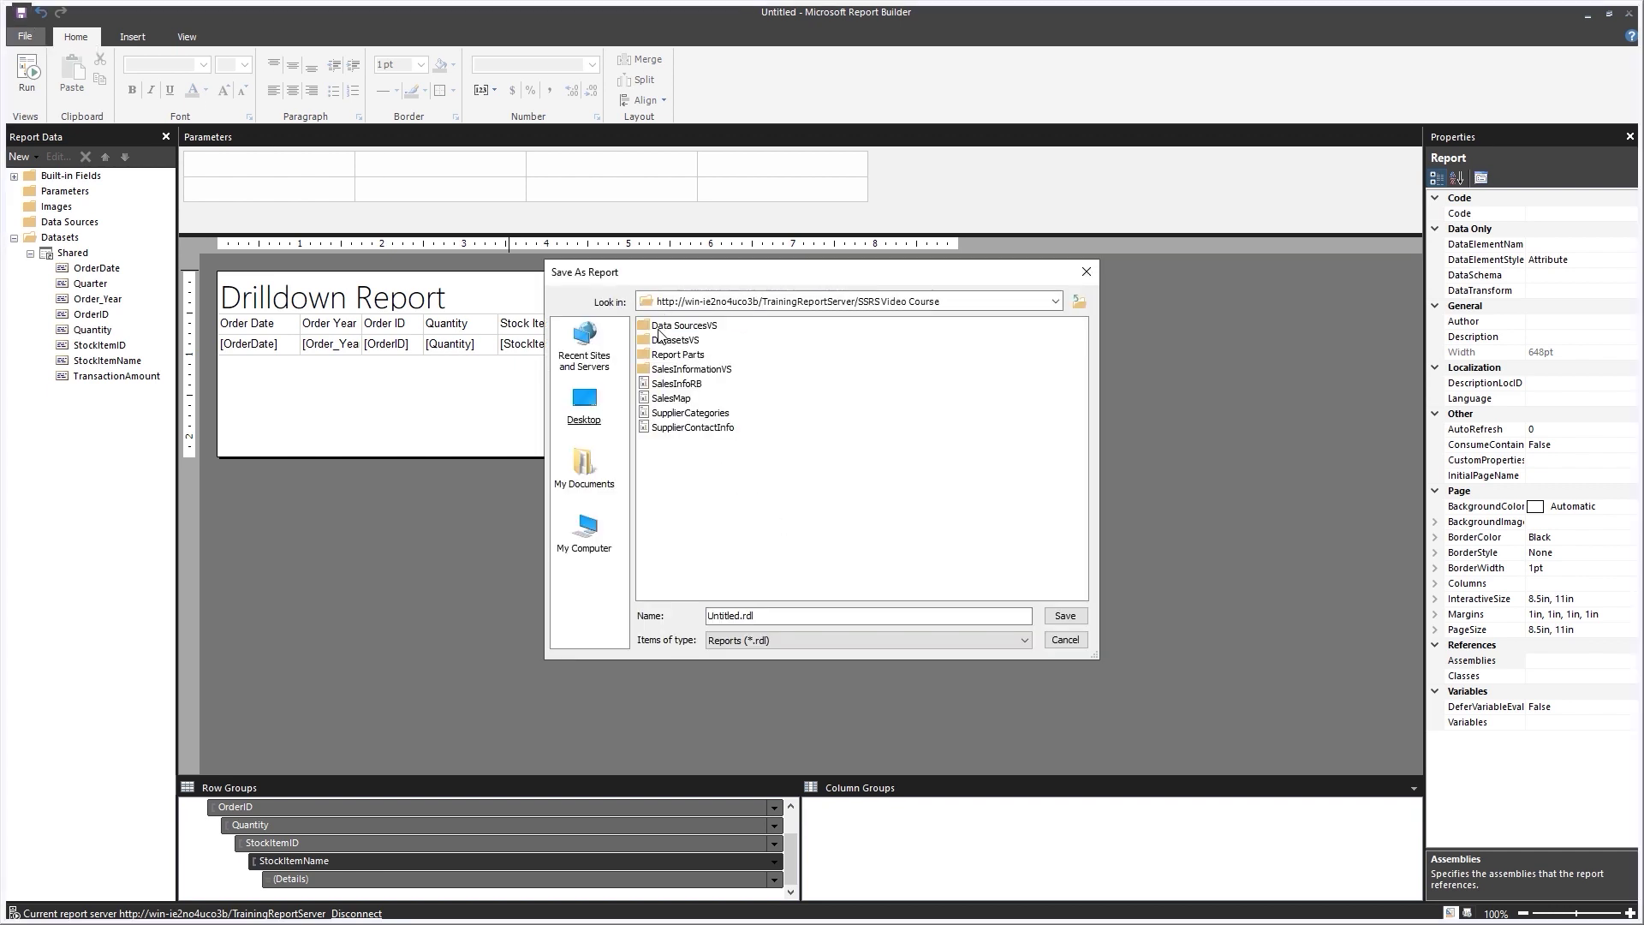
pyautogui.doubleClick(780, 615)
pyautogui.write('Drilldown Report')
pyautogui.press('Return')
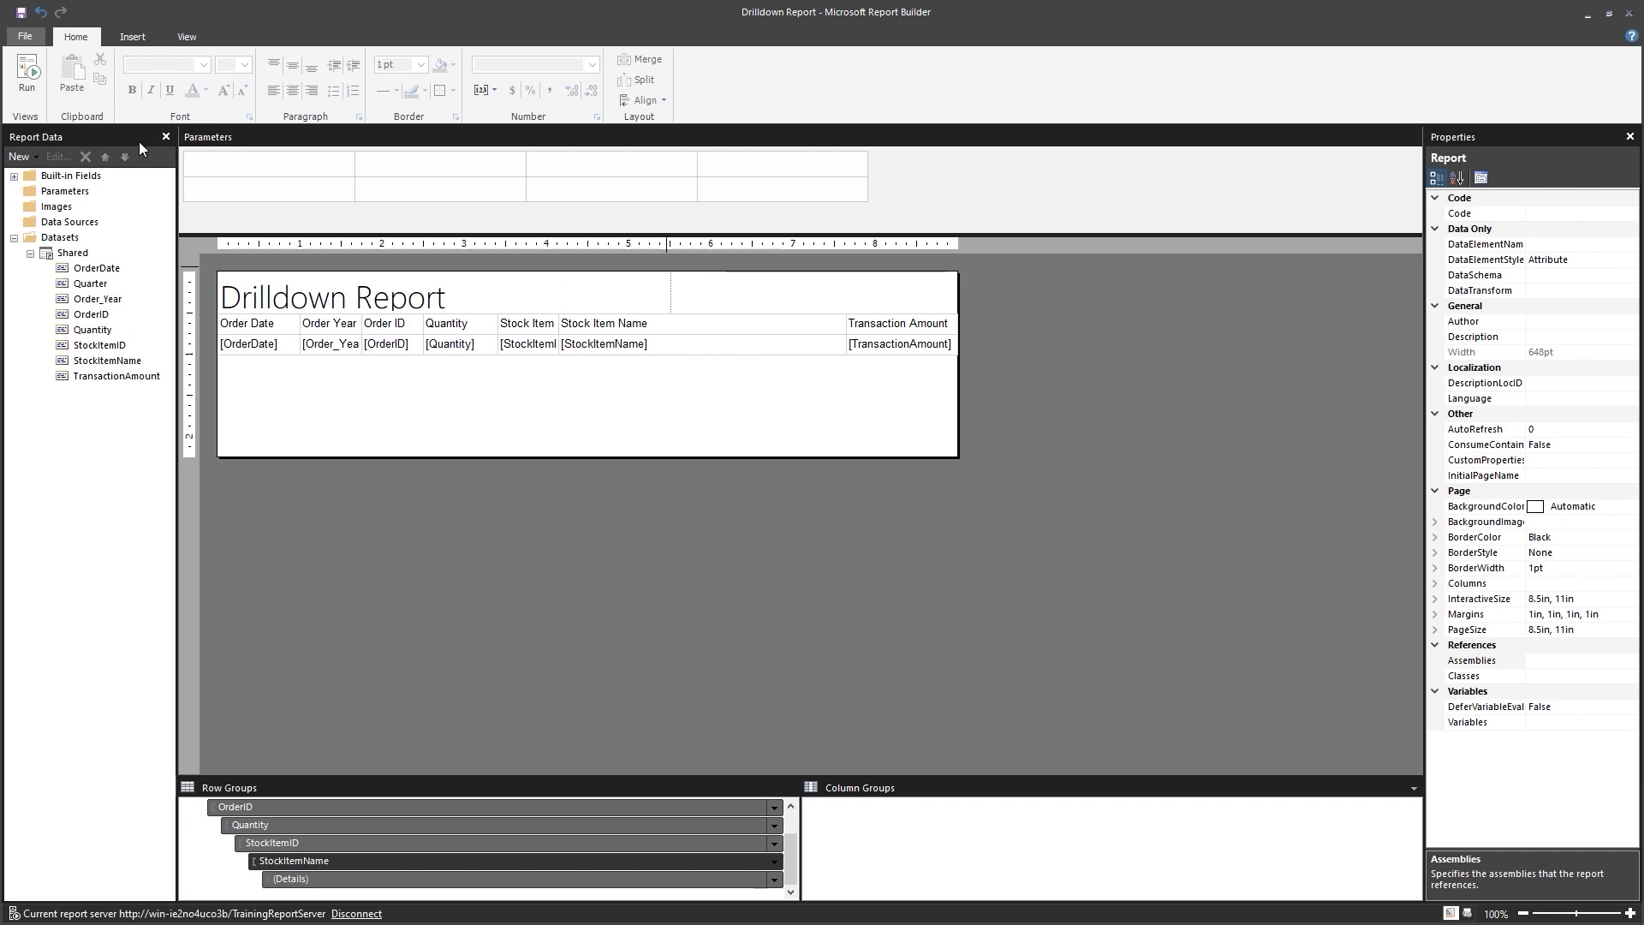
pyautogui.click(28, 94)
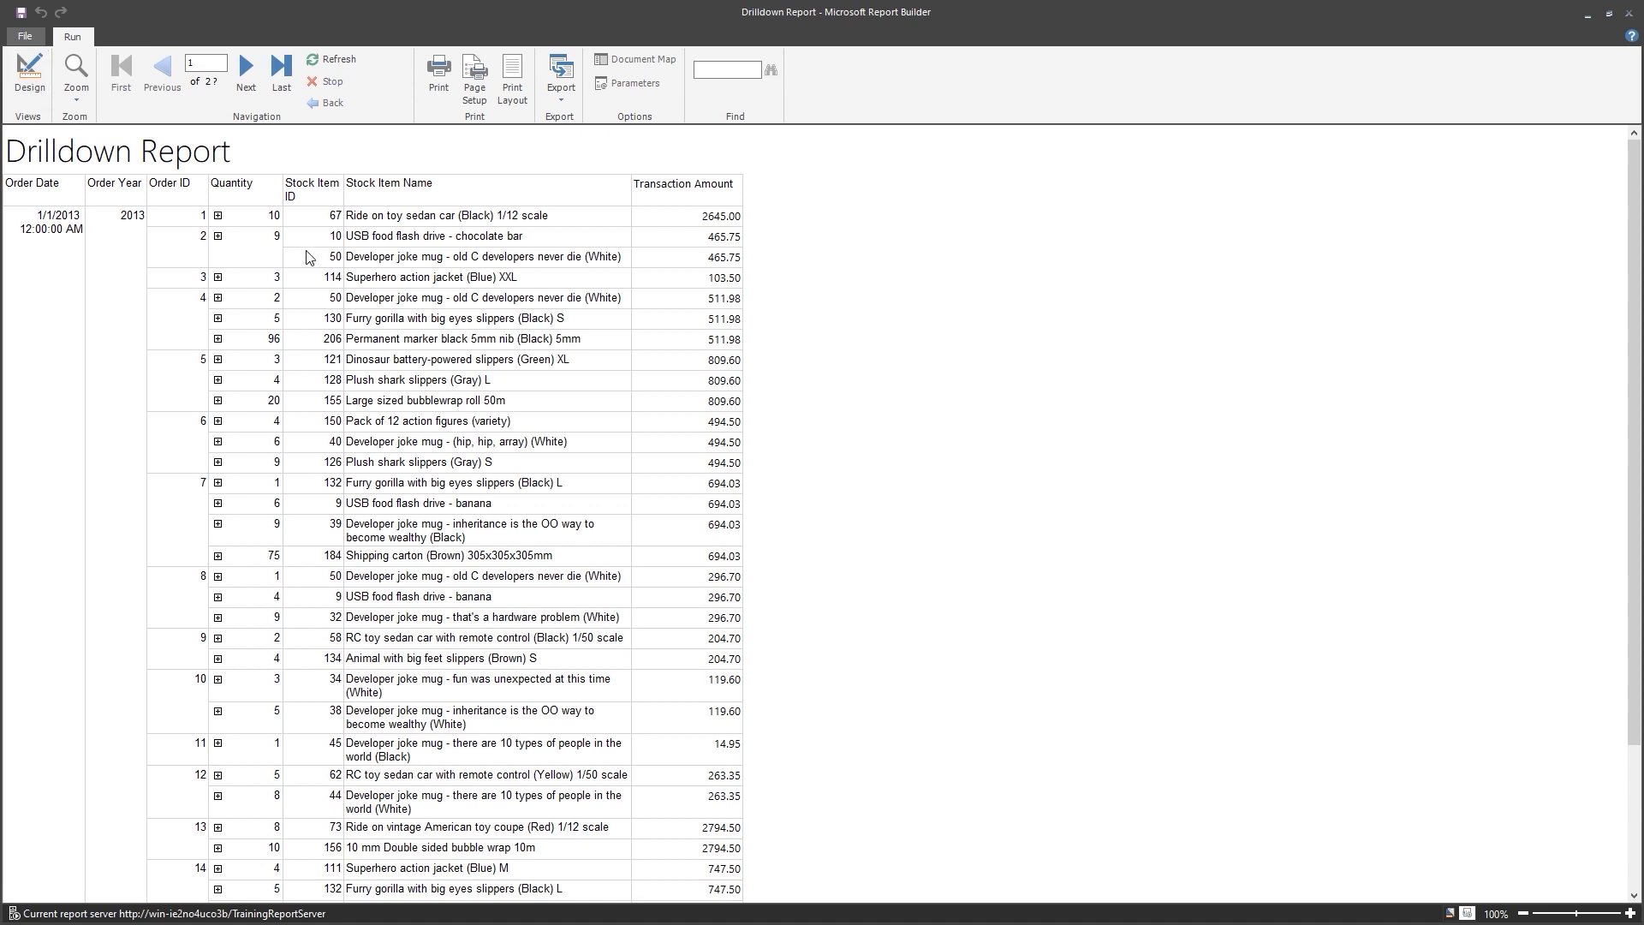
# Collapse the Quantity toggles for orders 1–4 to hide their stock item names.
pyautogui.click(219, 217)
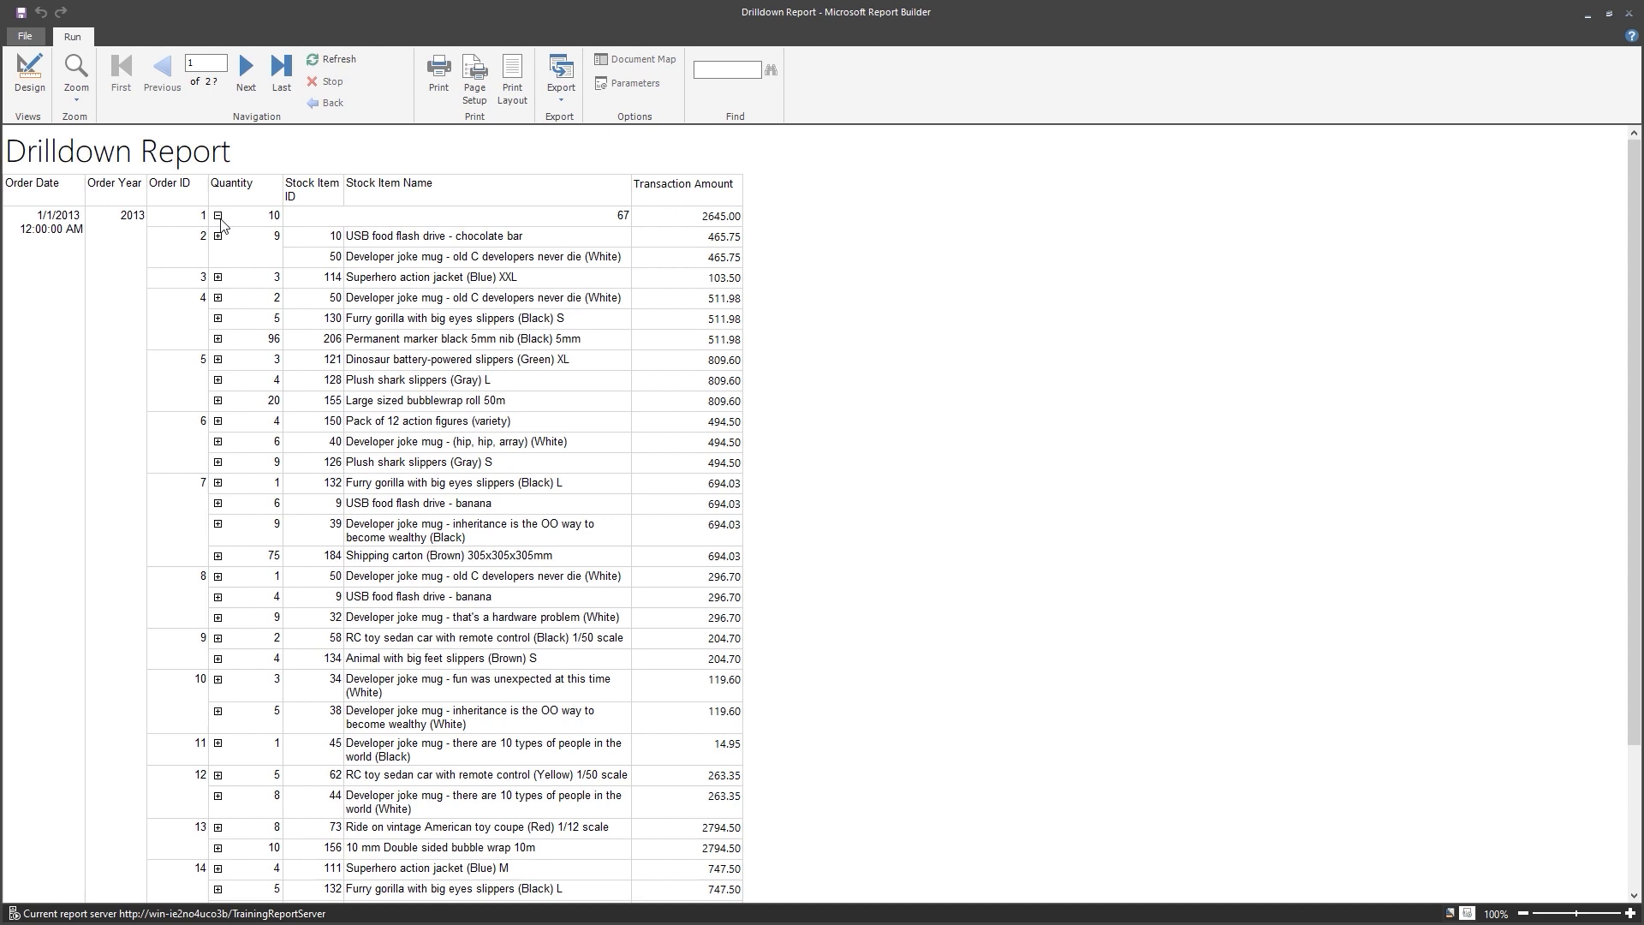
pyautogui.click(218, 237)
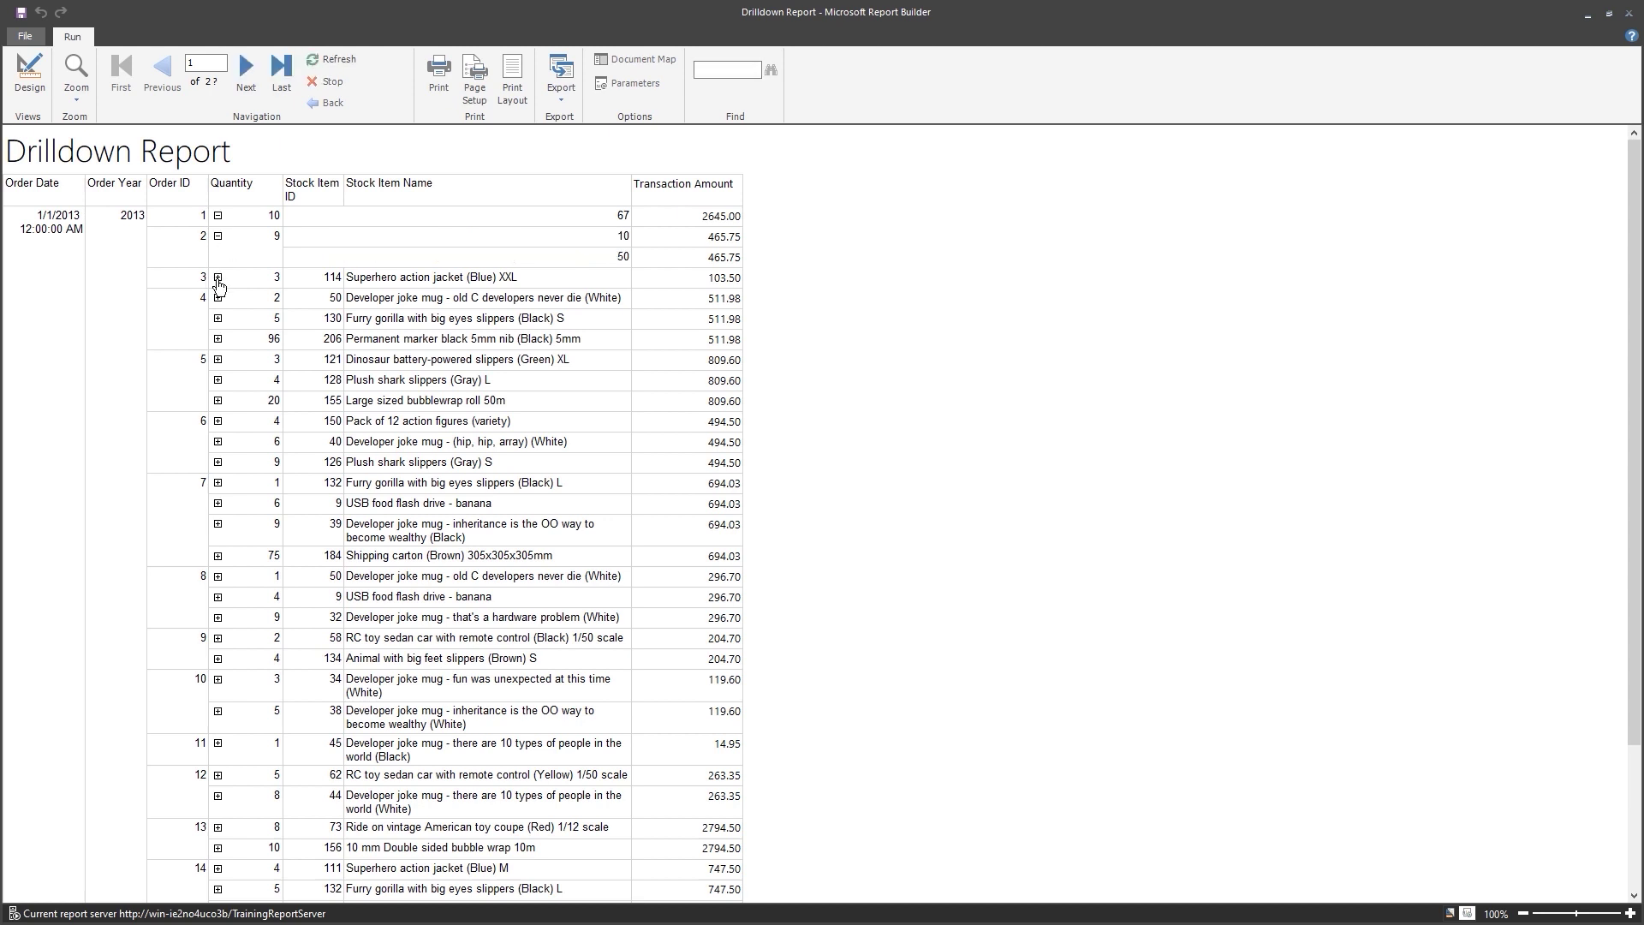
pyautogui.click(218, 280)
pyautogui.click(219, 298)
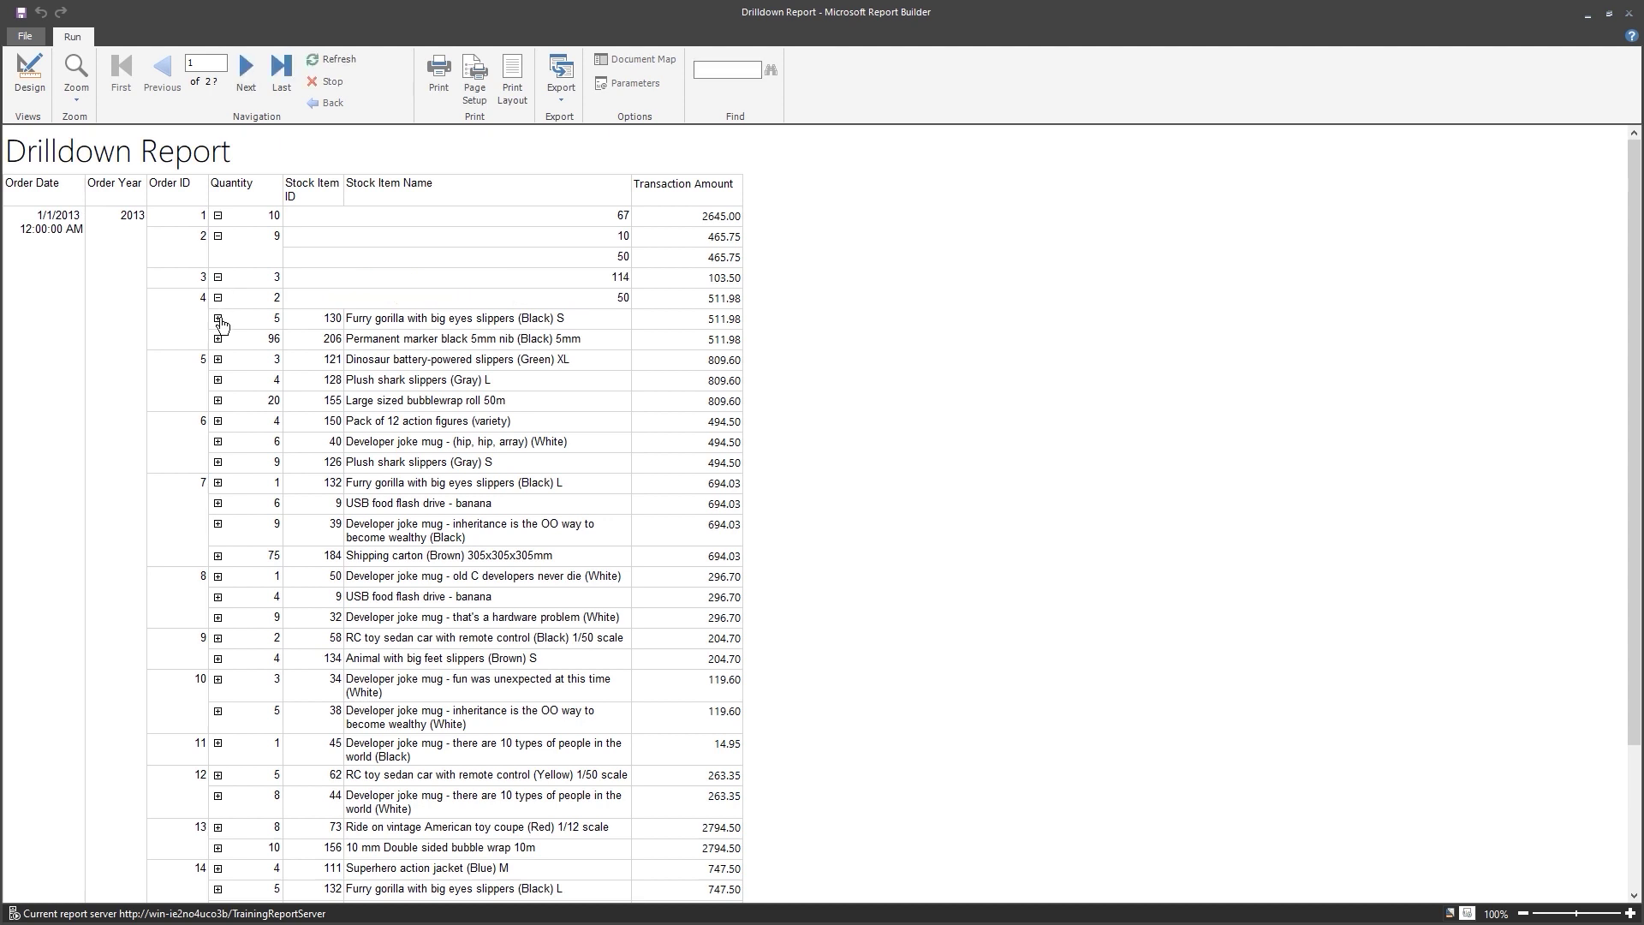
pyautogui.click(219, 320)
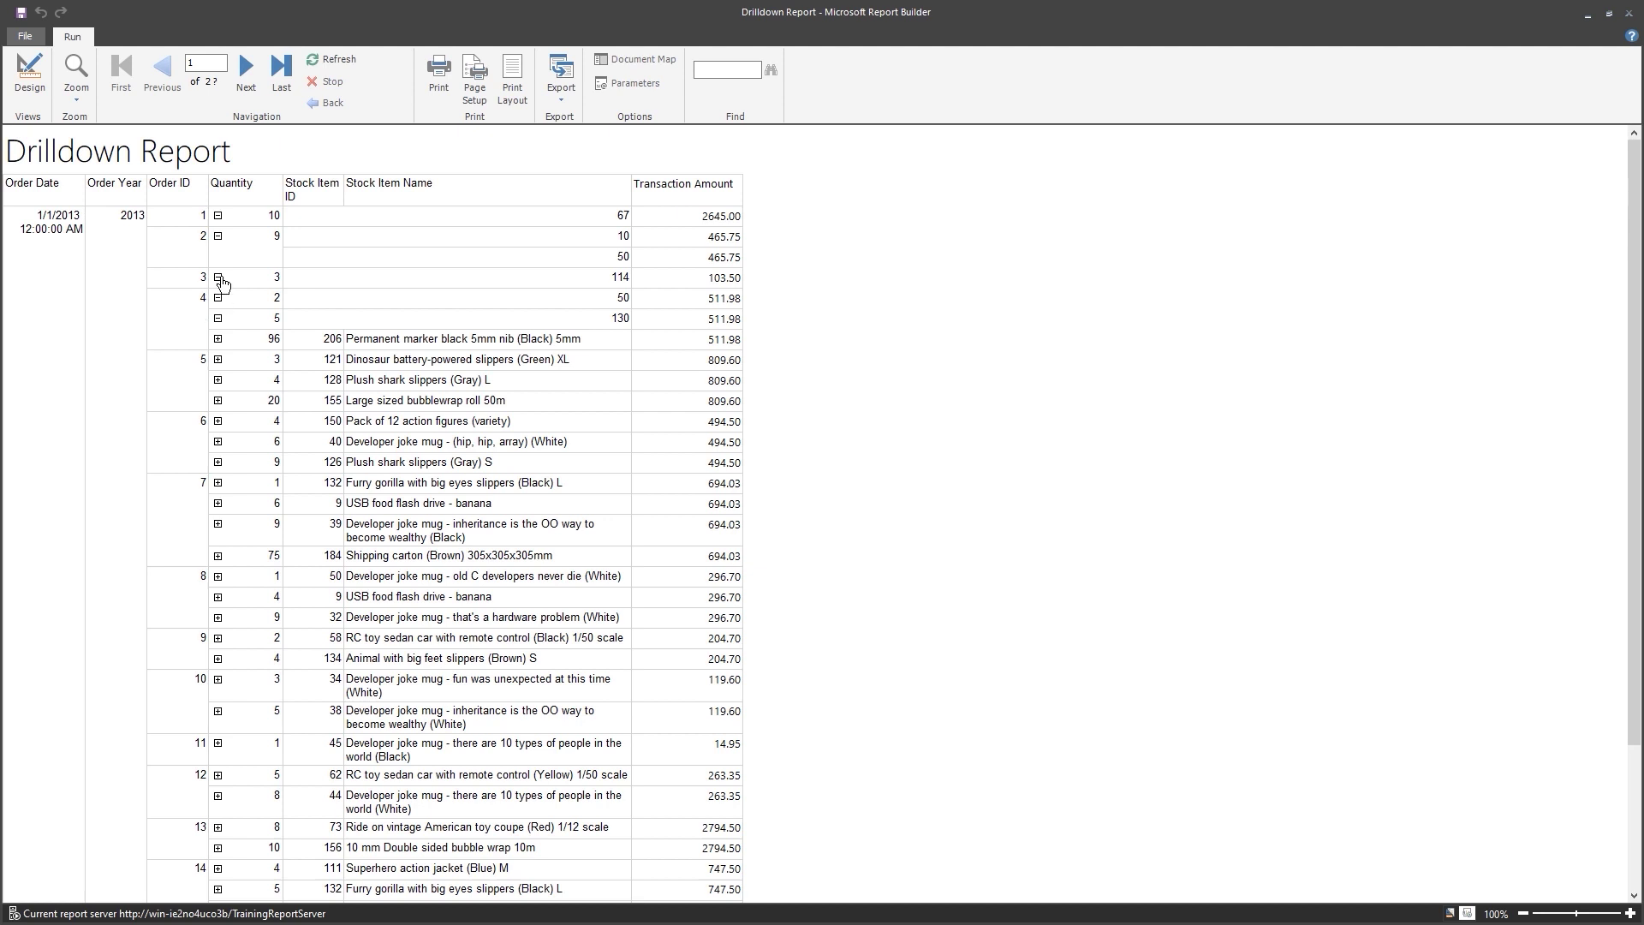
# Re-expand the Quantity toggles for orders 1–4, then return to Design view.
pyautogui.click(219, 217)
pyautogui.click(218, 237)
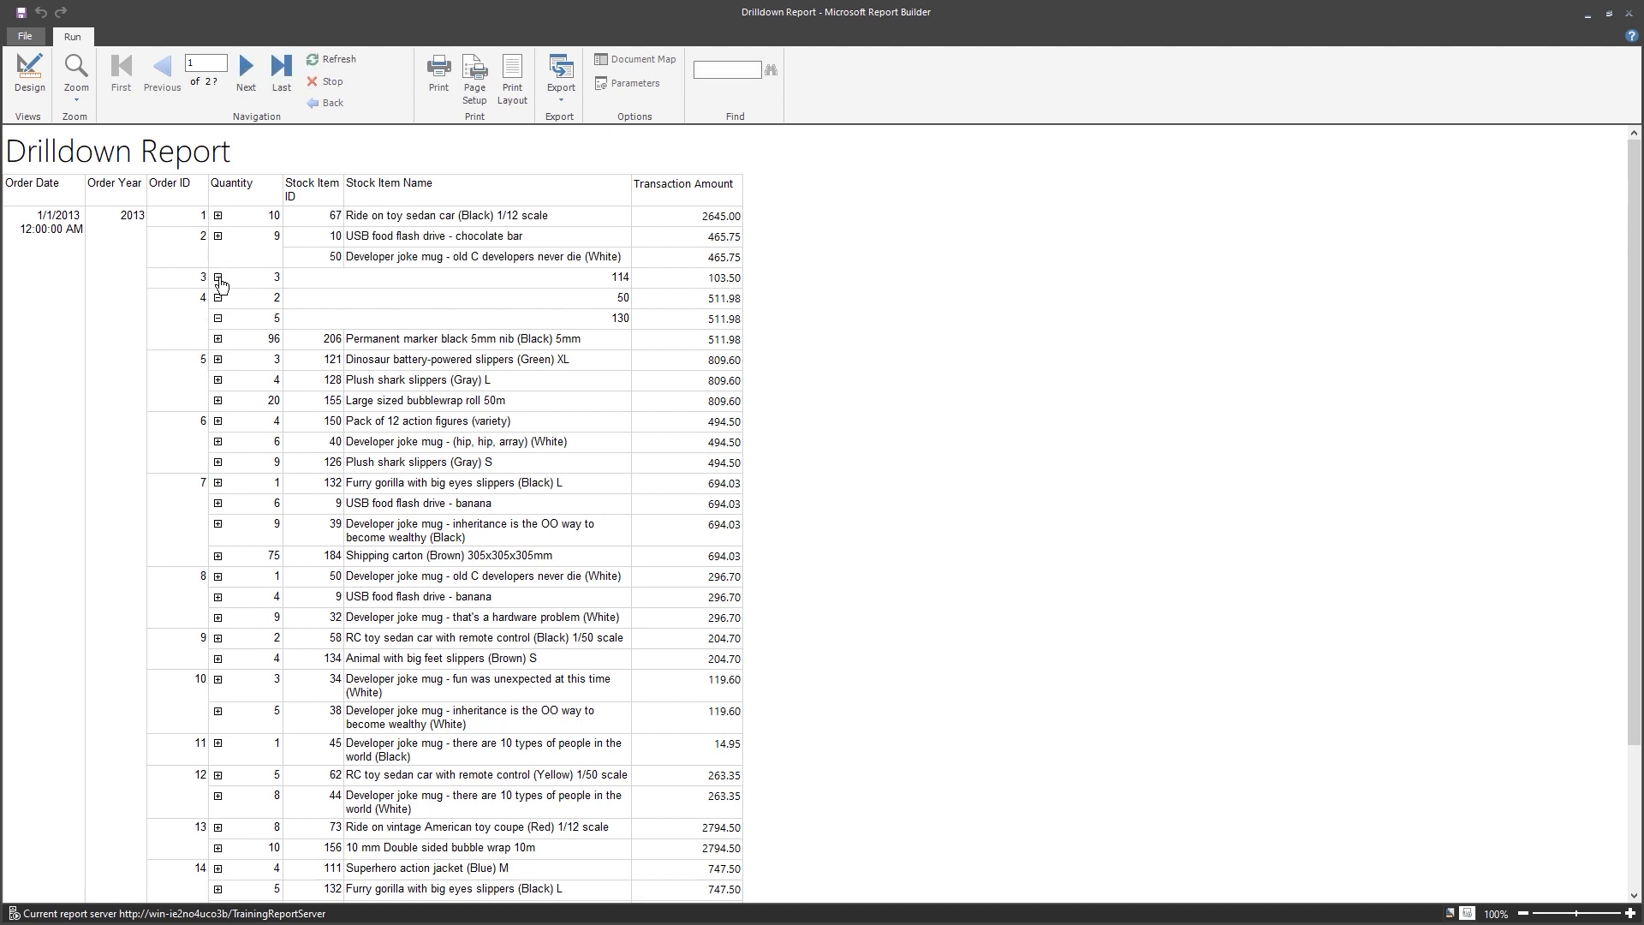
pyautogui.click(219, 278)
pyautogui.click(218, 299)
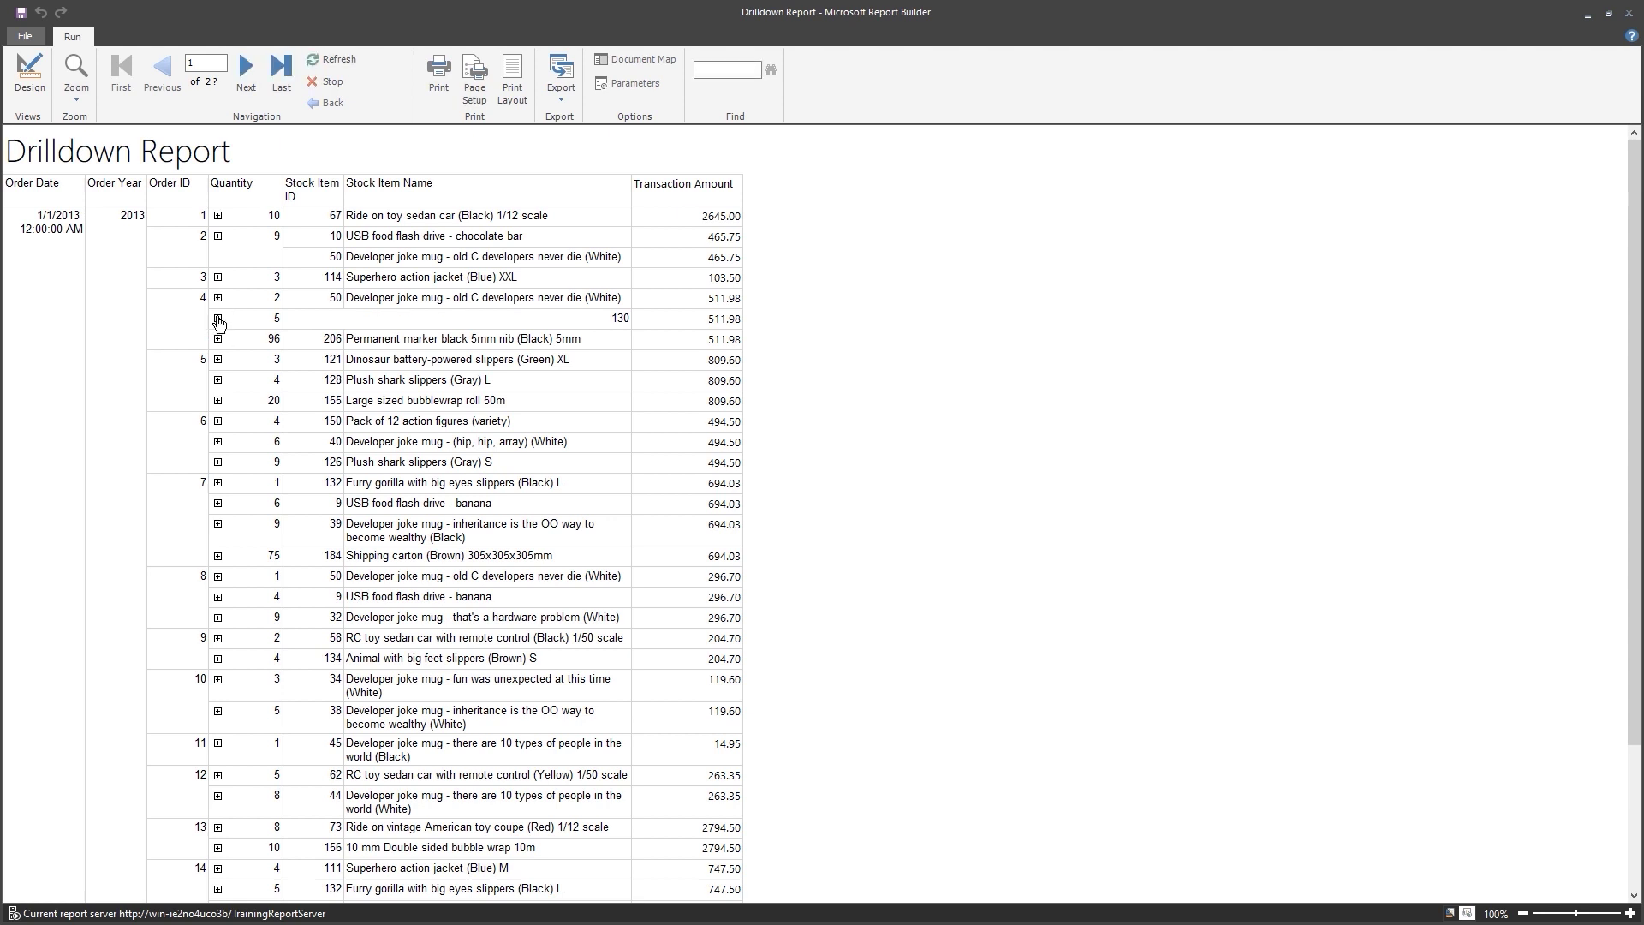
pyautogui.click(218, 319)
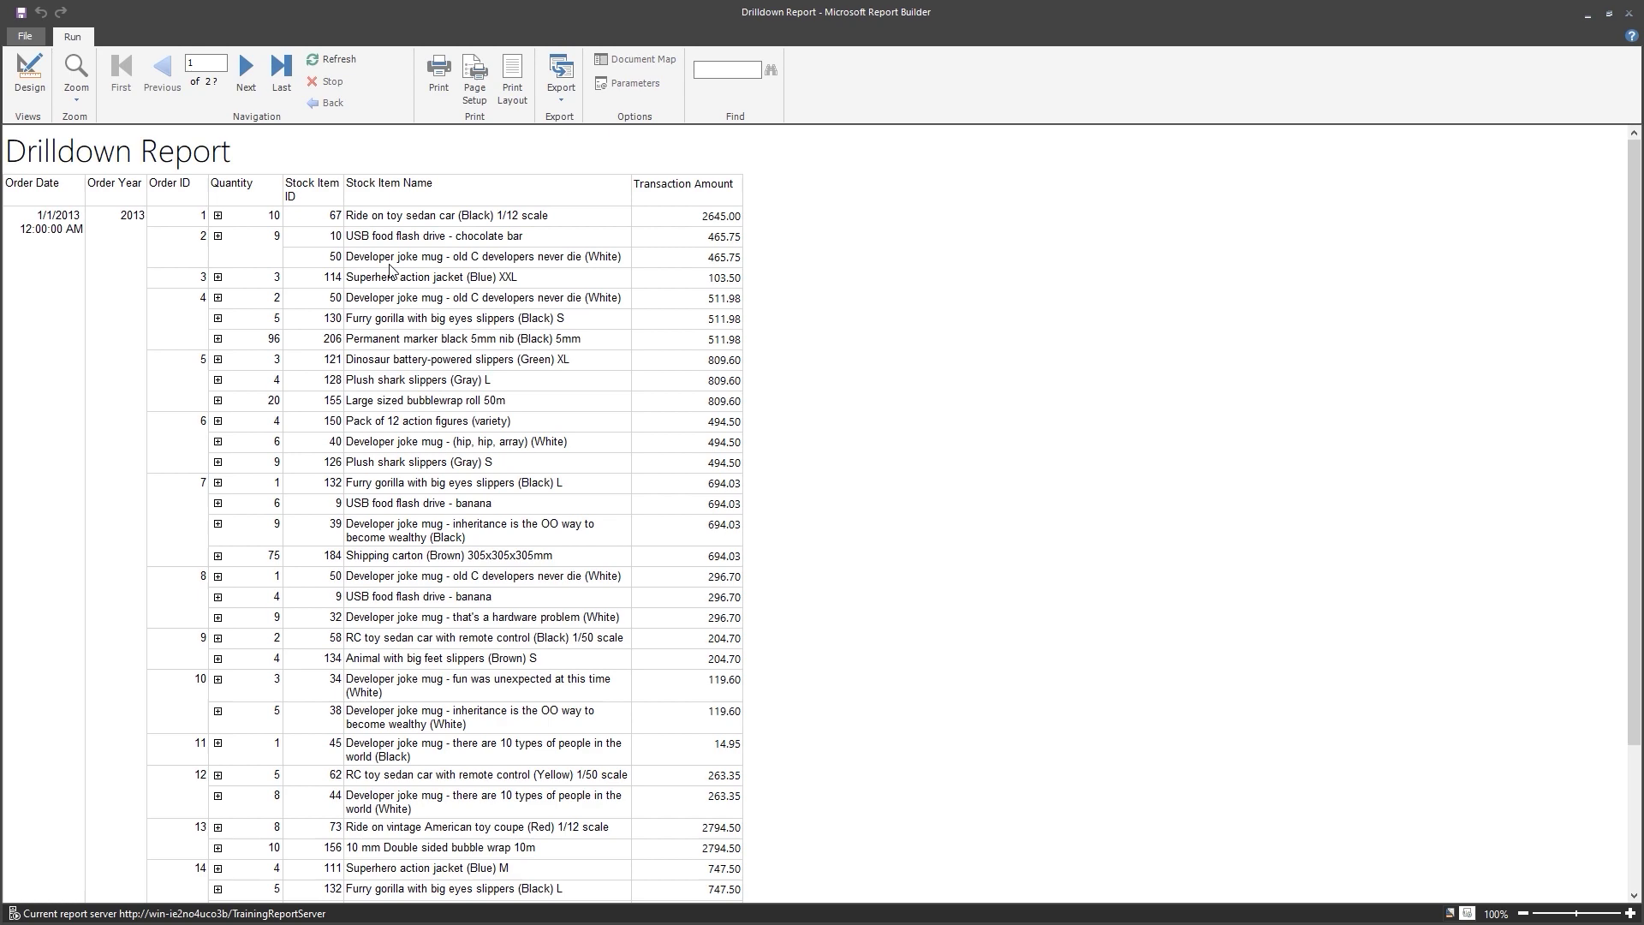
pyautogui.click(30, 88)
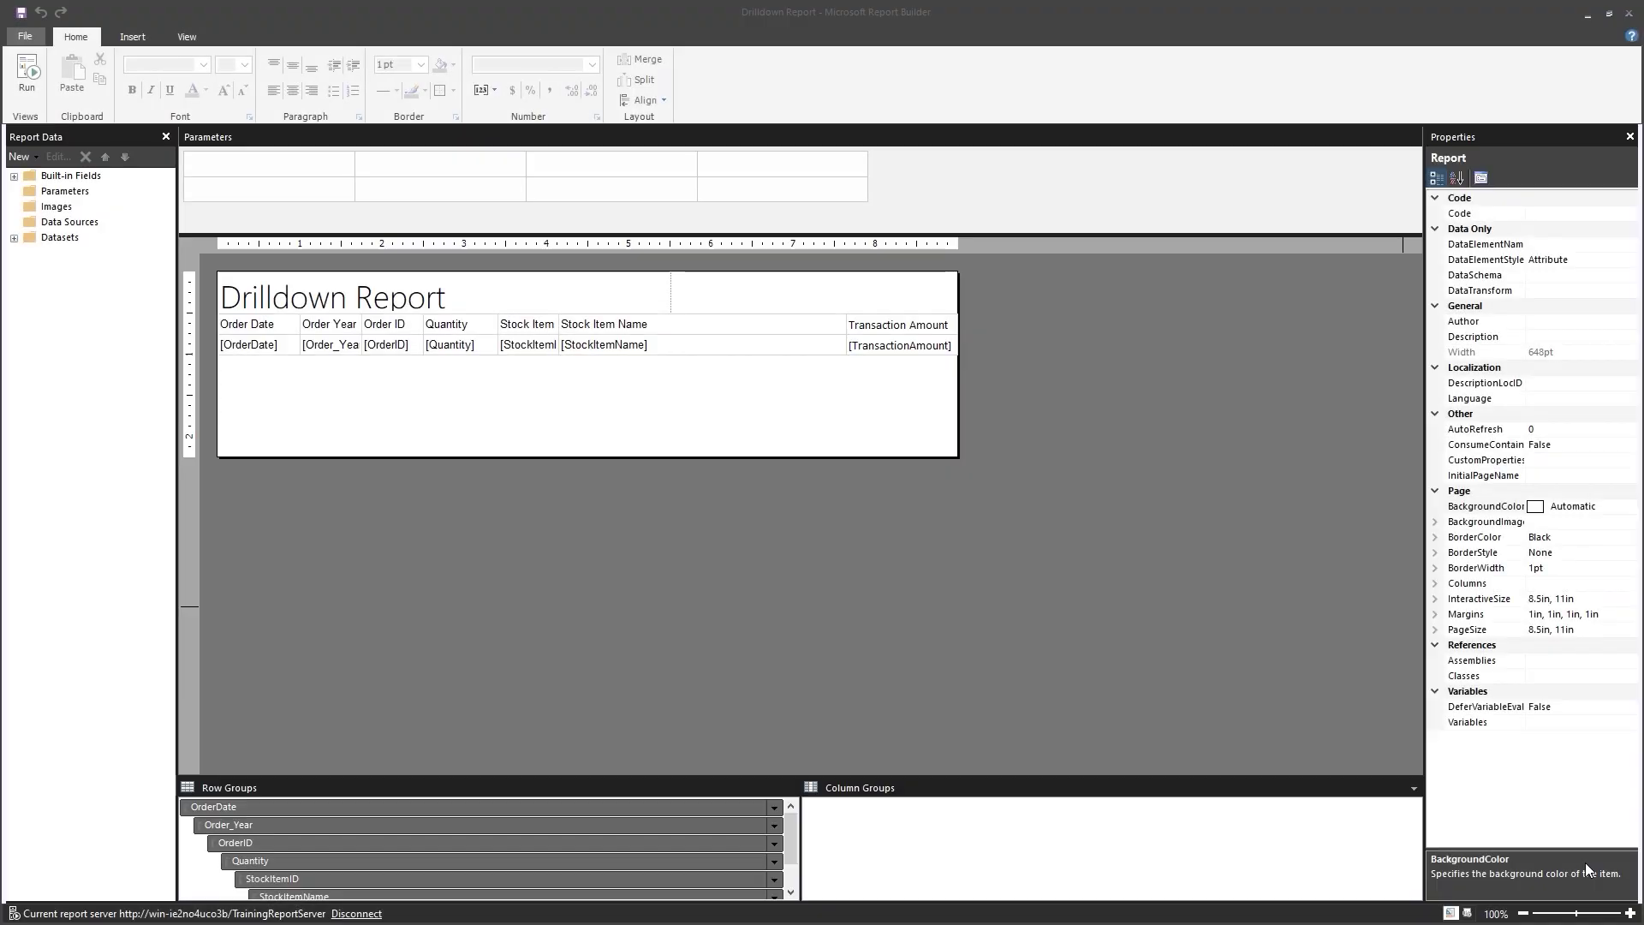
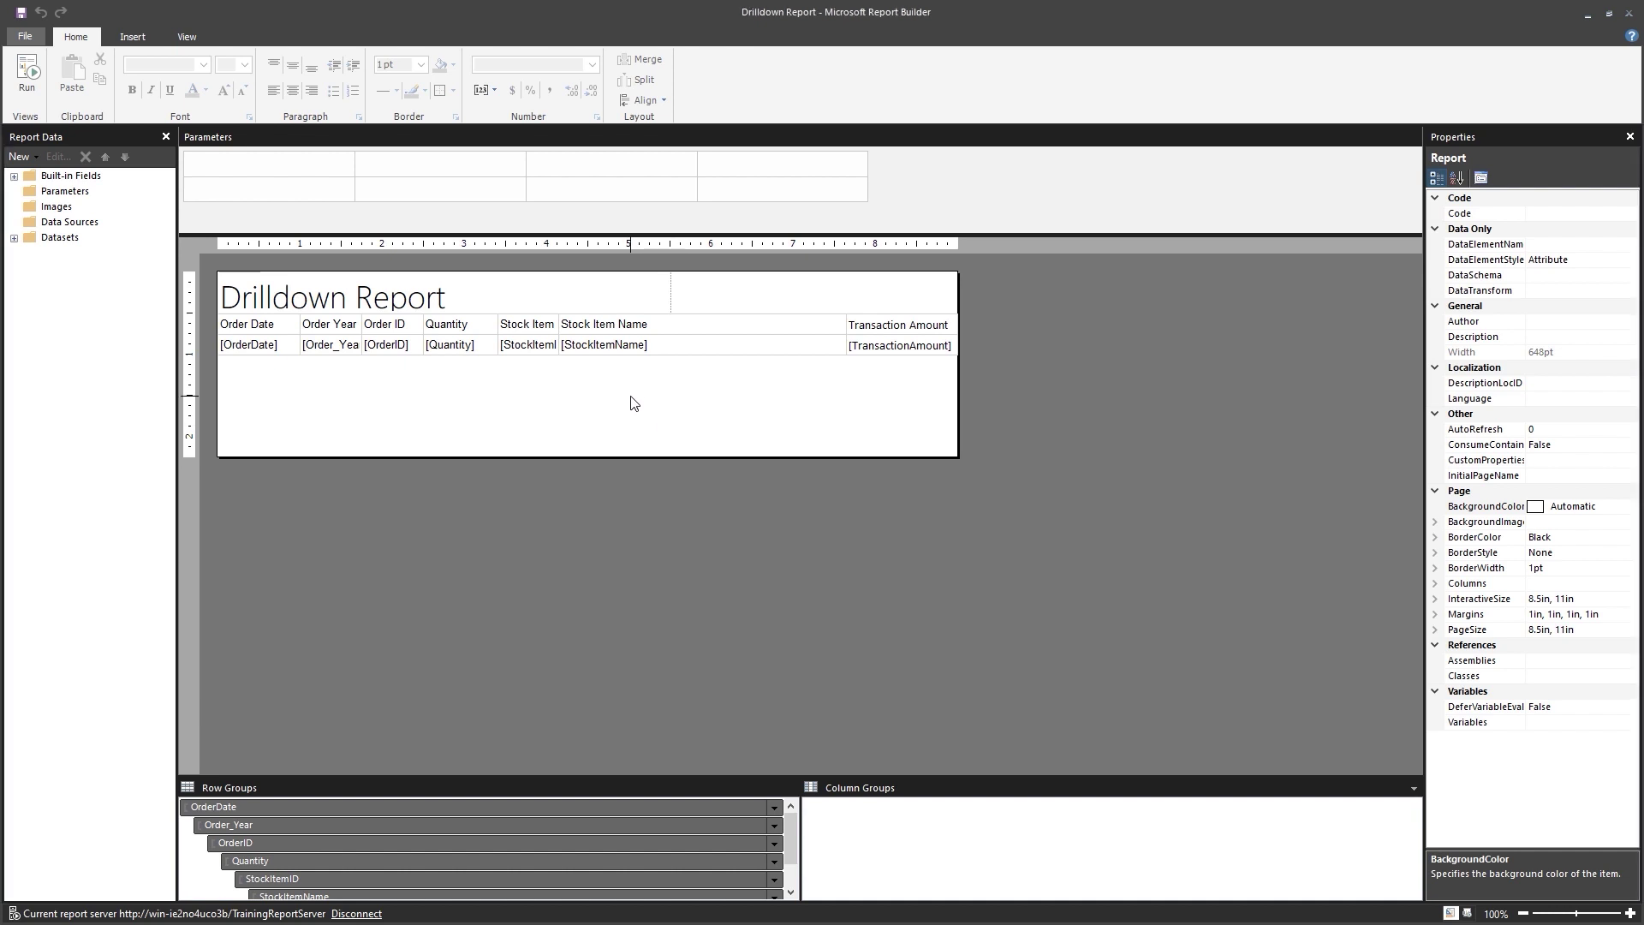
# Start a new blank report.
pyautogui.click(26, 37)
pyautogui.click(65, 79)
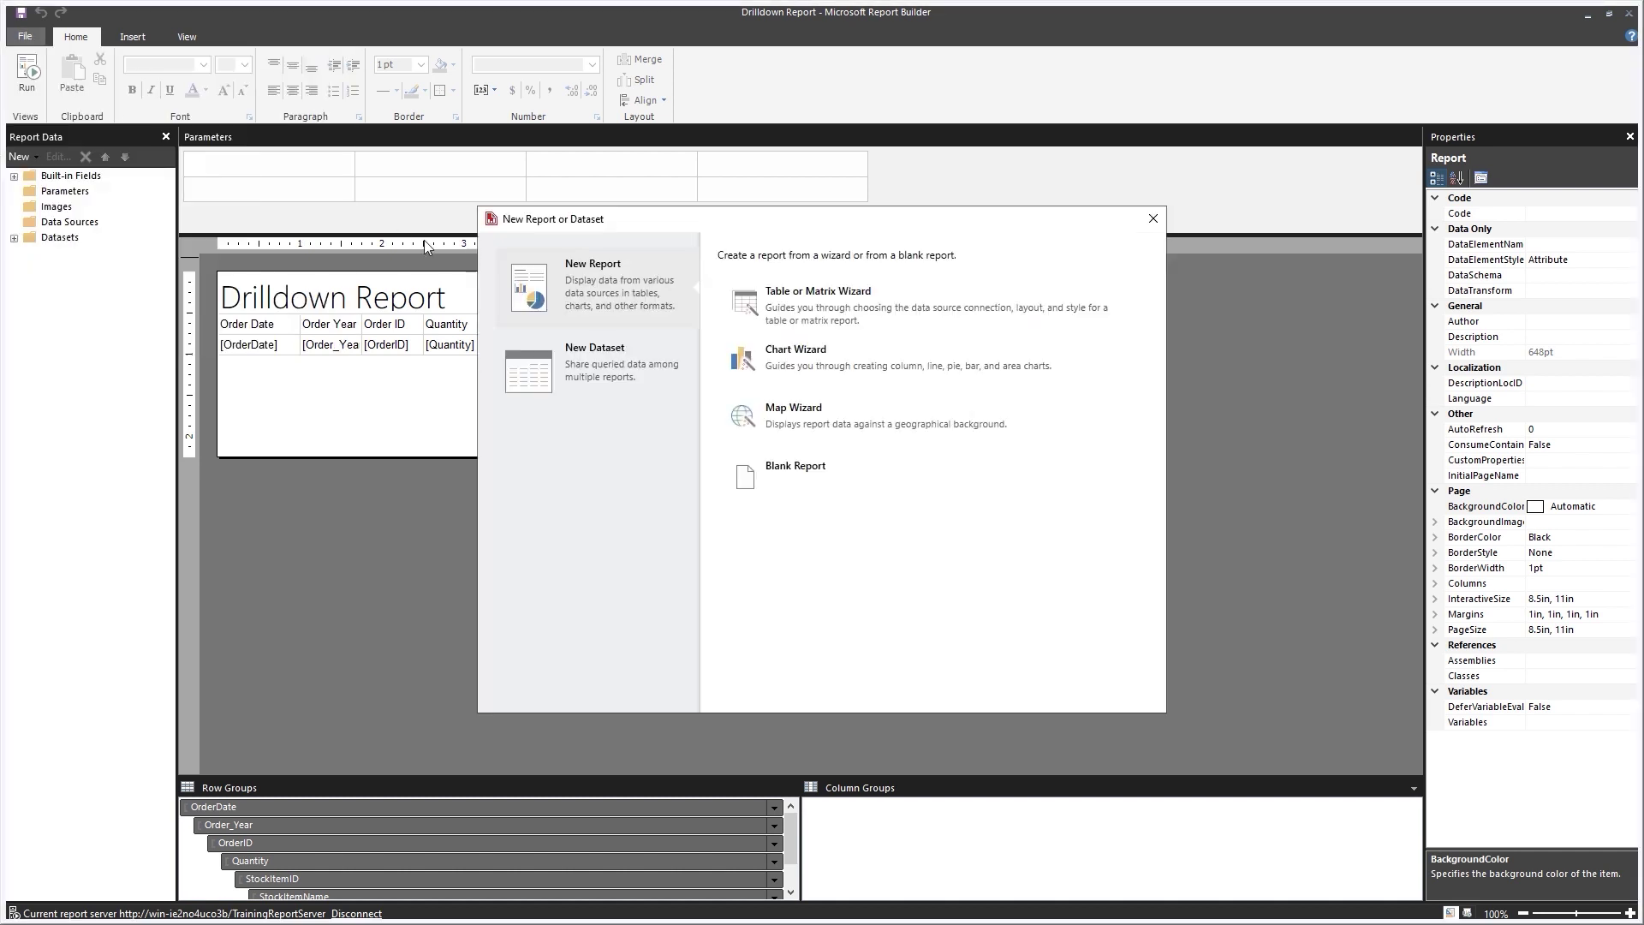
pyautogui.click(828, 478)
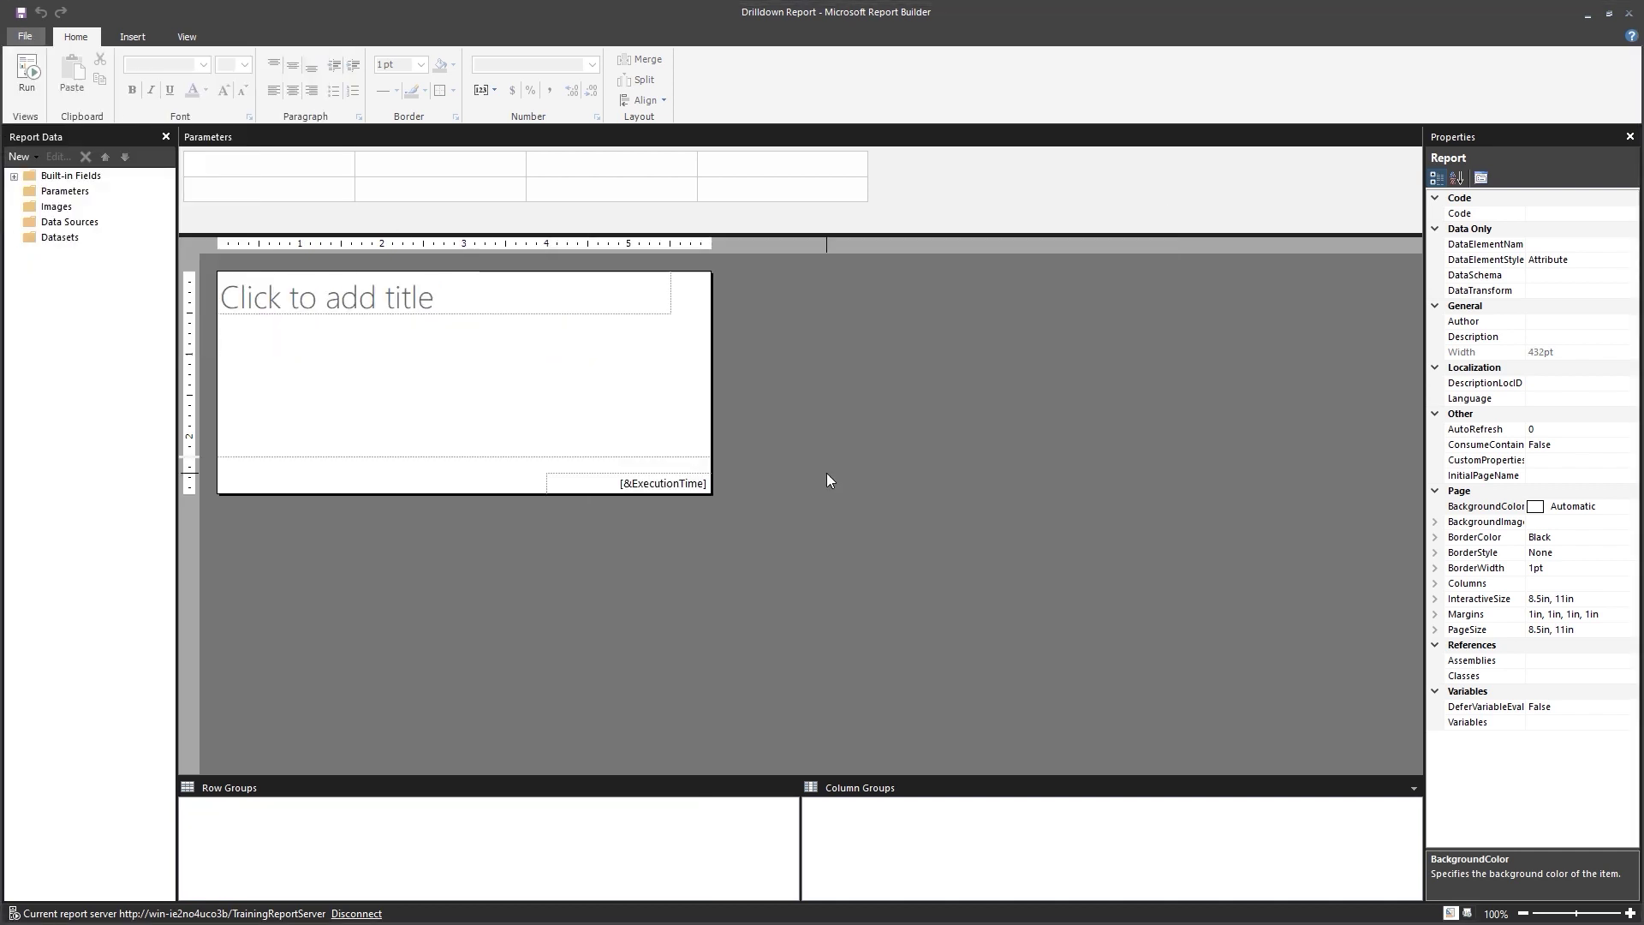
# Insert a table and begin a dataset named StockItems, embedded in the report.
pyautogui.rightClick(415, 360)
pyautogui.moveTo(503, 430)
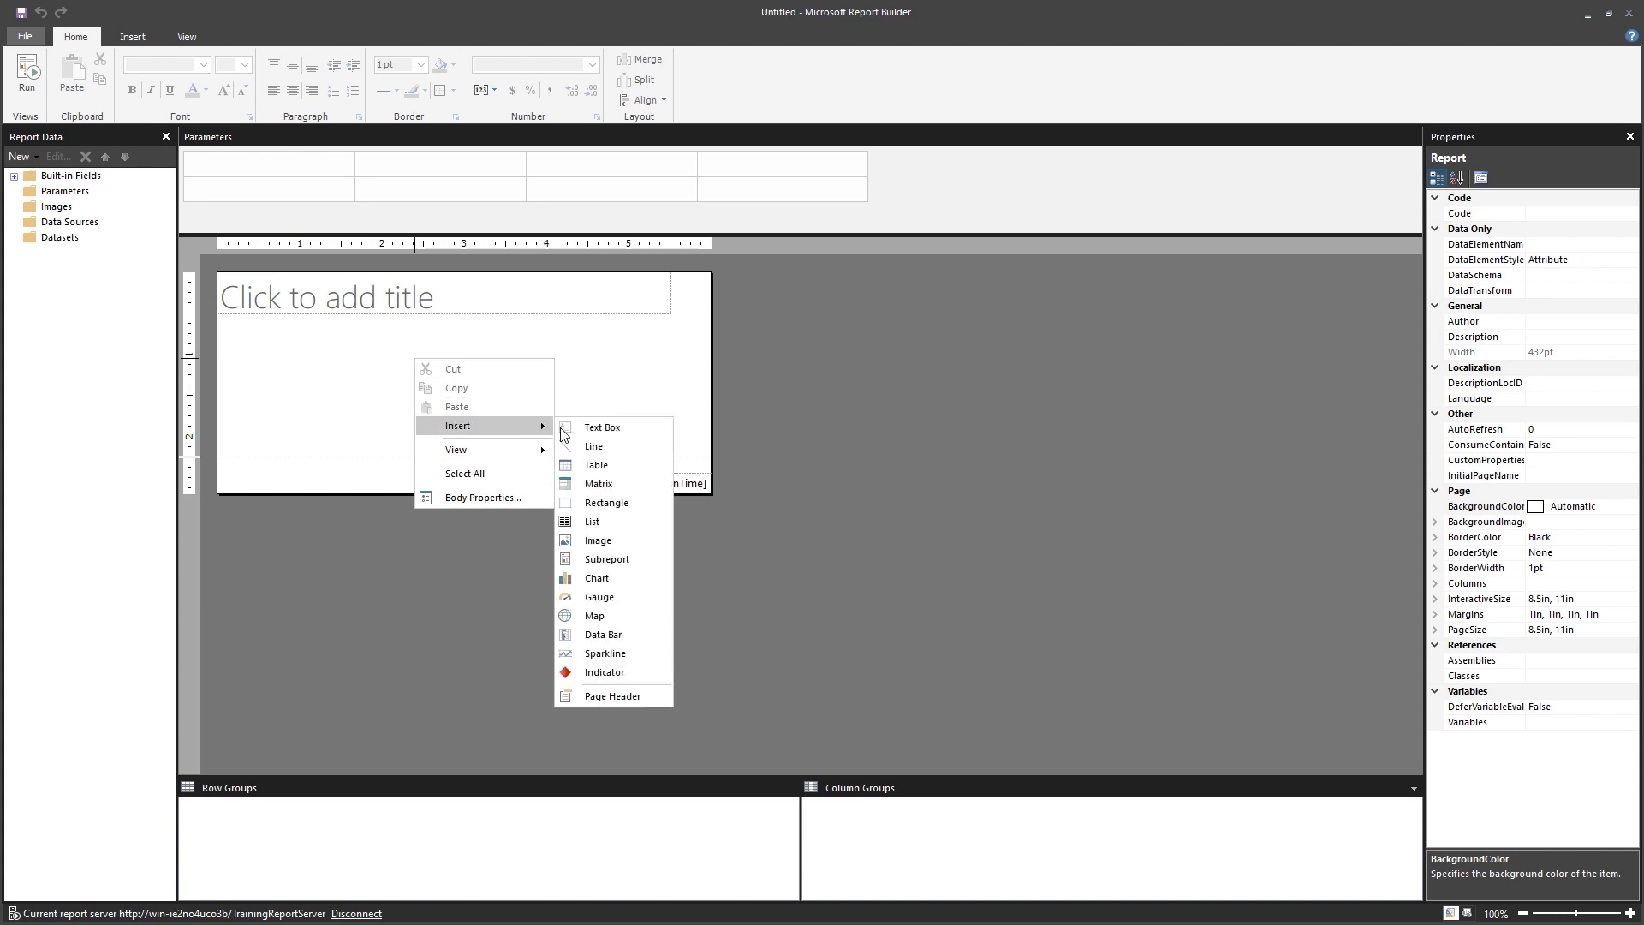
pyautogui.click(604, 467)
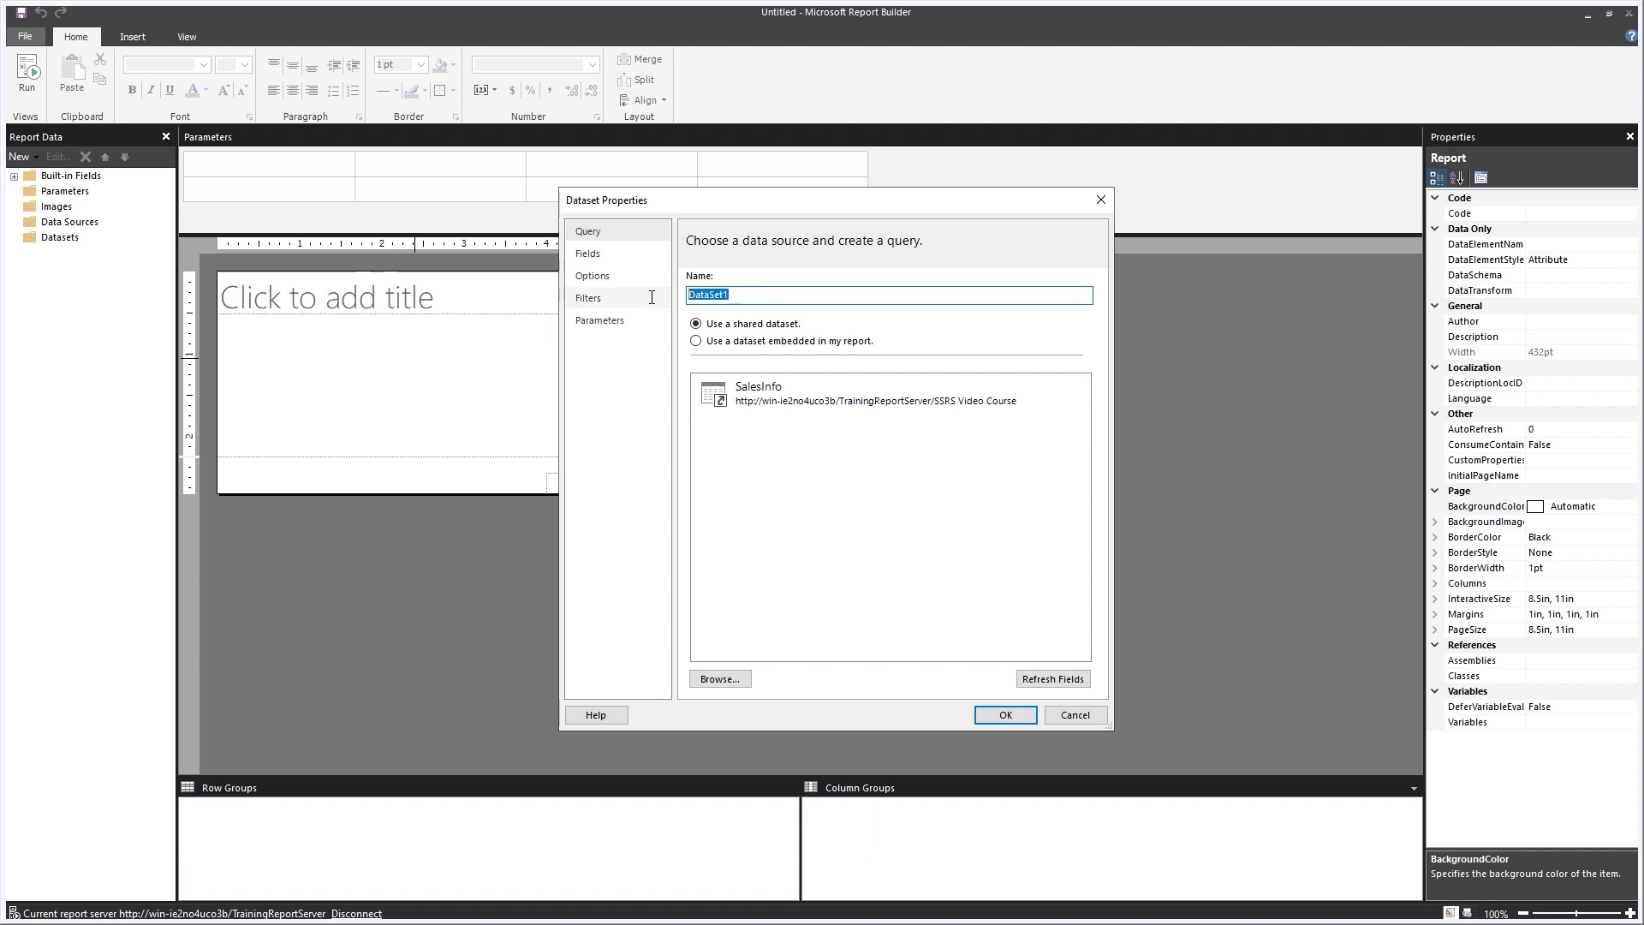
pyautogui.press('BackSpace')
pyautogui.click(696, 341)
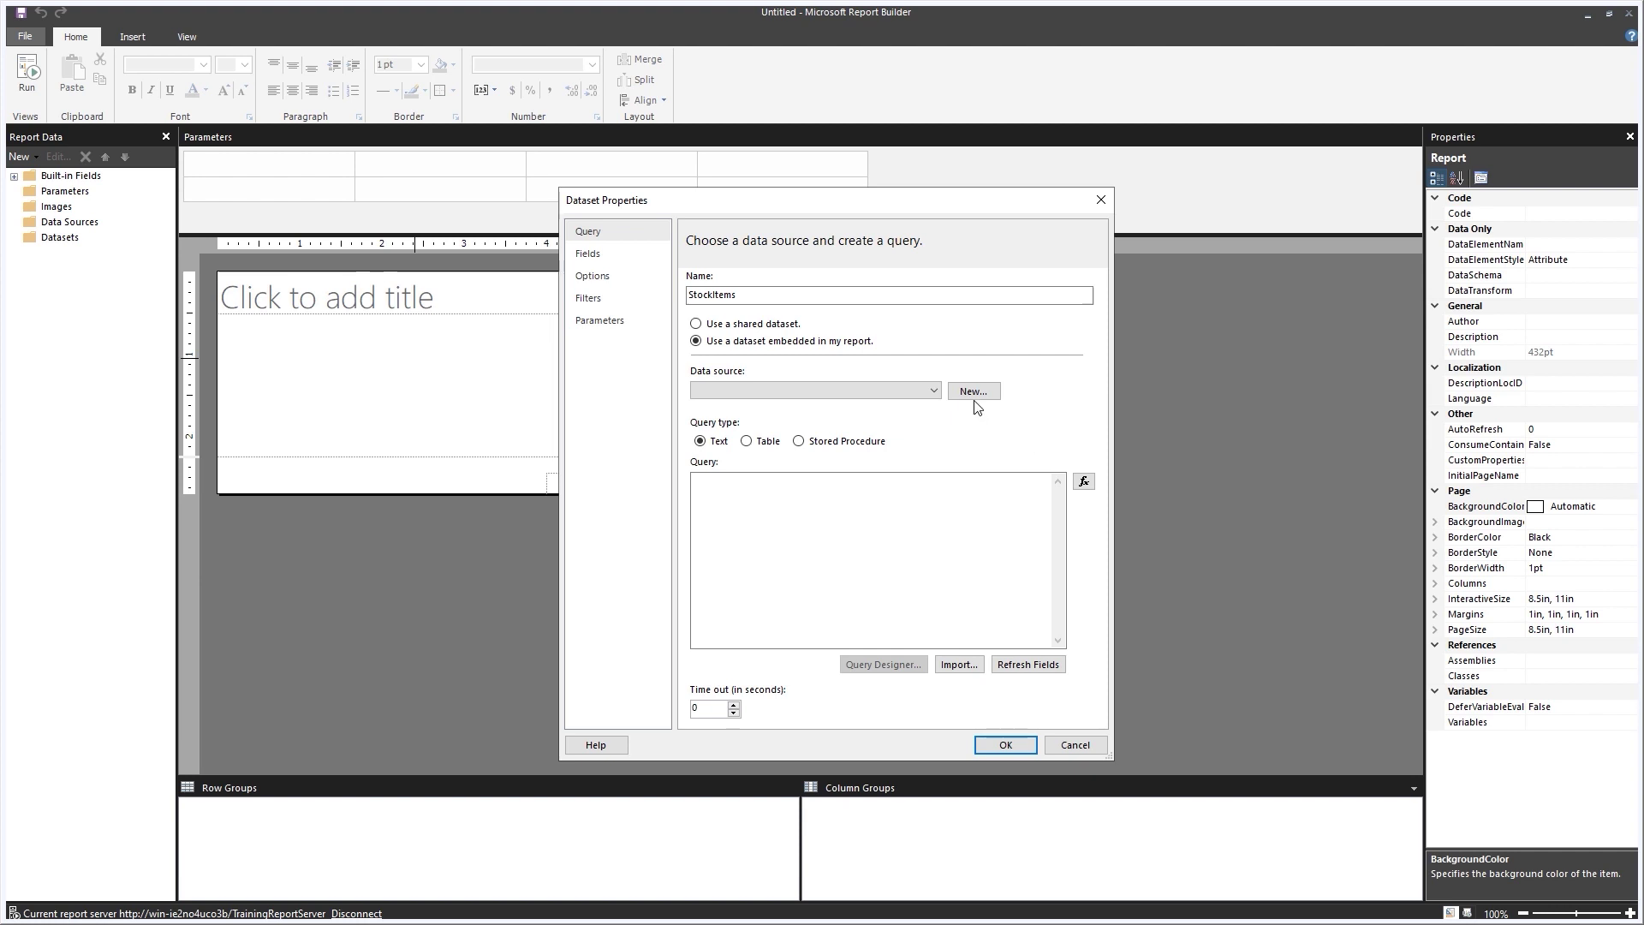
# Create a data source named Shared from SharedSalesInformation and verify its connection.
pyautogui.click(973, 392)
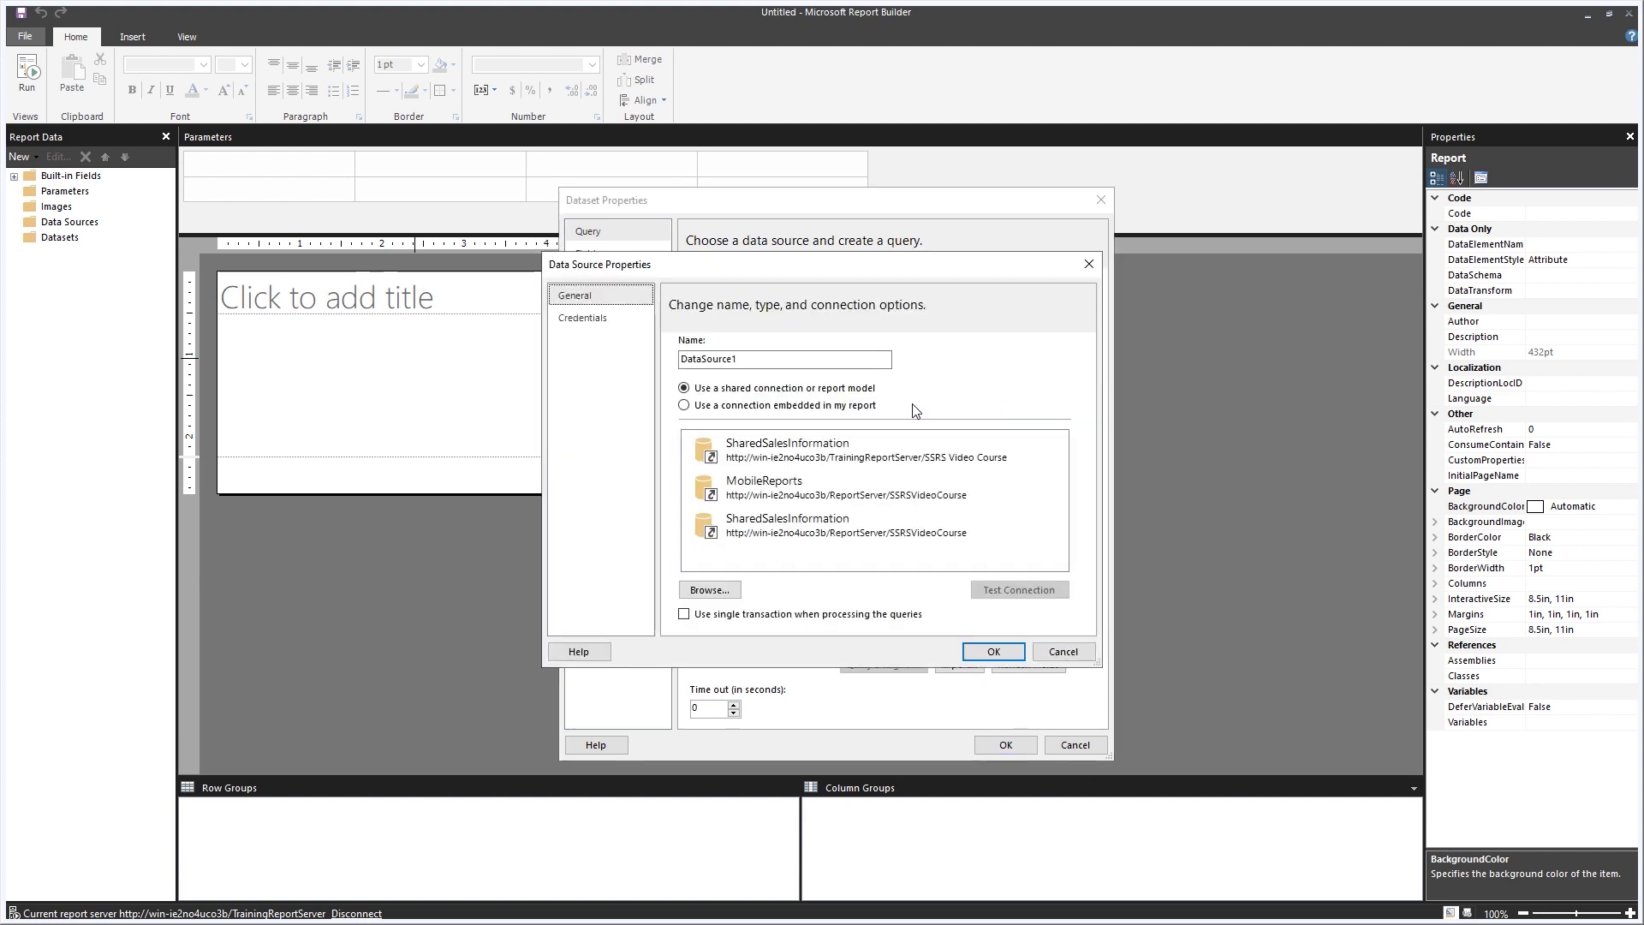
pyautogui.click(792, 450)
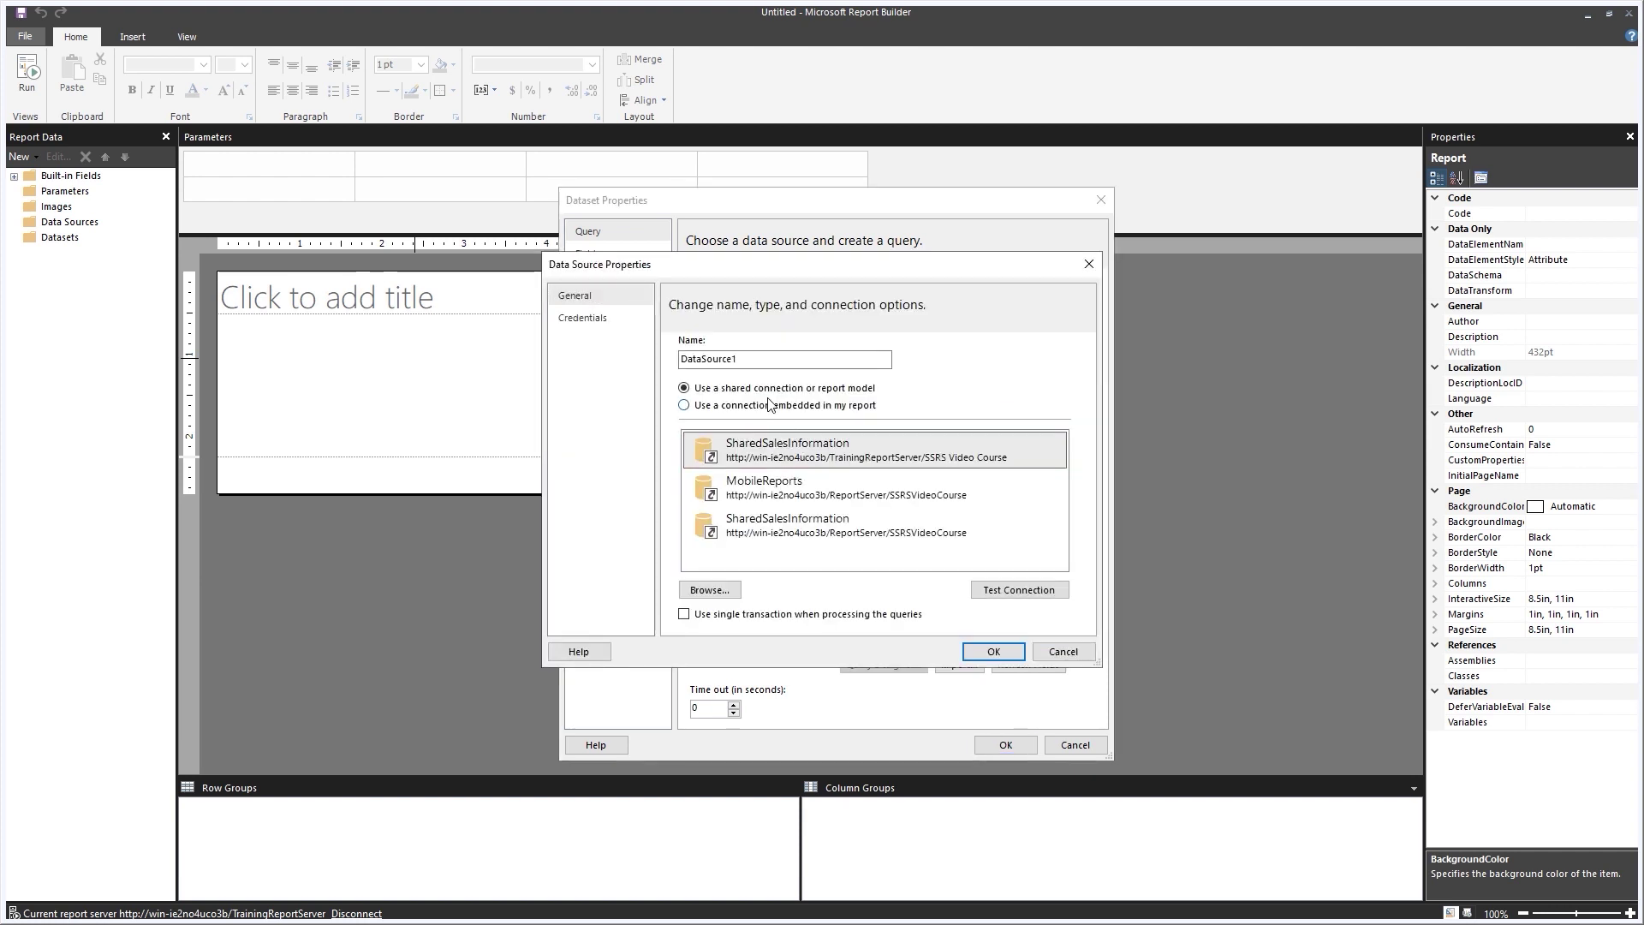
pyautogui.moveTo(745, 359); pyautogui.dragTo(554, 350)
pyautogui.write('Shared')
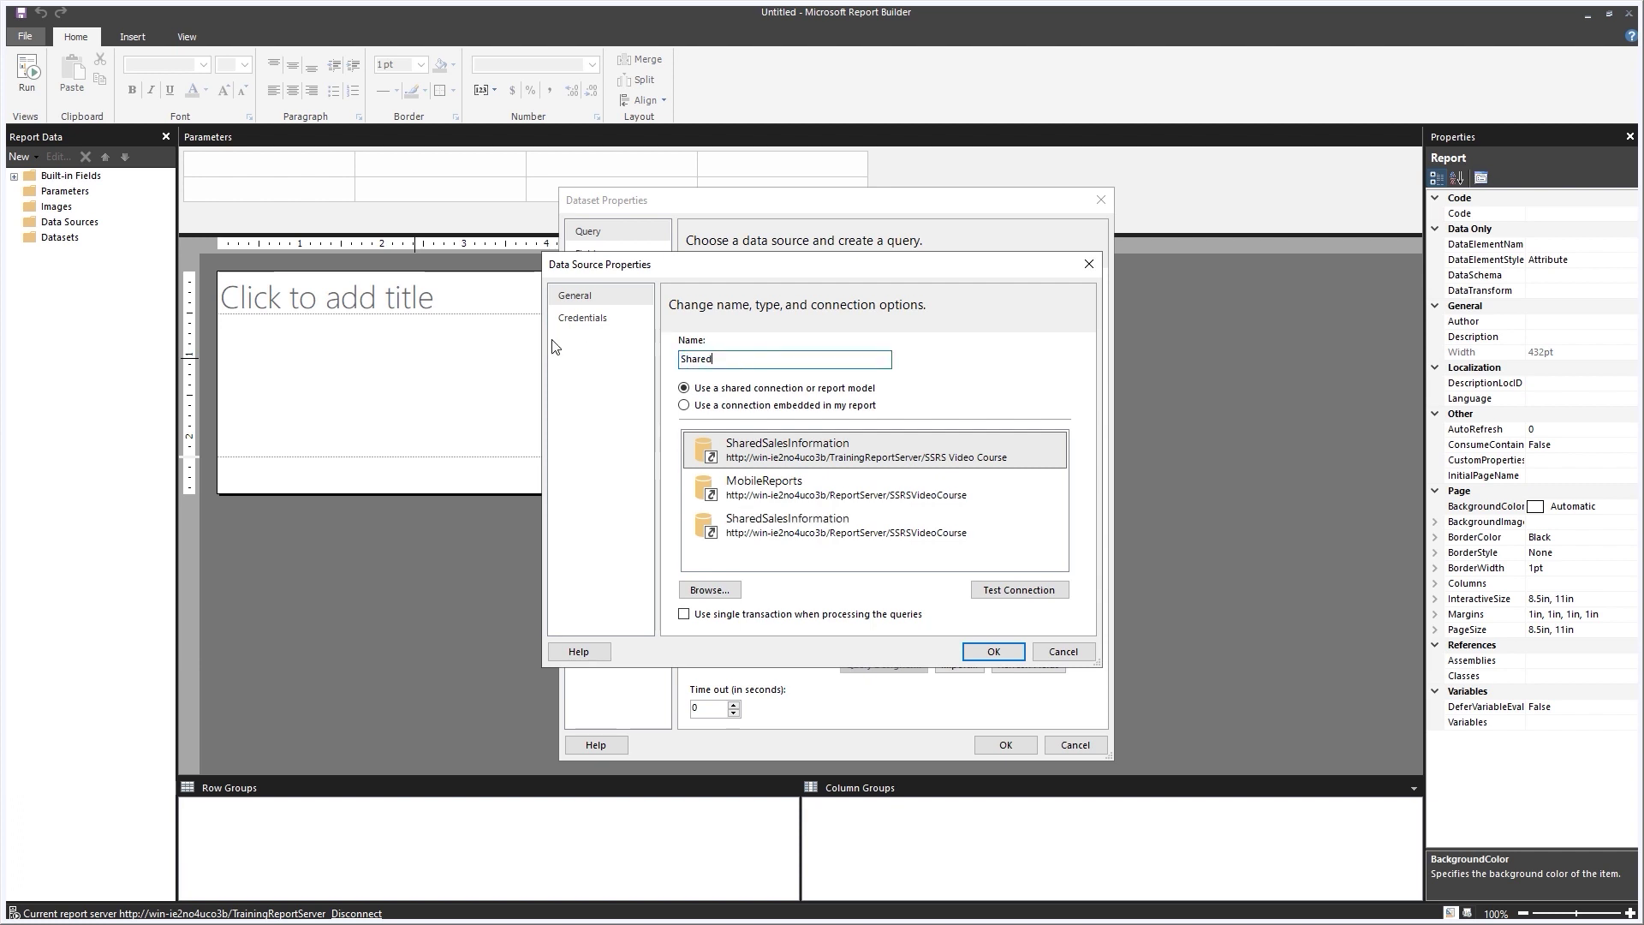
pyautogui.click(1016, 589)
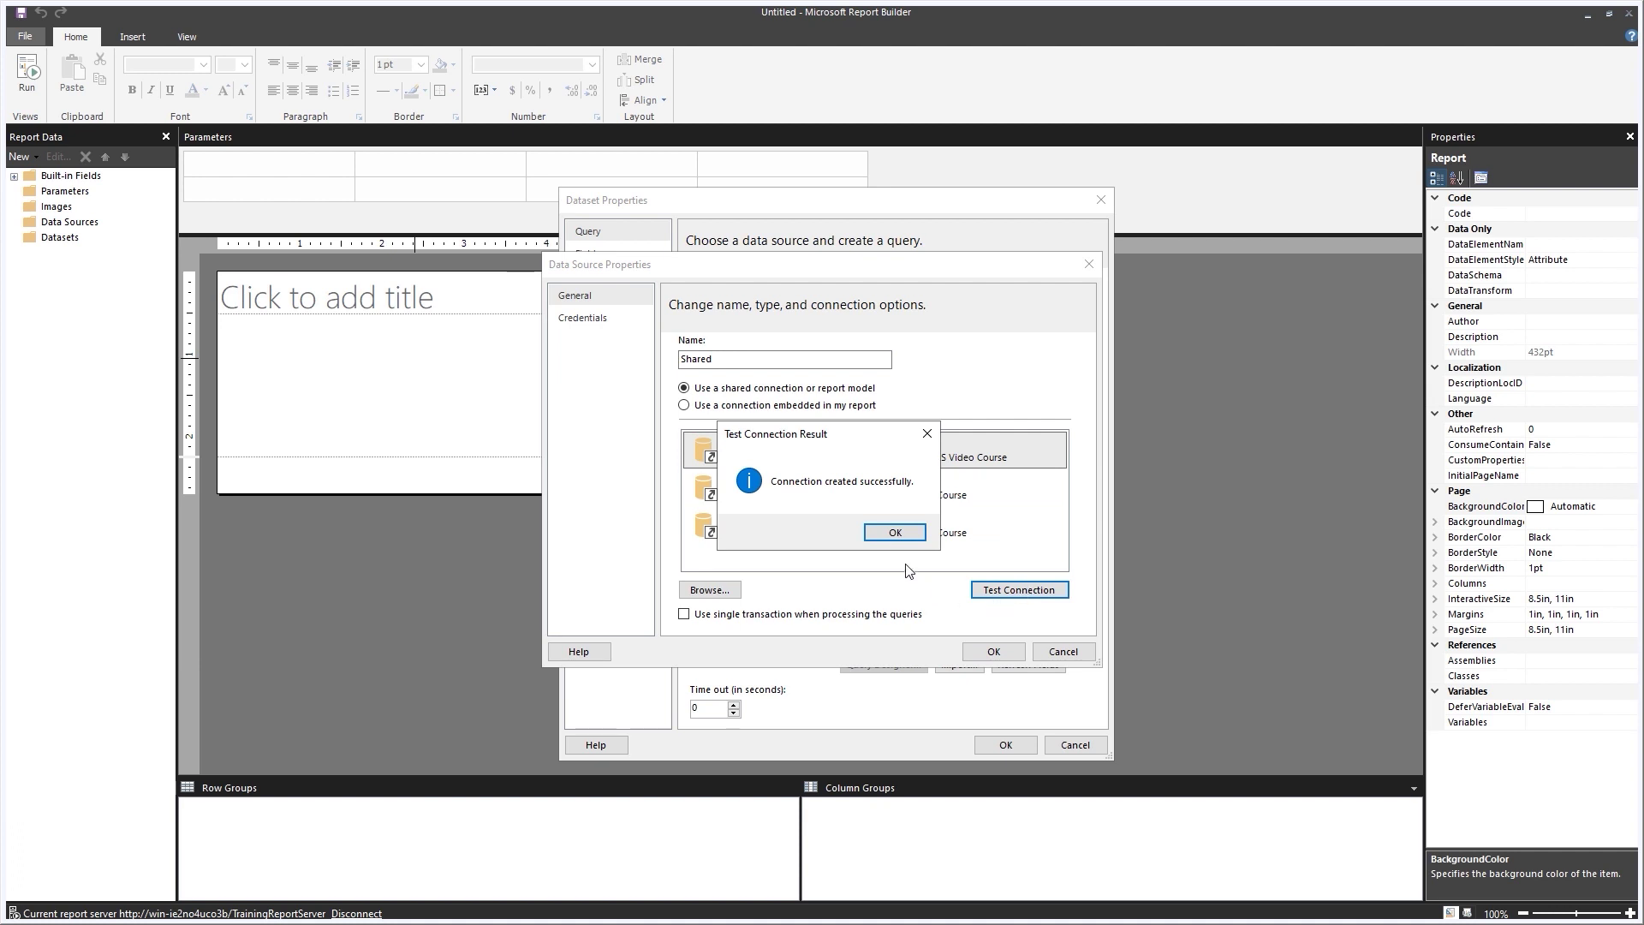
pyautogui.click(895, 532)
pyautogui.click(993, 650)
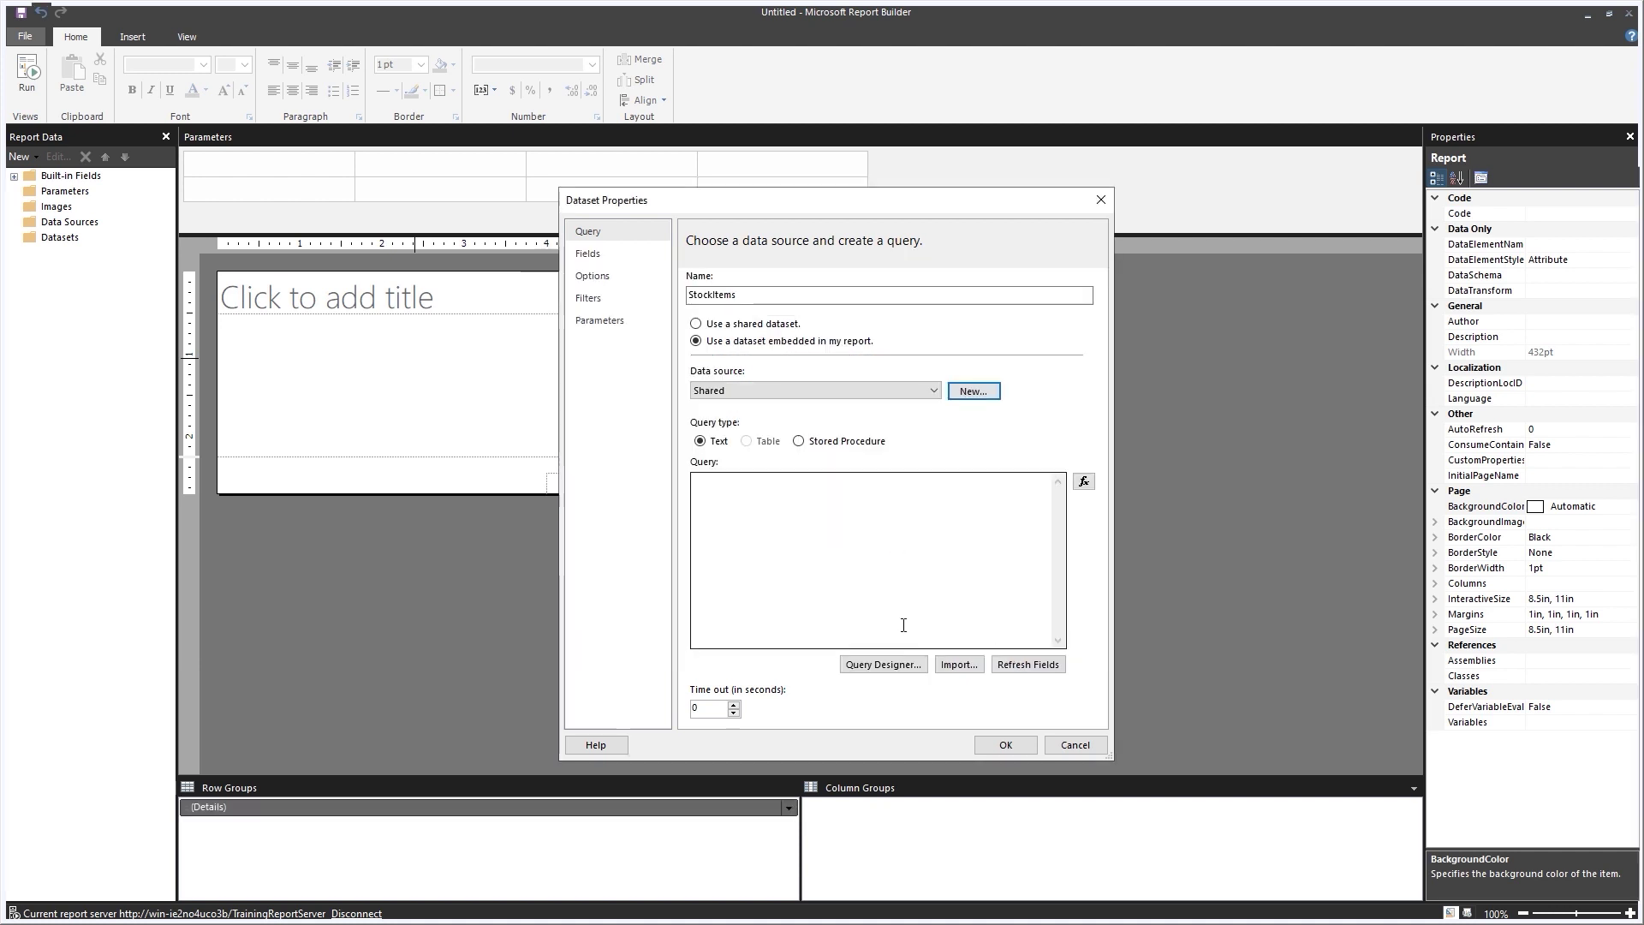
# Paste the SQL query for stock items, colours, suppliers and prices into StockItems.
pyautogui.click(753, 490)
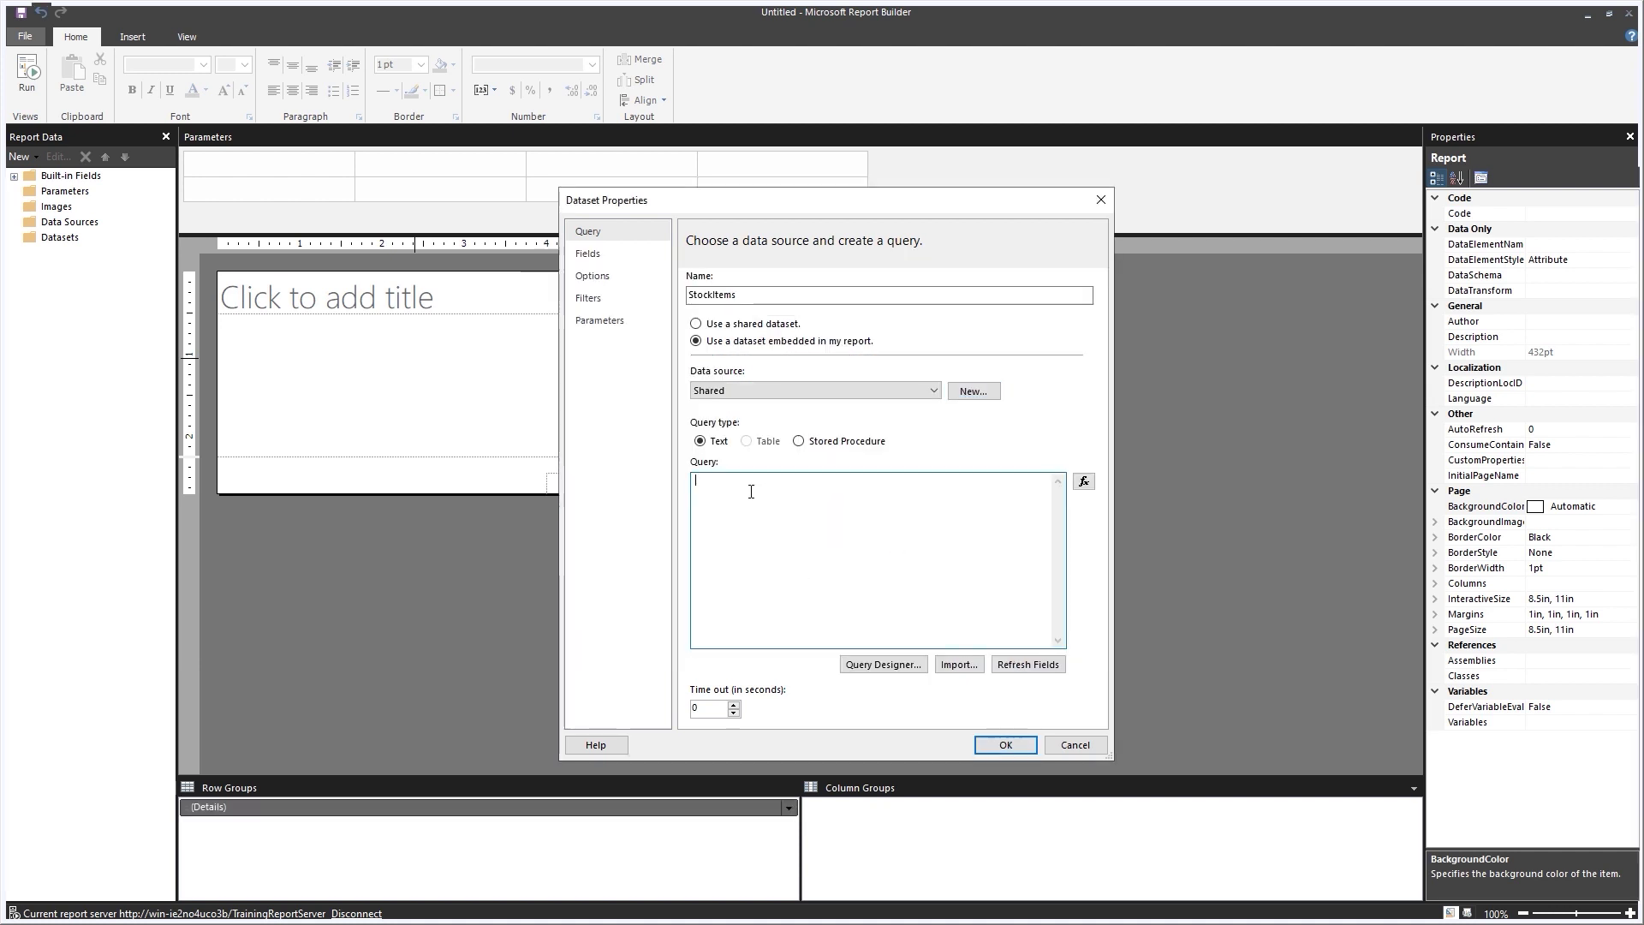
pyautogui.write('SELECT WSI.StockItemName , WC.ColorName , PS.SupplierName , WSI.UnitPrice FROM Warehouse.StockItems AS WSI INNER JOIN Warehouse.Colors AS WC ON WSI.ColorID = WC.ColorID INNER JOIN Purchasing.Suppliers AS PS ON WSI.SupplierID = PS.SupplierID GROUP BY WSI.StockItemName, WC.ColorName, PS.SupplierName, WSI.UnitPrice')
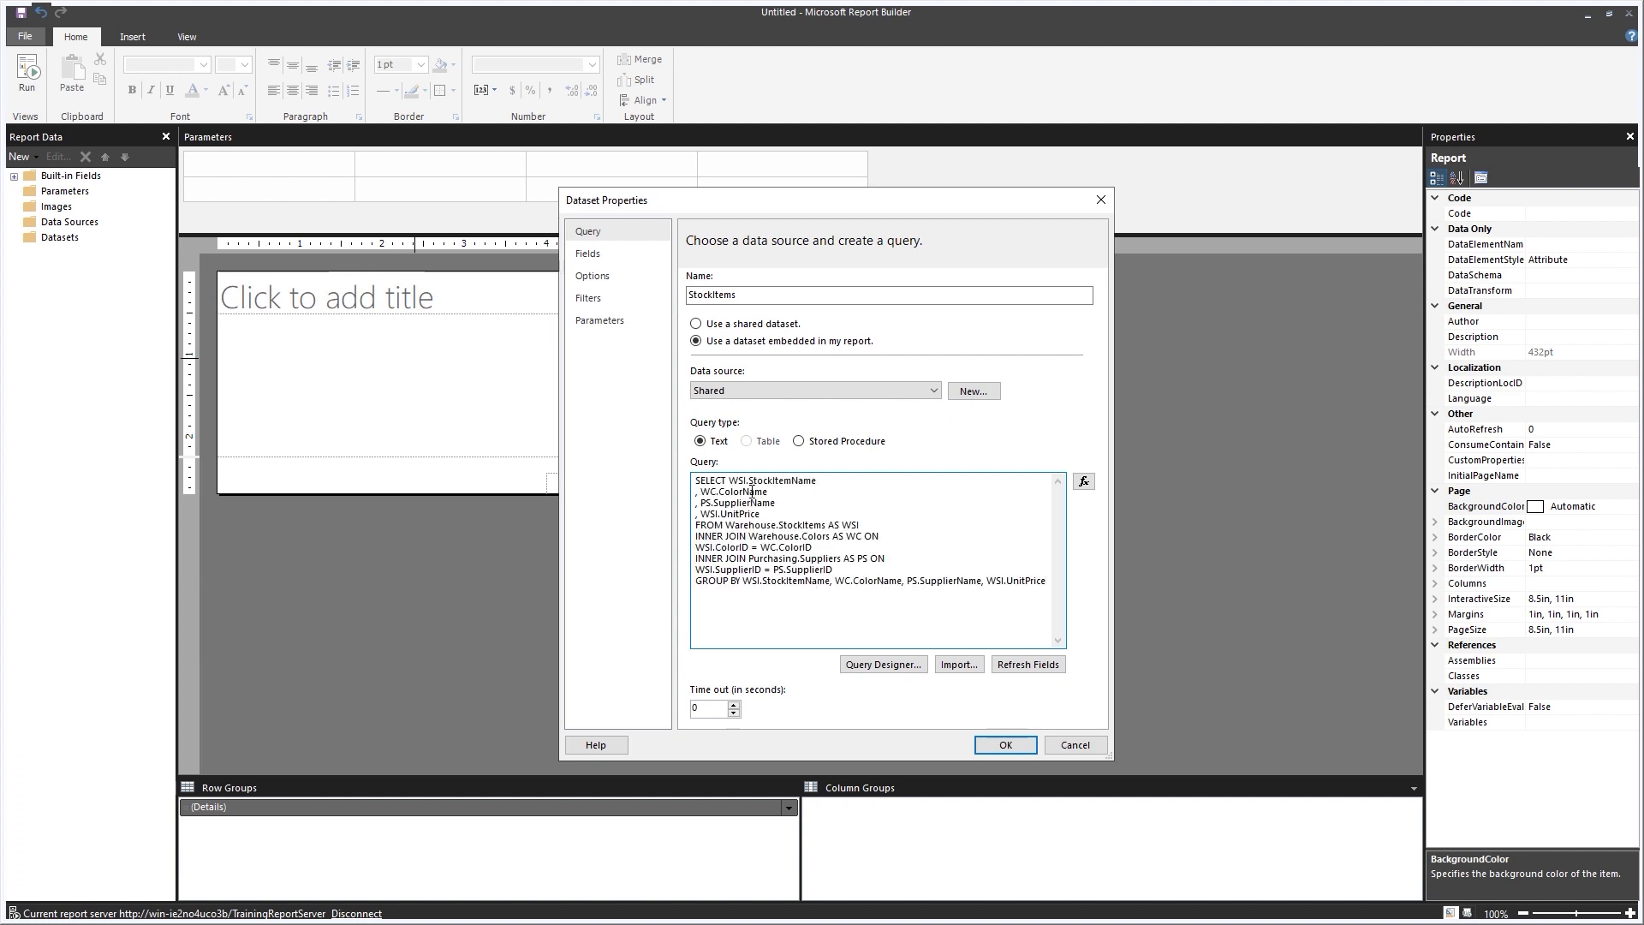
pyautogui.click(998, 750)
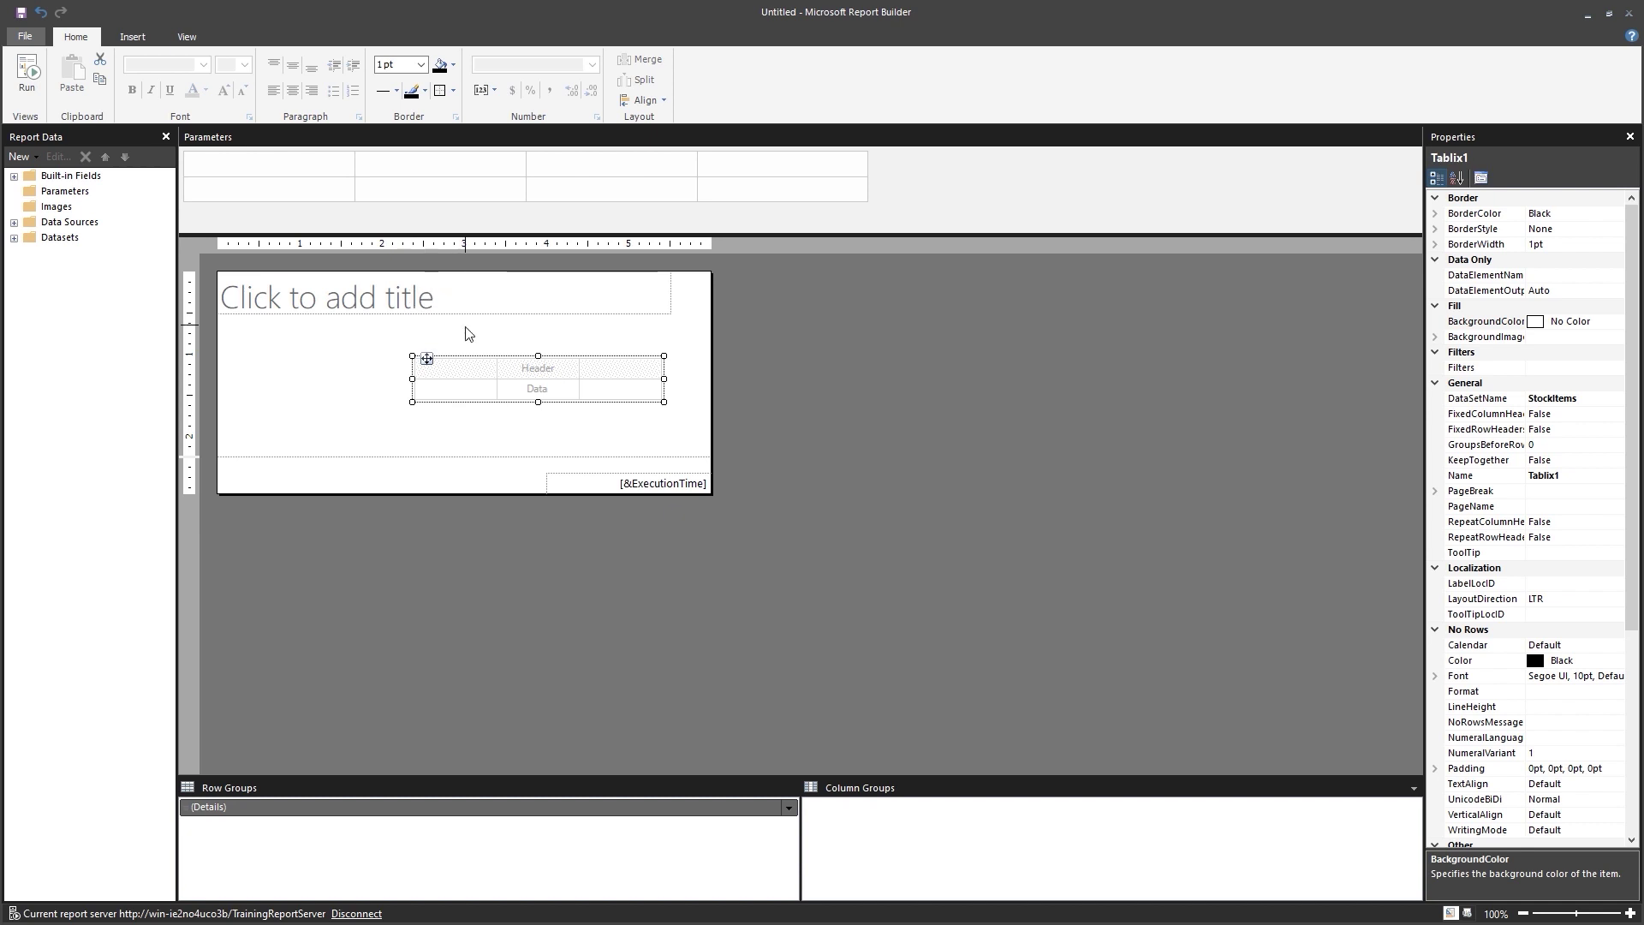
# Delete the report title and remove the page footer.
pyautogui.click(444, 321)
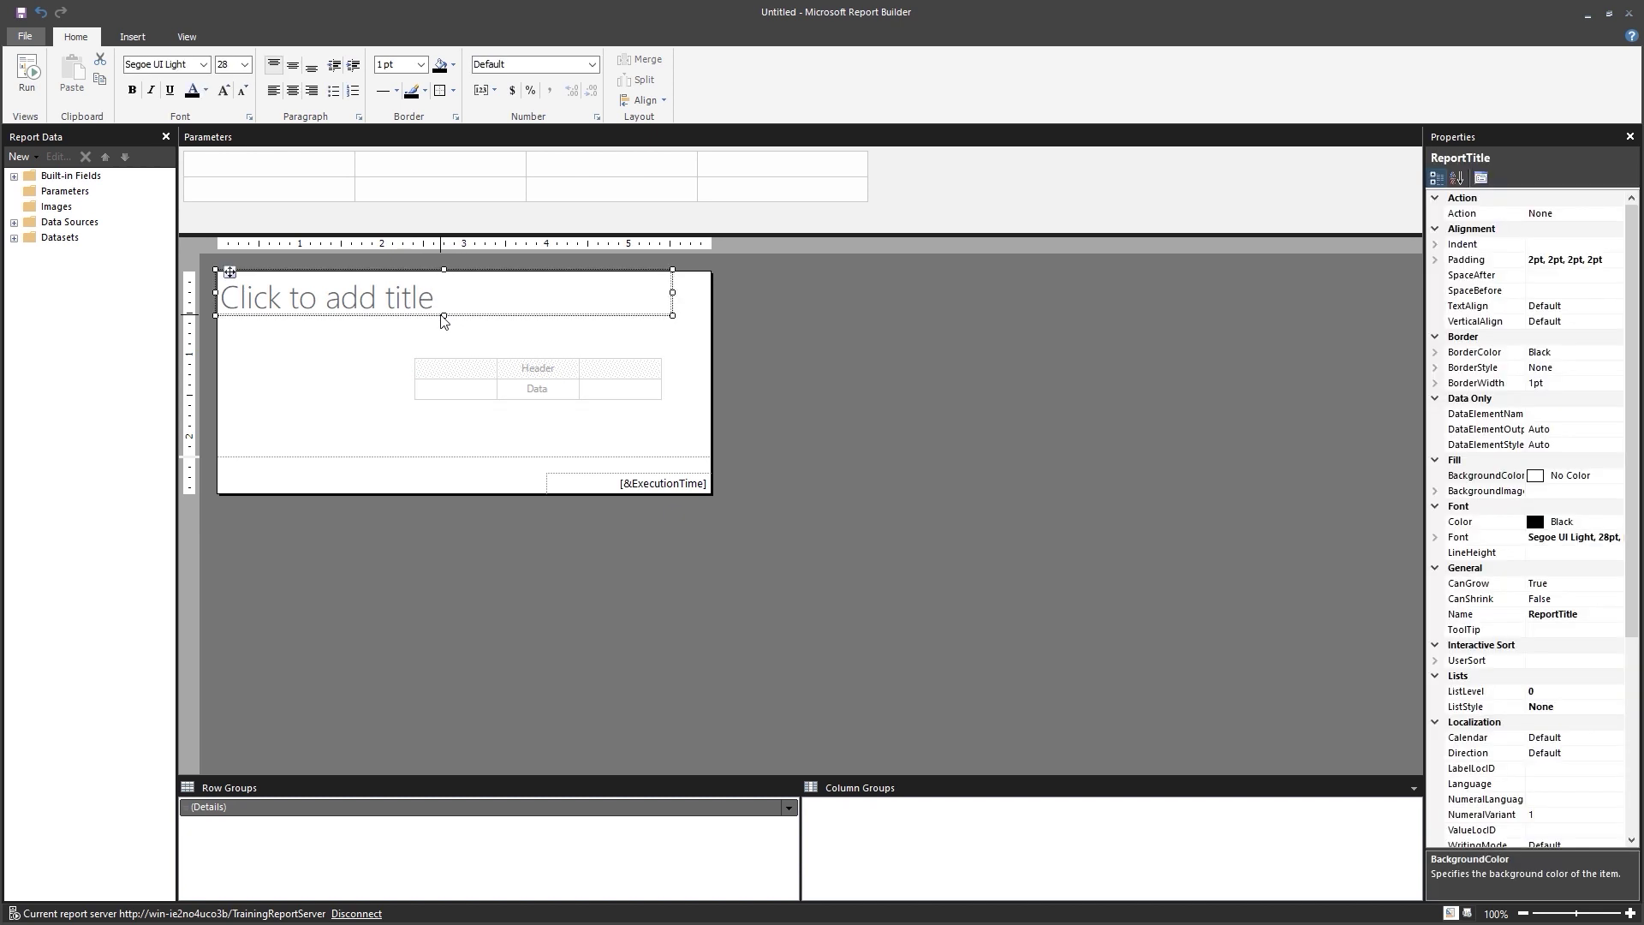
pyautogui.press('Delete')
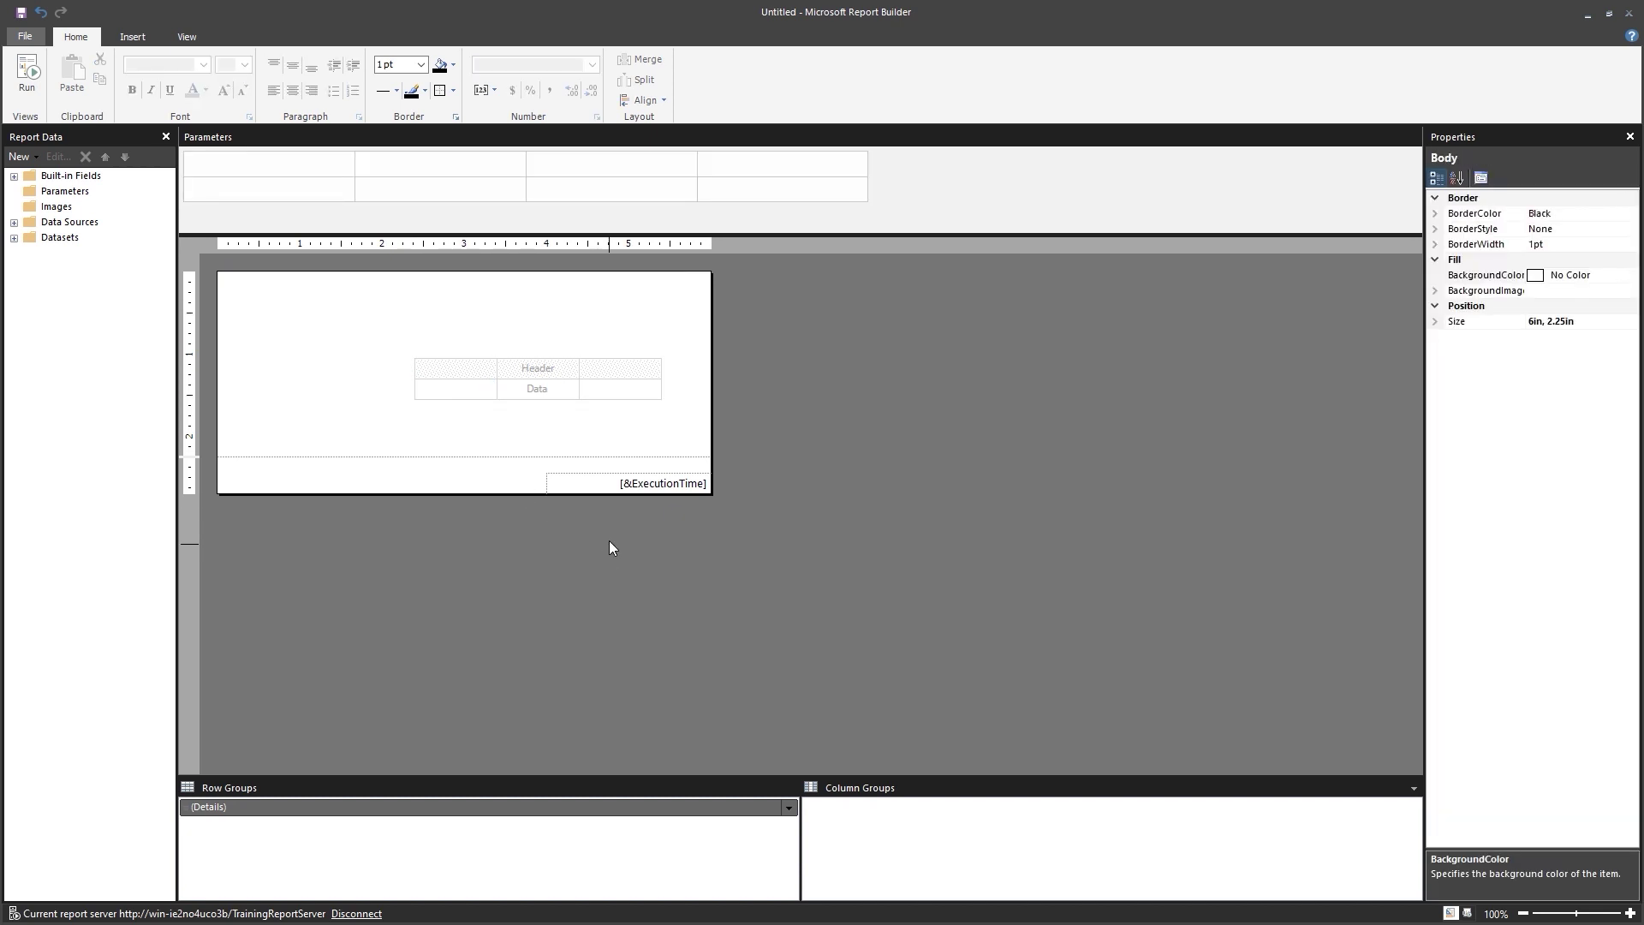
pyautogui.rightClick(608, 547)
pyautogui.click(676, 587)
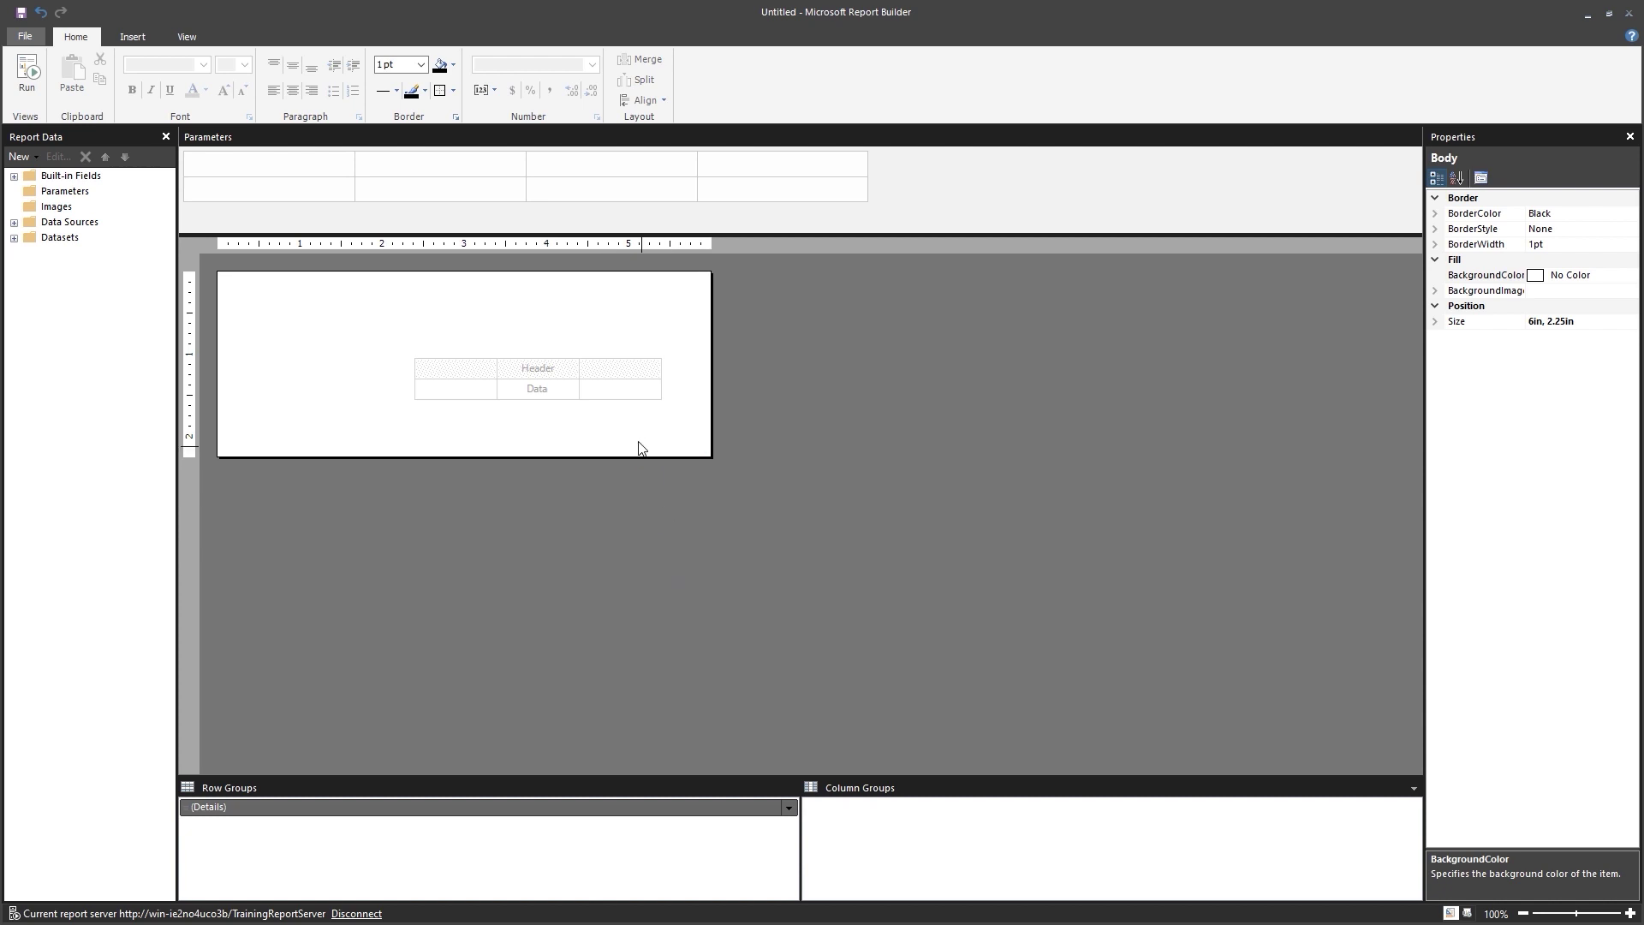
# Move the empty table to the top-left corner of the report body.
pyautogui.click(459, 377)
pyautogui.click(490, 434)
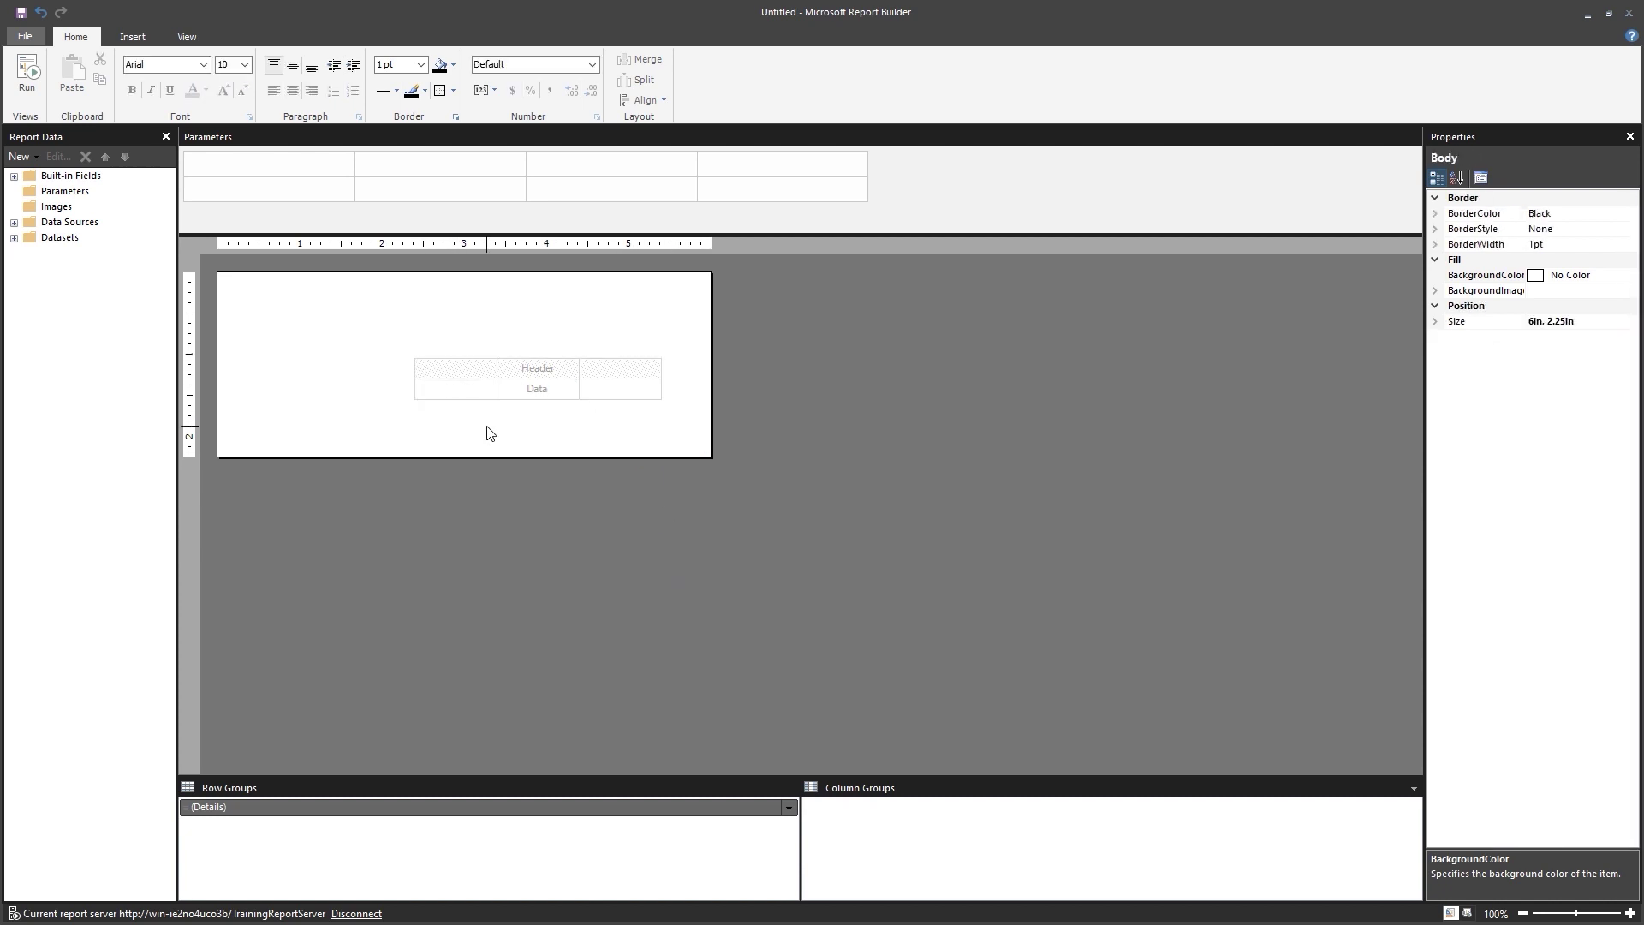
pyautogui.click(486, 402)
pyautogui.moveTo(427, 358); pyautogui.dragTo(229, 272)
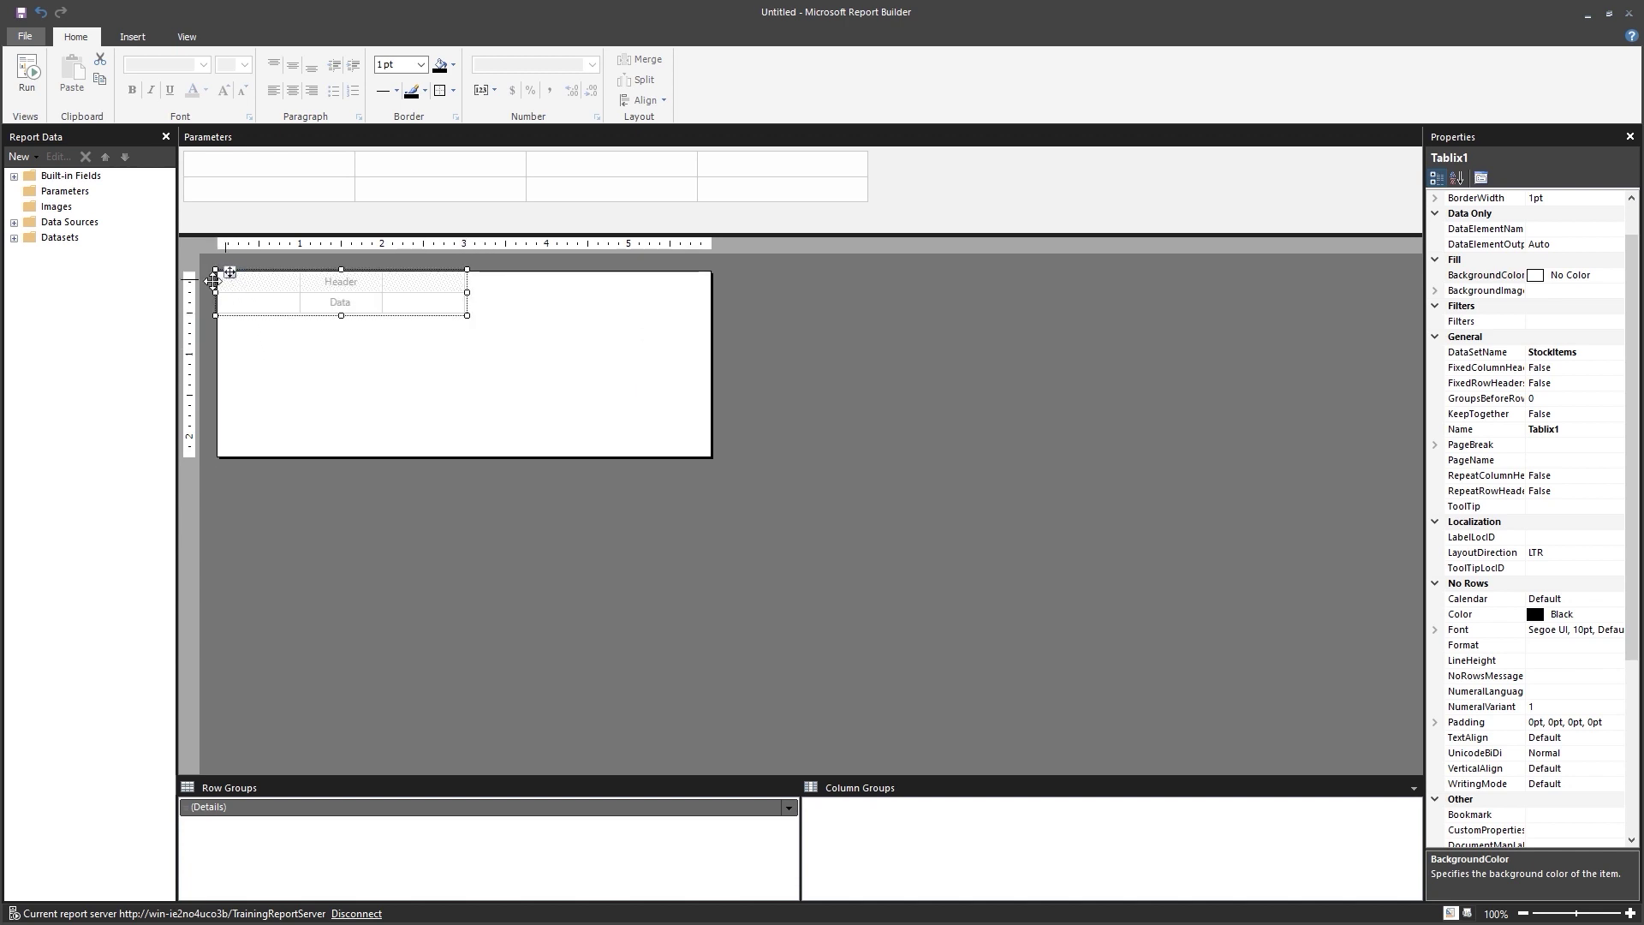
pyautogui.click(14, 239)
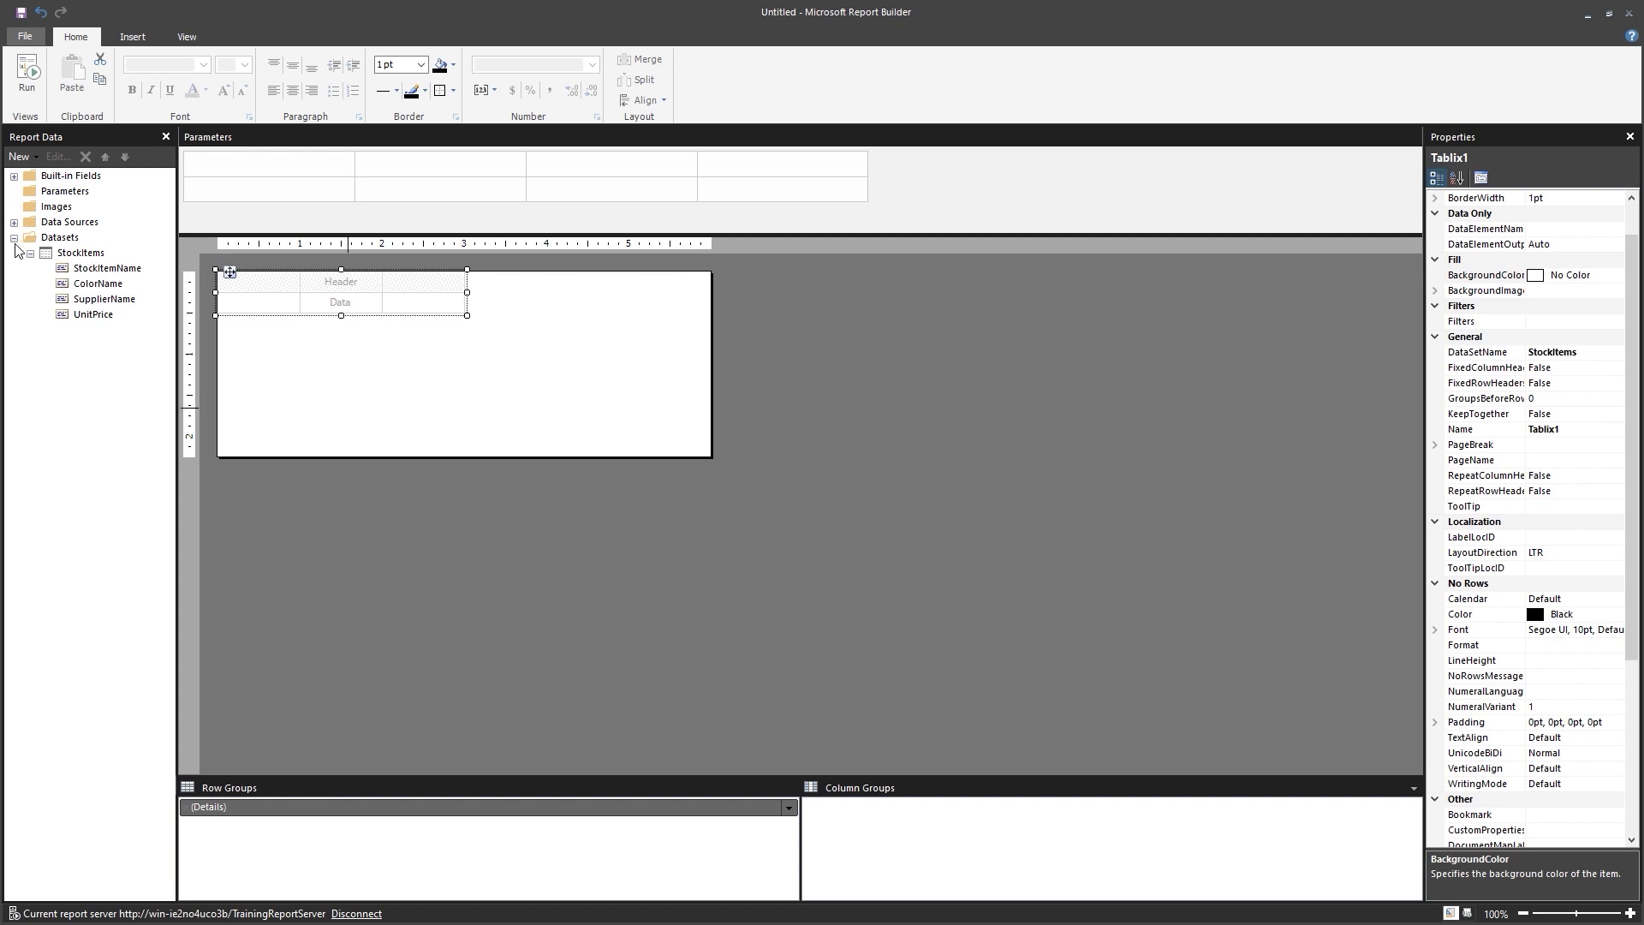
# Fill the table columns with StockItemName, ColorName, SupplierName and UnitPrice.
pyautogui.moveTo(89, 273); pyautogui.dragTo(257, 302)
pyautogui.click(74, 286)
pyautogui.moveTo(74, 288); pyautogui.dragTo(340, 299)
pyautogui.moveTo(109, 304); pyautogui.dragTo(419, 307)
pyautogui.moveTo(96, 315); pyautogui.dragTo(474, 291)
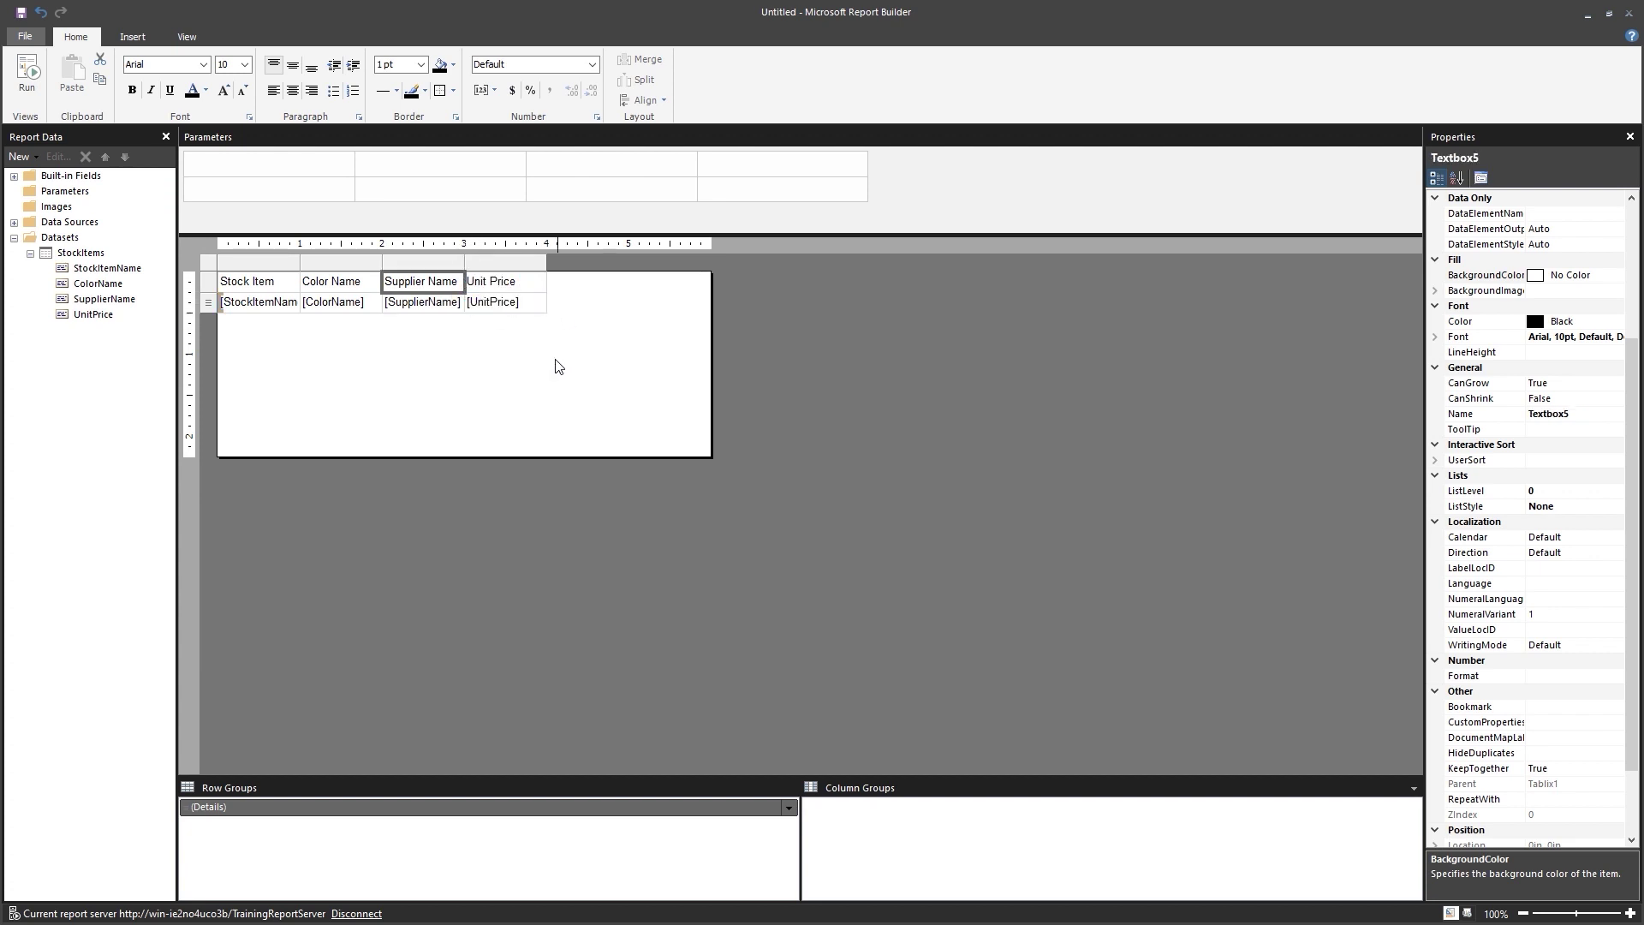
# Widen the Stock Item Name and Supplier Name columns.
pyautogui.click(419, 346)
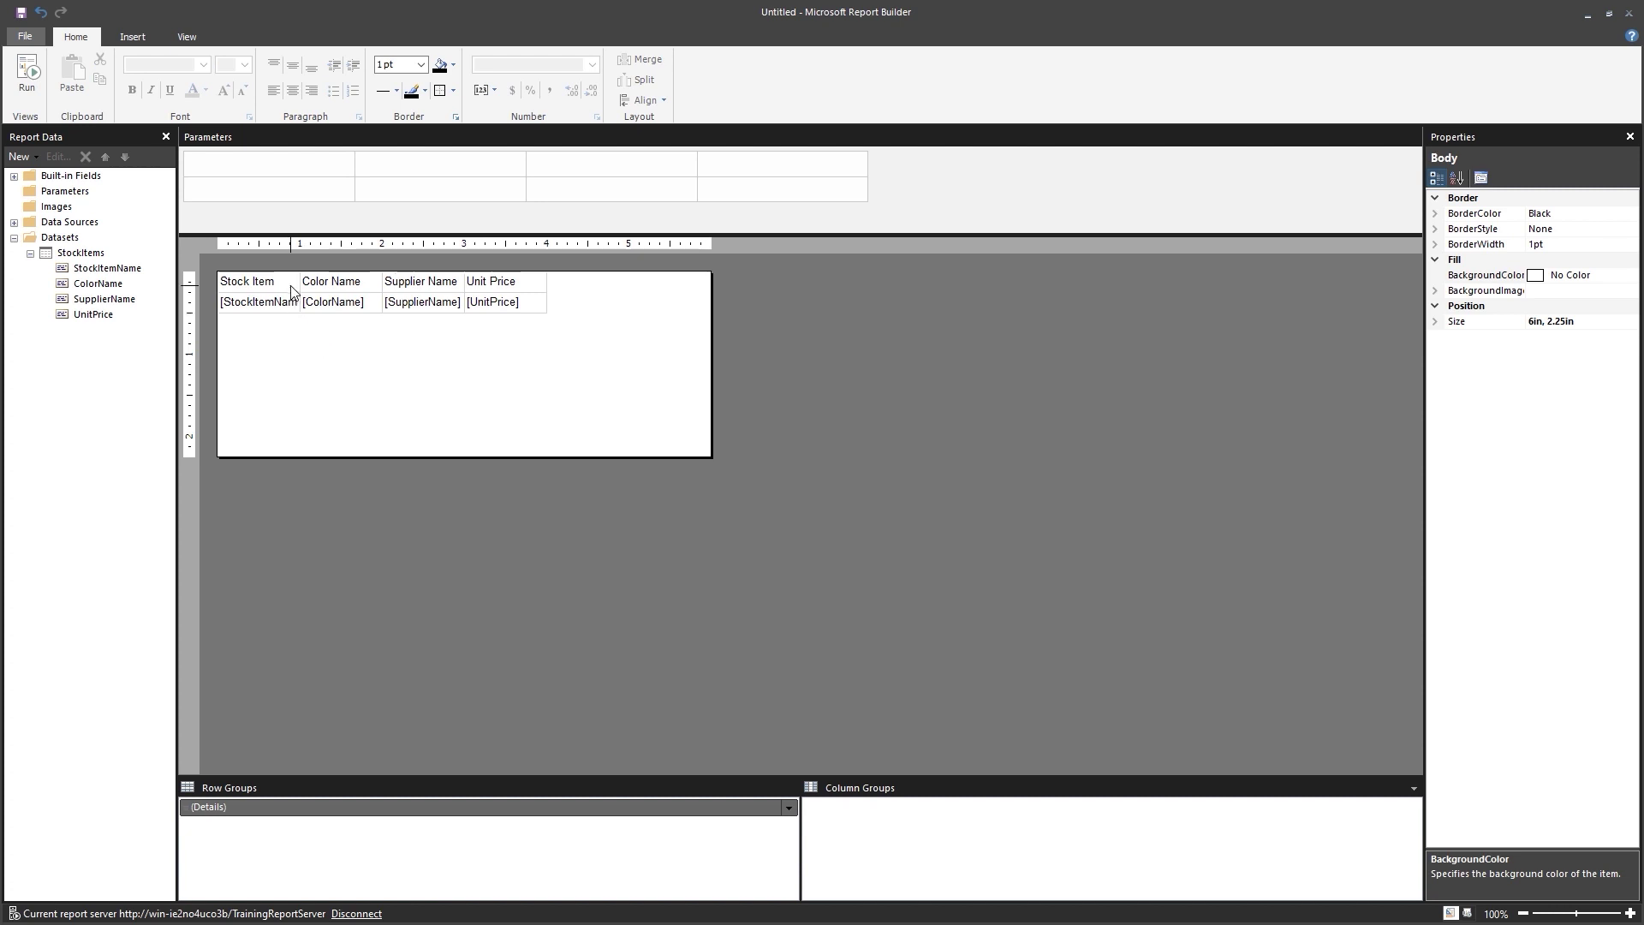
pyautogui.click(286, 310)
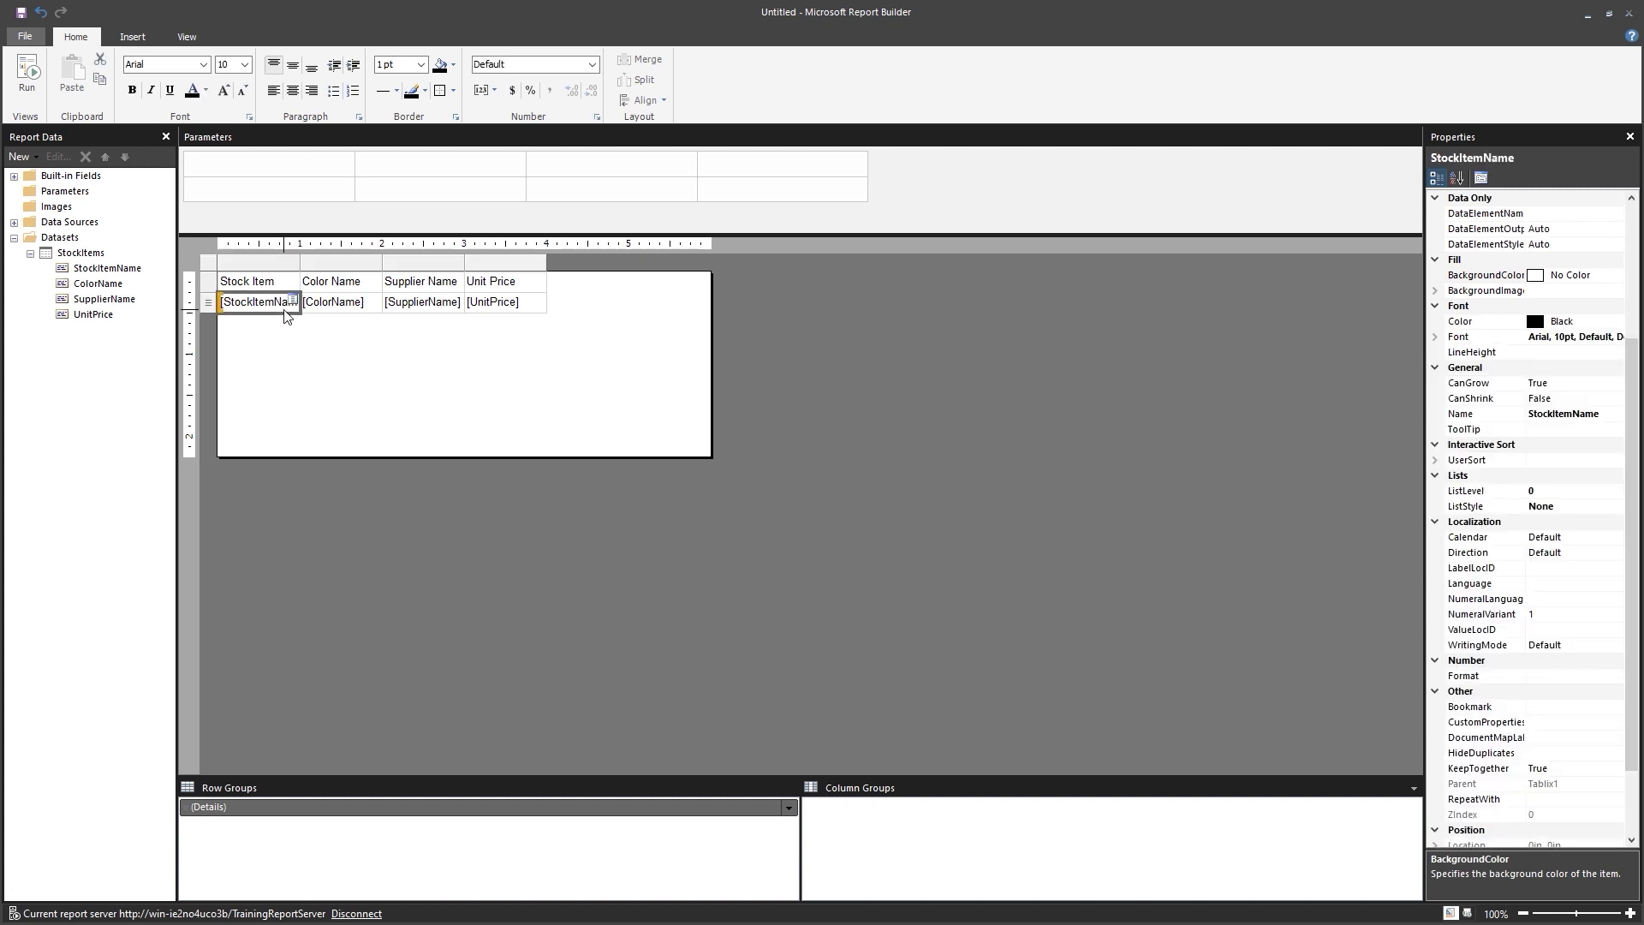
pyautogui.click(291, 262)
pyautogui.moveTo(301, 274); pyautogui.dragTo(440, 272)
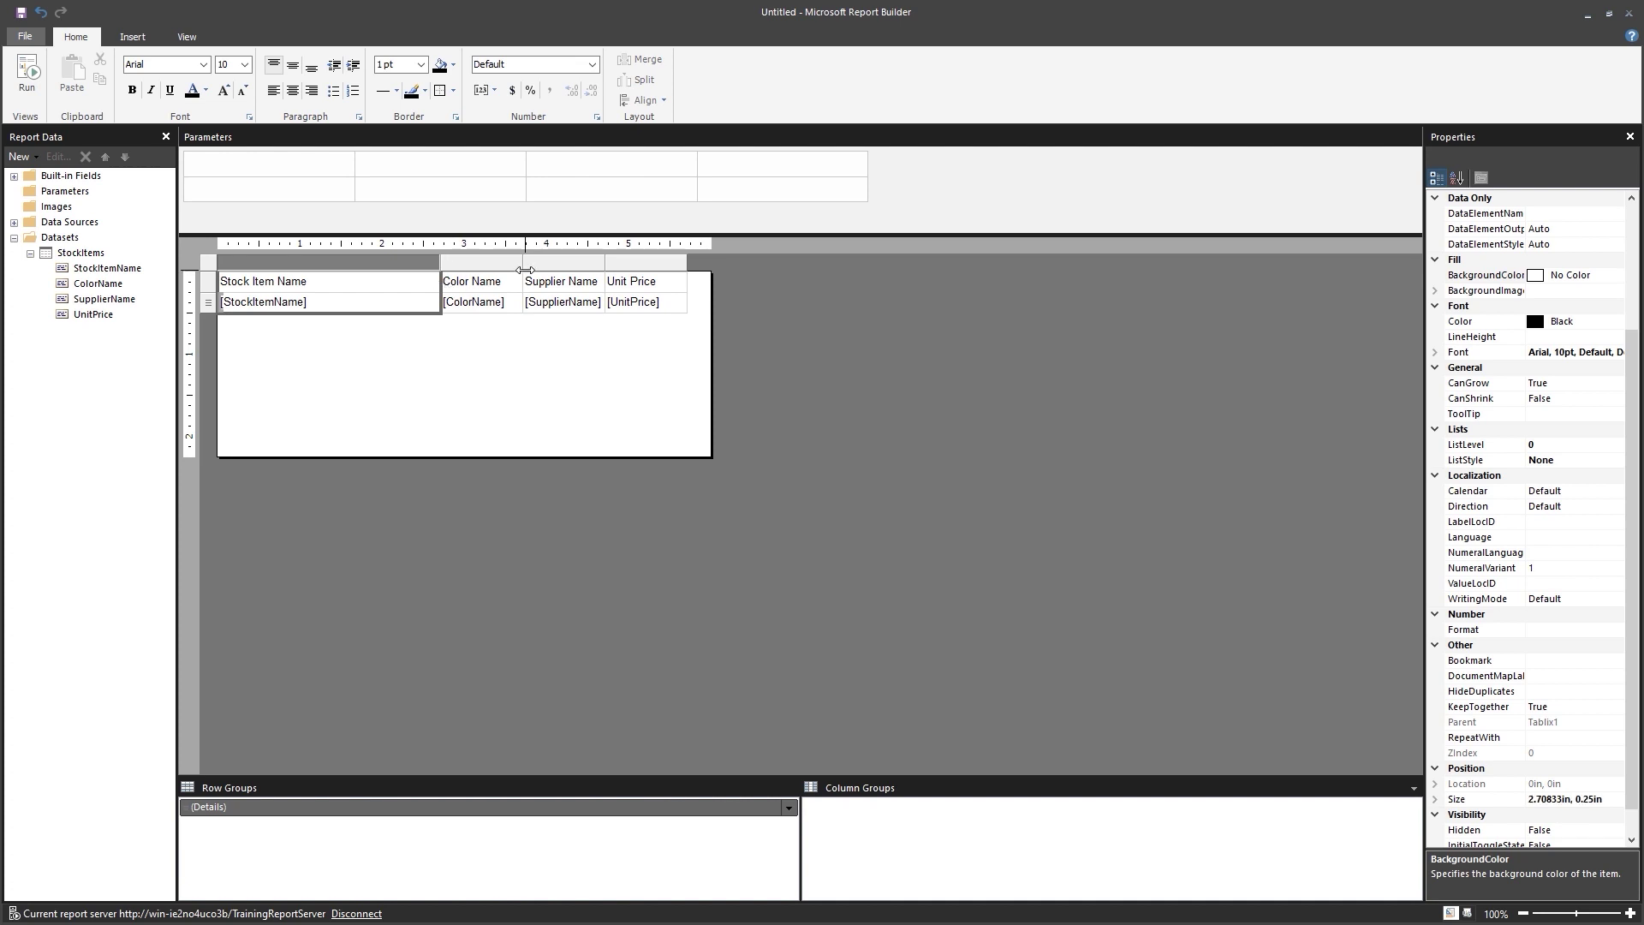
pyautogui.moveTo(604, 272); pyautogui.dragTo(740, 291)
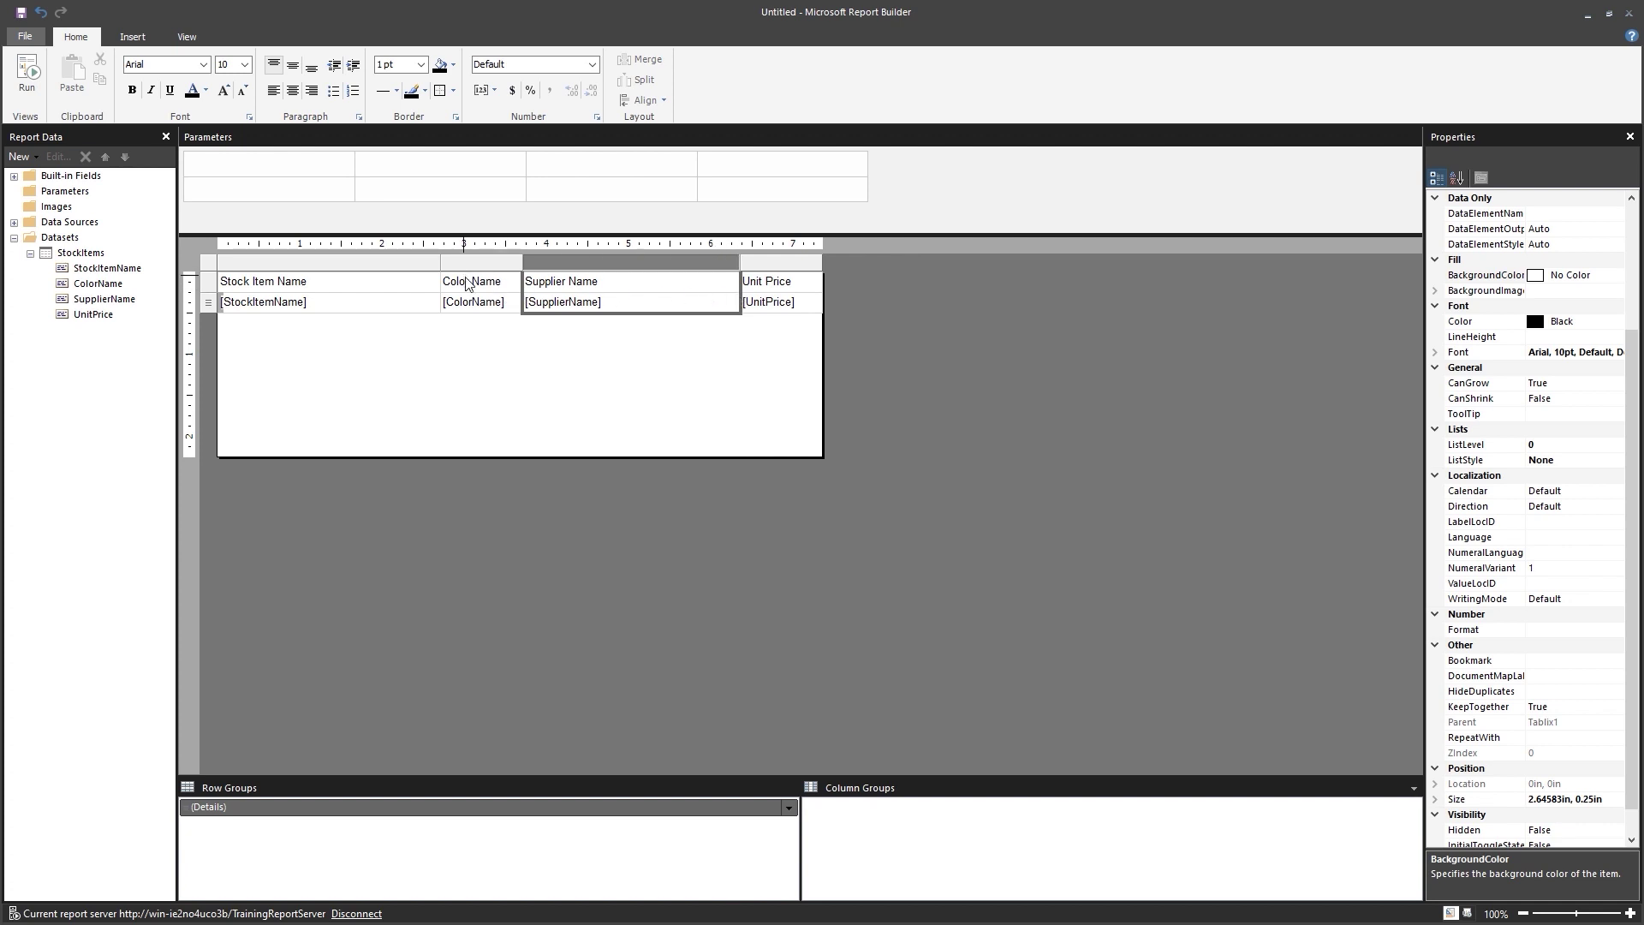
pyautogui.click(559, 393)
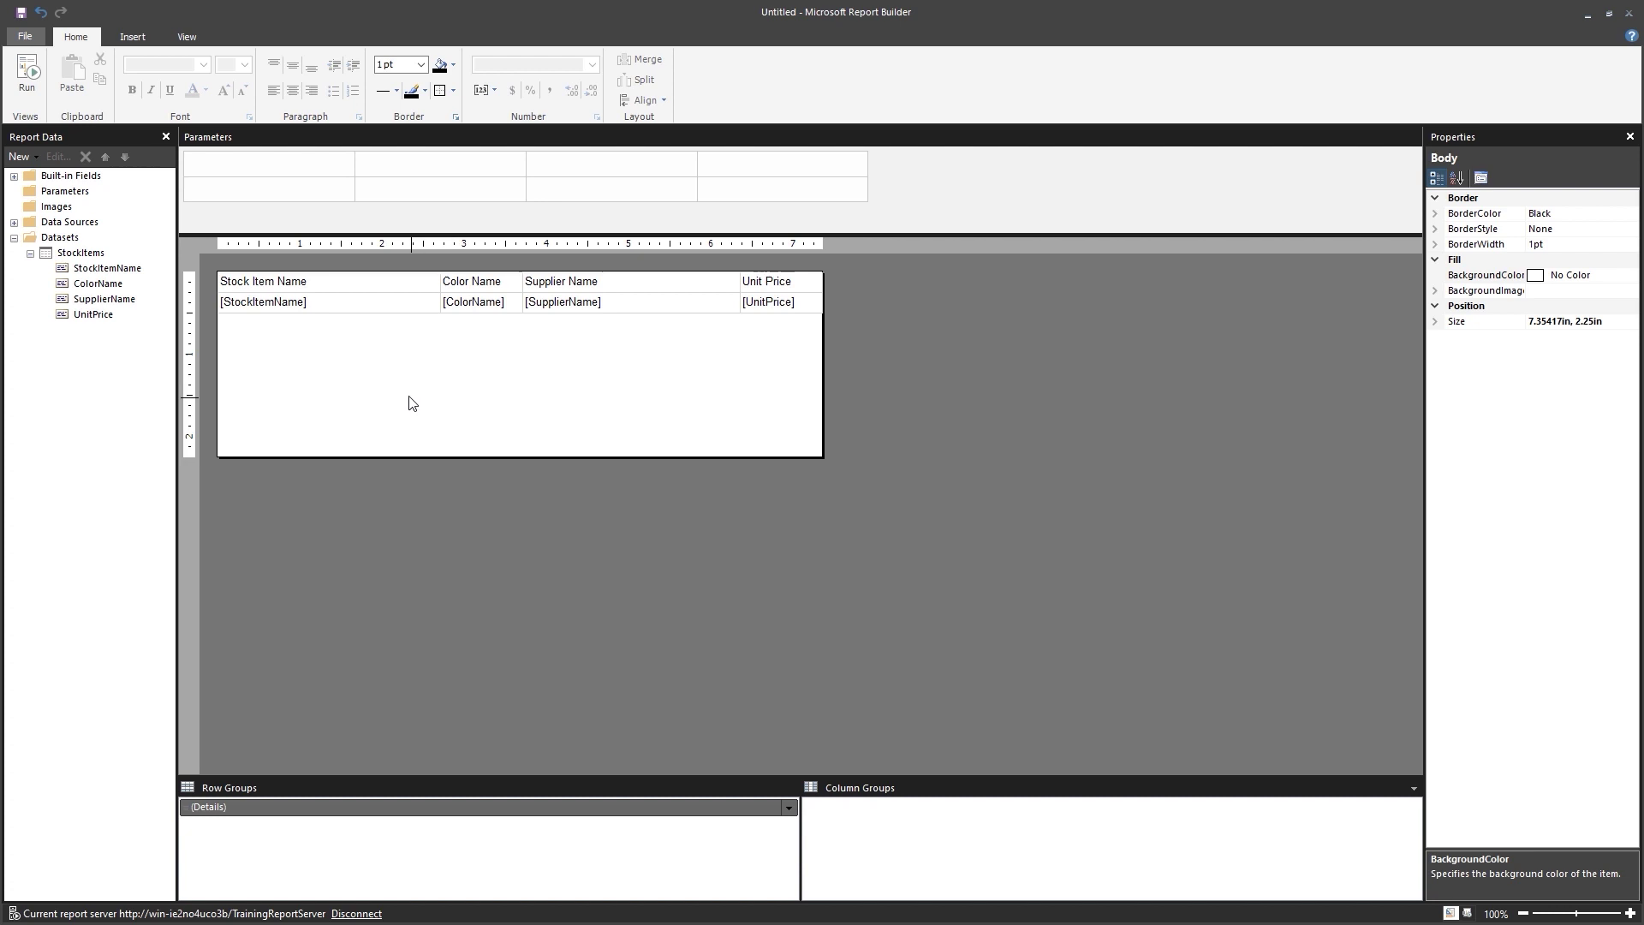
pyautogui.click(266, 310)
pyautogui.click(210, 296)
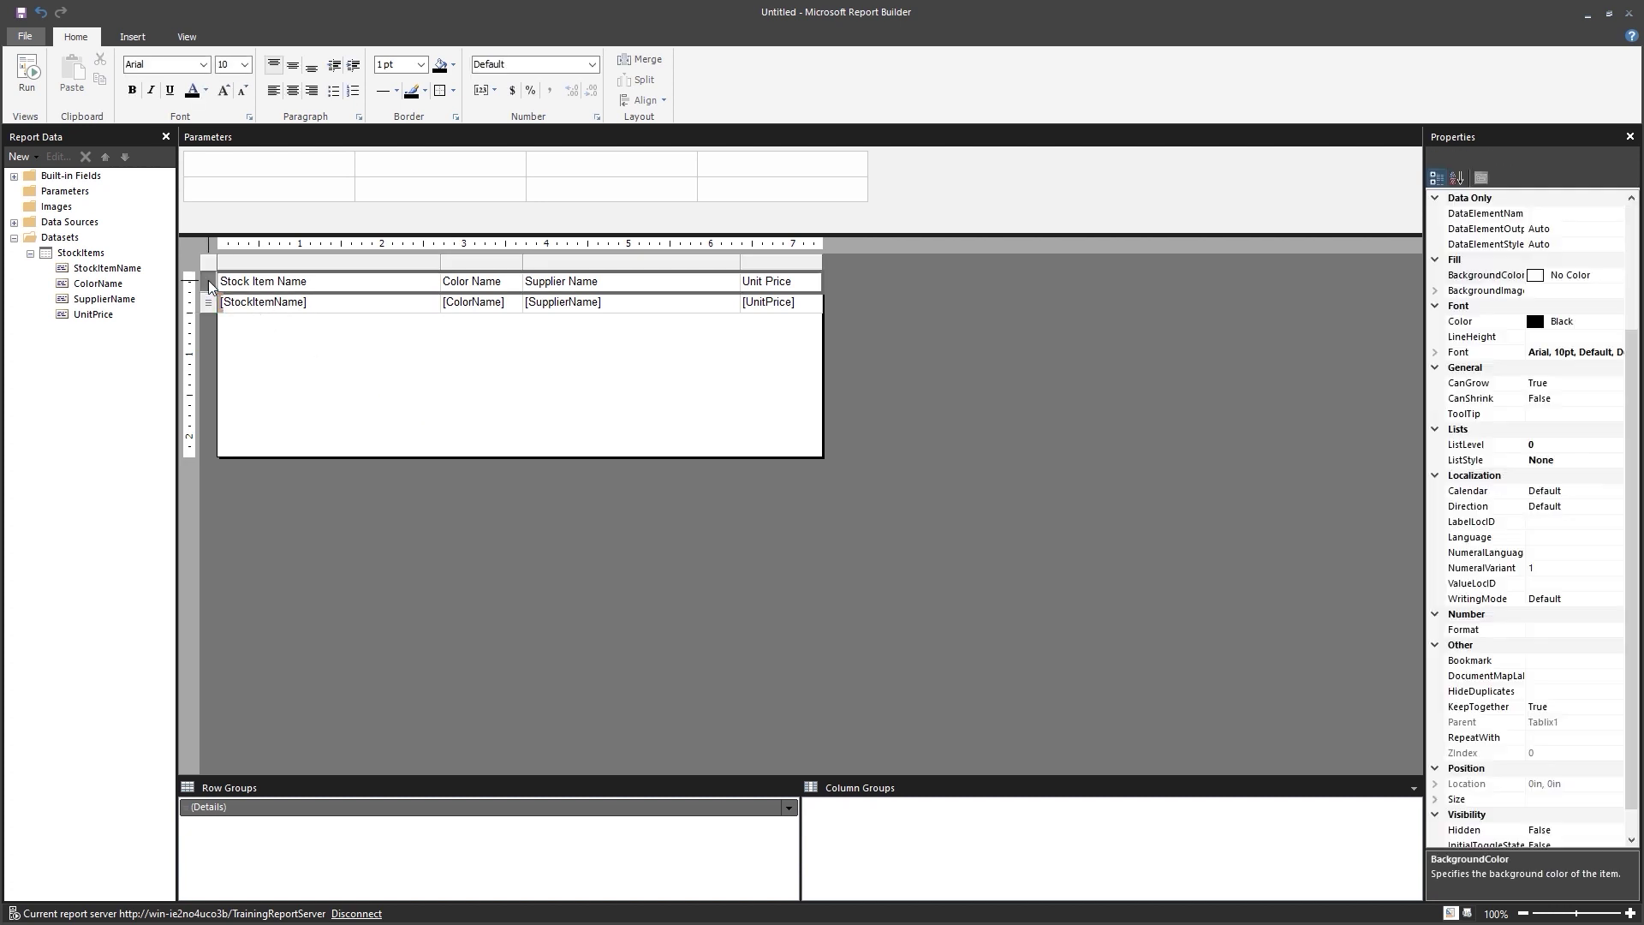
# Format the header row as bold white 14pt text on a CornflowerBlue background.
pyautogui.click(451, 68)
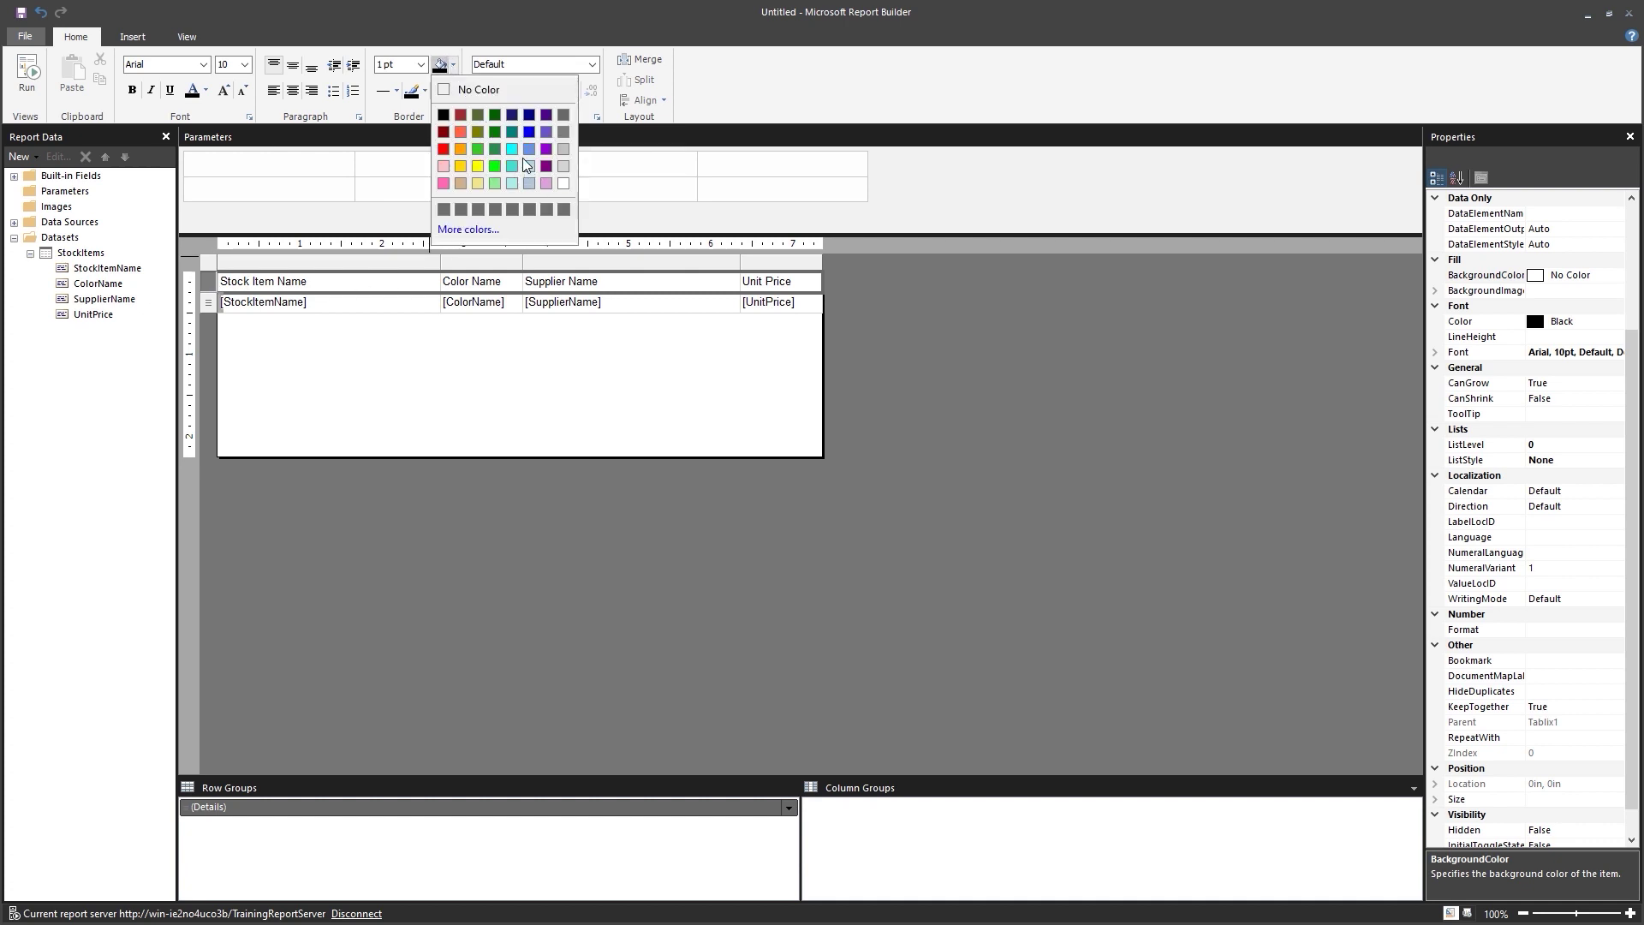
pyautogui.click(531, 151)
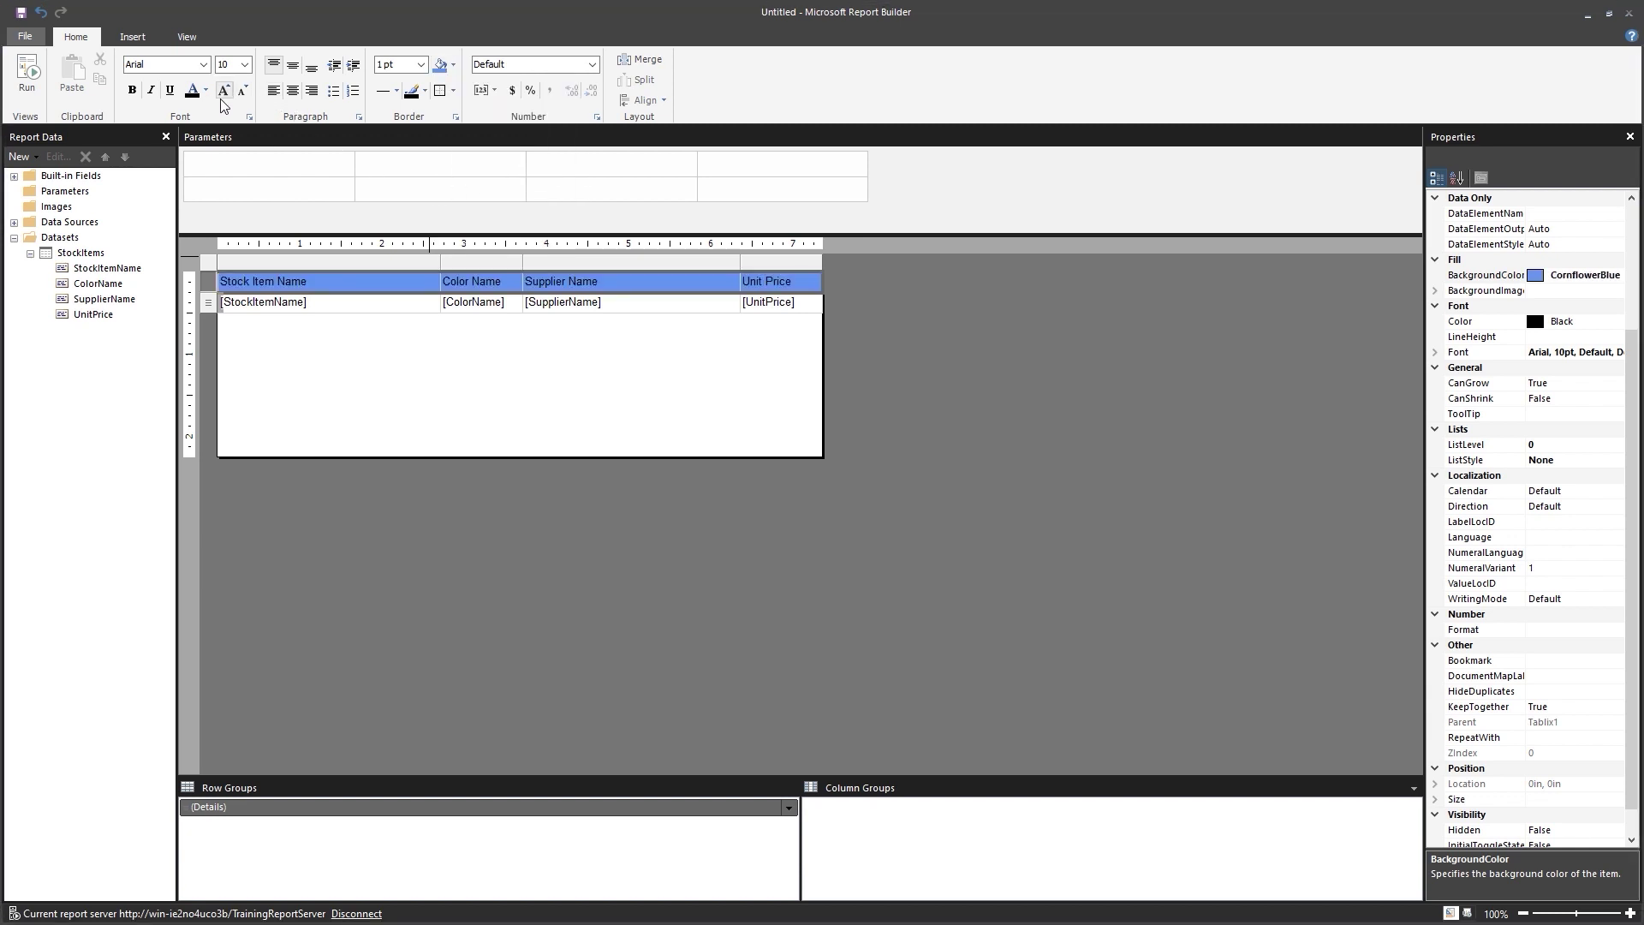
pyautogui.click(244, 64)
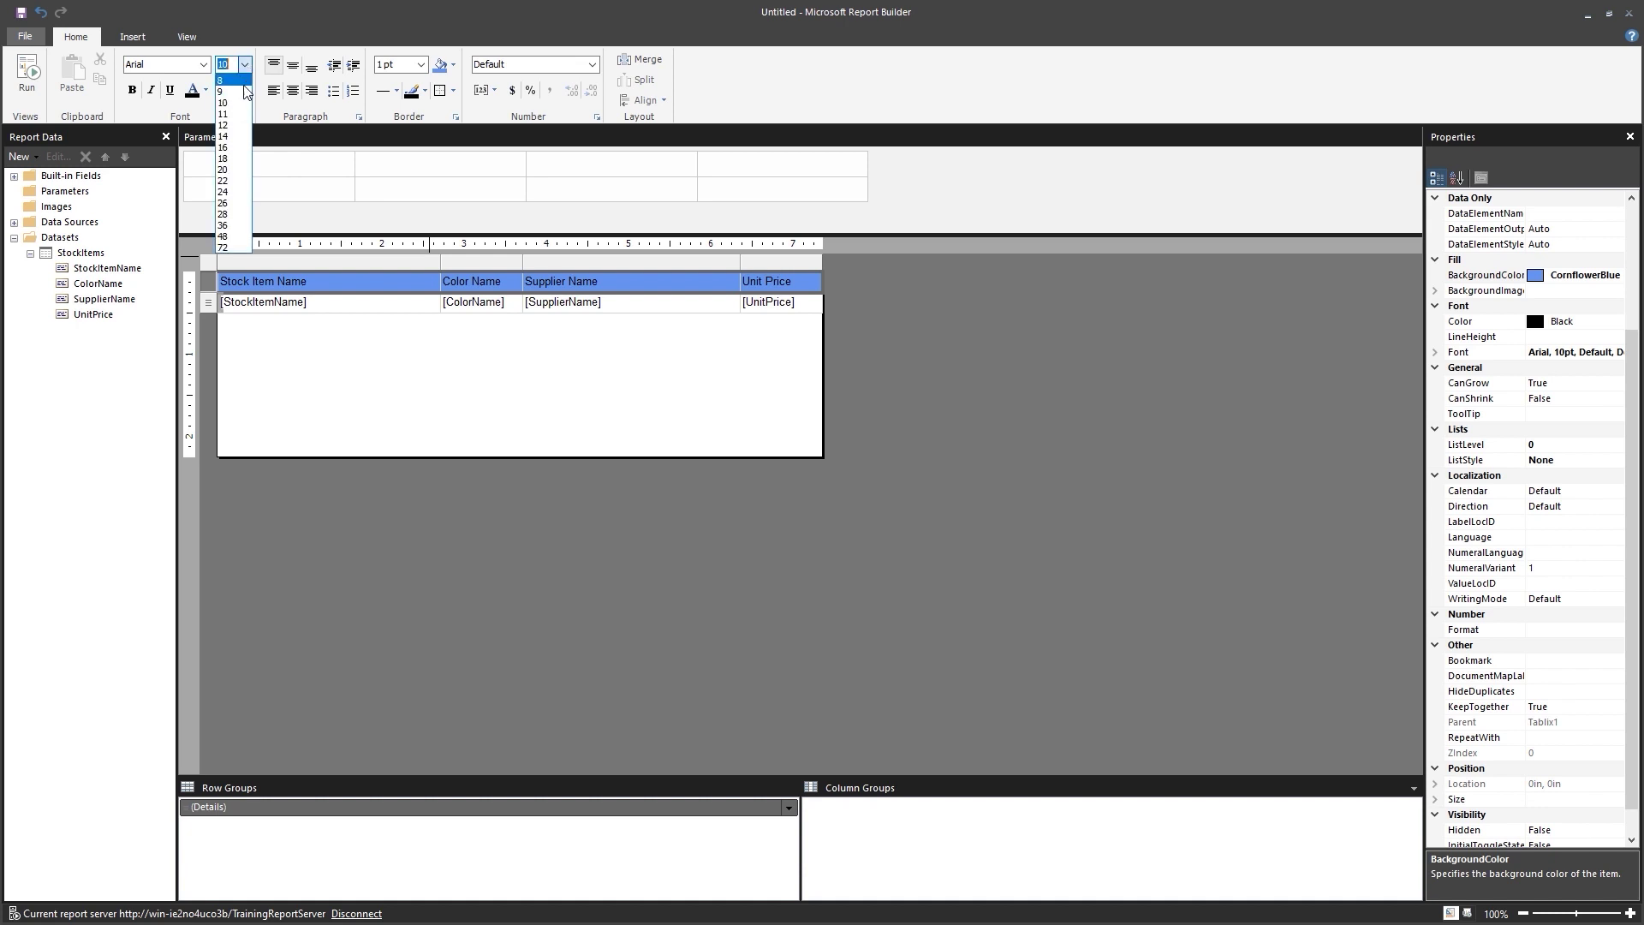
pyautogui.click(242, 143)
pyautogui.click(132, 90)
pyautogui.write('14')
pyautogui.press('Return')
pyautogui.click(206, 91)
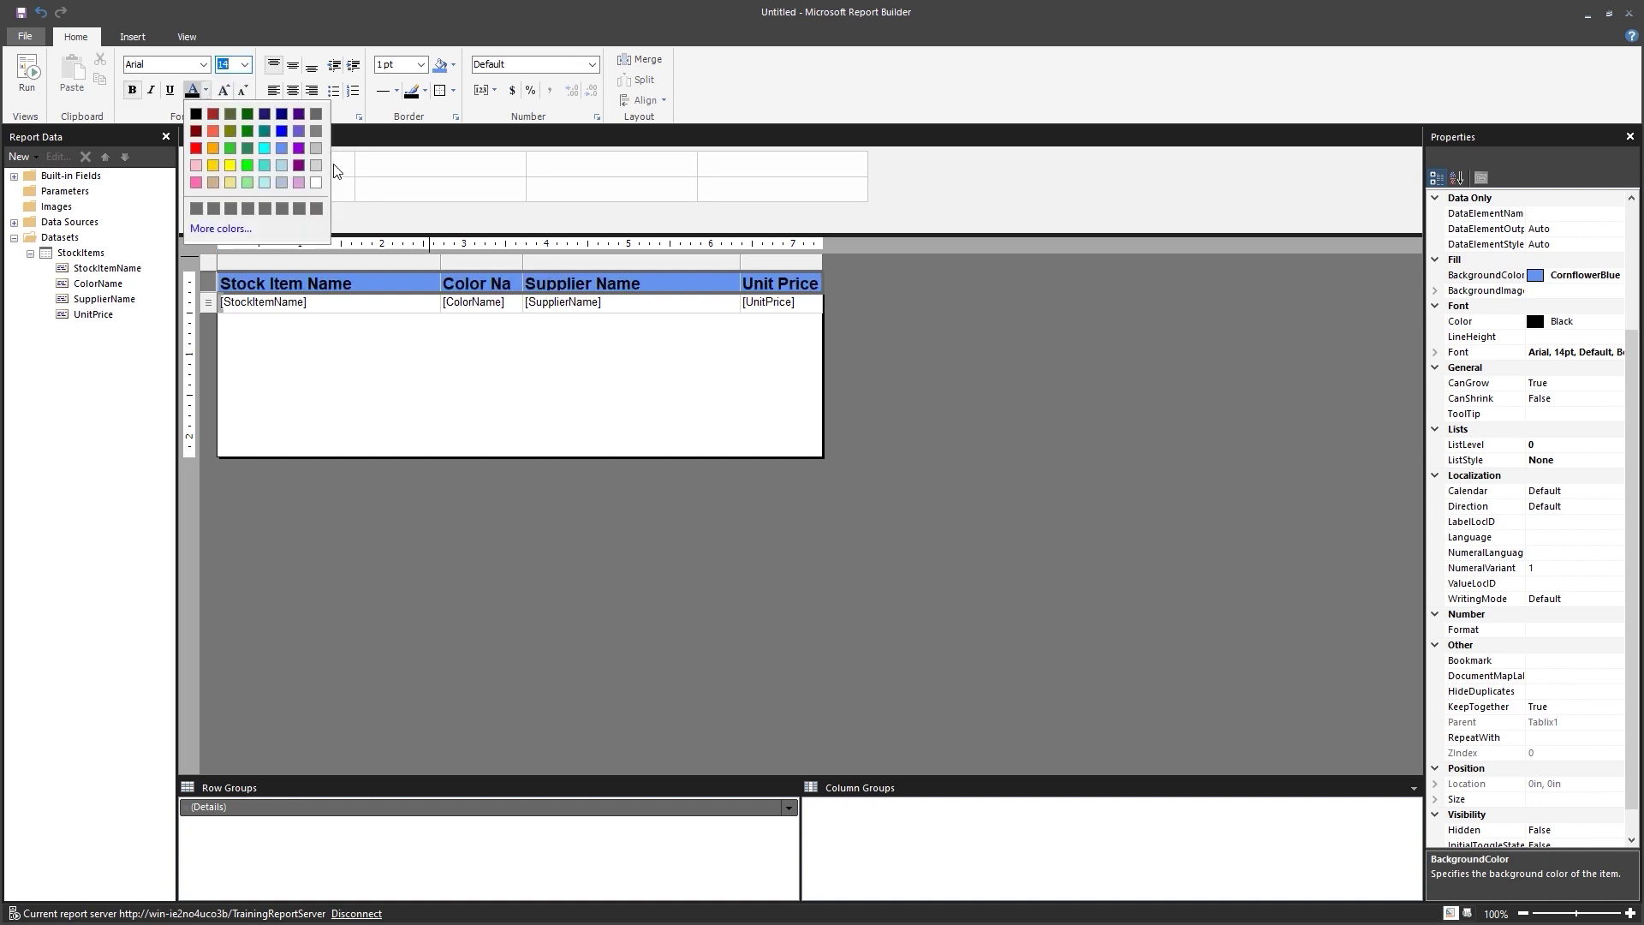
pyautogui.click(315, 183)
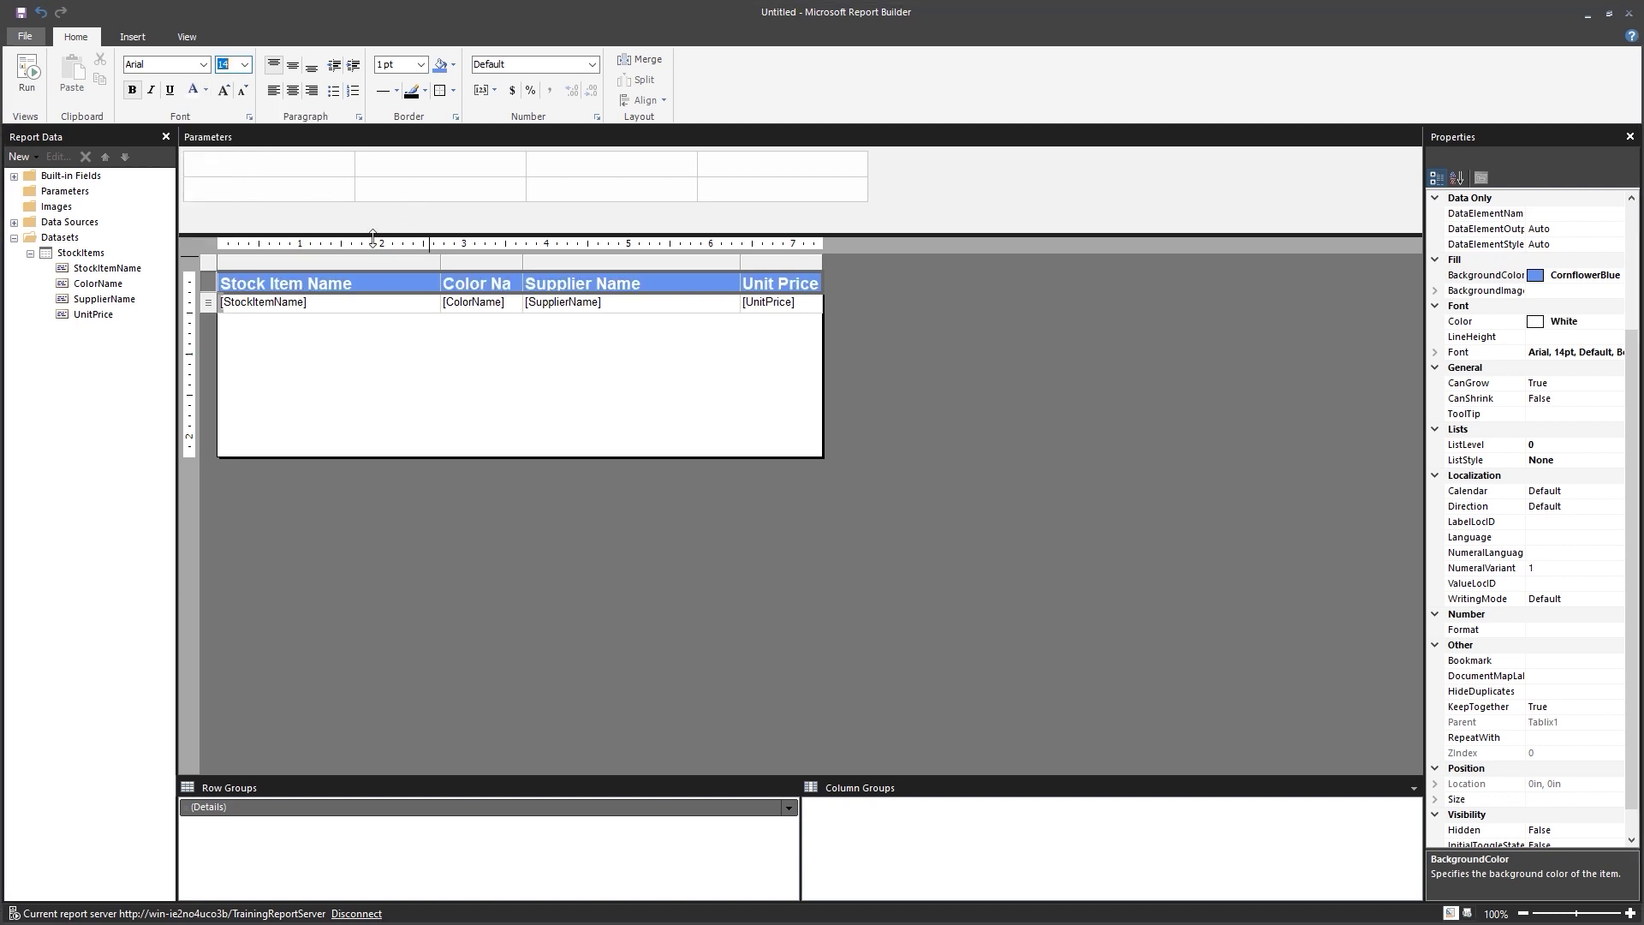
# Make the detail row bold 12pt text with a light blue fill.
pyautogui.click(210, 305)
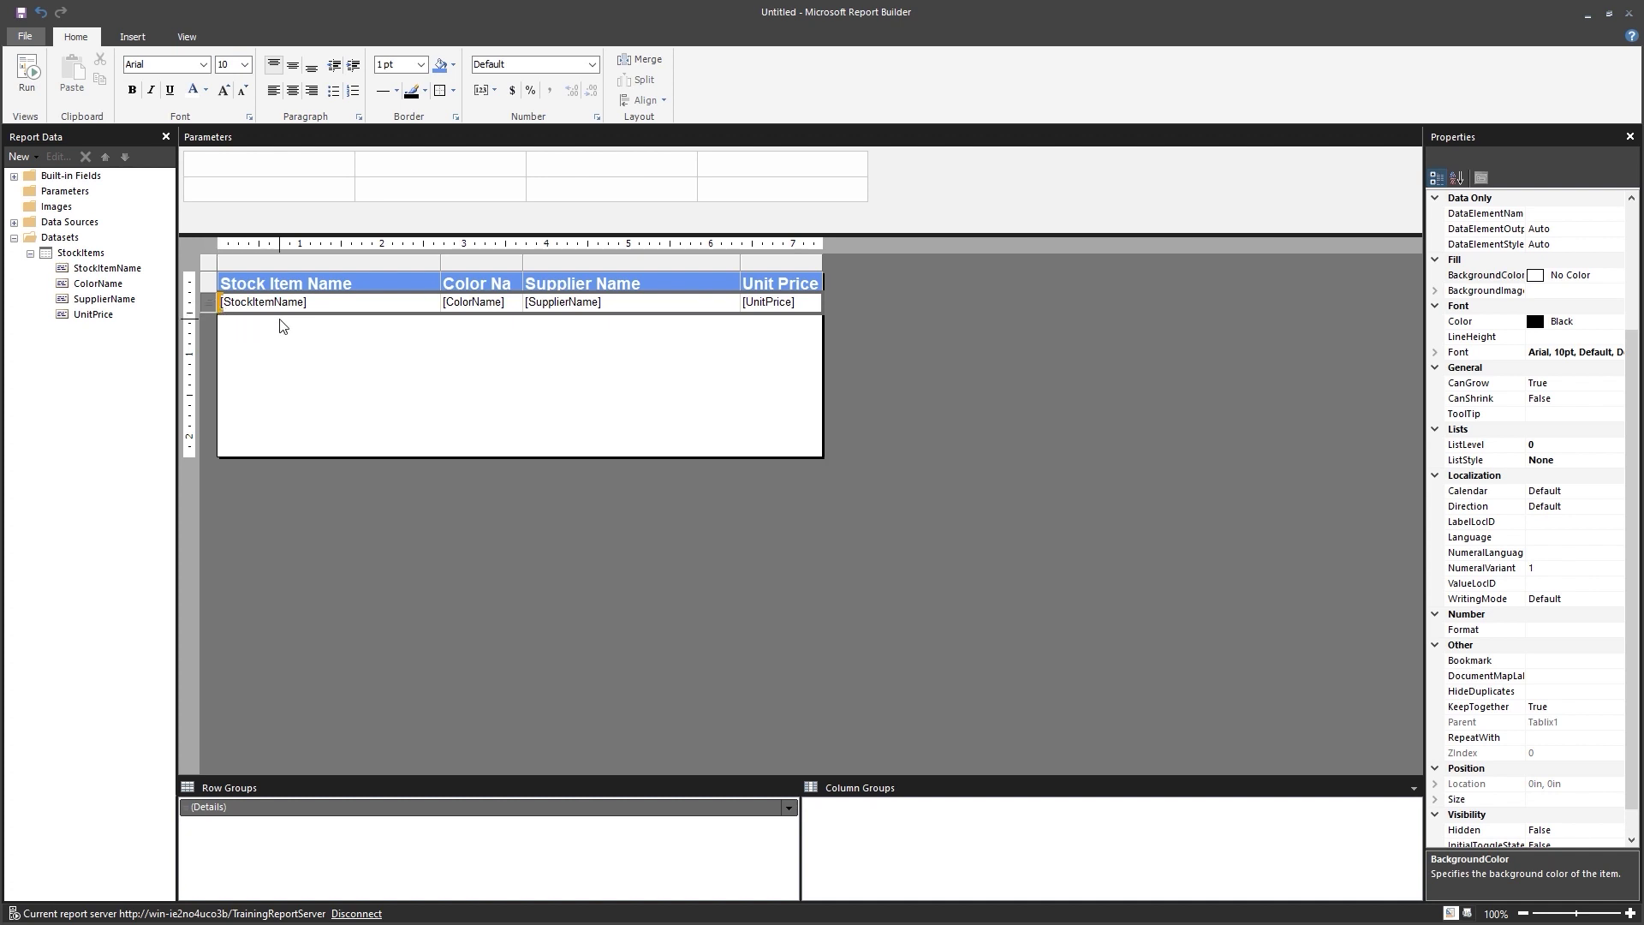
pyautogui.click(135, 91)
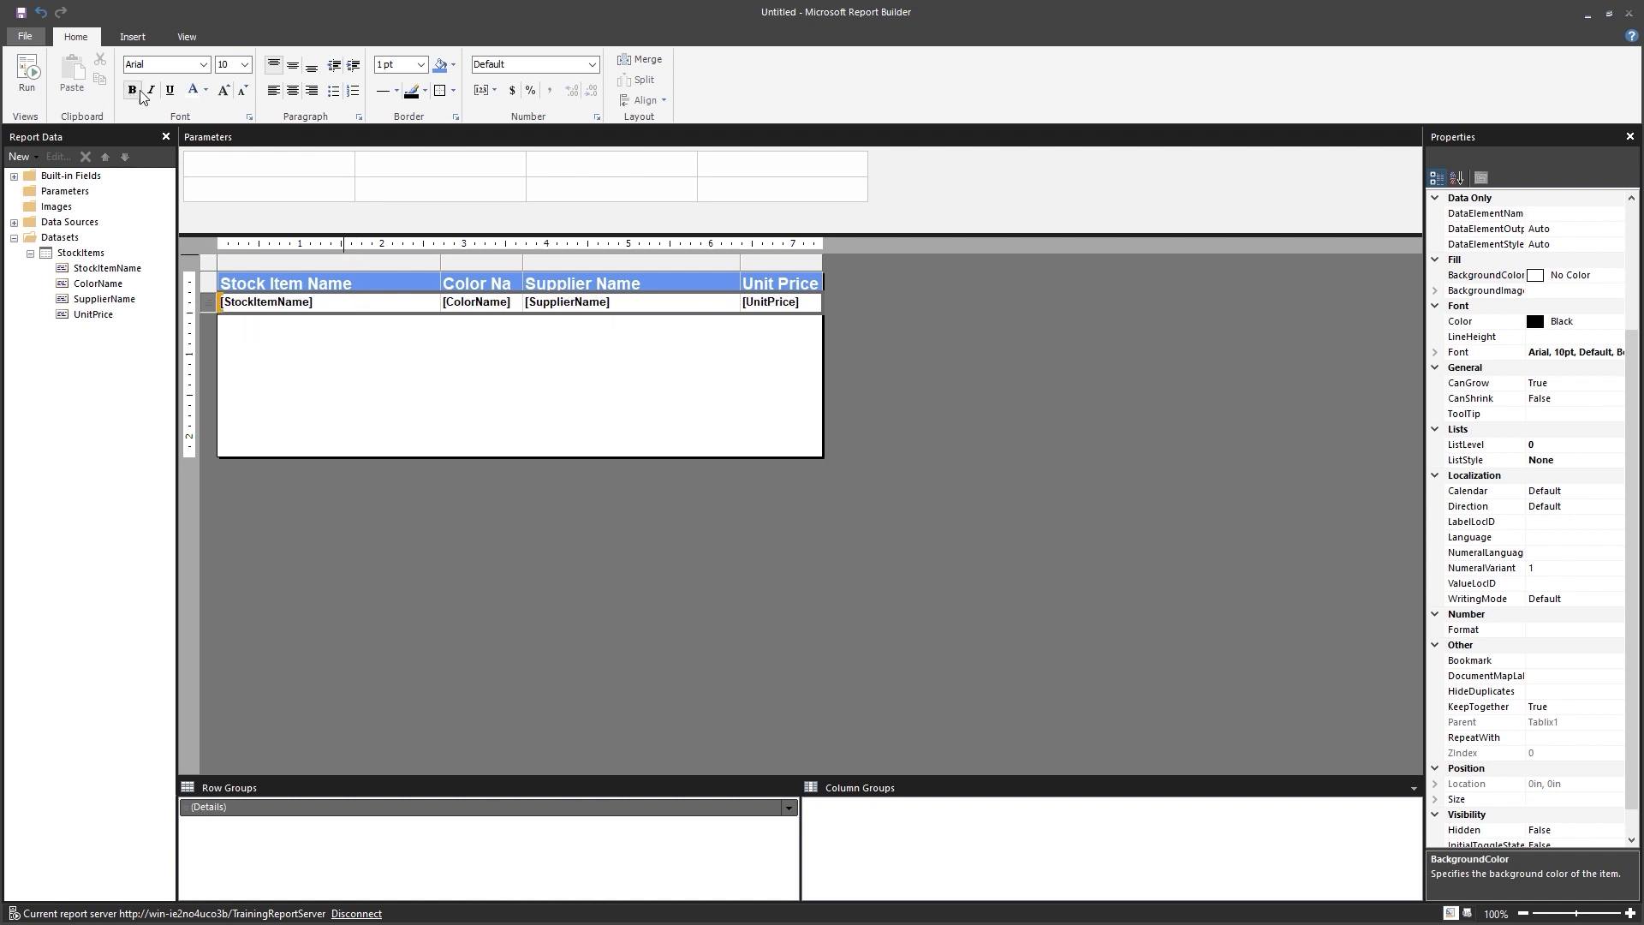
pyautogui.click(245, 65)
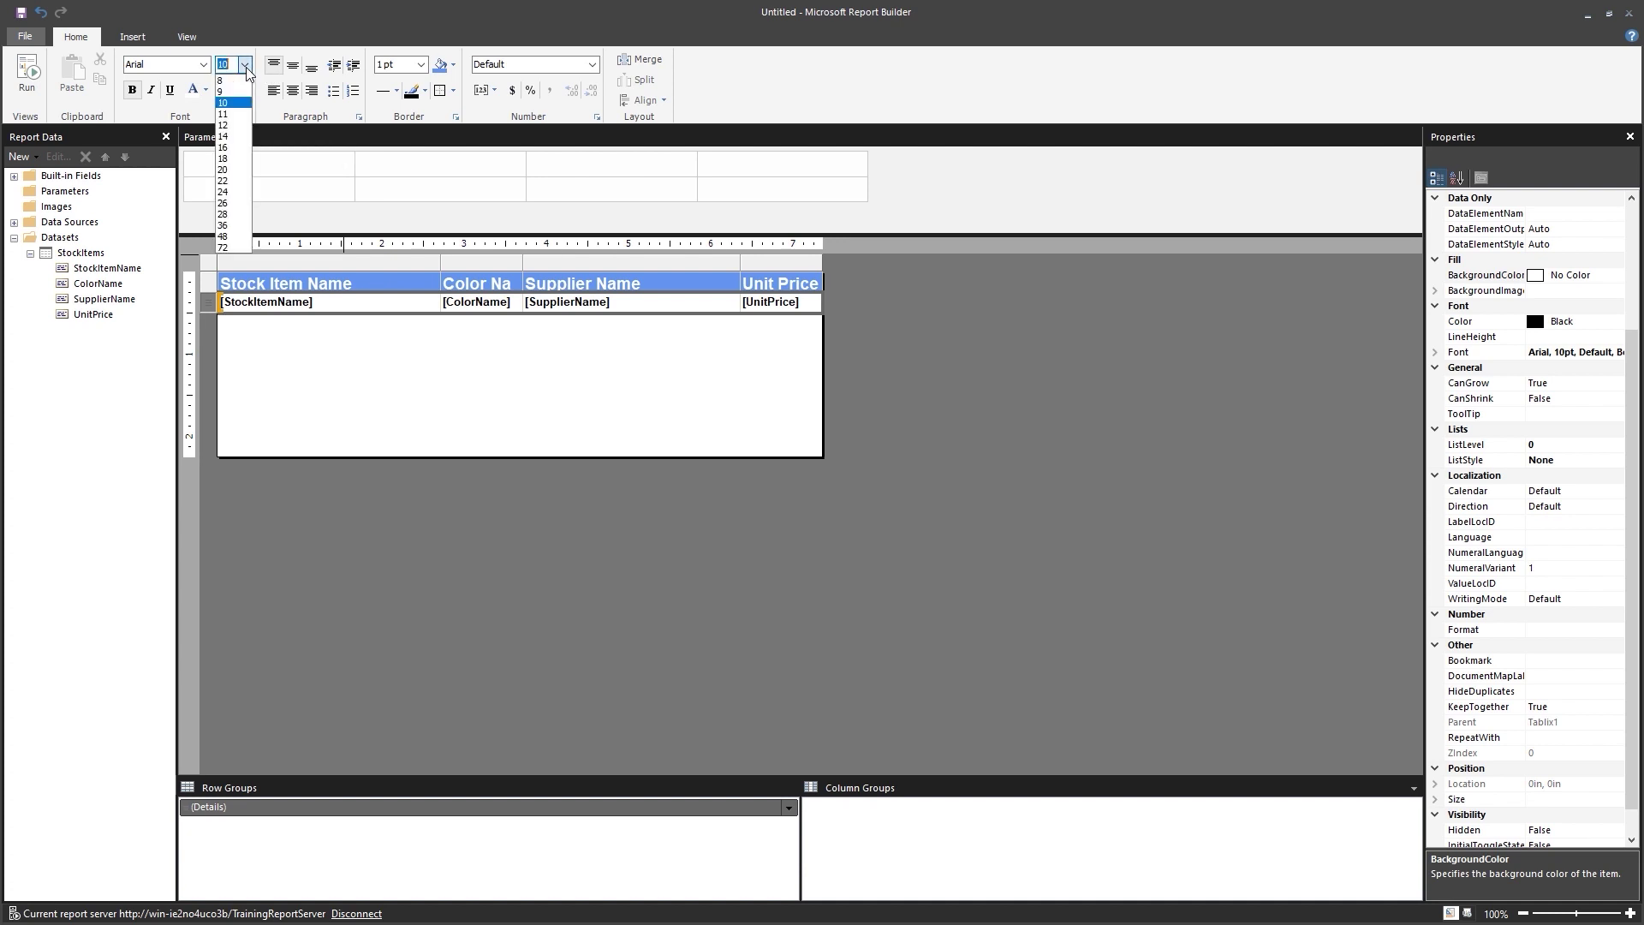
pyautogui.click(231, 125)
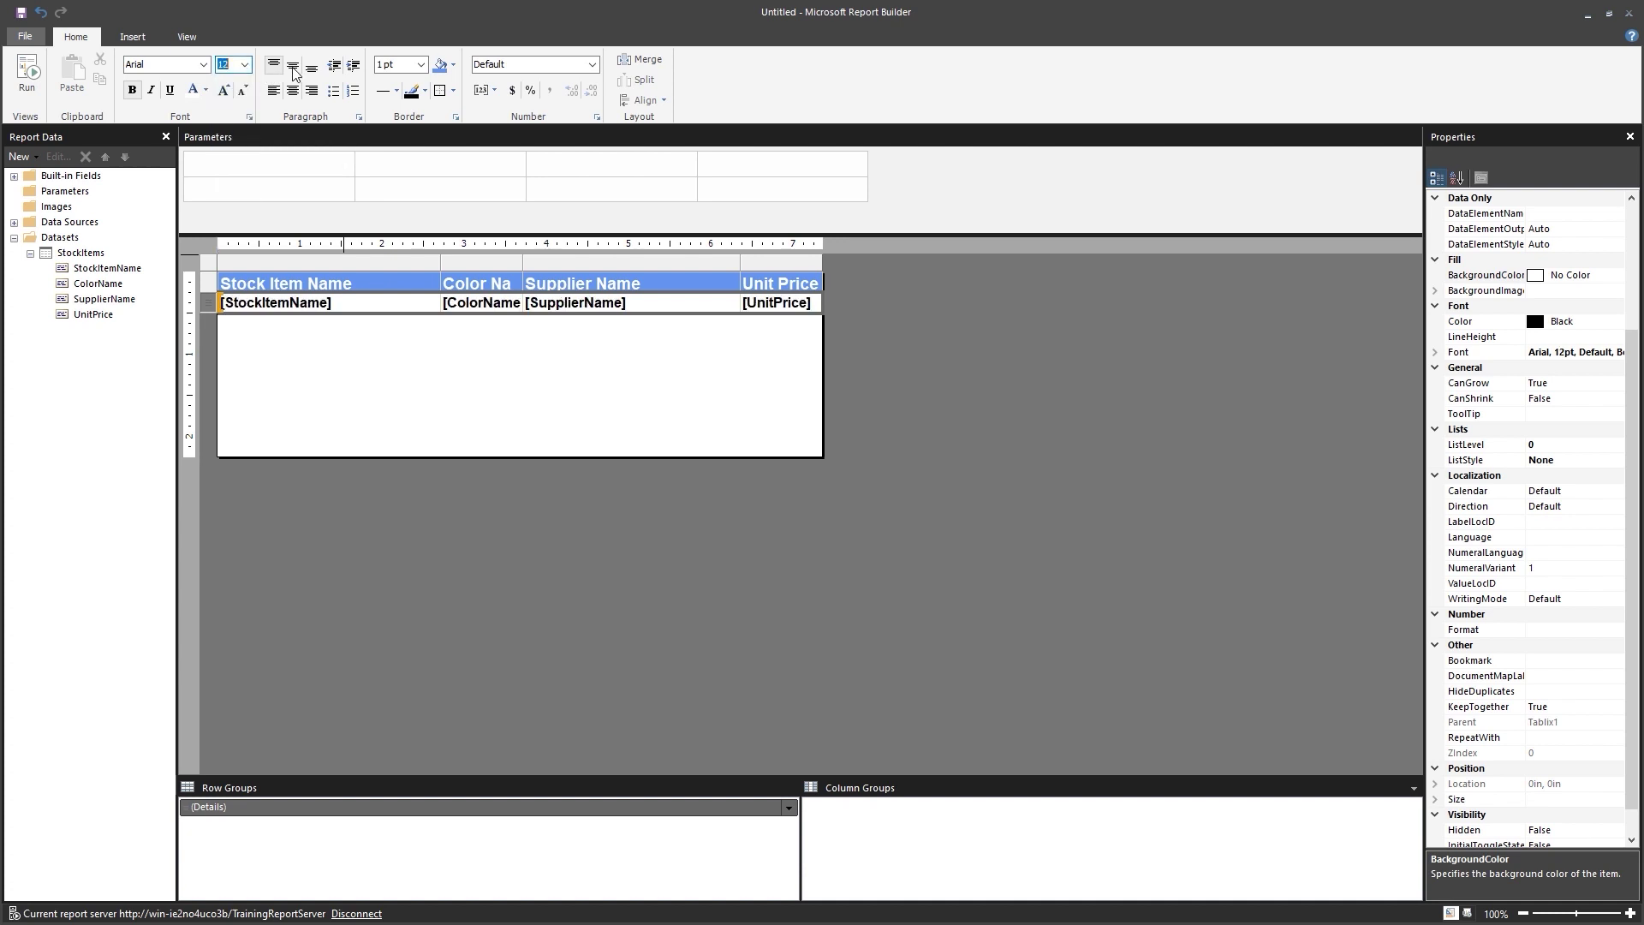
pyautogui.click(453, 68)
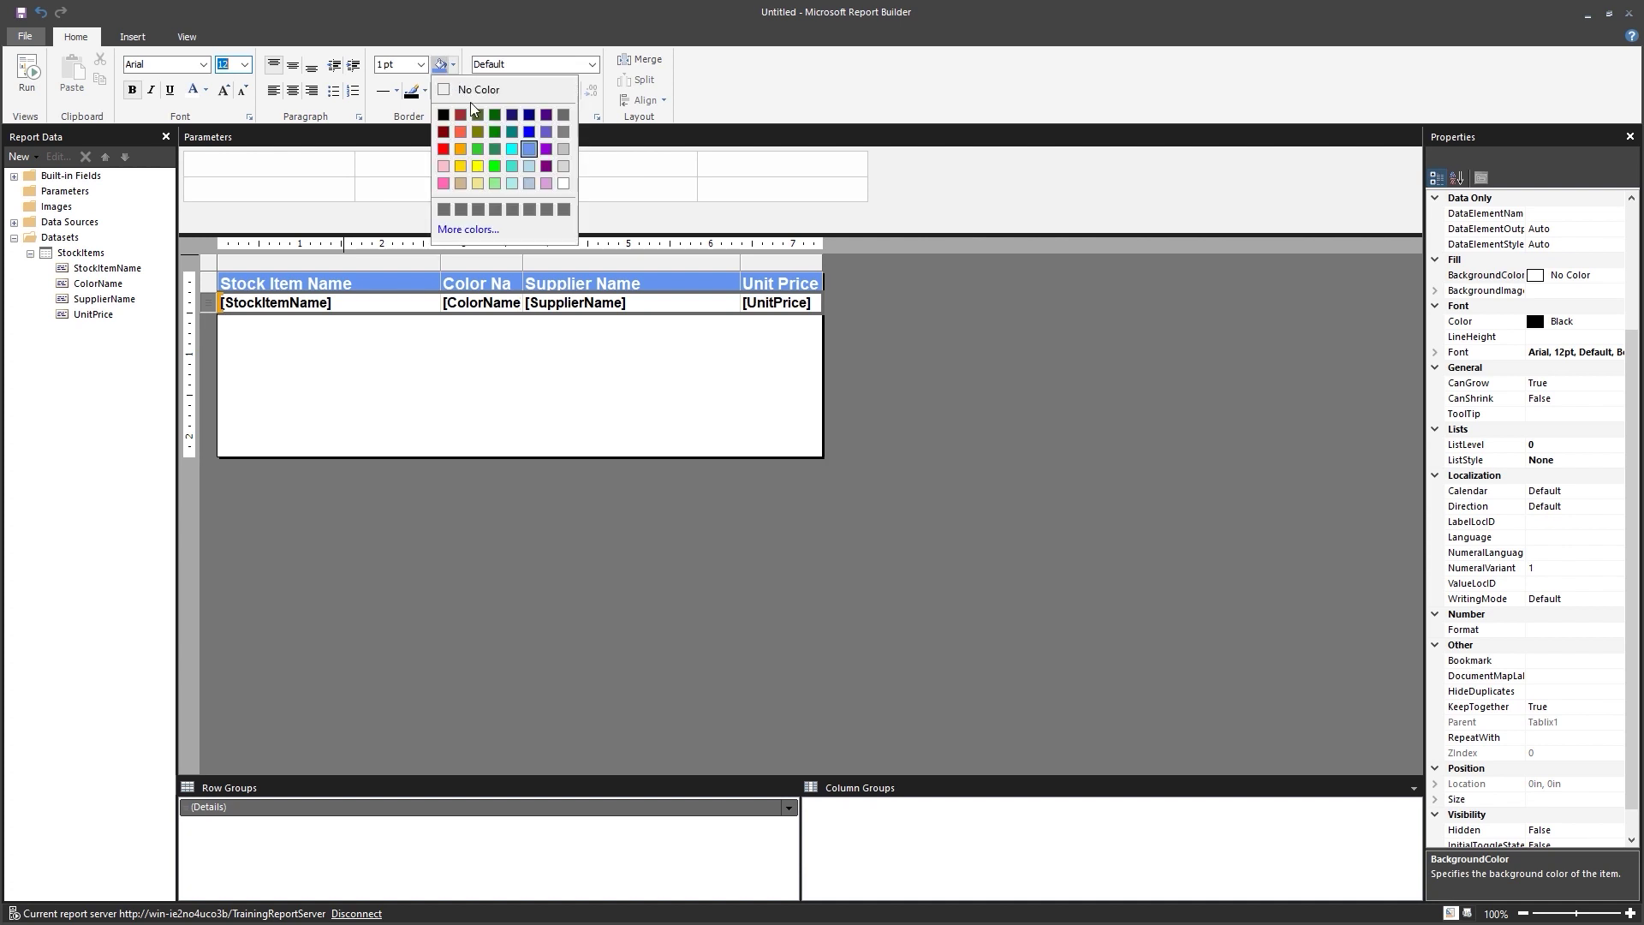
pyautogui.click(531, 168)
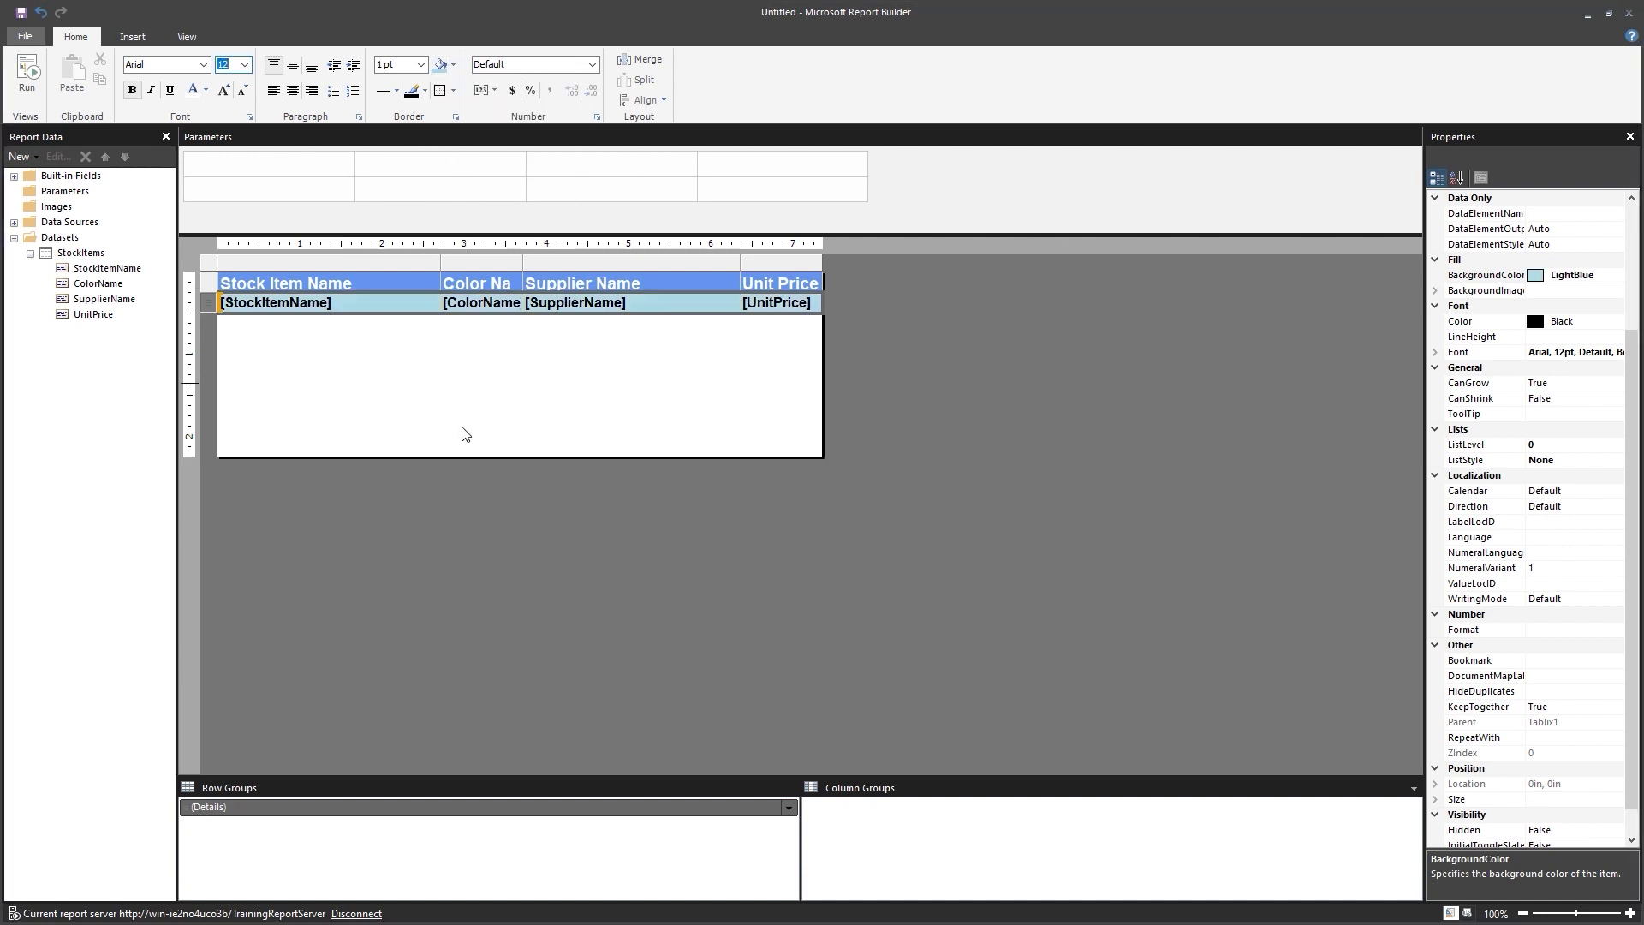
pyautogui.click(487, 446)
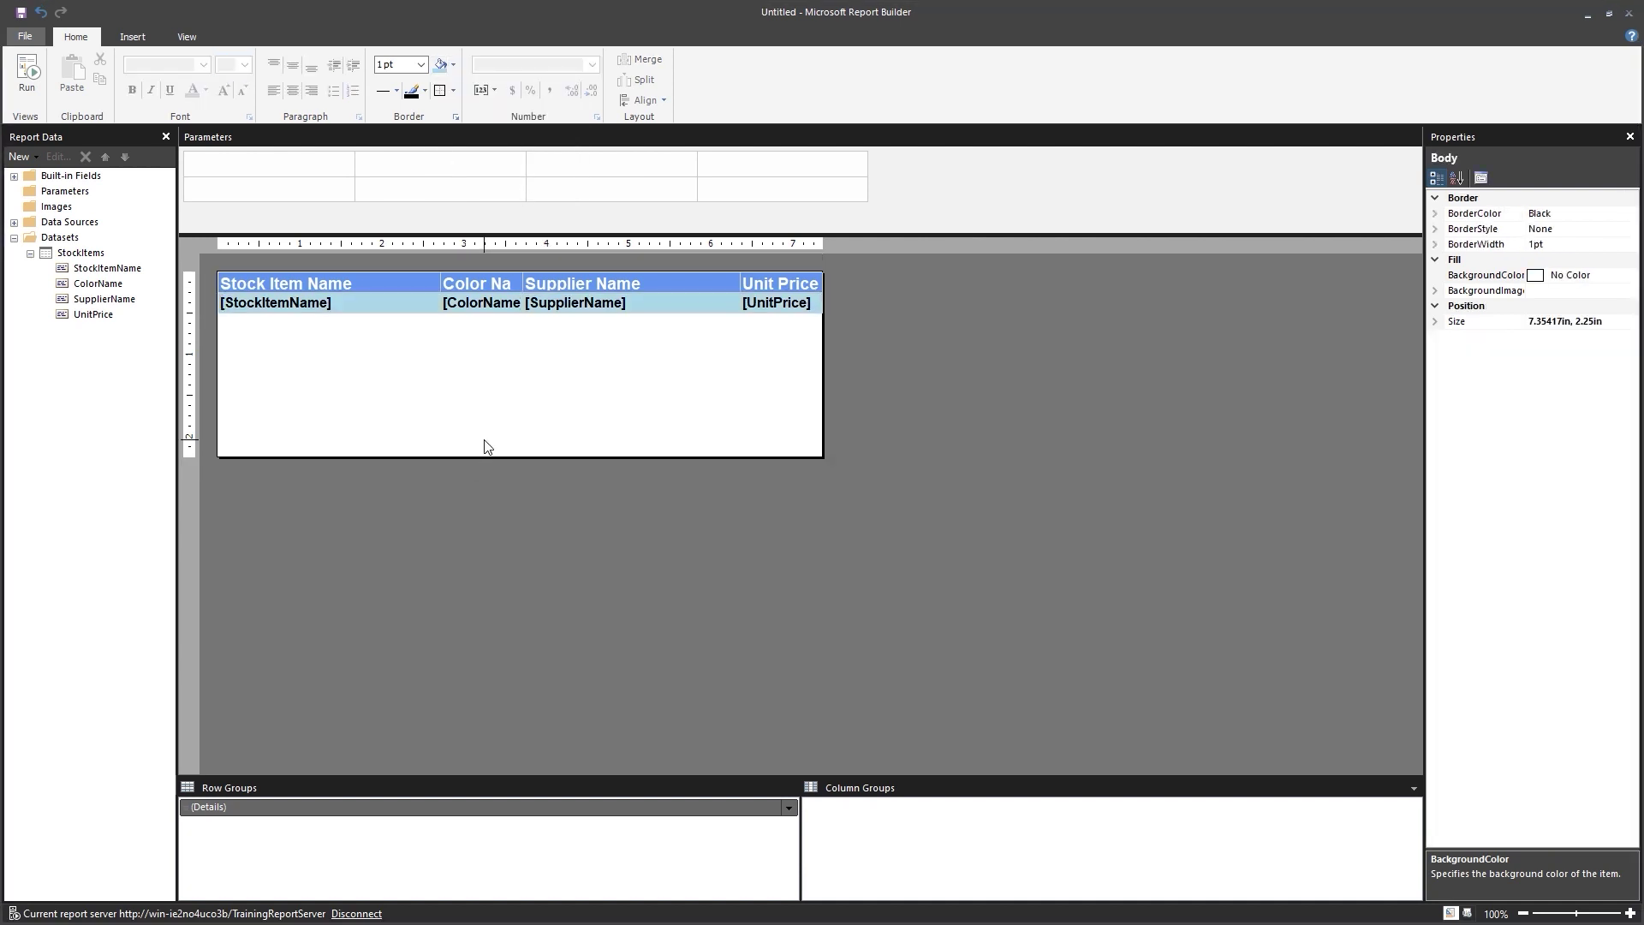
# Give [UnitPrice] a Currency number format and pull the body's bottom edge up to the table.
pyautogui.rightClick(767, 316)
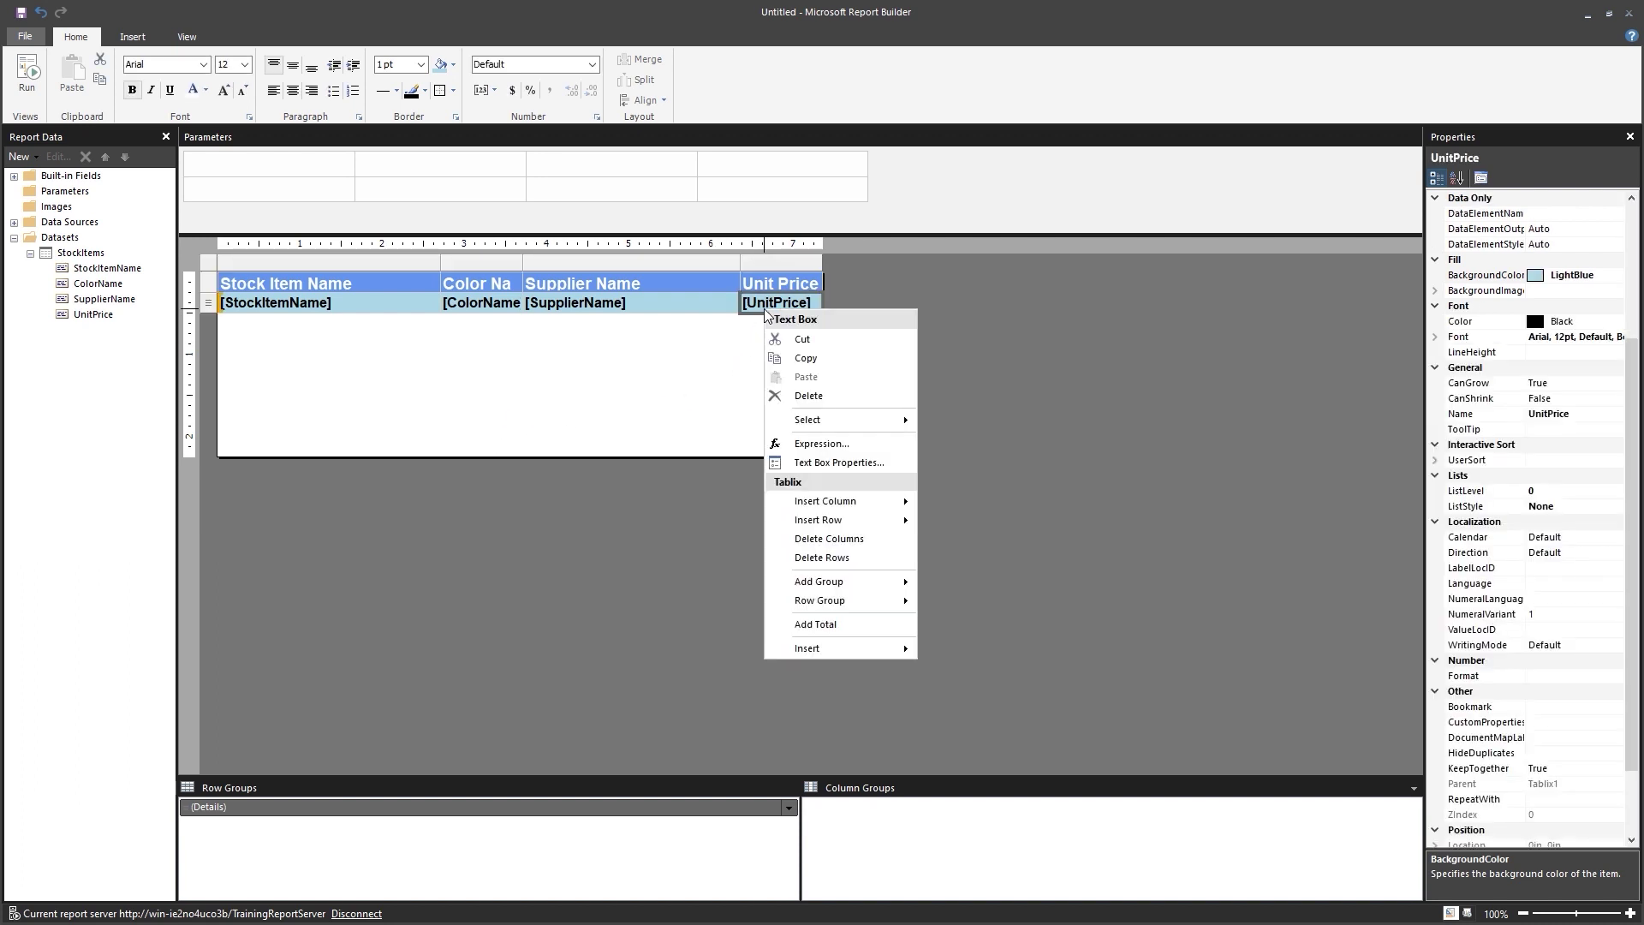
pyautogui.click(817, 462)
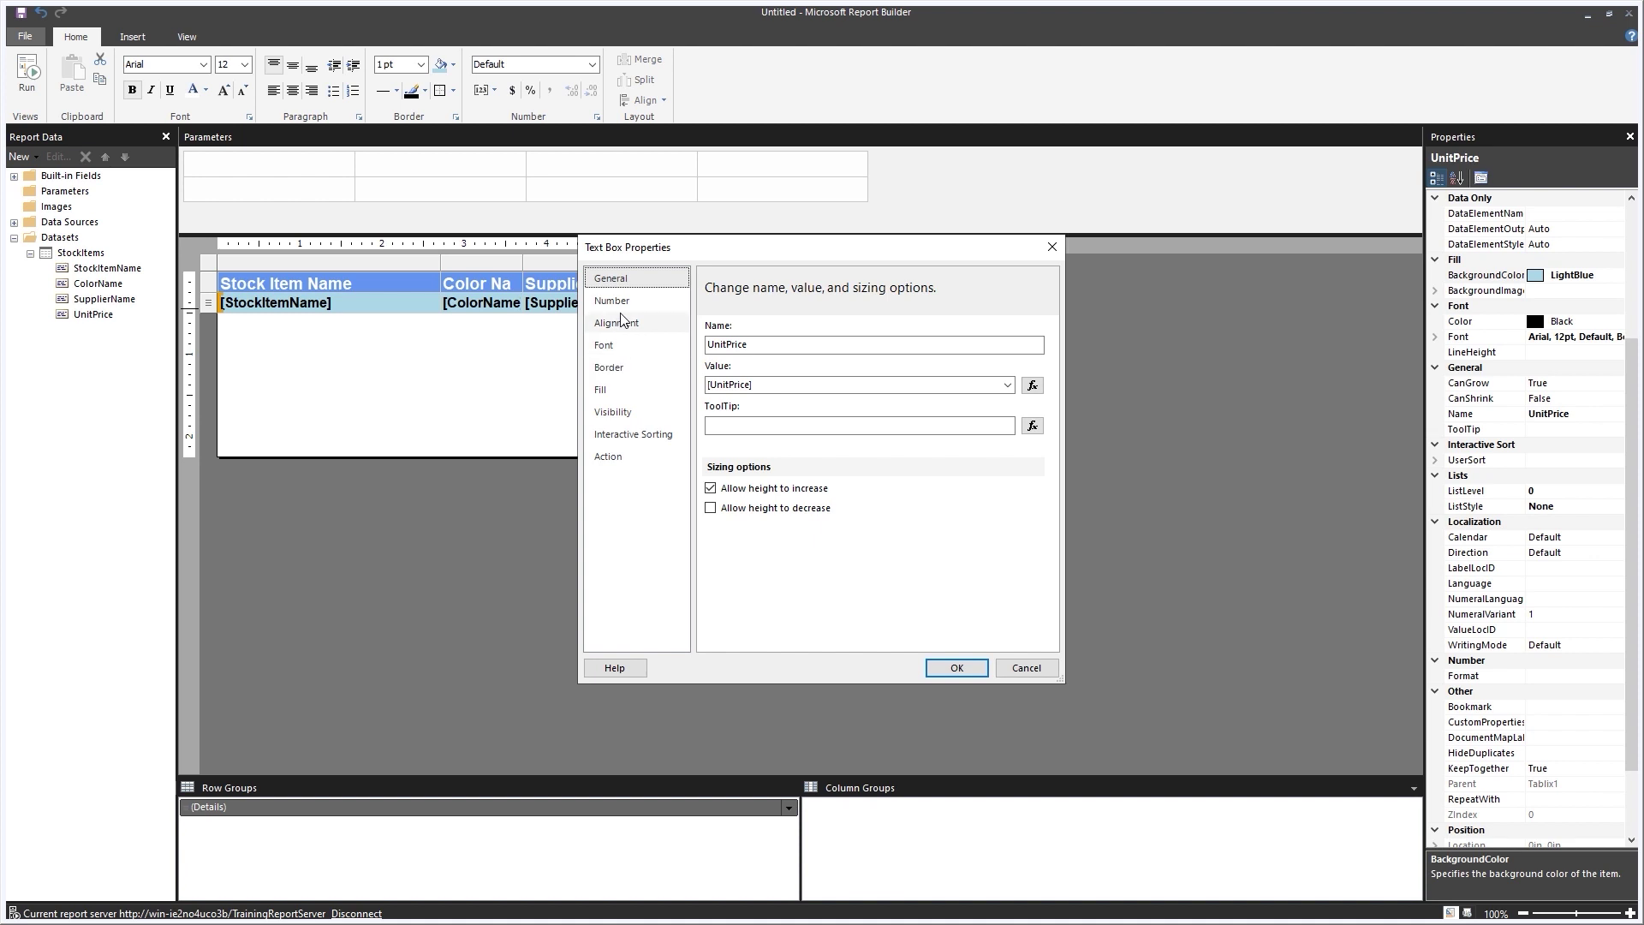
pyautogui.click(612, 301)
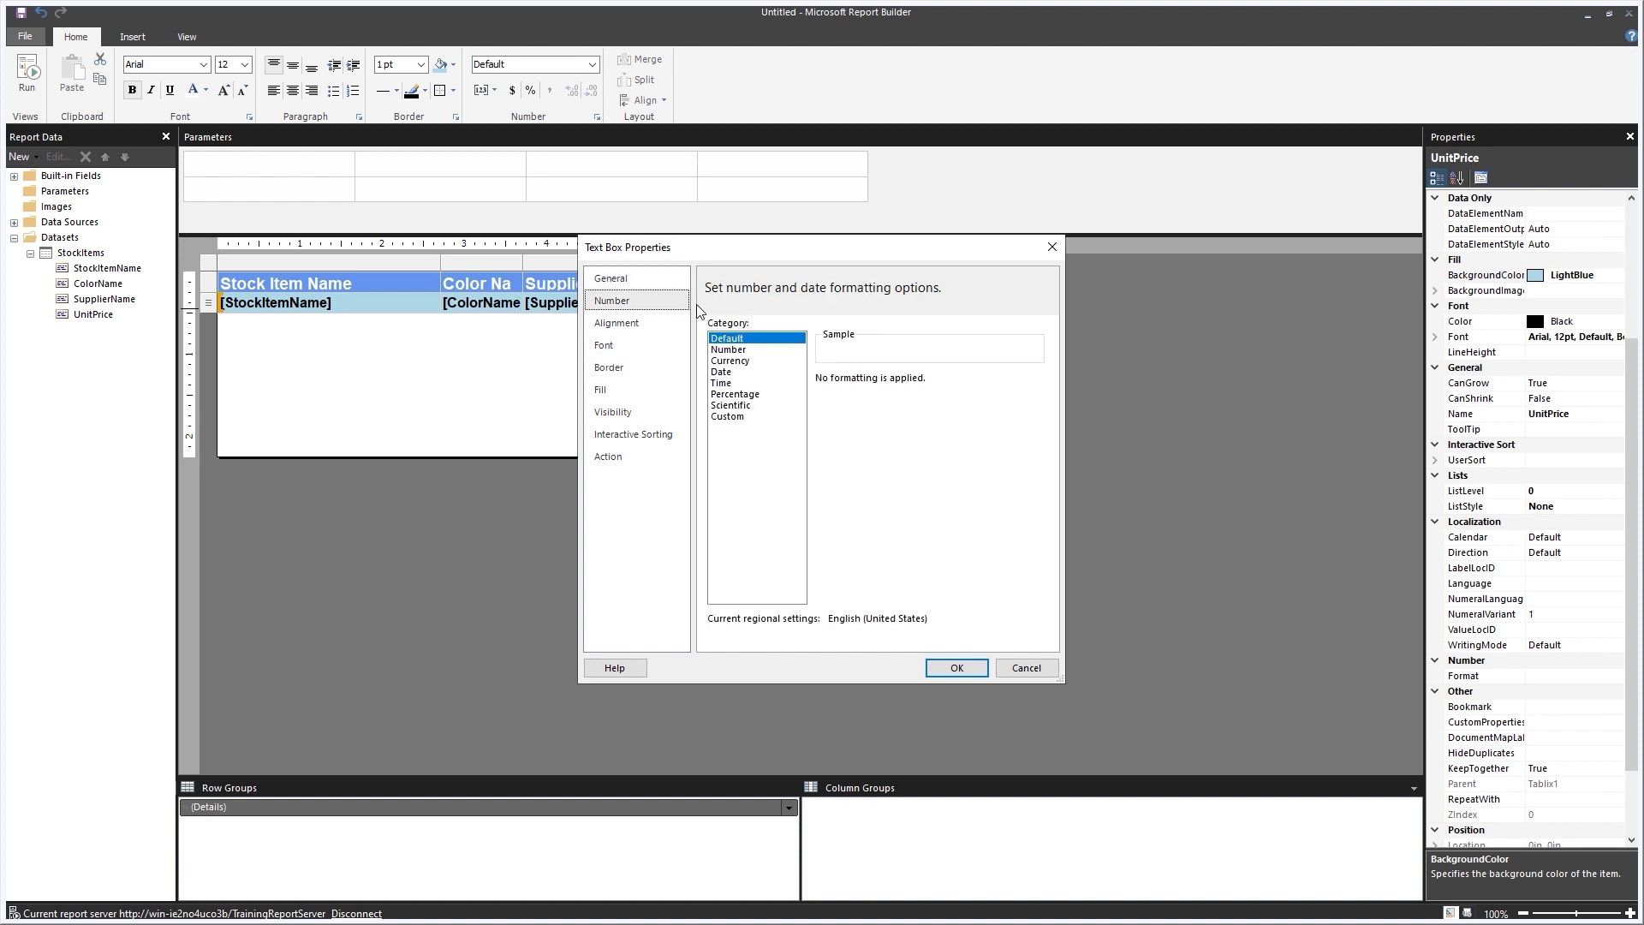
pyautogui.click(751, 372)
pyautogui.click(755, 362)
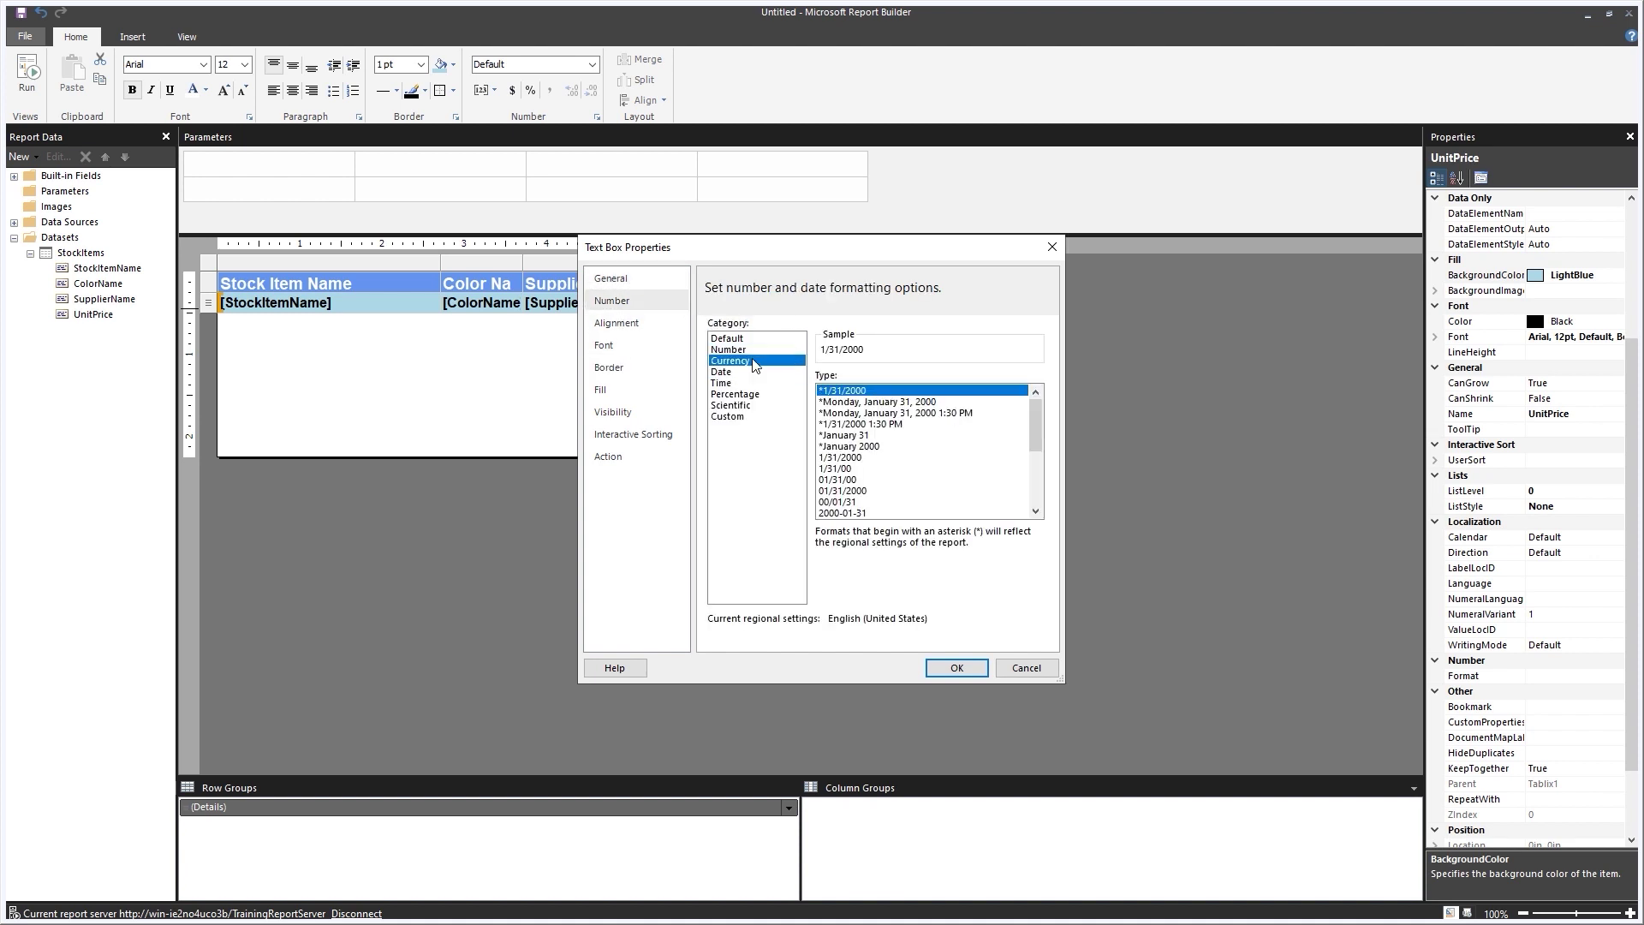
pyautogui.click(956, 668)
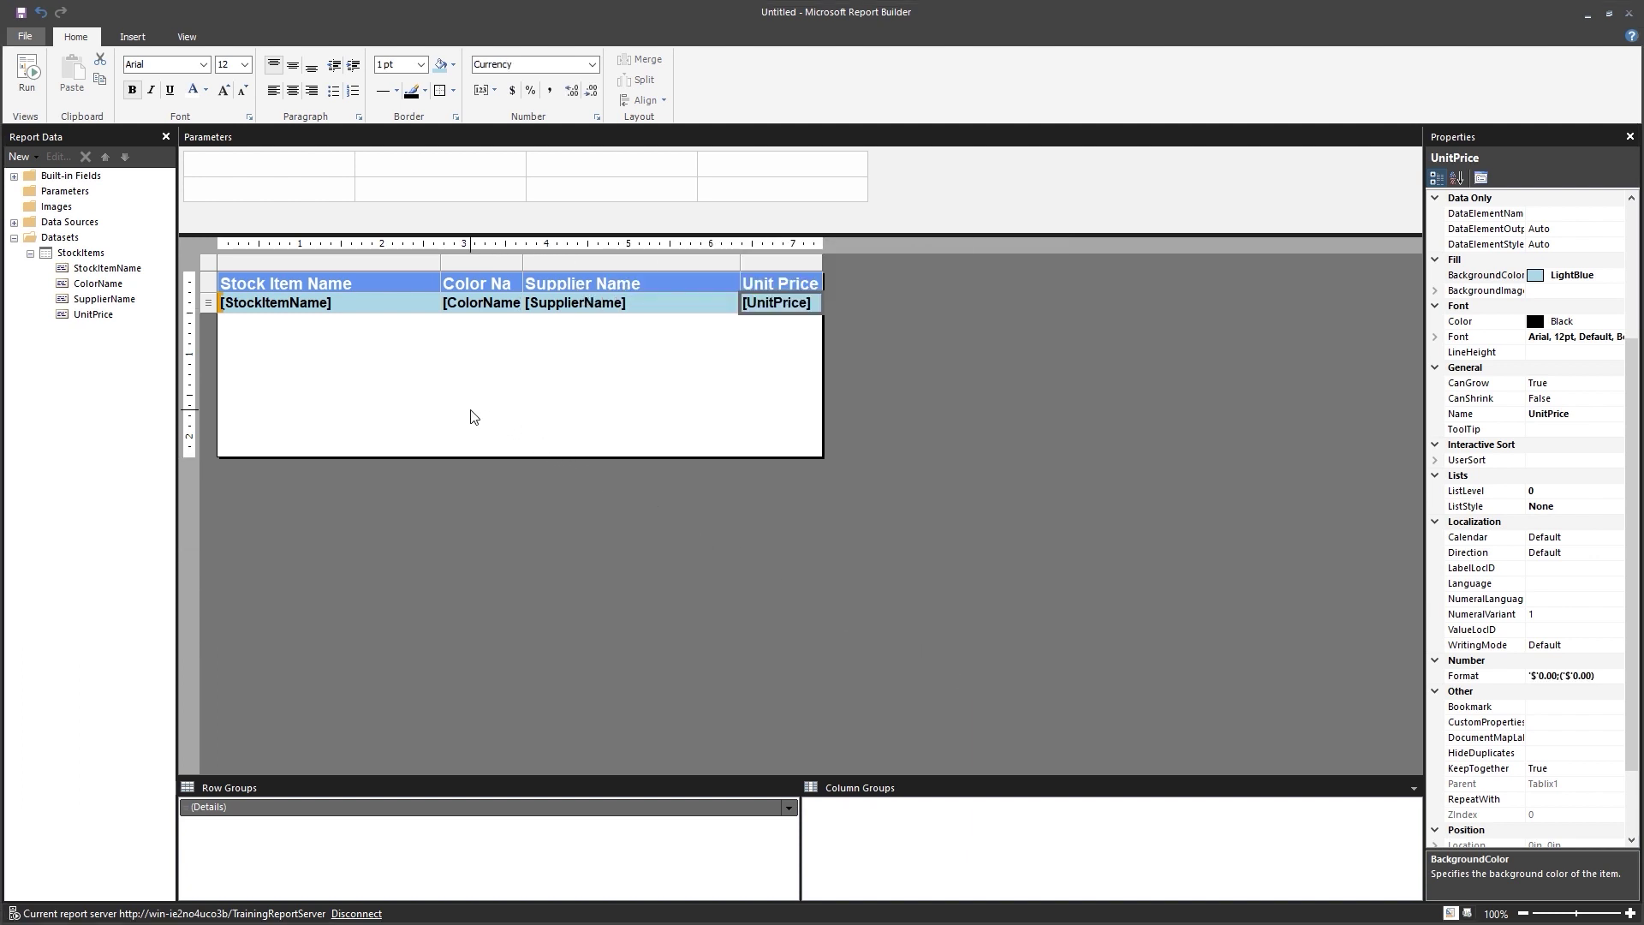
pyautogui.moveTo(536, 456); pyautogui.dragTo(554, 317)
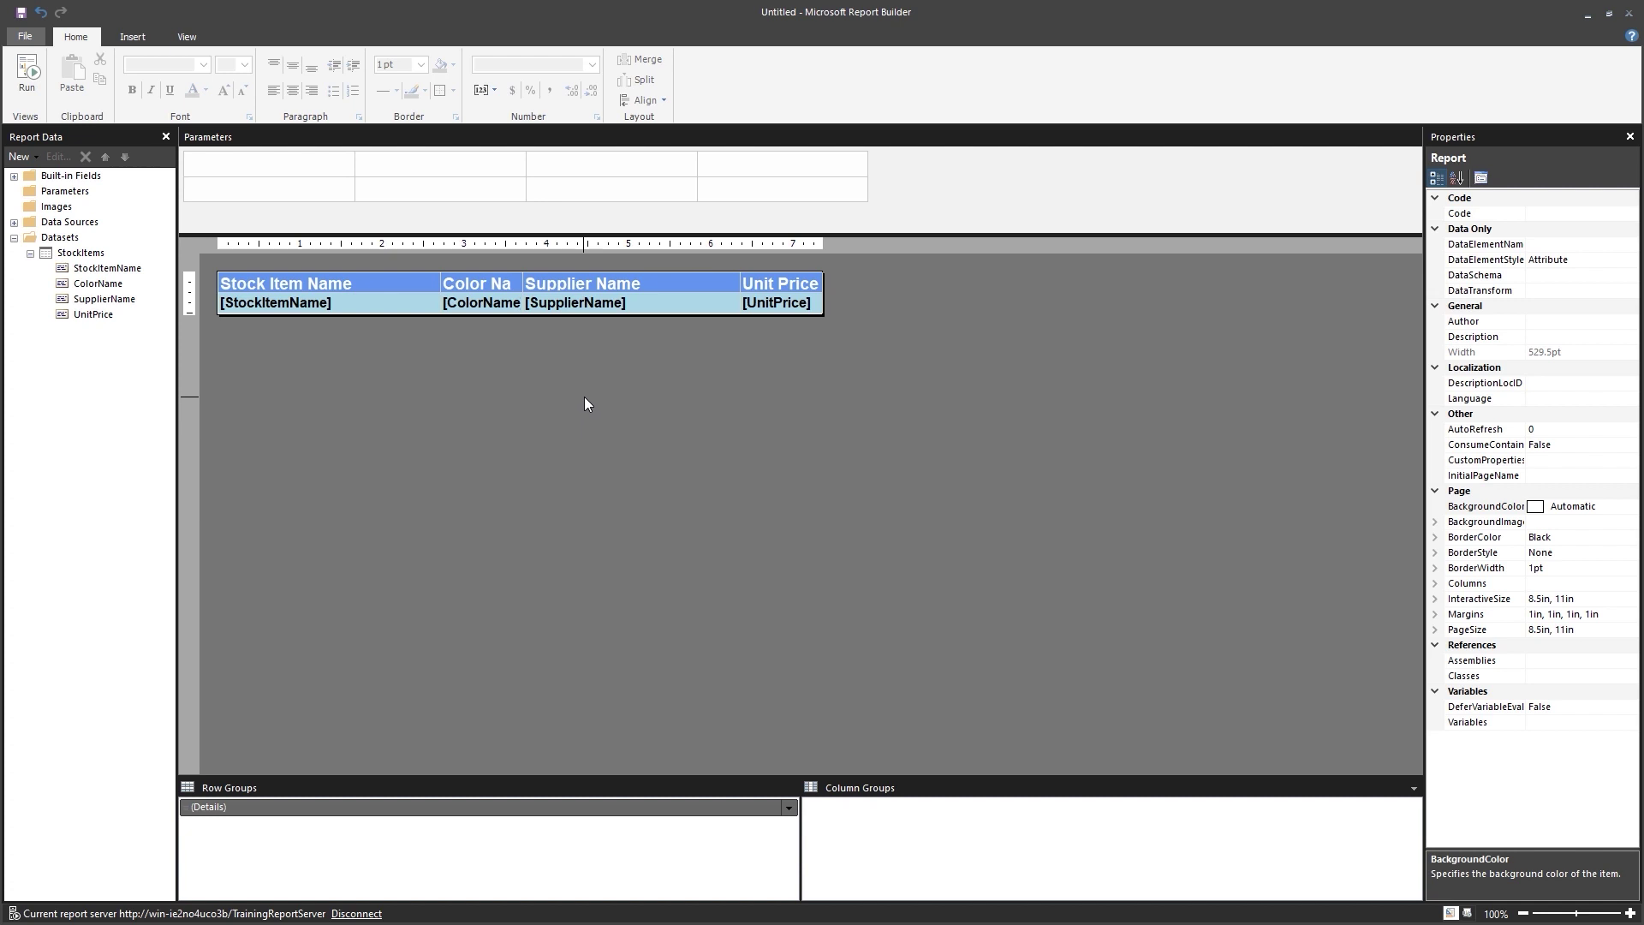
pyautogui.rightClick(89, 255)
pyautogui.click(153, 333)
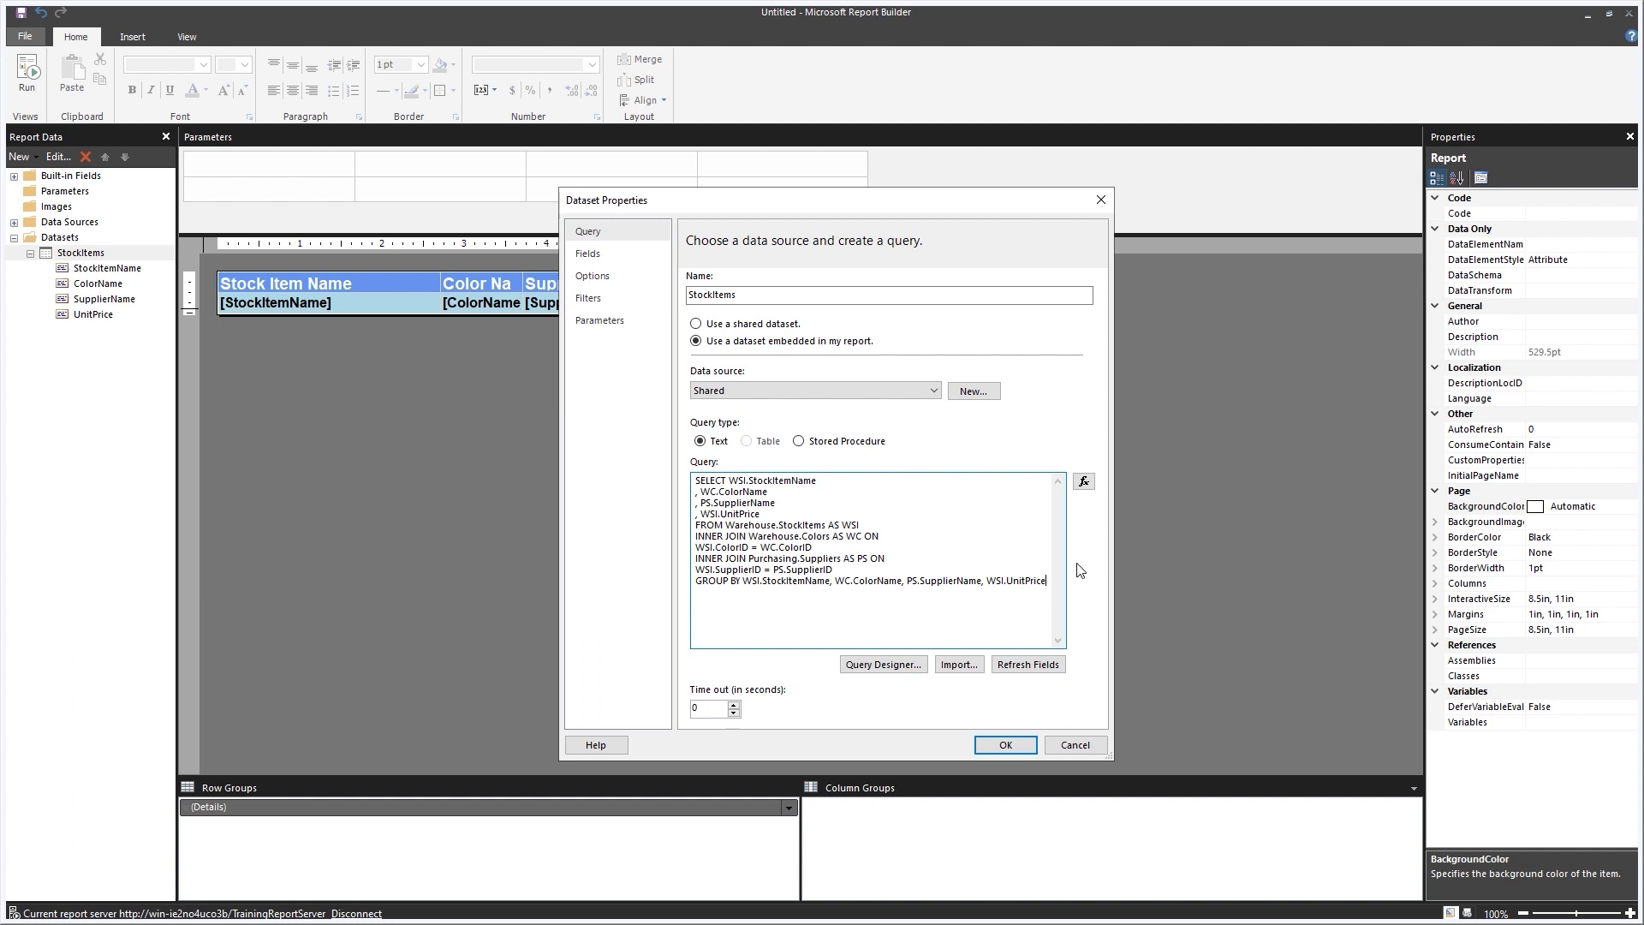
pyautogui.click(695, 580)
pyautogui.press('Return')
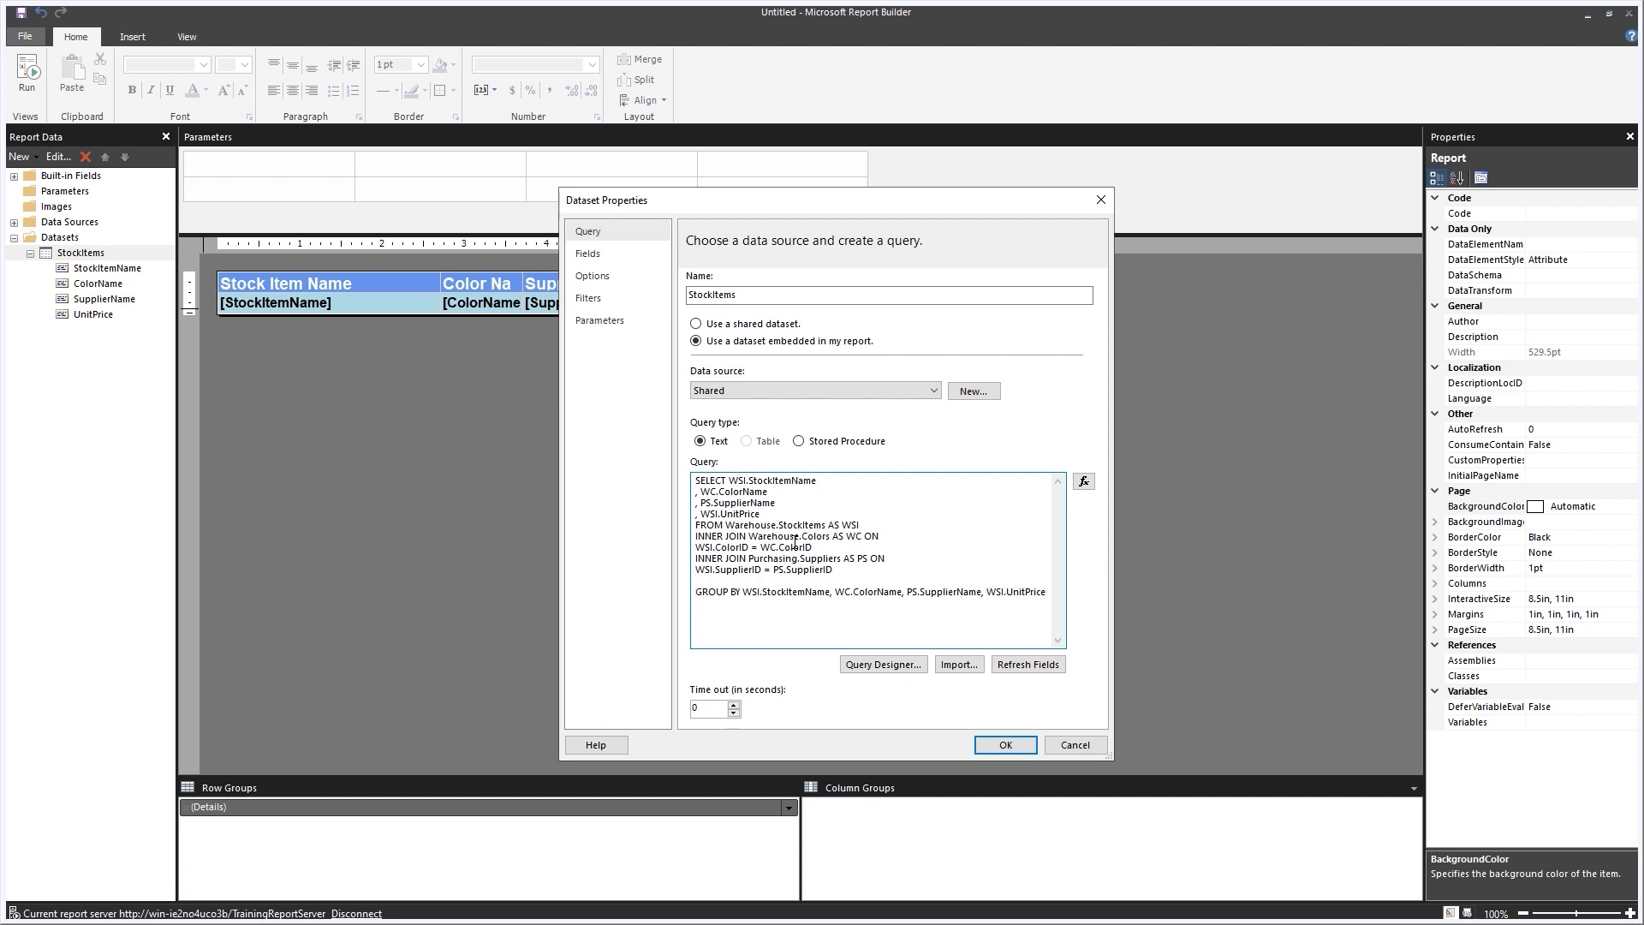
pyautogui.write('WHERE PS.SupplierID')
pyautogui.write('=@SupplierID')
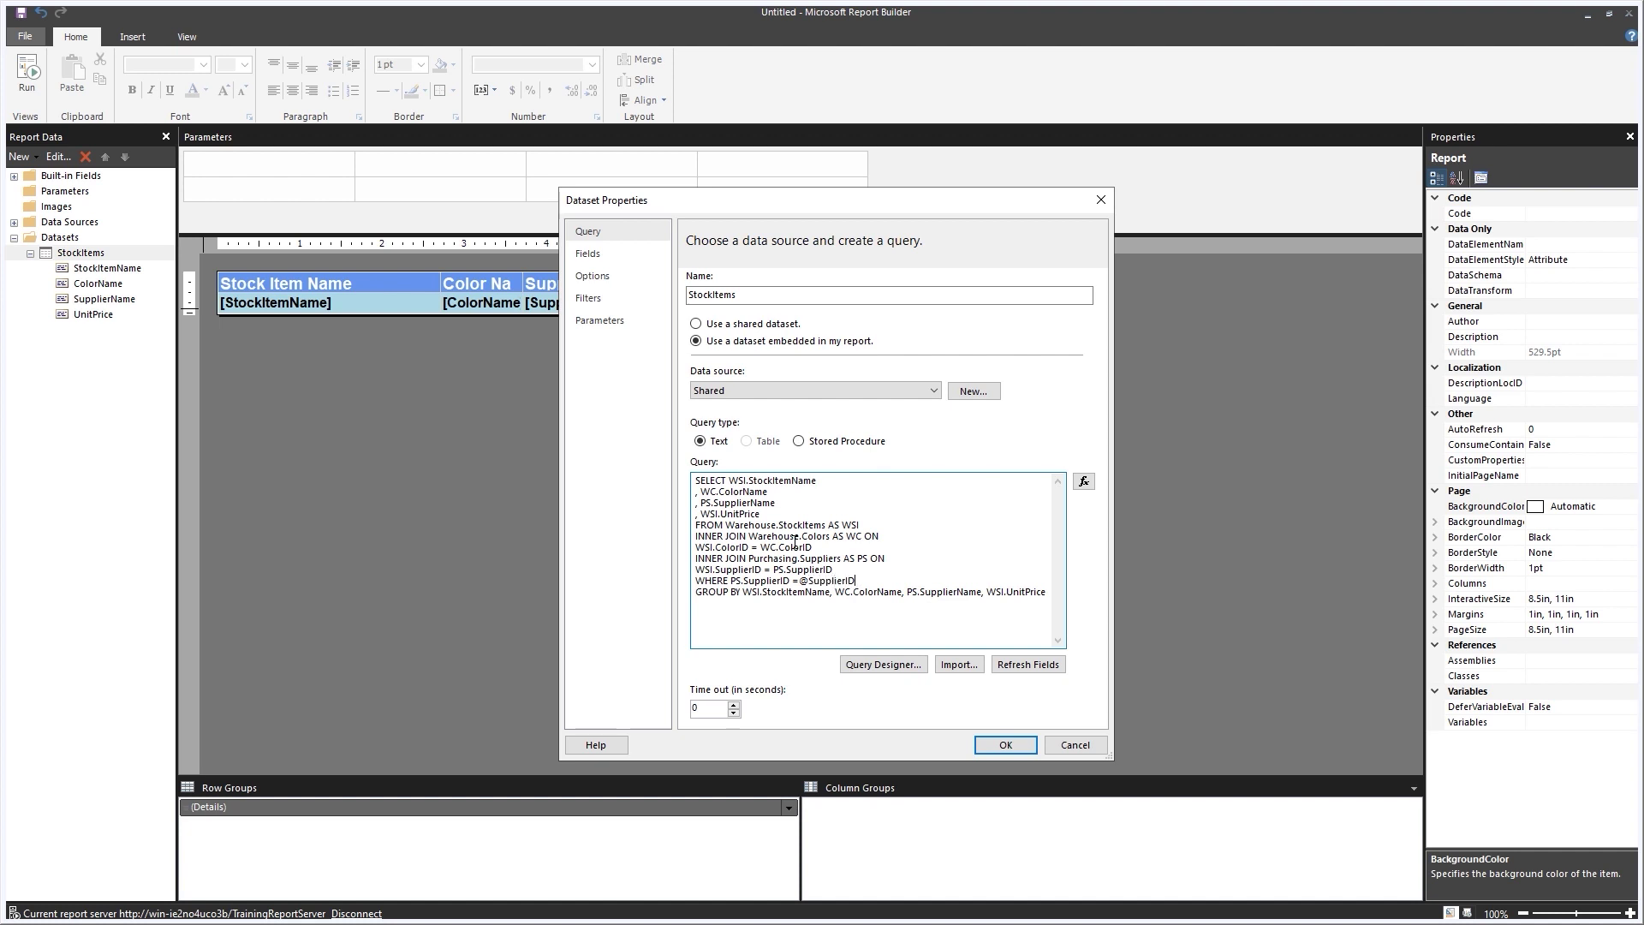
pyautogui.write(' AND')
pyautogui.press('Return')
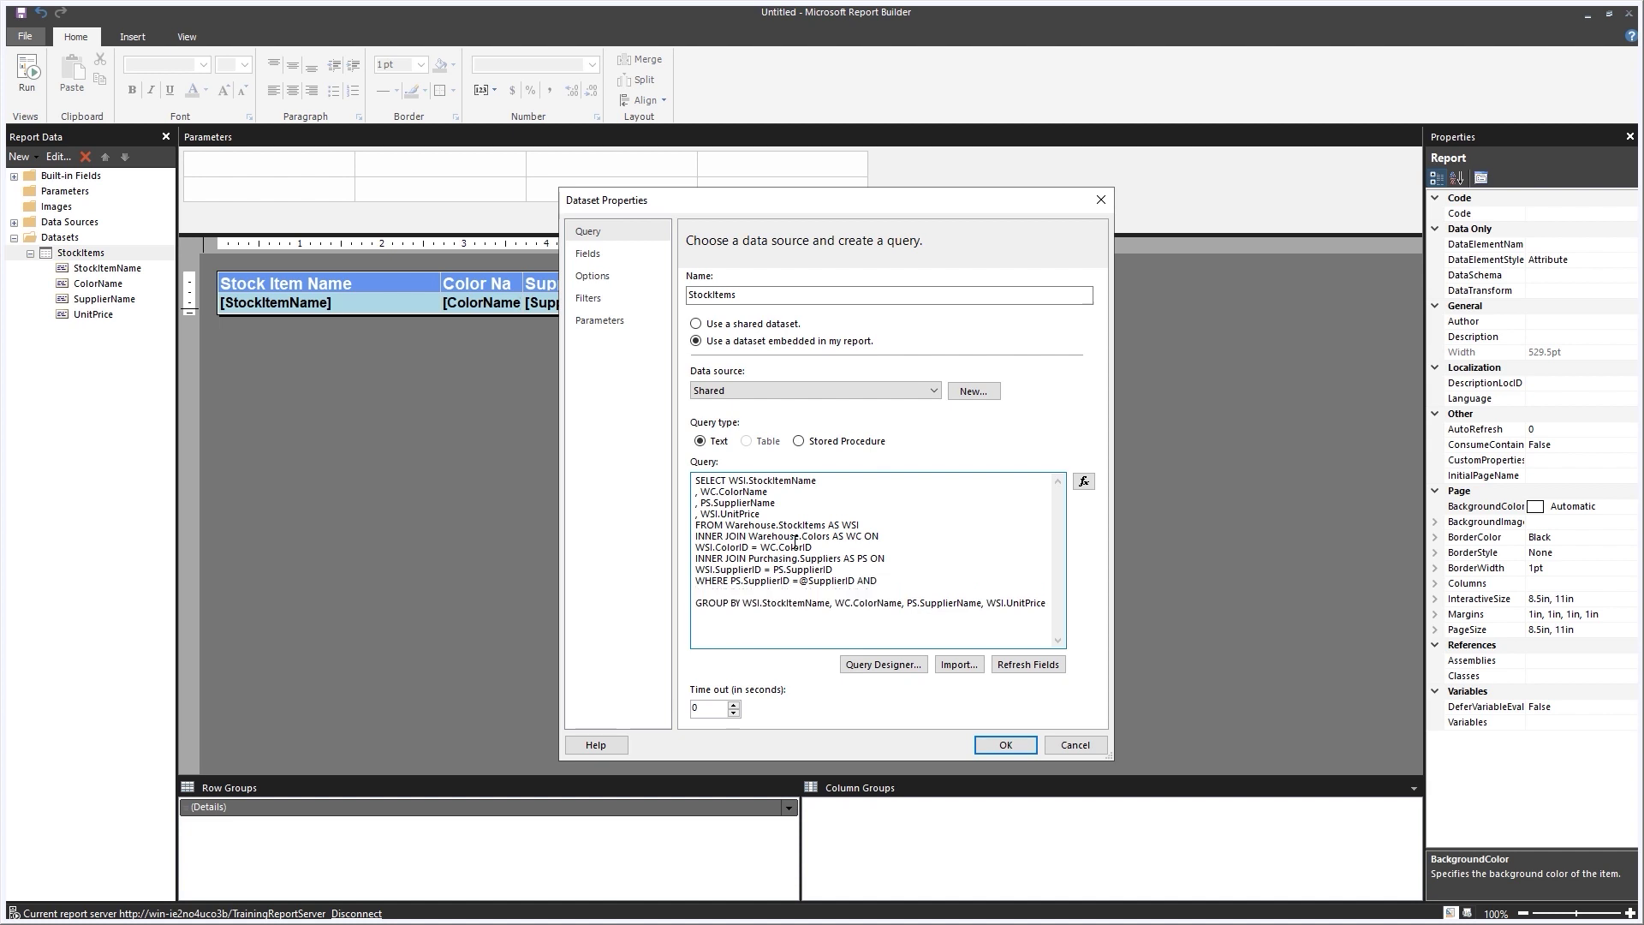
pyautogui.write('WC.ColorID = @ColorID')
pyautogui.click(1005, 745)
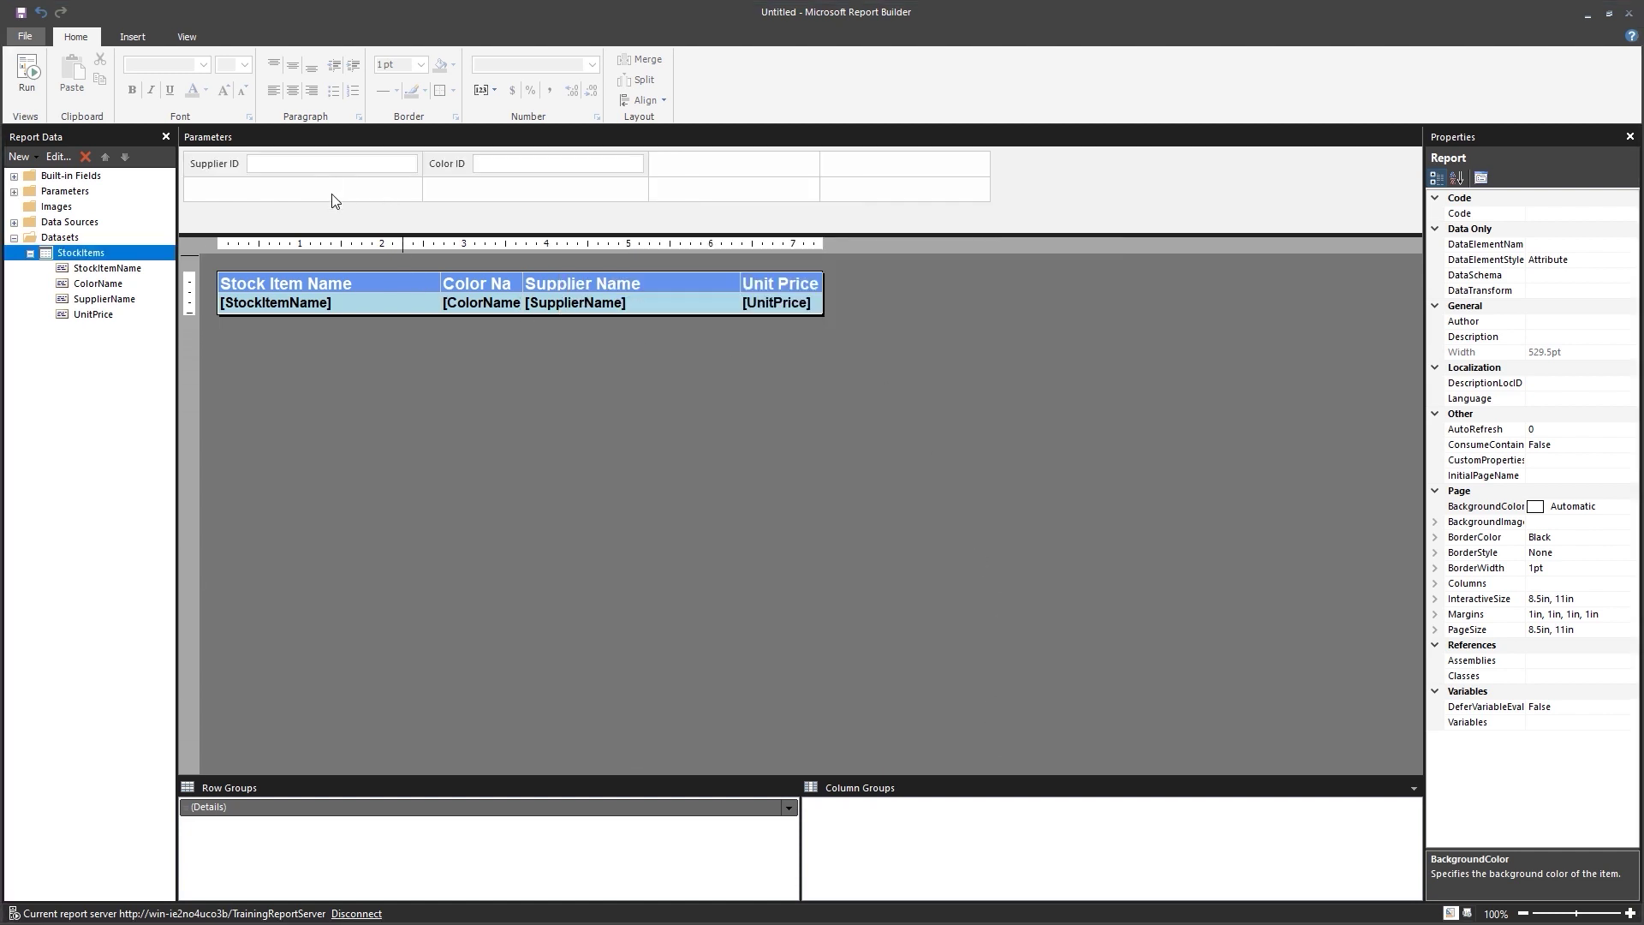
# Add a page header and place a wide text box along its top-left.
pyautogui.rightClick(686, 351)
pyautogui.click(749, 384)
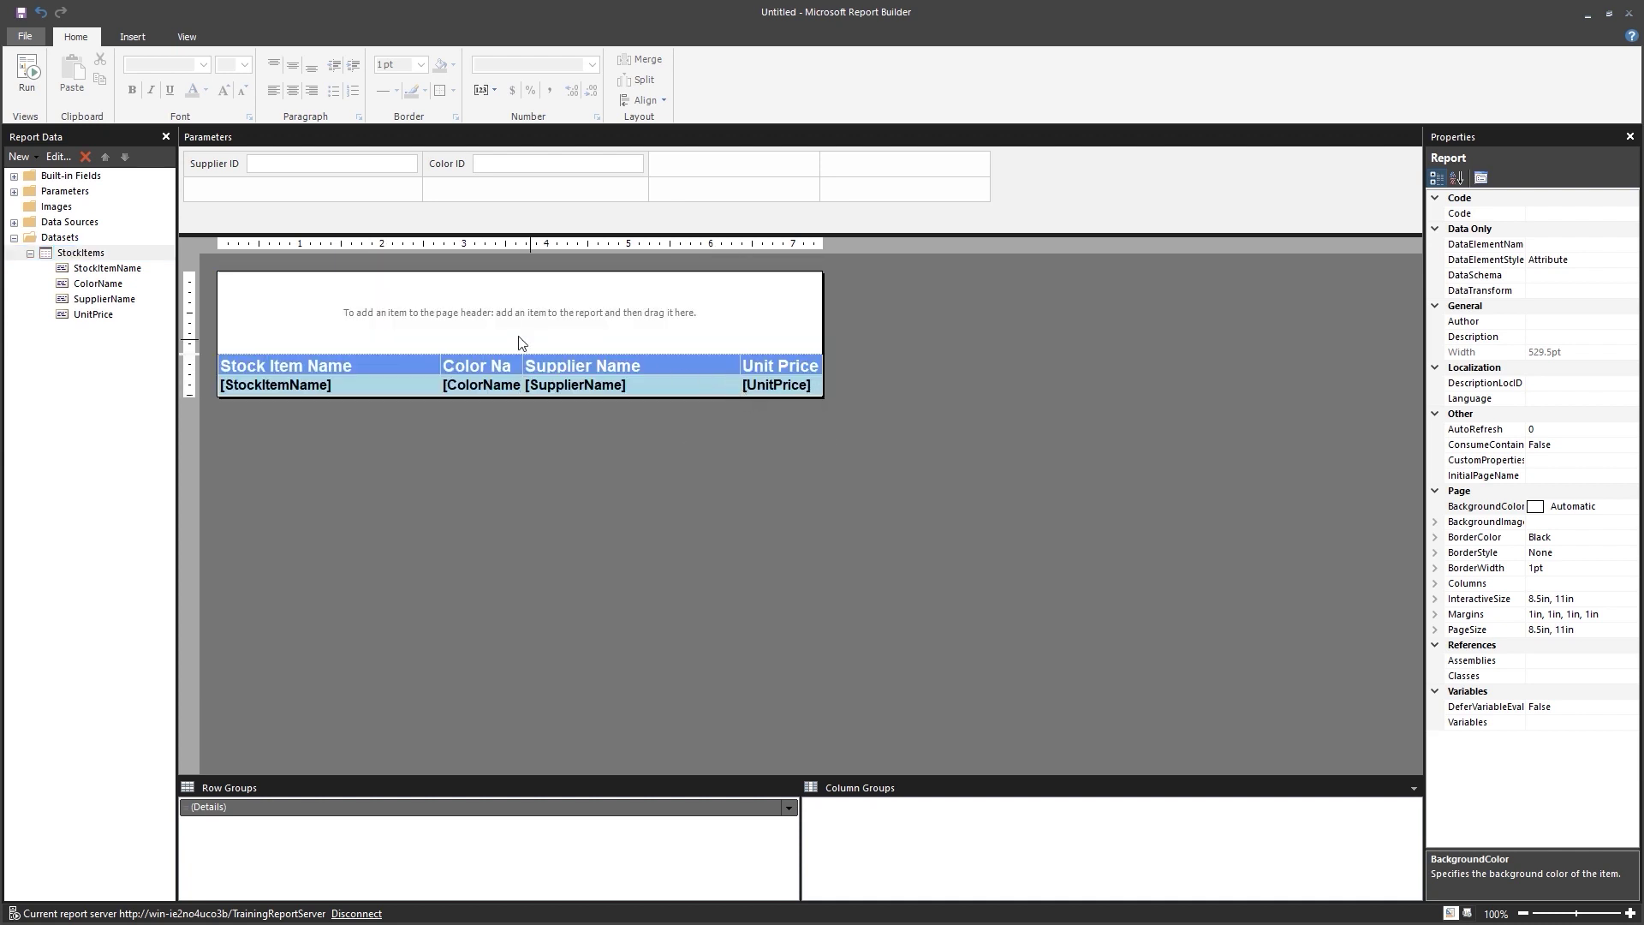
pyautogui.rightClick(395, 316)
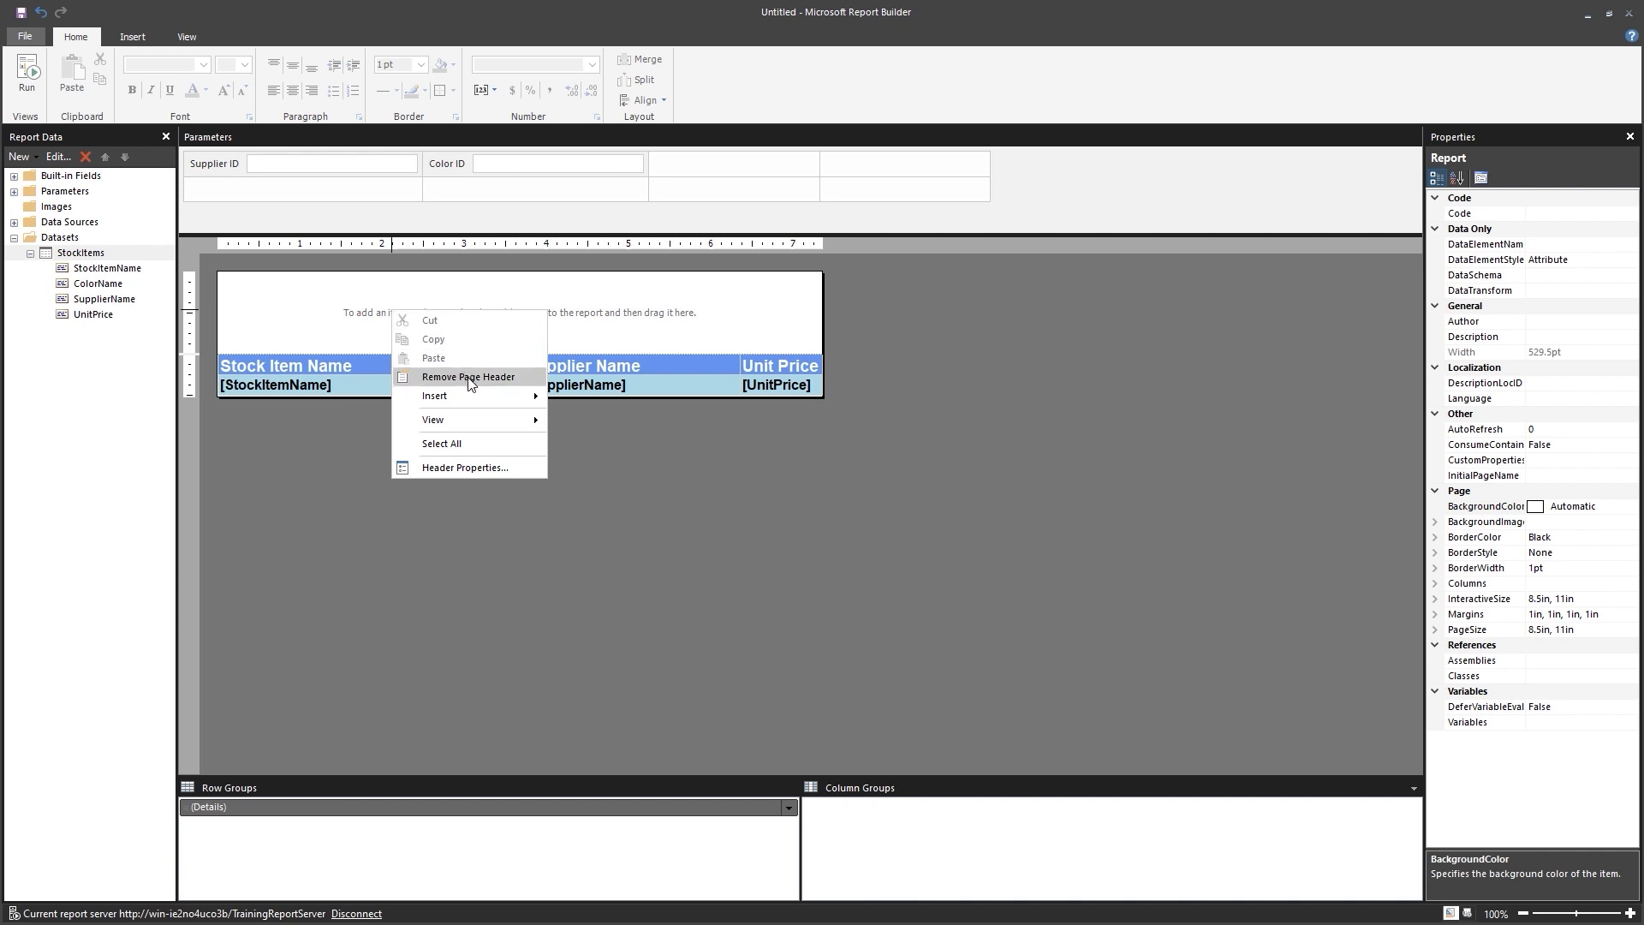
pyautogui.moveTo(486, 397)
pyautogui.click(594, 399)
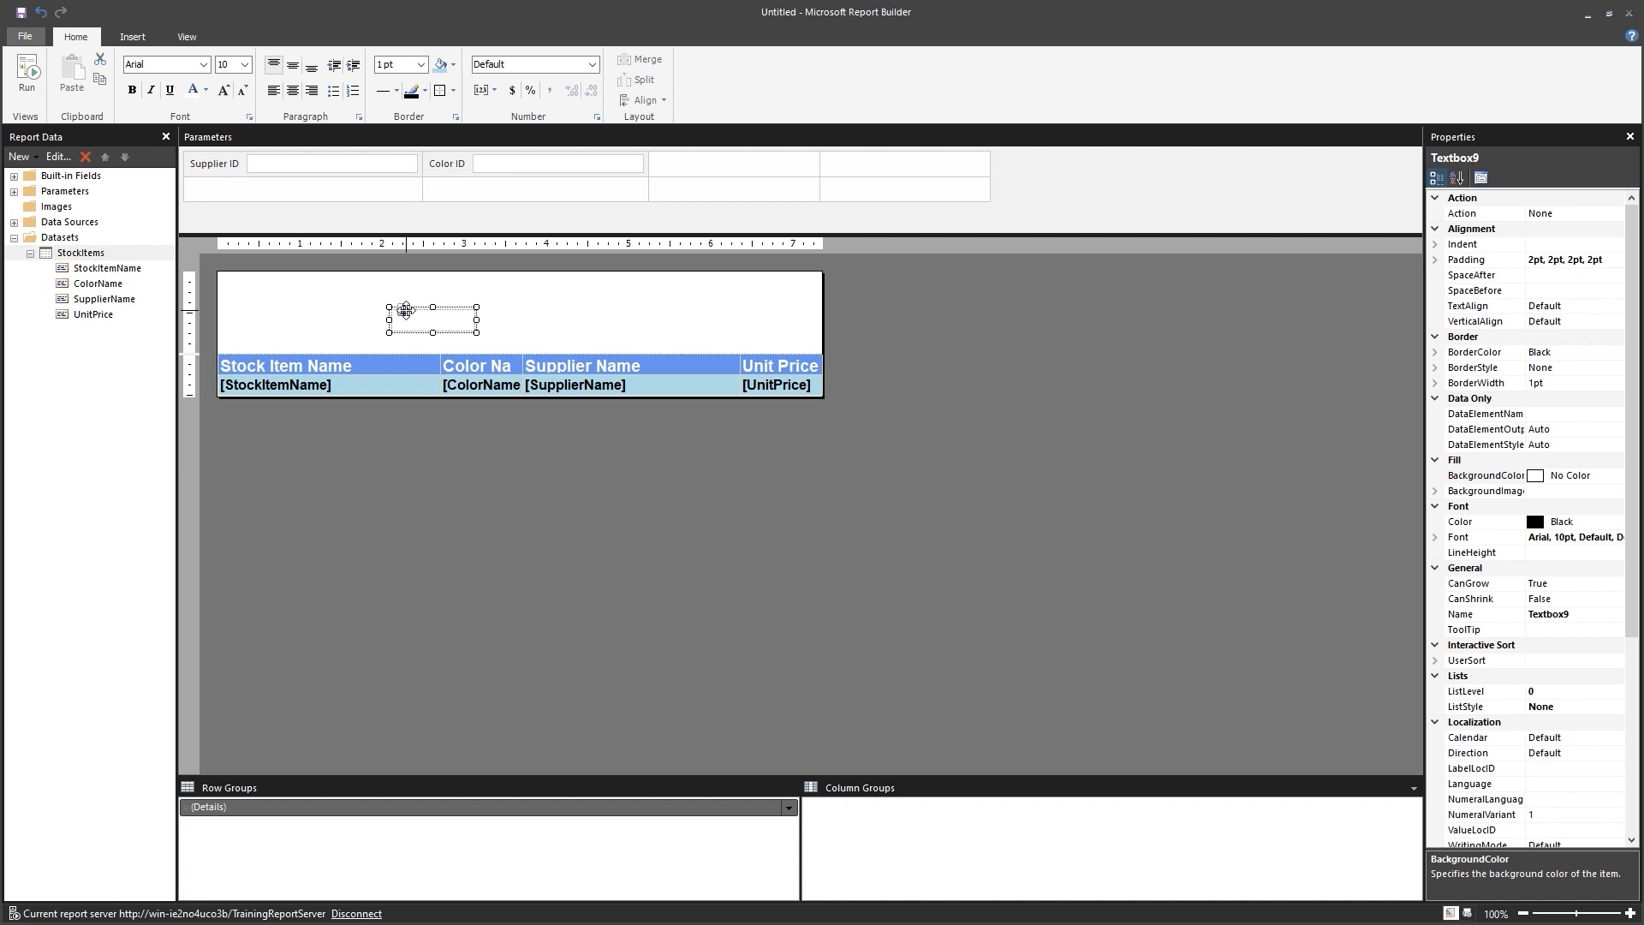
pyautogui.moveTo(407, 307); pyautogui.dragTo(778, 331)
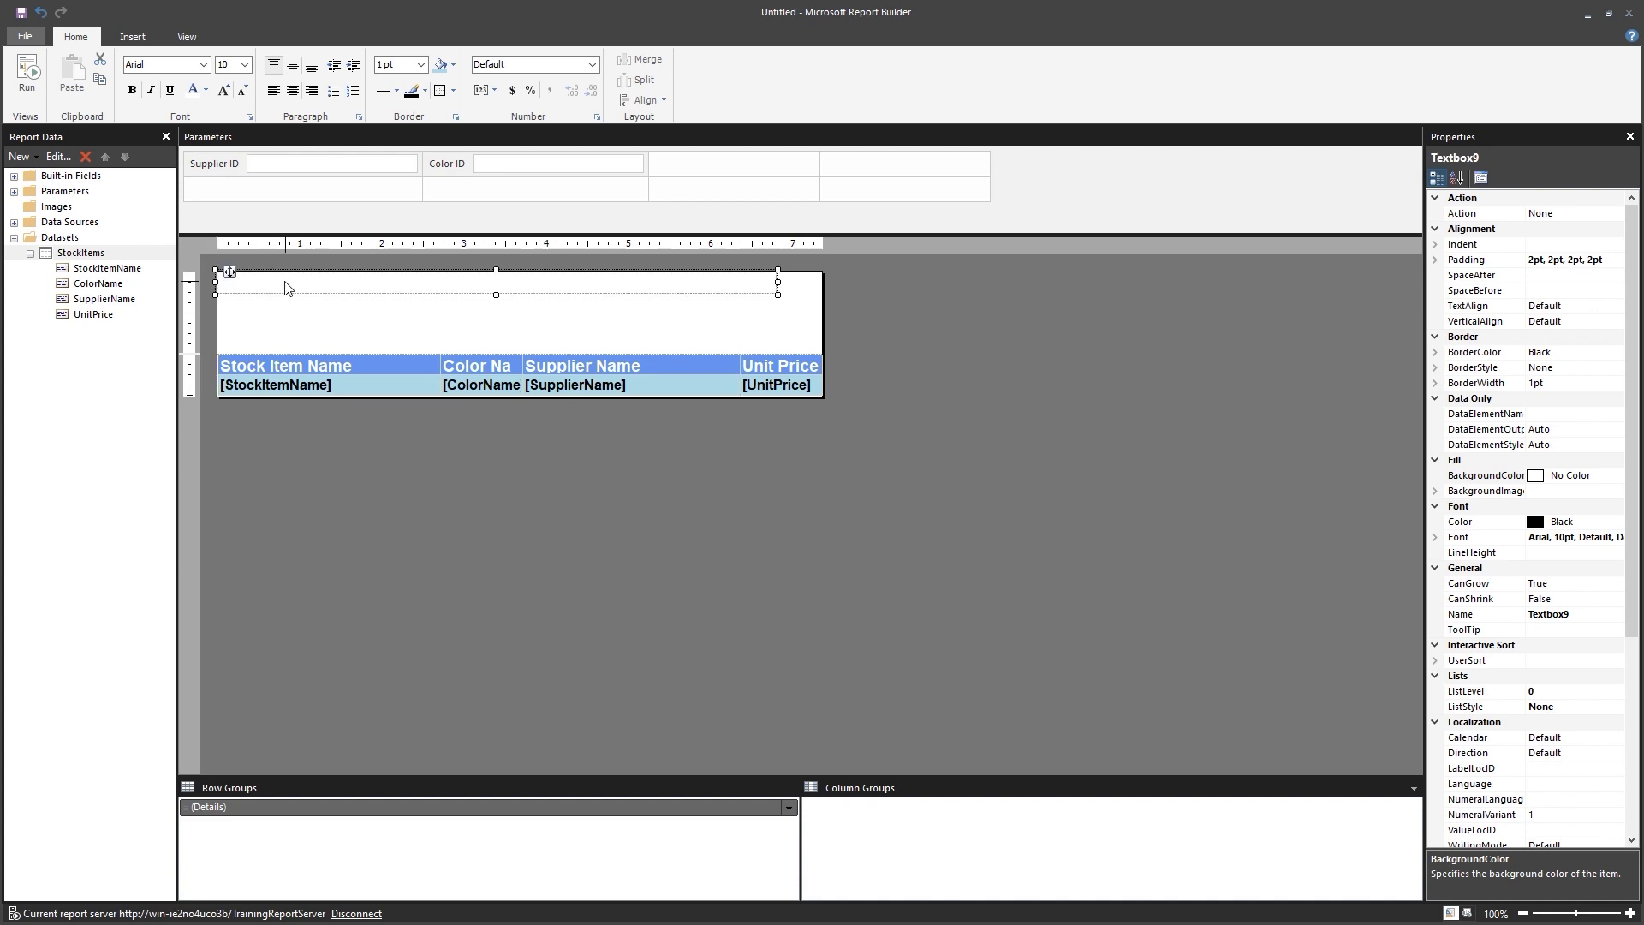
# Type 'SupplierID = (1-13) / ColorID = (1-36)' into the header text box.
pyautogui.click(287, 287)
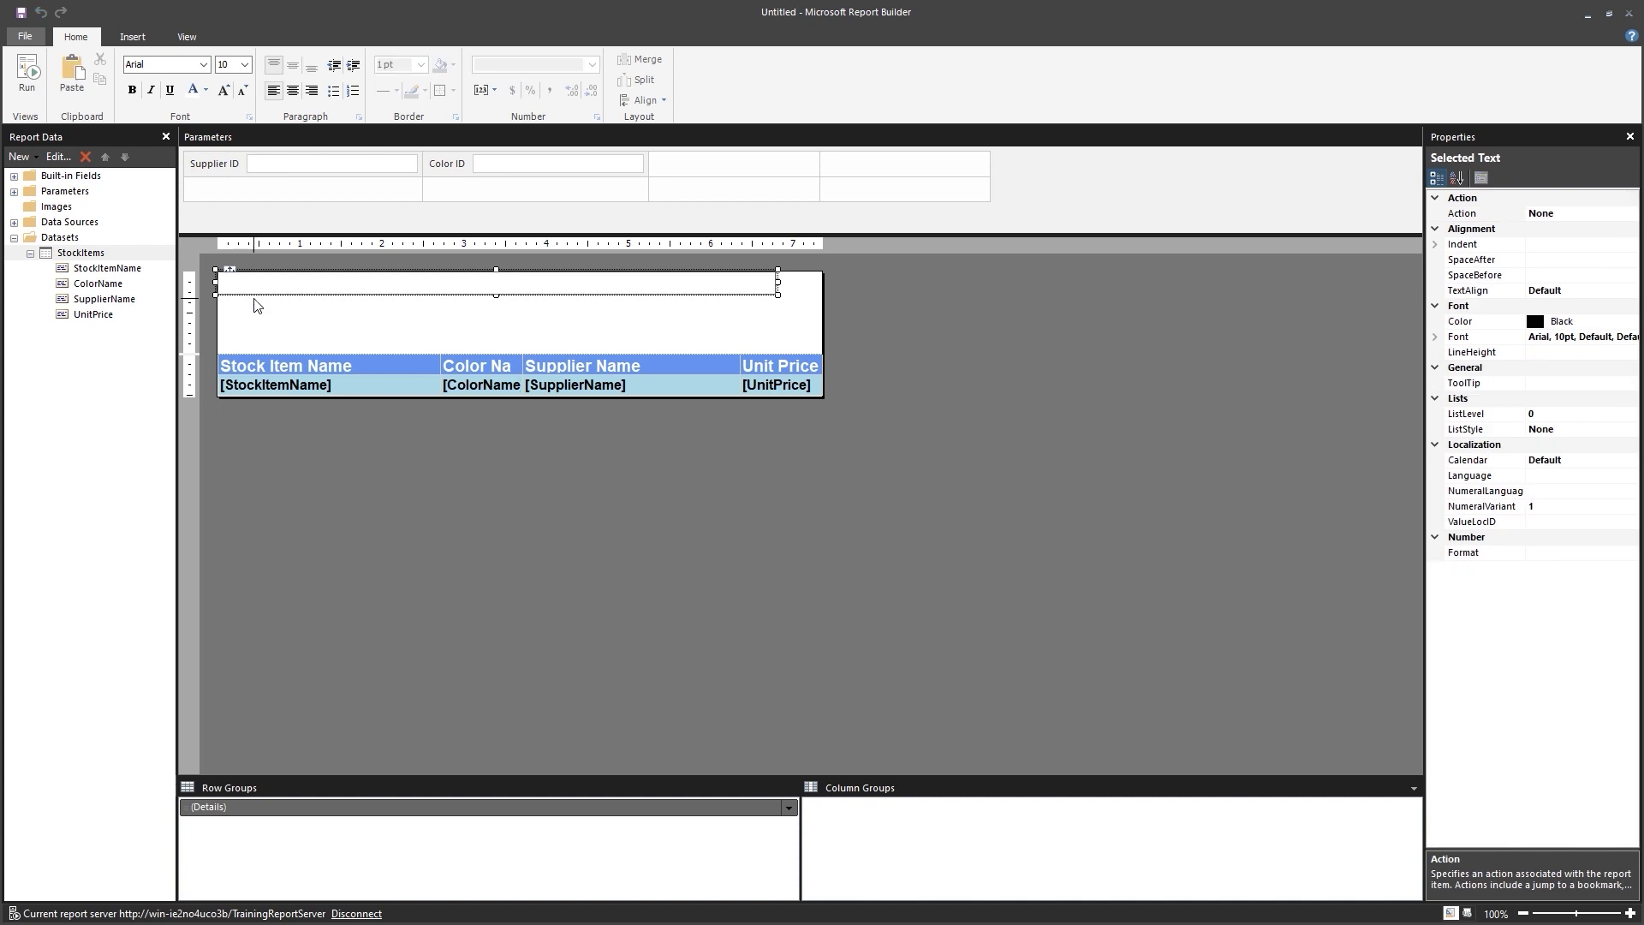
pyautogui.write('Supplier')
pyautogui.press('BackSpace')
pyautogui.write('ID')
pyautogui.write('= (1-13) /')
pyautogui.write('ColorID = (1-36)')
pyautogui.click(295, 323)
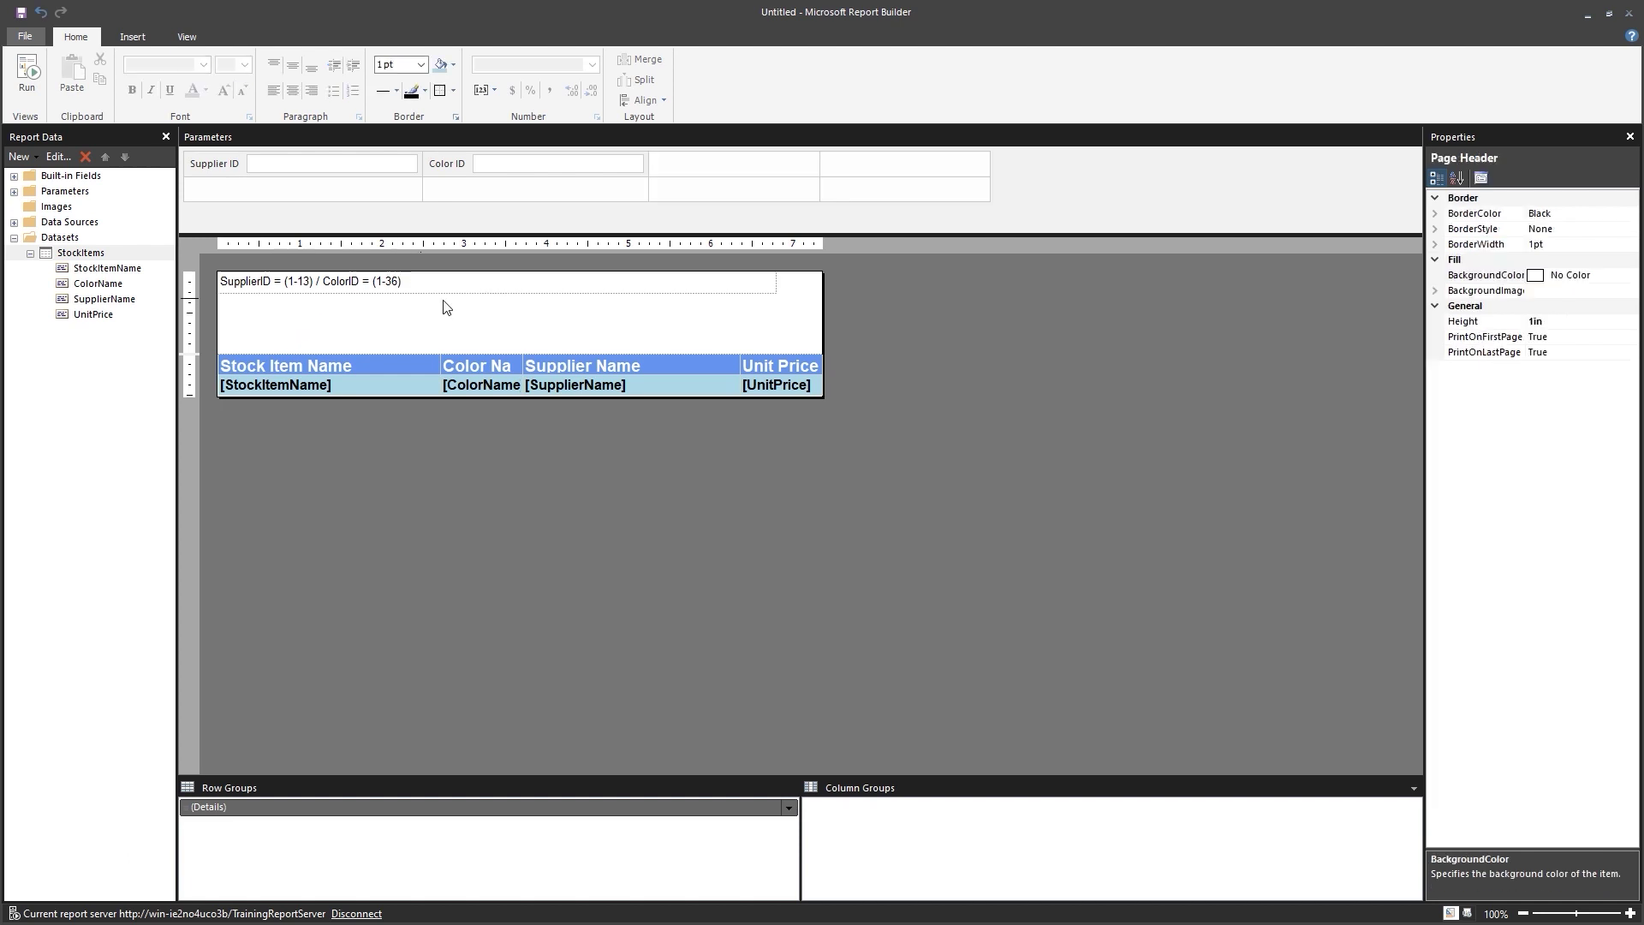
# Shrink the page header to fit the text box and make its text bold.
pyautogui.click(319, 292)
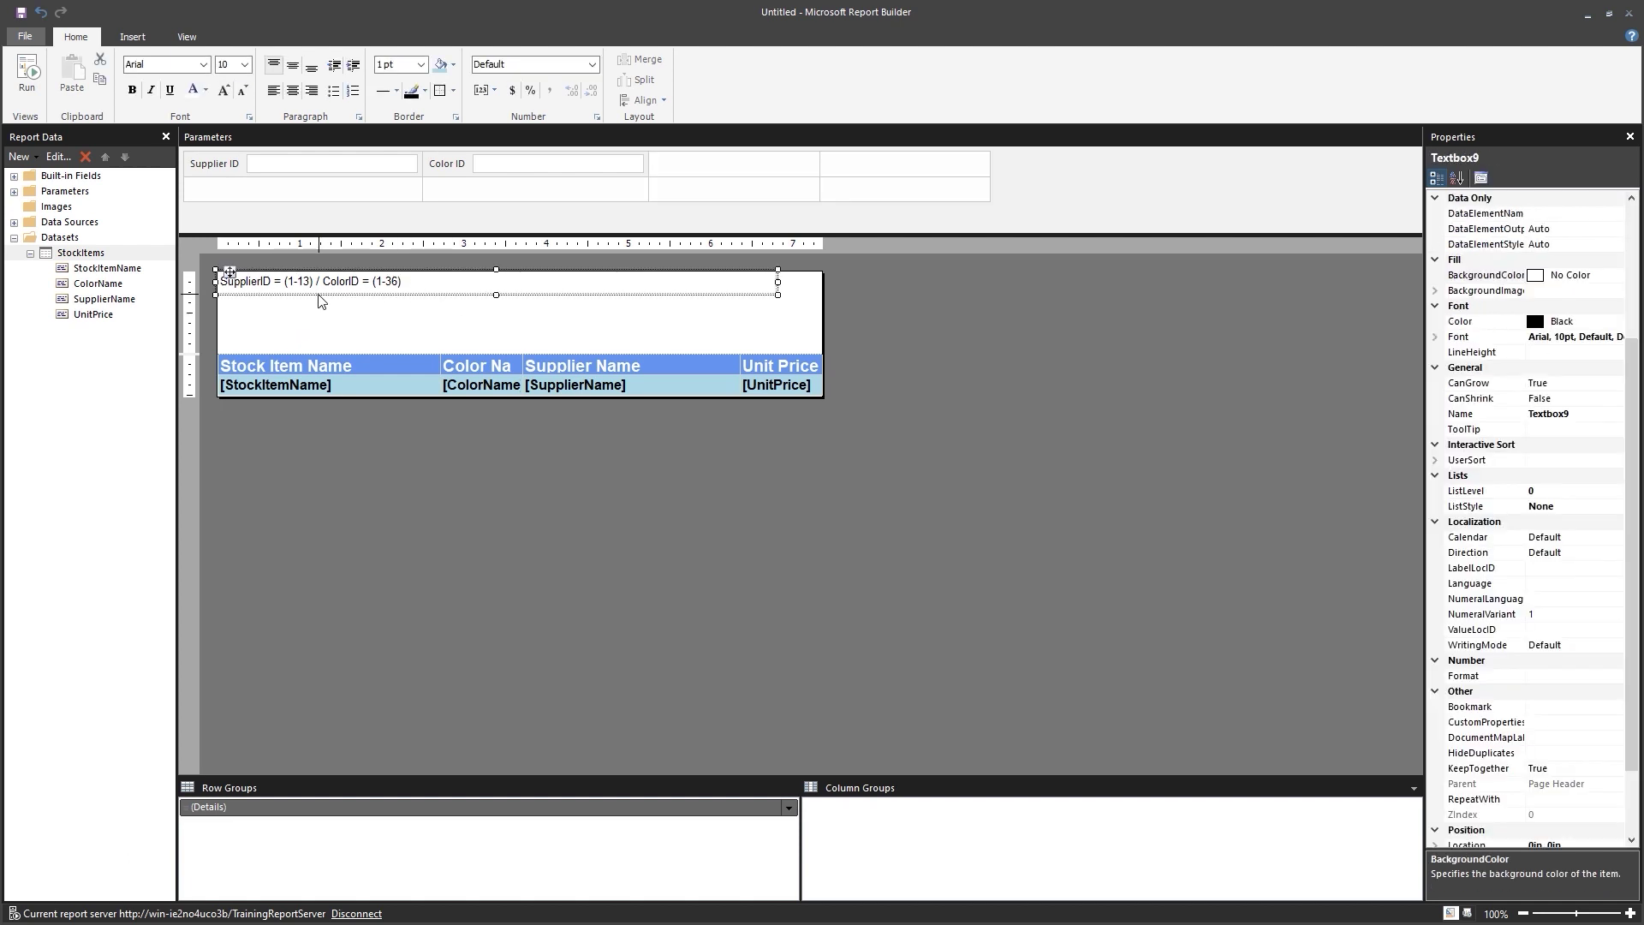
pyautogui.moveTo(391, 354); pyautogui.dragTo(387, 296)
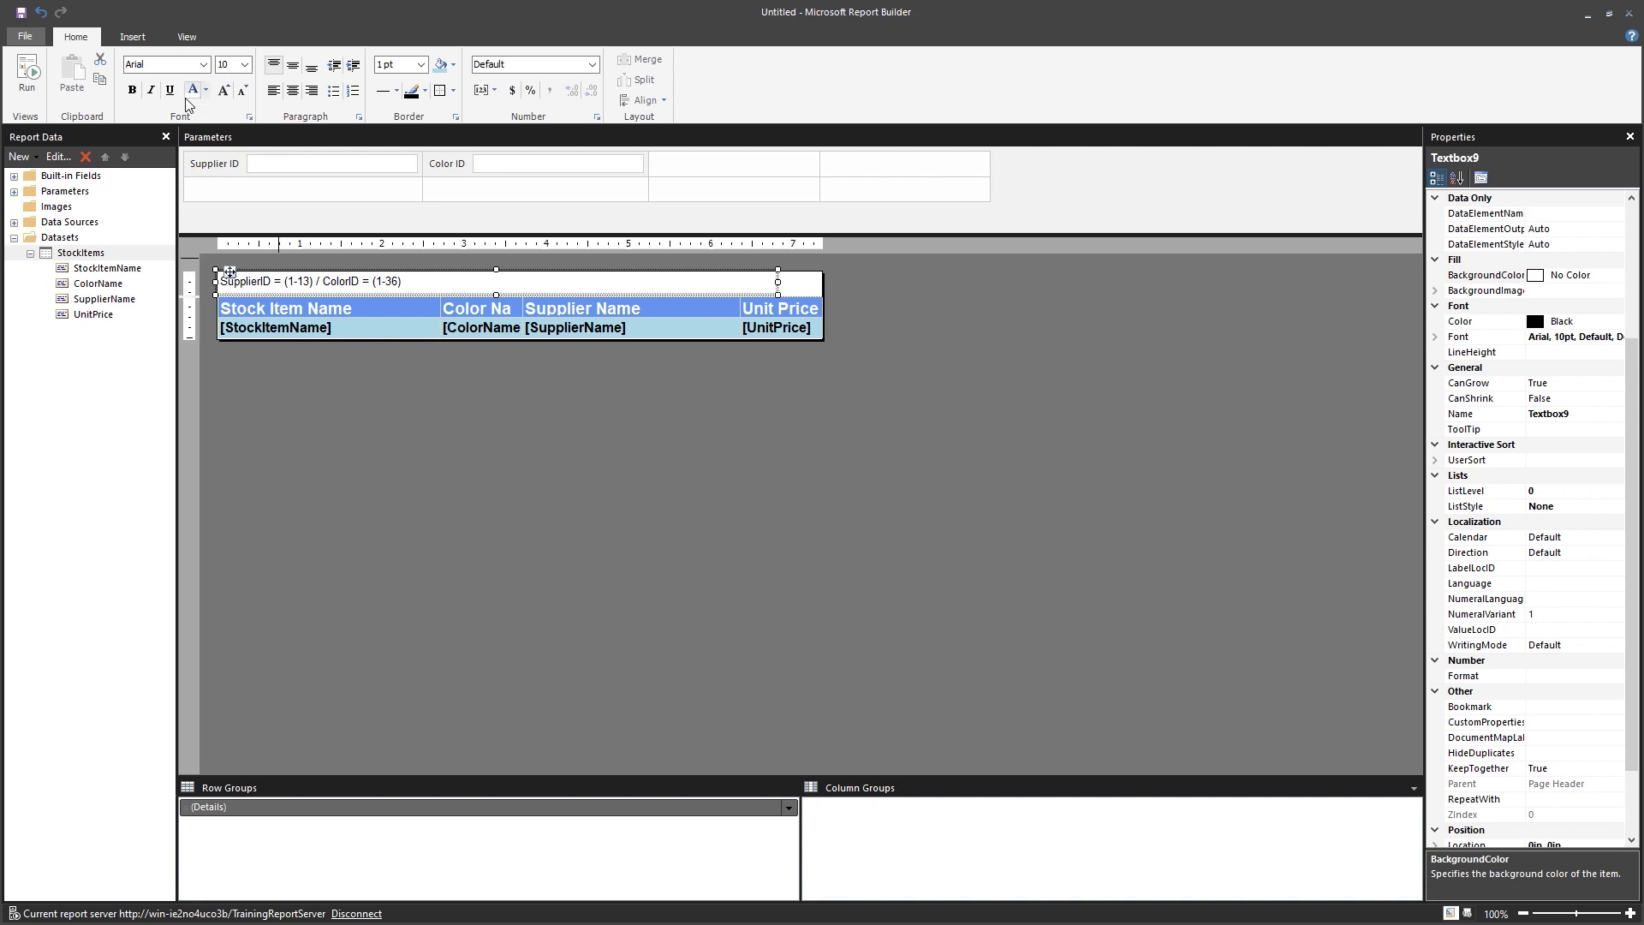
pyautogui.click(129, 91)
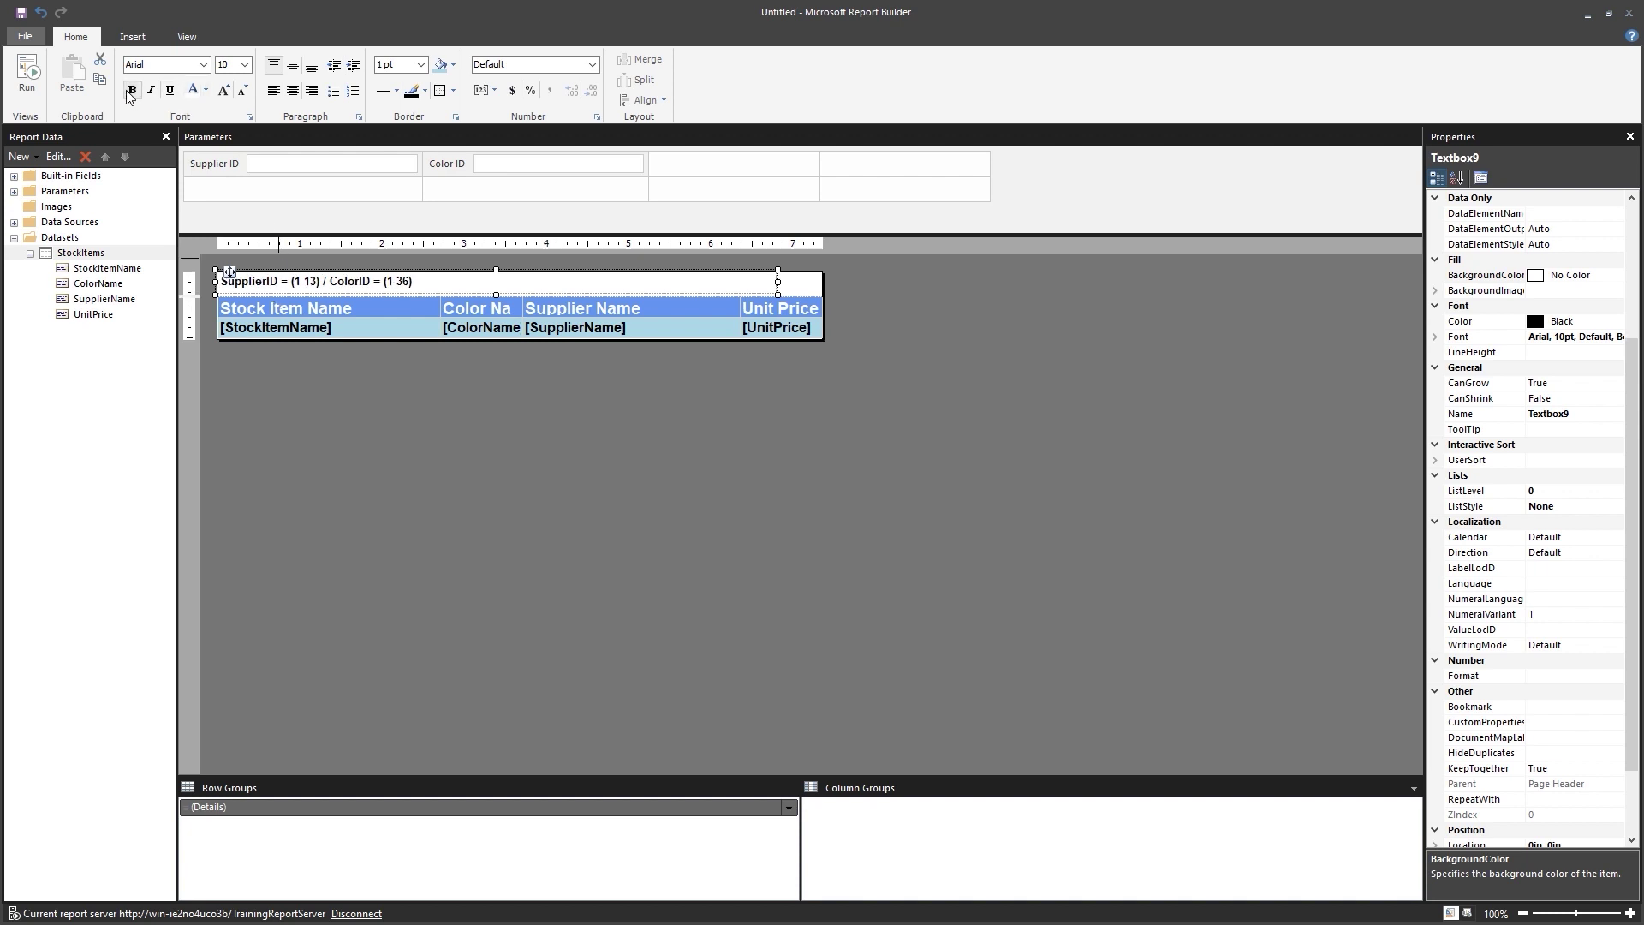
pyautogui.click(430, 378)
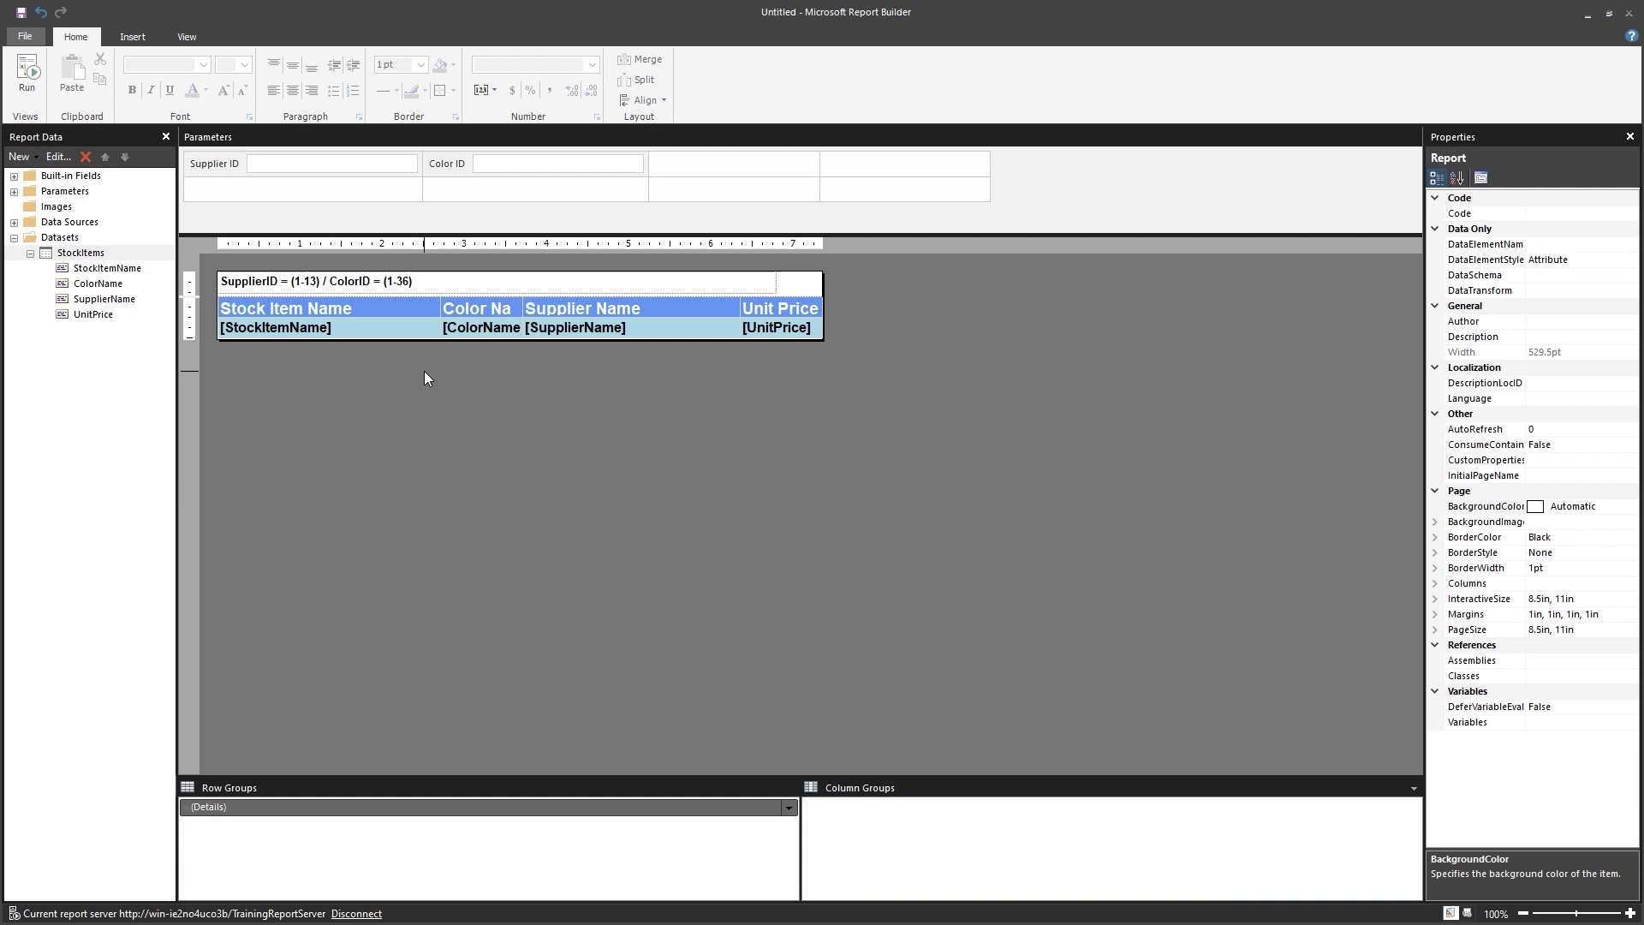
pyautogui.click(28, 85)
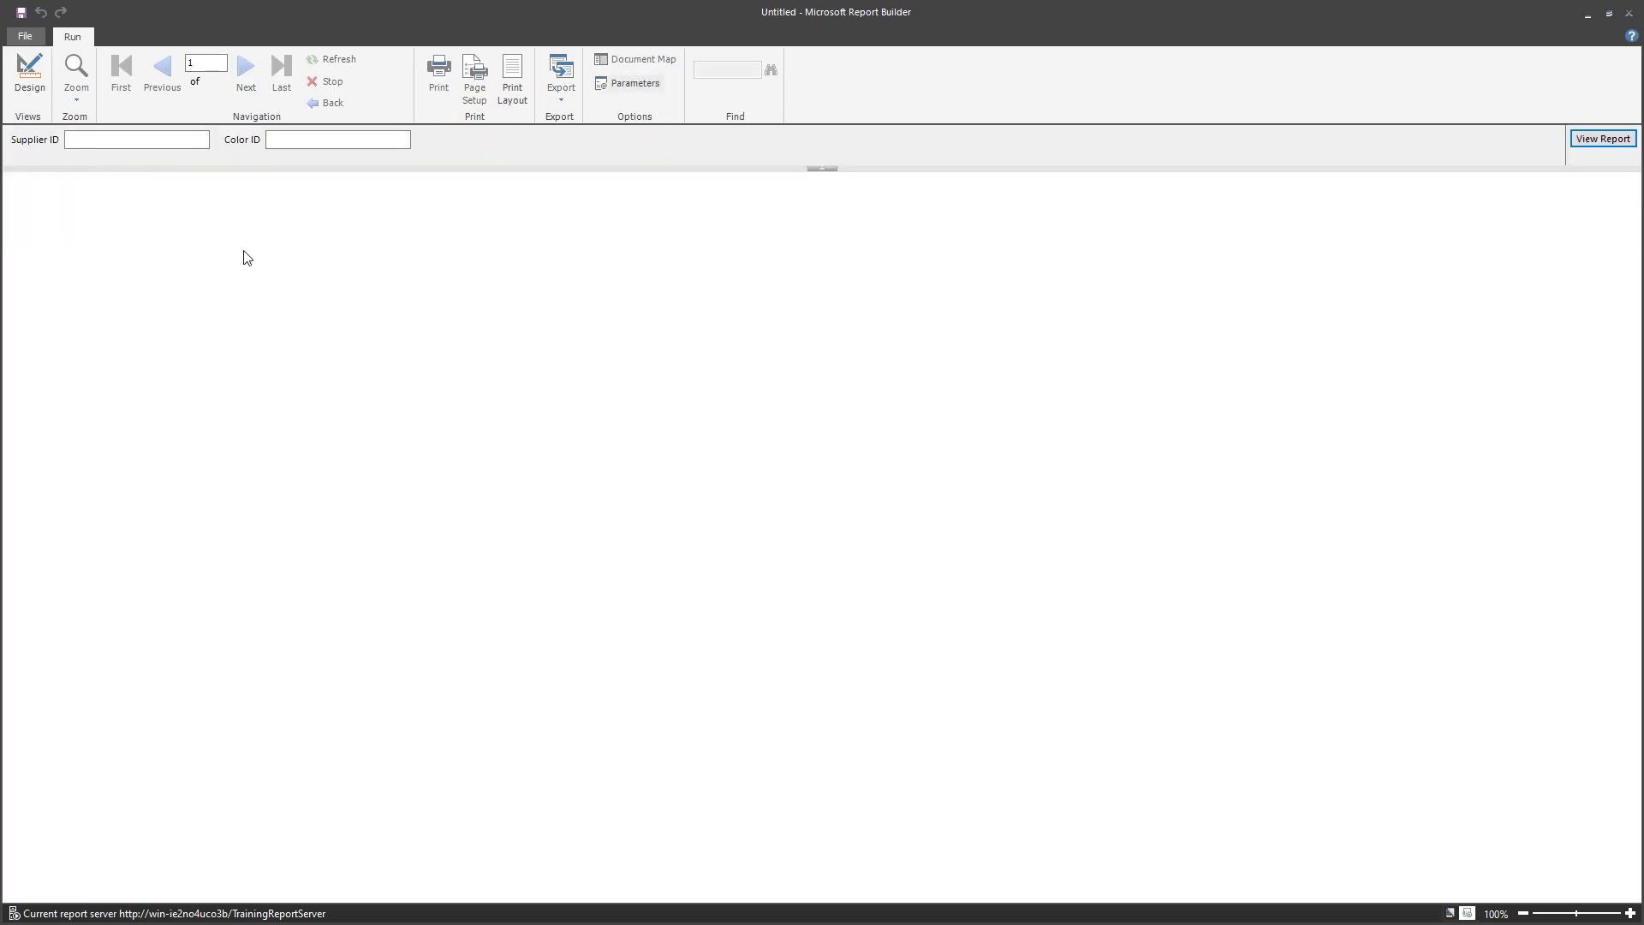
pyautogui.click(96, 143)
pyautogui.write('4')
pyautogui.press('Tab')
pyautogui.write('35')
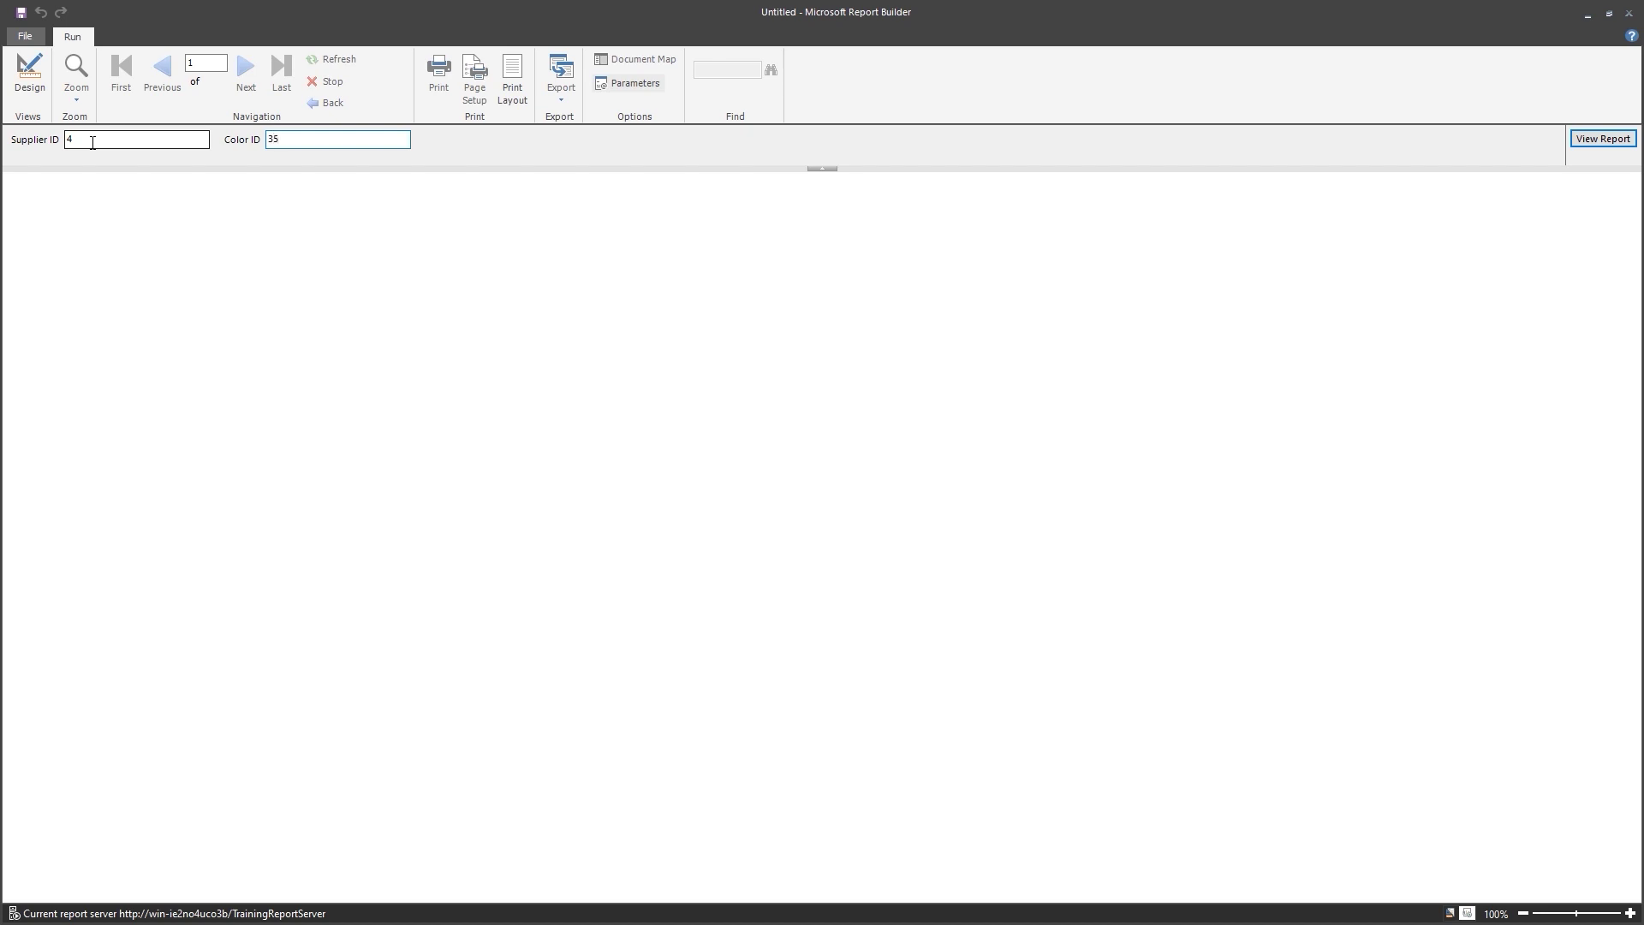
pyautogui.press('Return')
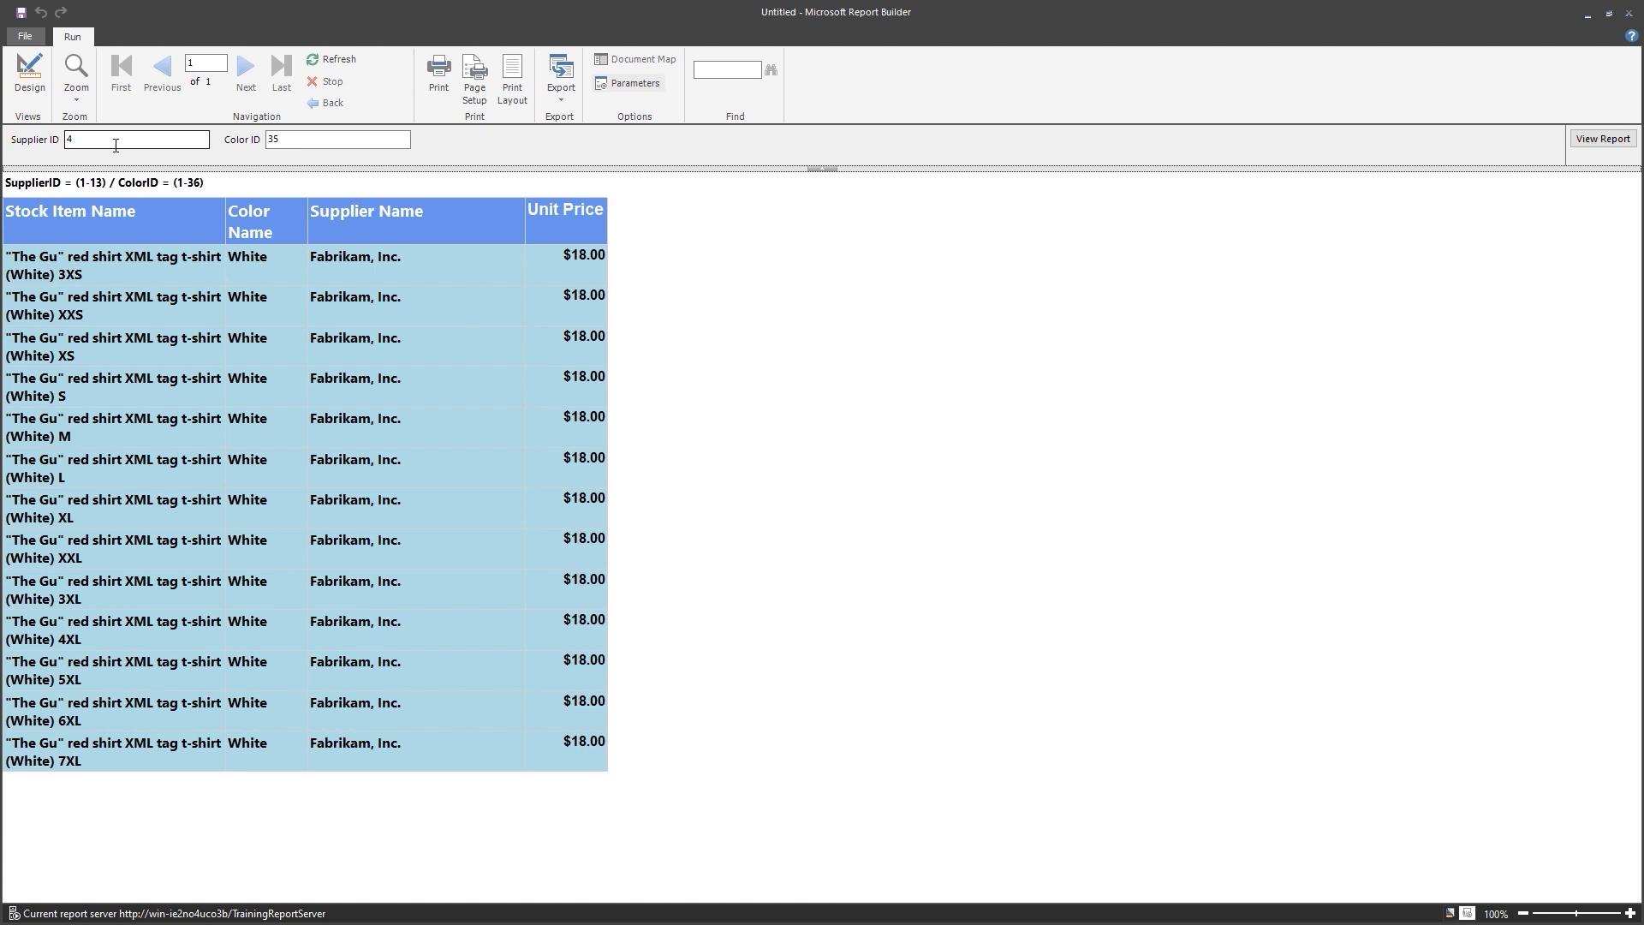
pyautogui.moveTo(85, 140); pyautogui.dragTo(55, 139)
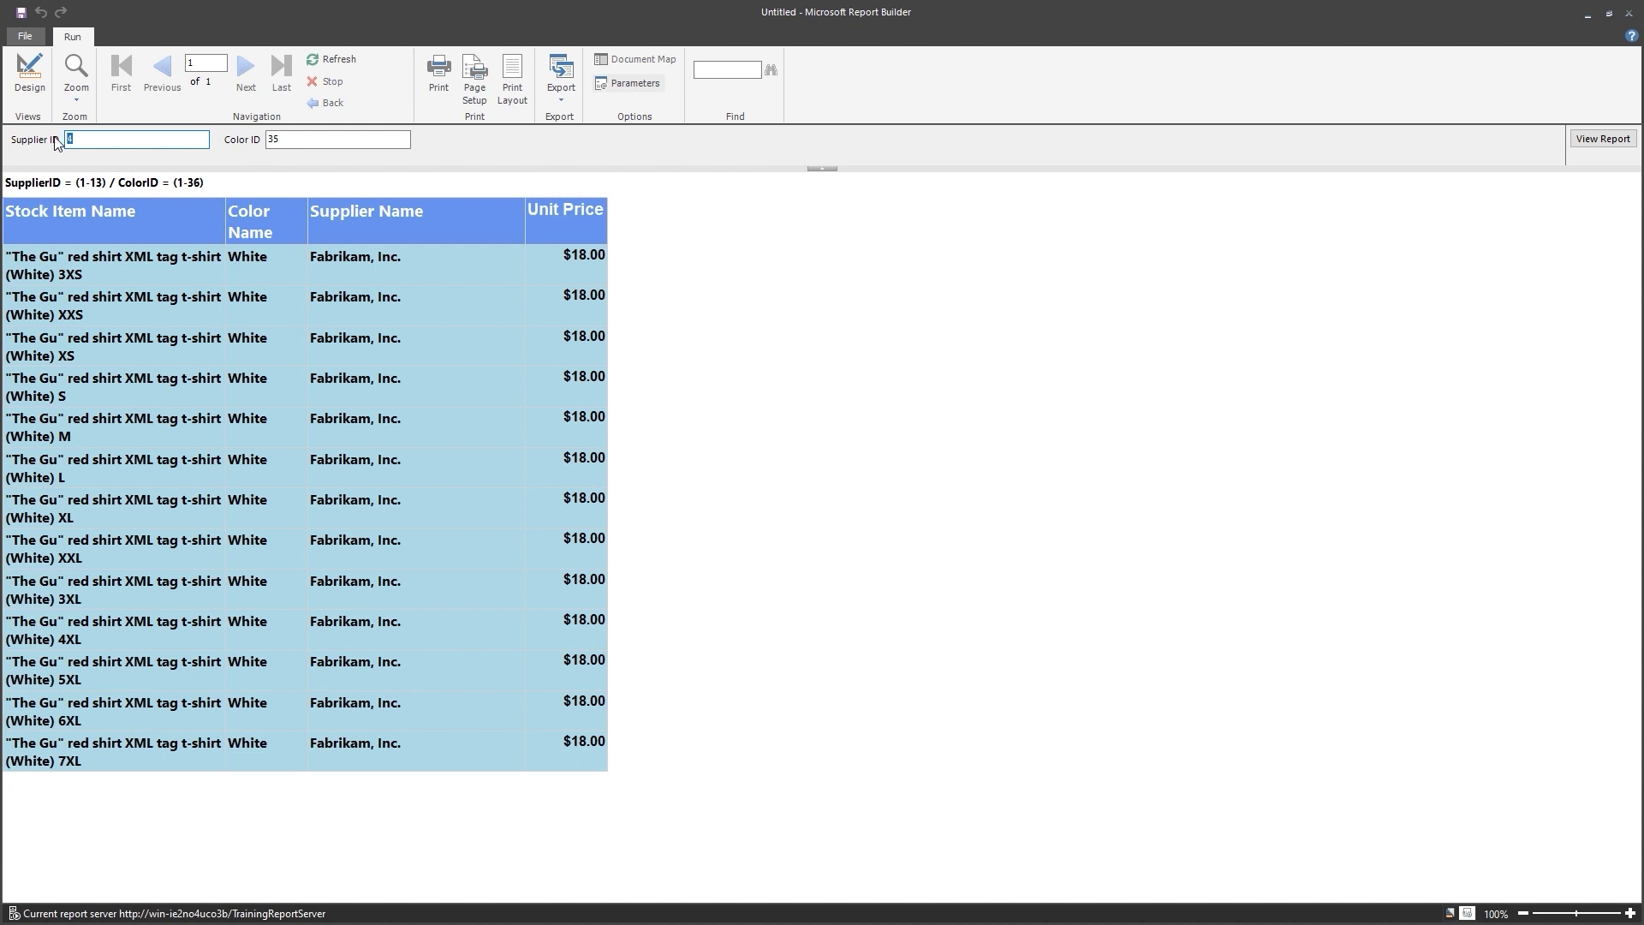
pyautogui.write('10')
pyautogui.press('Tab')
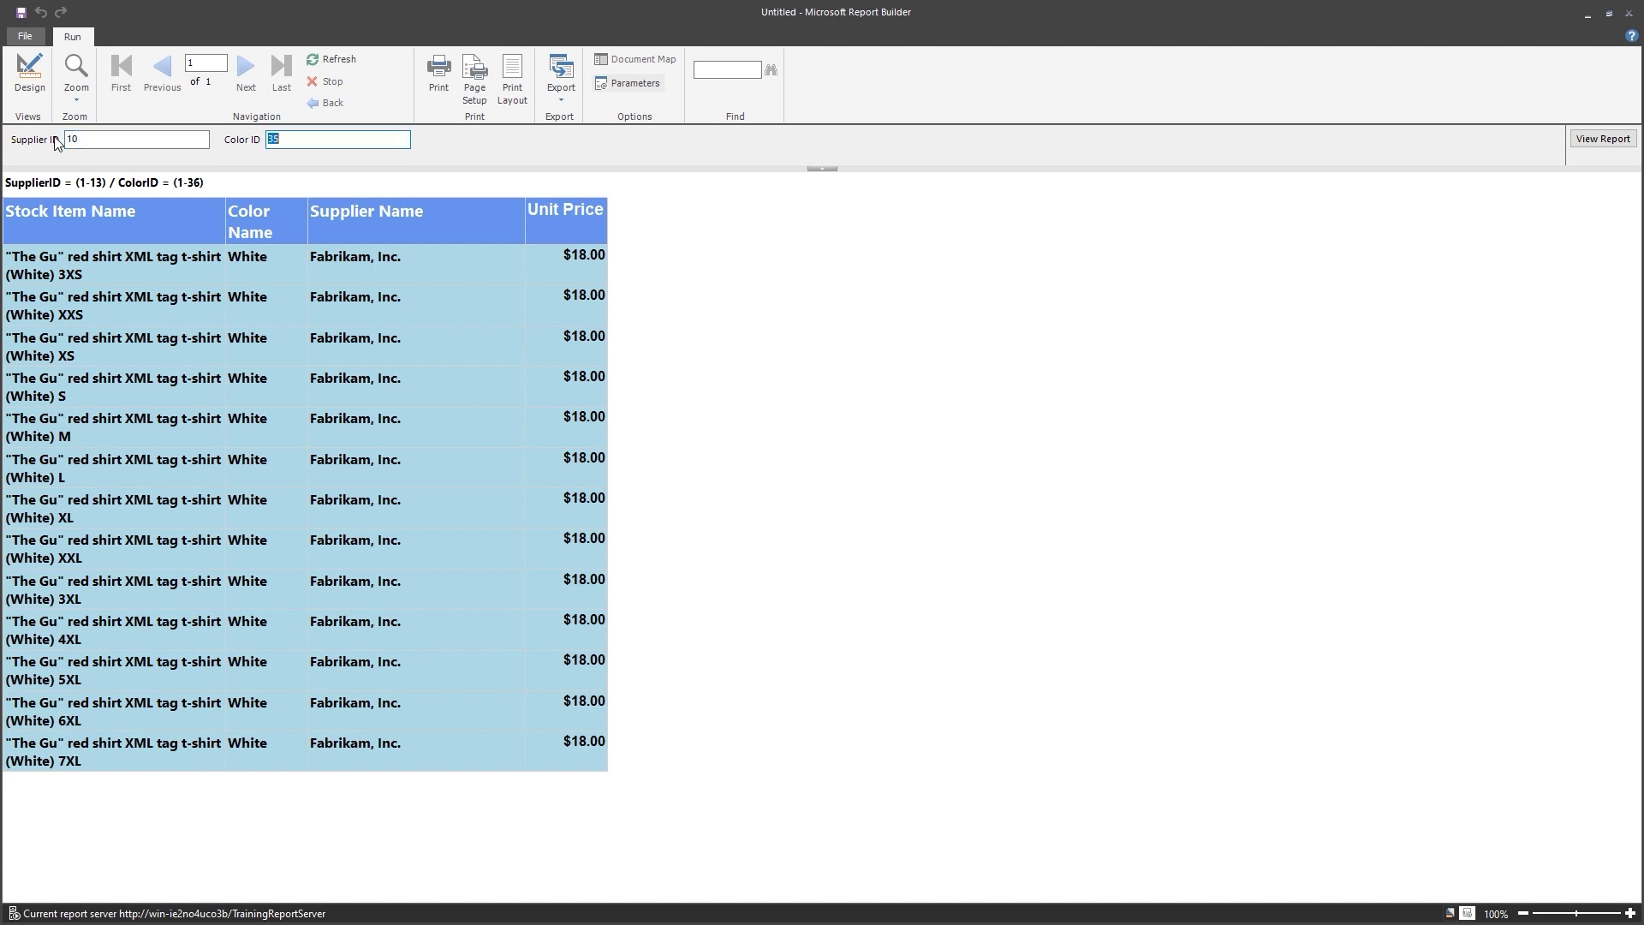
pyautogui.write('3')
pyautogui.press('Return')
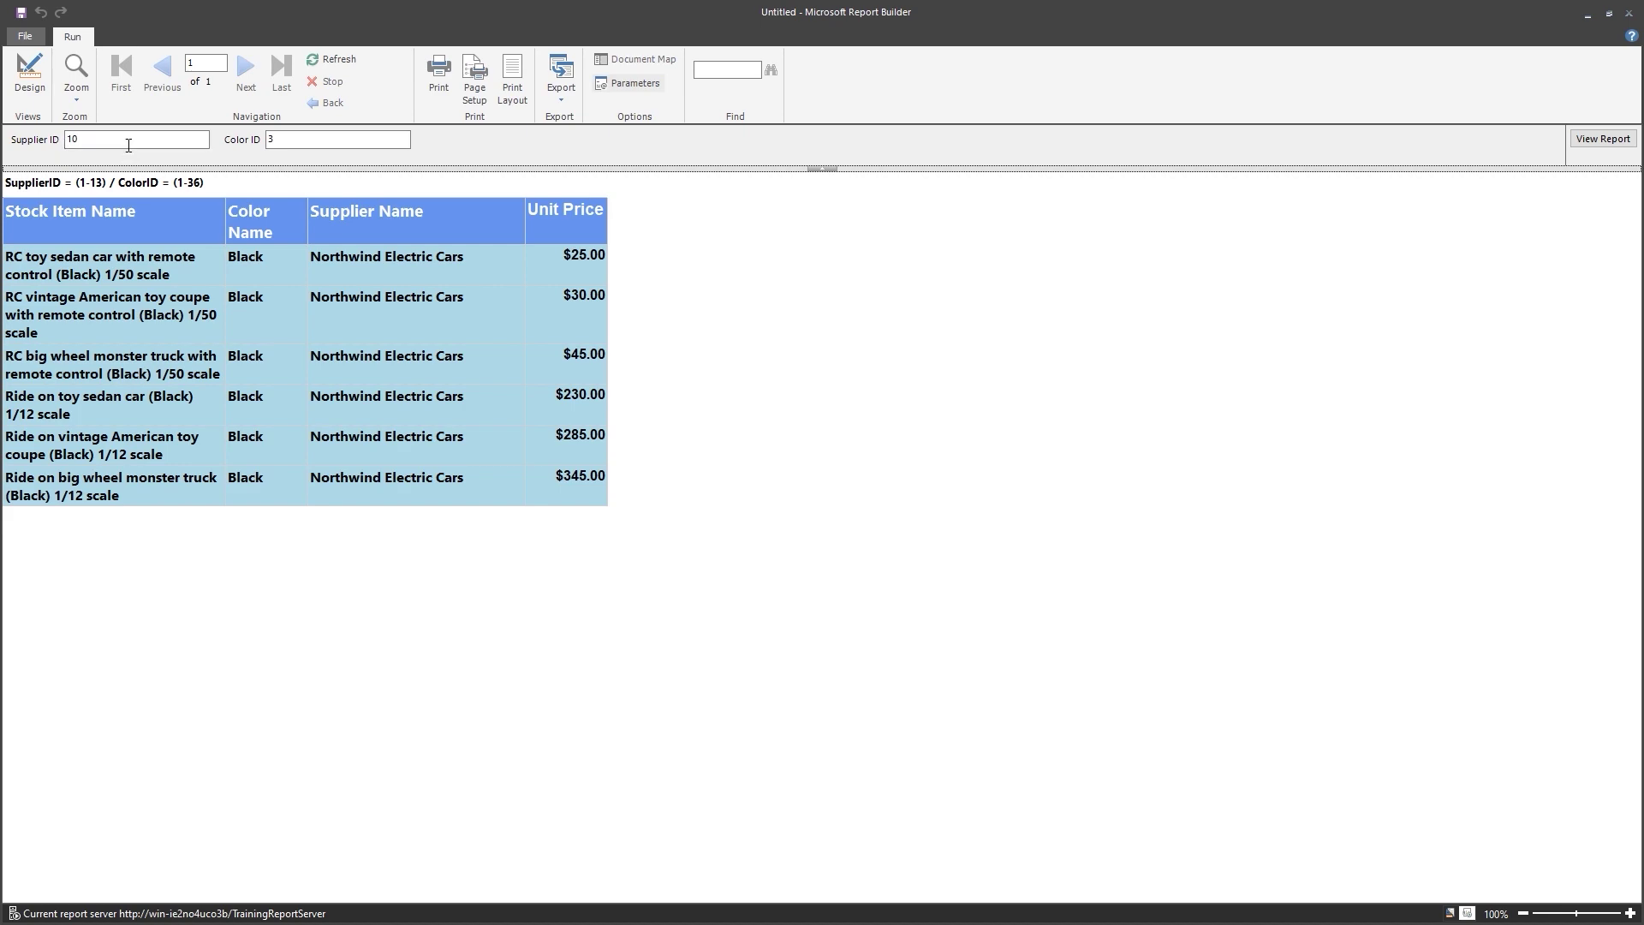
pyautogui.click(30, 75)
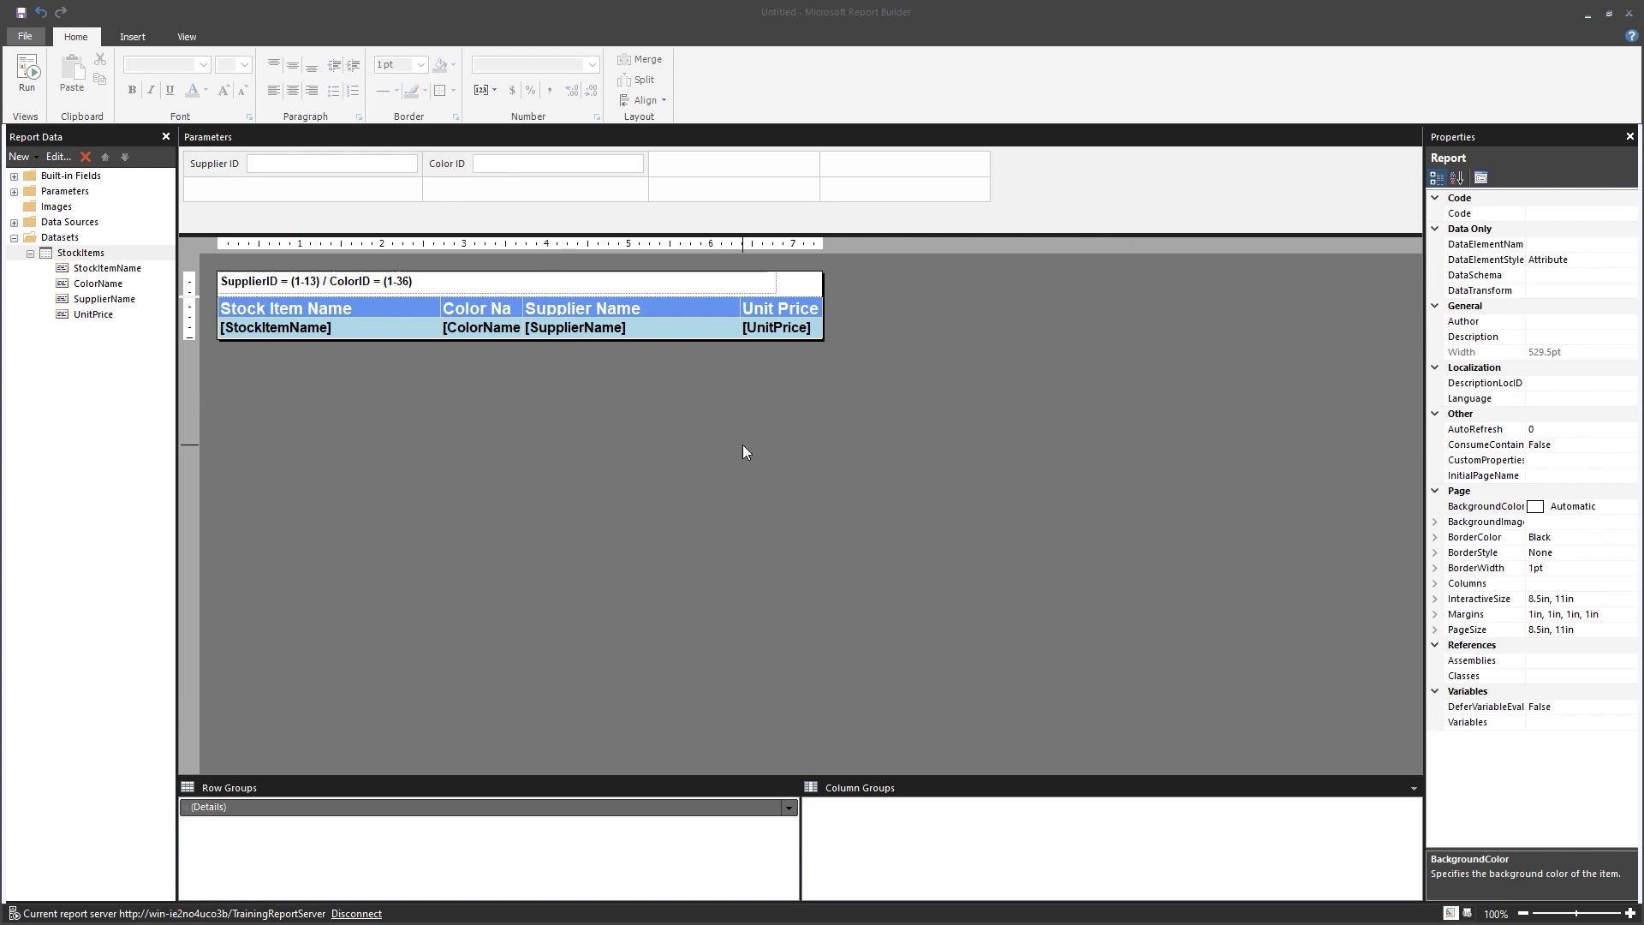
# Make Supplier ID an Integer parameter that allows null, with a specified (Null) default.
pyautogui.doubleClick(230, 167)
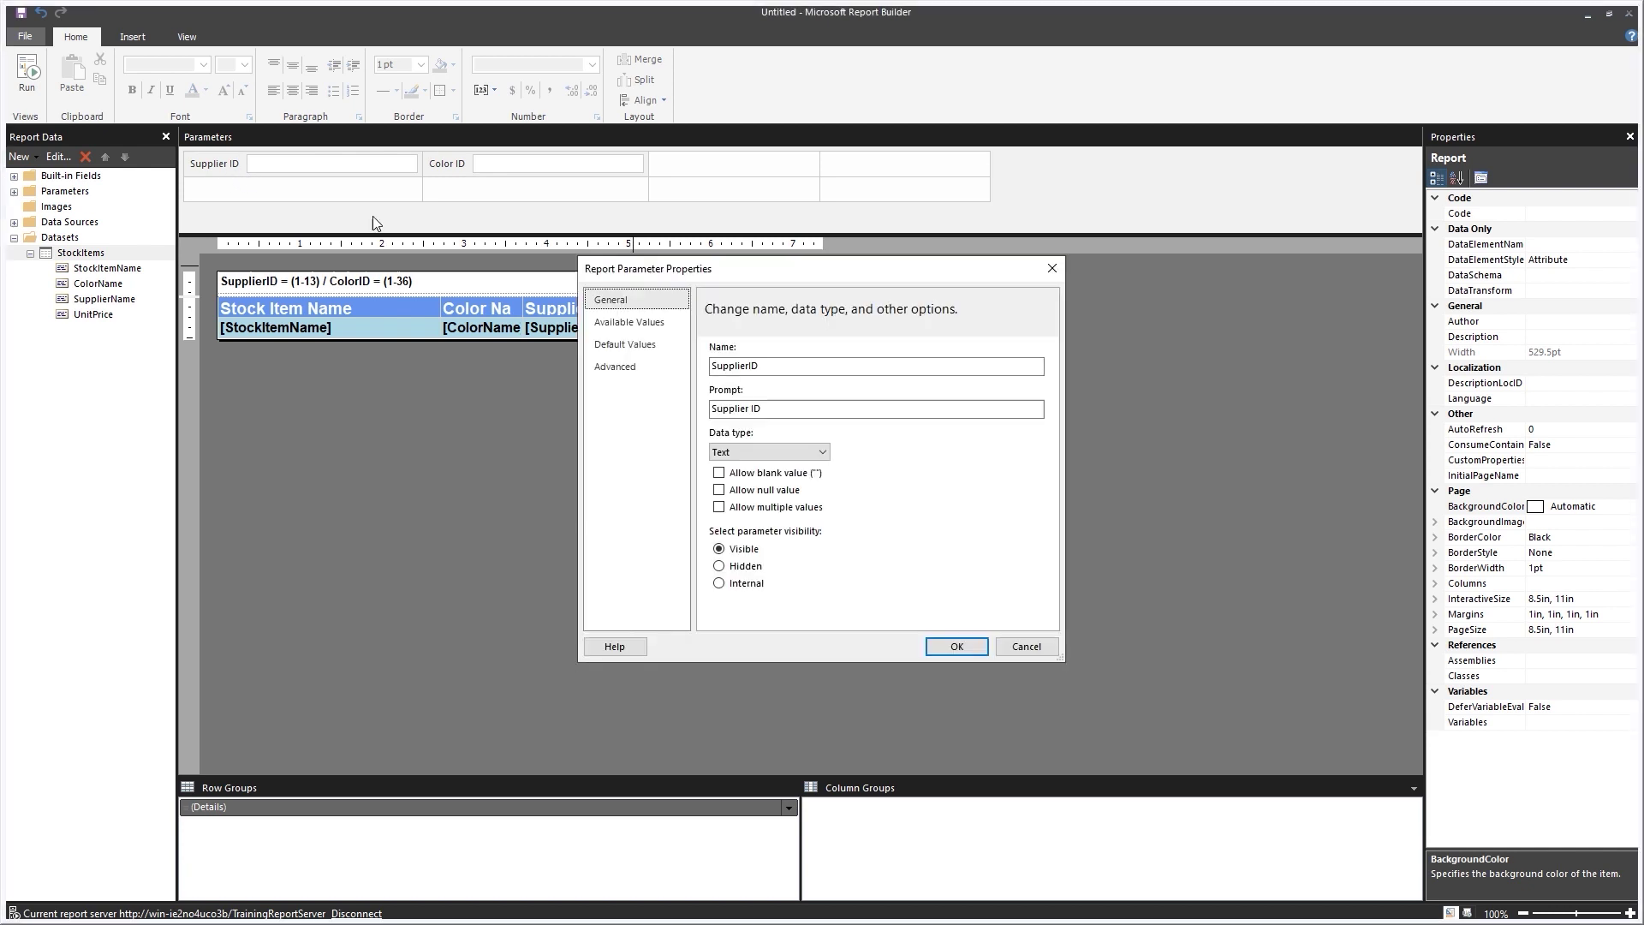
pyautogui.click(828, 452)
pyautogui.click(772, 504)
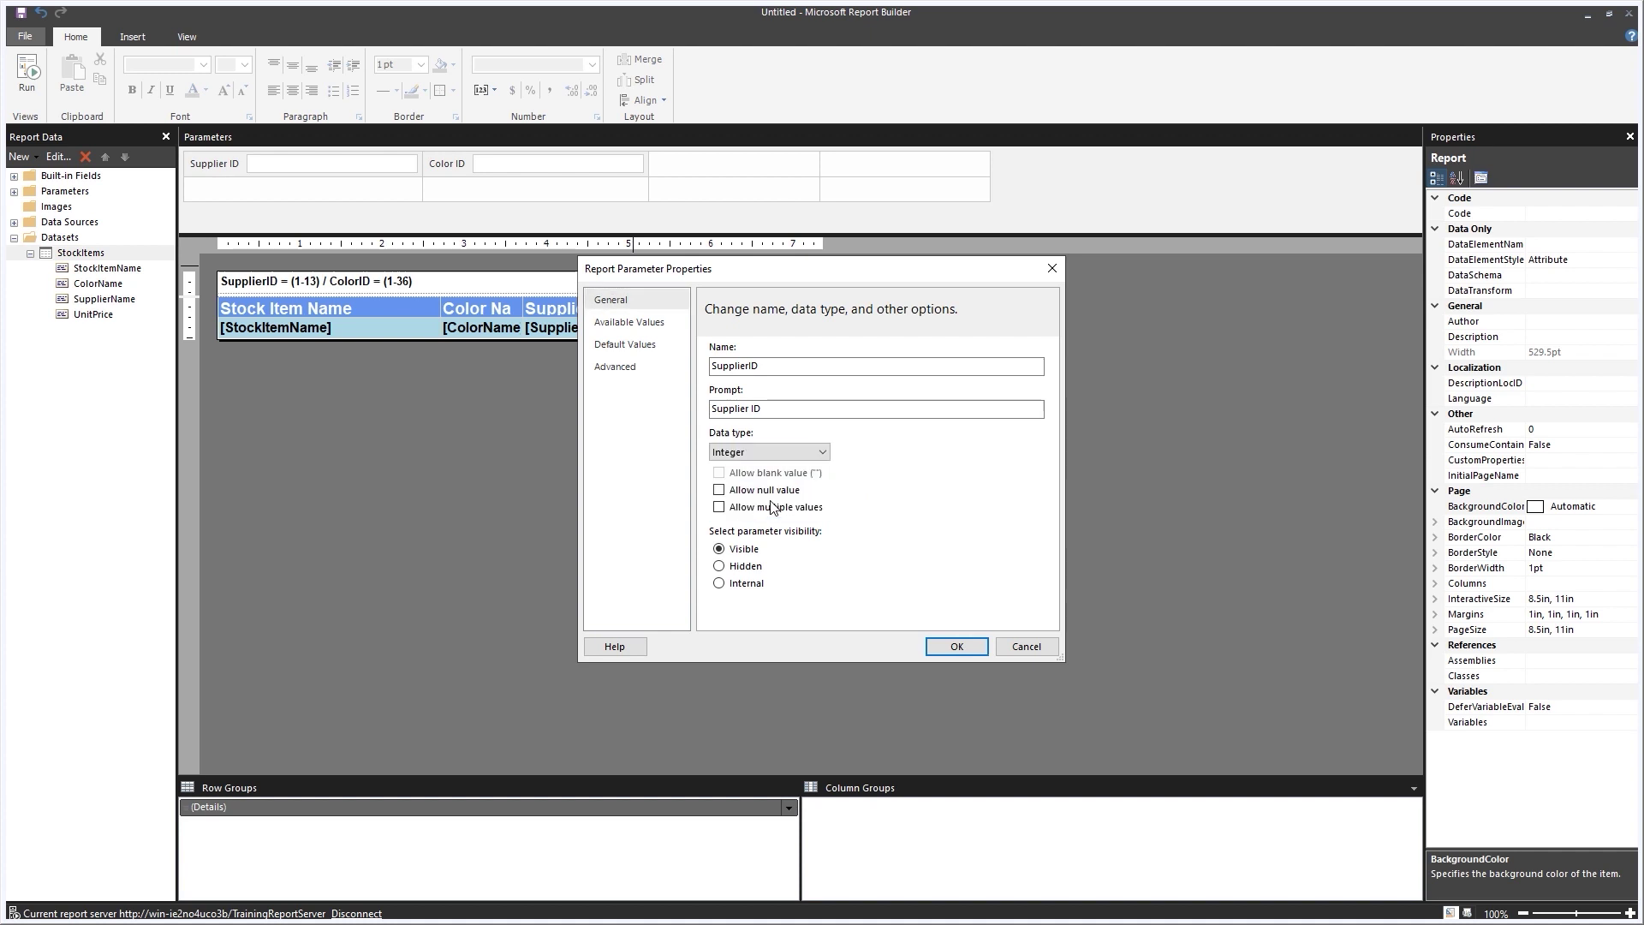
pyautogui.click(718, 493)
pyautogui.click(642, 349)
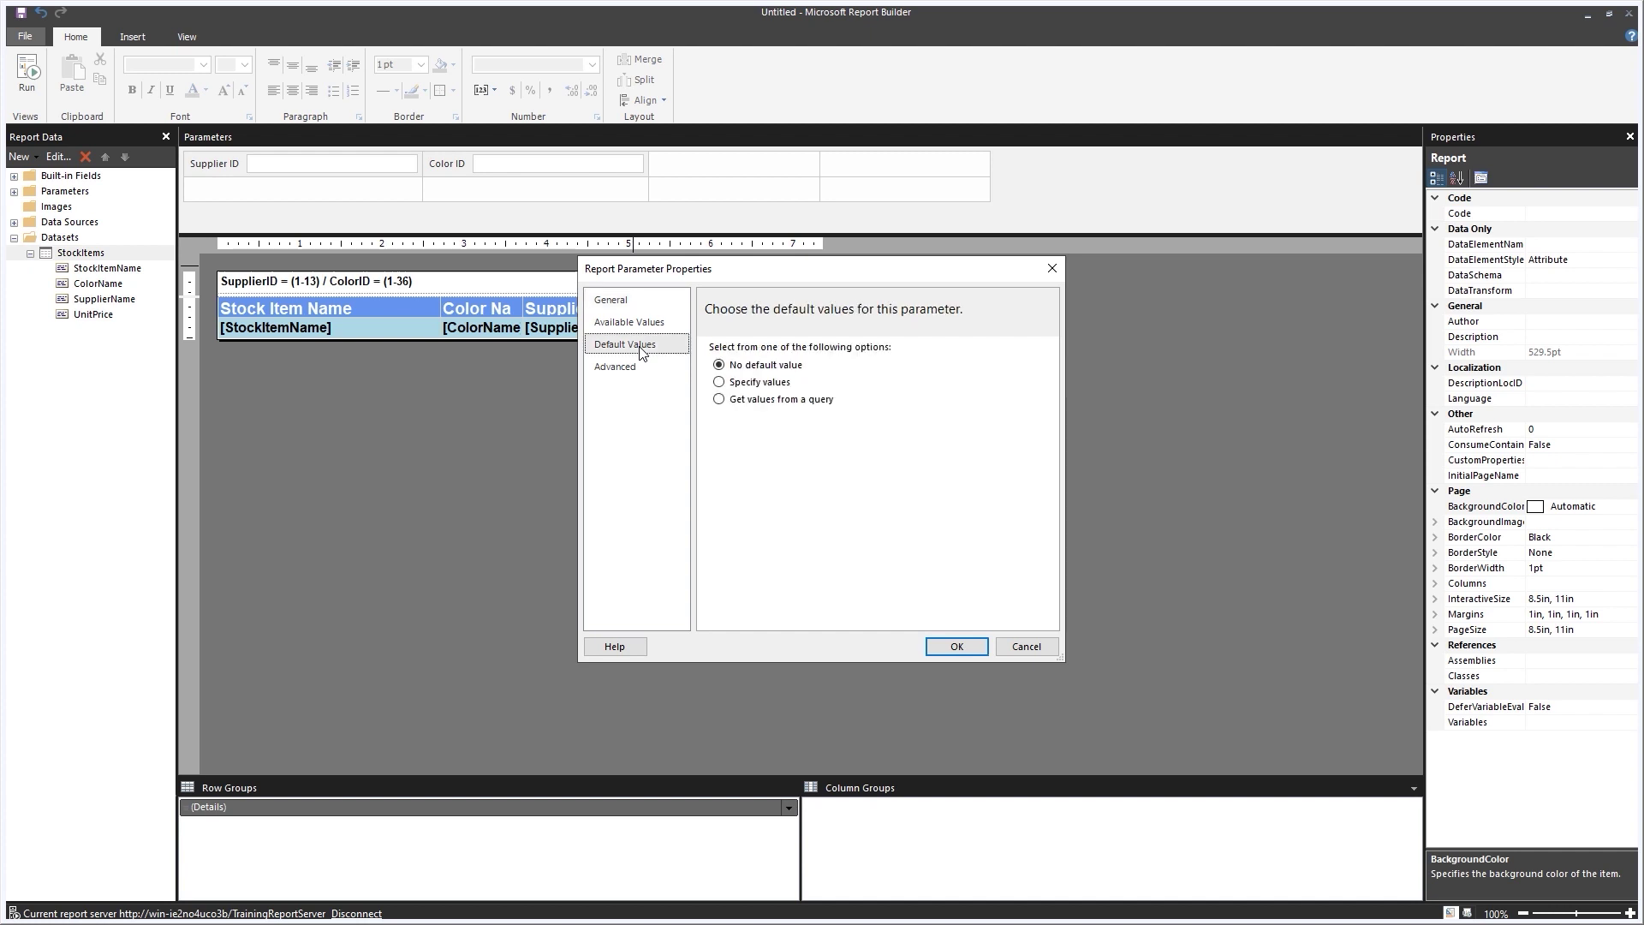
pyautogui.click(719, 383)
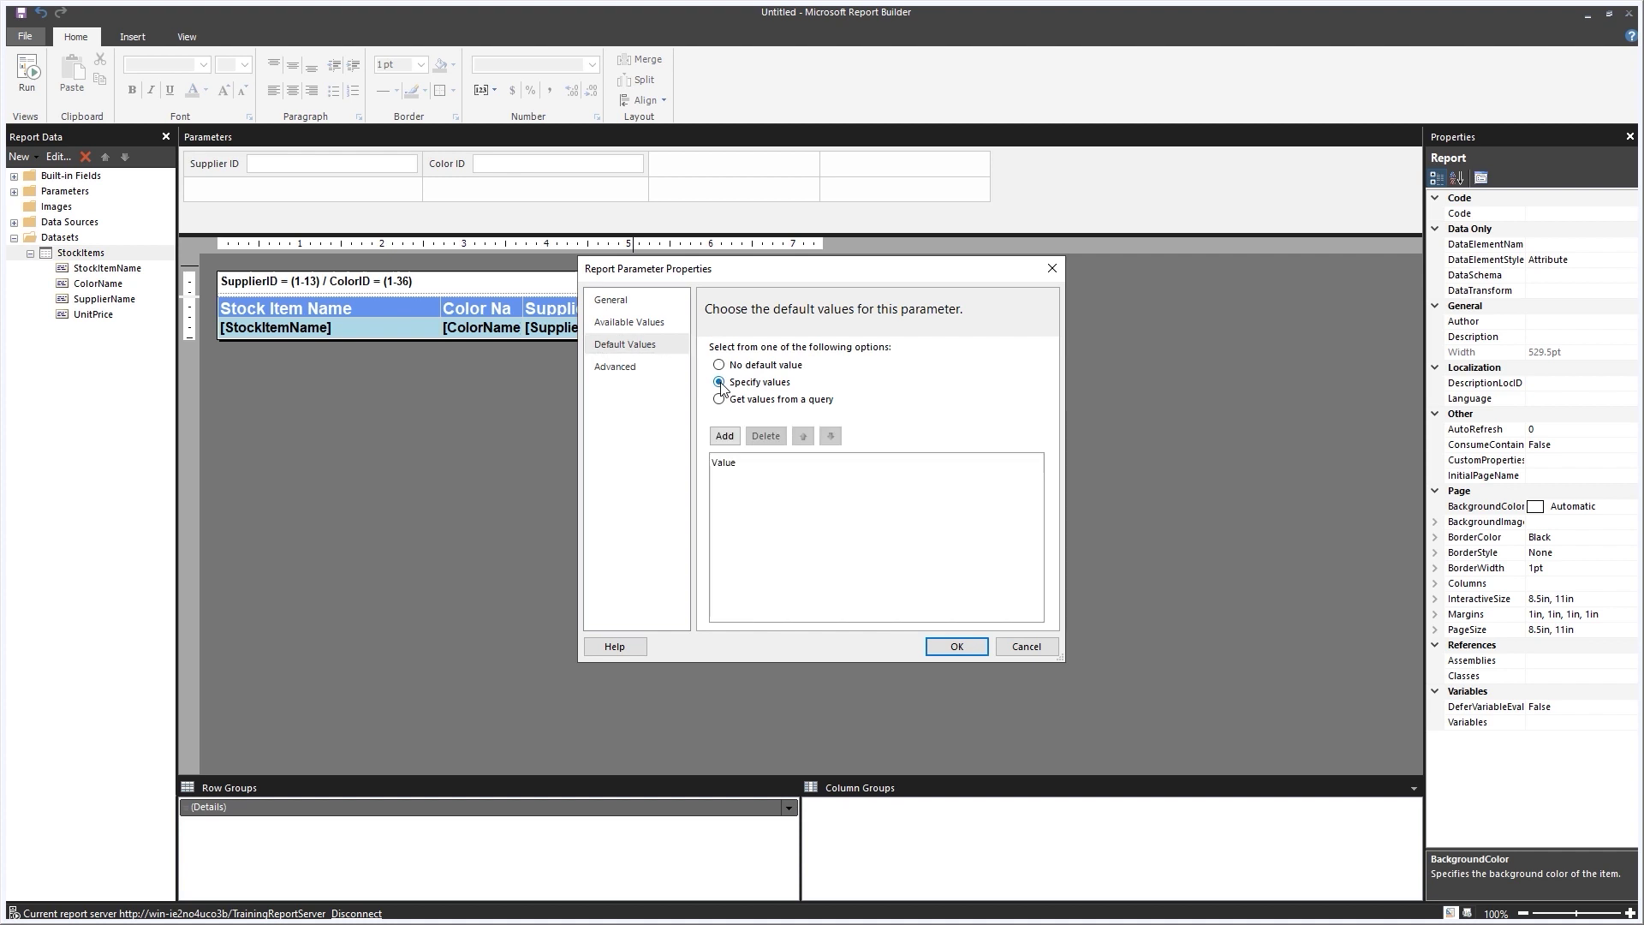
pyautogui.click(725, 437)
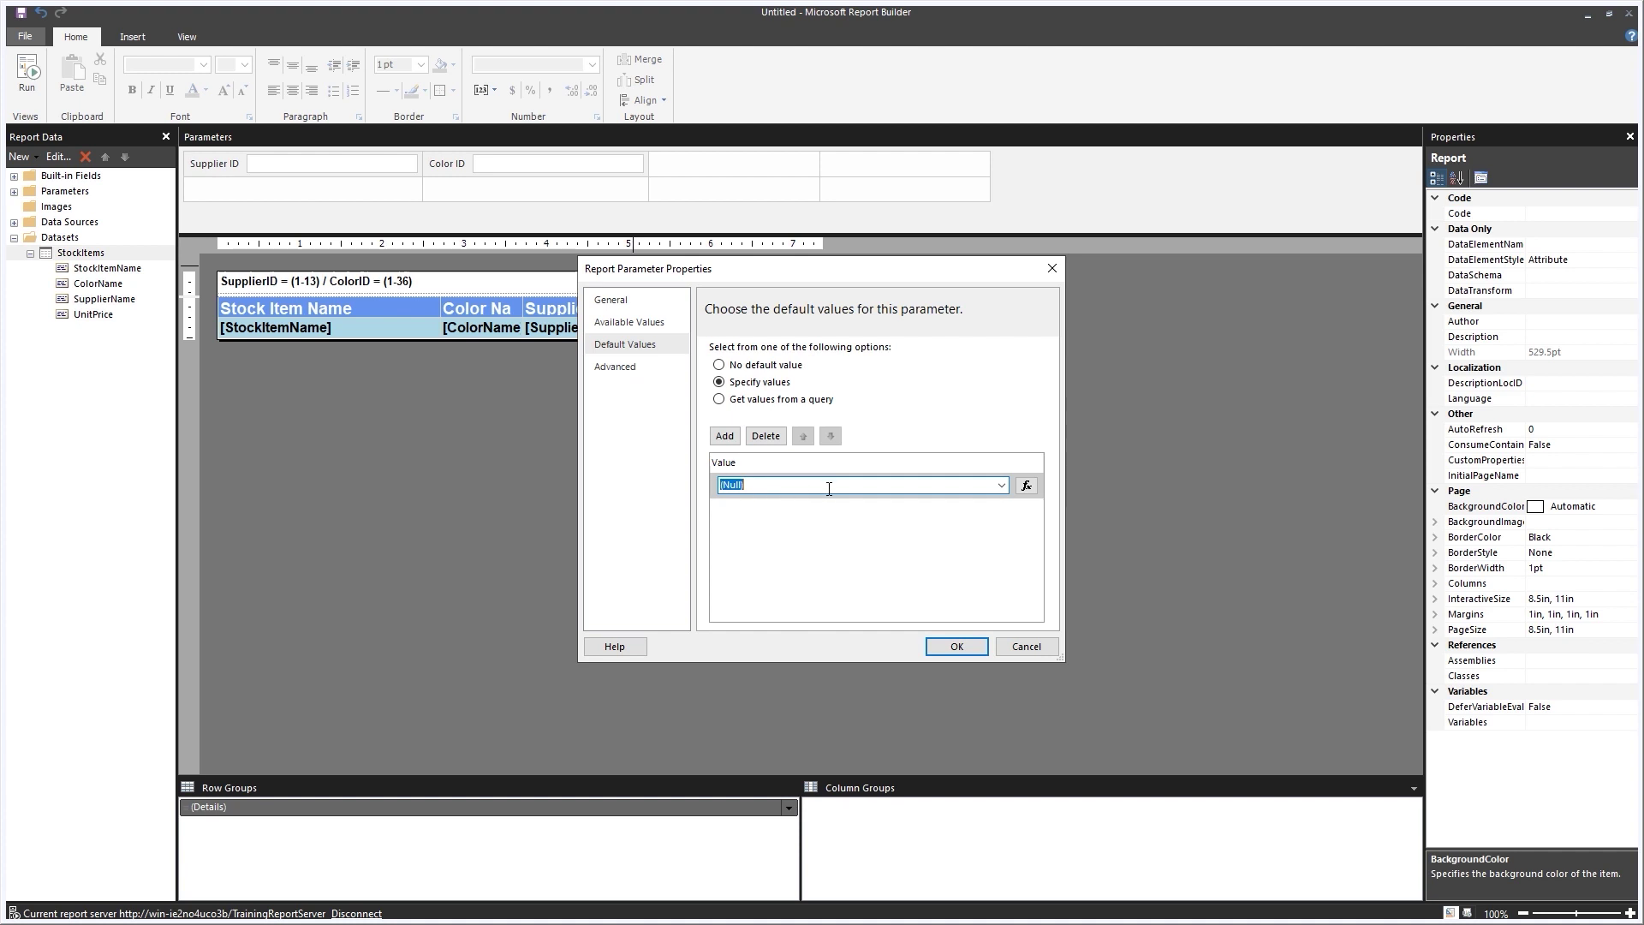
pyautogui.click(957, 648)
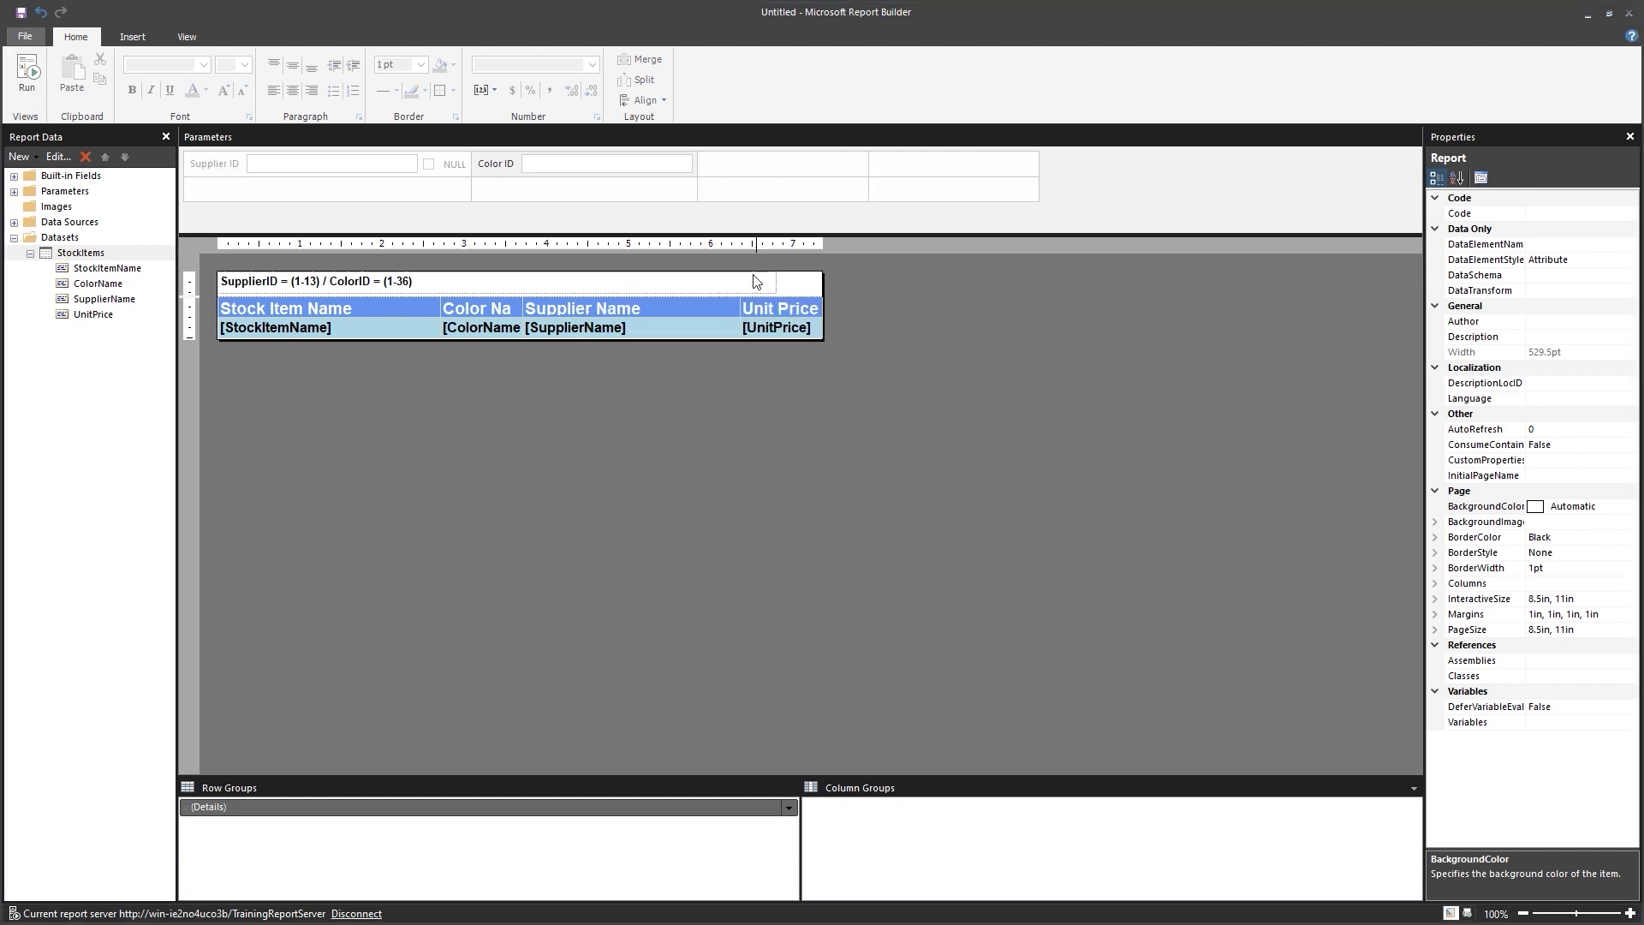
# Make ColorID a hidden Integer parameter that allows null values.
pyautogui.doubleClick(503, 168)
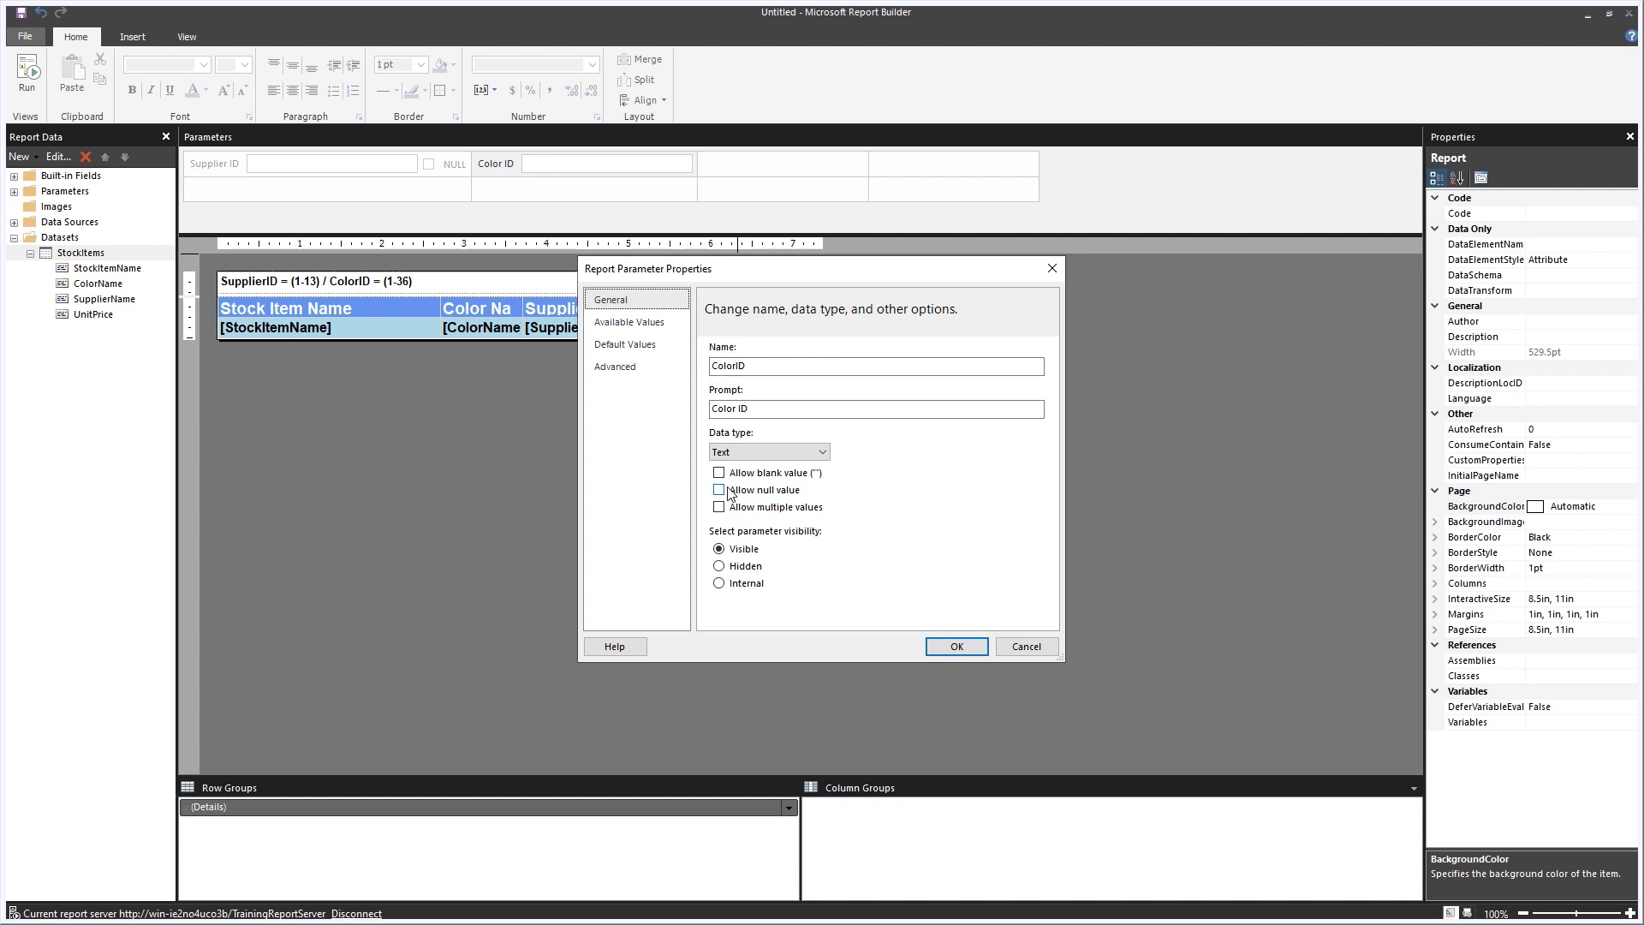
pyautogui.click(753, 451)
pyautogui.click(741, 503)
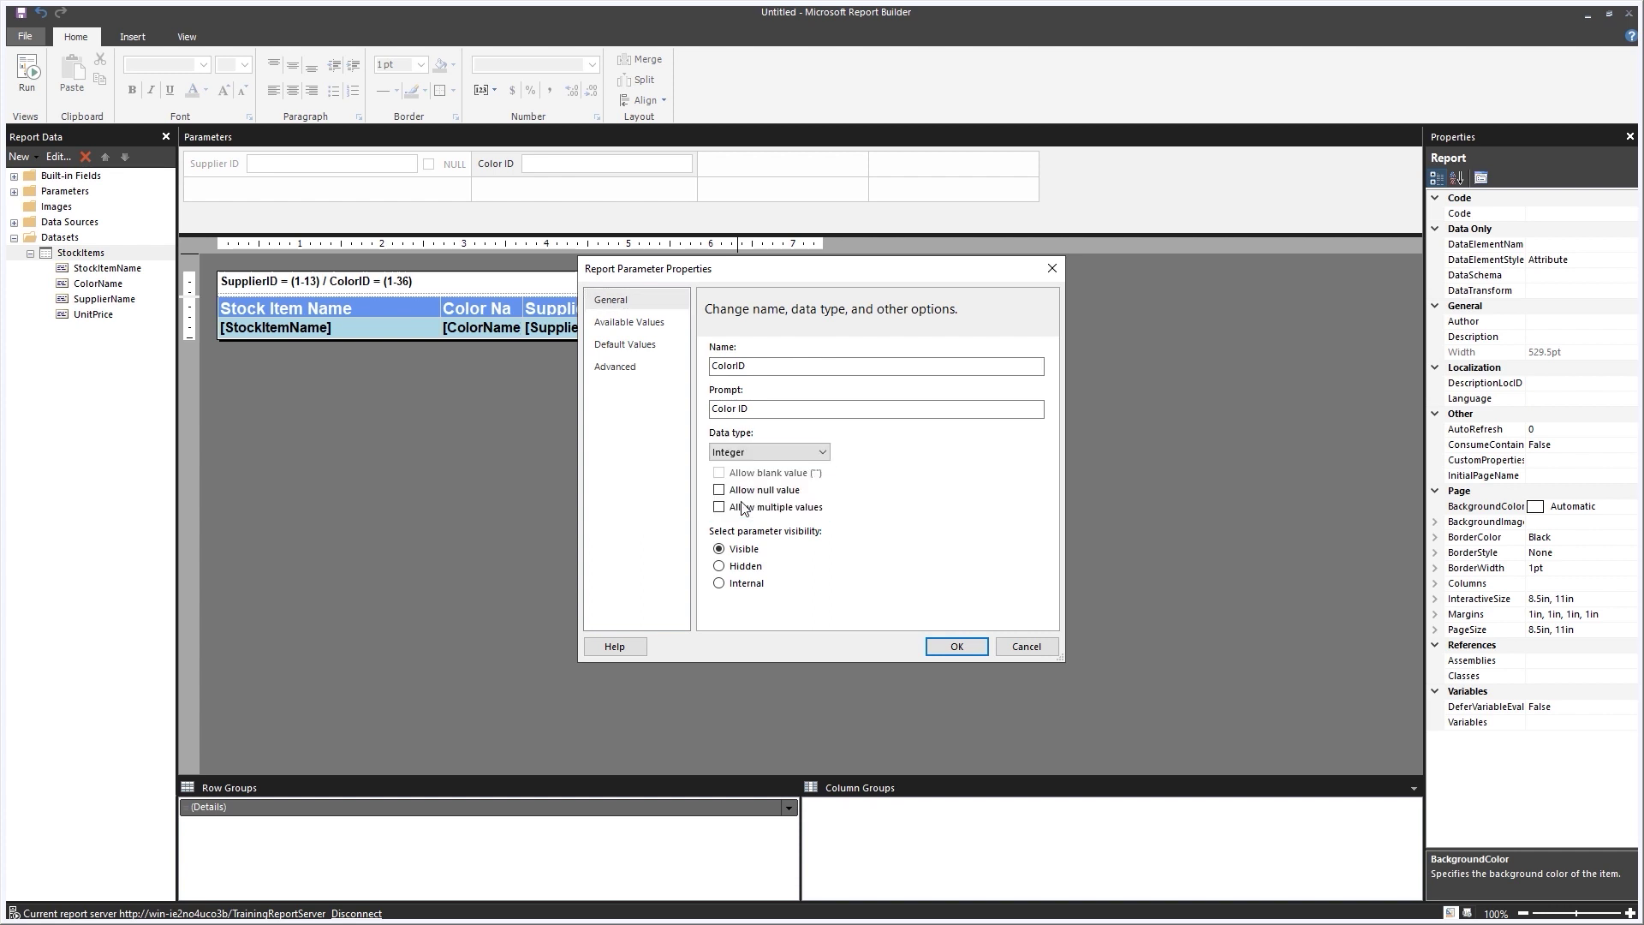
pyautogui.click(718, 491)
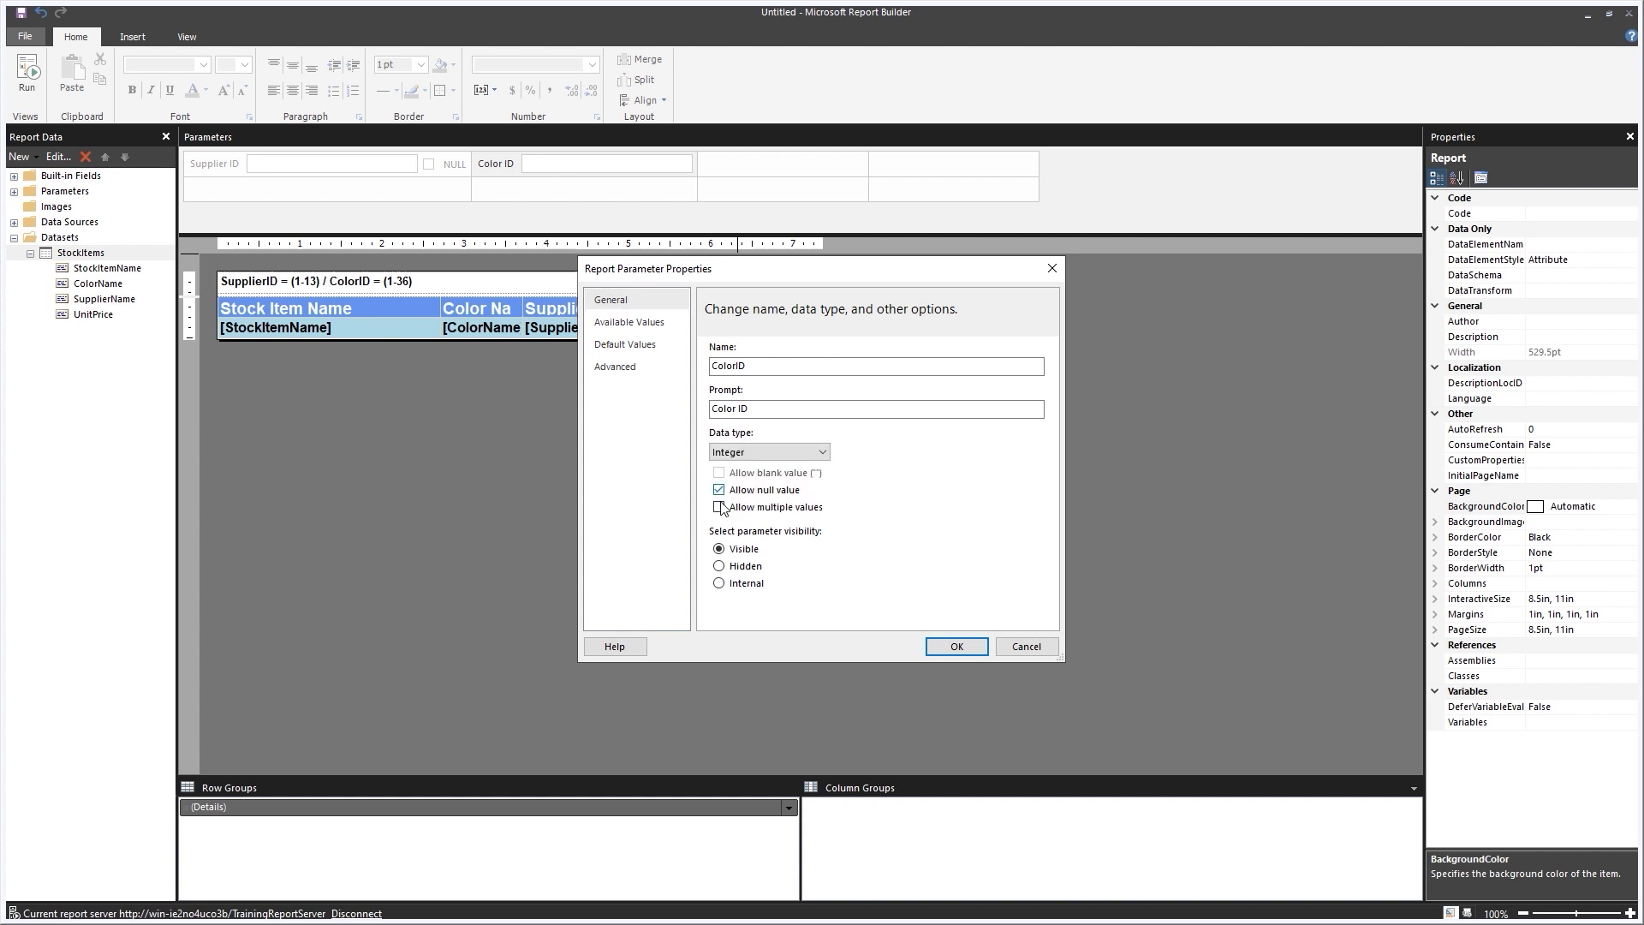
pyautogui.click(720, 567)
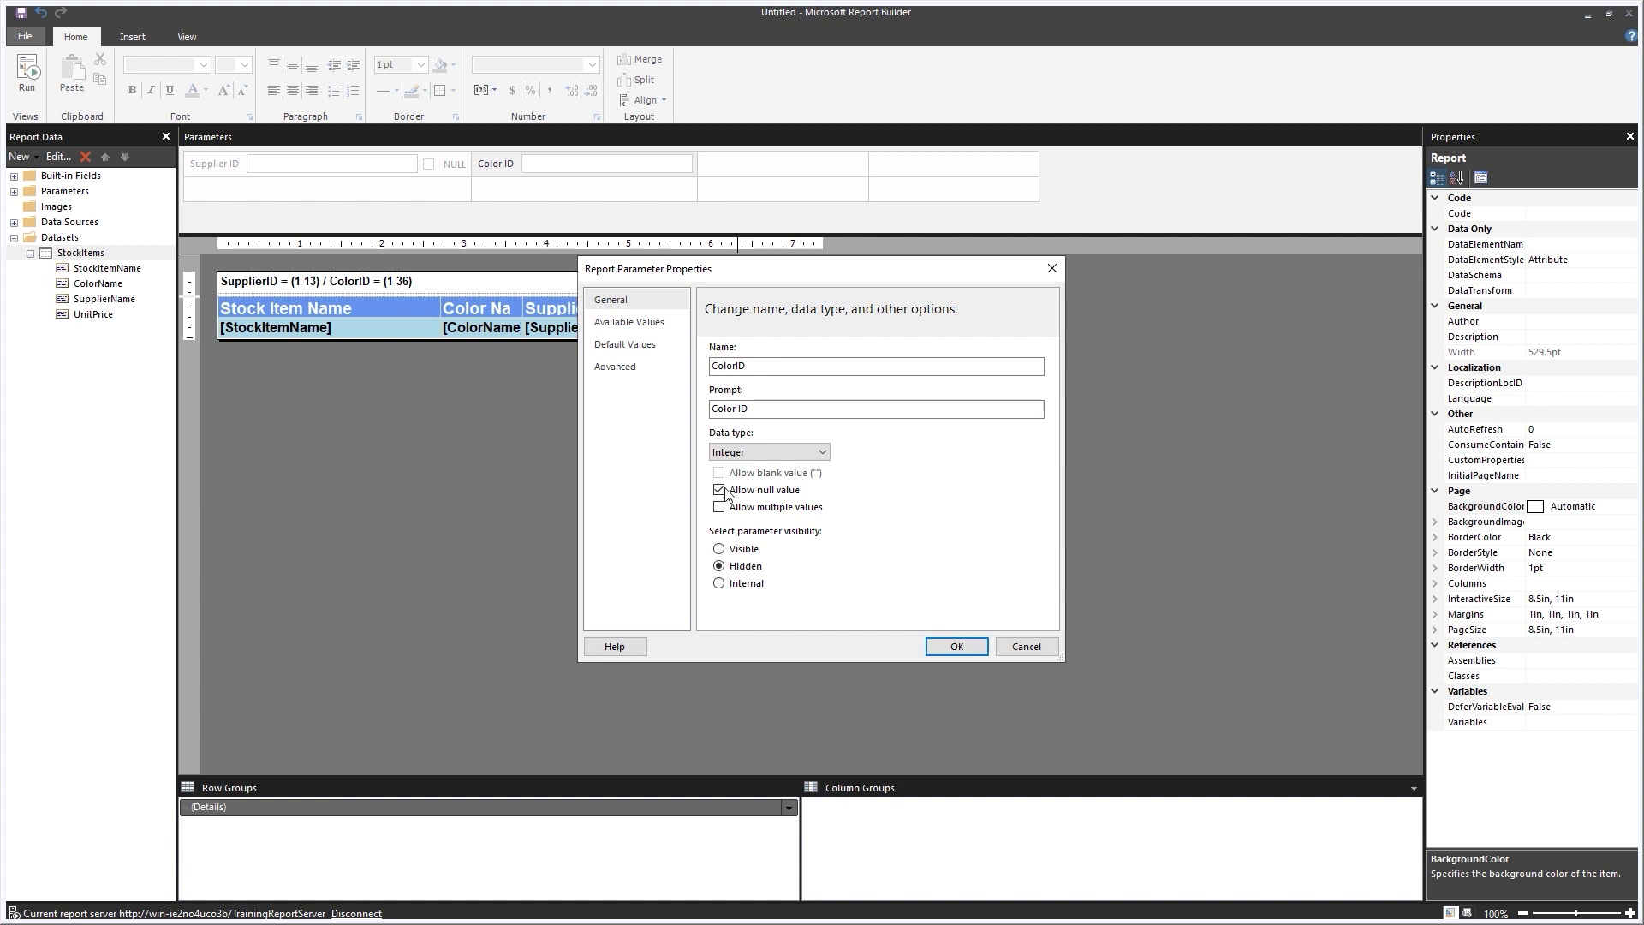
# Give ColorID a specified Null default value and test-run the report.
pyautogui.click(629, 353)
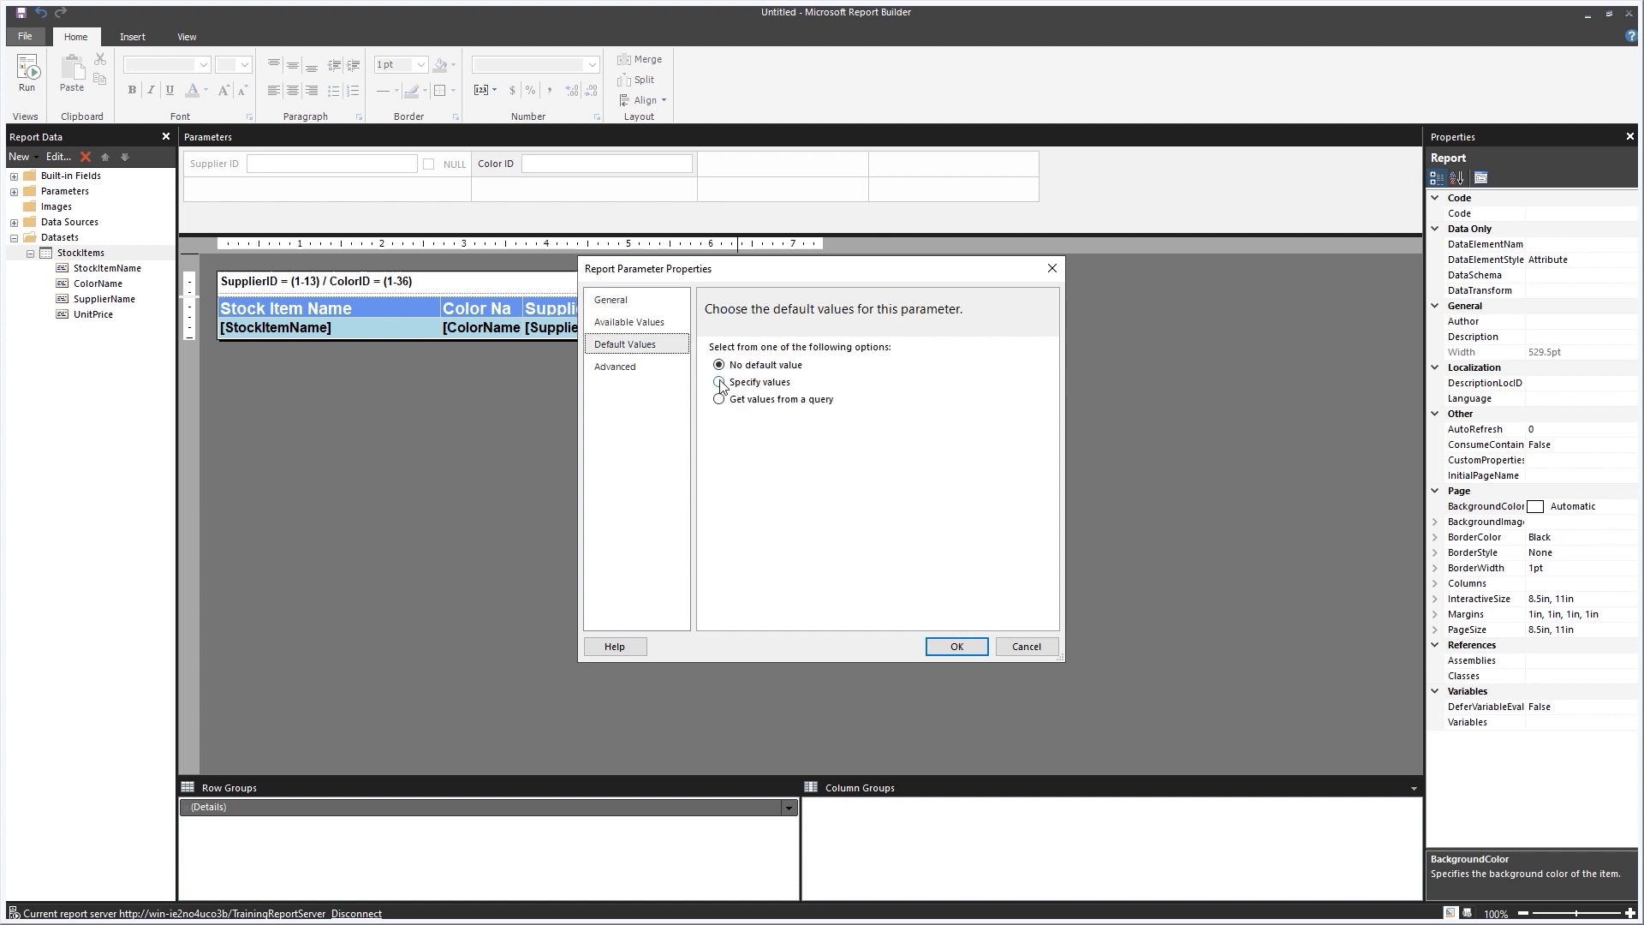
pyautogui.click(722, 383)
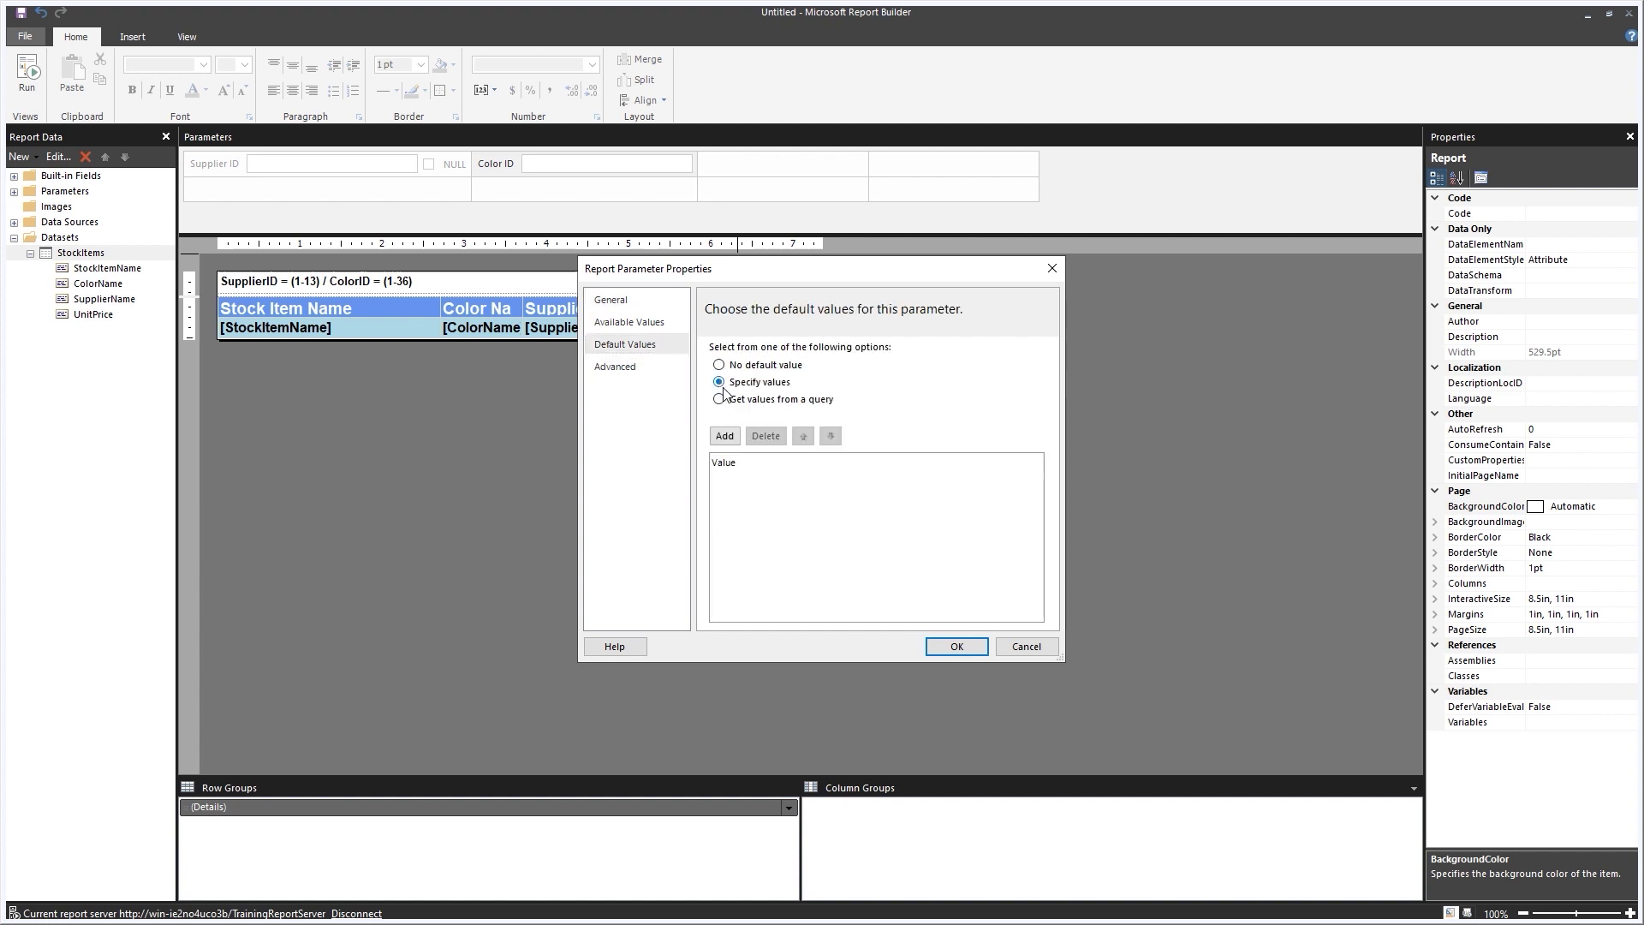
pyautogui.click(724, 436)
pyautogui.click(976, 646)
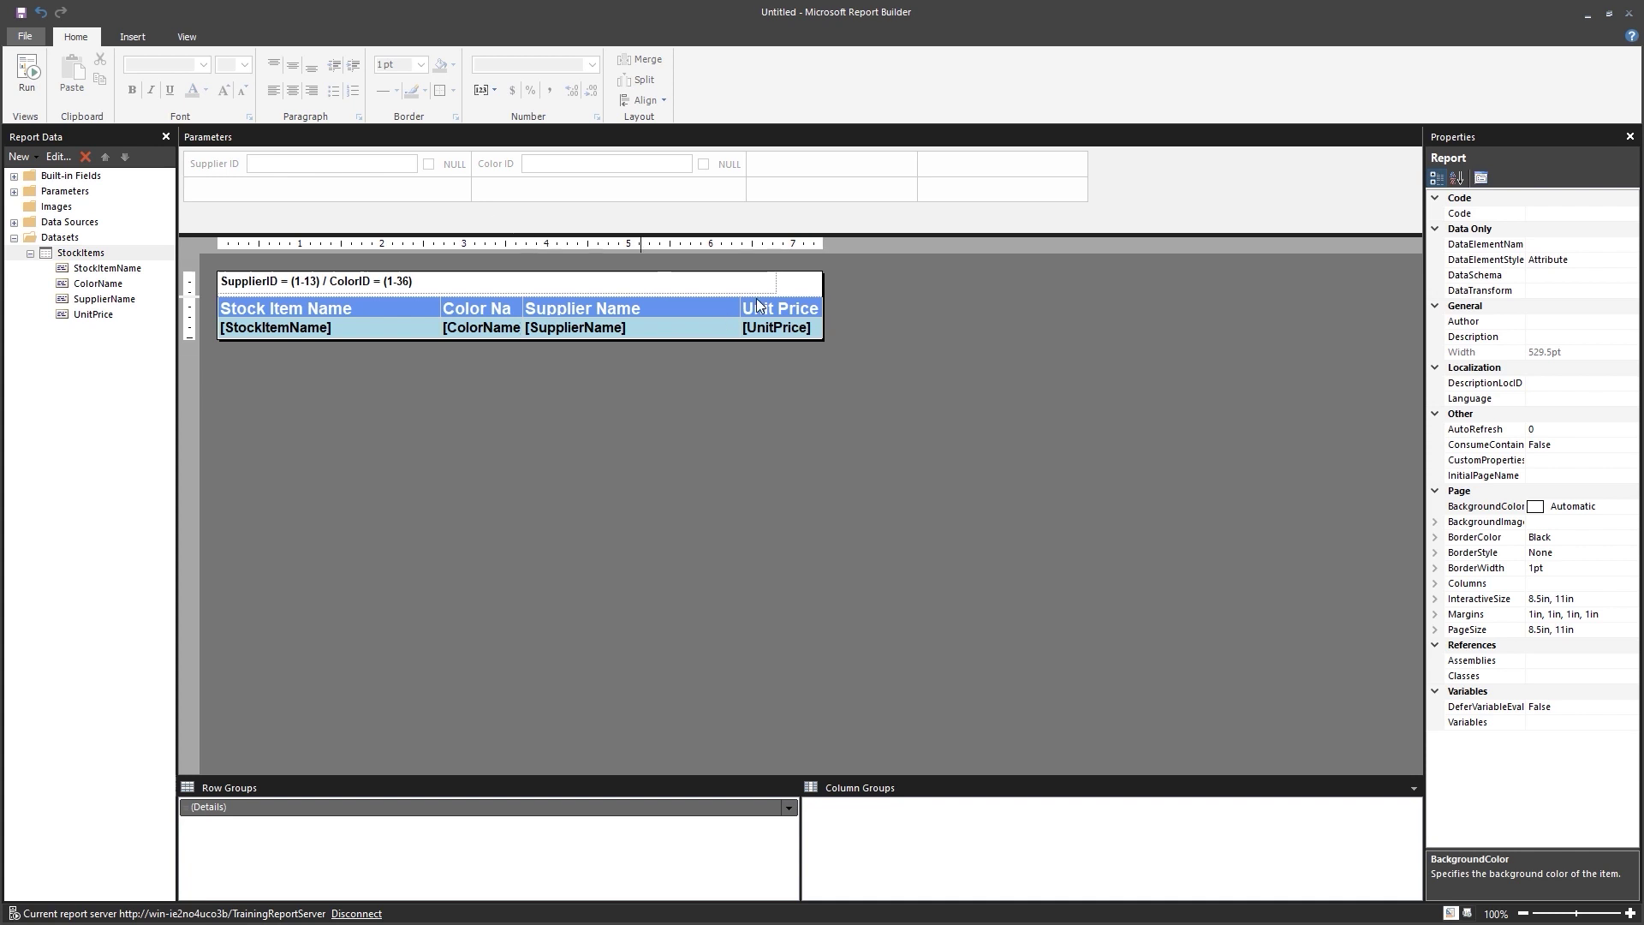
pyautogui.click(27, 73)
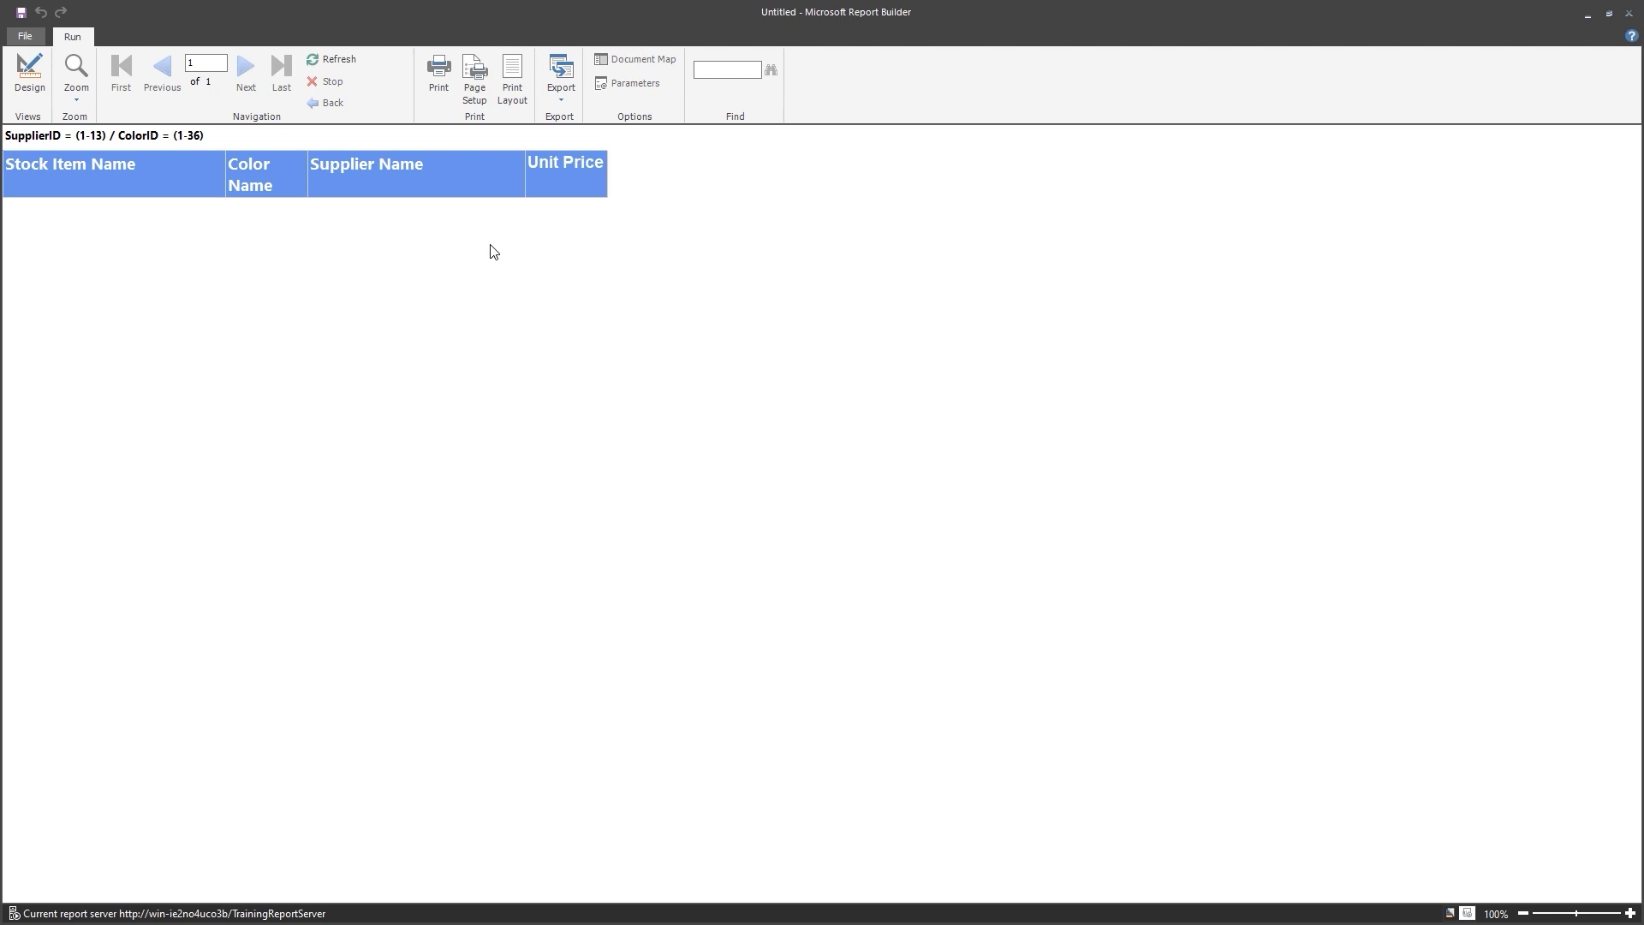
pyautogui.click(30, 77)
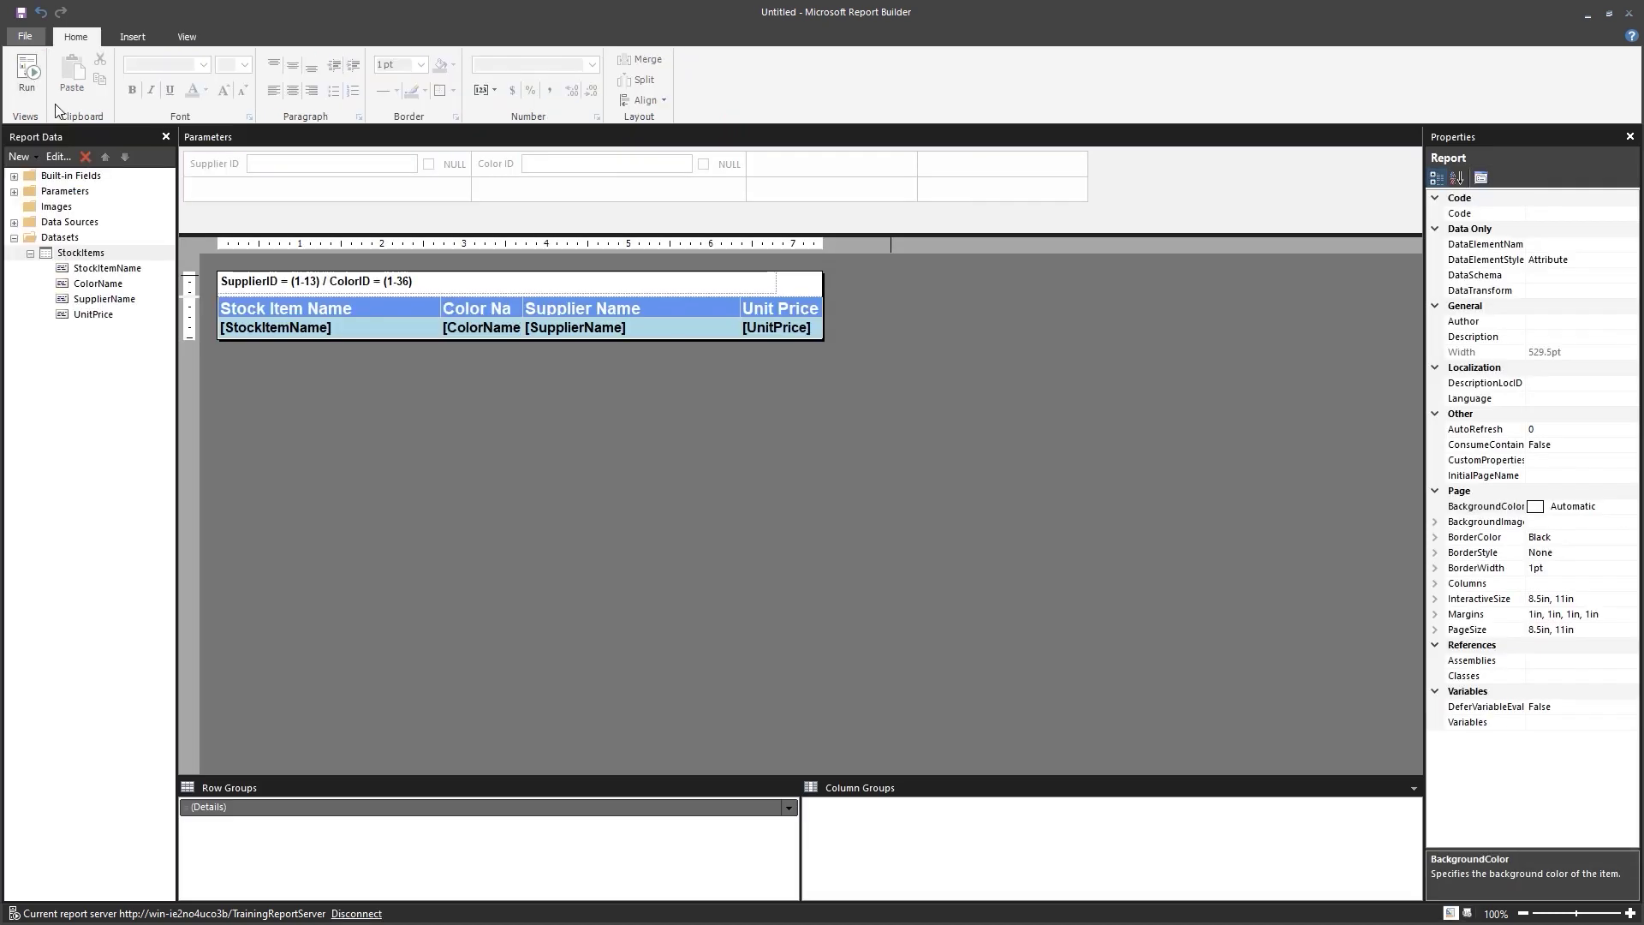
pyautogui.rightClick(74, 256)
pyautogui.click(137, 330)
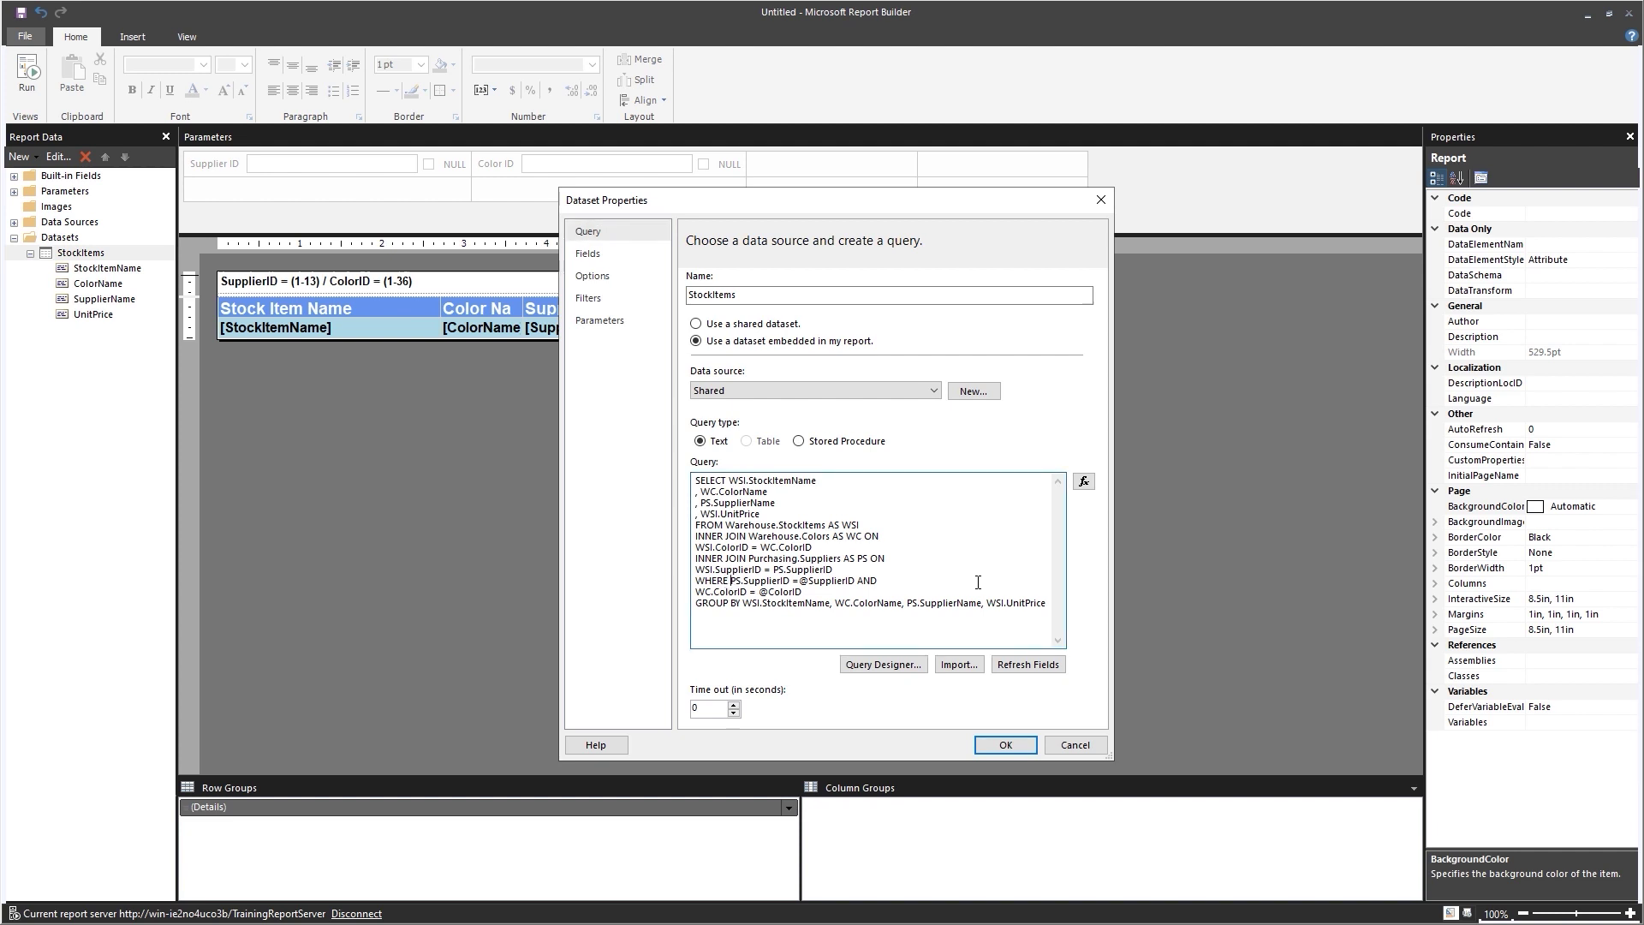
pyautogui.write('(')
pyautogui.write('OR')
pyautogui.write(' @')
pyautogui.write('Supplie')
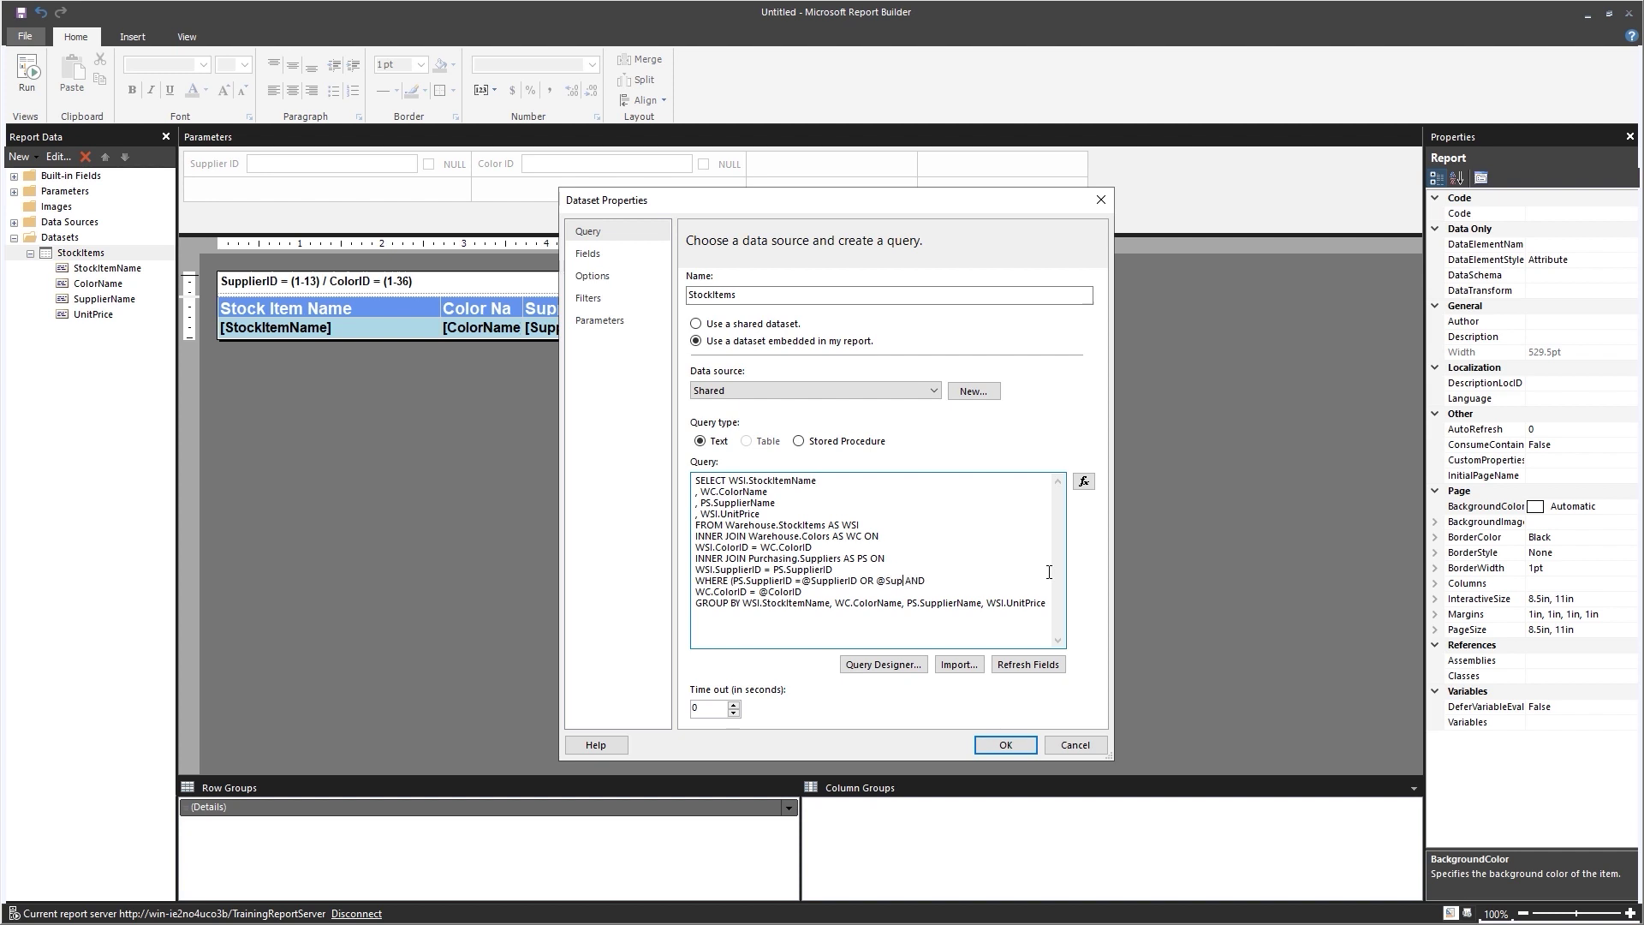
pyautogui.write('rI')
pyautogui.write('D ')
pyautogui.write('IS NU')
pyautogui.write('LL')
pyautogui.write(')')
pyautogui.write('(')
pyautogui.write('OR')
pyautogui.write(' @')
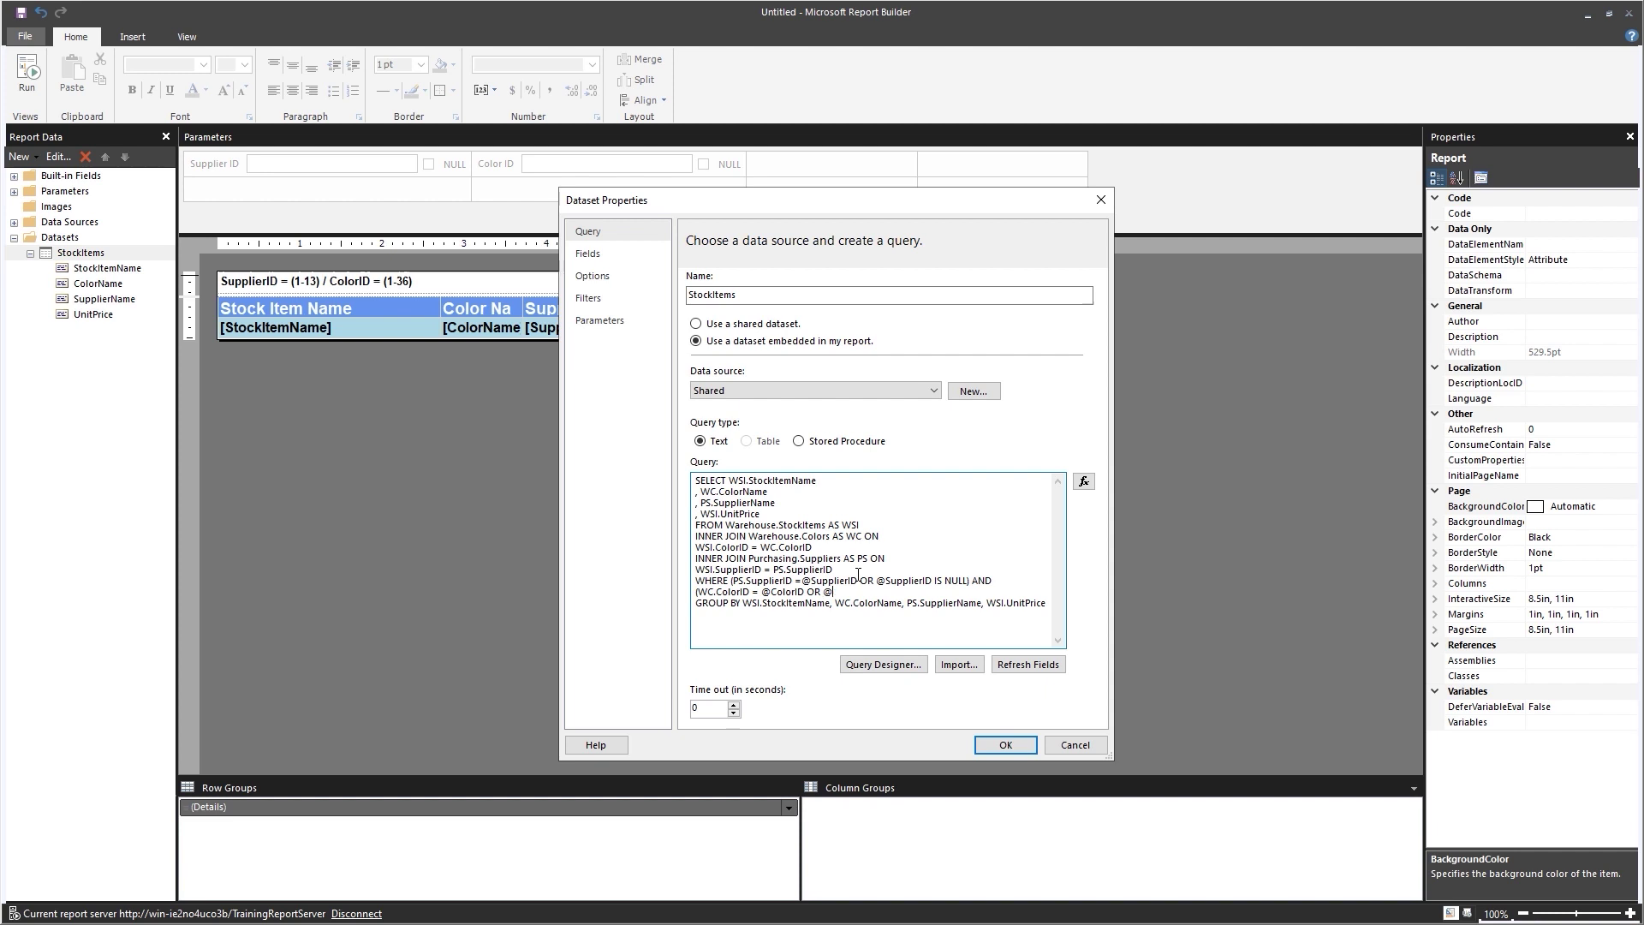
pyautogui.write('olorID IS NULL')
pyautogui.click(998, 750)
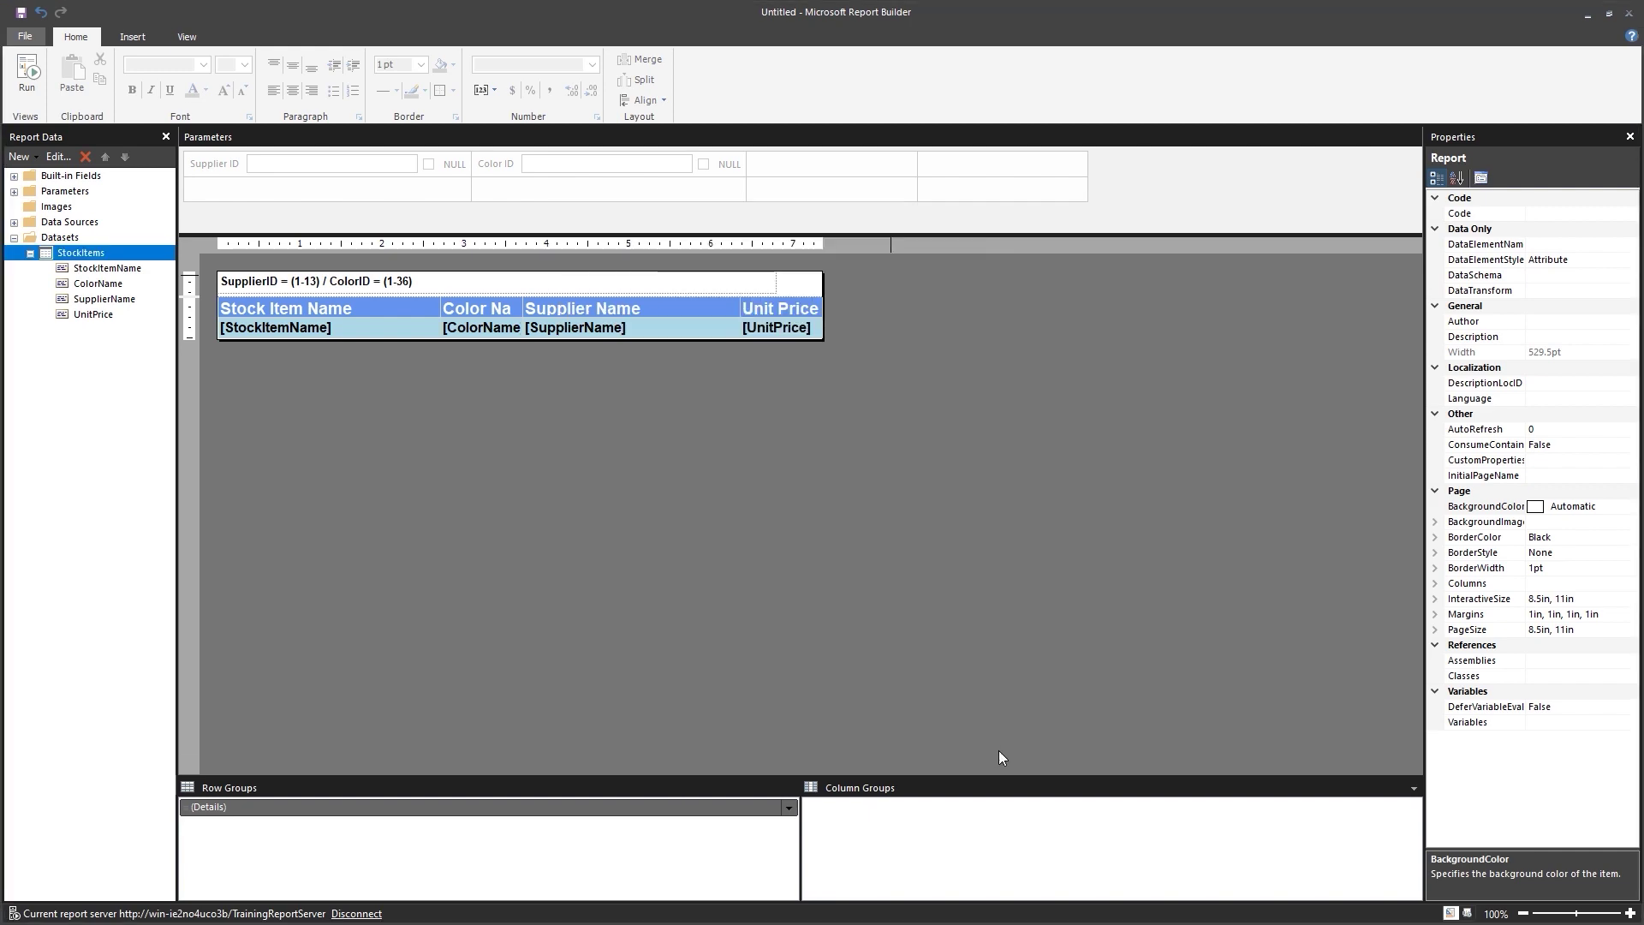
# Test-run the report with both parameters NULL (27 pages of stock items), then return to Design view.
pyautogui.click(27, 73)
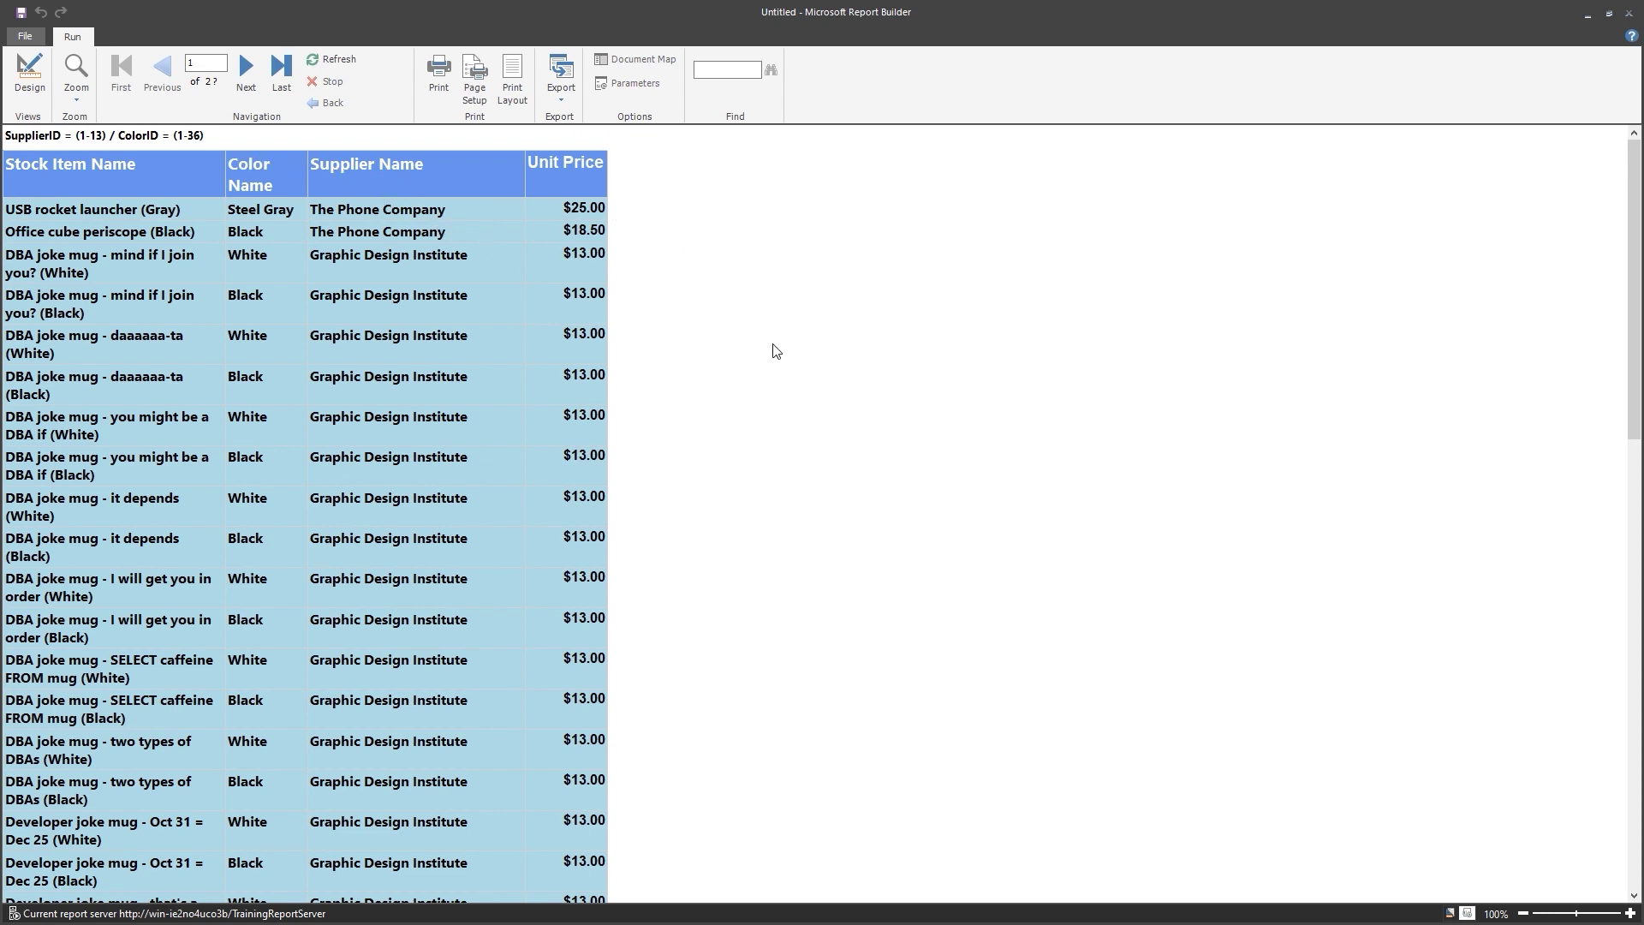
pyautogui.click(29, 73)
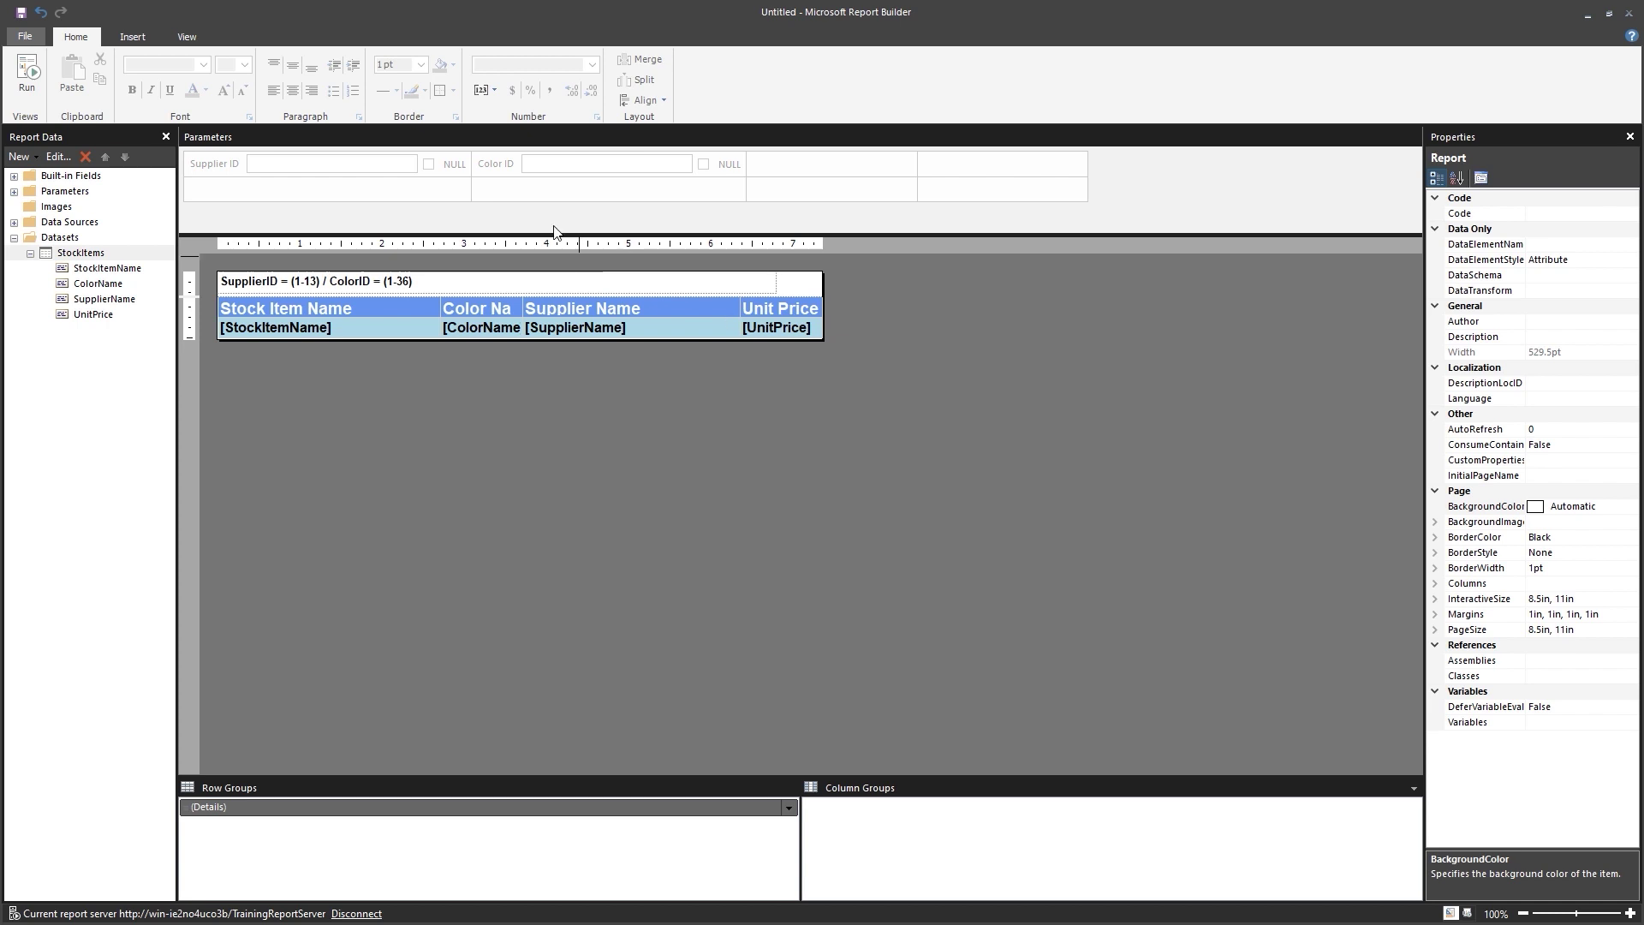
# Save the stock items report as DrillthroughTarget in the SSRS Video Course folder.
pyautogui.click(20, 12)
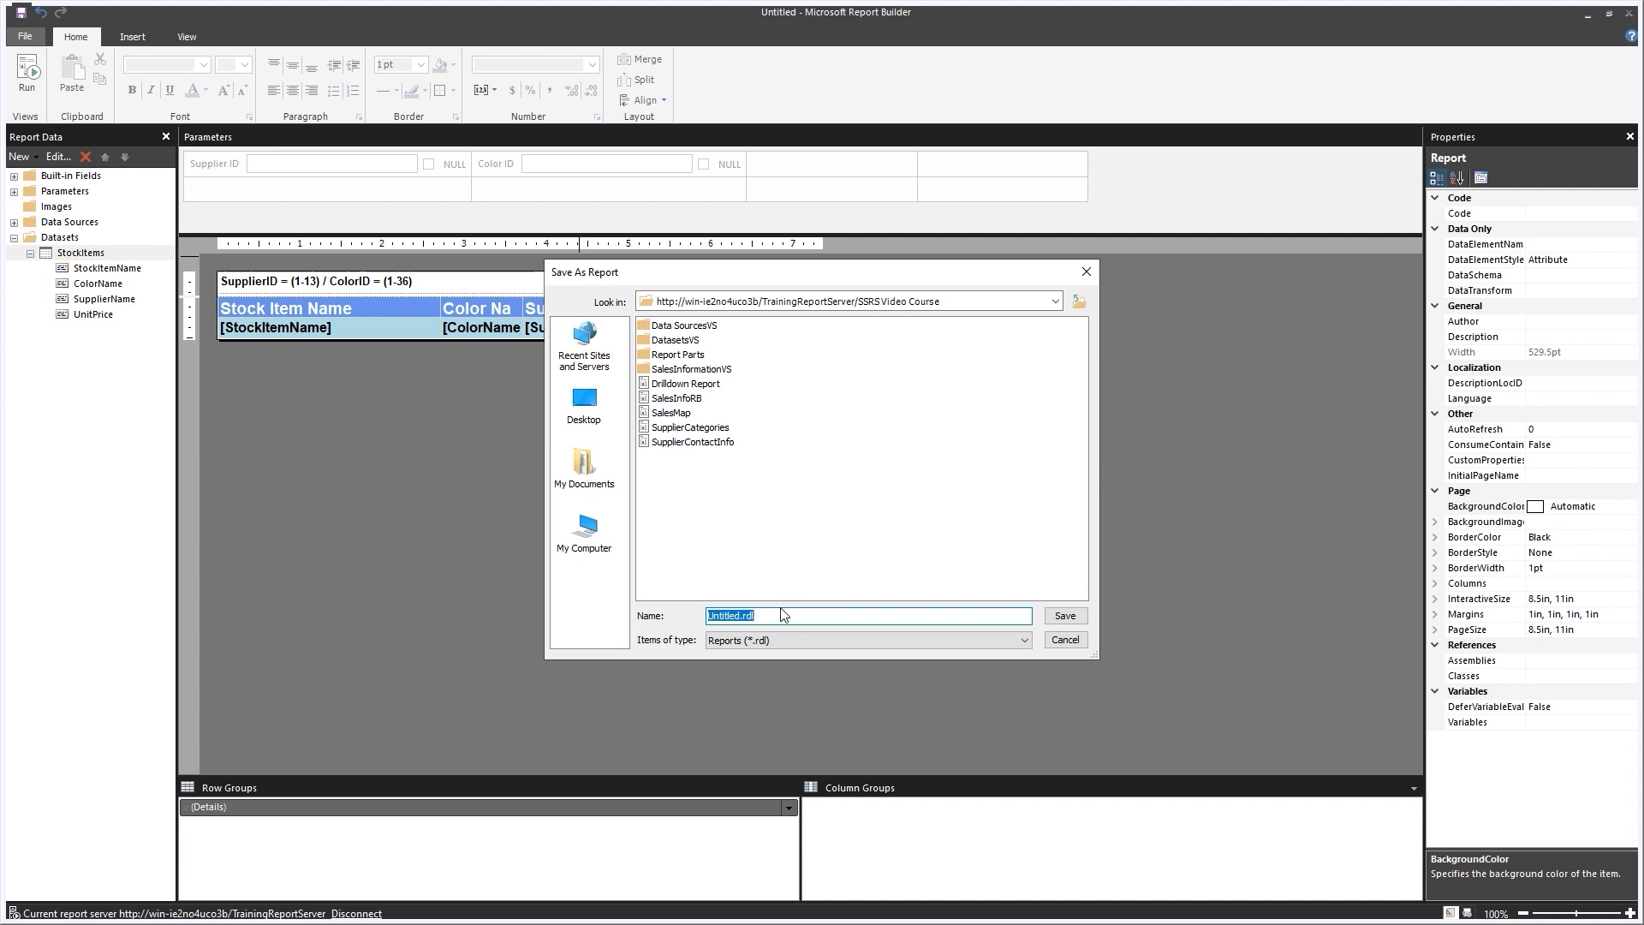
pyautogui.write('DrillthroughTarget')
pyautogui.click(1065, 617)
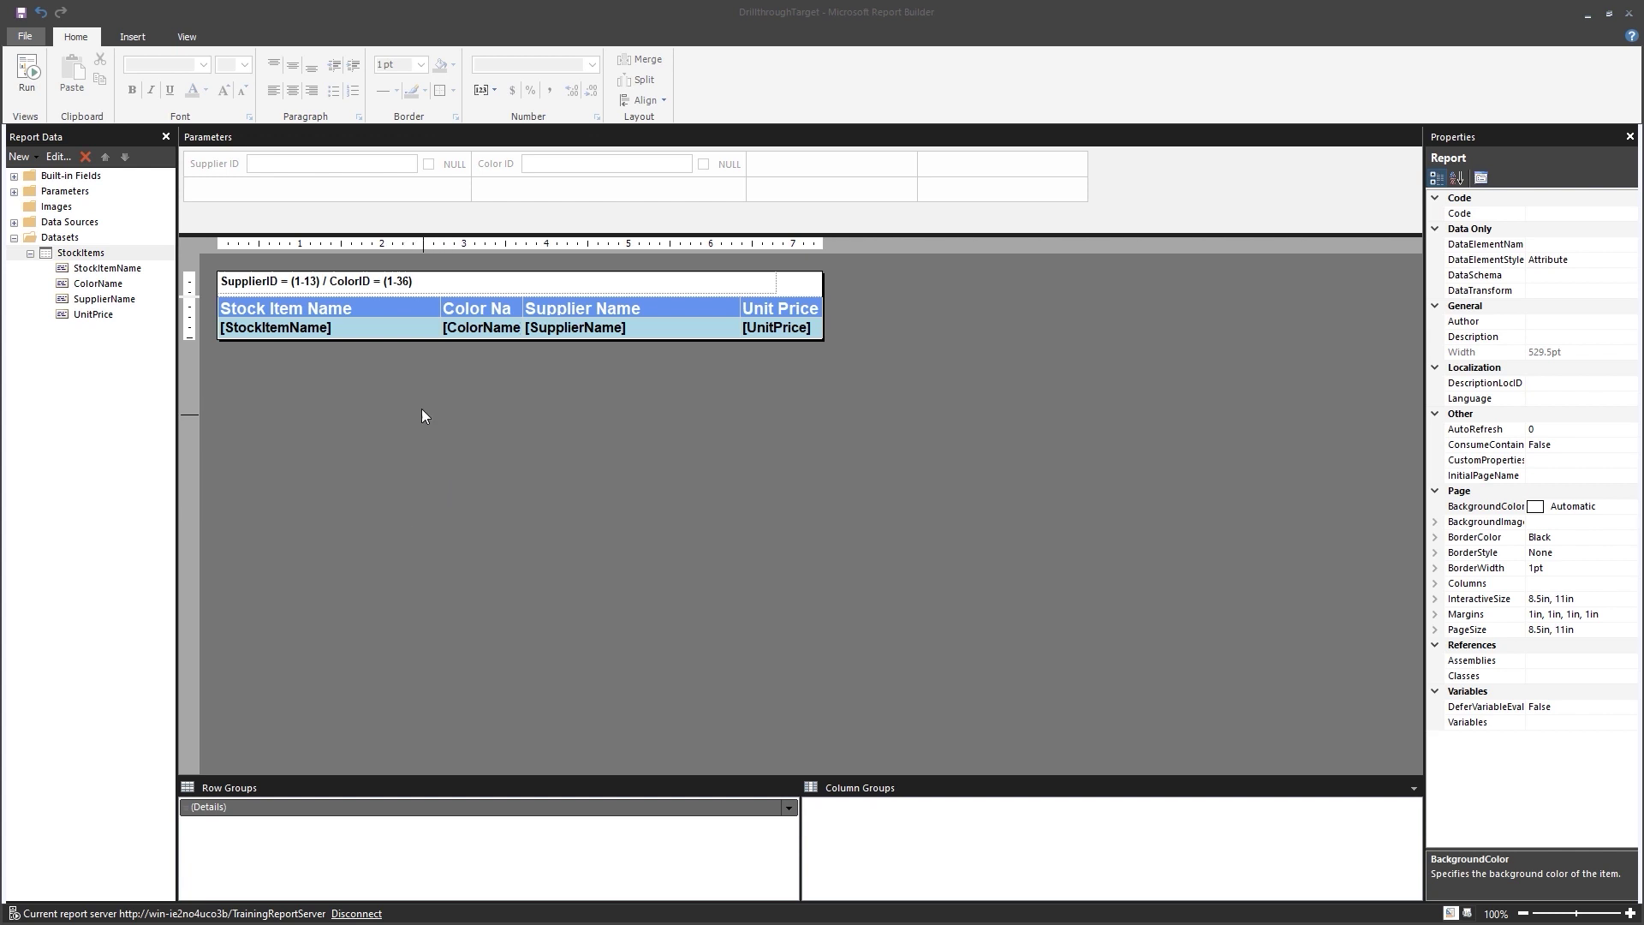
pyautogui.click(25, 36)
# Create a blank report and insert a plain column chart into its body.
pyautogui.click(75, 77)
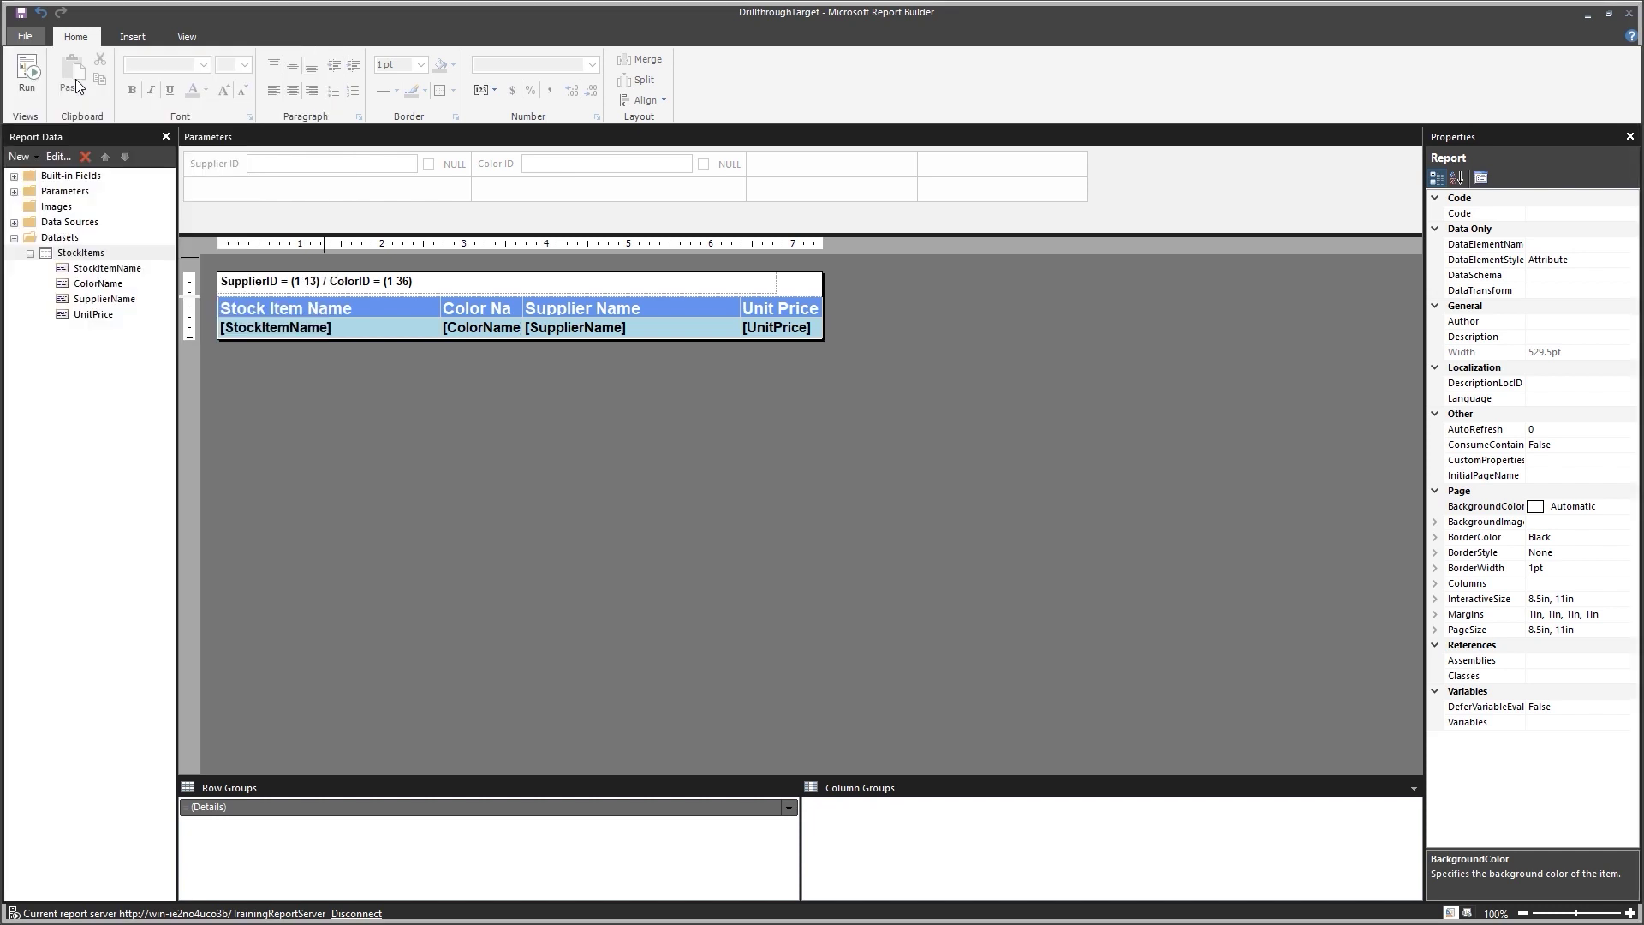
pyautogui.click(815, 472)
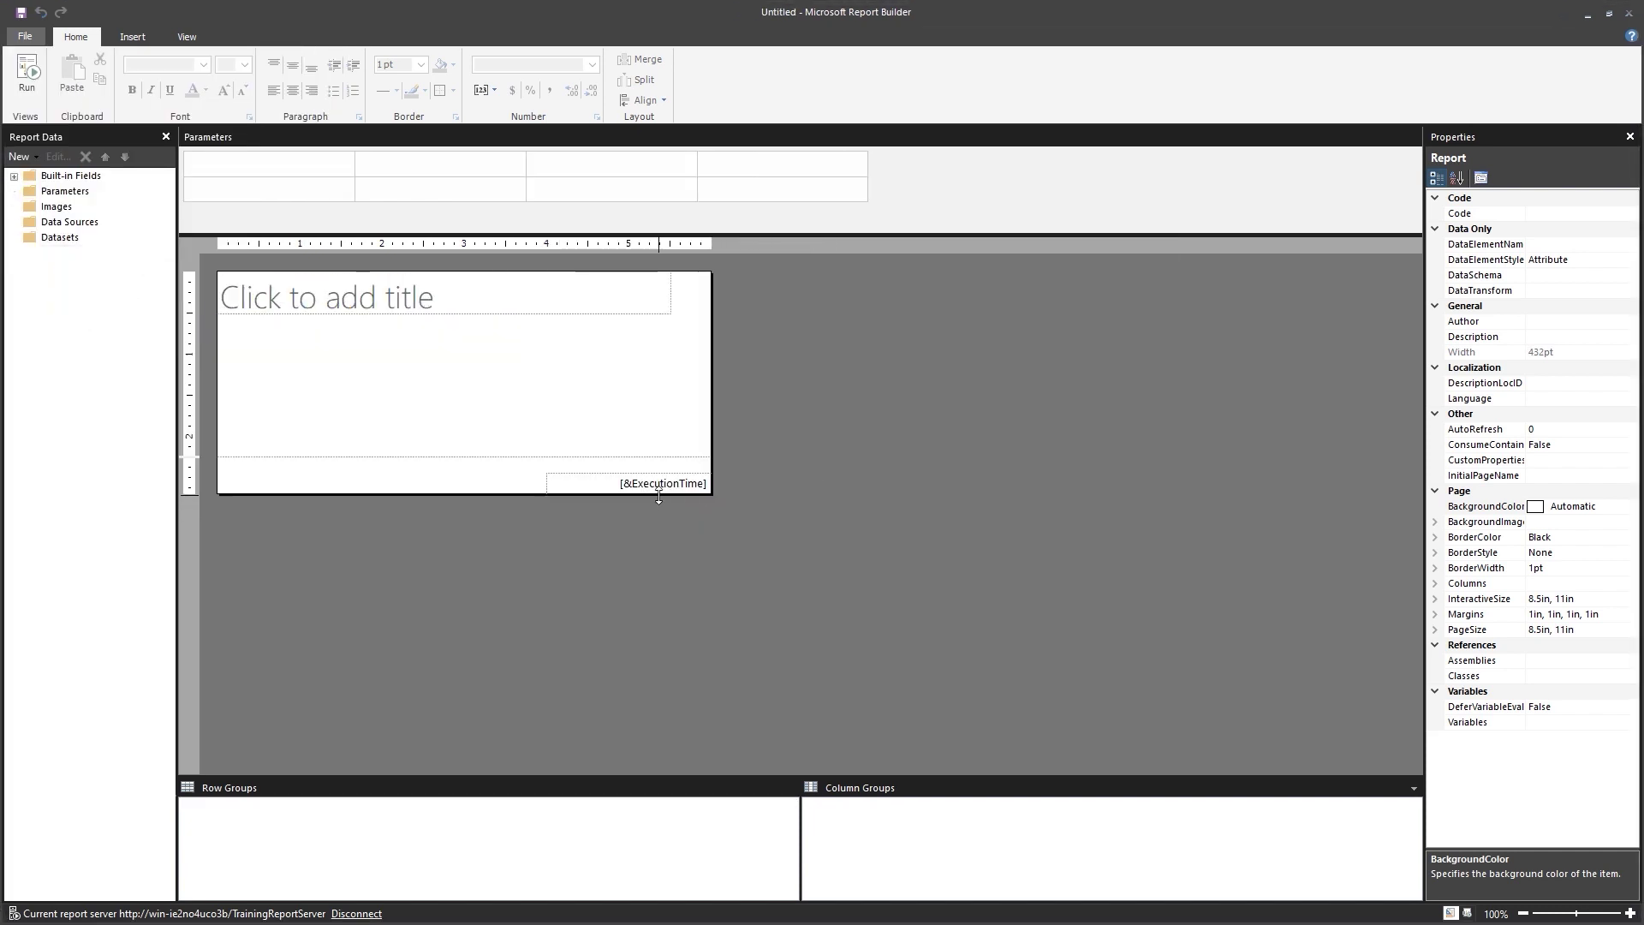
pyautogui.rightClick(494, 362)
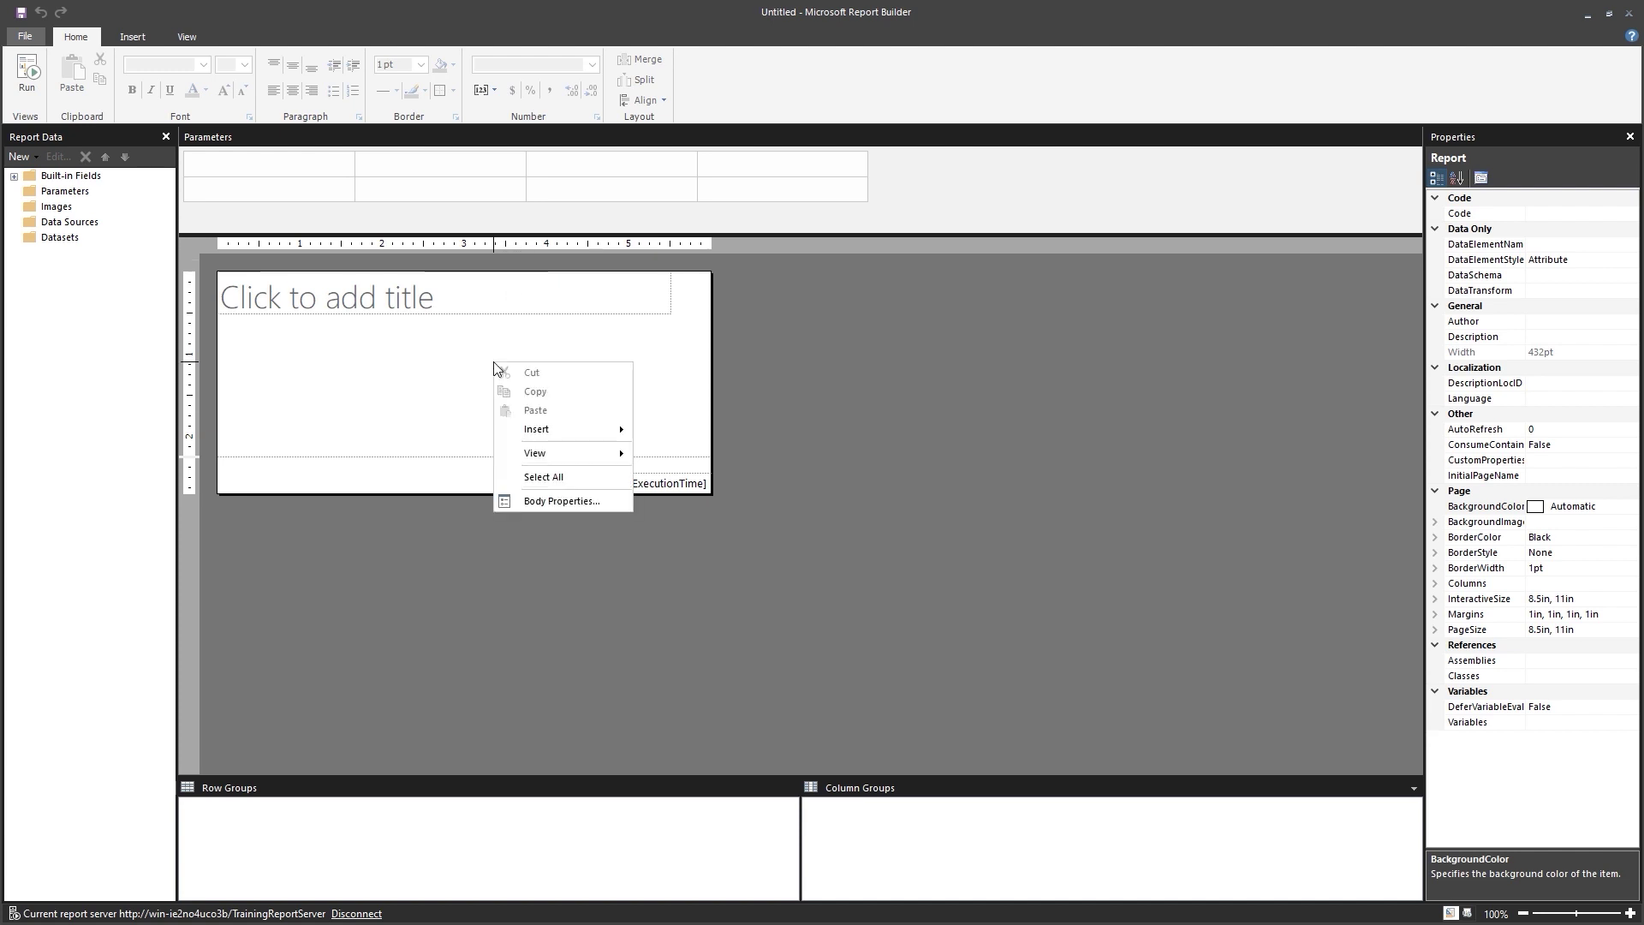
pyautogui.moveTo(592, 432)
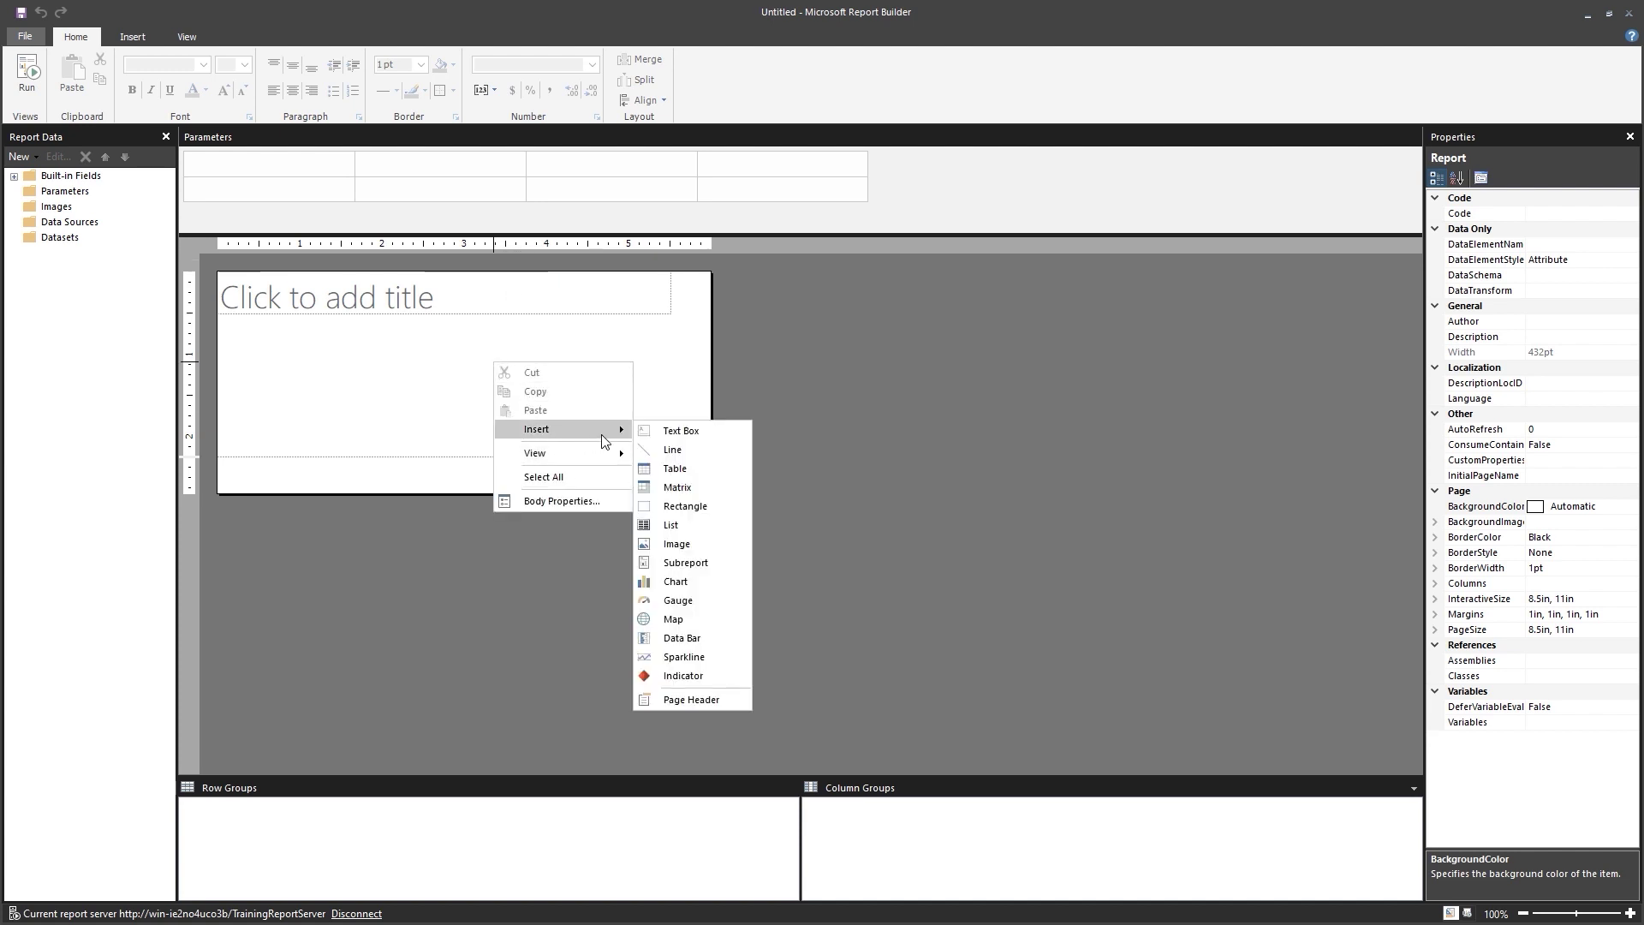
pyautogui.click(677, 582)
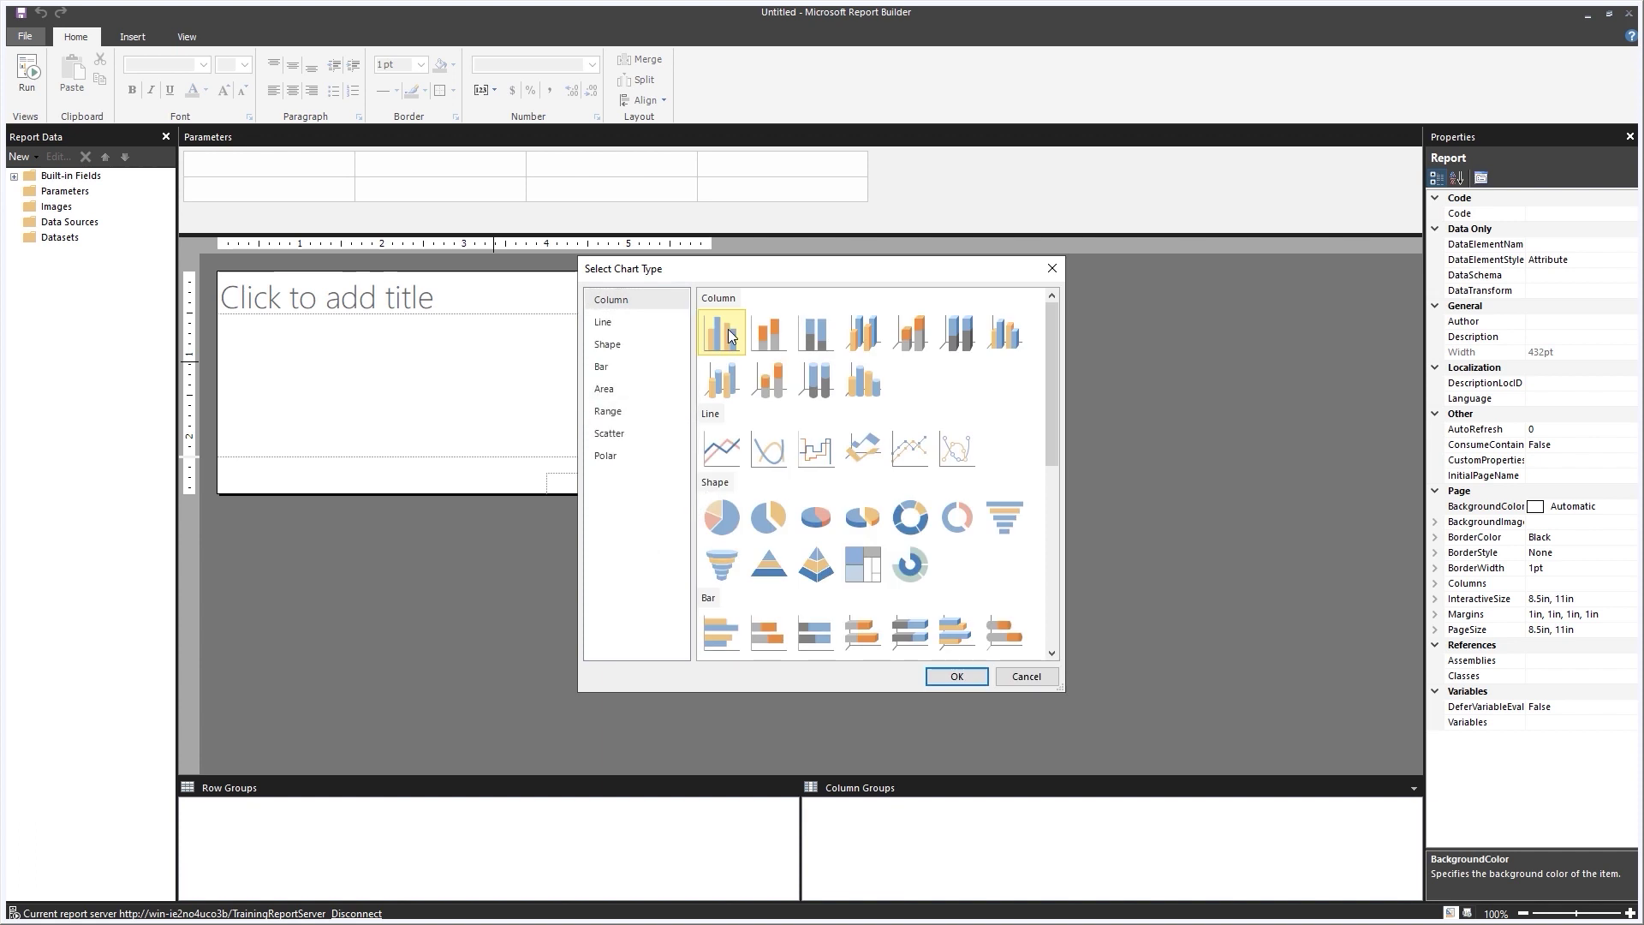
pyautogui.doubleClick(728, 329)
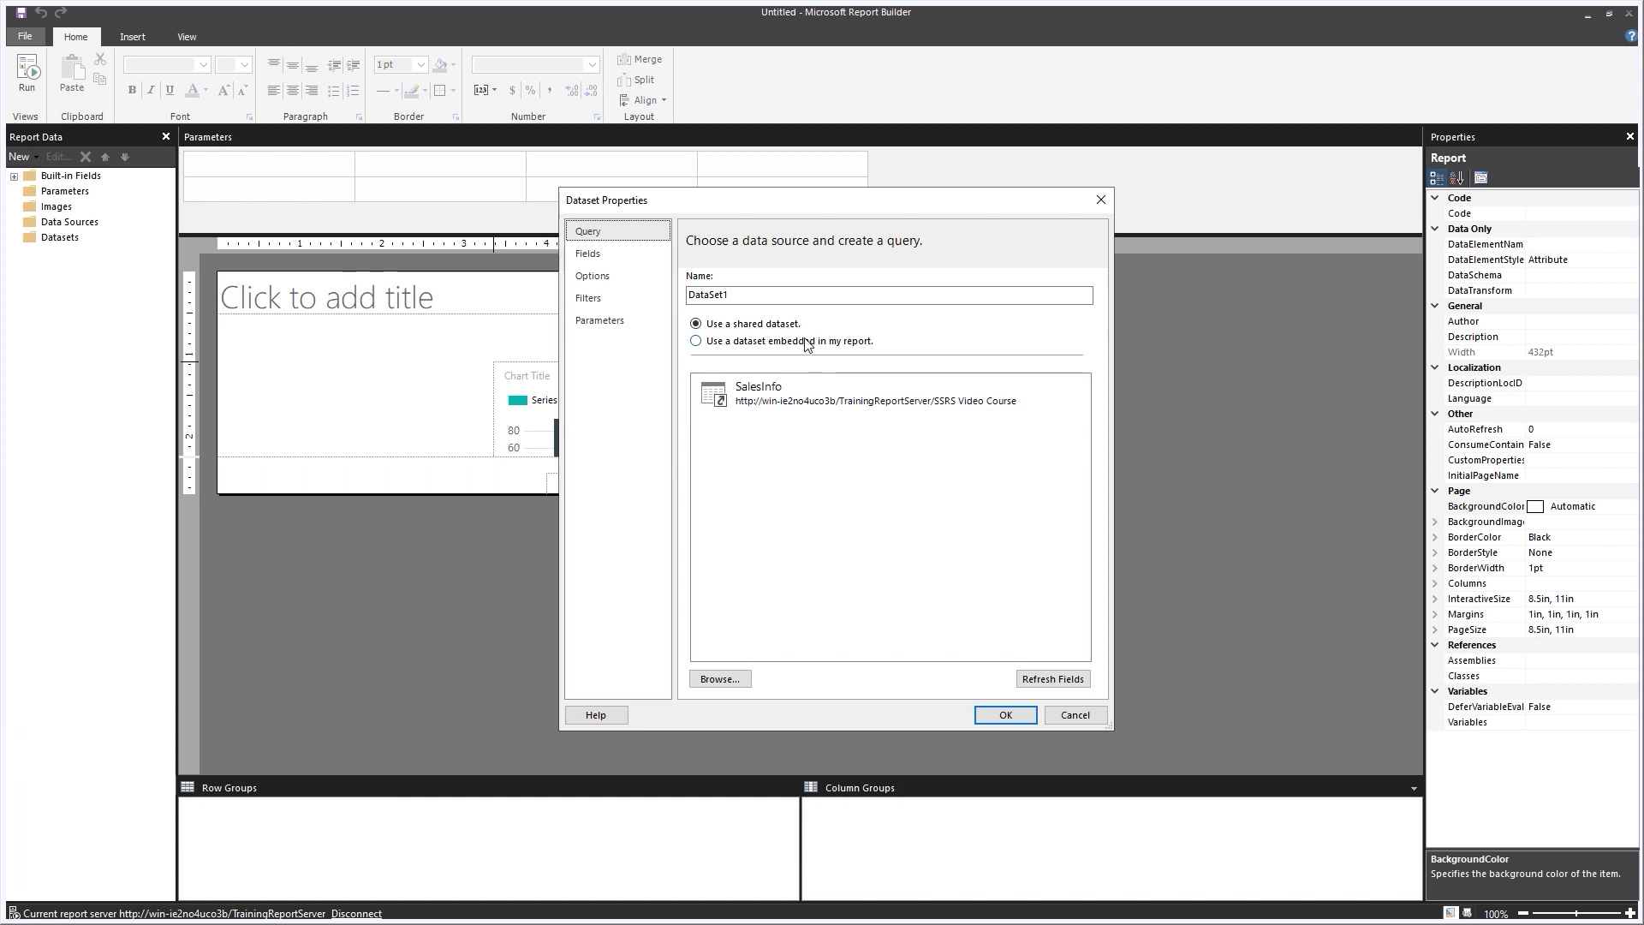
# Name the embedded dataset Drillthrough and give it a new, tested data source named Shared.
pyautogui.doubleClick(762, 294)
pyautogui.write('Drillthrouogh')
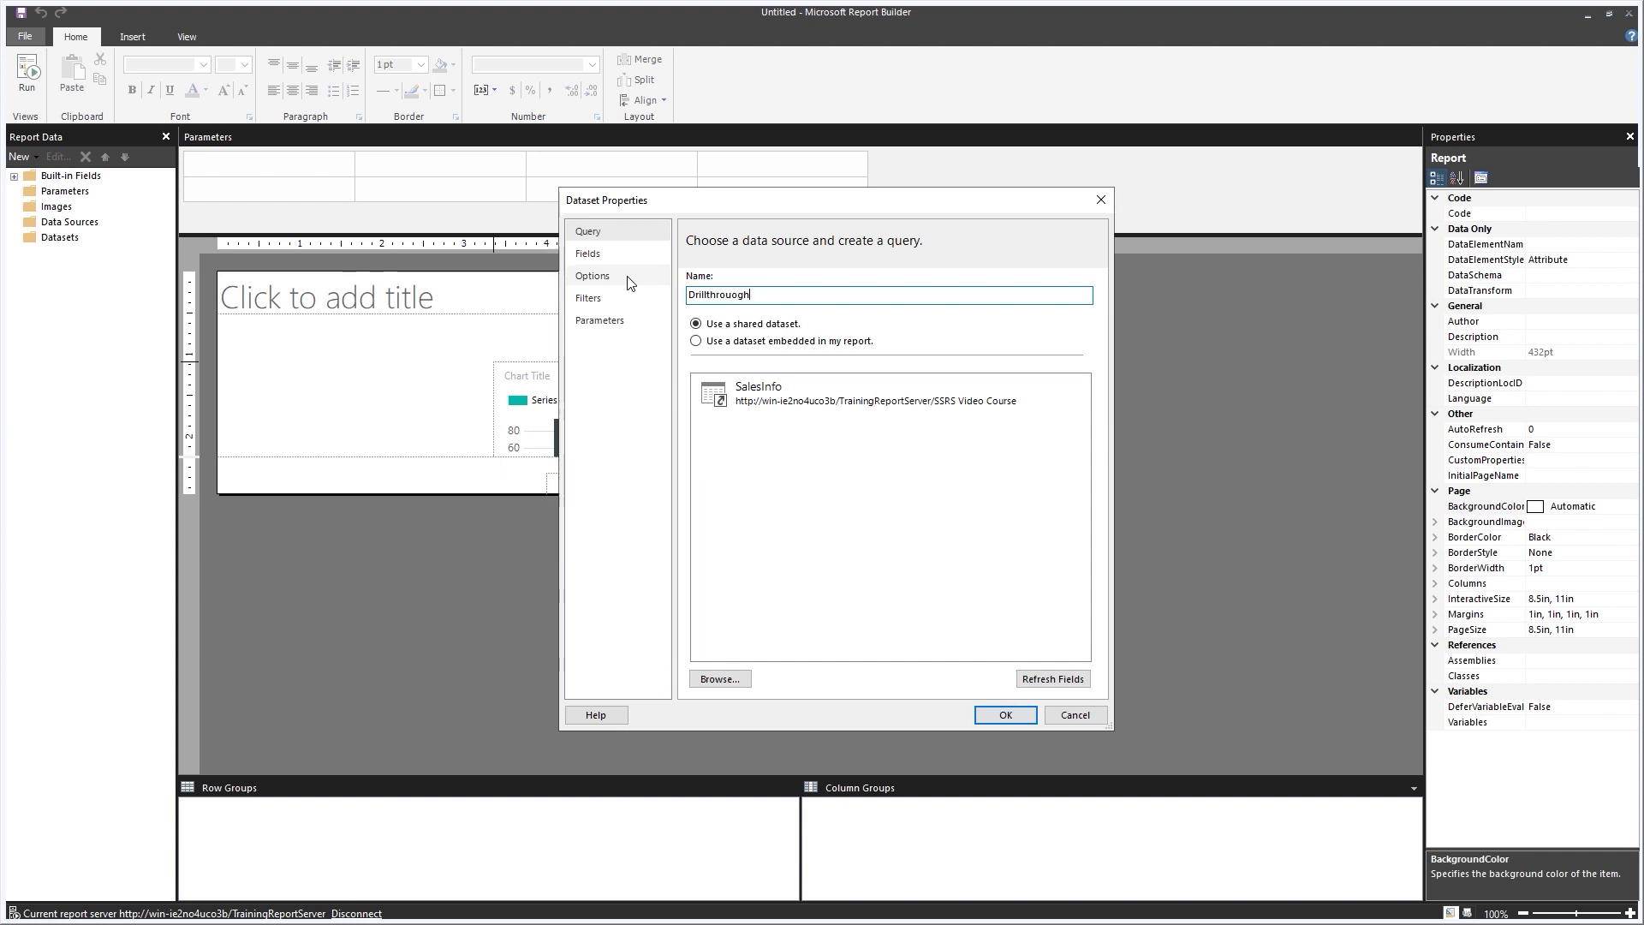
pyautogui.click(715, 346)
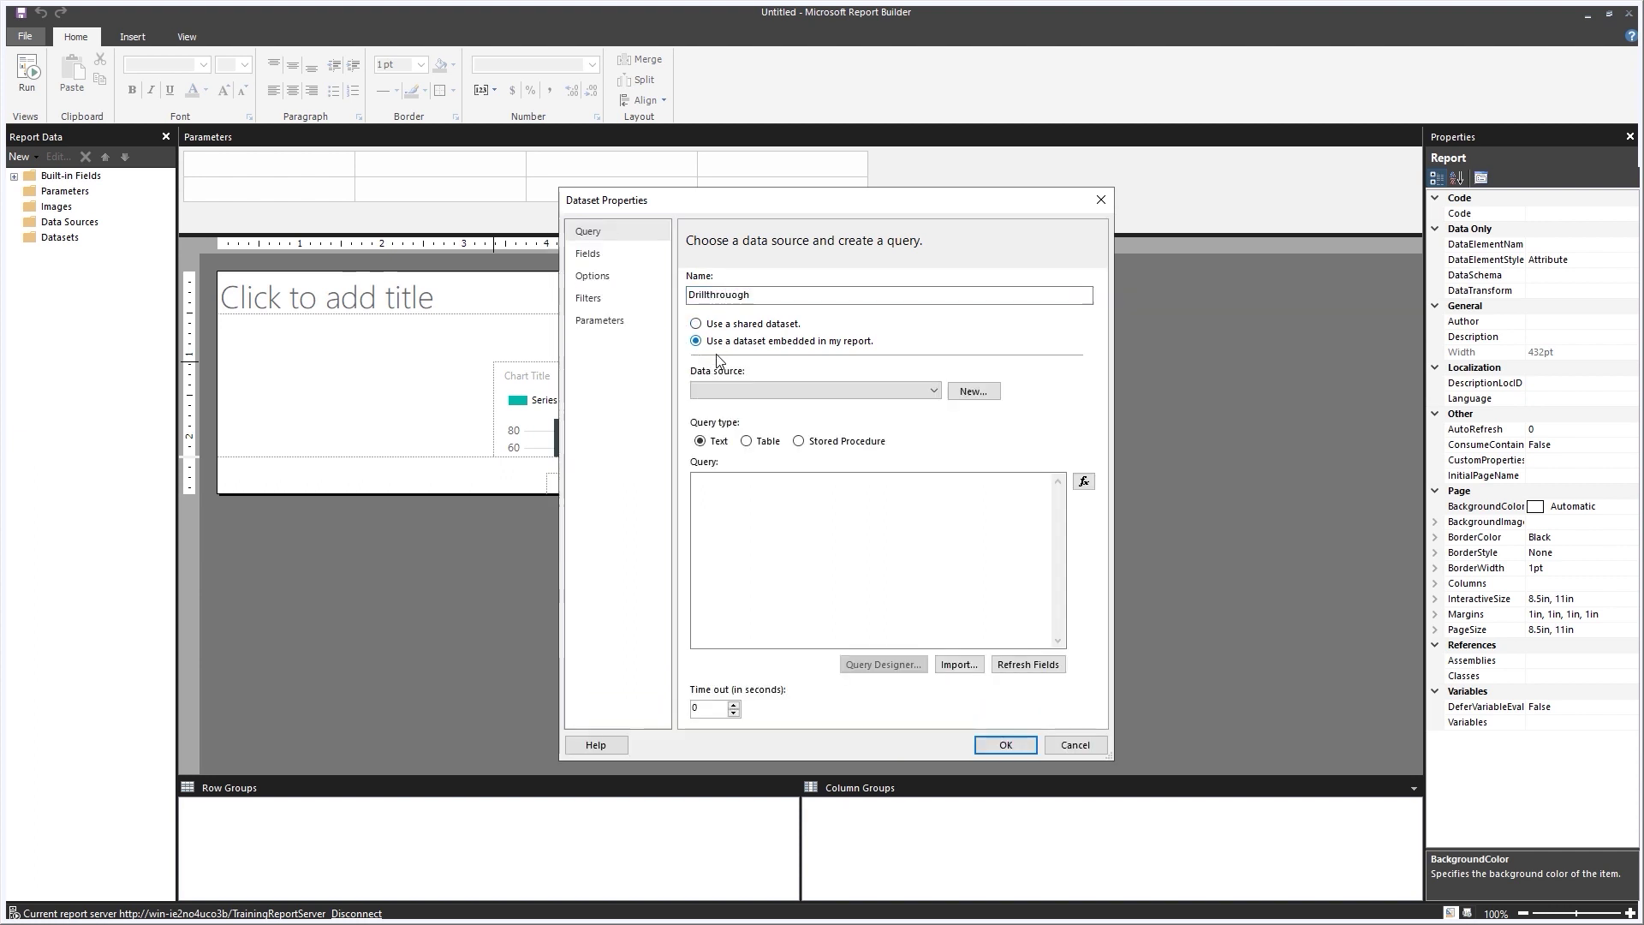
pyautogui.click(963, 396)
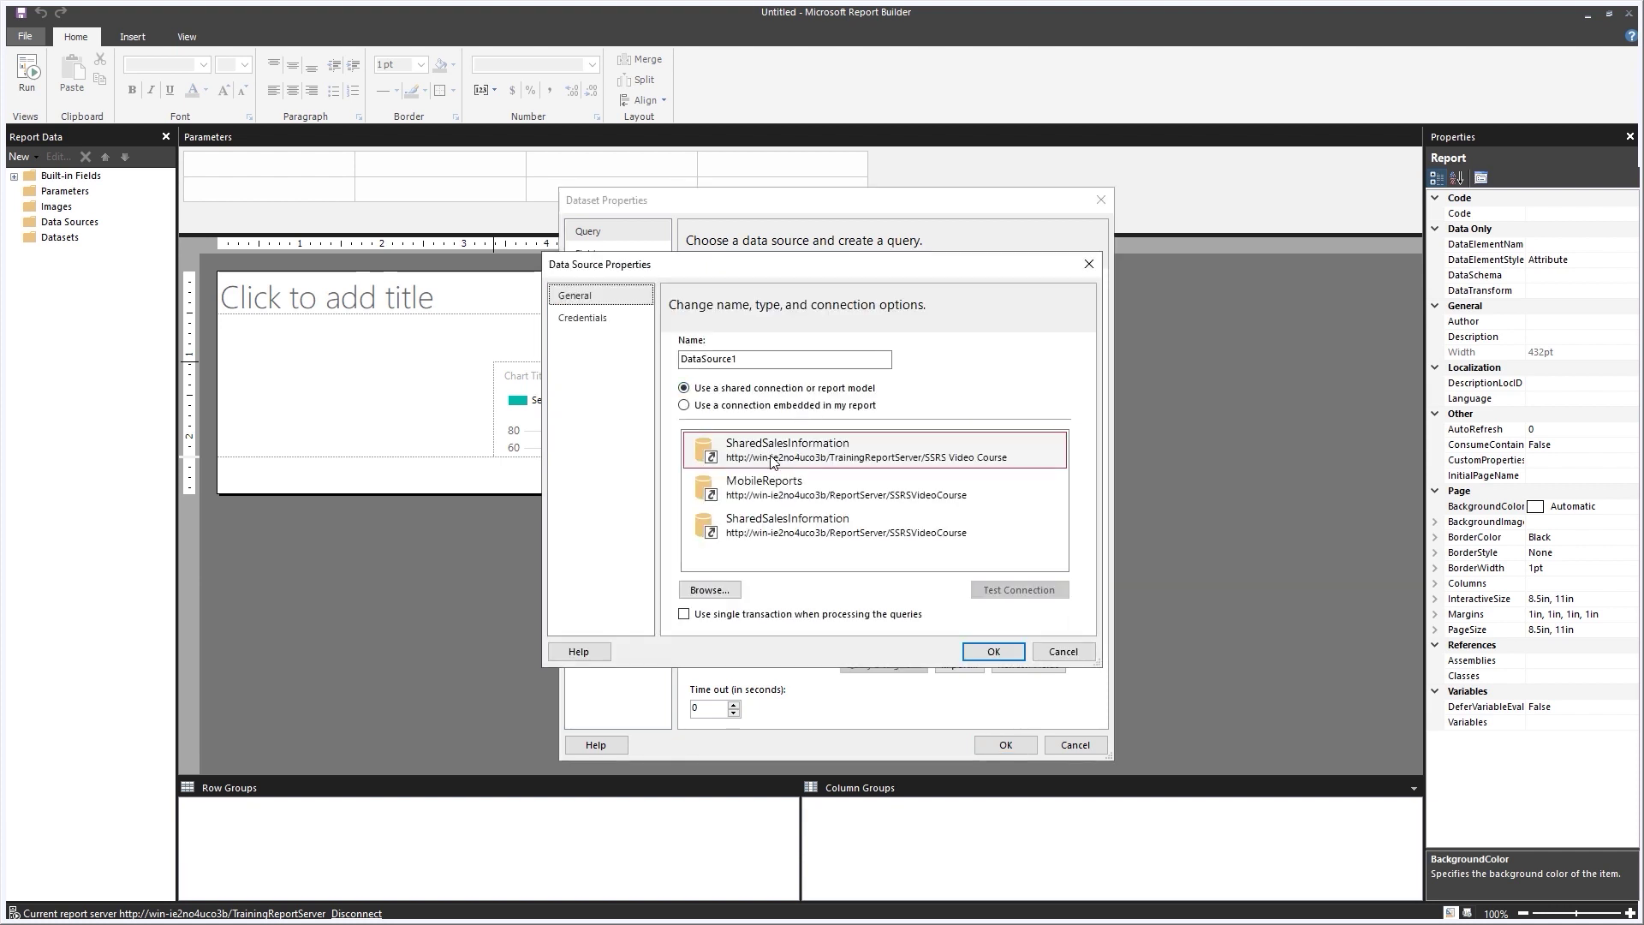
pyautogui.doubleClick(750, 363)
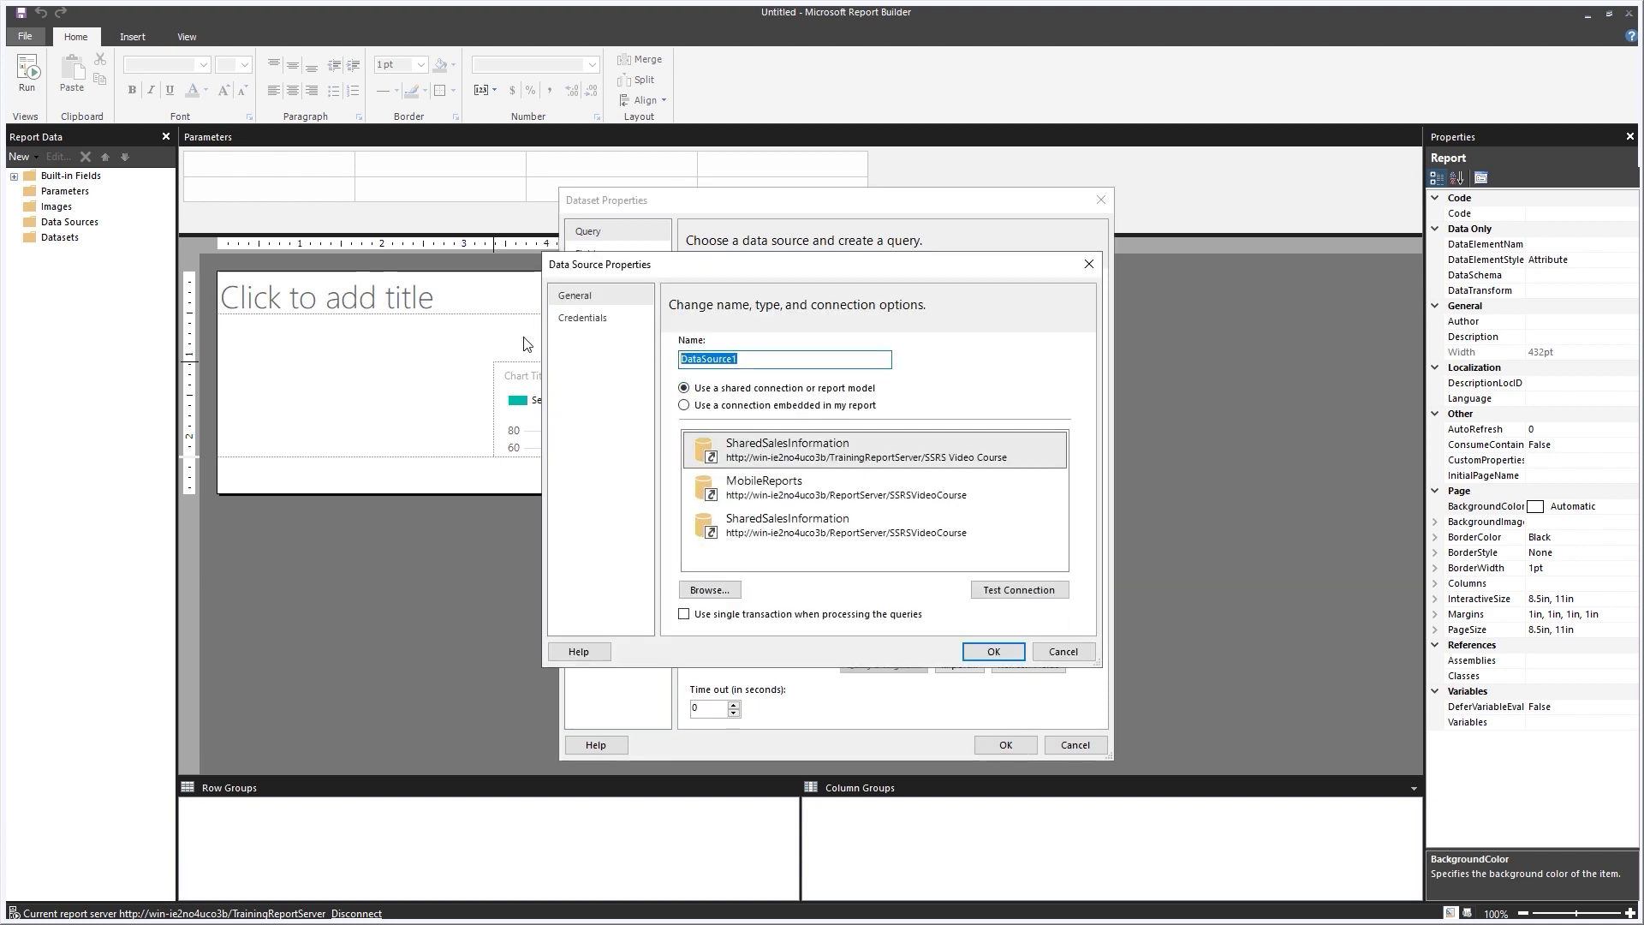
pyautogui.write('Shared')
pyautogui.click(990, 590)
pyautogui.click(878, 542)
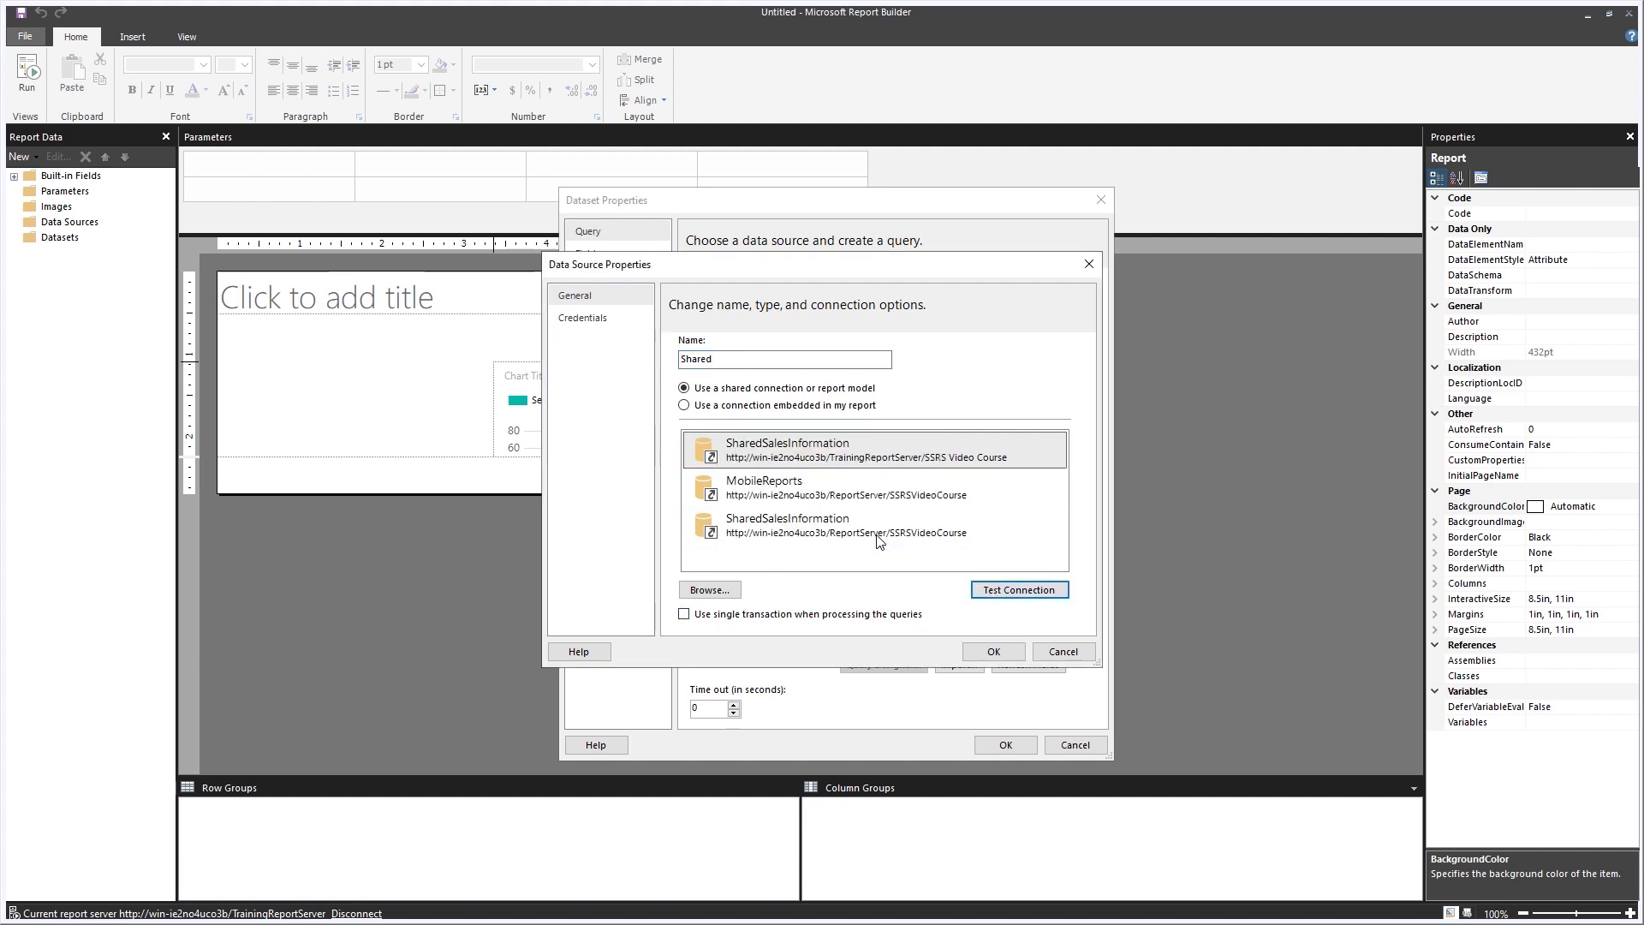
pyautogui.click(986, 652)
# Paste the prepared stock item price SQL as the query and bind the dataset to the chart.
pyautogui.click(722, 494)
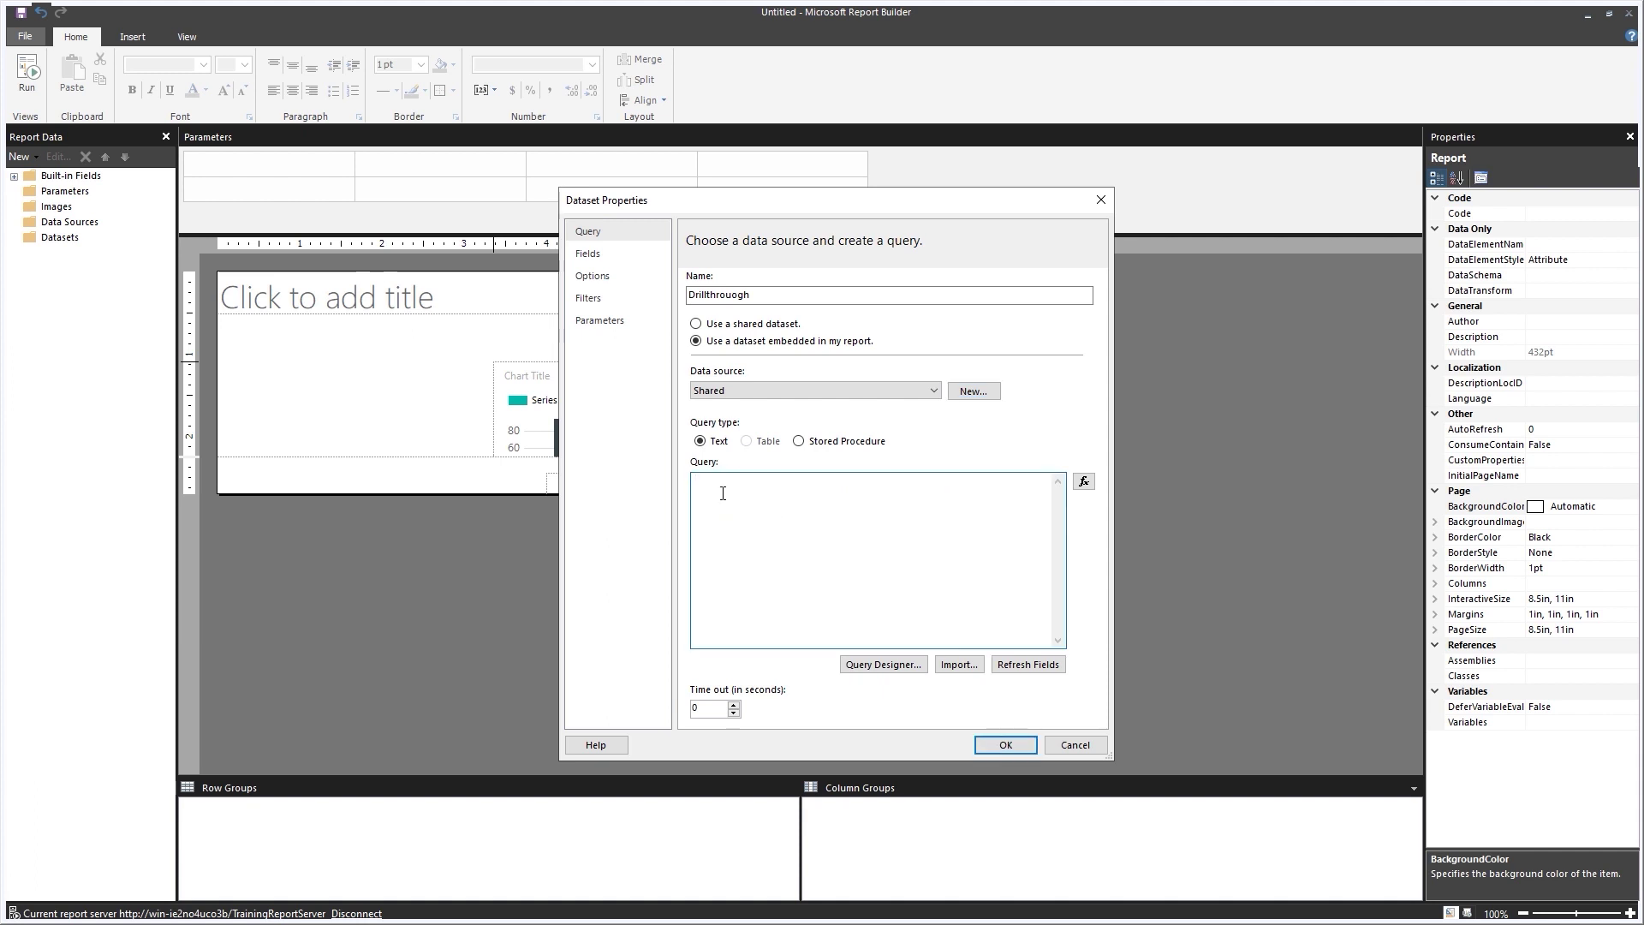
pyautogui.write('SELECT WSI.StockItemName , WC.ColorName , PS.SupplierName , WSI.UnitPrice FROM Warehouse.StockItems AS WSI INNER JOIN Warehouse.Colors AS WC ON WSI.ColorID = WC.ColorID INNER JOIN Purchasing.Suppliers AS PS ON WSI.SupplierID = PS.SupplierID GROUP BY WSI.StockItemName, WC.ColorName, PS.SupplierName, WSI.UnitPrice')
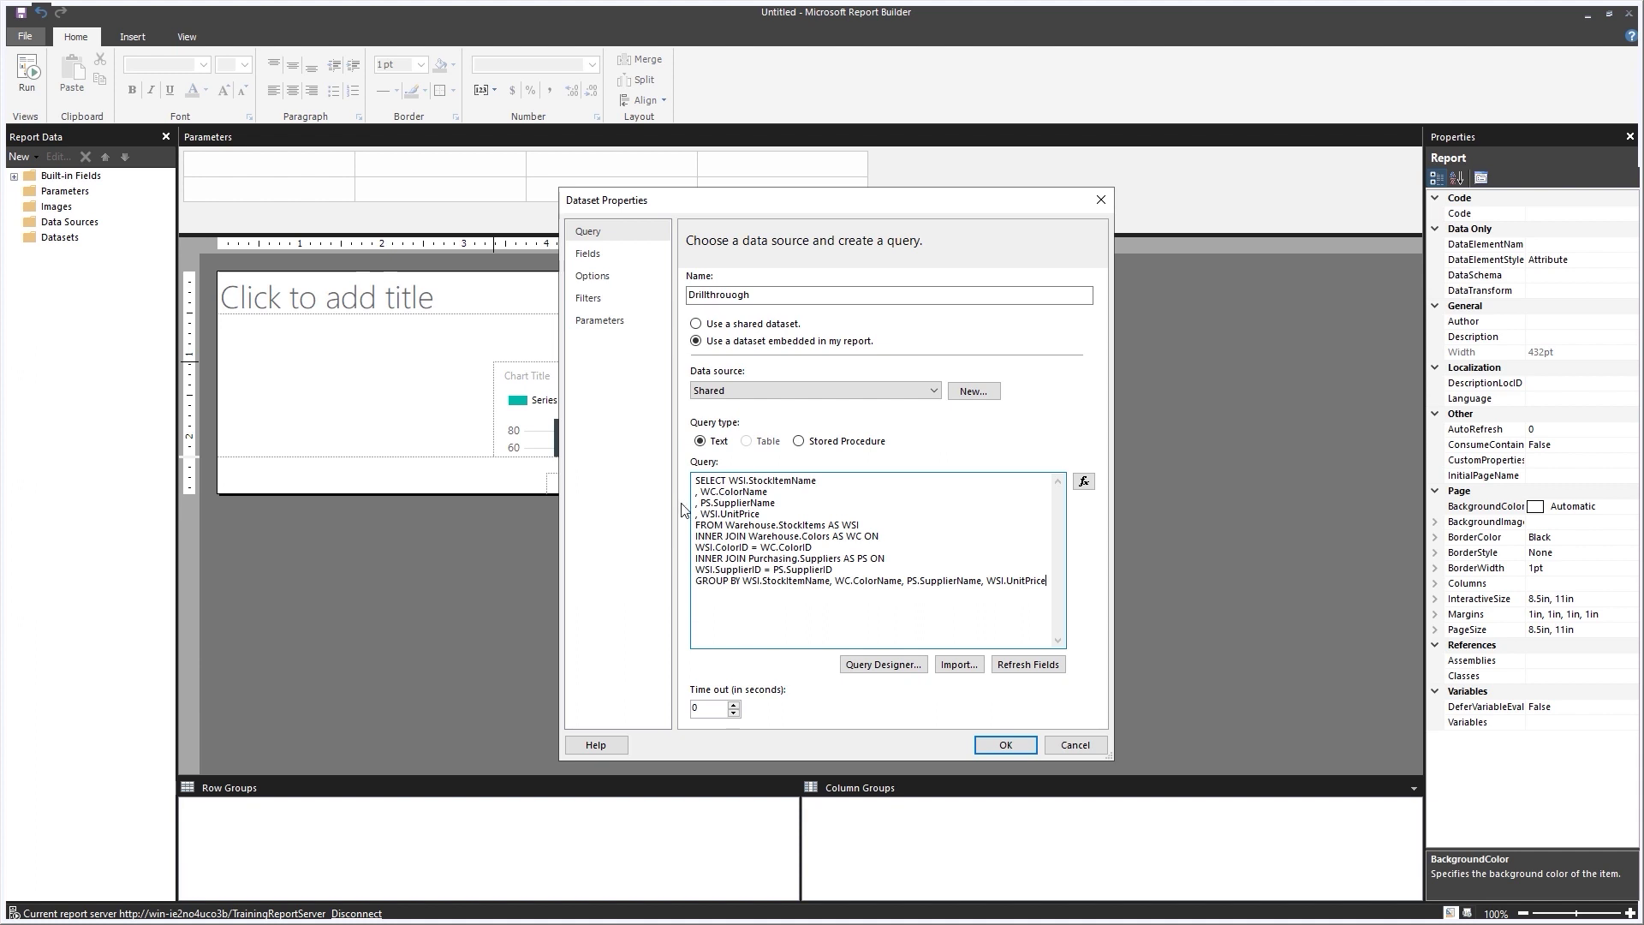
pyautogui.click(1007, 745)
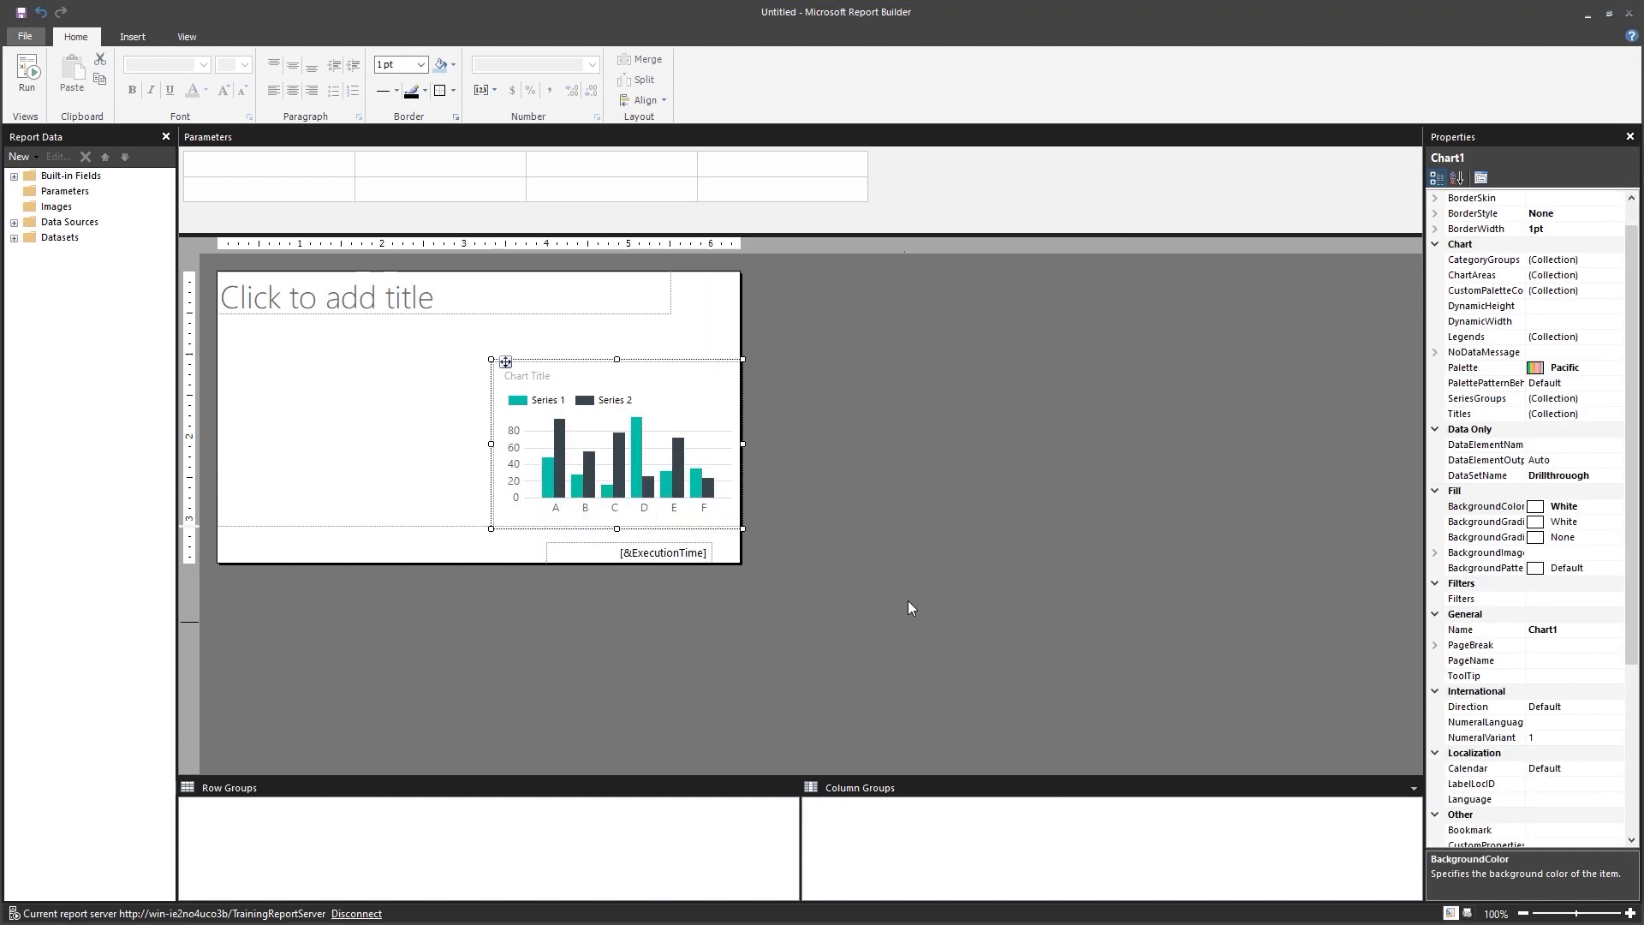
# Hide the parameters area above the design canvas.
pyautogui.rightClick(962, 449)
pyautogui.moveTo(985, 460)
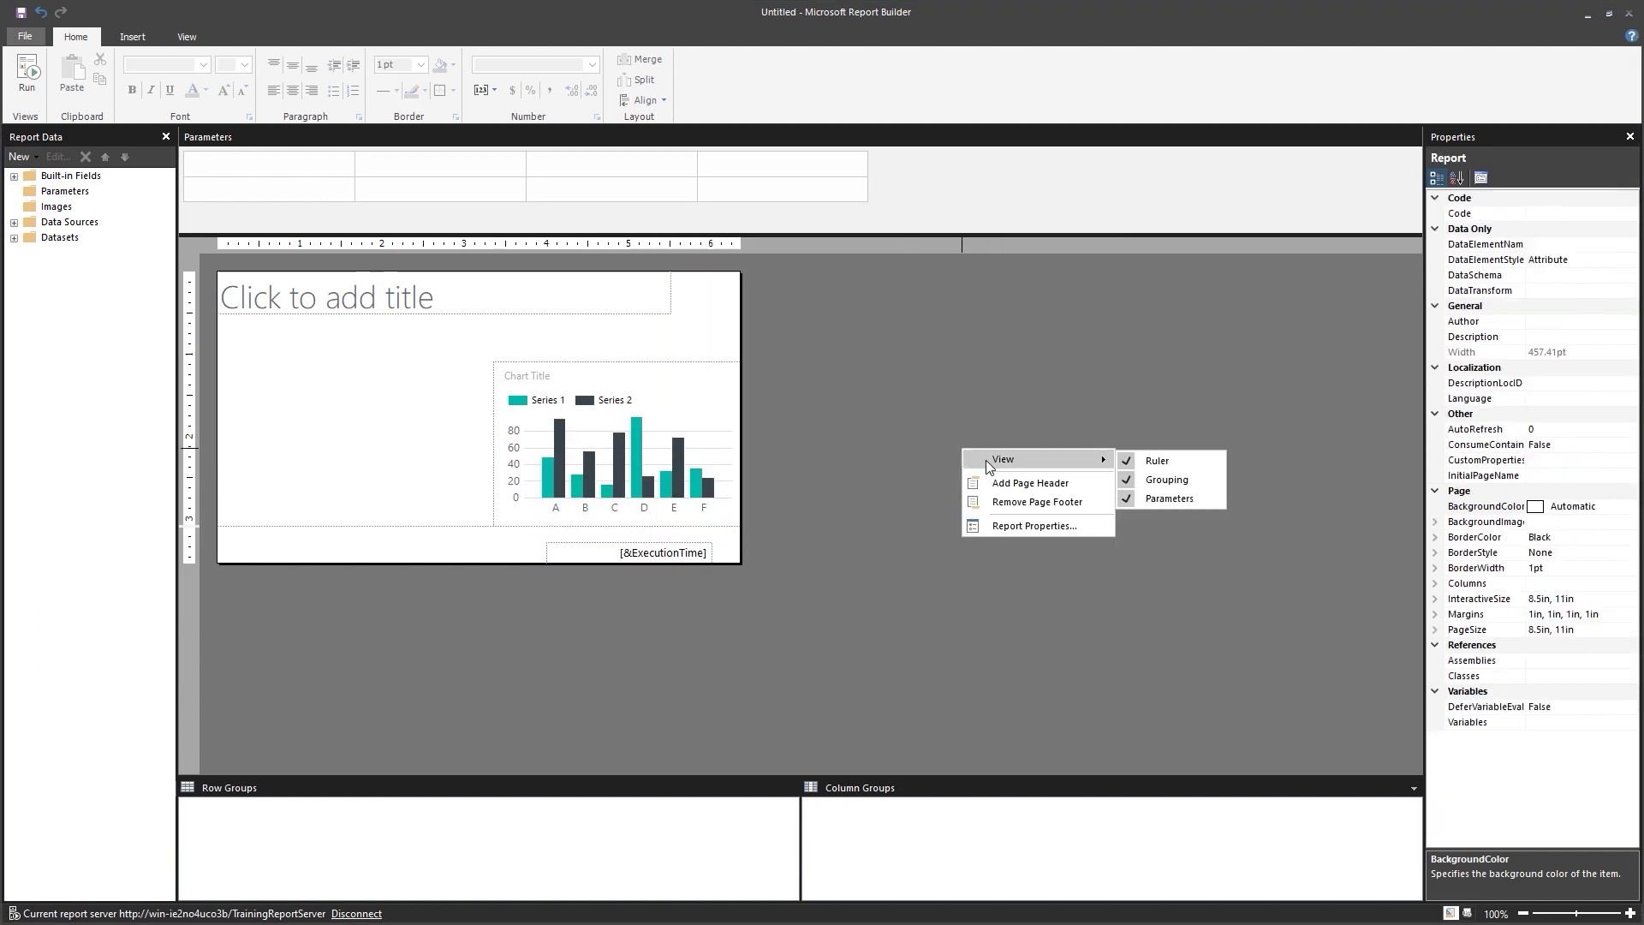
pyautogui.click(1123, 471)
pyautogui.rightClick(1086, 461)
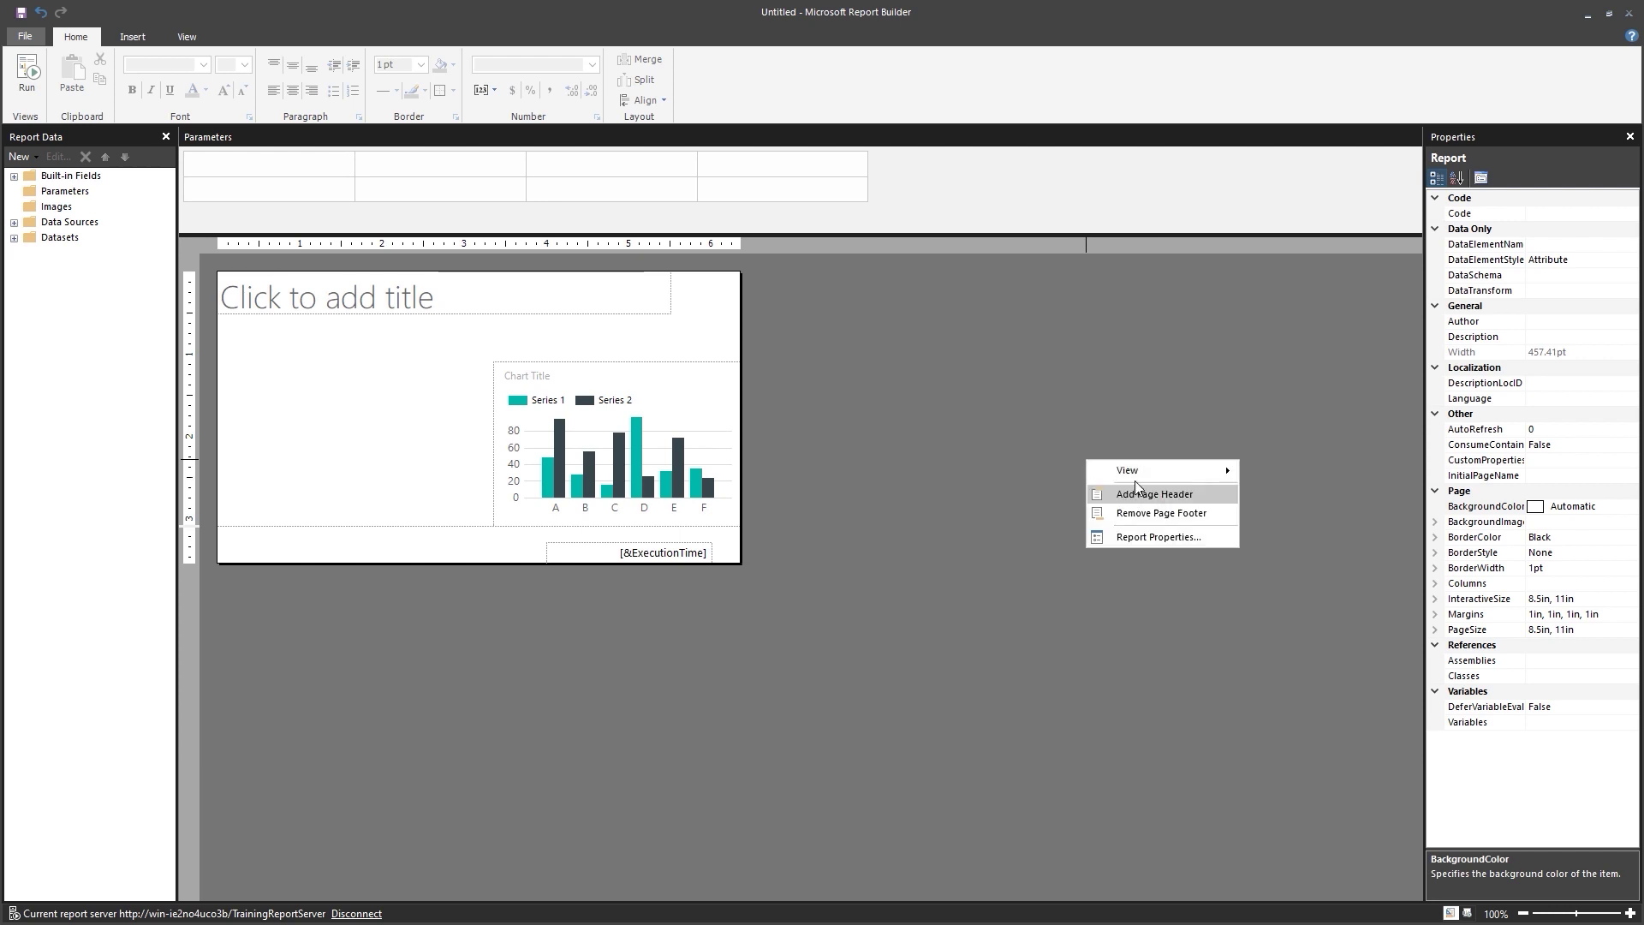
pyautogui.moveTo(1139, 471)
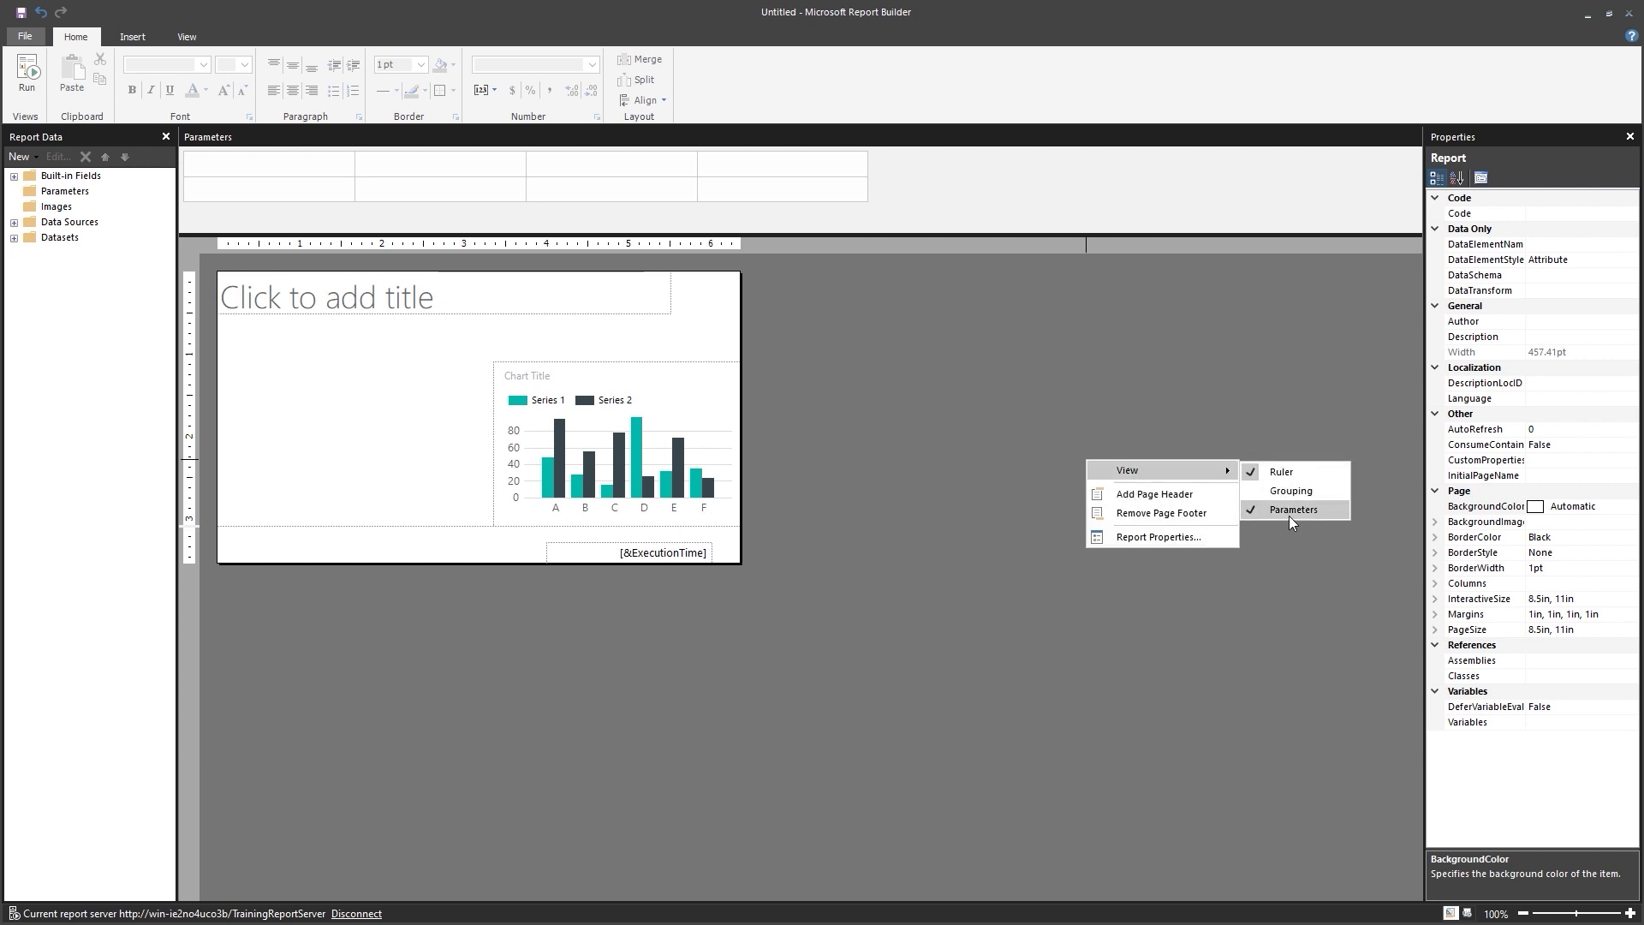
pyautogui.click(1291, 514)
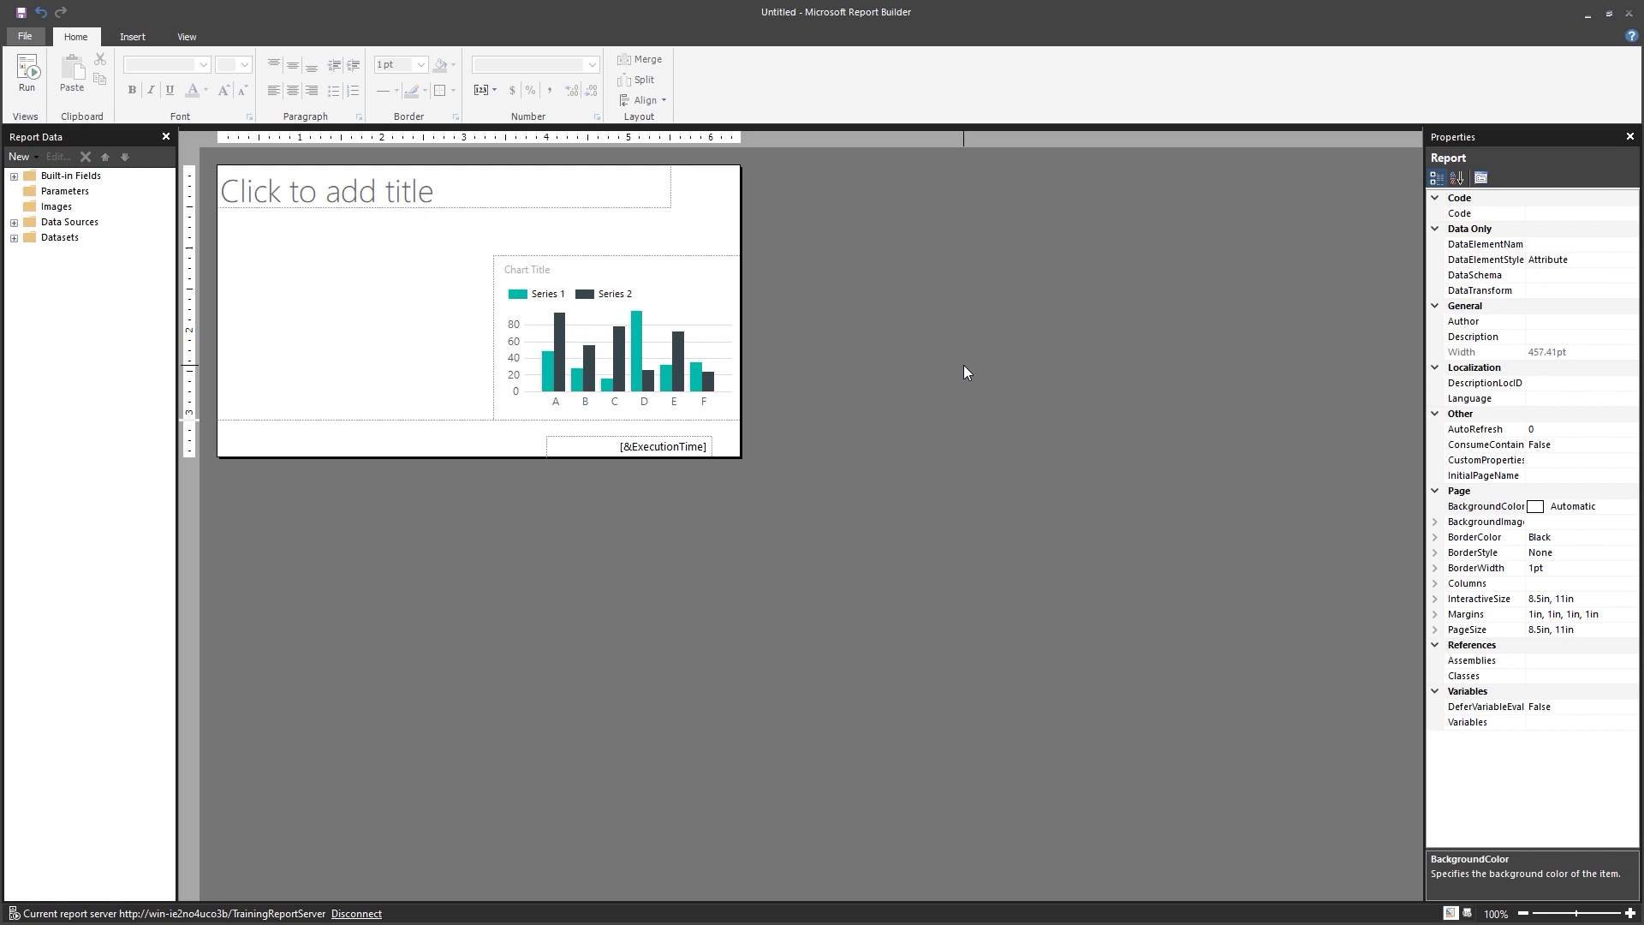
# Delete the placeholder title text box and remove the page footer.
pyautogui.click(436, 205)
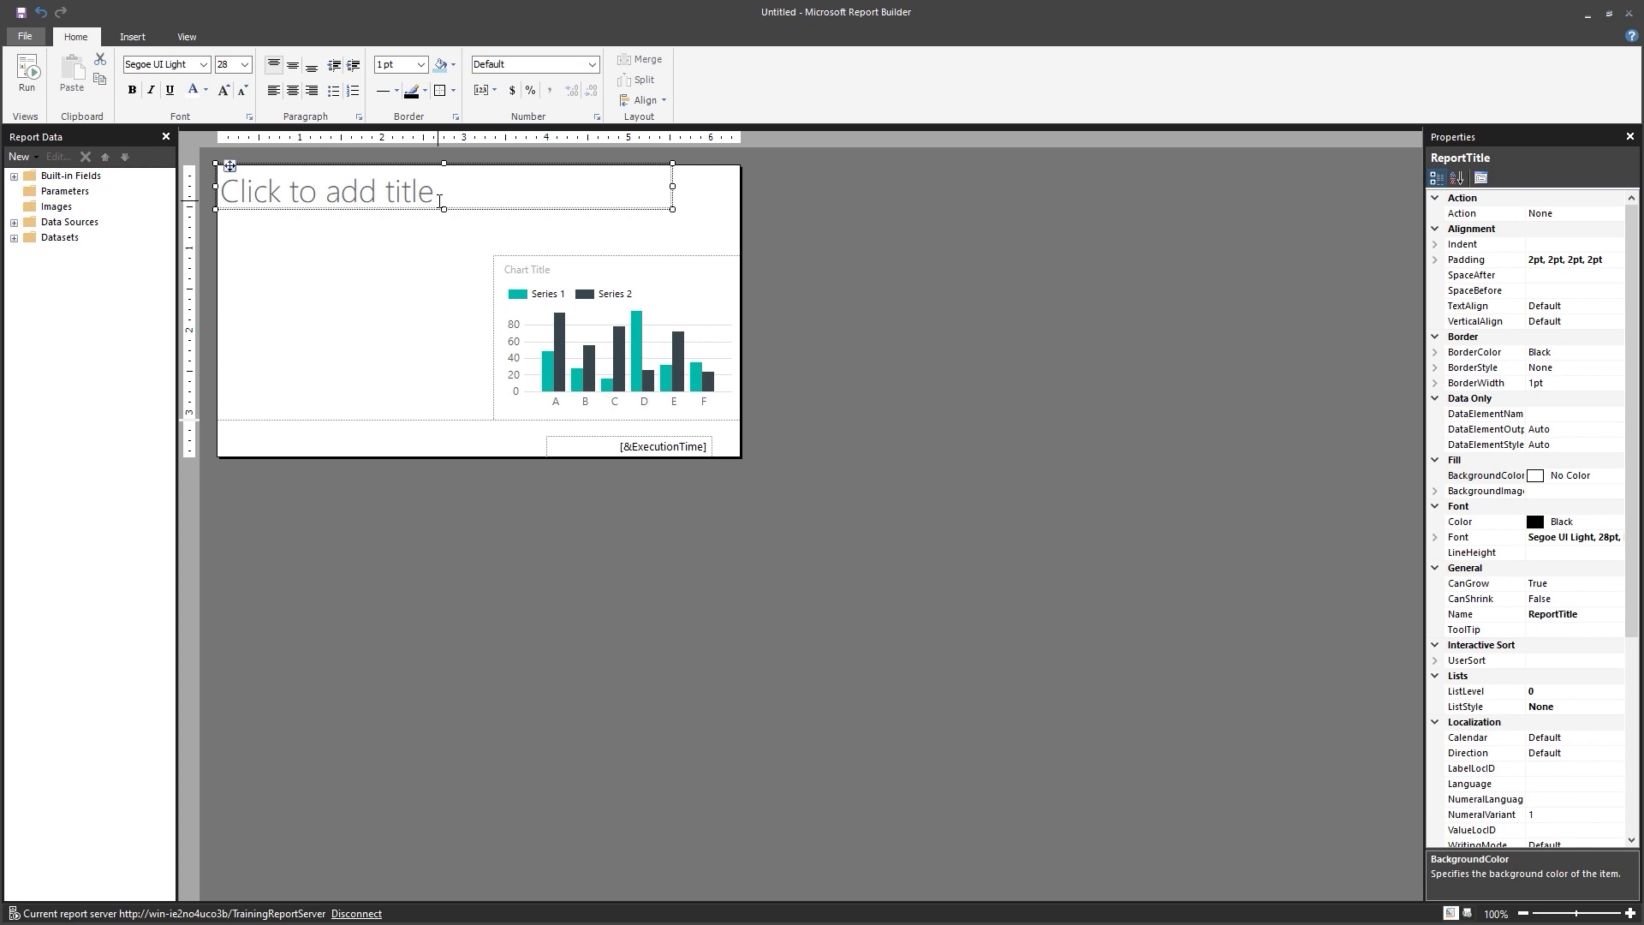
pyautogui.press('Delete')
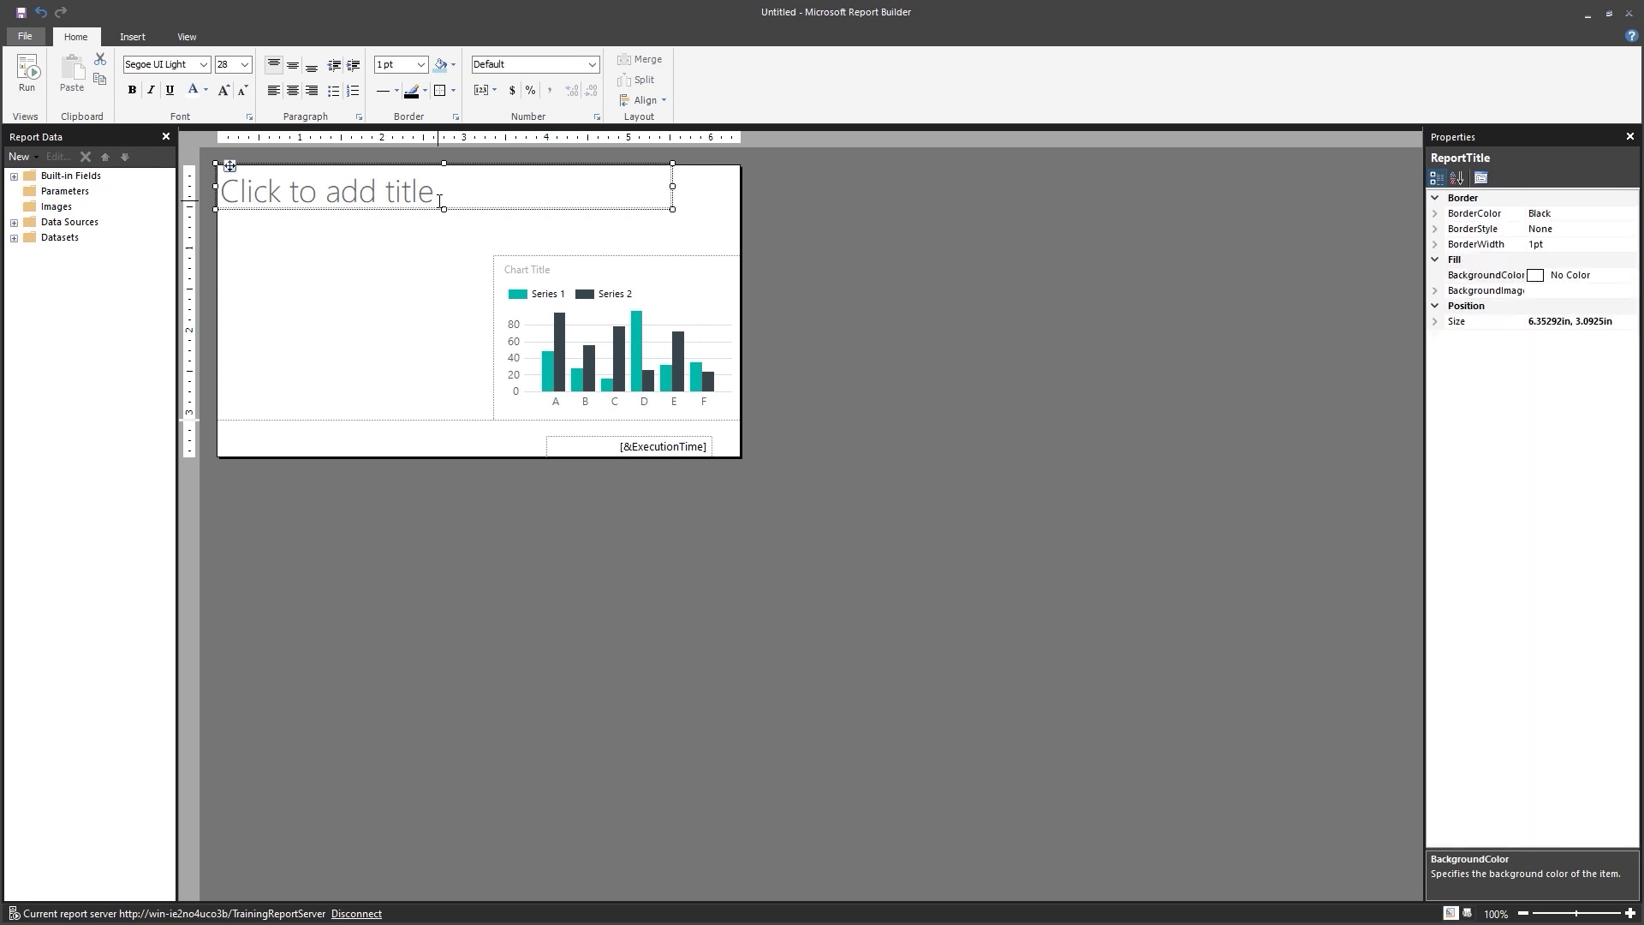
pyautogui.rightClick(454, 508)
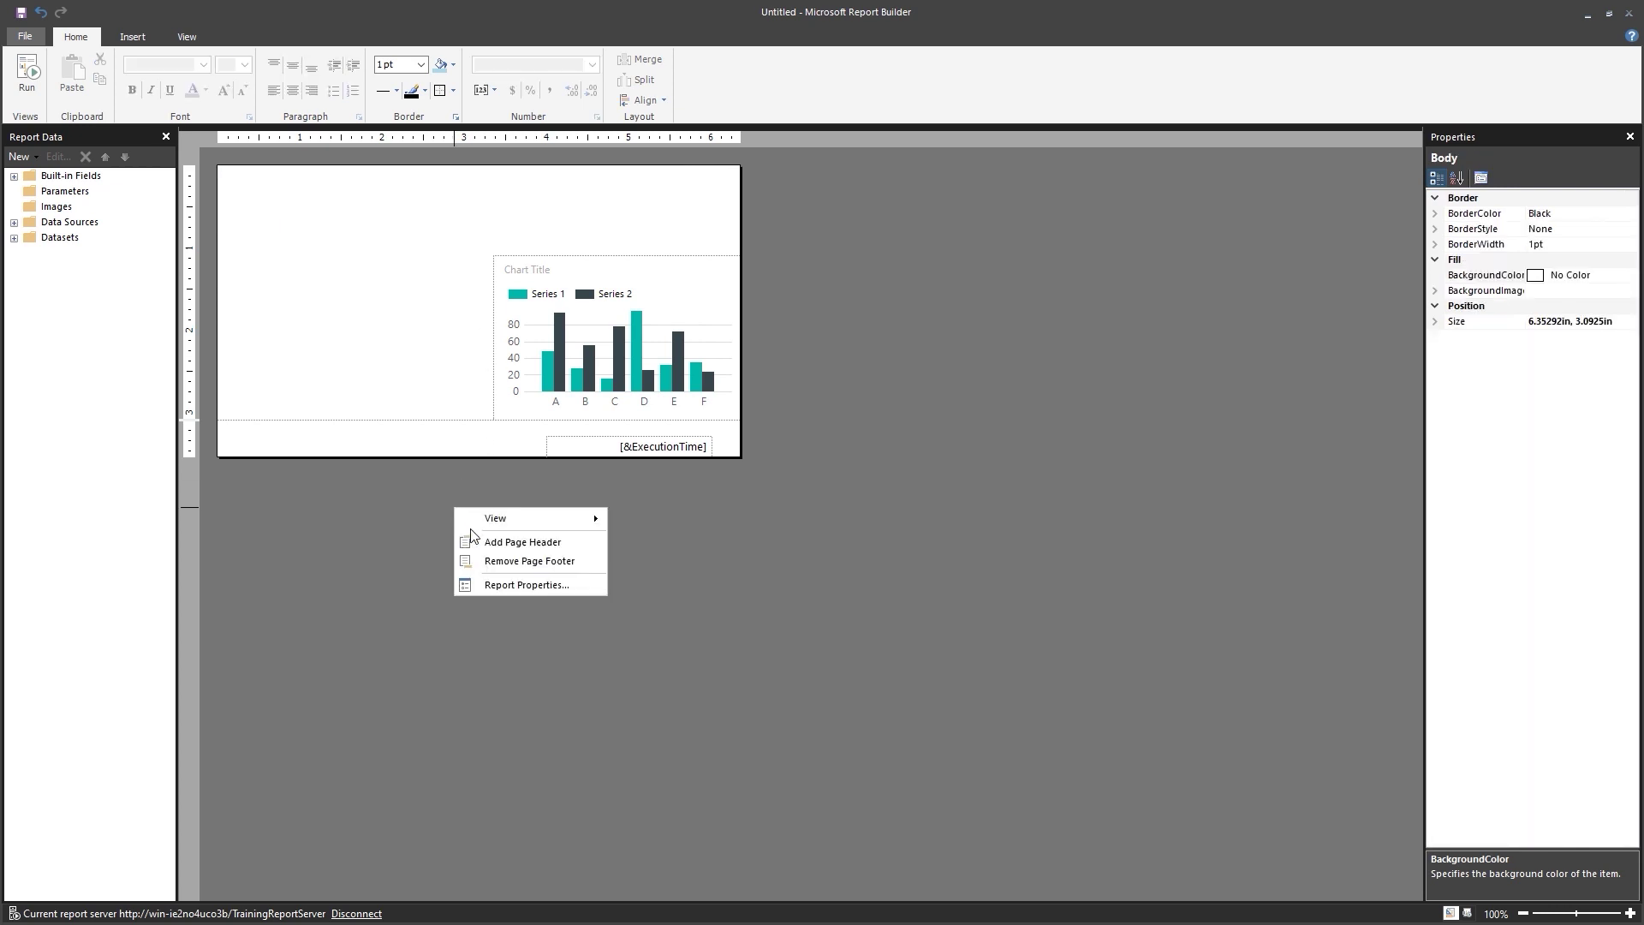
pyautogui.click(526, 558)
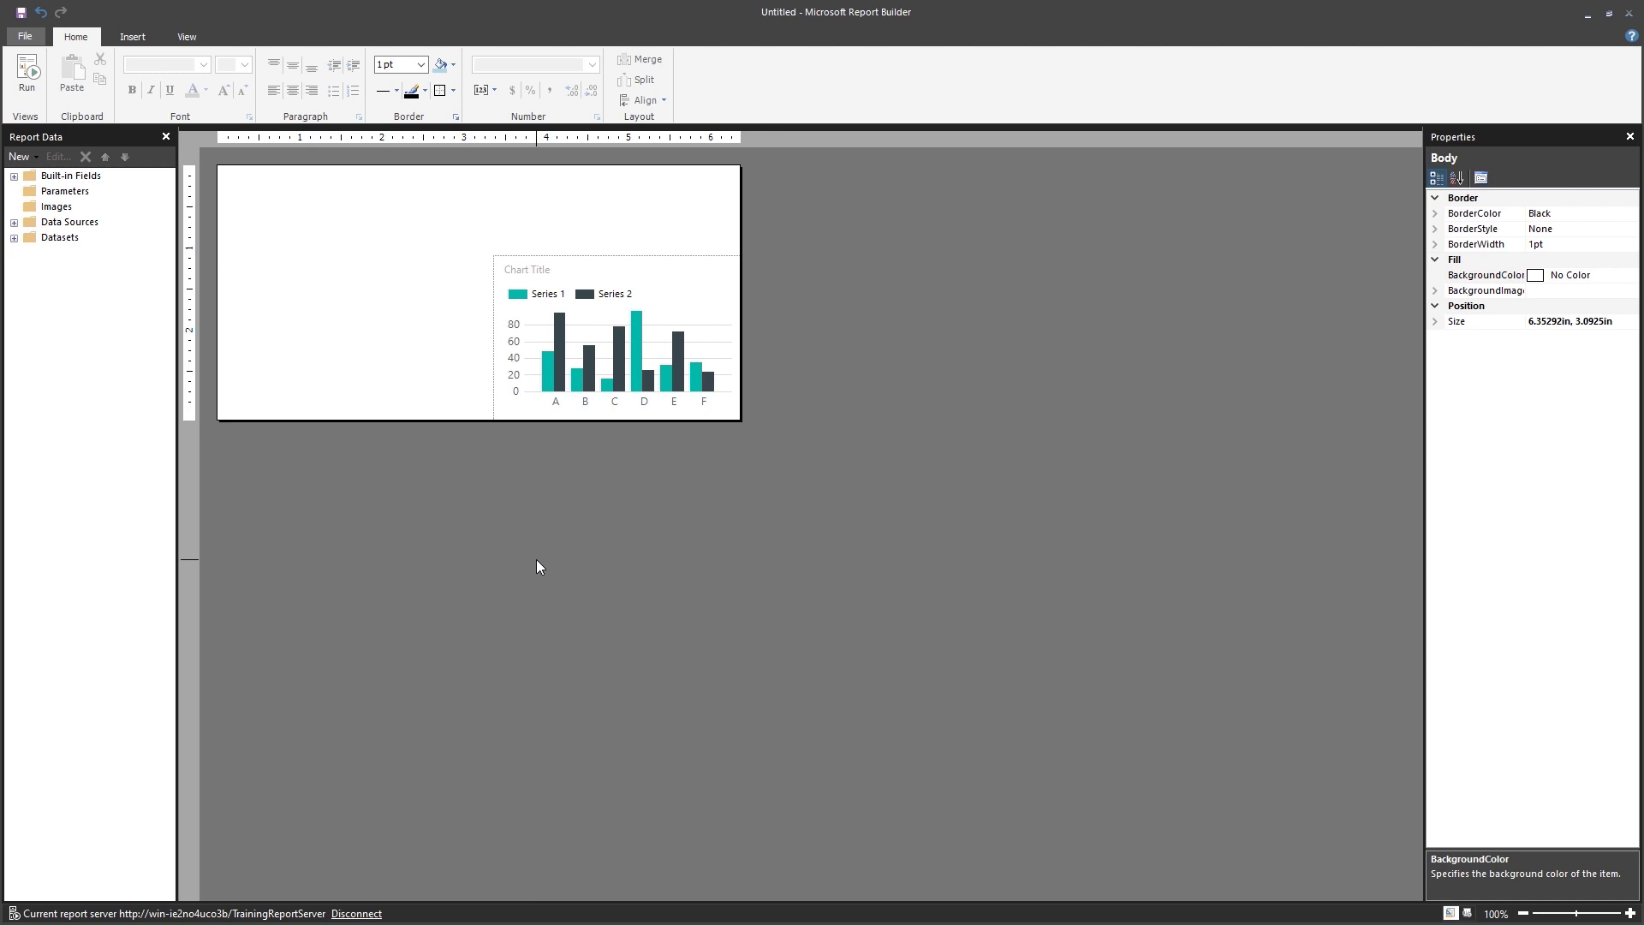
# Move the chart to the body's top-left corner and enlarge it to fill the body.
pyautogui.click(586, 284)
pyautogui.moveTo(508, 257); pyautogui.dragTo(229, 167)
pyautogui.moveTo(467, 332); pyautogui.dragTo(750, 420)
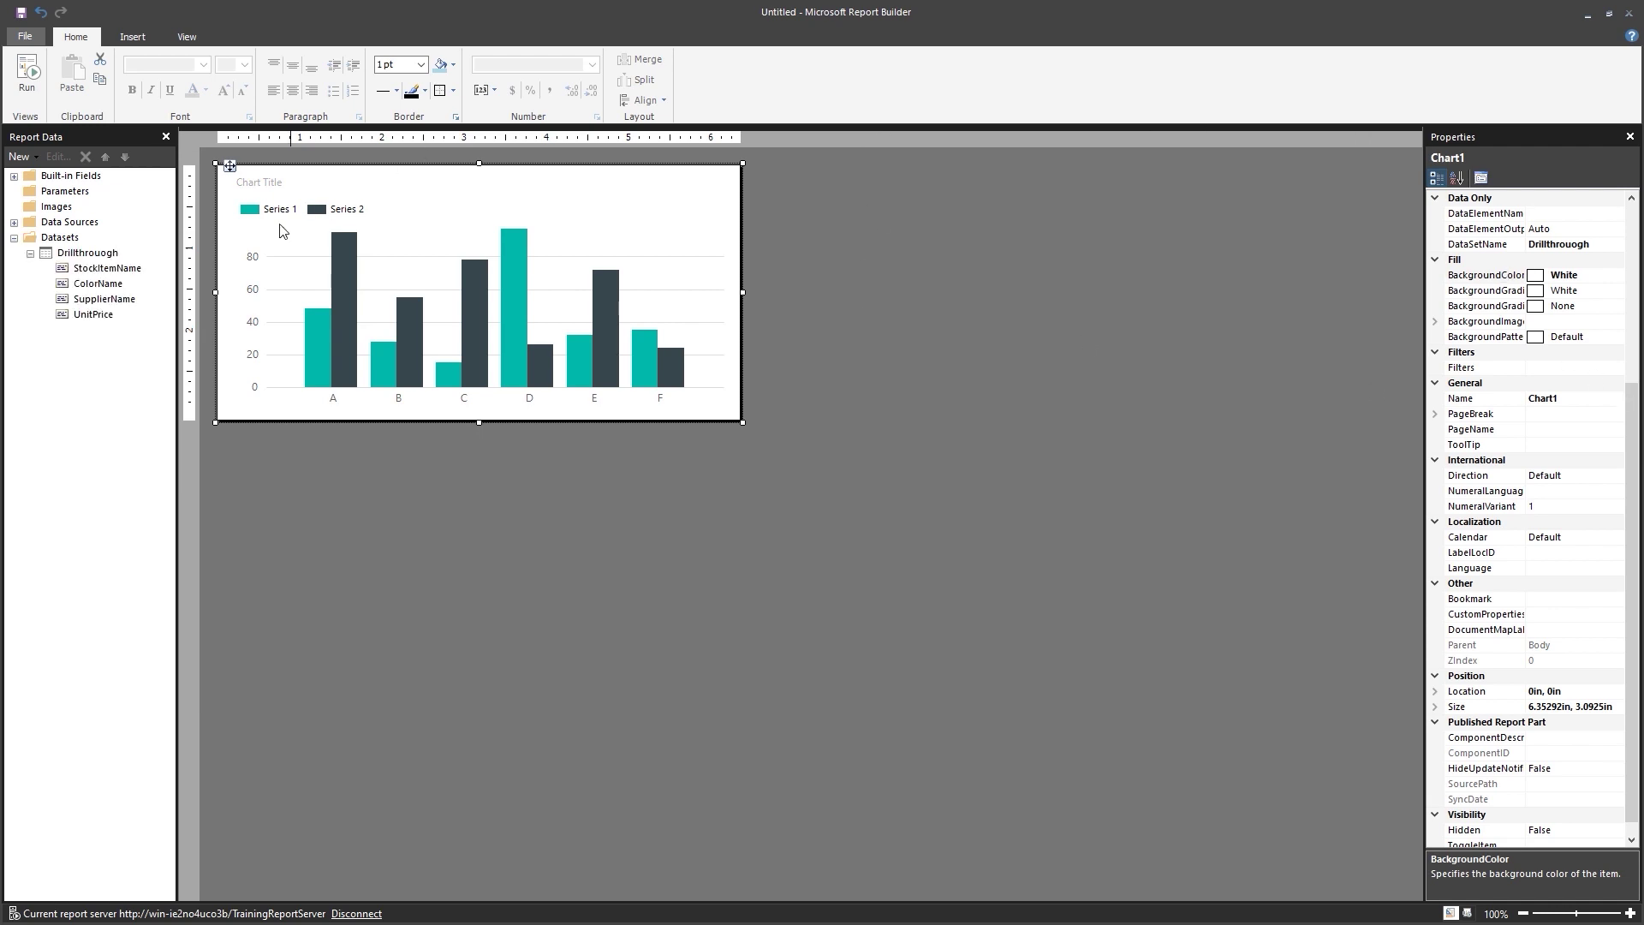
# Add PS.SupplierID to the Drillthrough query's SELECT list and GROUP BY clause.
pyautogui.rightClick(97, 251)
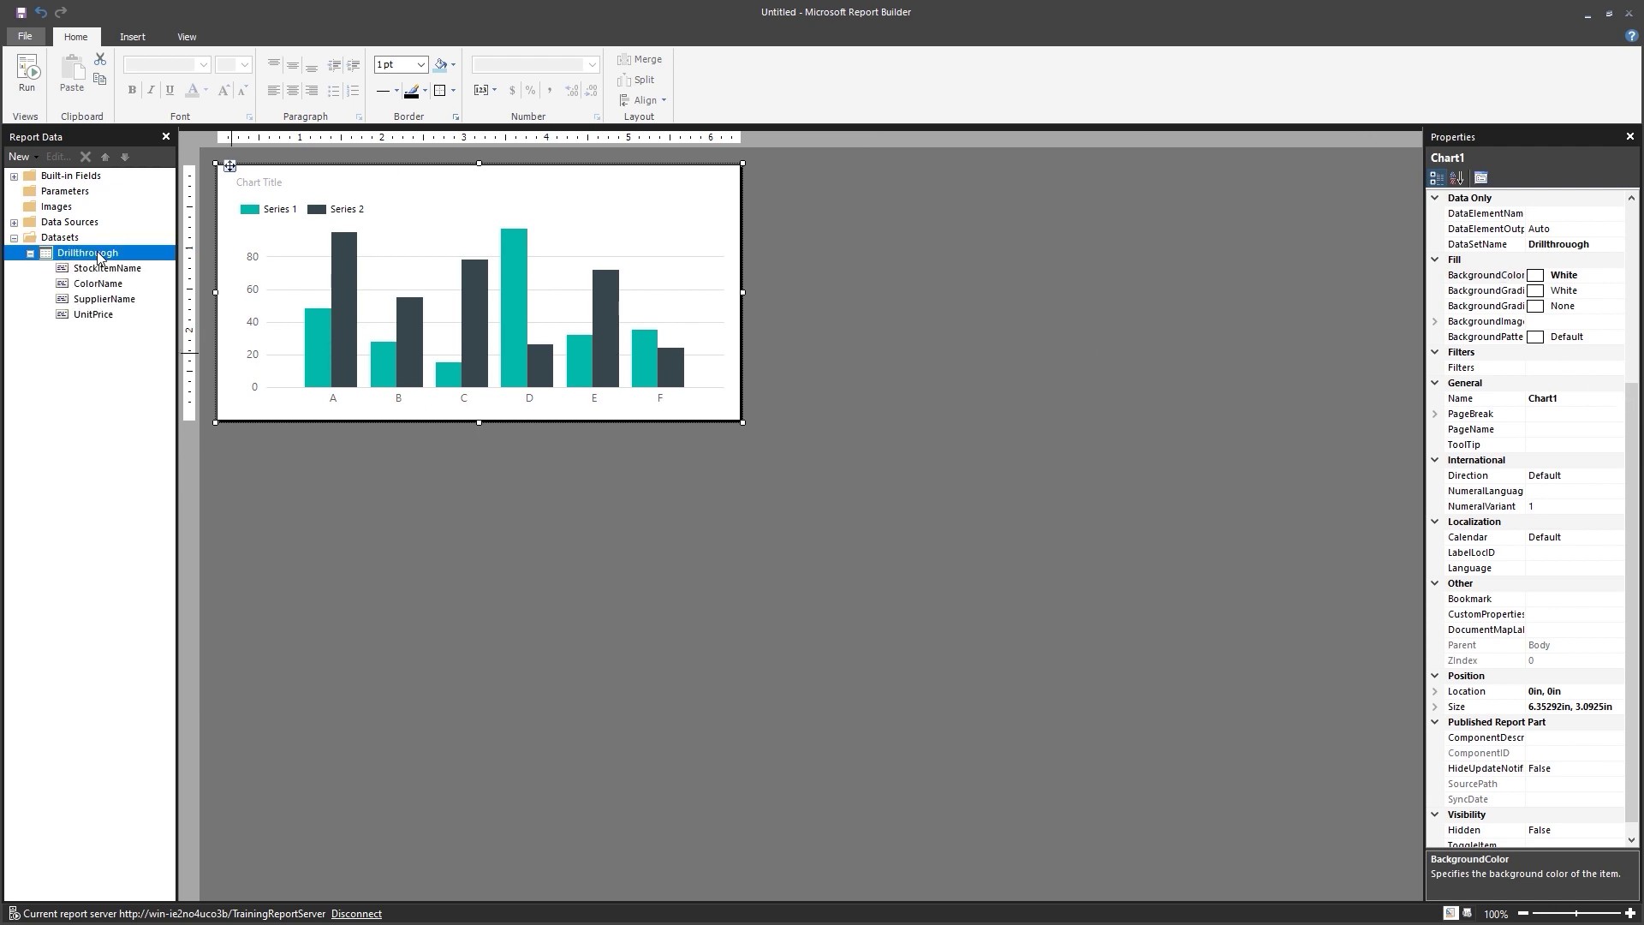
pyautogui.click(169, 328)
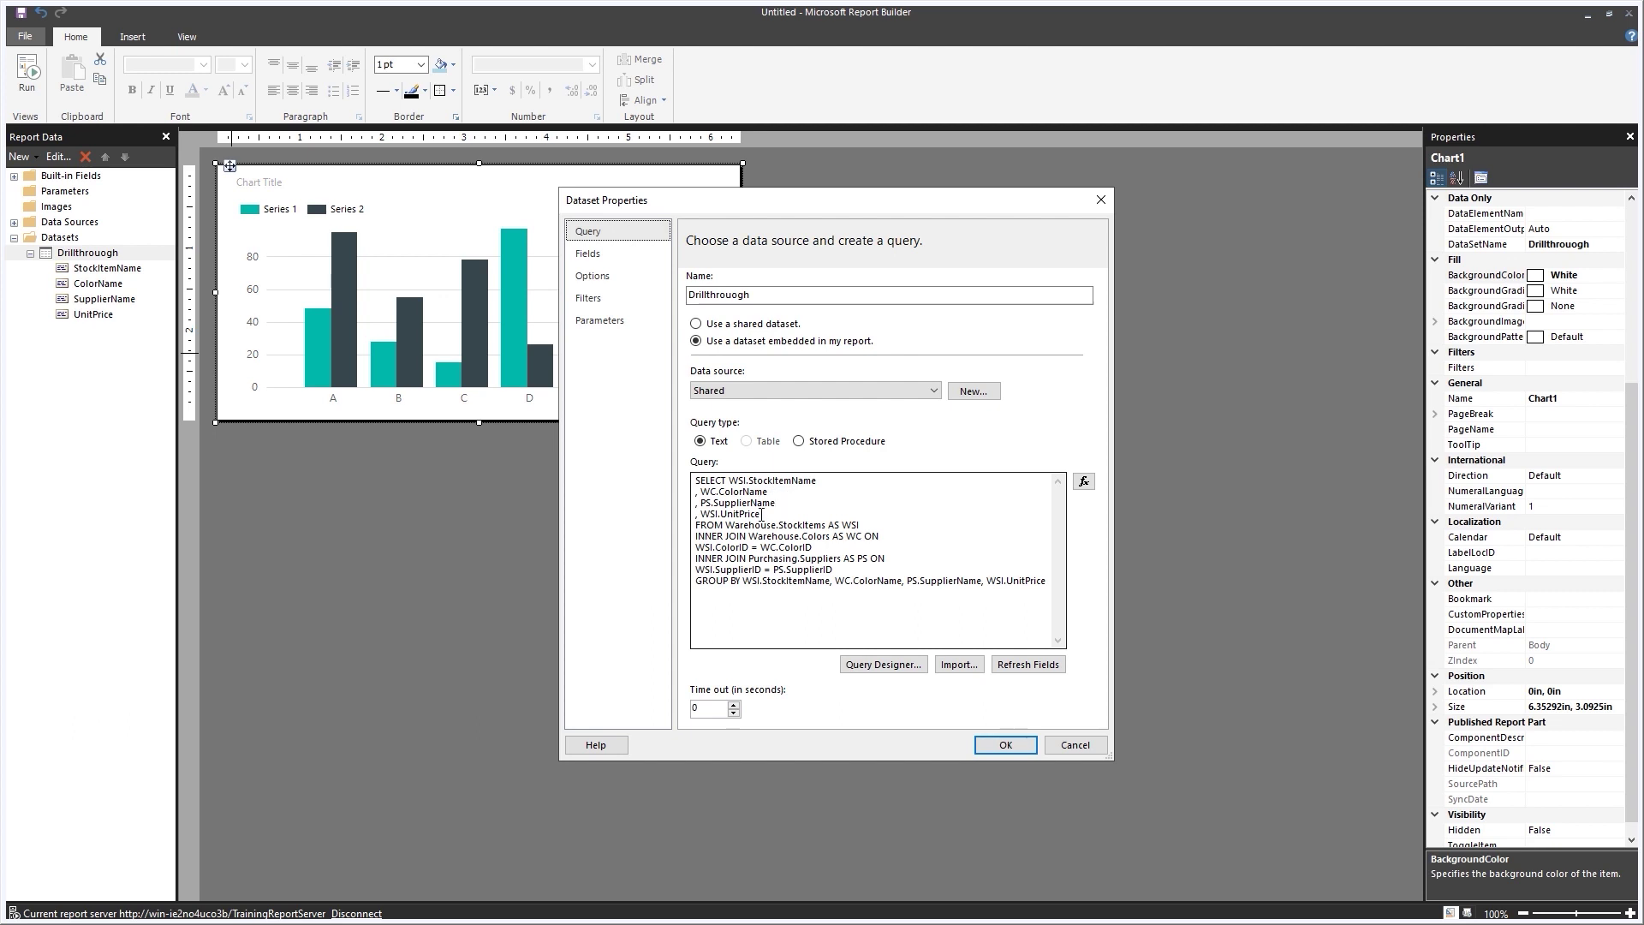
pyautogui.click(761, 512)
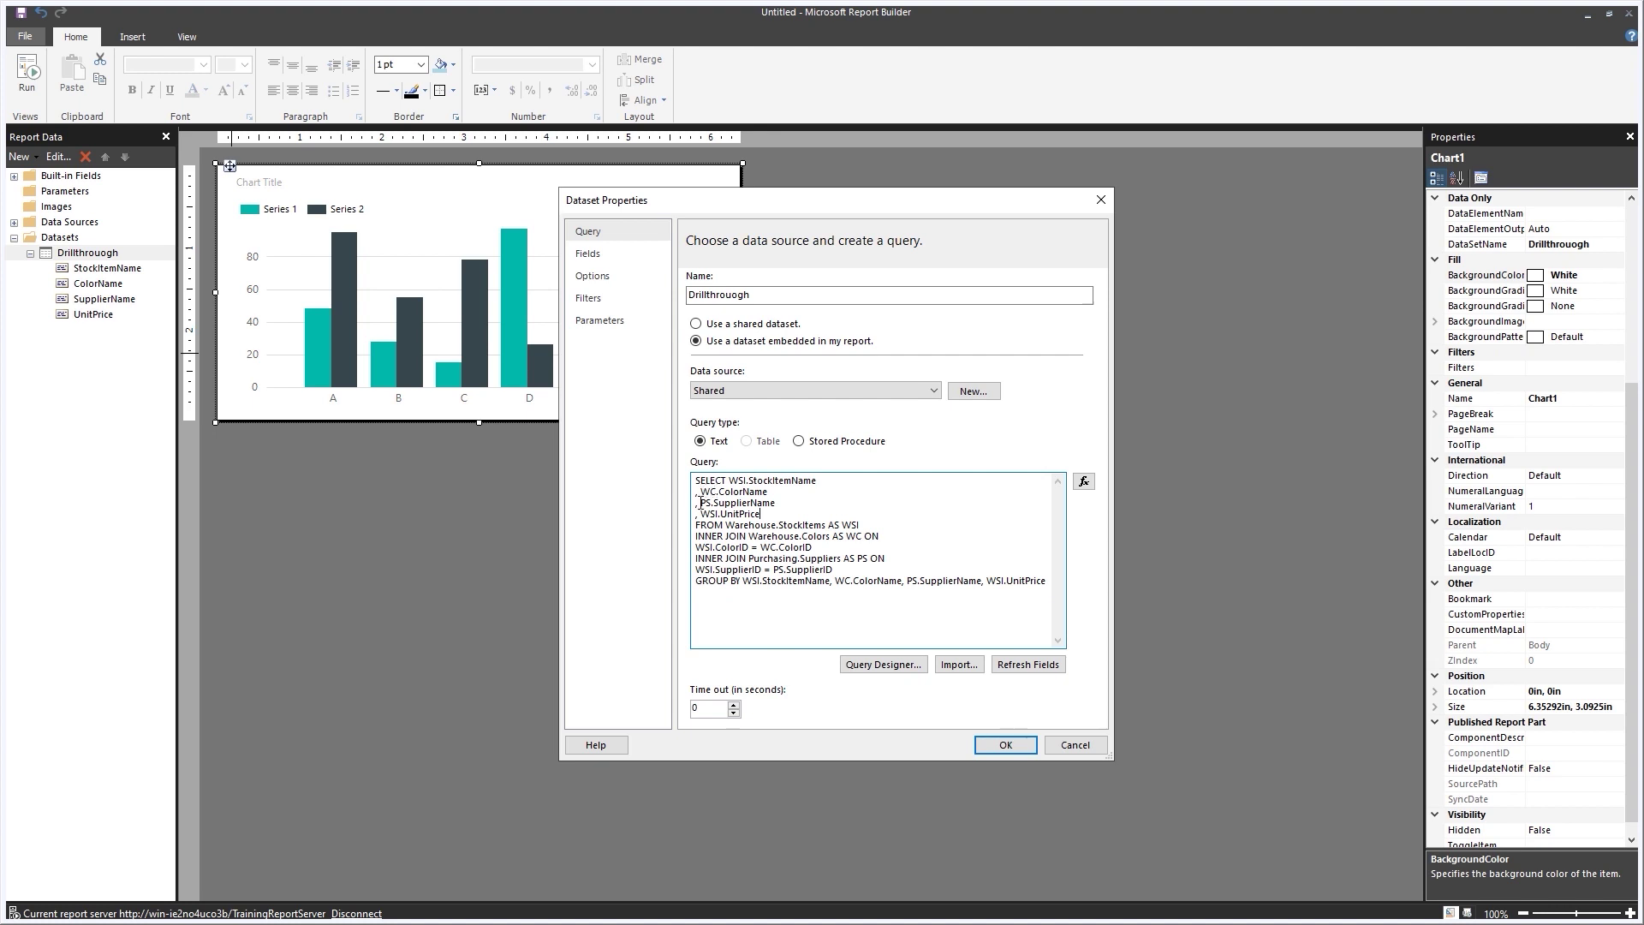
pyautogui.click(775, 493)
pyautogui.press('Return')
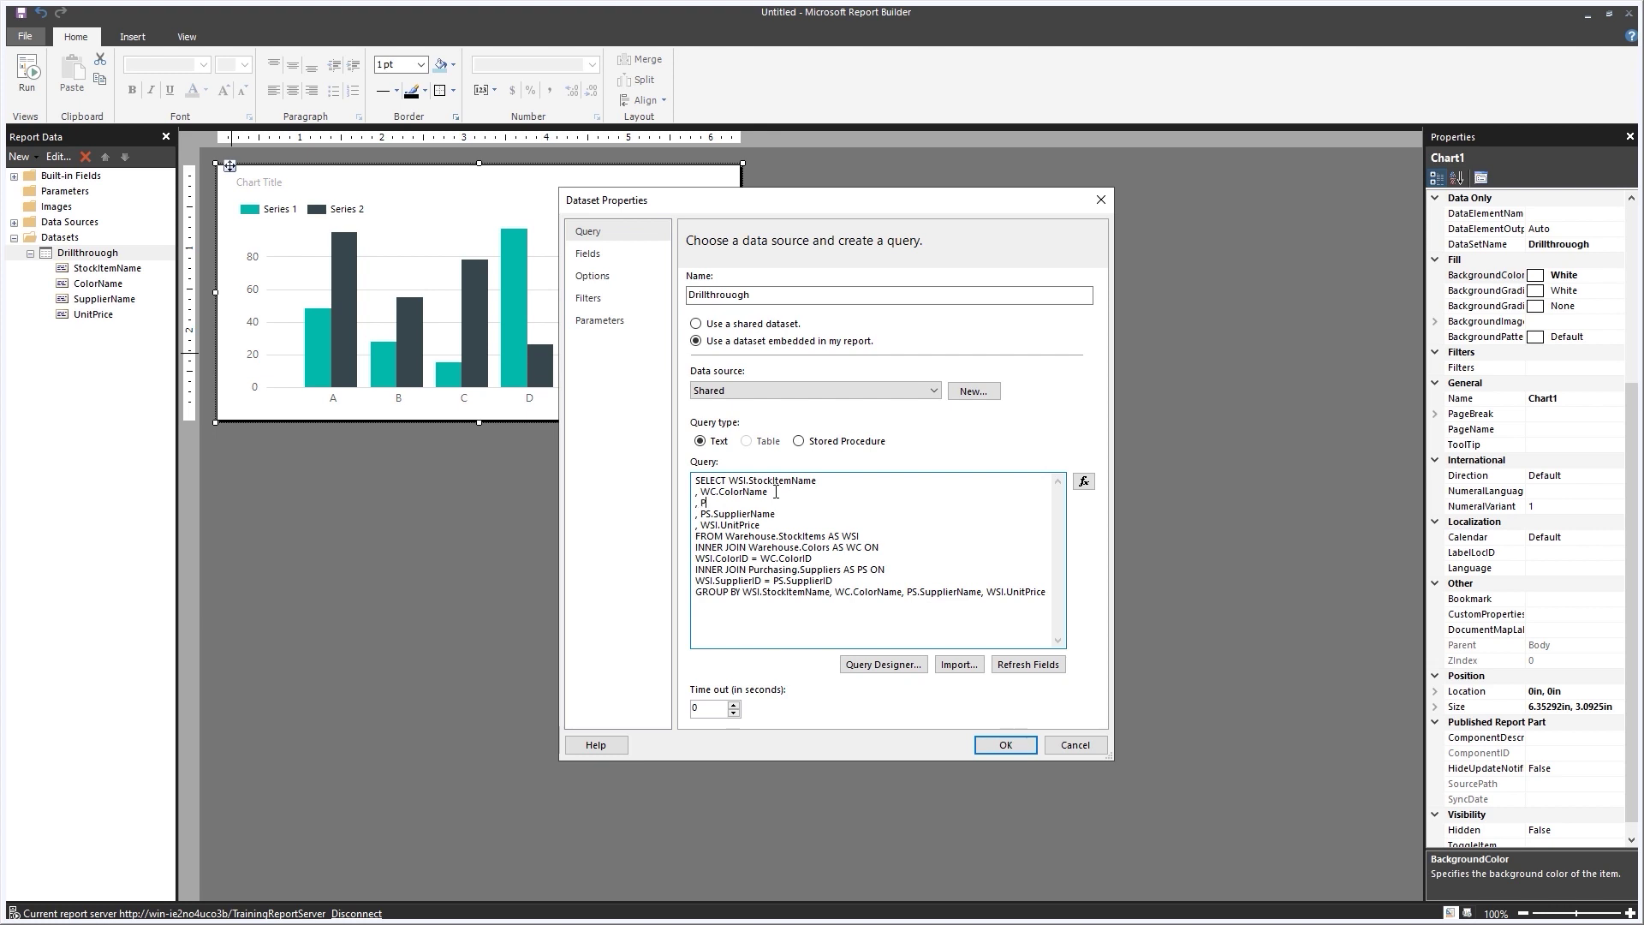
pyautogui.write(', PS.Sup')
pyautogui.write('plier')
pyautogui.write('P')
pyautogui.write('S.Supp')
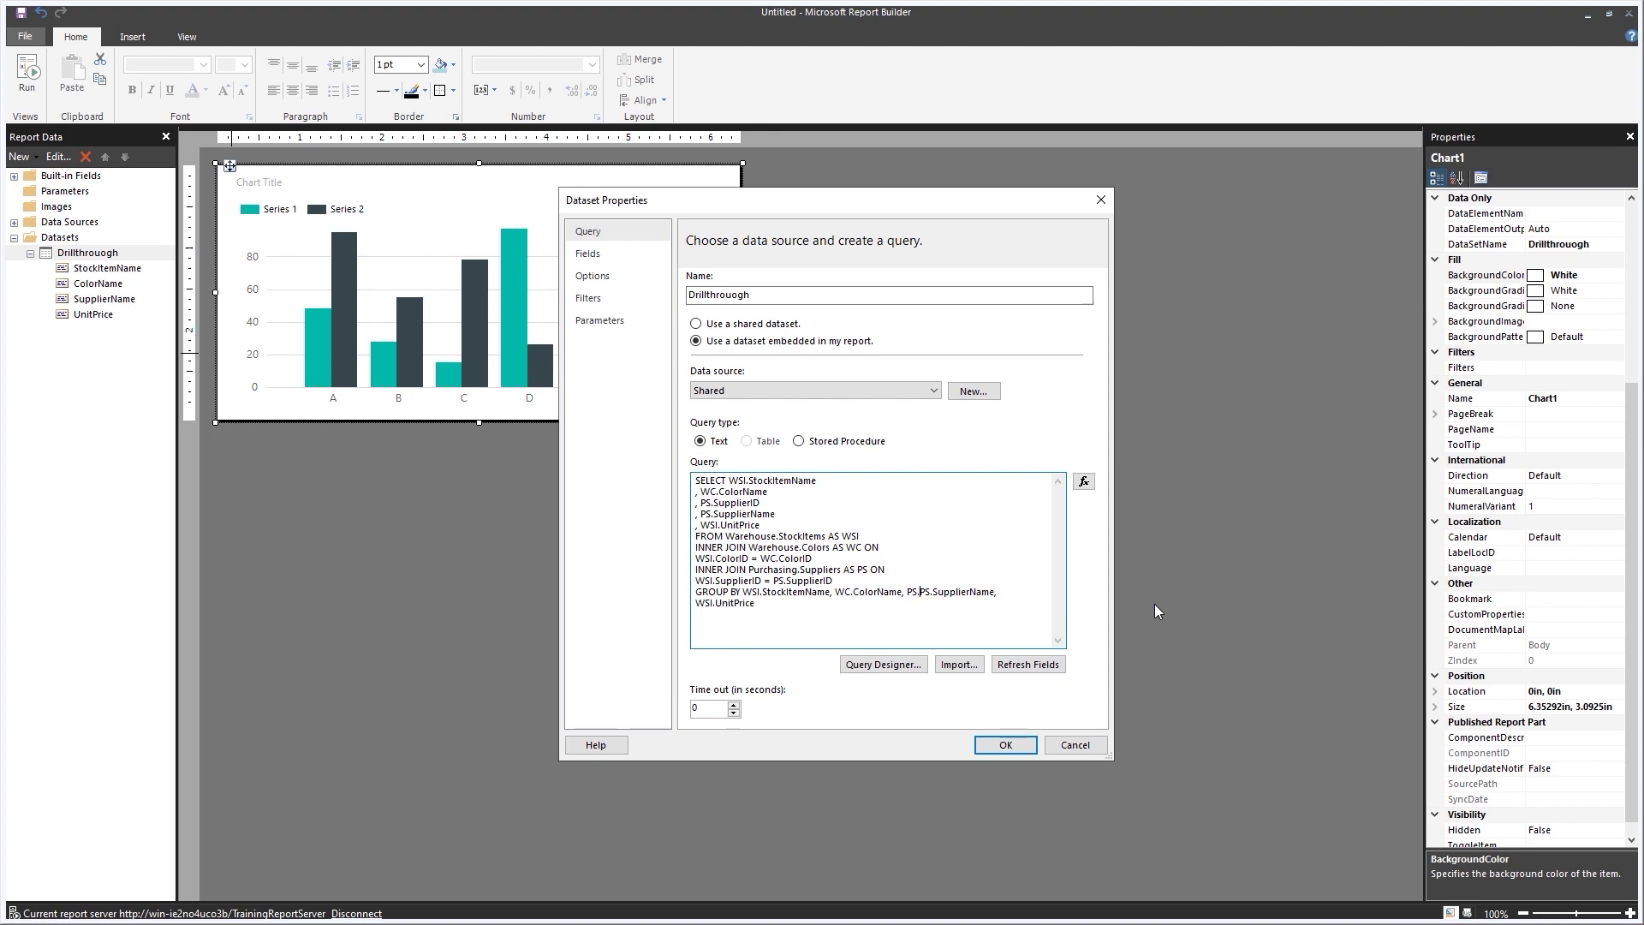
pyautogui.write('lierID,')
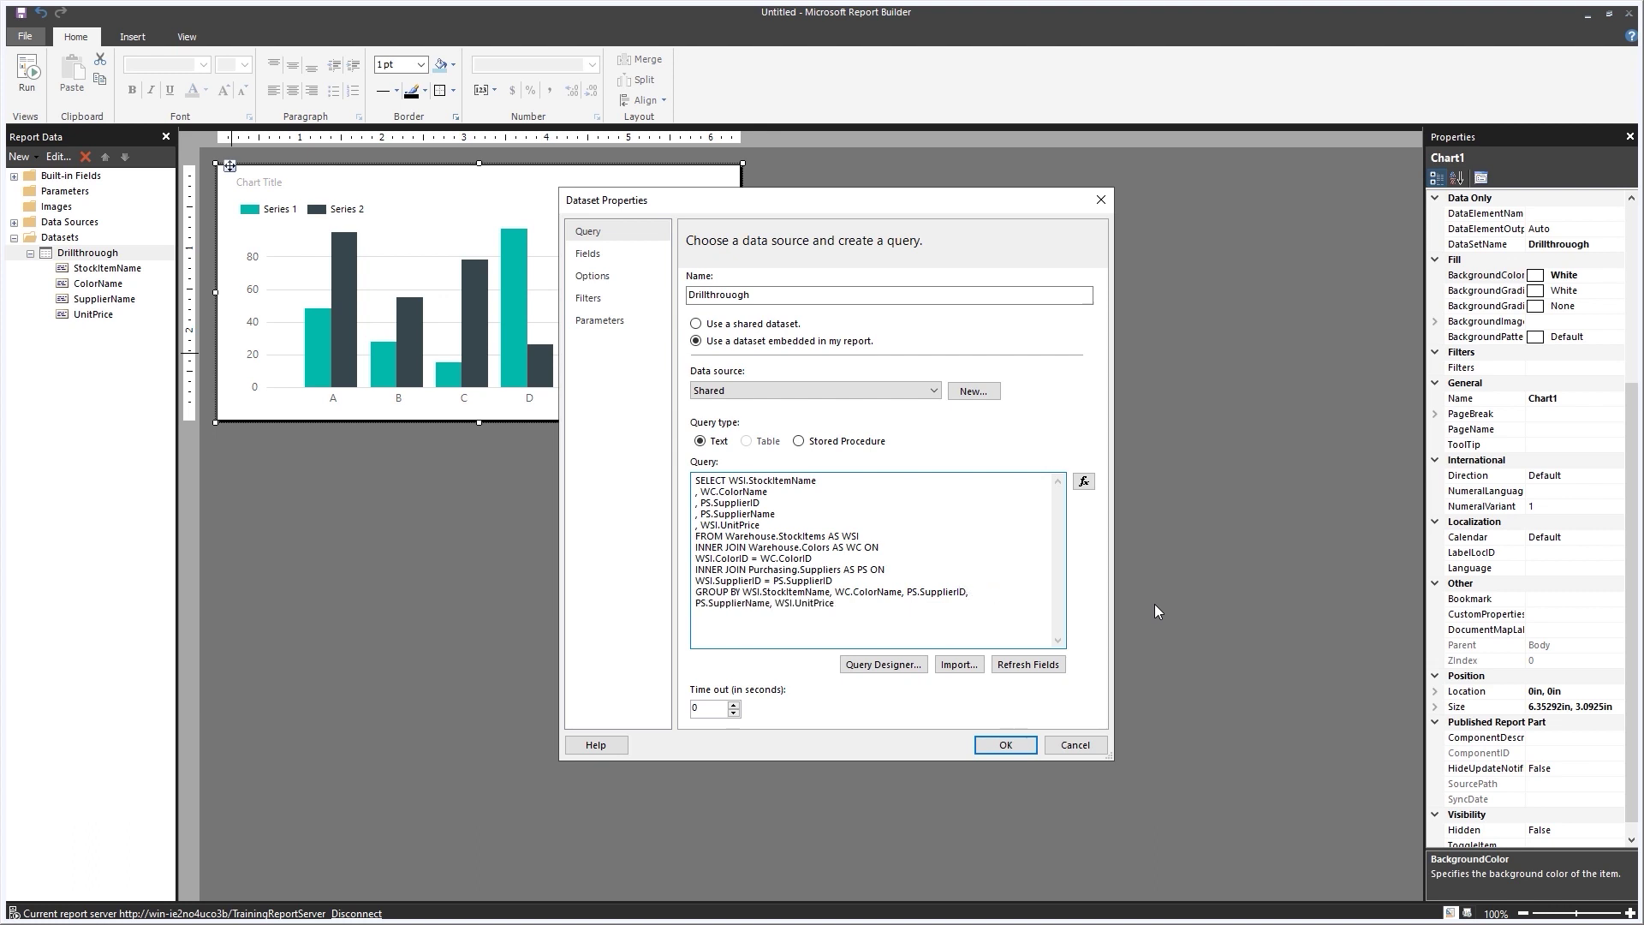
pyautogui.click(1007, 745)
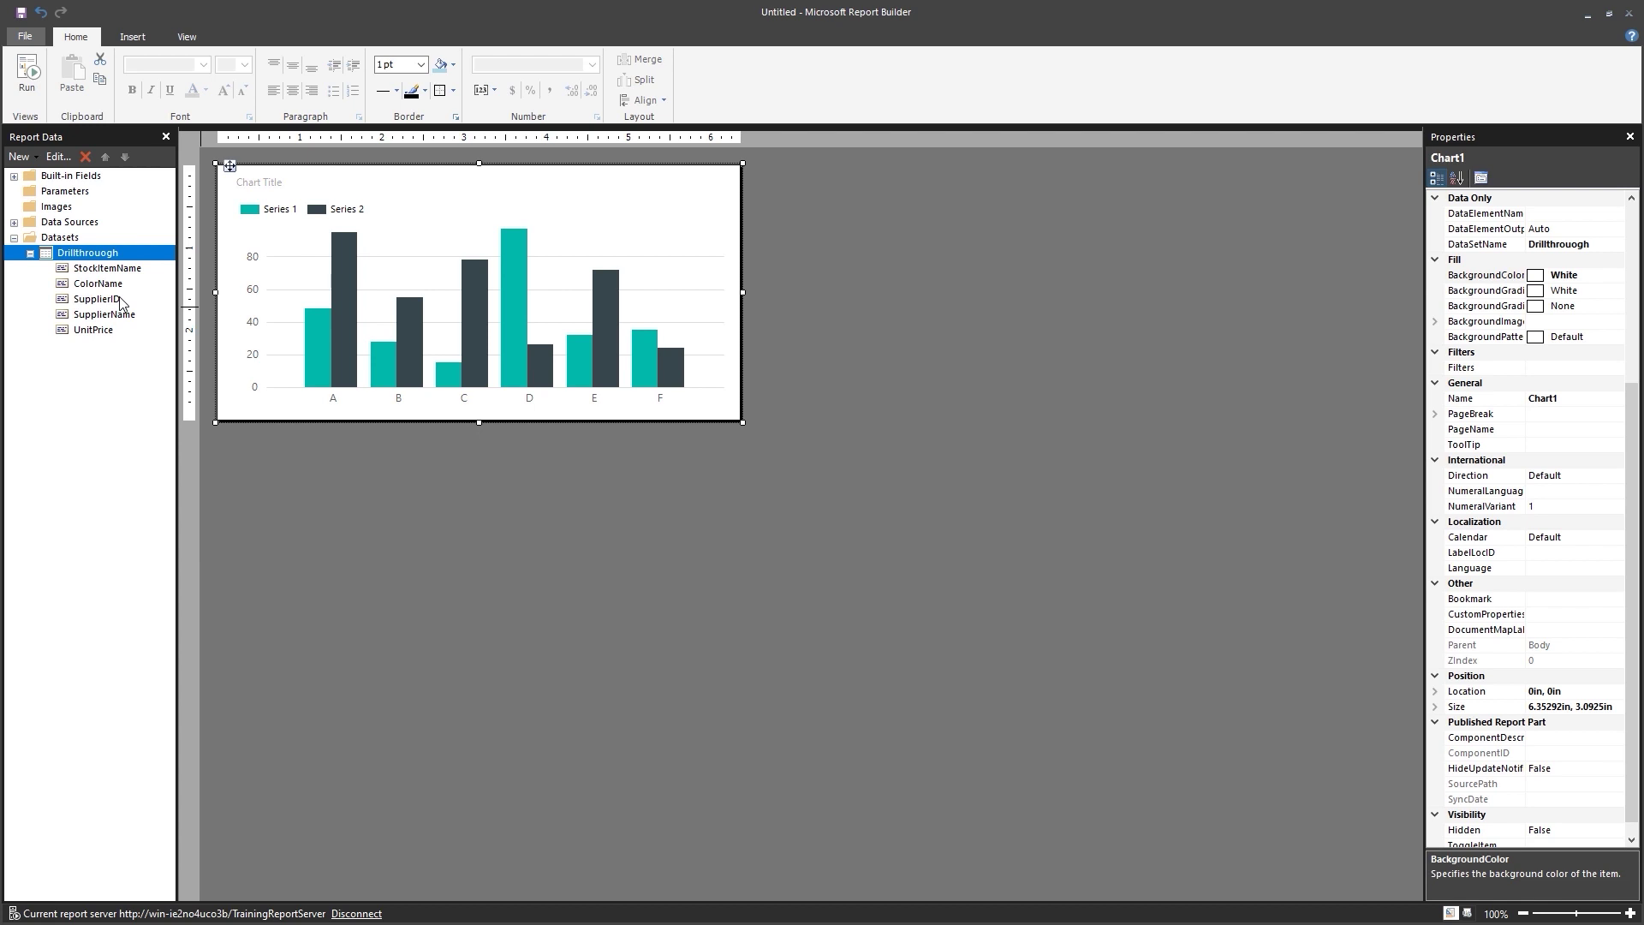
# Add a SupplierID category group to the column chart's Chart Data.
pyautogui.click(622, 297)
pyautogui.click(622, 297)
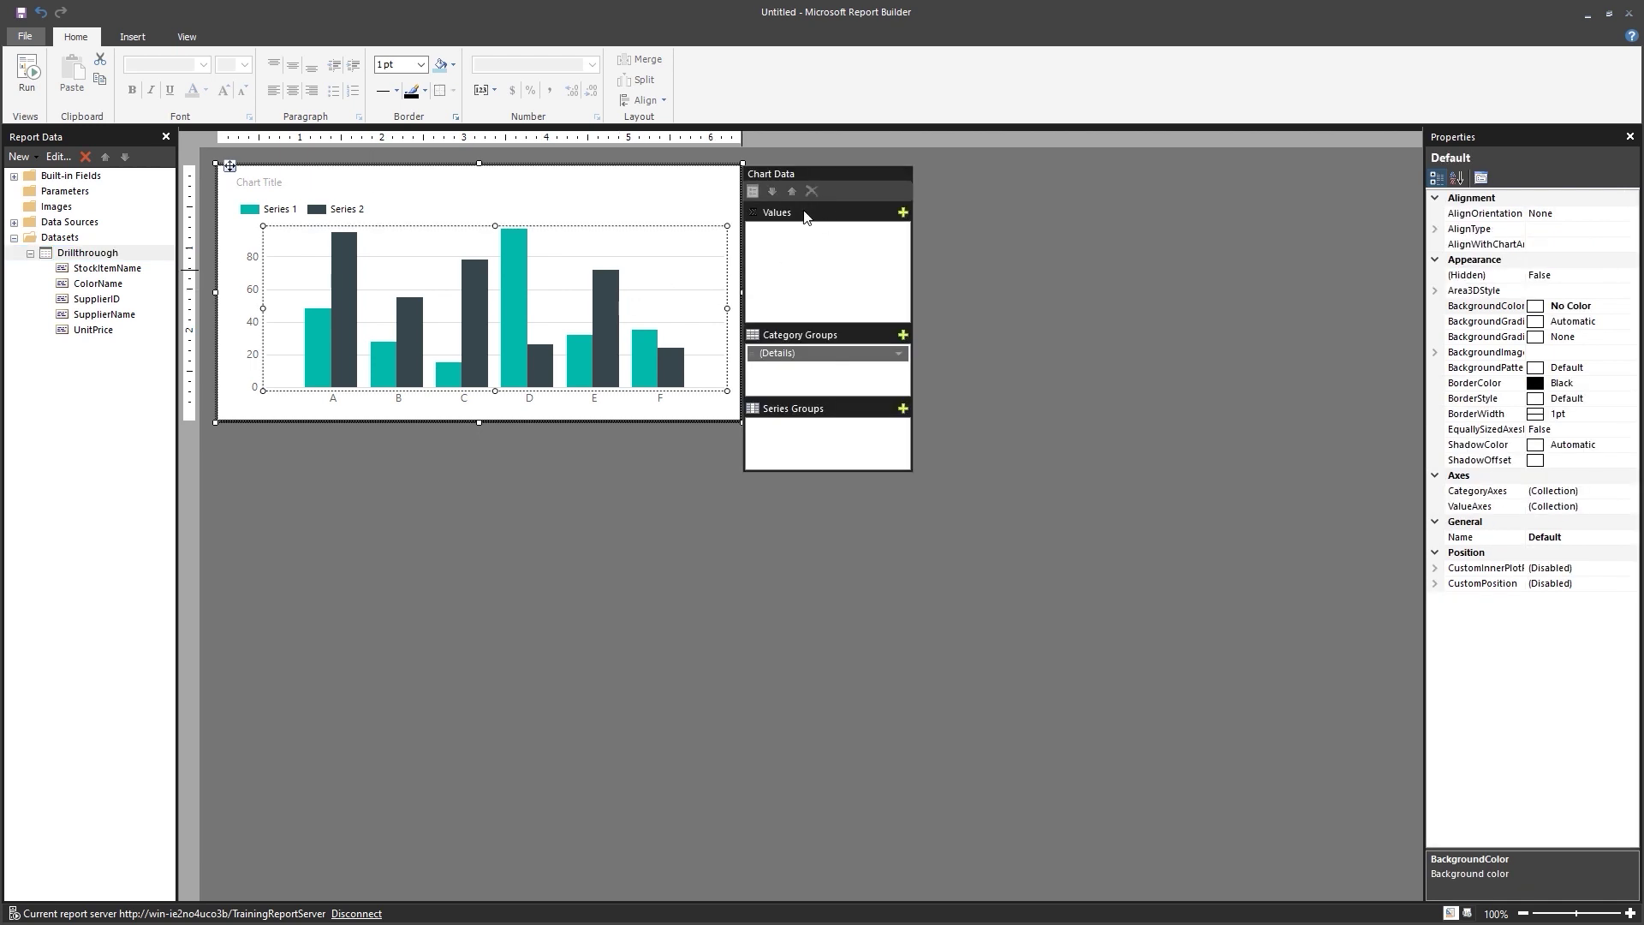
pyautogui.click(902, 336)
pyautogui.click(953, 394)
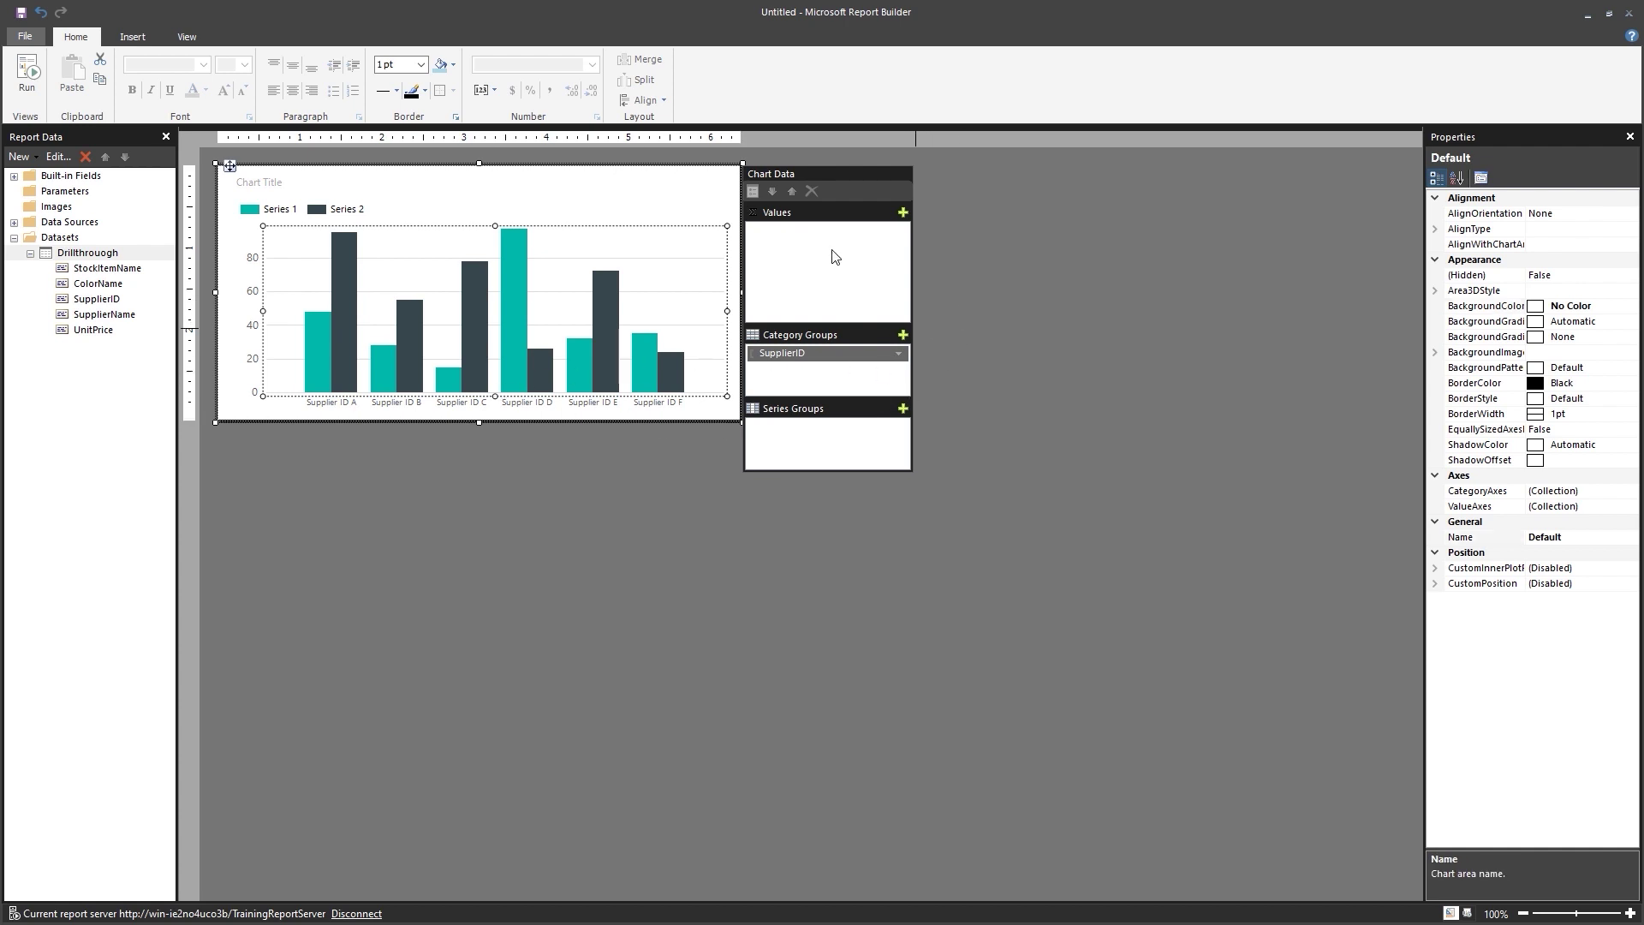
pyautogui.click(846, 357)
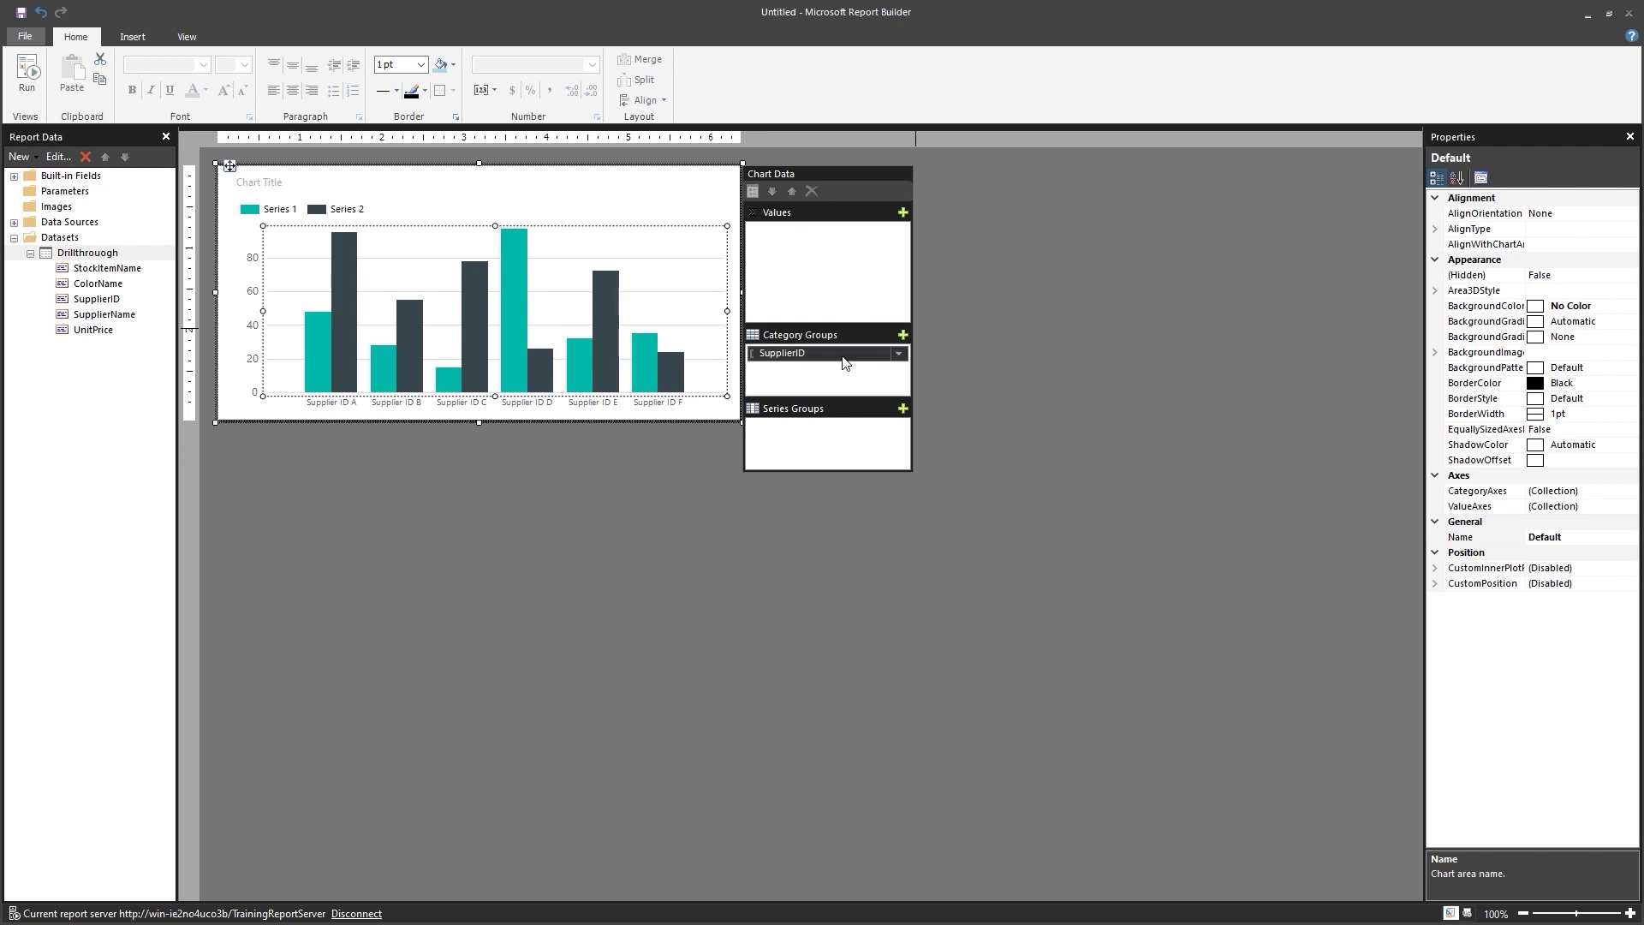
# Set [SupplierName] as both the label and sort field of the SupplierID category group.
pyautogui.rightClick(845, 362)
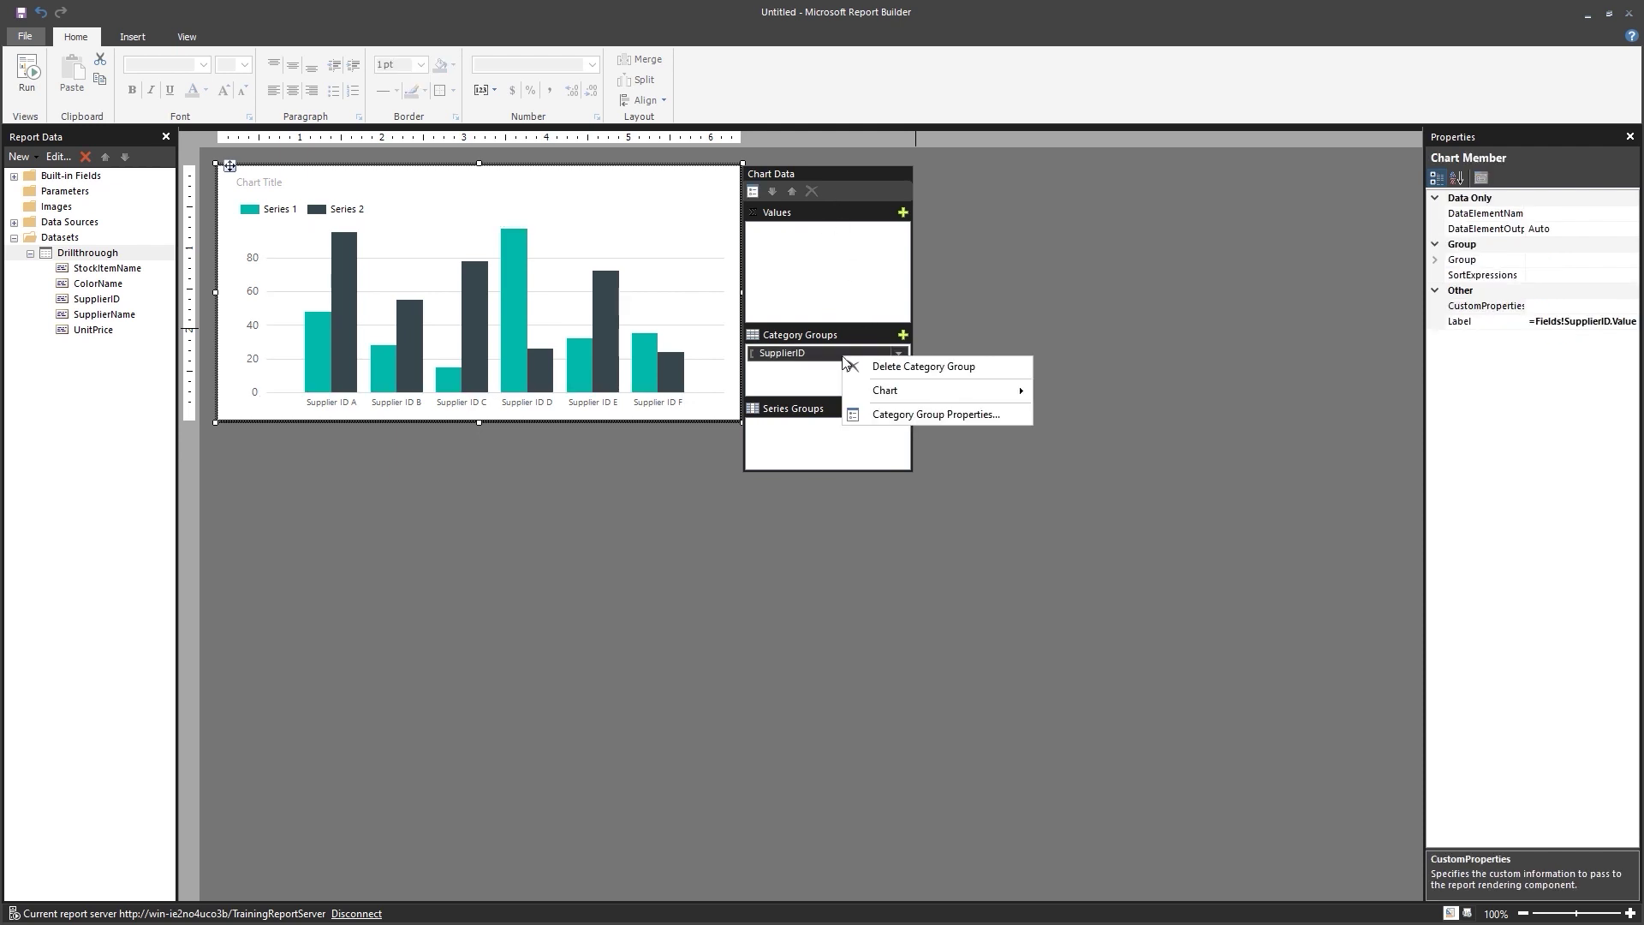
pyautogui.click(930, 415)
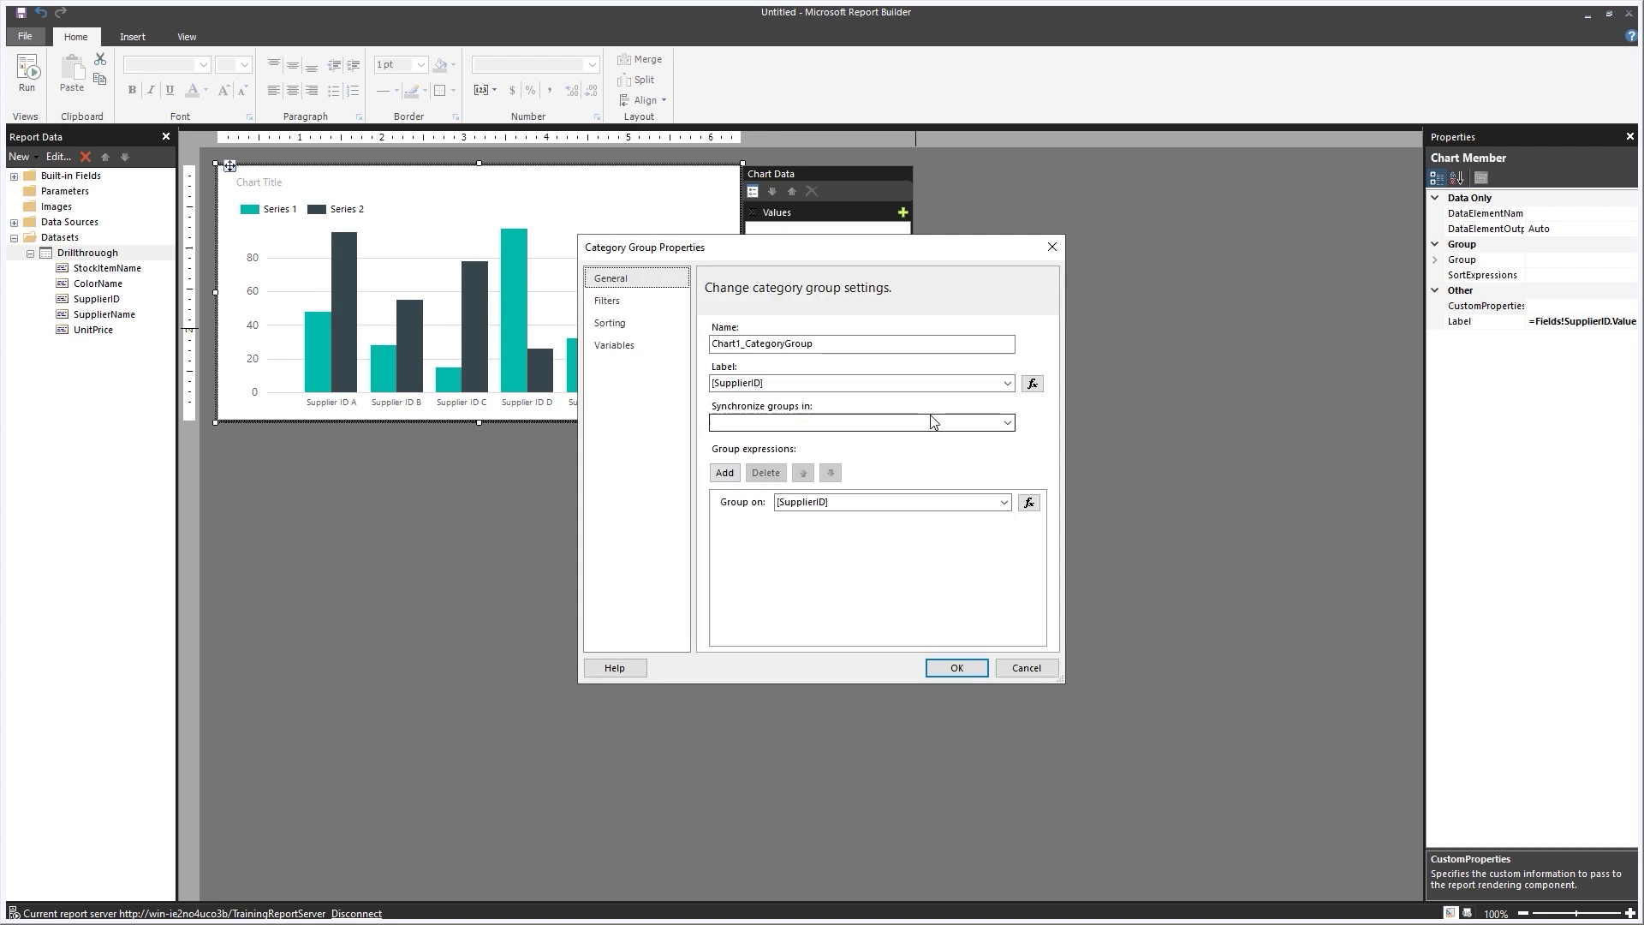
pyautogui.click(1008, 383)
pyautogui.click(788, 437)
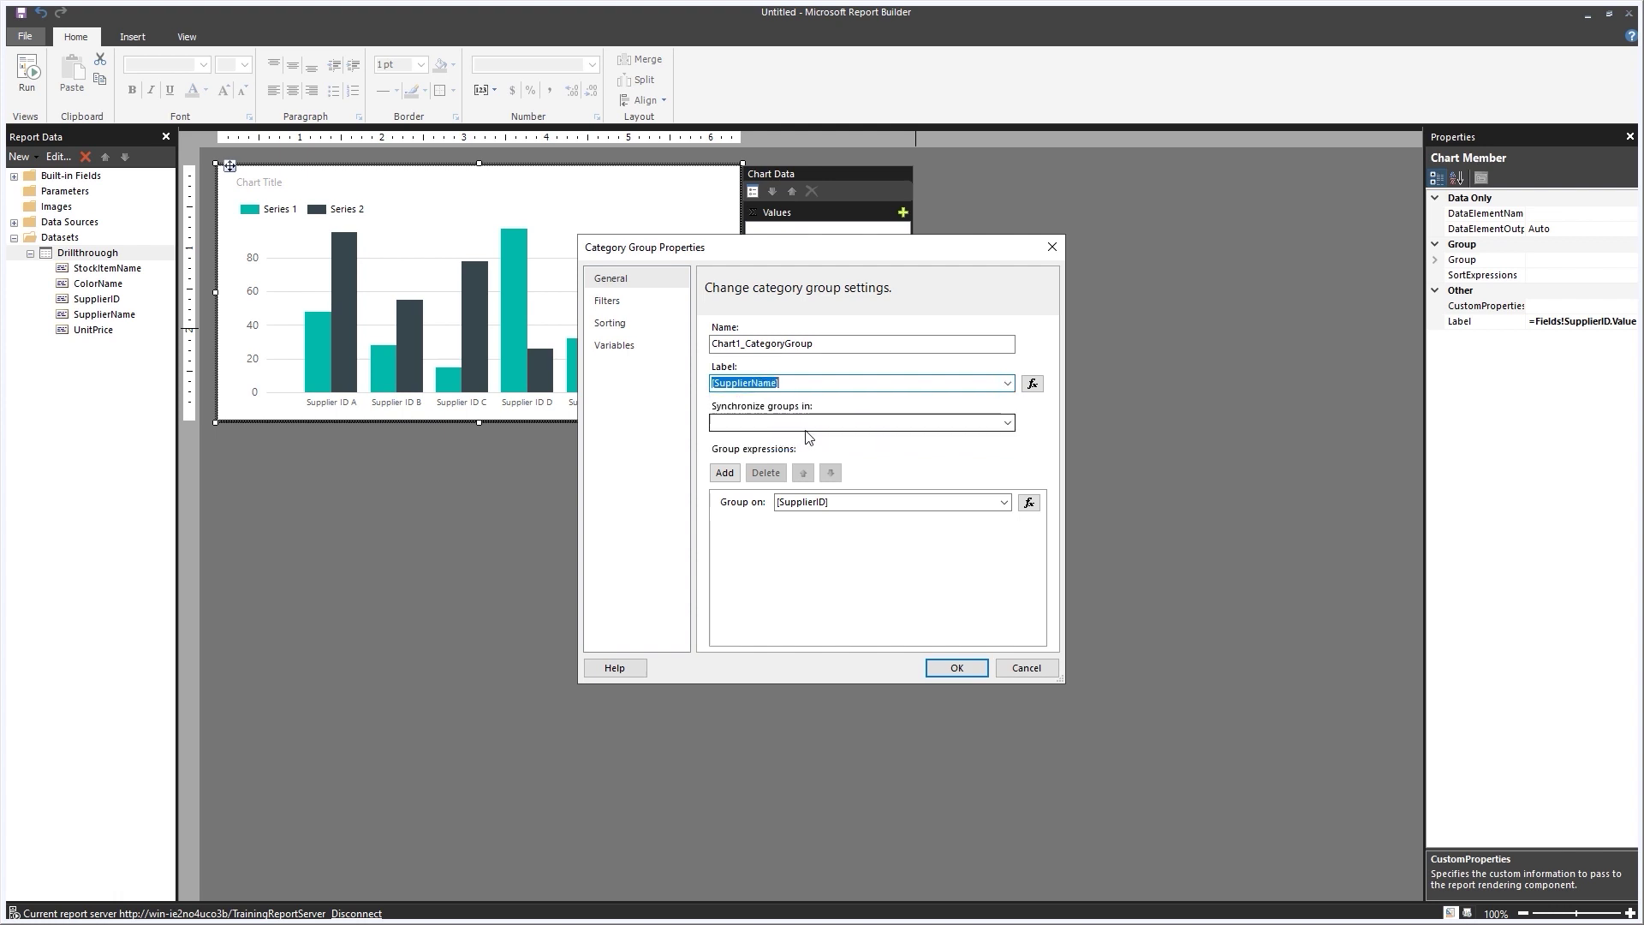
pyautogui.click(638, 331)
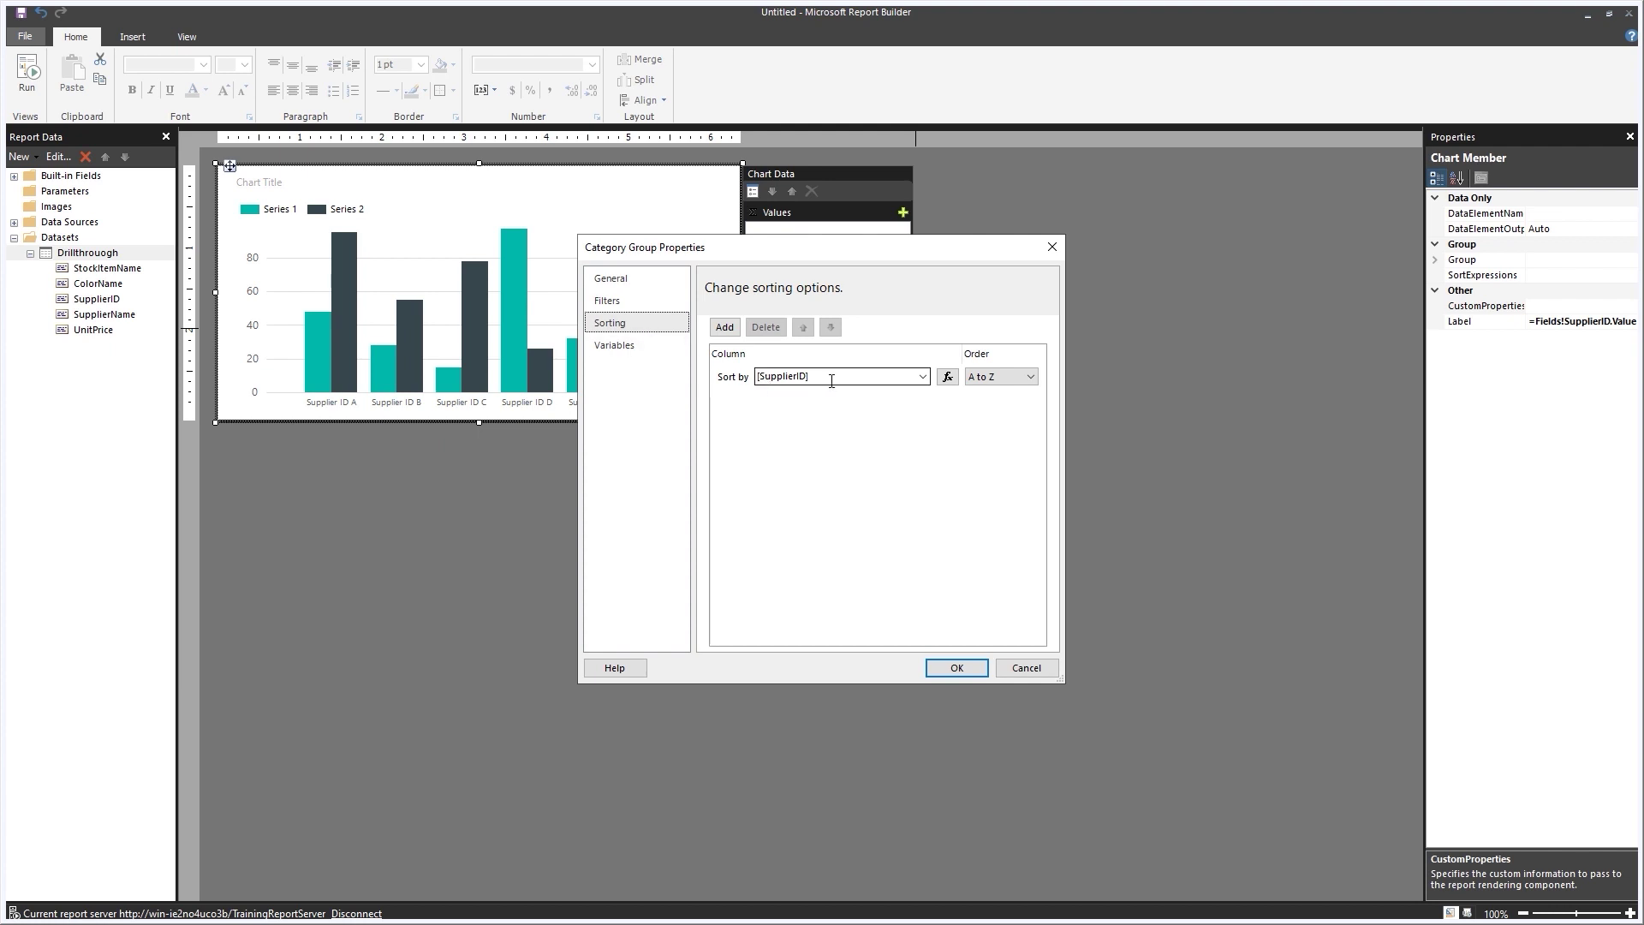
pyautogui.click(922, 377)
pyautogui.click(815, 434)
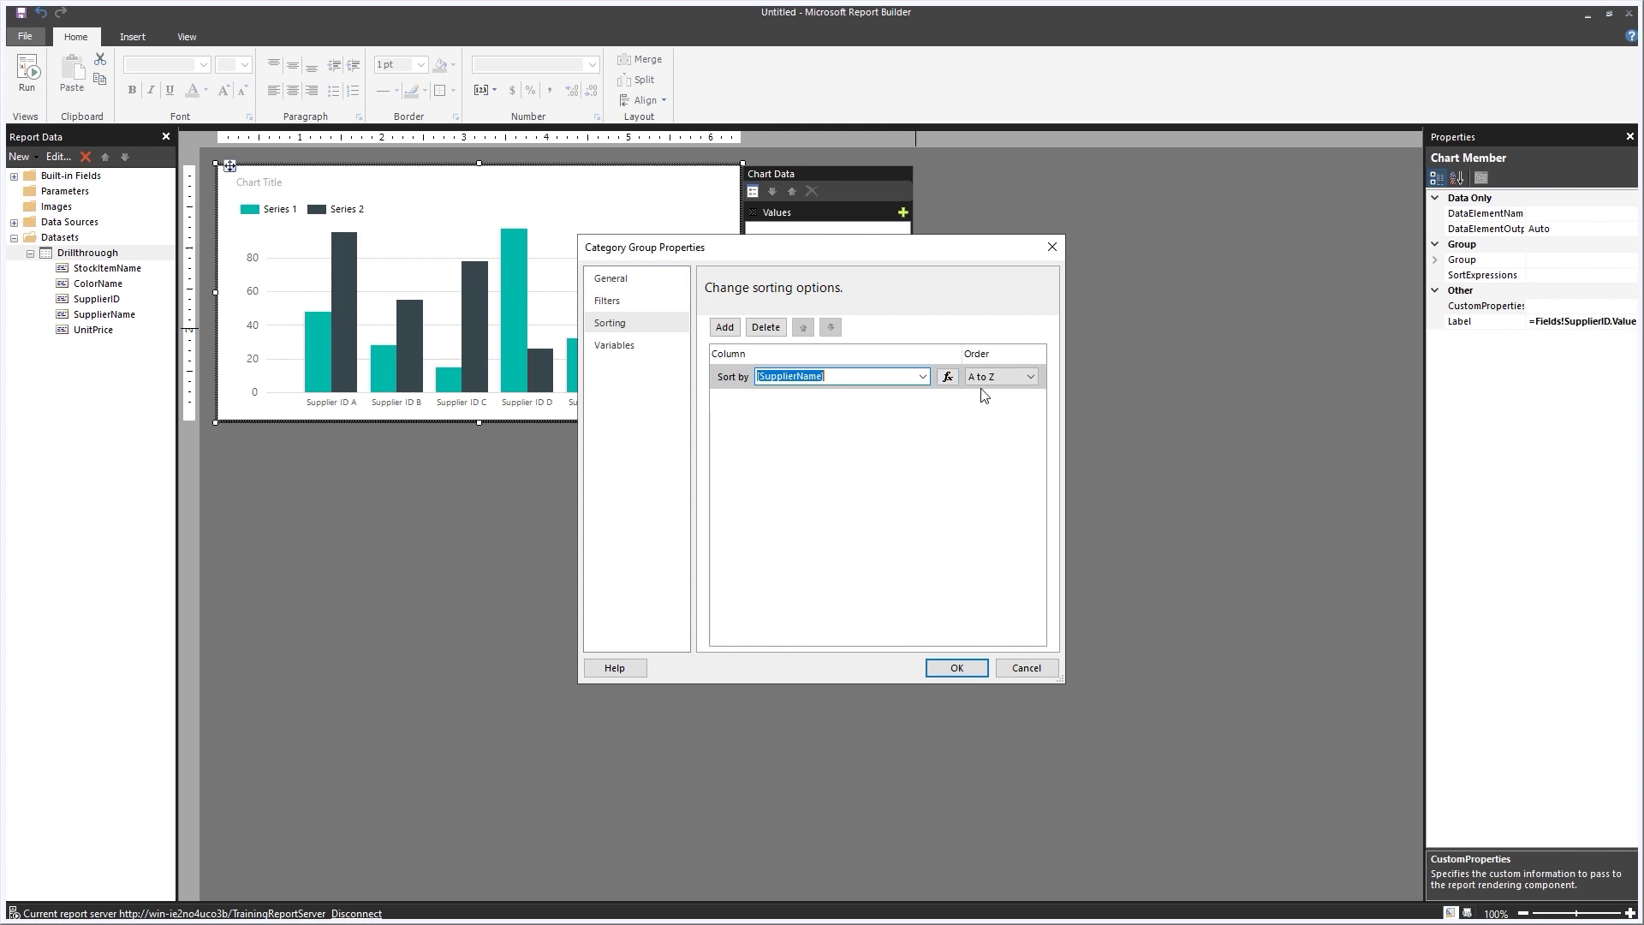
pyautogui.click(955, 668)
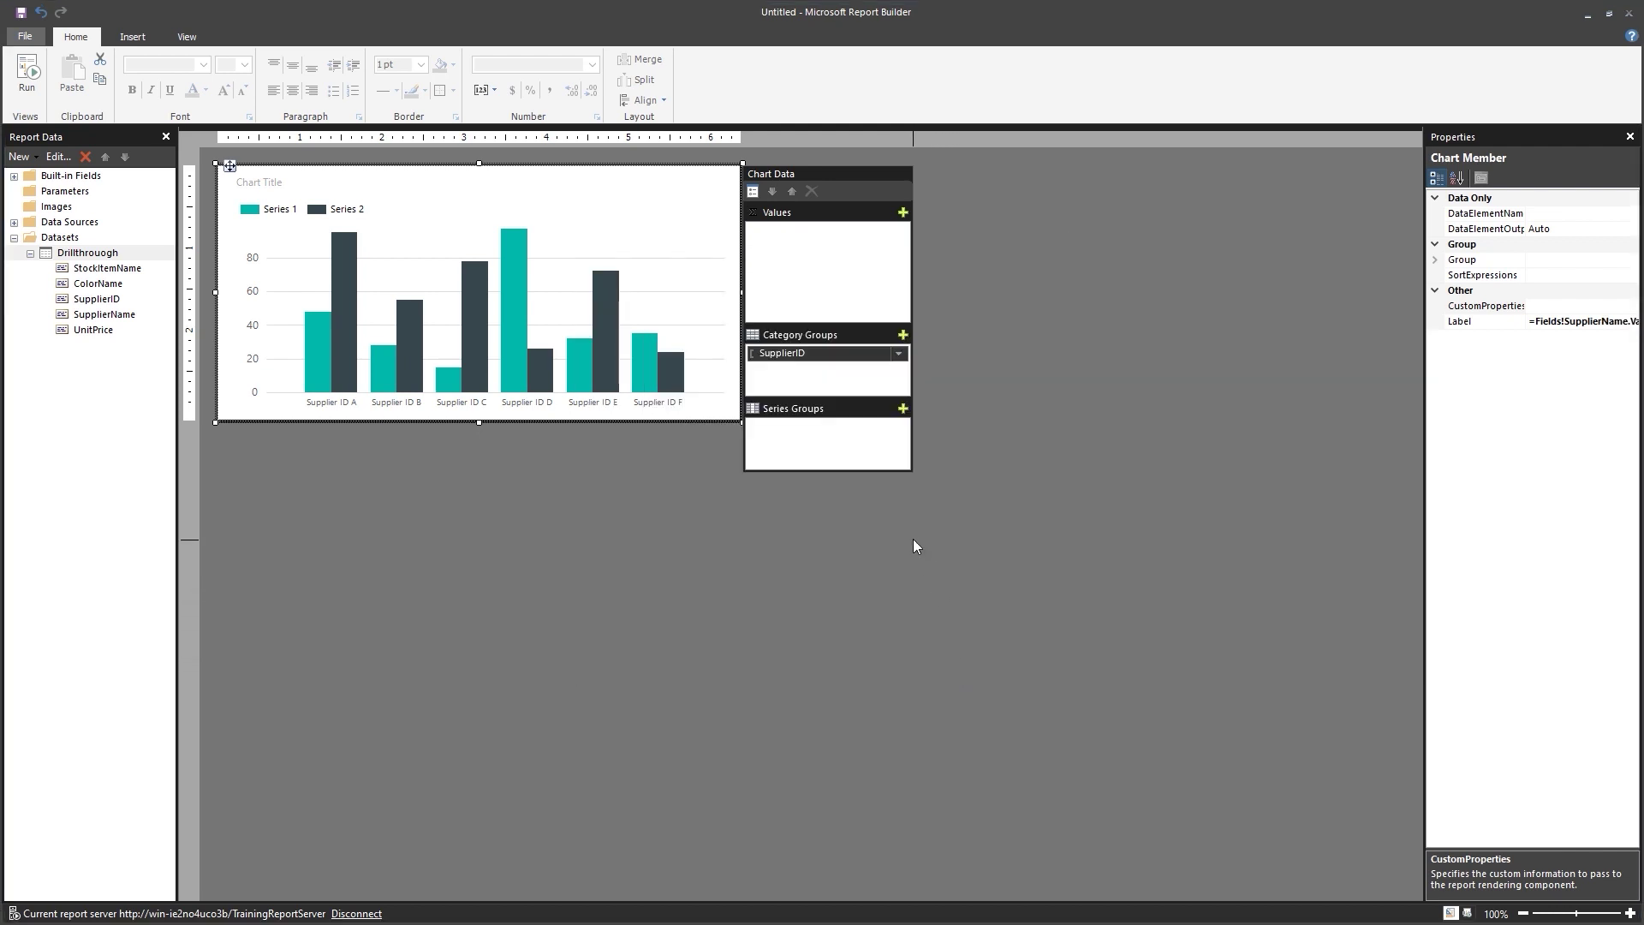
# Add UnitPrice as the chart's value and change its aggregate from Sum to Avg.
pyautogui.click(904, 214)
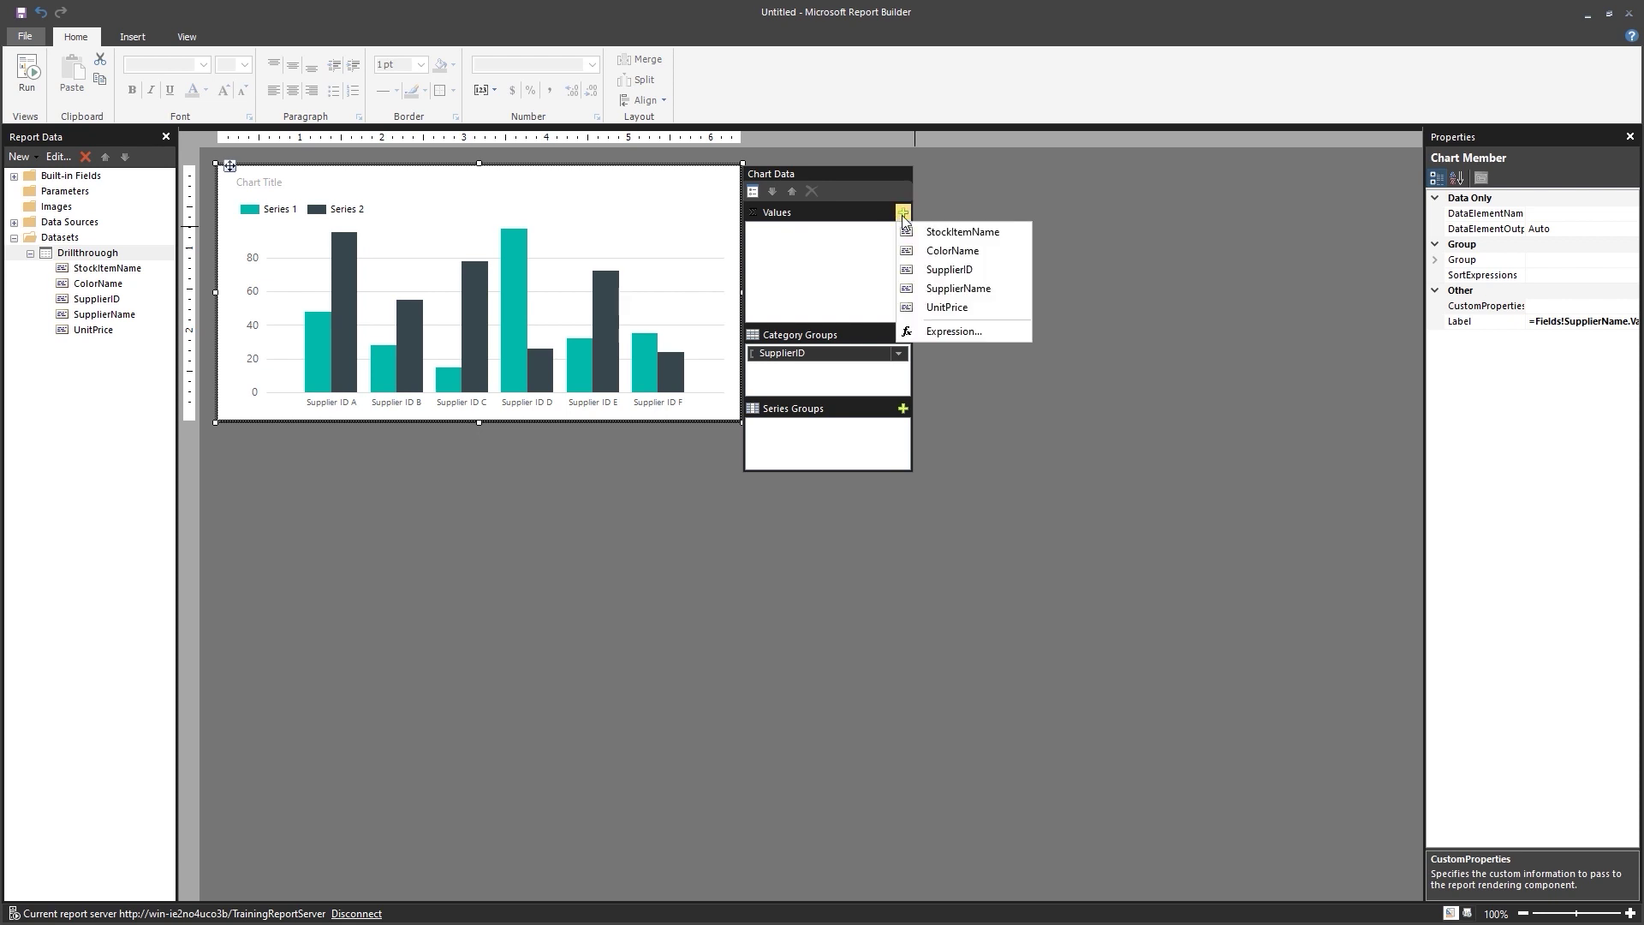
pyautogui.click(936, 309)
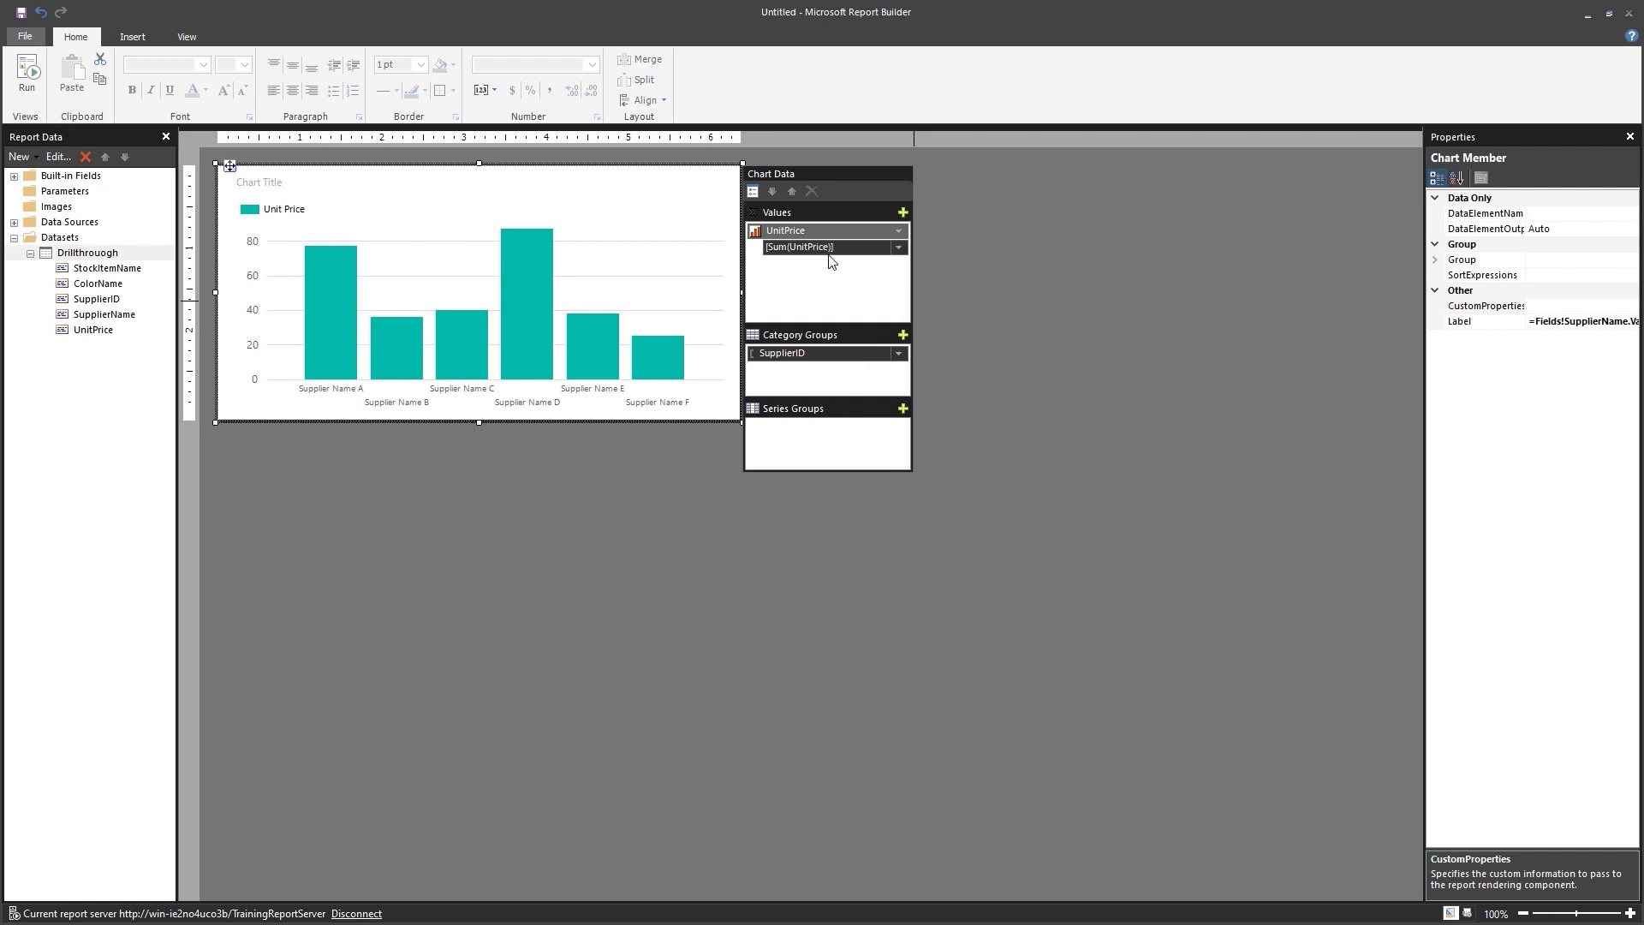
pyautogui.click(899, 249)
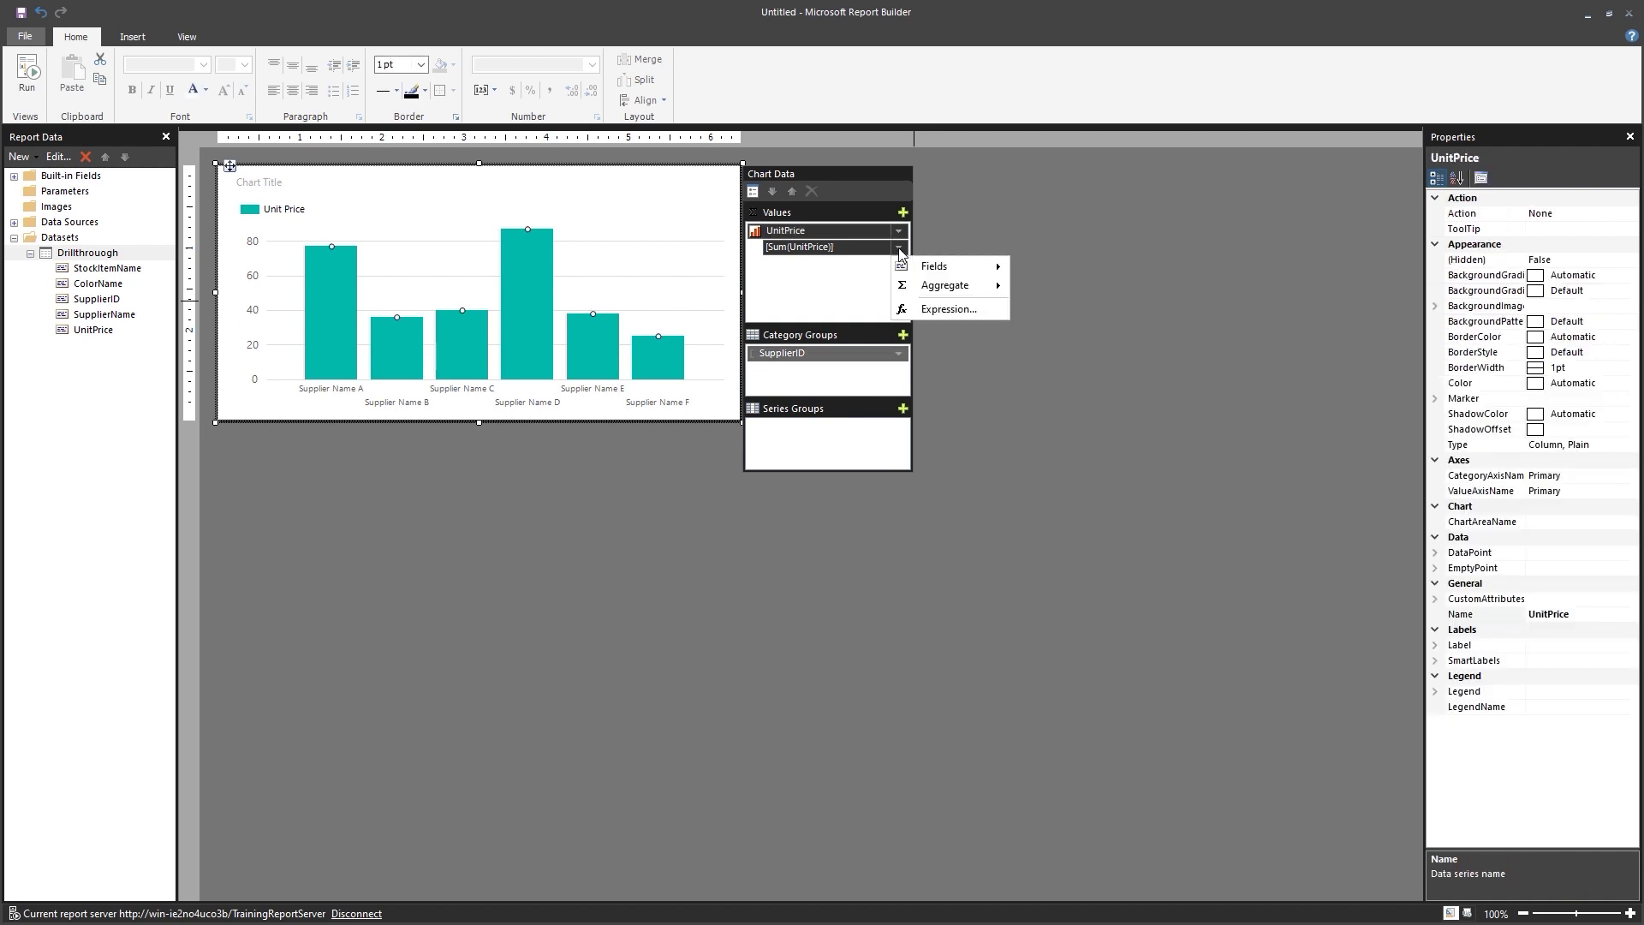
pyautogui.moveTo(929, 289)
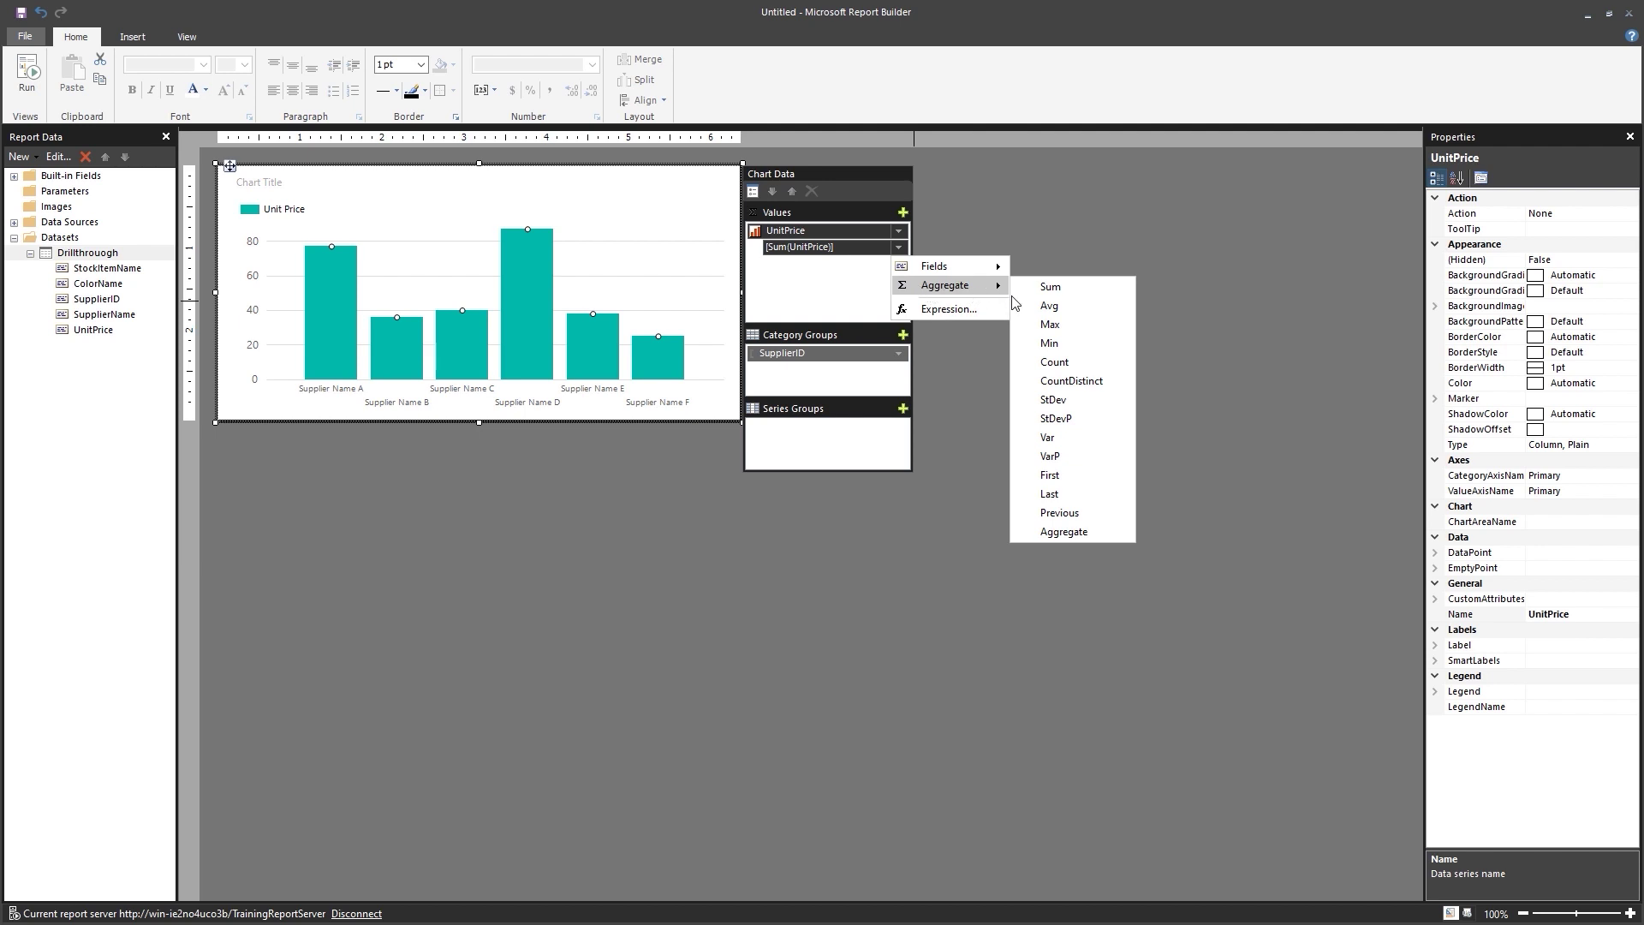
pyautogui.click(1049, 306)
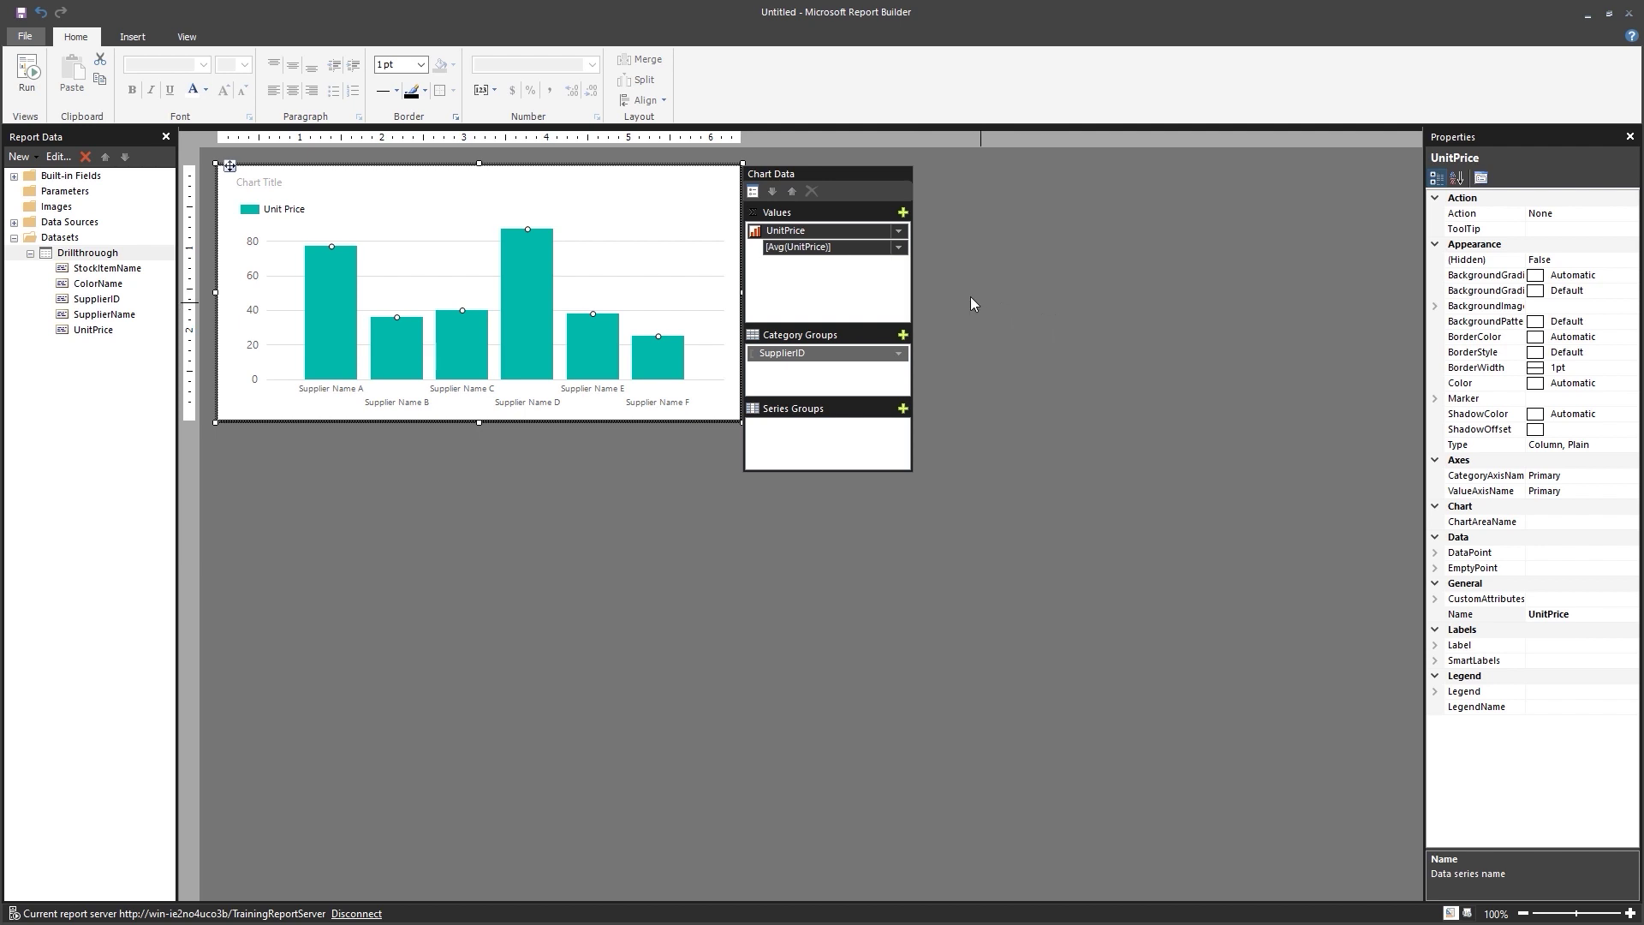
pyautogui.click(929, 268)
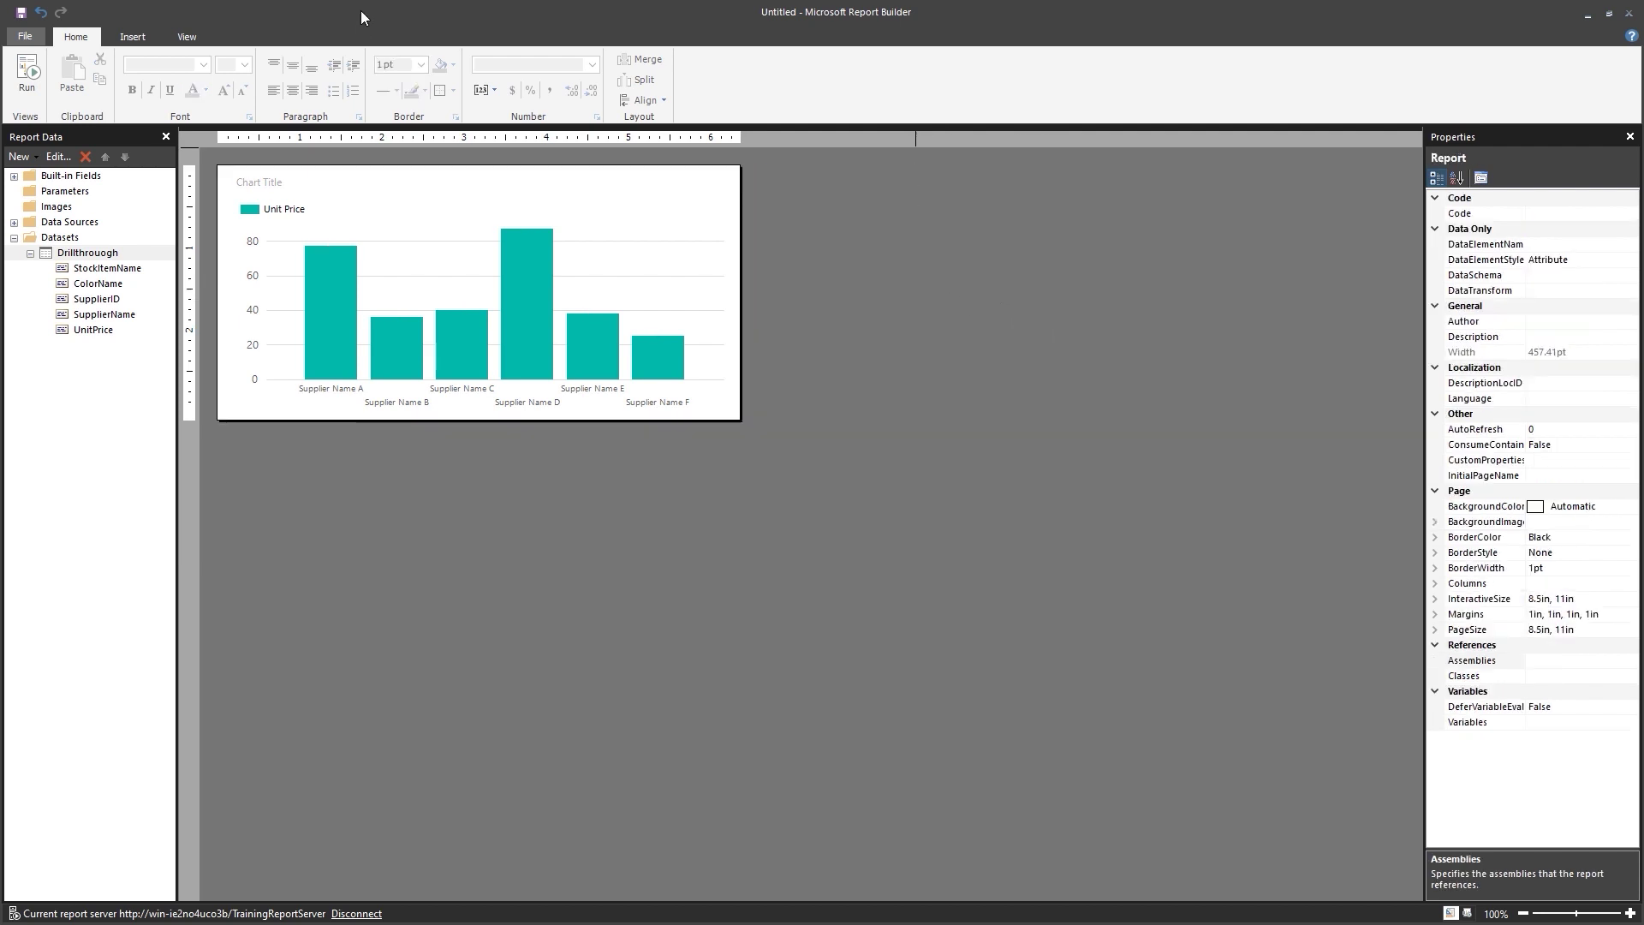
pyautogui.click(43, 89)
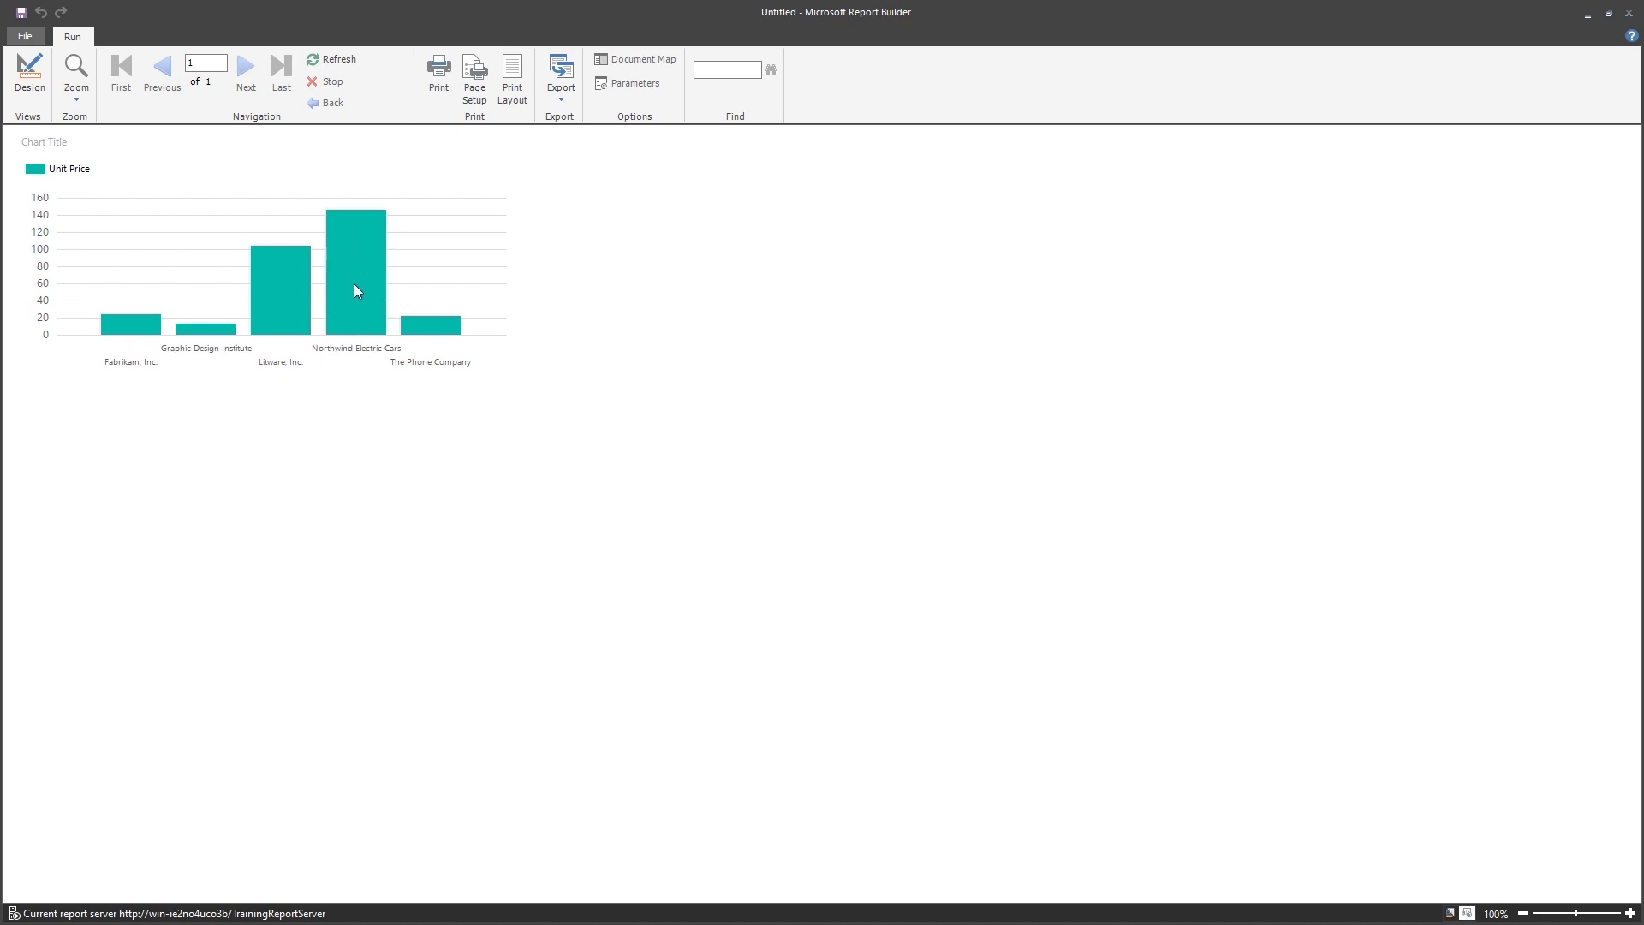
pyautogui.click(32, 92)
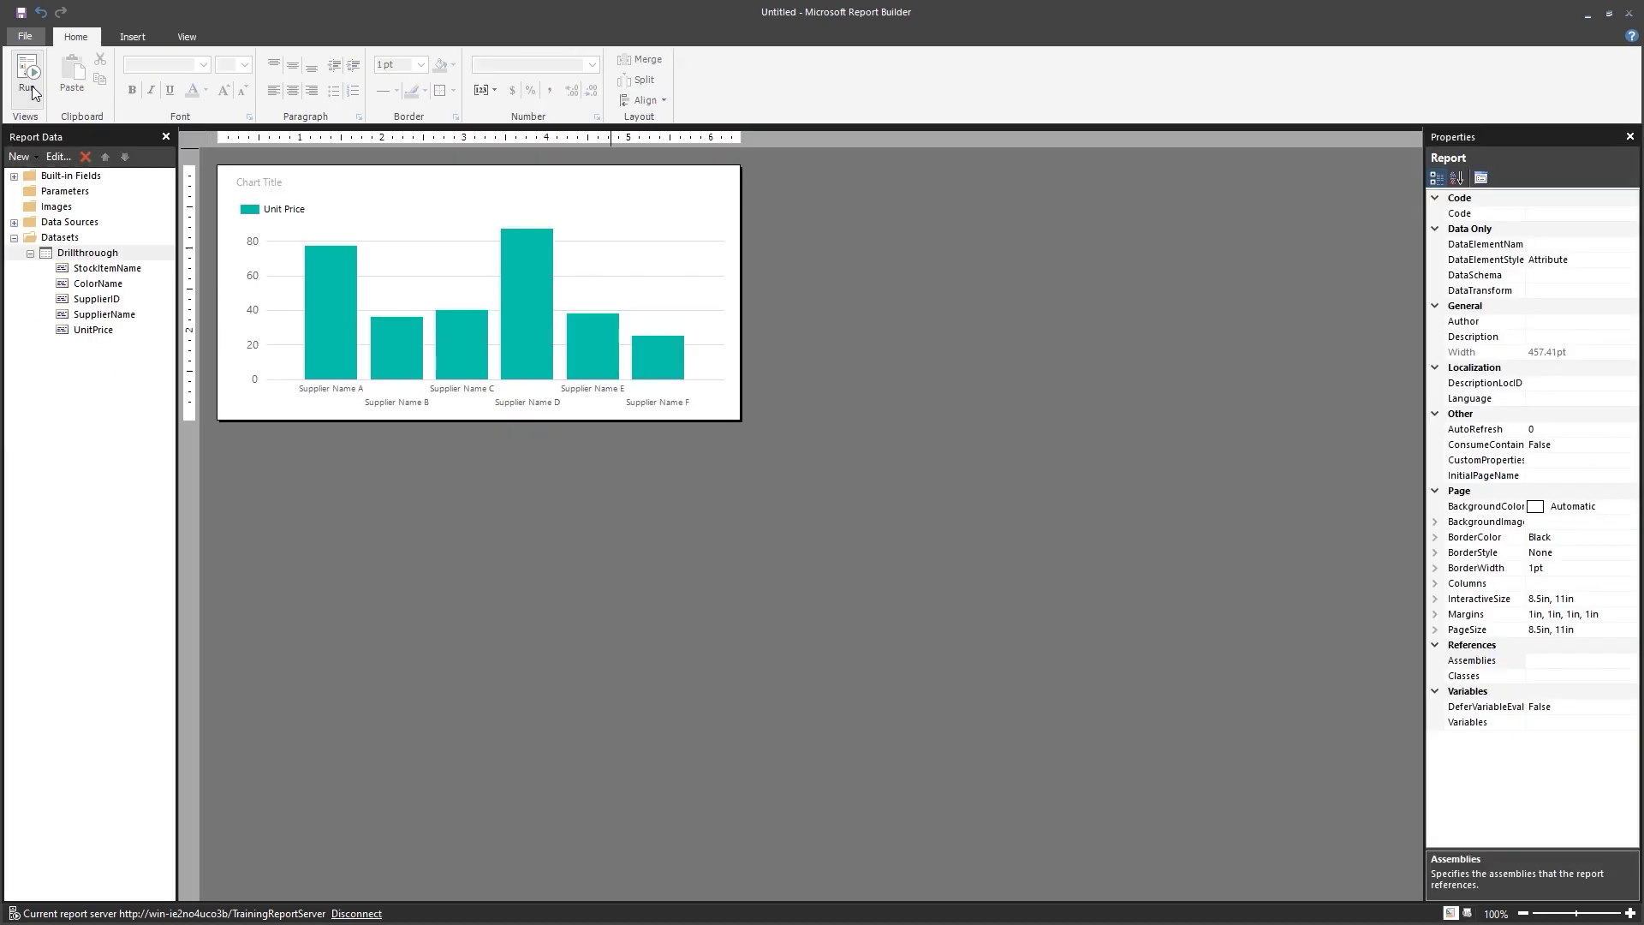
# Save the report as DrillthroughSummary in the SSRS Video Course server folder.
pyautogui.click(26, 16)
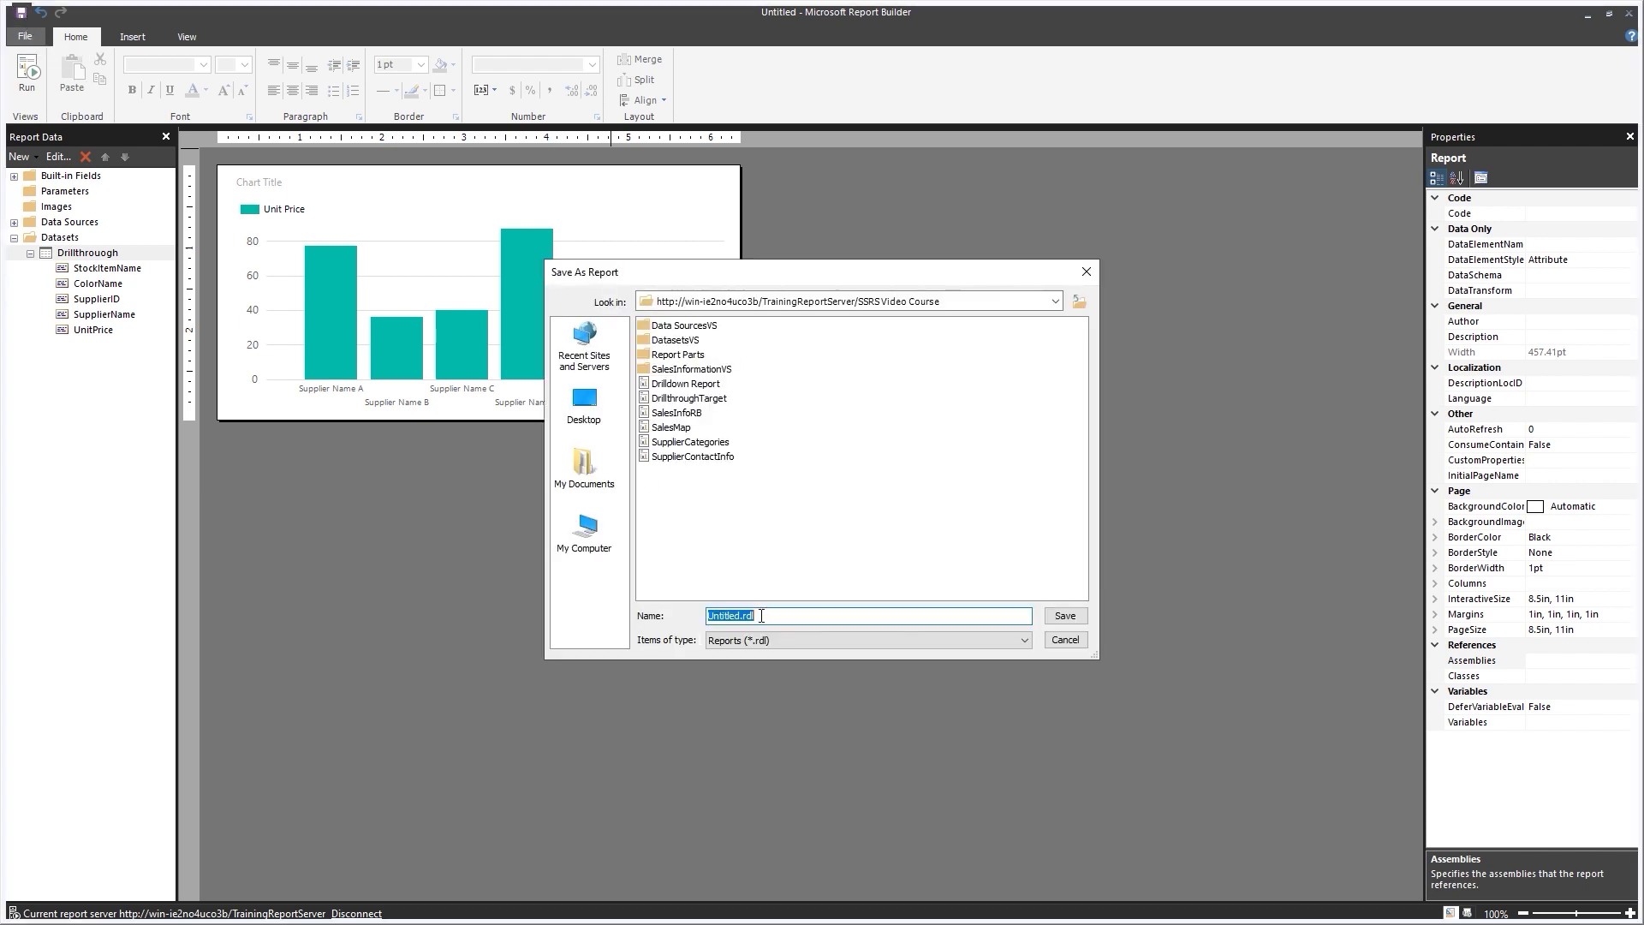
pyautogui.write('DrillthroughSummary')
pyautogui.press('Return')
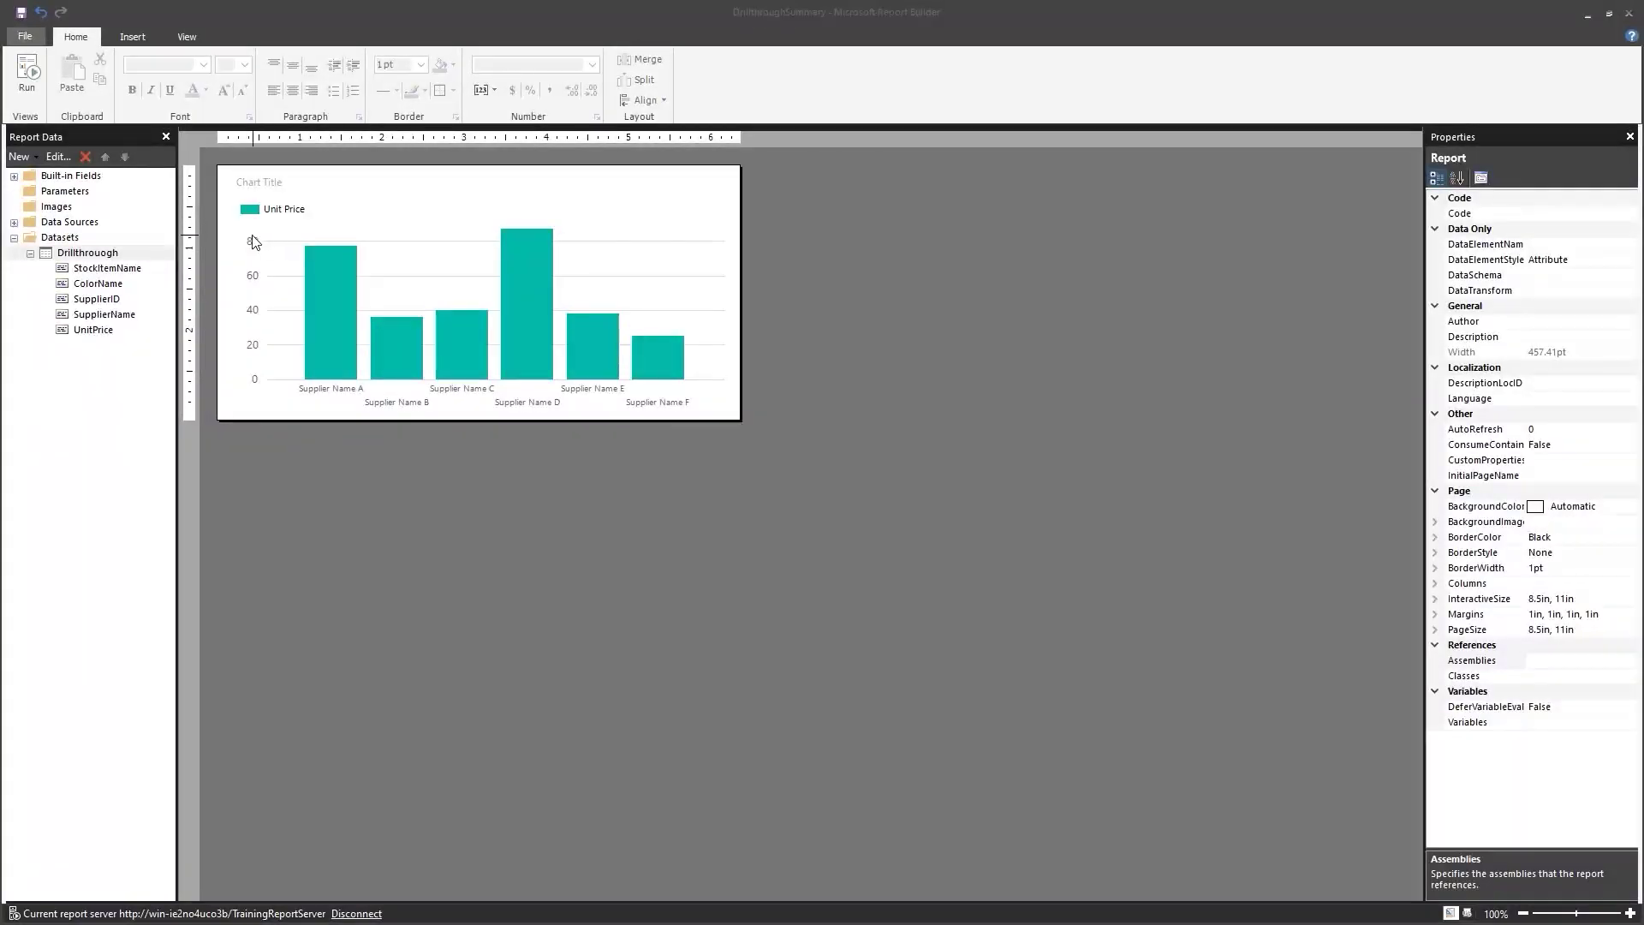
# Replace the 'Chart Title' placeholder with 'Average Unit Price by Supplier'.
pyautogui.click(255, 190)
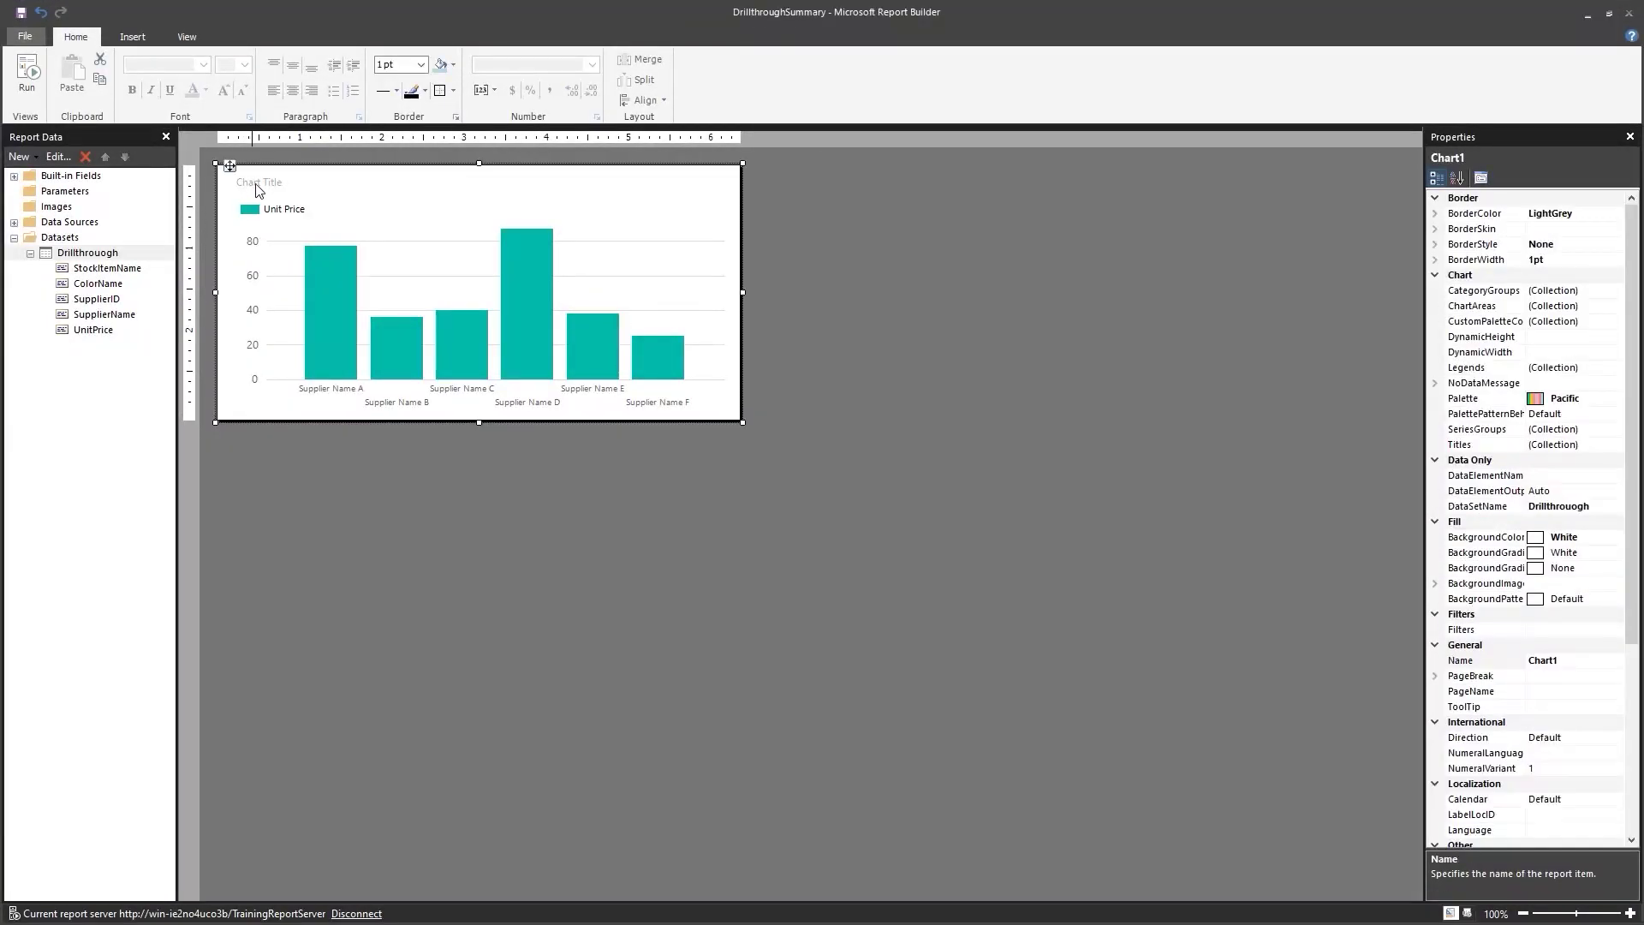
pyautogui.click(254, 185)
pyautogui.click(296, 181)
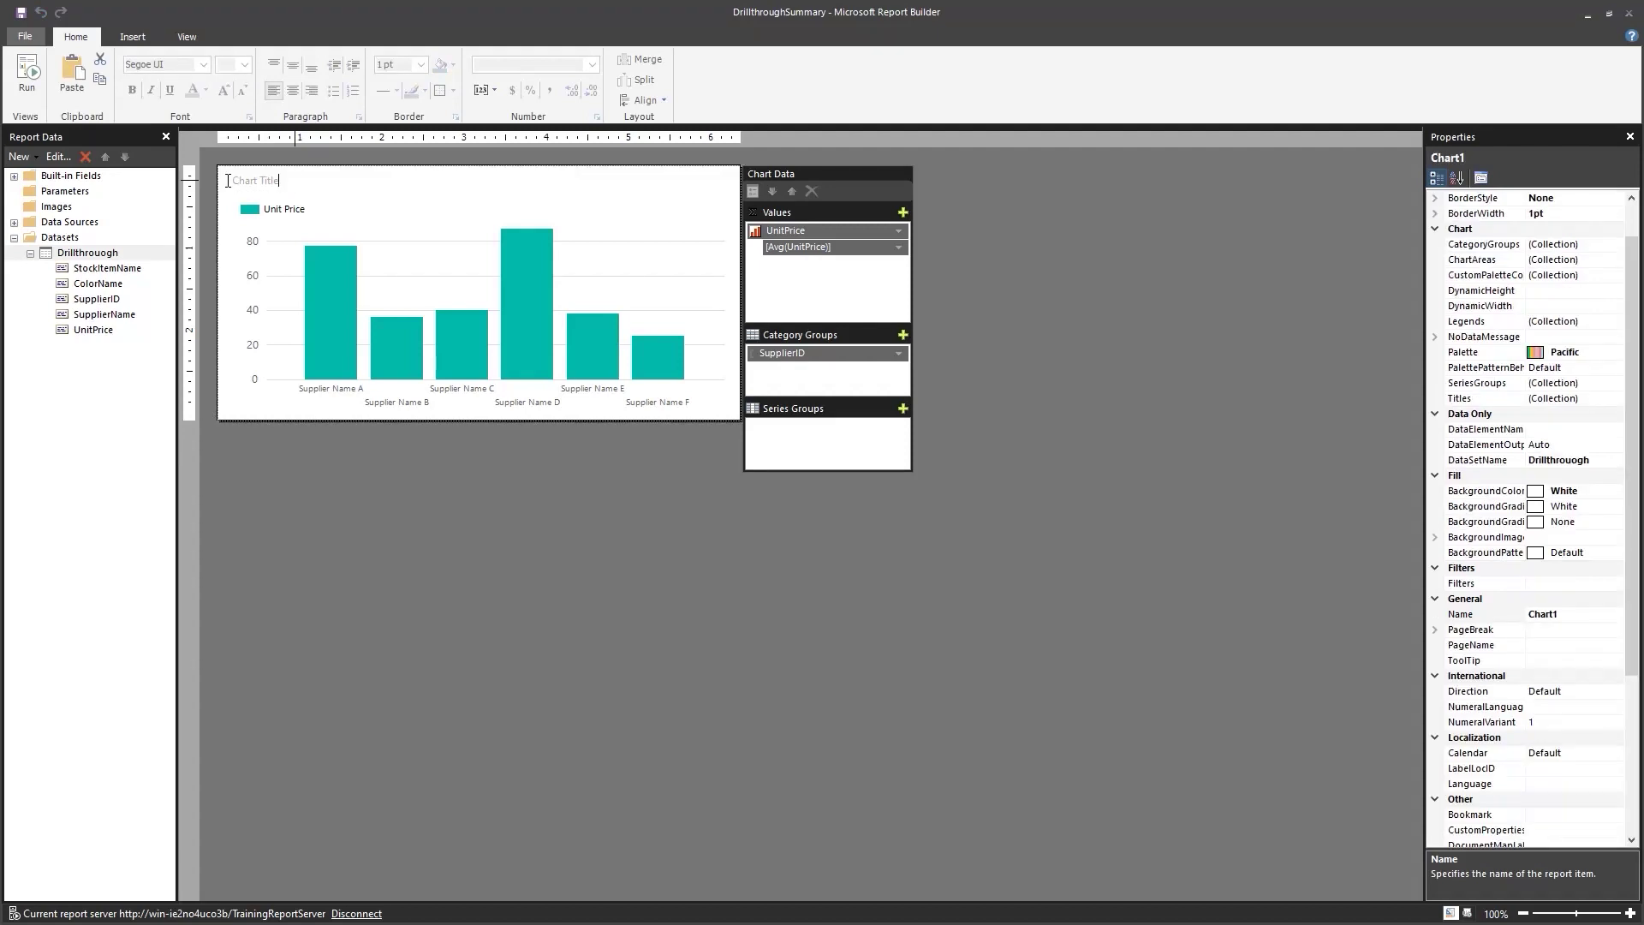
pyautogui.doubleClick(234, 179)
pyautogui.press('Delete')
pyautogui.write('Average Unit Price by Supplier')
pyautogui.click(411, 548)
# Remove the Unit Price legend from the chart.
pyautogui.click(270, 212)
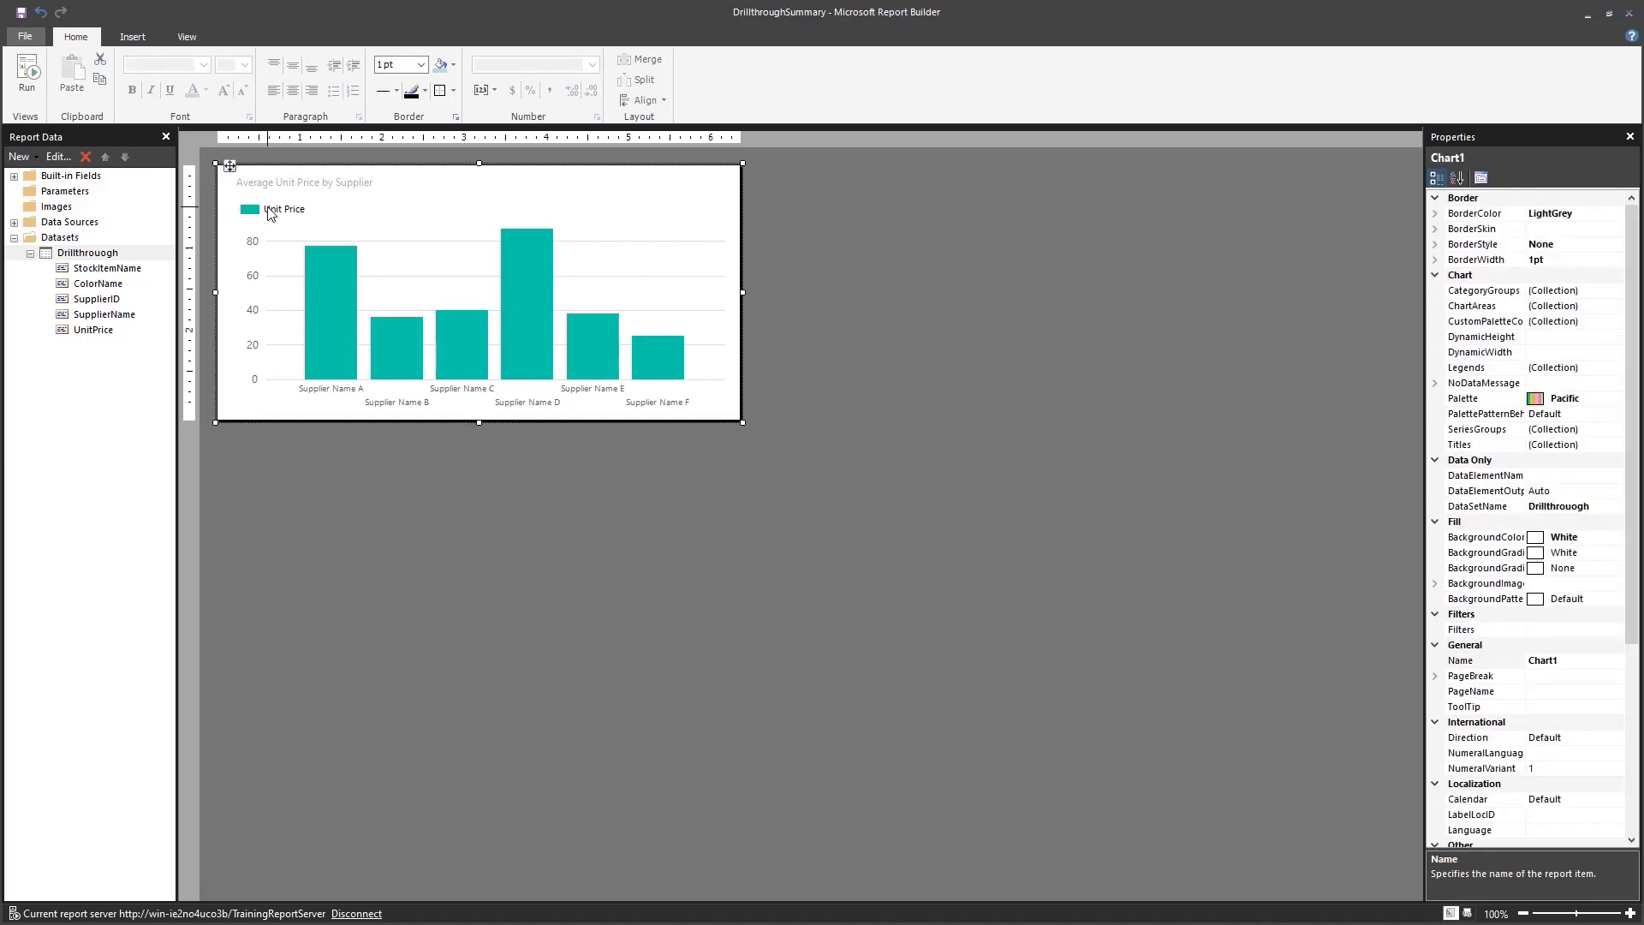
pyautogui.click(270, 212)
pyautogui.moveTo(270, 213); pyautogui.dragTo(261, 197)
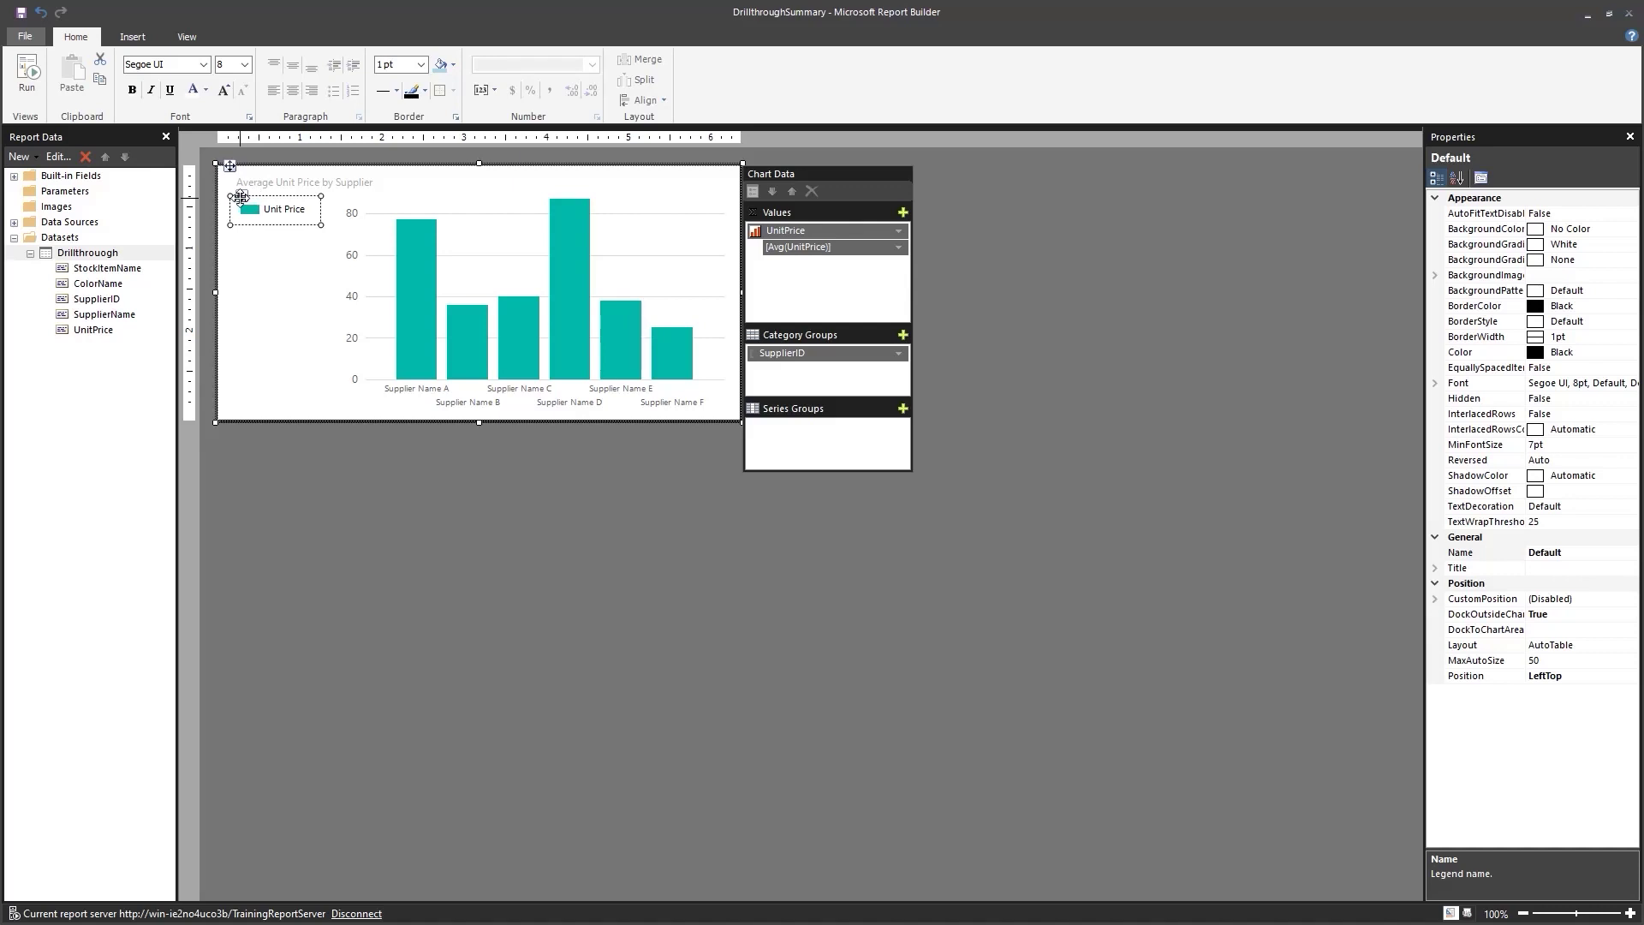
pyautogui.press('Delete')
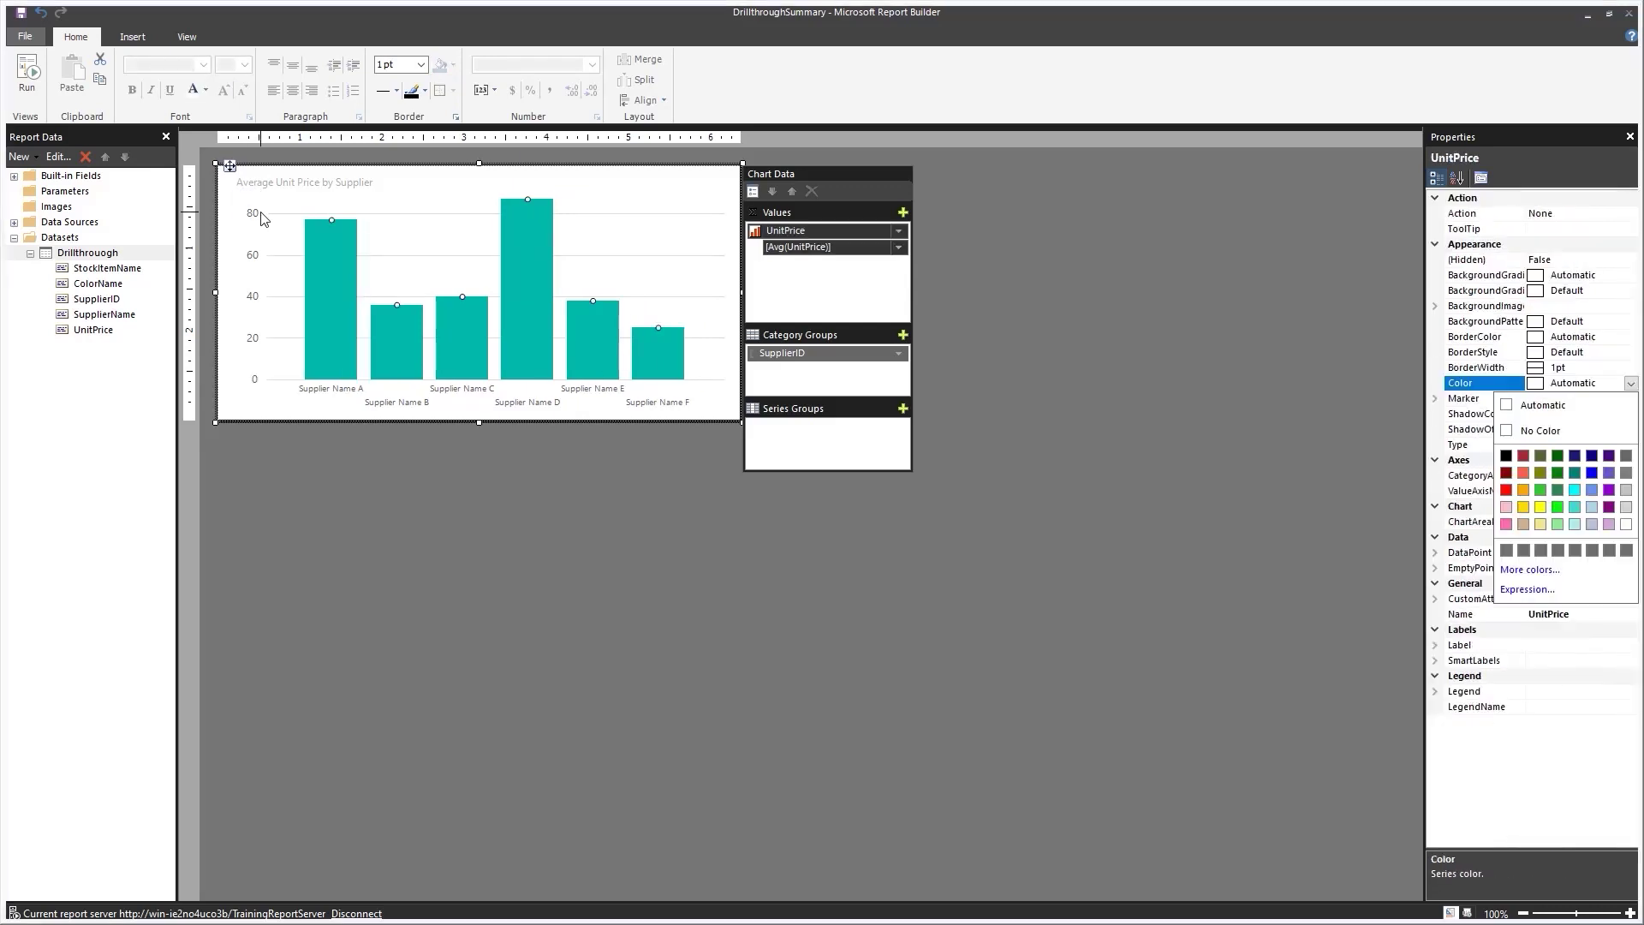
# Set the UnitPrice series colour to Dark Orange from the full colour picker.
pyautogui.click(517, 337)
pyautogui.click(1538, 572)
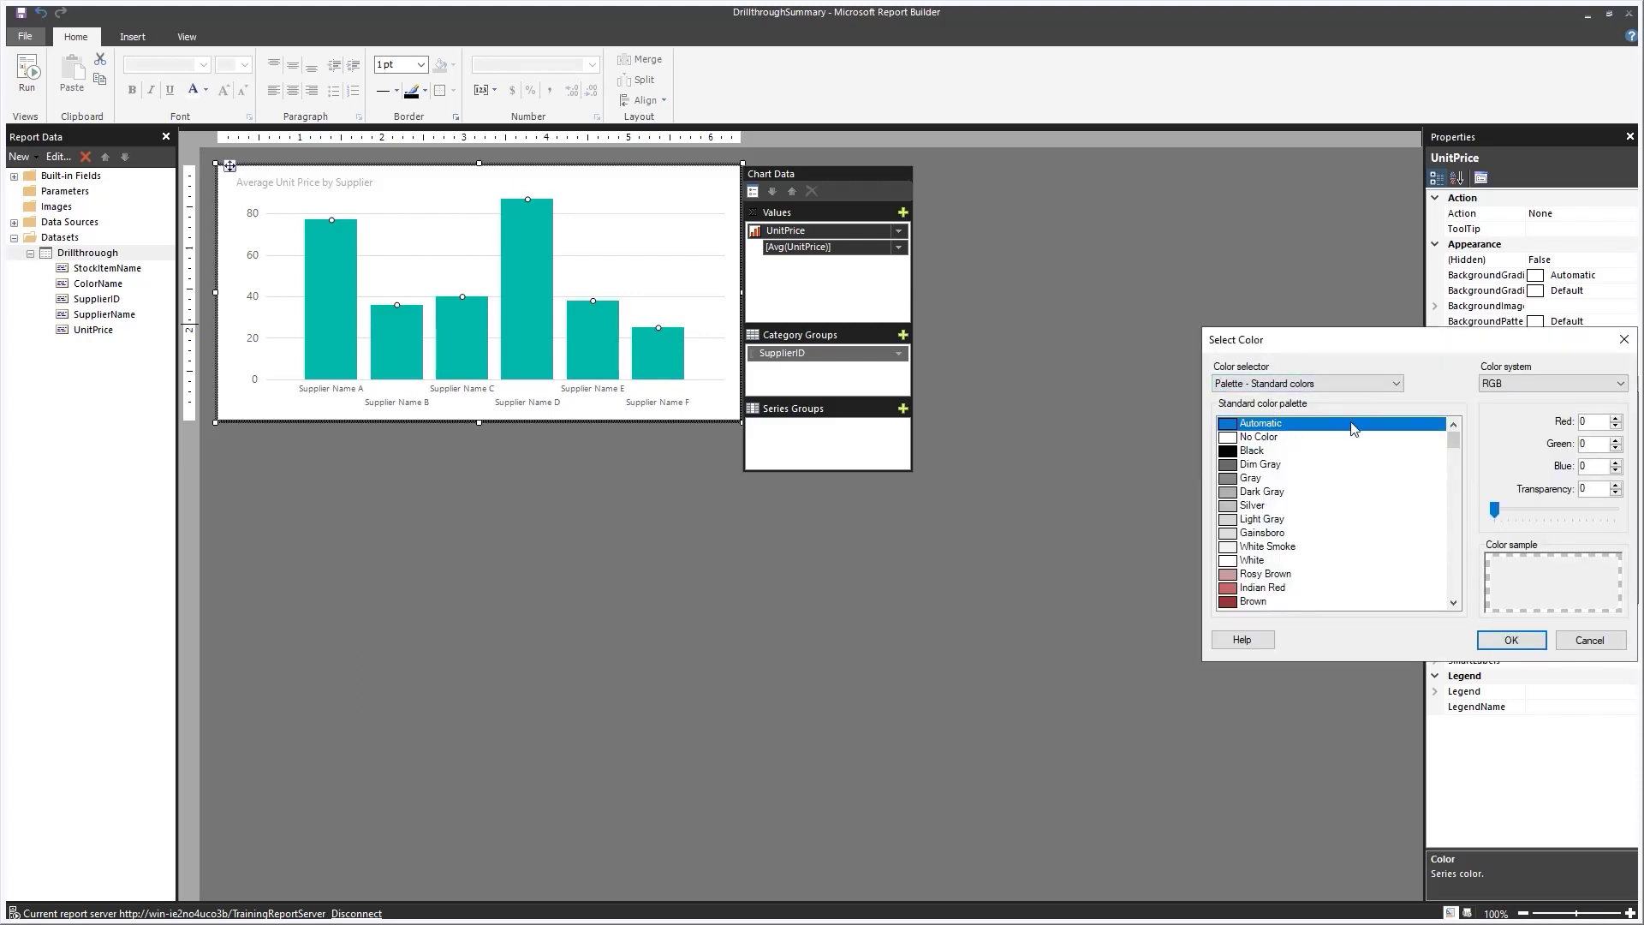
pyautogui.scroll(-1, 1307, 486)
pyautogui.scroll(-4, 1307, 485)
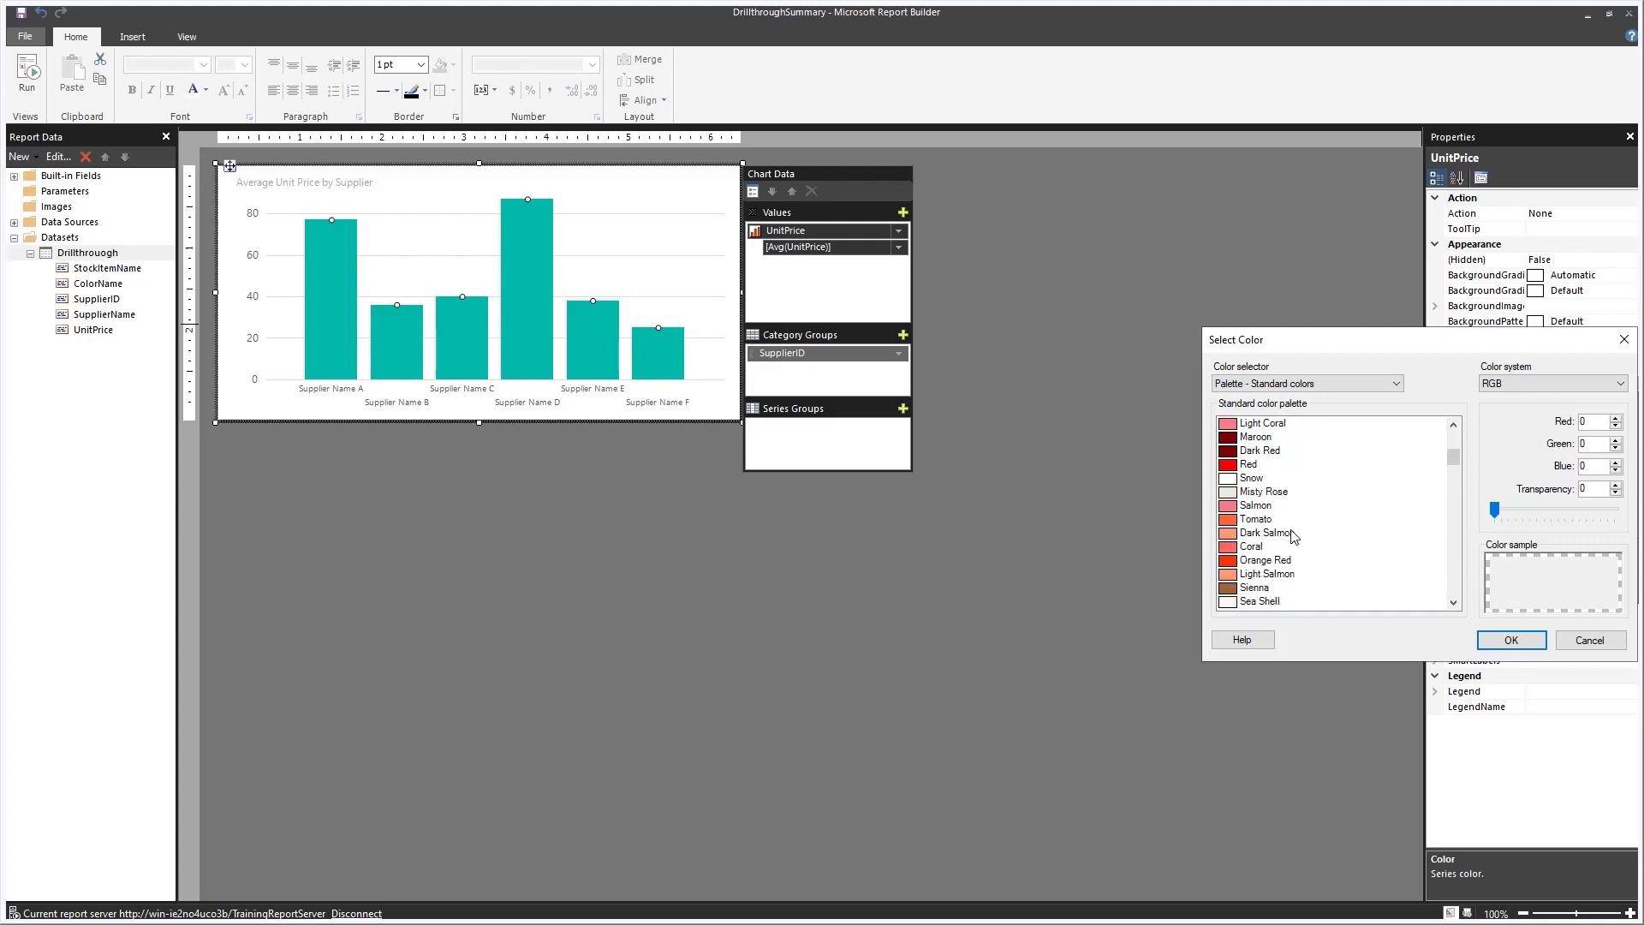
pyautogui.scroll(-3, 1293, 548)
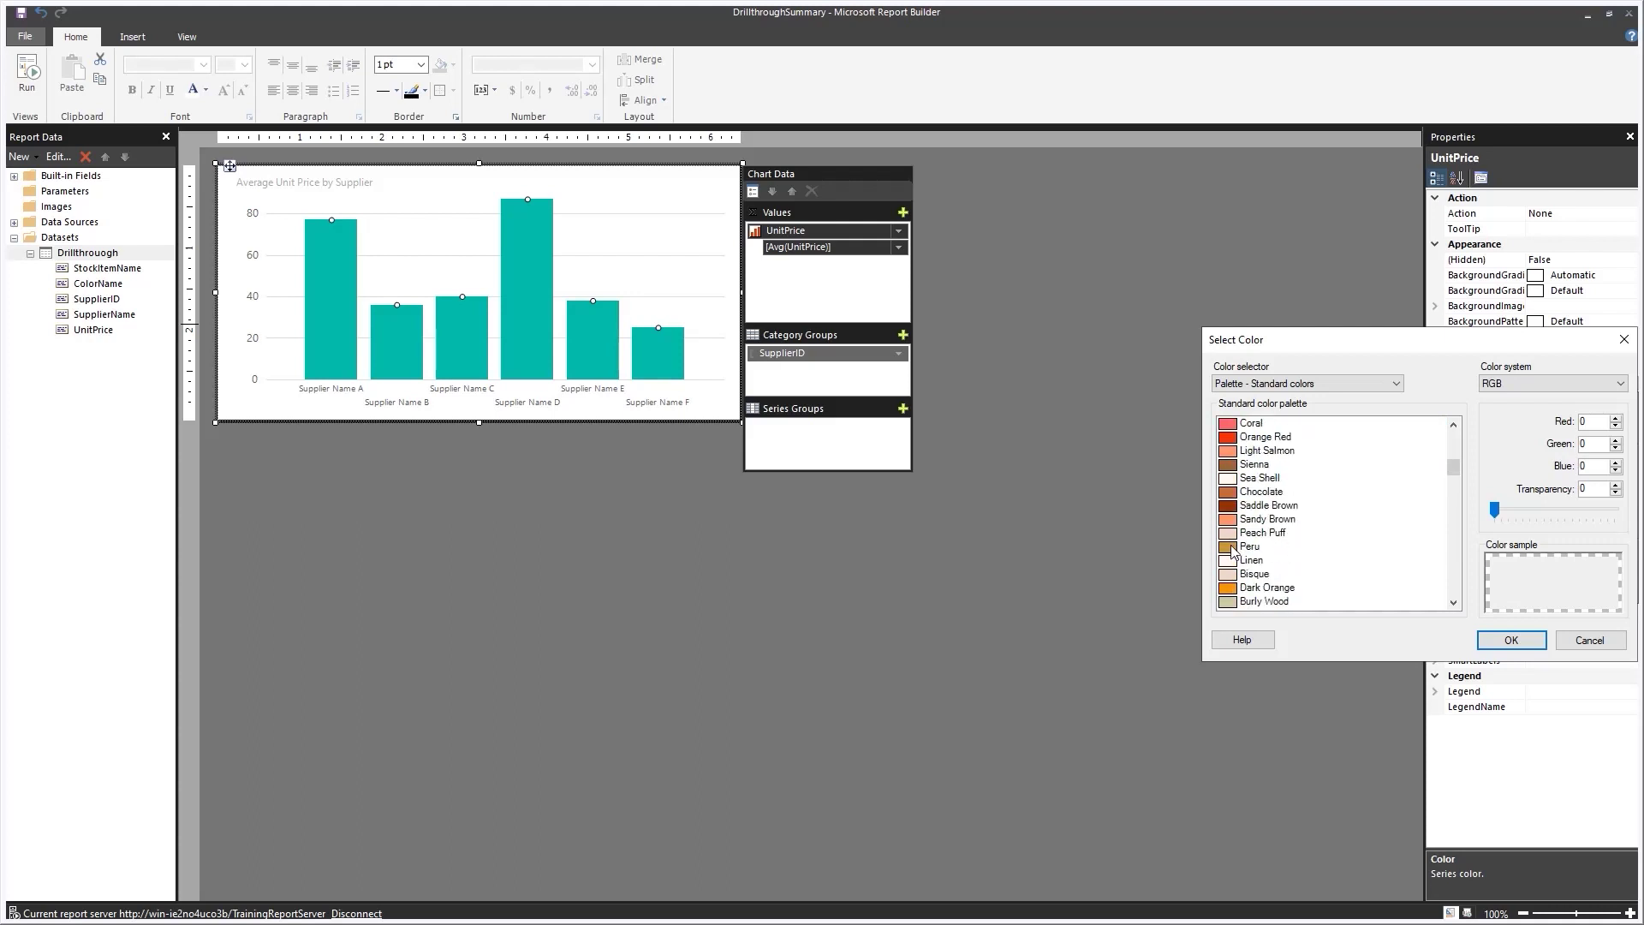
pyautogui.click(1231, 592)
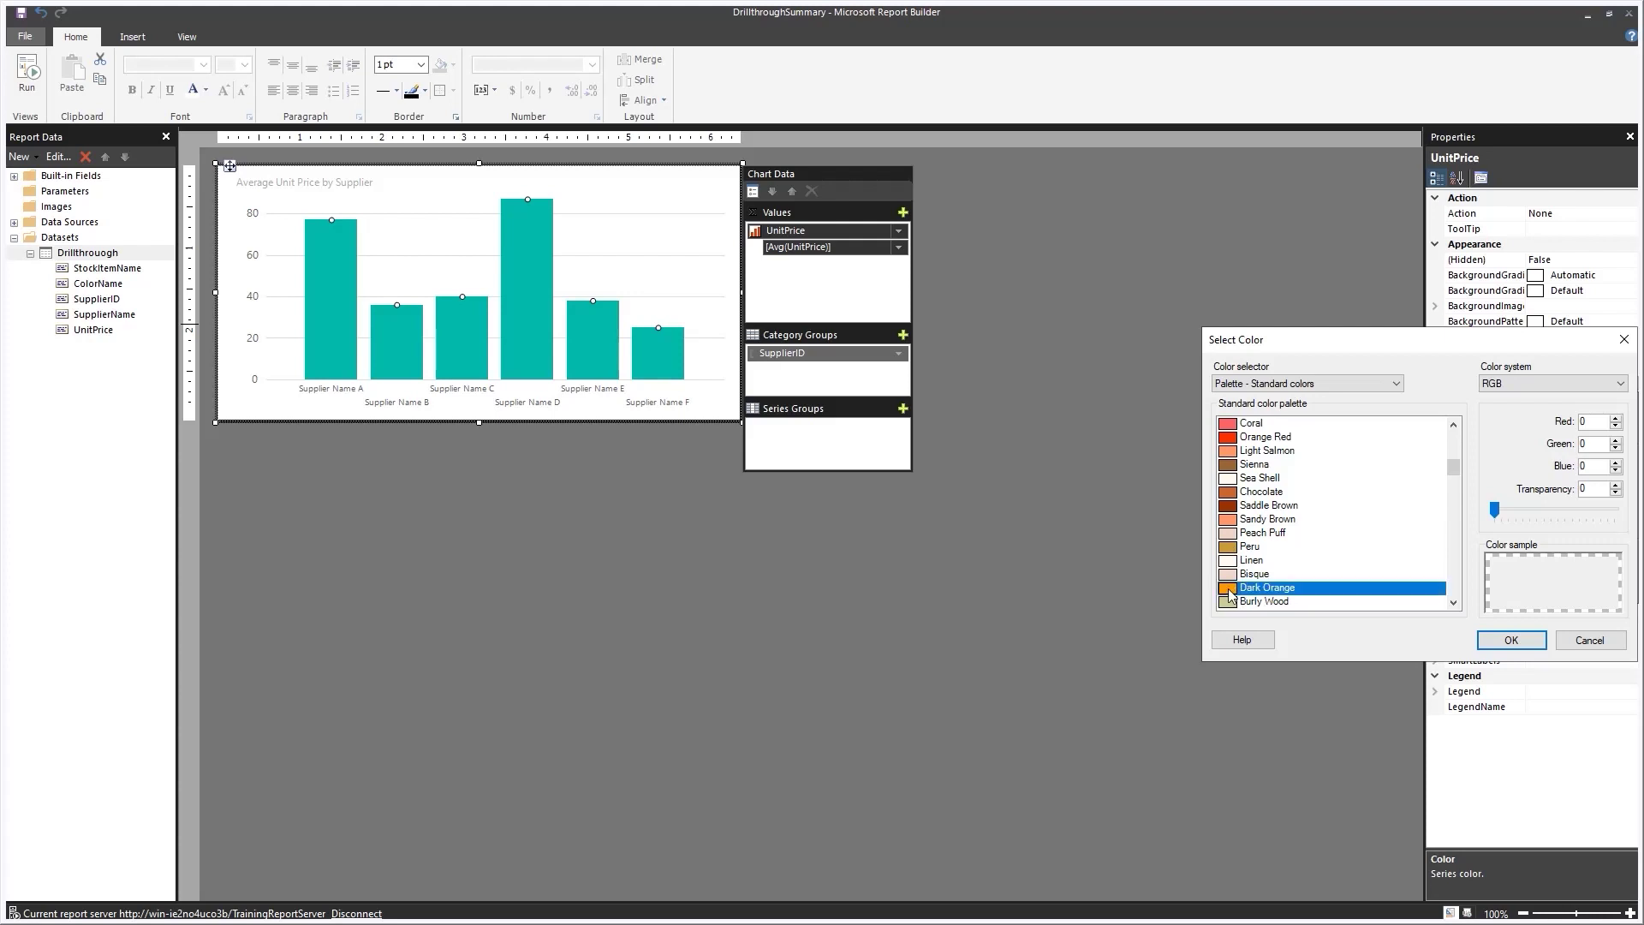
pyautogui.click(1511, 641)
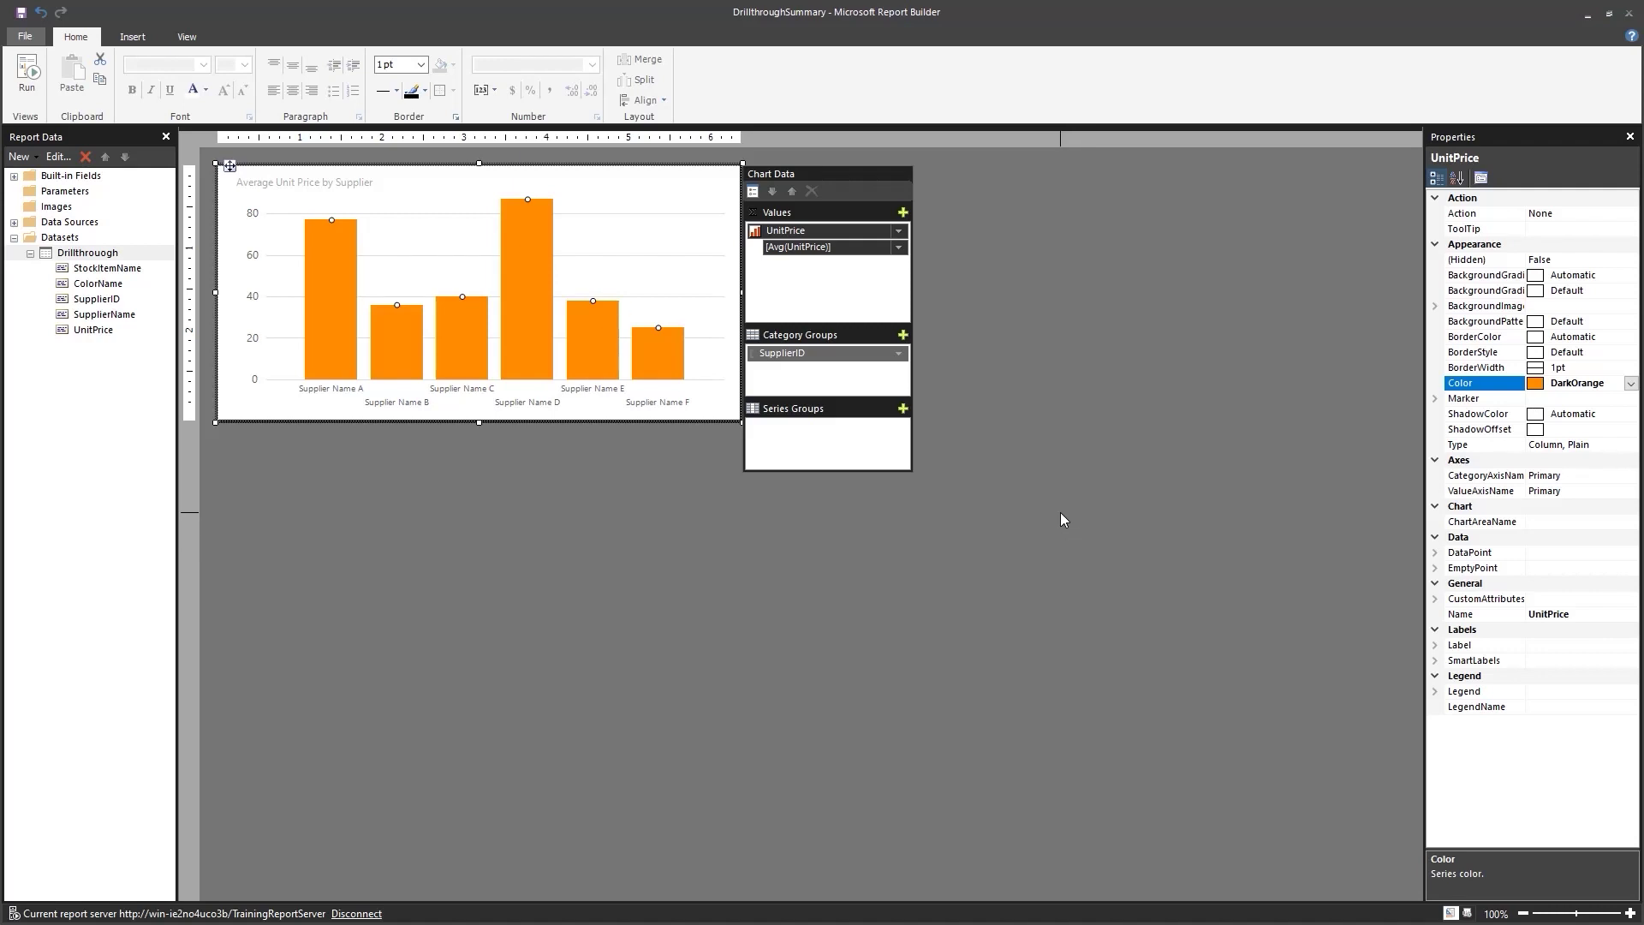
# Set Interval to 1 in Horizontal Axis Properties, then save the report.
pyautogui.click(351, 395)
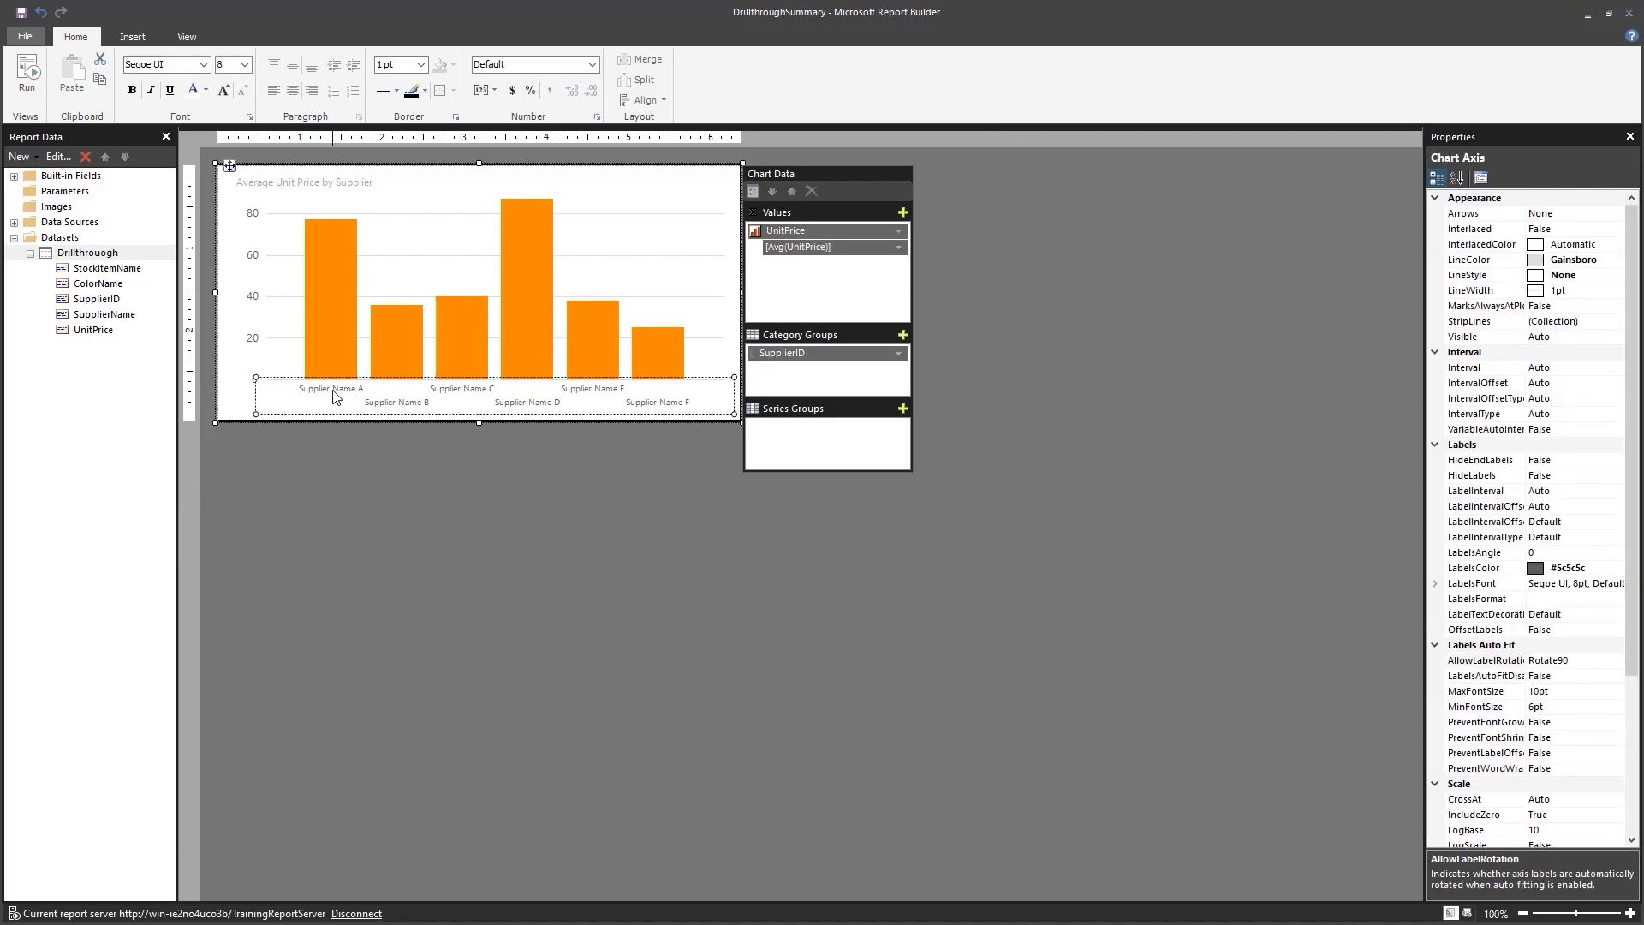
pyautogui.rightClick(313, 393)
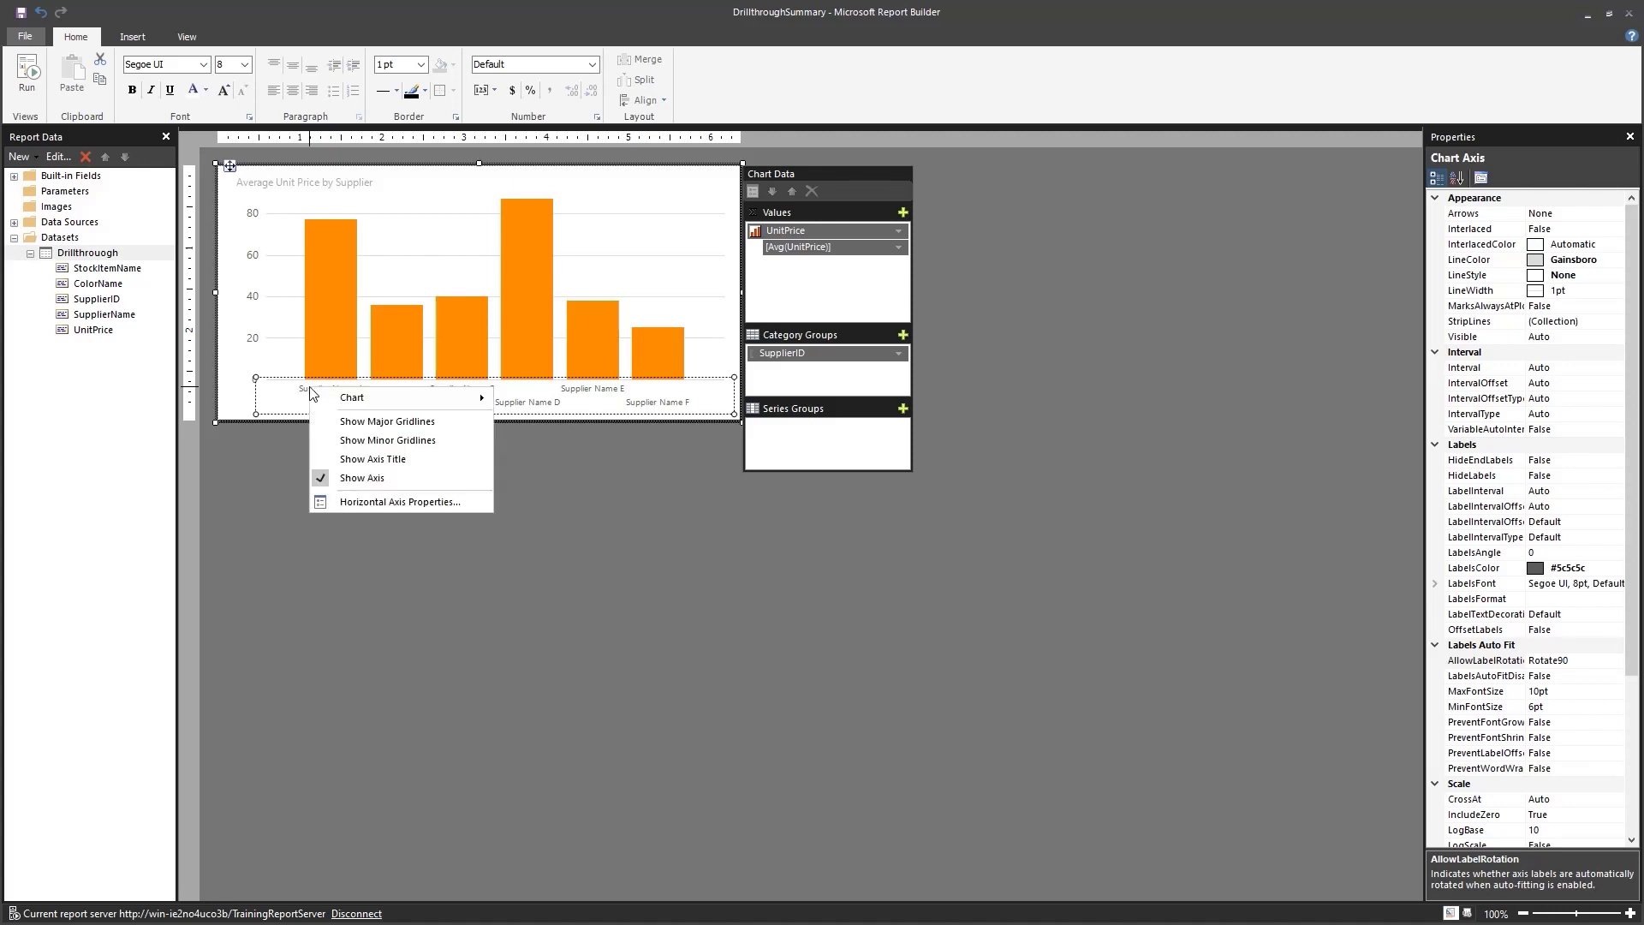
pyautogui.click(376, 503)
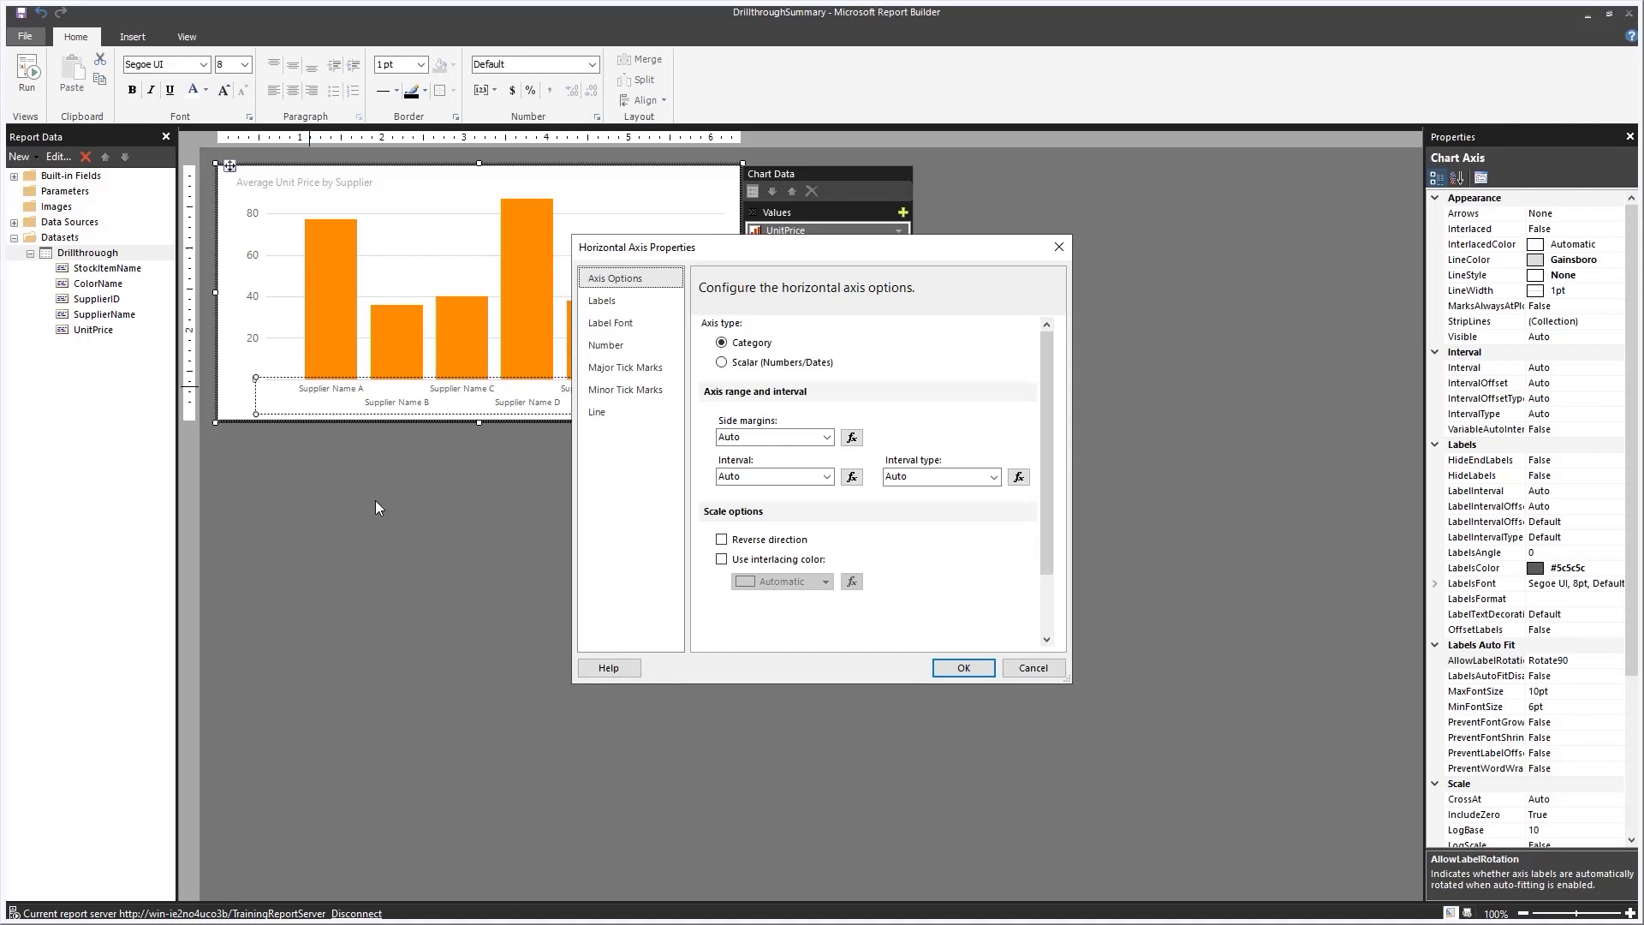
pyautogui.click(829, 477)
pyautogui.click(750, 476)
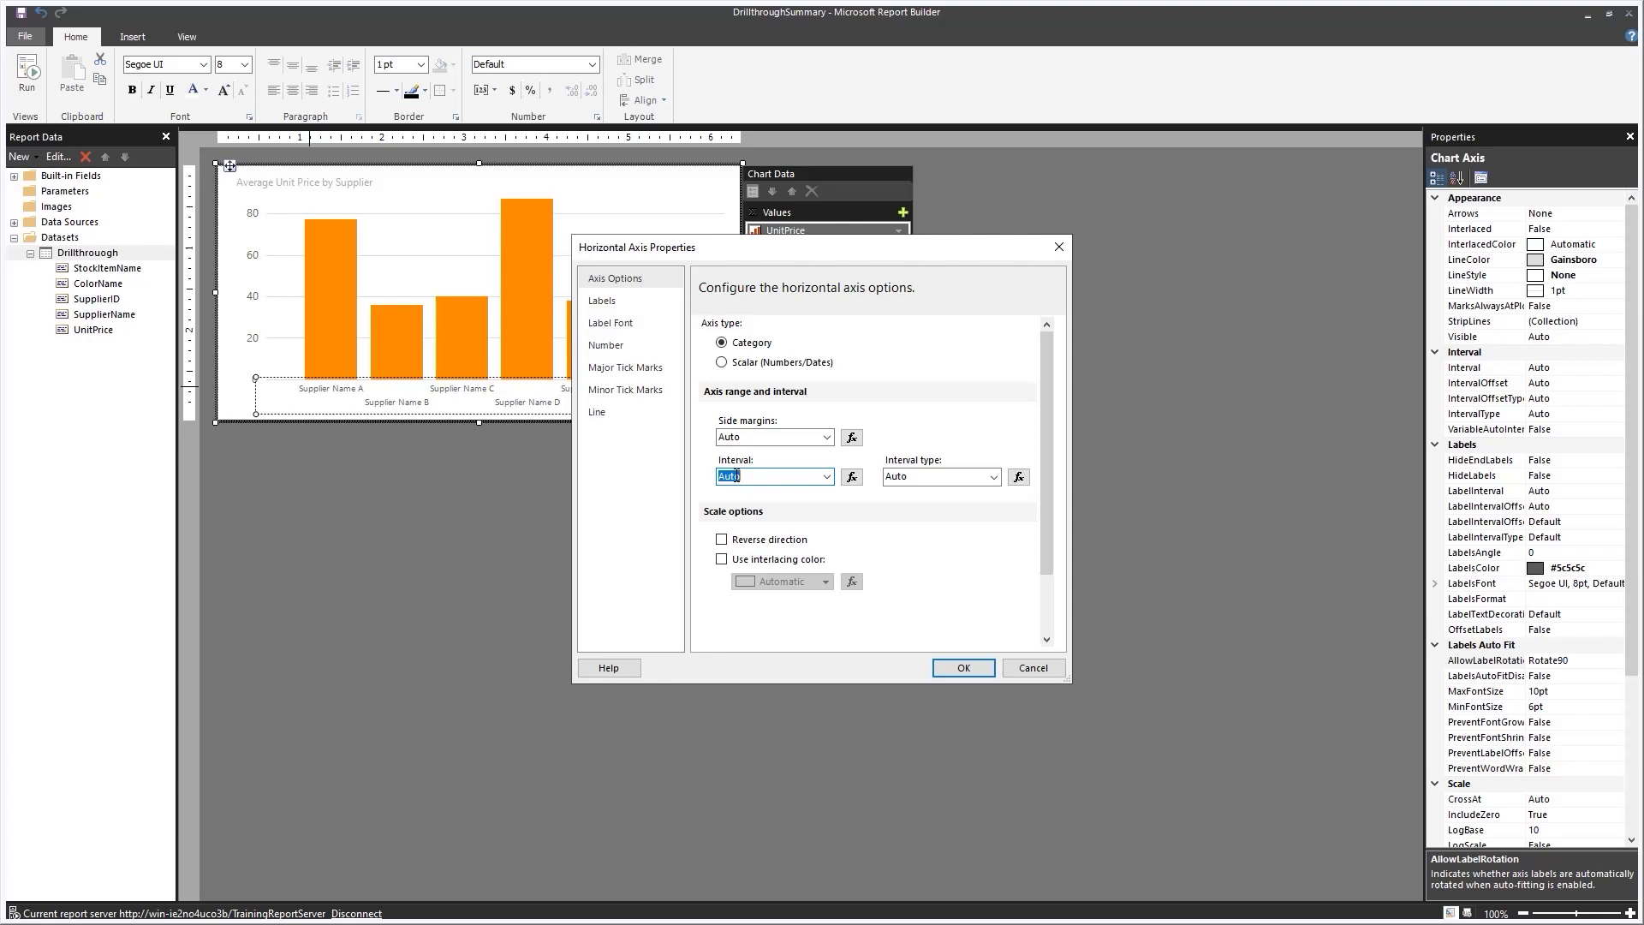
pyautogui.write('1')
pyautogui.press('Tab')
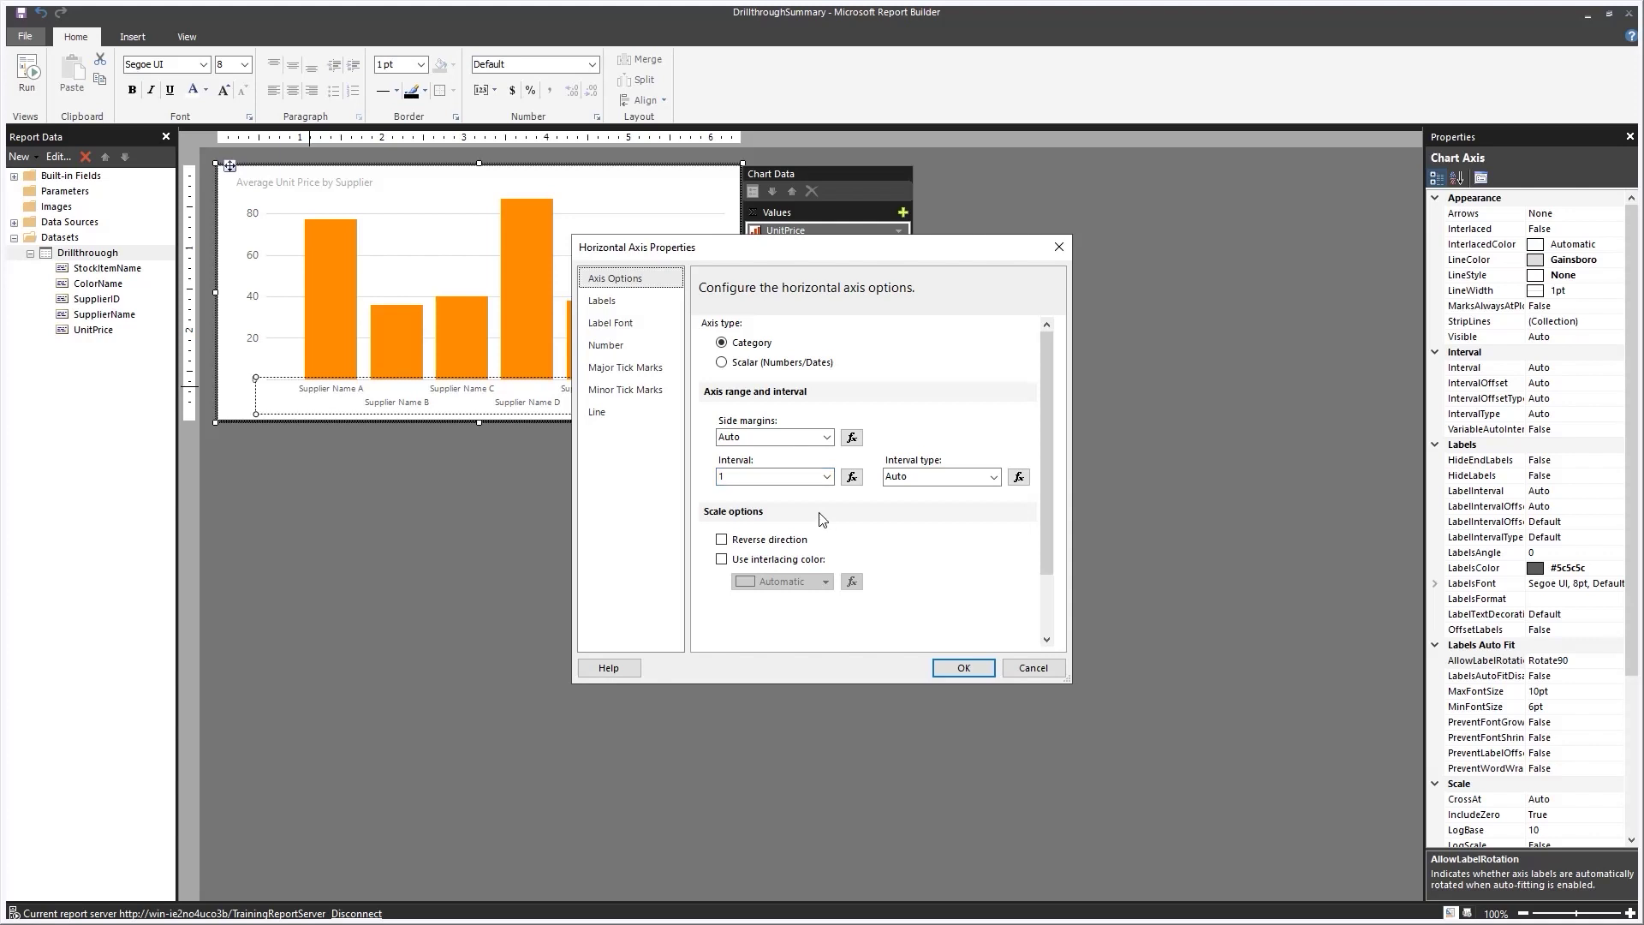
pyautogui.click(963, 669)
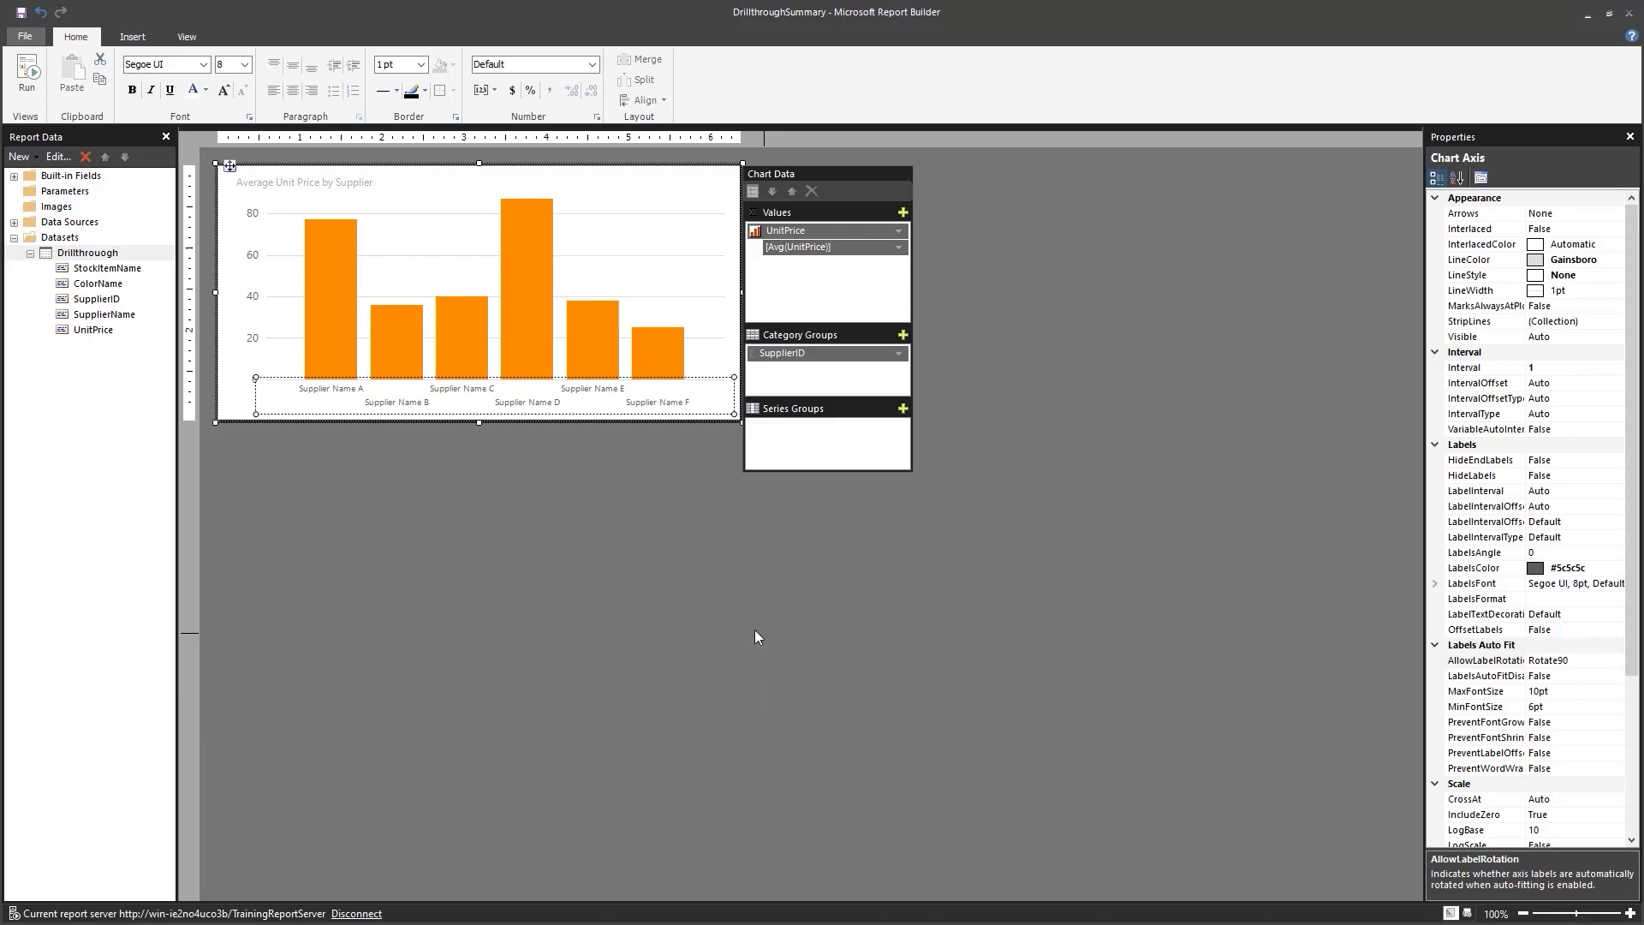
pyautogui.click(653, 625)
pyautogui.click(22, 14)
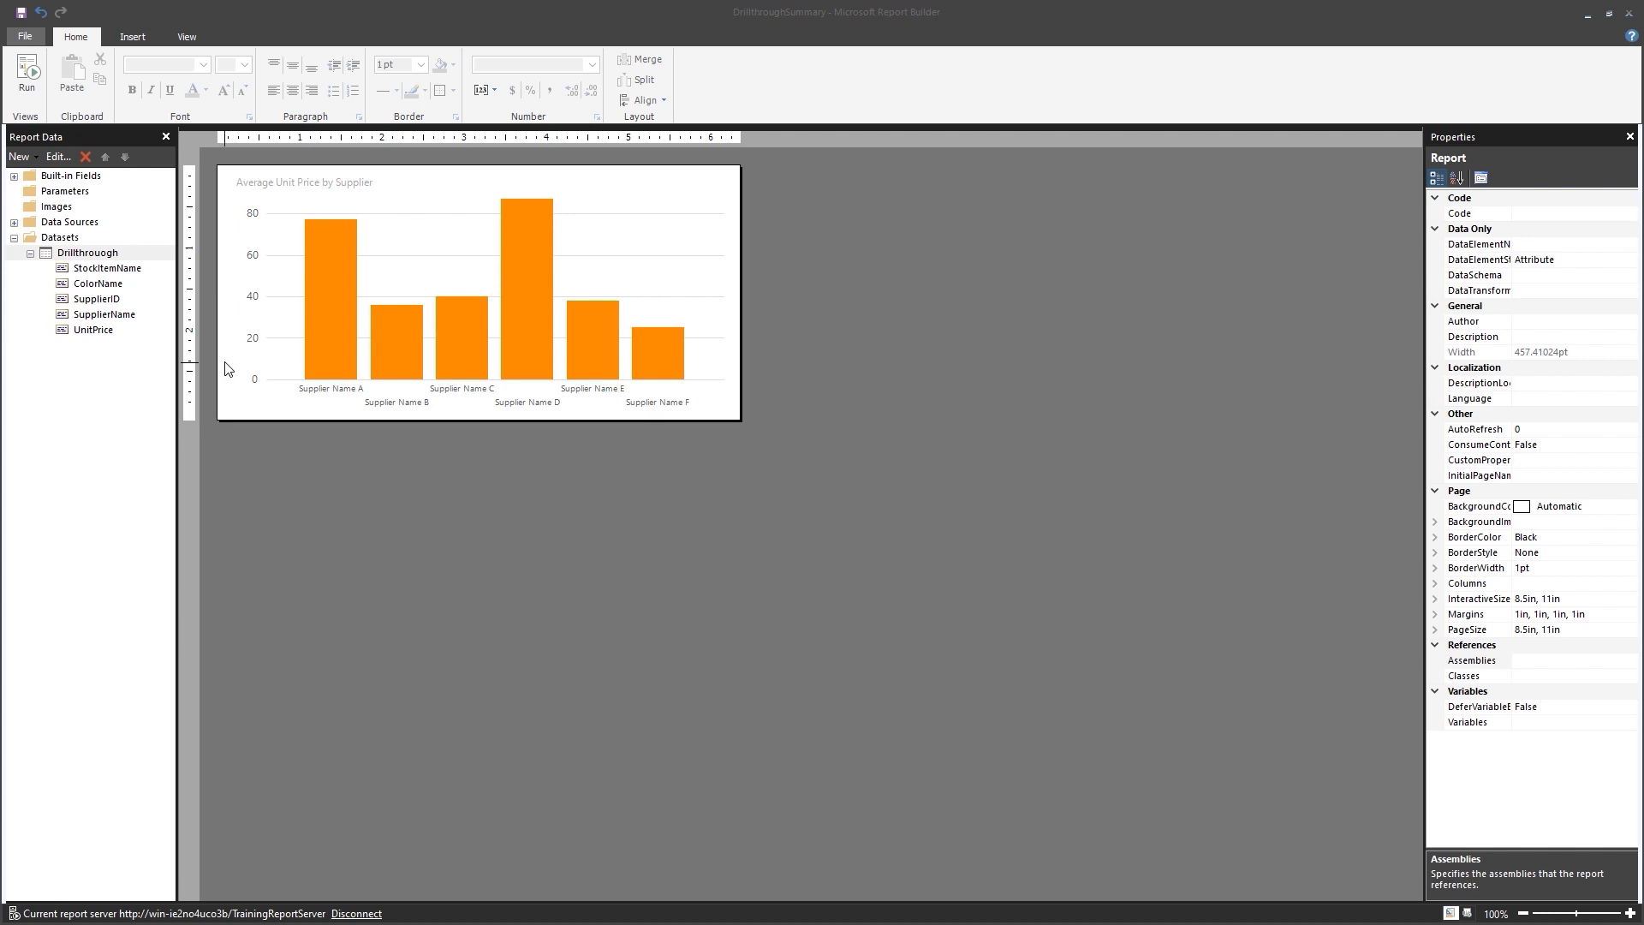
# Add WC.ColorID to the Drillthrough dataset query's SELECT list and GROUP BY clause.
pyautogui.rightClick(100, 259)
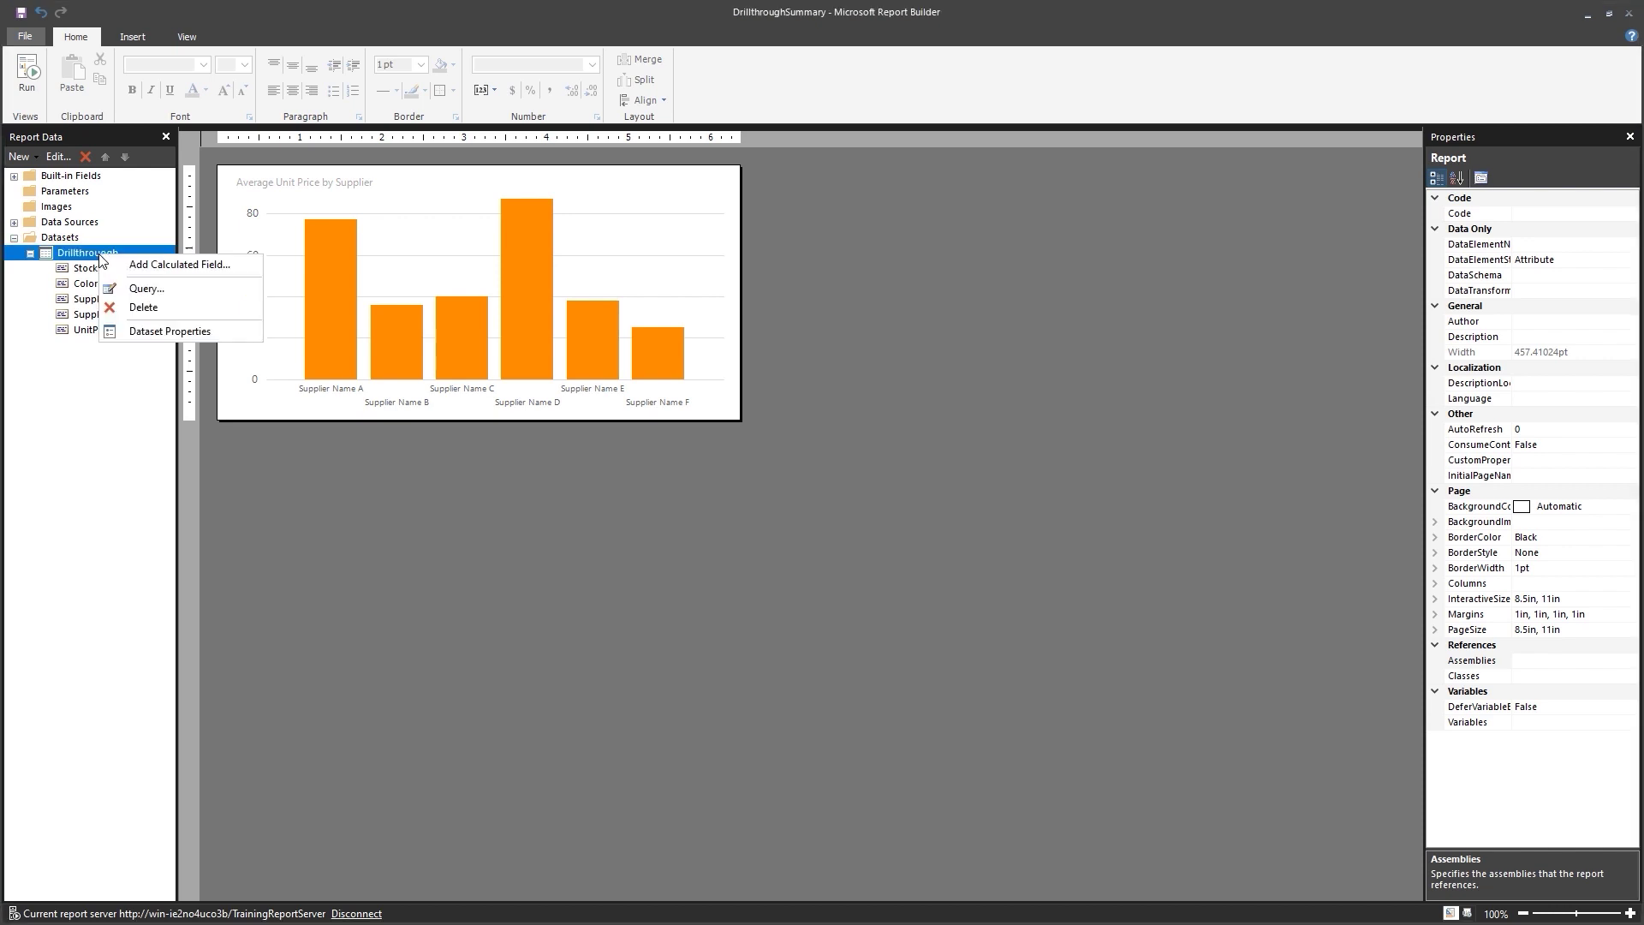
pyautogui.click(170, 332)
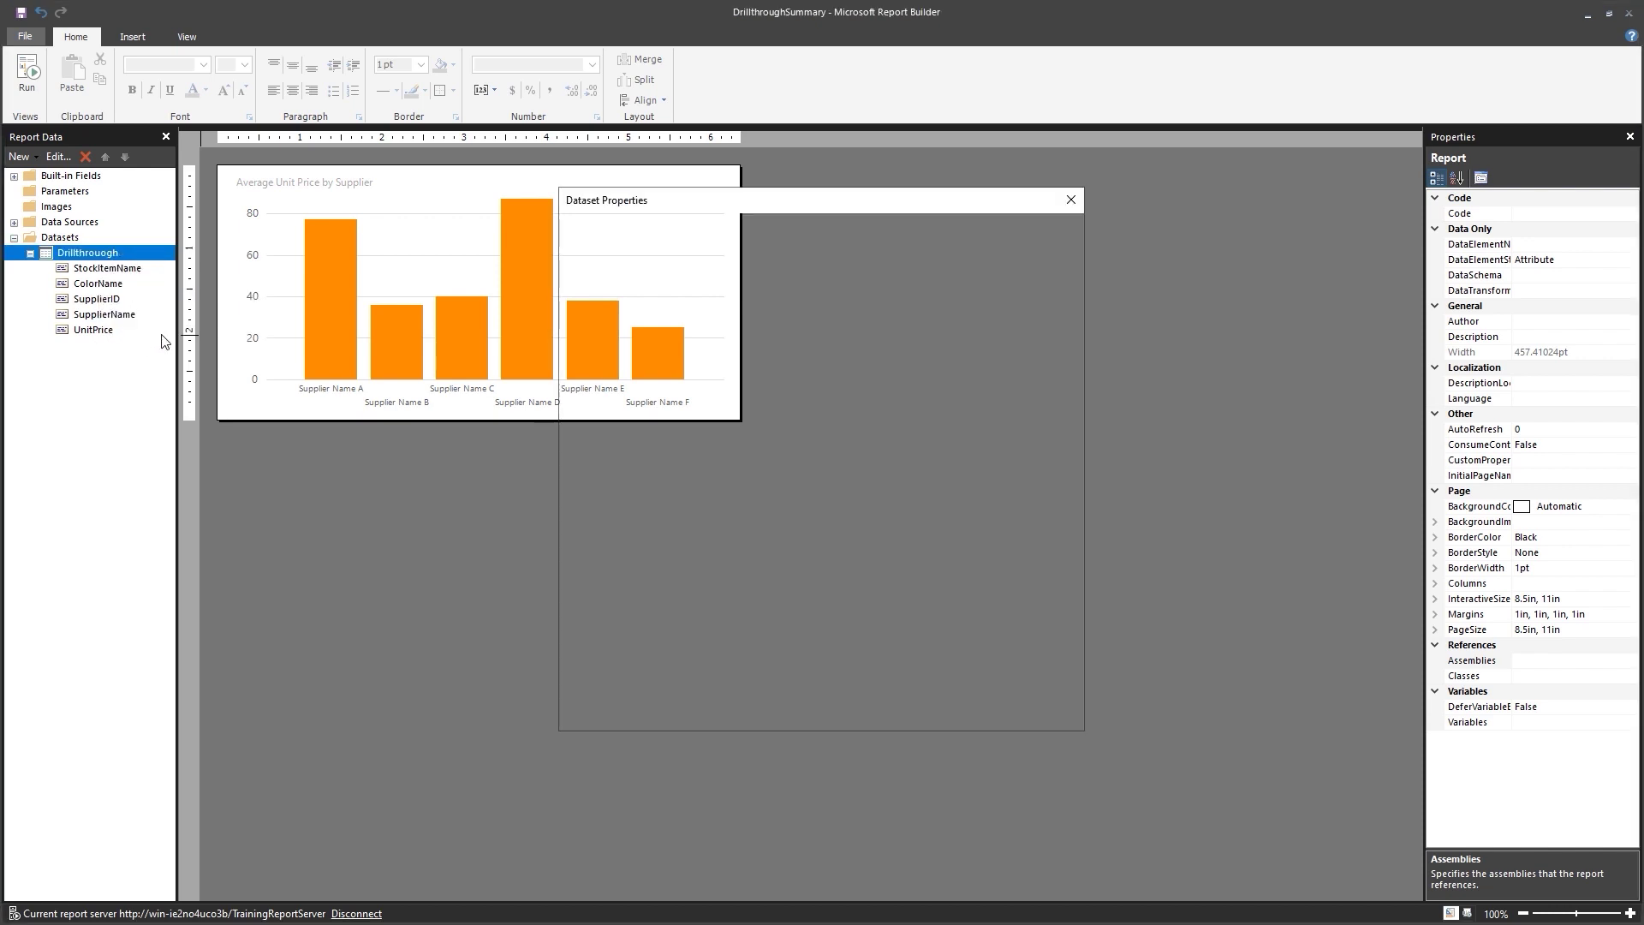
pyautogui.click(694, 482)
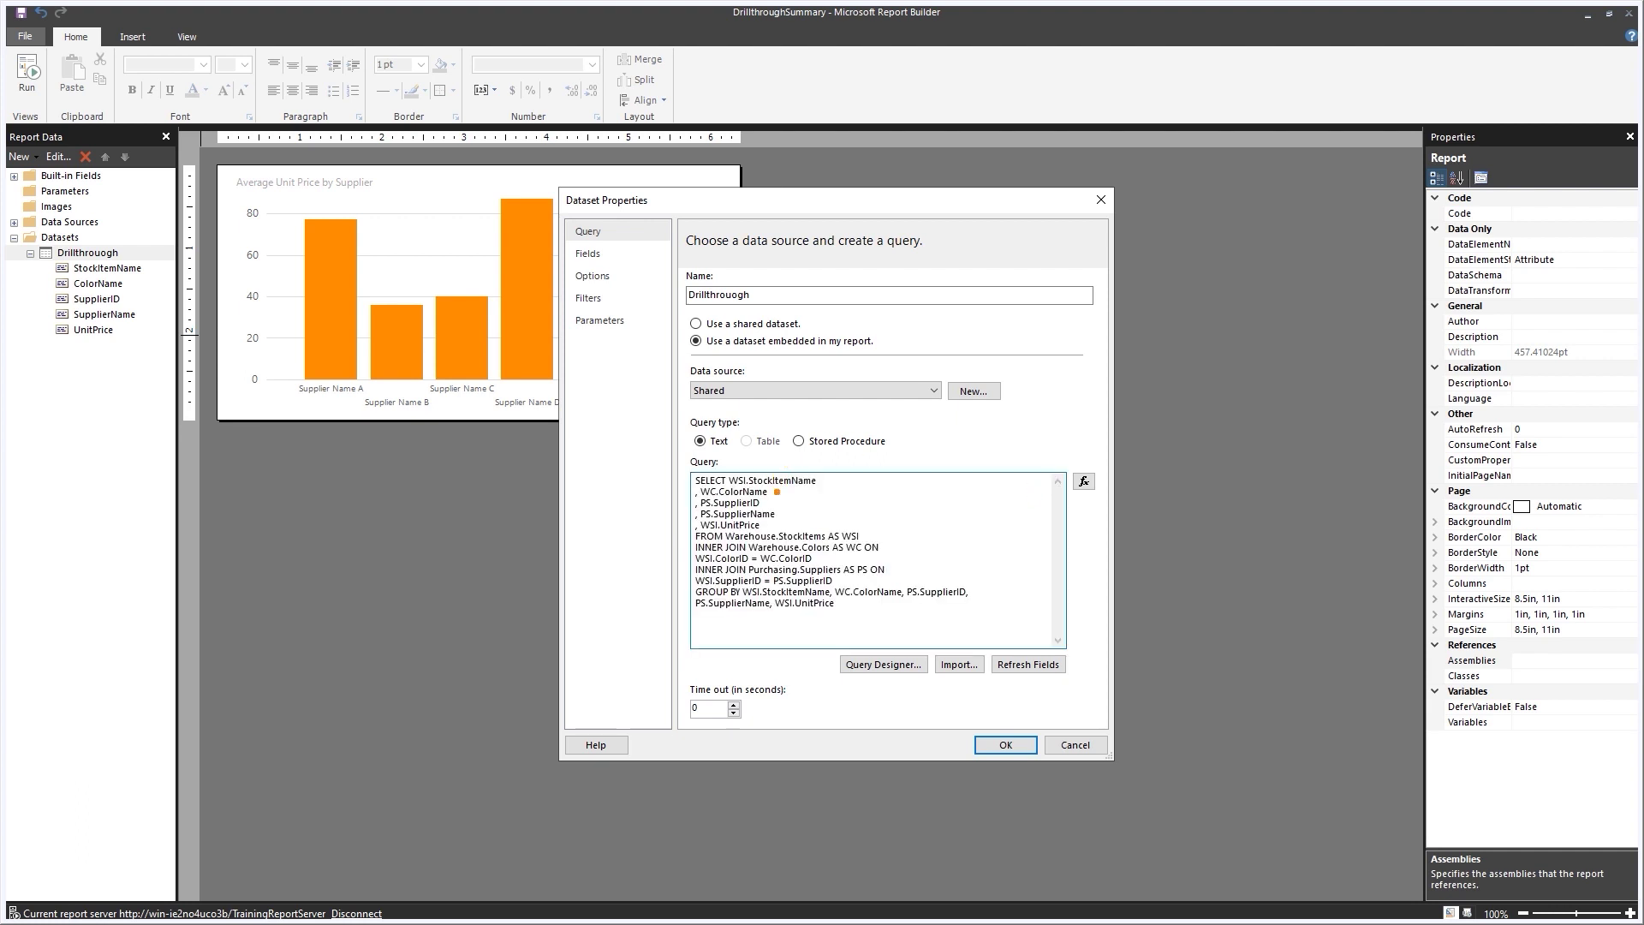
pyautogui.moveTo(778, 493); pyautogui.dragTo(937, 494)
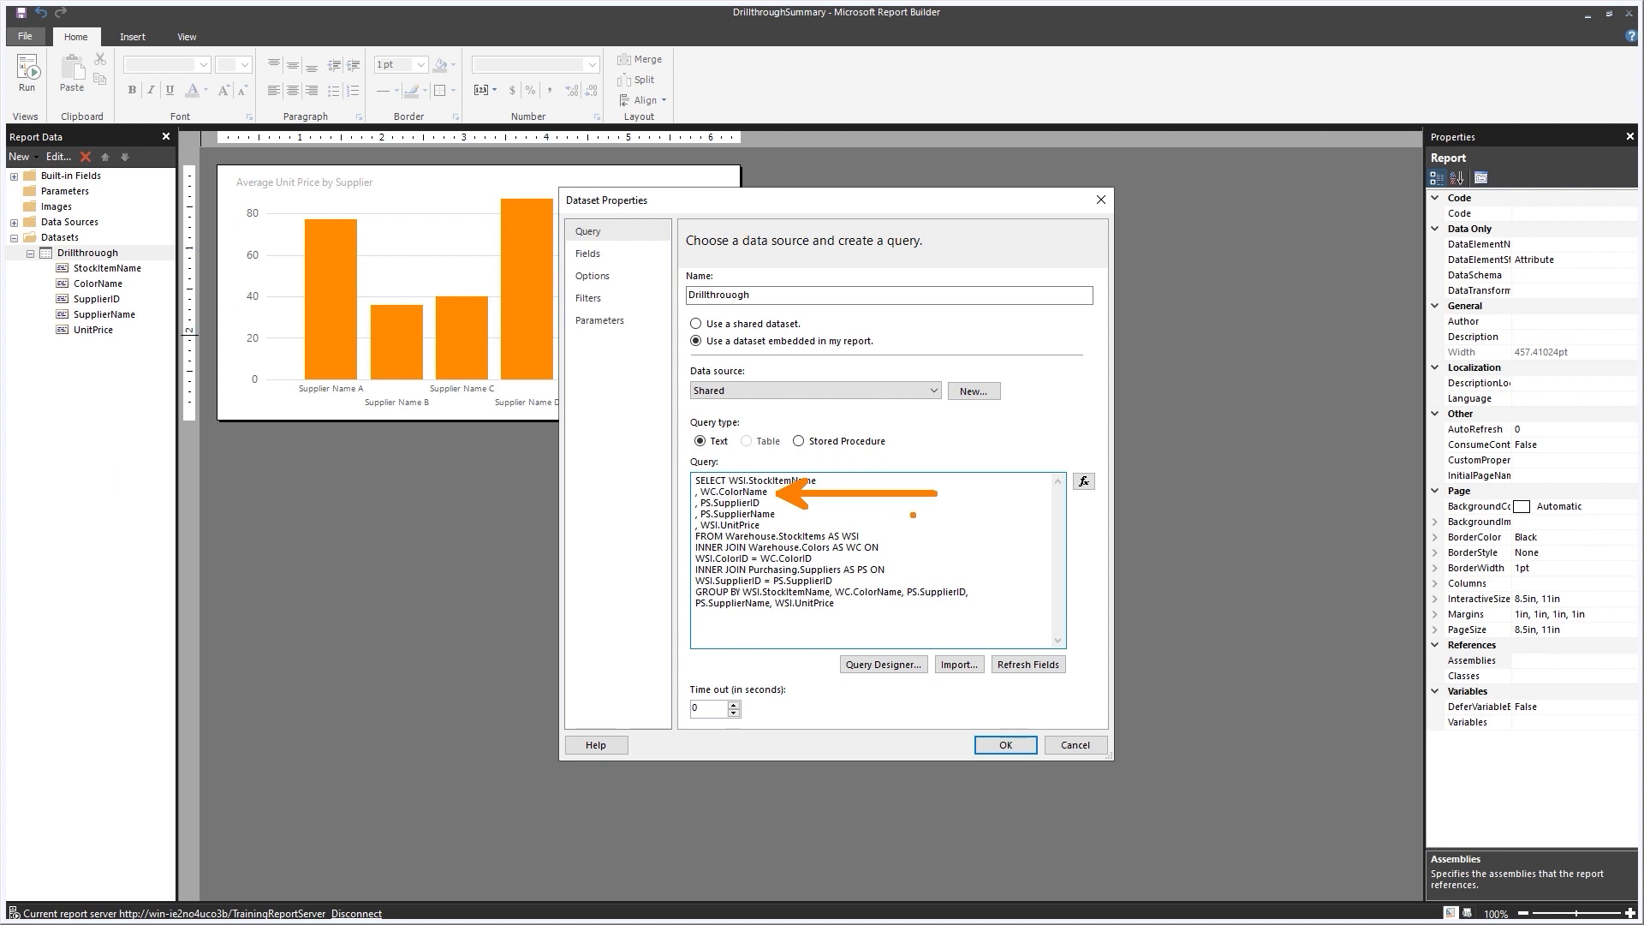
pyautogui.press('Escape')
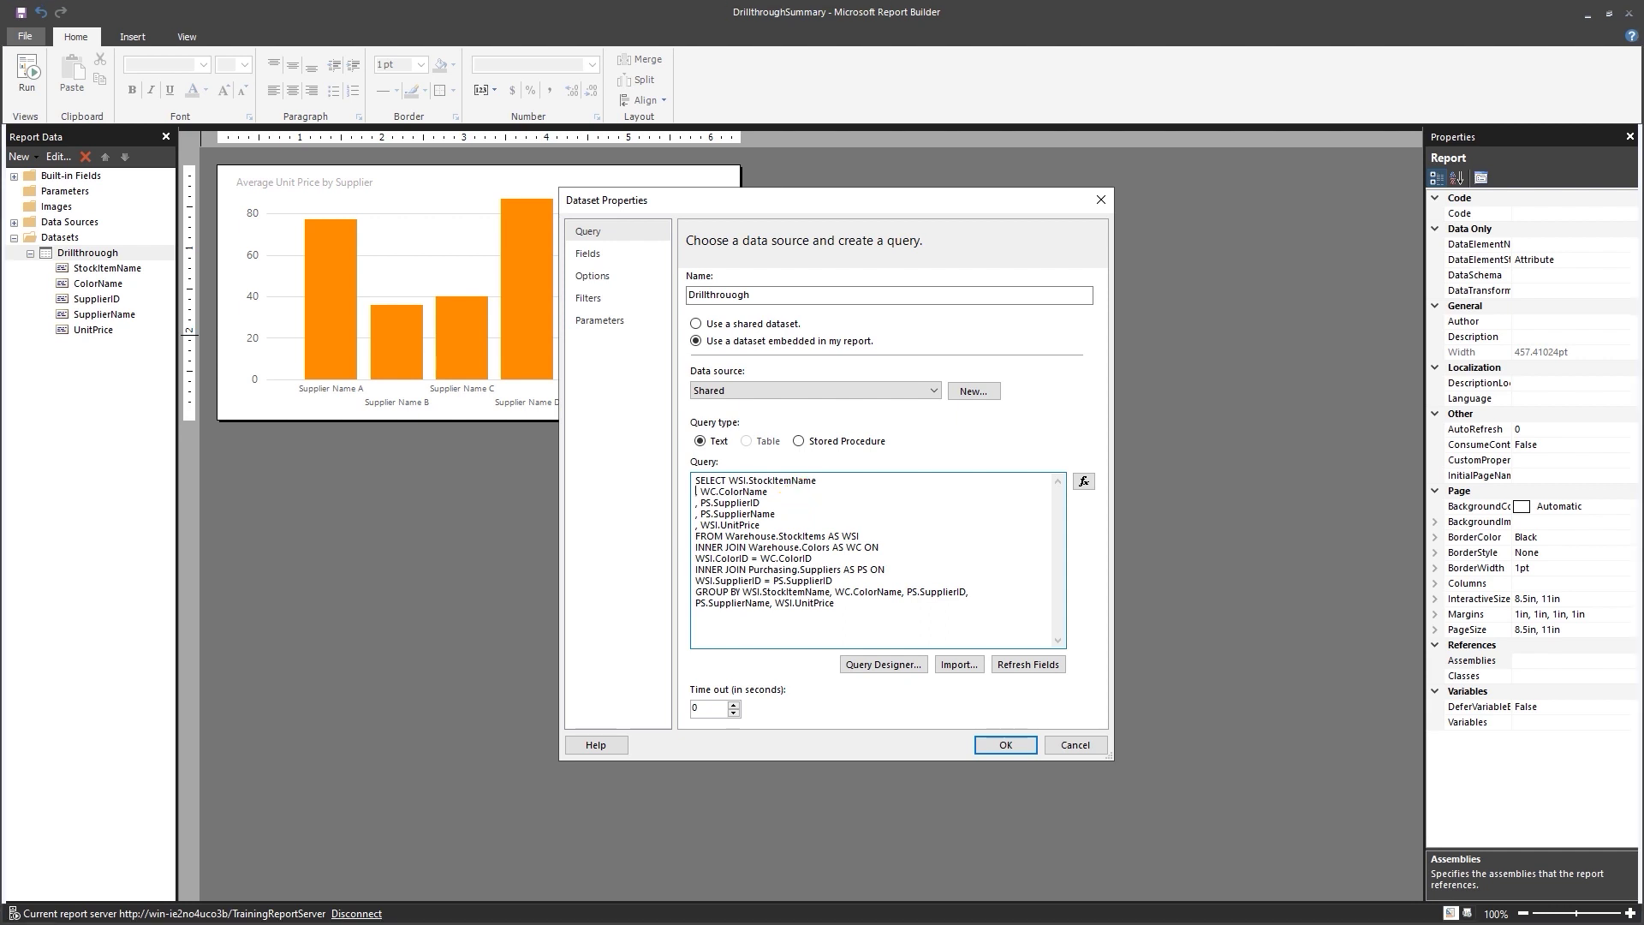
pyautogui.press('Return')
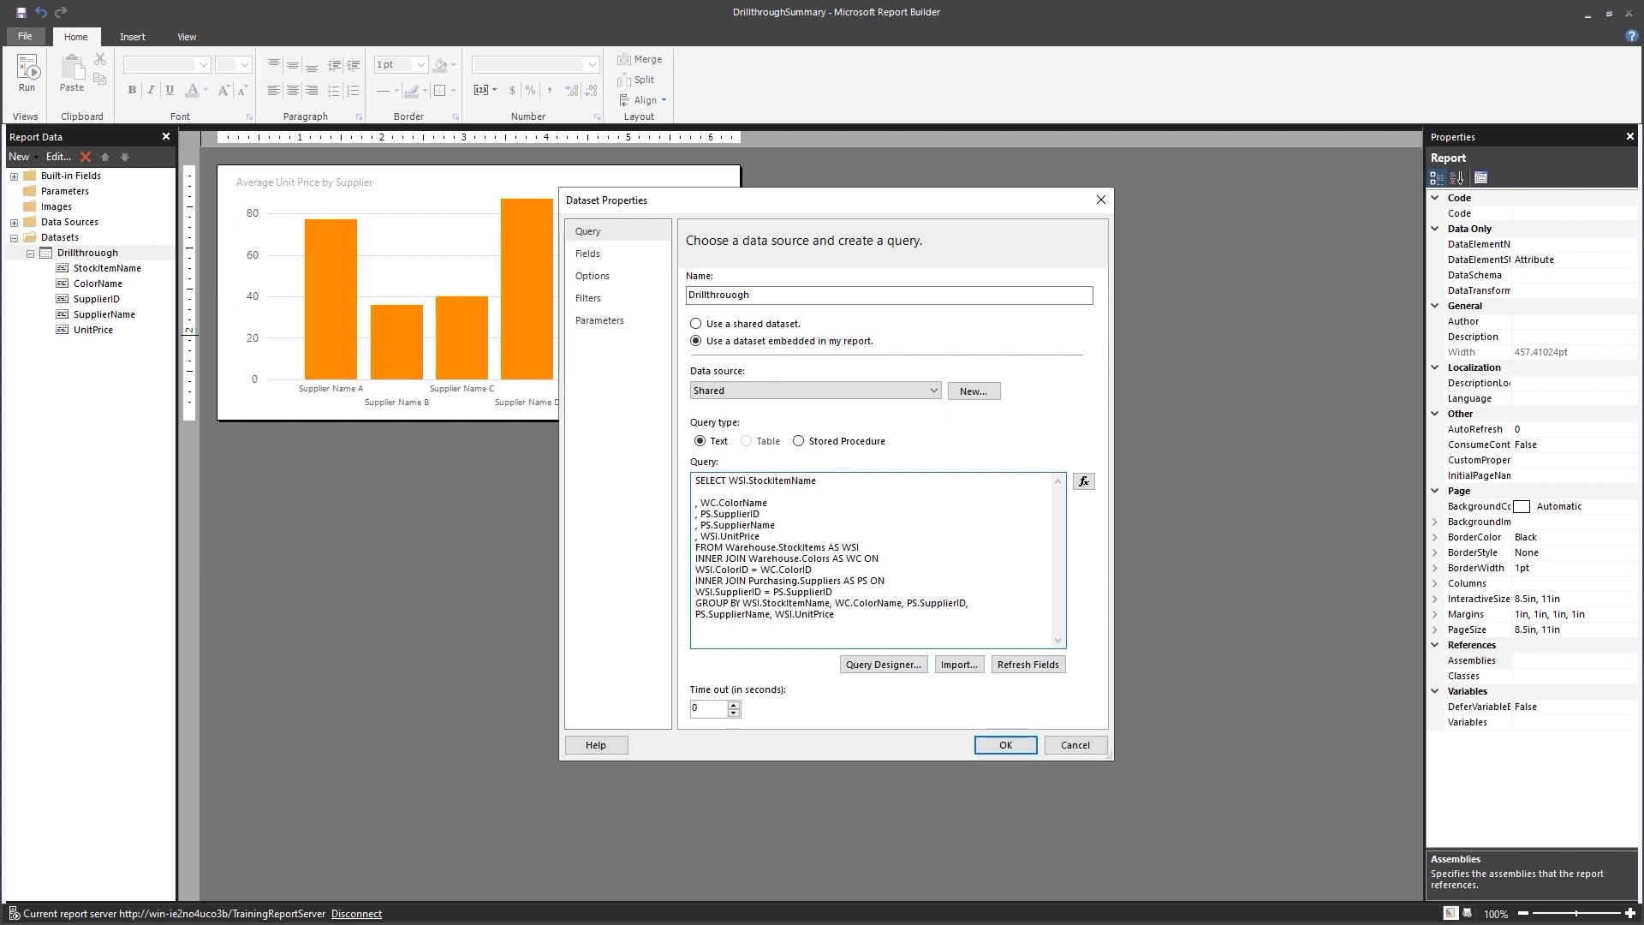
pyautogui.write(', WC.Color')
pyautogui.click(837, 604)
pyautogui.write('WC.ColorID,')
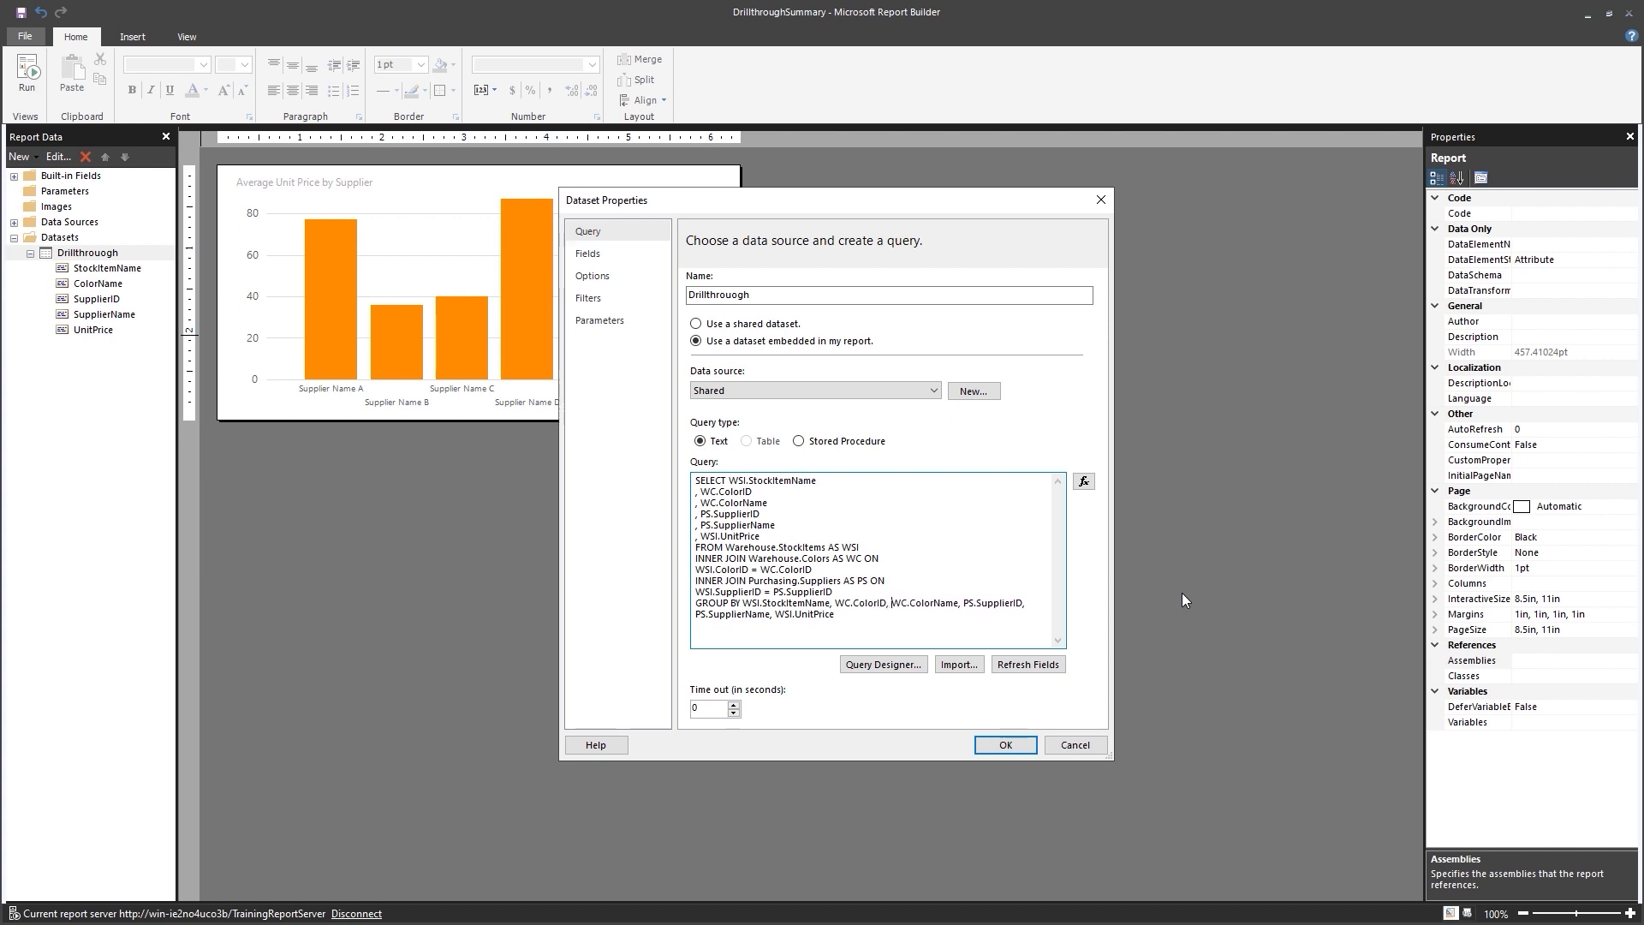
pyautogui.click(1004, 745)
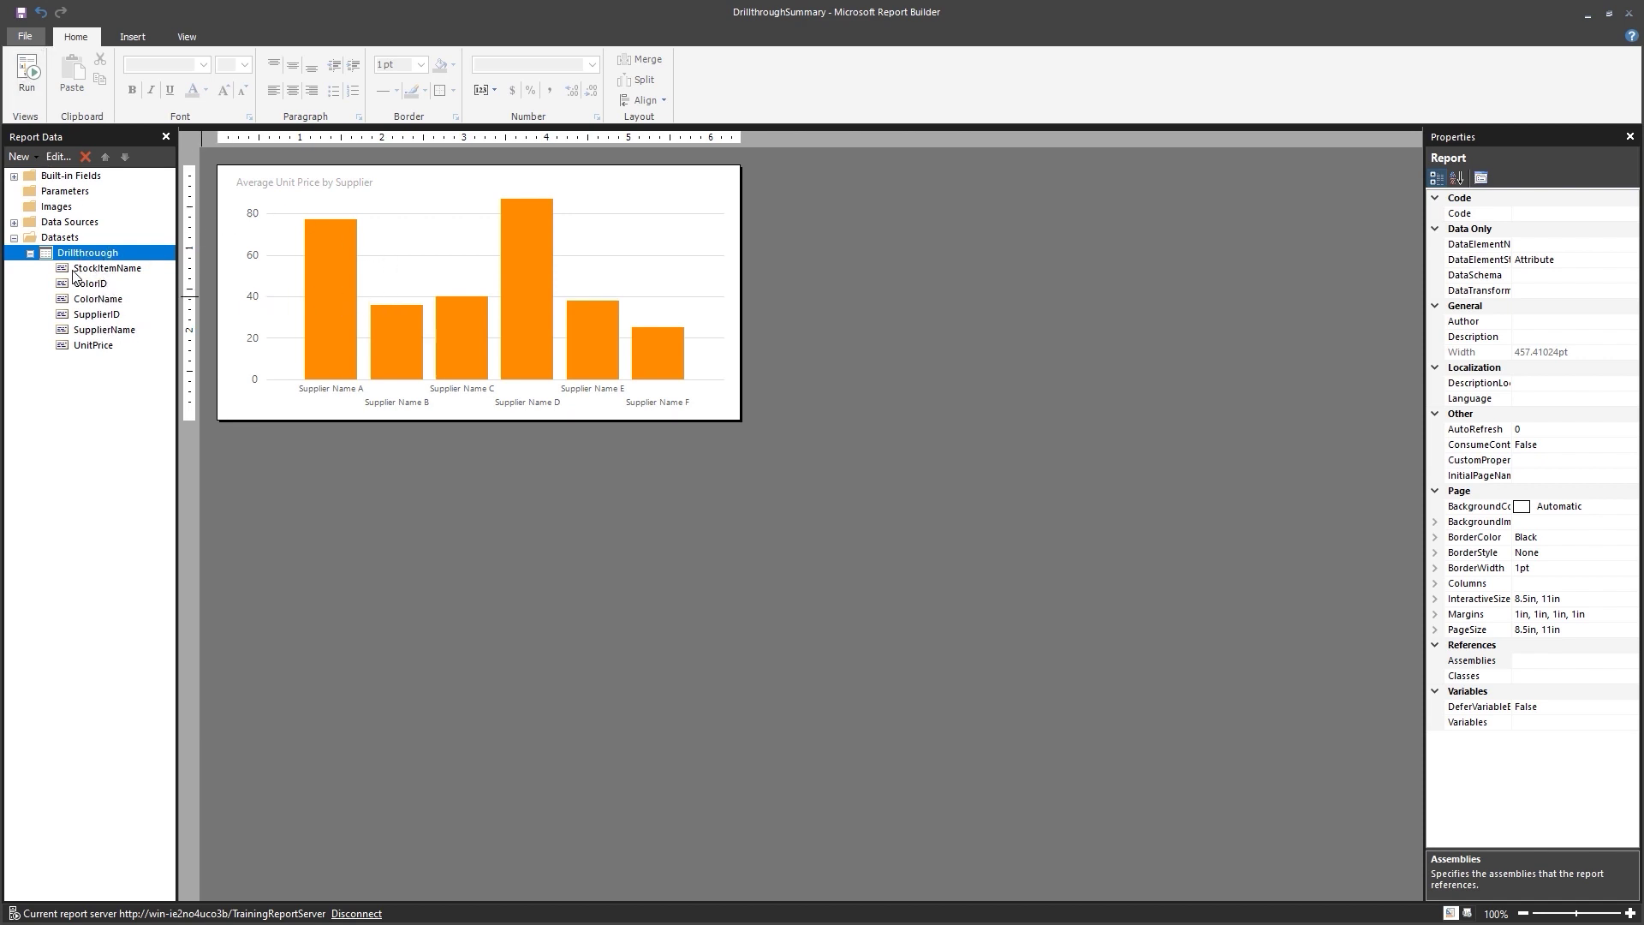
pyautogui.click(14, 239)
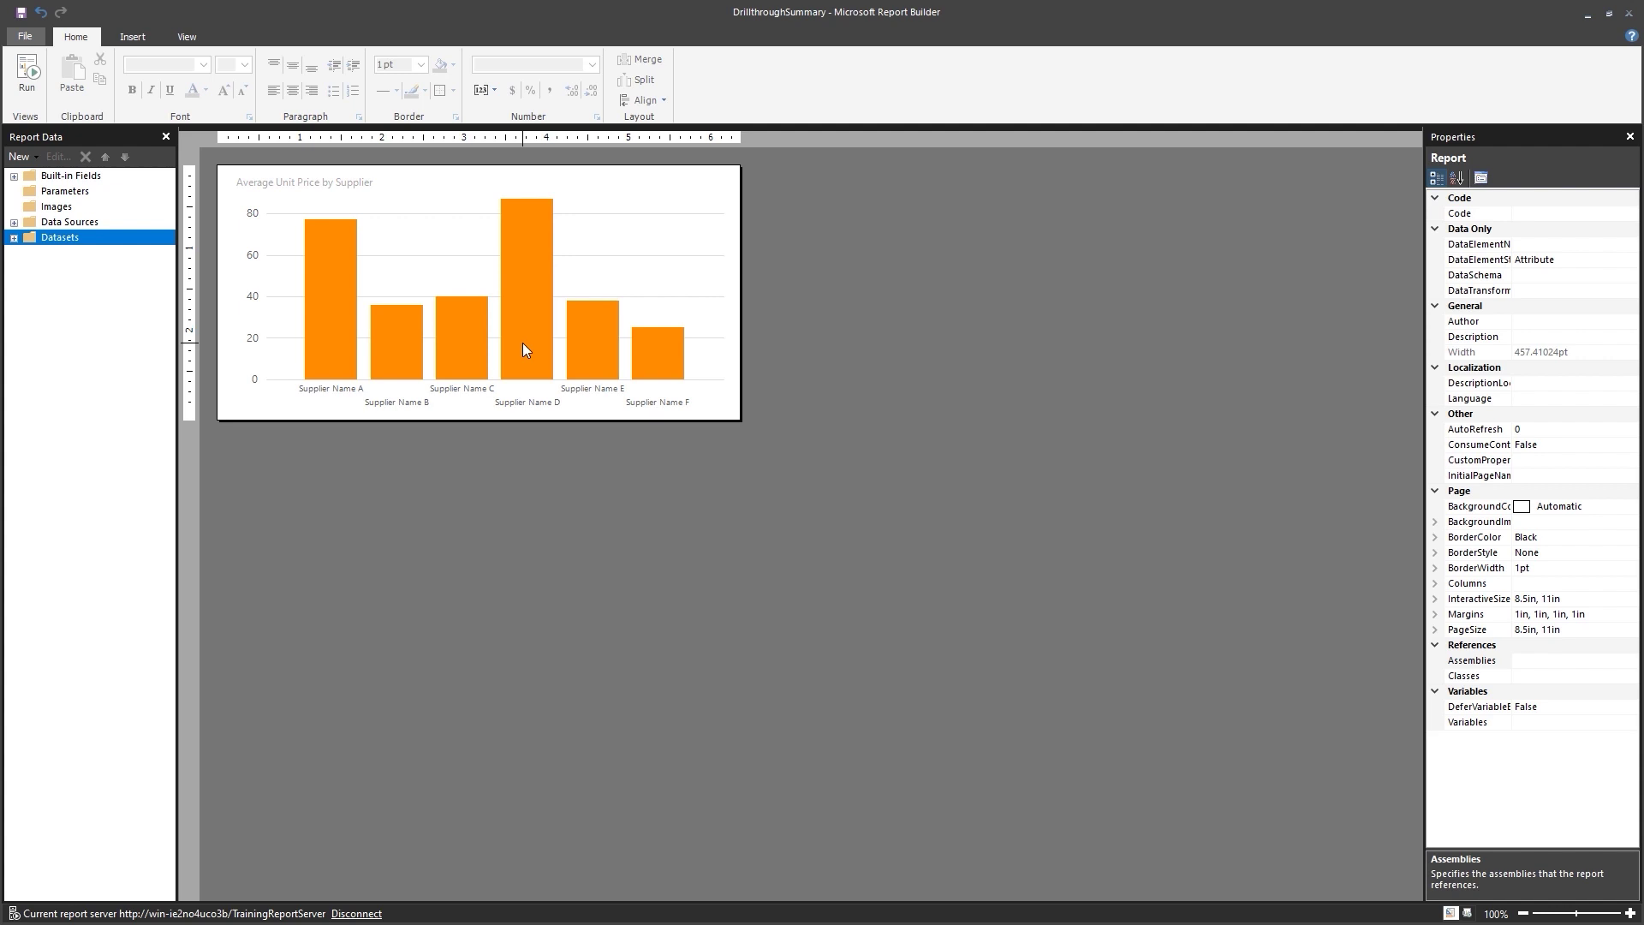
# Open the UnitPrice series tooltip expression and insert the SupplierName field.
pyautogui.rightClick(522, 342)
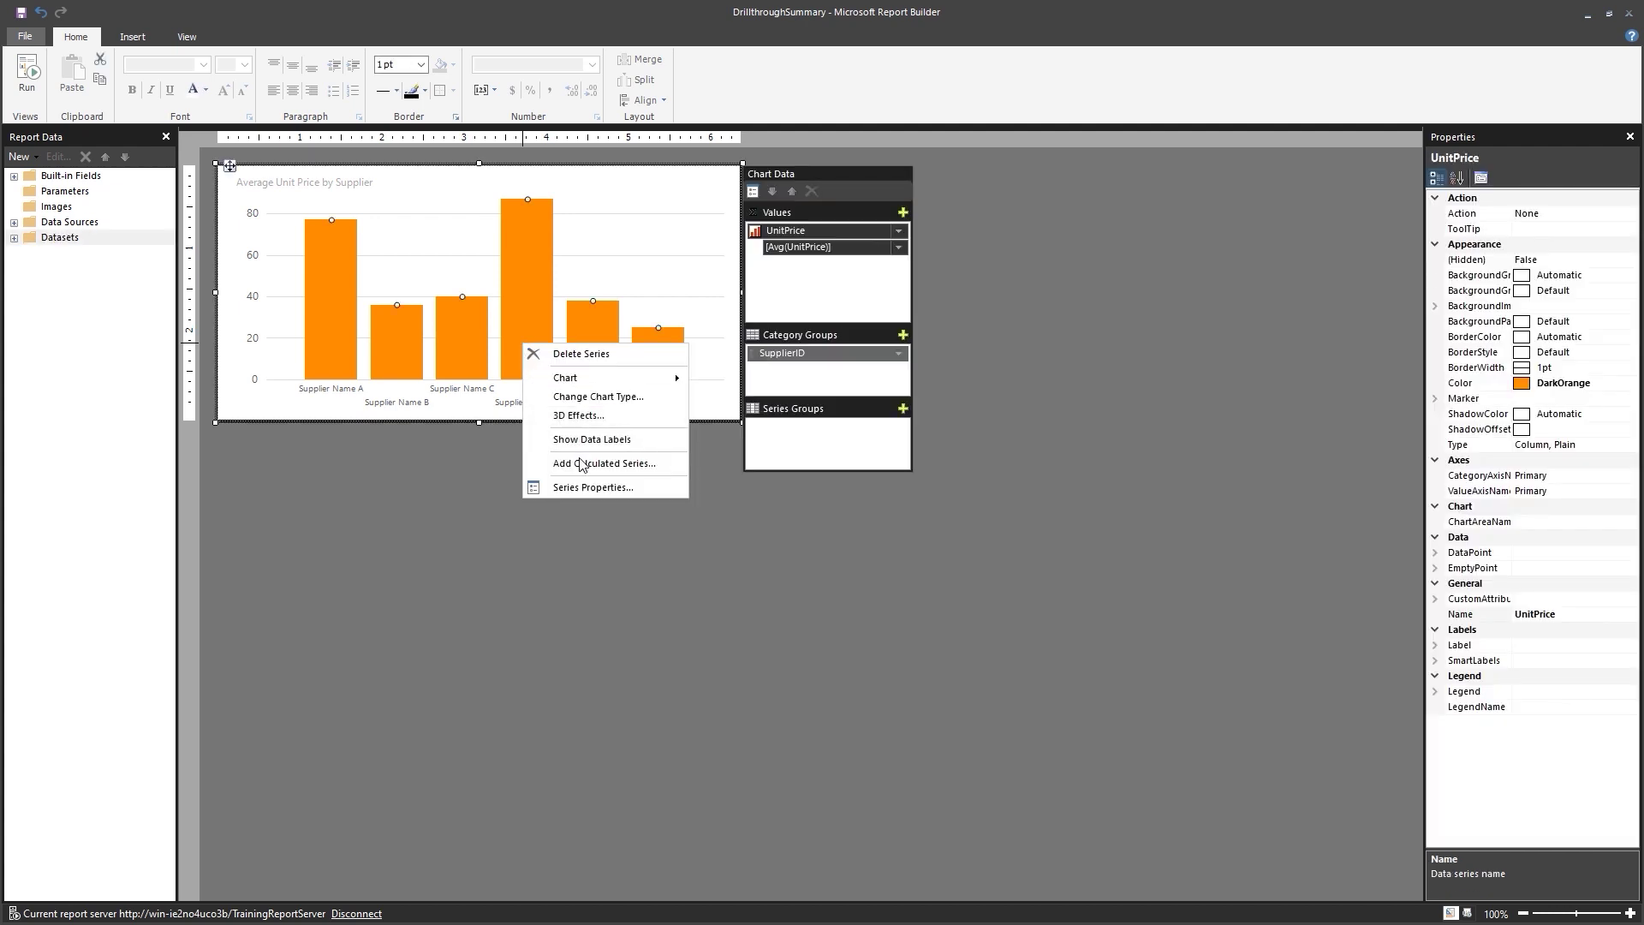
pyautogui.click(596, 490)
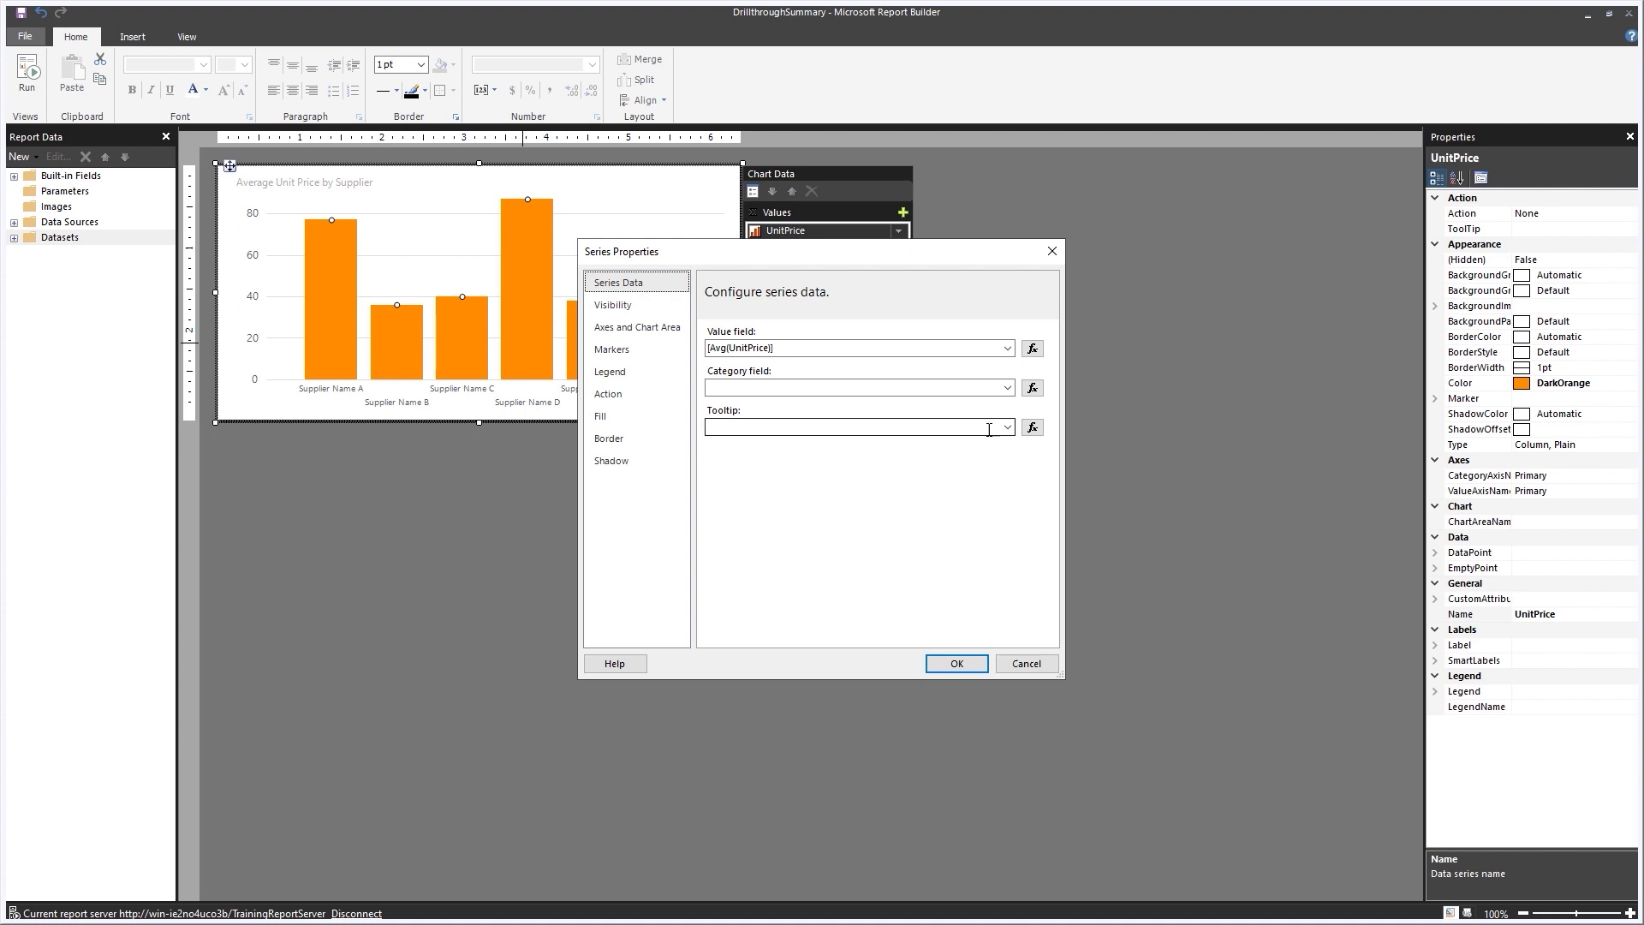
pyautogui.click(1032, 428)
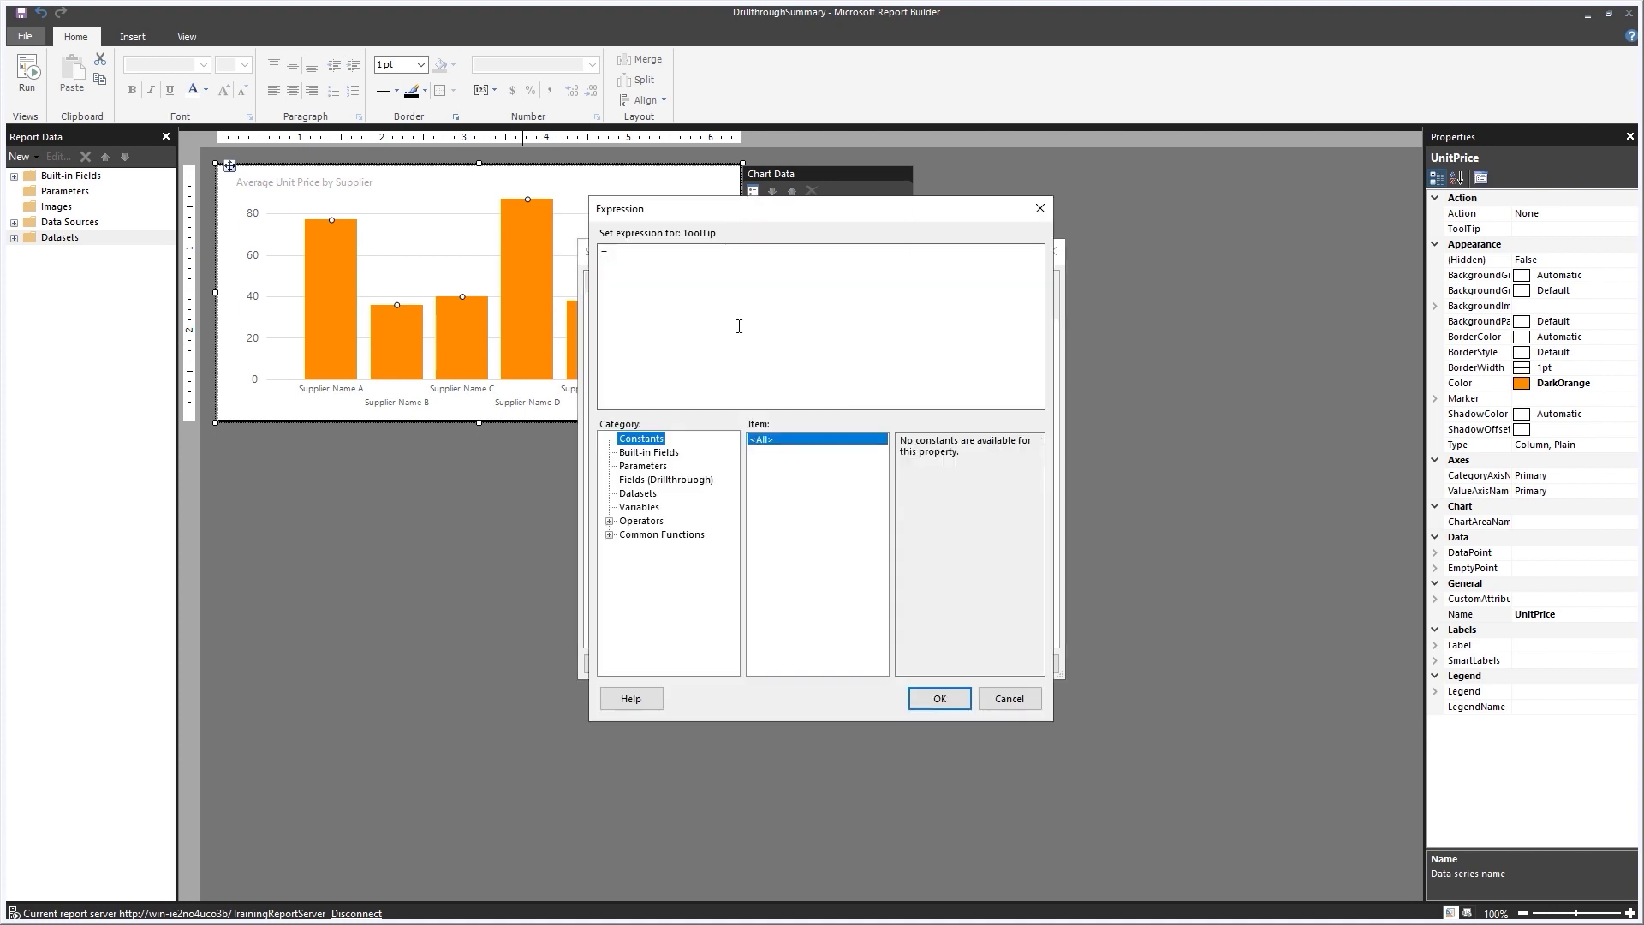
pyautogui.click(628, 248)
pyautogui.click(644, 481)
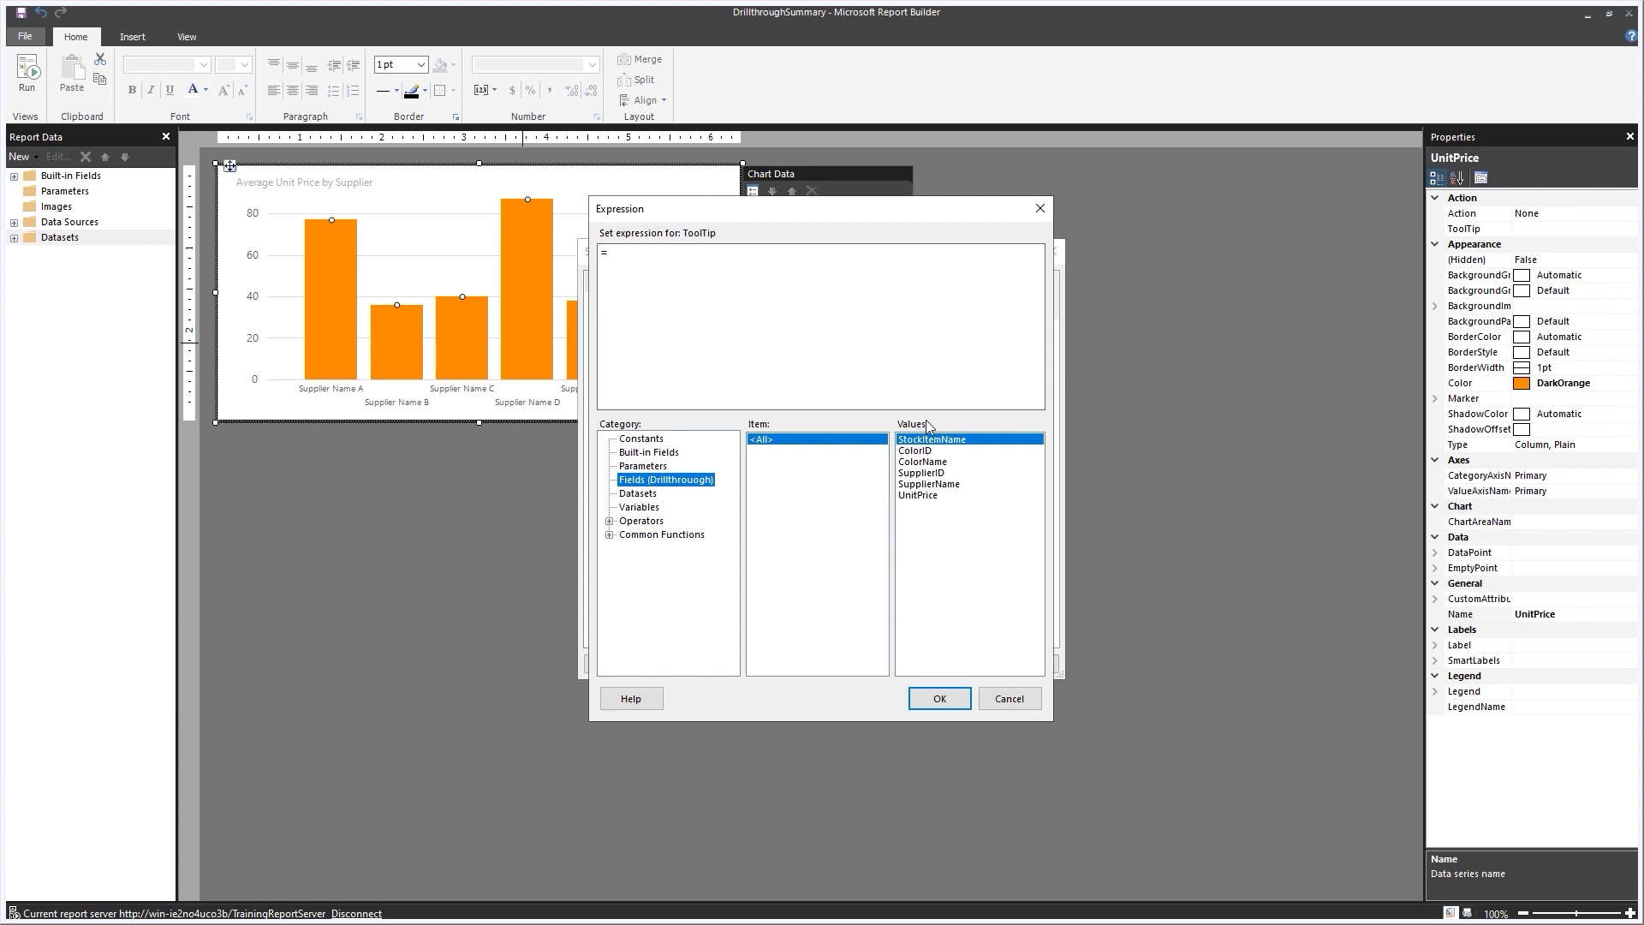
pyautogui.click(624, 255)
pyautogui.click(935, 485)
pyautogui.doubleClick(935, 485)
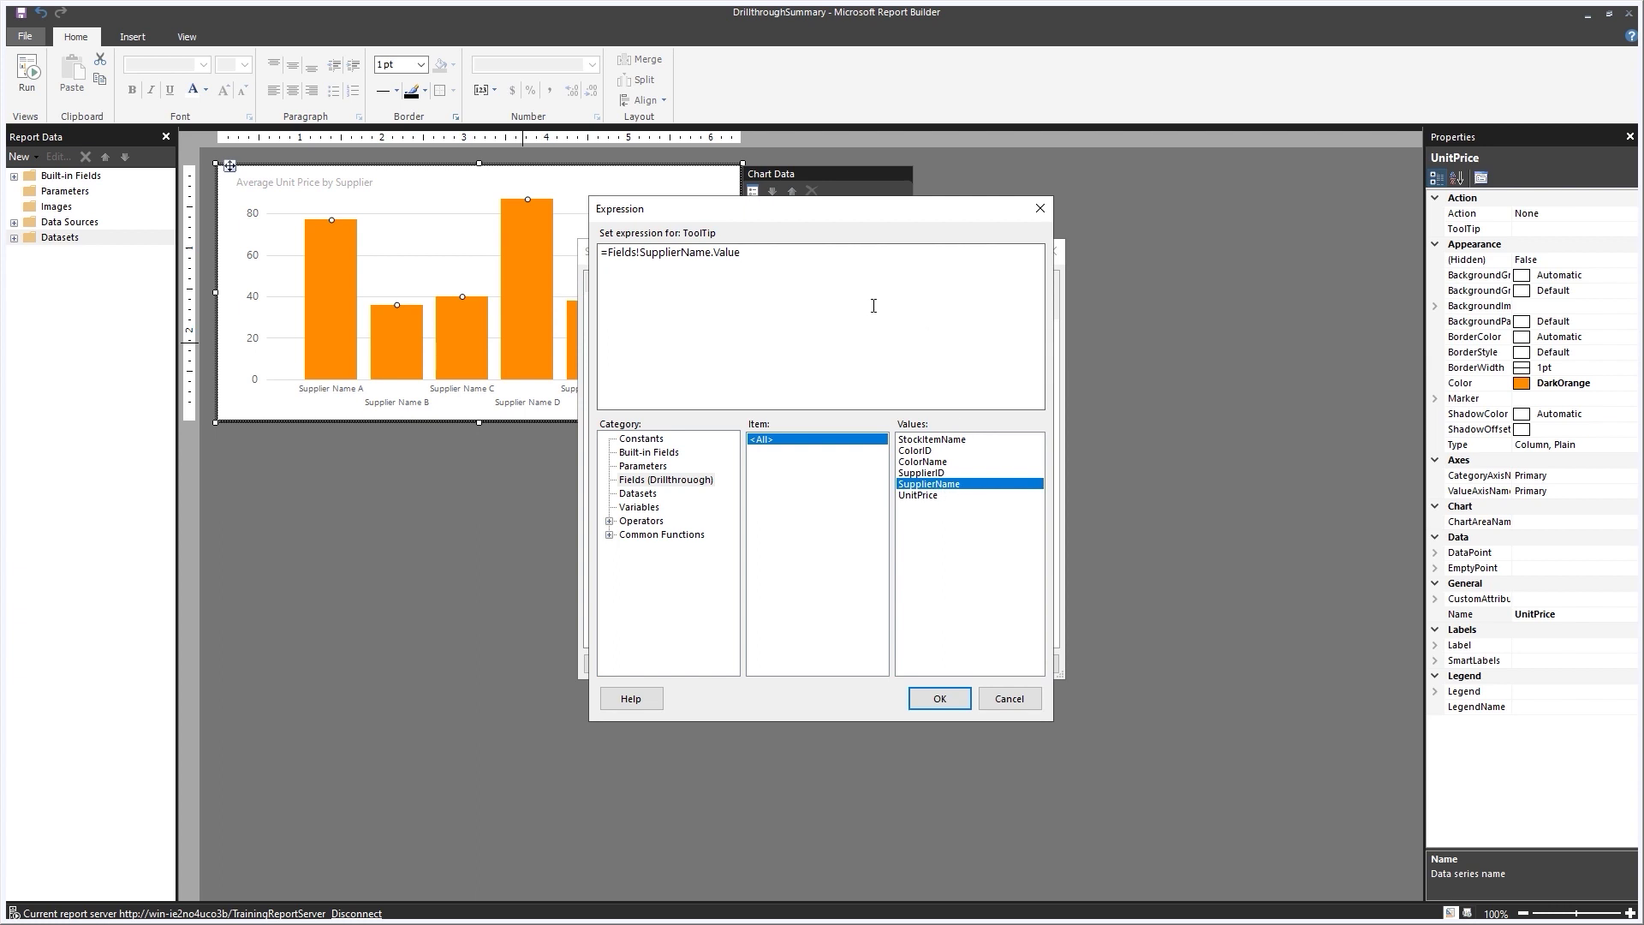
pyautogui.write('& Environment.NewLine')
# Append ColorName and UnitPrice to the tooltip, separated by Environment.NewLine.
pyautogui.write('&')
pyautogui.click(933, 463)
pyautogui.doubleClick(933, 462)
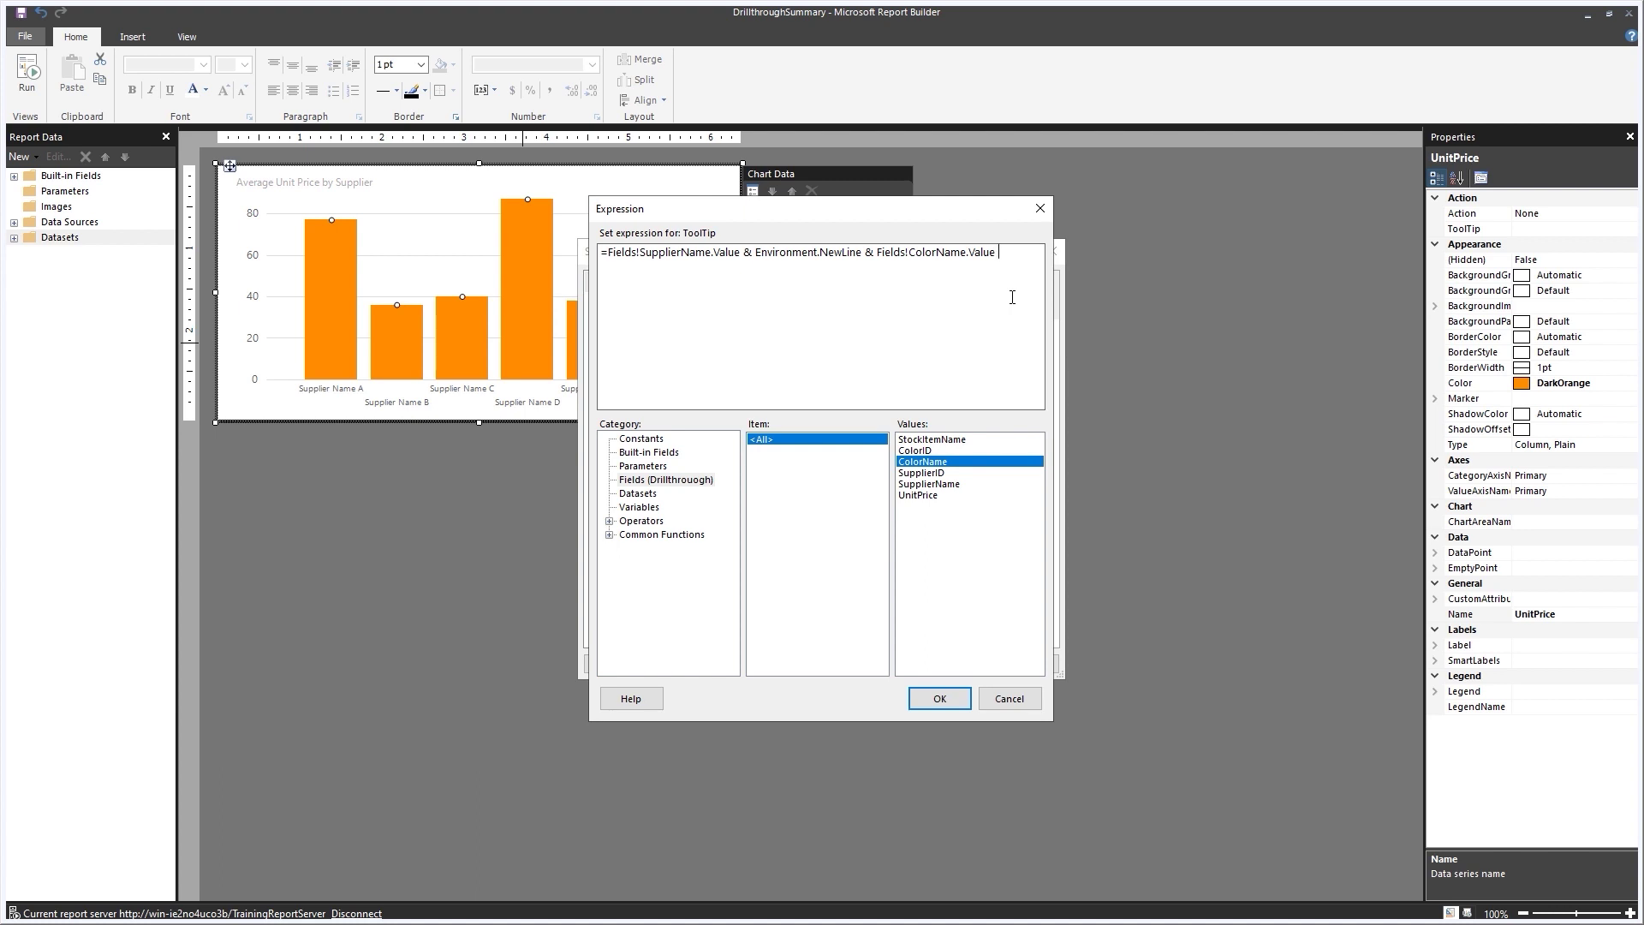
pyautogui.write('& Environment.NewLine &')
pyautogui.doubleClick(917, 496)
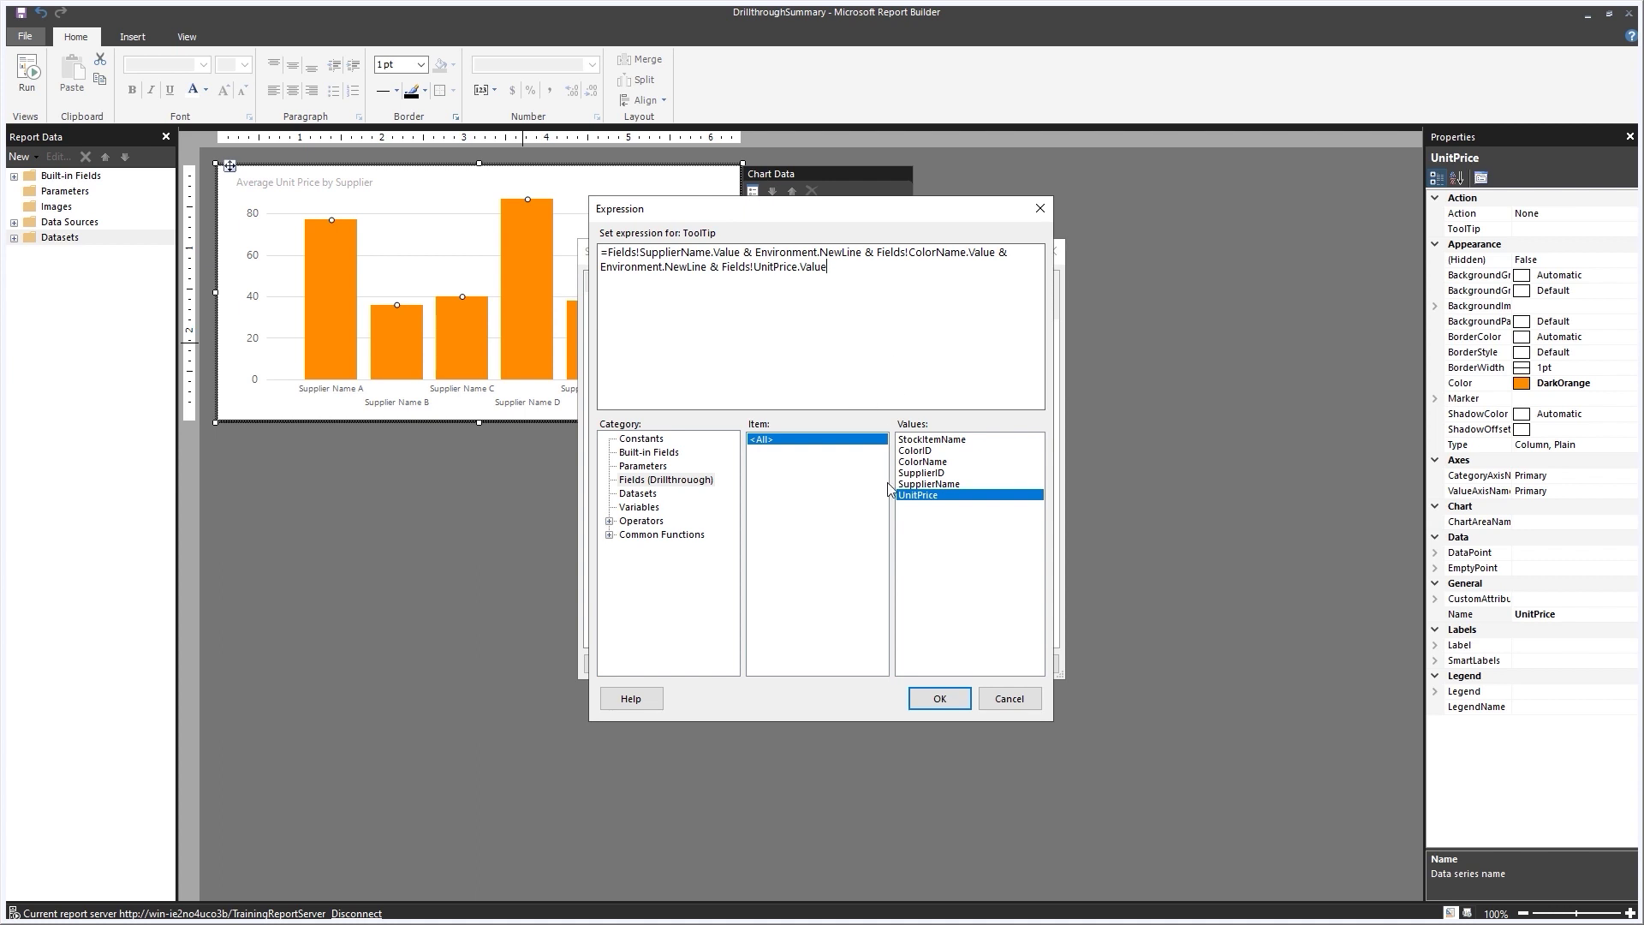
pyautogui.click(955, 702)
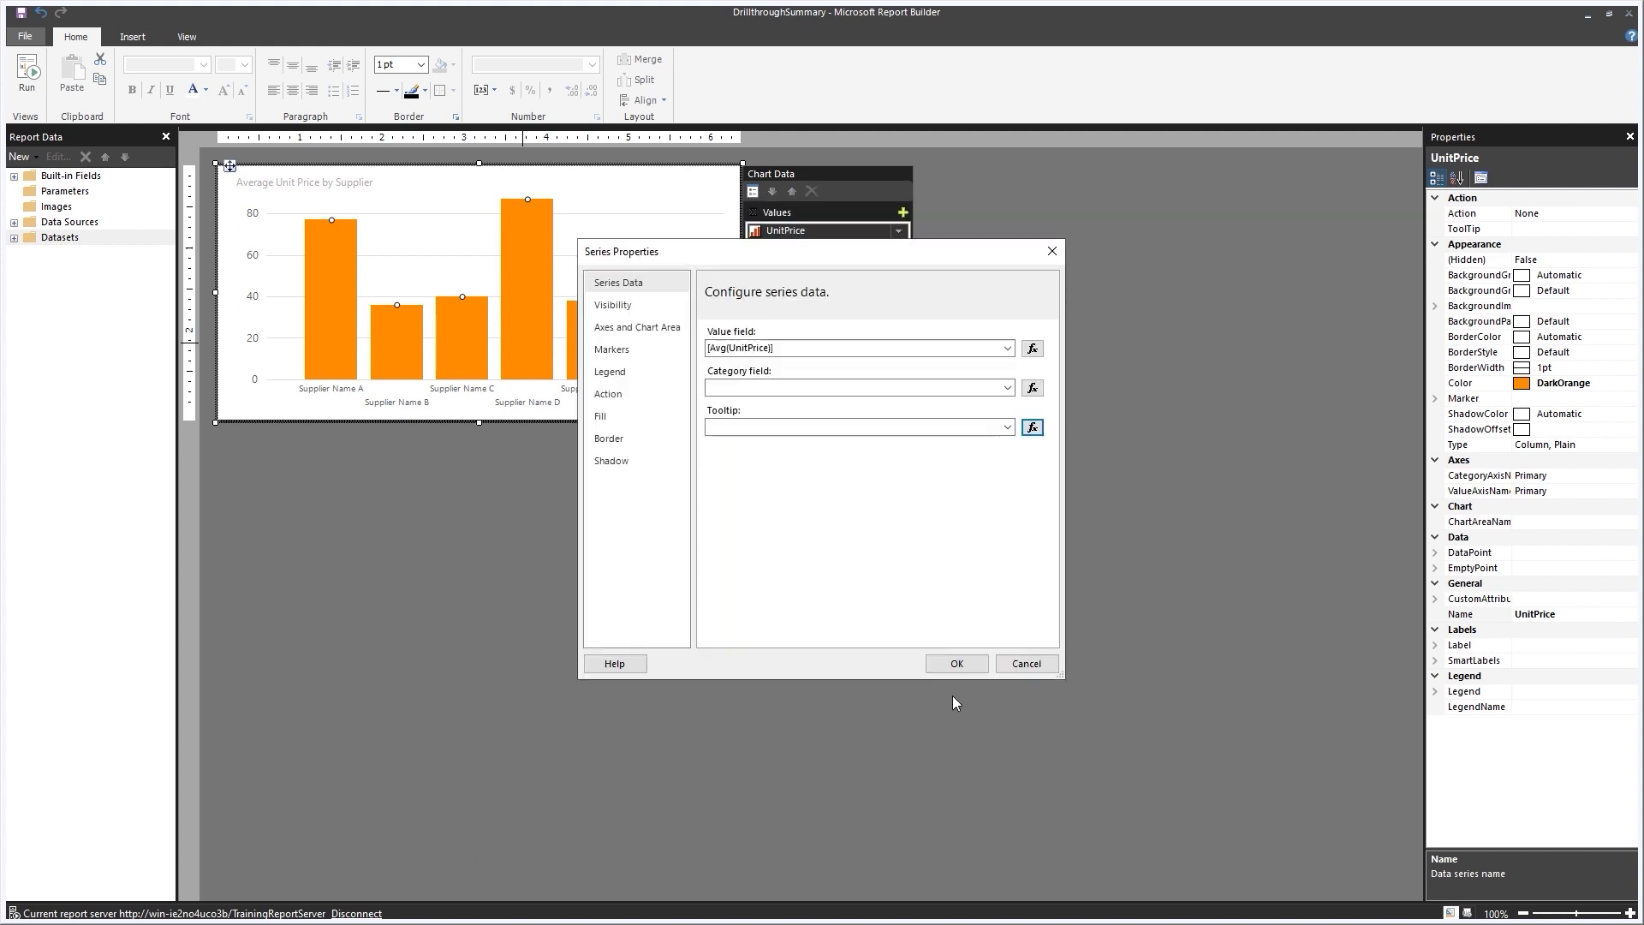
# Set the series action to Go to report DrillthroughTarget.
pyautogui.click(623, 395)
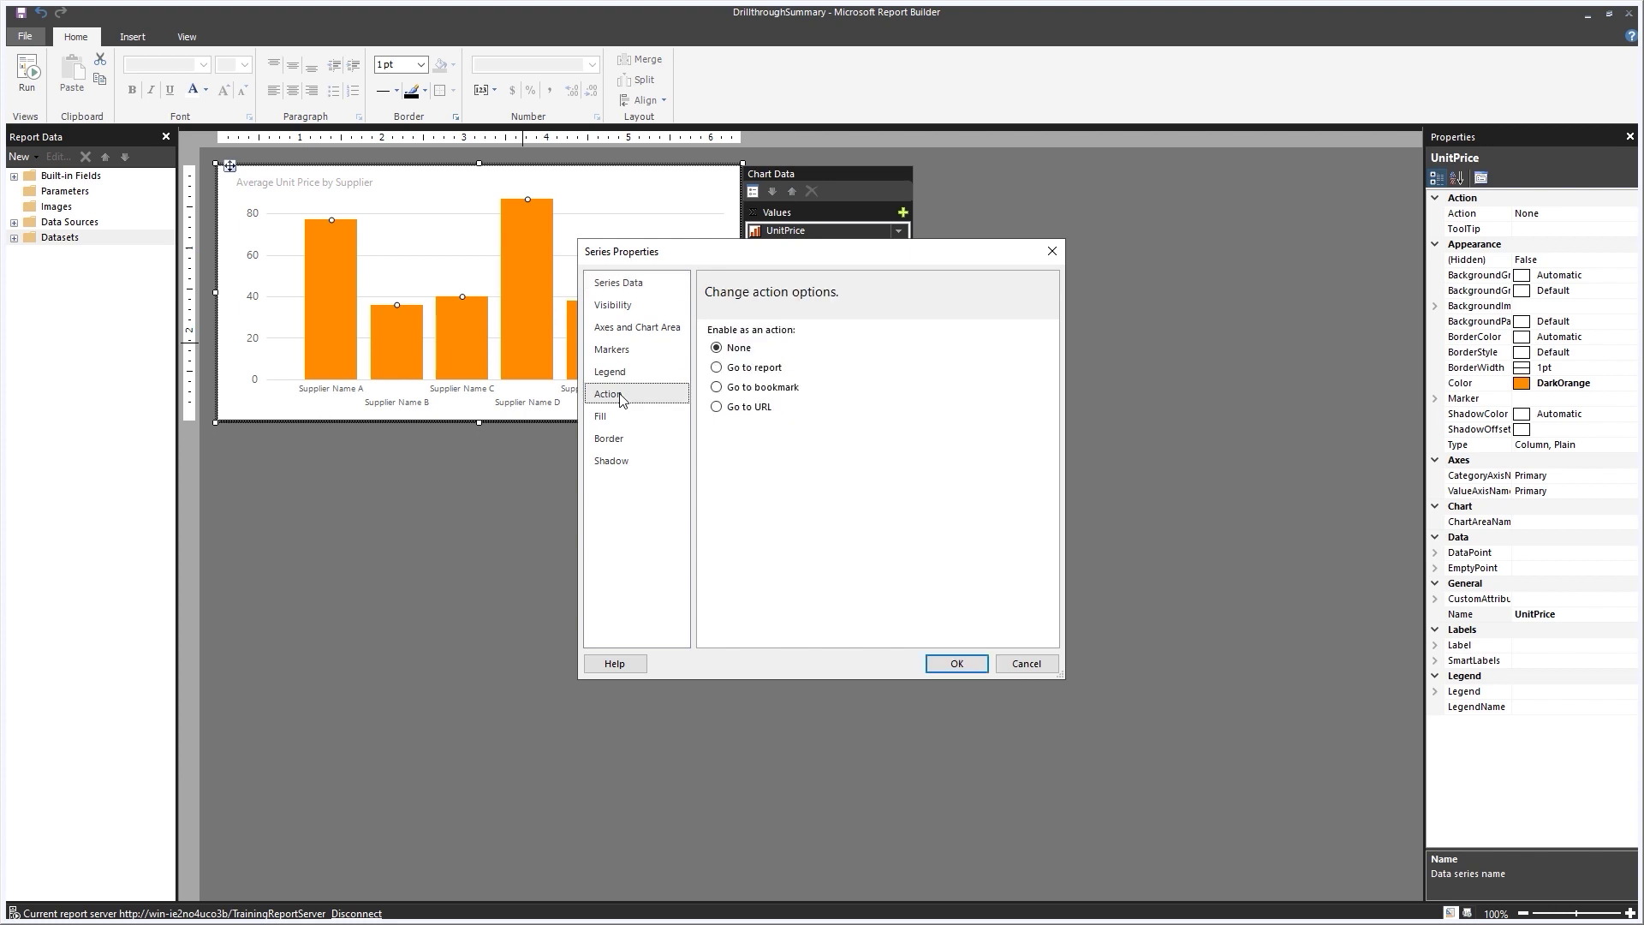
pyautogui.click(717, 368)
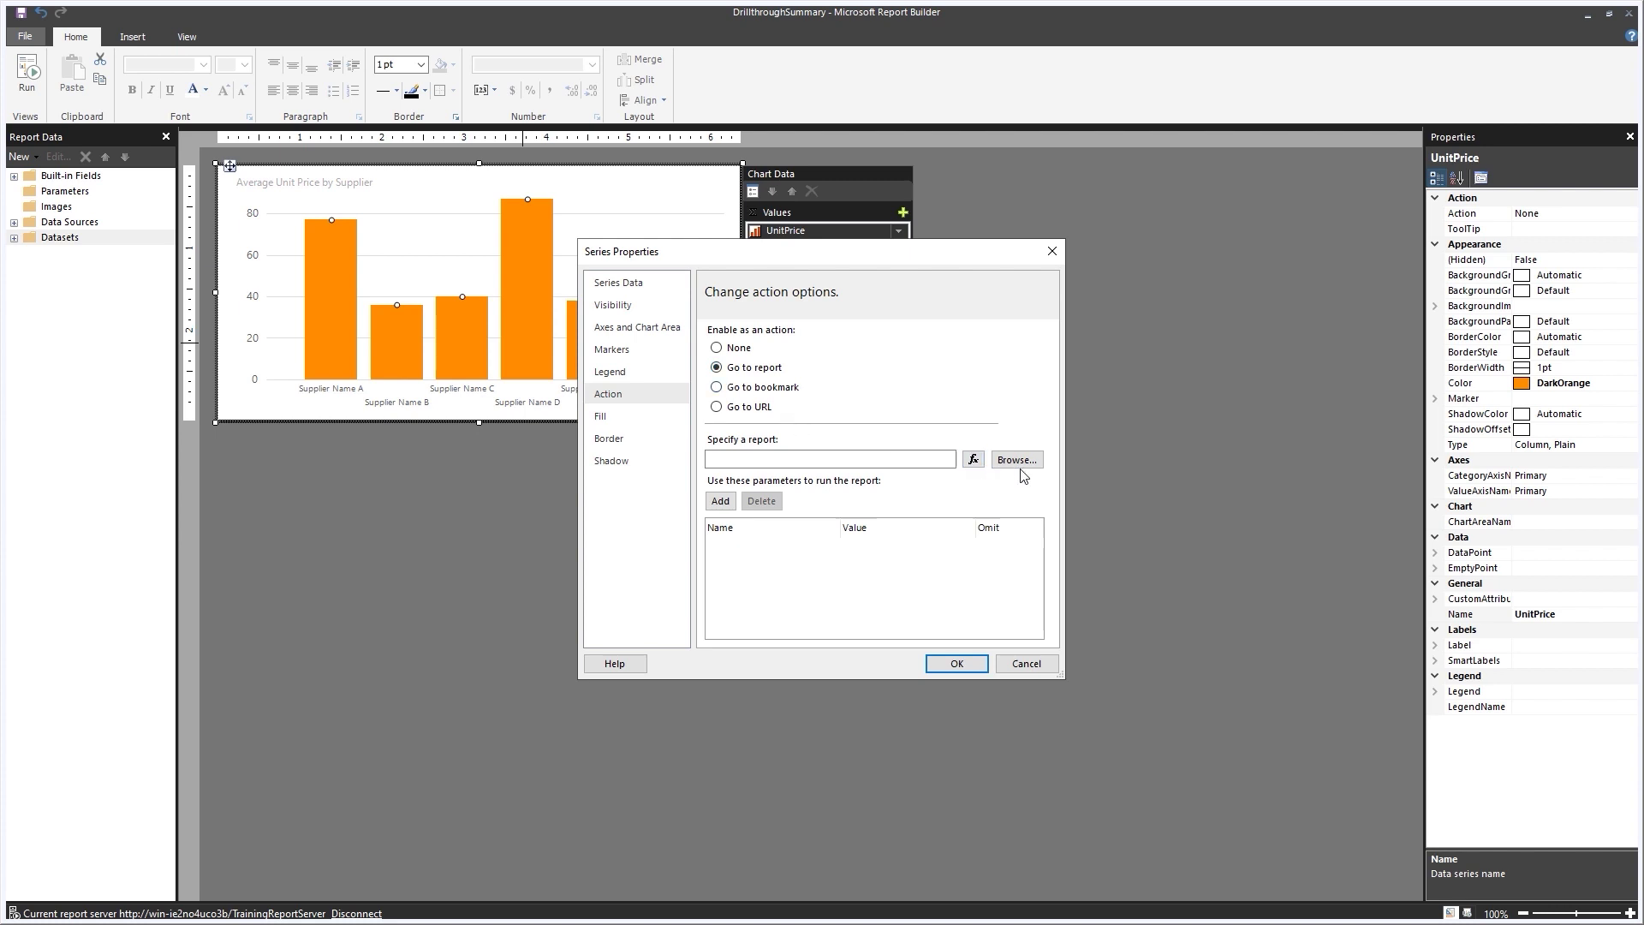
pyautogui.click(1017, 460)
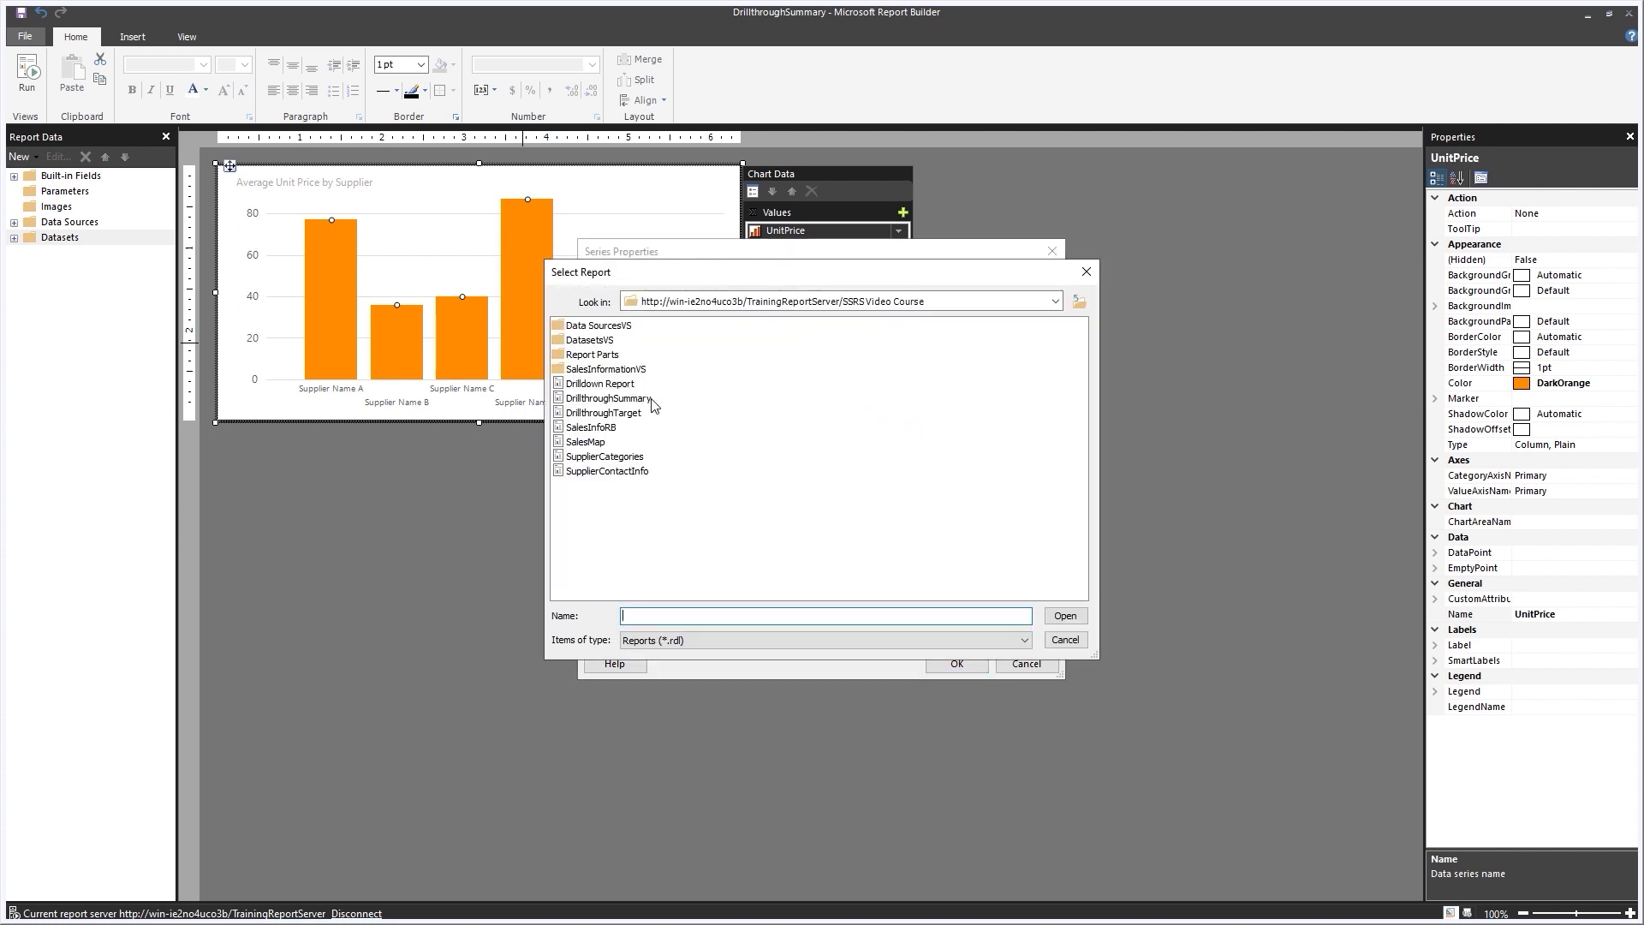
pyautogui.click(629, 416)
pyautogui.click(1065, 616)
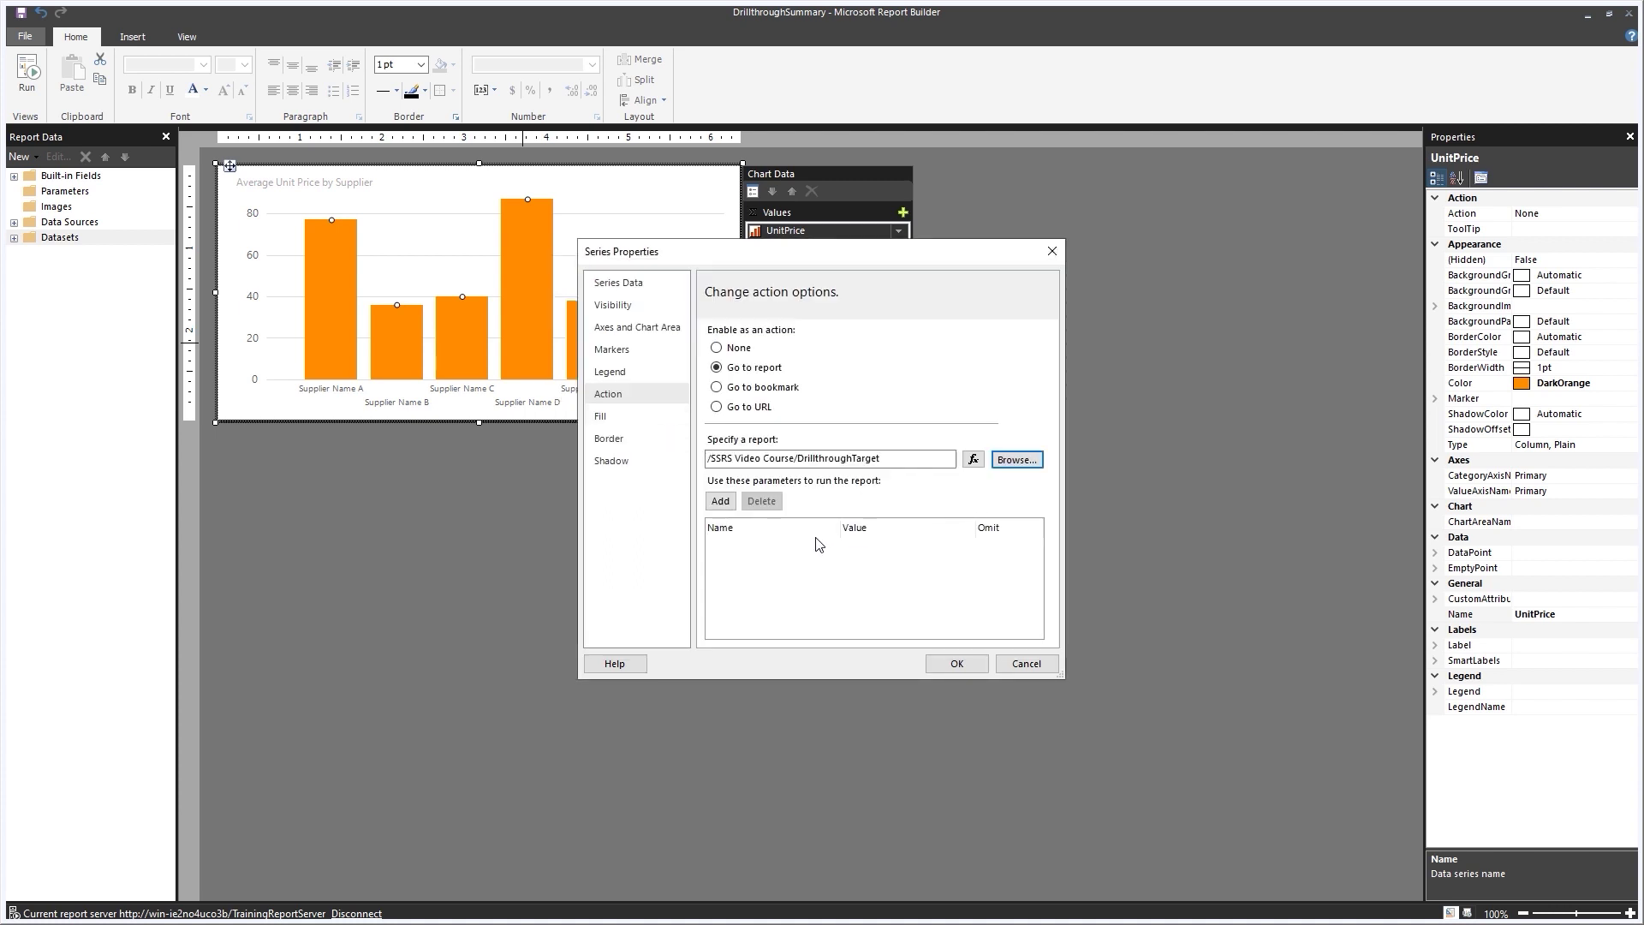
# Pass SupplierID=[SupplierID] and ColorID=[ColorID] as drillthrough parameters and apply.
pyautogui.click(721, 501)
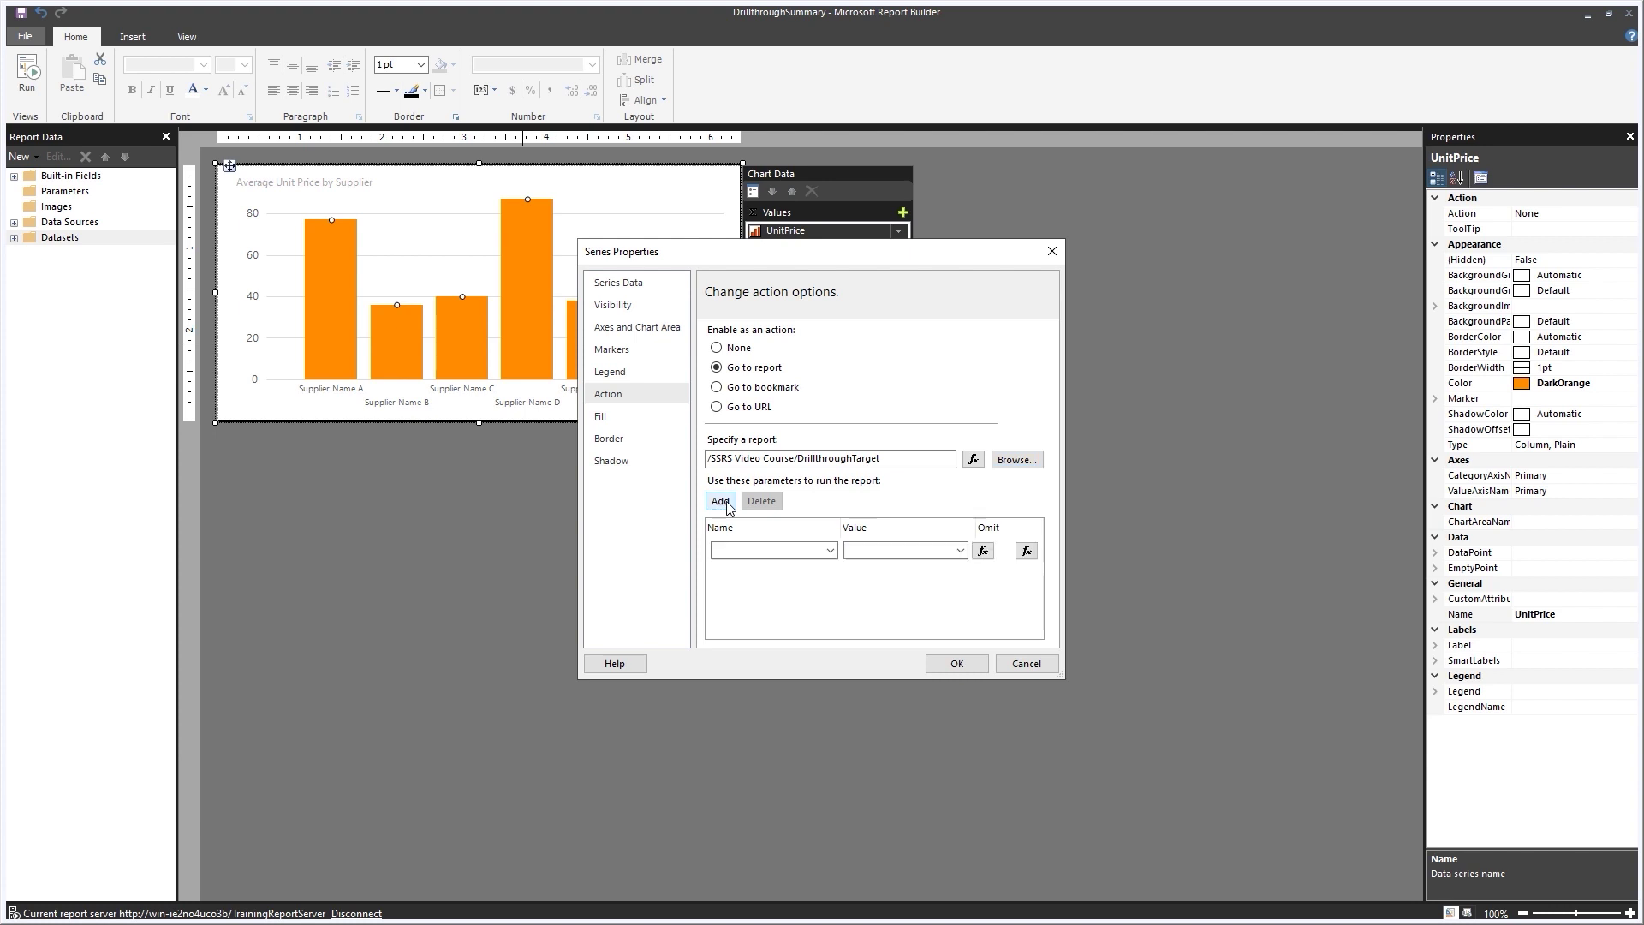
pyautogui.click(829, 552)
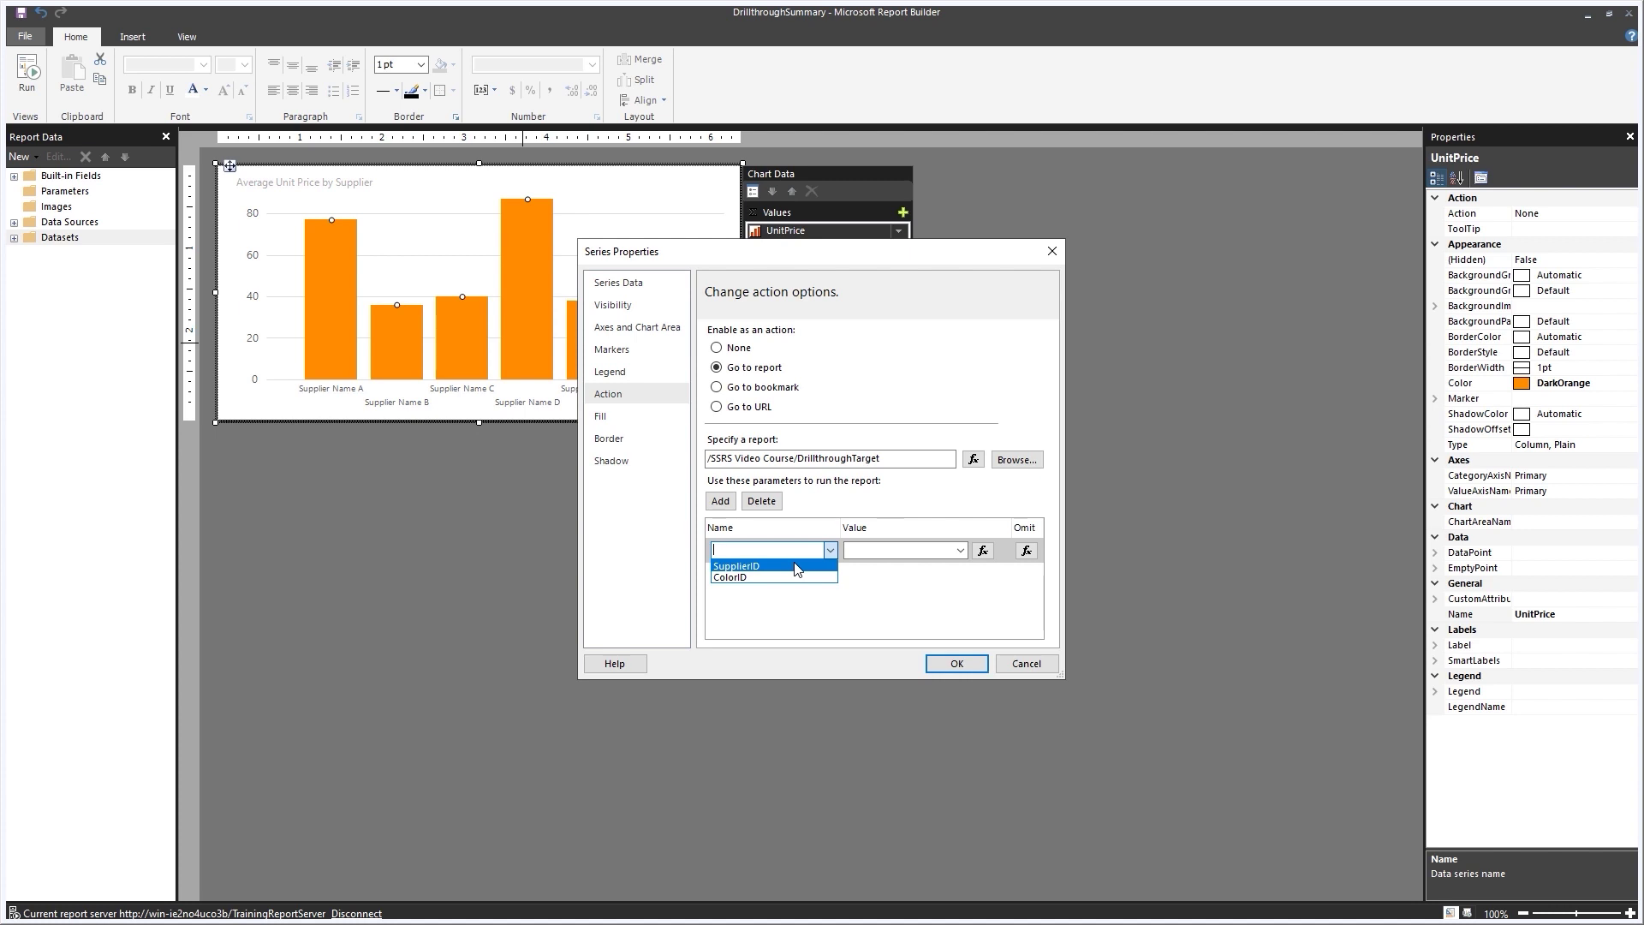
pyautogui.click(796, 567)
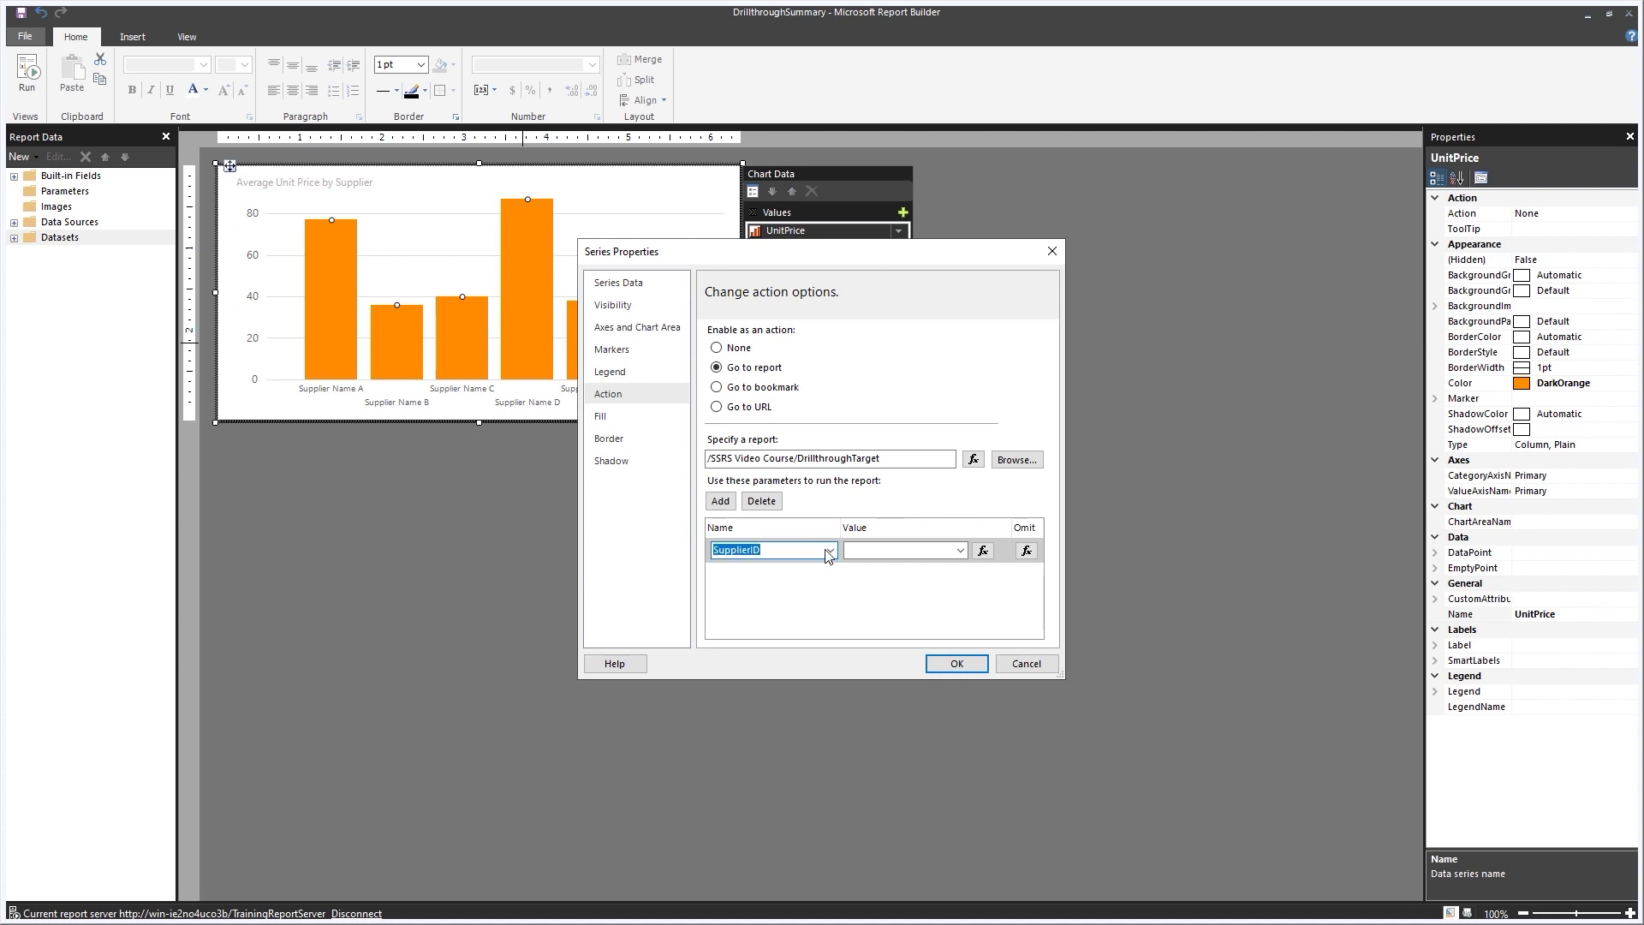
pyautogui.click(963, 553)
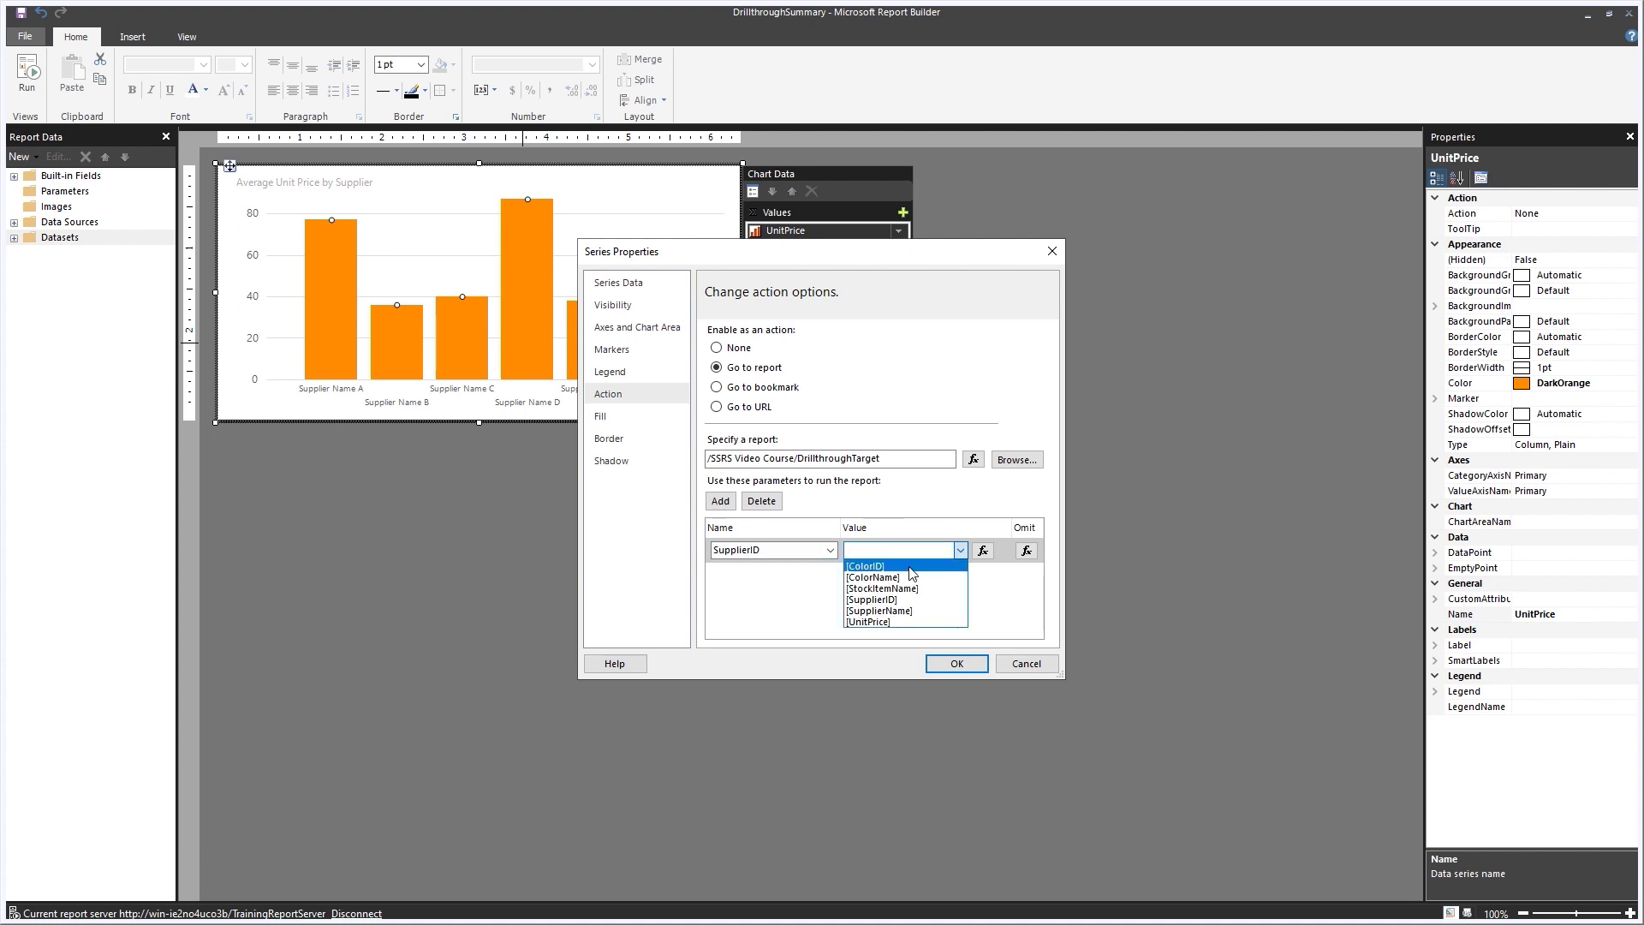
pyautogui.click(890, 599)
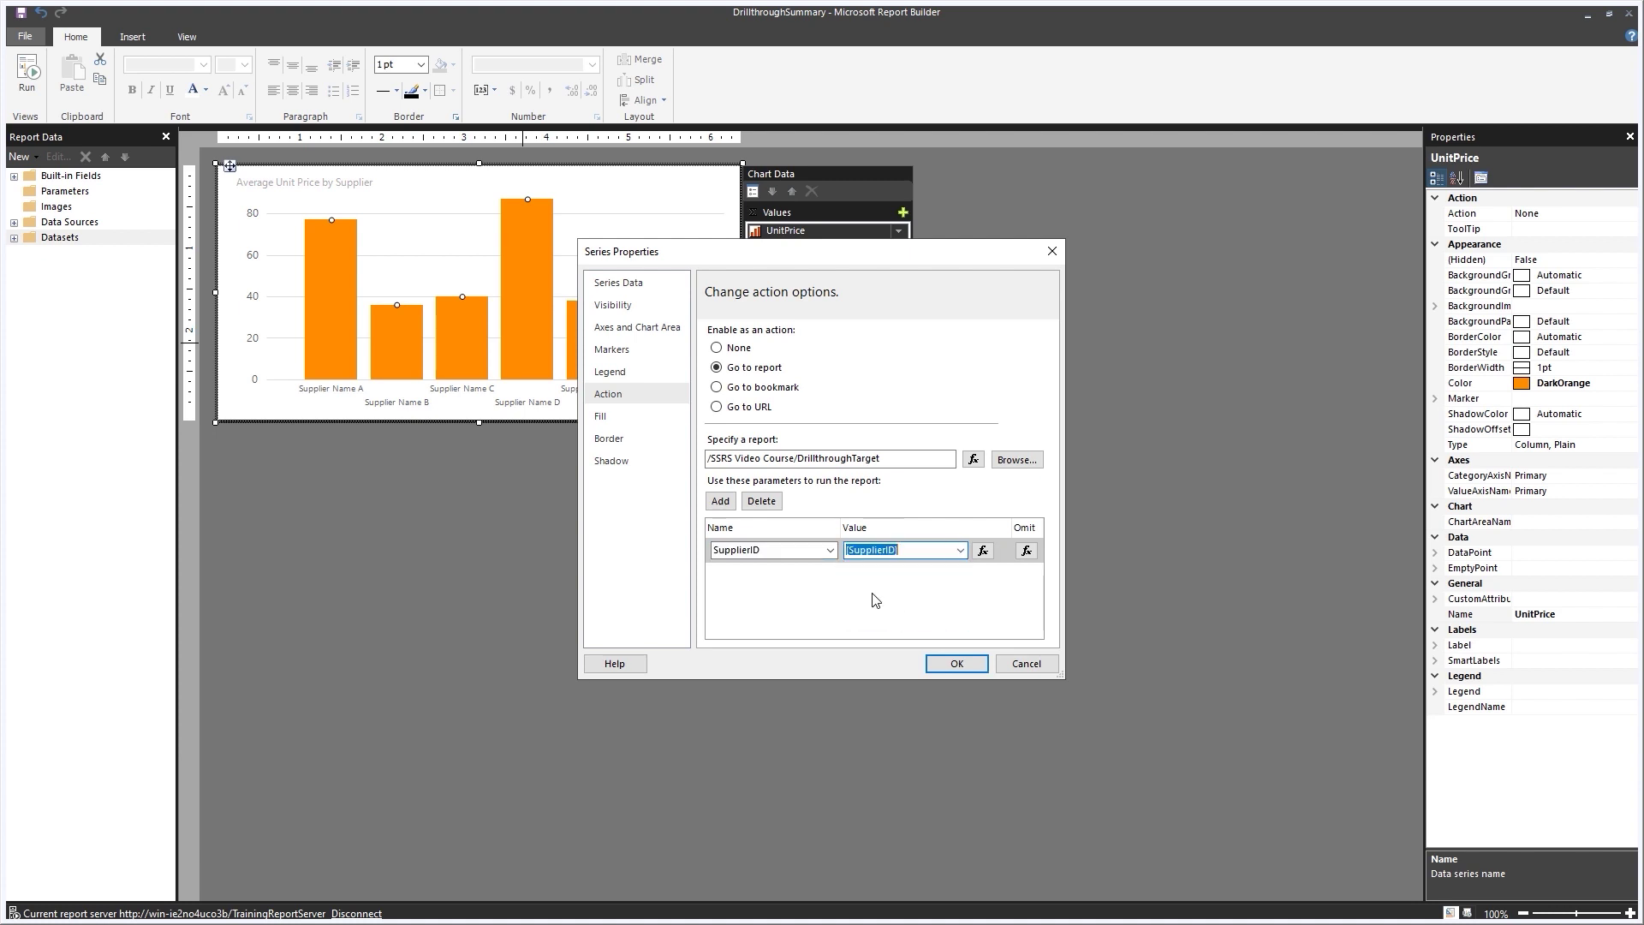
pyautogui.click(720, 501)
pyautogui.click(830, 575)
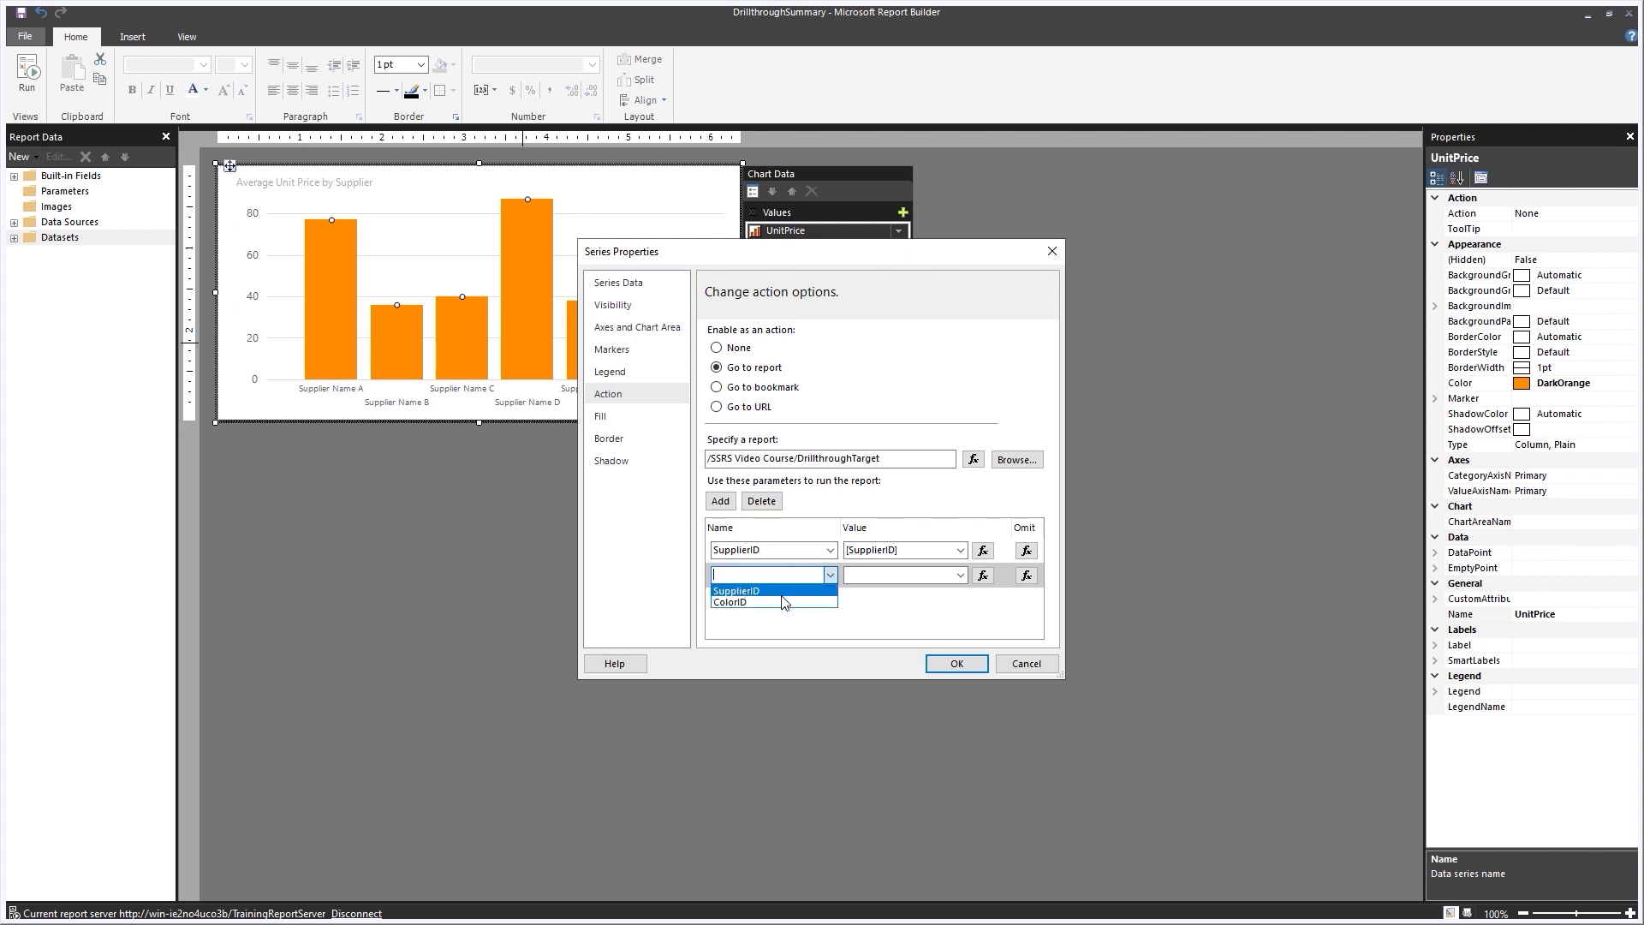
pyautogui.click(770, 592)
pyautogui.click(960, 574)
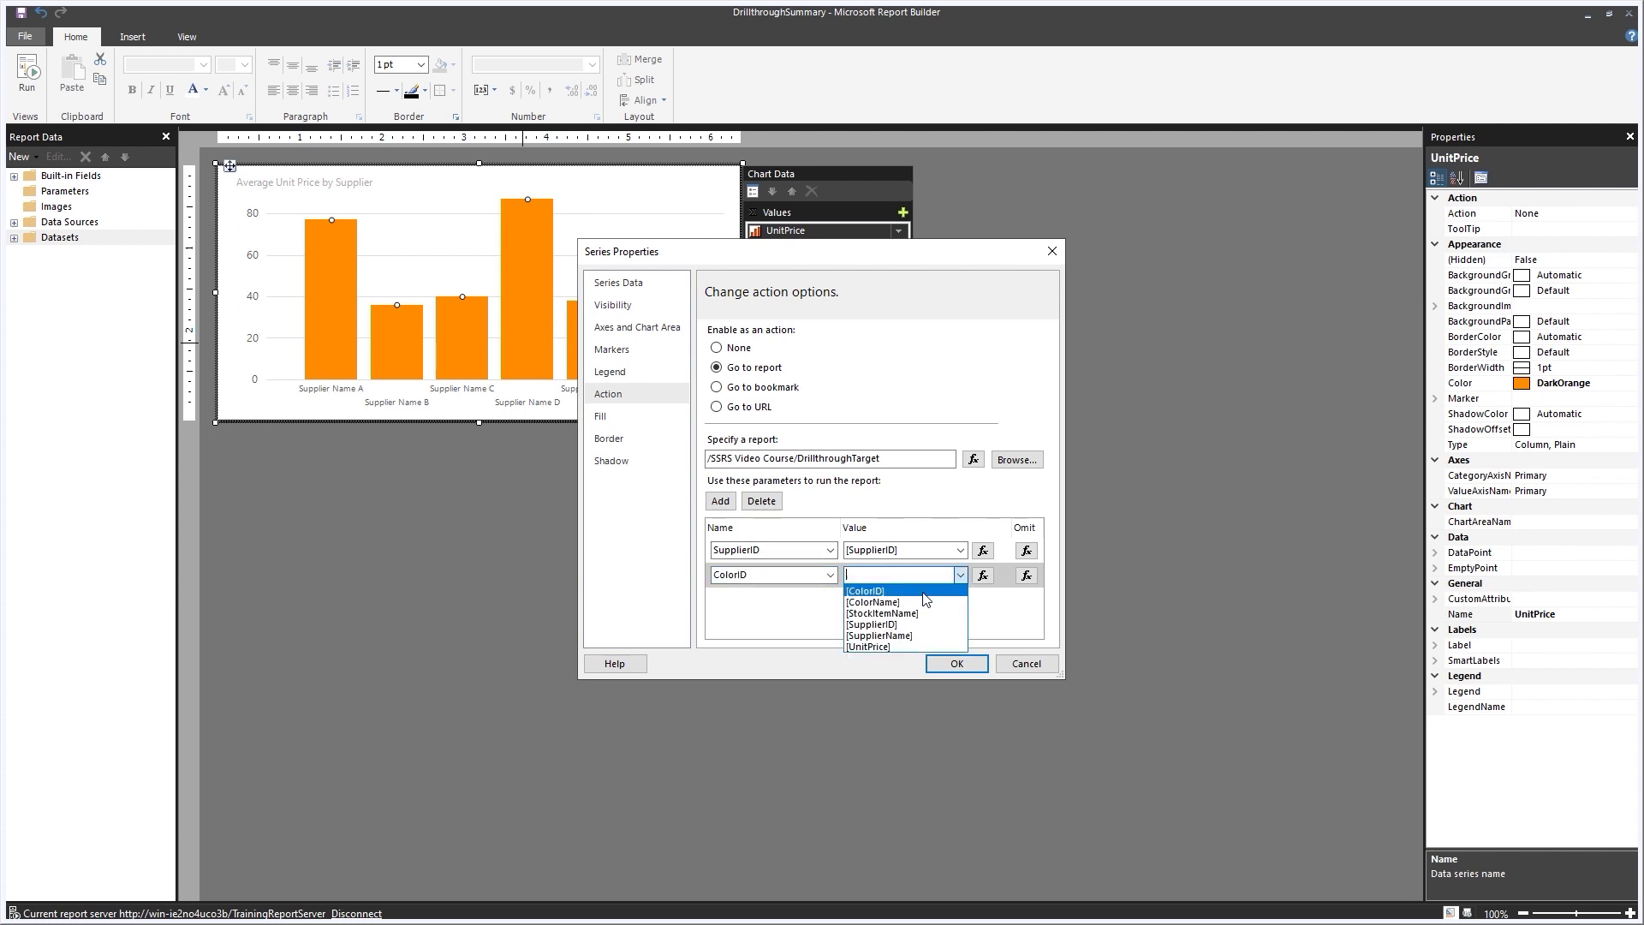
pyautogui.click(877, 592)
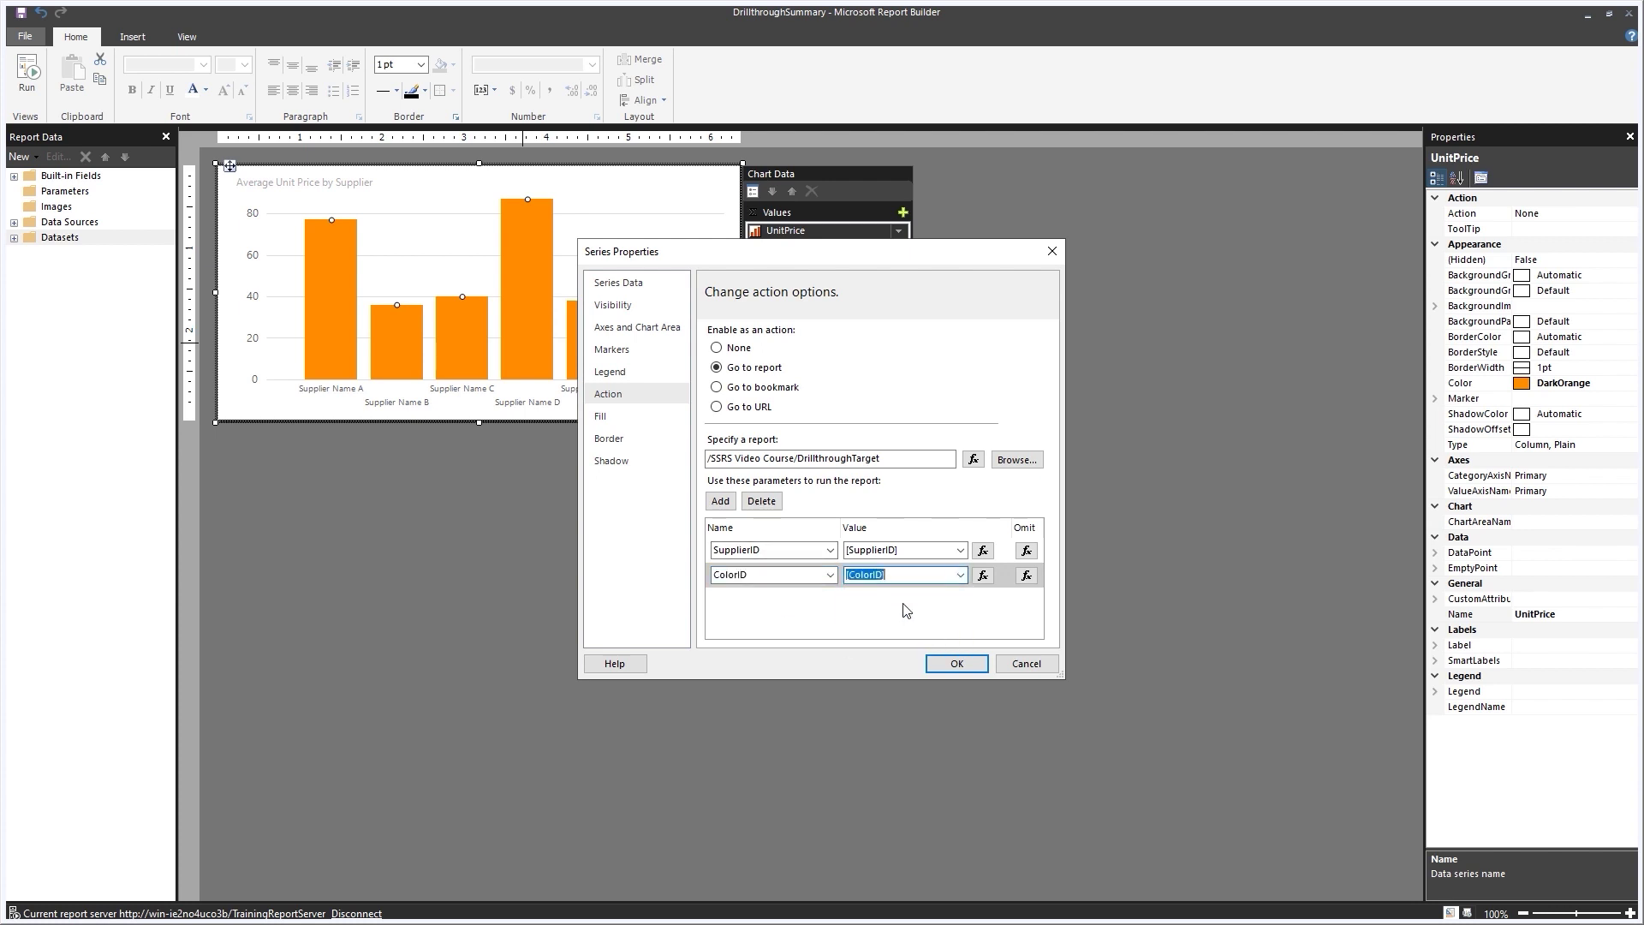
pyautogui.click(957, 663)
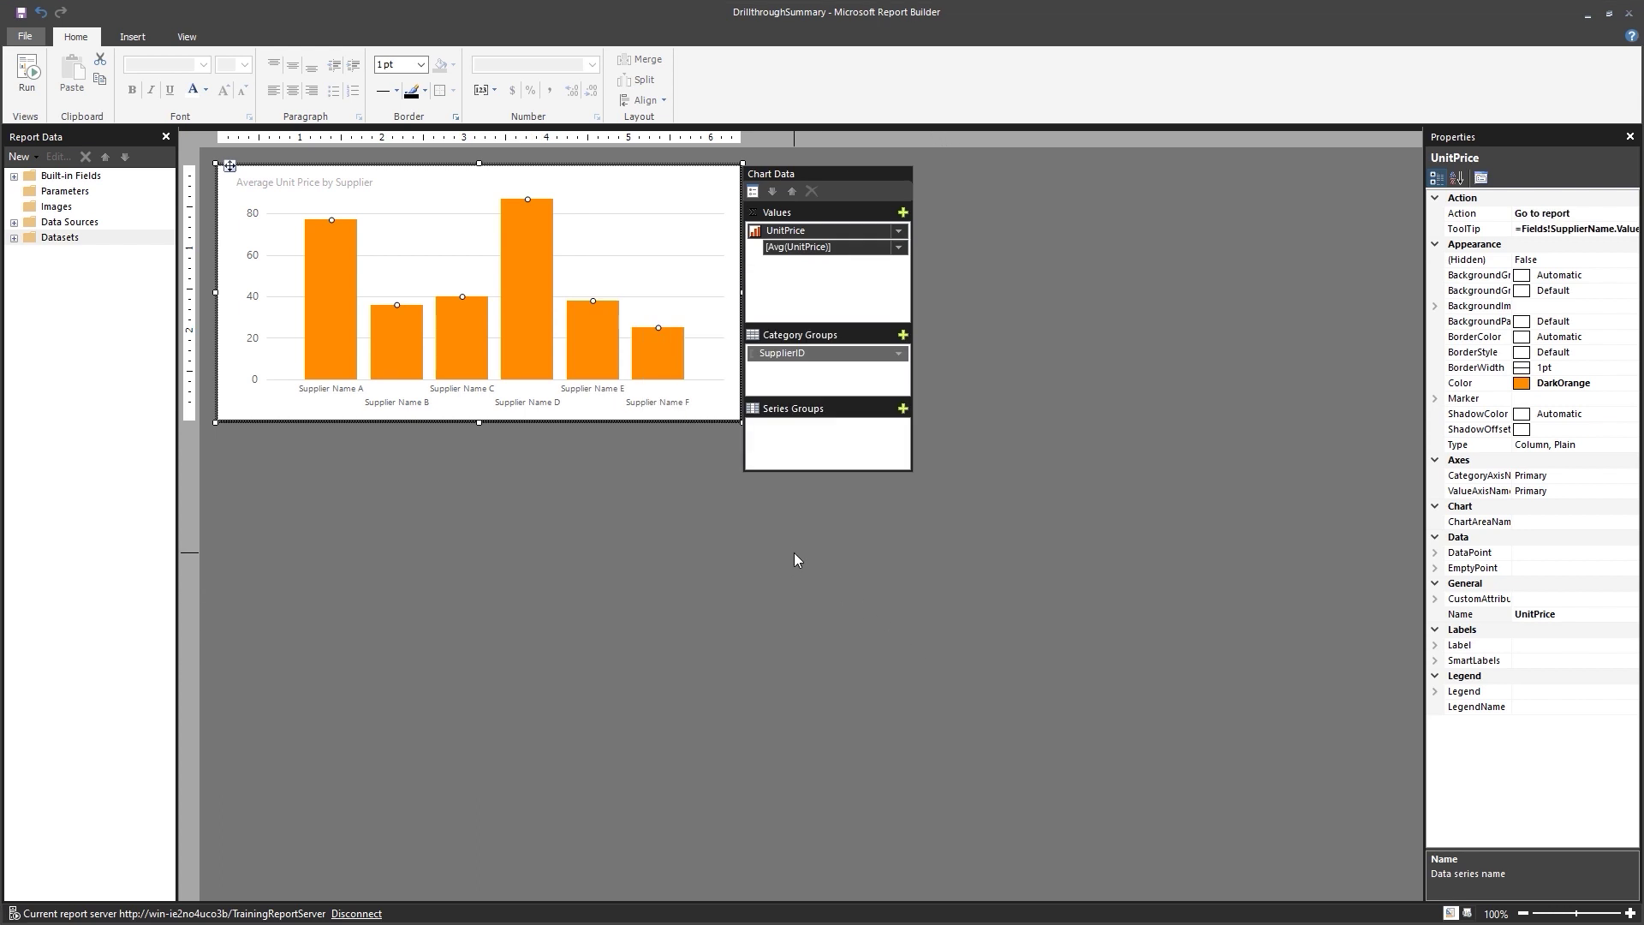
pyautogui.click(795, 553)
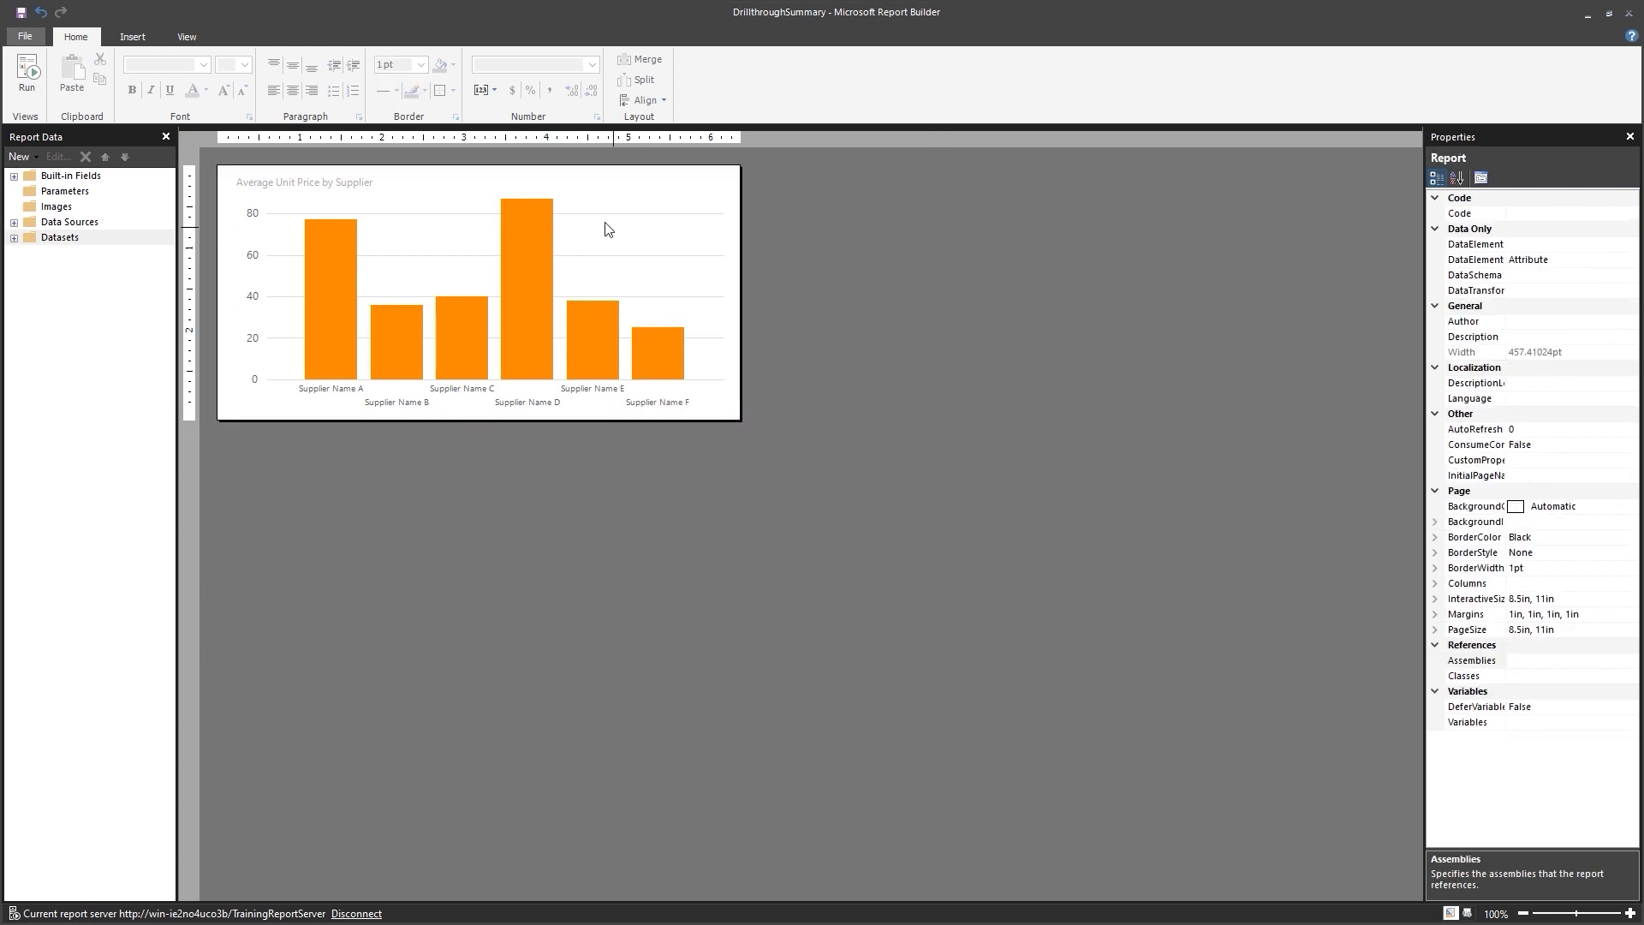
pyautogui.click(28, 86)
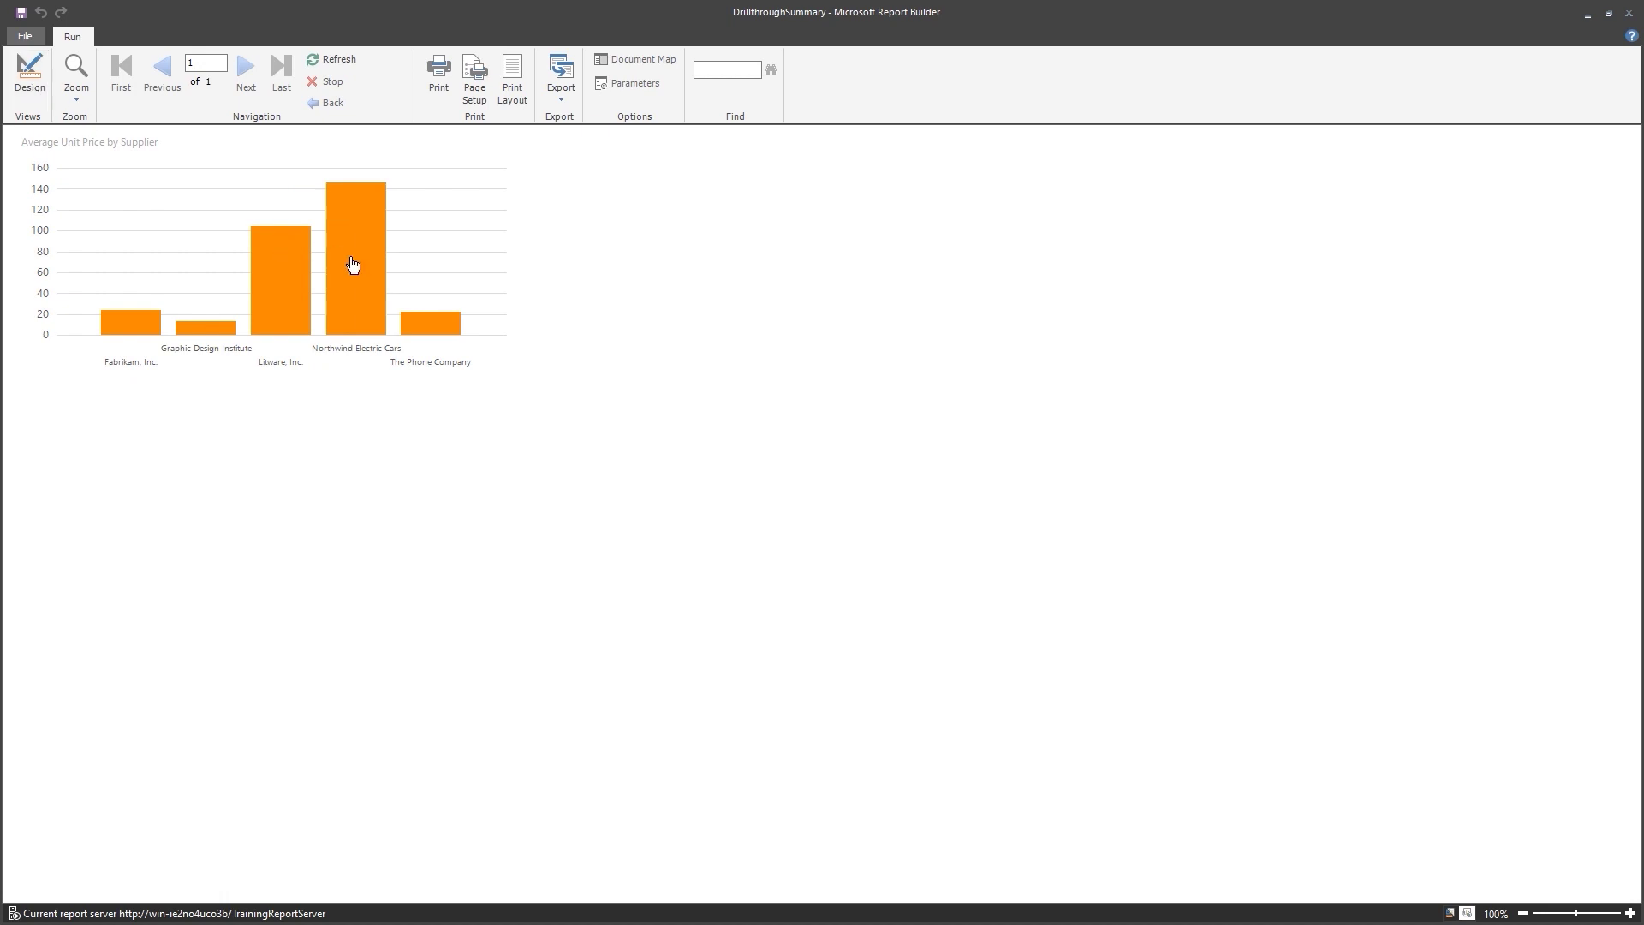
pyautogui.moveTo(352, 264)
pyautogui.rightClick(348, 429)
pyautogui.click(355, 257)
pyautogui.moveTo(335, 288)
pyautogui.click(273, 297)
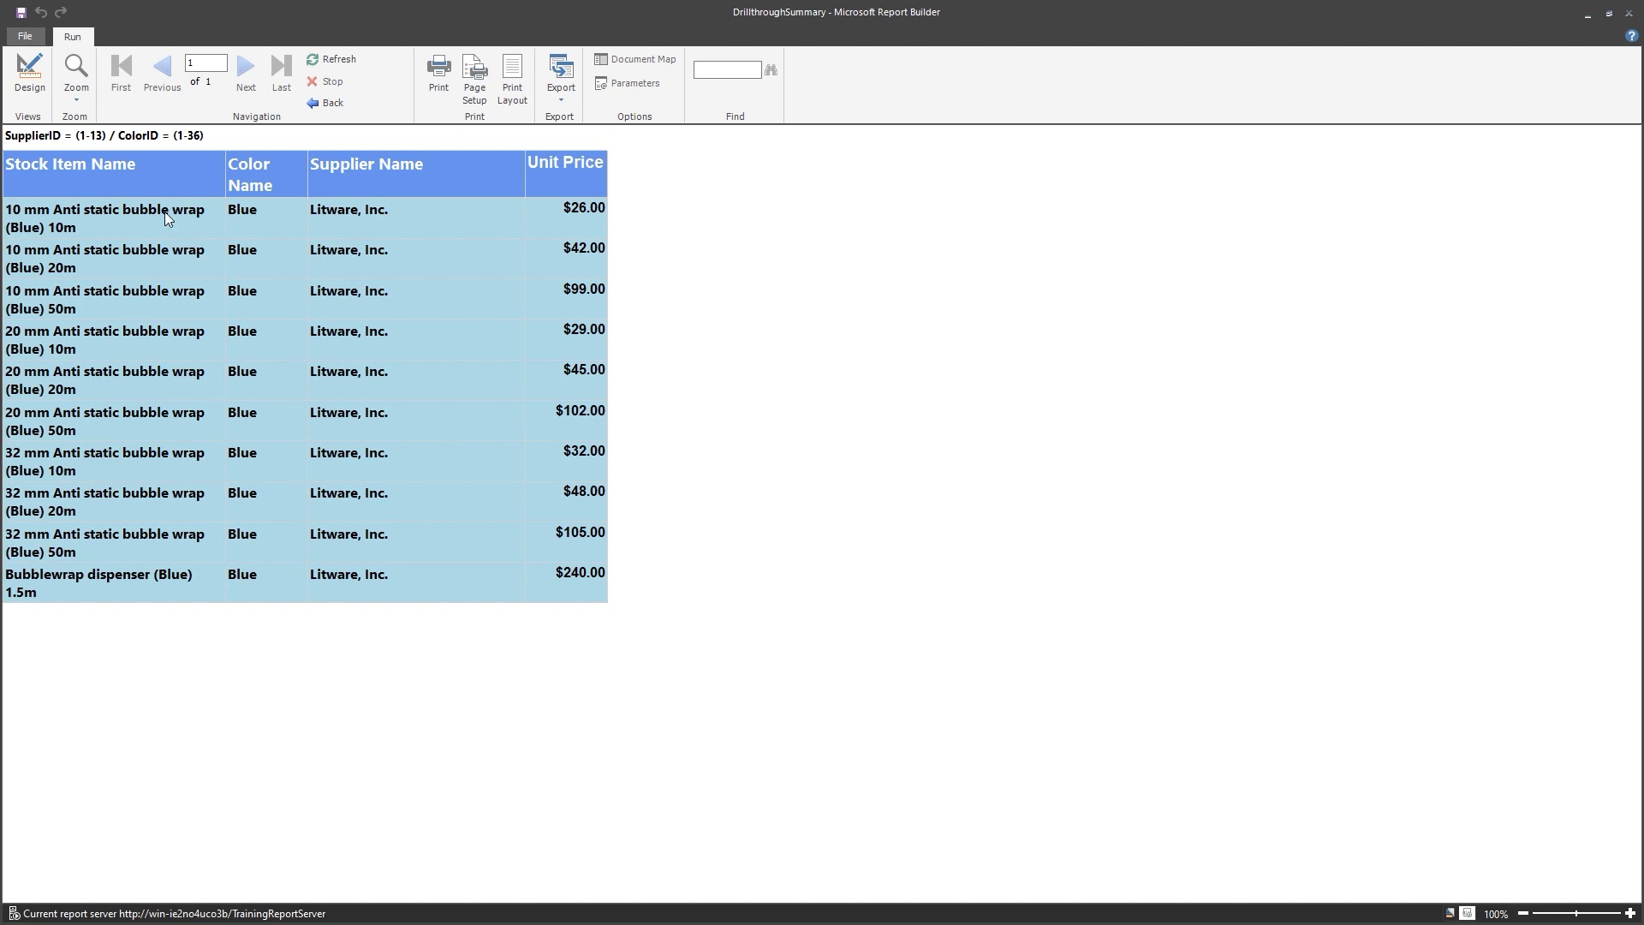
pyautogui.click(26, 81)
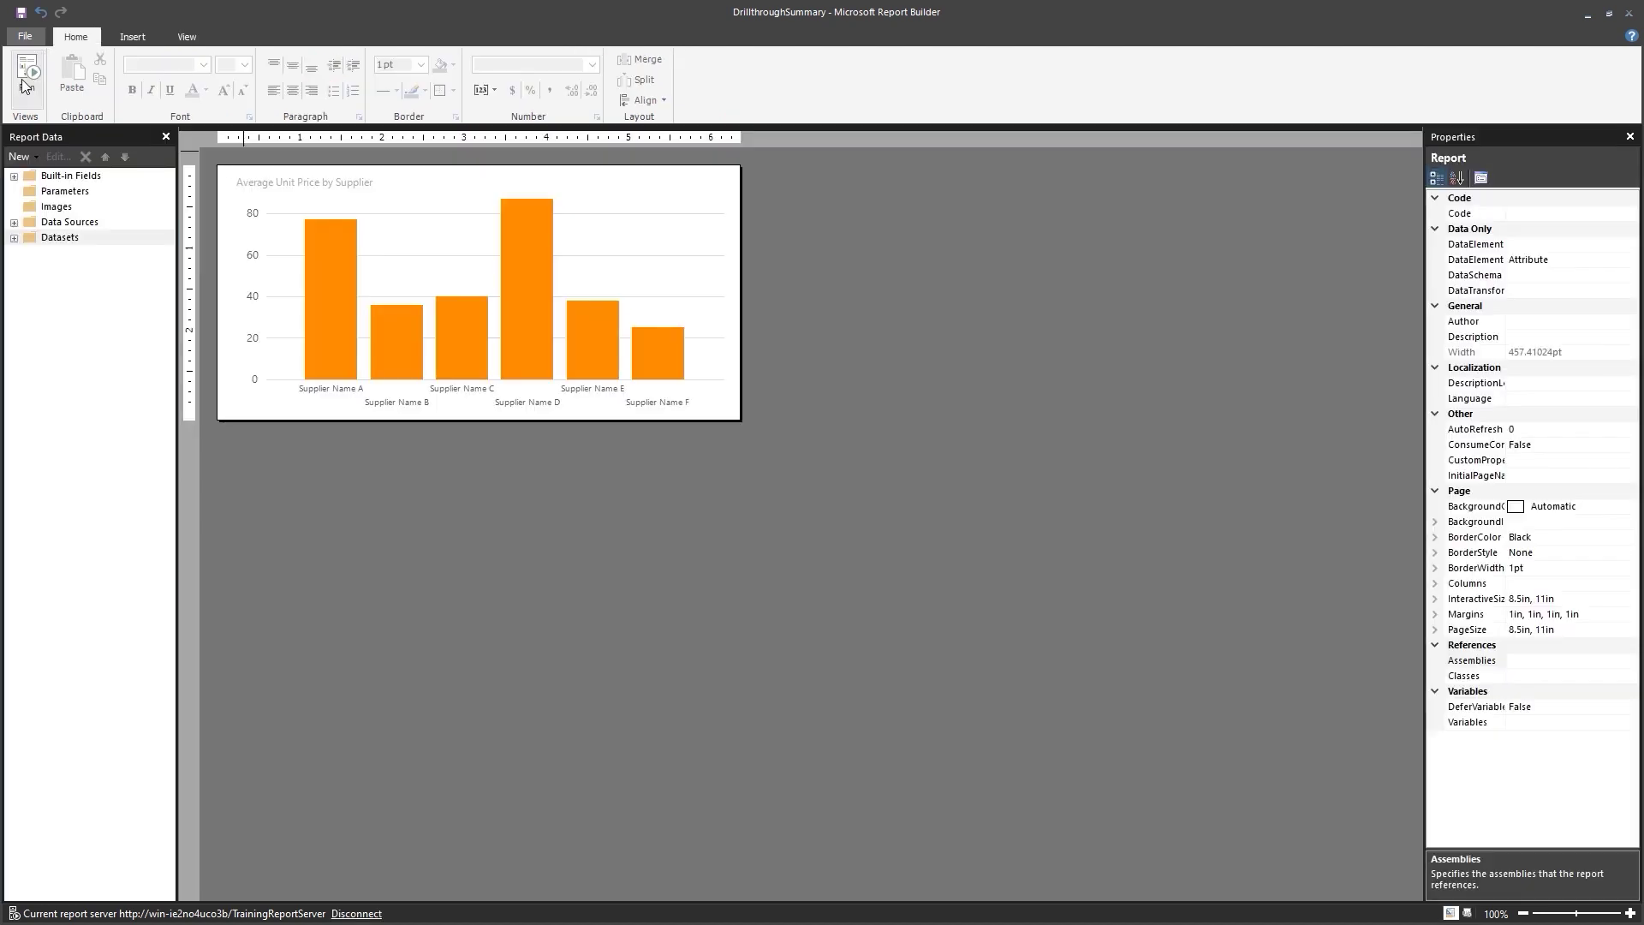
# Save the report, test drillthrough from The Phone Company pie slice, and return to Design.
pyautogui.click(22, 13)
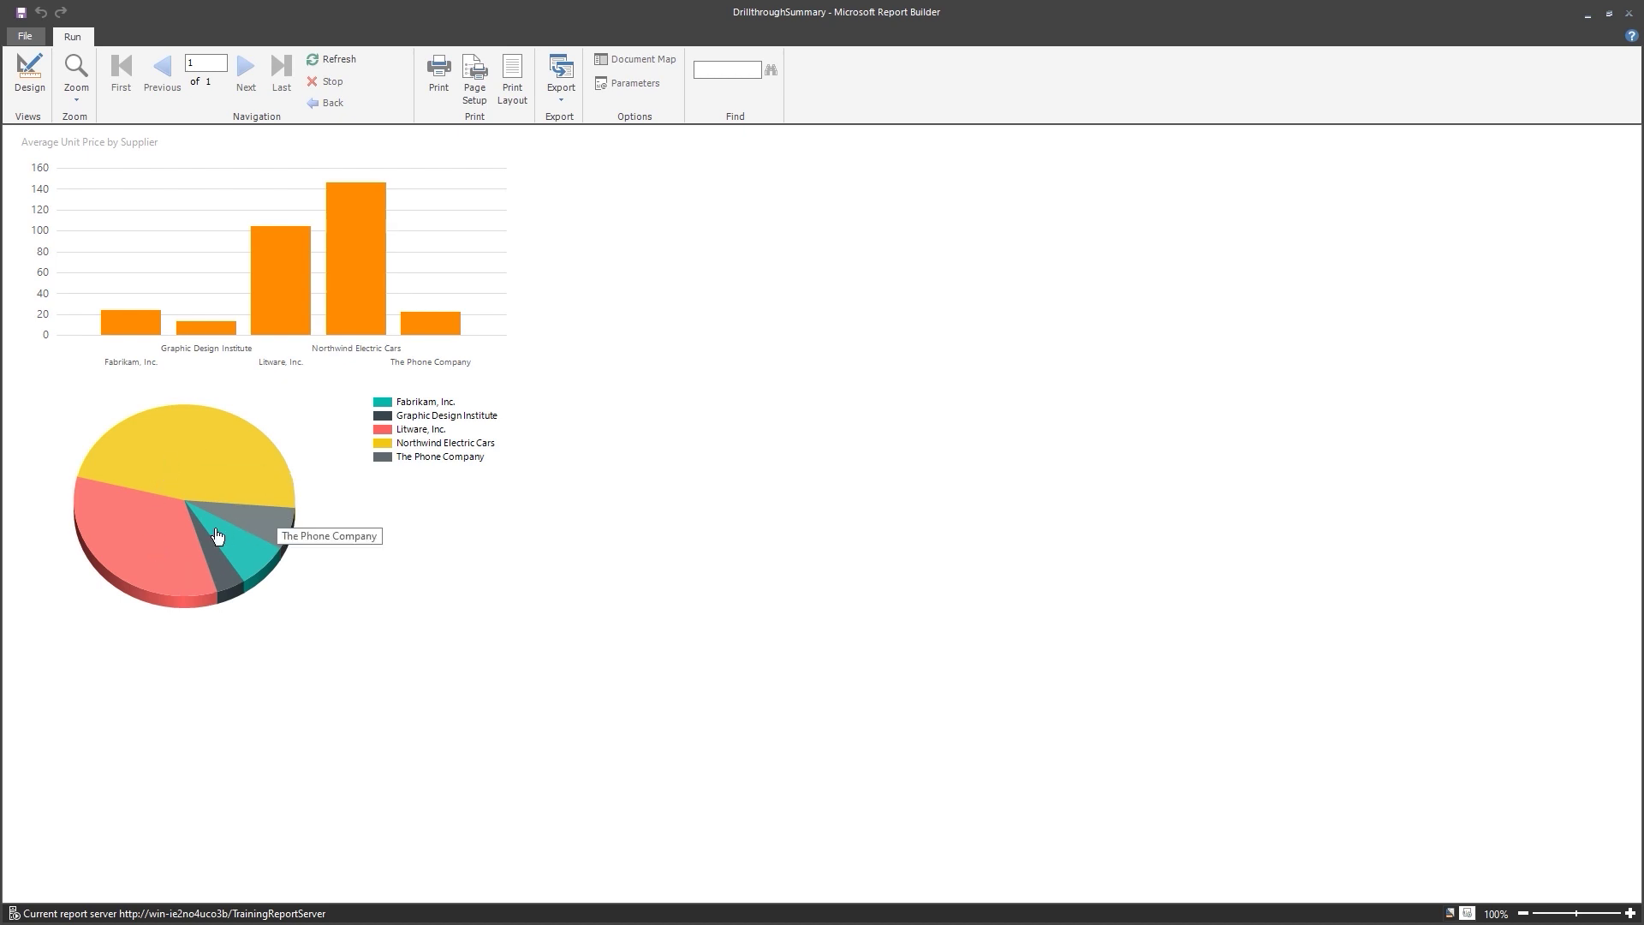
pyautogui.click(269, 529)
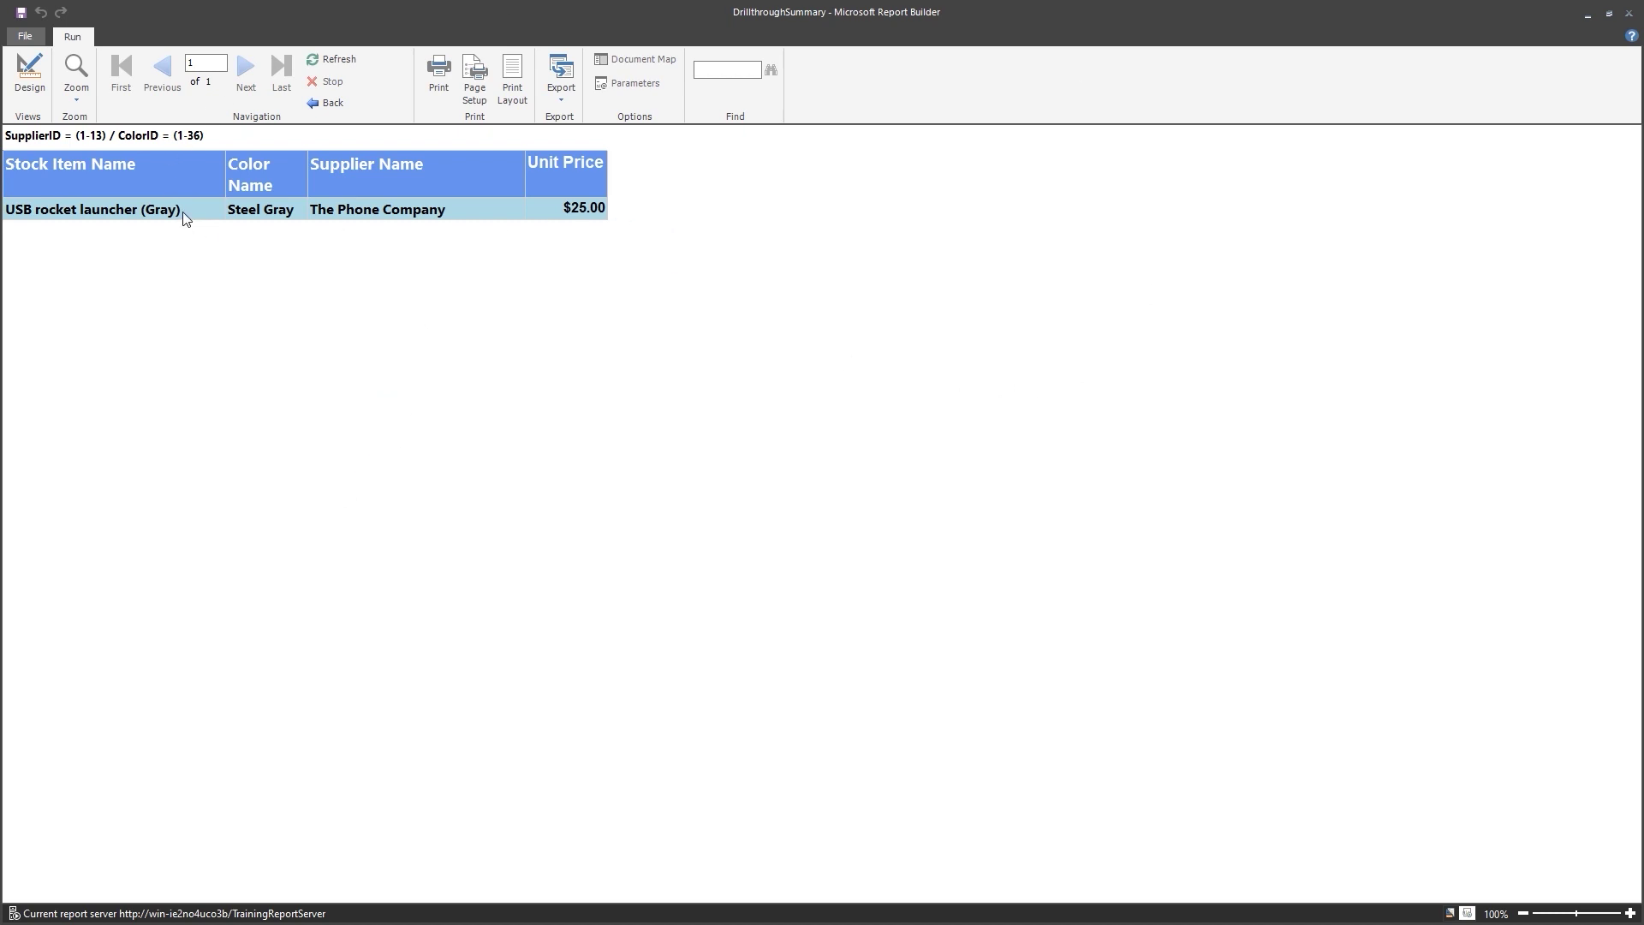
pyautogui.click(38, 93)
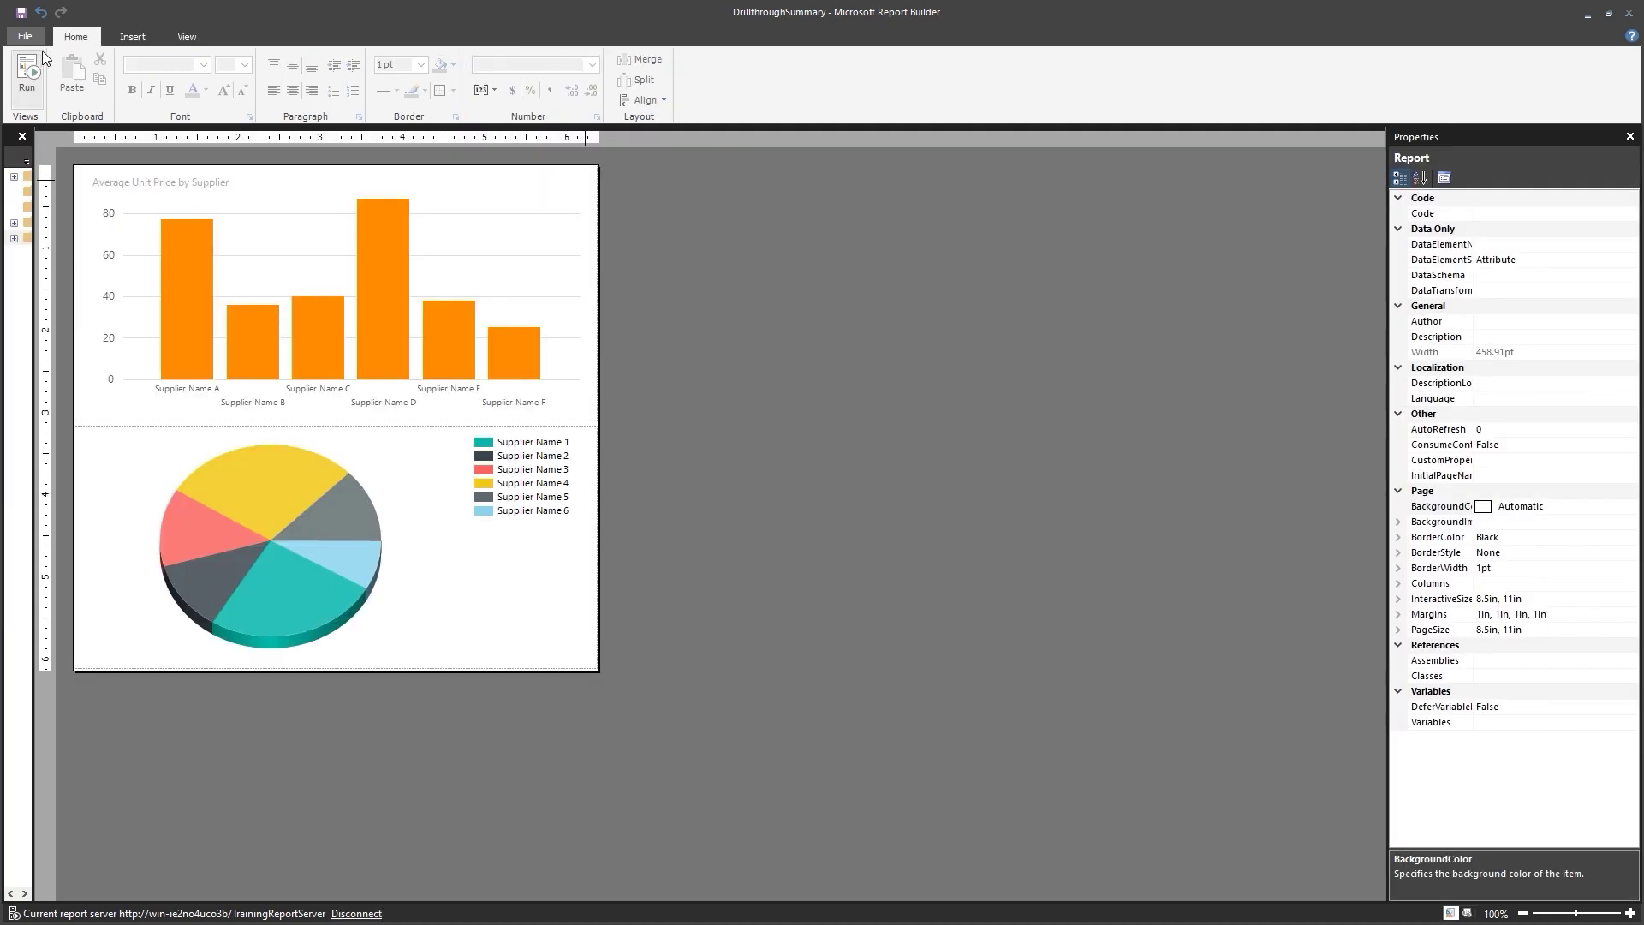
# Save the report, then mark DrillthroughTarget as a hidden item in the web portal.
pyautogui.click(26, 17)
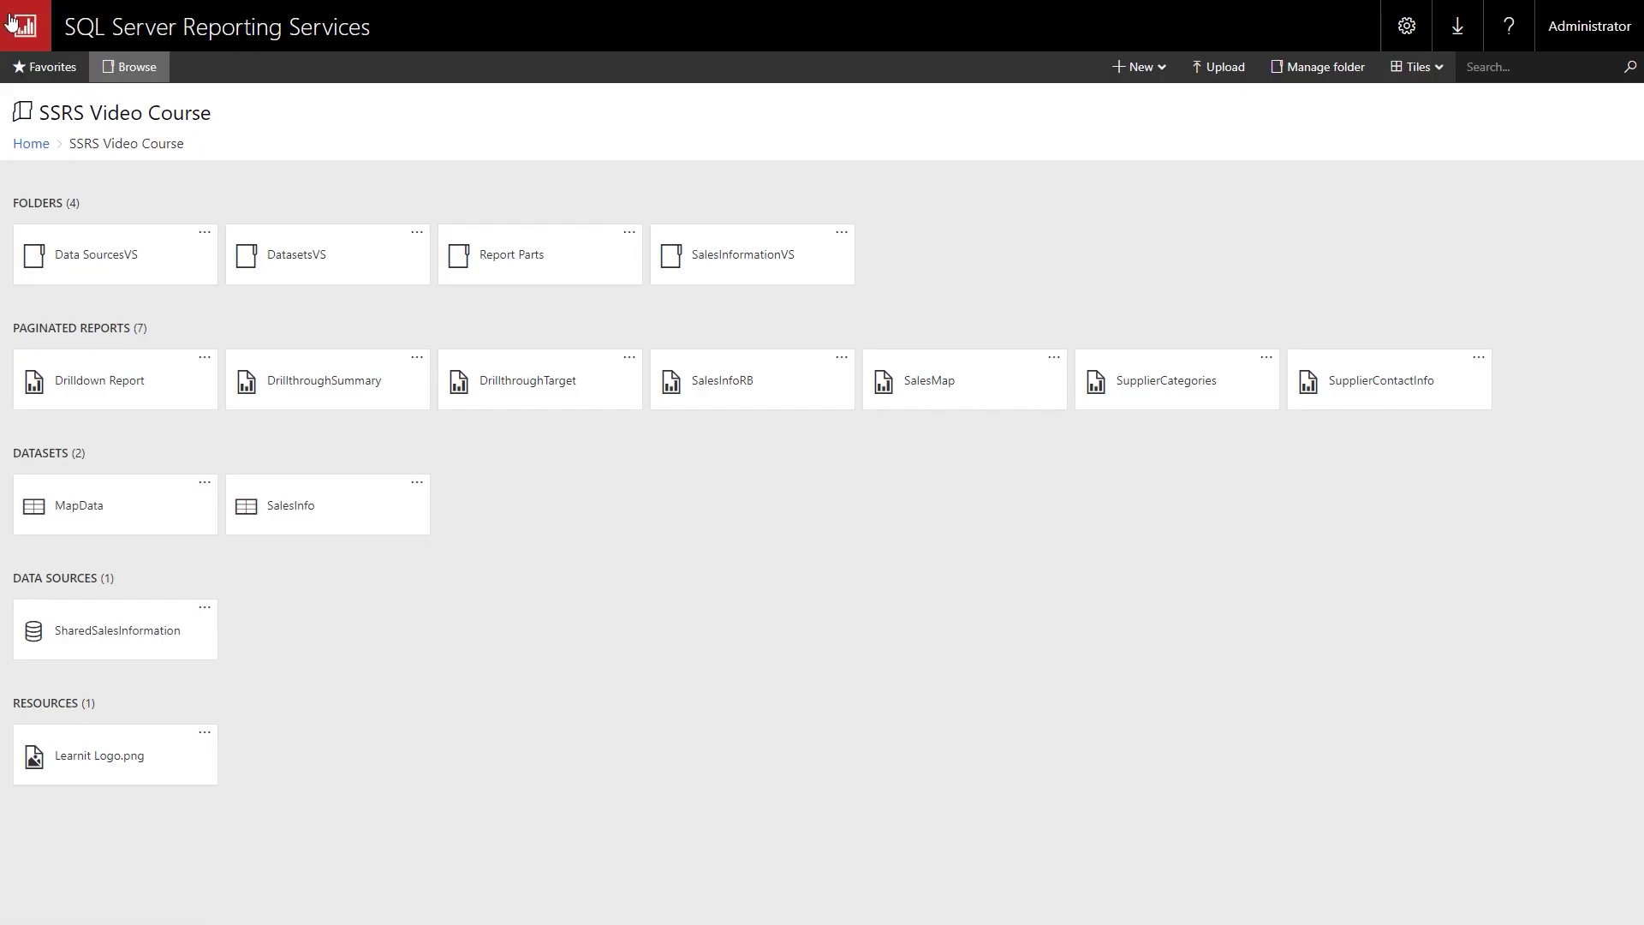
pyautogui.moveTo(4, 2)
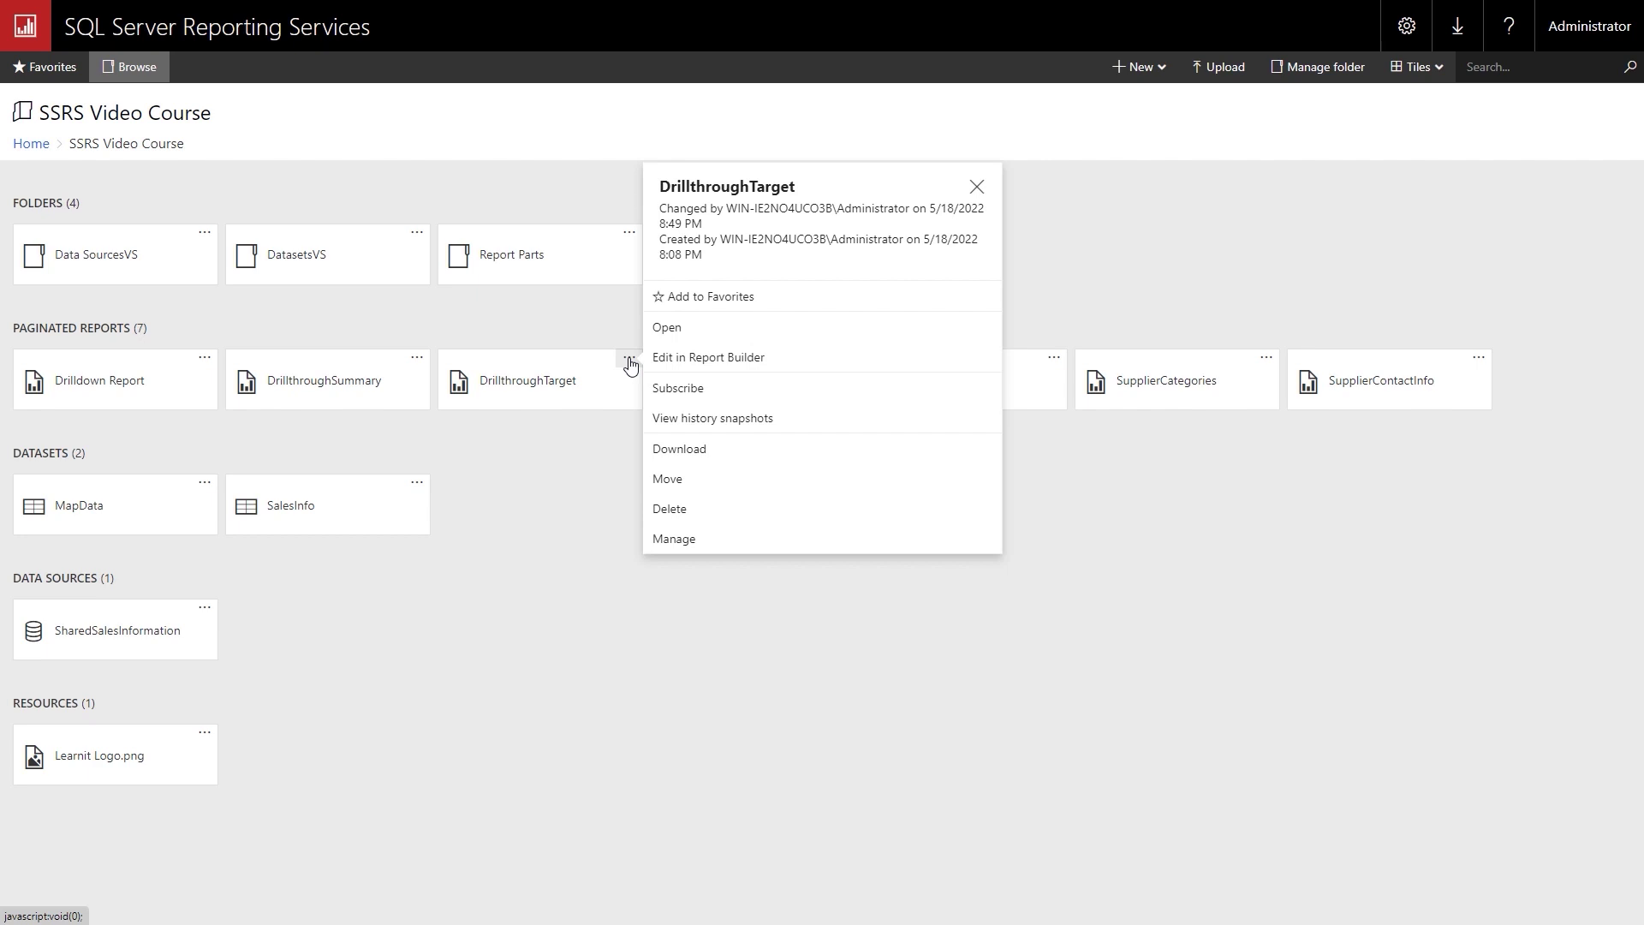
pyautogui.click(677, 540)
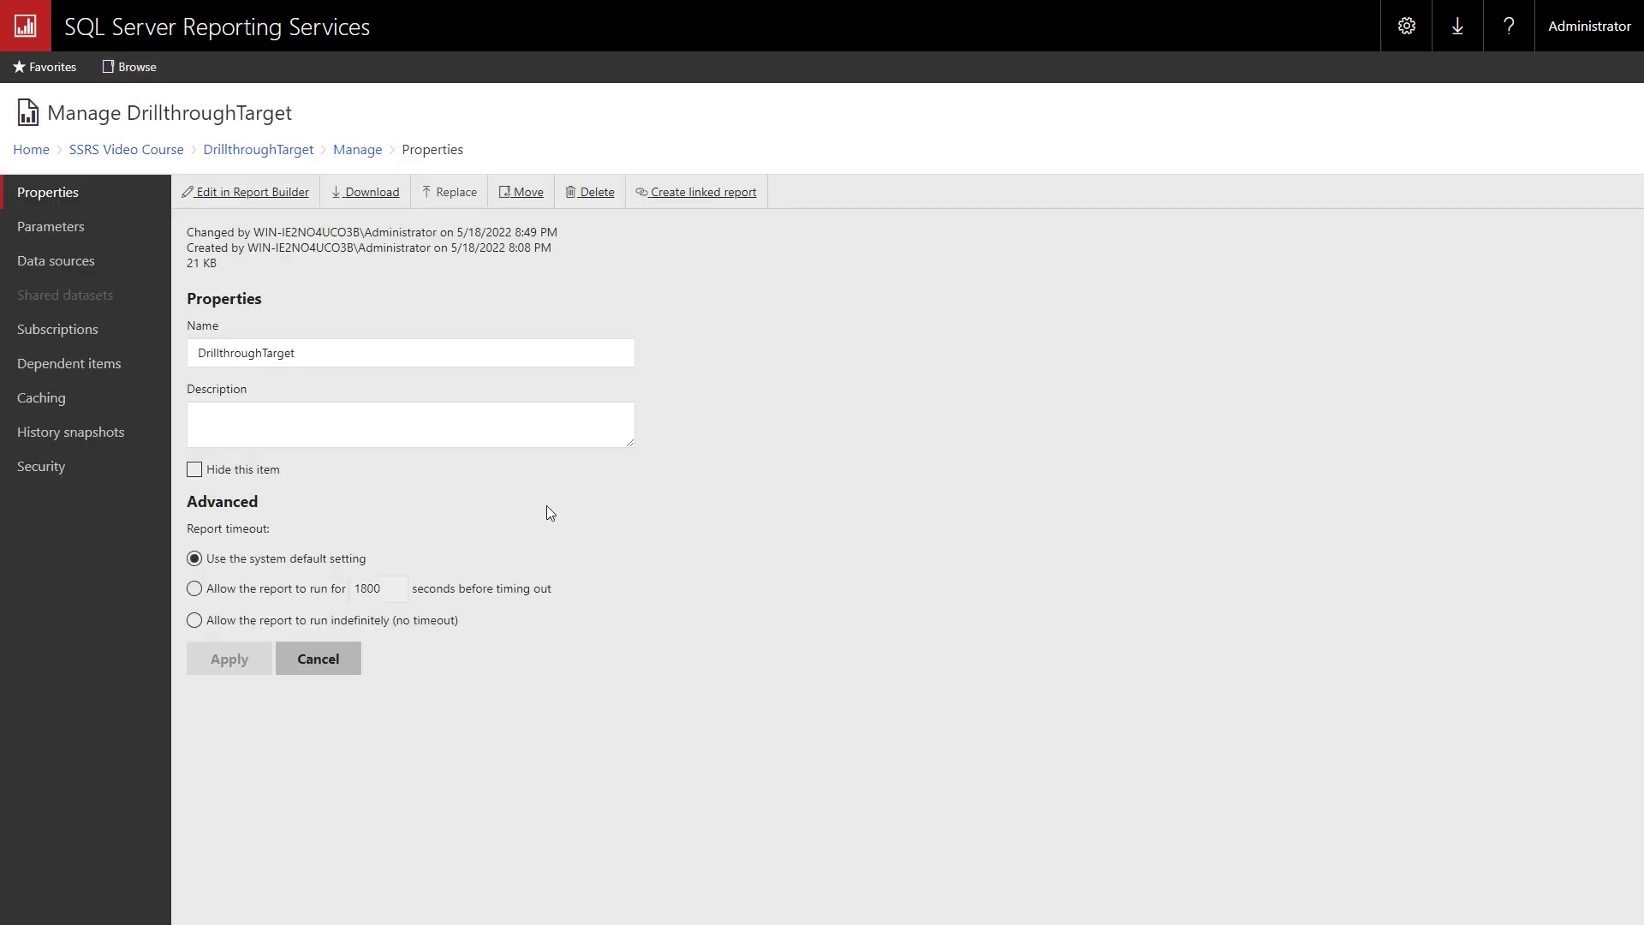
pyautogui.click(195, 471)
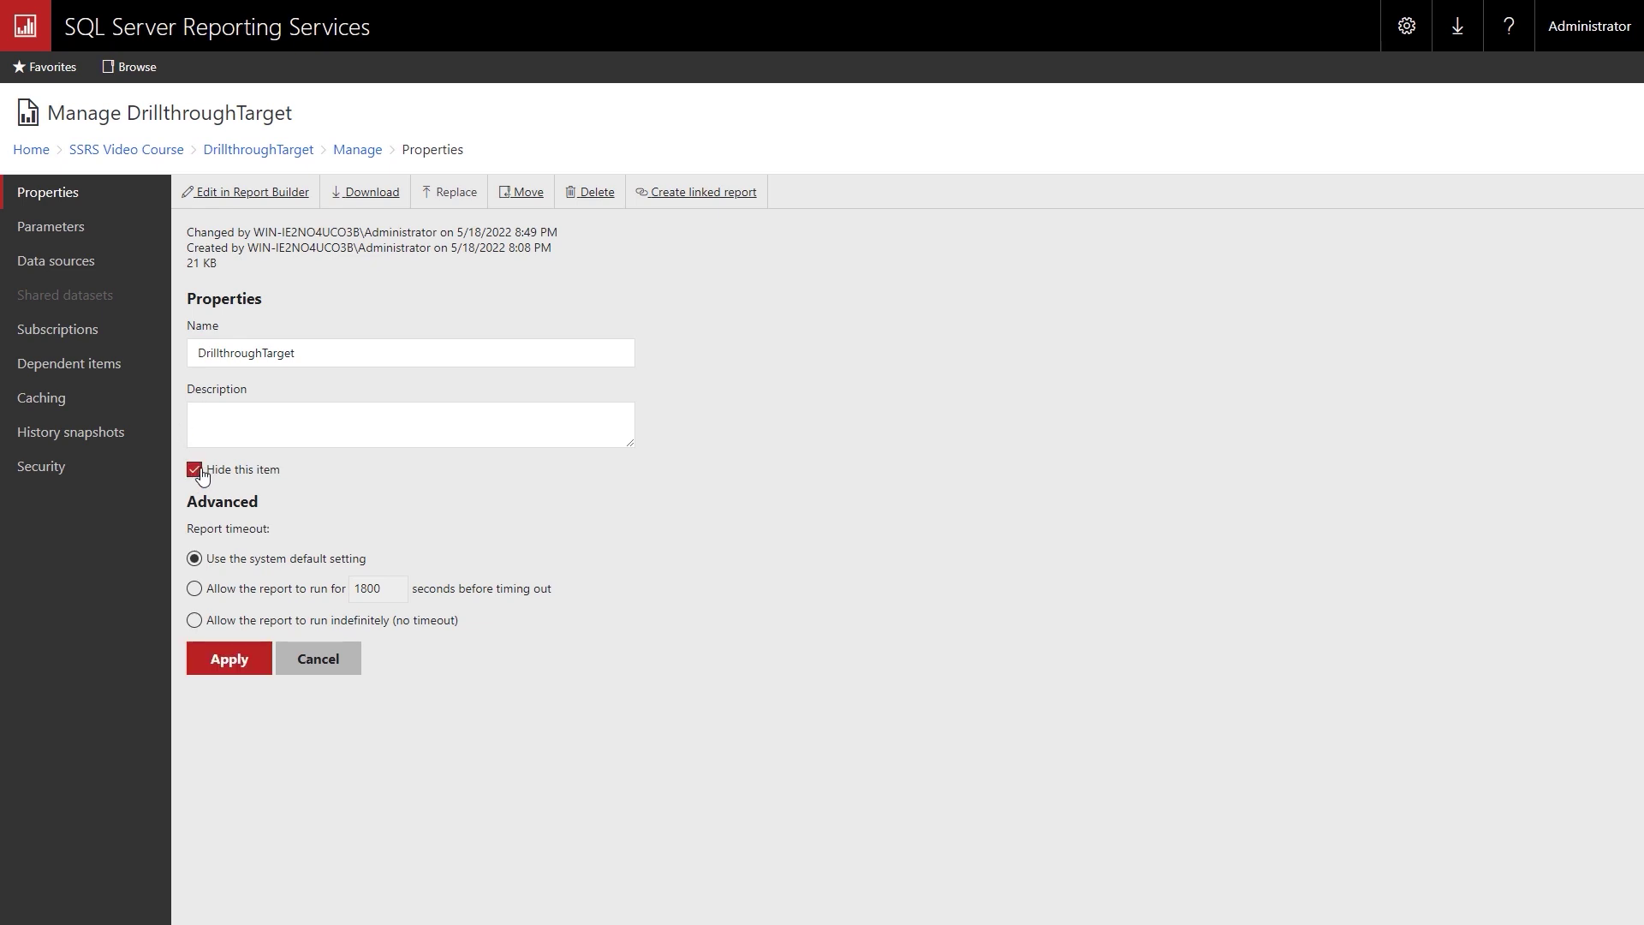
pyautogui.click(244, 675)
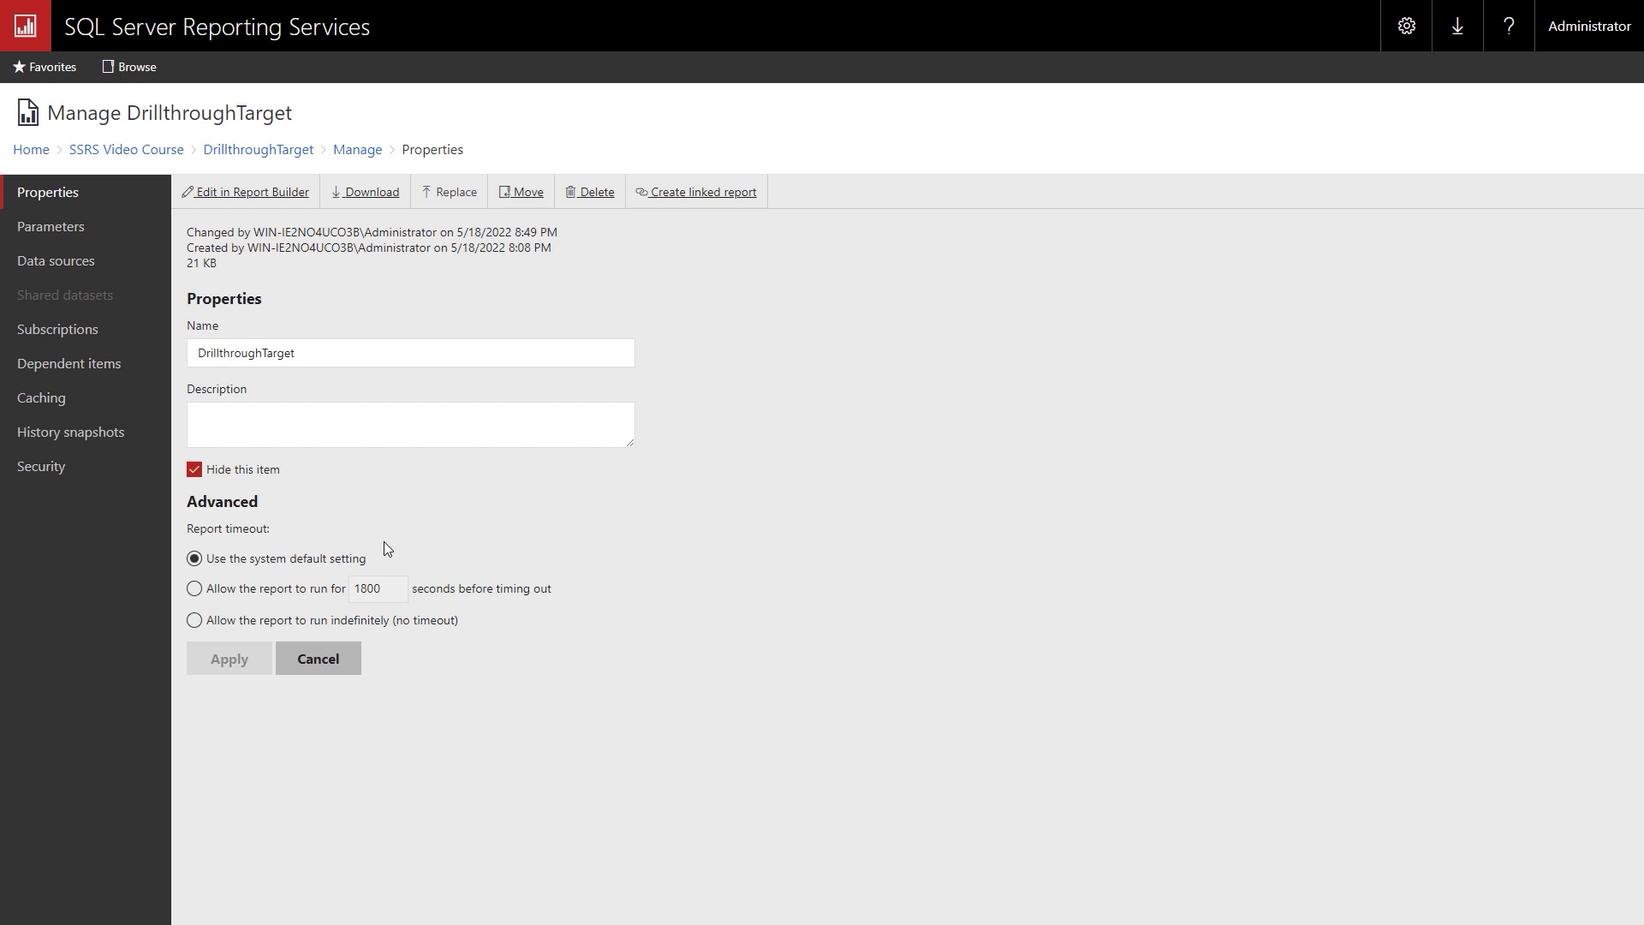
pyautogui.click(319, 660)
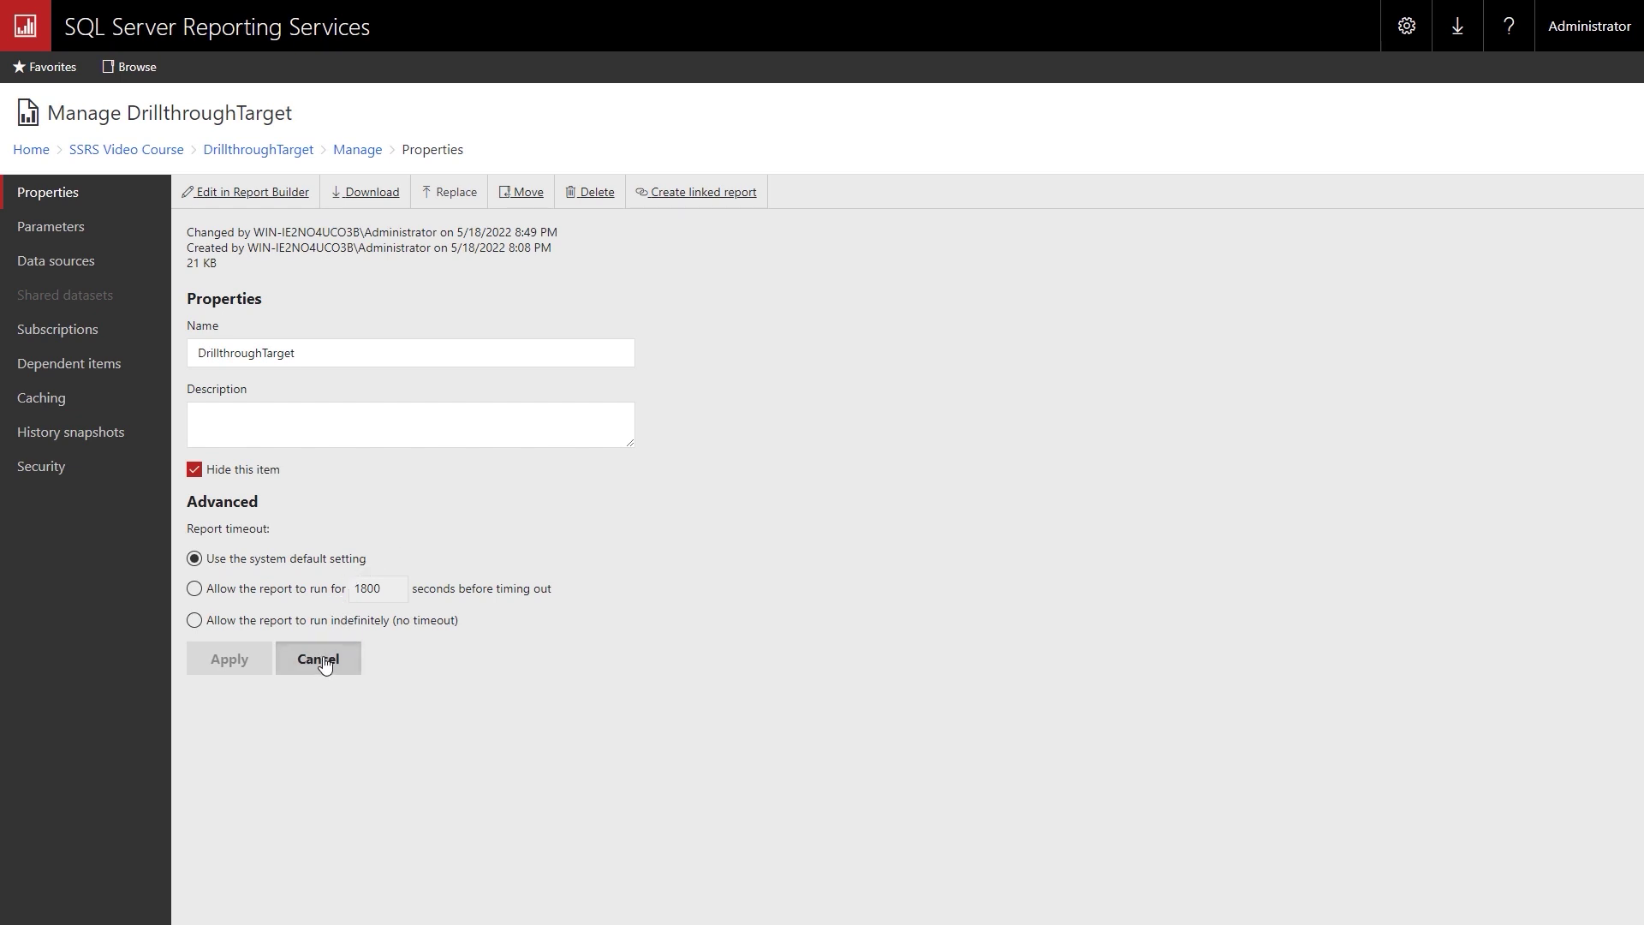
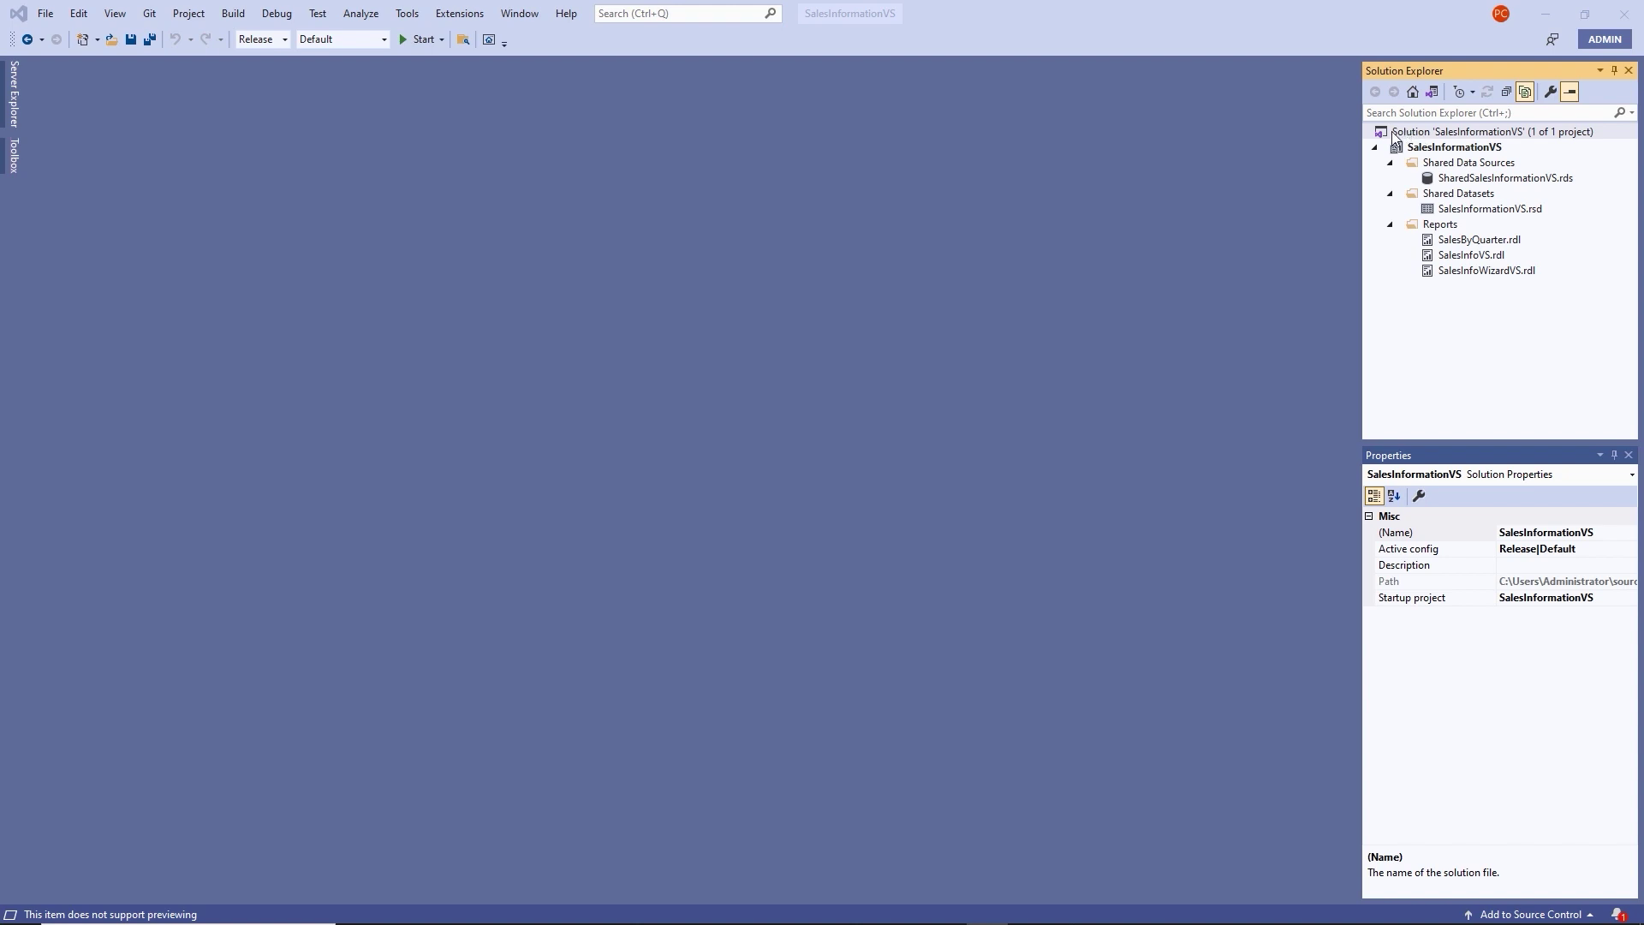
# Deploy the whole SalesInformationVS solution from Solution Explorer to the report server.
pyautogui.rightClick(1456, 134)
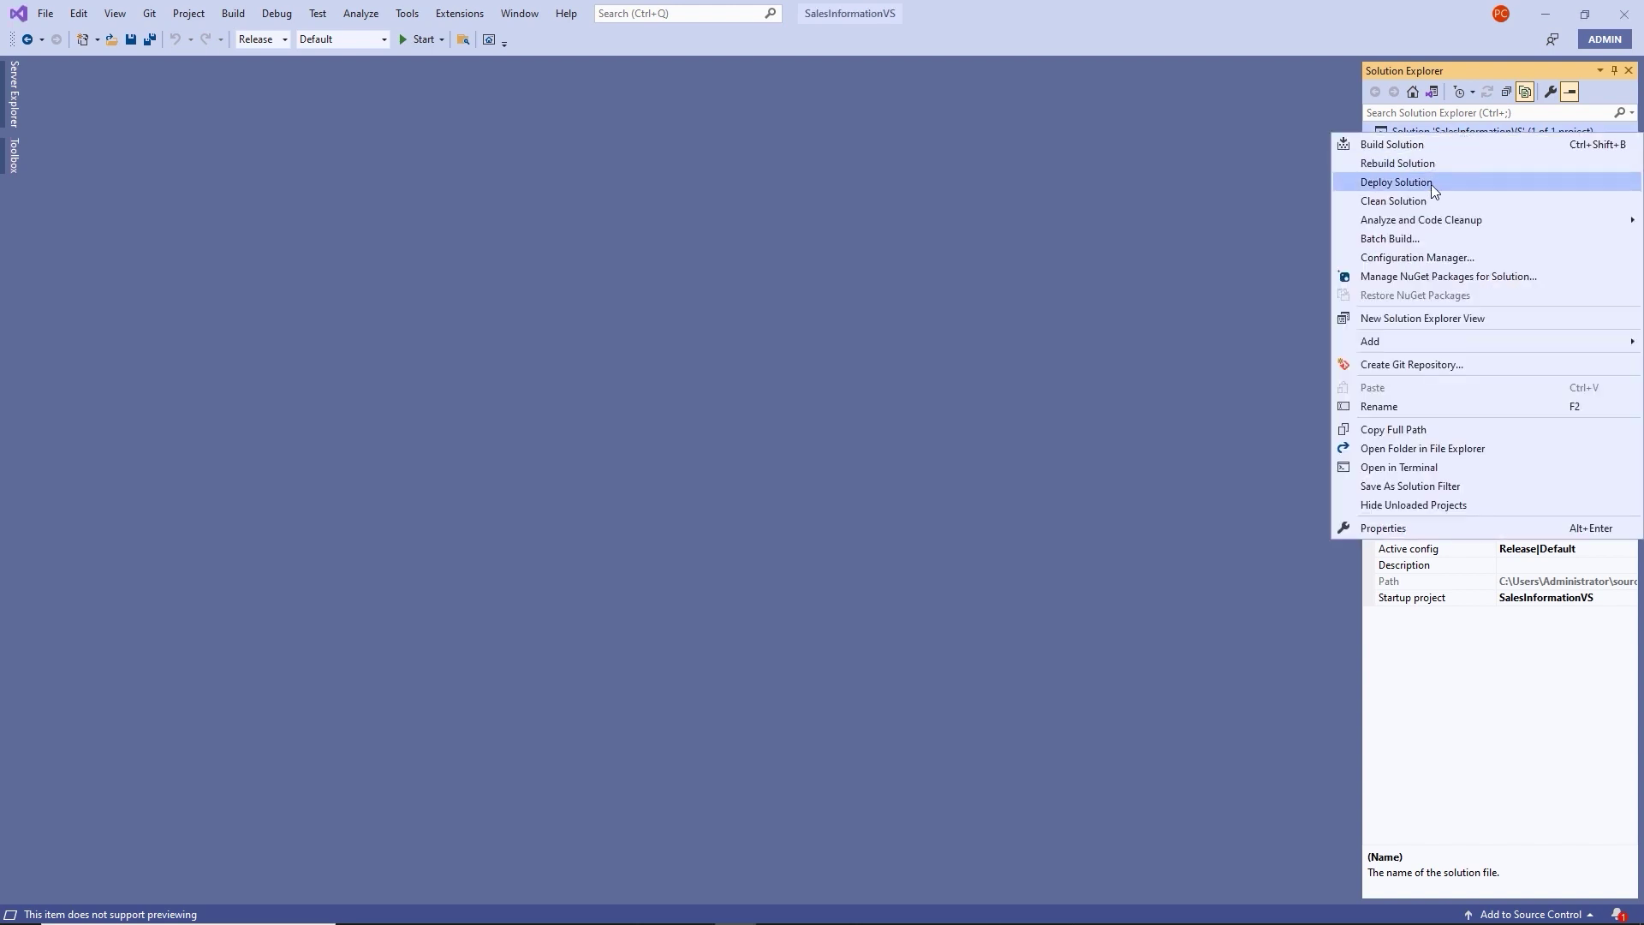
pyautogui.click(1431, 183)
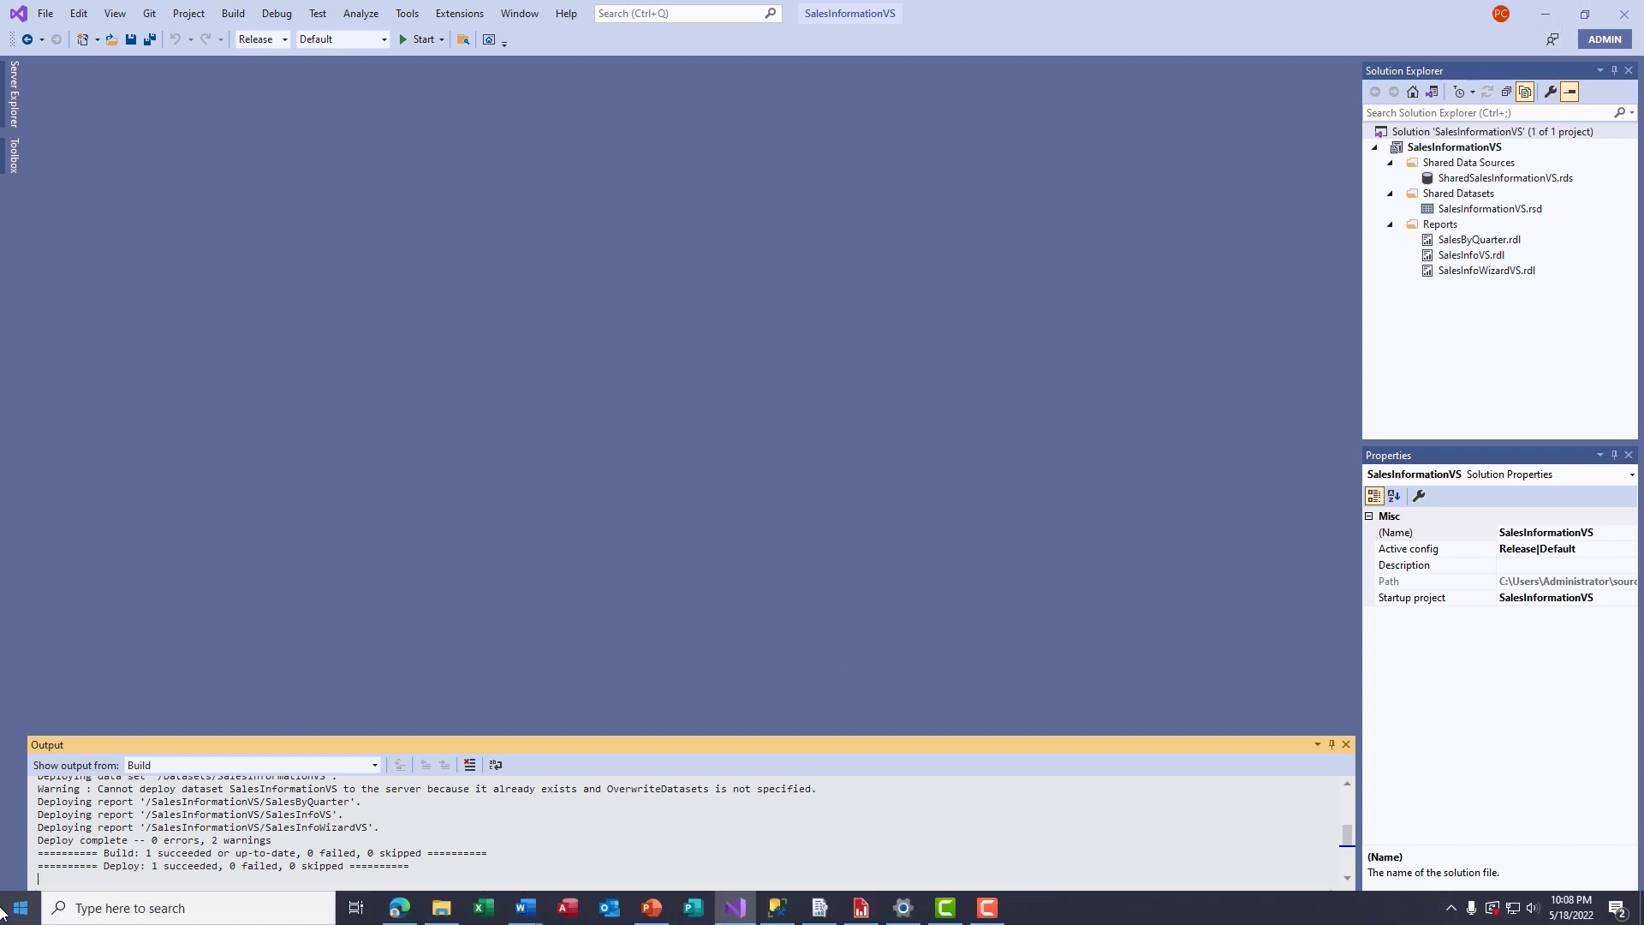
pyautogui.click(73, 915)
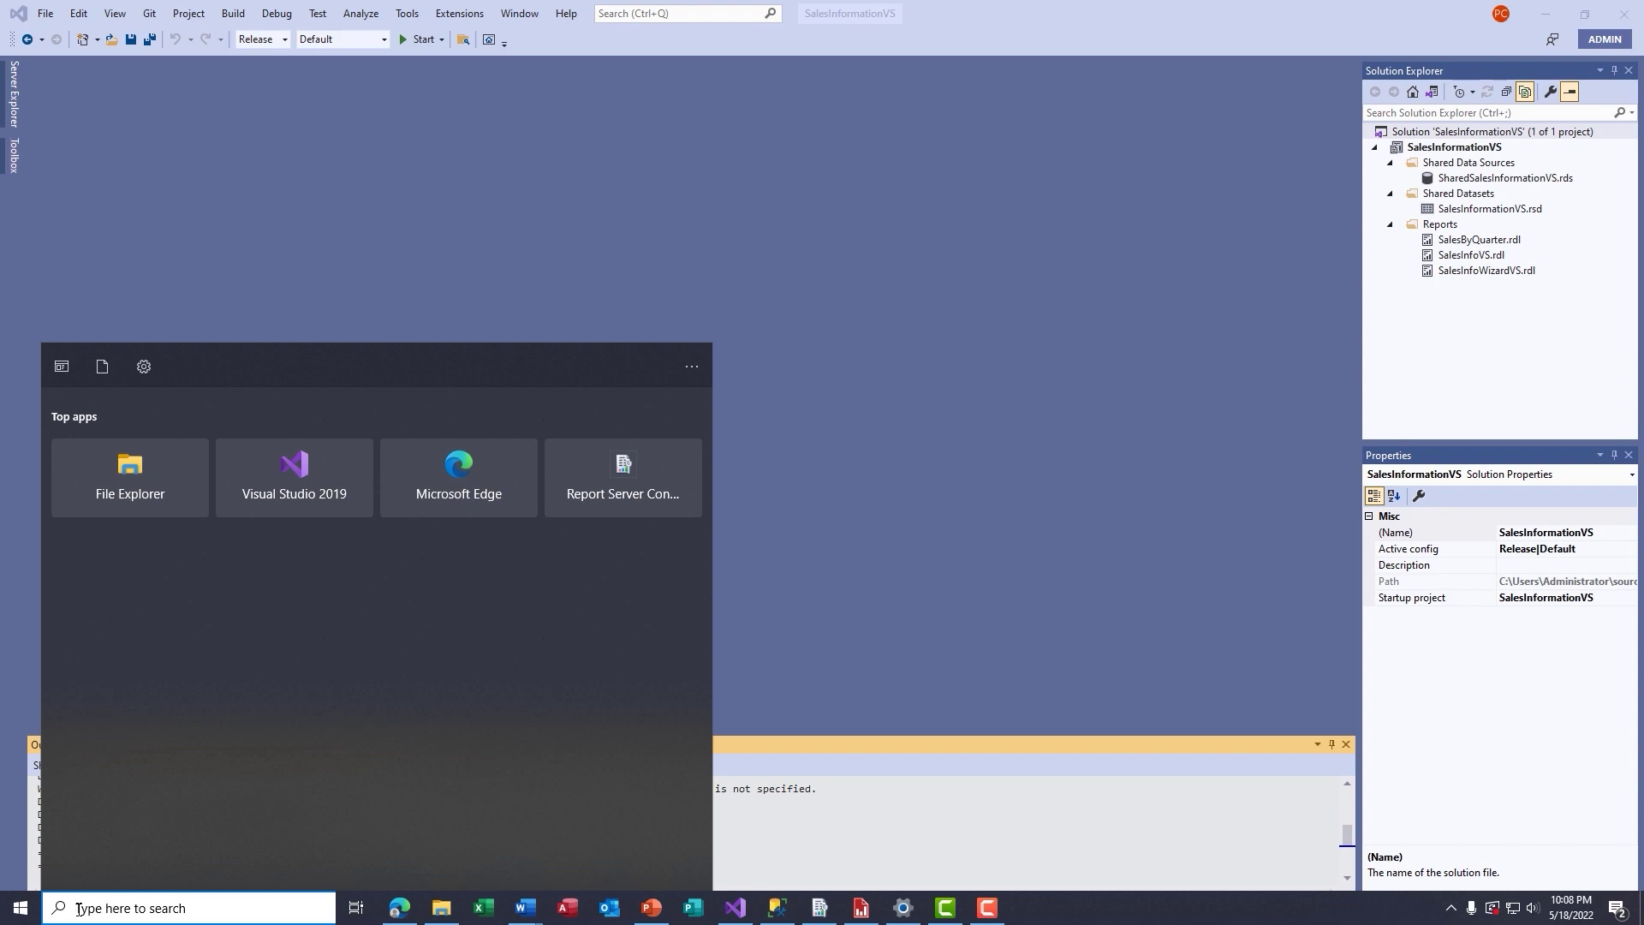
pyautogui.write('sql')
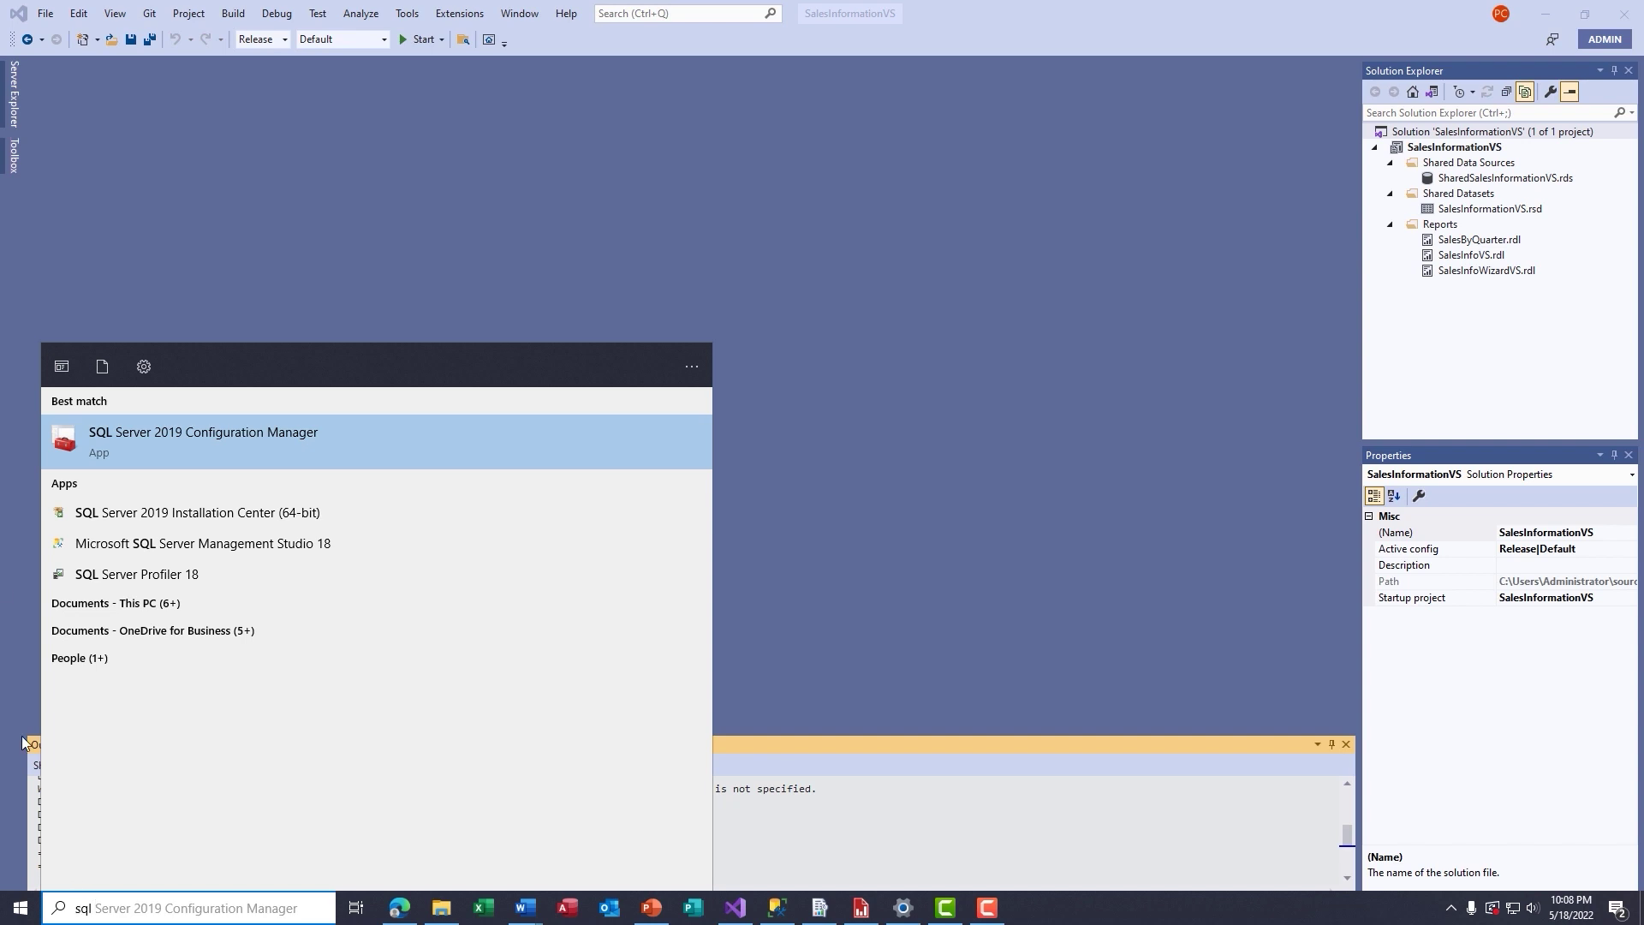
pyautogui.click(233, 435)
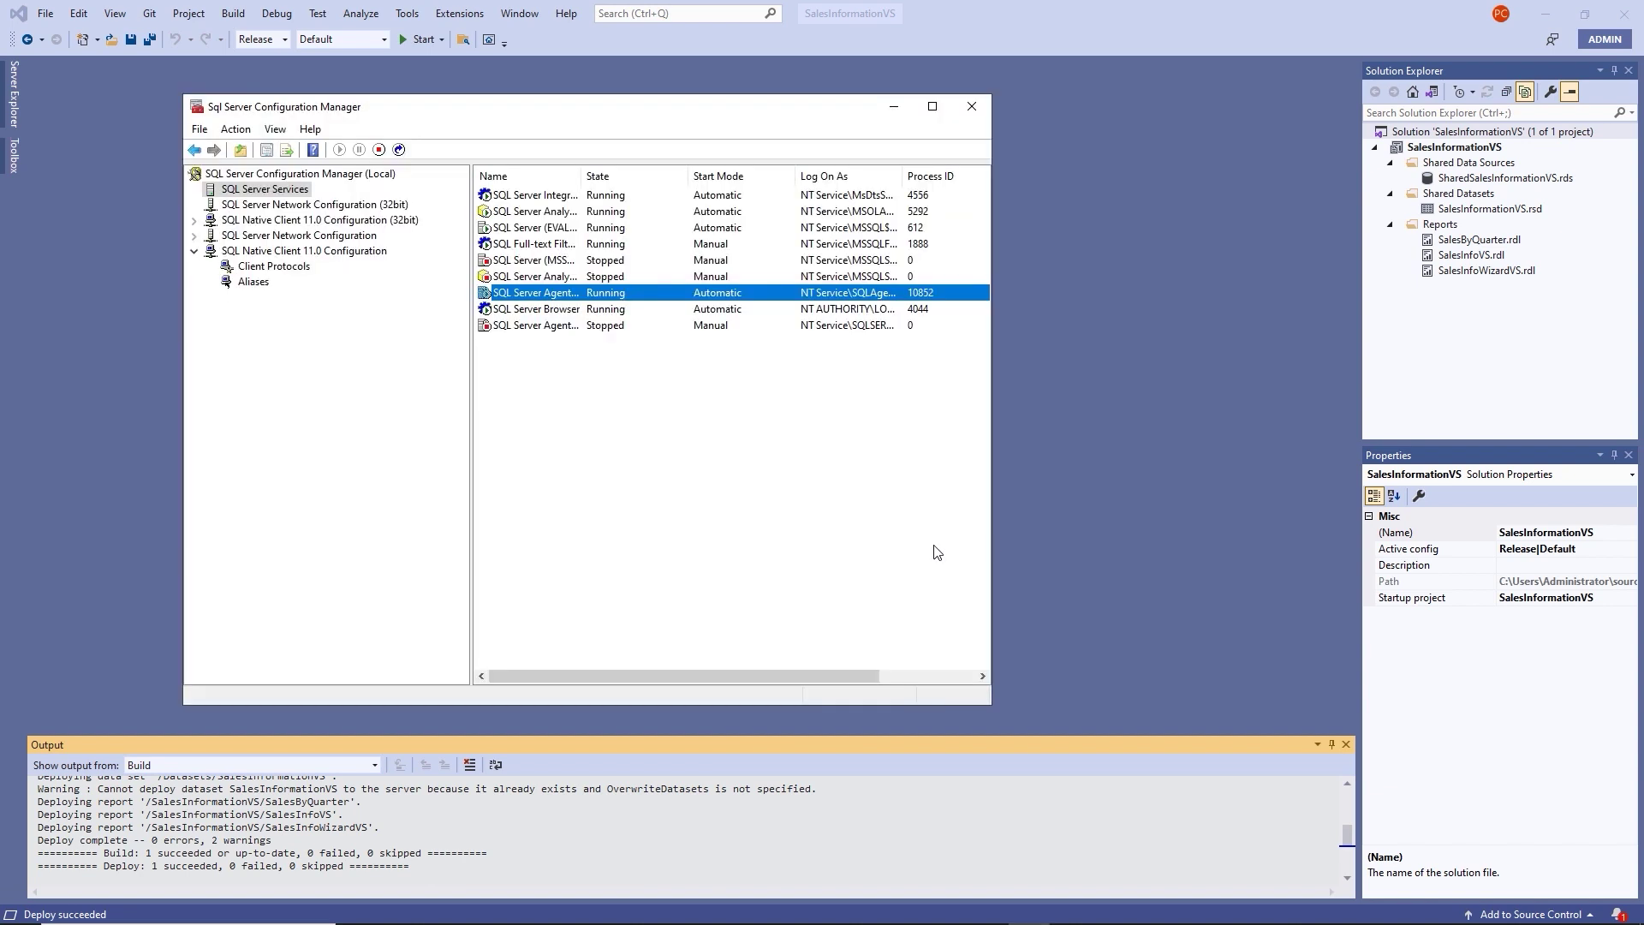
pyautogui.click(252, 197)
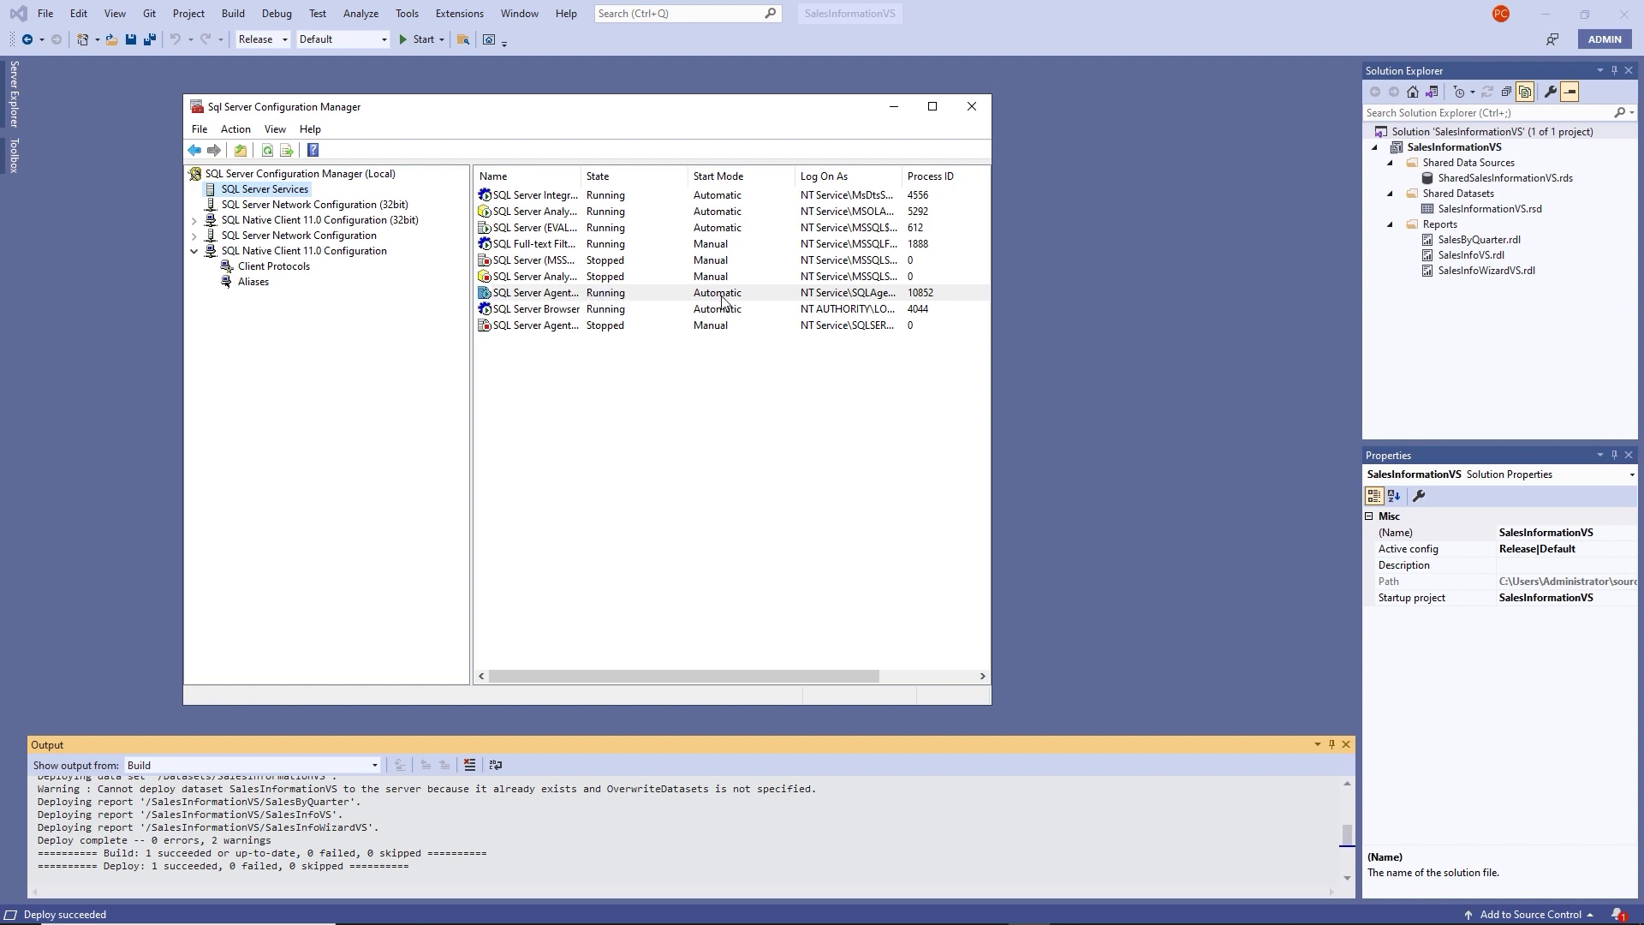
pyautogui.click(622, 297)
pyautogui.doubleClick(623, 296)
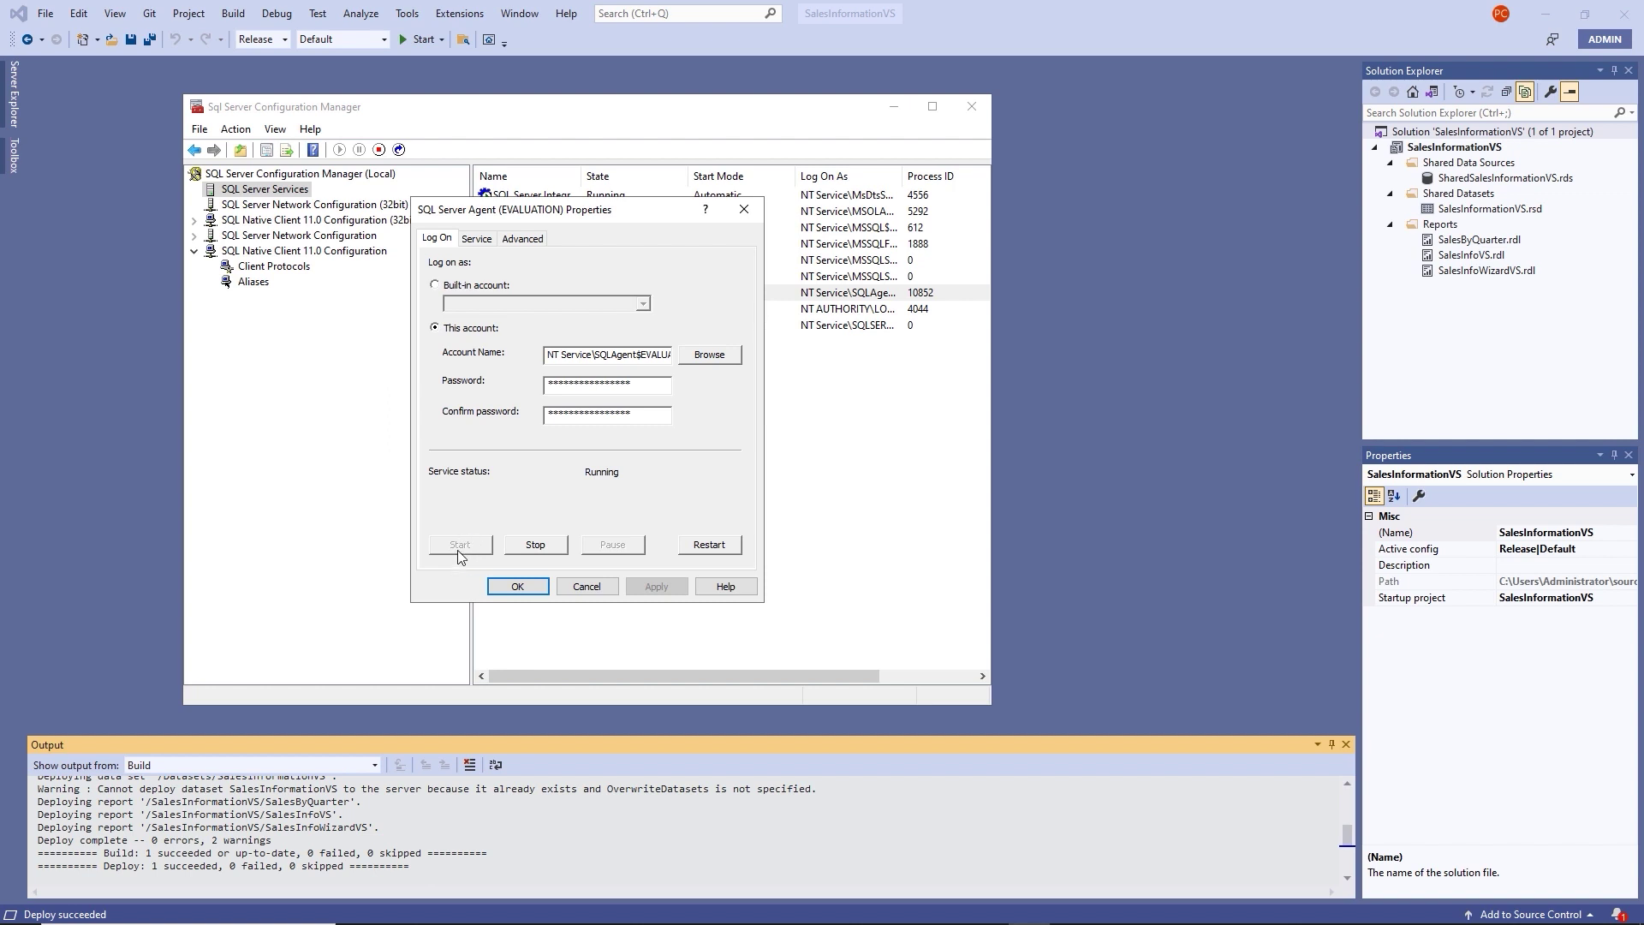
pyautogui.click(476, 238)
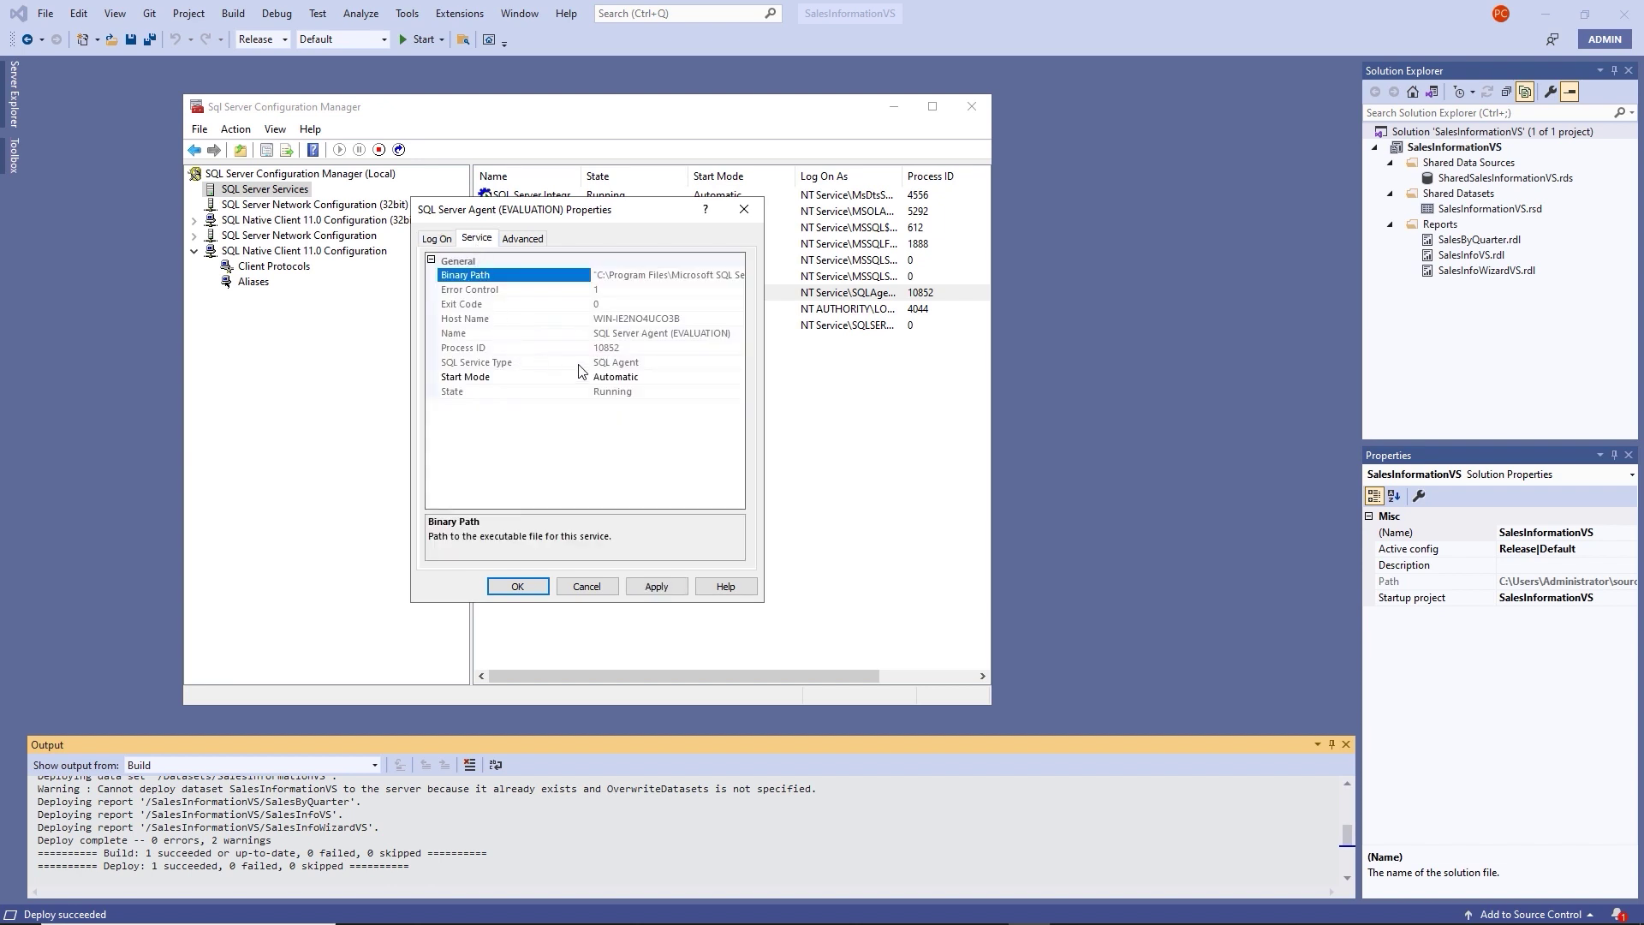
pyautogui.click(606, 378)
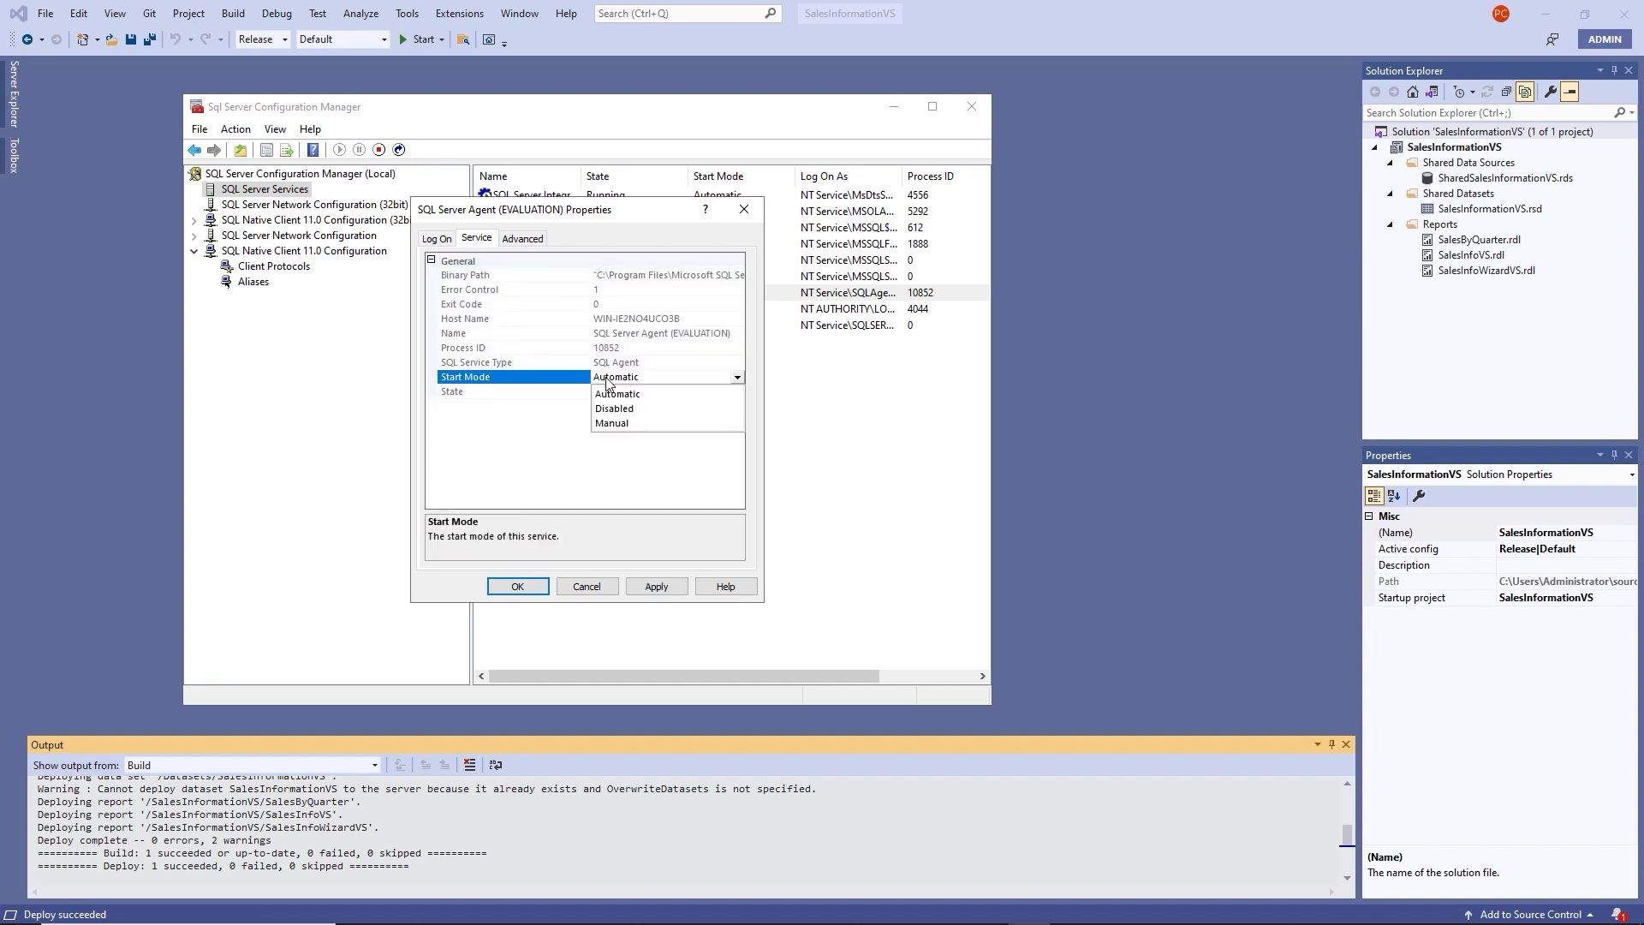
pyautogui.click(580, 477)
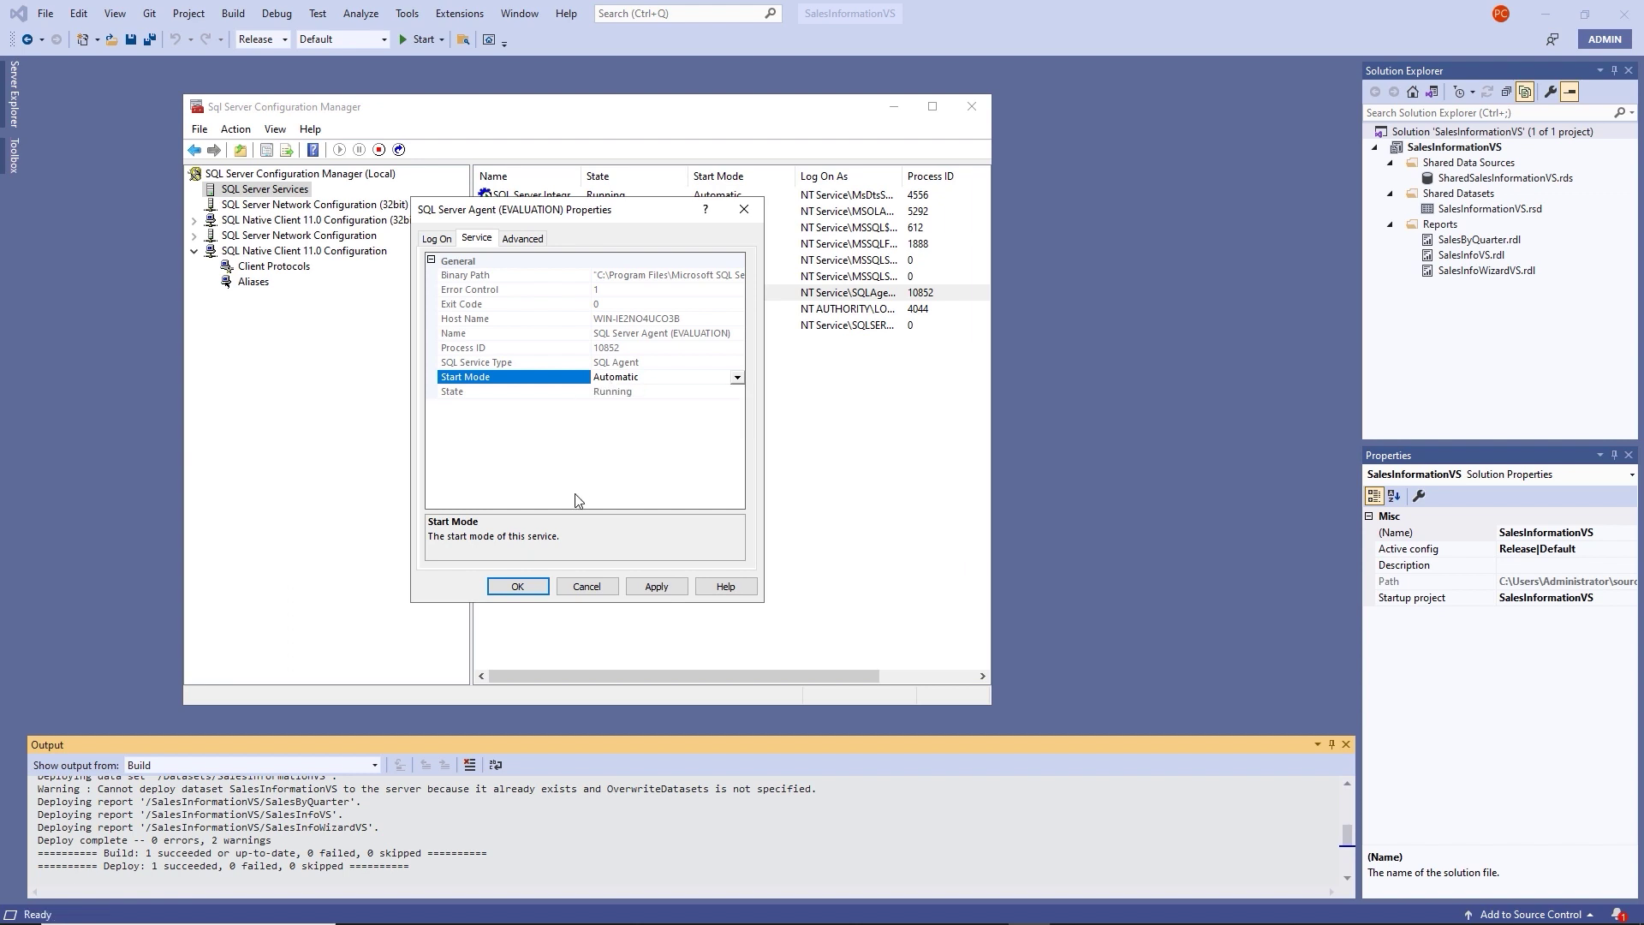
pyautogui.click(518, 587)
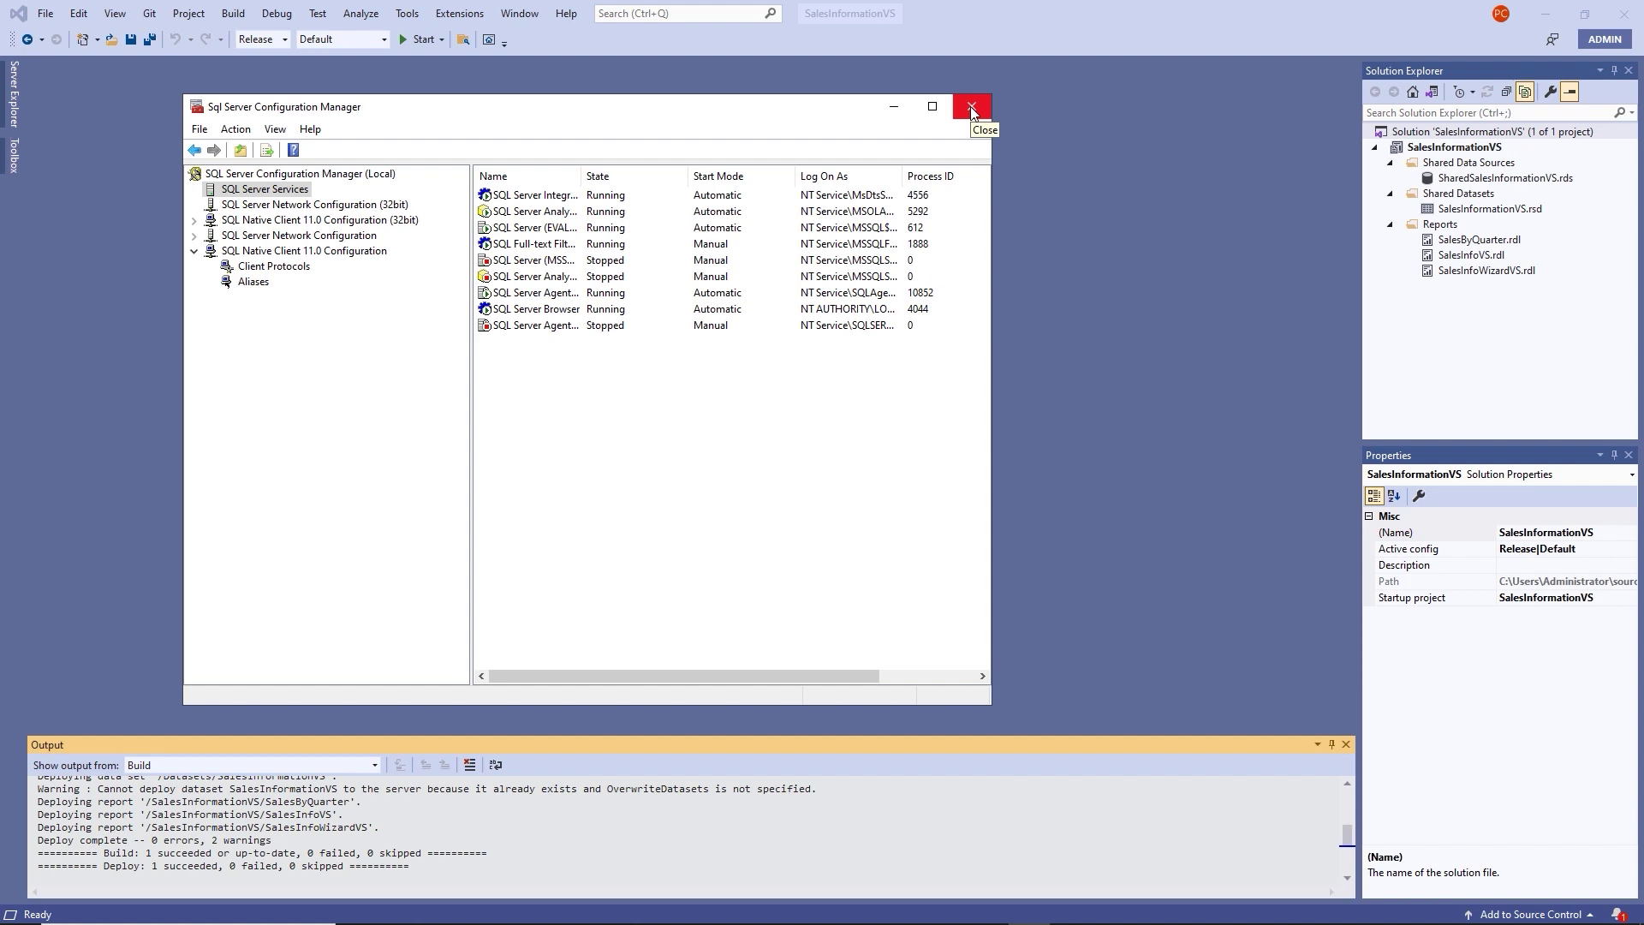
pyautogui.click(973, 113)
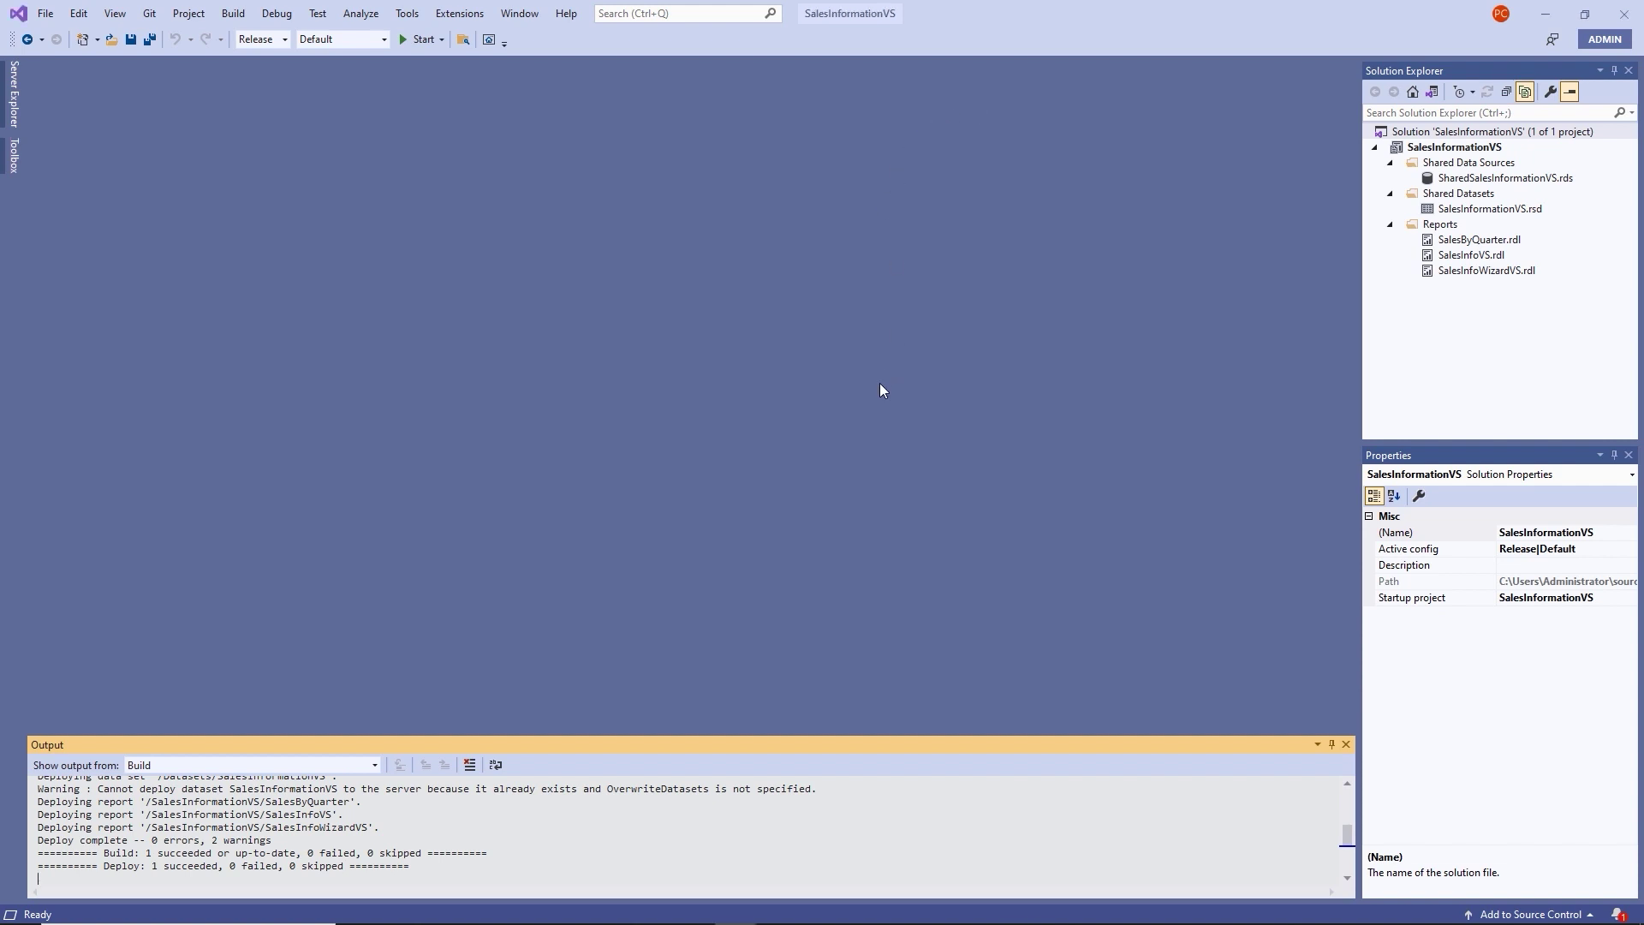
# Close the Output pane and delete the old SalesInformationVS folder from SSRS Video Course.
pyautogui.click(1346, 744)
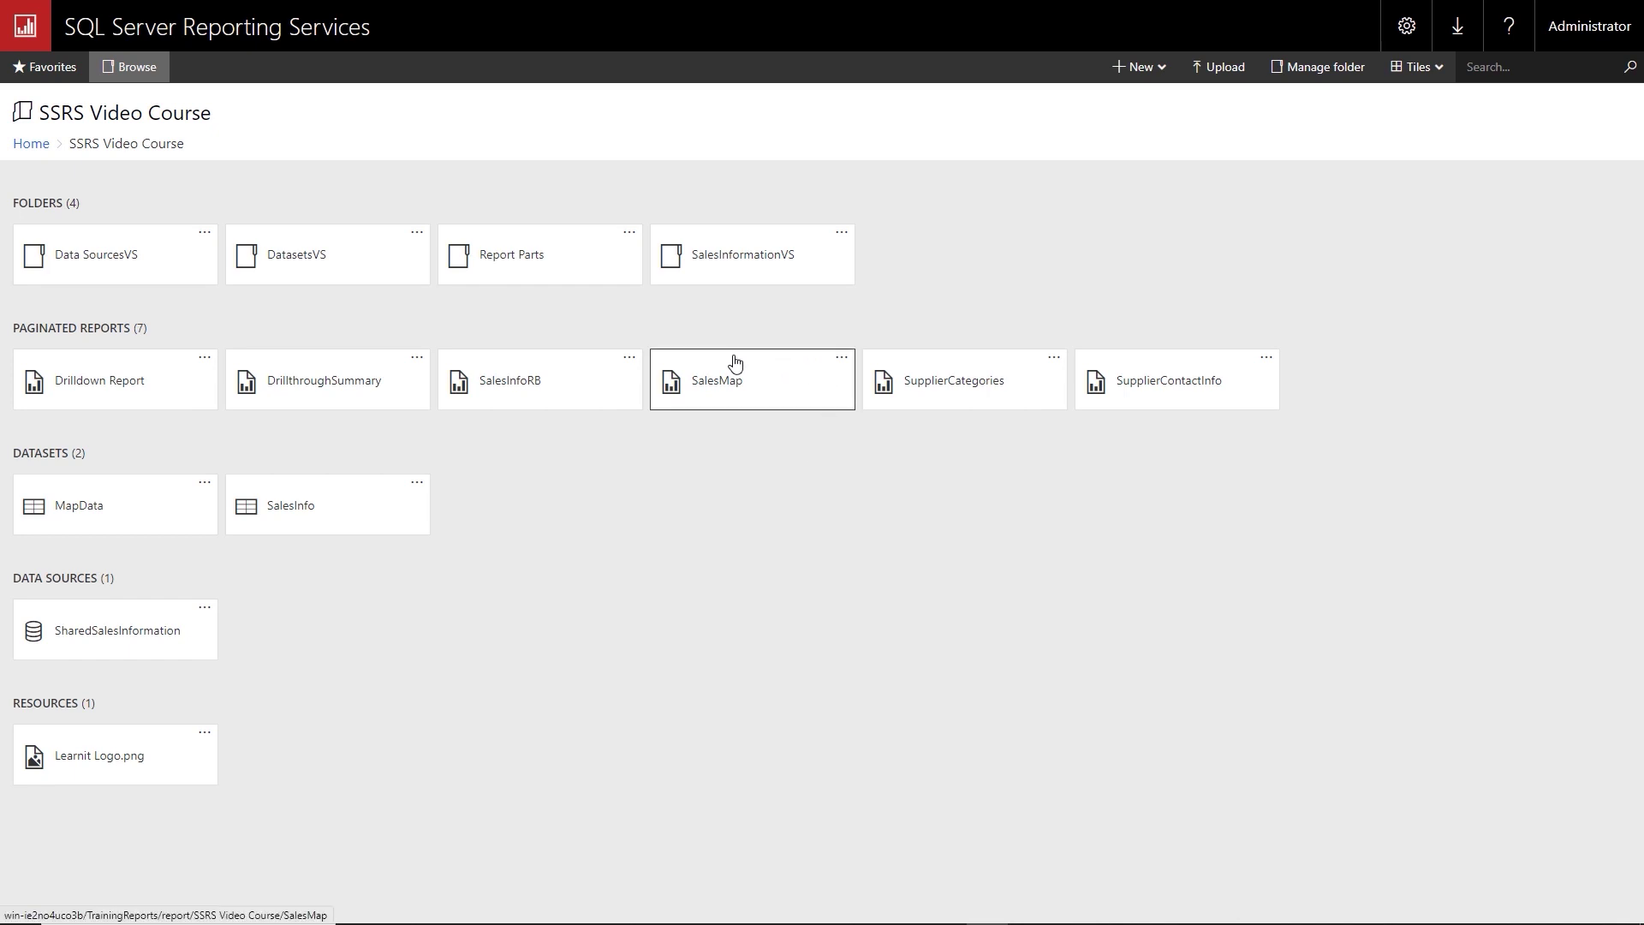
pyautogui.click(742, 266)
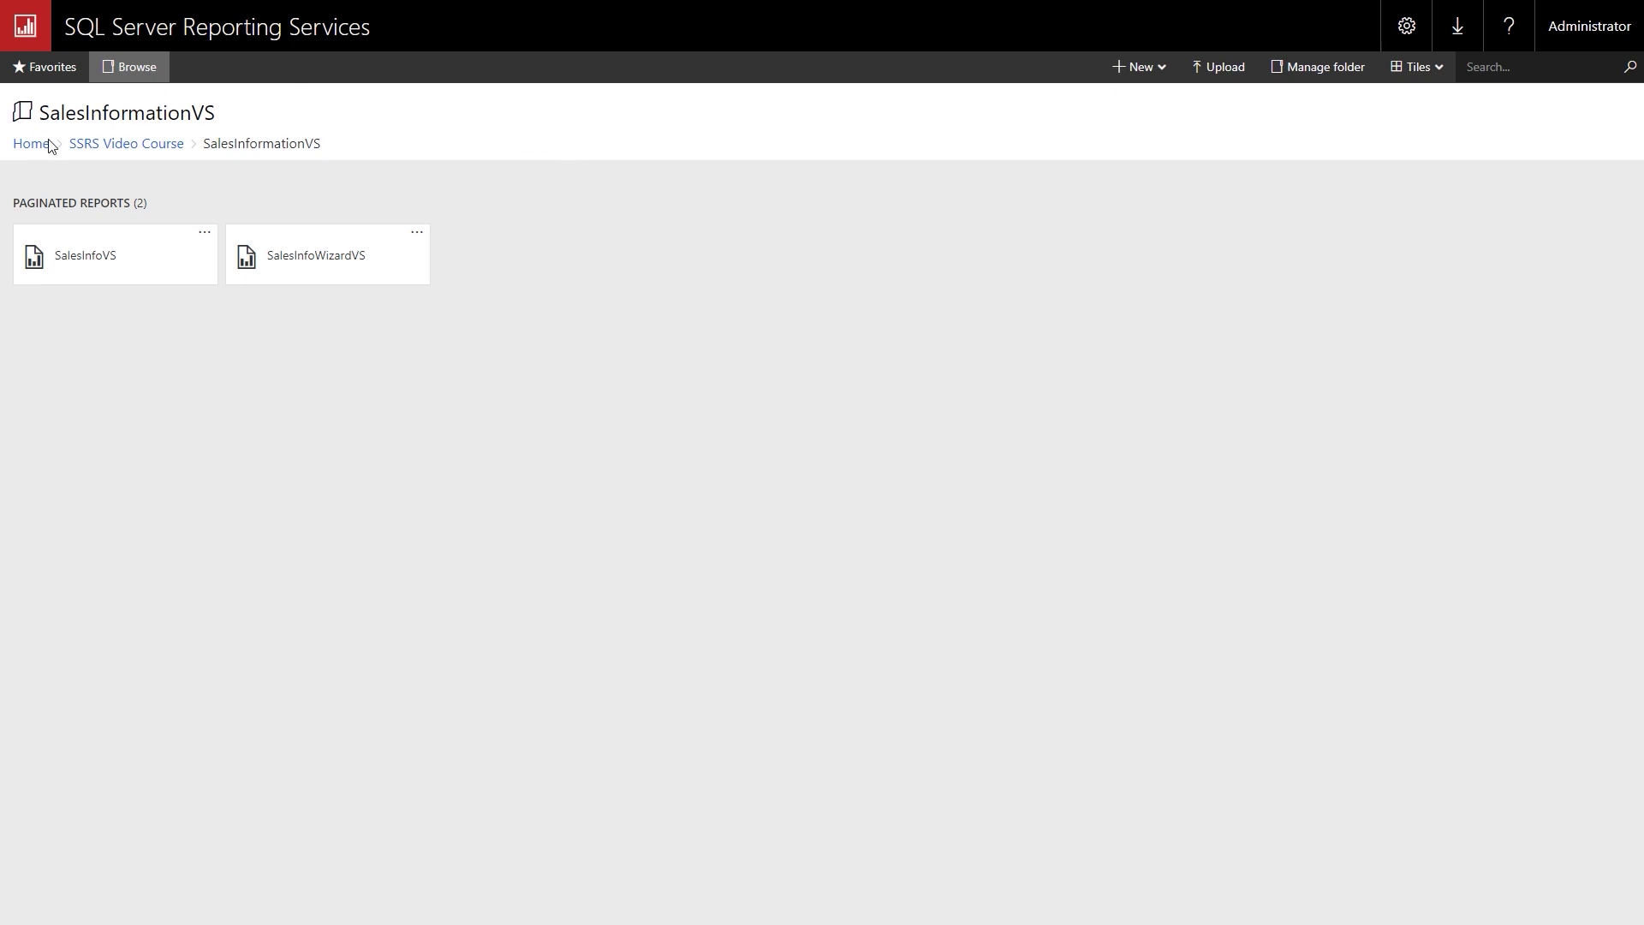
pyautogui.click(125, 147)
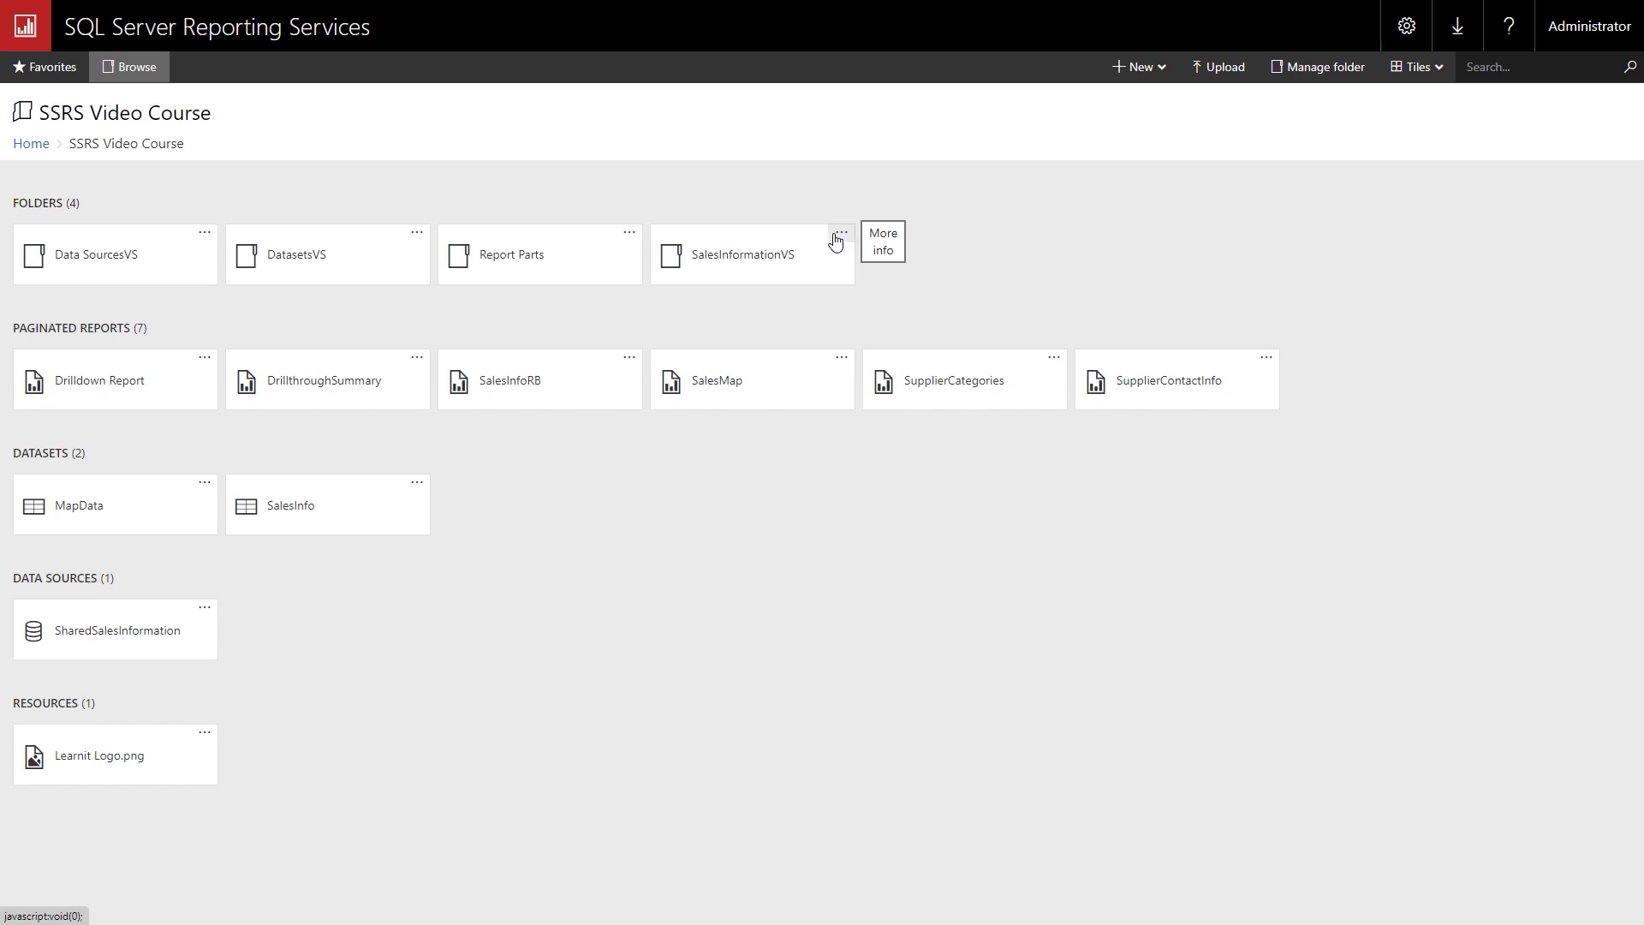
pyautogui.click(836, 242)
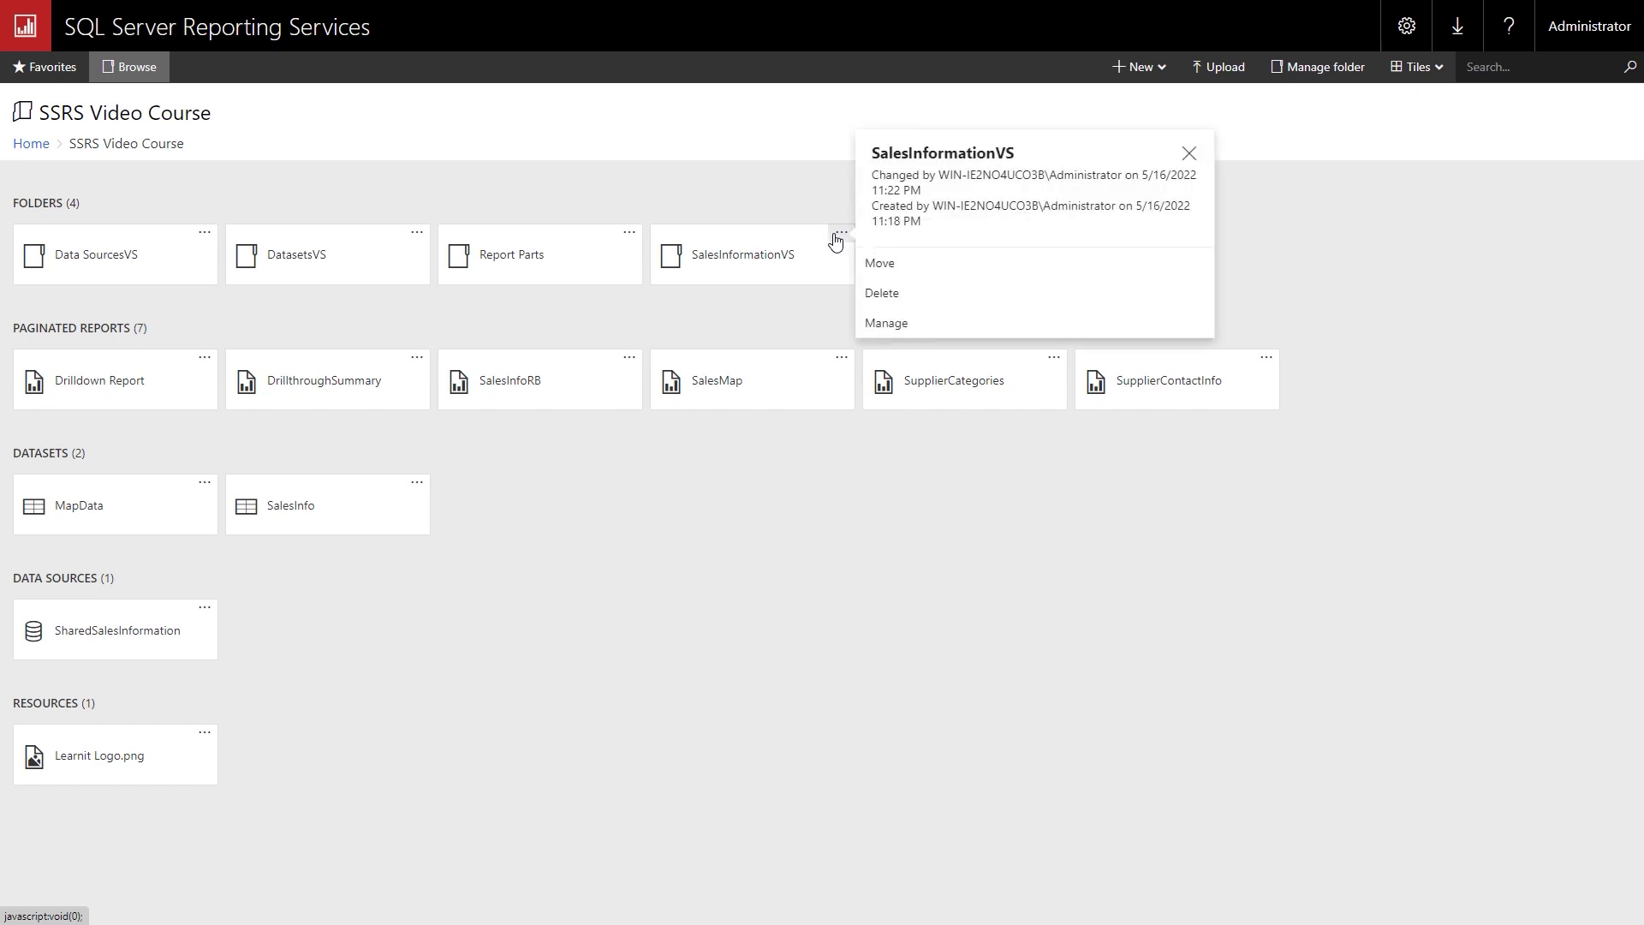
pyautogui.click(882, 305)
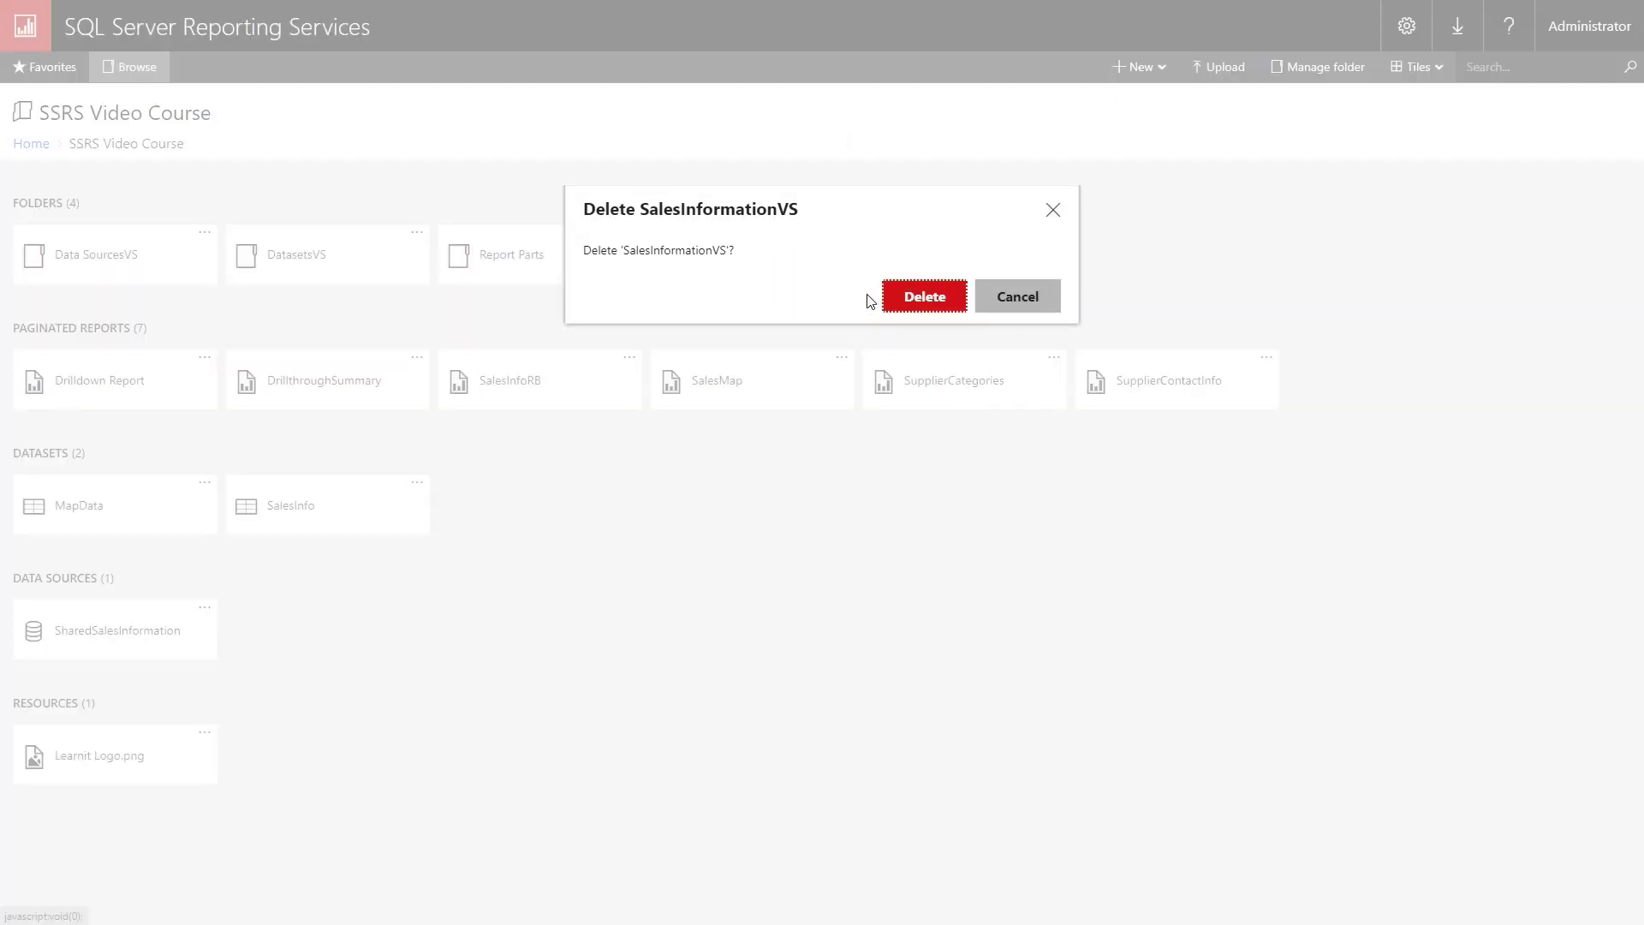
pyautogui.click(907, 310)
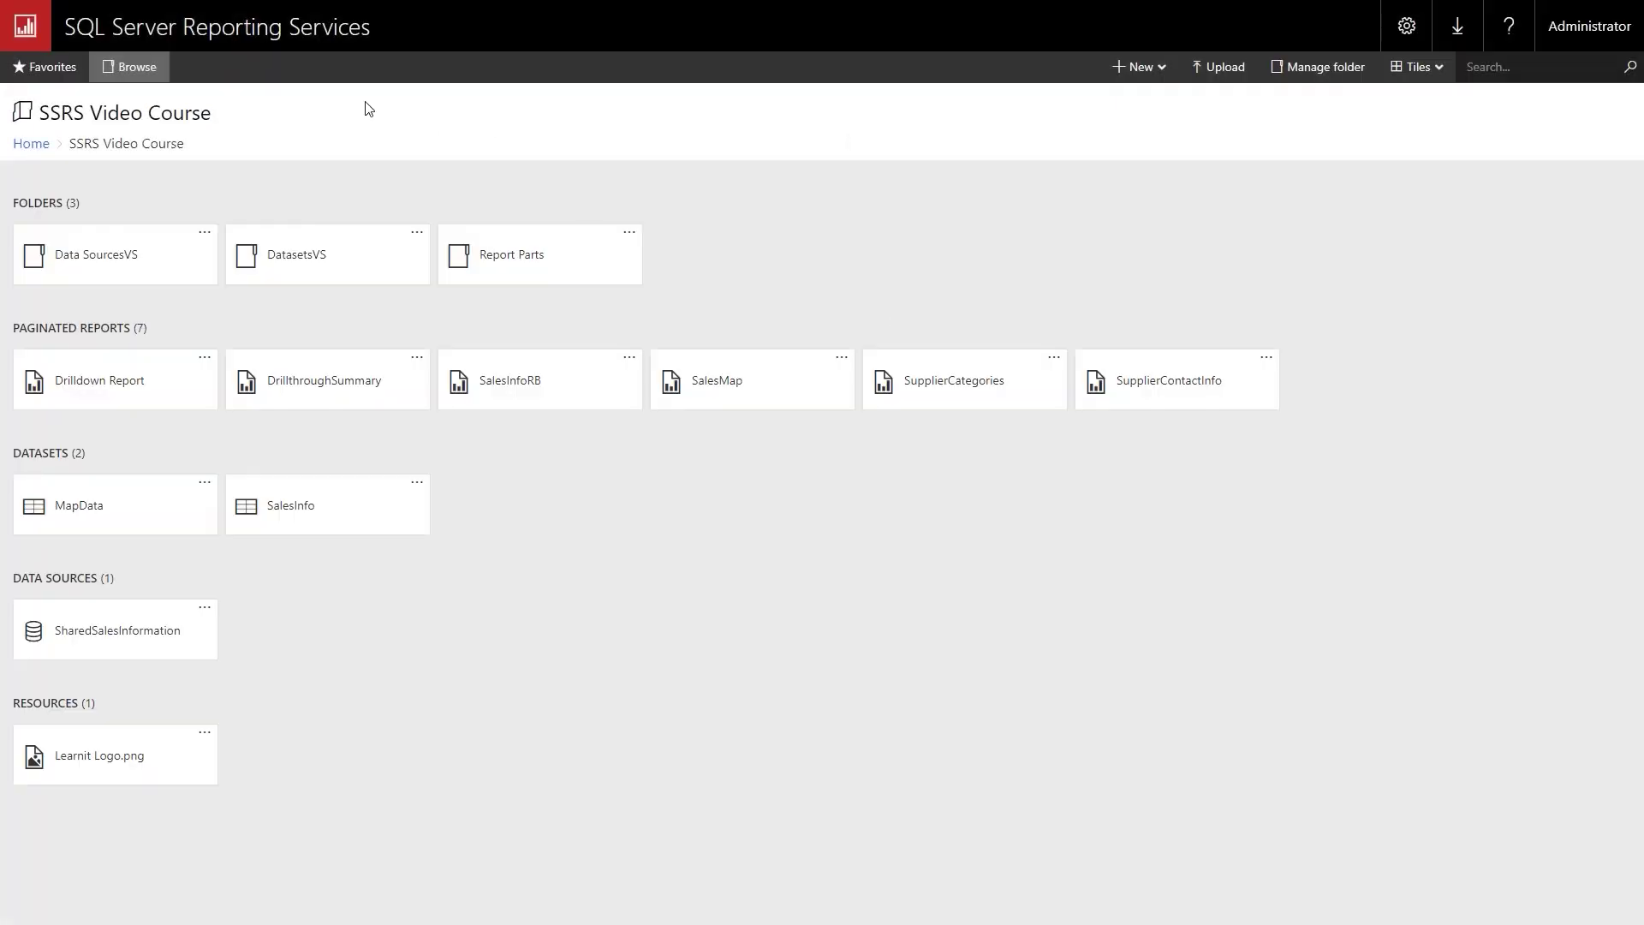
# Check that Home's SalesInformationVS folder holds the three deployed reports.
pyautogui.click(41, 155)
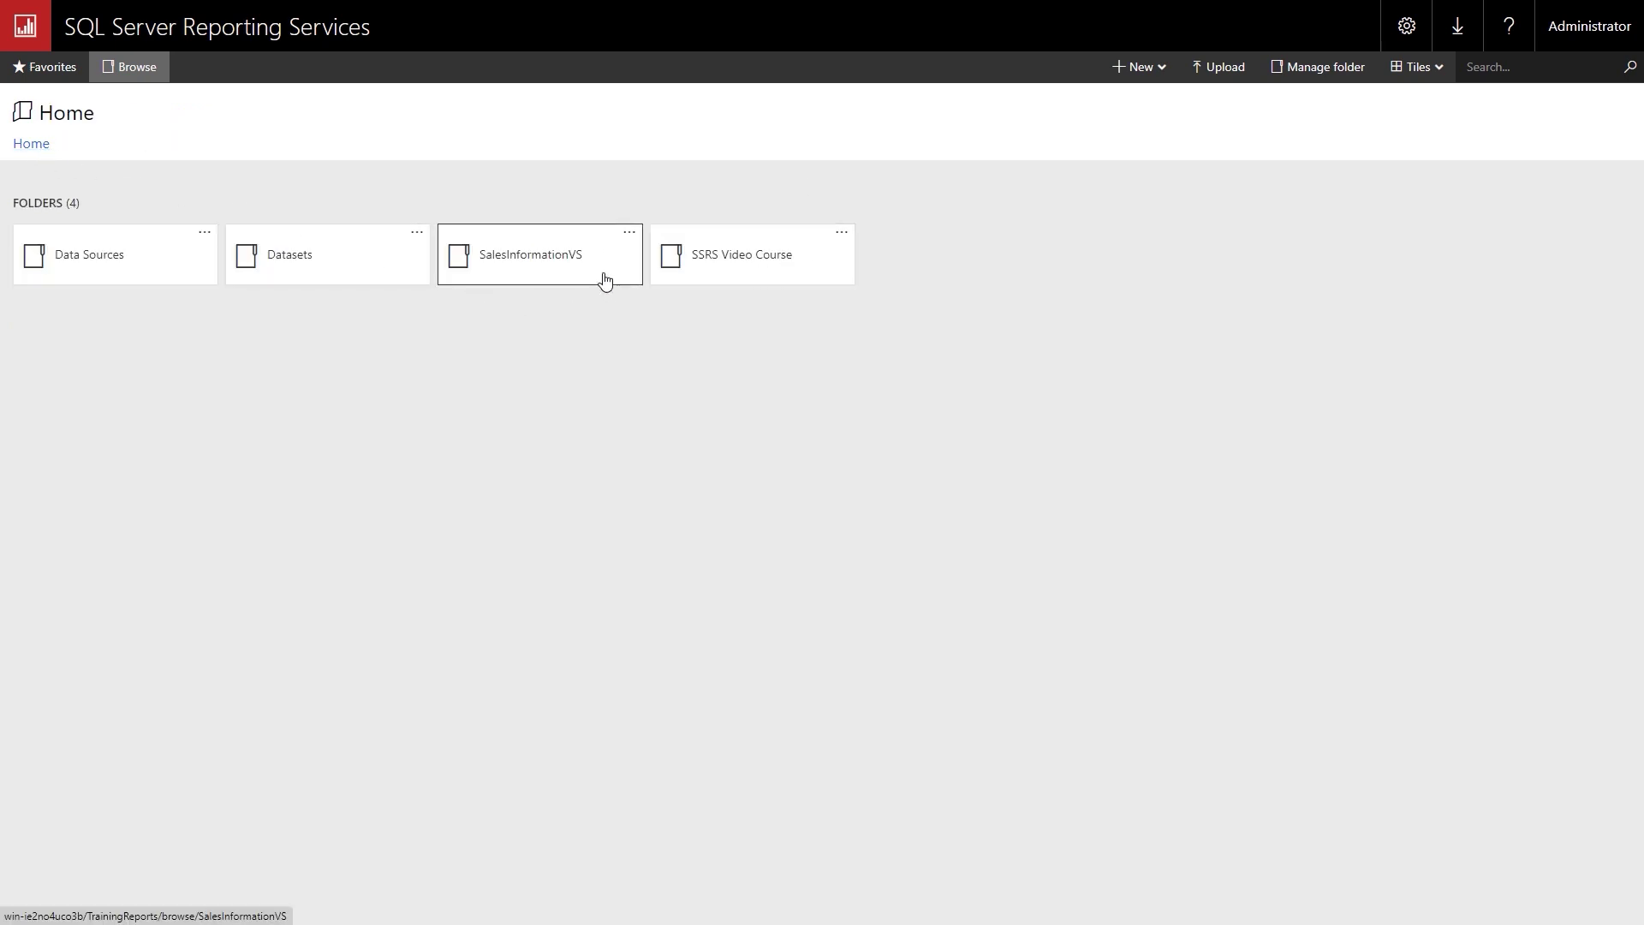
pyautogui.click(515, 264)
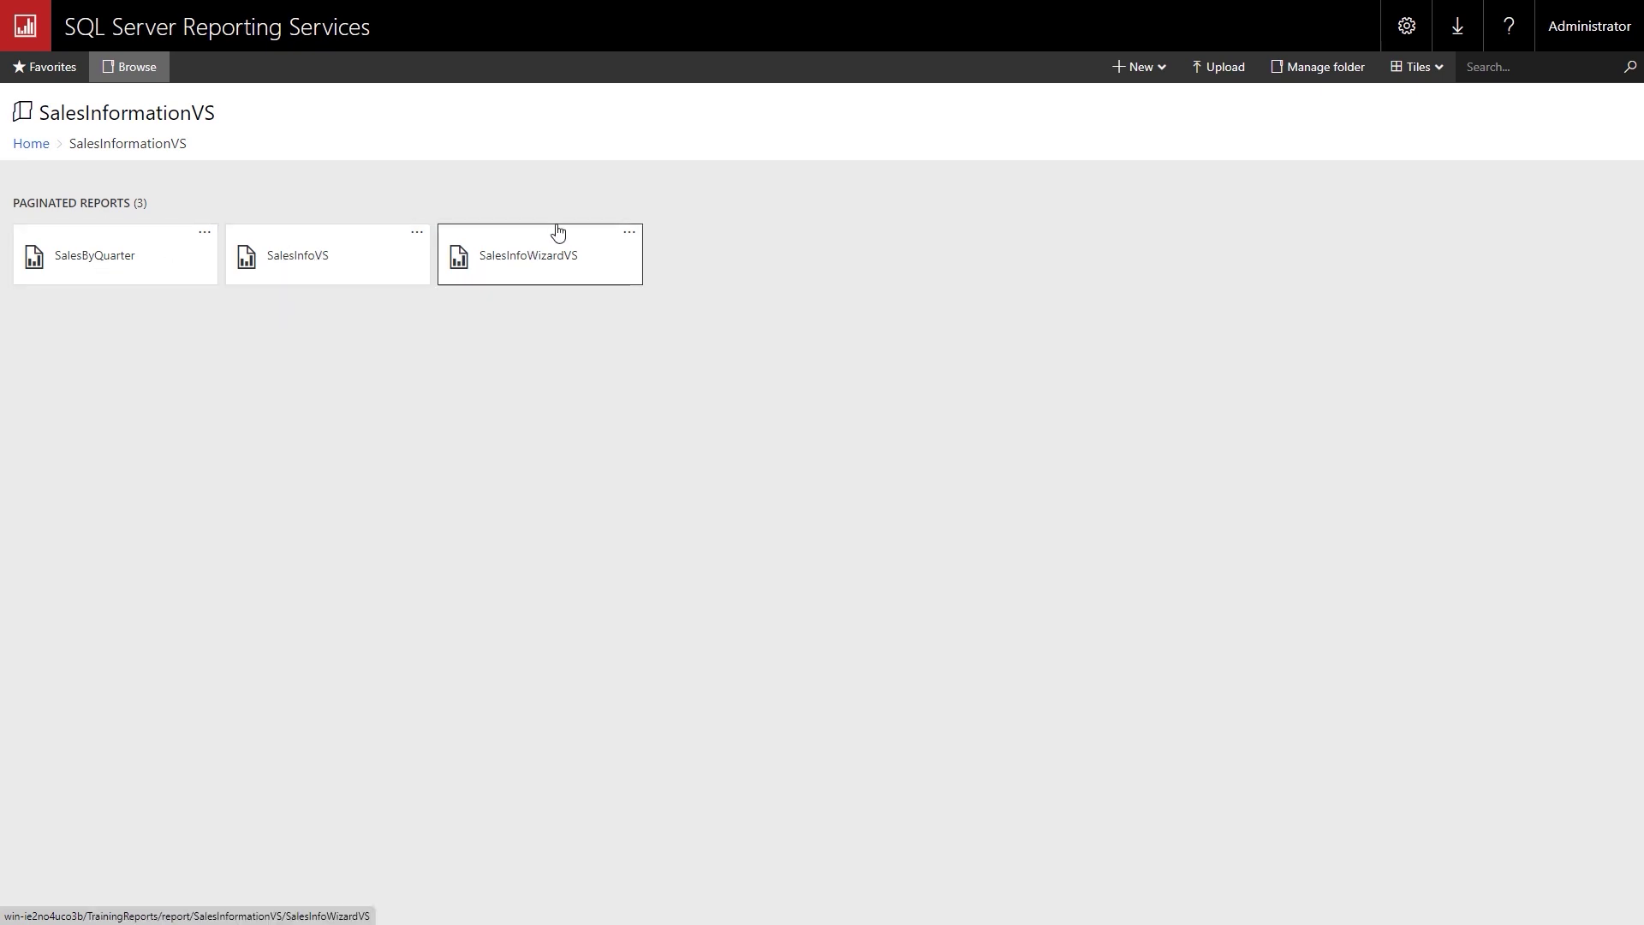
pyautogui.click(33, 147)
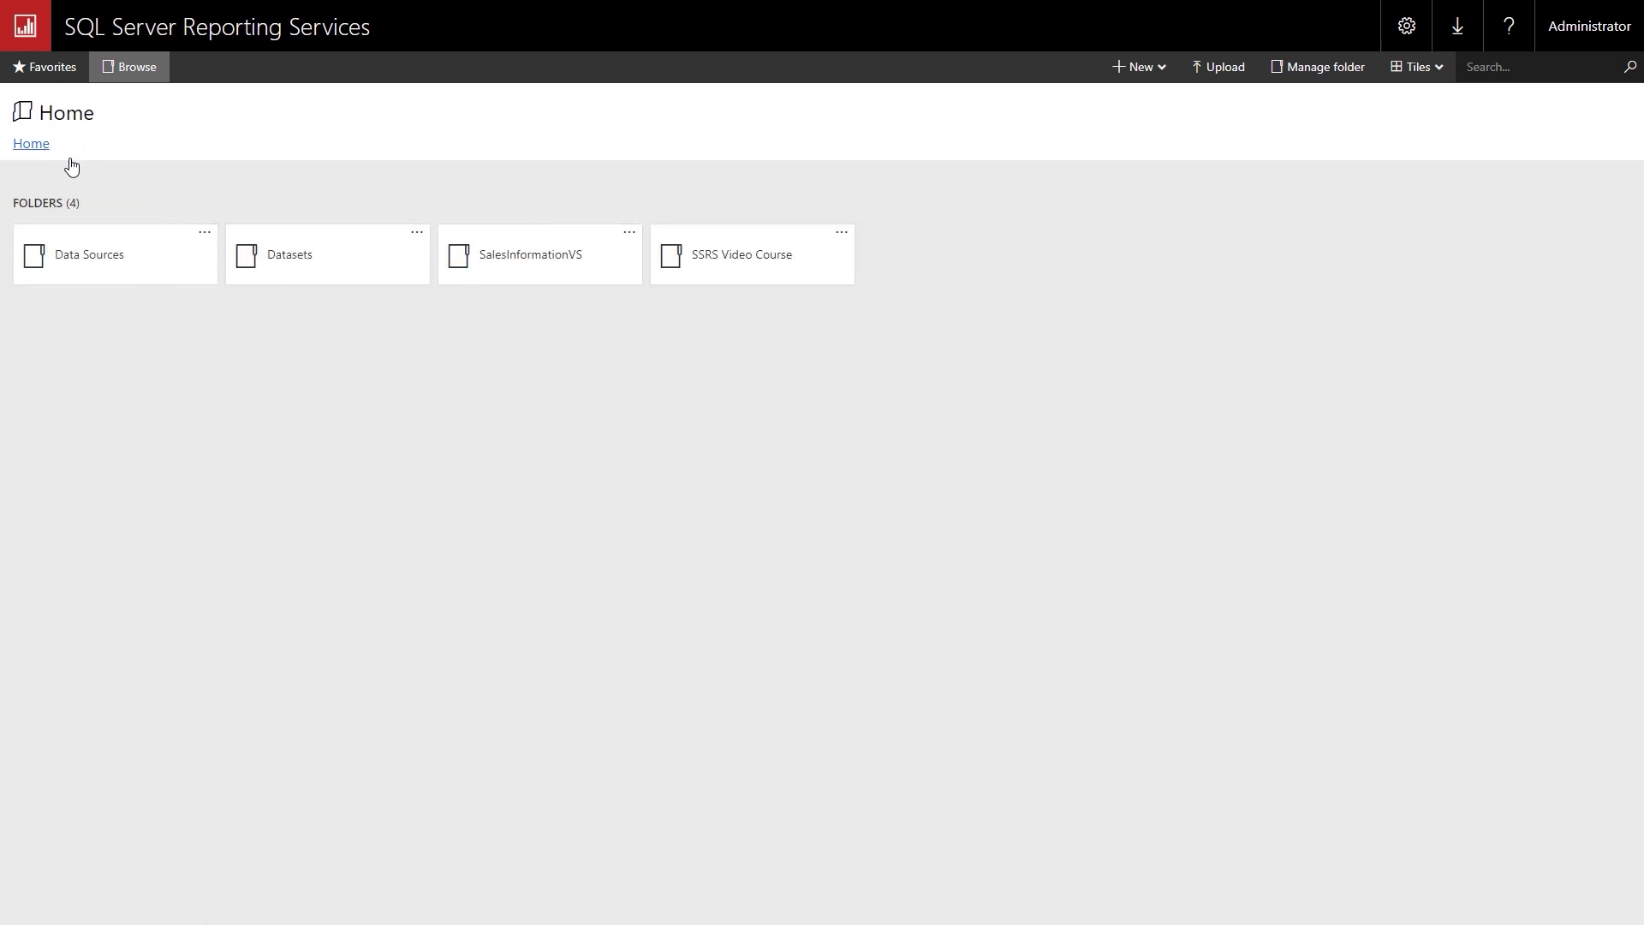
# Move Home's SalesInformationVS folder into SSRS Video Course.
pyautogui.click(631, 240)
pyautogui.click(674, 270)
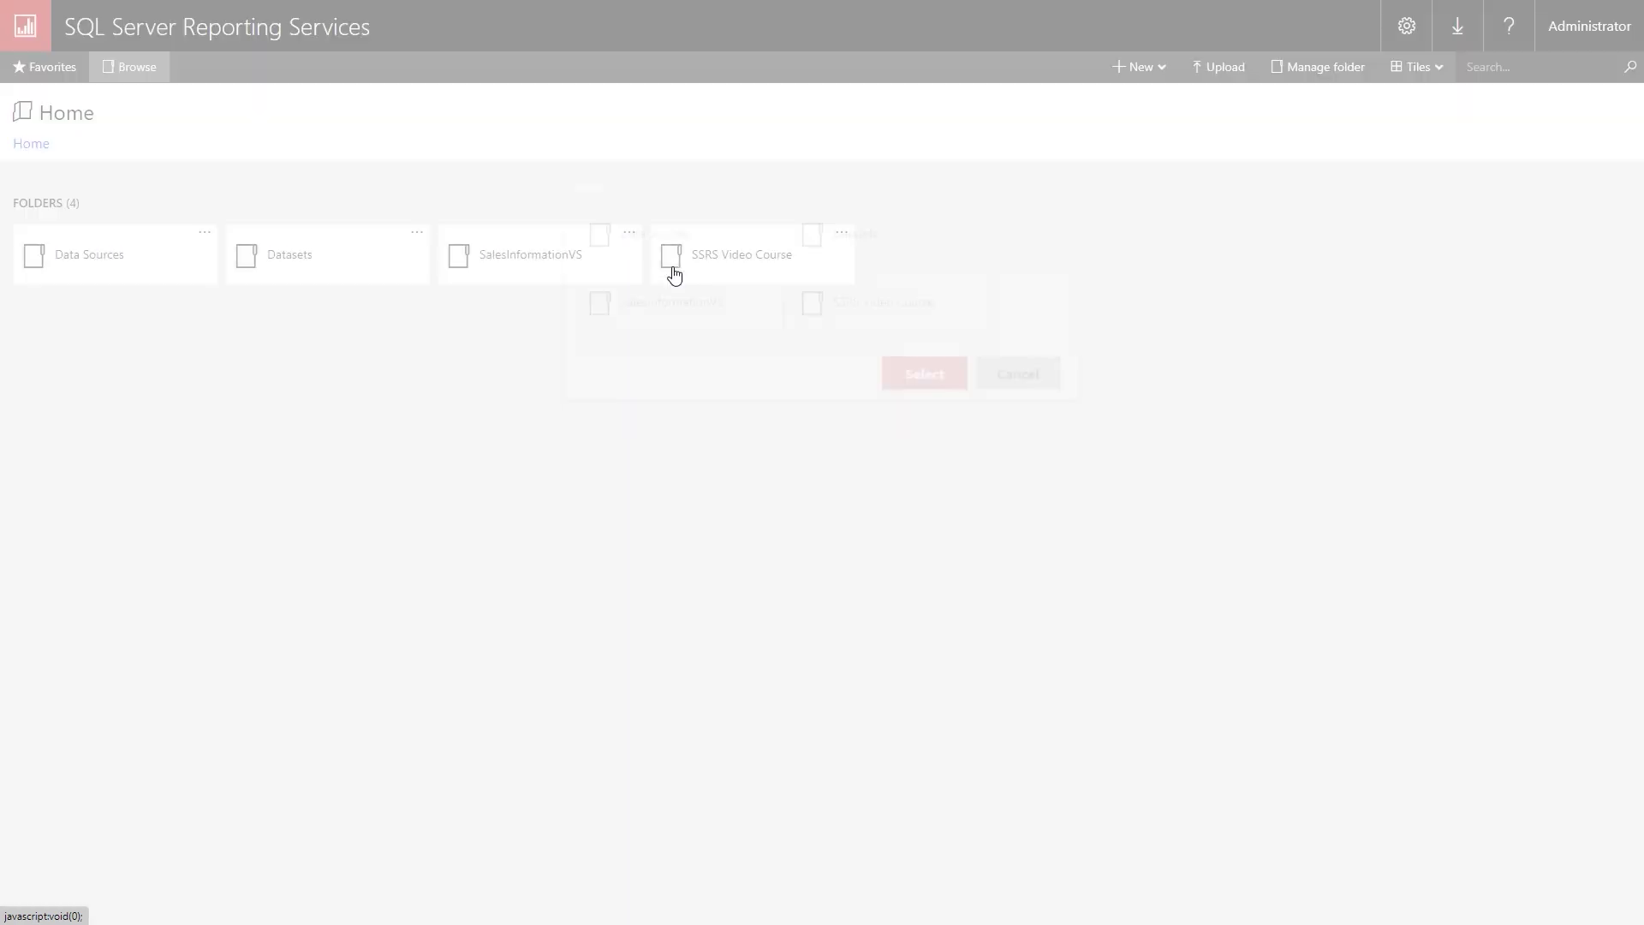
pyautogui.click(886, 383)
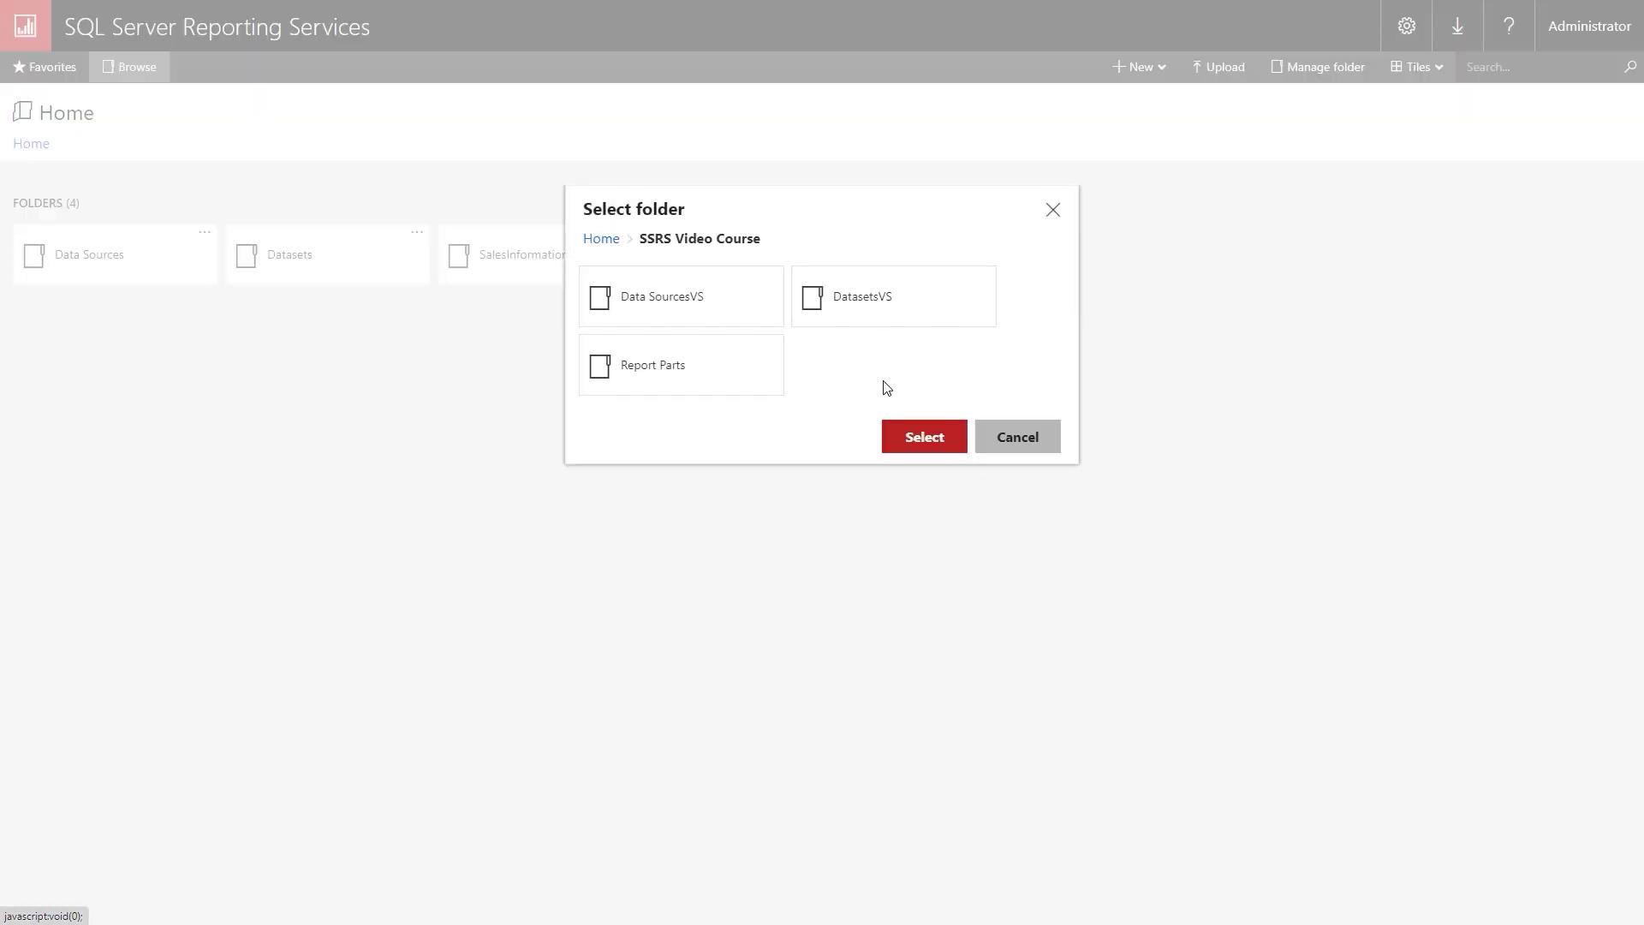
pyautogui.click(931, 442)
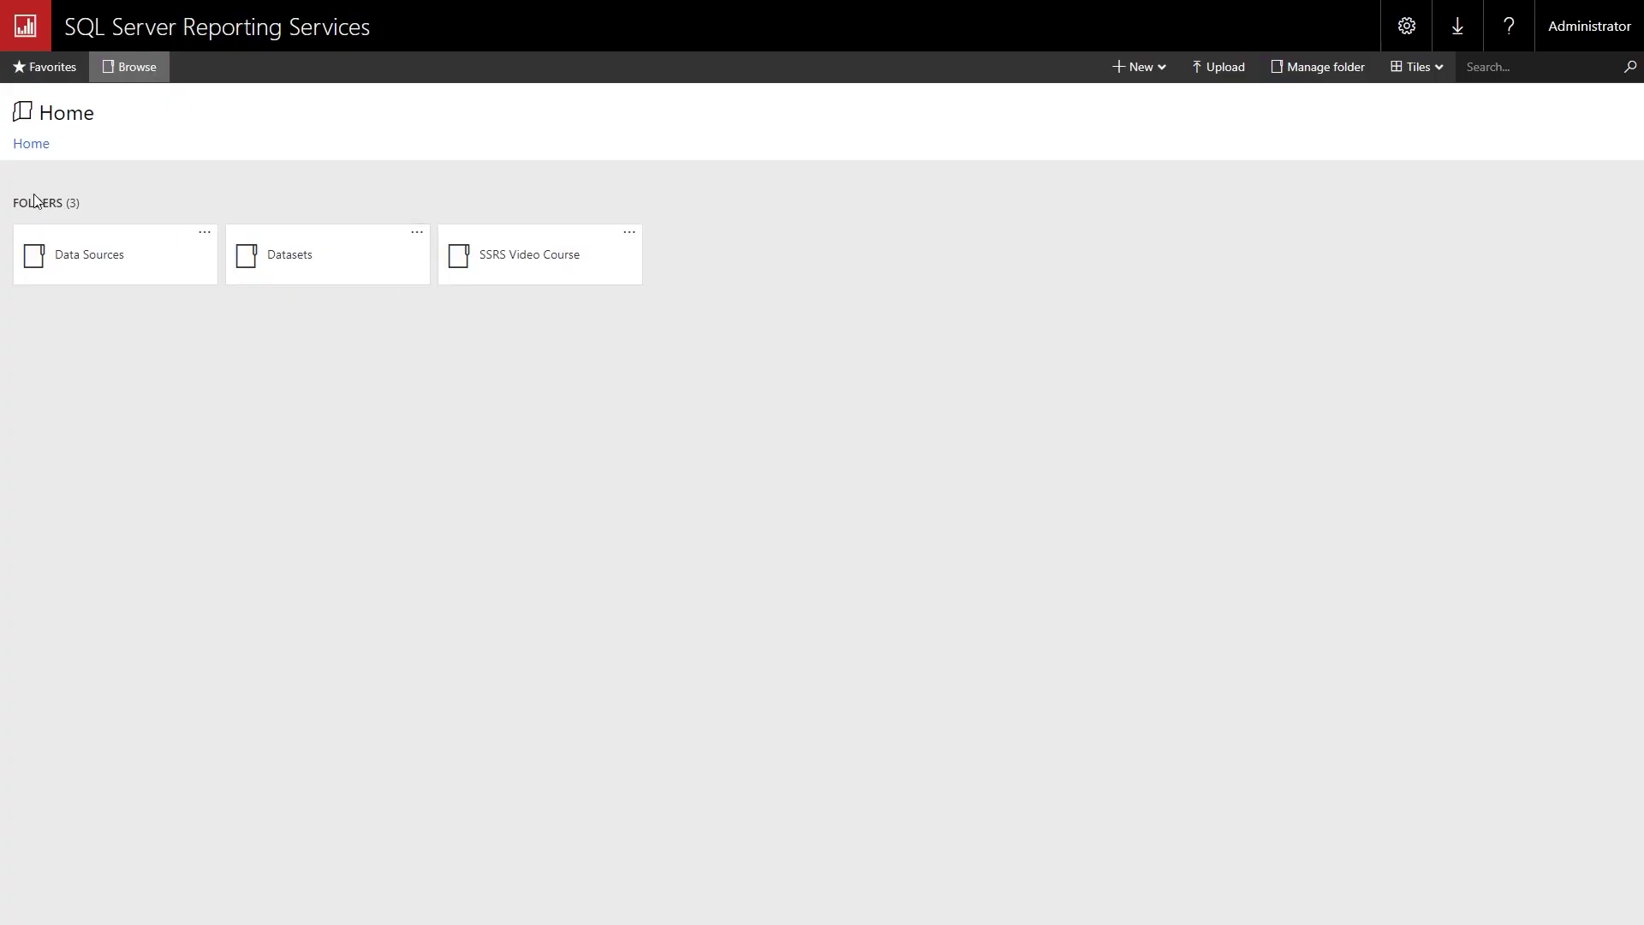
pyautogui.click(517, 261)
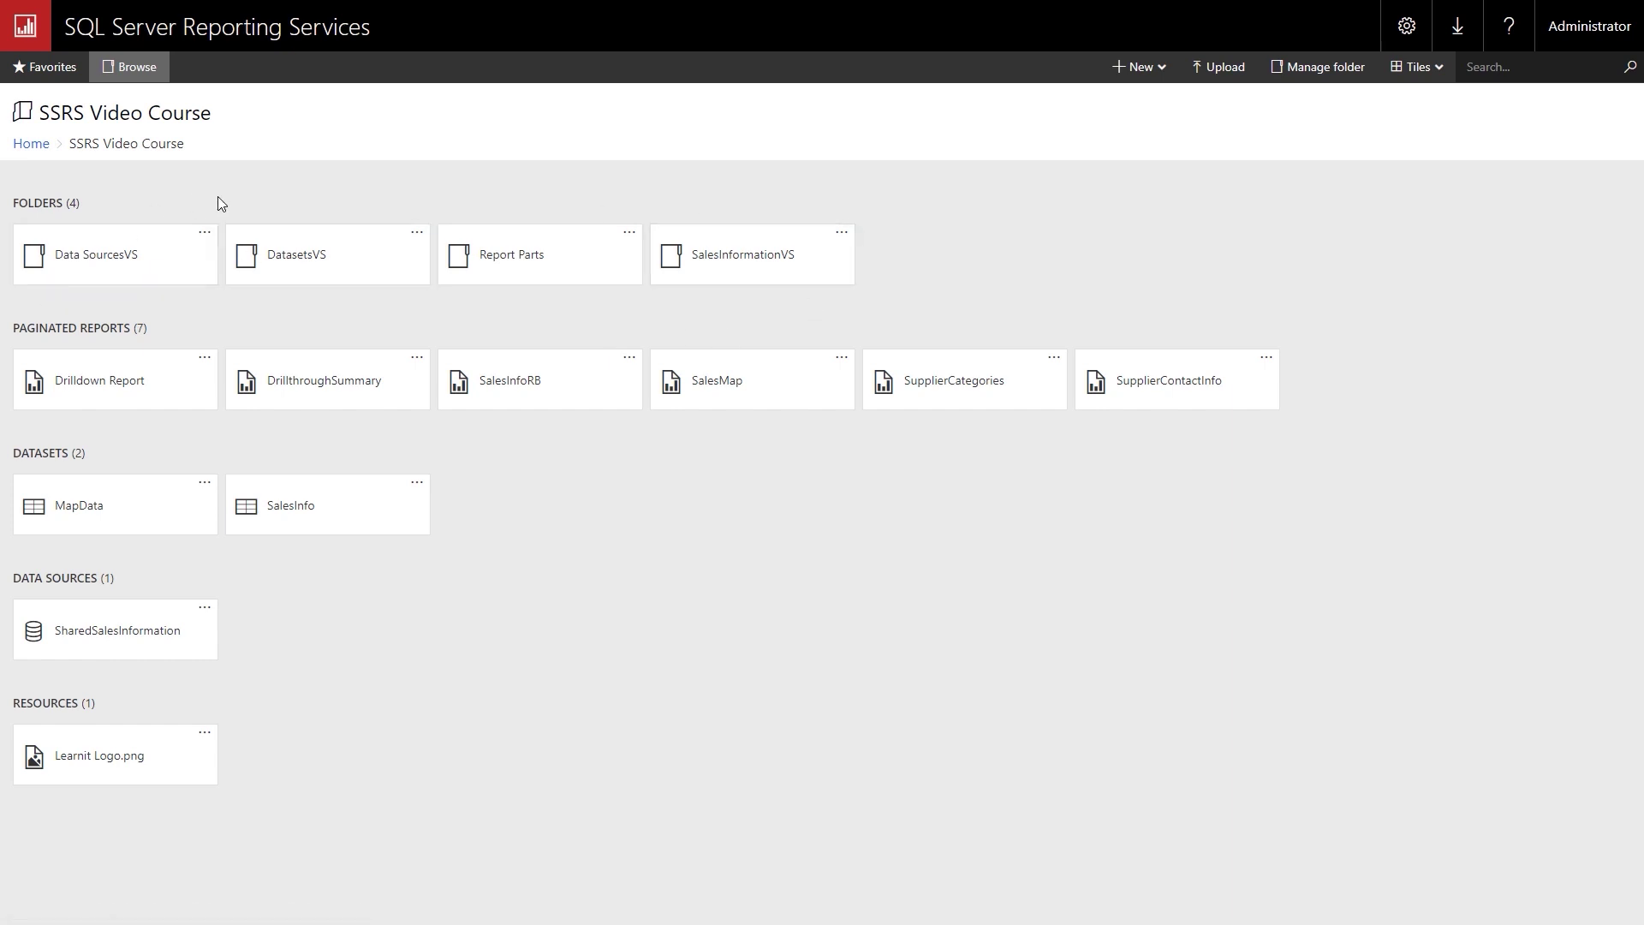
pyautogui.click(17, 144)
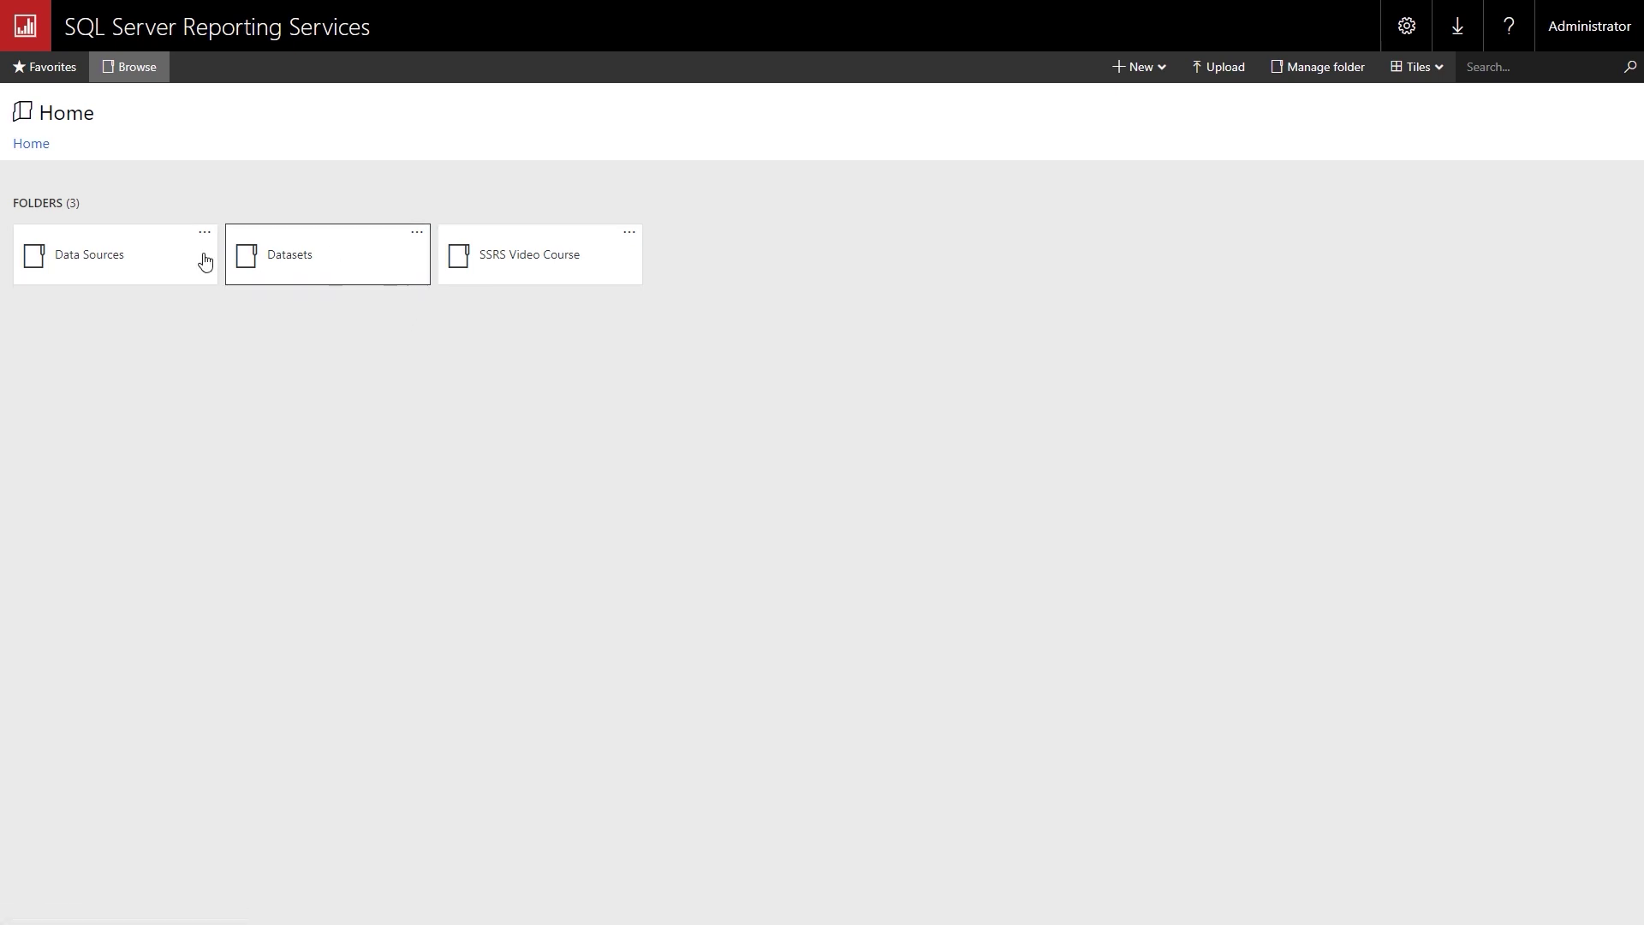
# Delete the Datasets and Data Sources folders from Home.
pyautogui.click(416, 234)
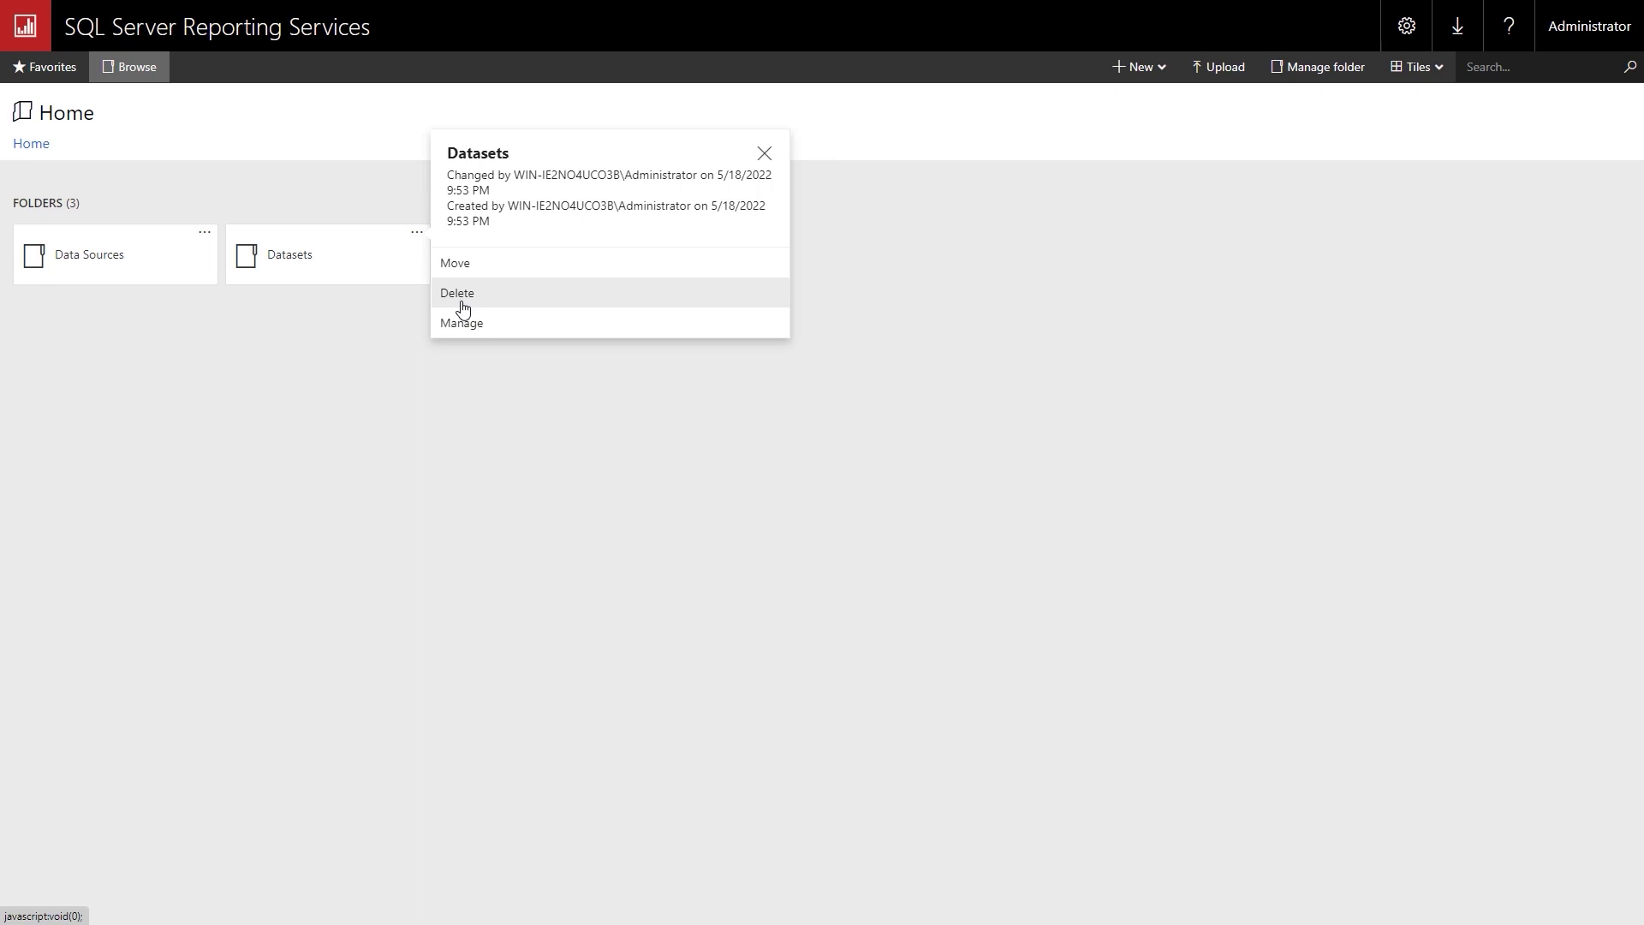
pyautogui.click(460, 295)
pyautogui.click(926, 299)
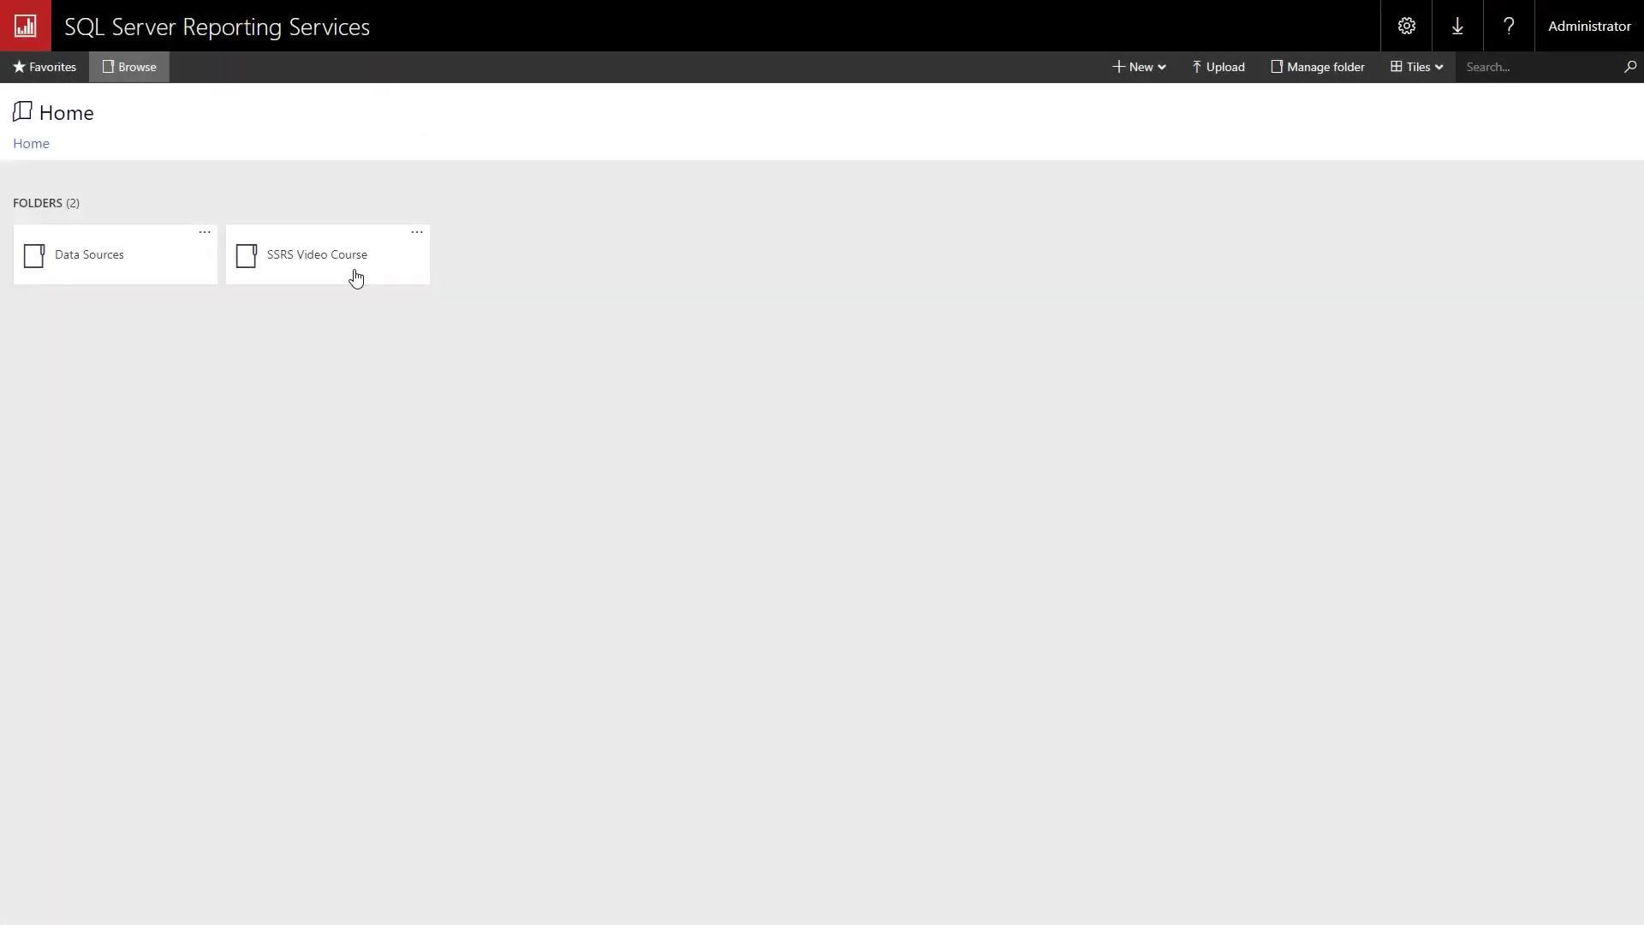
pyautogui.click(204, 234)
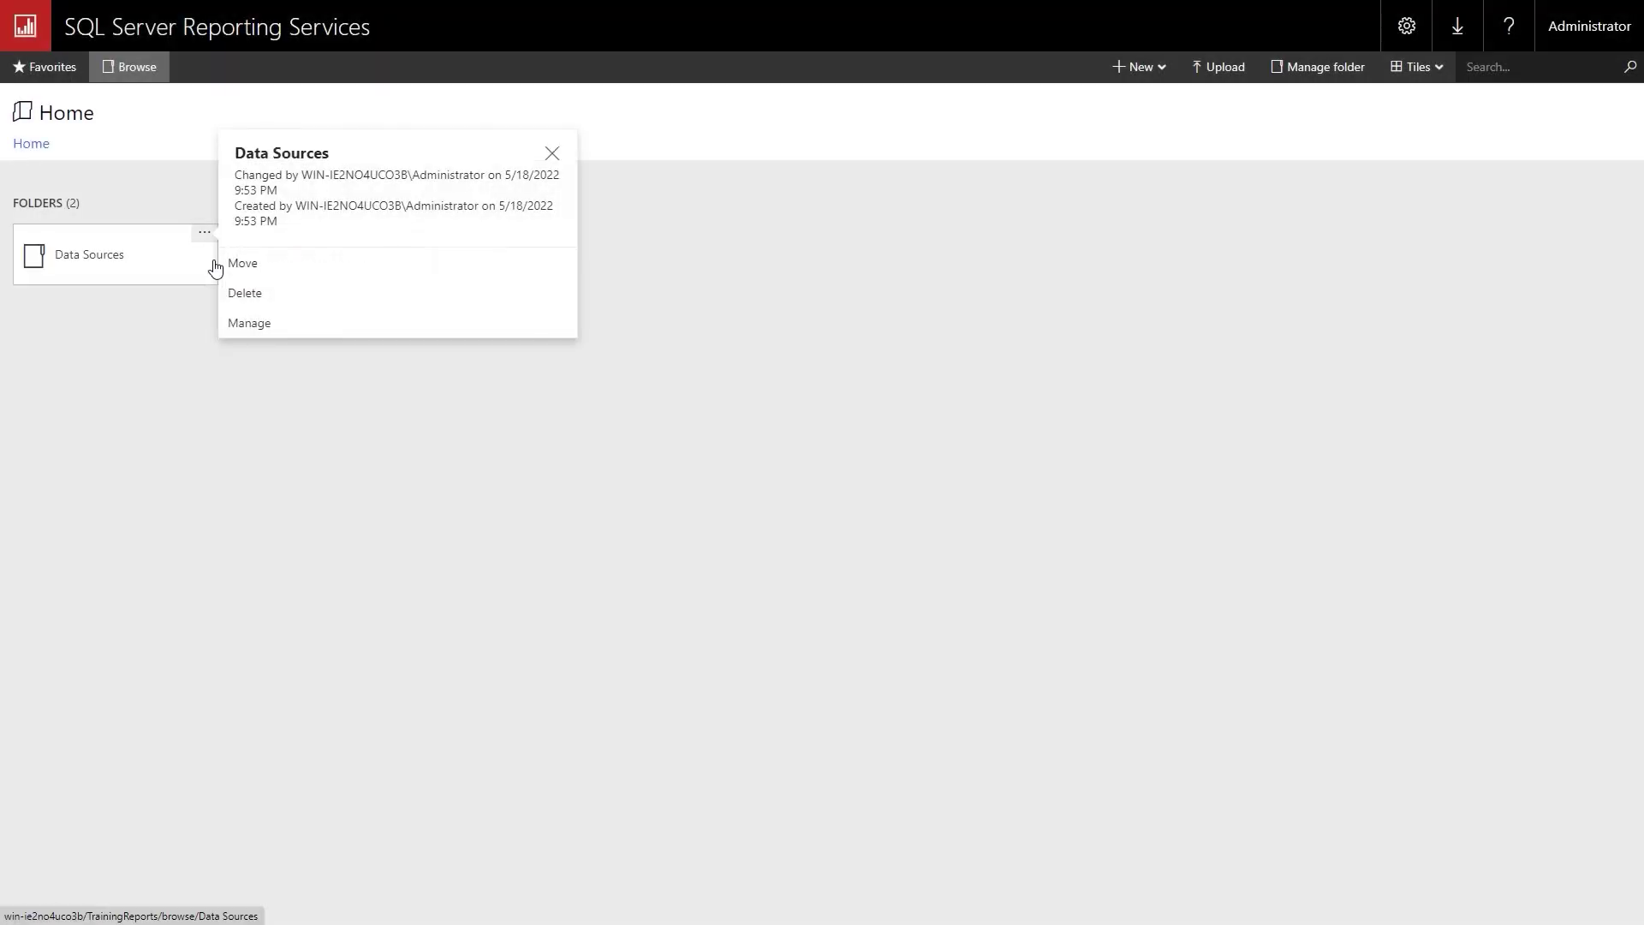
pyautogui.click(259, 293)
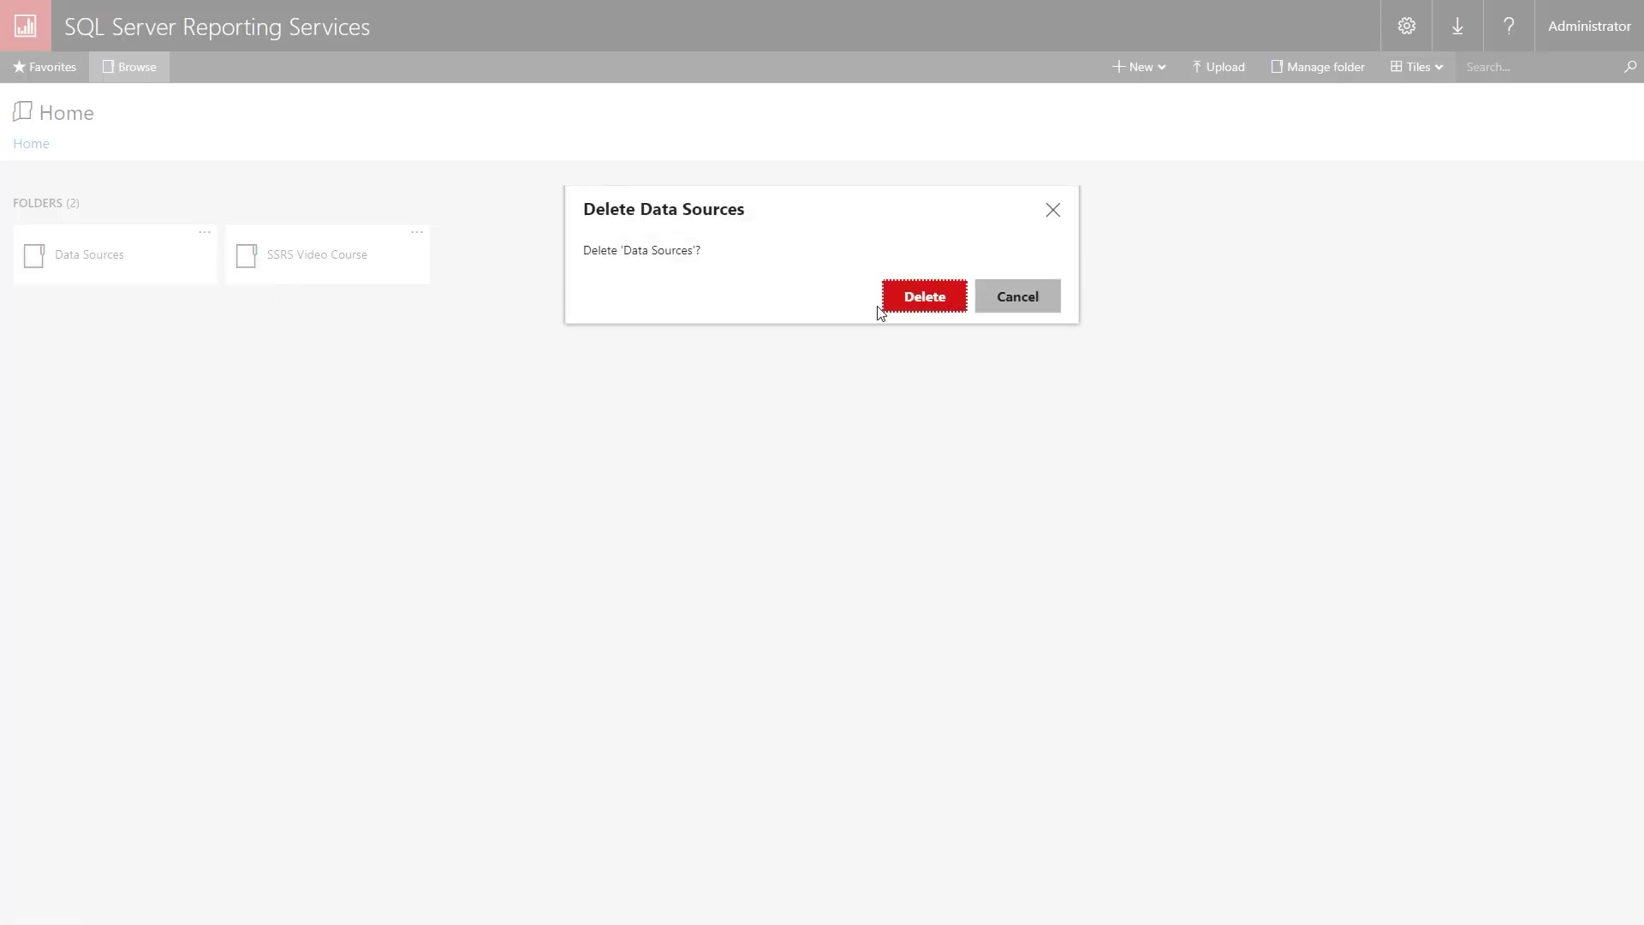
pyautogui.click(929, 304)
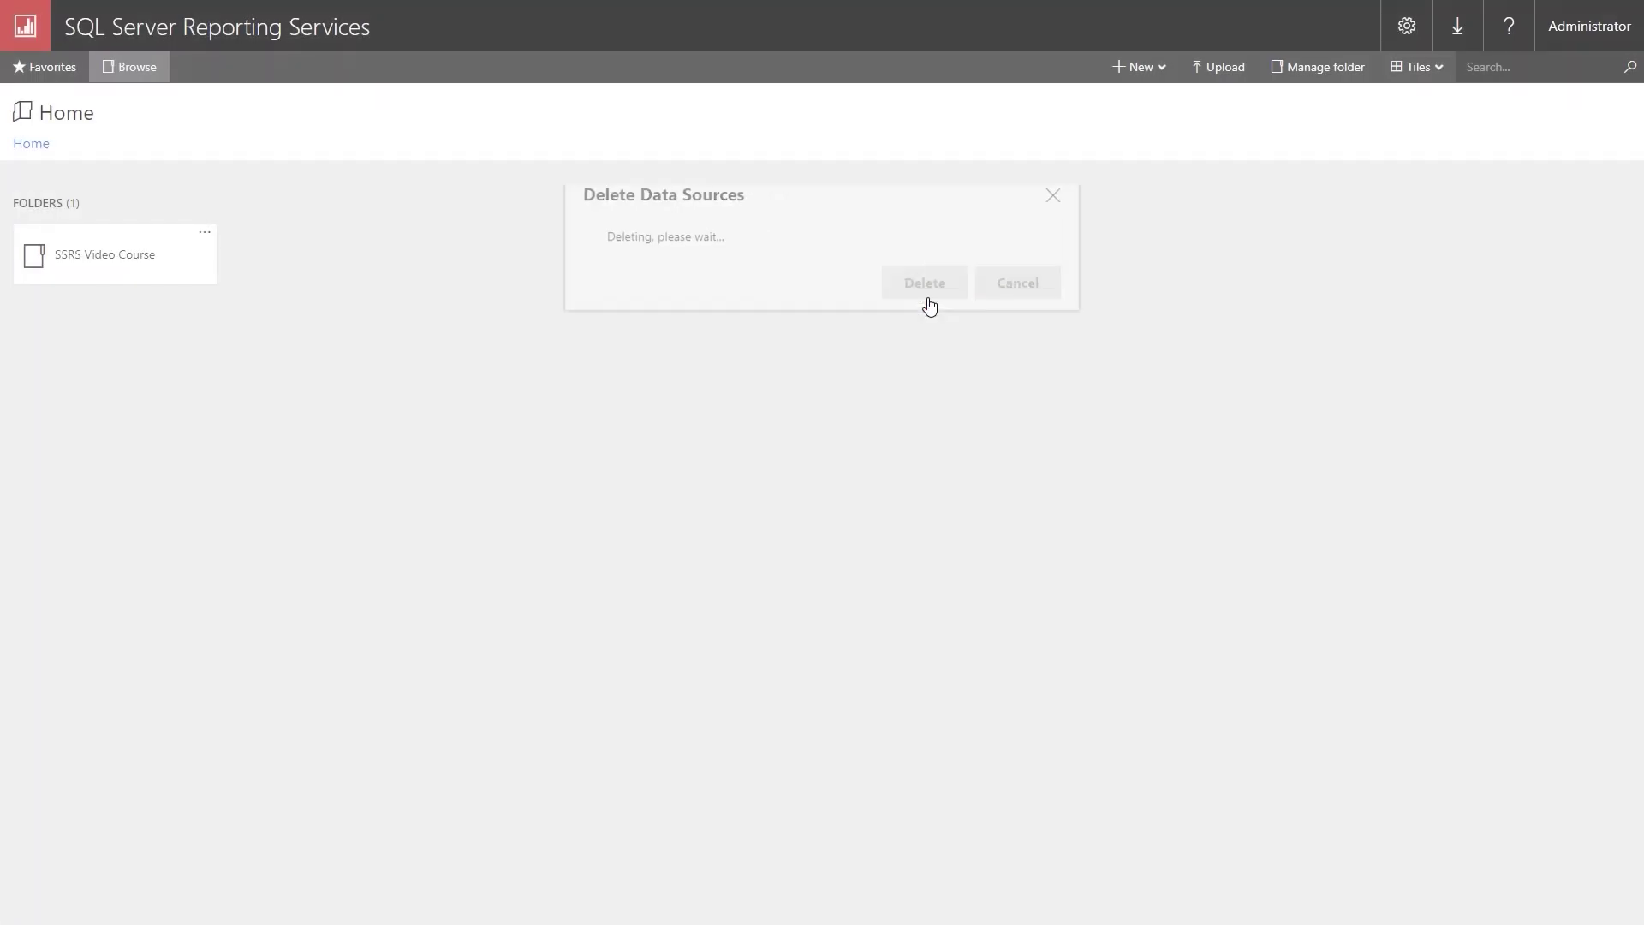
# Open the SSRS Video Course folder.
pyautogui.click(205, 232)
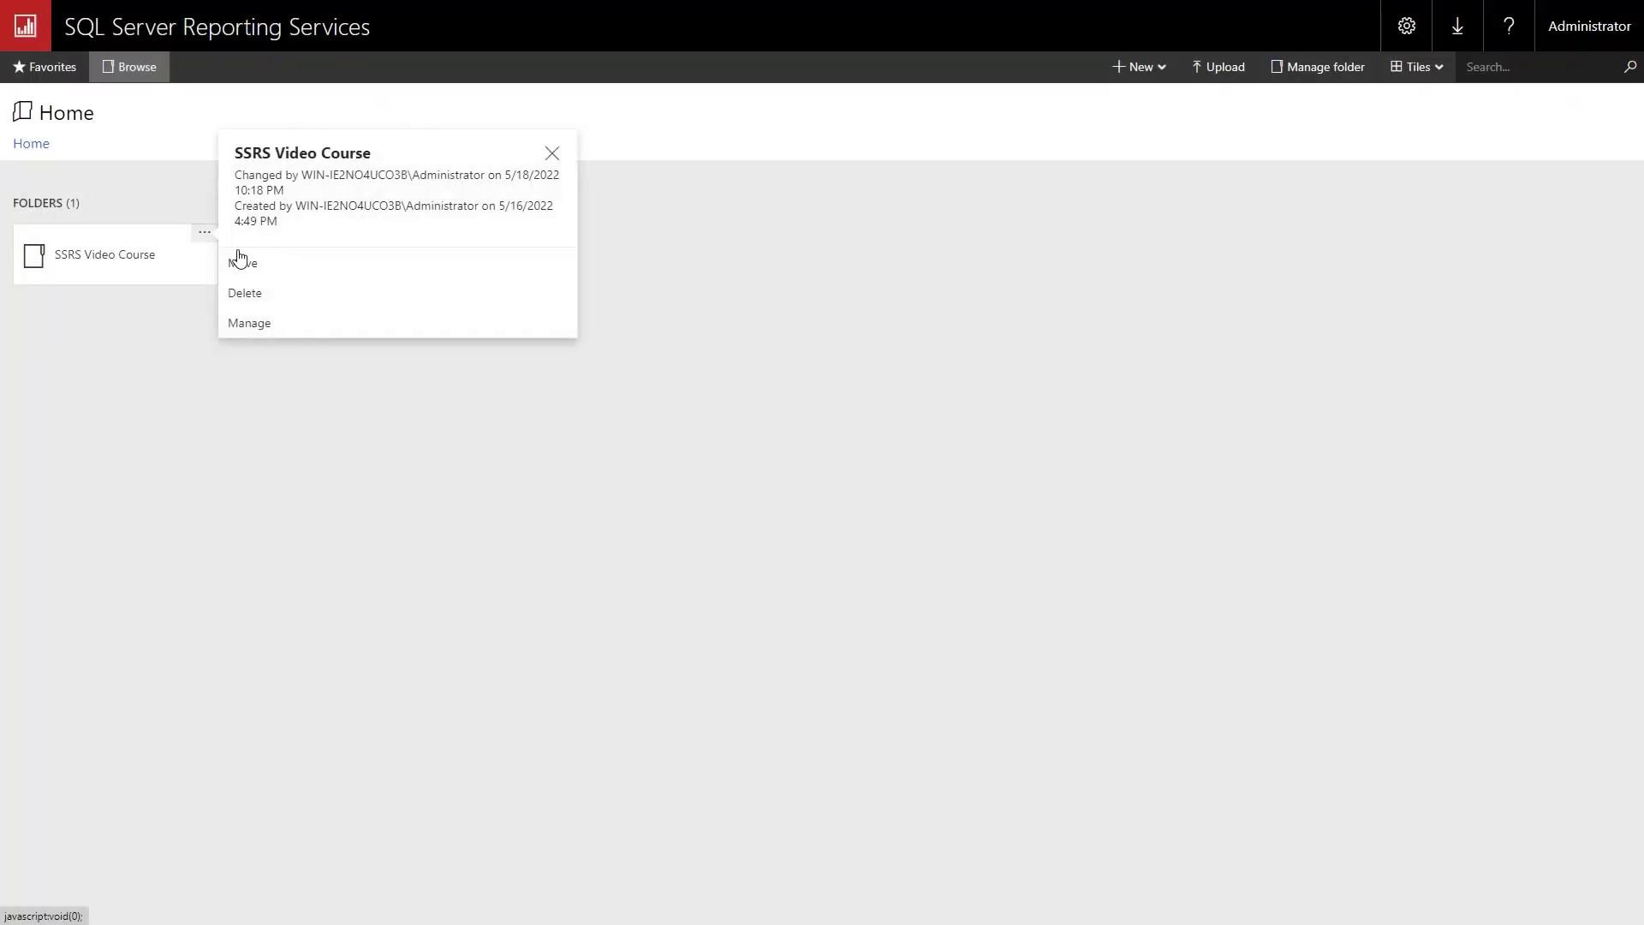
pyautogui.click(106, 325)
pyautogui.click(106, 264)
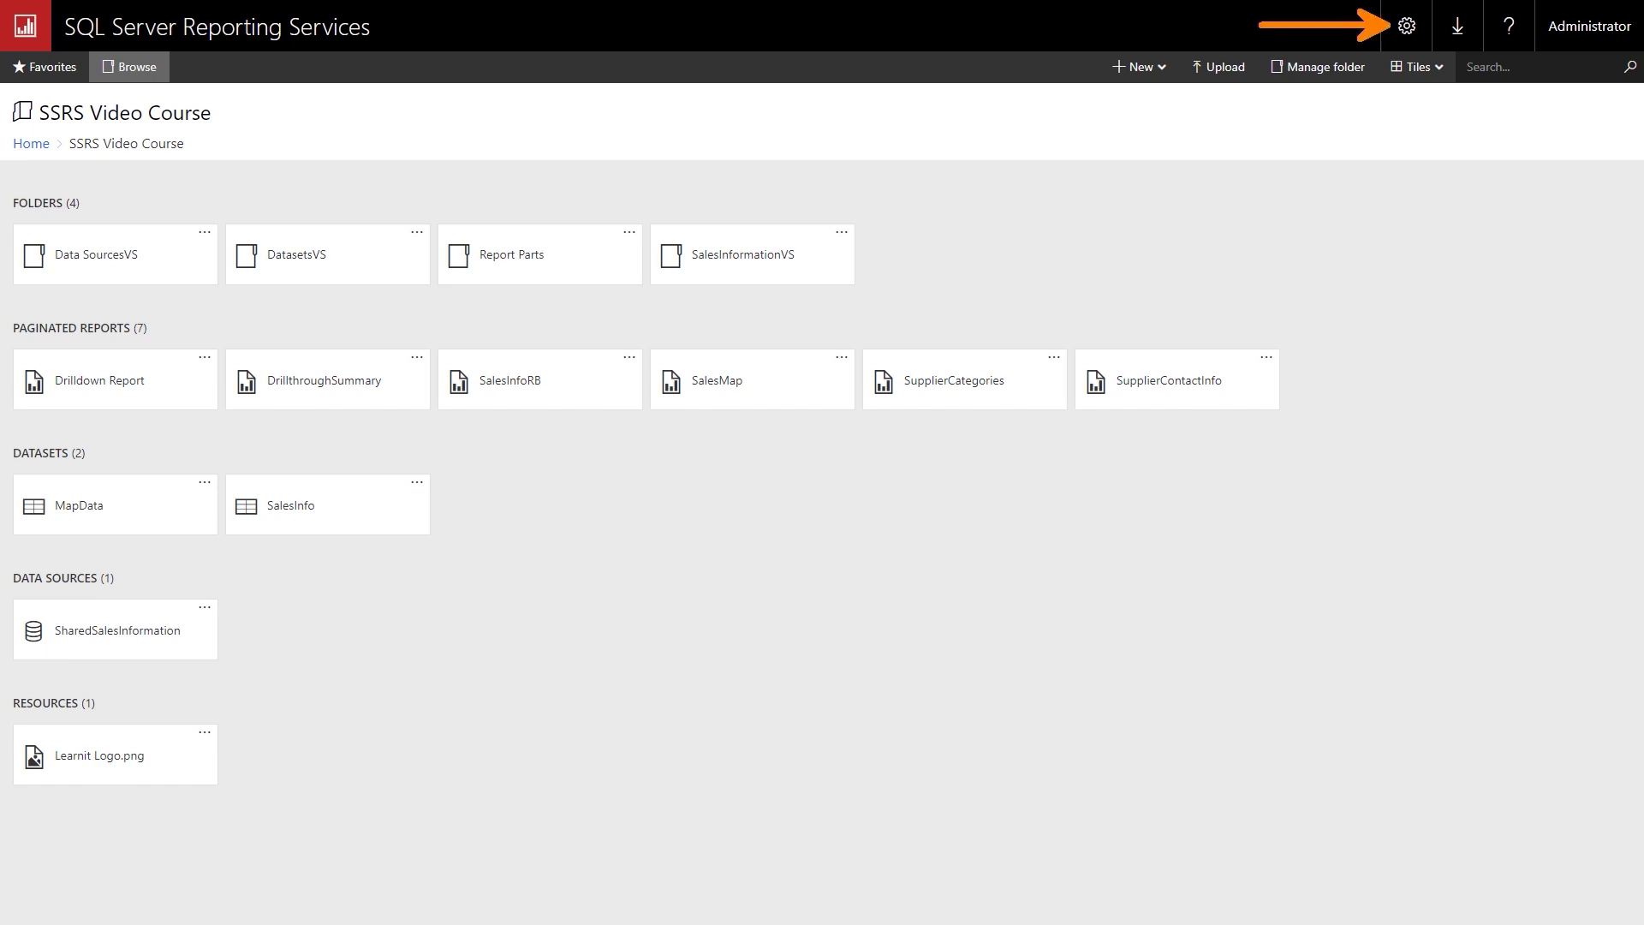
# Start a new shared schedule under Site settings > Schedules named 'SalesInformationProject'.
pyautogui.click(1413, 32)
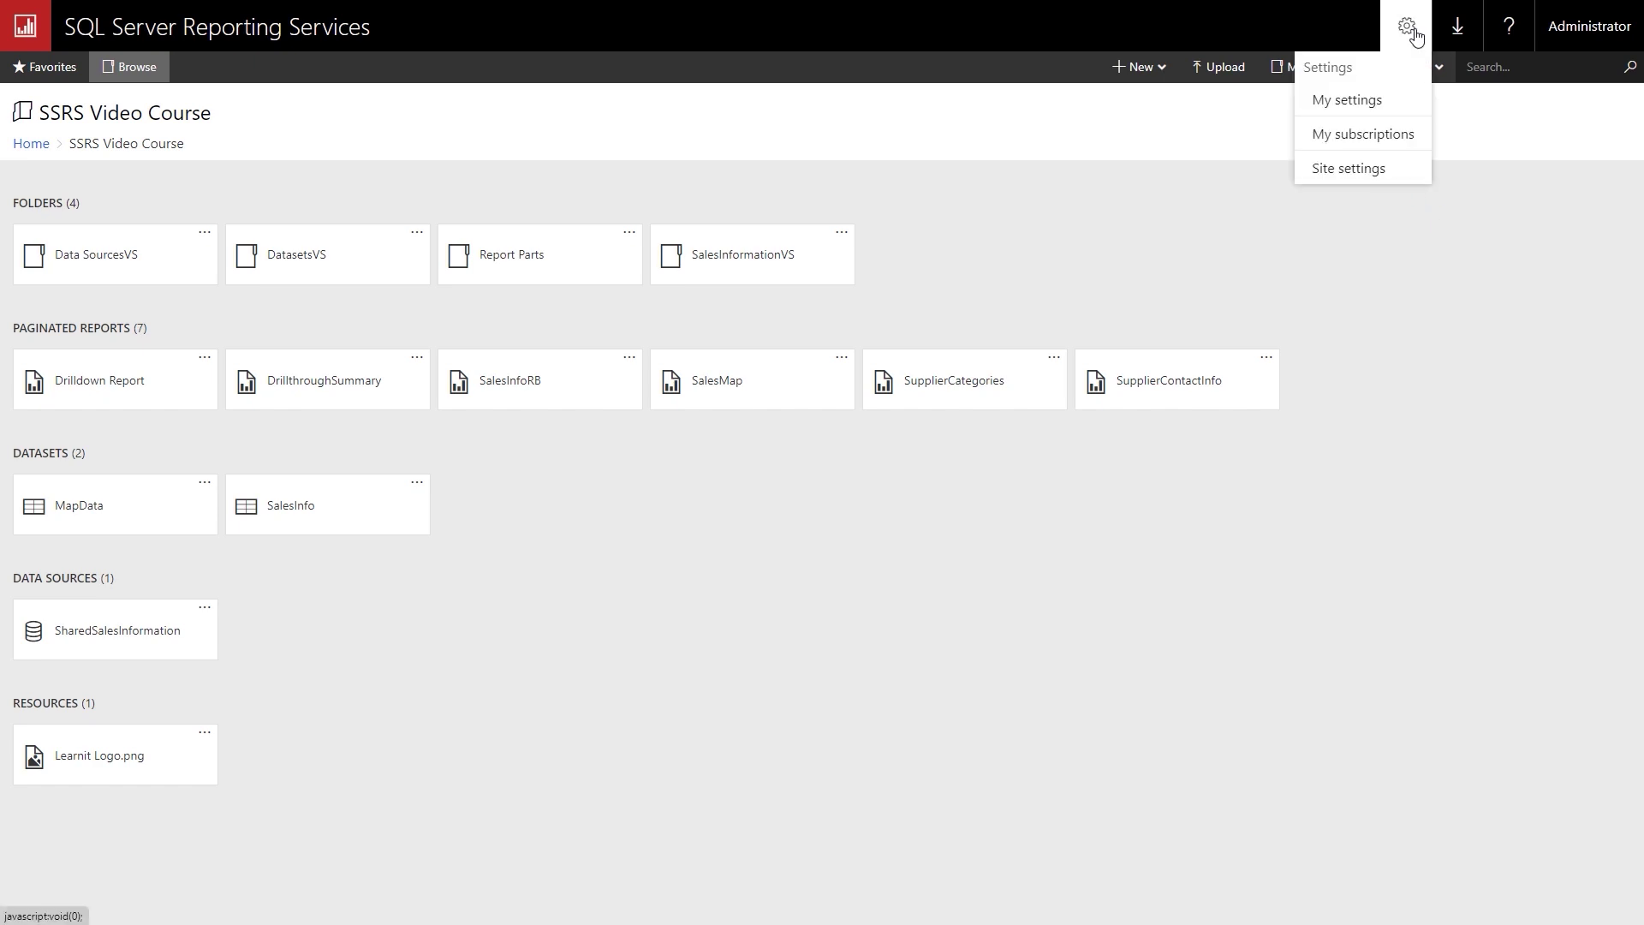
pyautogui.click(1350, 170)
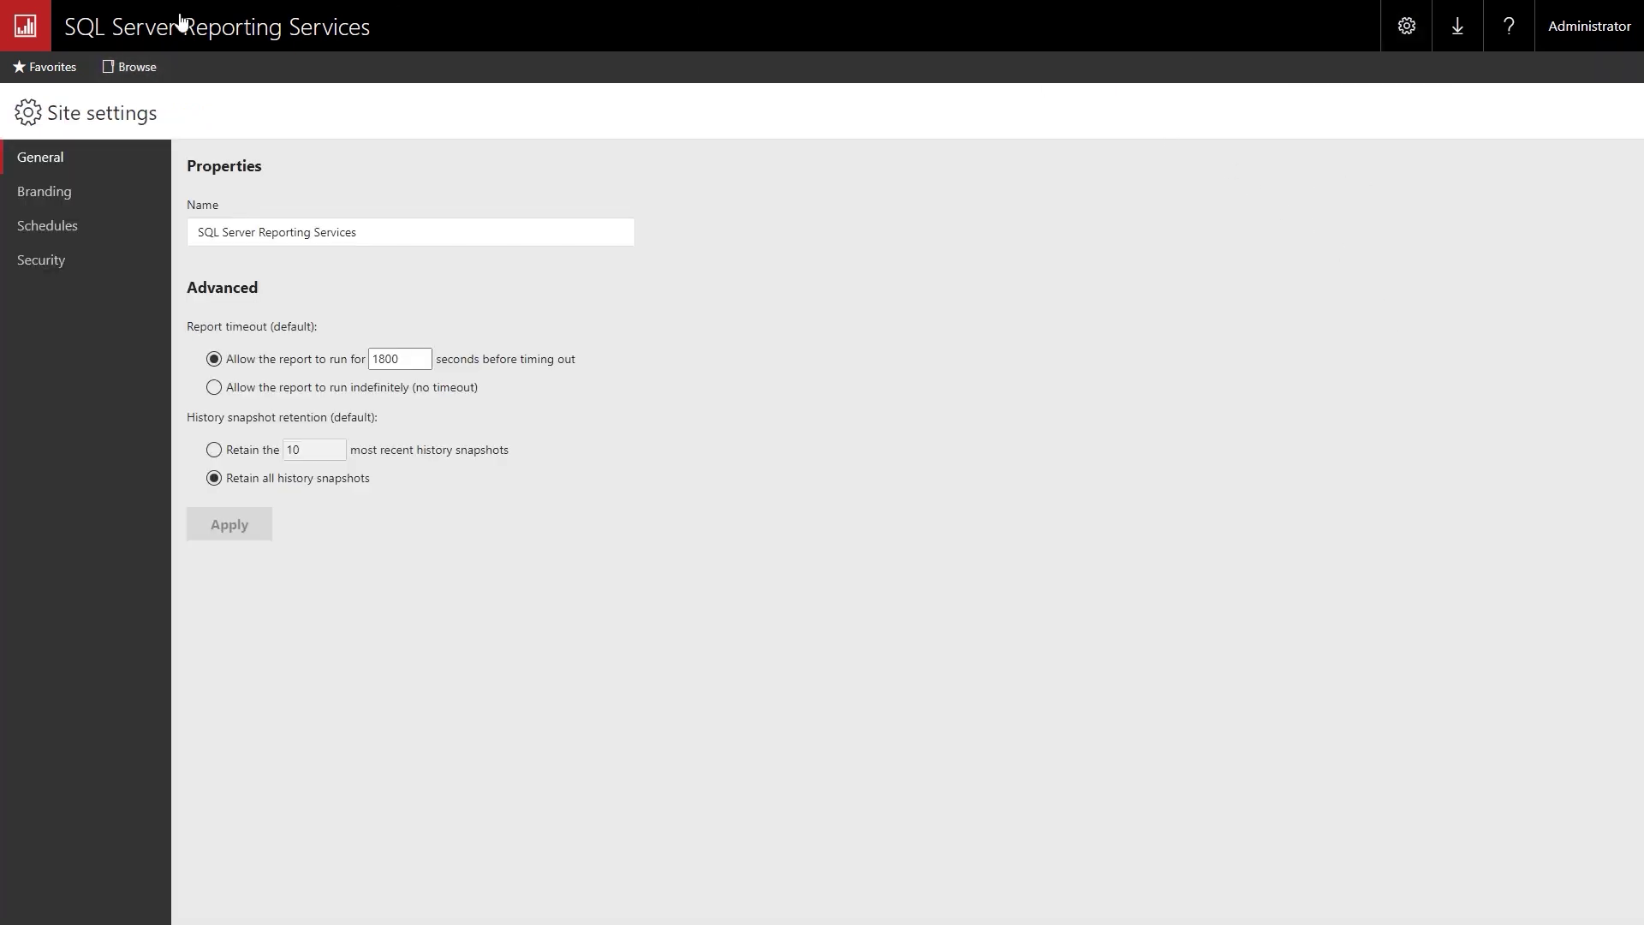
pyautogui.click(60, 230)
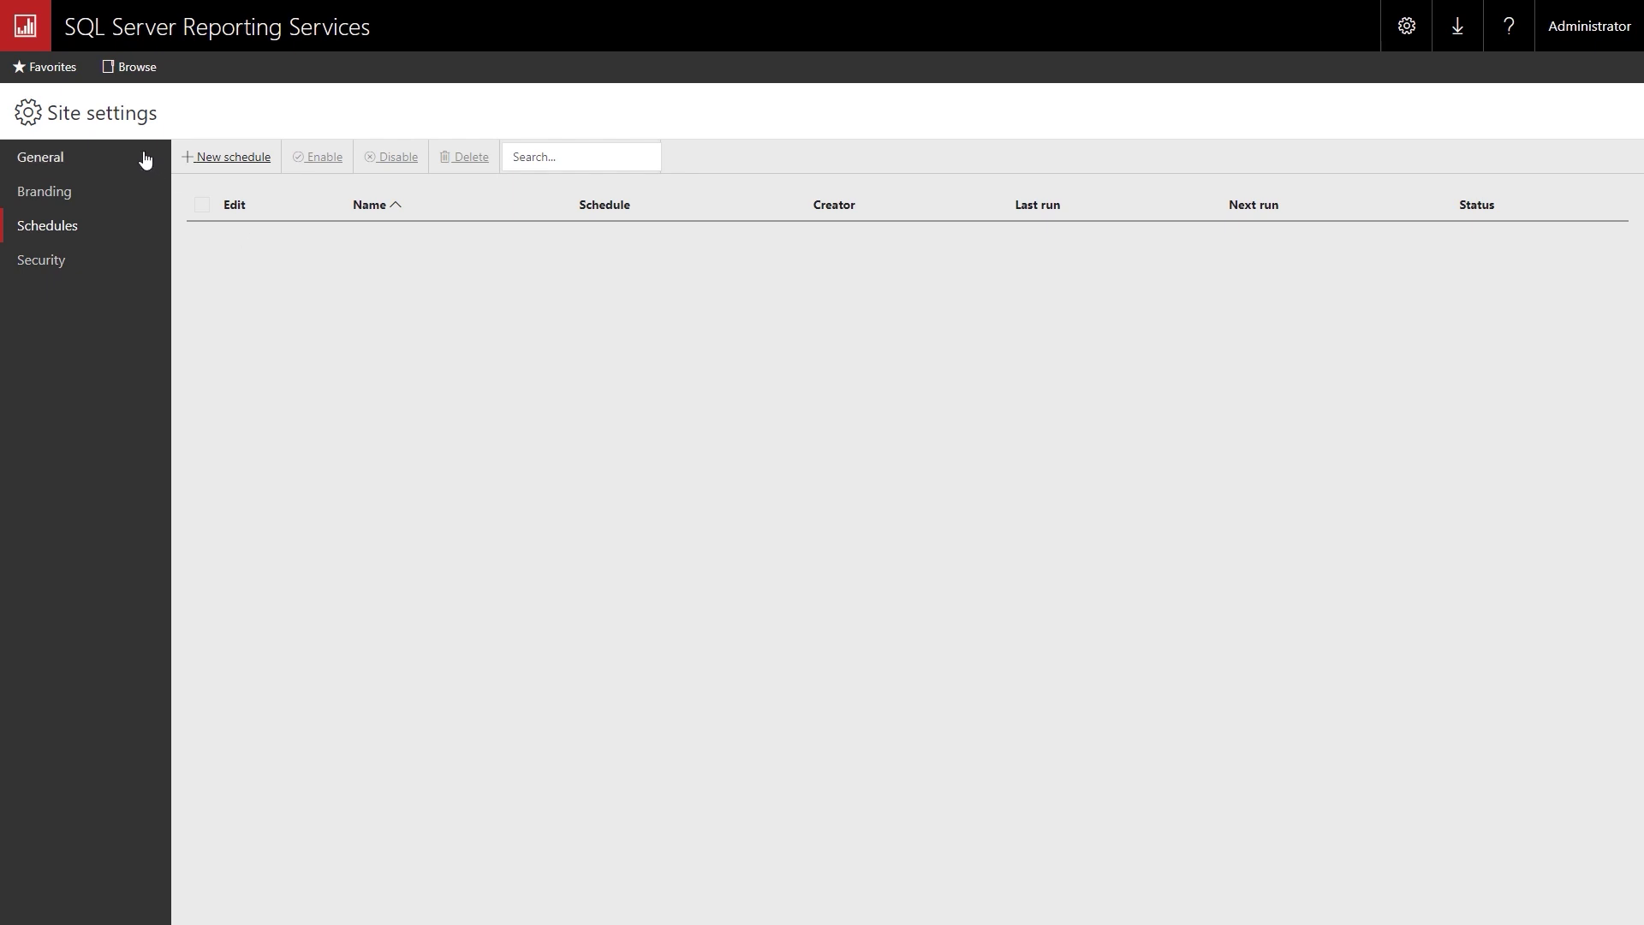
pyautogui.click(216, 162)
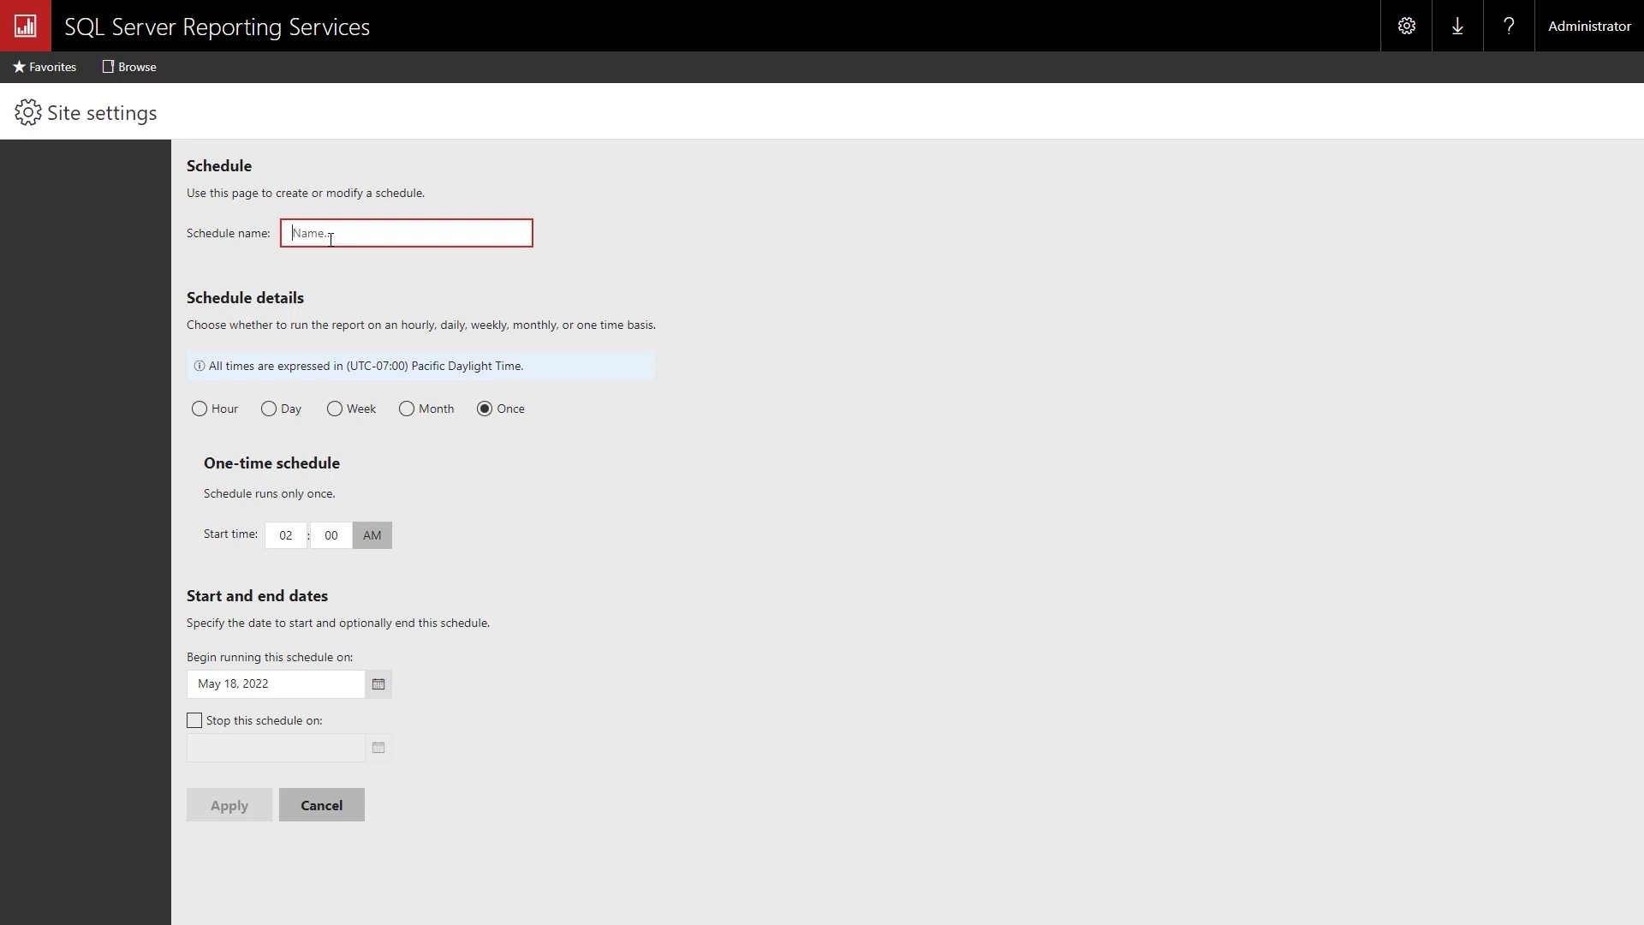
pyautogui.write('SalesInfo')
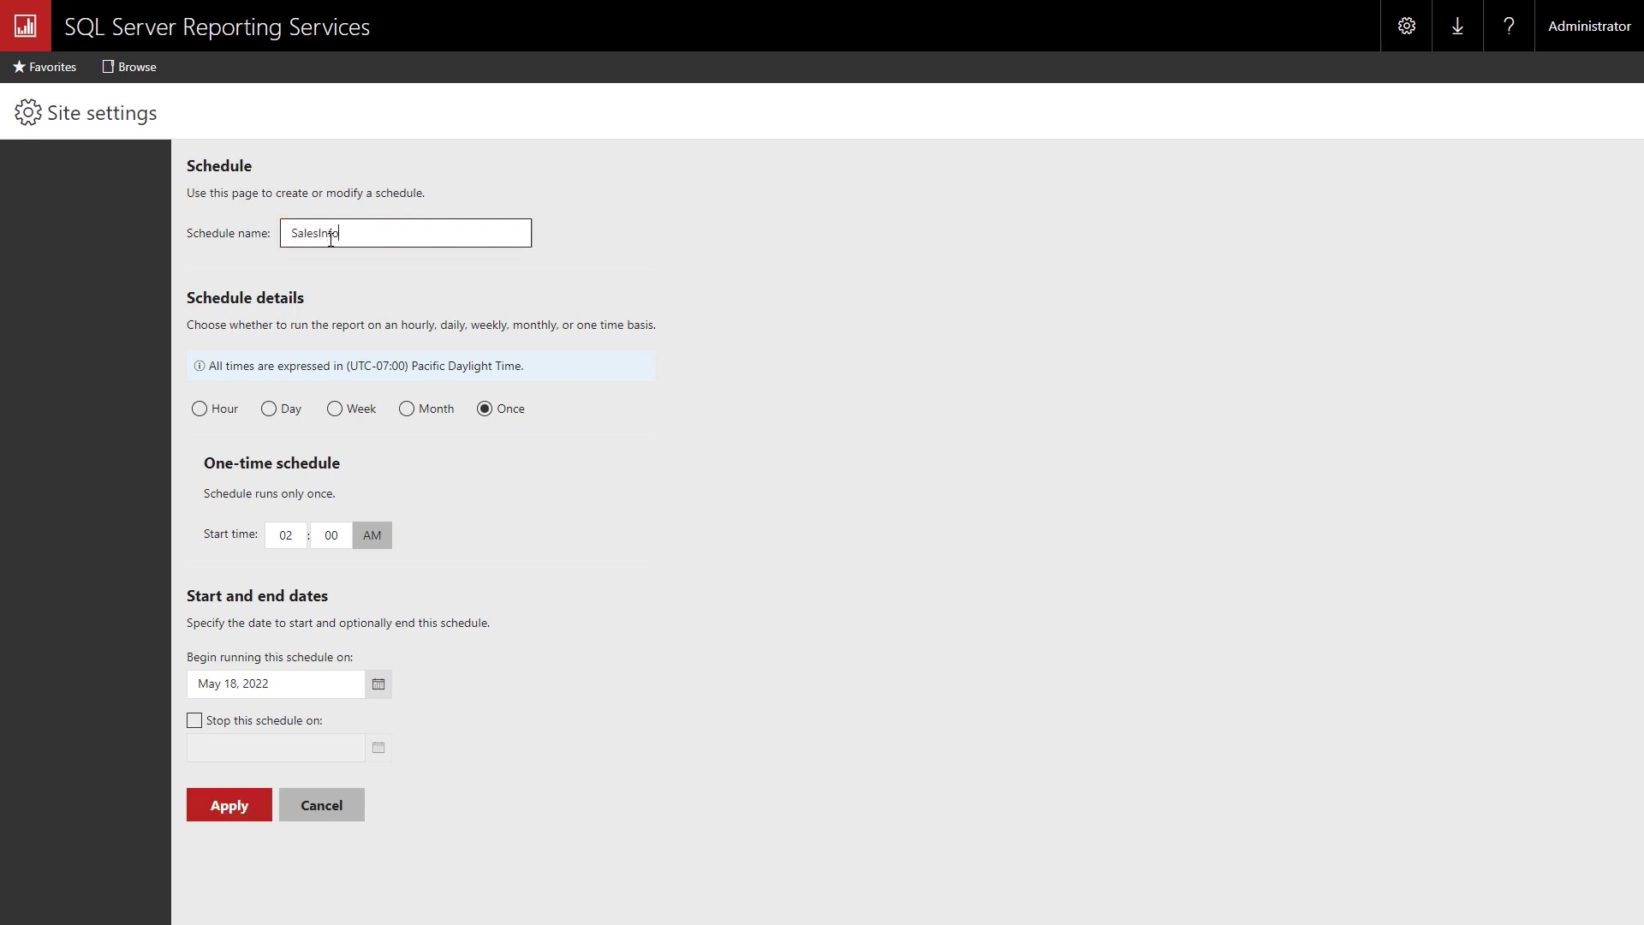
pyautogui.write('rmationProject')
# Make the schedule run daily at 2:00 AM every weekday from May 19, 2022, and apply it.
pyautogui.click(269, 409)
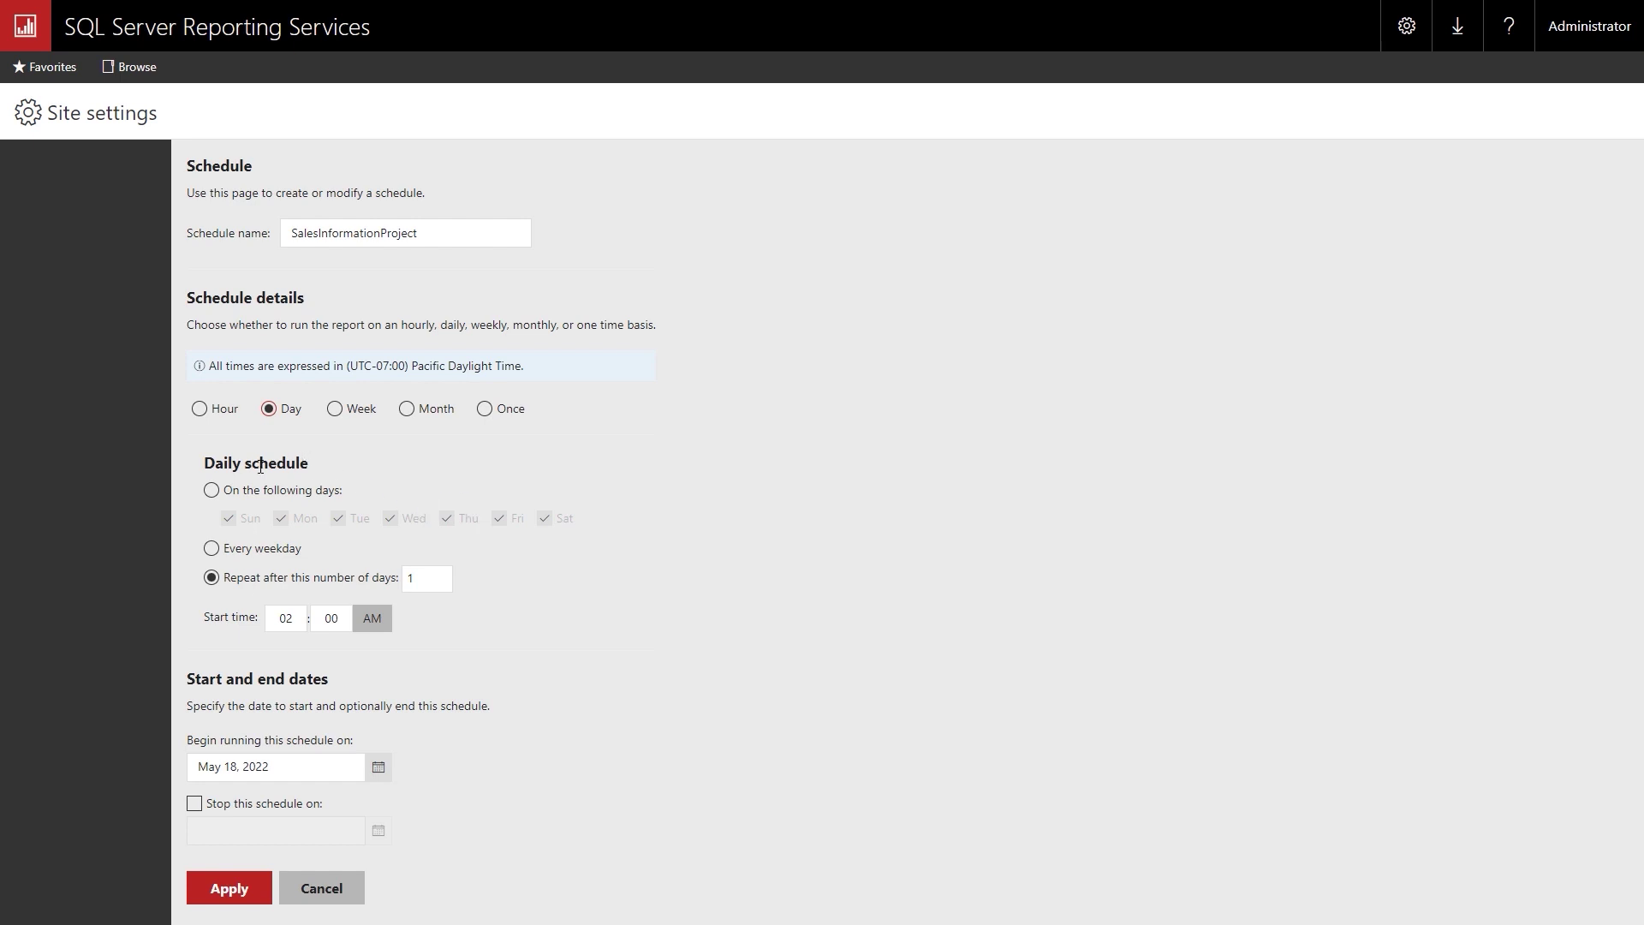
pyautogui.click(212, 491)
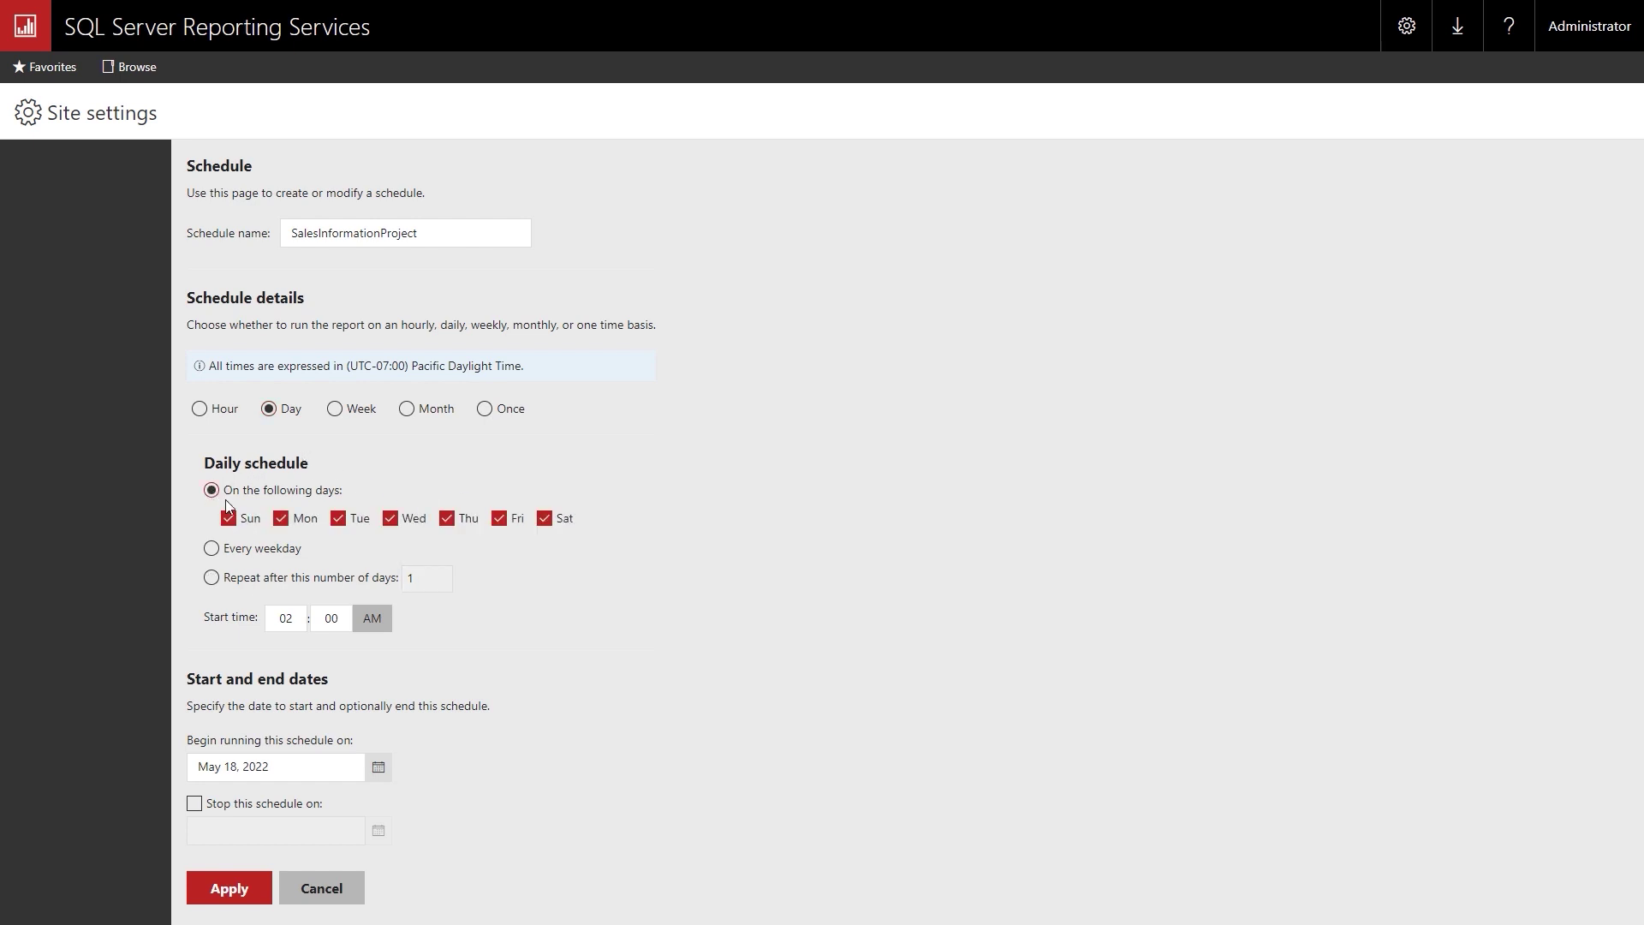
pyautogui.click(212, 549)
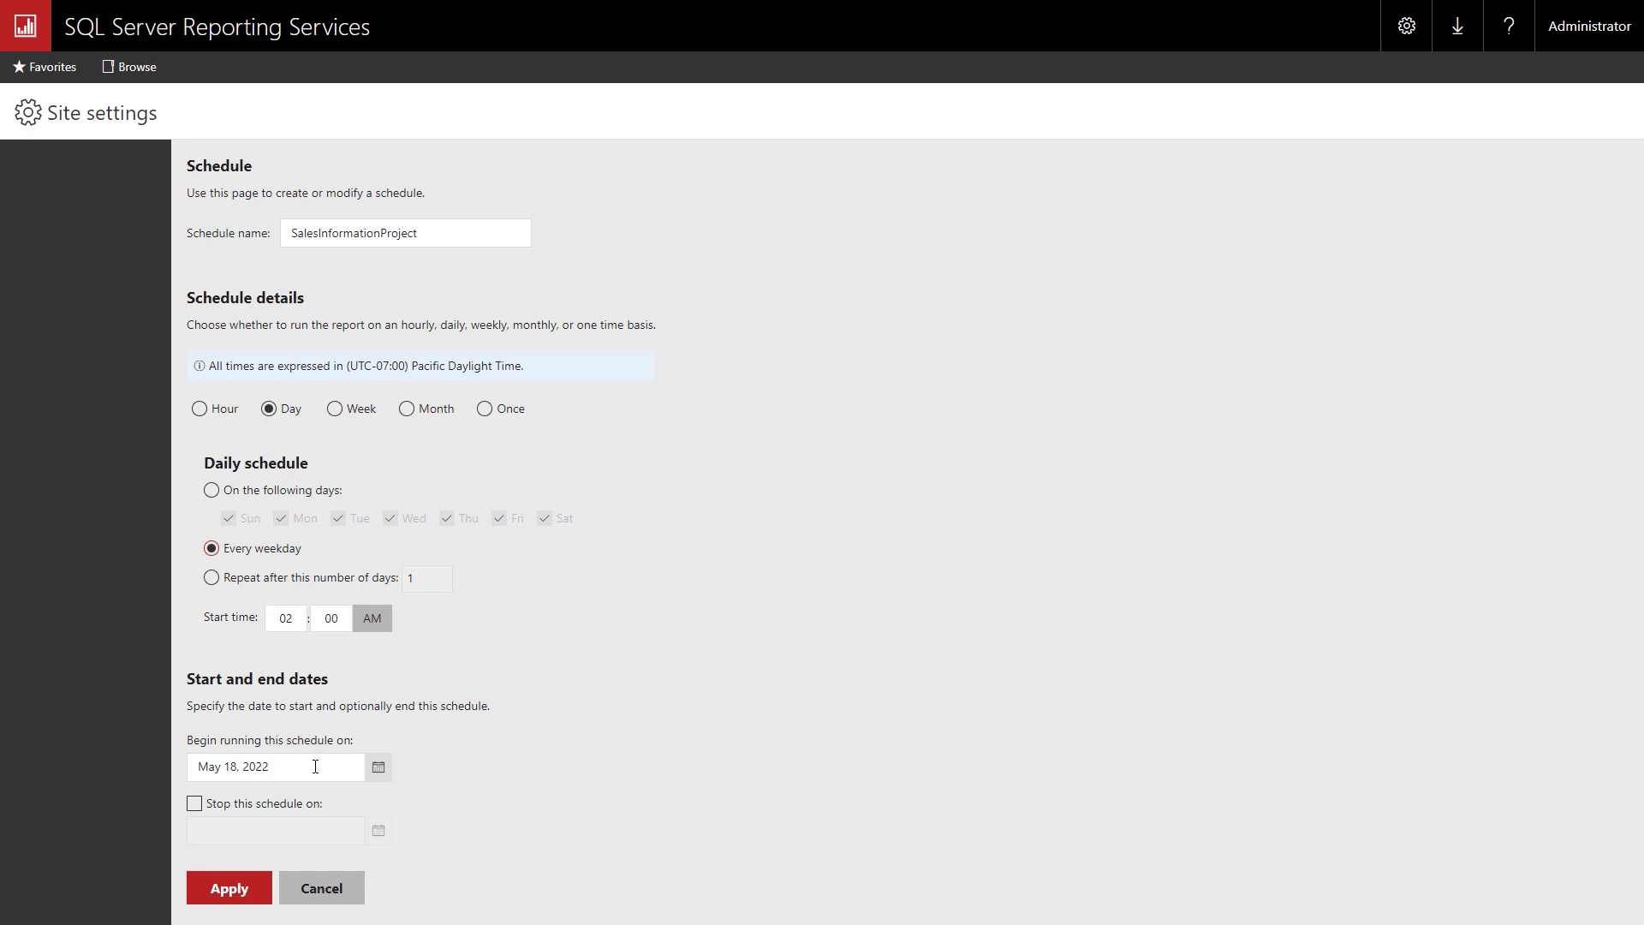
pyautogui.click(374, 764)
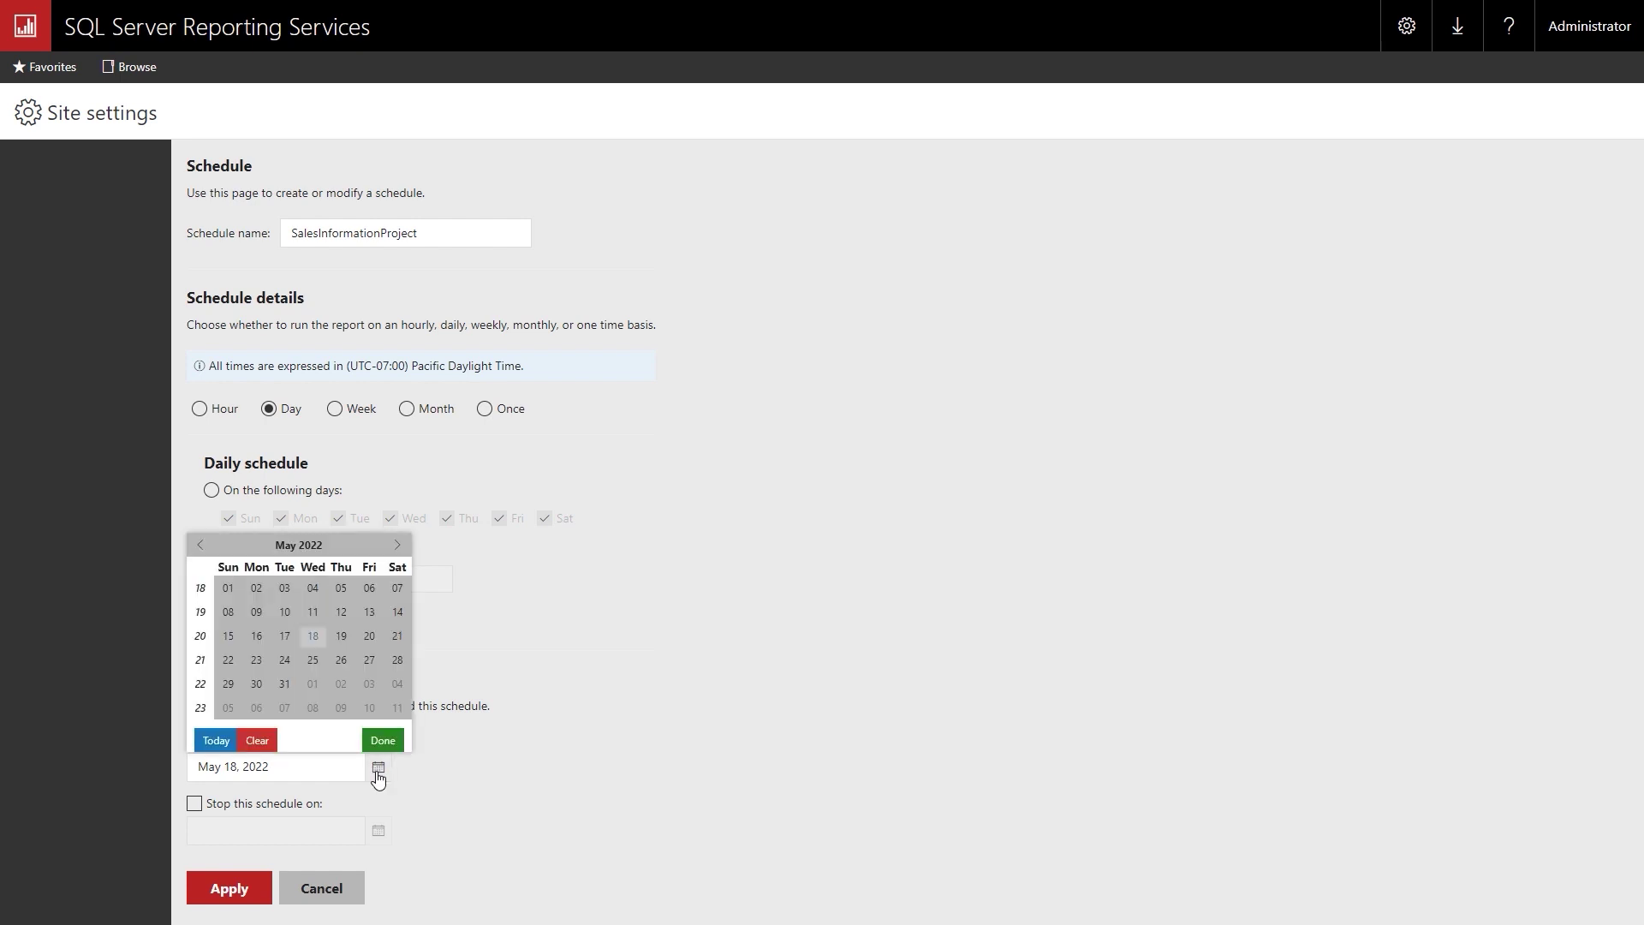
pyautogui.click(341, 636)
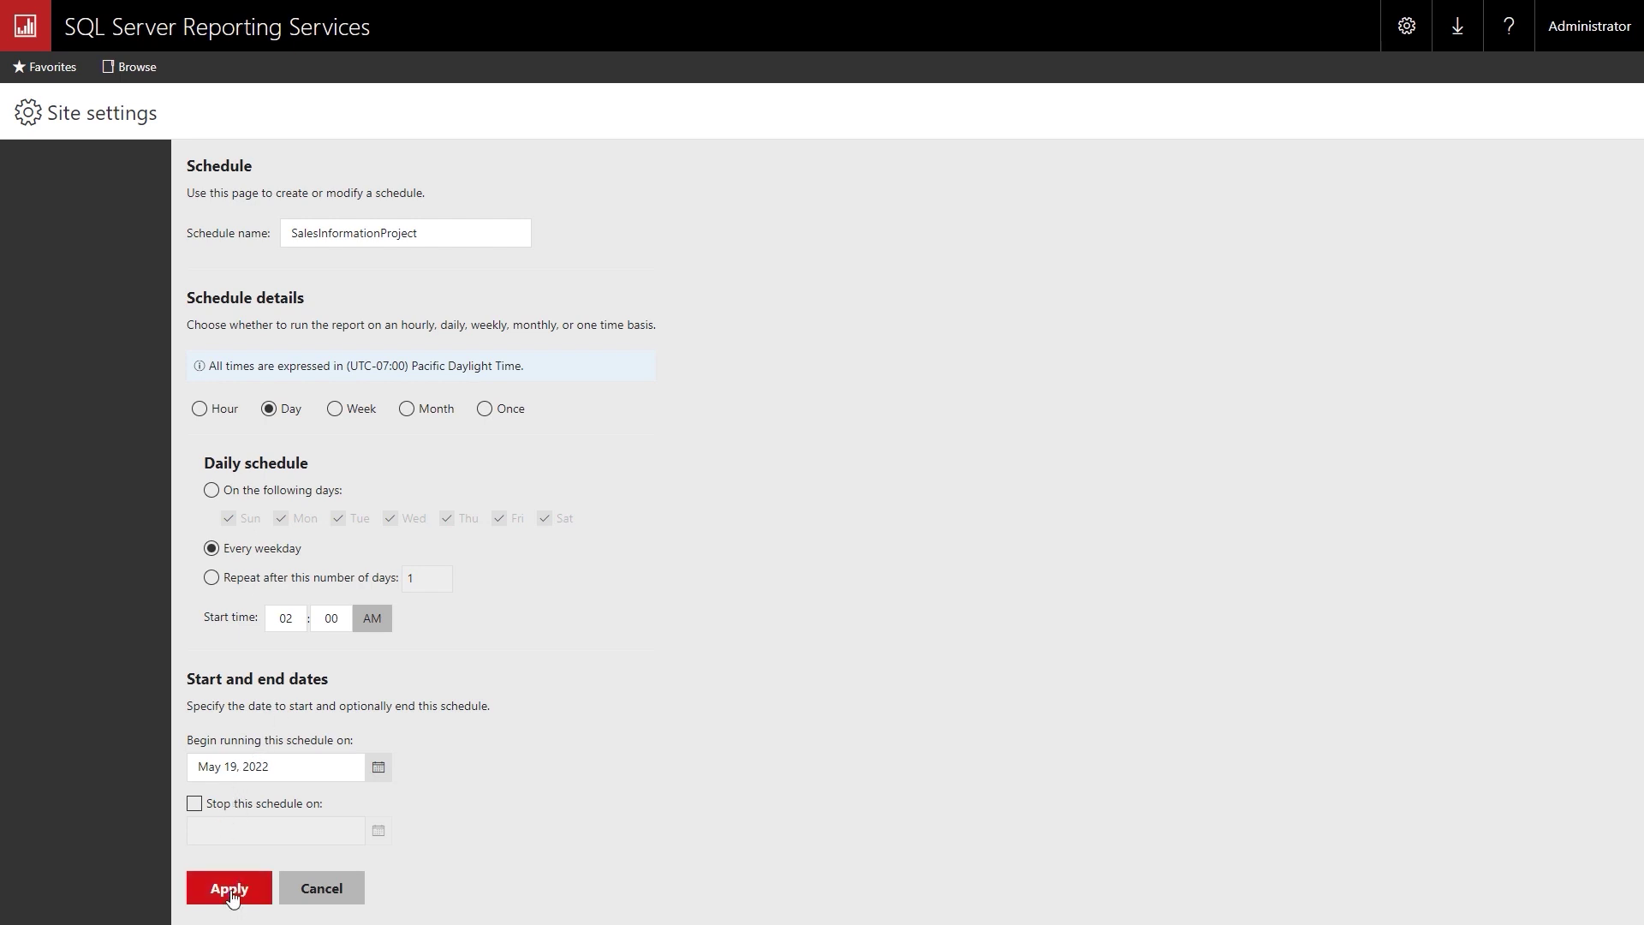
pyautogui.click(230, 891)
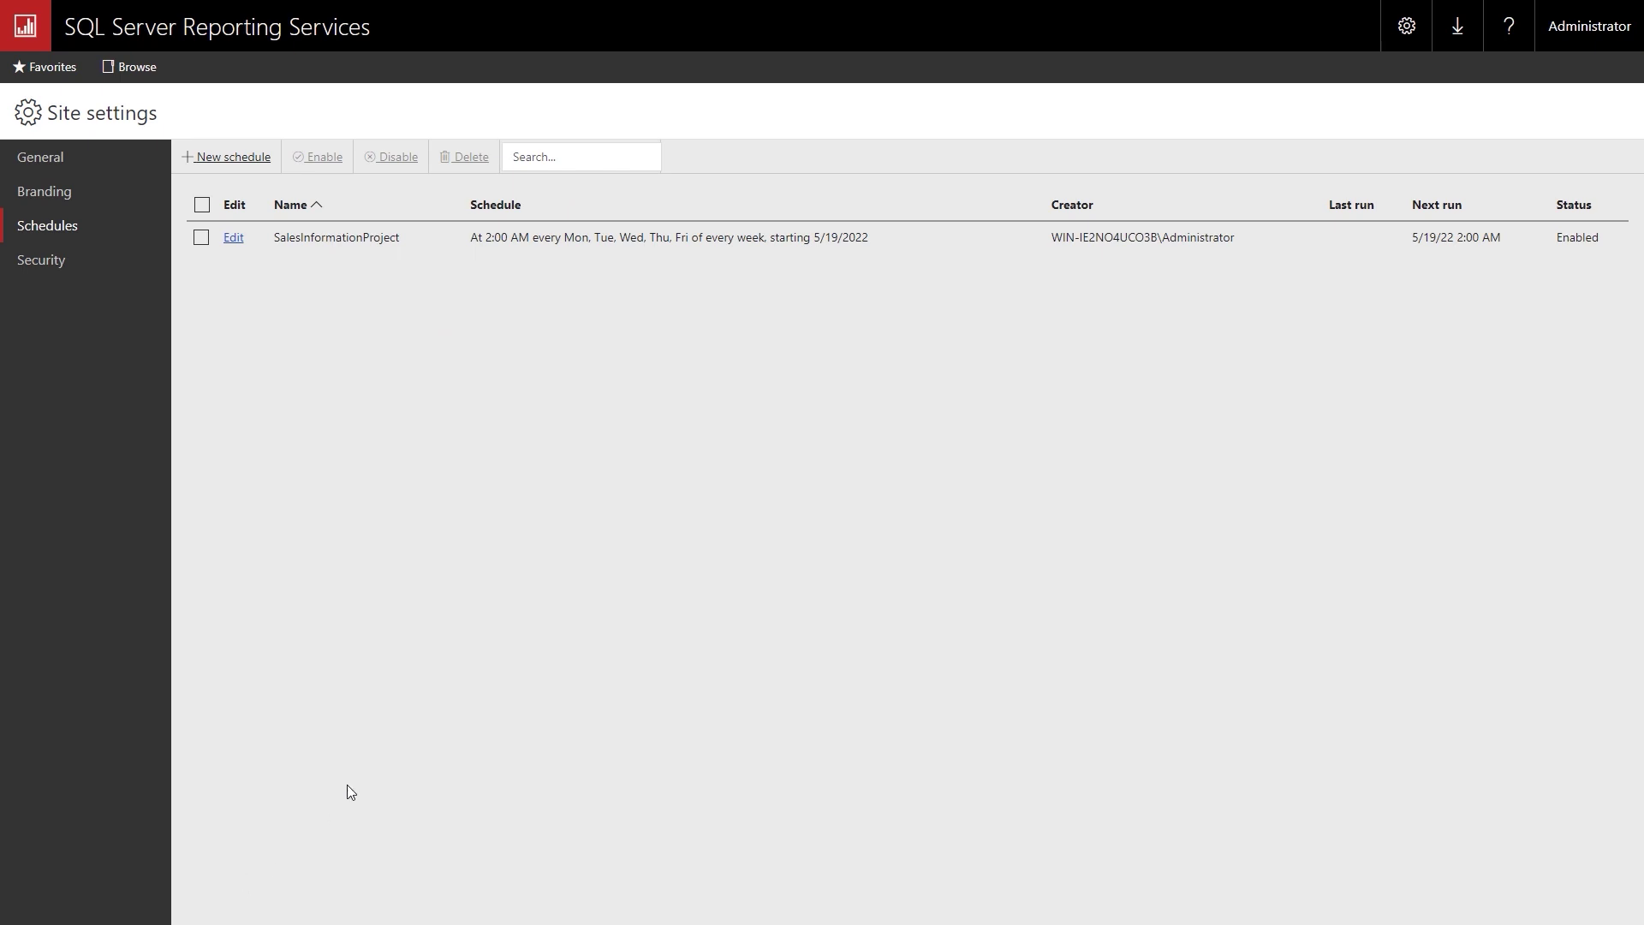
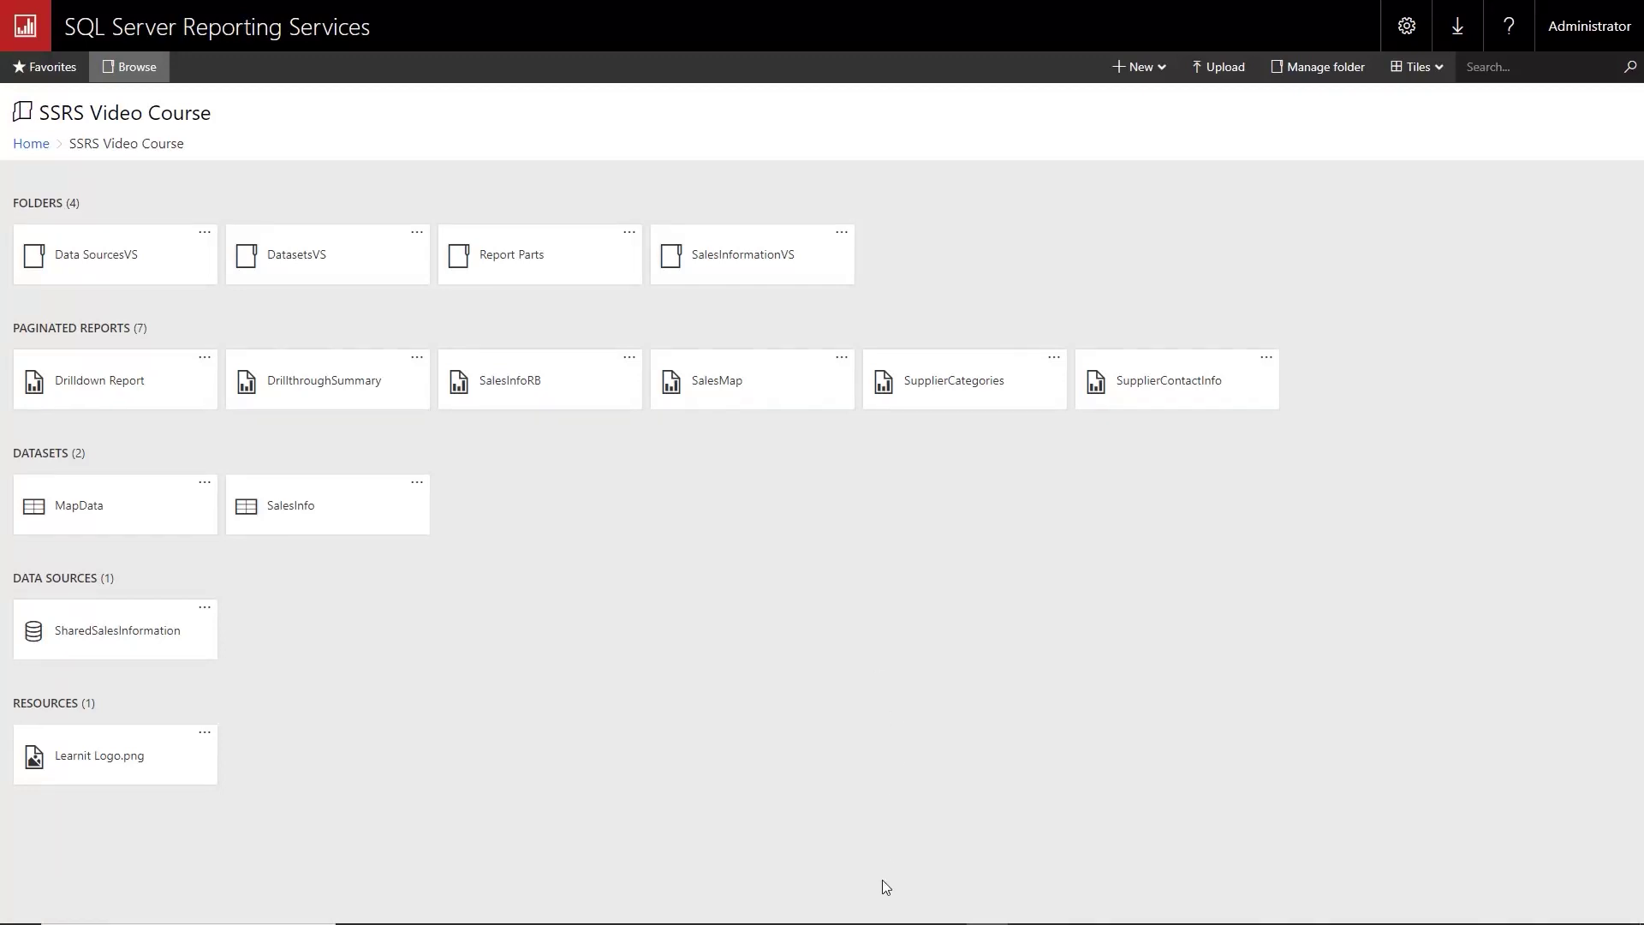
# Open the Caching settings page for the SalesInfo shared dataset.
pyautogui.click(417, 485)
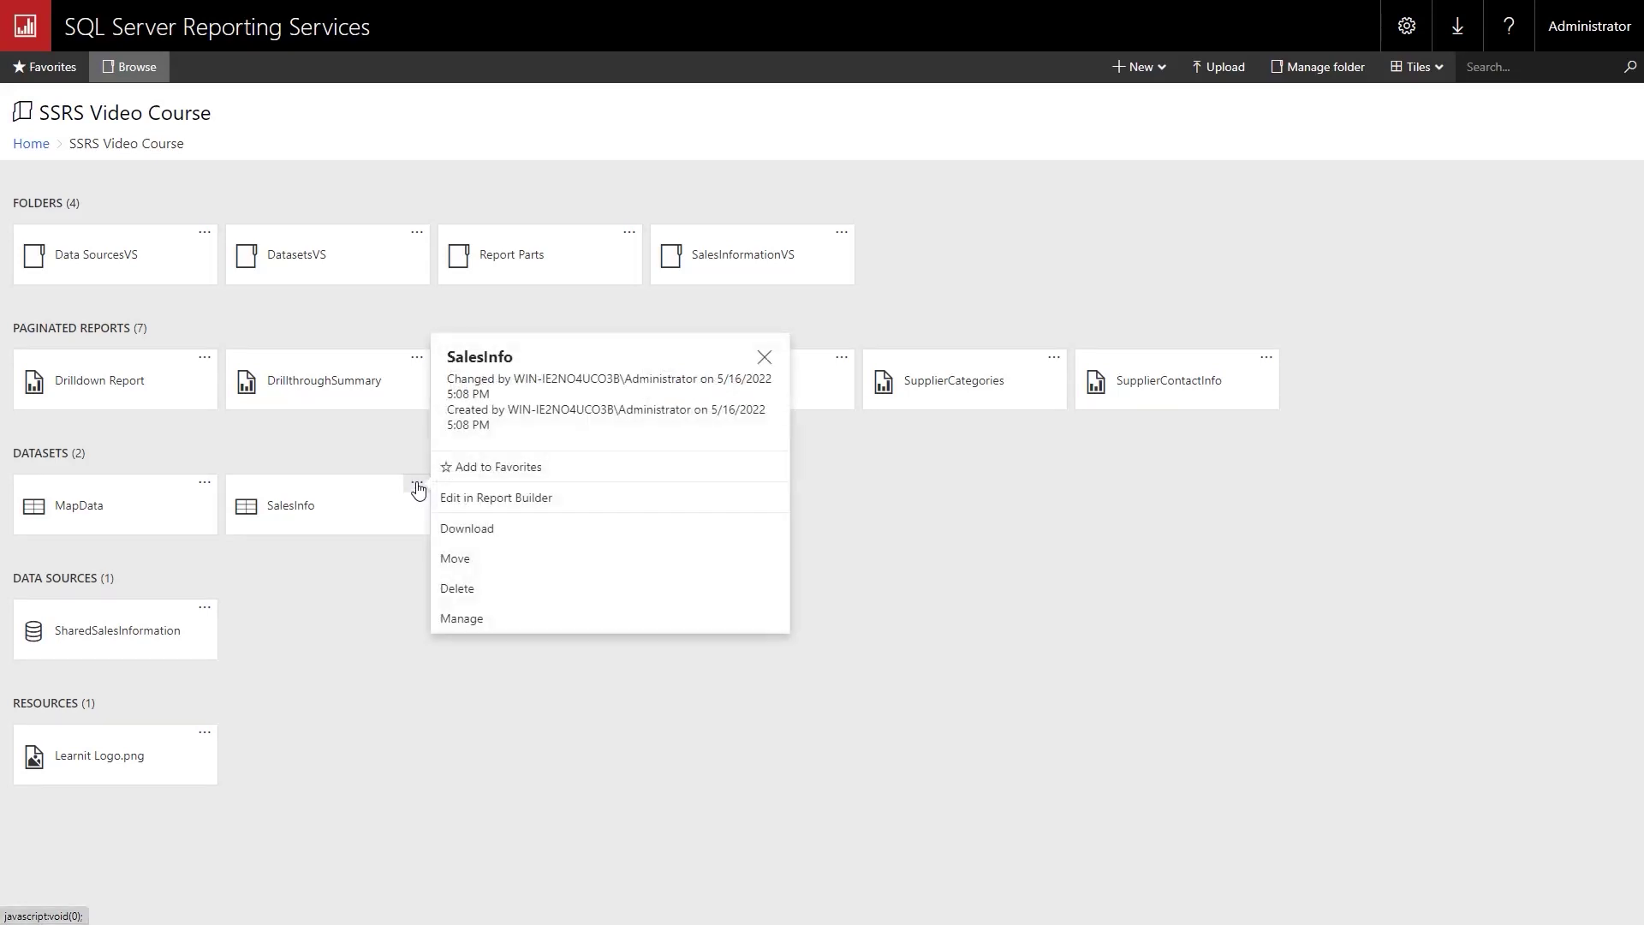
pyautogui.click(453, 620)
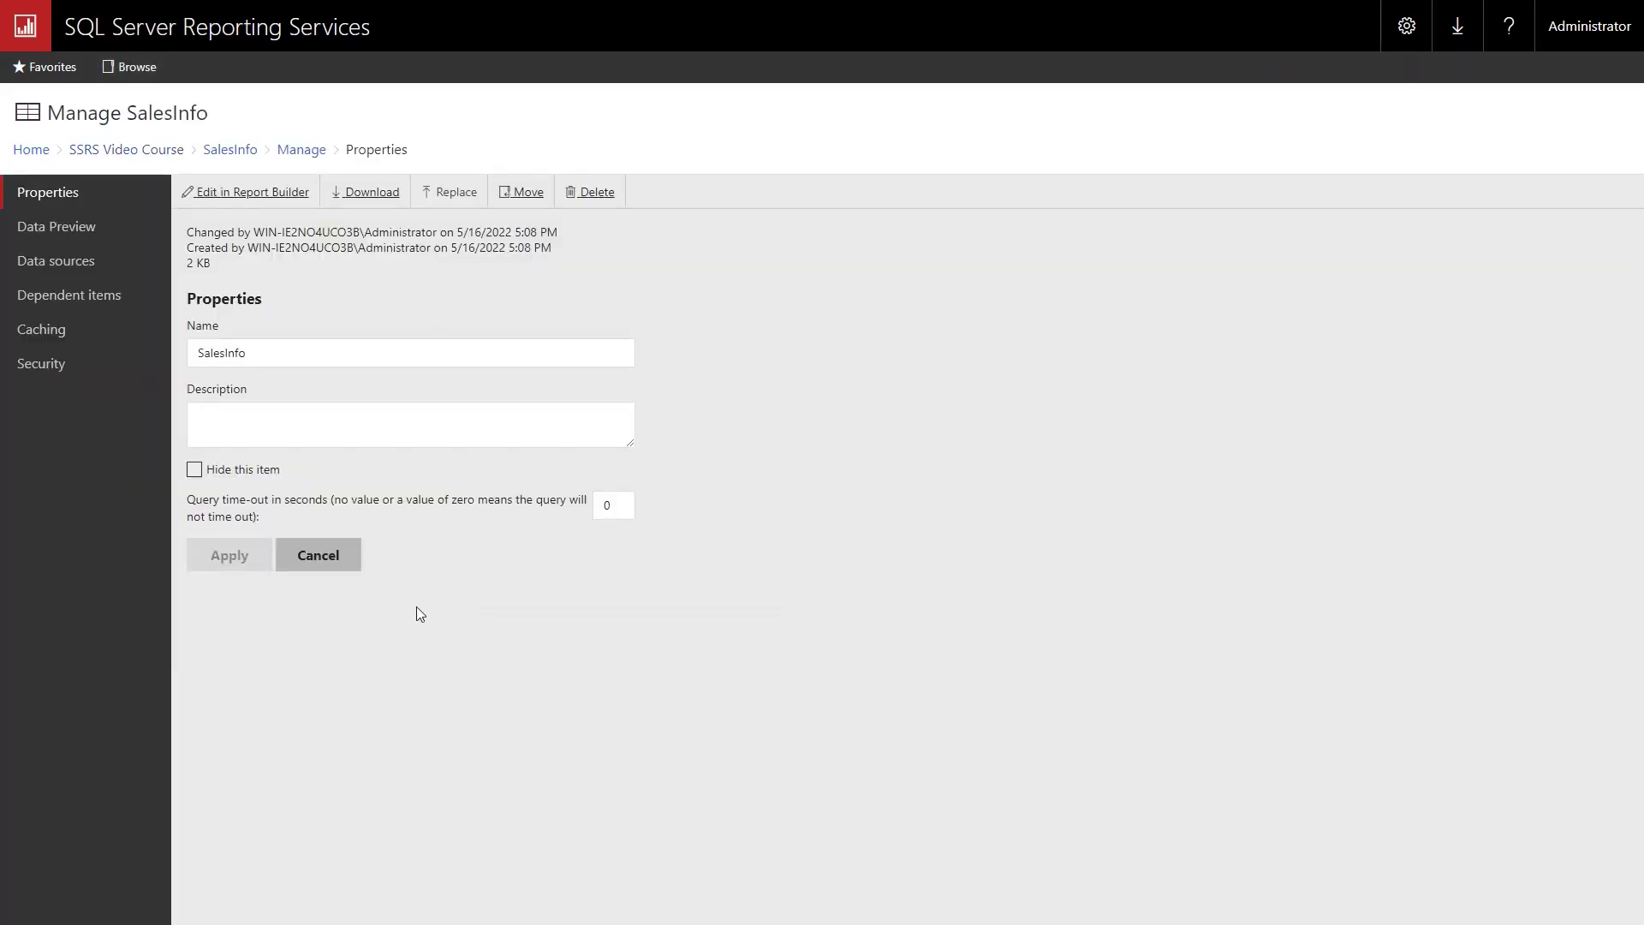
pyautogui.click(41, 339)
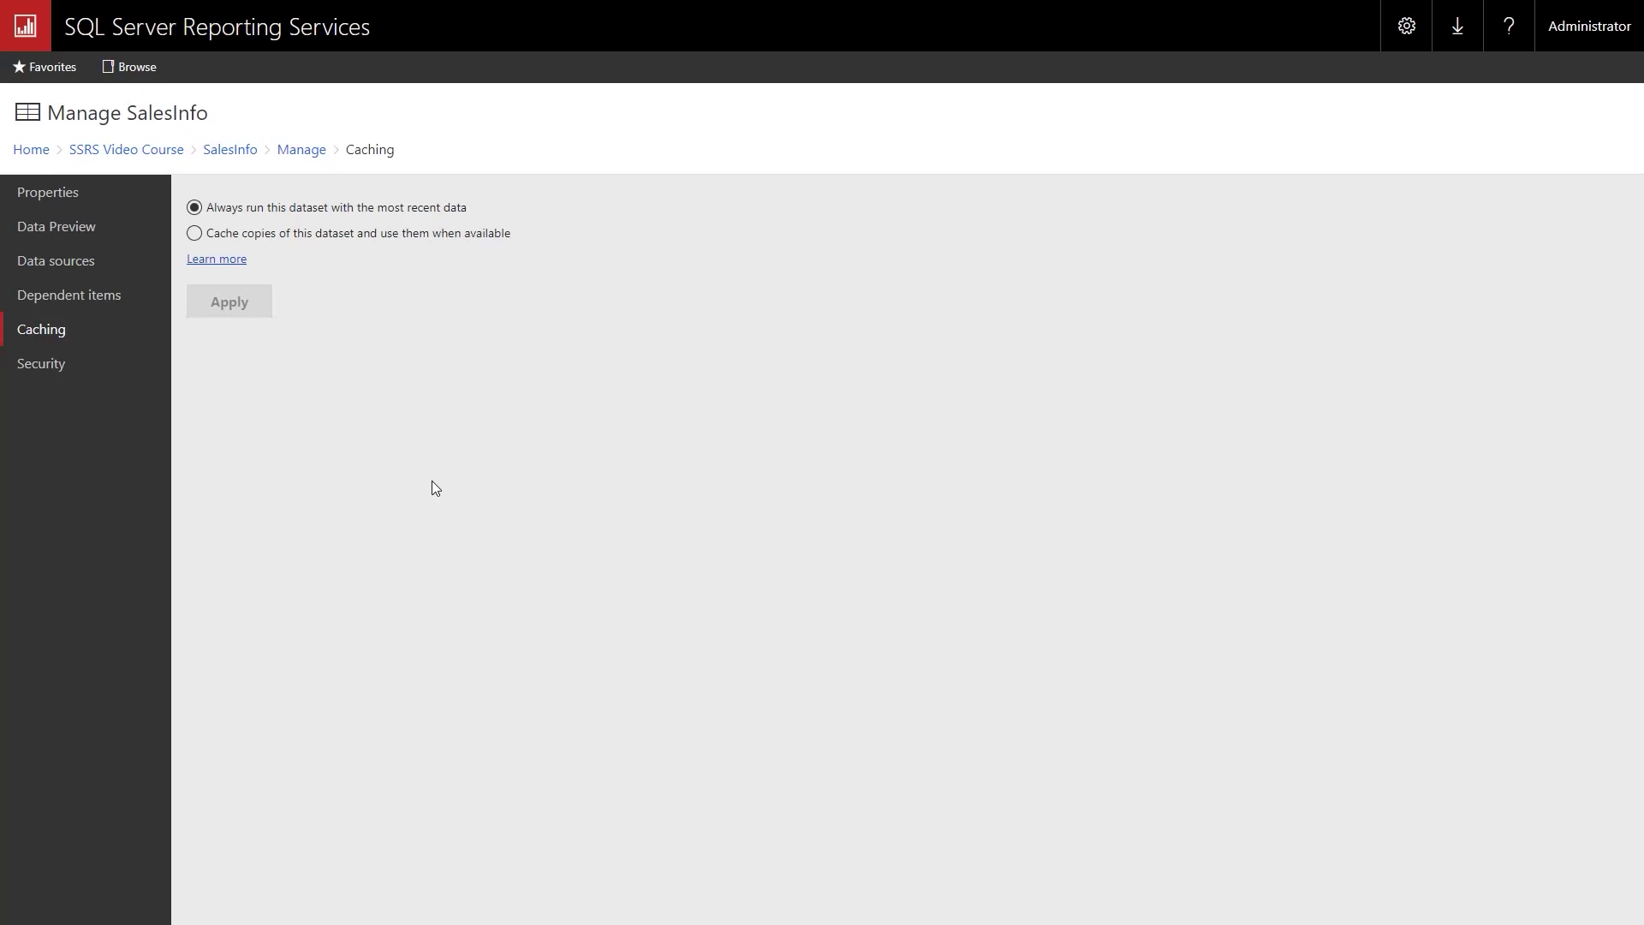
# Cache SalesInfo copies that expire on the SalesInformationProject shared schedule, then return to SSRS Video Course.
pyautogui.click(196, 235)
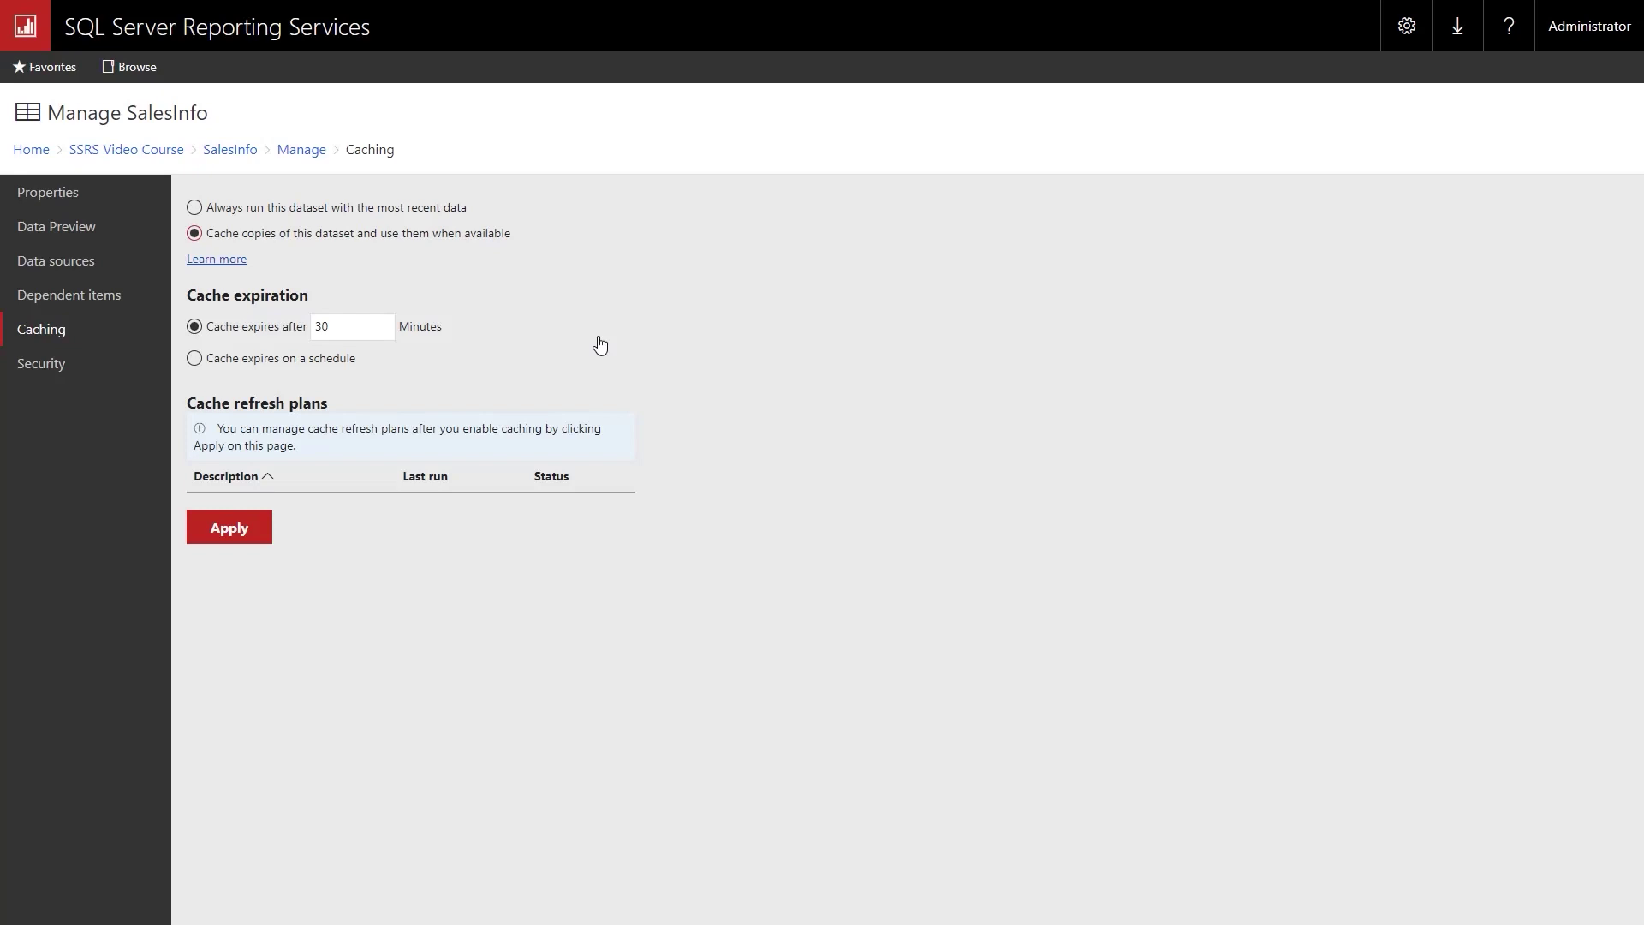
pyautogui.click(195, 358)
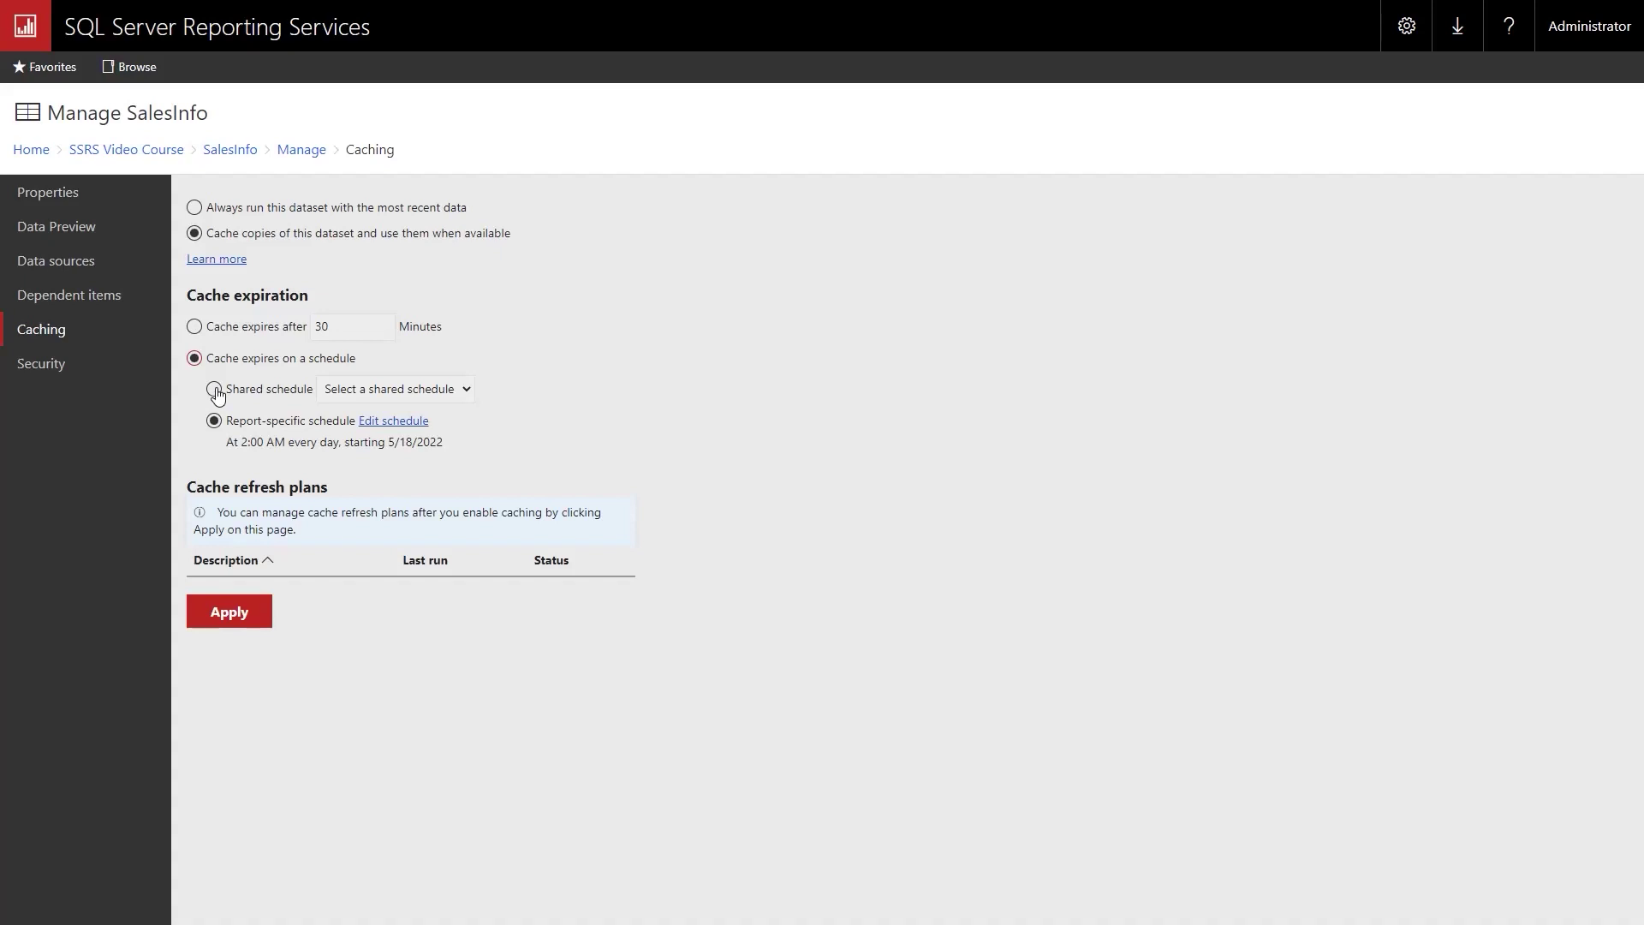
pyautogui.click(214, 390)
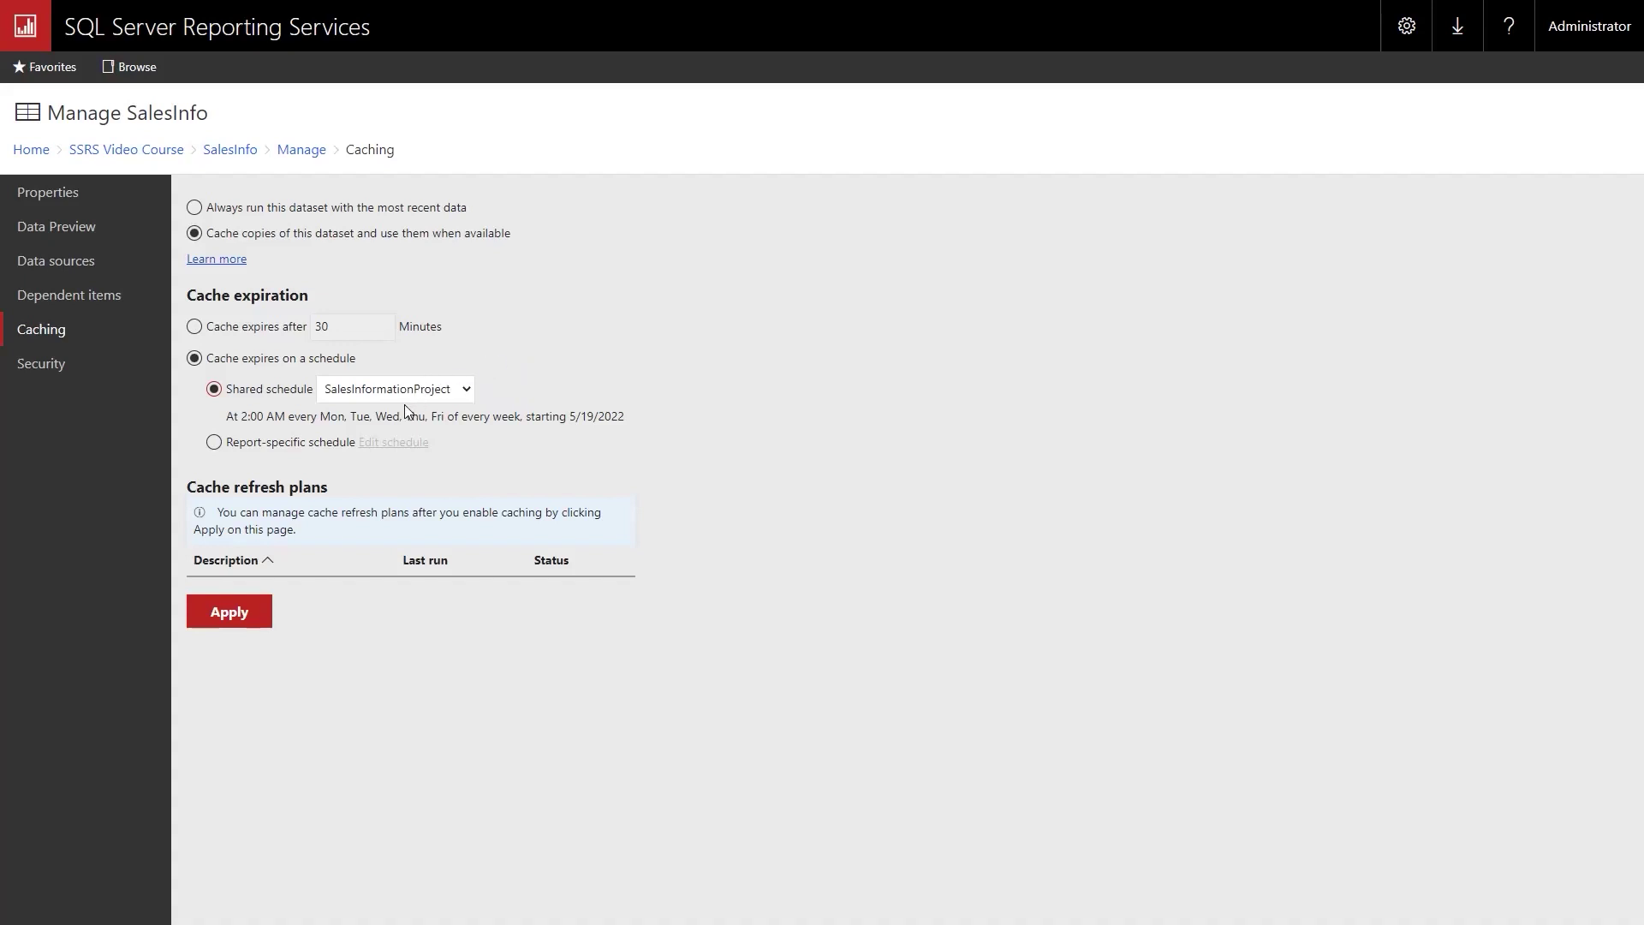
pyautogui.click(241, 613)
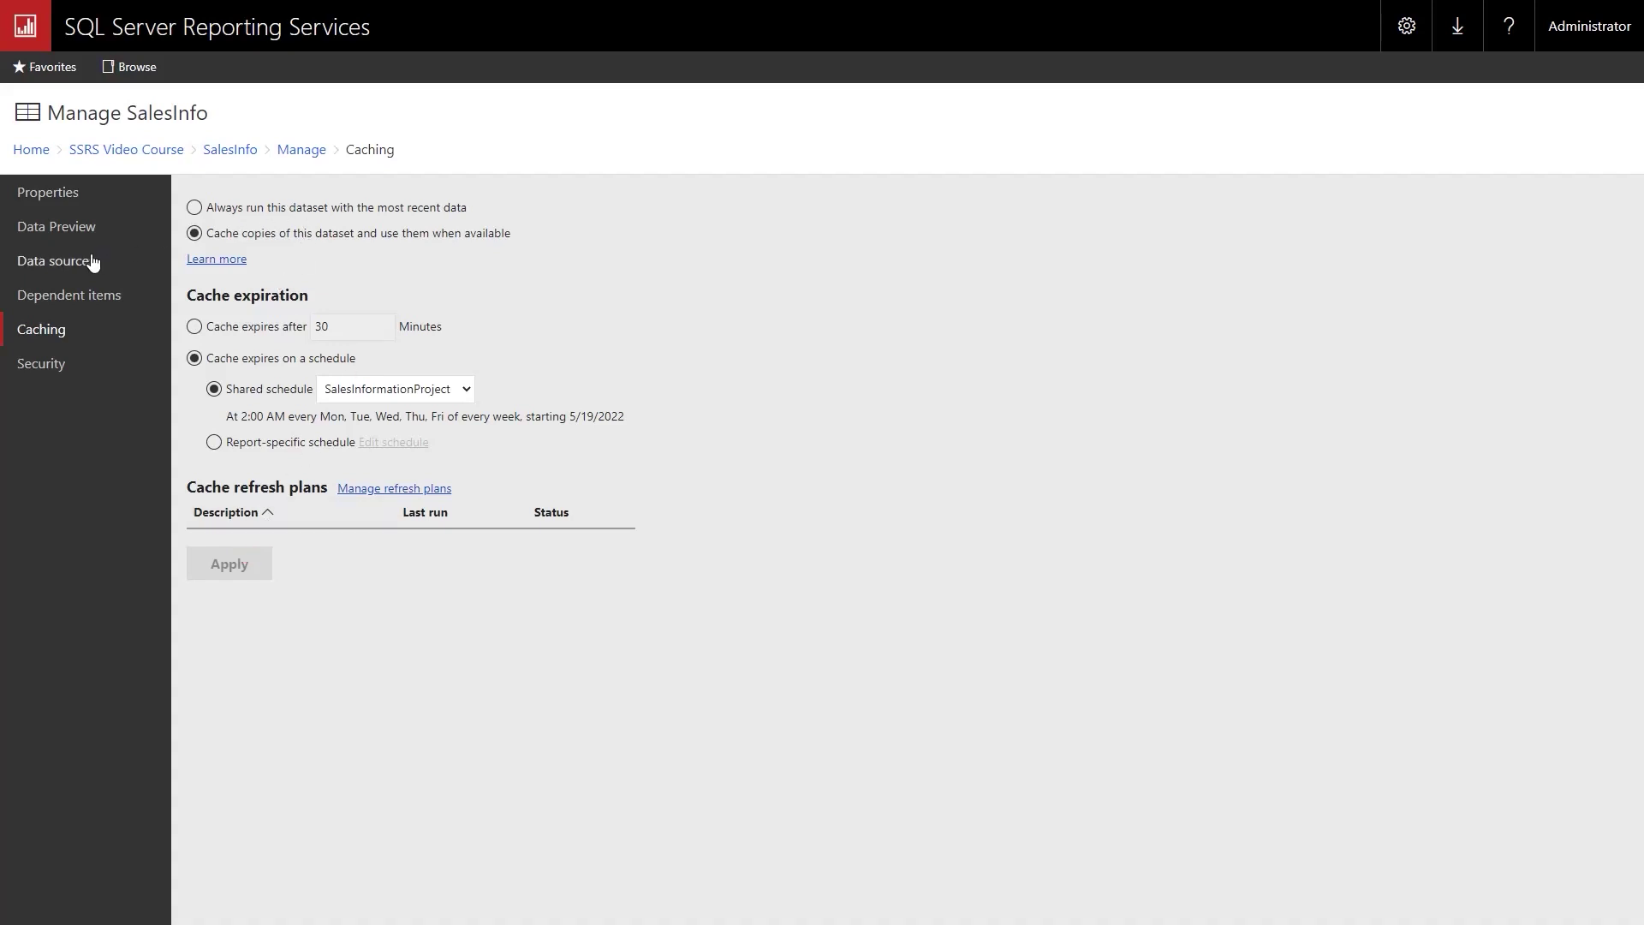
pyautogui.click(140, 154)
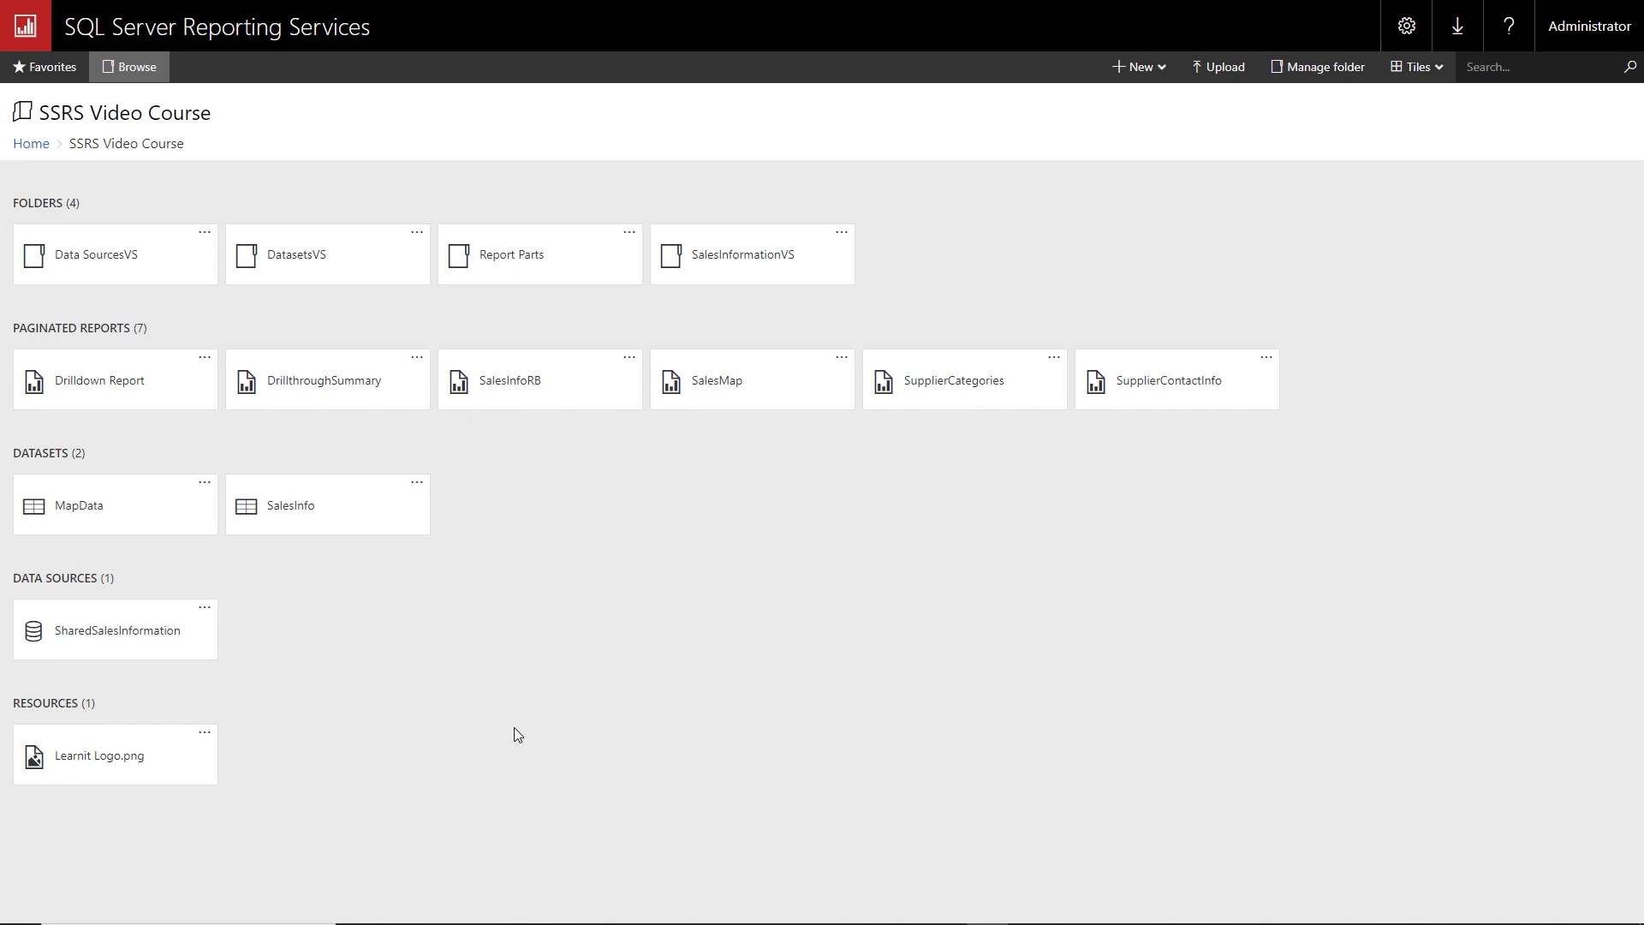
# Create and view a new history snapshot of Drilldown Report, then return to the folder.
pyautogui.click(204, 364)
pyautogui.click(250, 539)
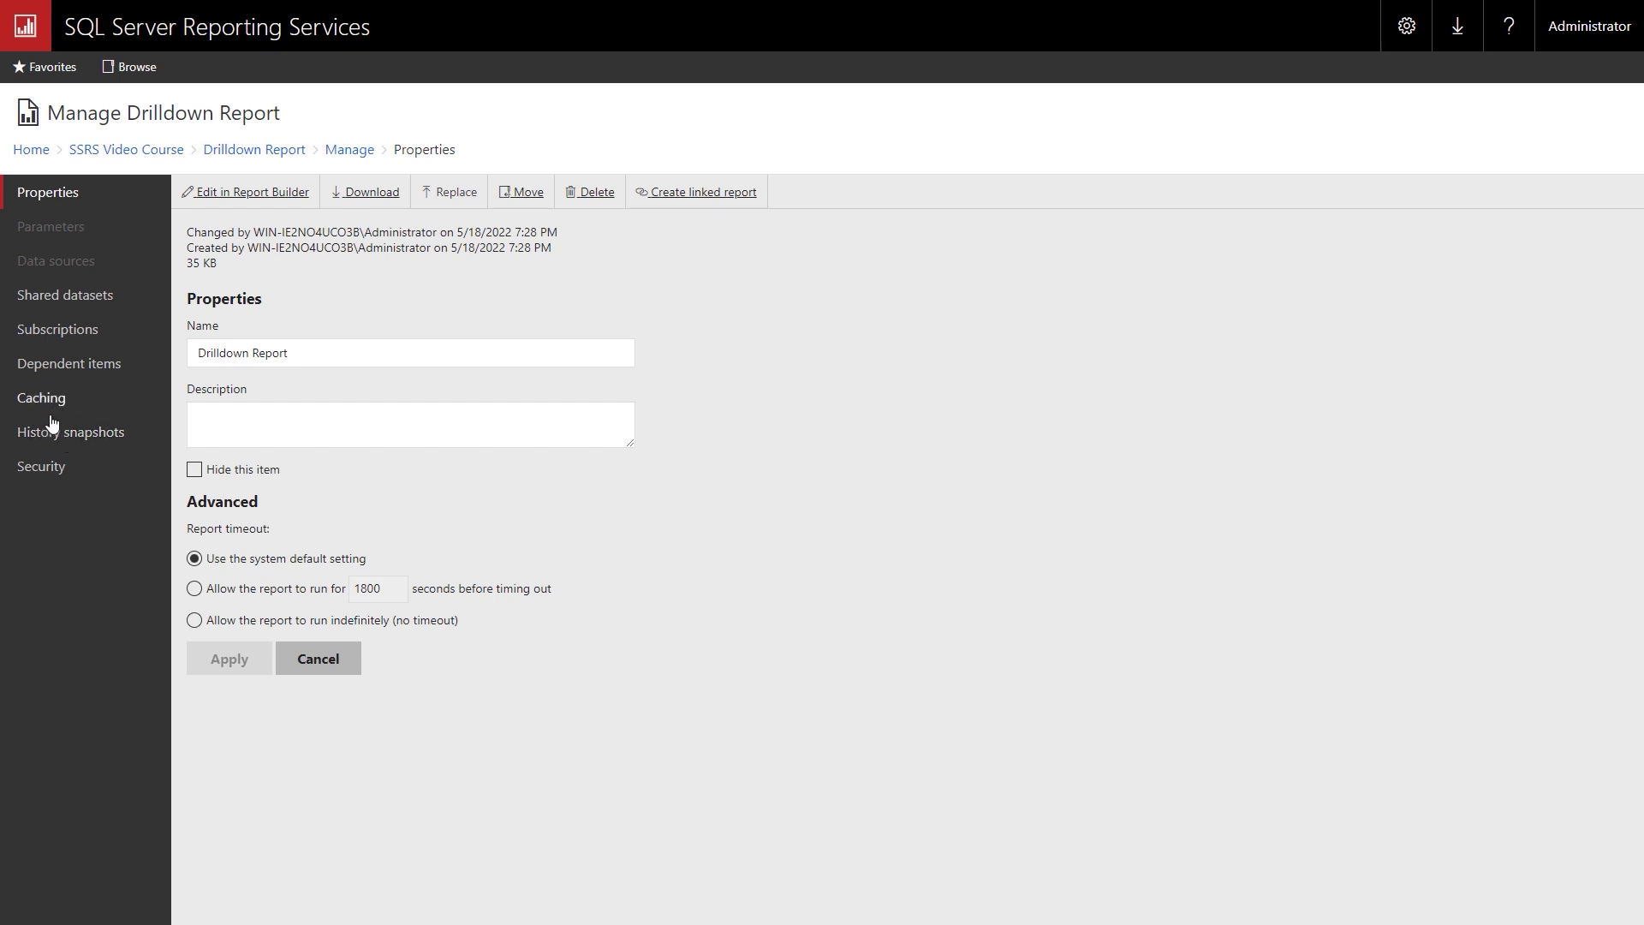
pyautogui.click(52, 436)
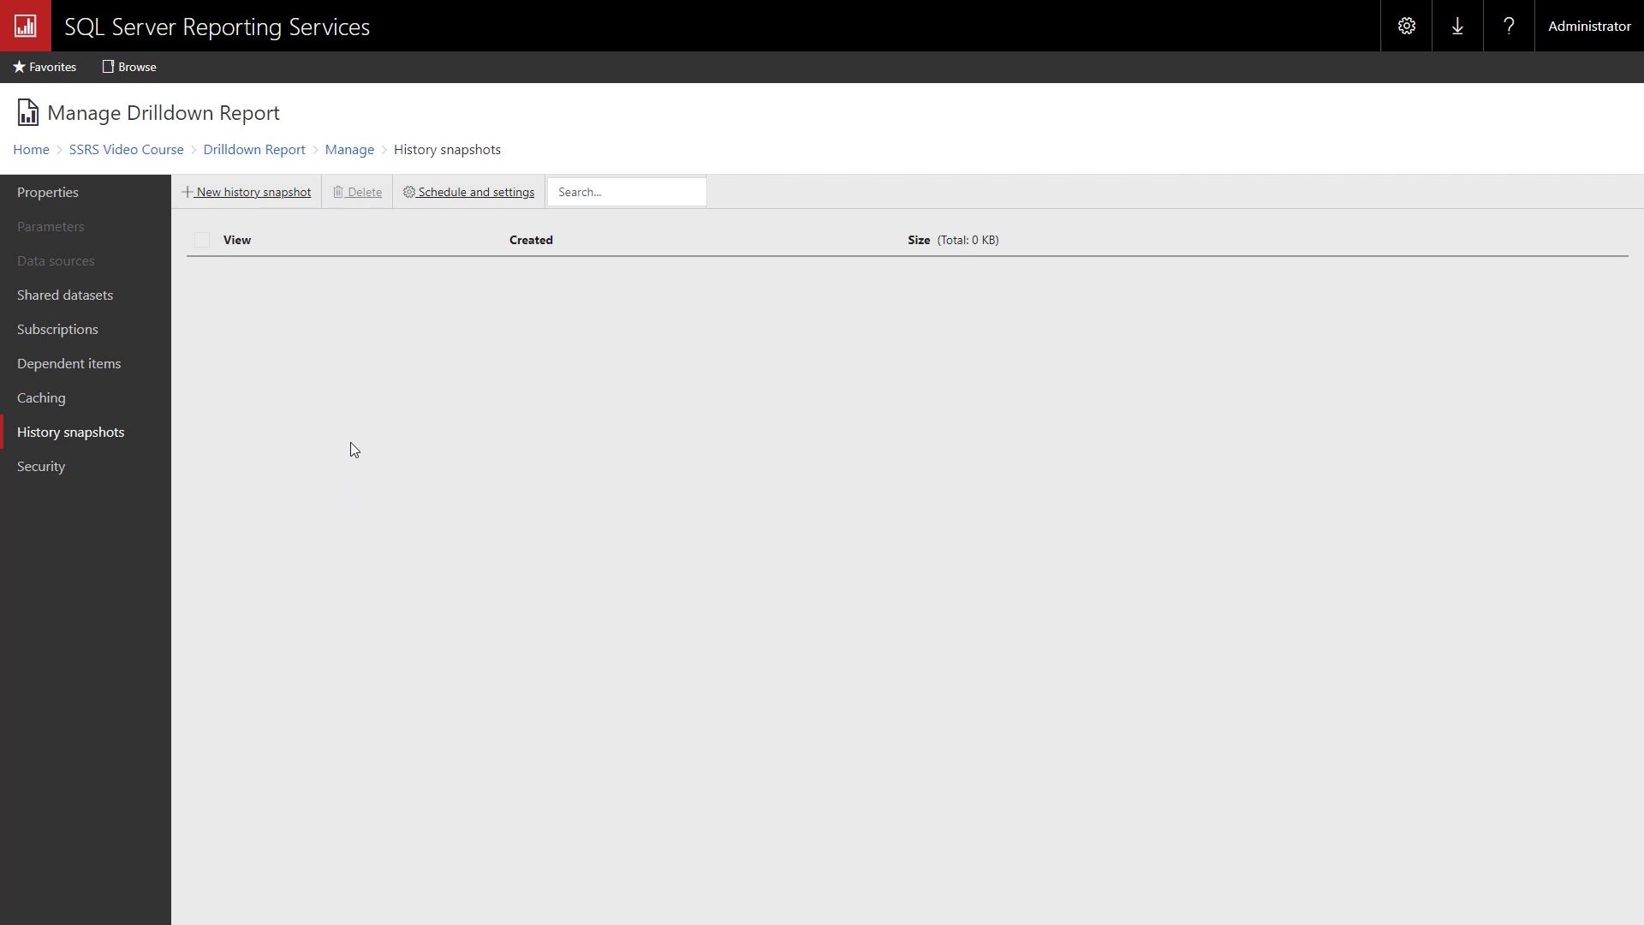
pyautogui.click(248, 200)
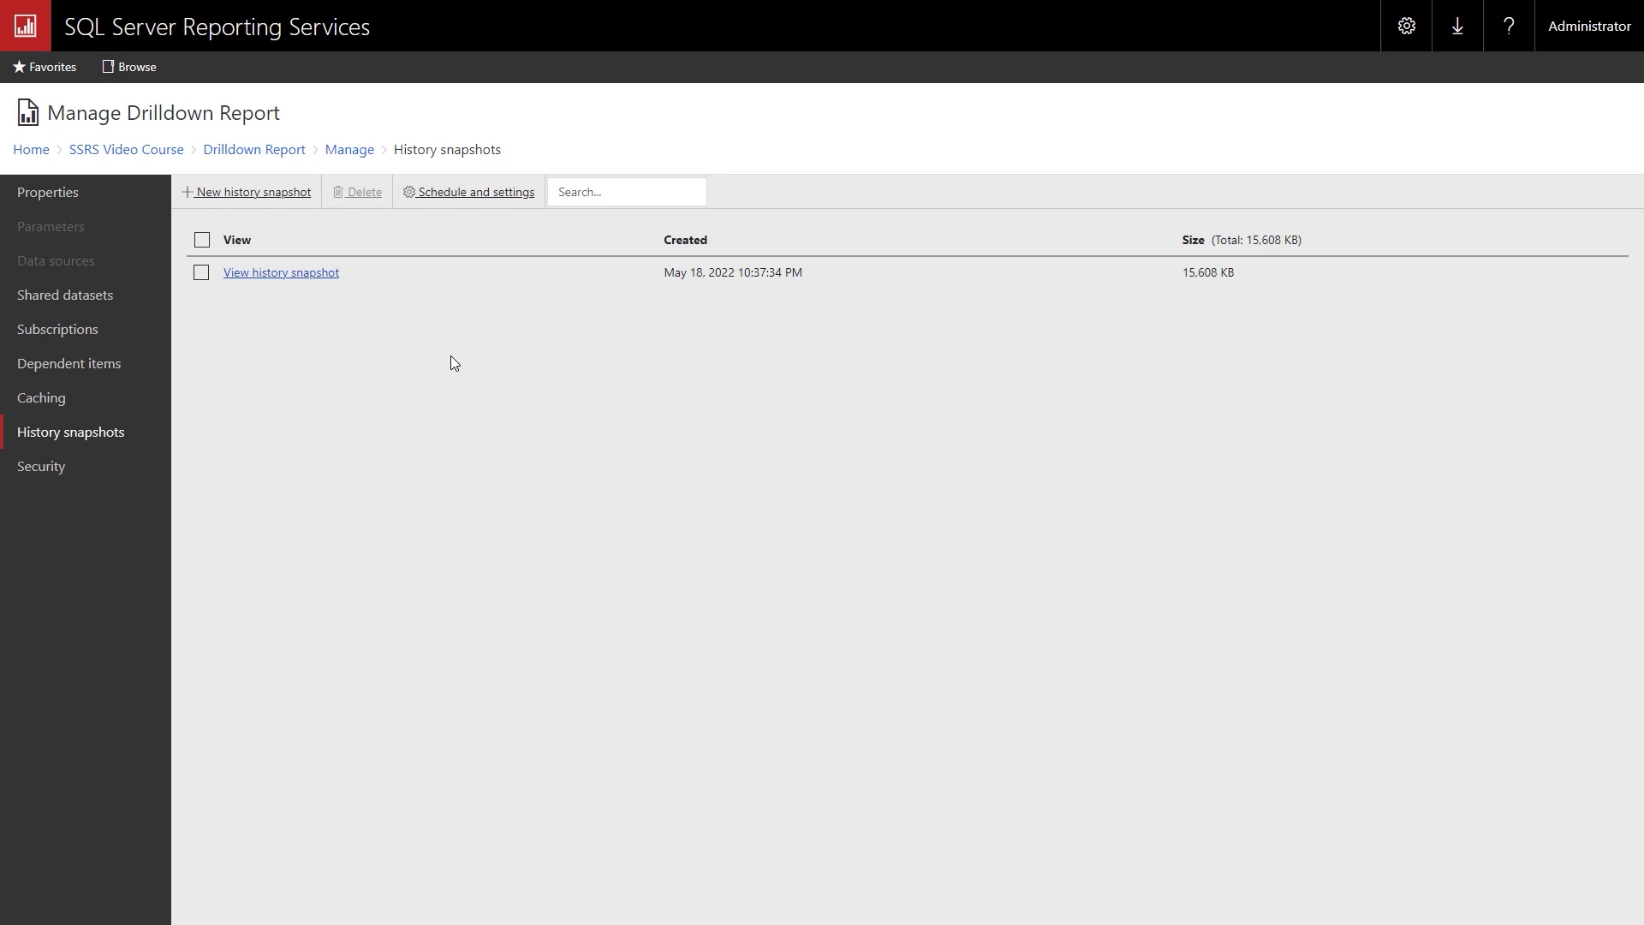
pyautogui.click(268, 274)
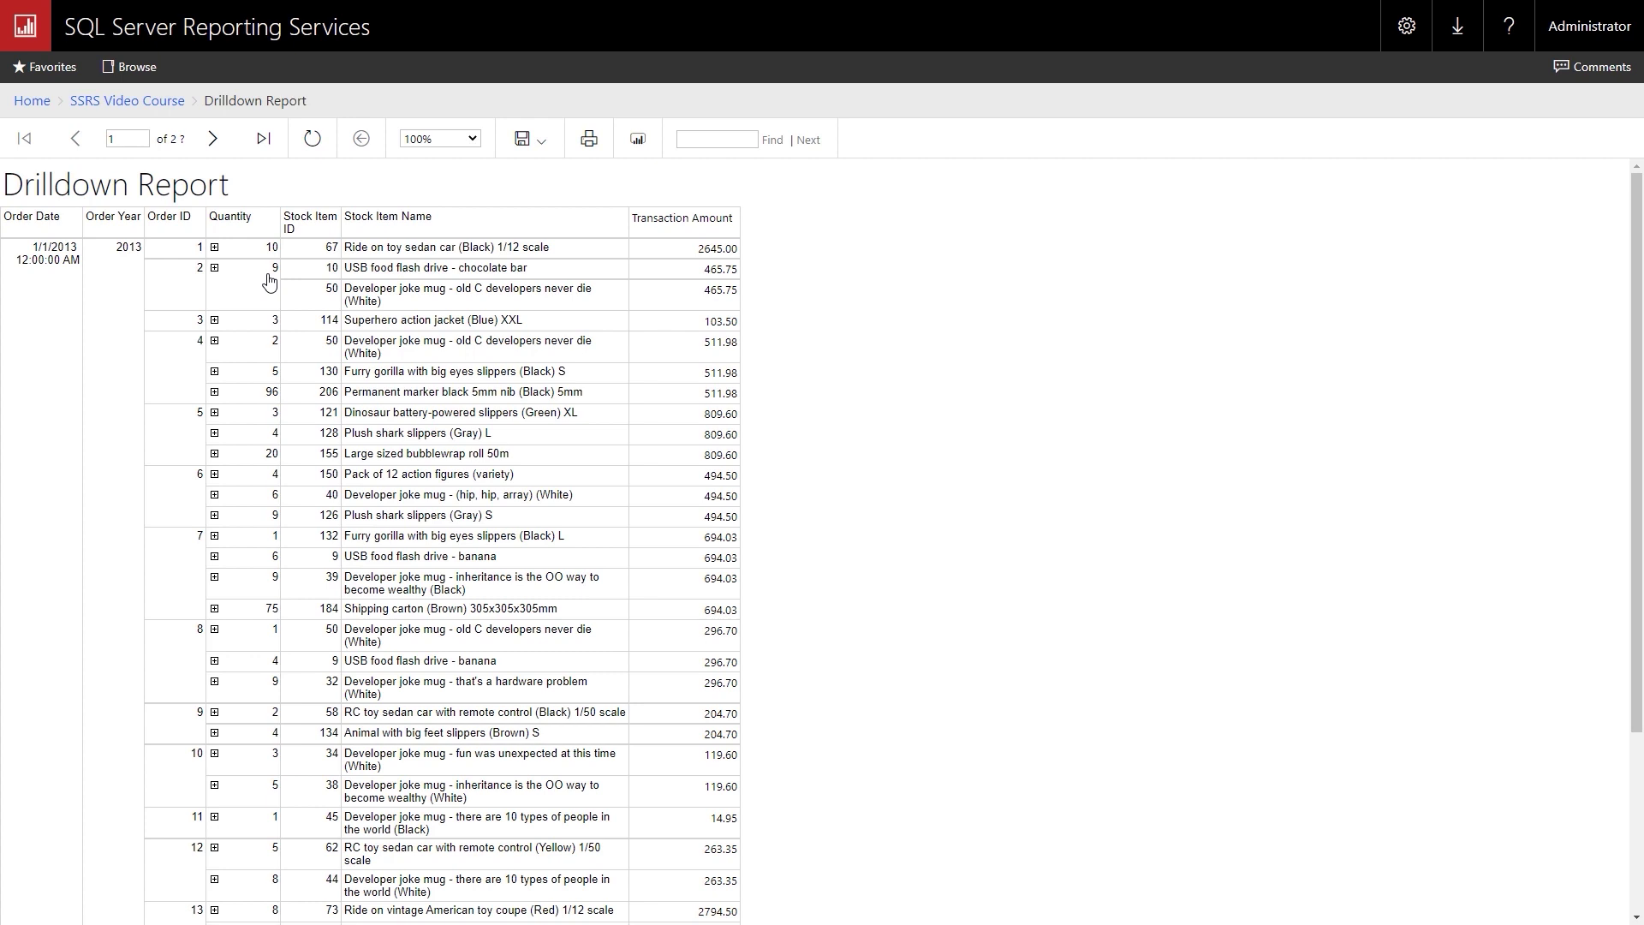
pyautogui.click(127, 102)
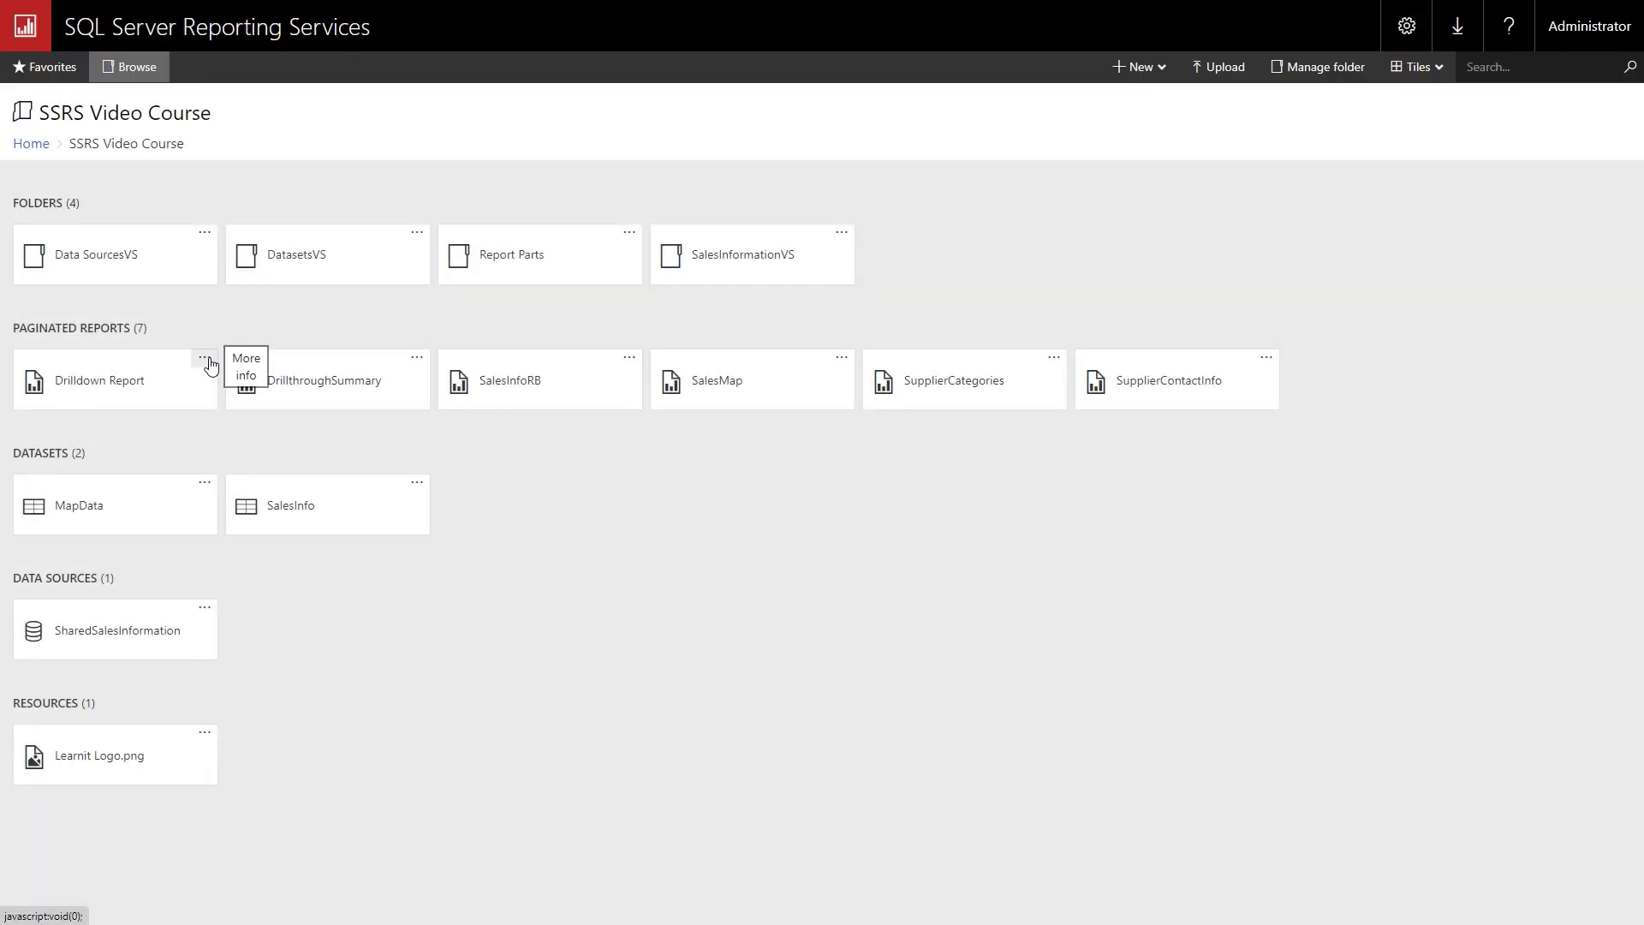
pyautogui.click(204, 360)
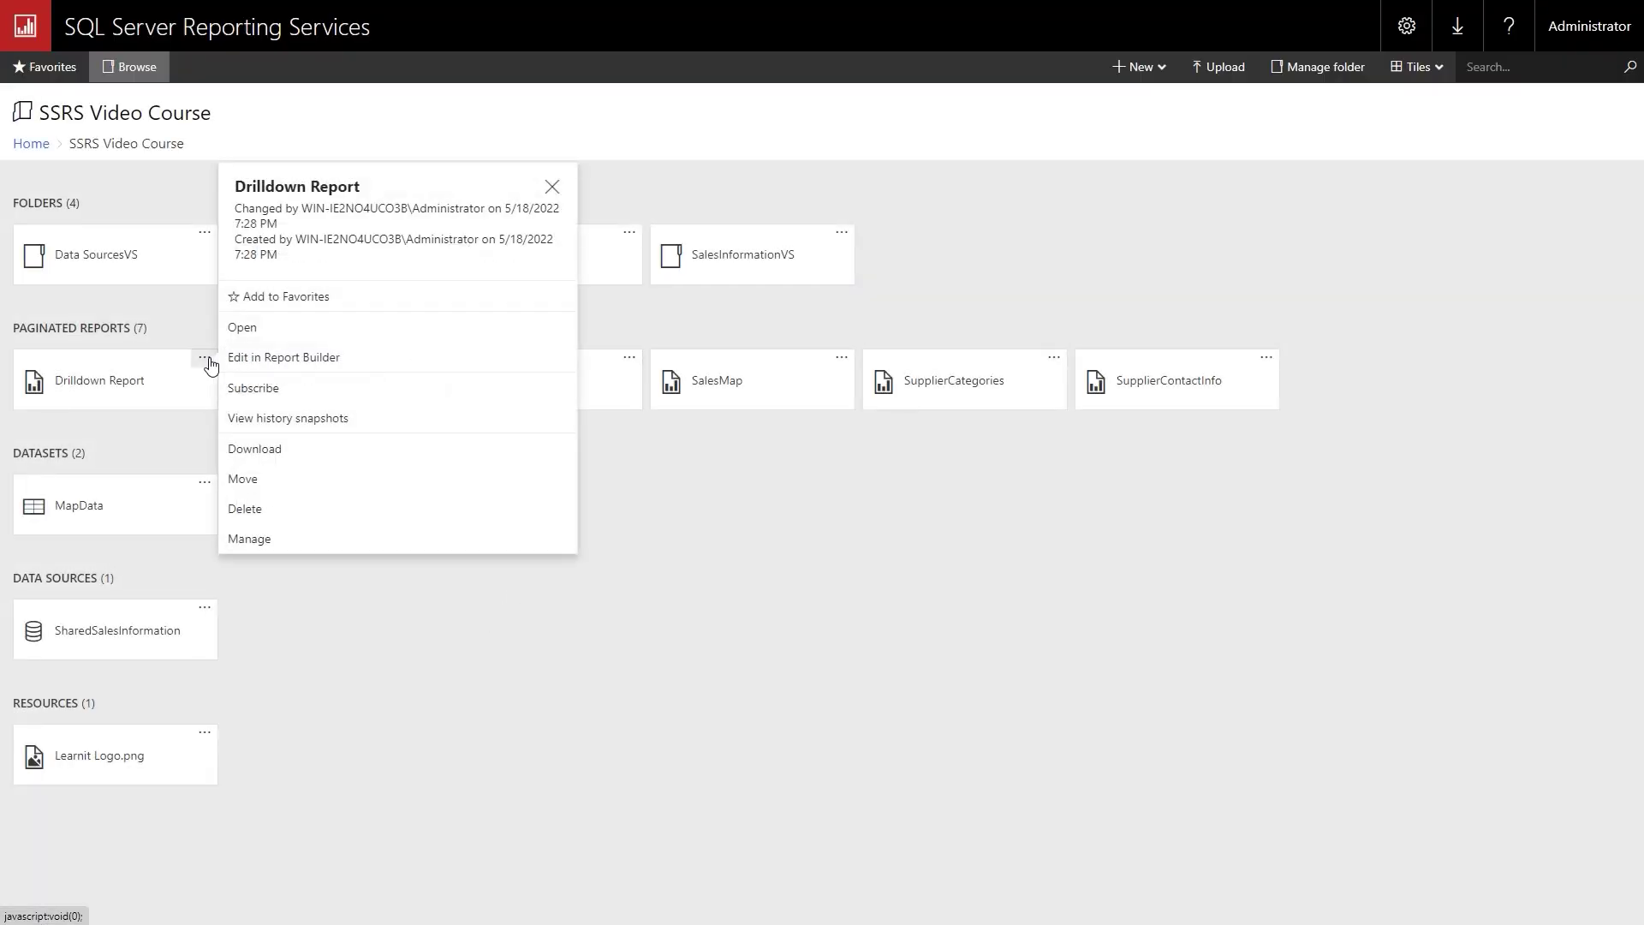
pyautogui.click(274, 543)
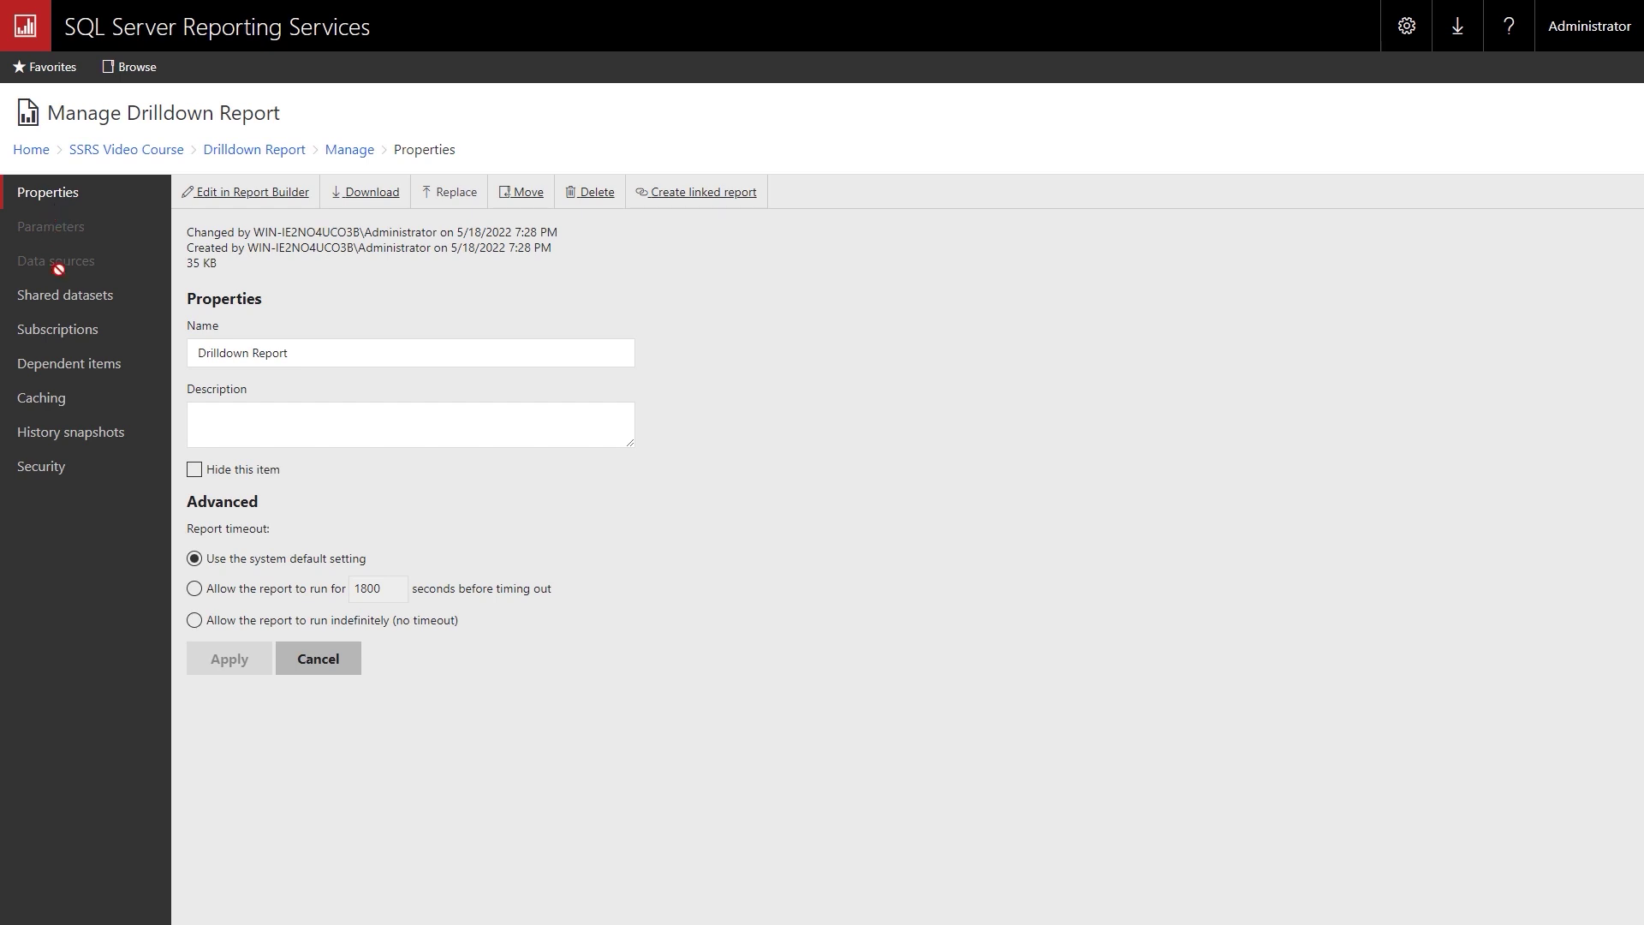
pyautogui.click(50, 305)
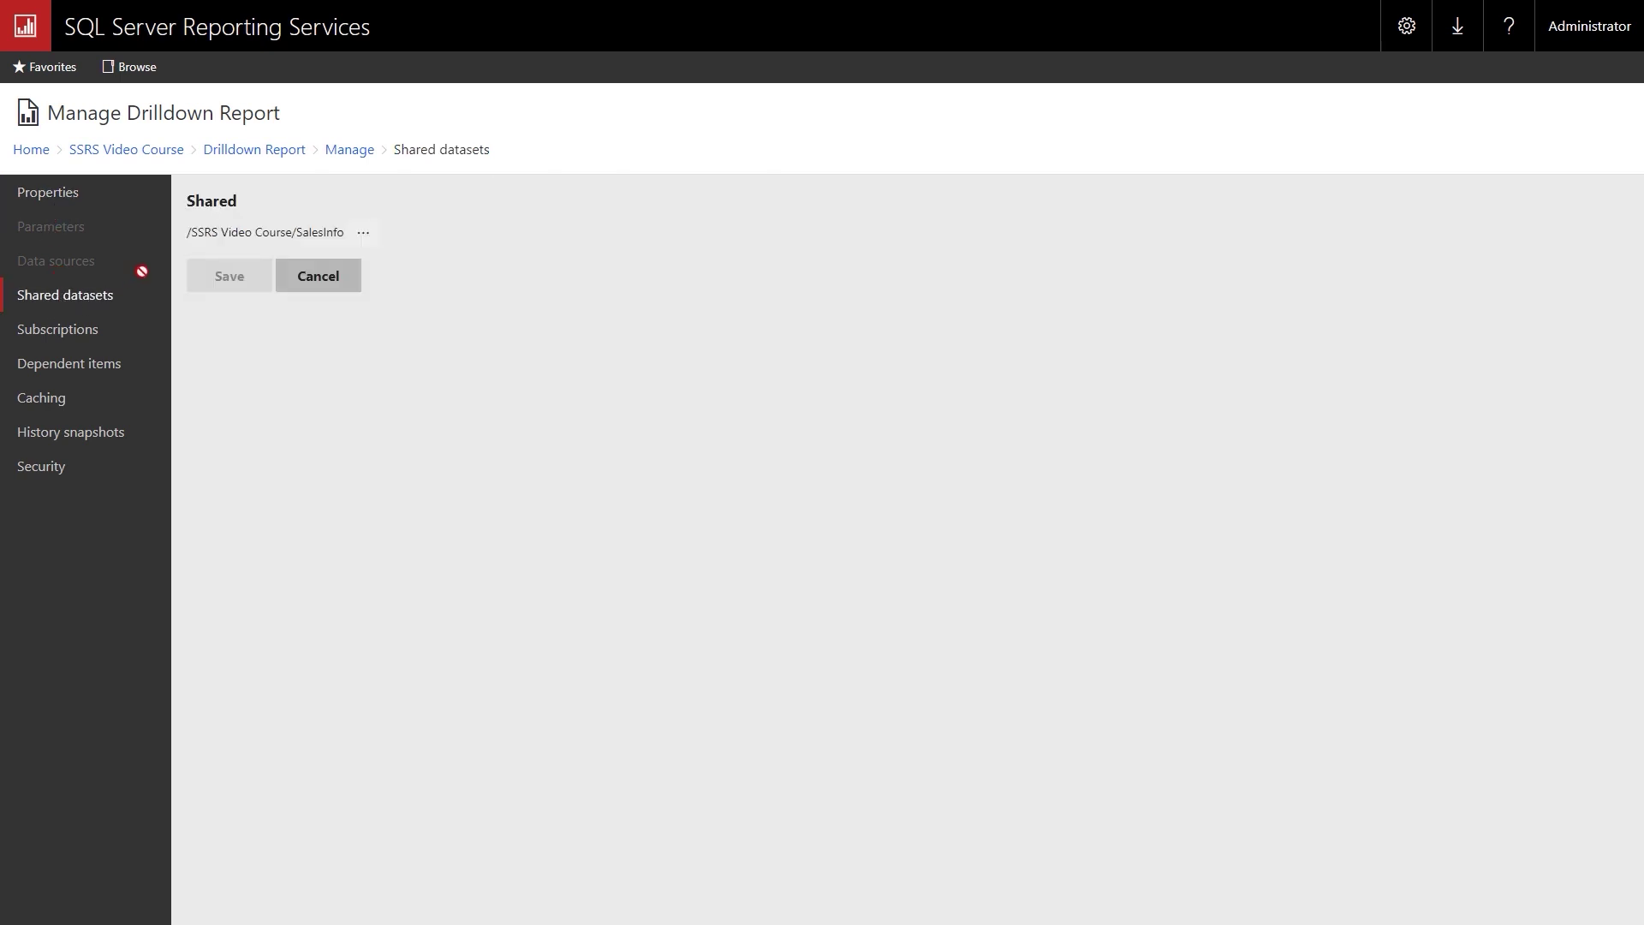
pyautogui.click(59, 329)
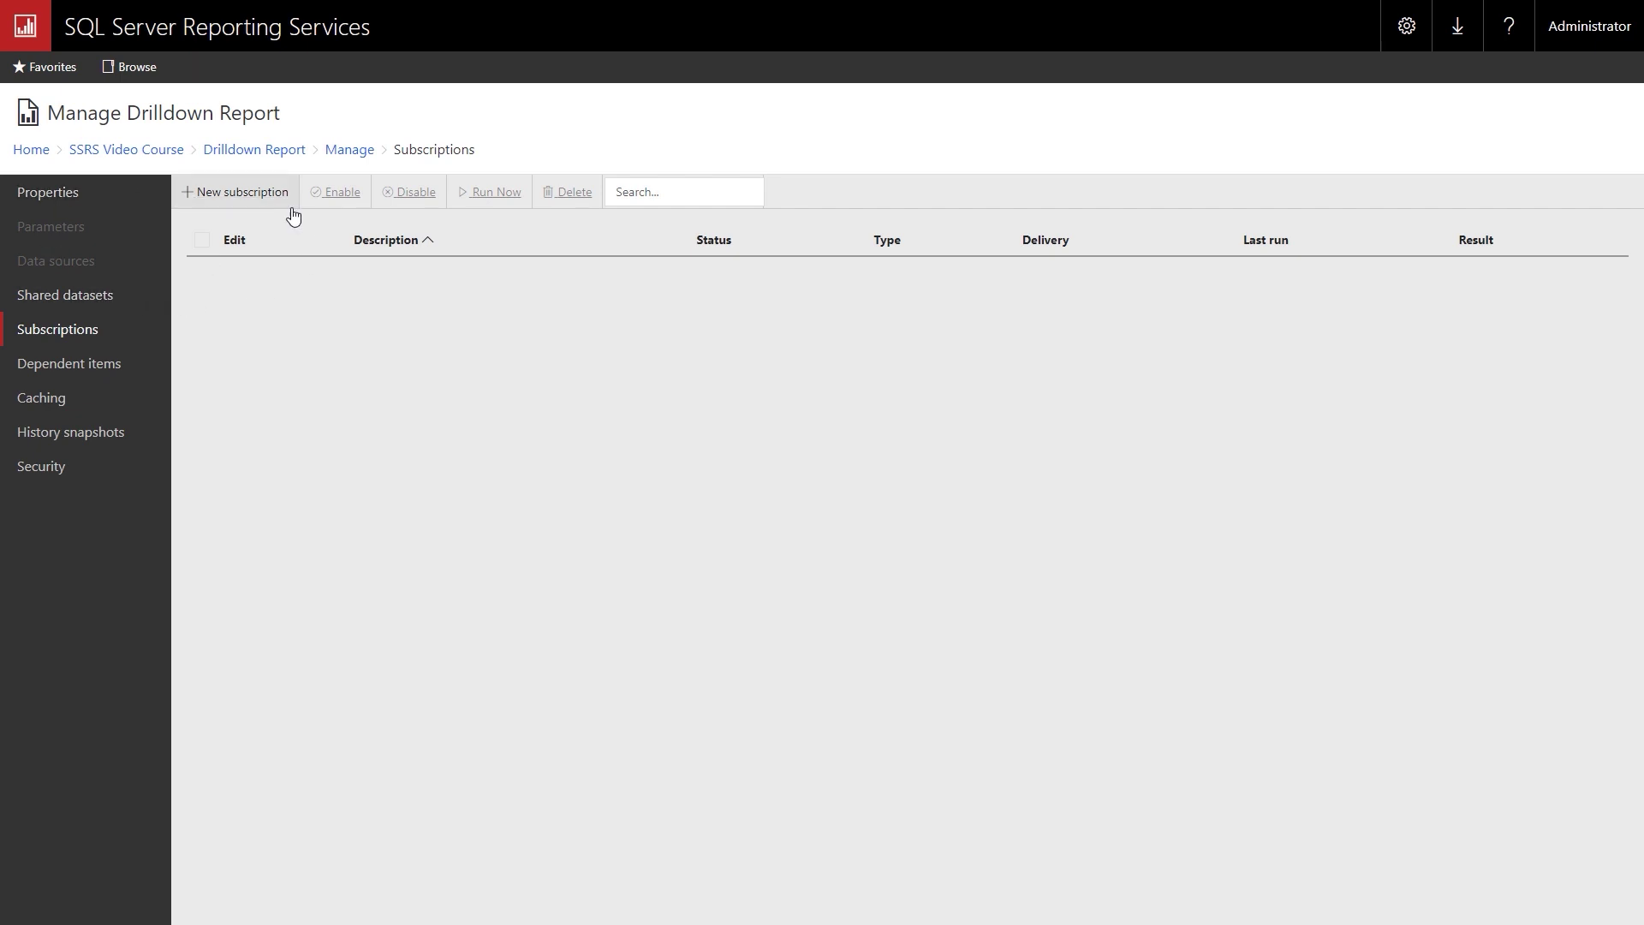
pyautogui.click(72, 365)
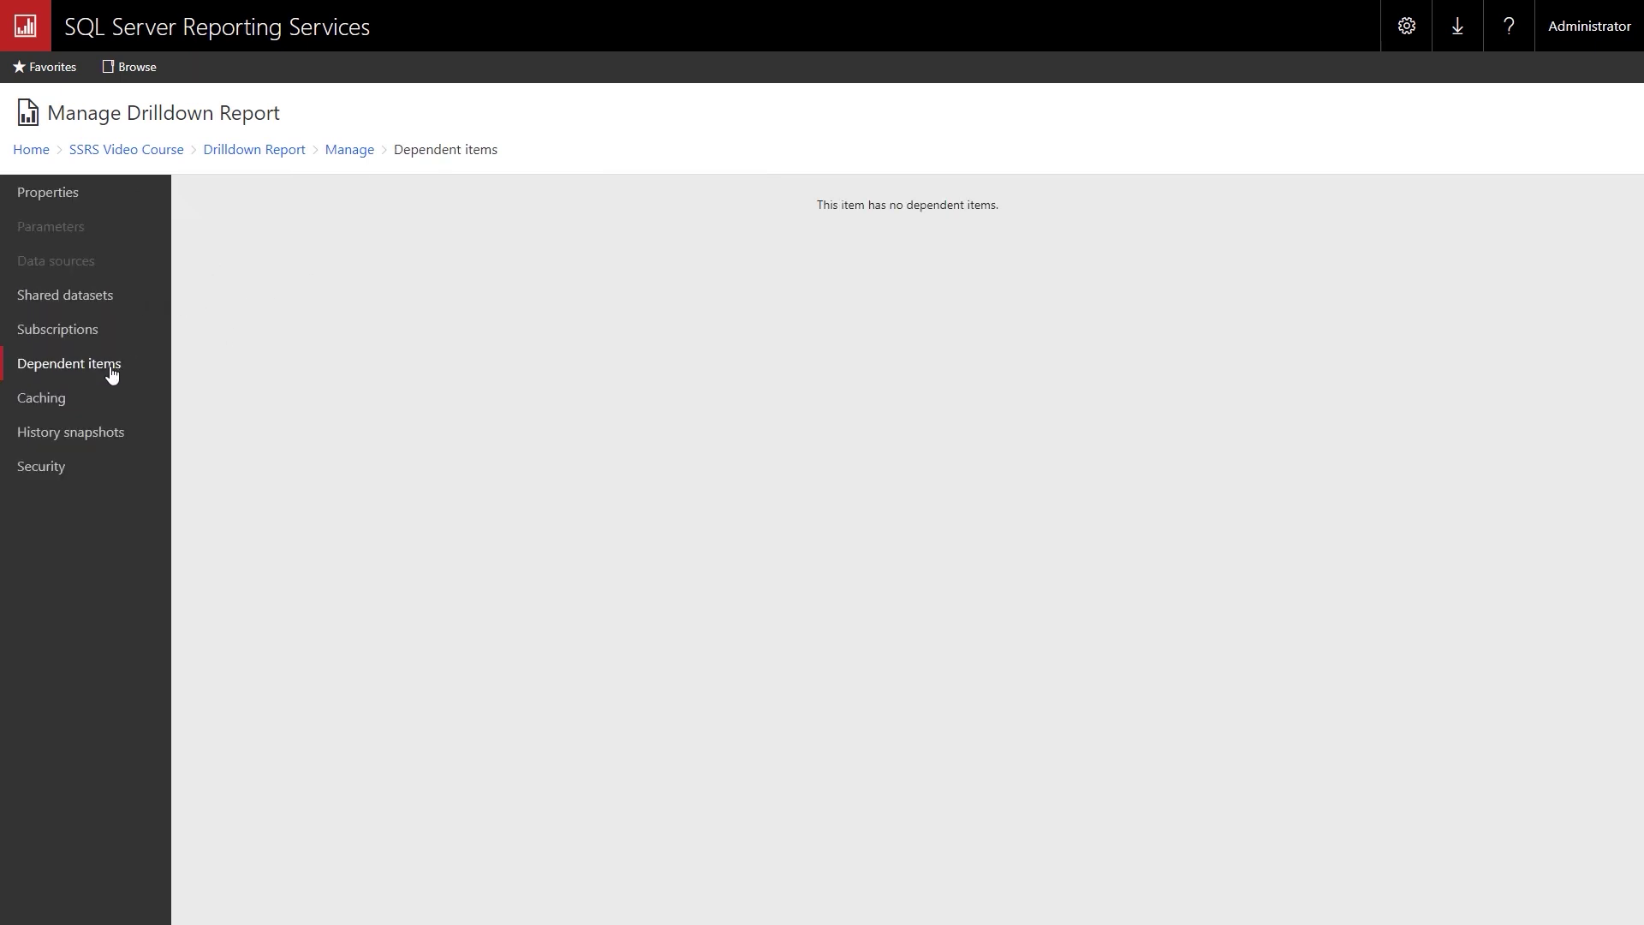
pyautogui.click(55, 397)
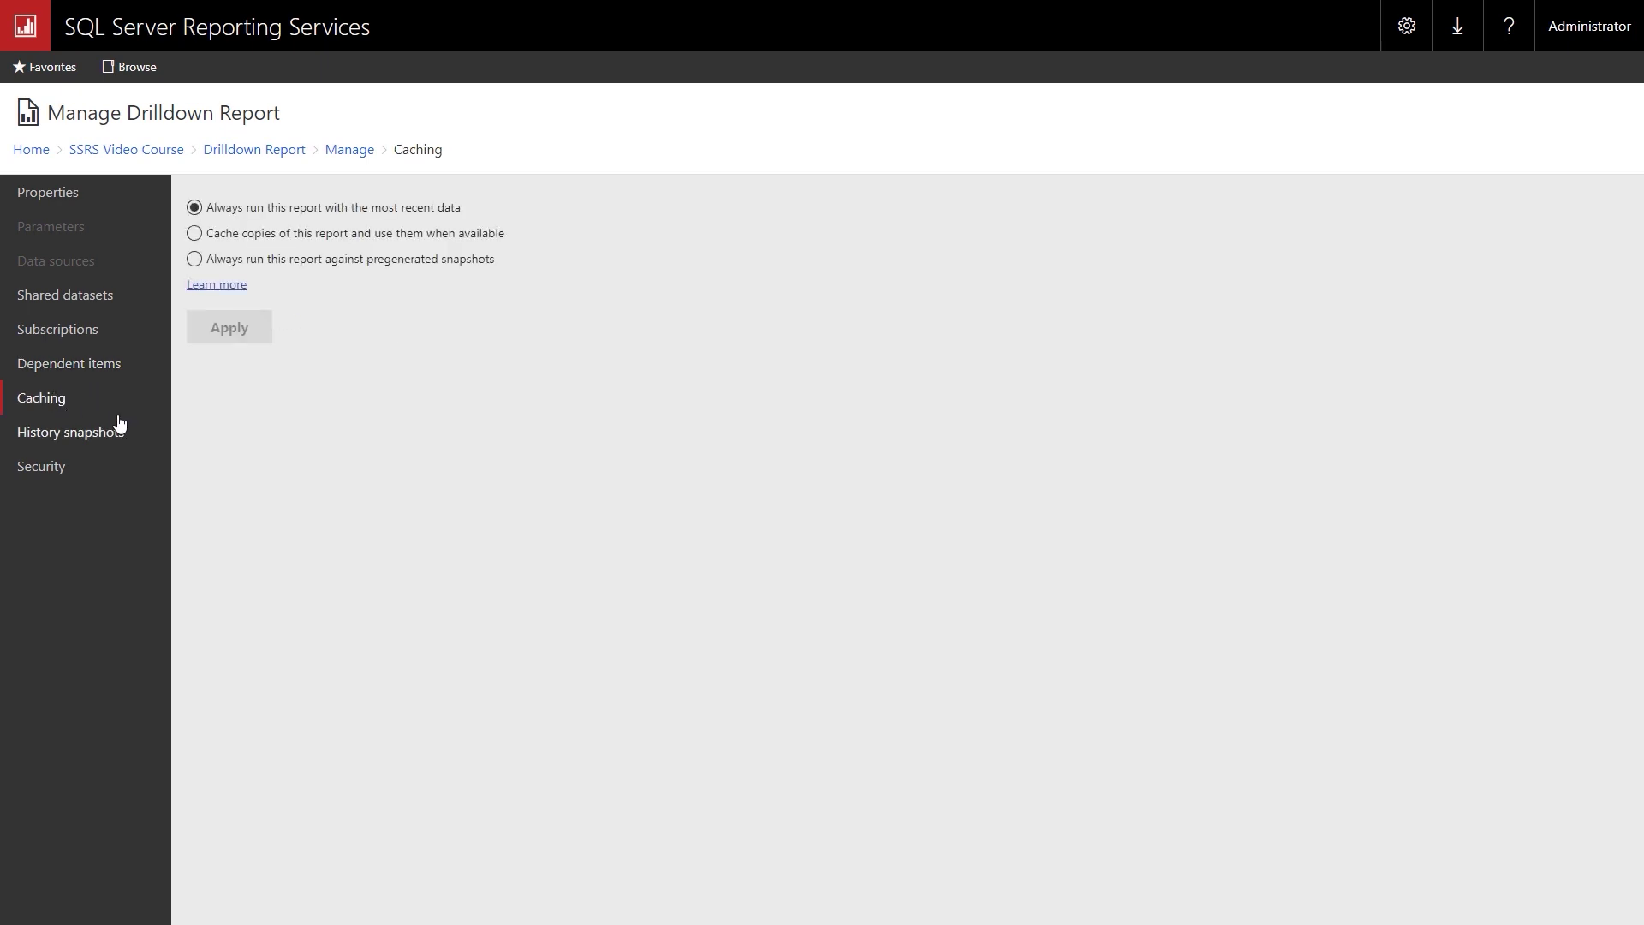
pyautogui.click(77, 439)
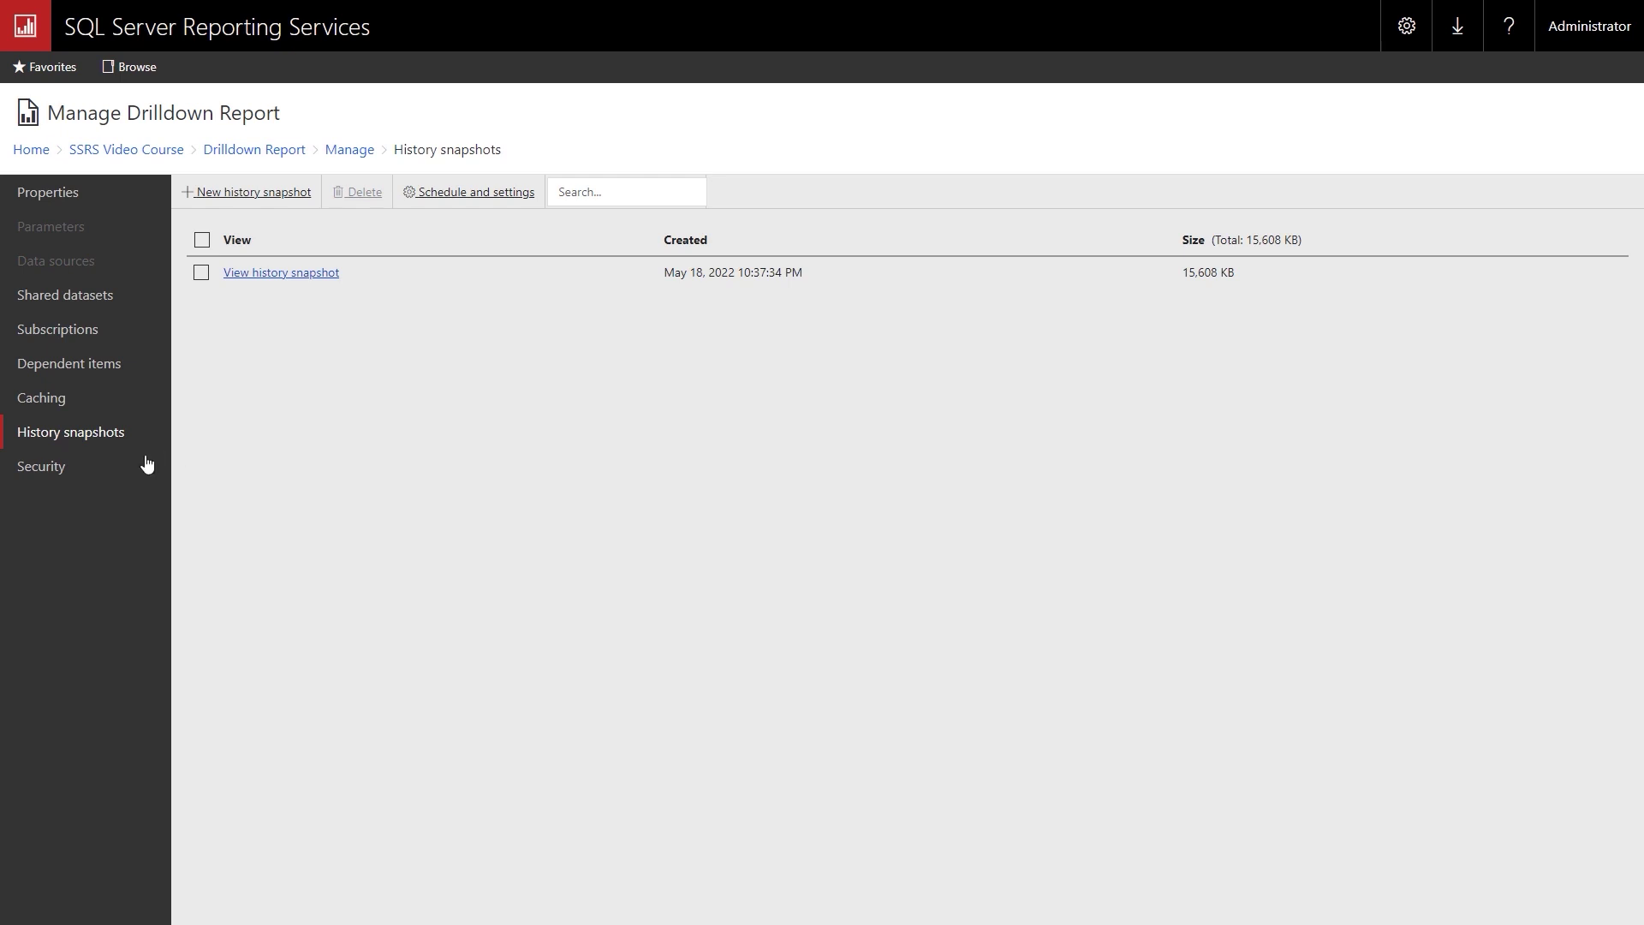
pyautogui.click(50, 473)
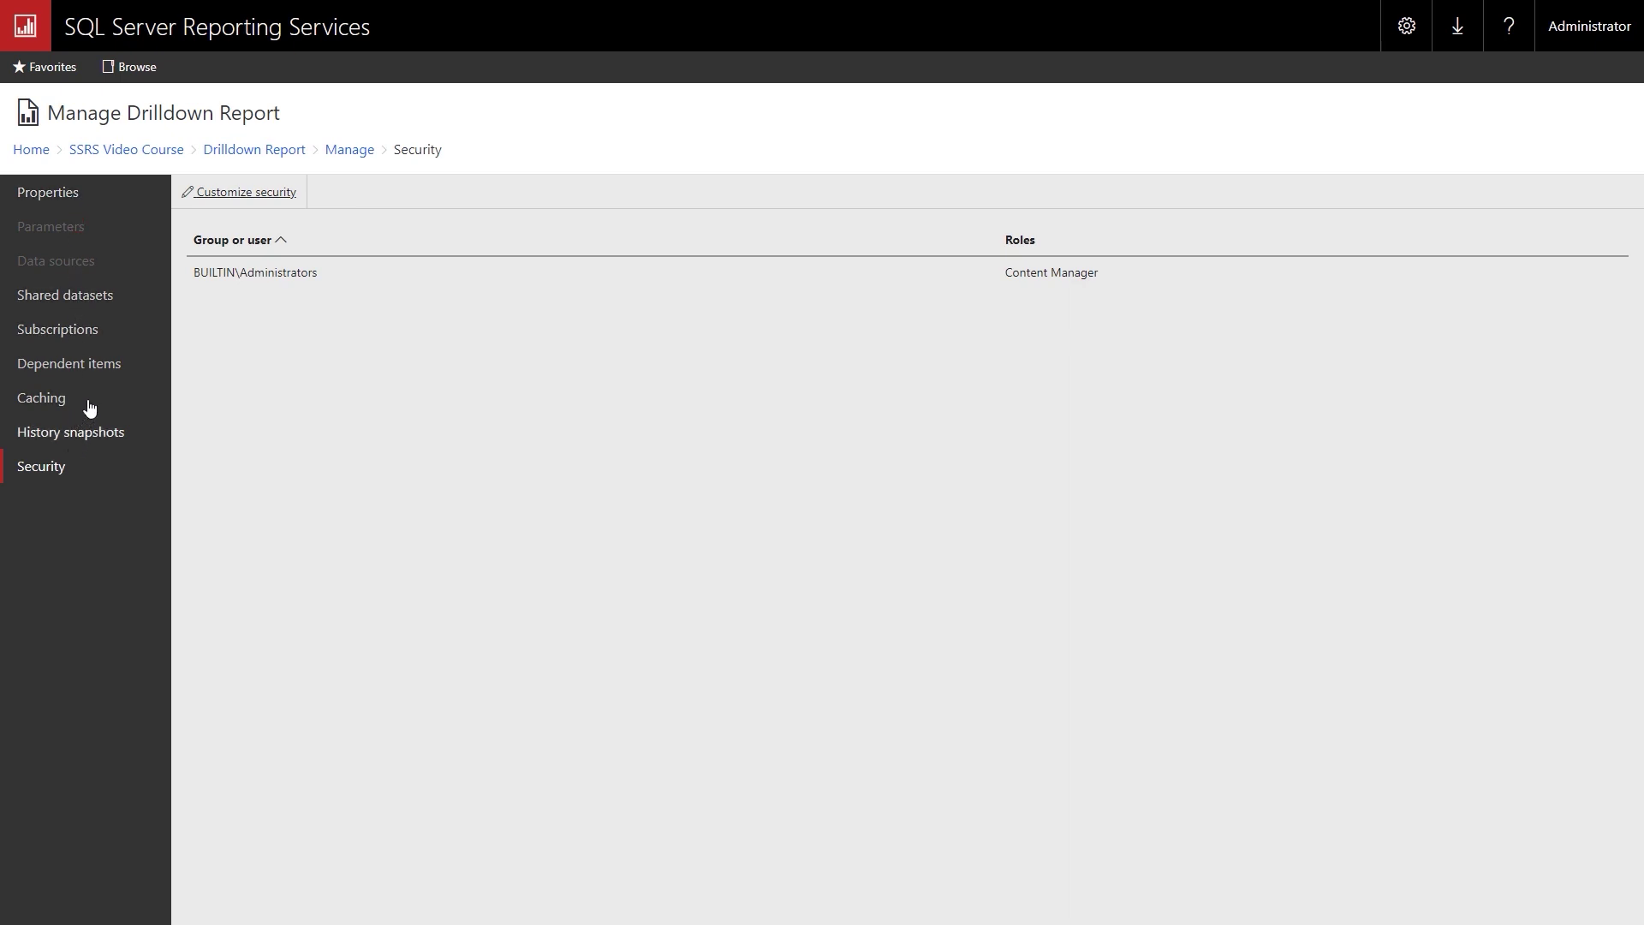
pyautogui.click(160, 152)
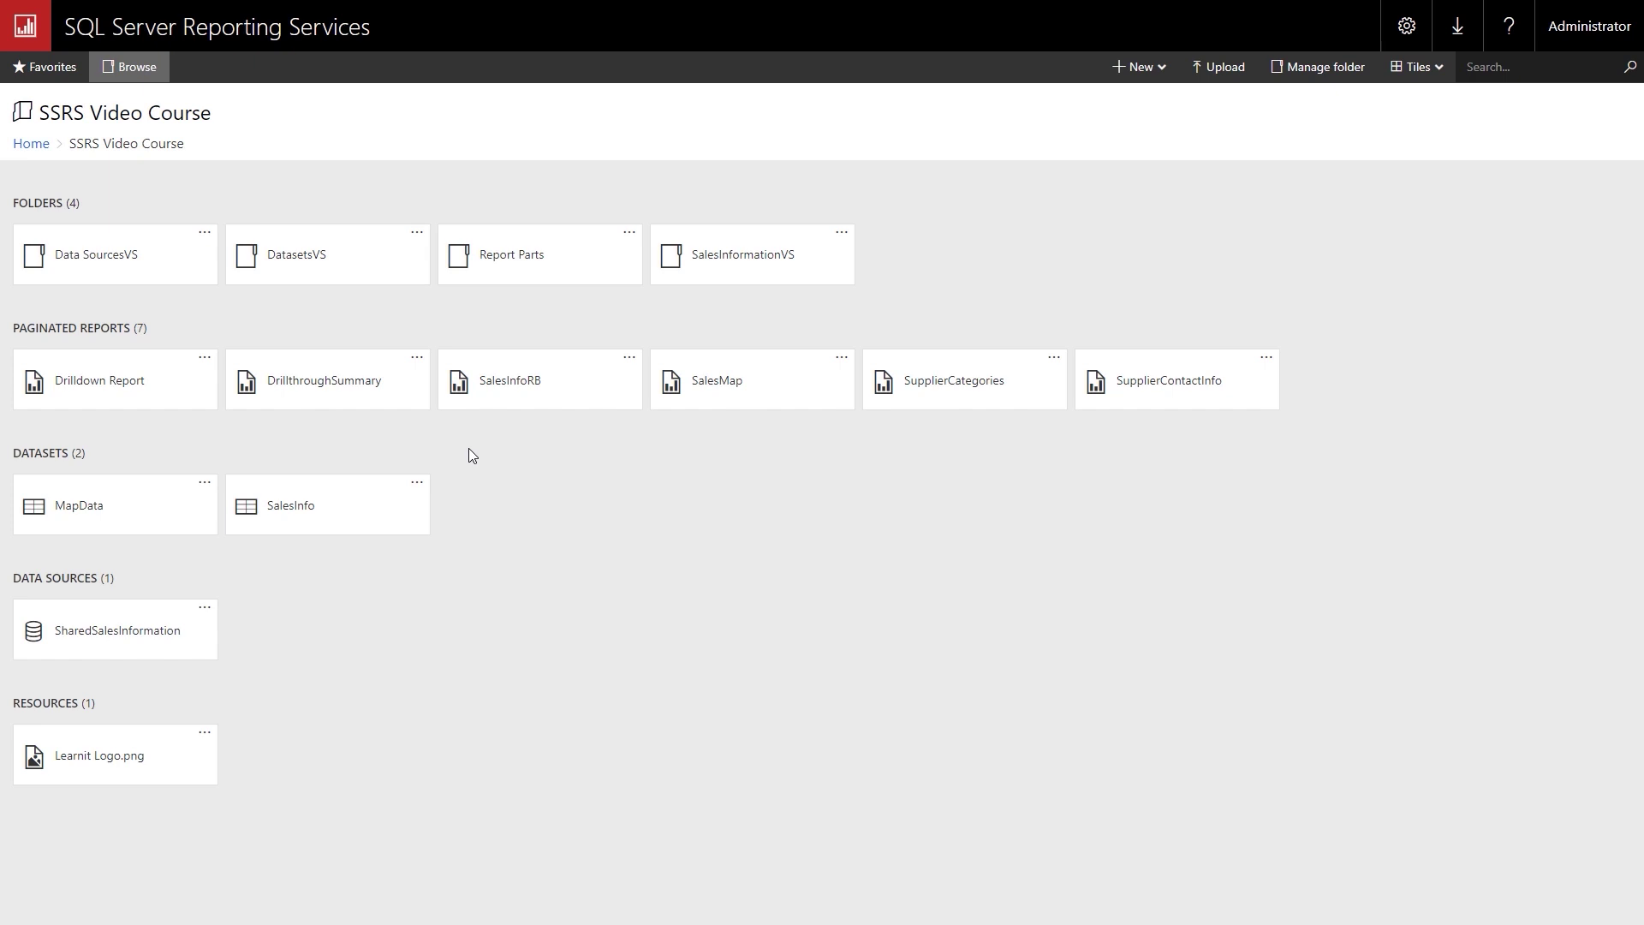
# Post a comment on Drilldown Report explaining its show/hide stock item names icon, then return to the folder.
pyautogui.click(102, 391)
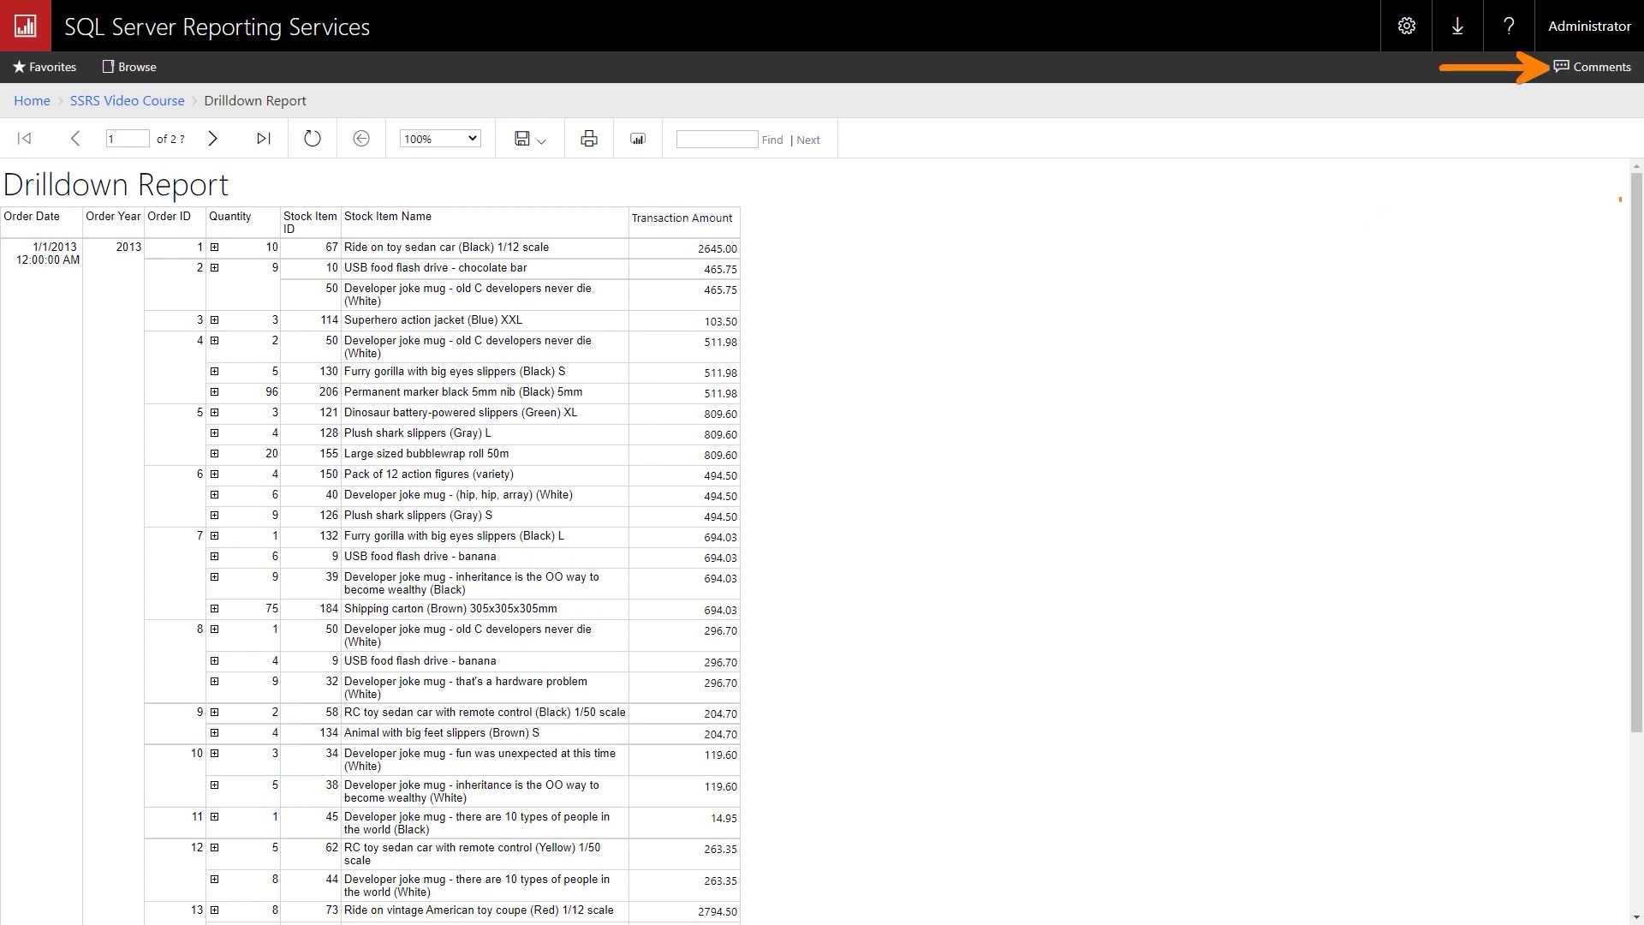
pyautogui.click(1624, 74)
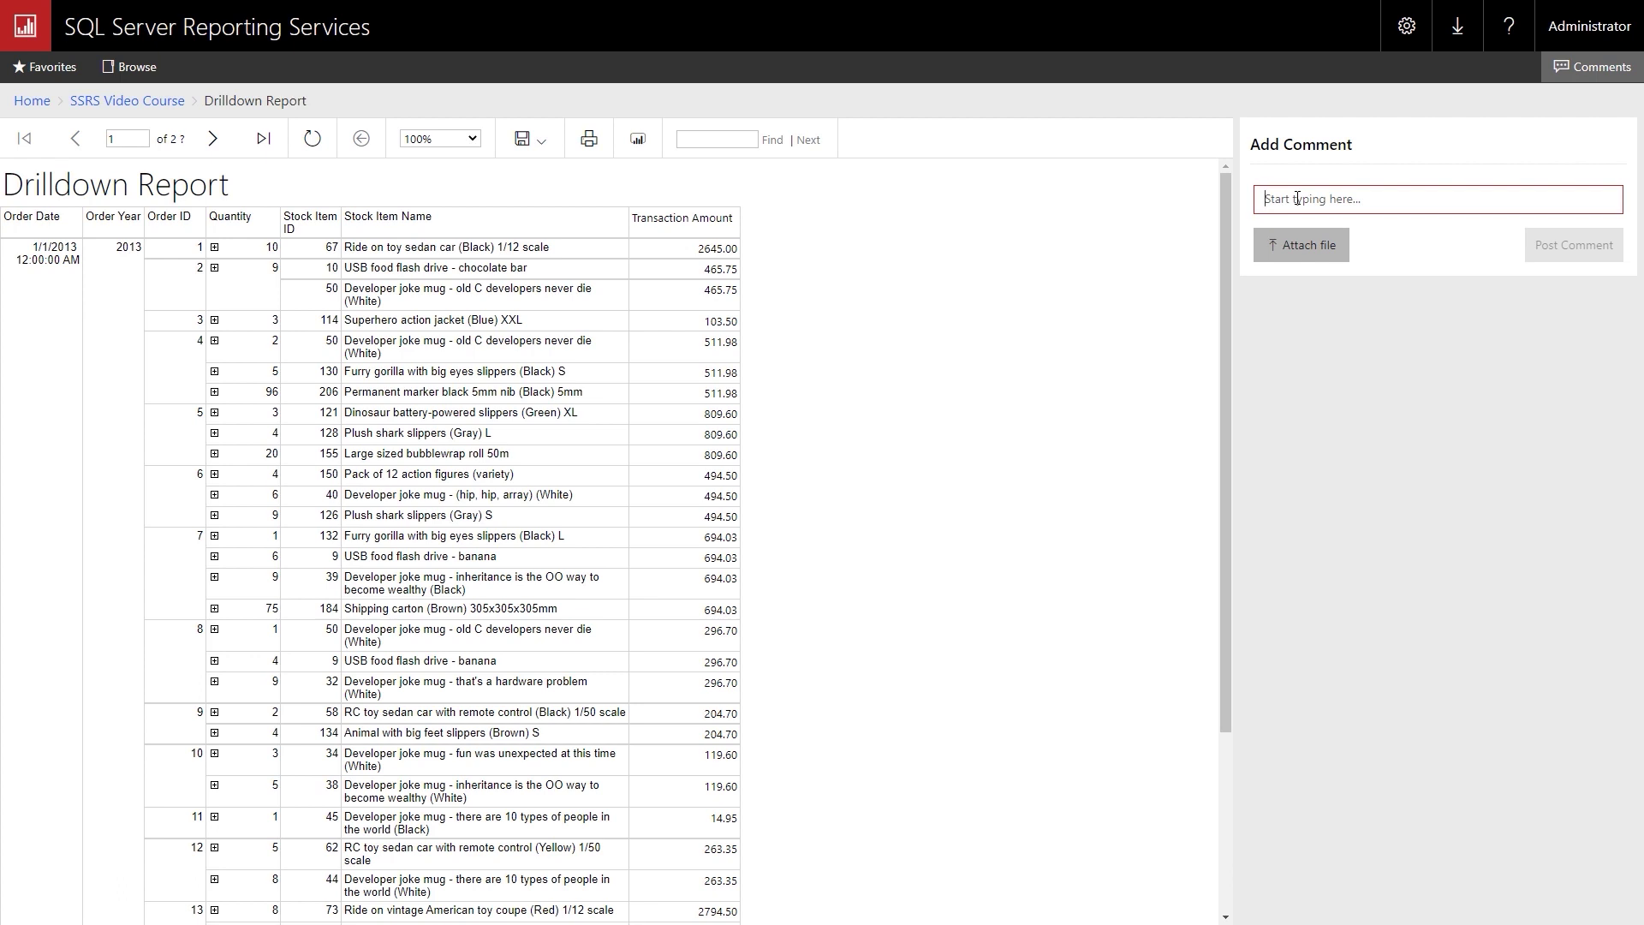
pyautogui.write('Thi')
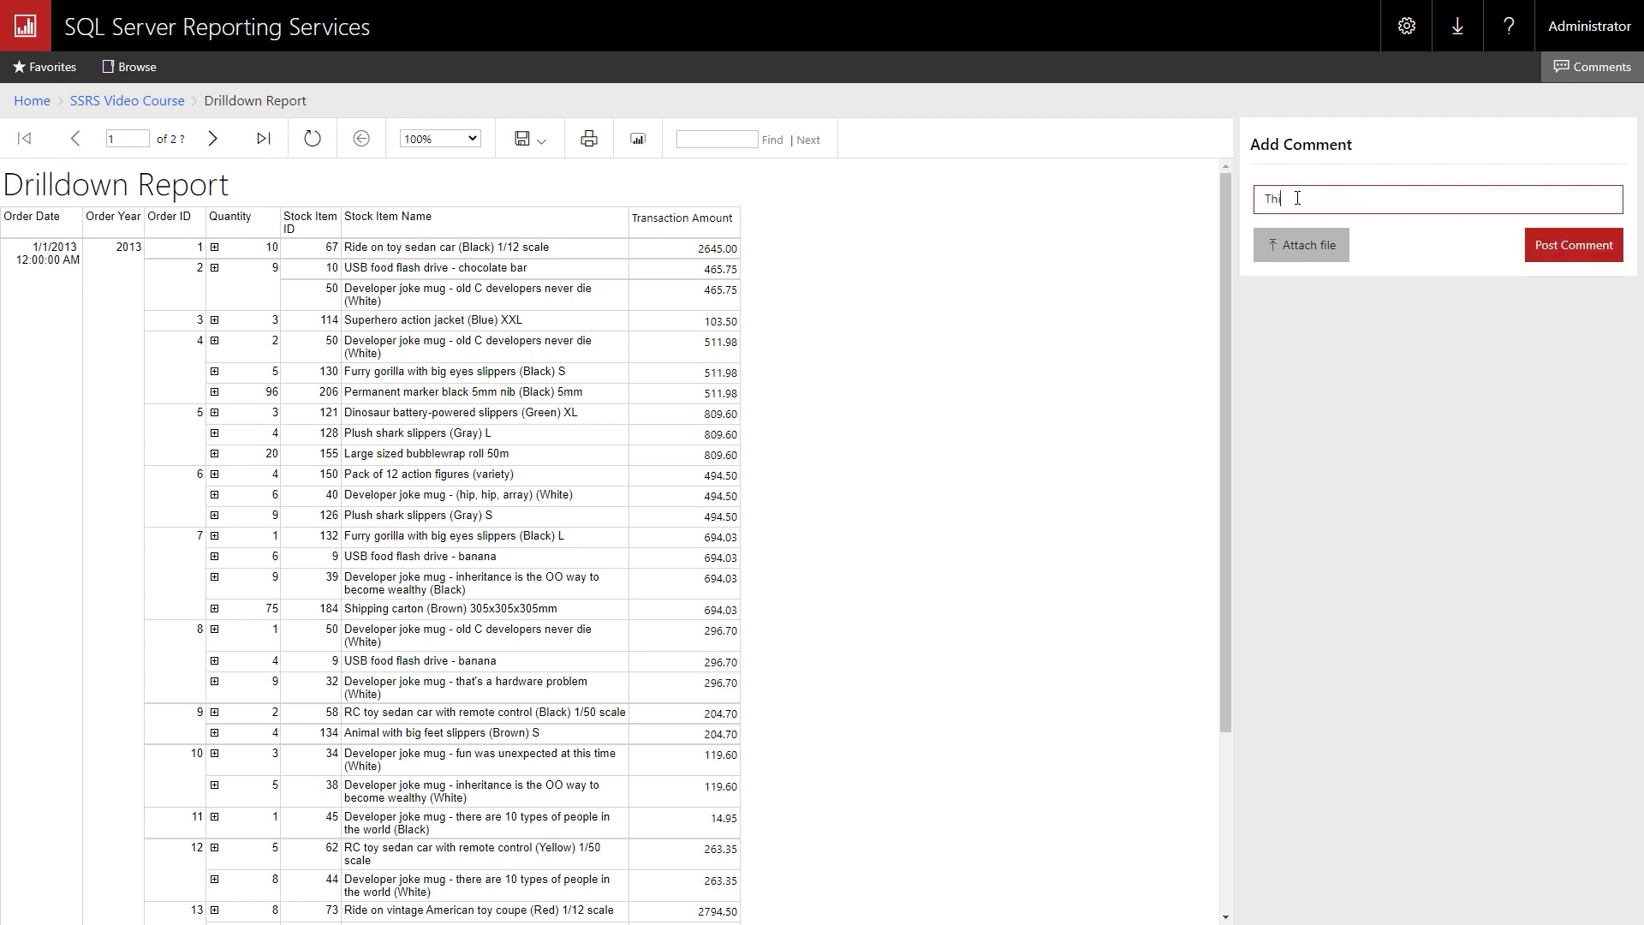
pyautogui.write('s report allows you to show/hide stock item names')
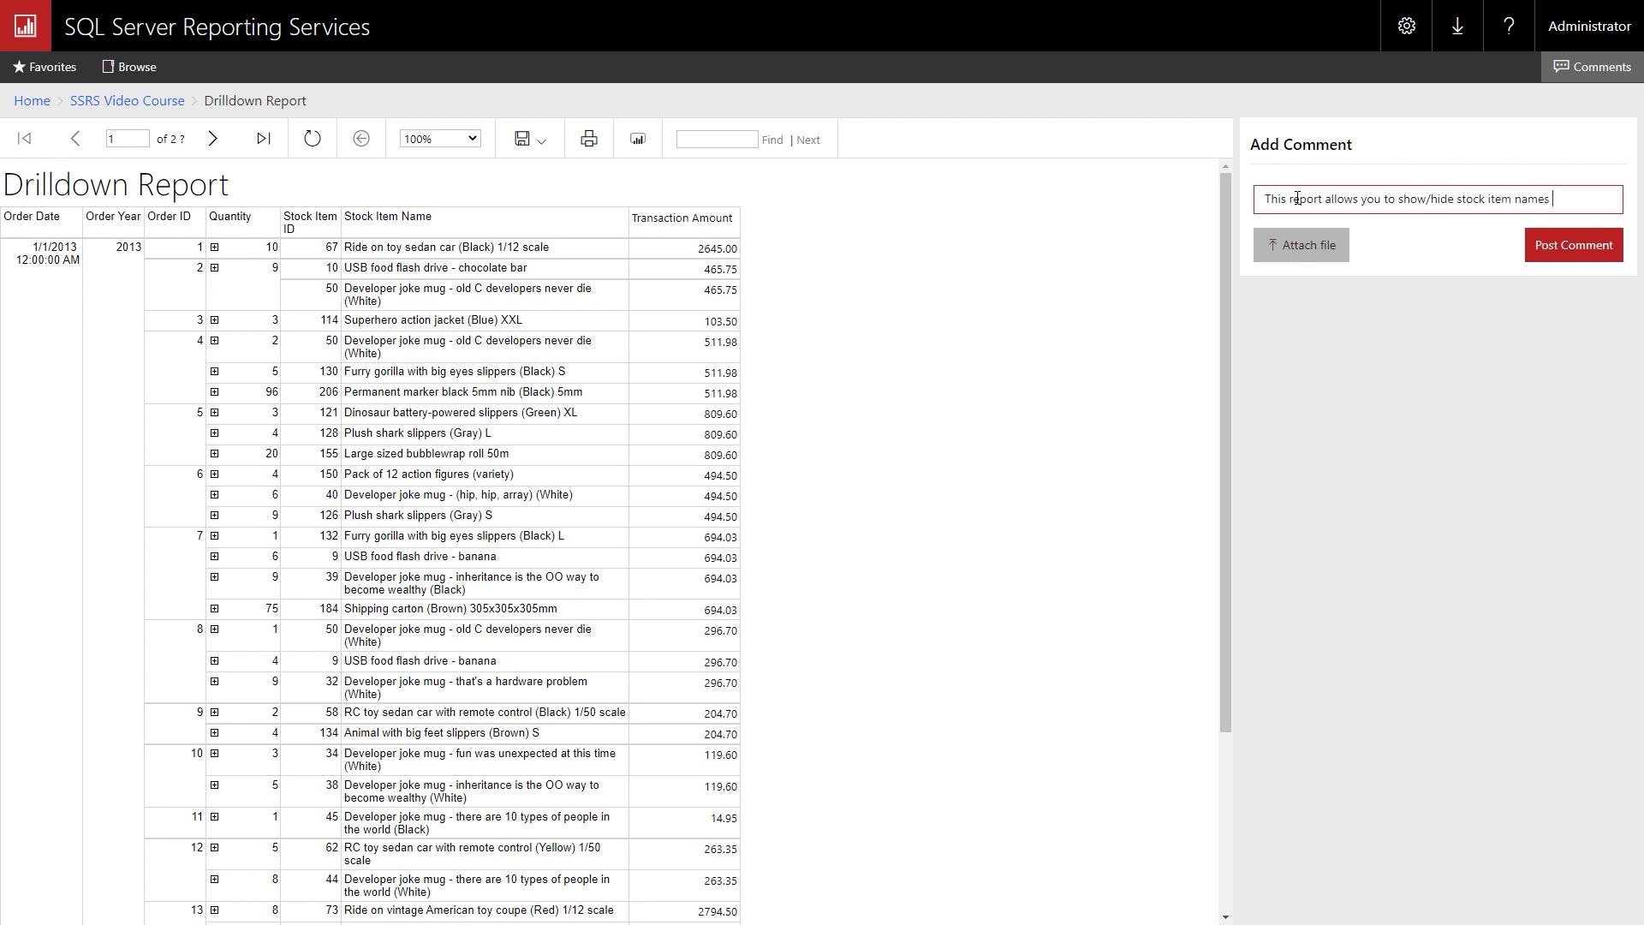
pyautogui.write(' when clicking th')
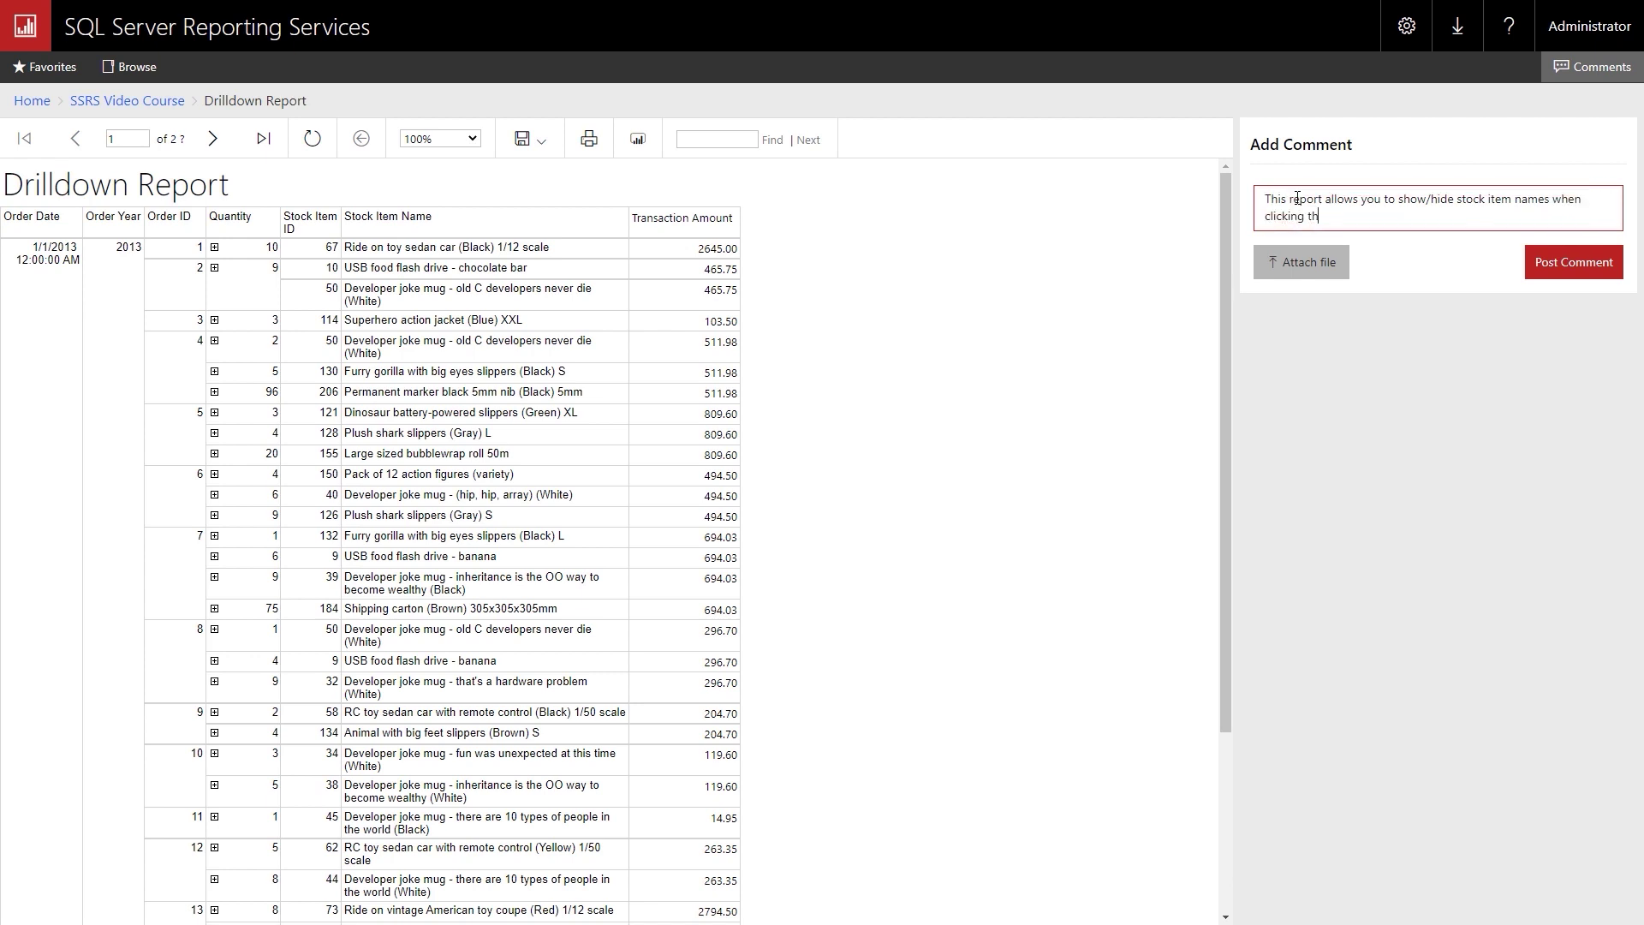
pyautogui.write('e icon to the left of the Quantity field.')
pyautogui.click(1574, 264)
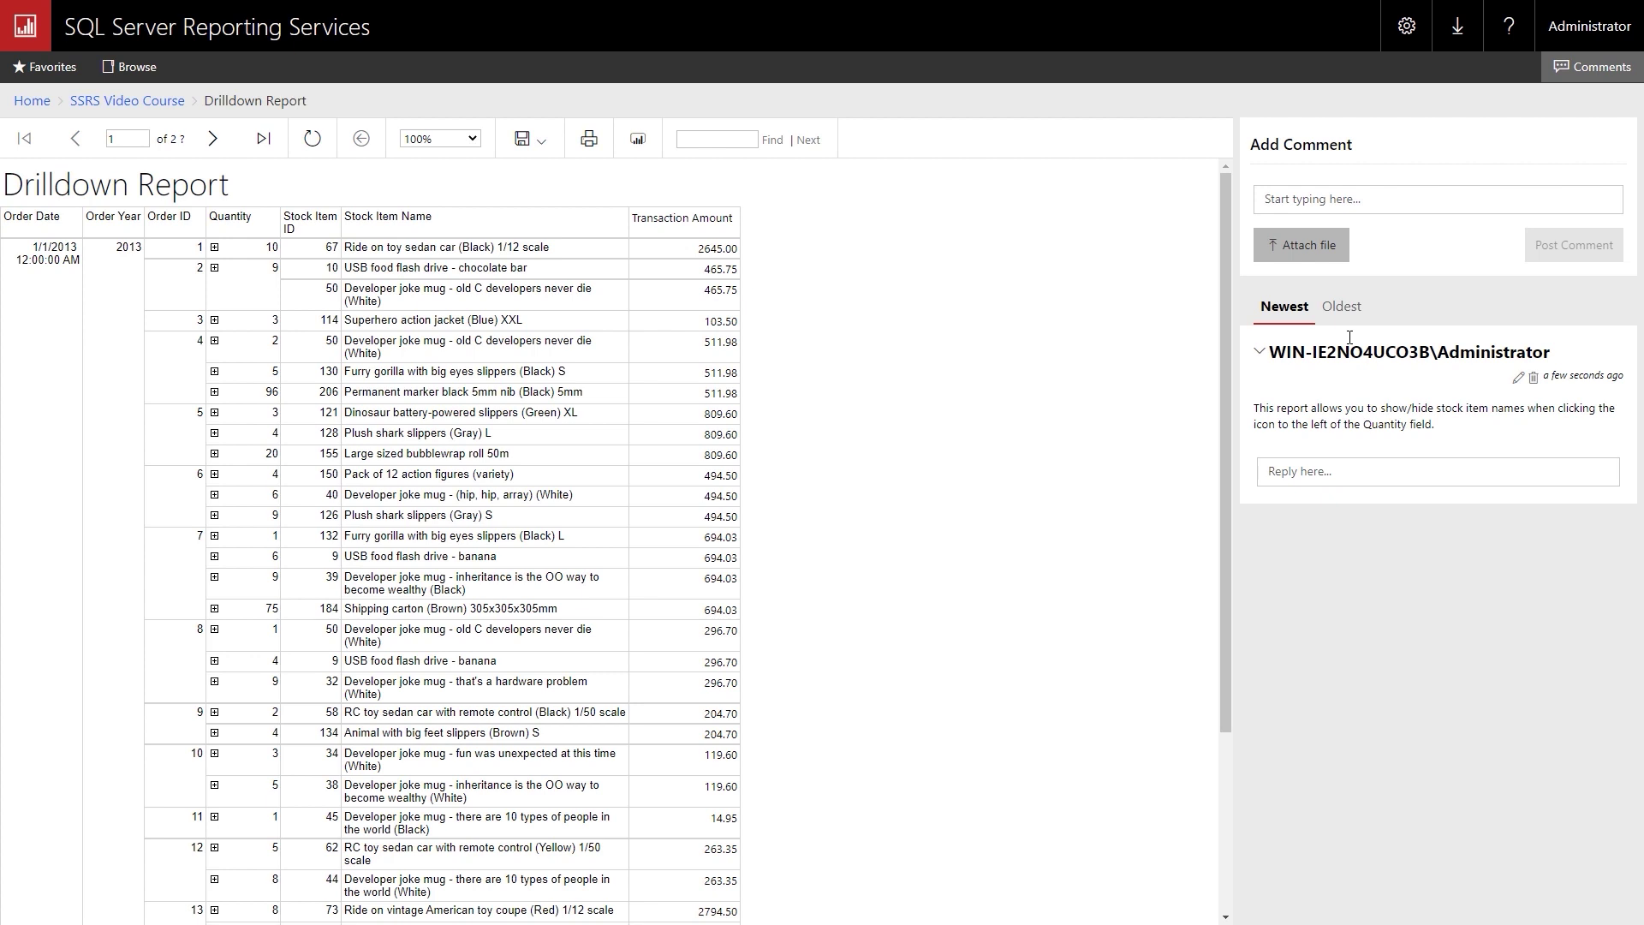
pyautogui.click(125, 102)
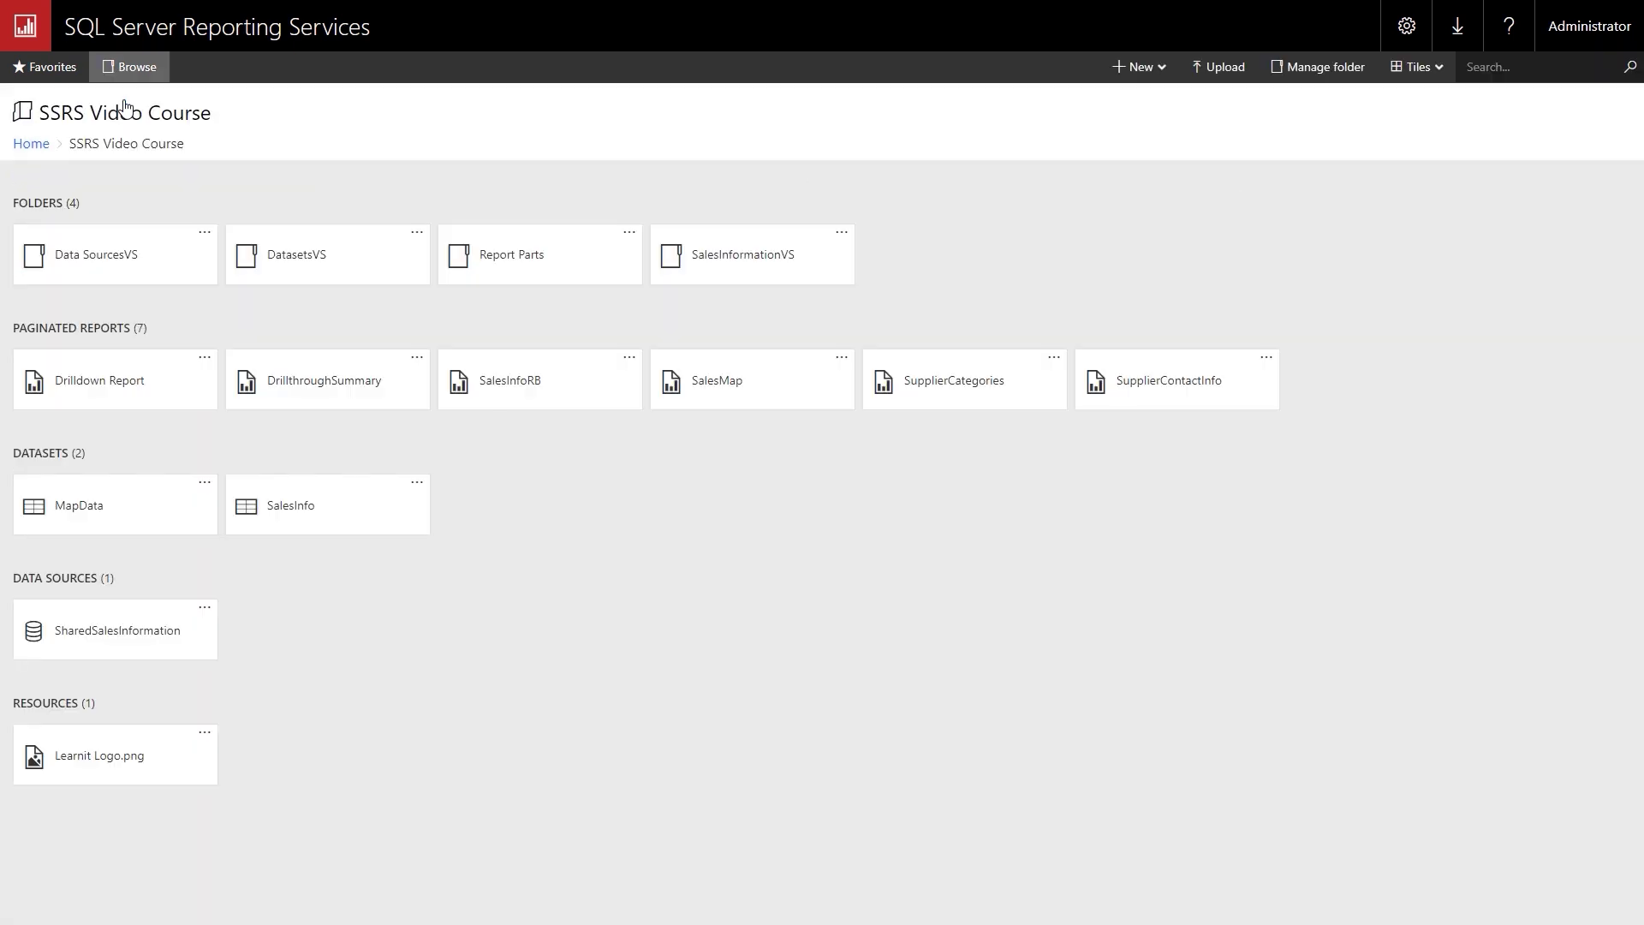
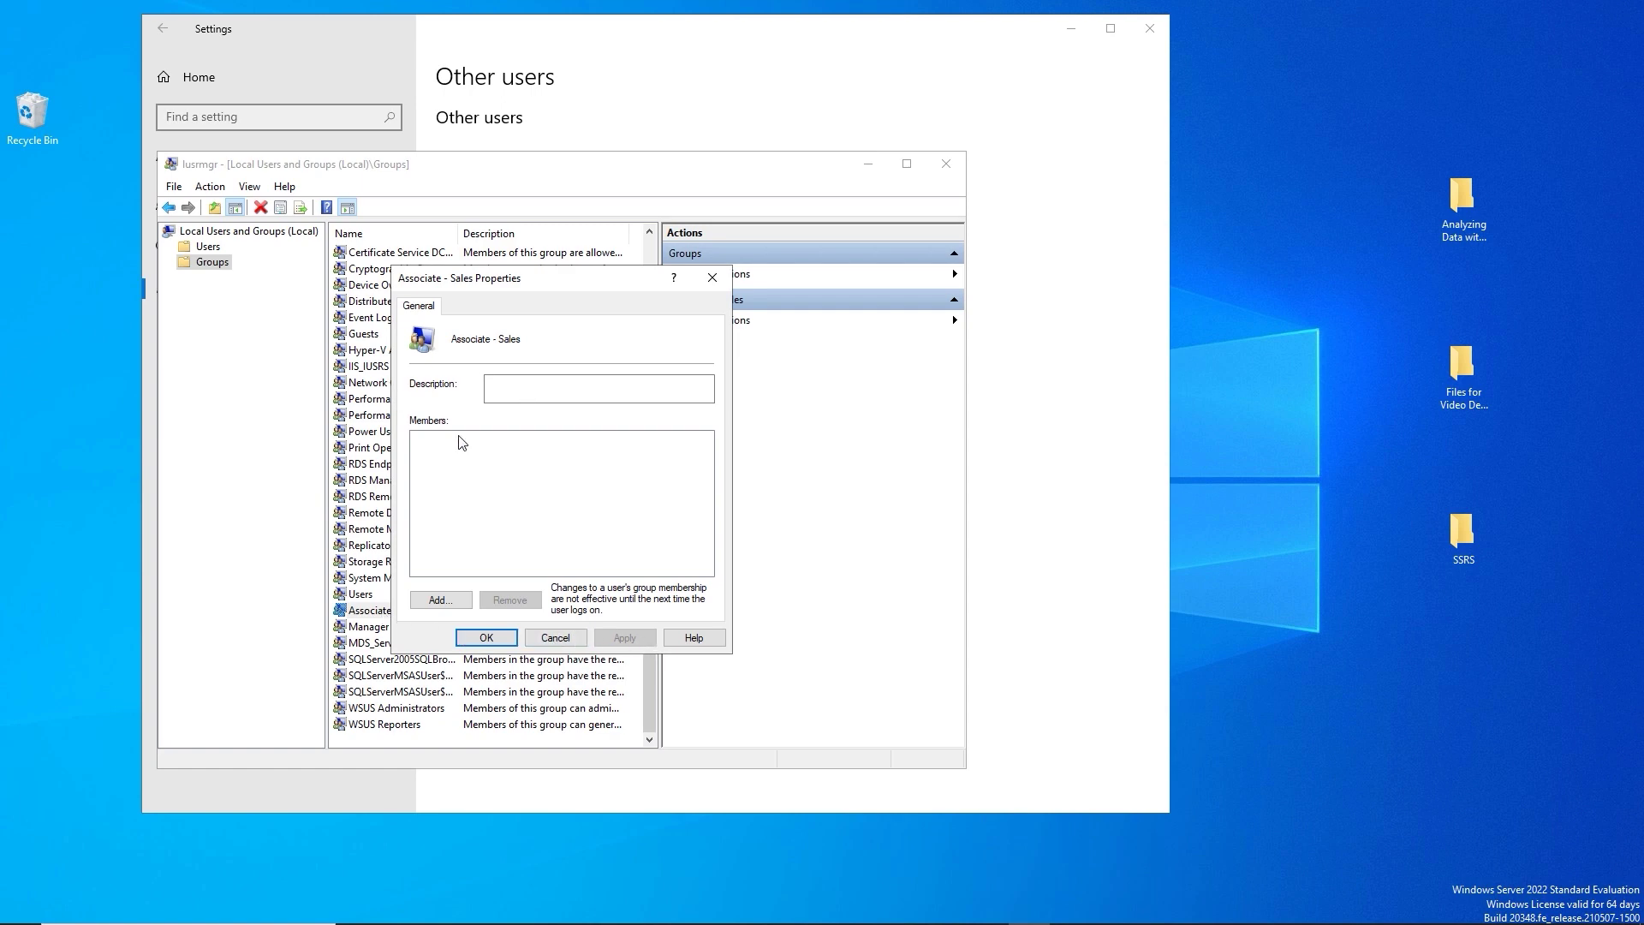
# Cancel the Associate - Sales properties and show the list of local users.
pyautogui.click(555, 638)
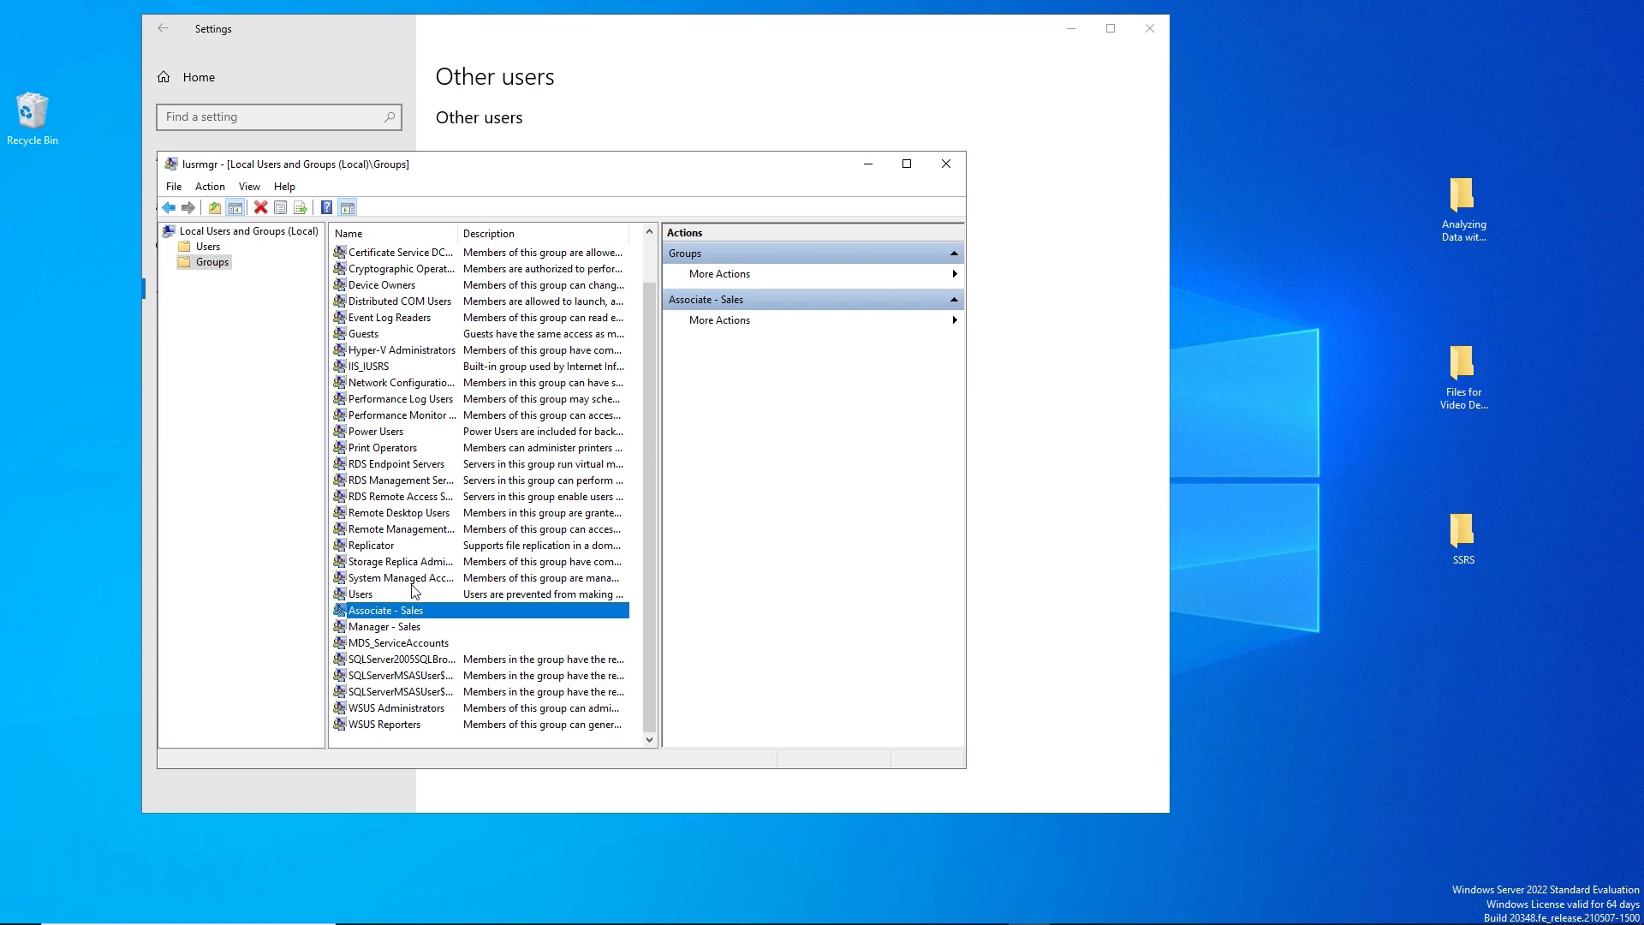
pyautogui.click(210, 248)
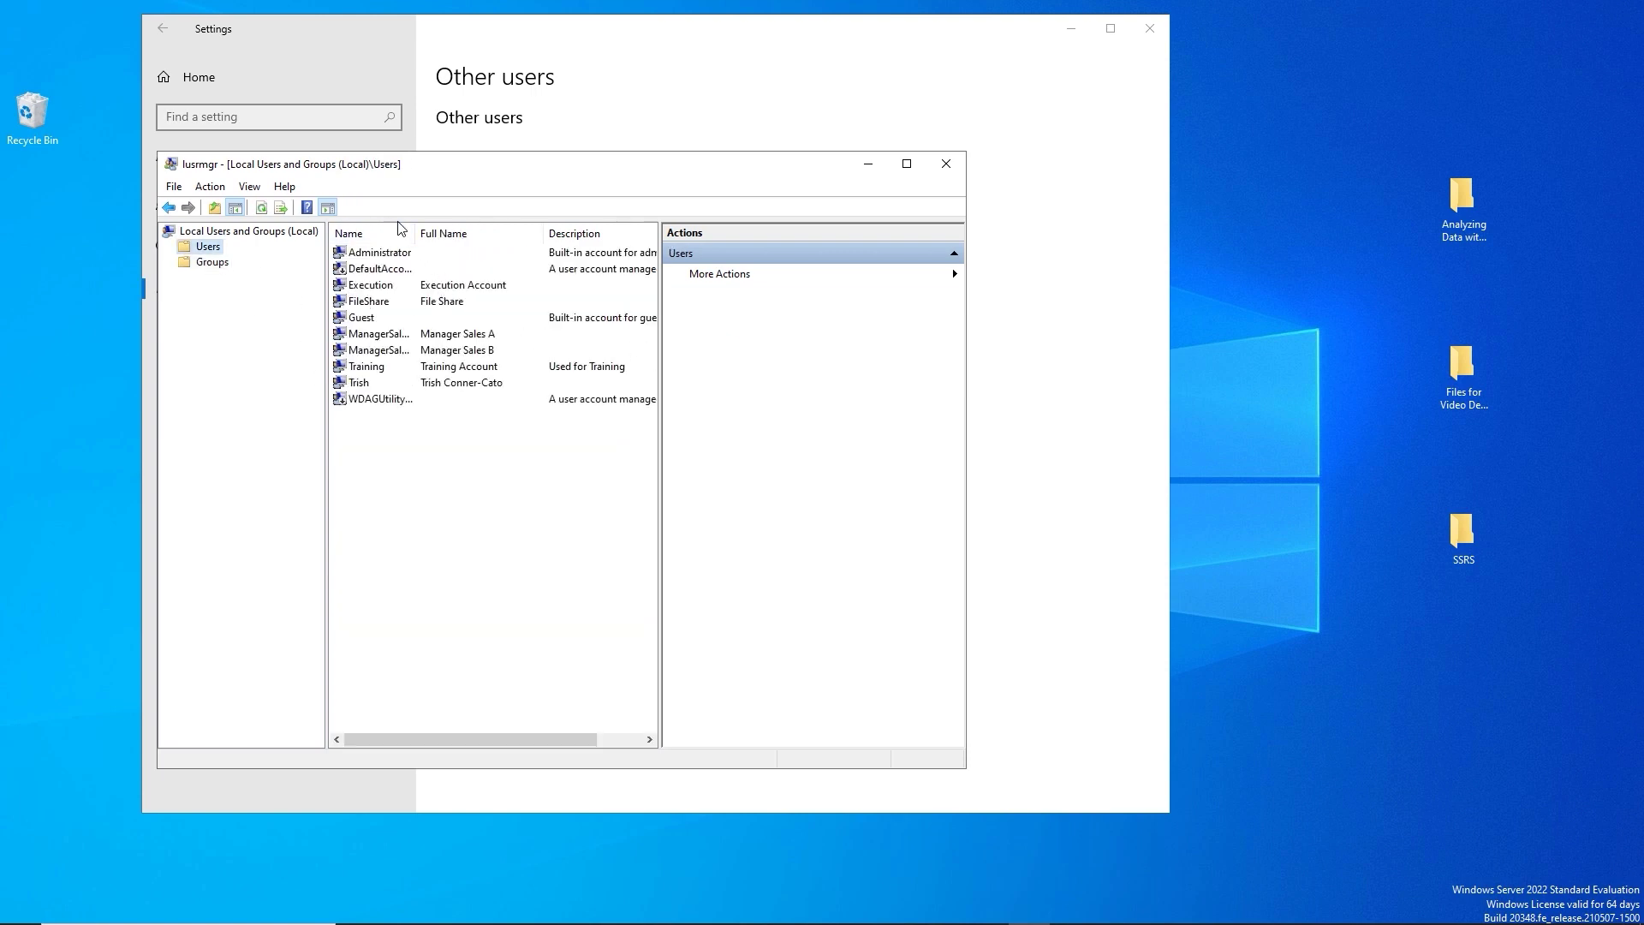
# Widen the Name column and start new user AssociateSalesA with full name 'Associate Sales A'.
pyautogui.moveTo(412, 228); pyautogui.dragTo(494, 231)
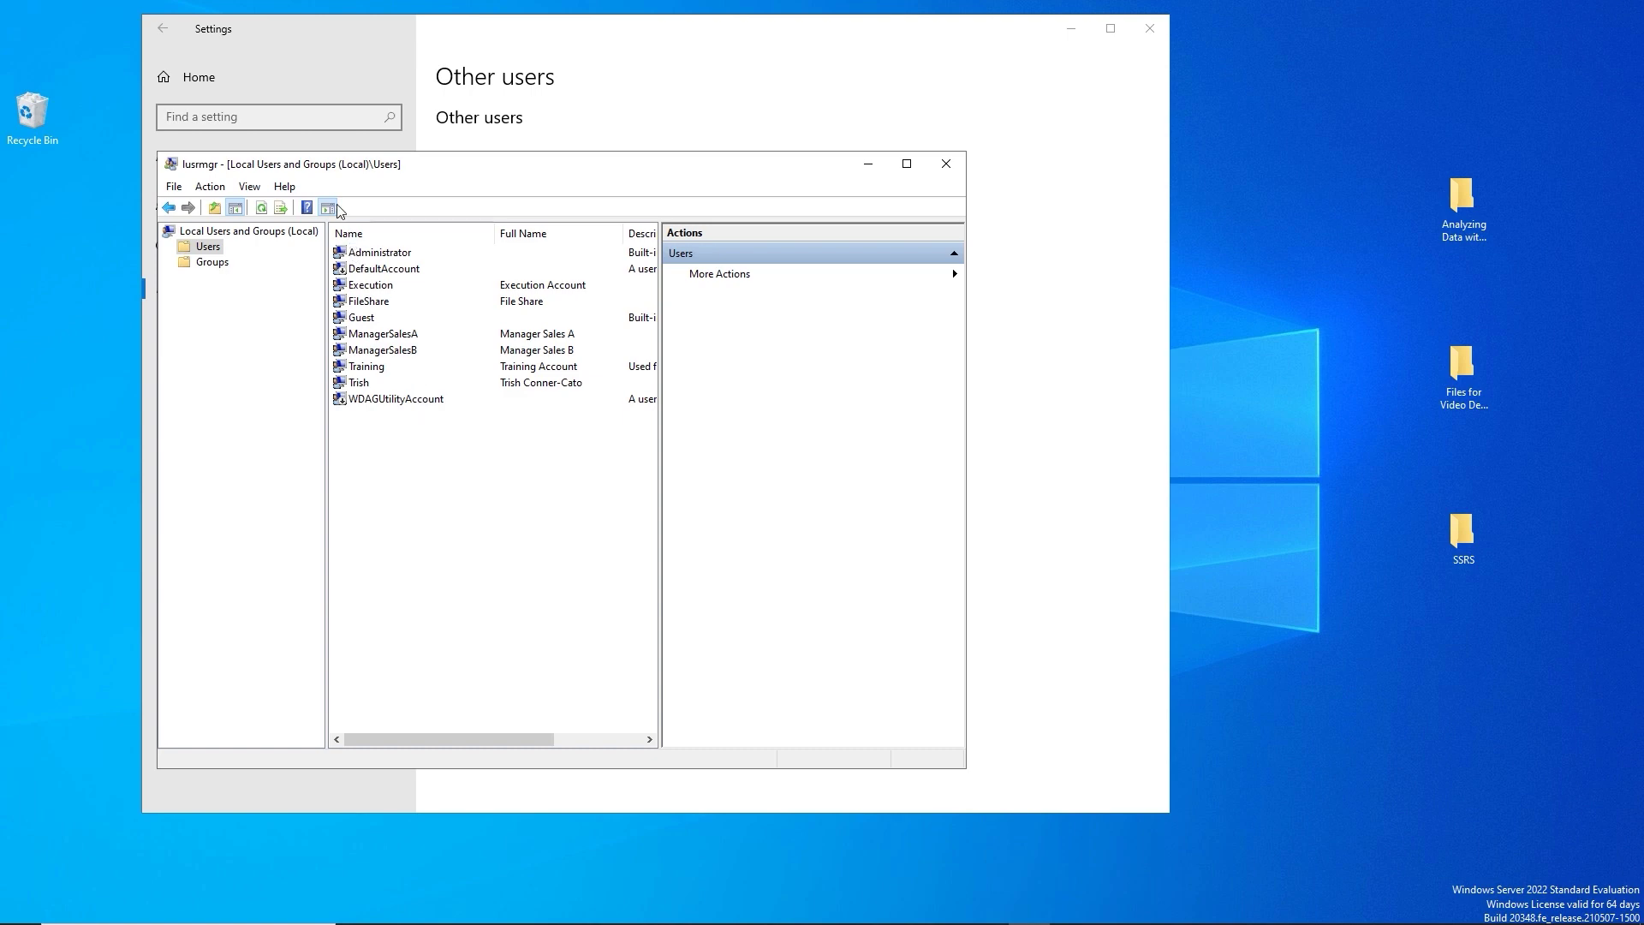
pyautogui.click(209, 188)
pyautogui.click(238, 209)
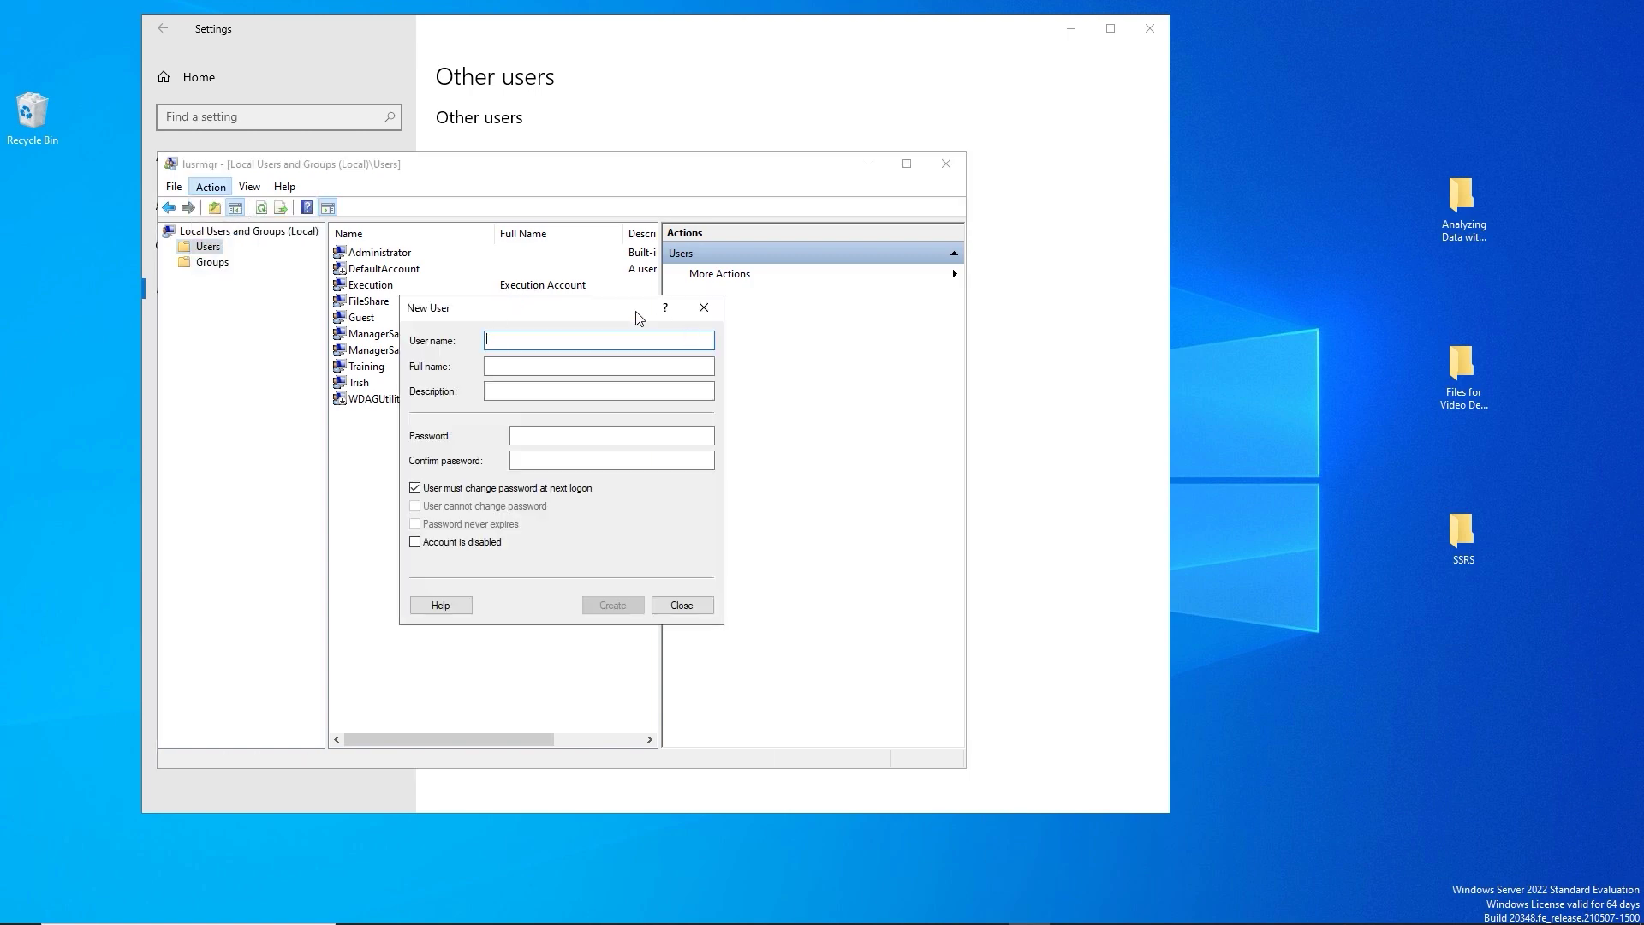
pyautogui.write('AssociateSalesA')
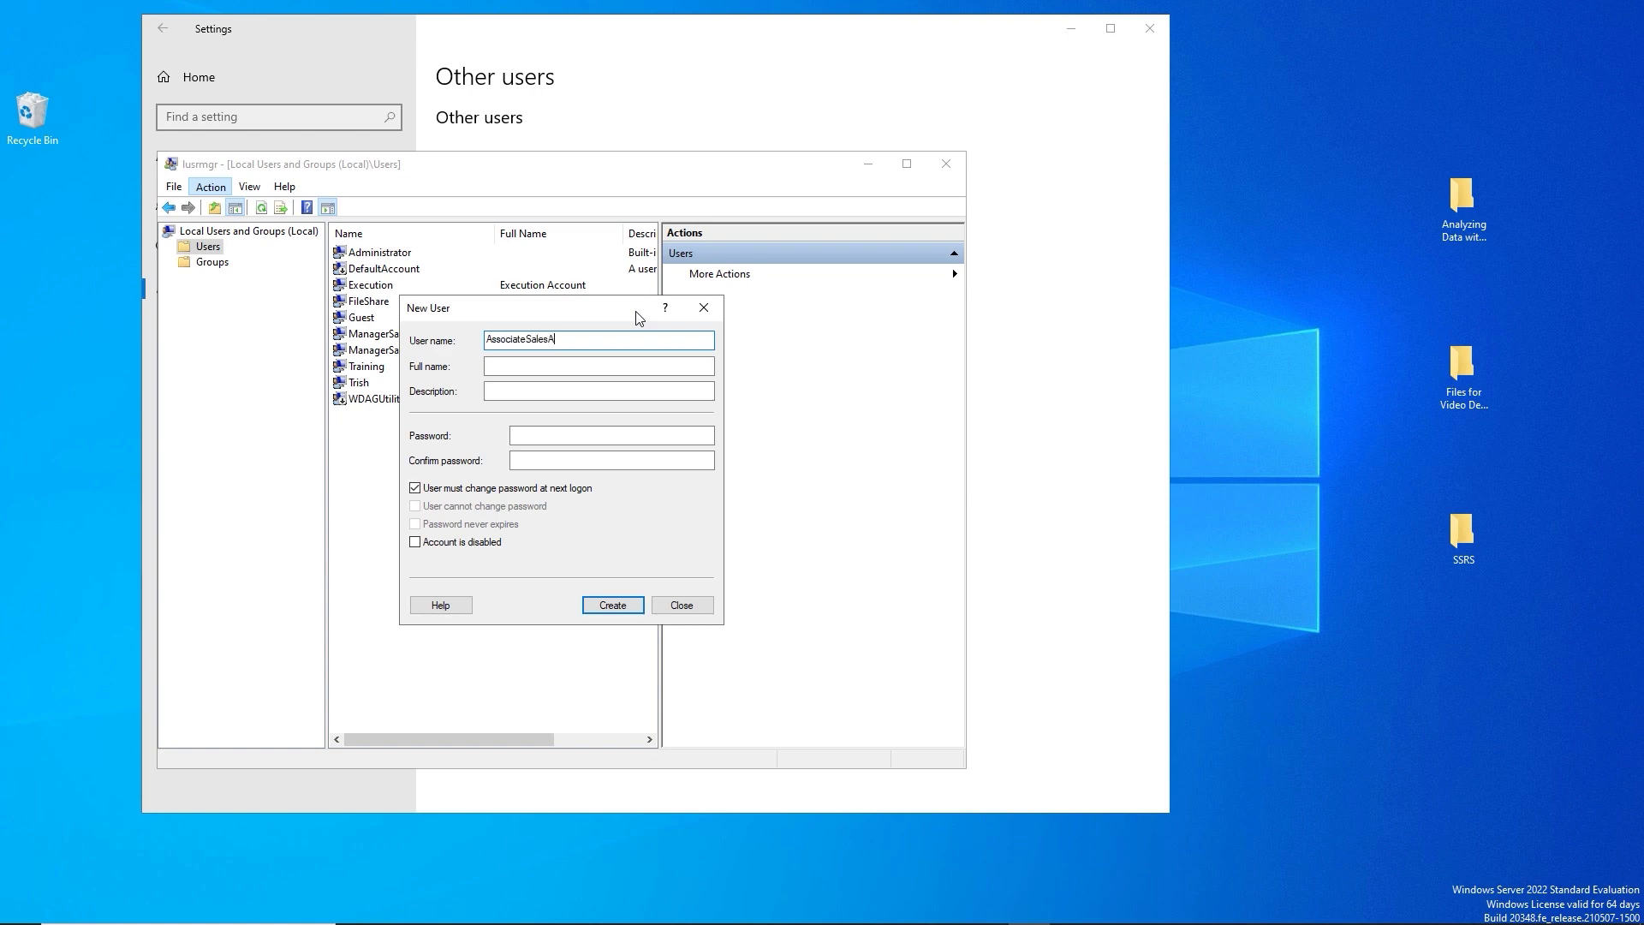
pyautogui.press('Tab')
pyautogui.write('Associate Sales')
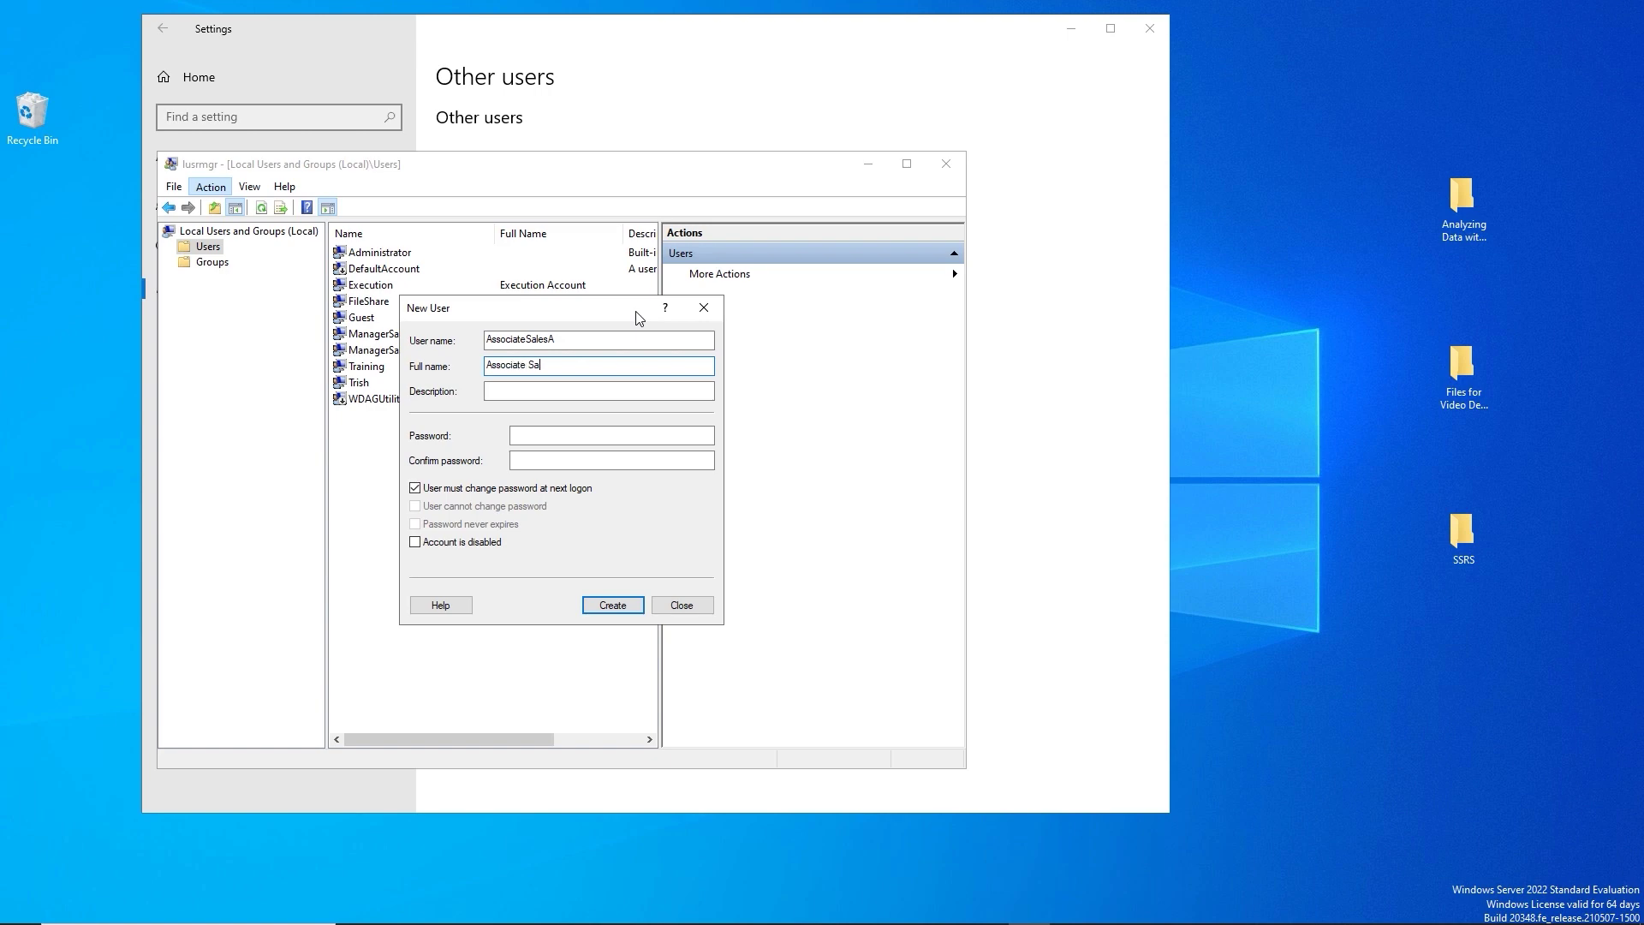
pyautogui.write(' A')
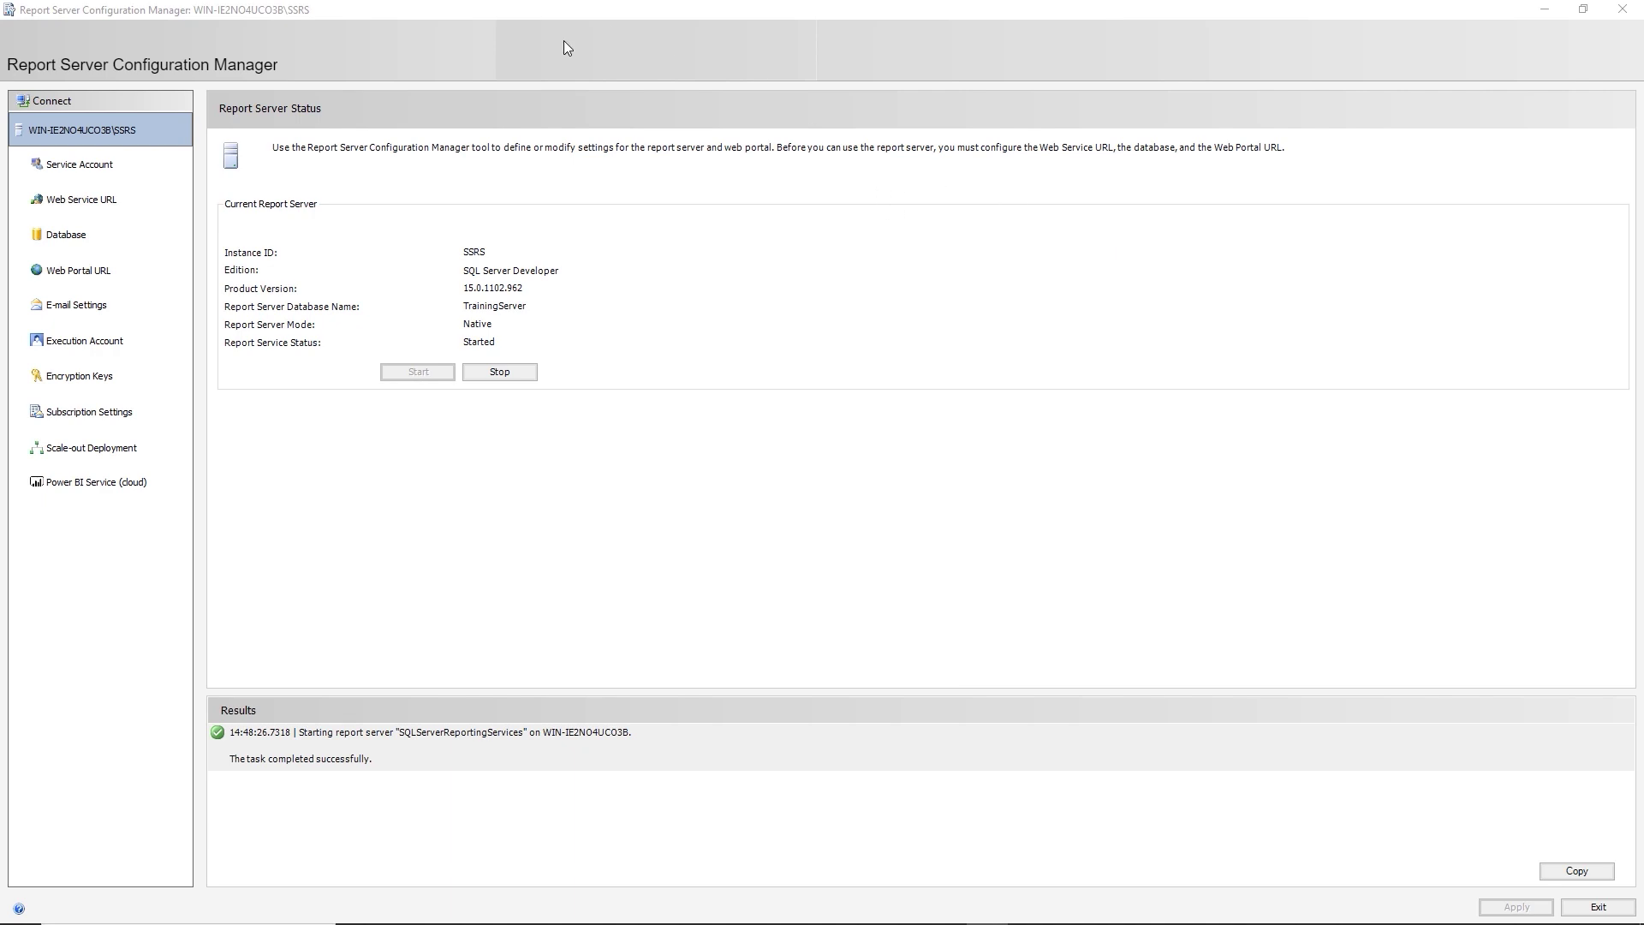
# Review the Service Account, Web Service URL, Database and Web Portal URL pages, then E-mail Settings.
pyautogui.click(63, 172)
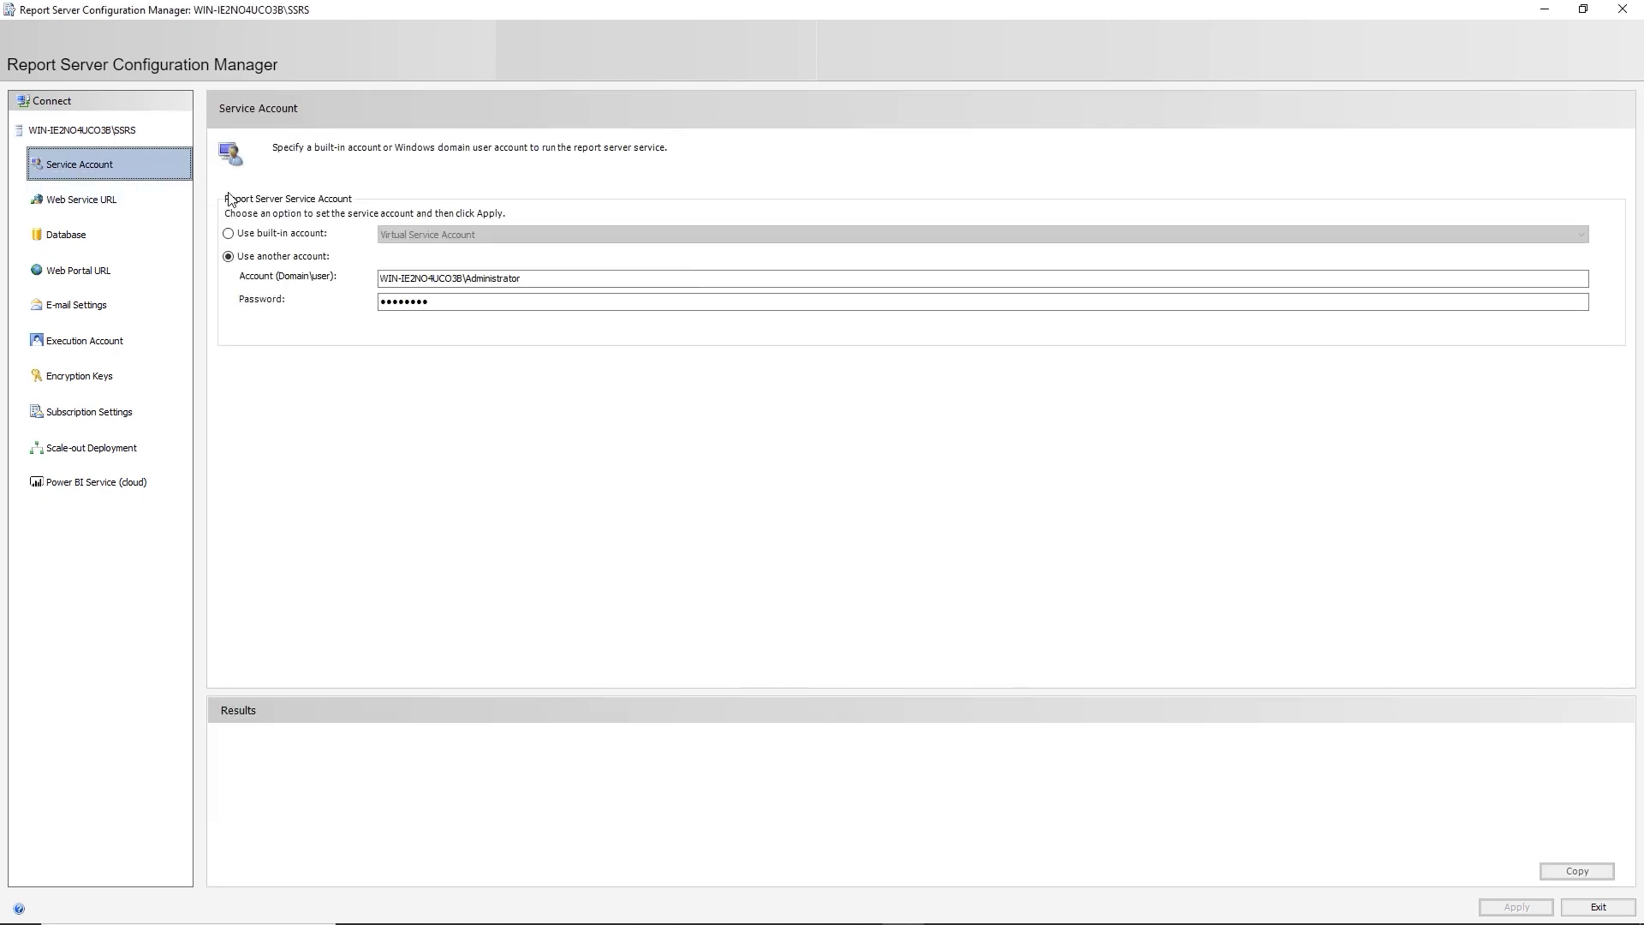
pyautogui.click(103, 208)
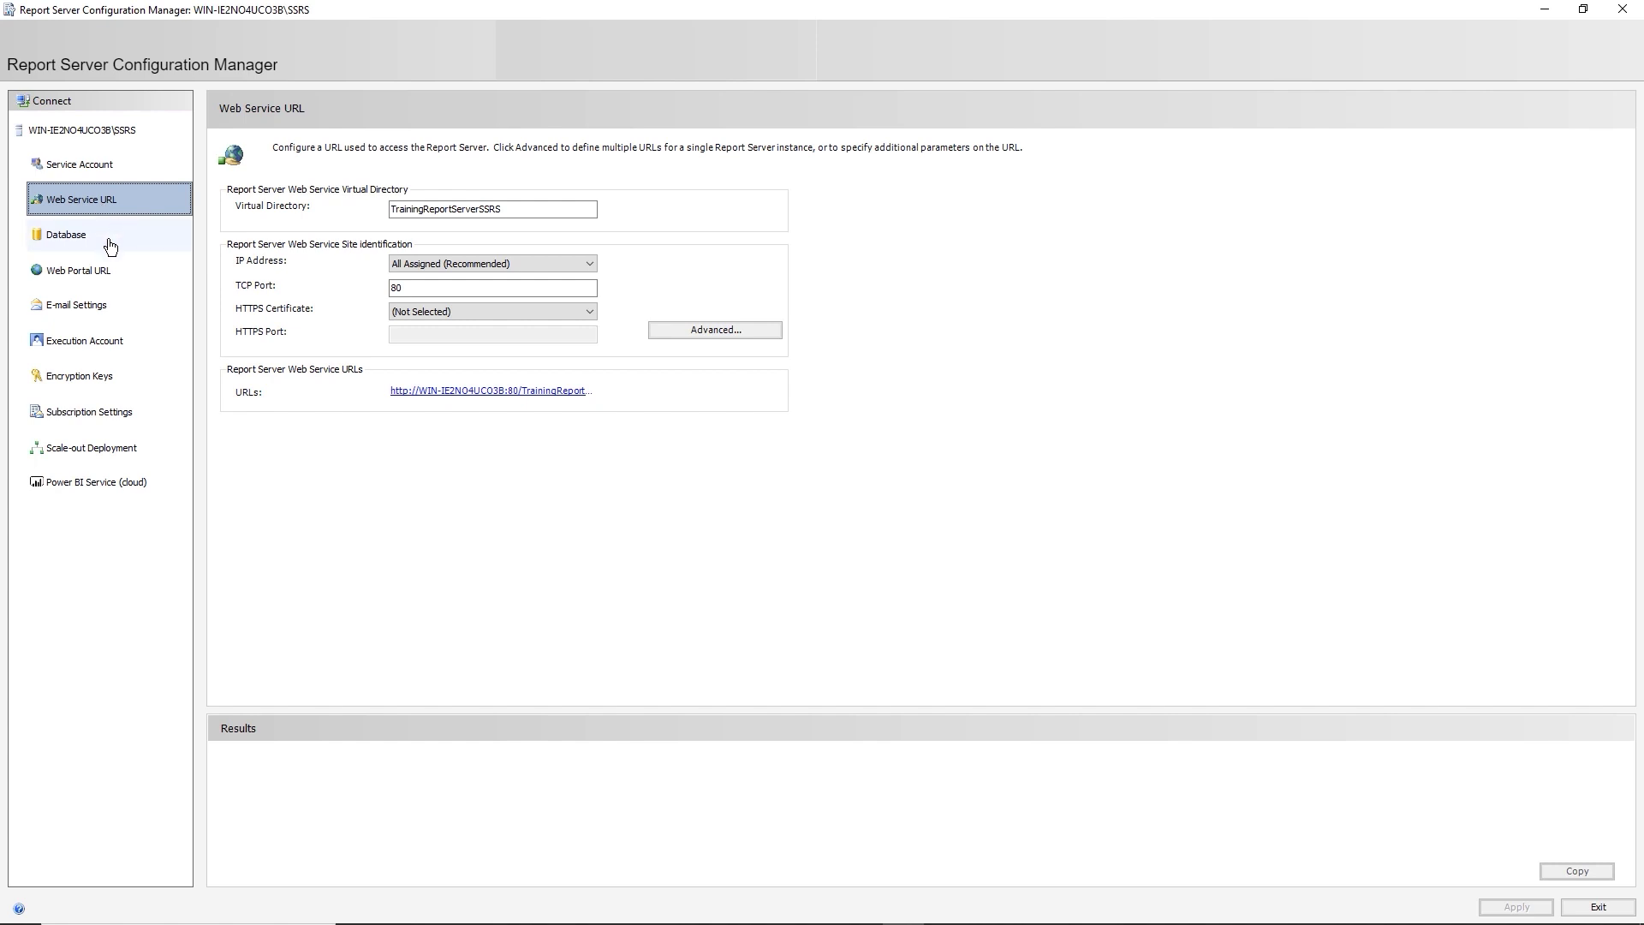
pyautogui.click(109, 246)
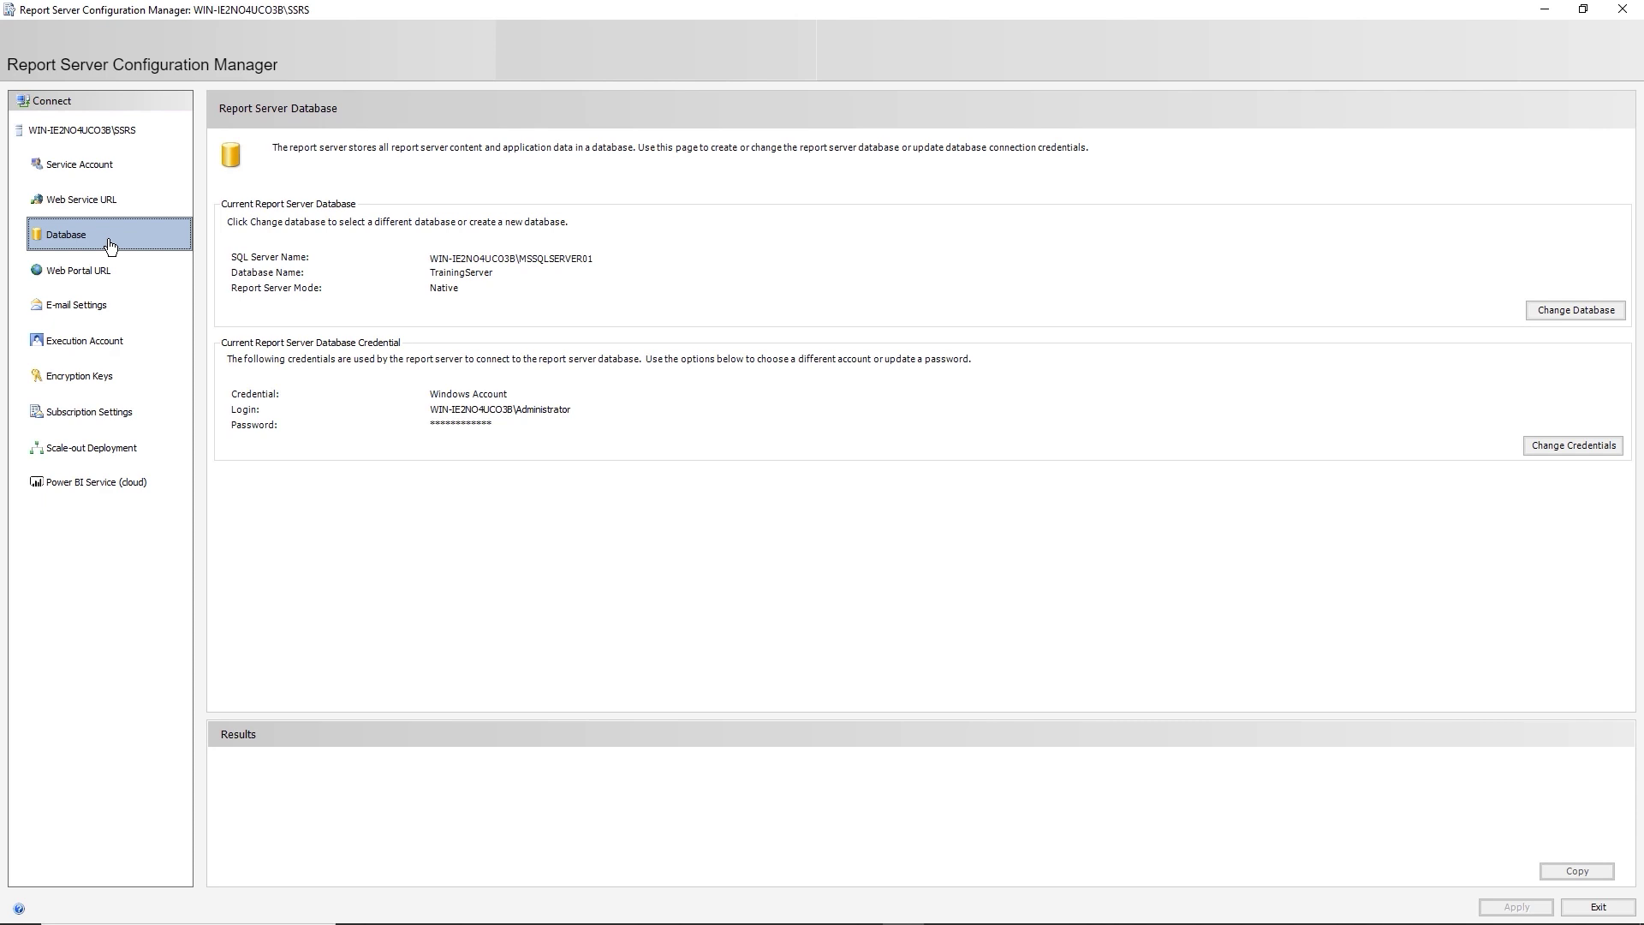
pyautogui.click(111, 280)
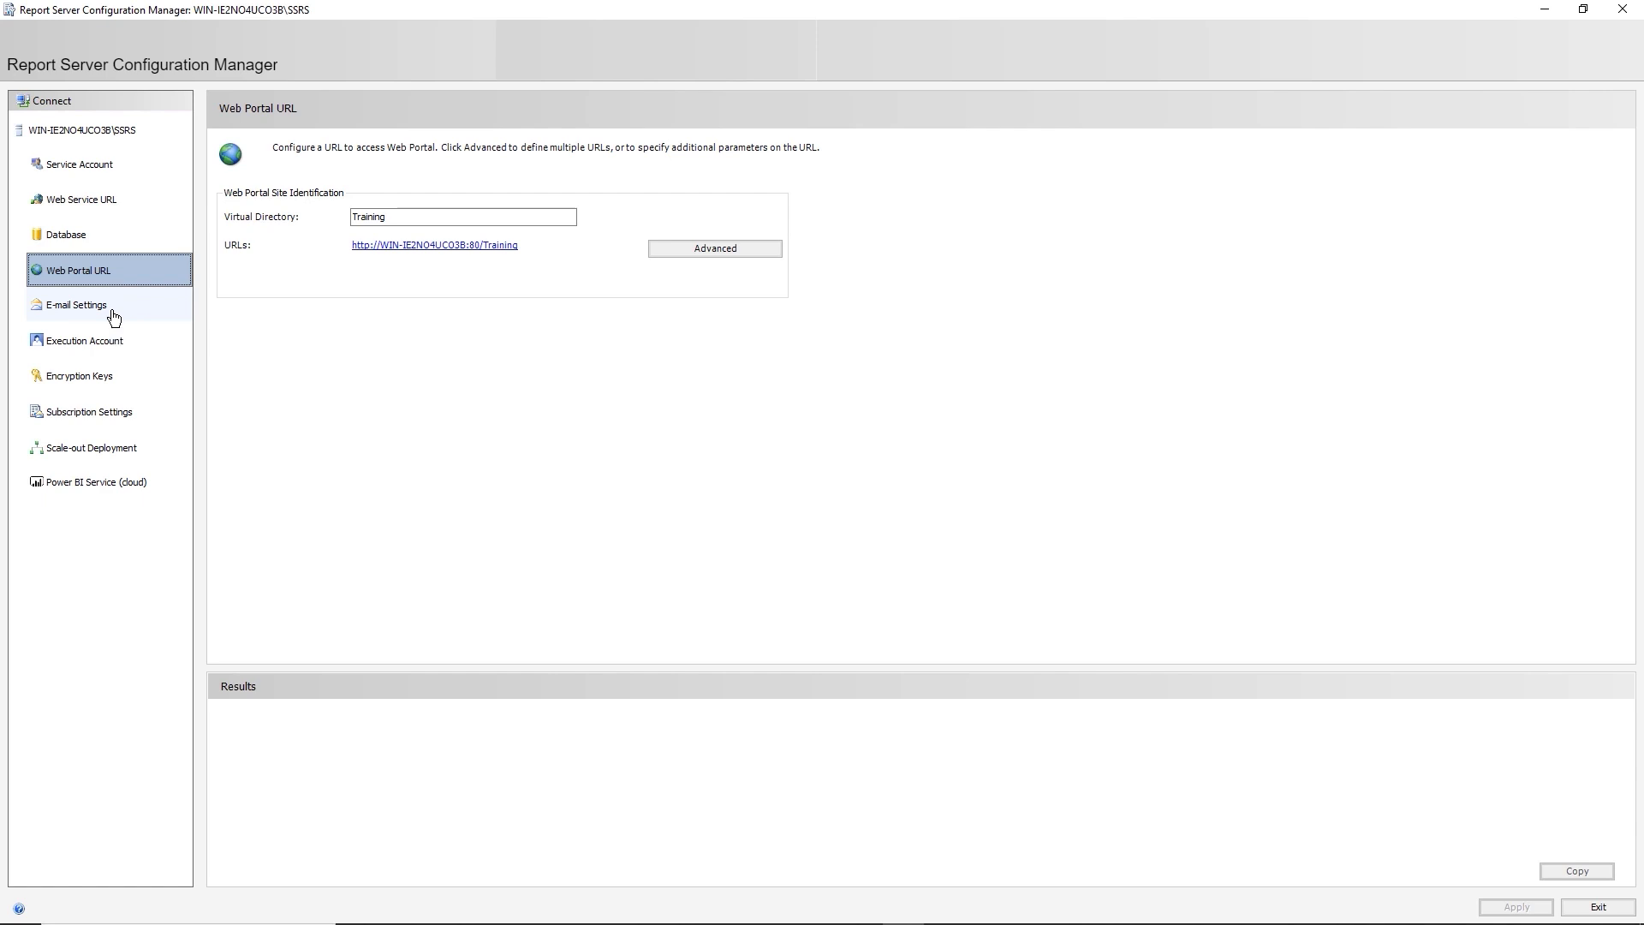
pyautogui.click(114, 317)
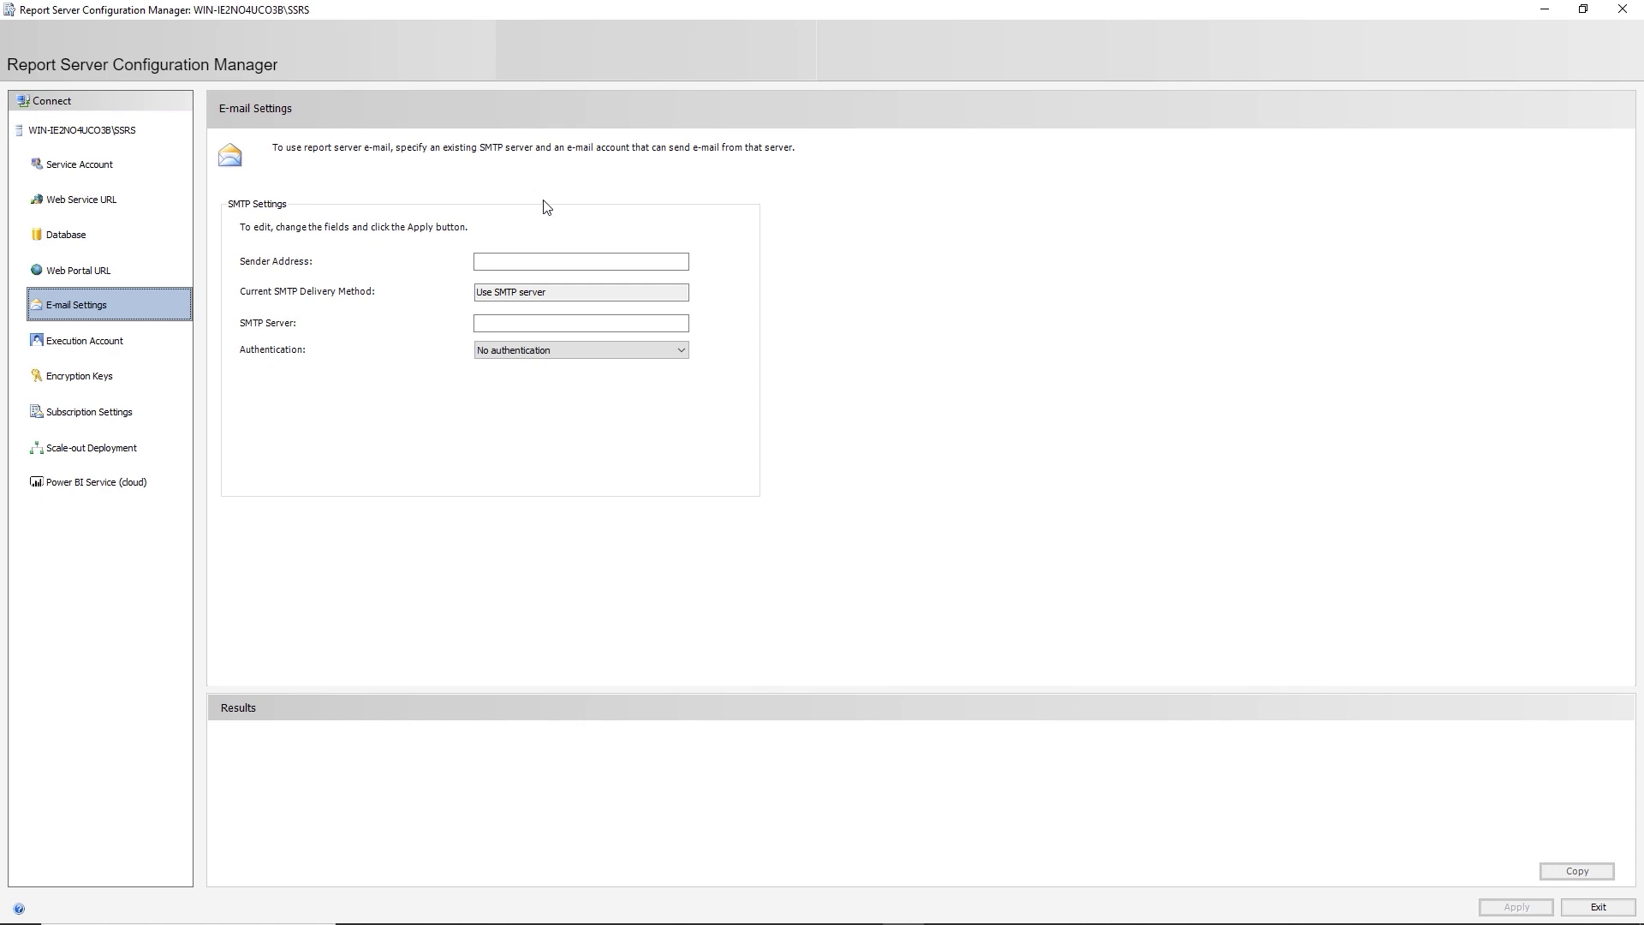
# Enter the report sender e-mail address and begin editing the file share account name.
pyautogui.click(505, 262)
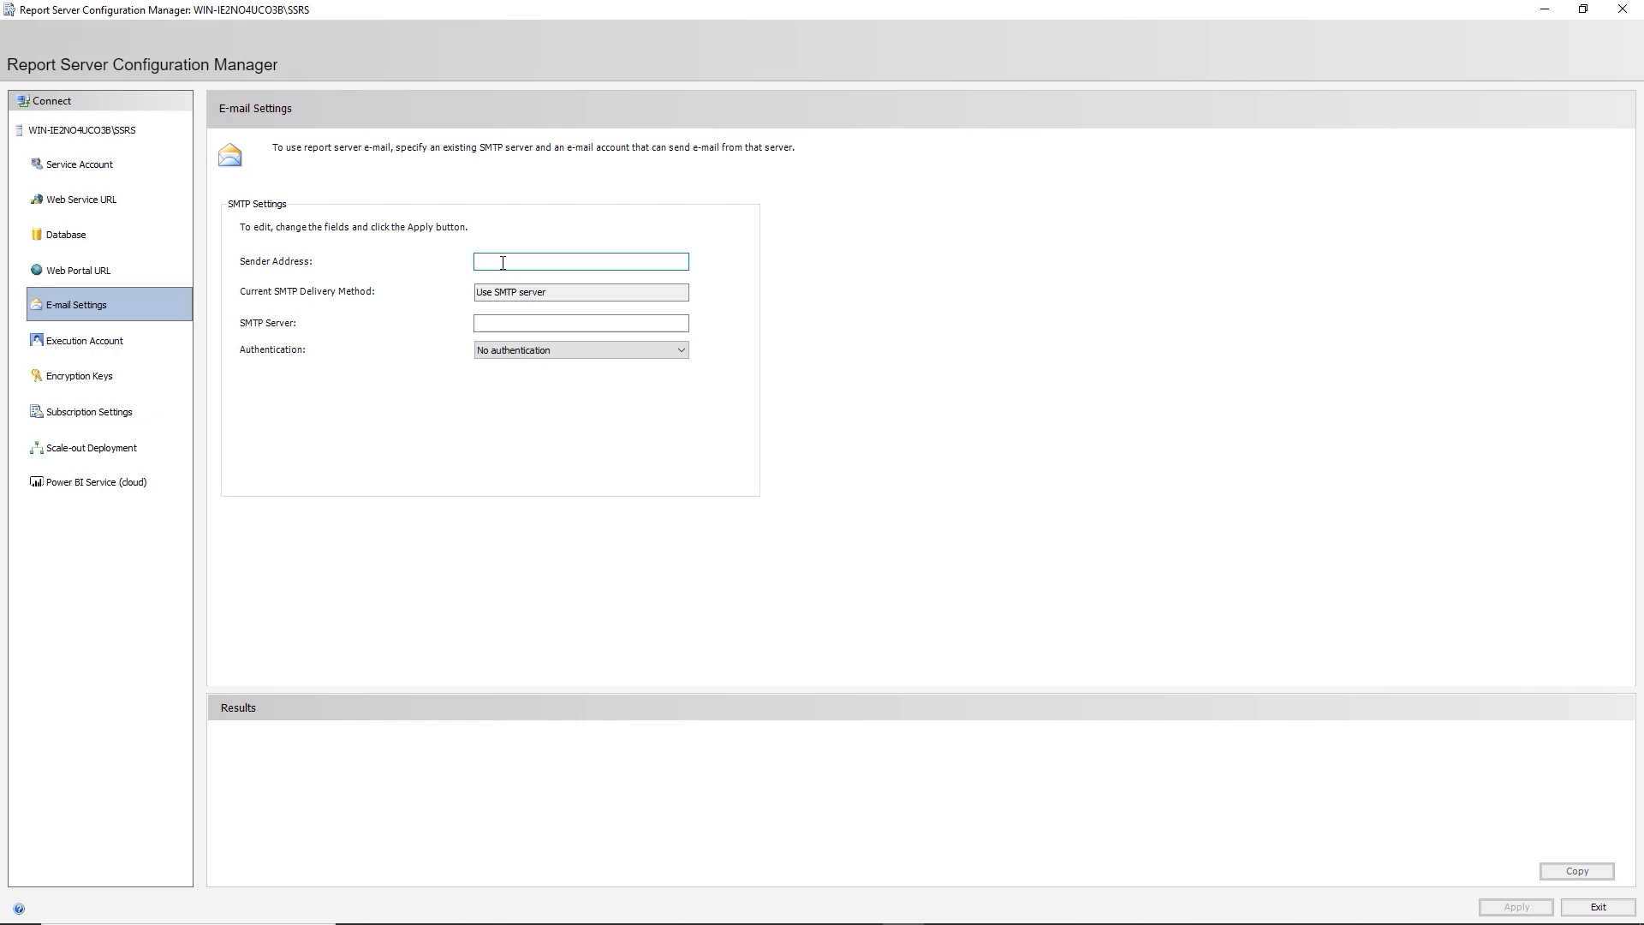
pyautogui.press('Tab')
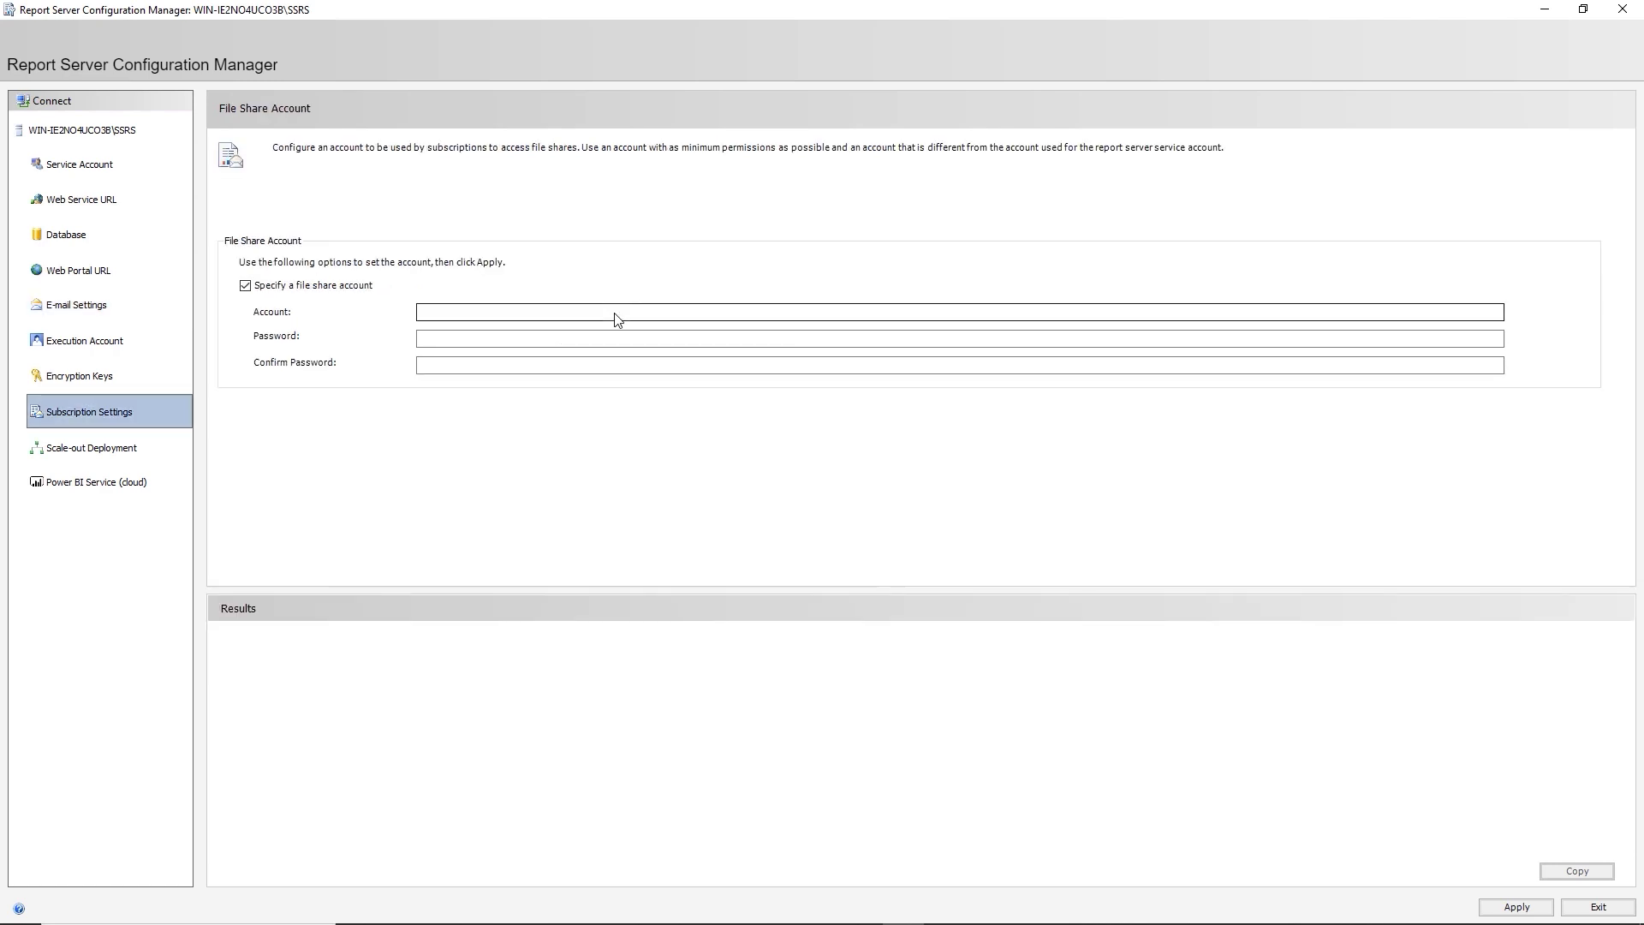
pyautogui.click(617, 319)
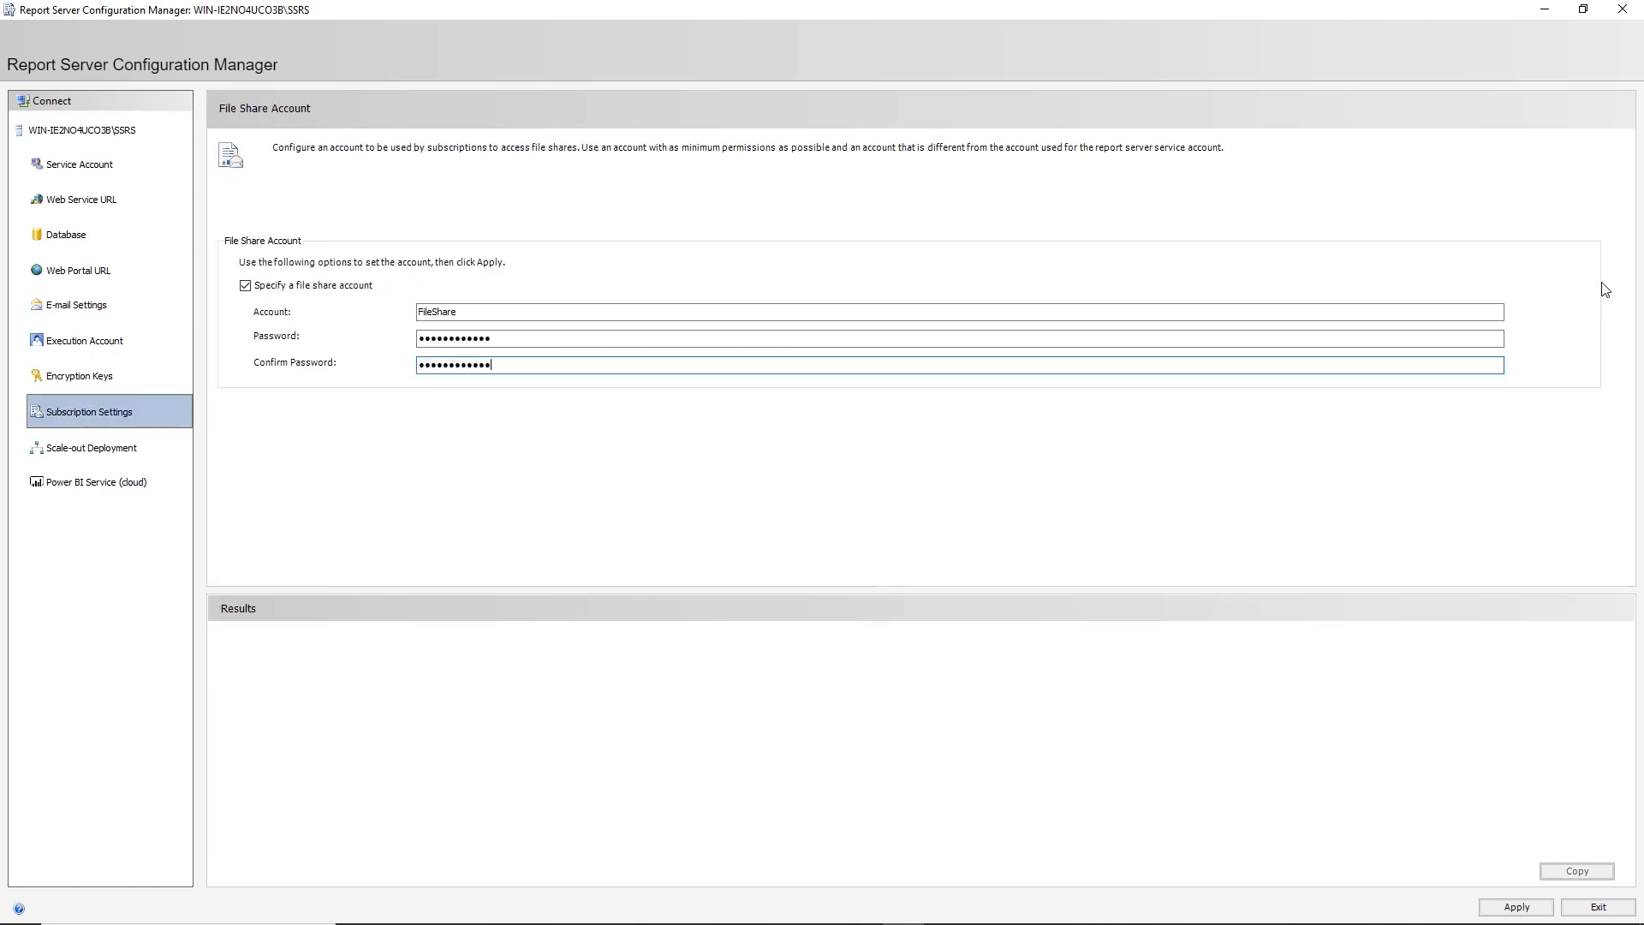
# Fix the rejected file share account name into machine\account form and apply it again.
pyautogui.click(1516, 906)
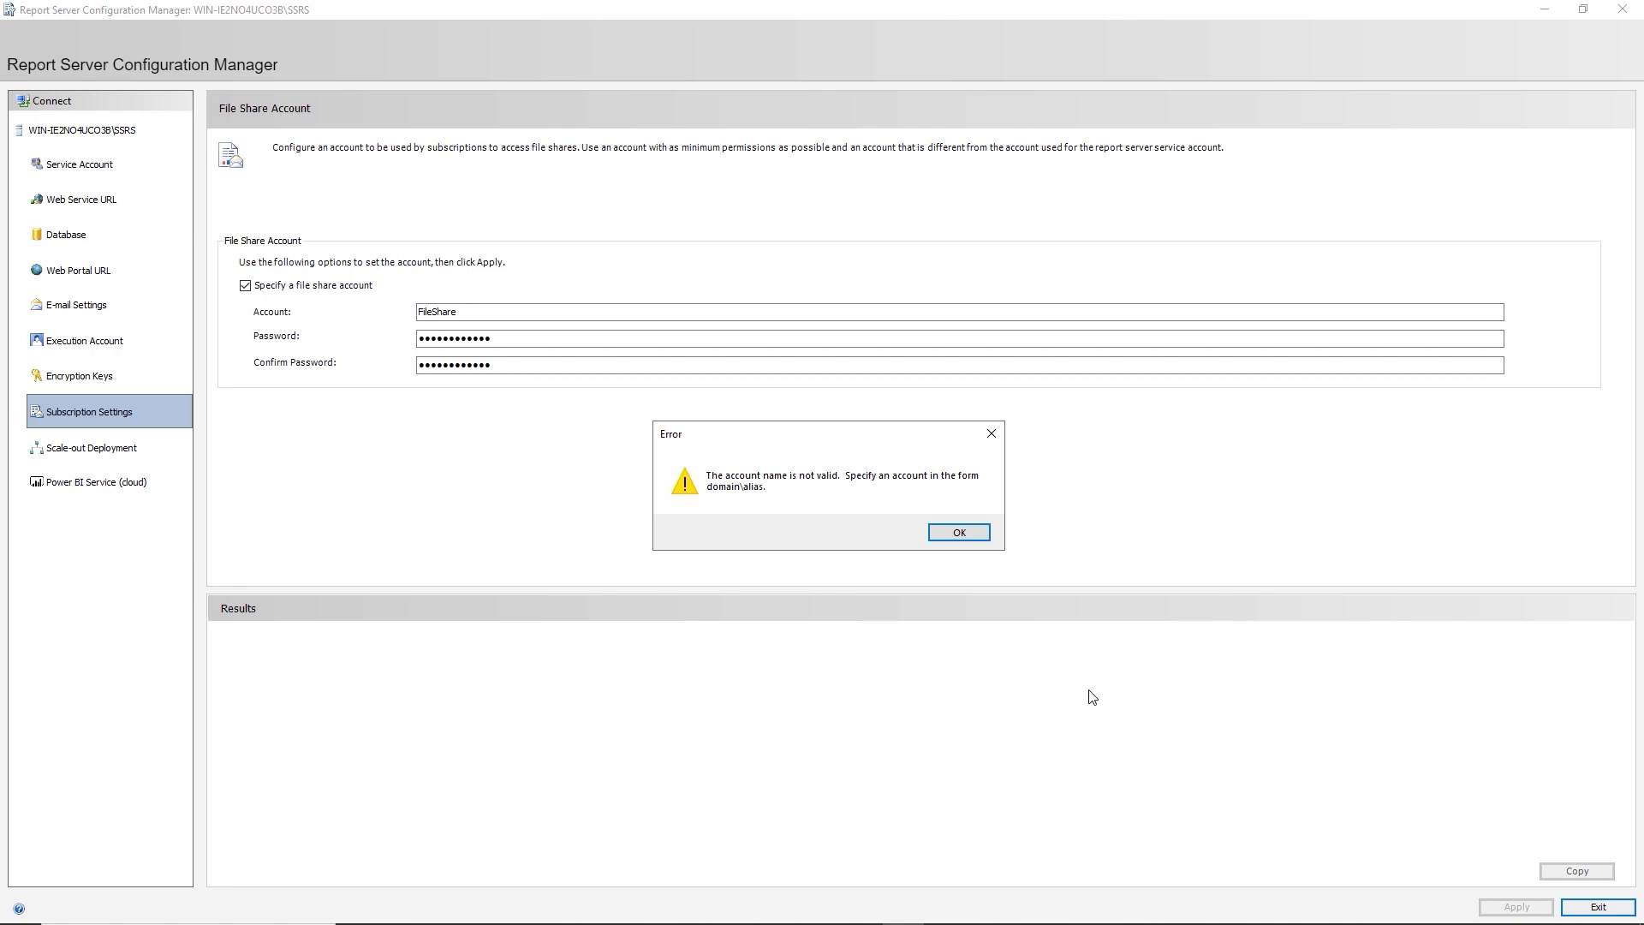
pyautogui.click(974, 532)
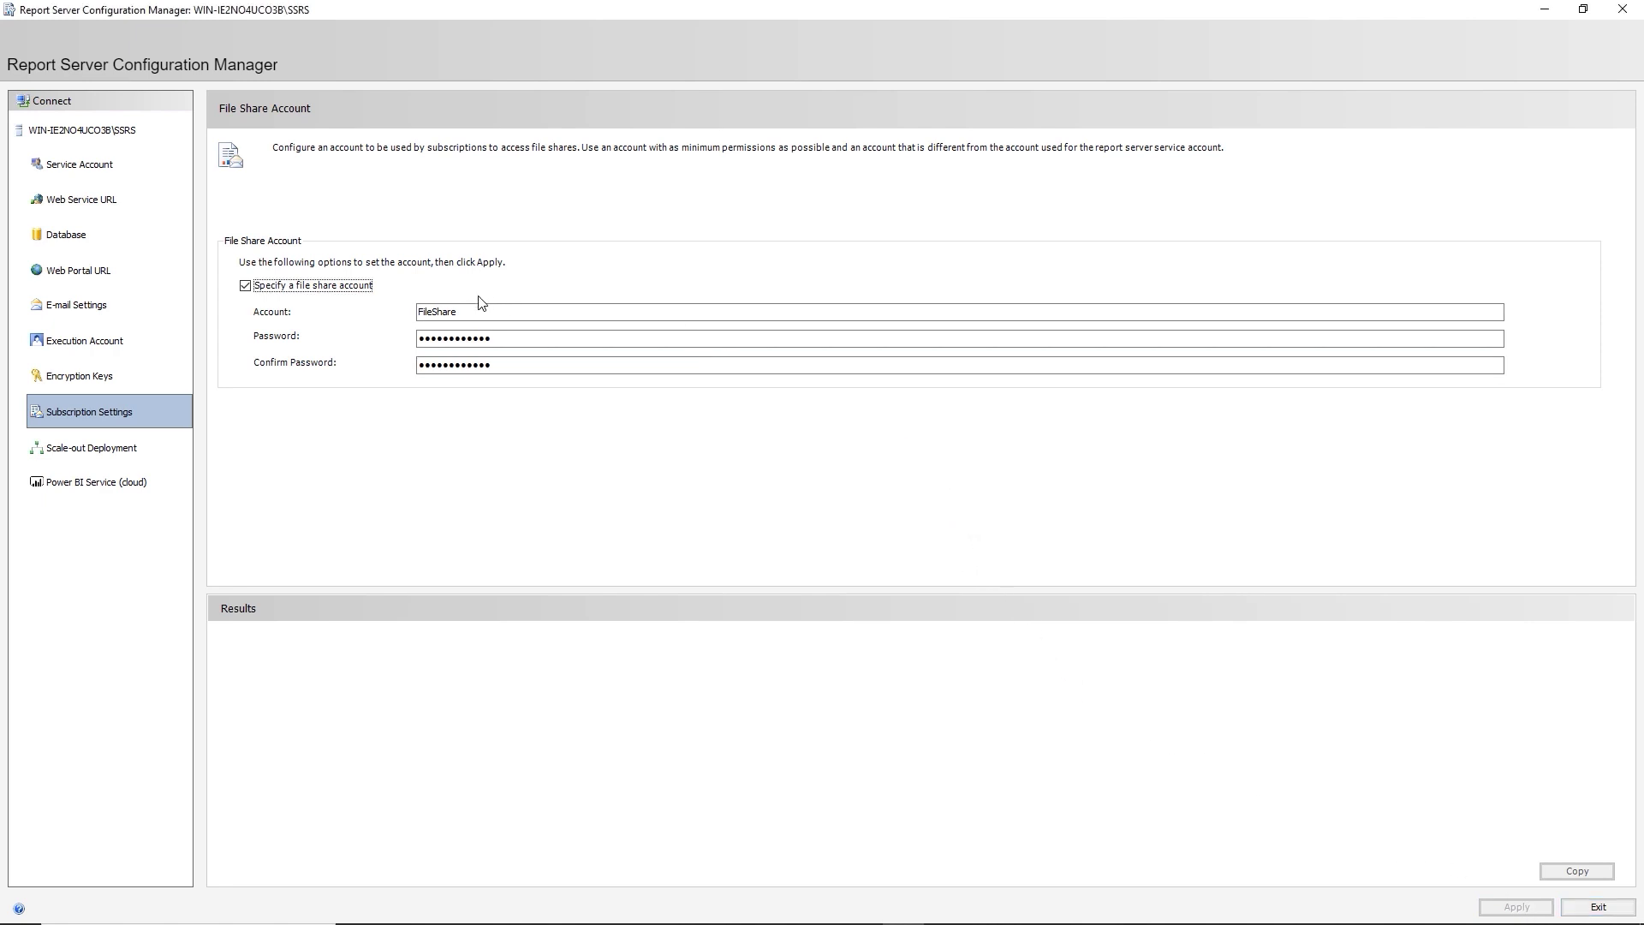
pyautogui.click(420, 312)
pyautogui.press('Delete')
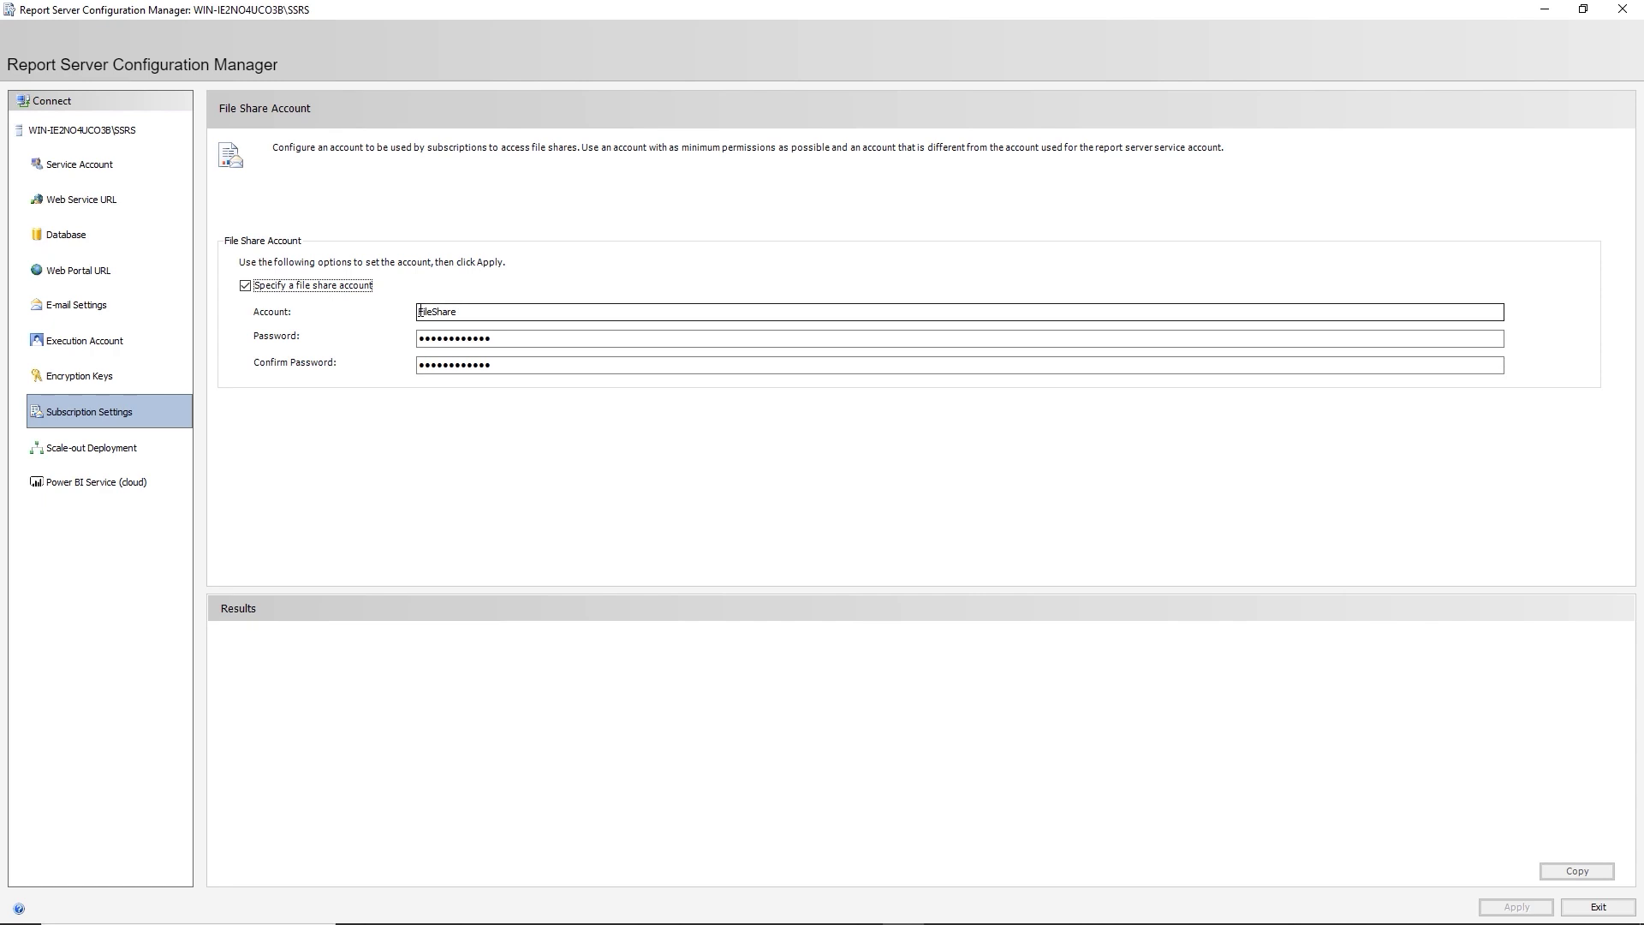
pyautogui.write('F')
pyautogui.press('BackSpace')
pyautogui.write('f')
pyautogui.click(419, 313)
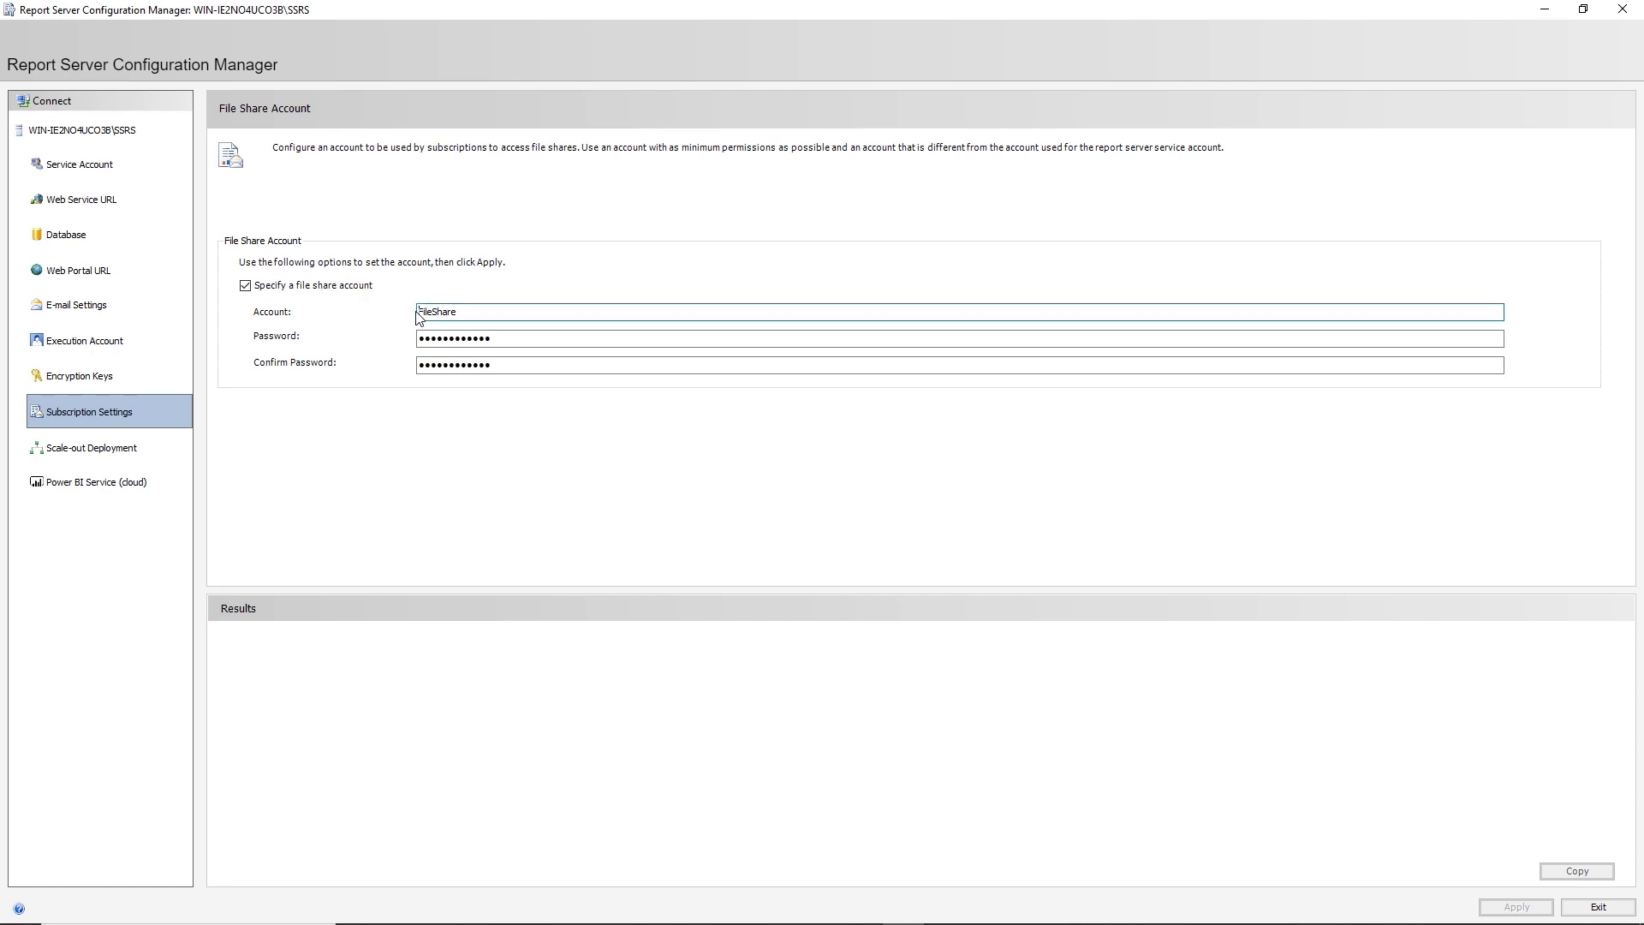
pyautogui.press('Return')
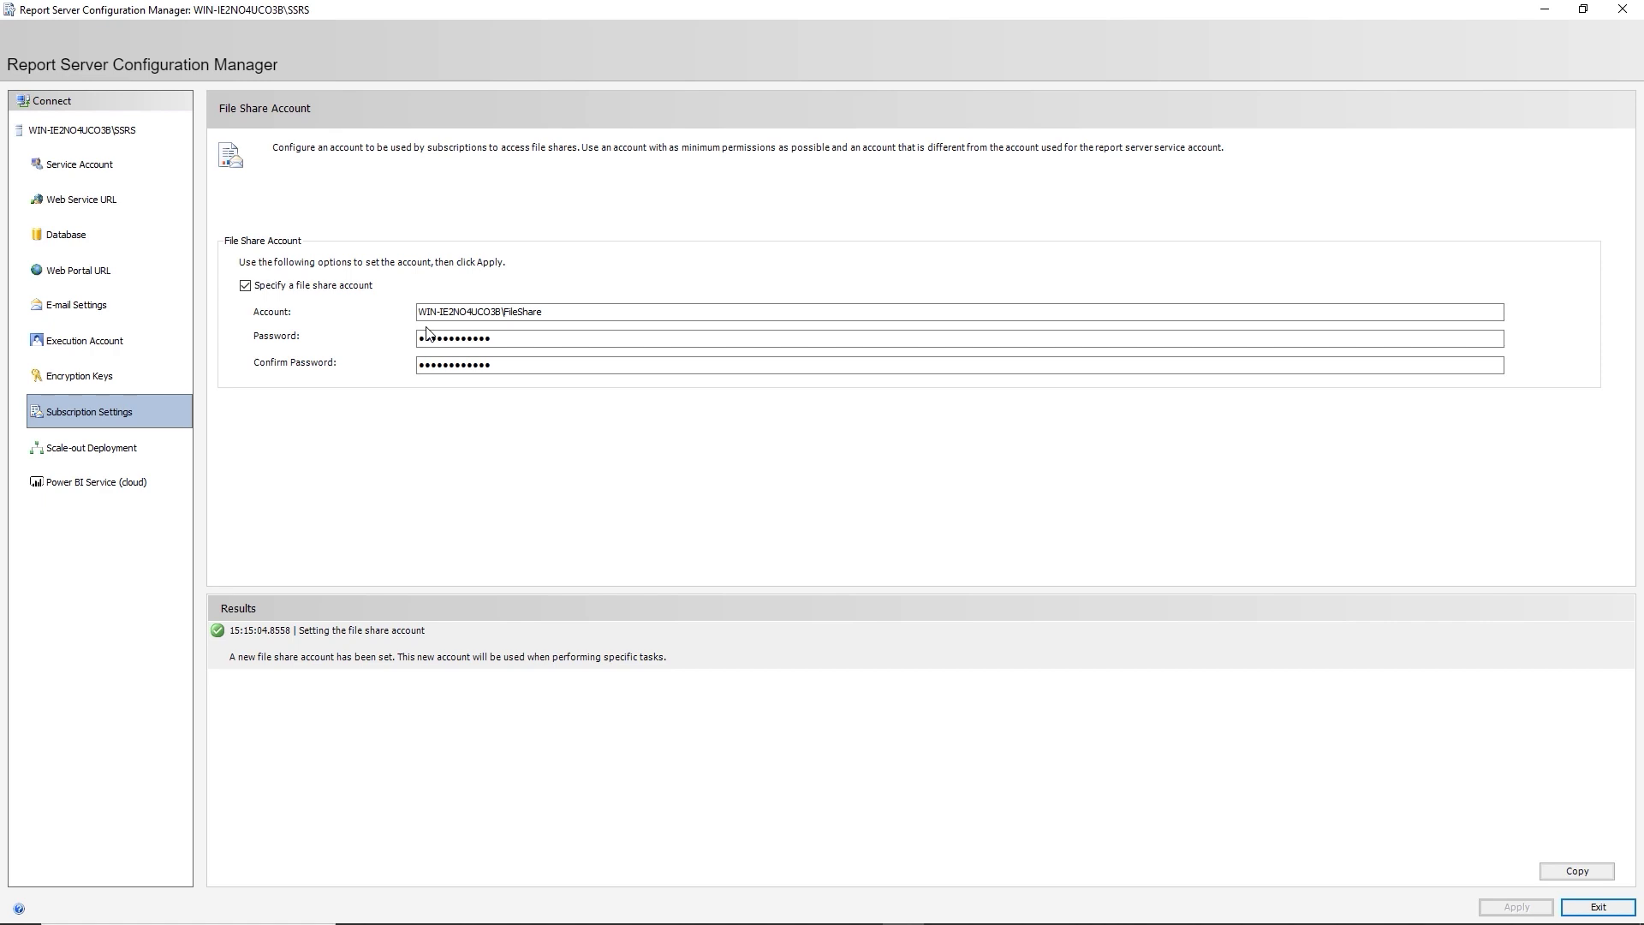
pyautogui.click(86, 484)
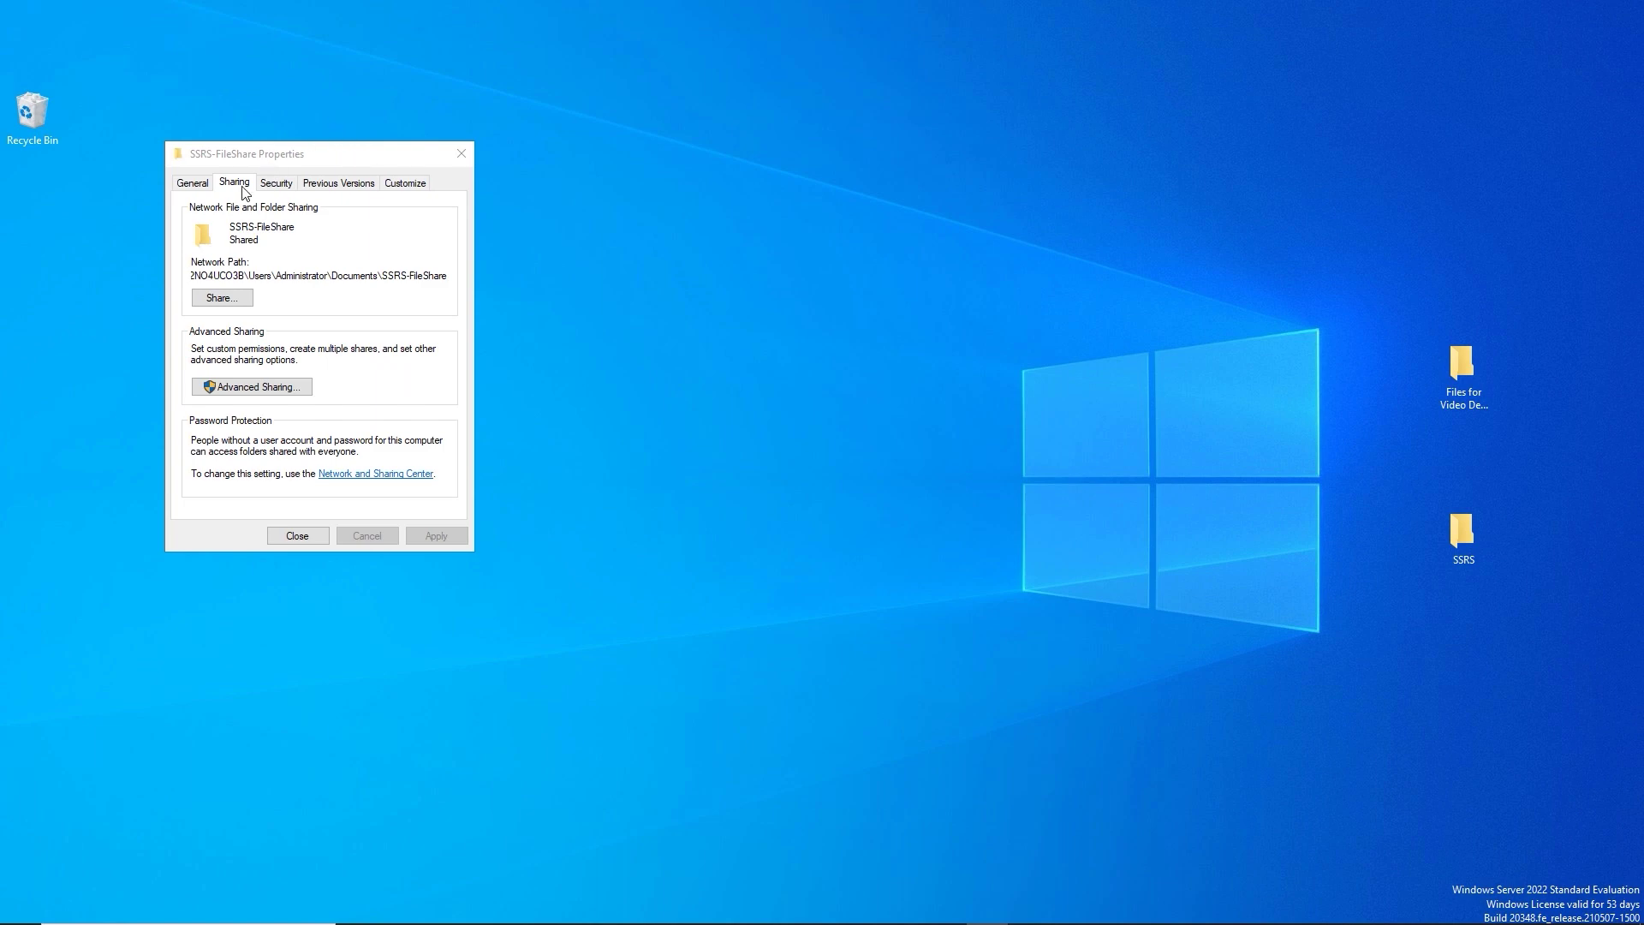
# Inspect the computer, Users and user-folder parts of the SSRS-FileShare network path, then close its properties.
pyautogui.click(257, 278)
pyautogui.doubleClick(257, 279)
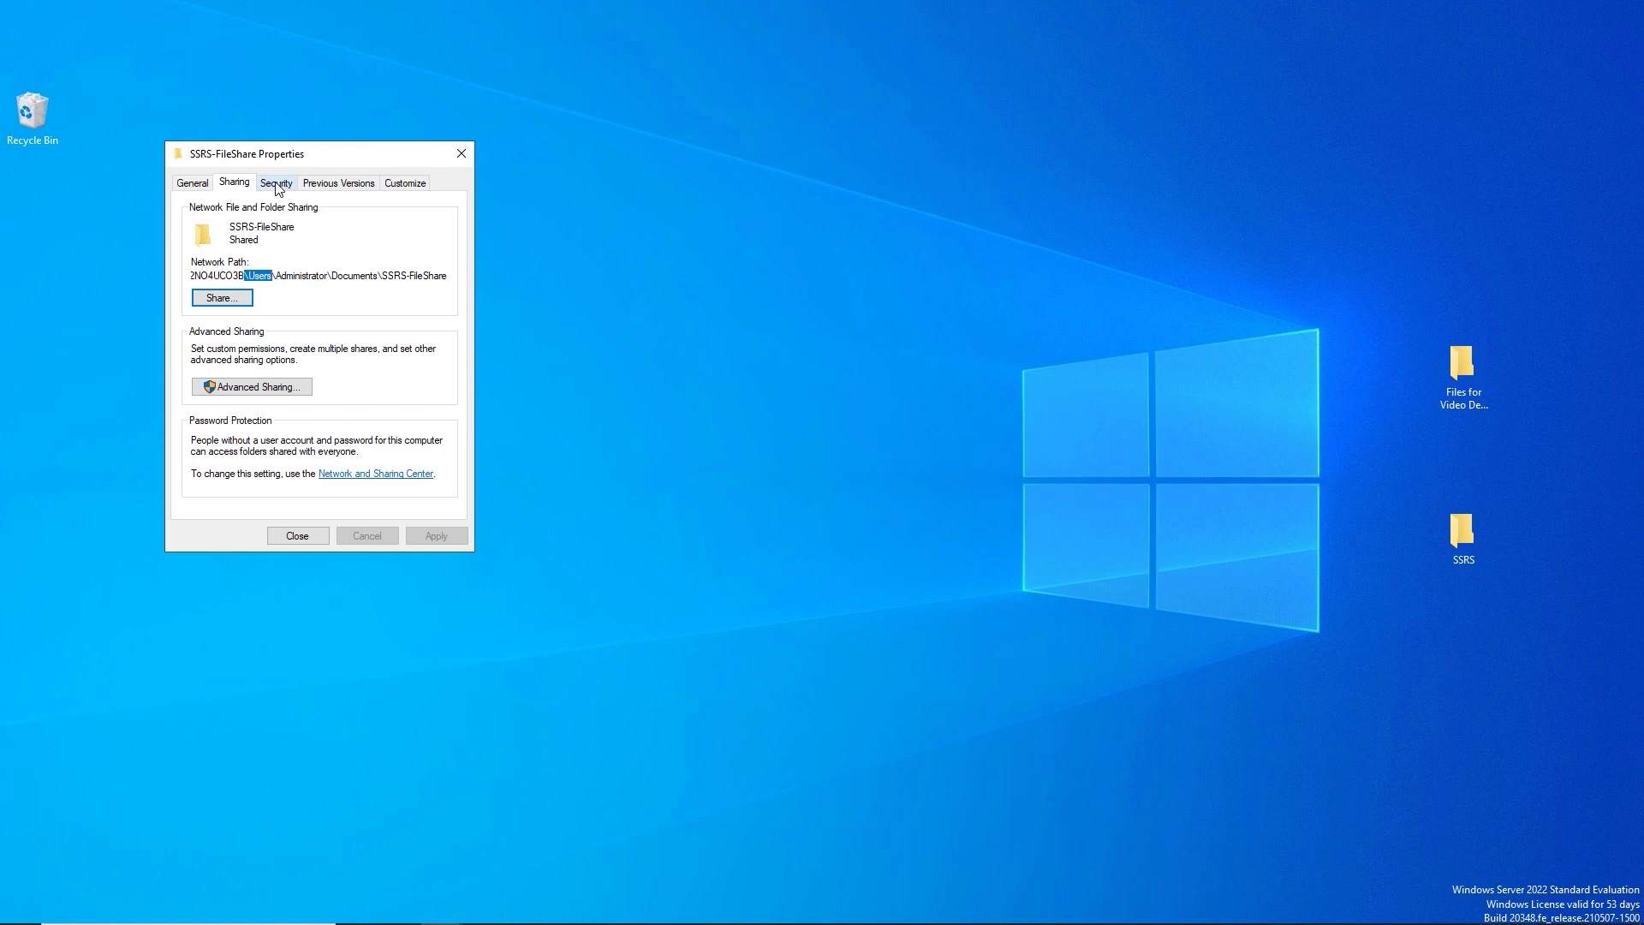
pyautogui.doubleClick(222, 275)
pyautogui.doubleClick(304, 277)
pyautogui.click(298, 536)
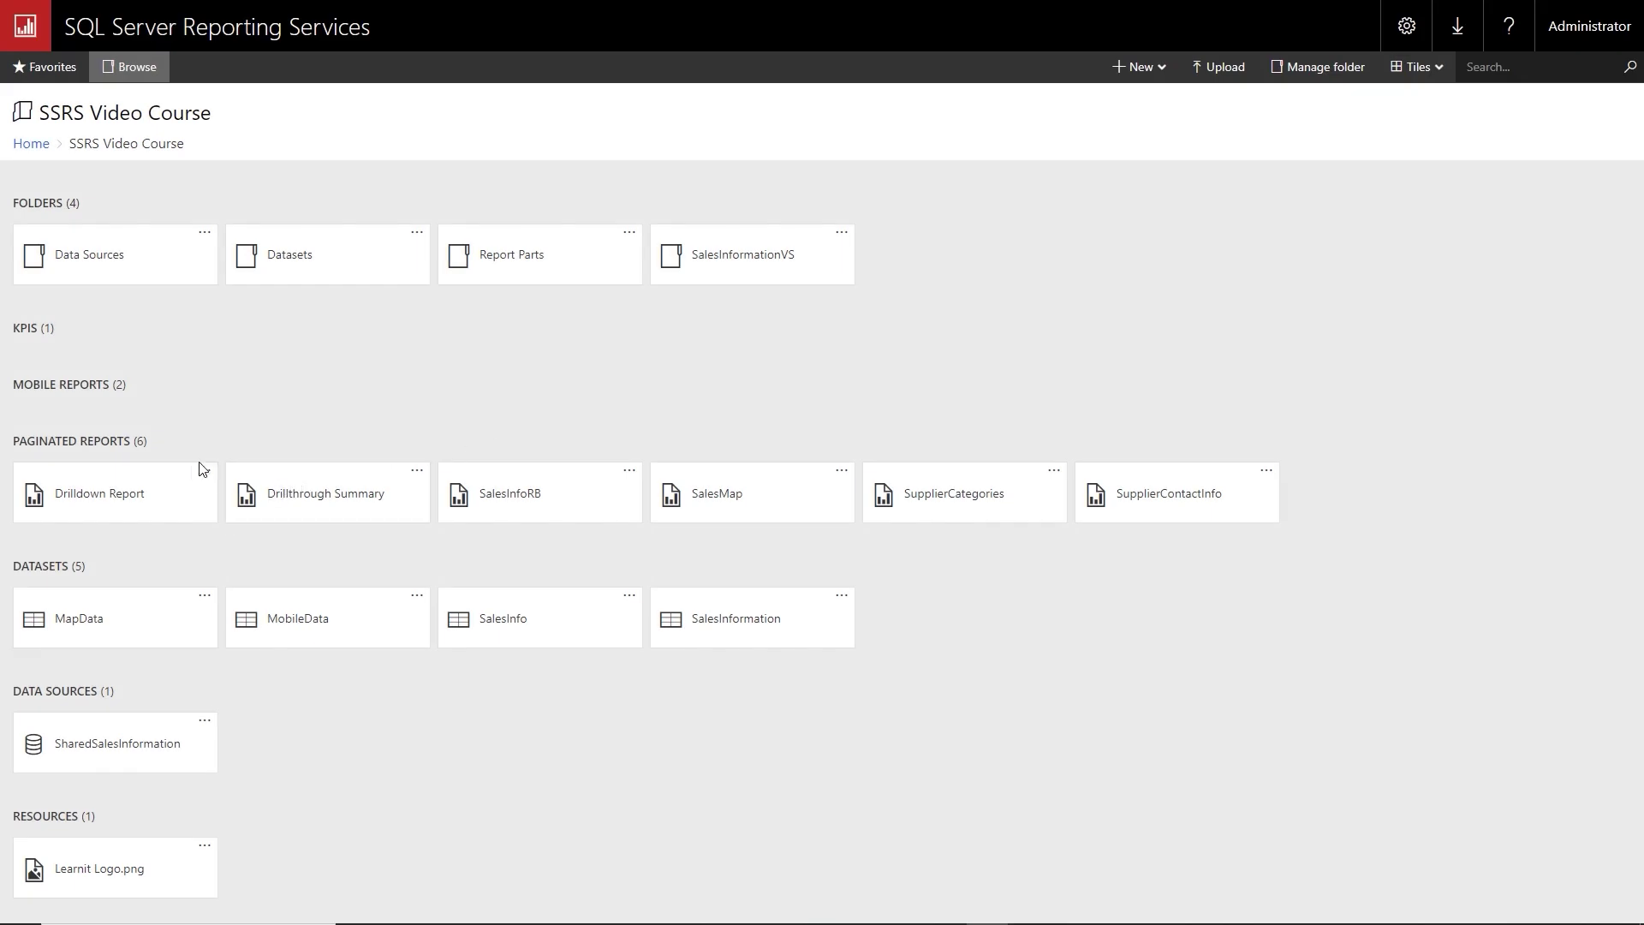
# Subscribe Drilldown Report as SalesInfo on the SalesInformationProject schedule with Windows File Share delivery.
pyautogui.click(205, 475)
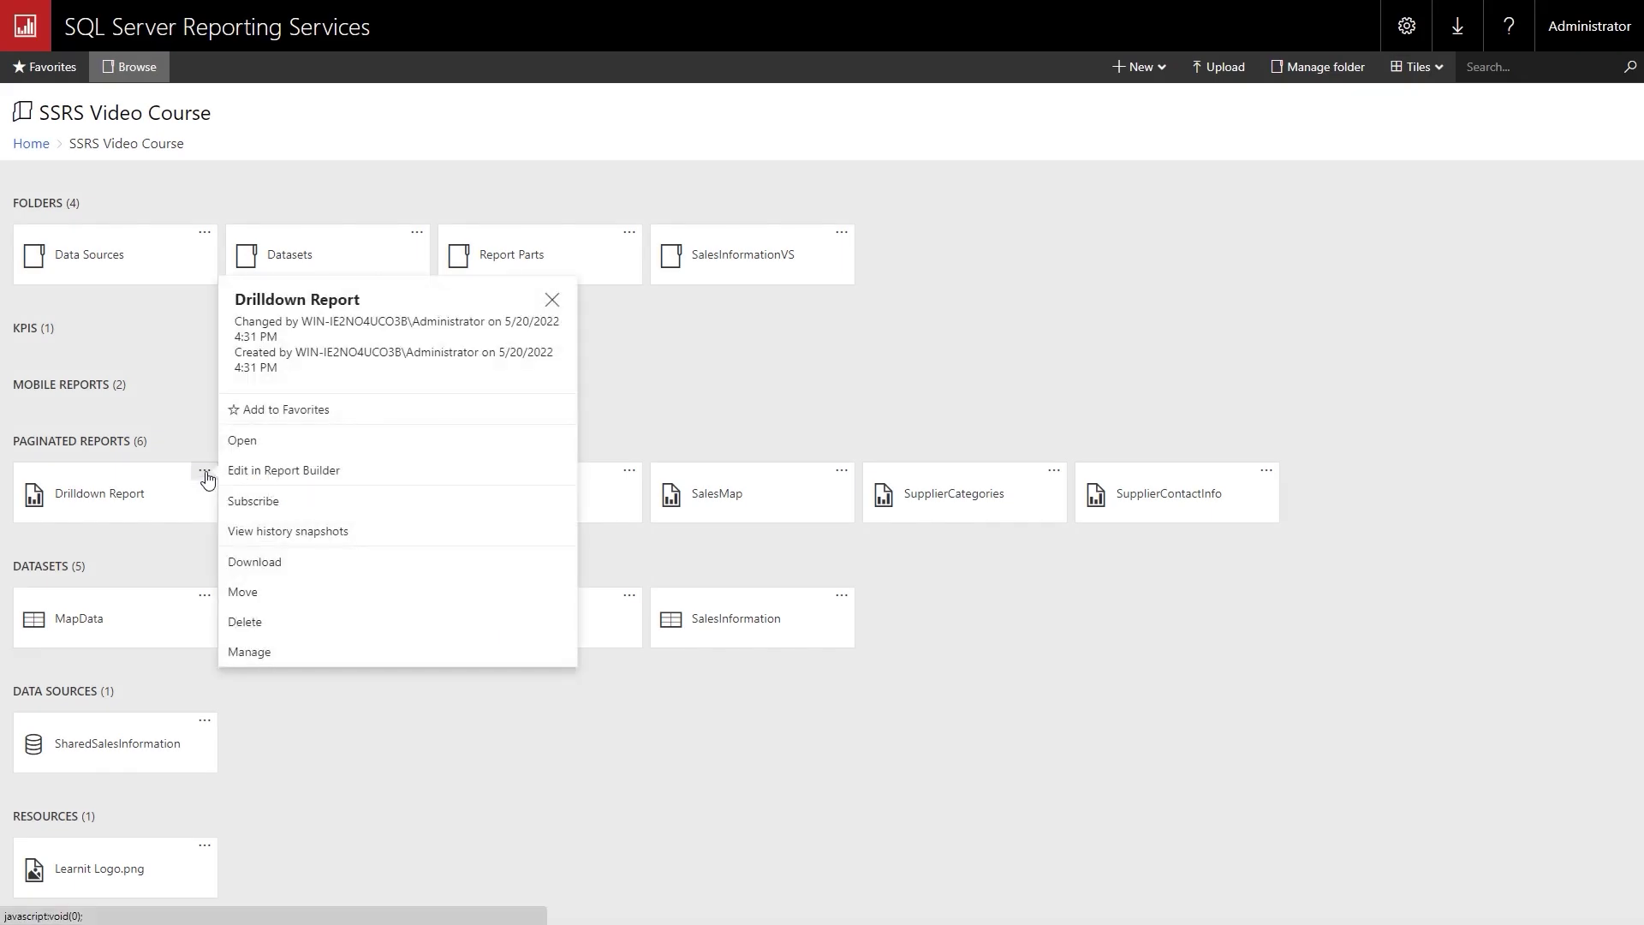
pyautogui.click(257, 505)
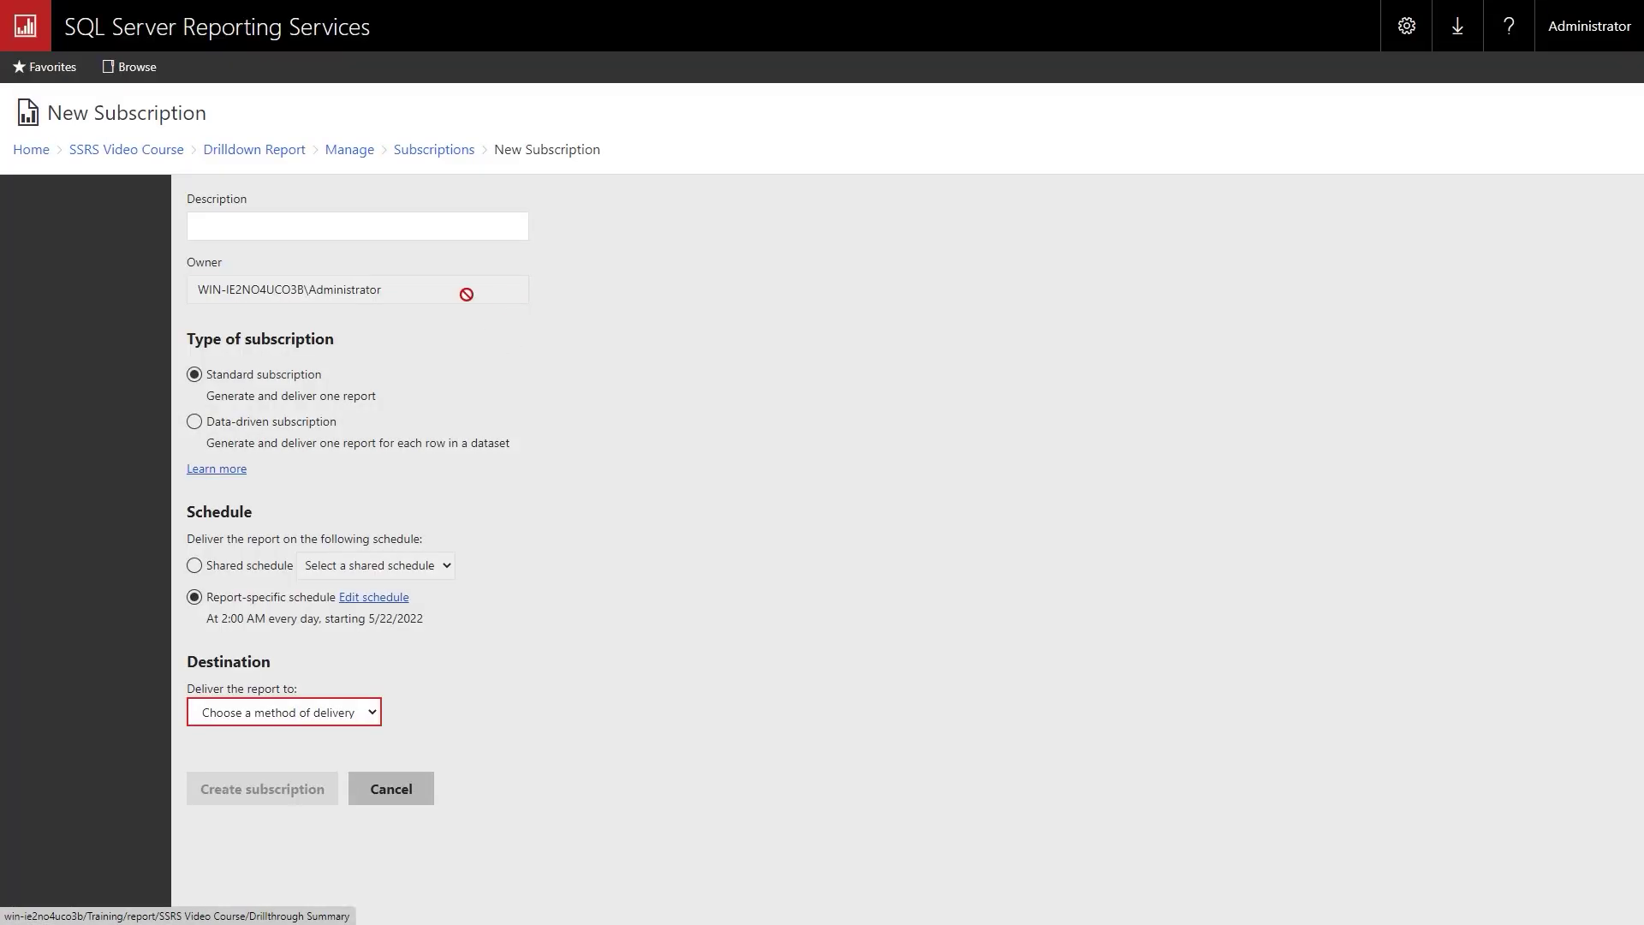
pyautogui.click(342, 222)
pyautogui.write('SalesInfo')
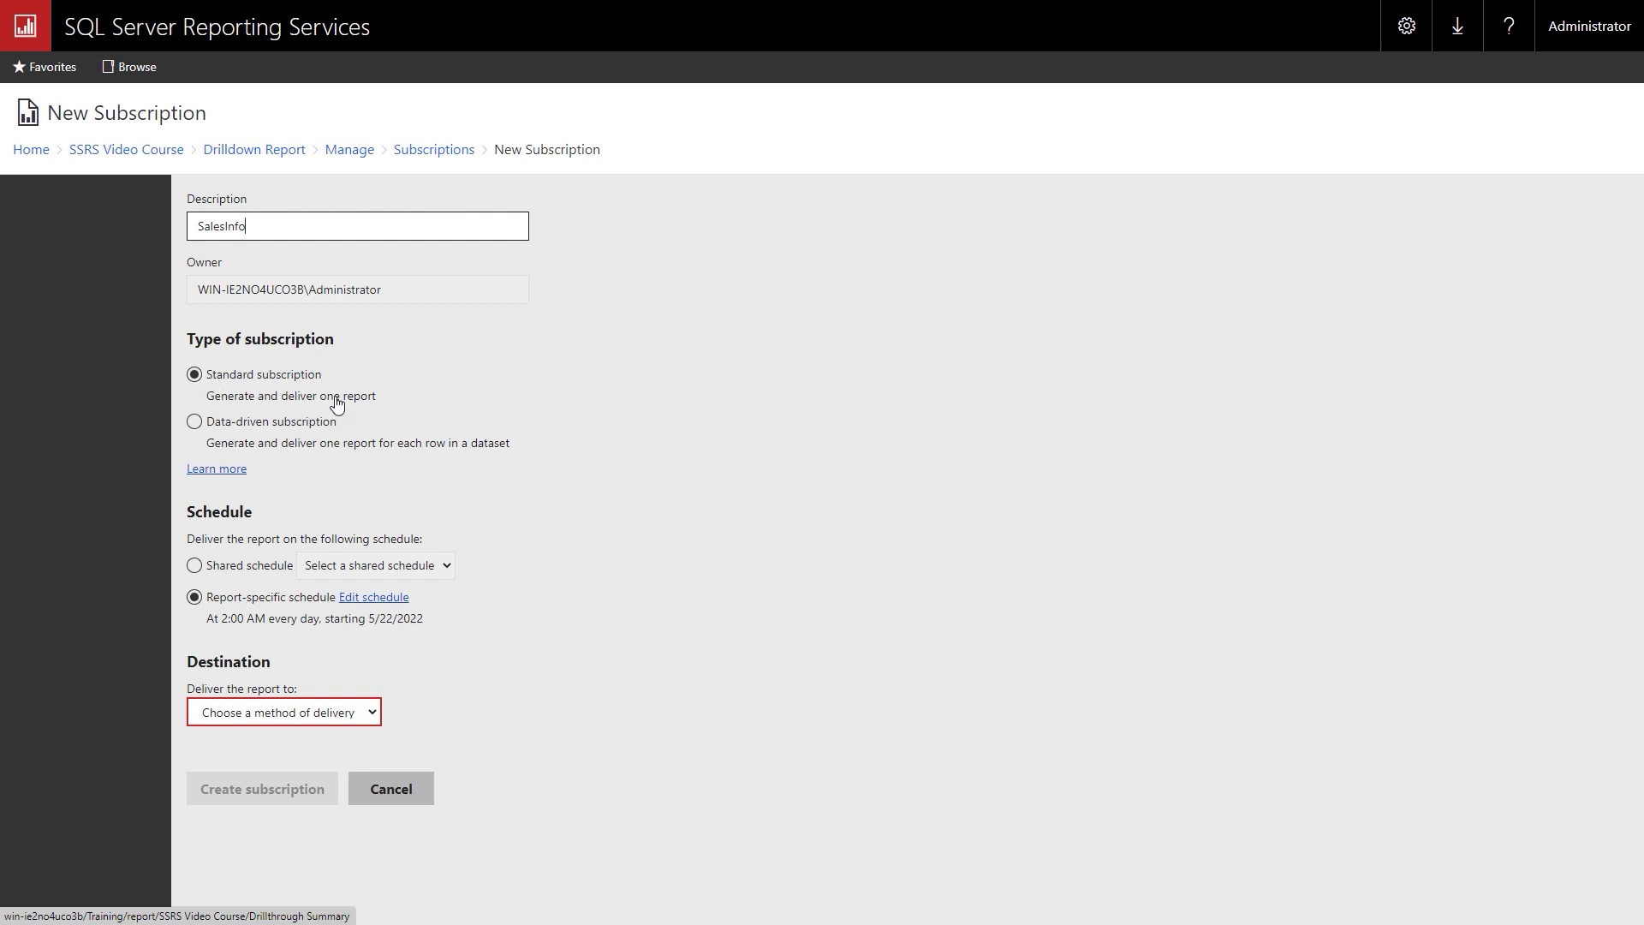
pyautogui.click(195, 566)
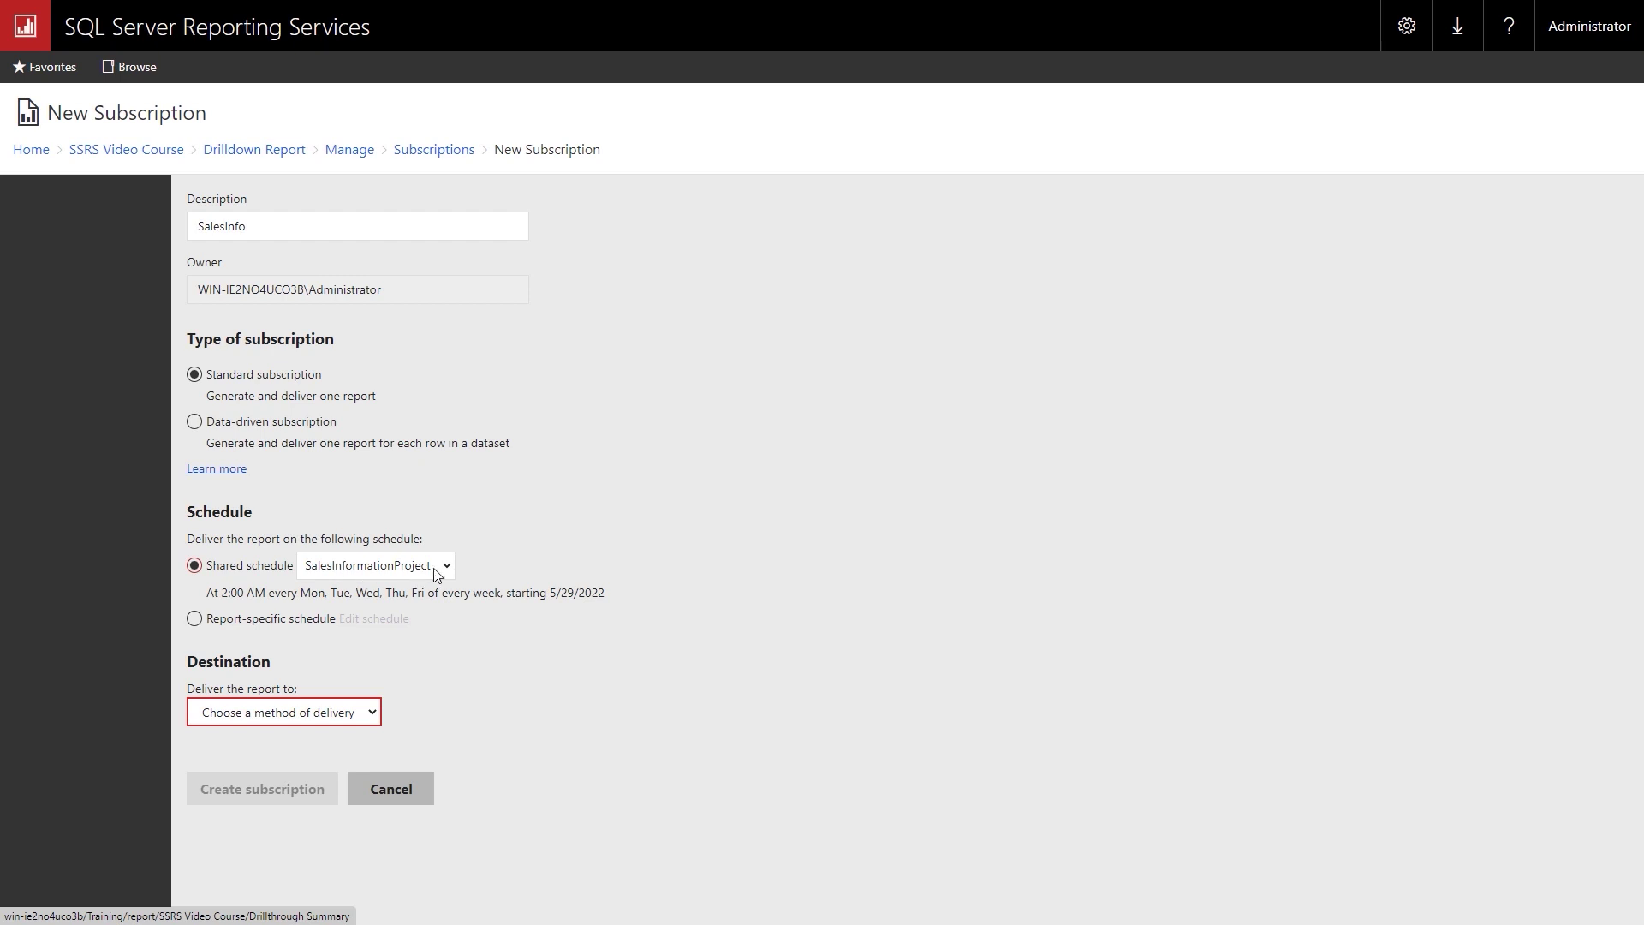
pyautogui.click(375, 716)
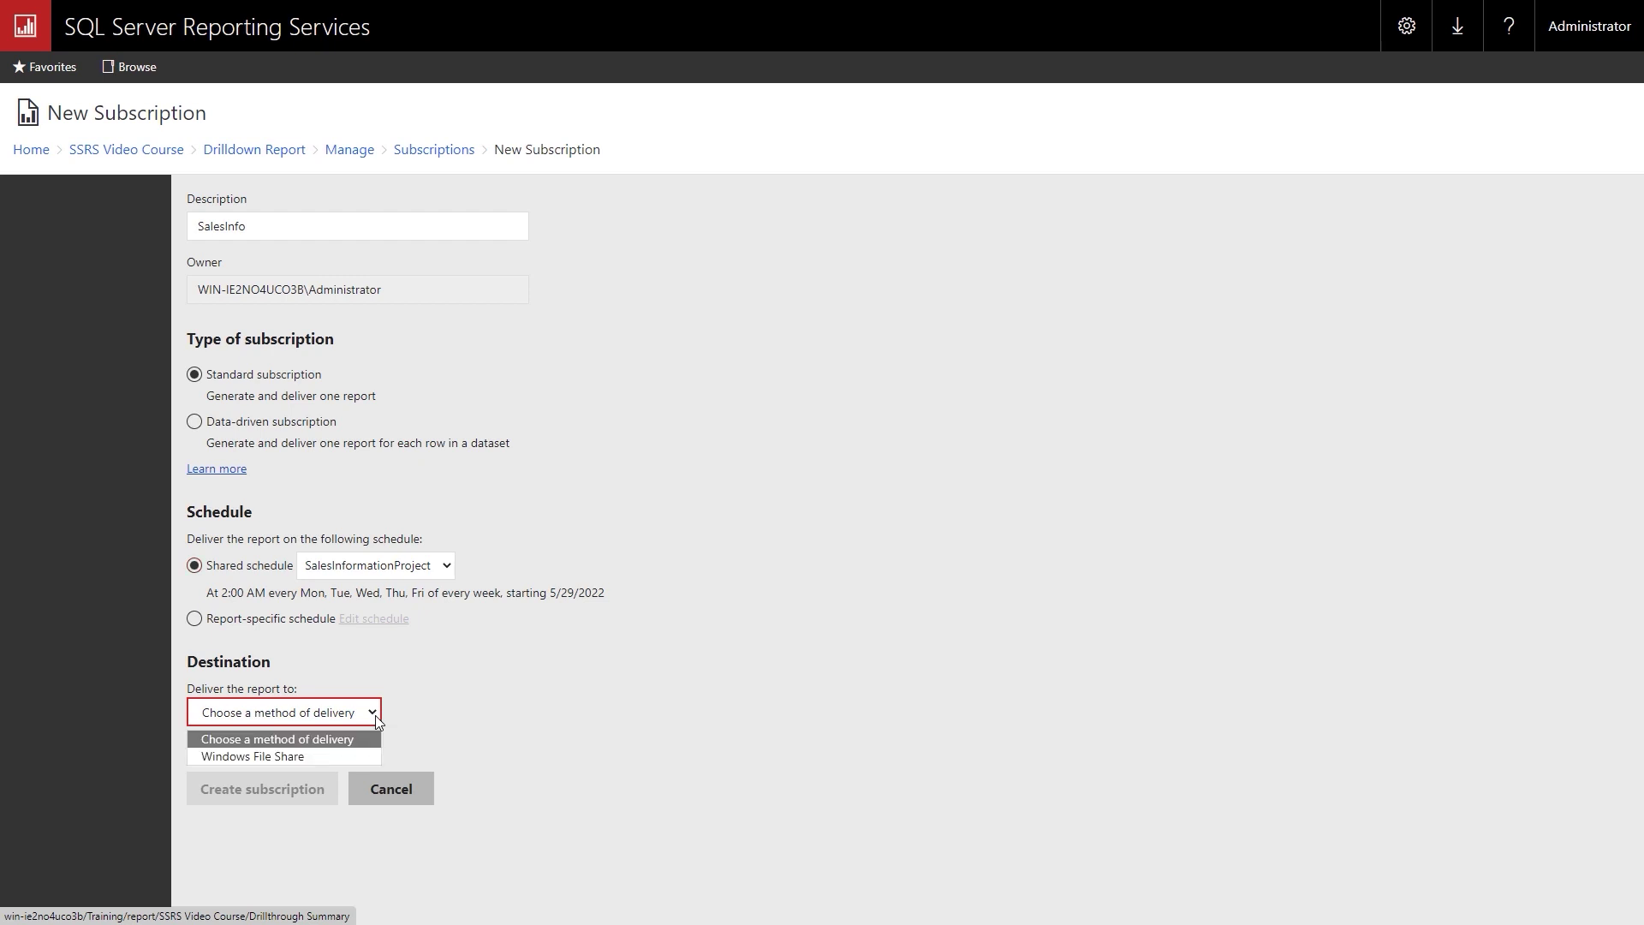
pyautogui.click(286, 755)
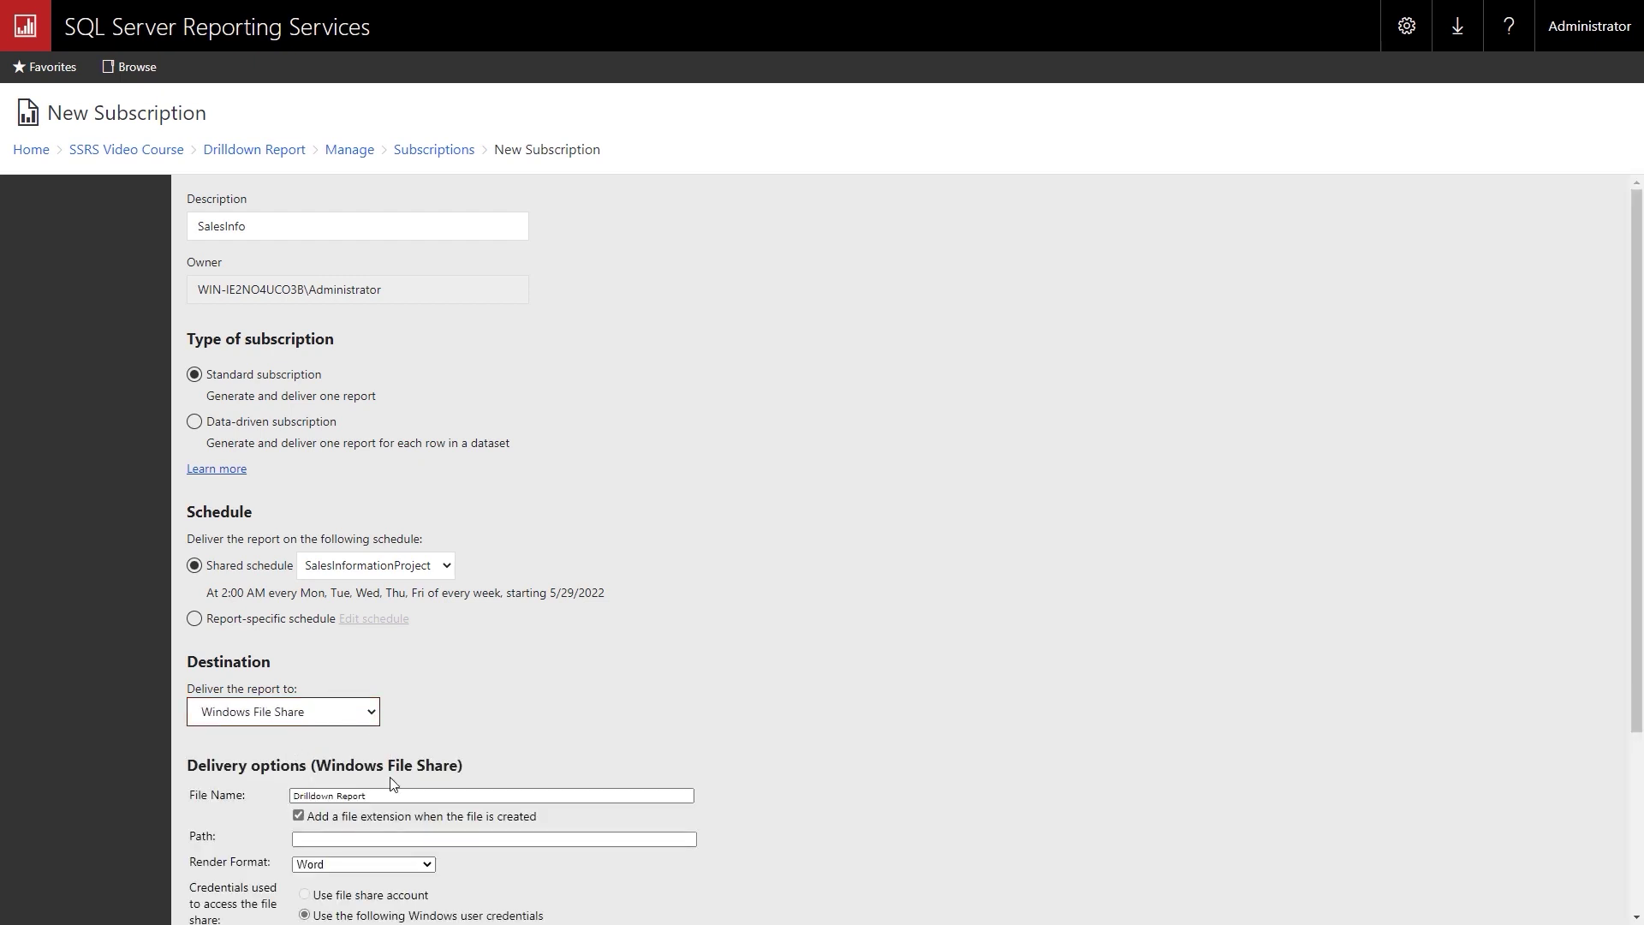
# Paste the SSRS-FileShare UNC path as the delivery path and keep Word as render format.
pyautogui.scroll(-3, 391, 775)
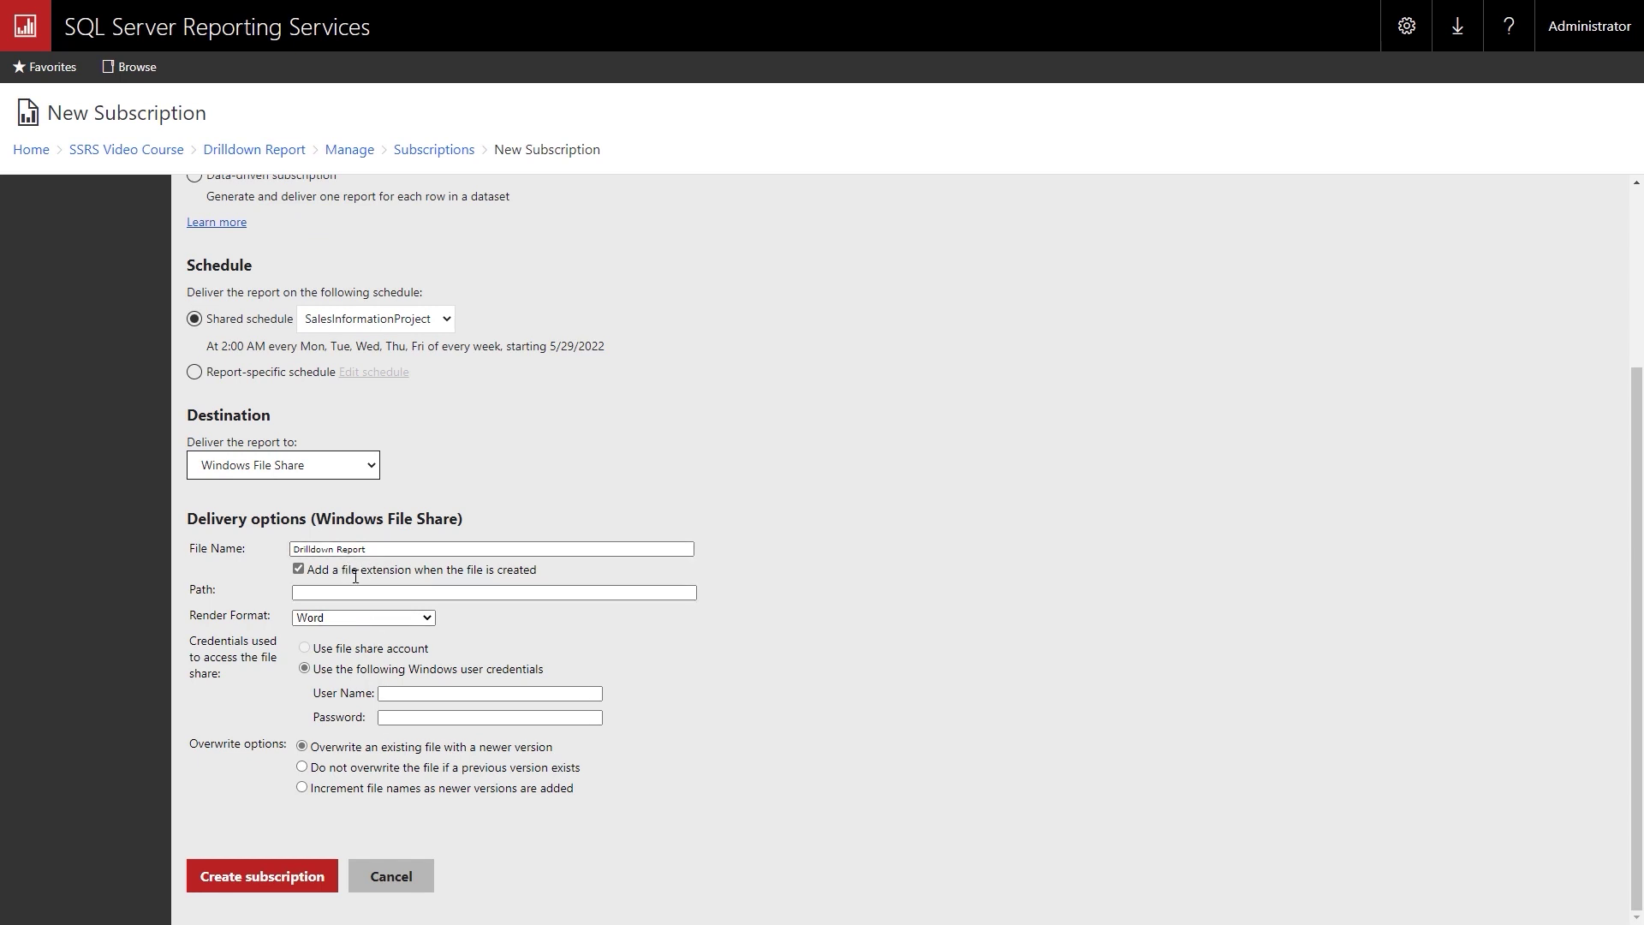
pyautogui.click(318, 592)
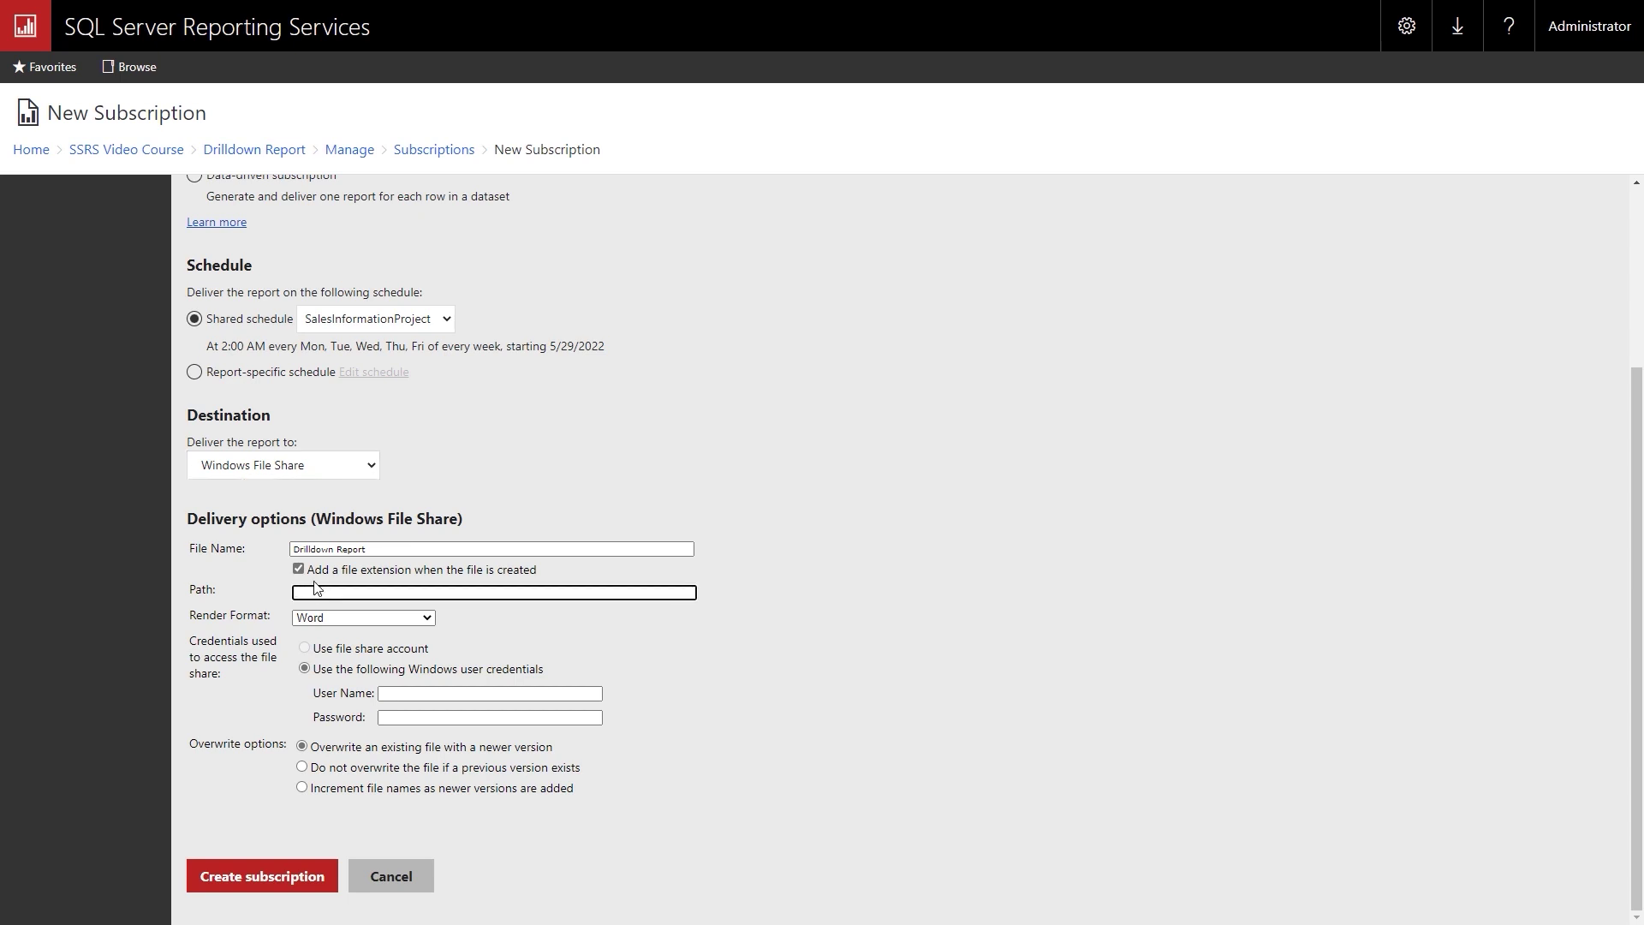
pyautogui.write('\\\\WIN-IE2NO4UCO3B\\Users\\Administrator\\Documents\\SSRS-FileShare')
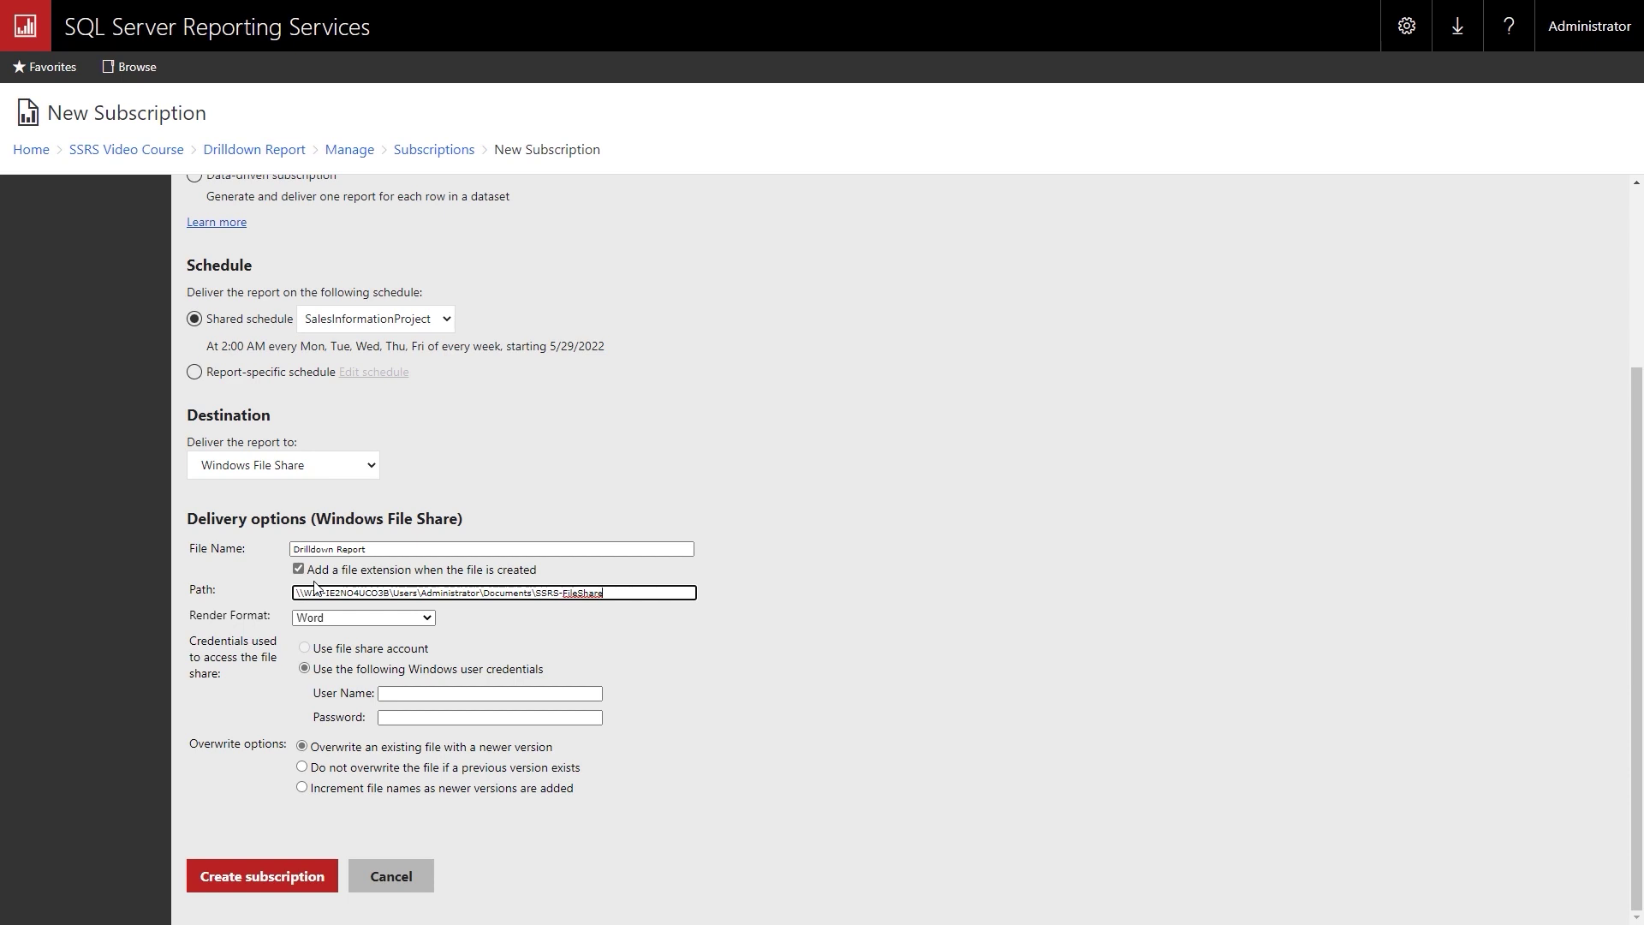
pyautogui.click(424, 620)
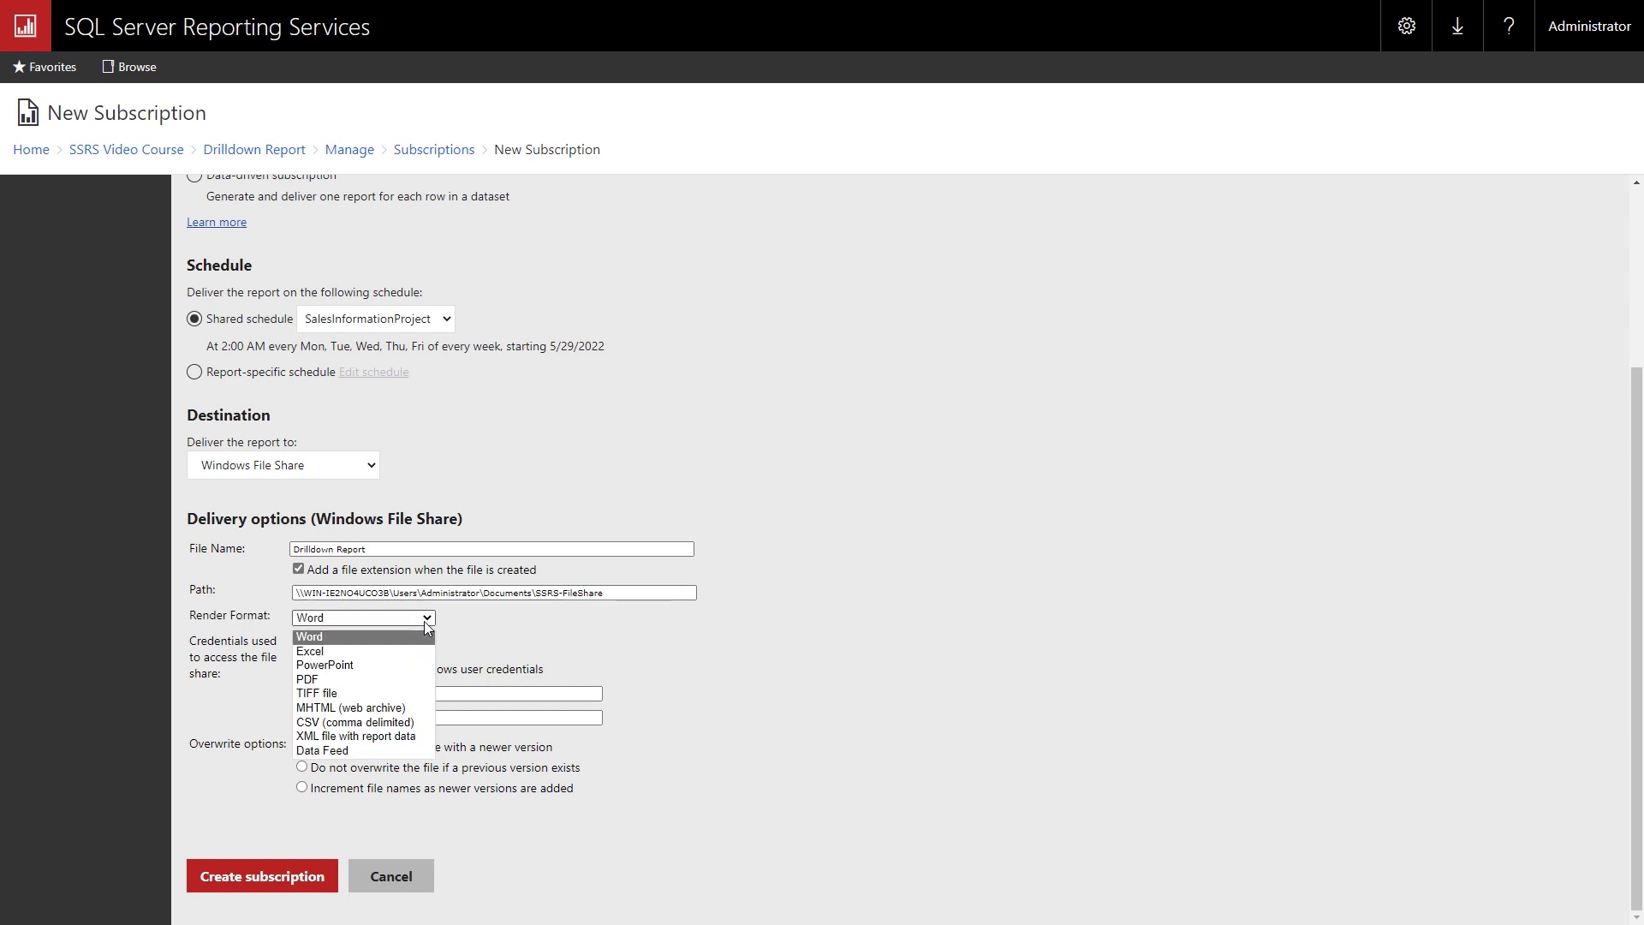
pyautogui.click(381, 638)
# Enter the machine's FileShare account user name and its password for the file share.
pyautogui.click(406, 694)
pyautogui.click(405, 693)
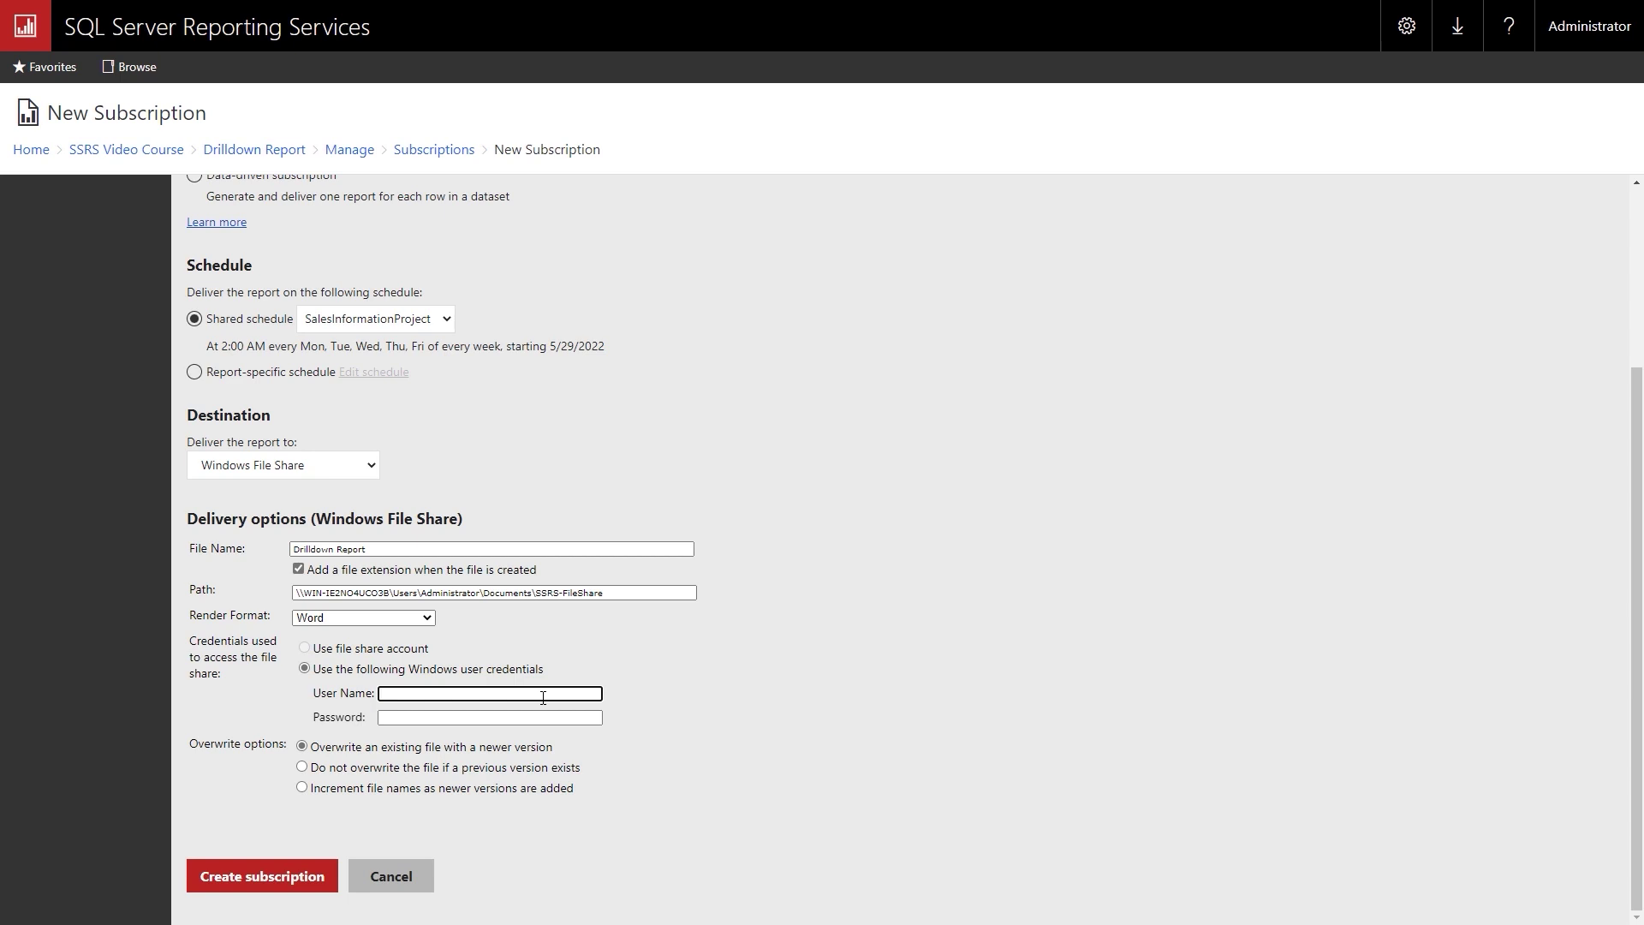
pyautogui.write('WIN-IE2NO4UCO3B\\FileShare')
pyautogui.press('Tab')
pyautogui.write('Password123')
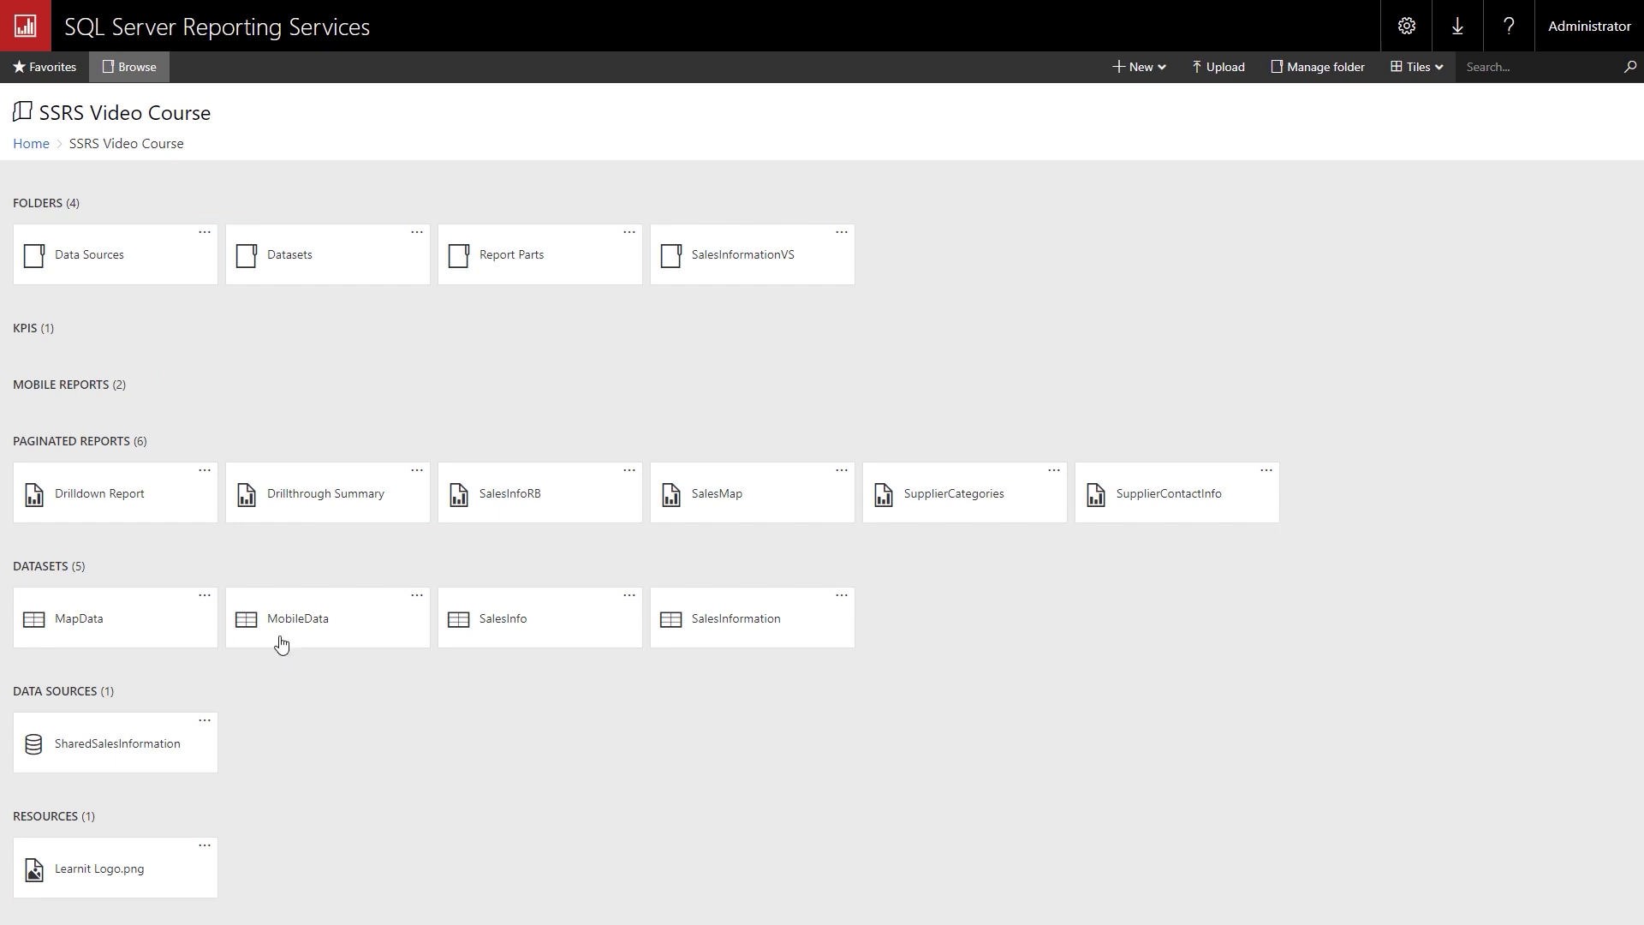
# From My subscriptions, run the Drilldown Report subscription now and return to Home.
pyautogui.click(1407, 31)
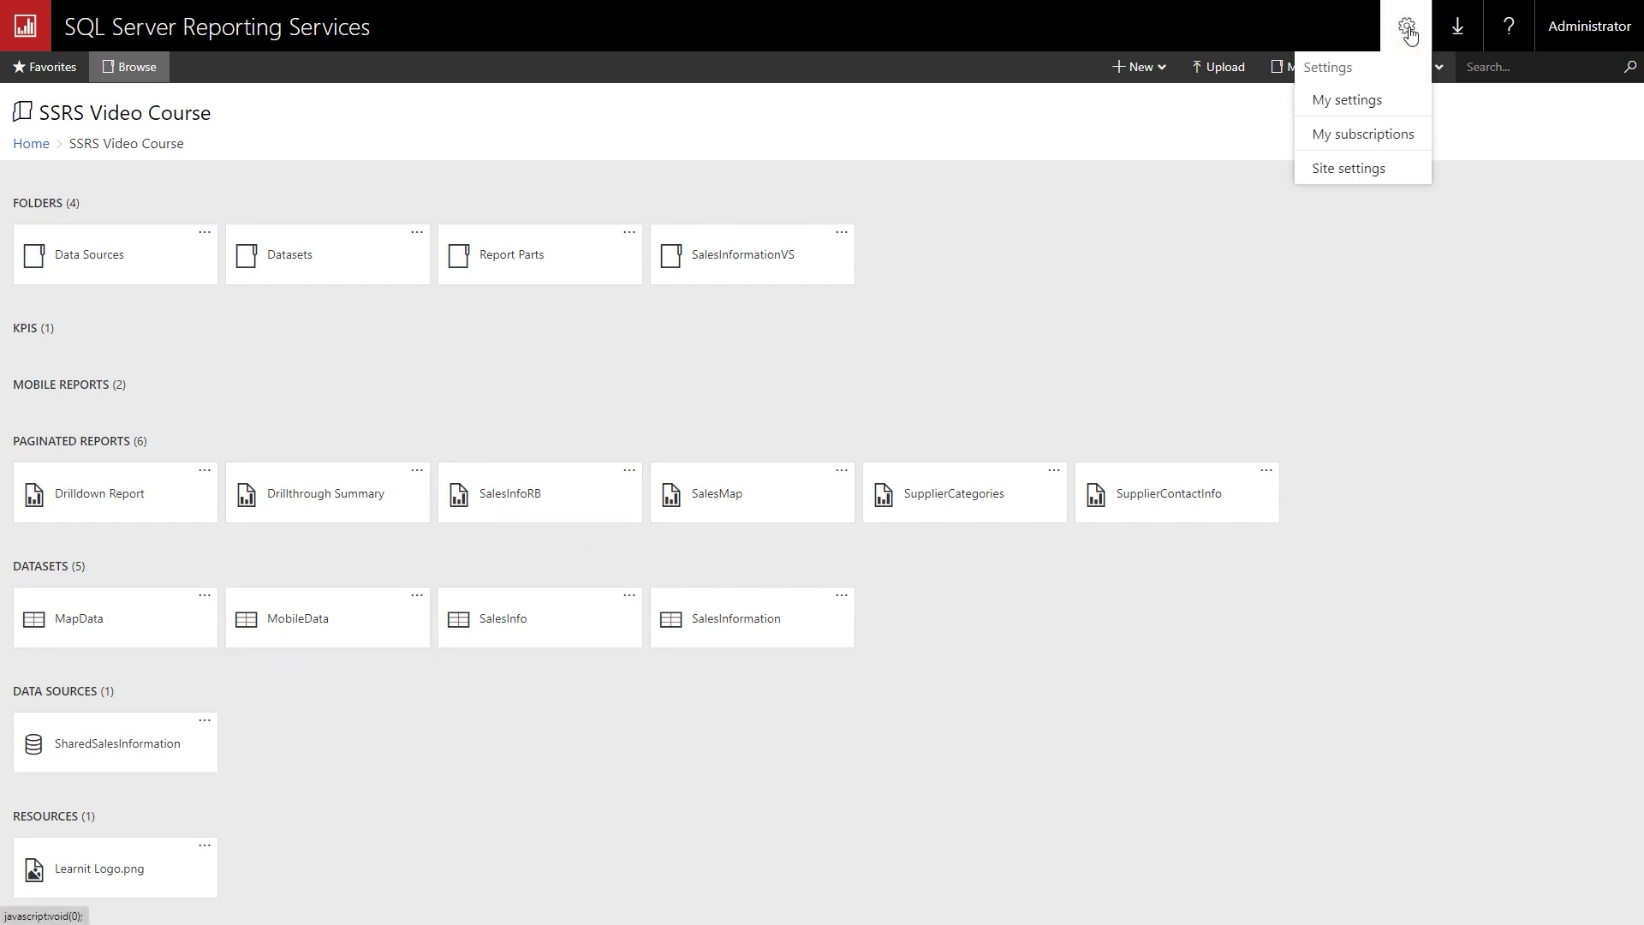
pyautogui.click(1386, 144)
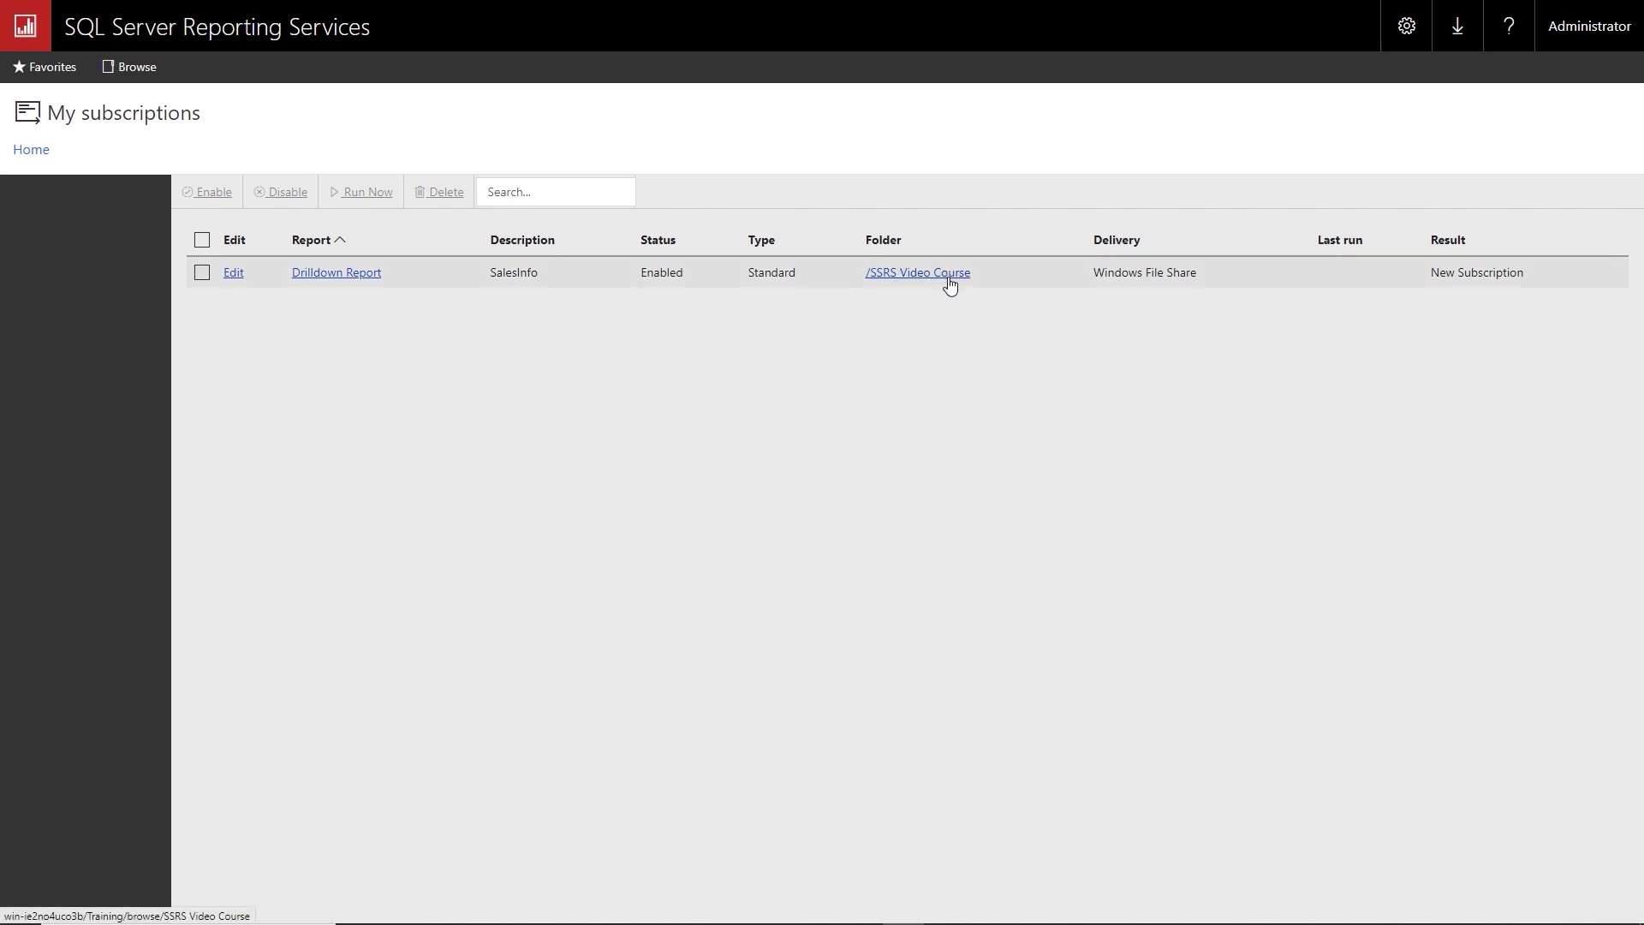
pyautogui.click(202, 273)
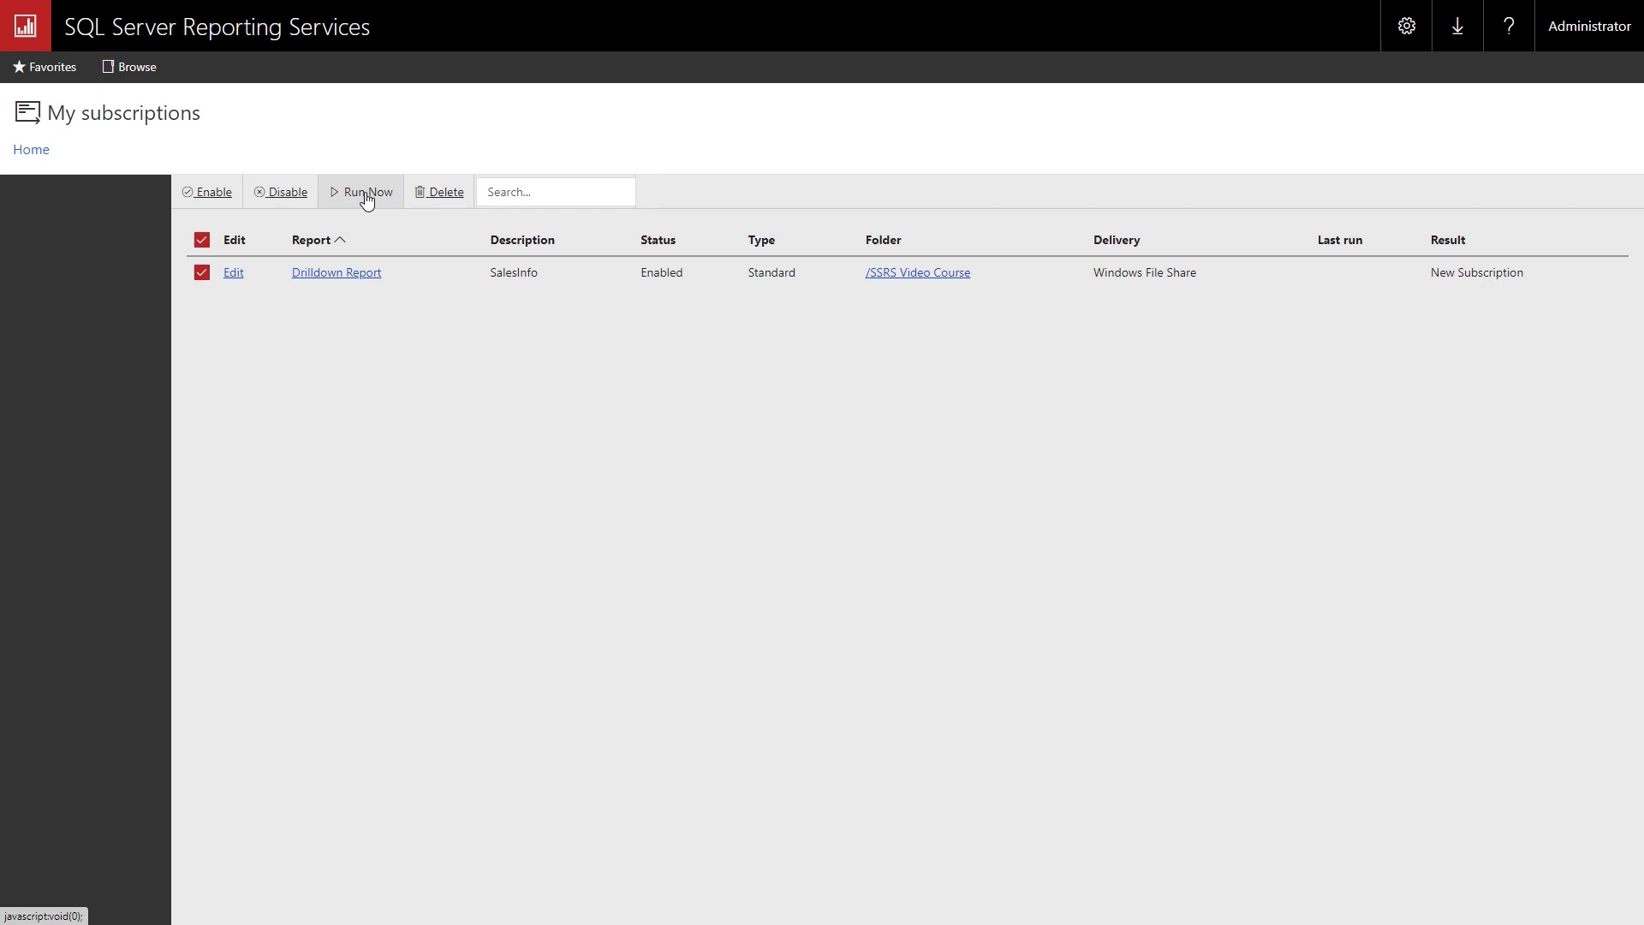
pyautogui.click(367, 200)
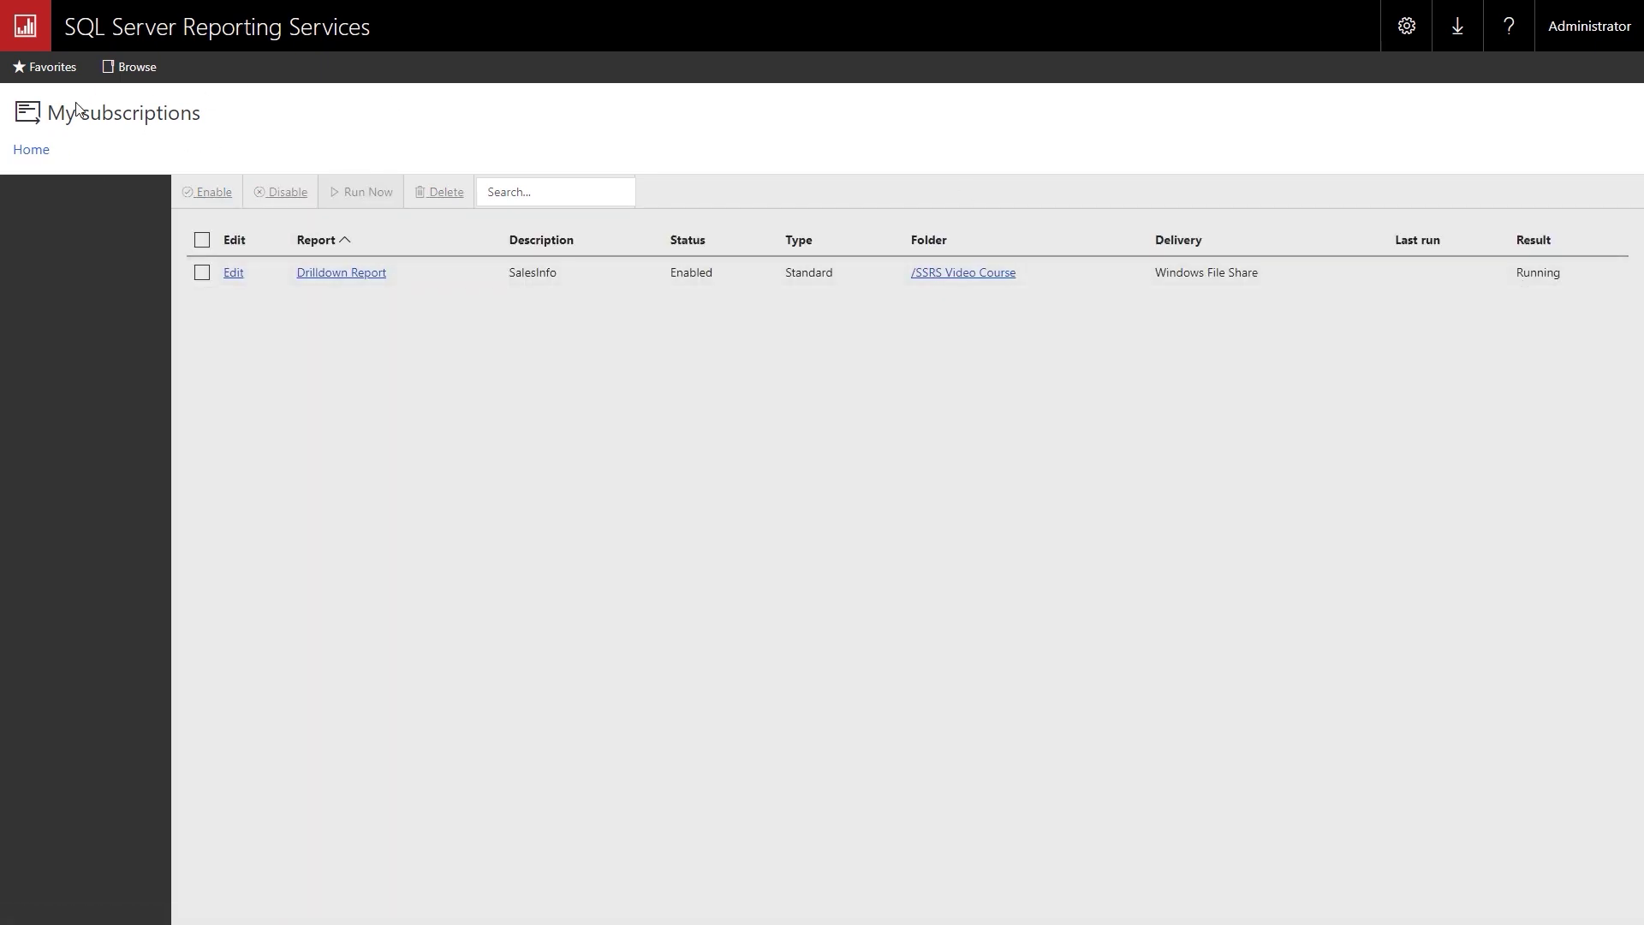
pyautogui.click(35, 151)
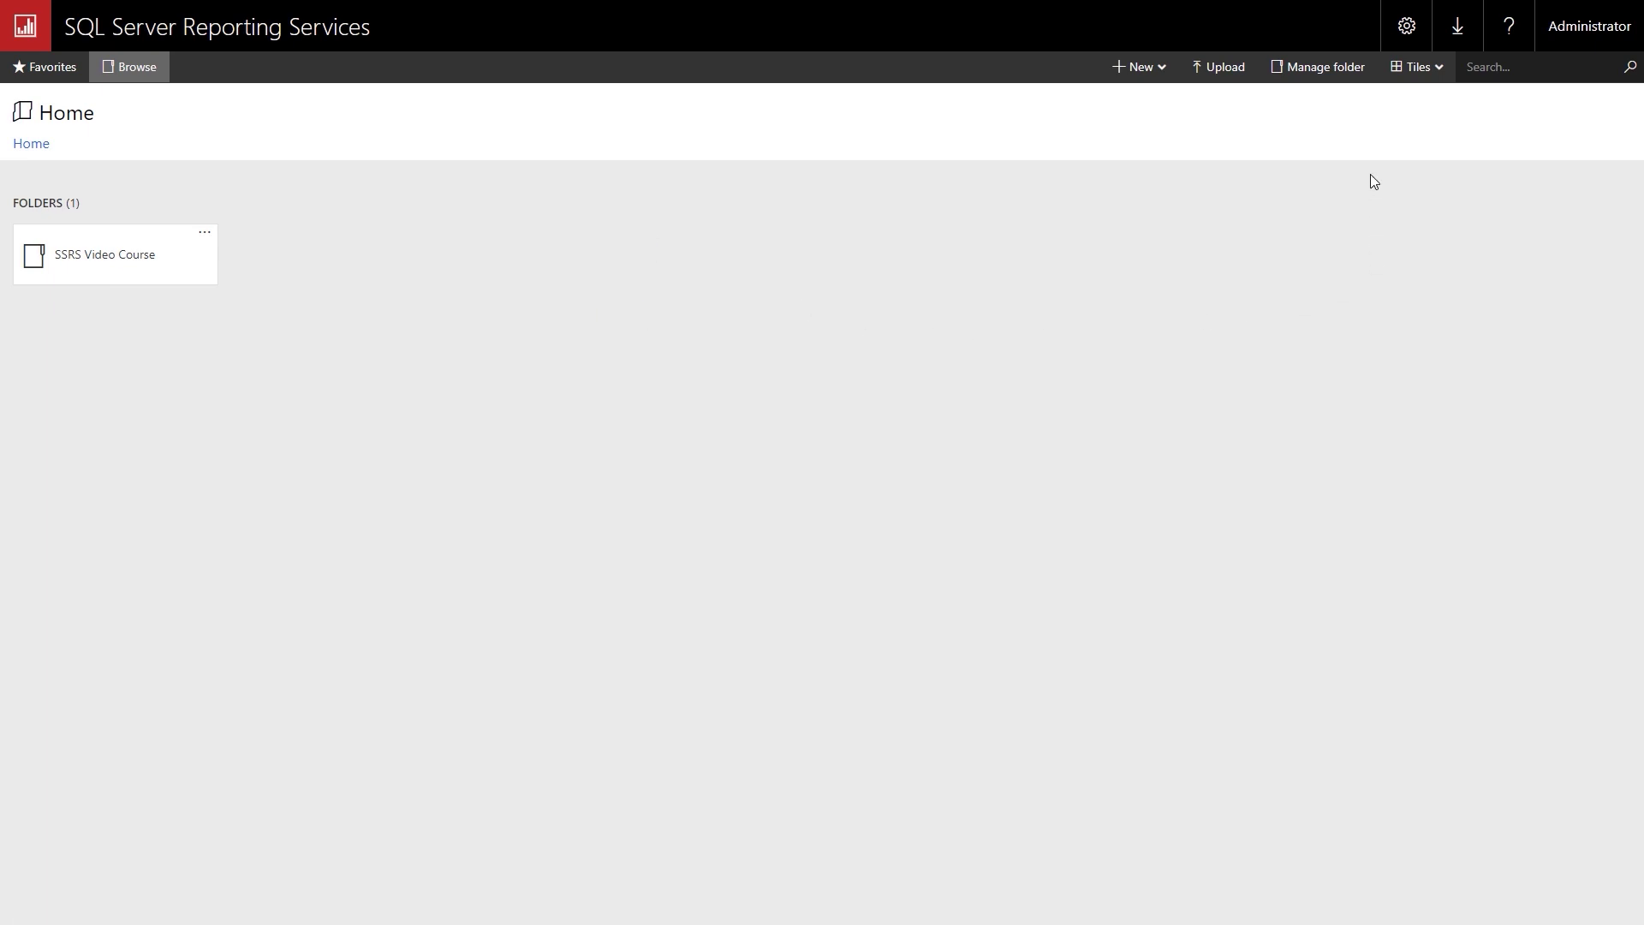
pyautogui.click(1408, 29)
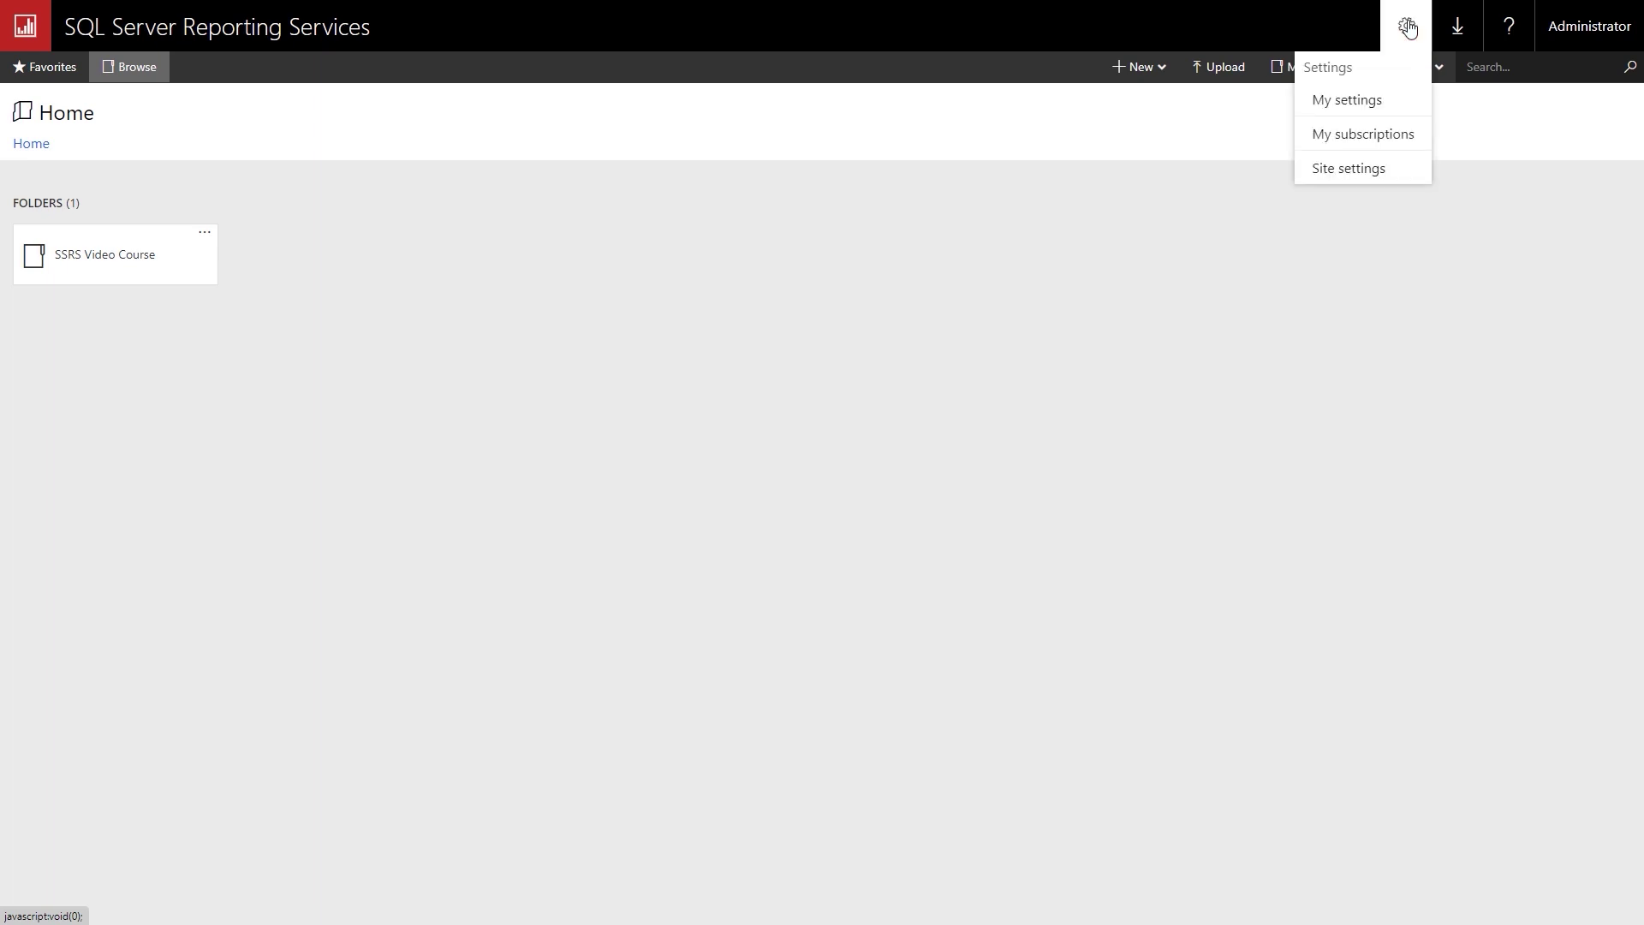
pyautogui.click(1367, 108)
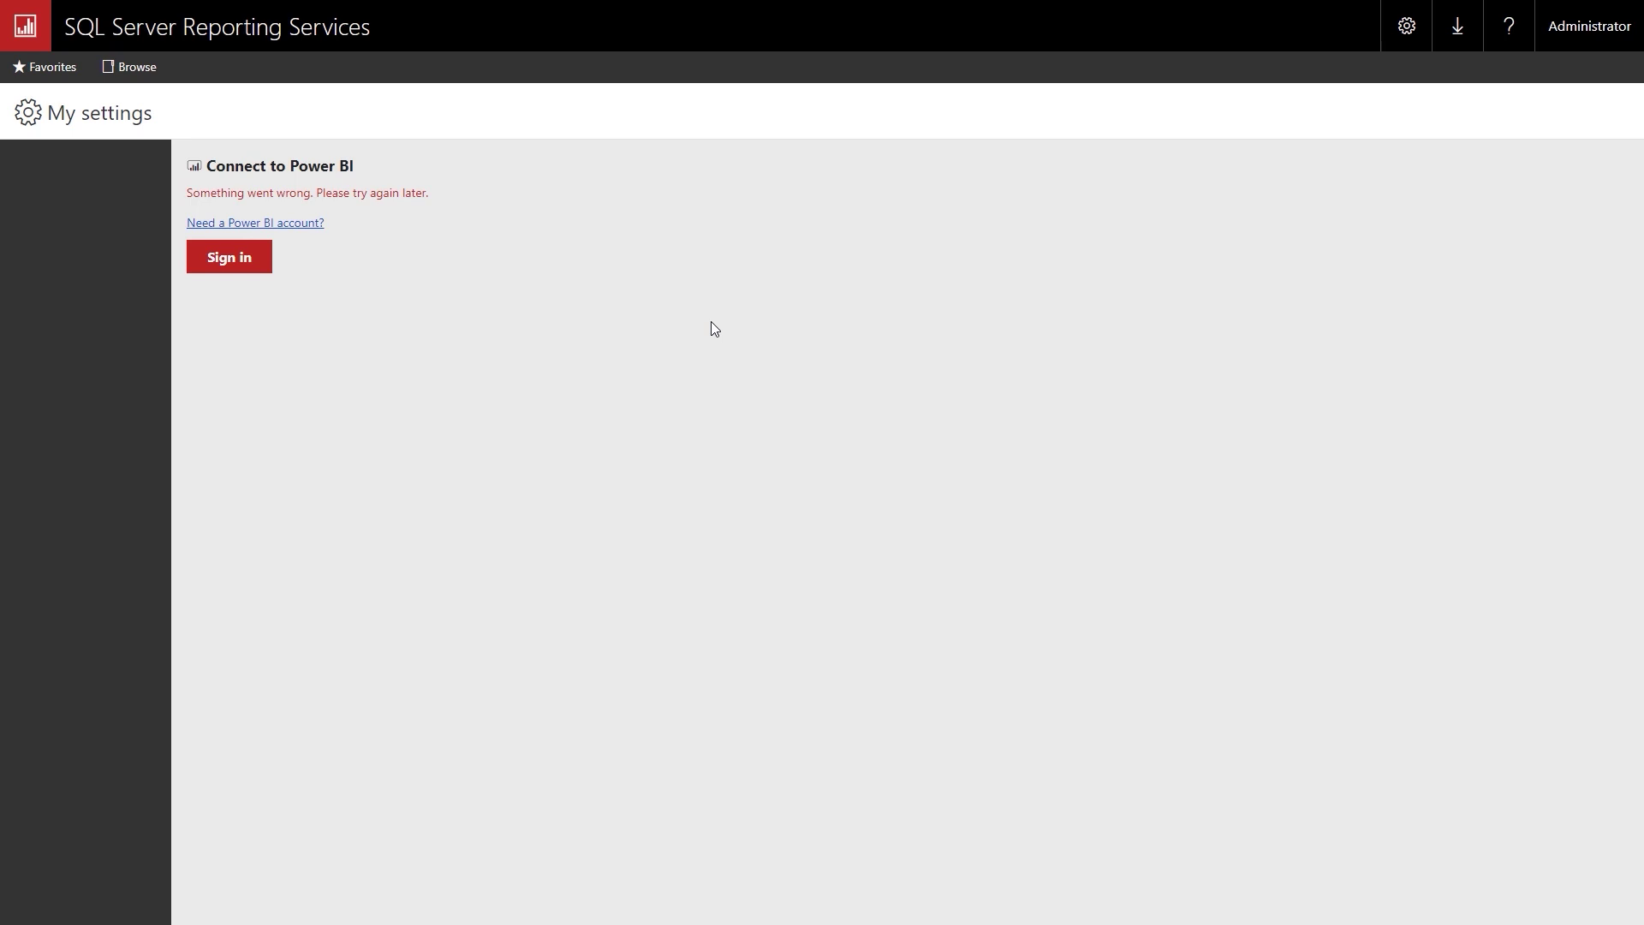
pyautogui.click(27, 27)
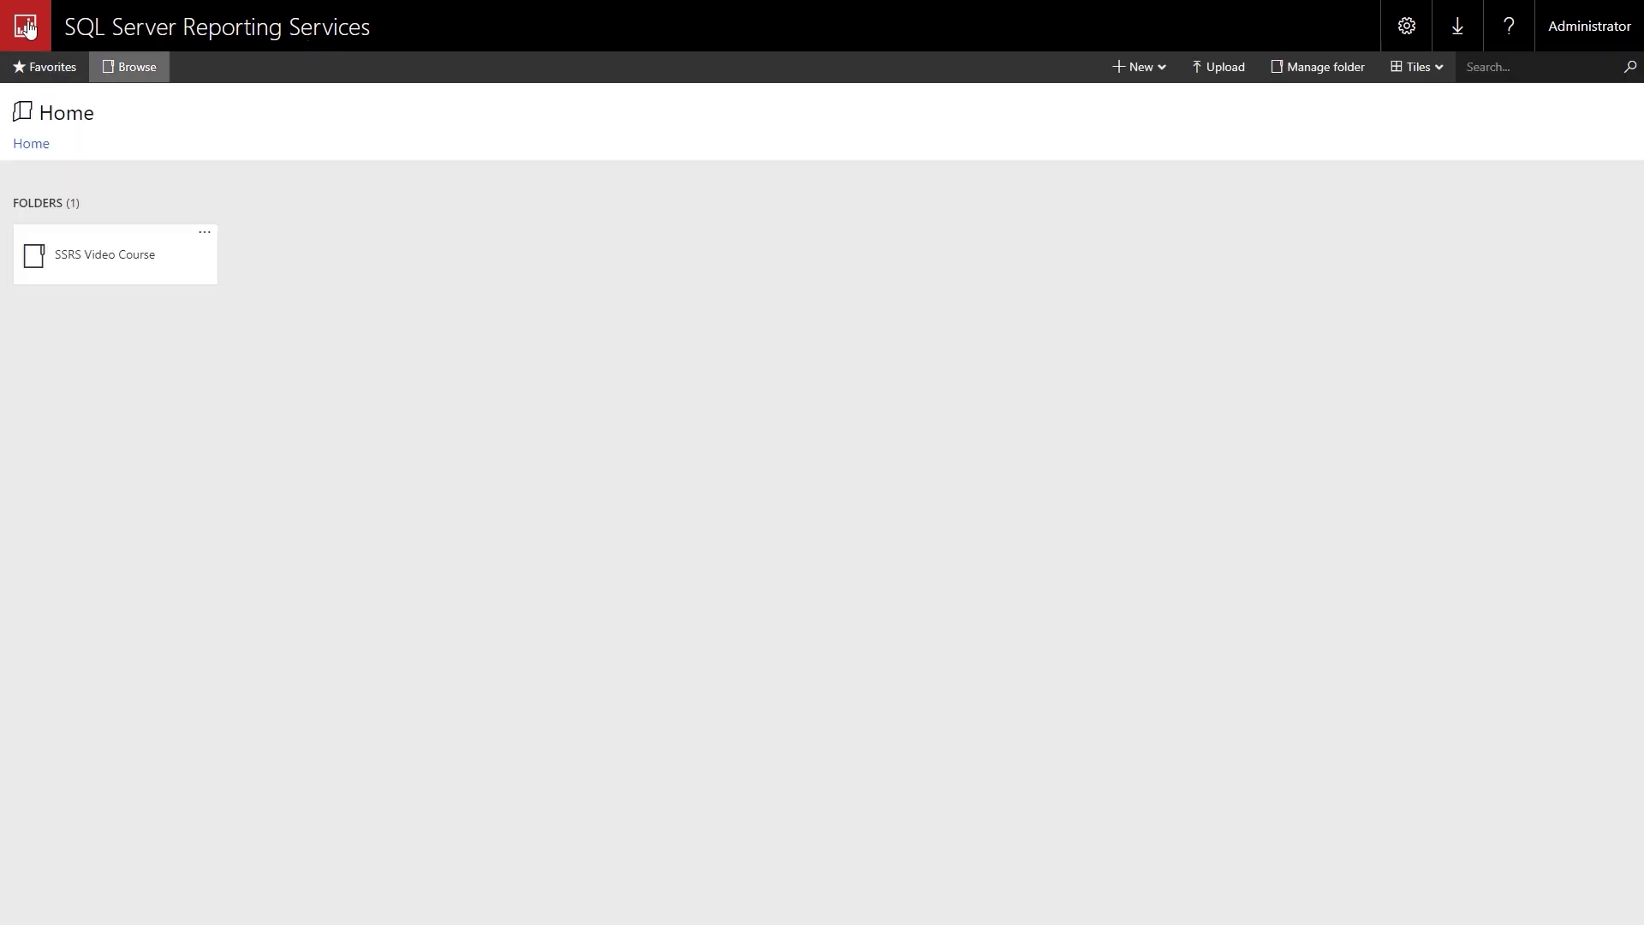
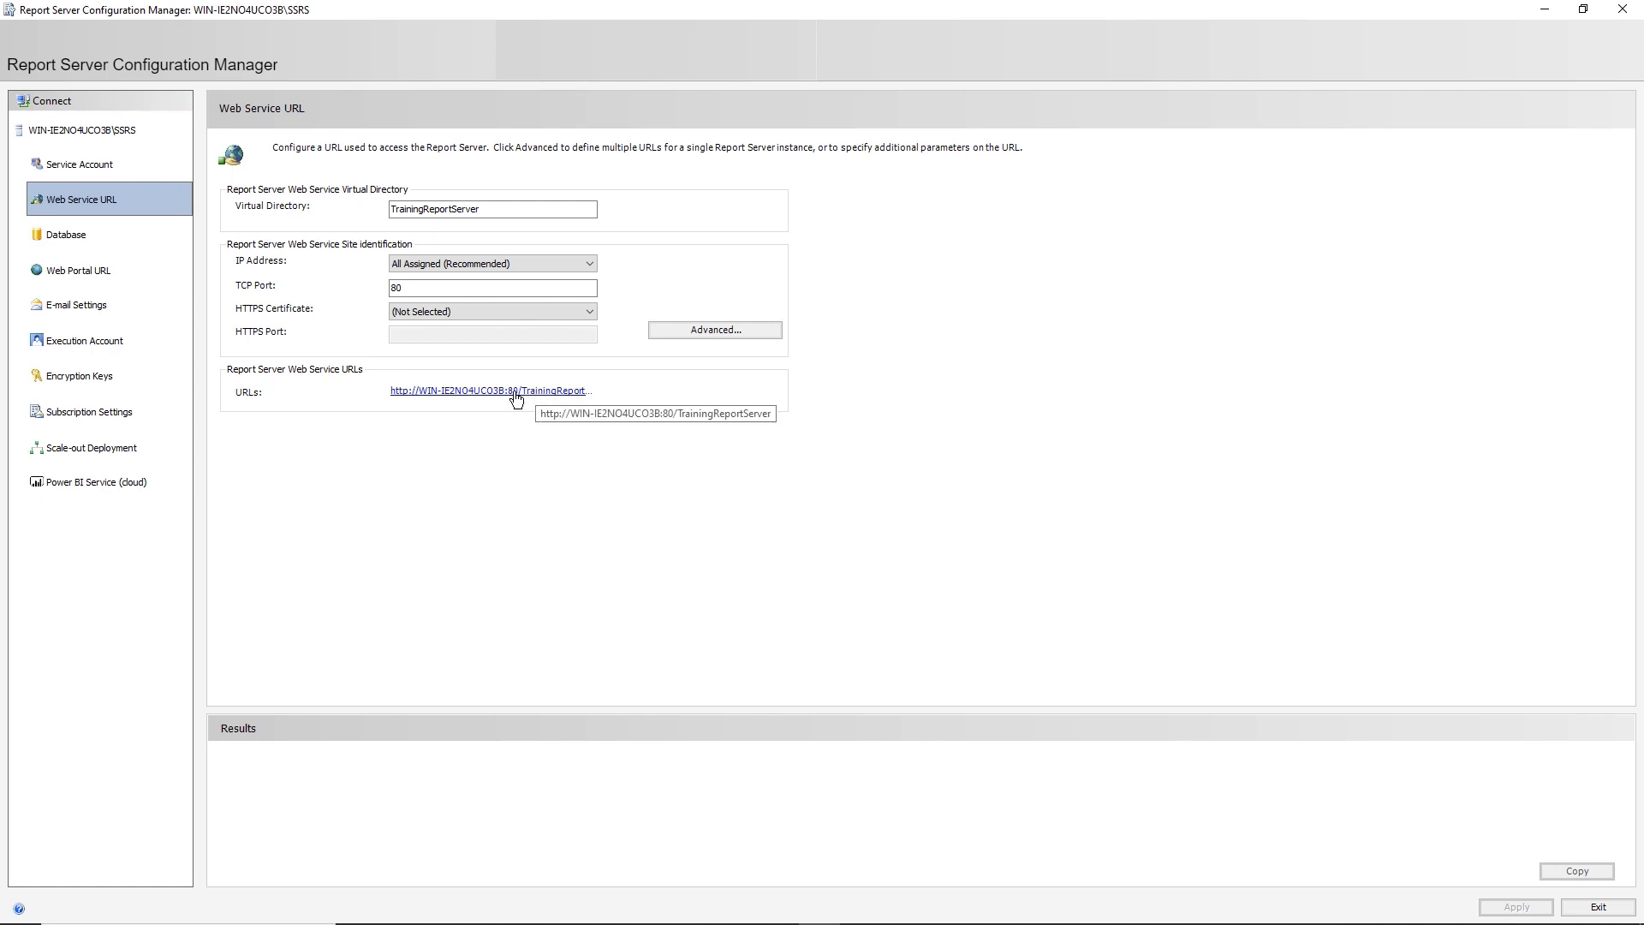
# Show the Web Portal URL settings in Report Server Configuration Manager.
pyautogui.click(113, 276)
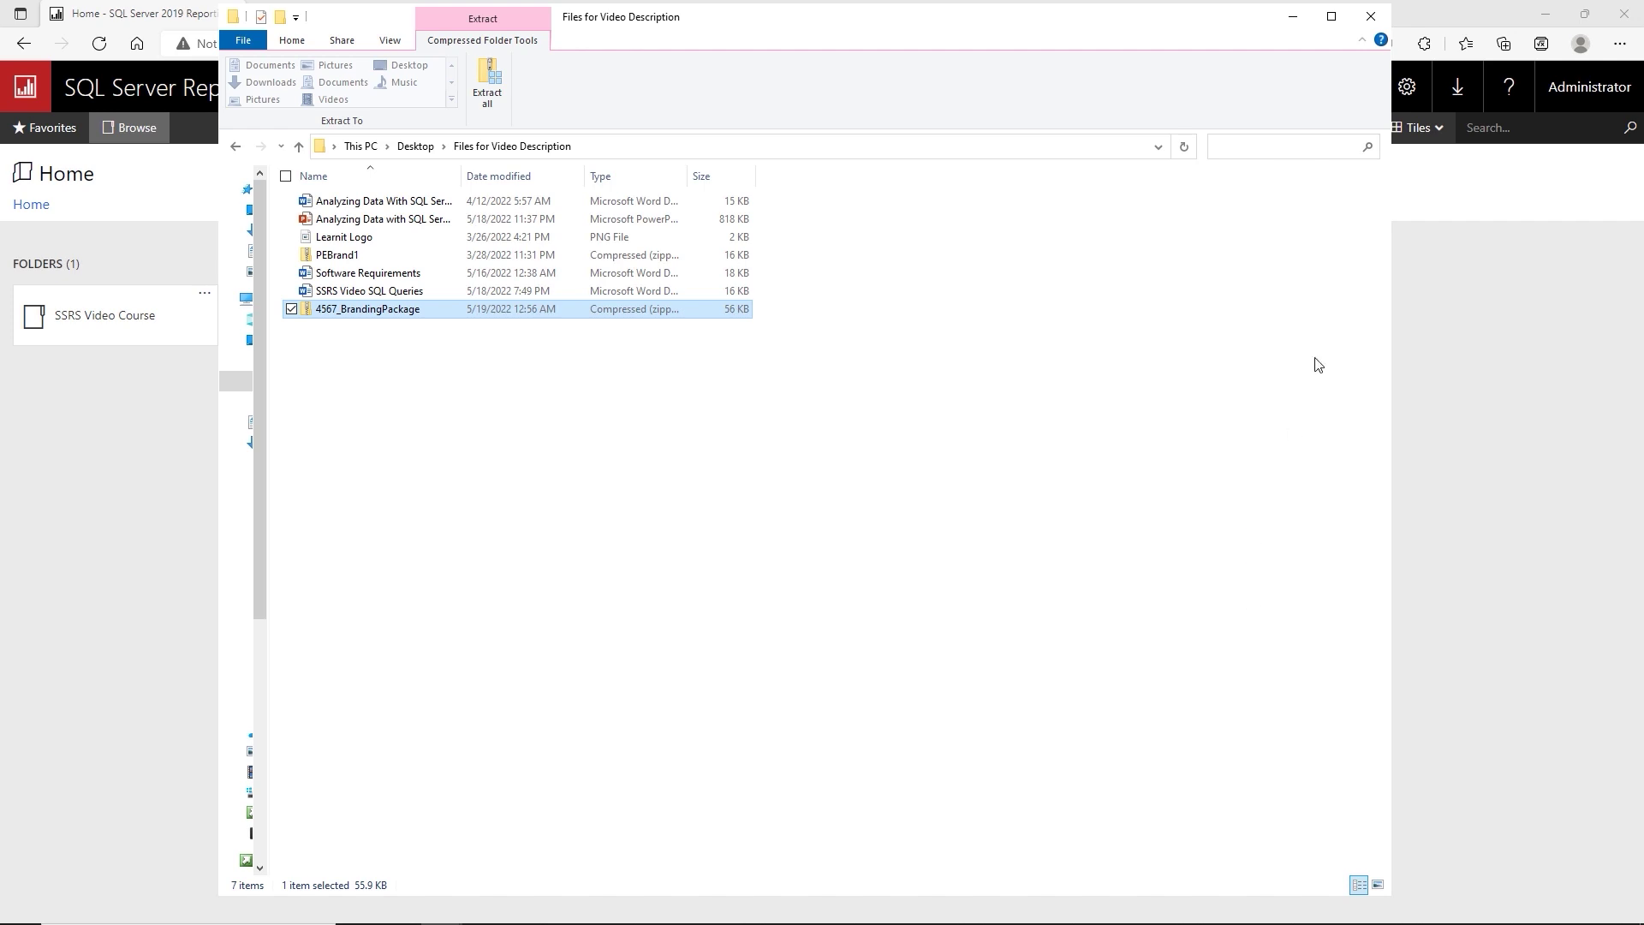
# Minimize File Explorer to bring back the portal, then open the gear menu.
pyautogui.click(1294, 26)
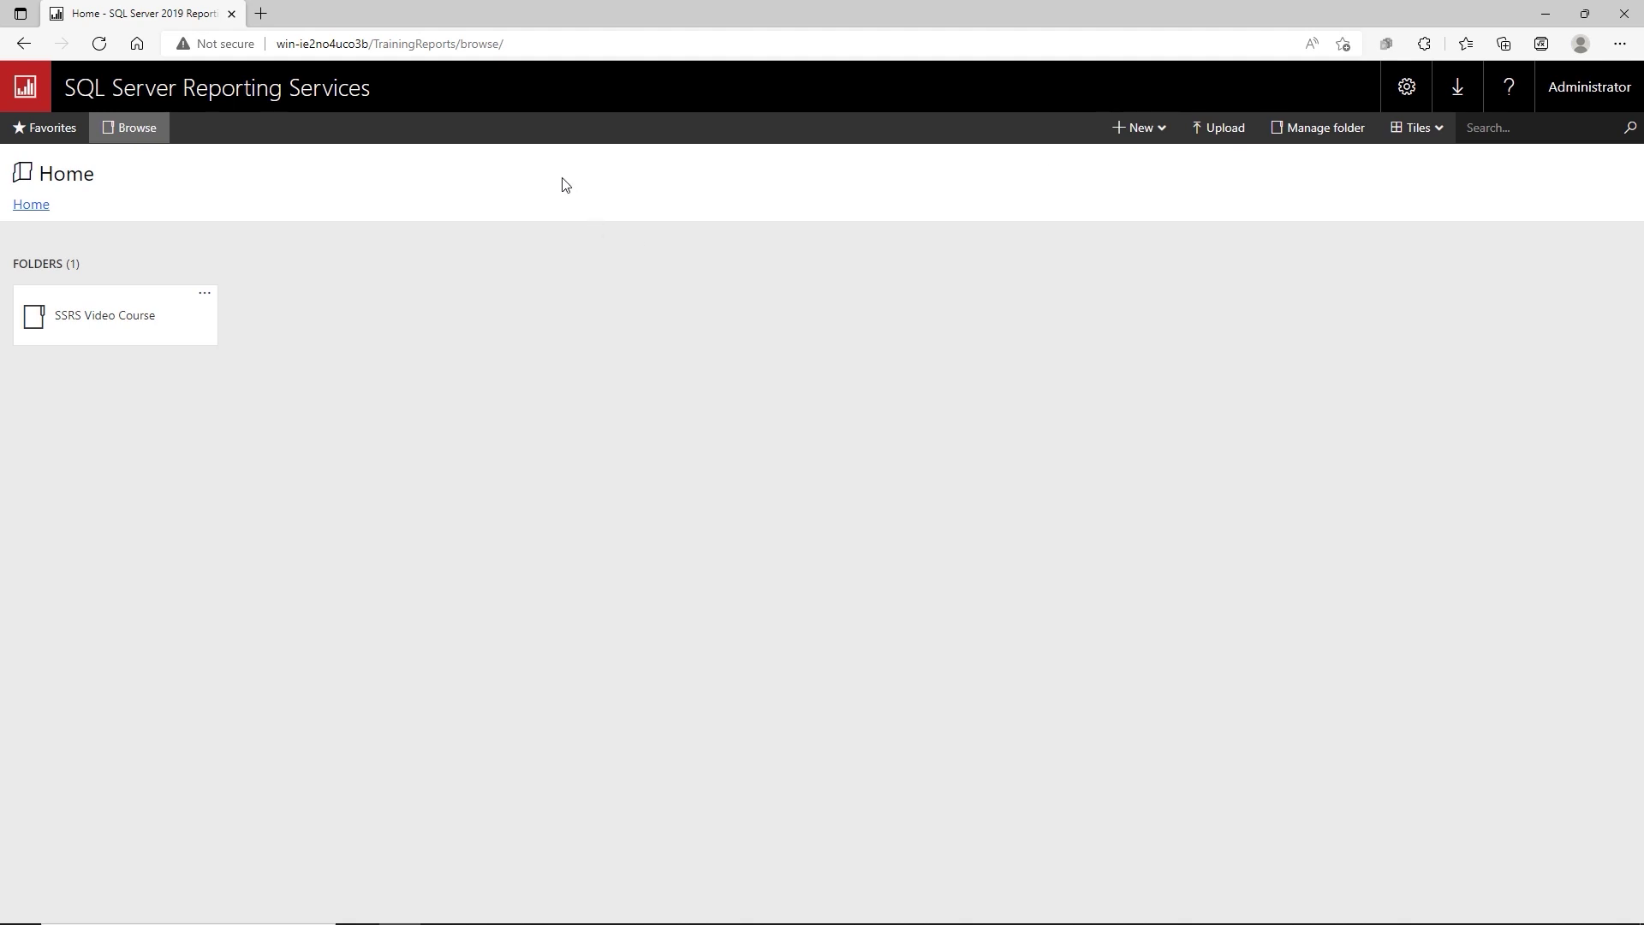
pyautogui.click(1404, 94)
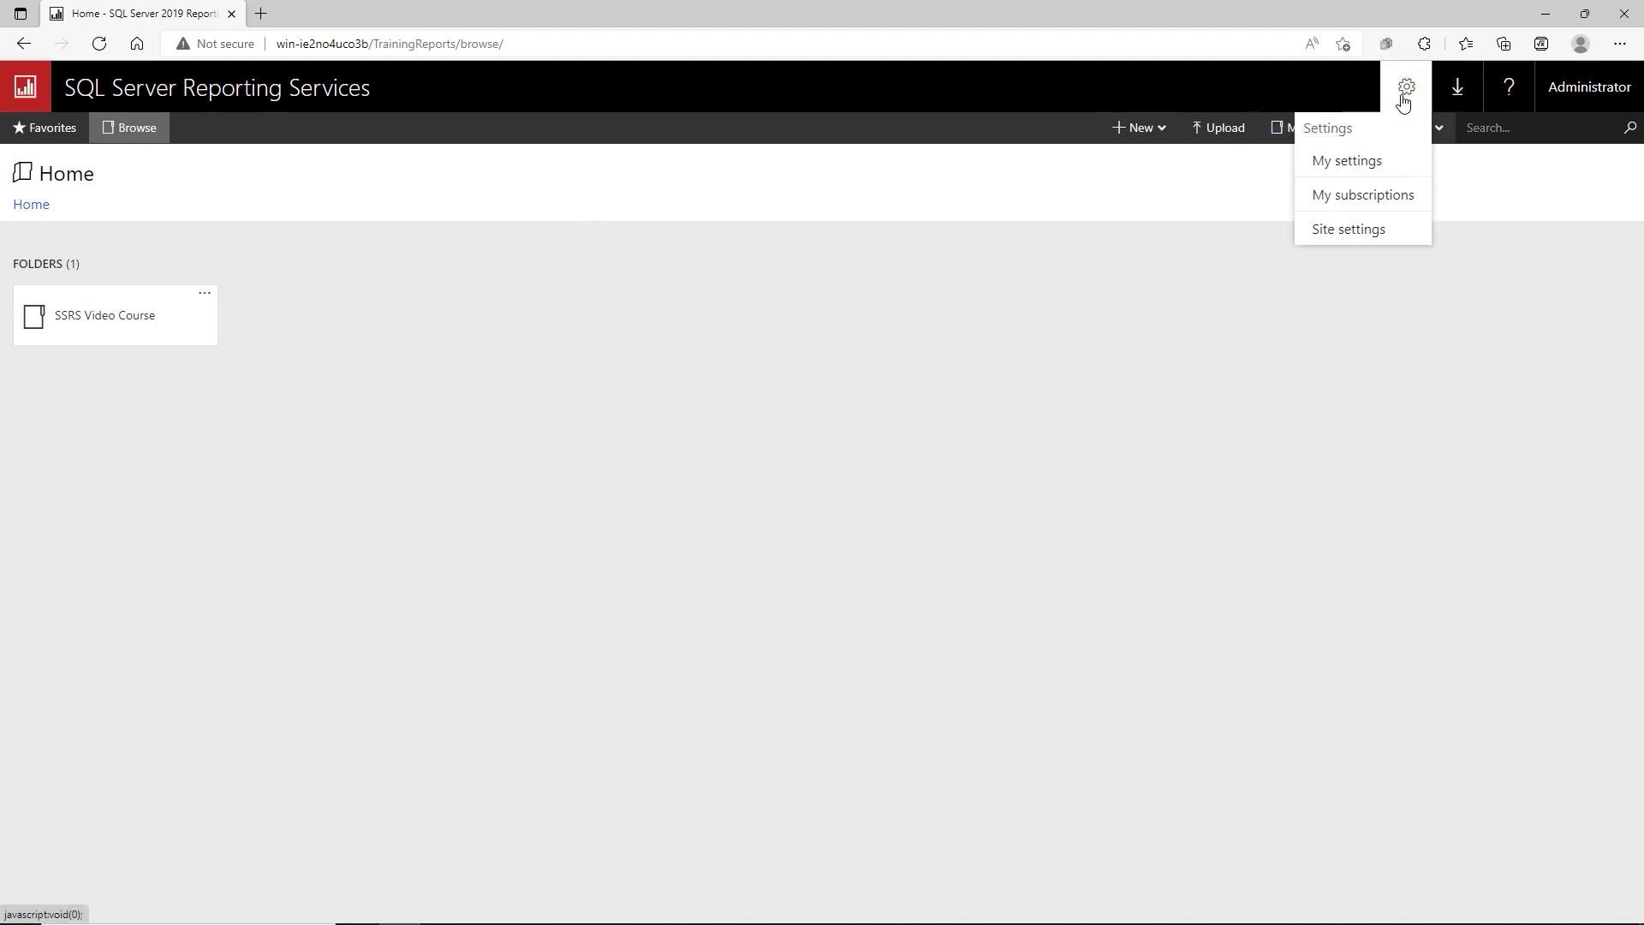
# Go to Site settings and open the Branding page.
pyautogui.click(1342, 231)
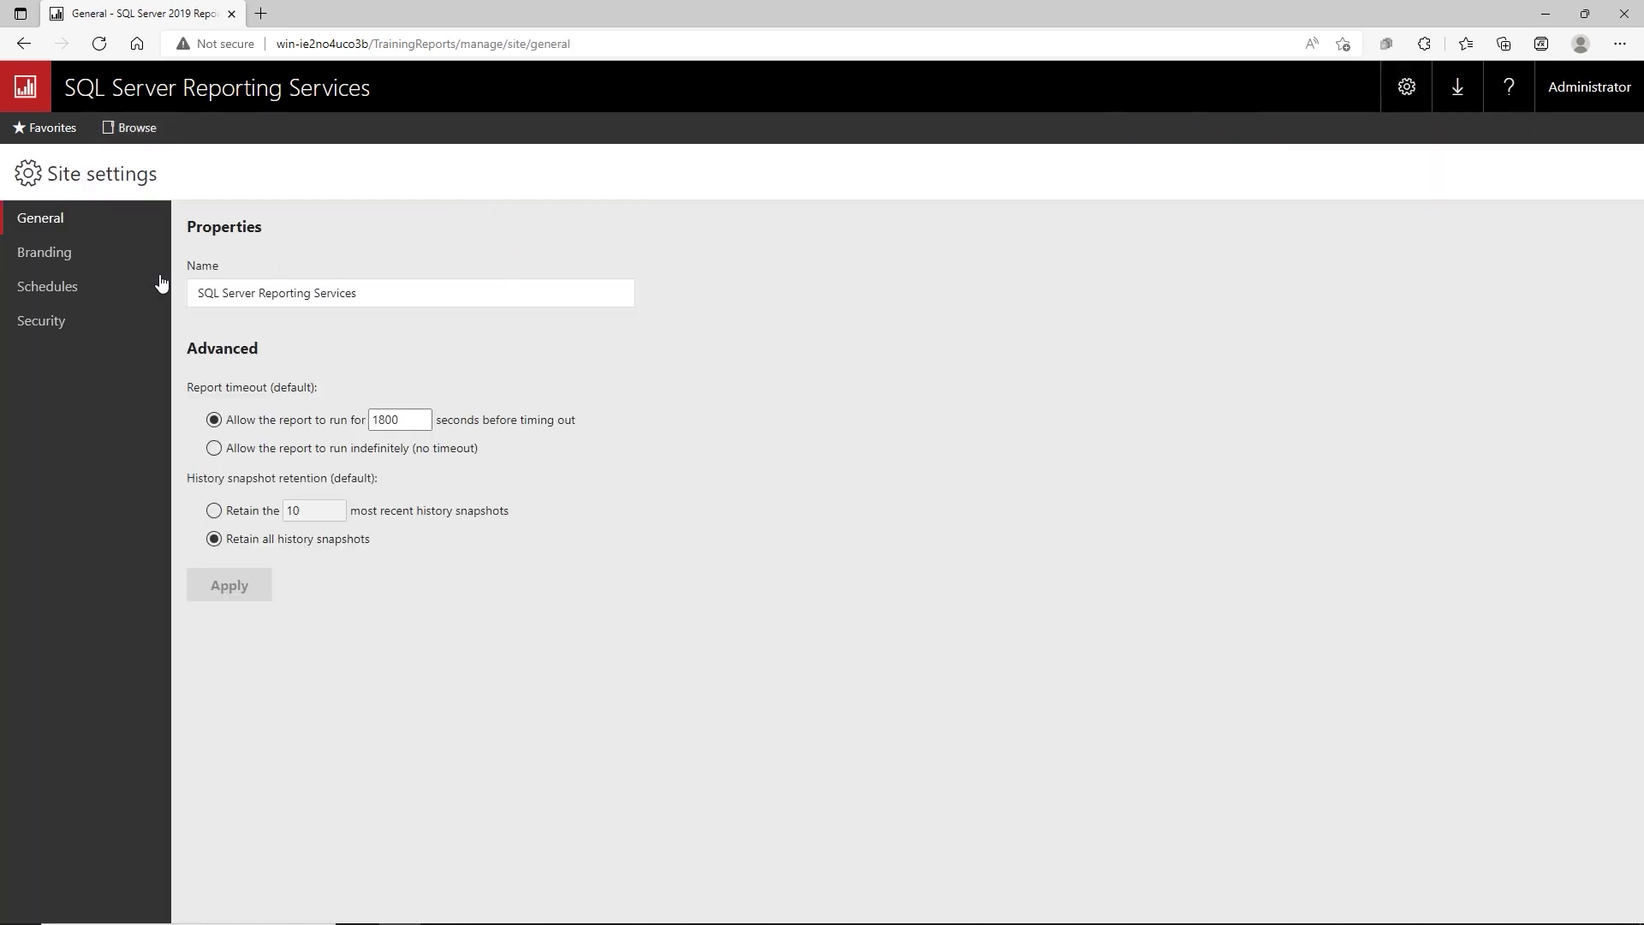
pyautogui.click(80, 256)
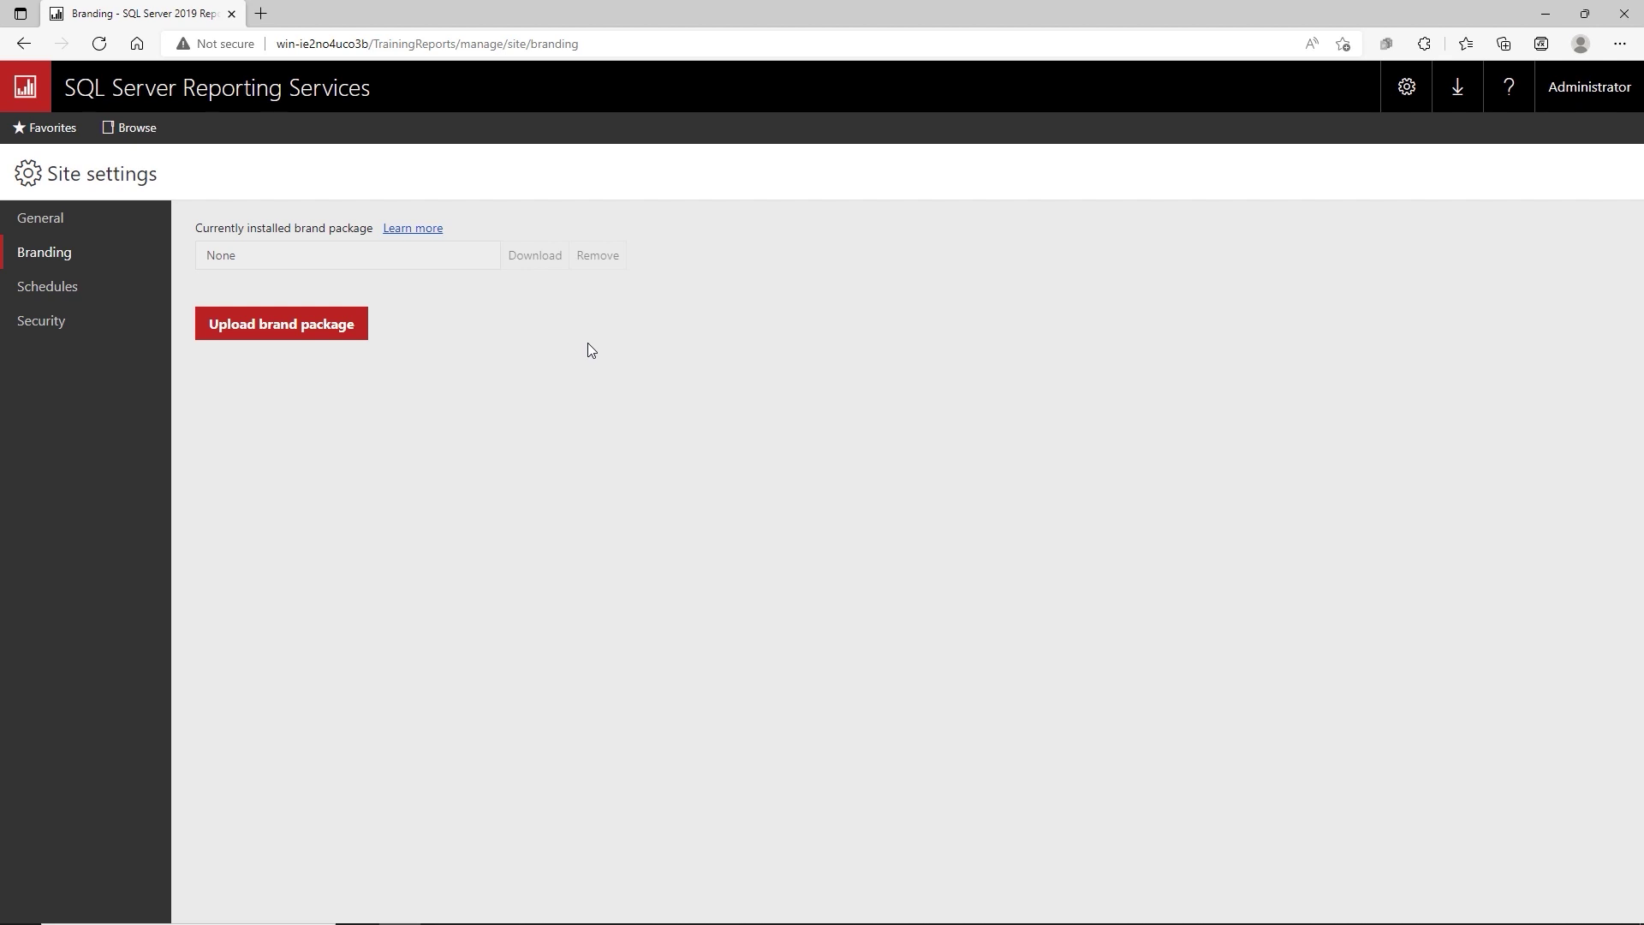
# Upload the PEBrand1 brand package, then go back to Home.
pyautogui.click(275, 325)
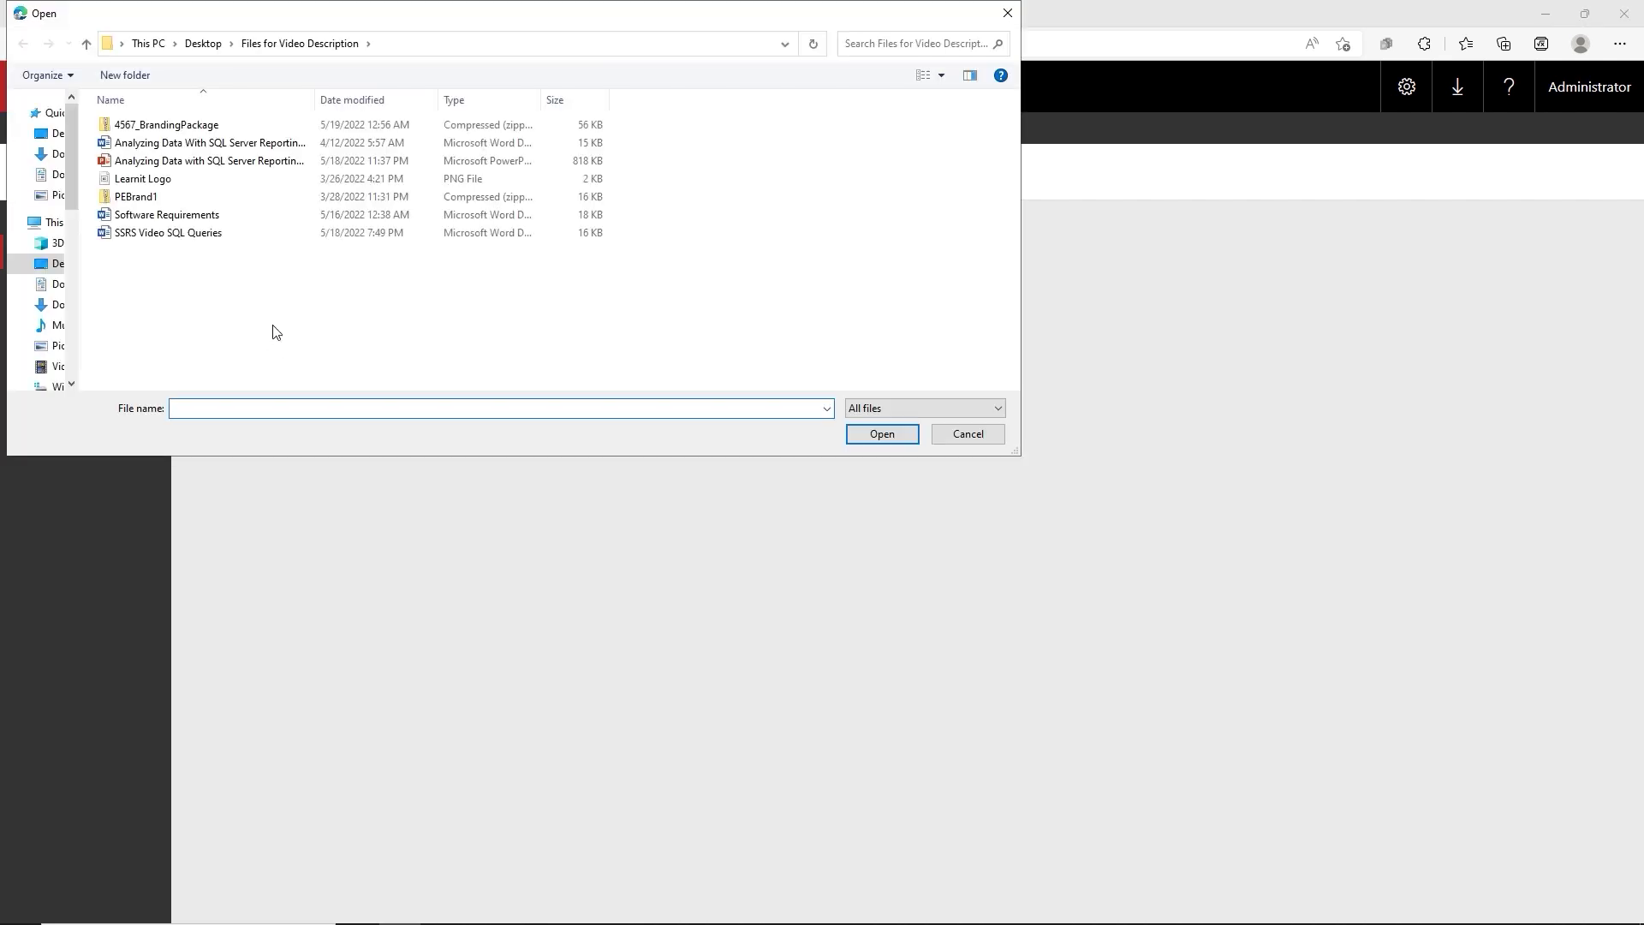
pyautogui.doubleClick(126, 198)
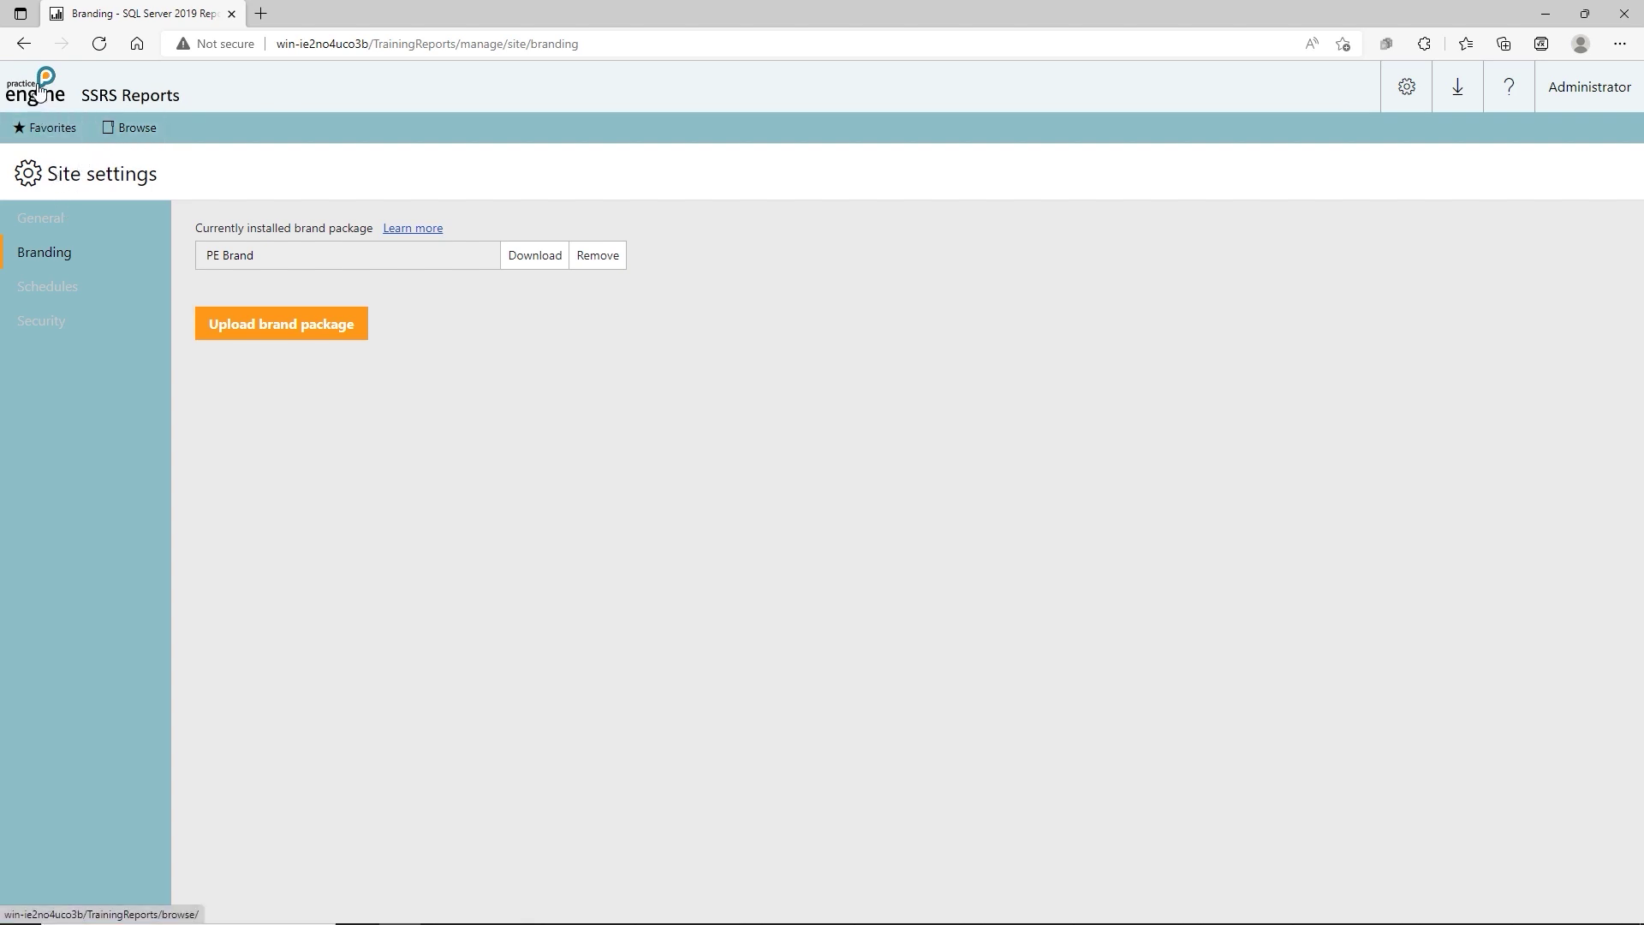
pyautogui.click(40, 90)
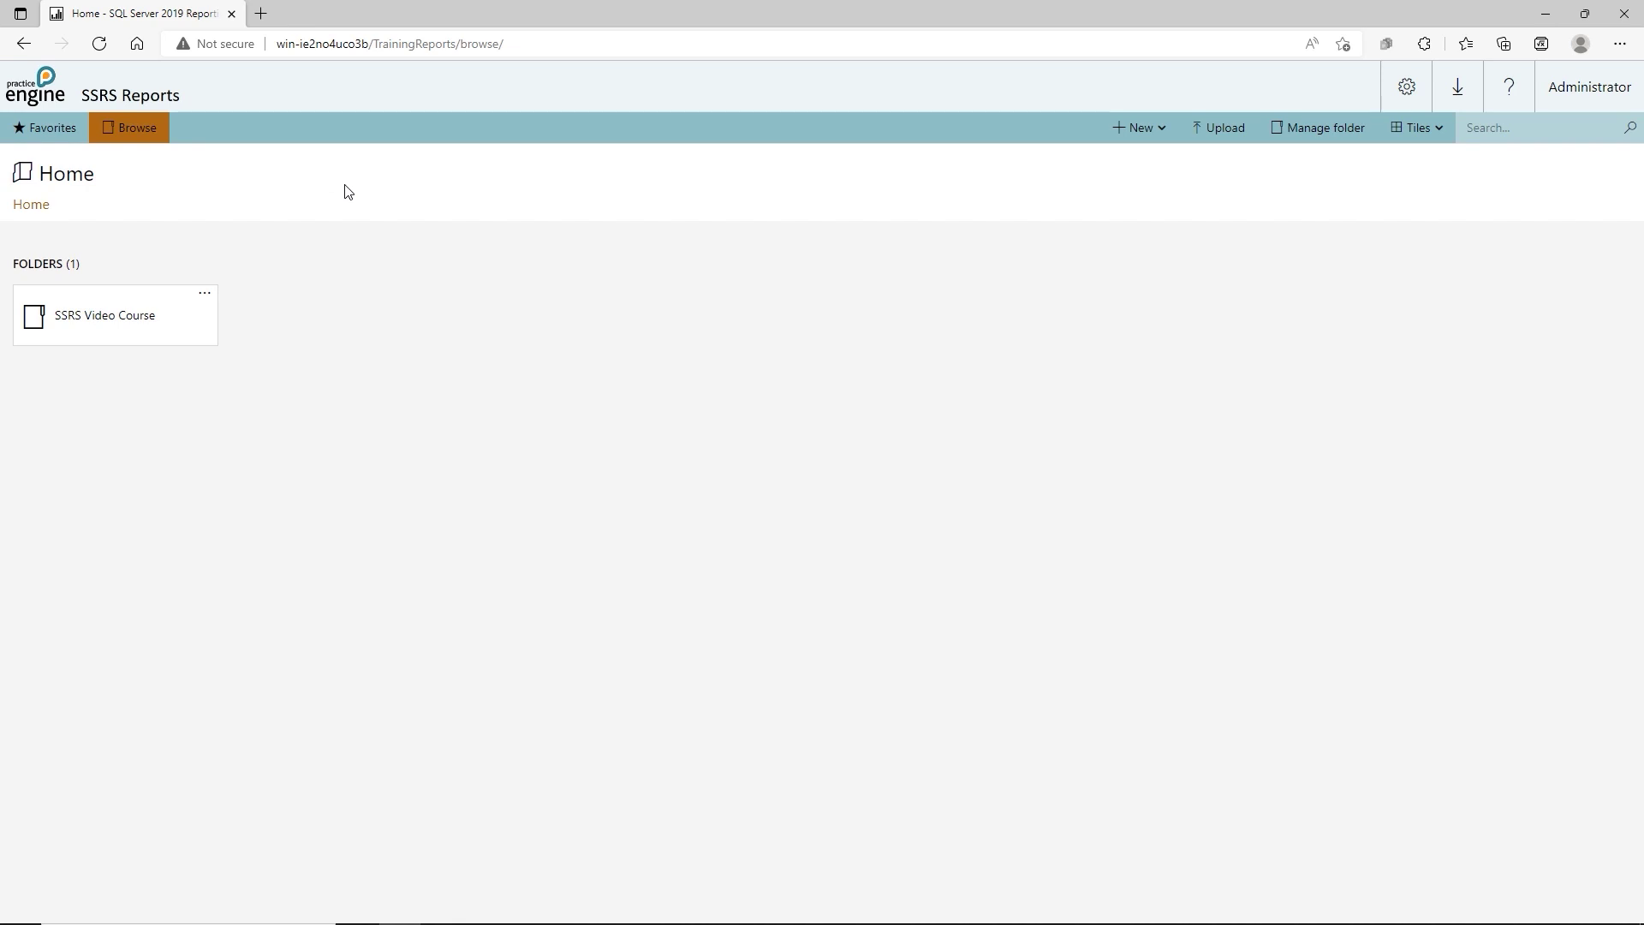
# Browse the rebranded SSRS Video Course folder, then reopen Site settings > Branding.
pyautogui.click(113, 316)
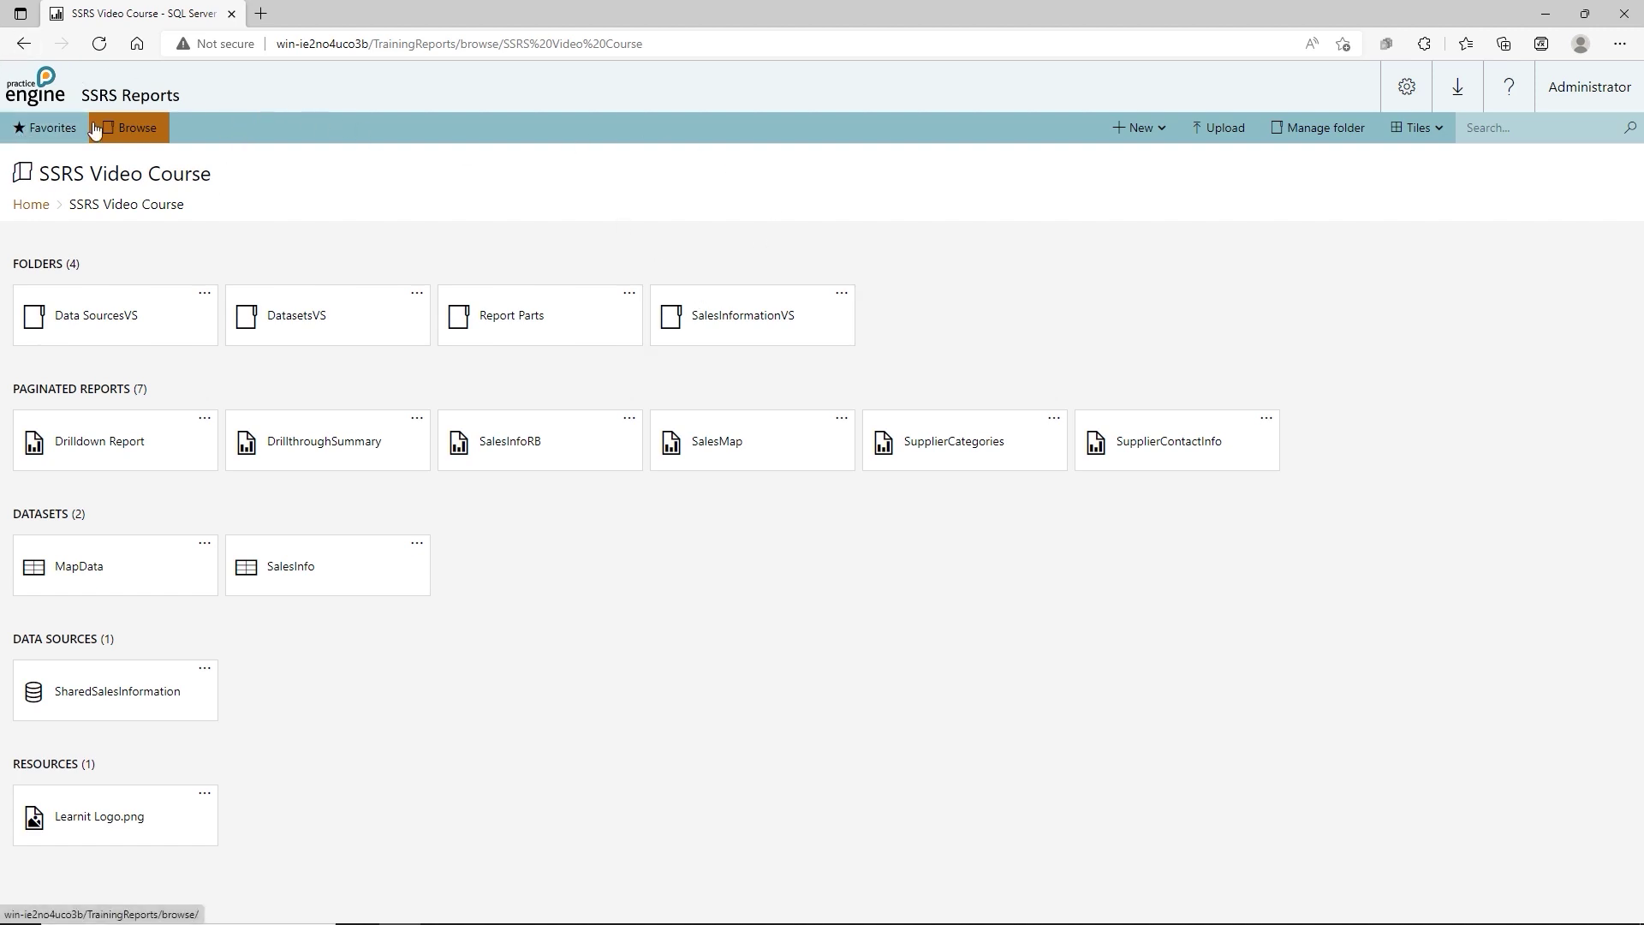
pyautogui.click(41, 212)
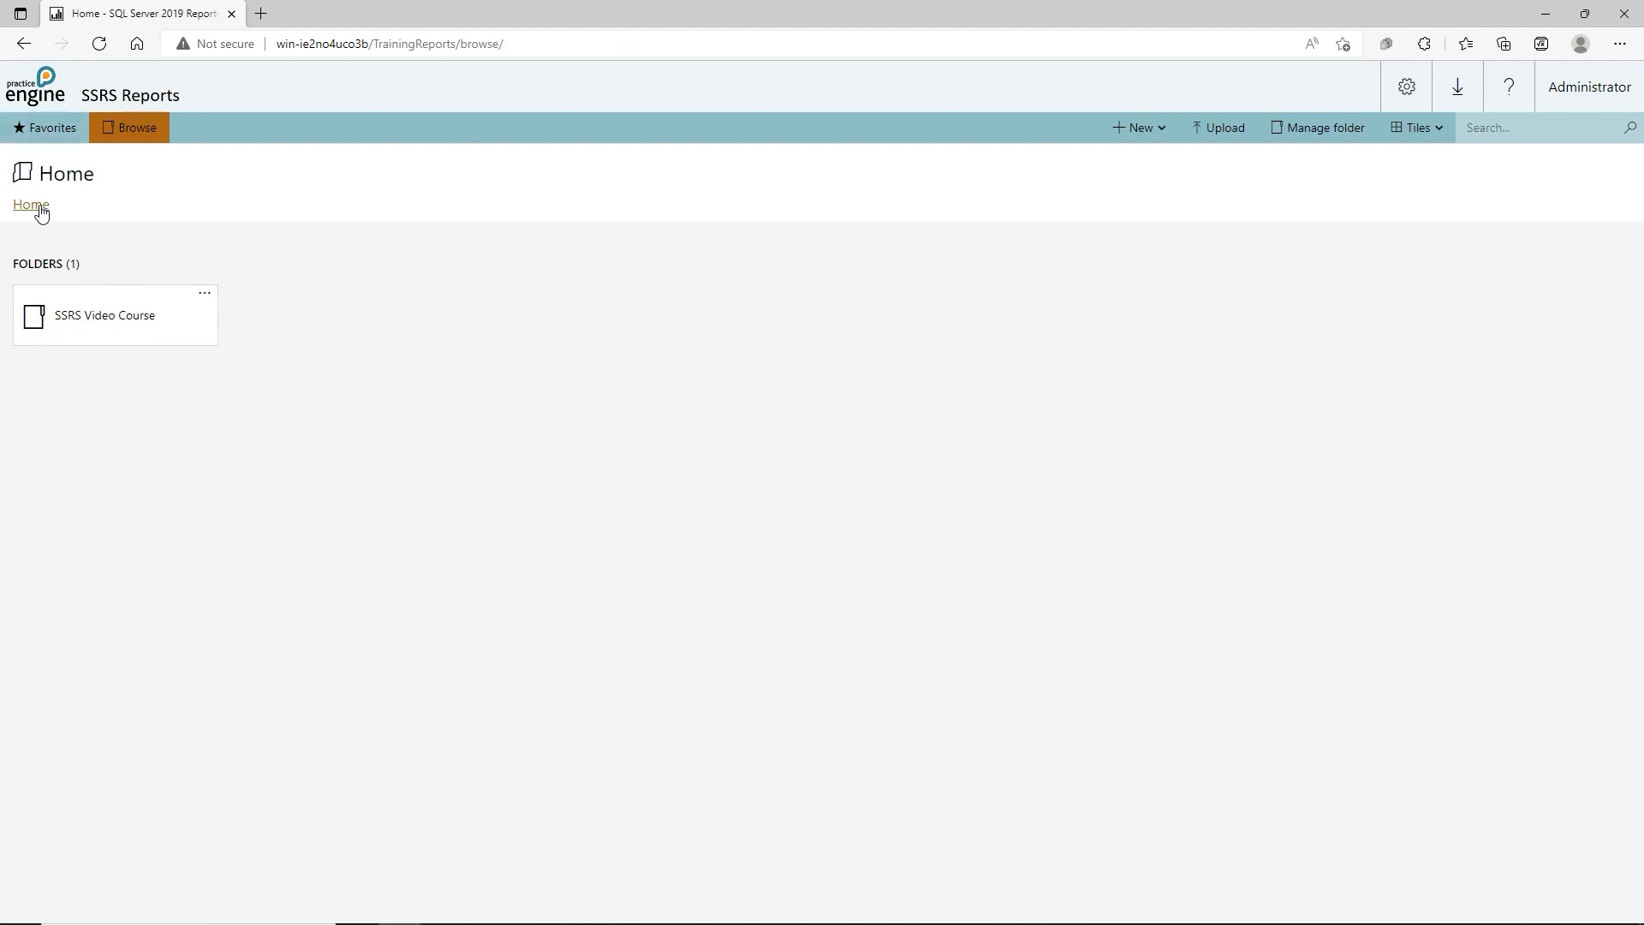
pyautogui.click(1410, 92)
pyautogui.click(1330, 231)
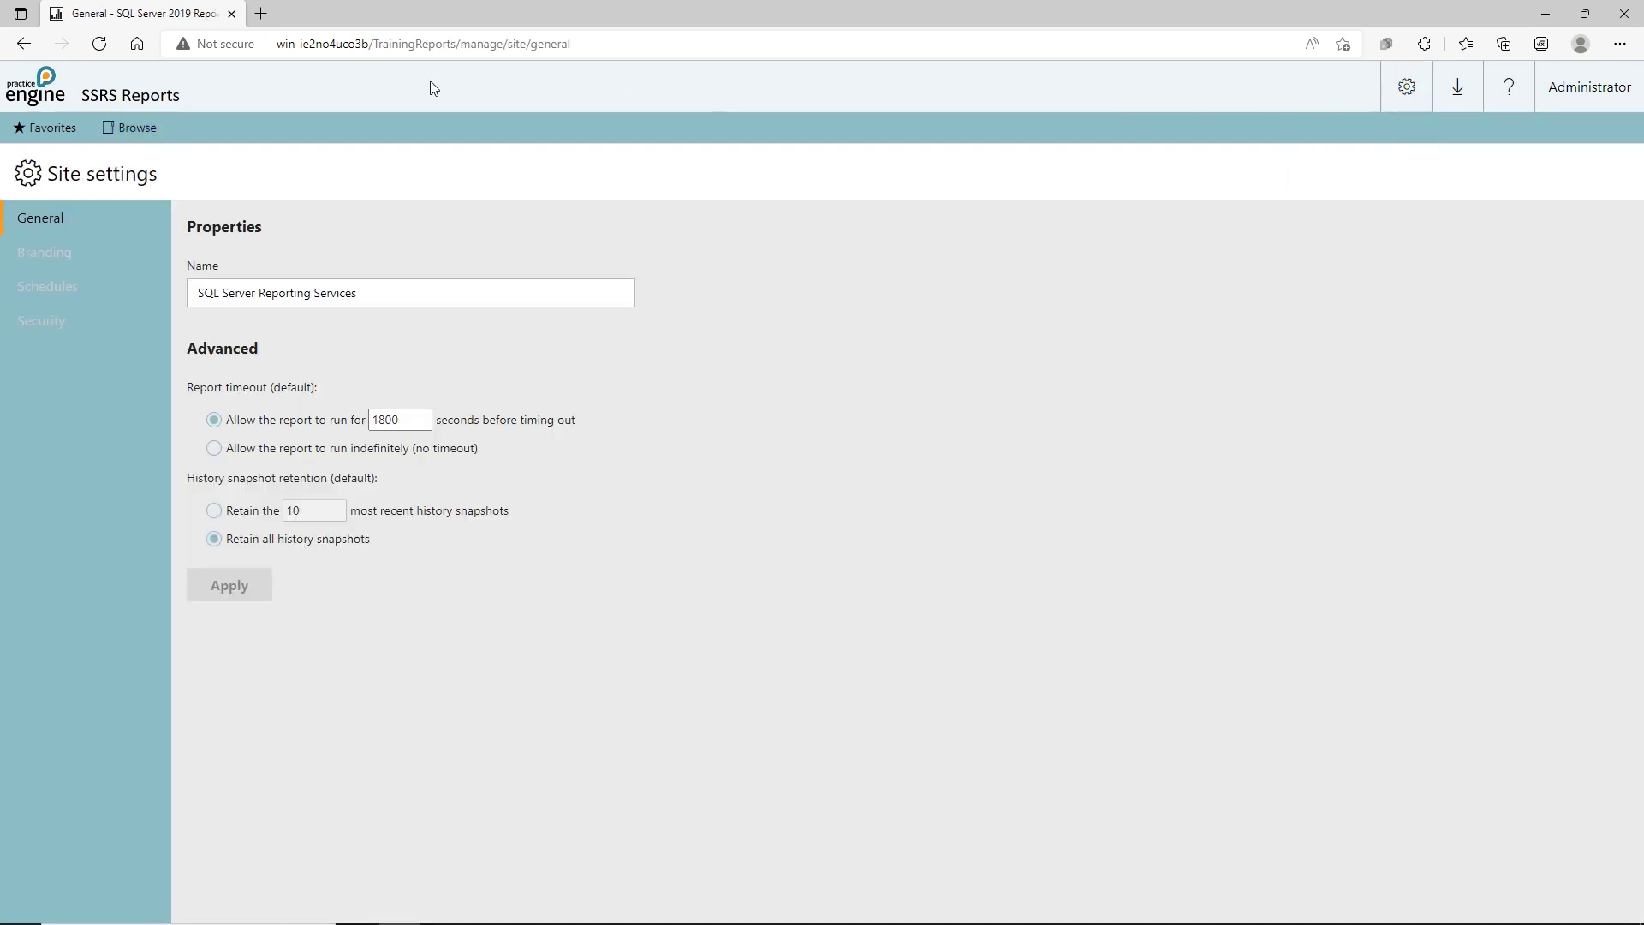
pyautogui.click(45, 257)
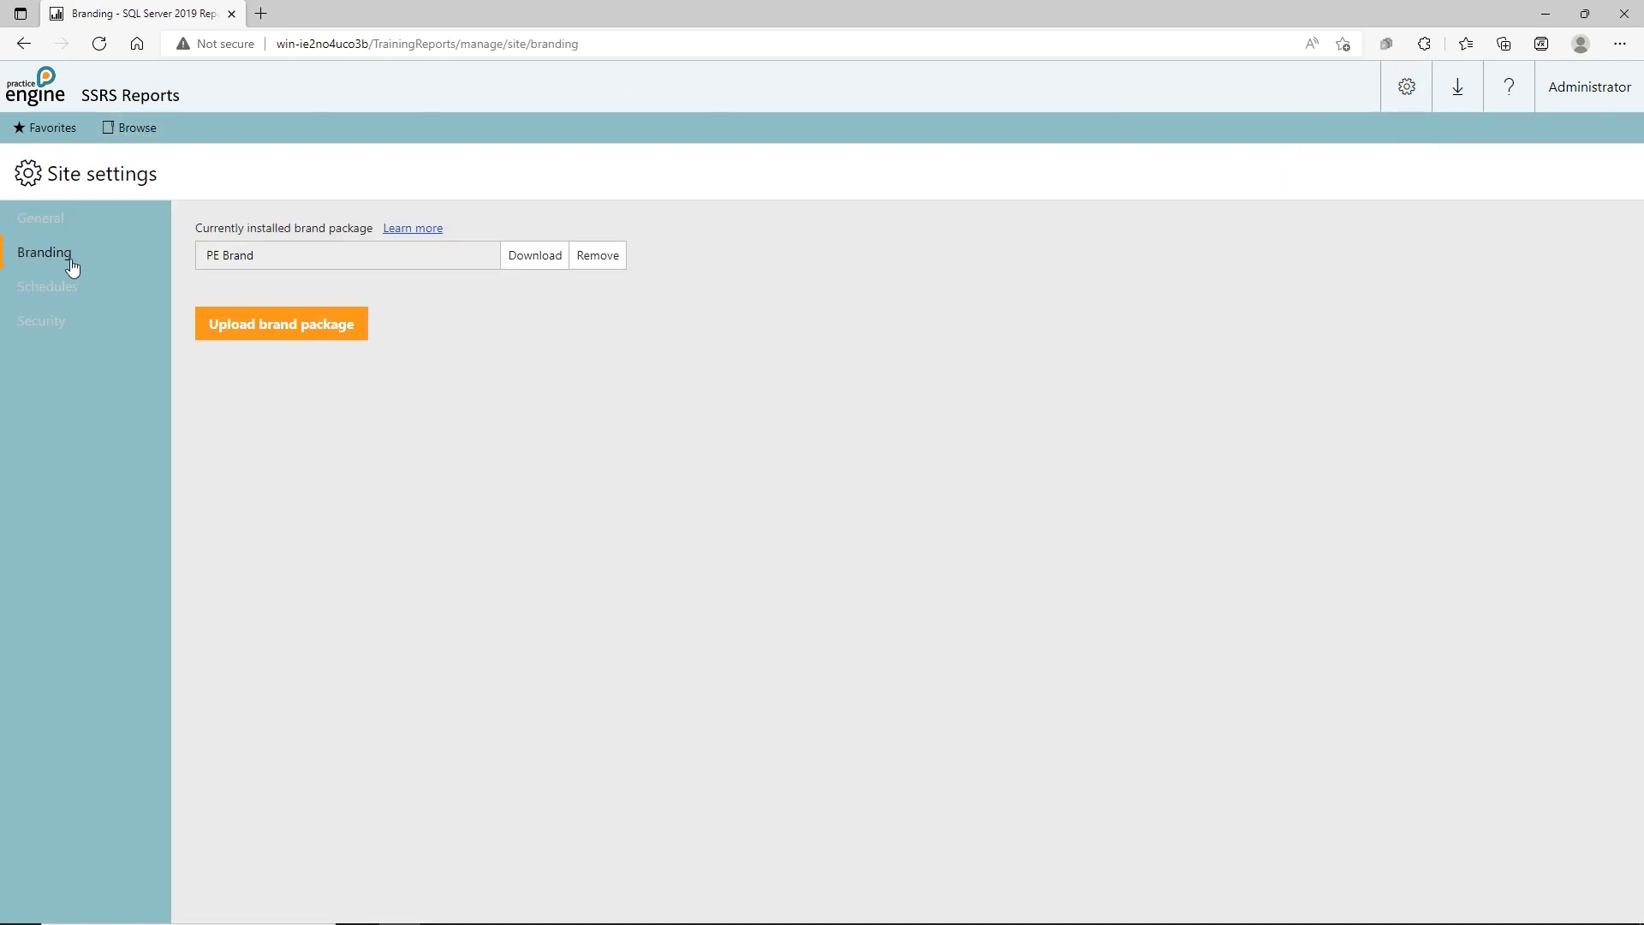
# Remove PE Brand and upload 4567_BrandingPackage as the new brand package.
pyautogui.click(595, 266)
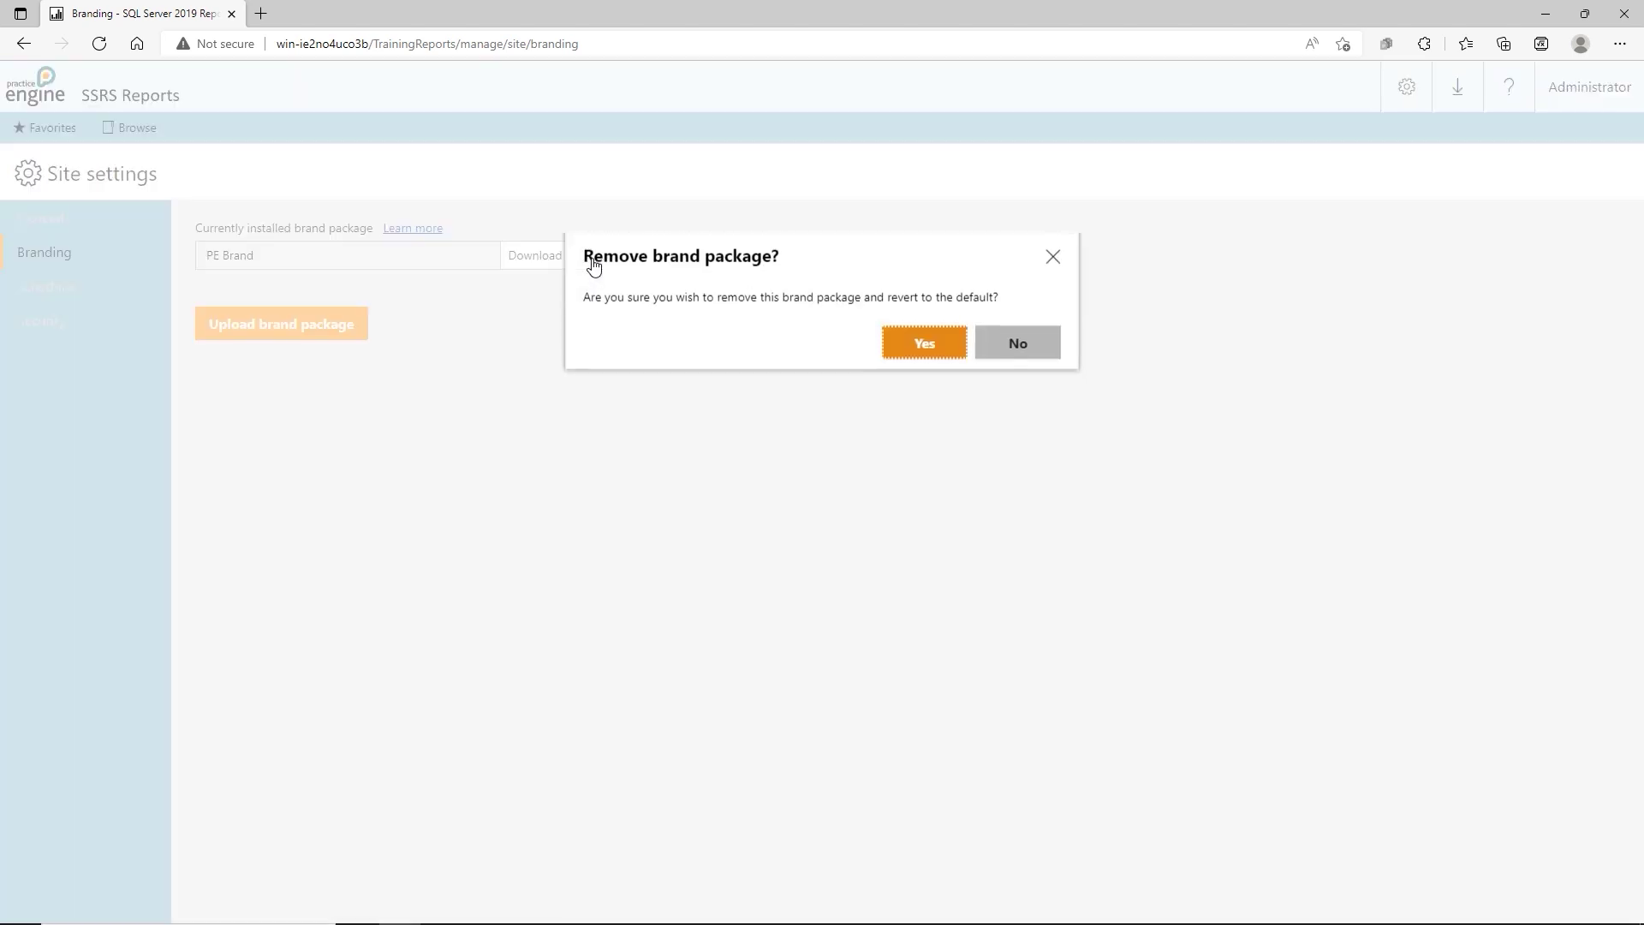
pyautogui.click(895, 358)
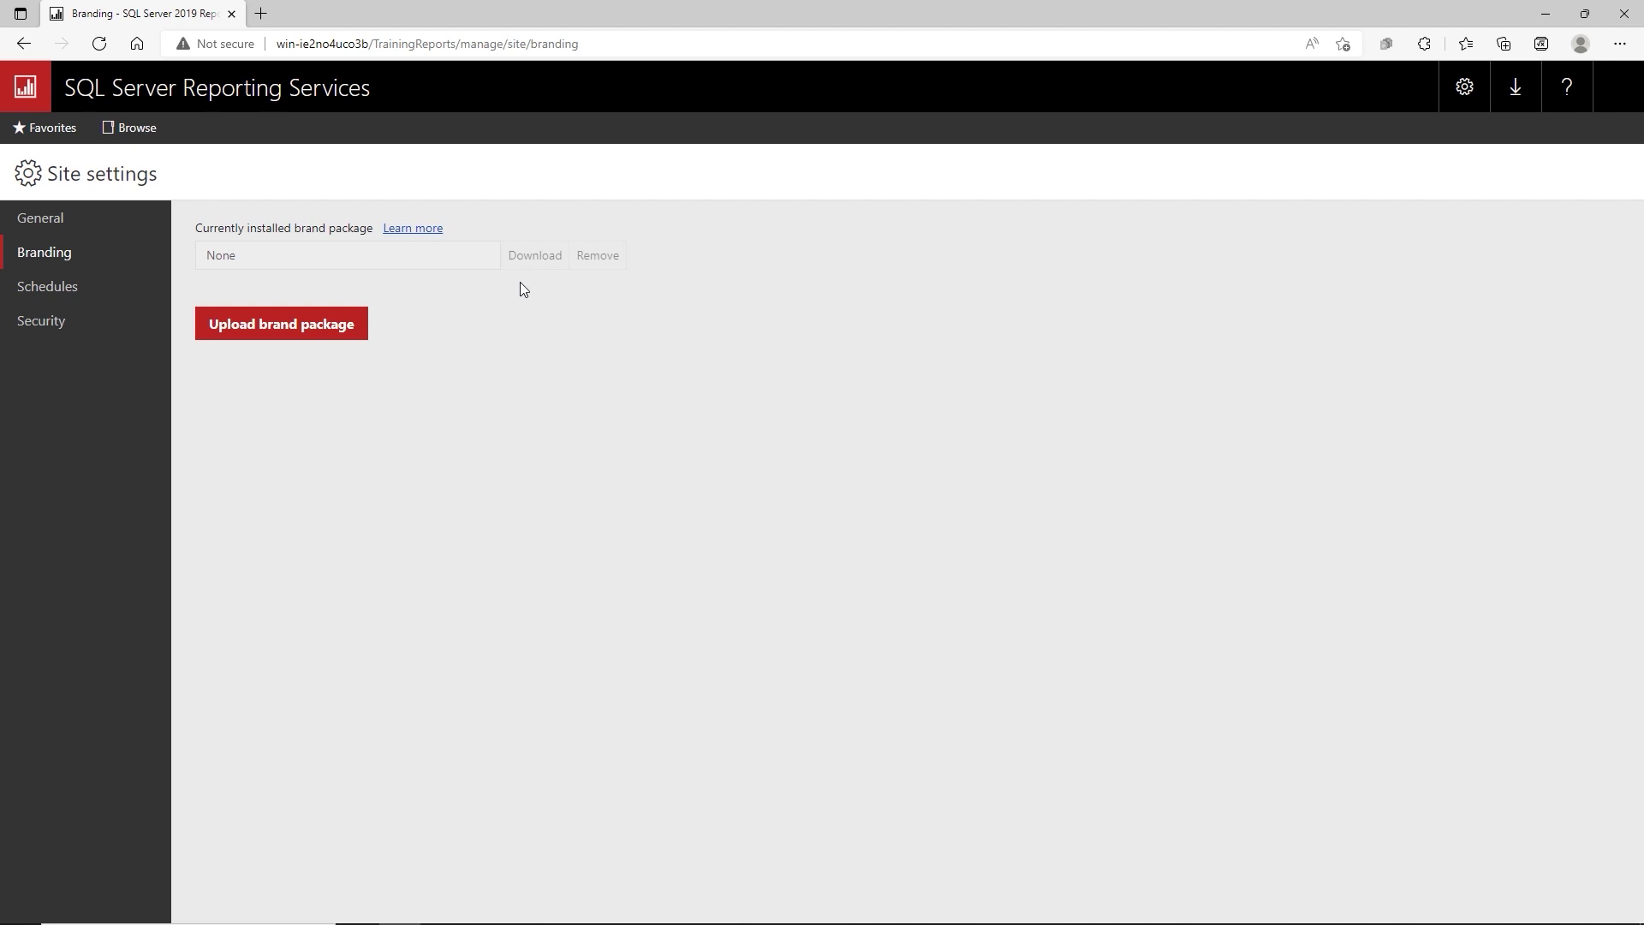
pyautogui.click(298, 326)
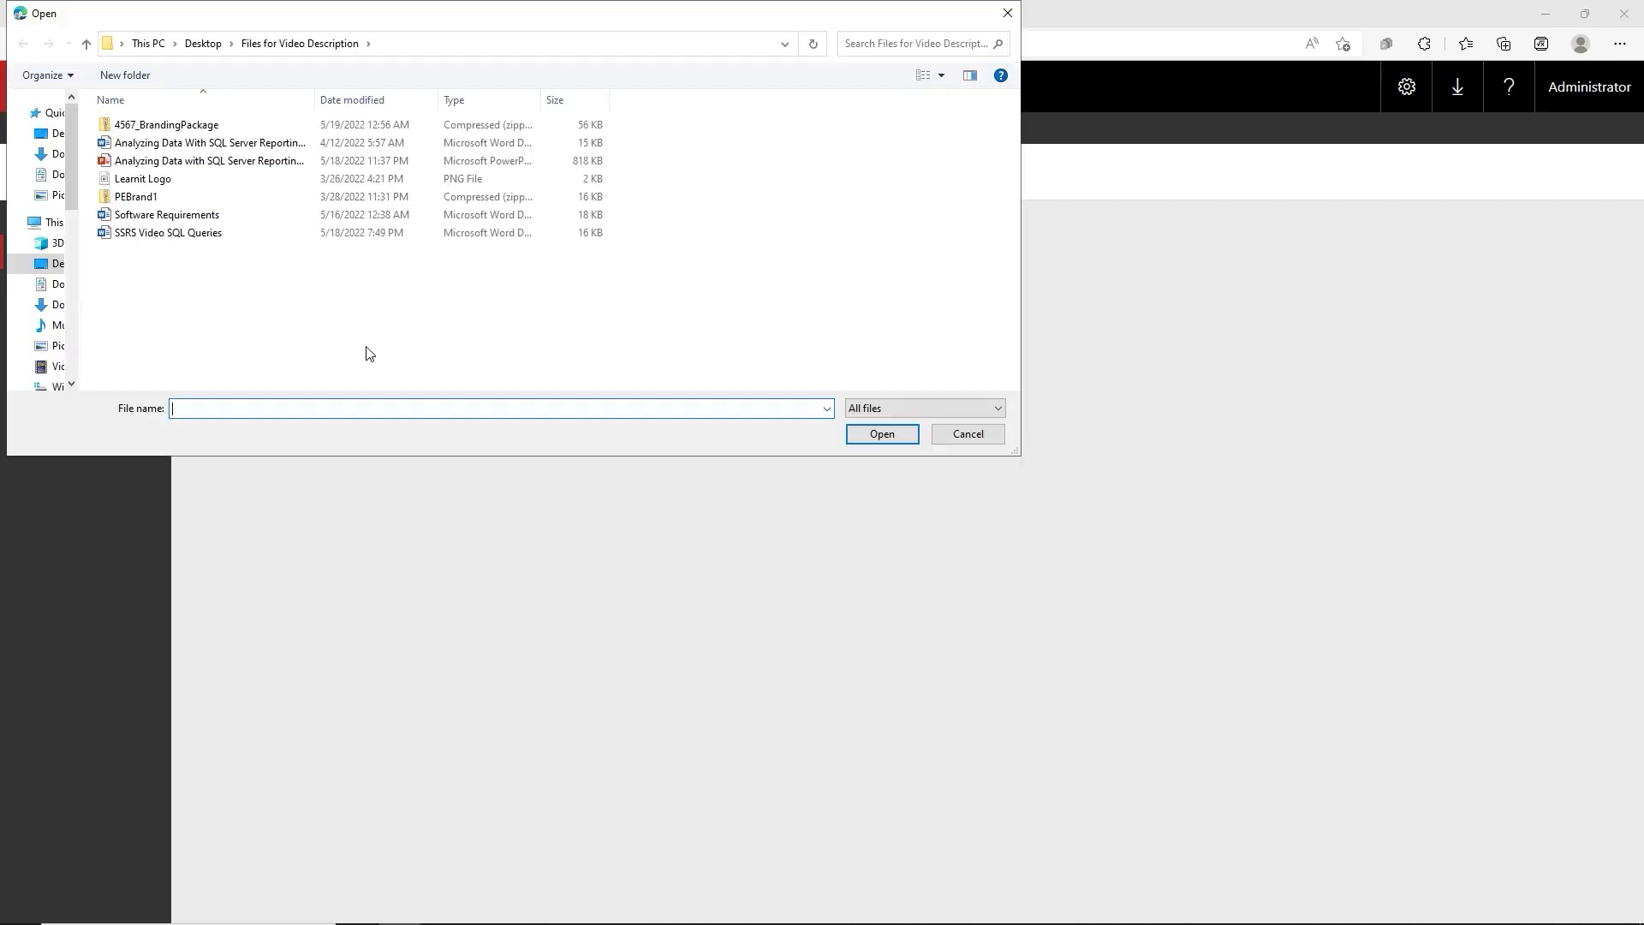
pyautogui.doubleClick(140, 127)
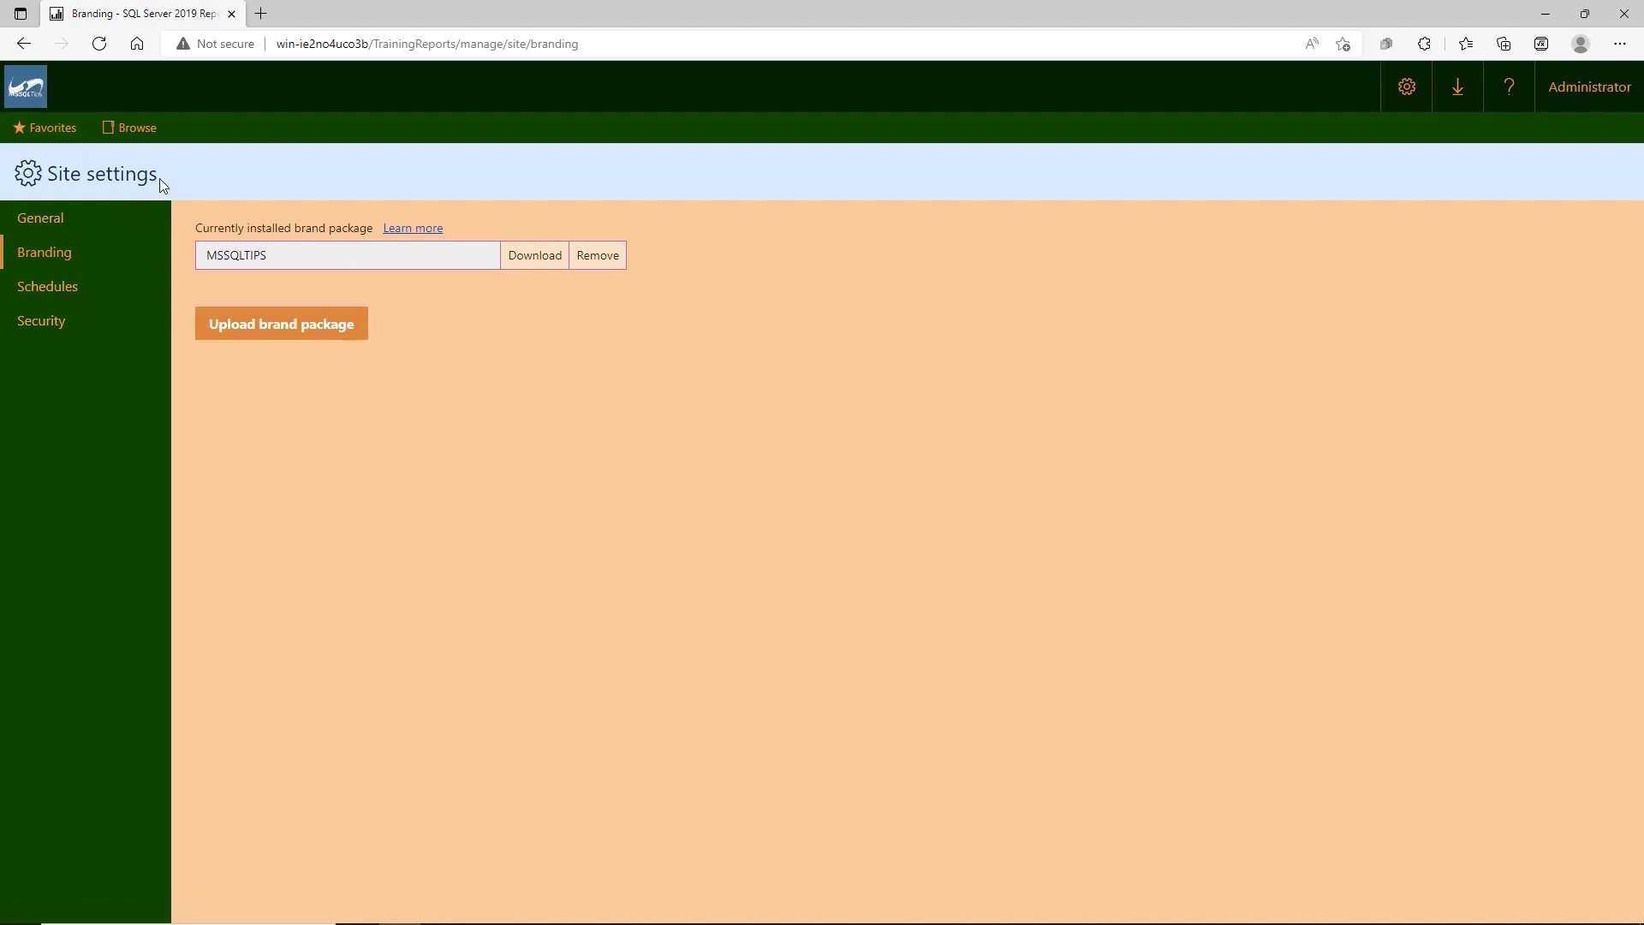
pyautogui.click(108, 127)
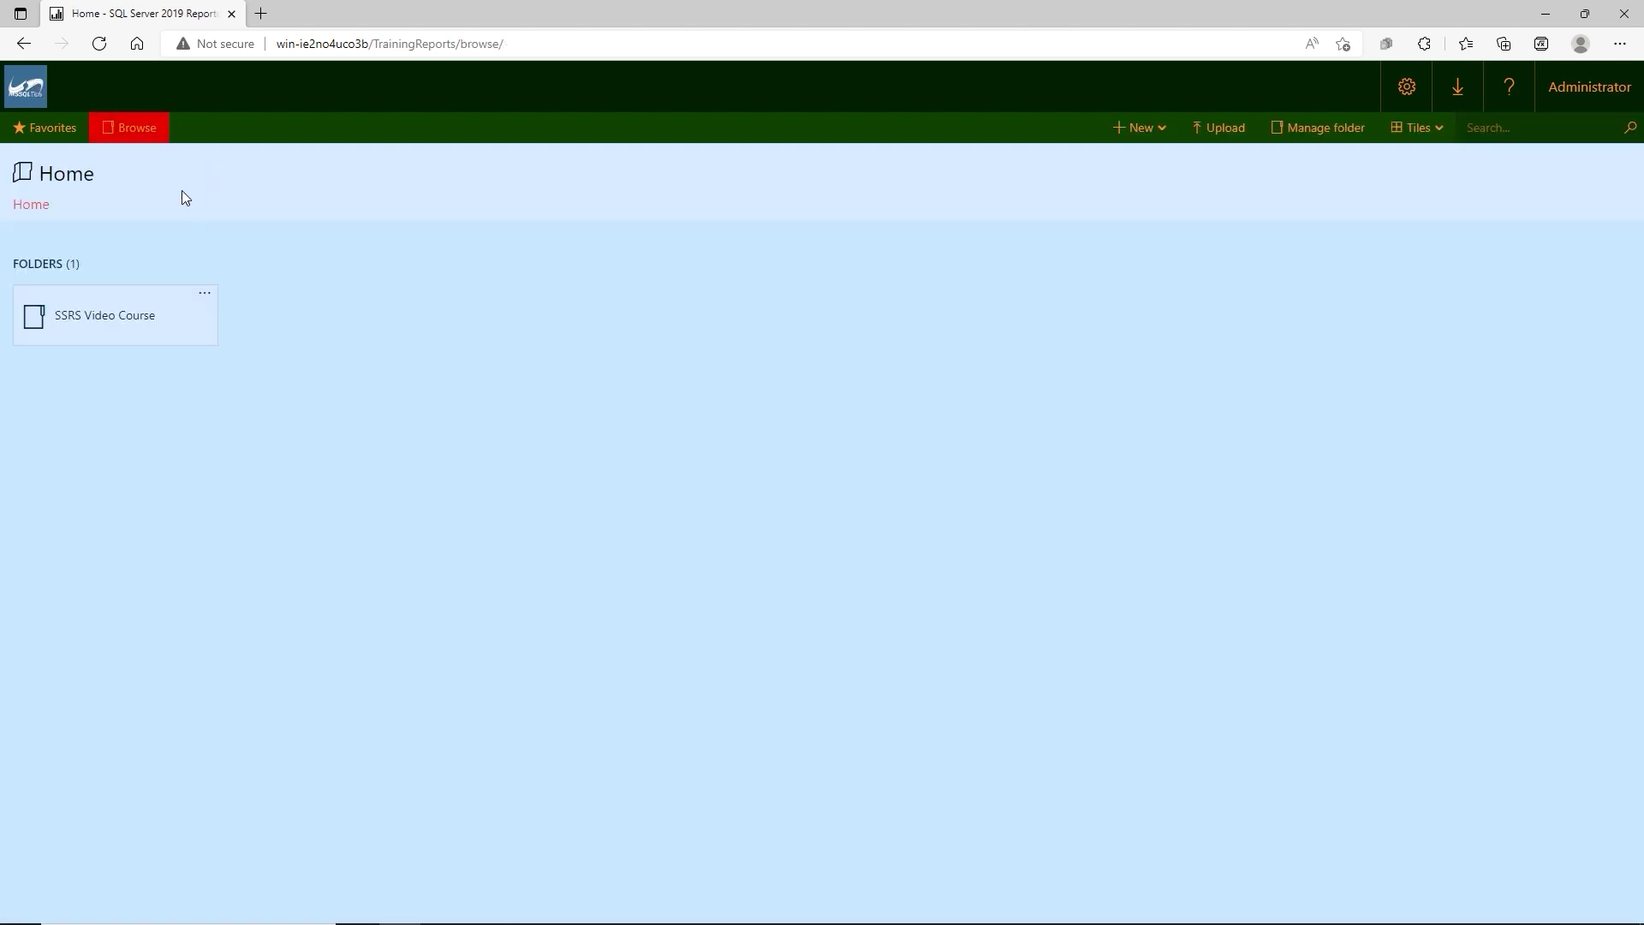
# Open the SSRS Video Course folder, then go to Site settings > Security.
pyautogui.click(187, 331)
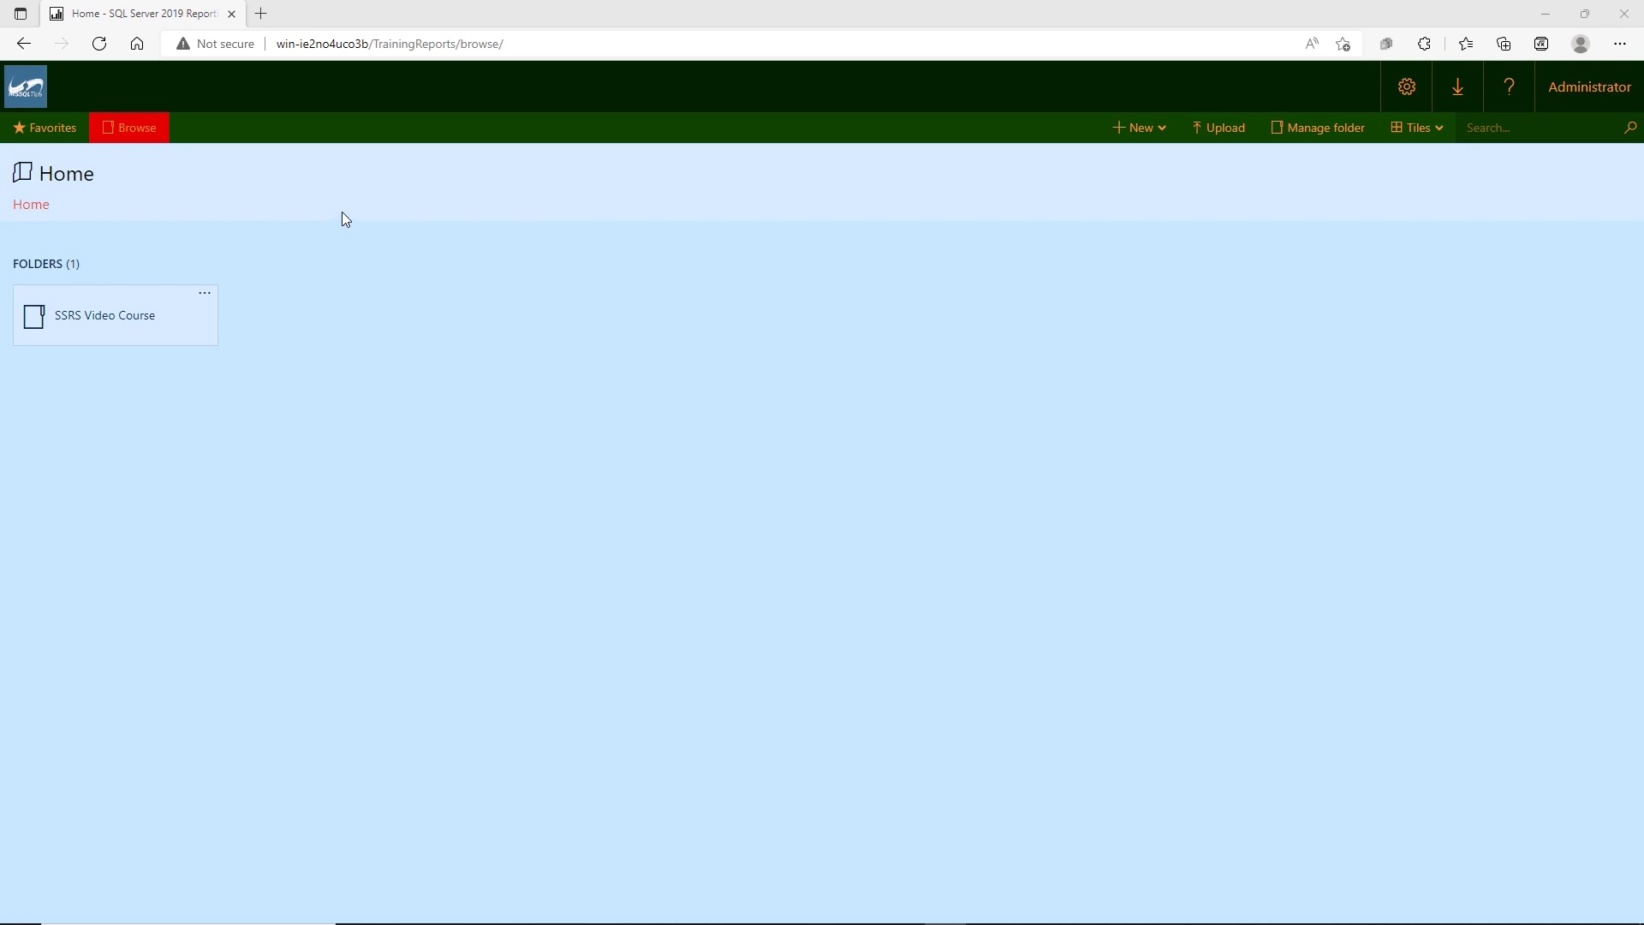
pyautogui.click(1394, 106)
pyautogui.click(1315, 231)
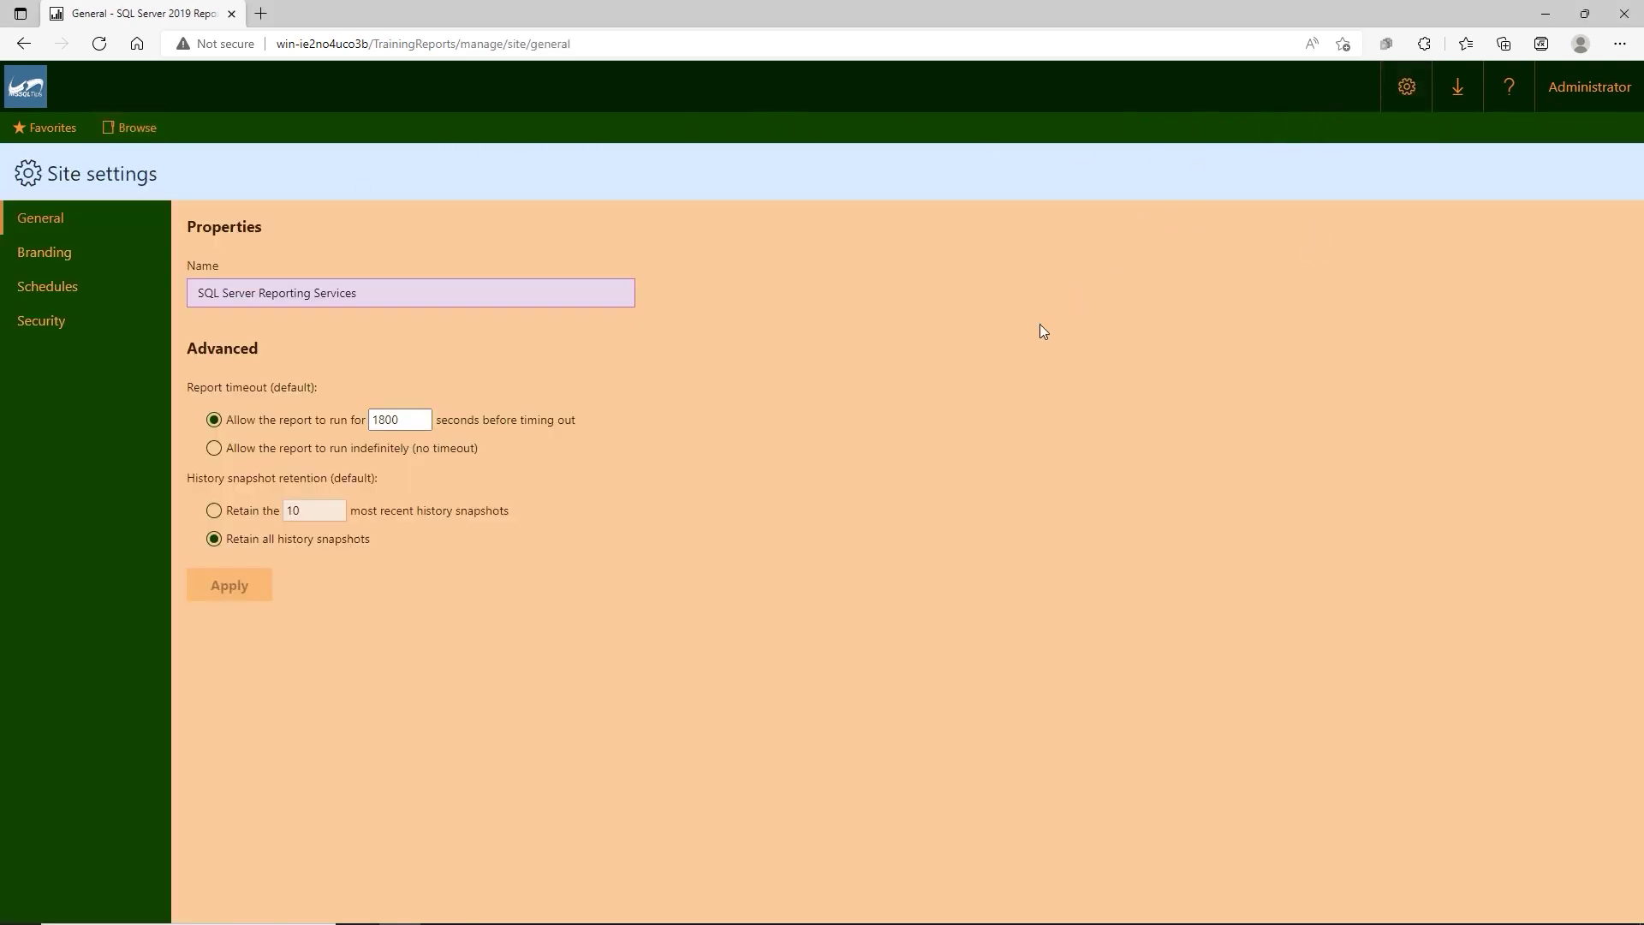
pyautogui.click(45, 324)
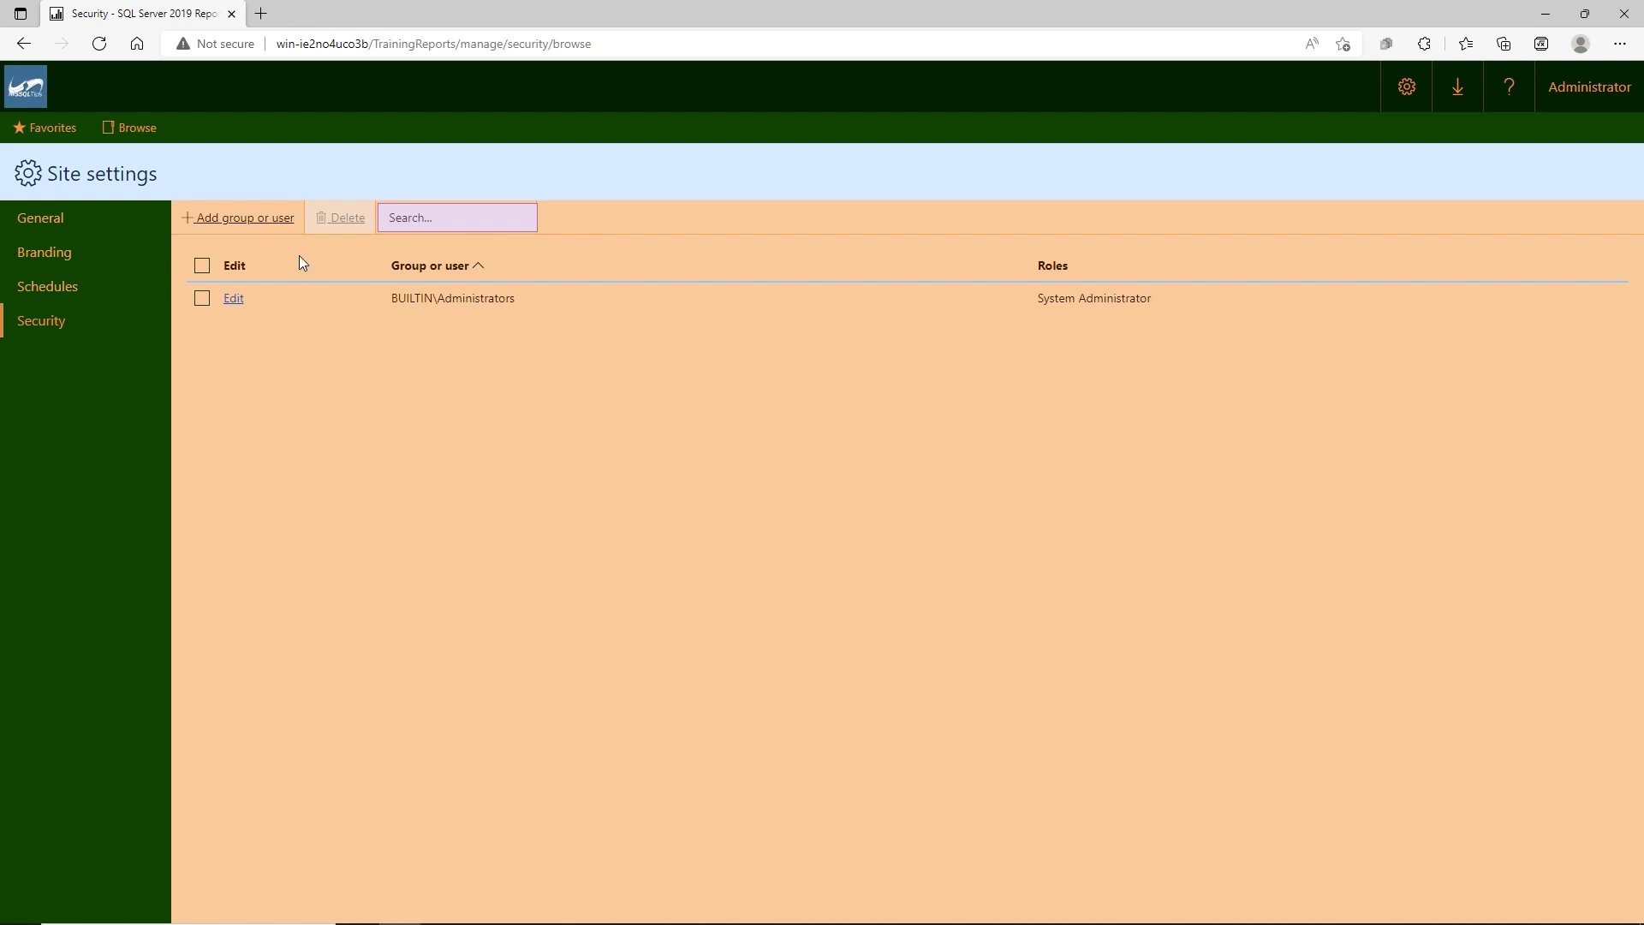
# Add the machine's Manager - Sales account with the System Administrator site role.
pyautogui.click(239, 224)
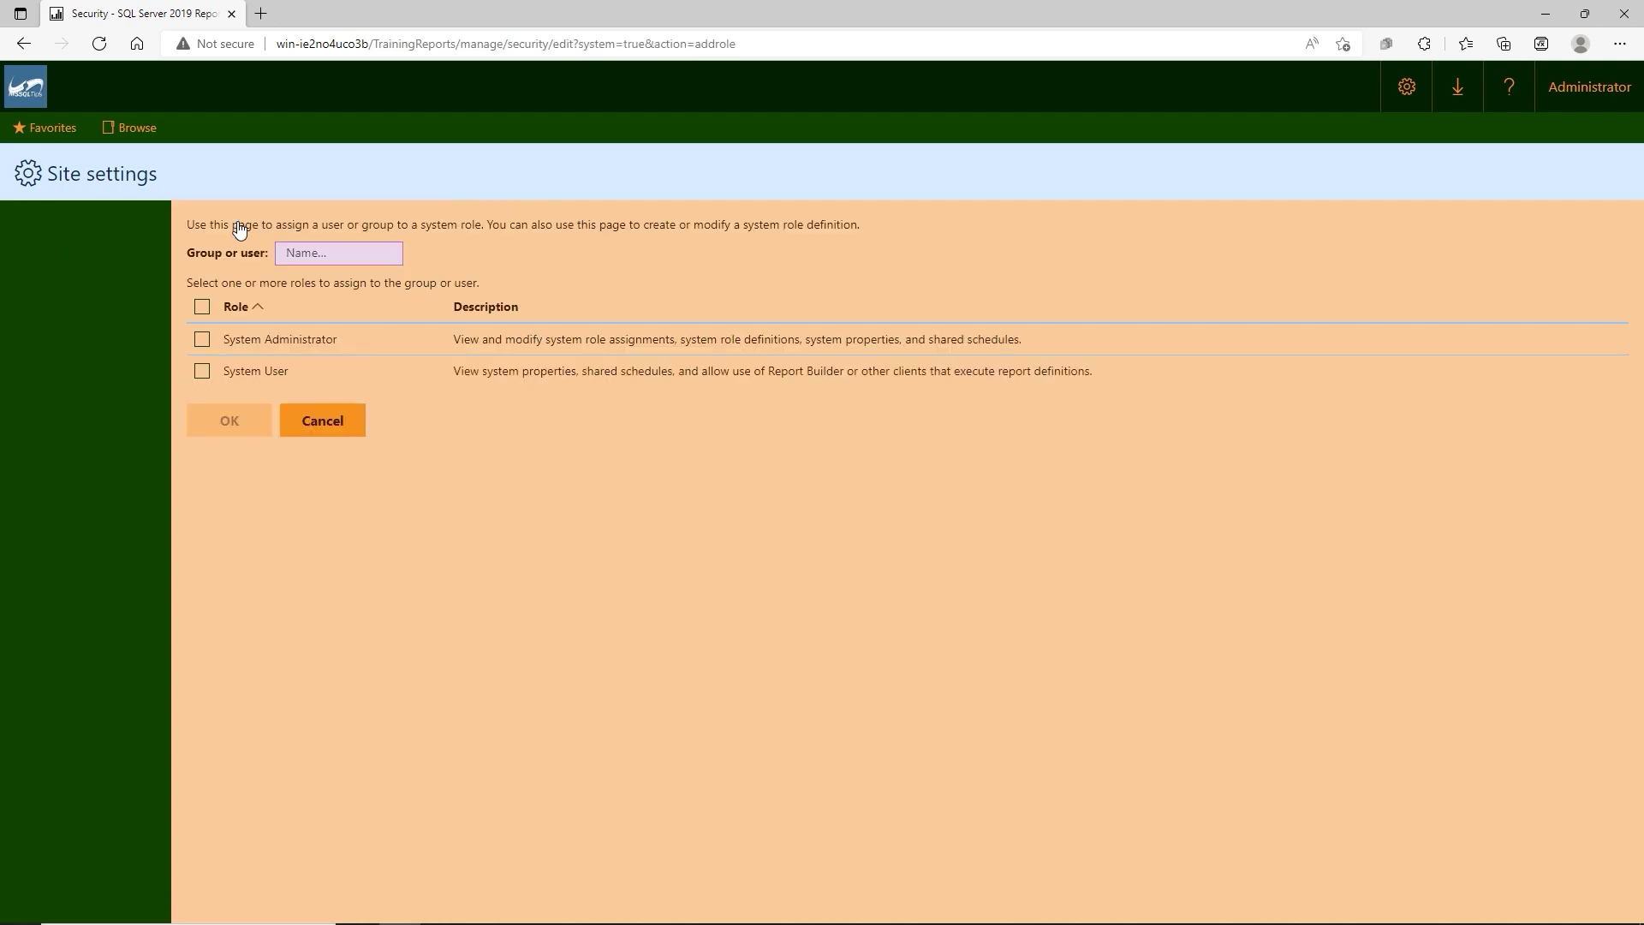
pyautogui.click(287, 253)
pyautogui.write('WIN-')
pyautogui.write('IE2NO4UCO3')
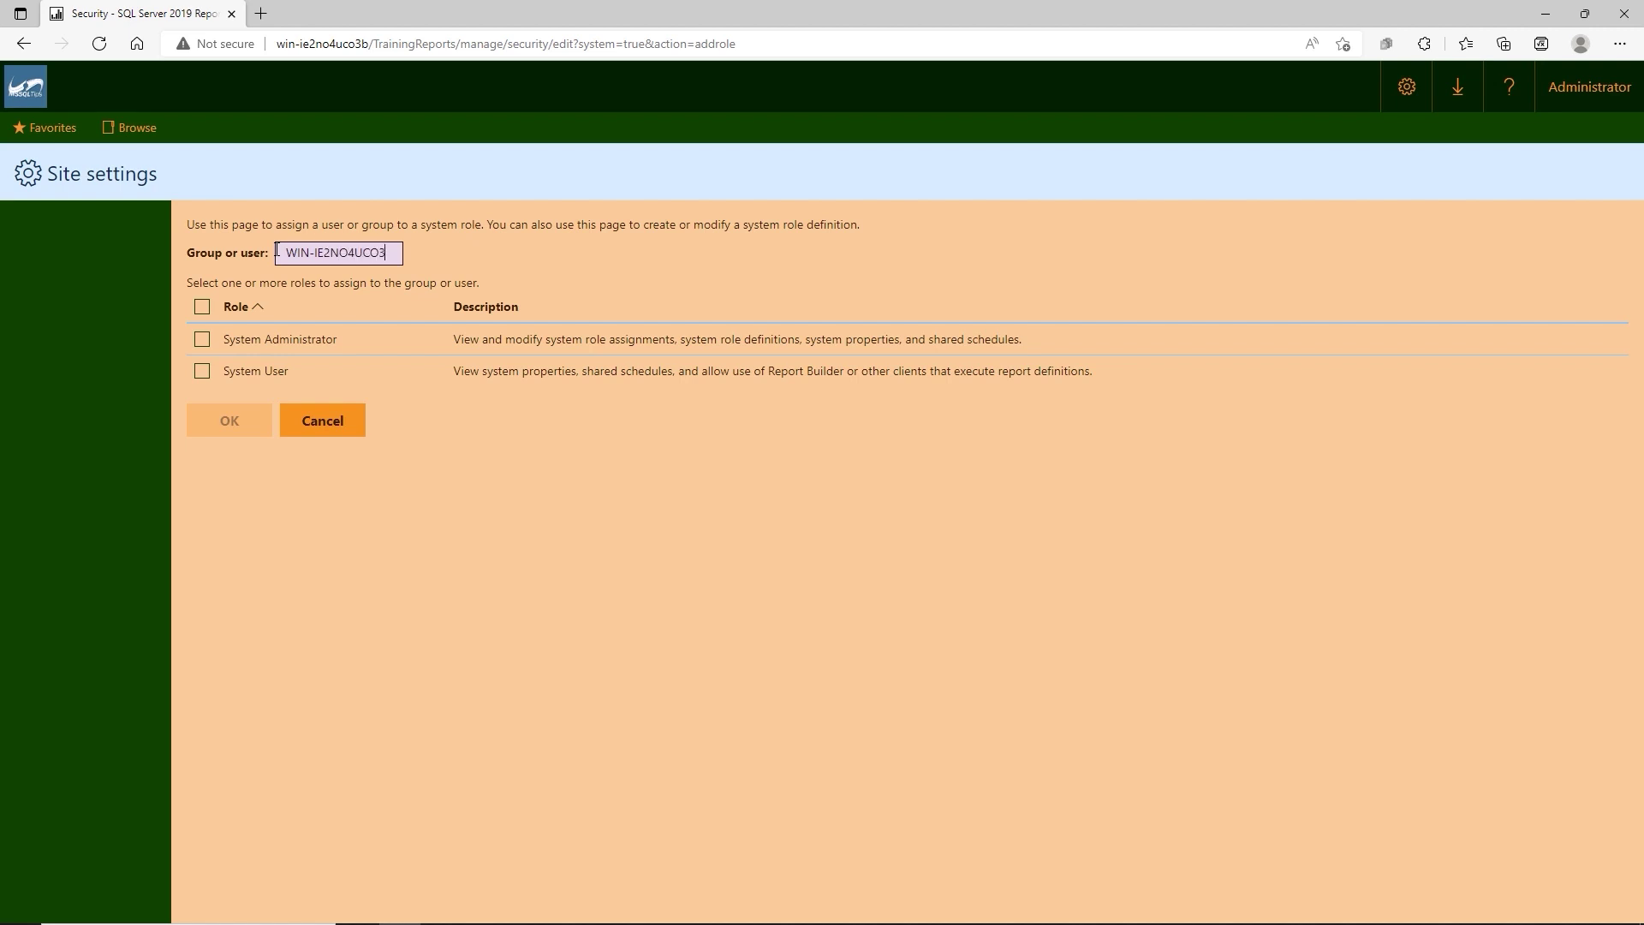
pyautogui.write('B\\')
pyautogui.write('Manager - Sales')
pyautogui.click(202, 345)
pyautogui.click(202, 344)
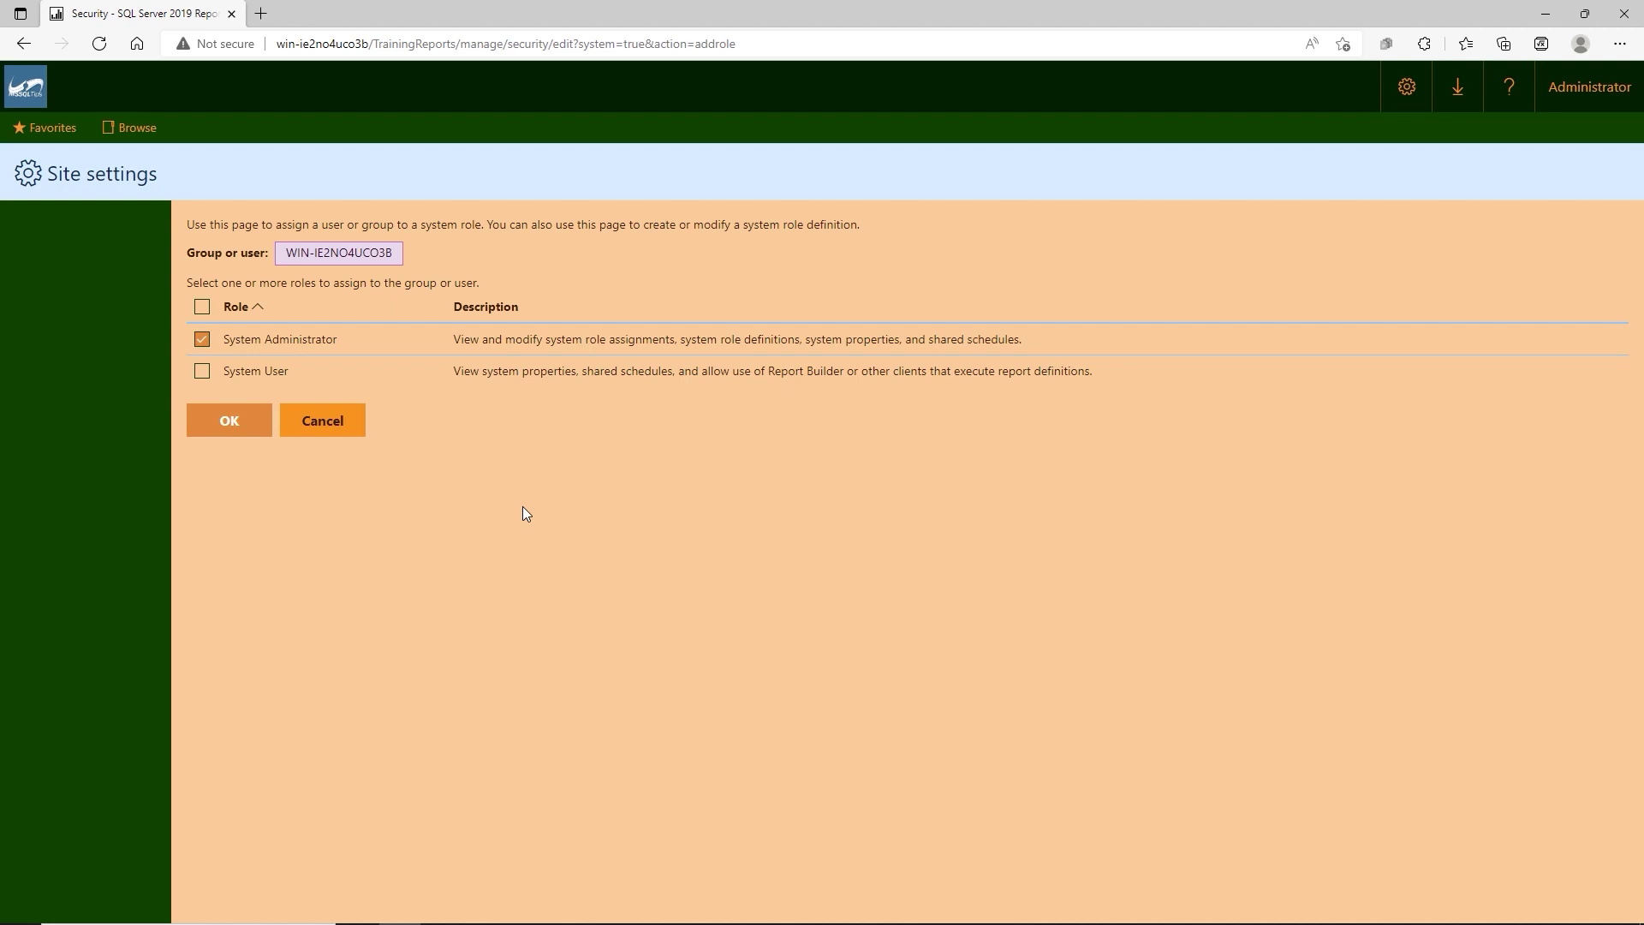
pyautogui.click(230, 423)
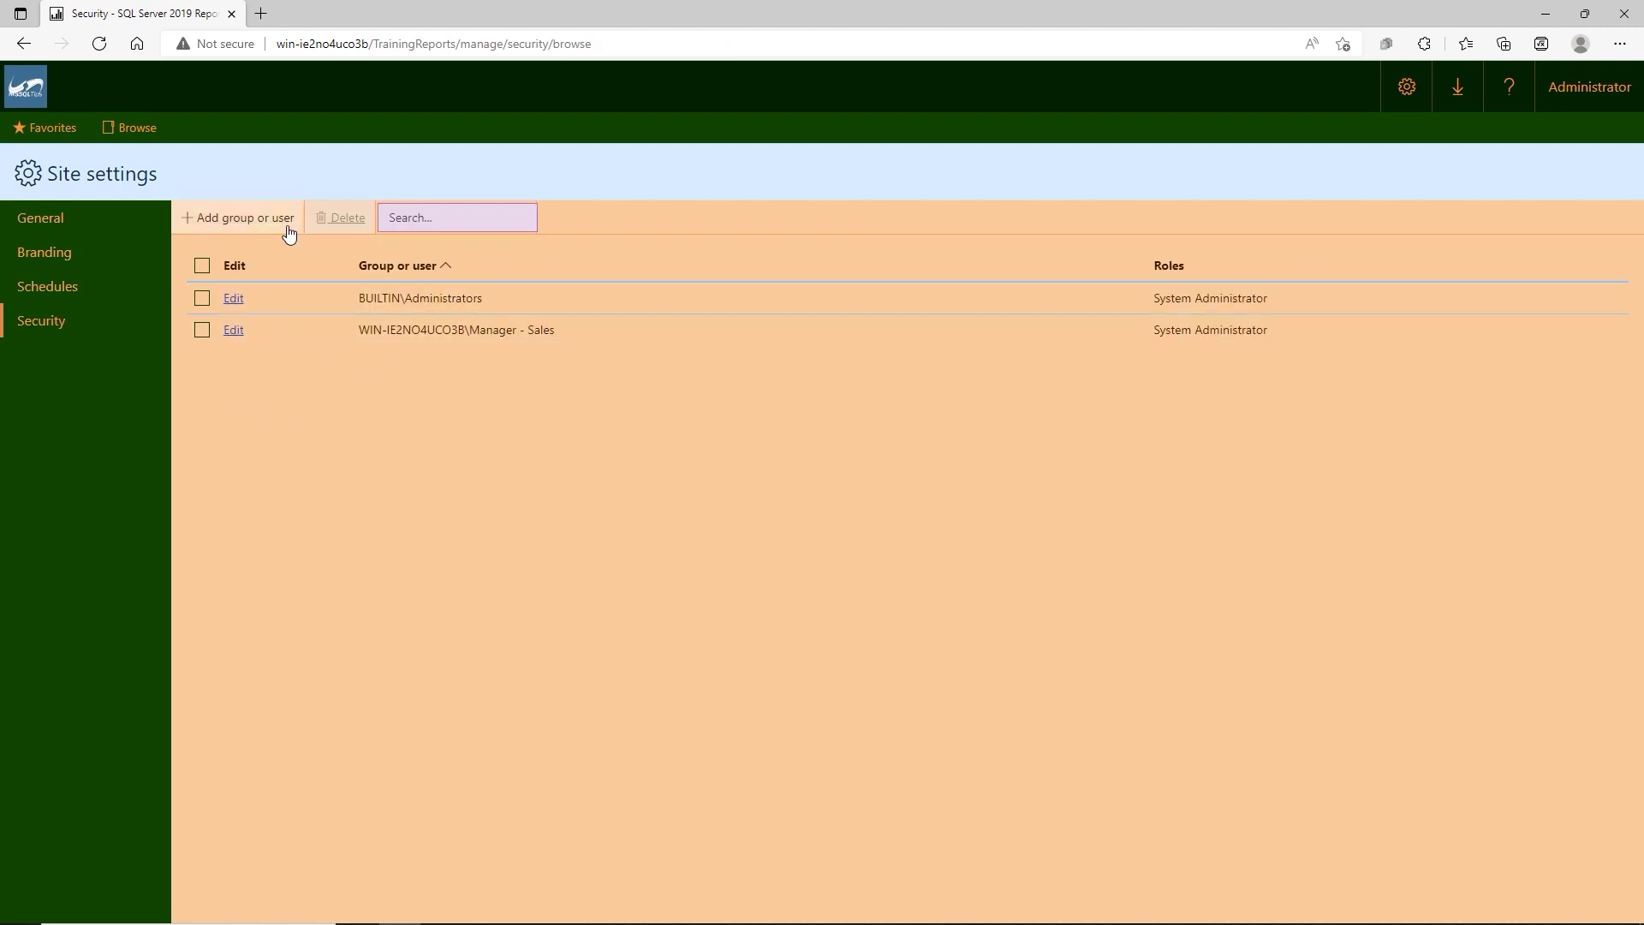
# Add the machine's Associate - Sales account with the System User site role.
pyautogui.click(250, 220)
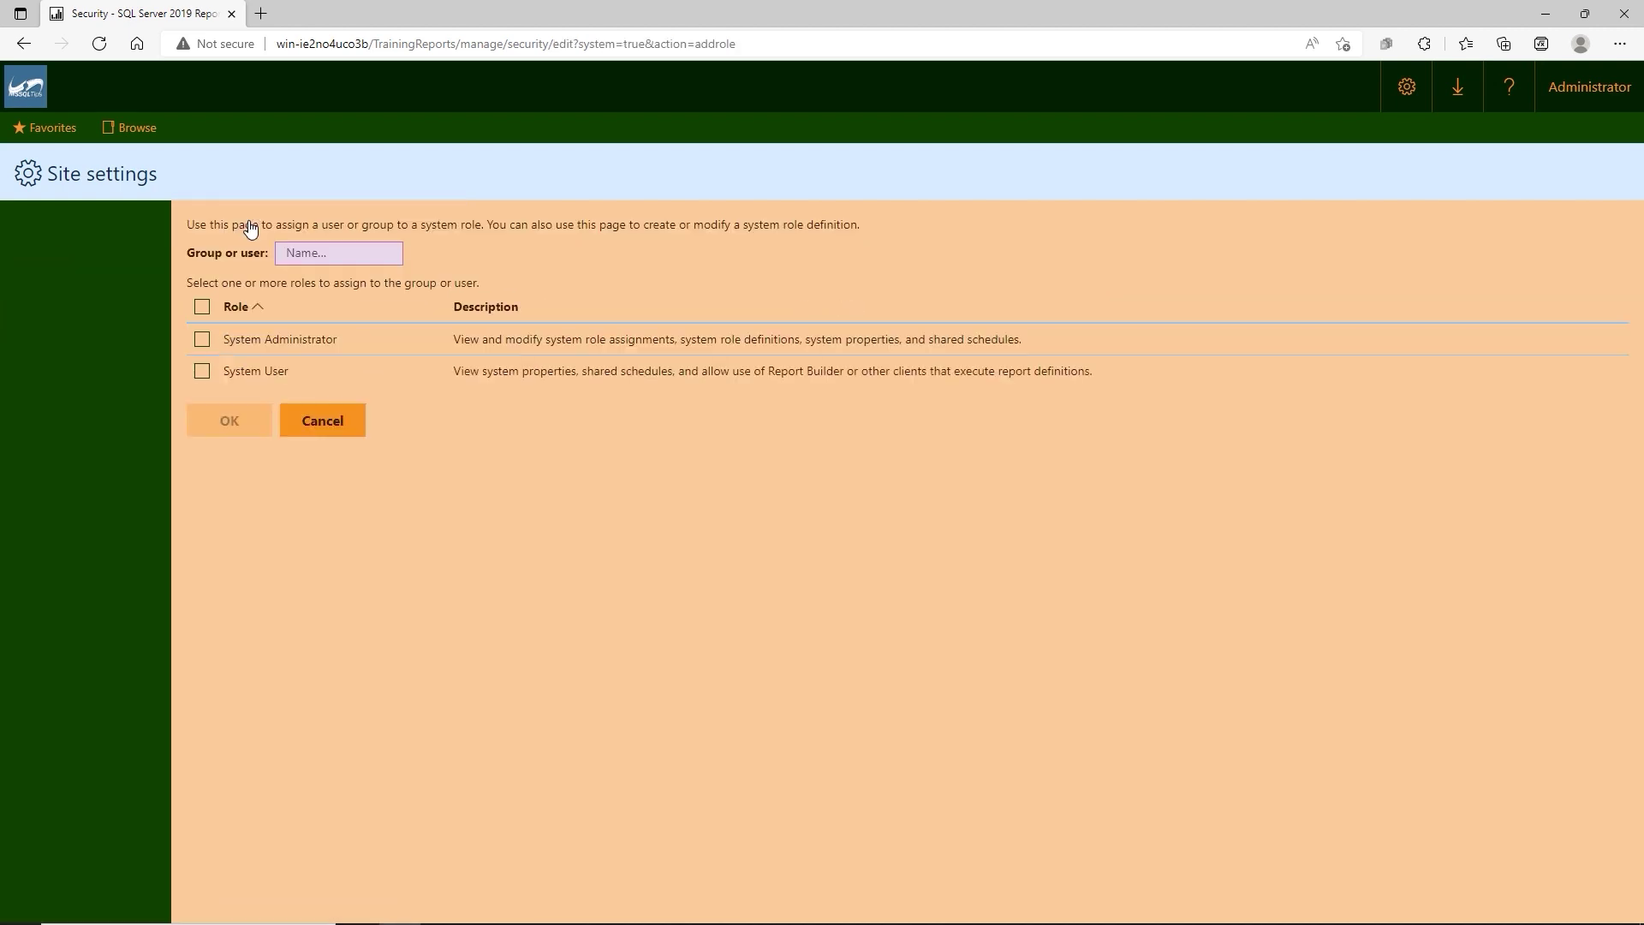
pyautogui.click(291, 252)
pyautogui.write('WIN-IE2')
pyautogui.write('NO4UCO')
pyautogui.write('3B')
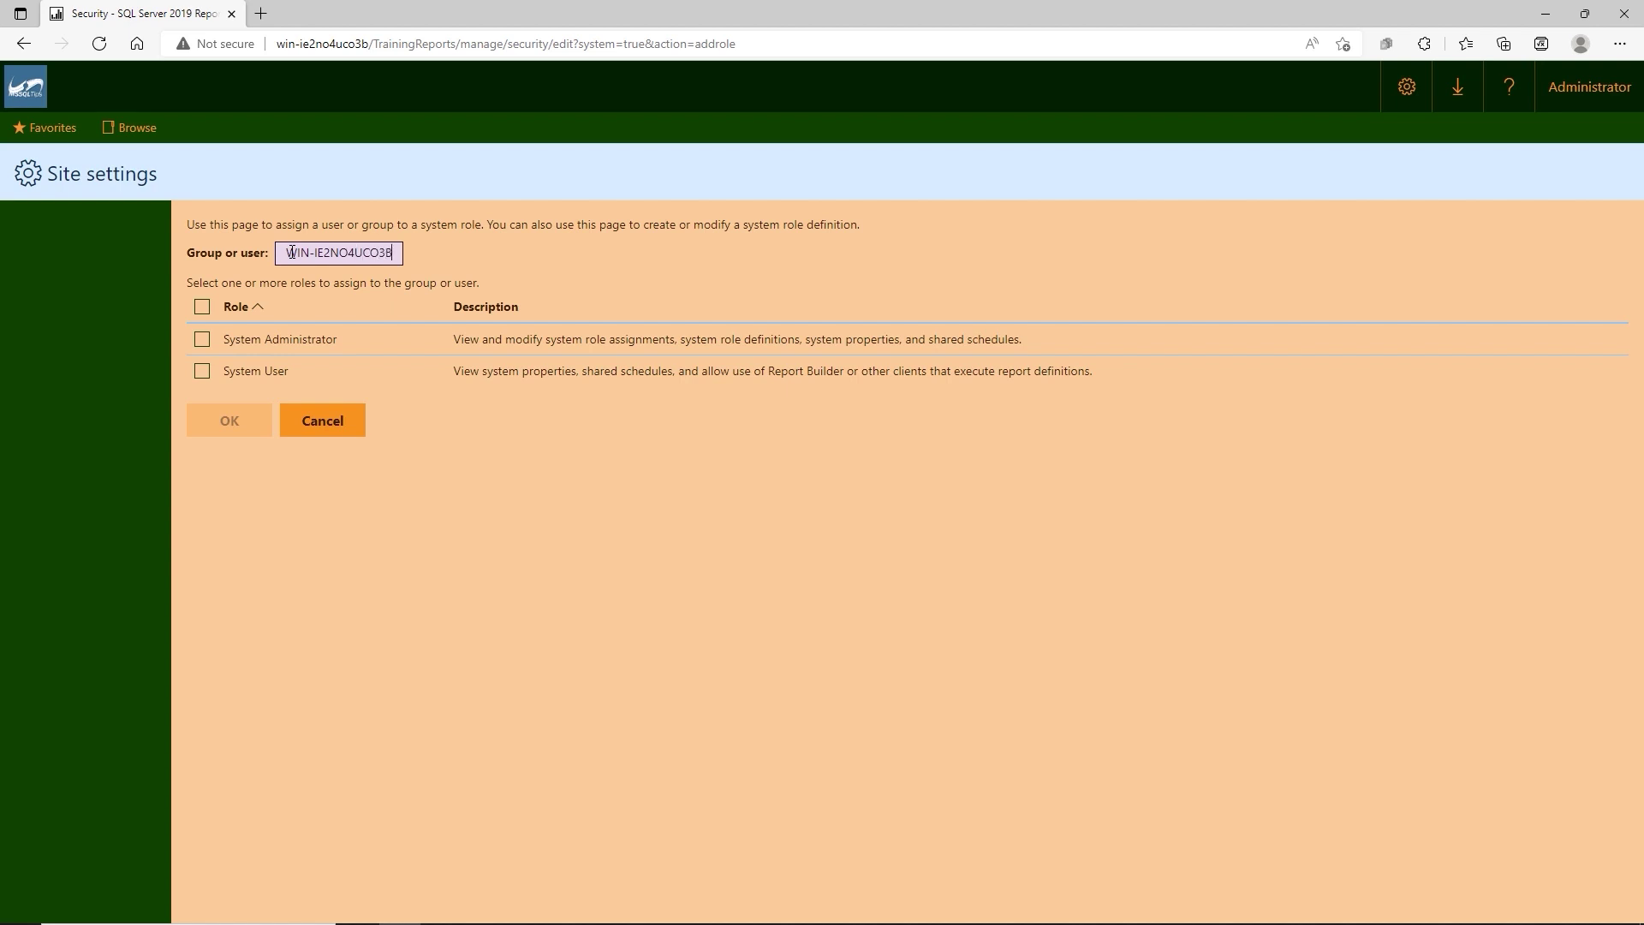
pyautogui.write('\\')
pyautogui.write('A')
pyautogui.write('ssociate')
pyautogui.write(' - Sa')
pyautogui.write('les')
pyautogui.click(202, 371)
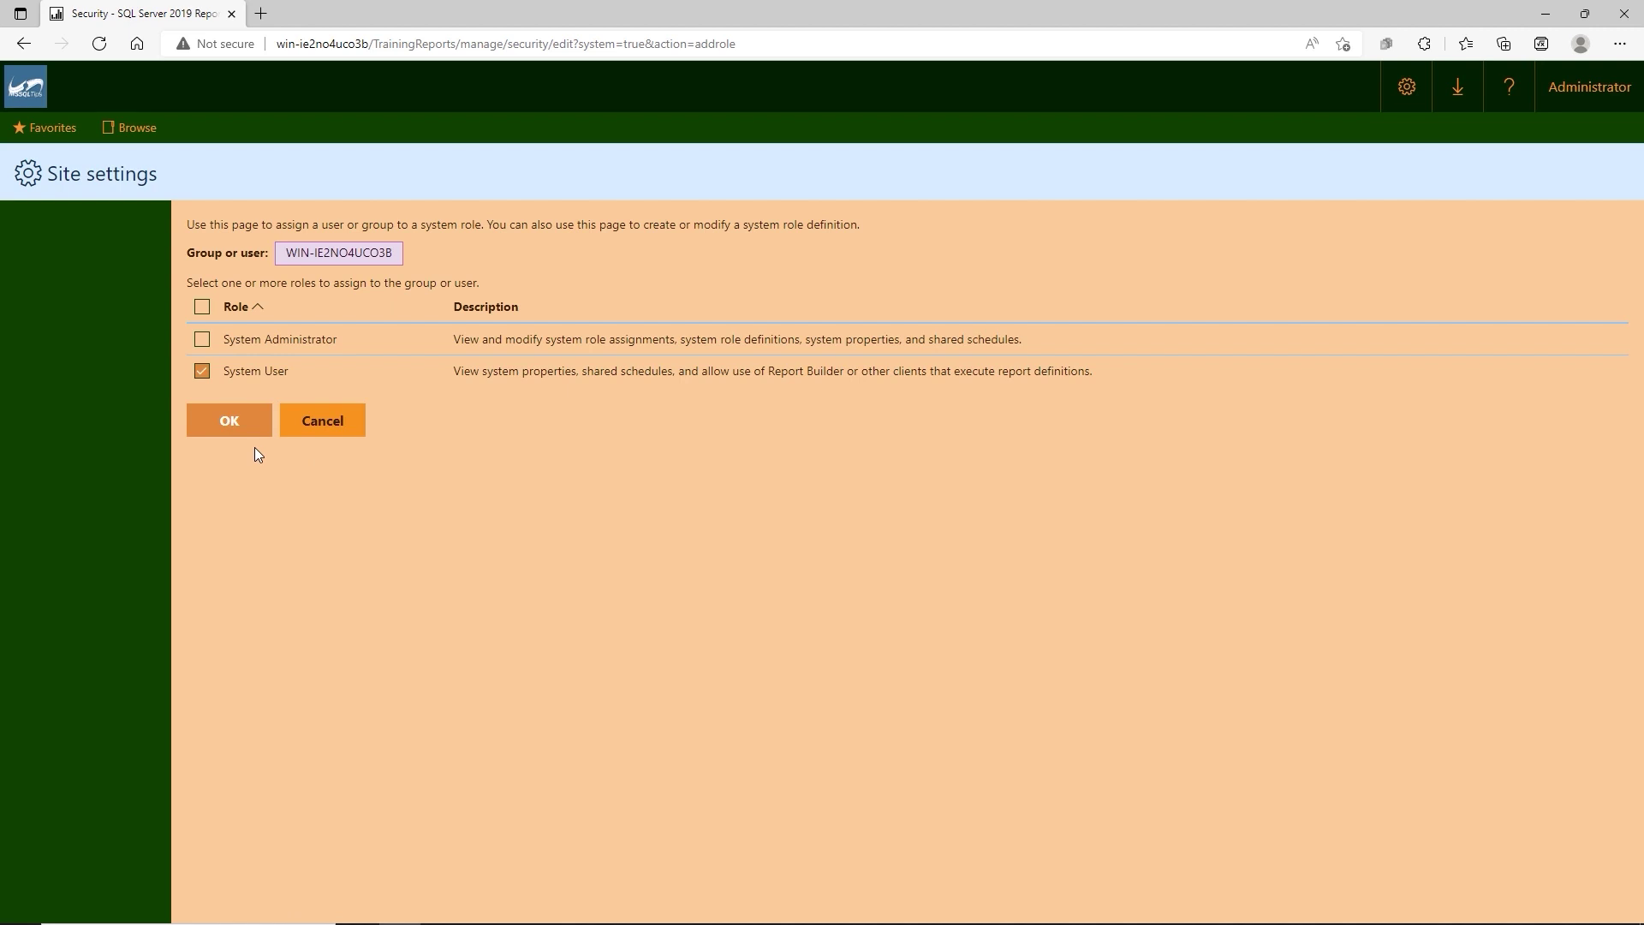
pyautogui.click(238, 429)
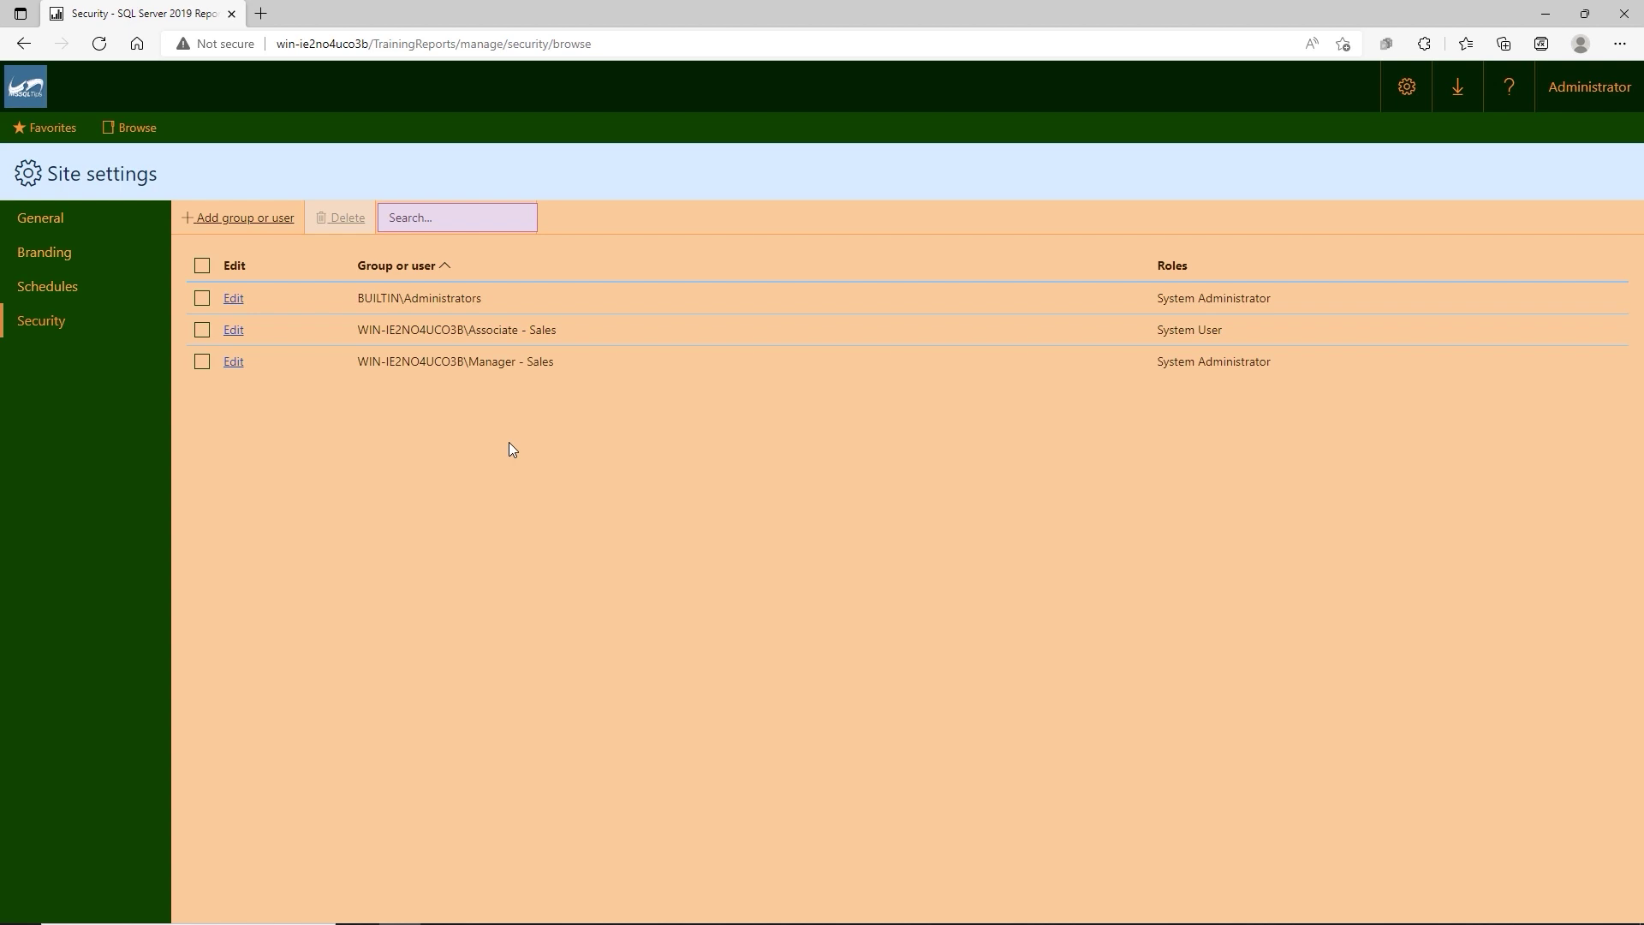
# In full screen, copy the Manager - Sales account name from its role assignment, then cancel.
pyautogui.press('F11')
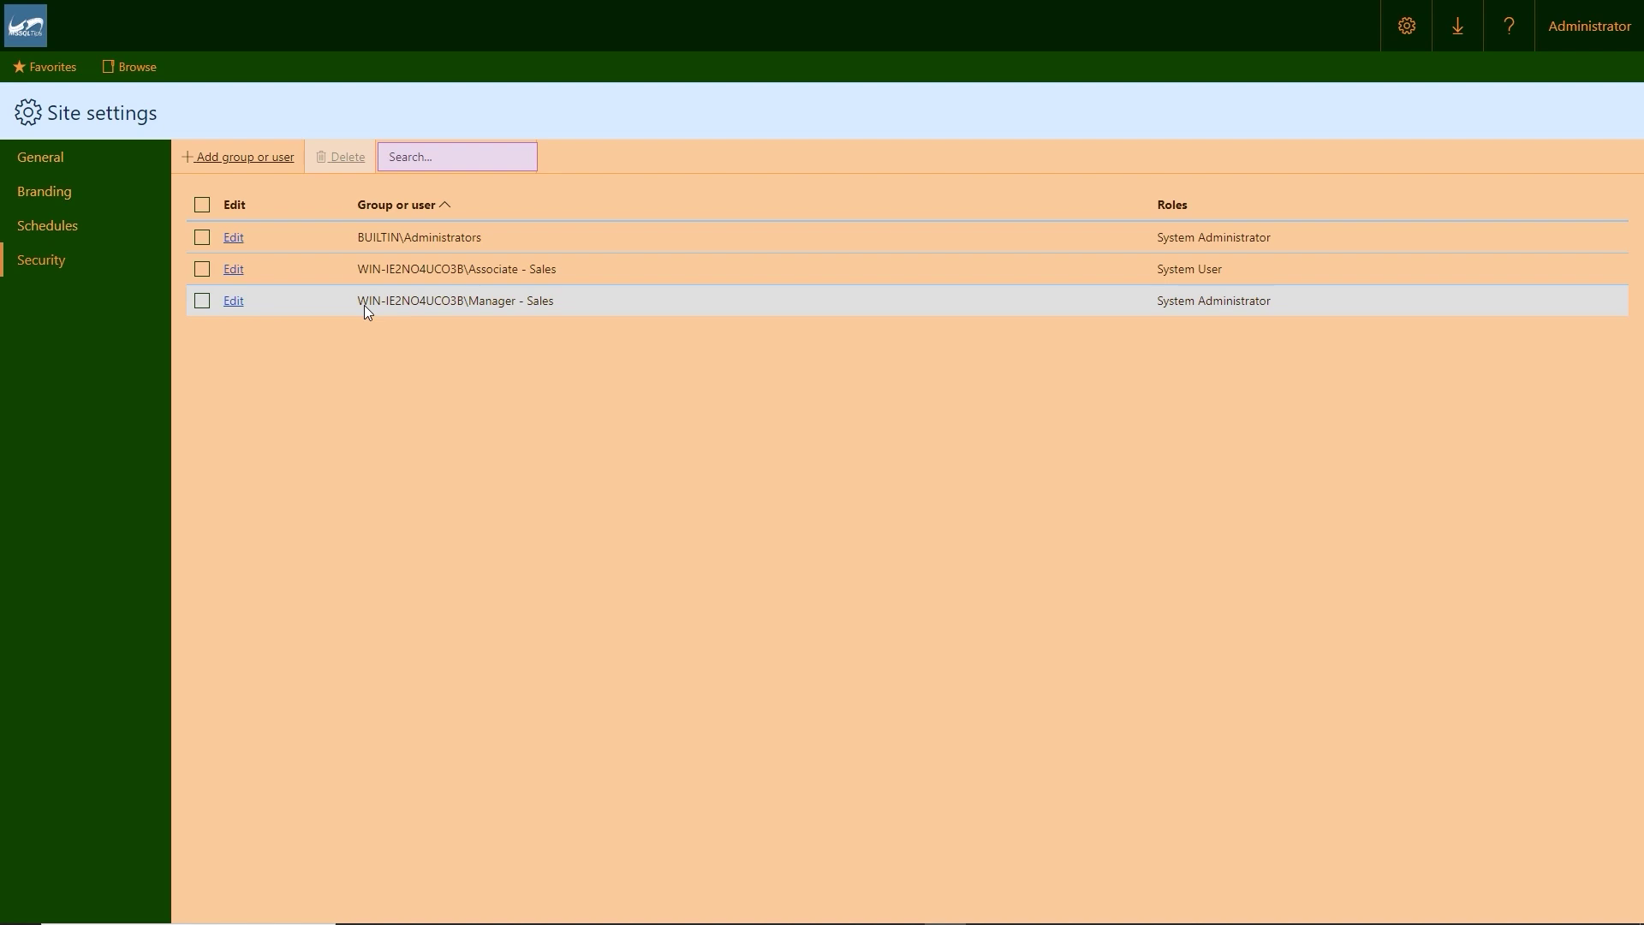
pyautogui.click(234, 301)
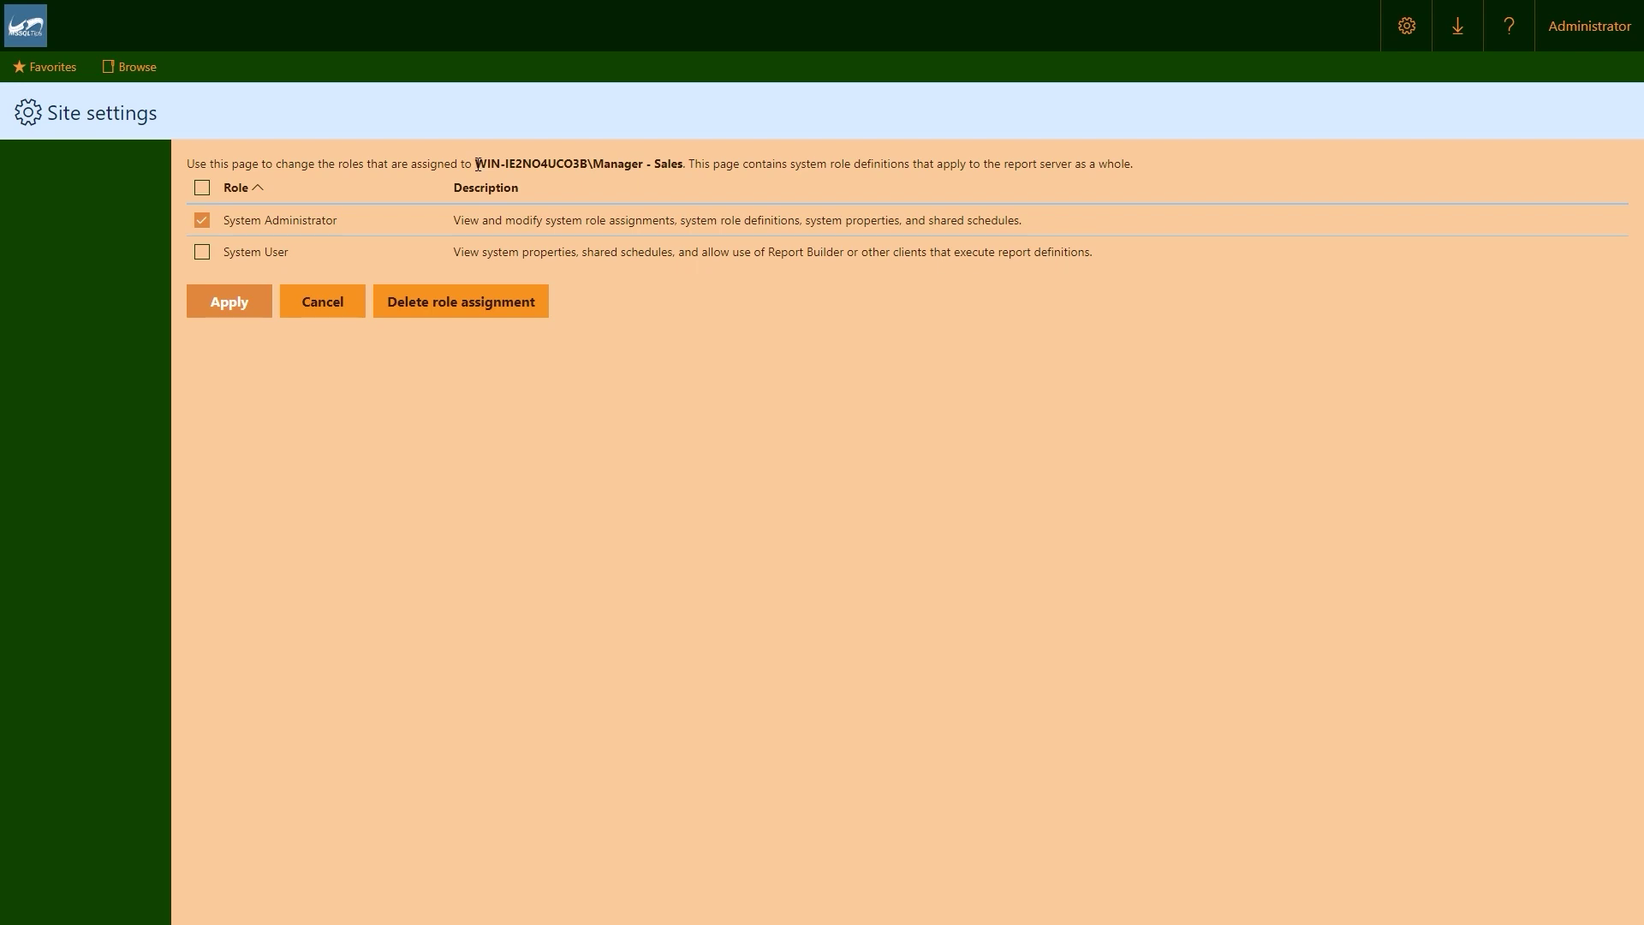
pyautogui.moveTo(477, 164); pyautogui.dragTo(684, 163)
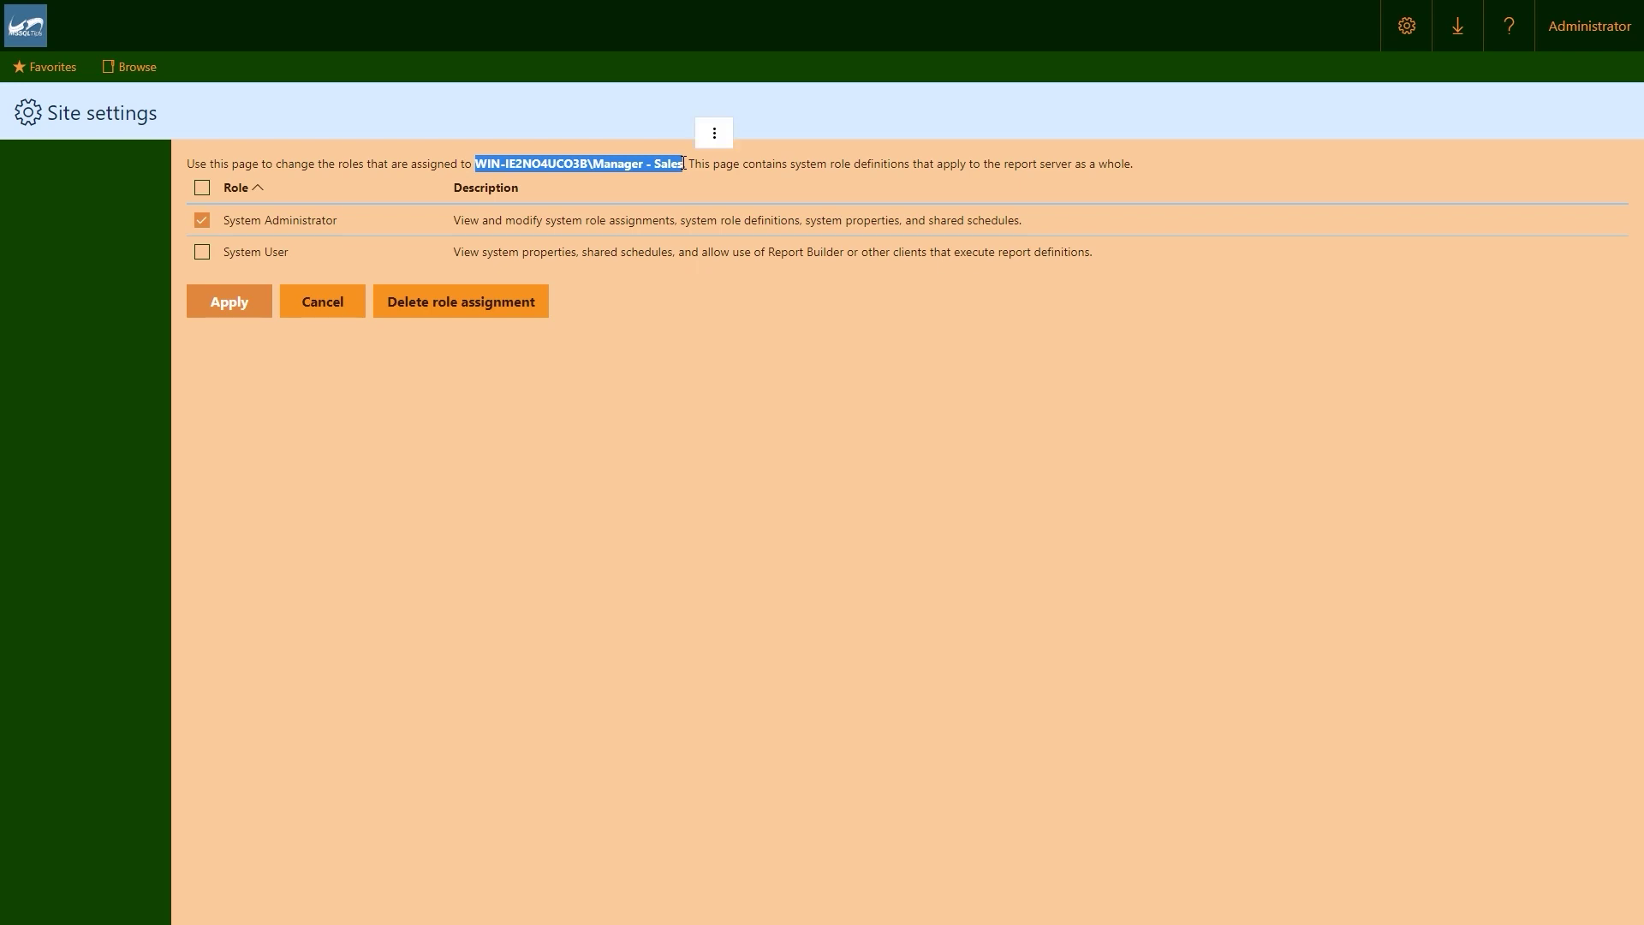
pyautogui.rightClick(551, 162)
pyautogui.click(590, 179)
pyautogui.click(330, 310)
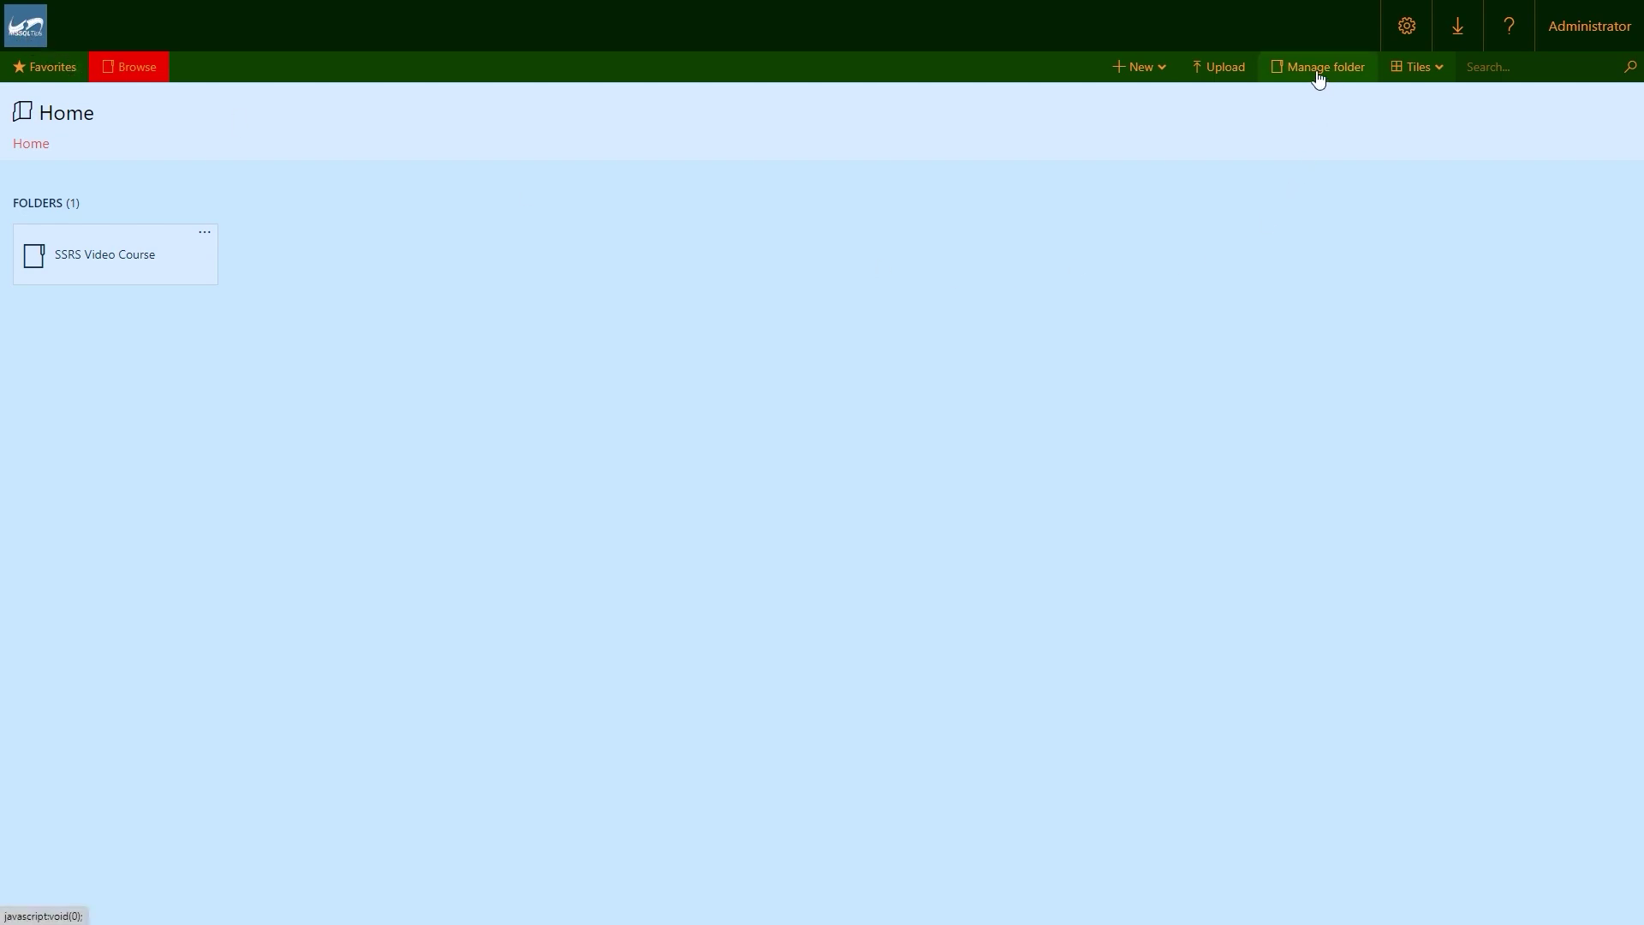
# Add a Home folder role assignment giving the pasted Manager - Sales group Content Manager.
pyautogui.click(1318, 74)
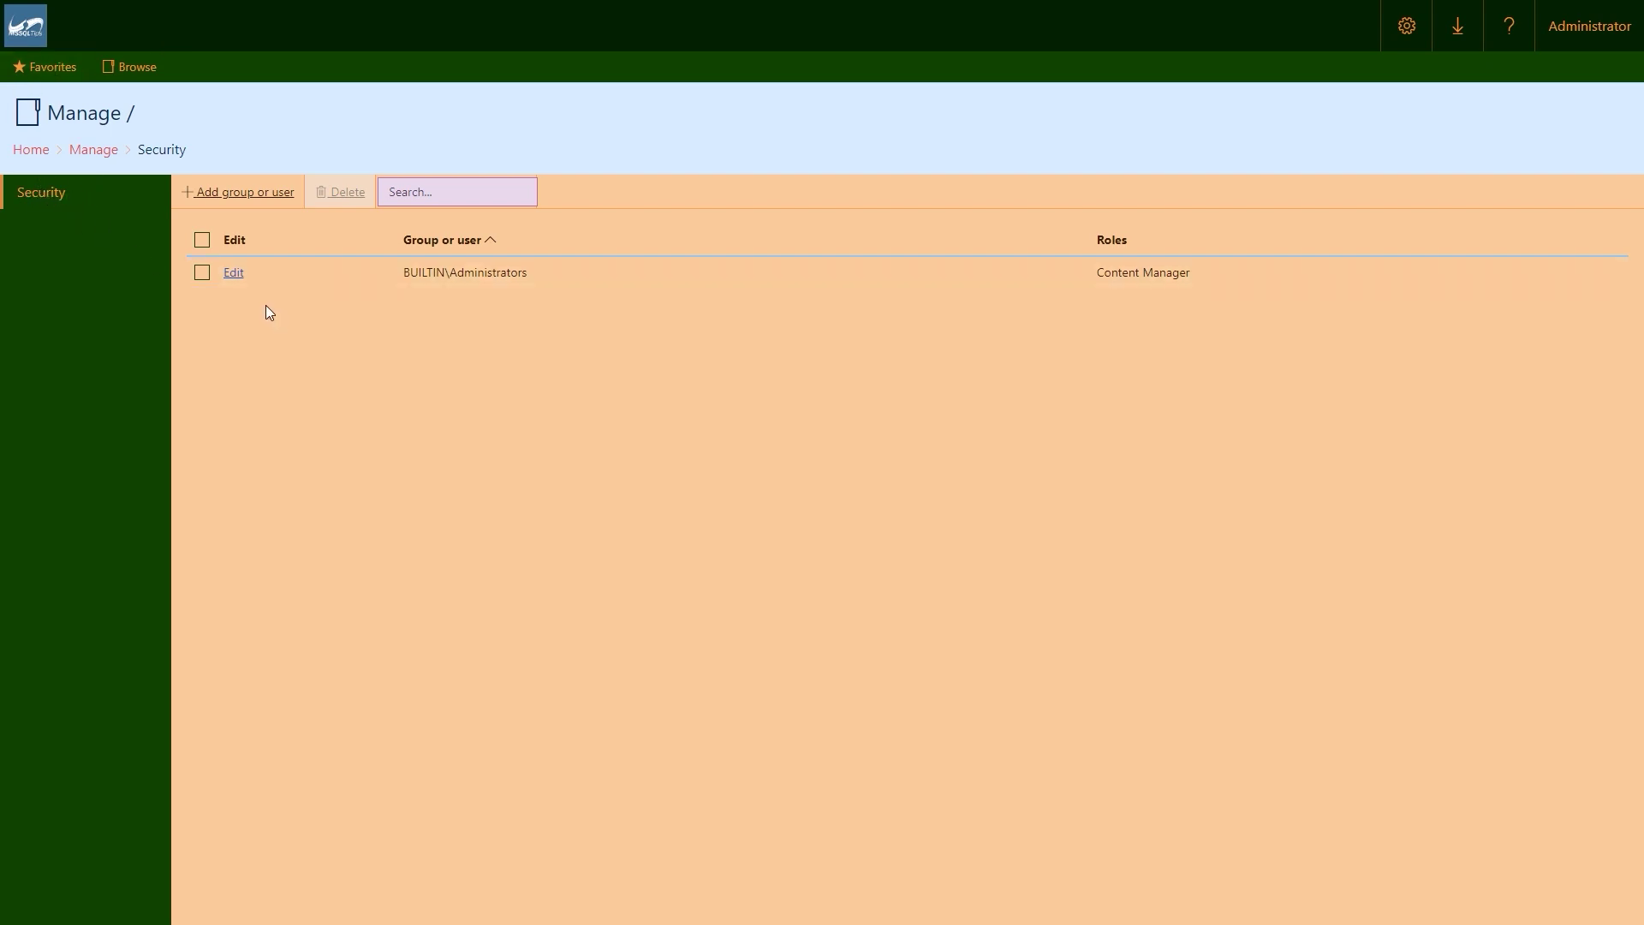
pyautogui.click(228, 198)
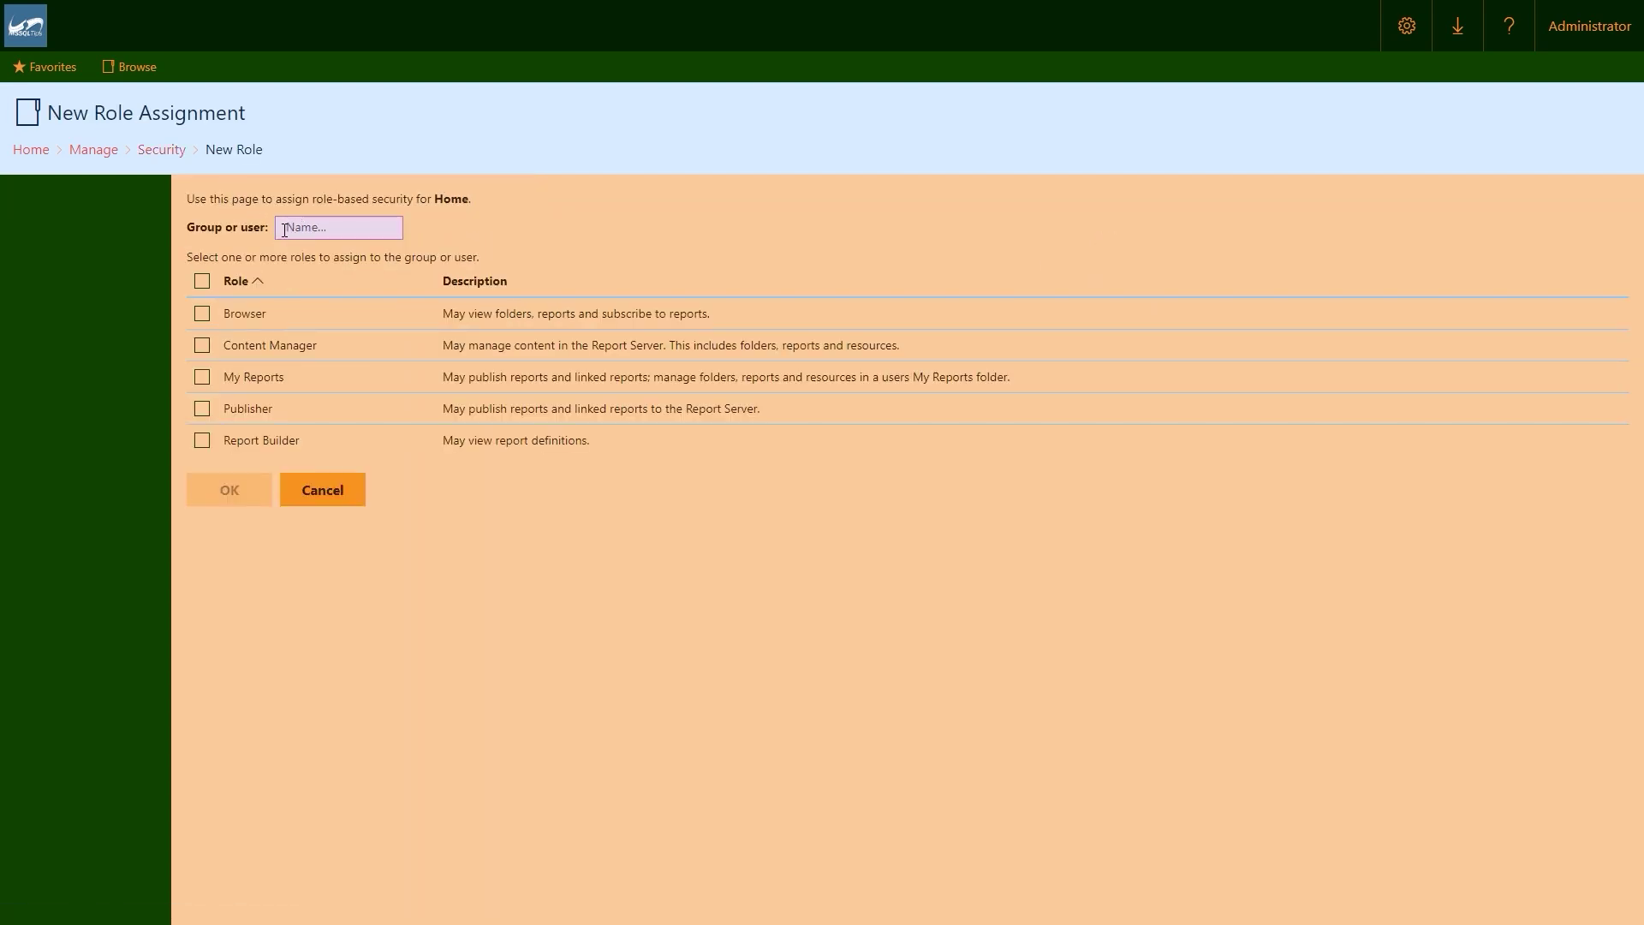
pyautogui.click(278, 227)
pyautogui.hotkey('ctrl', 'v')
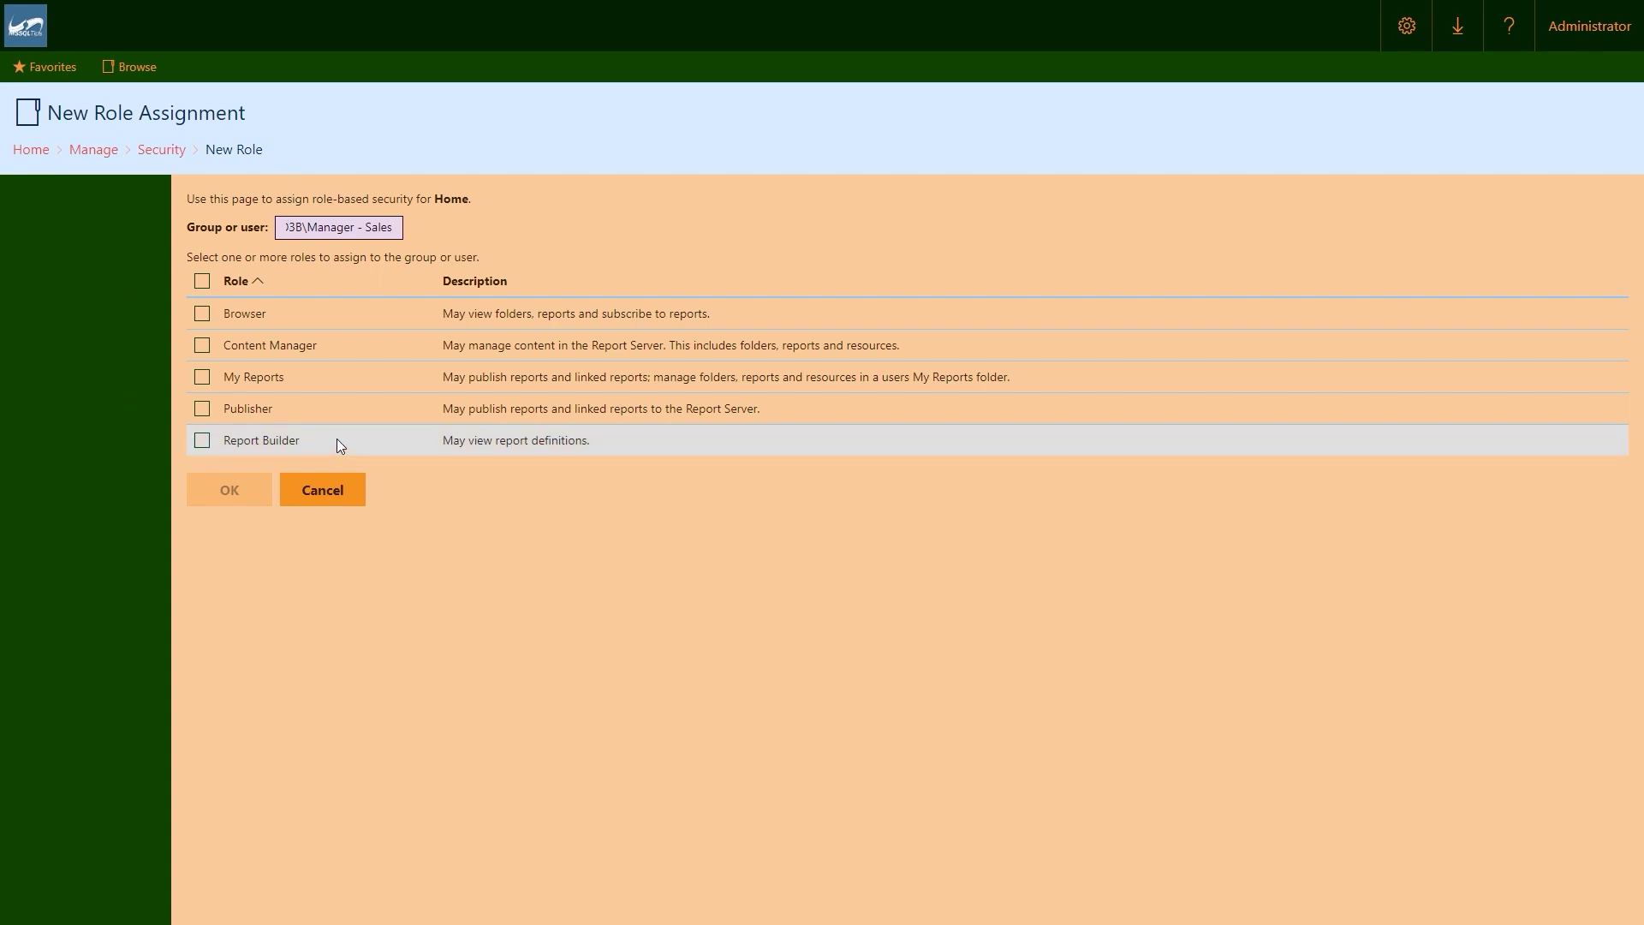
pyautogui.click(196, 344)
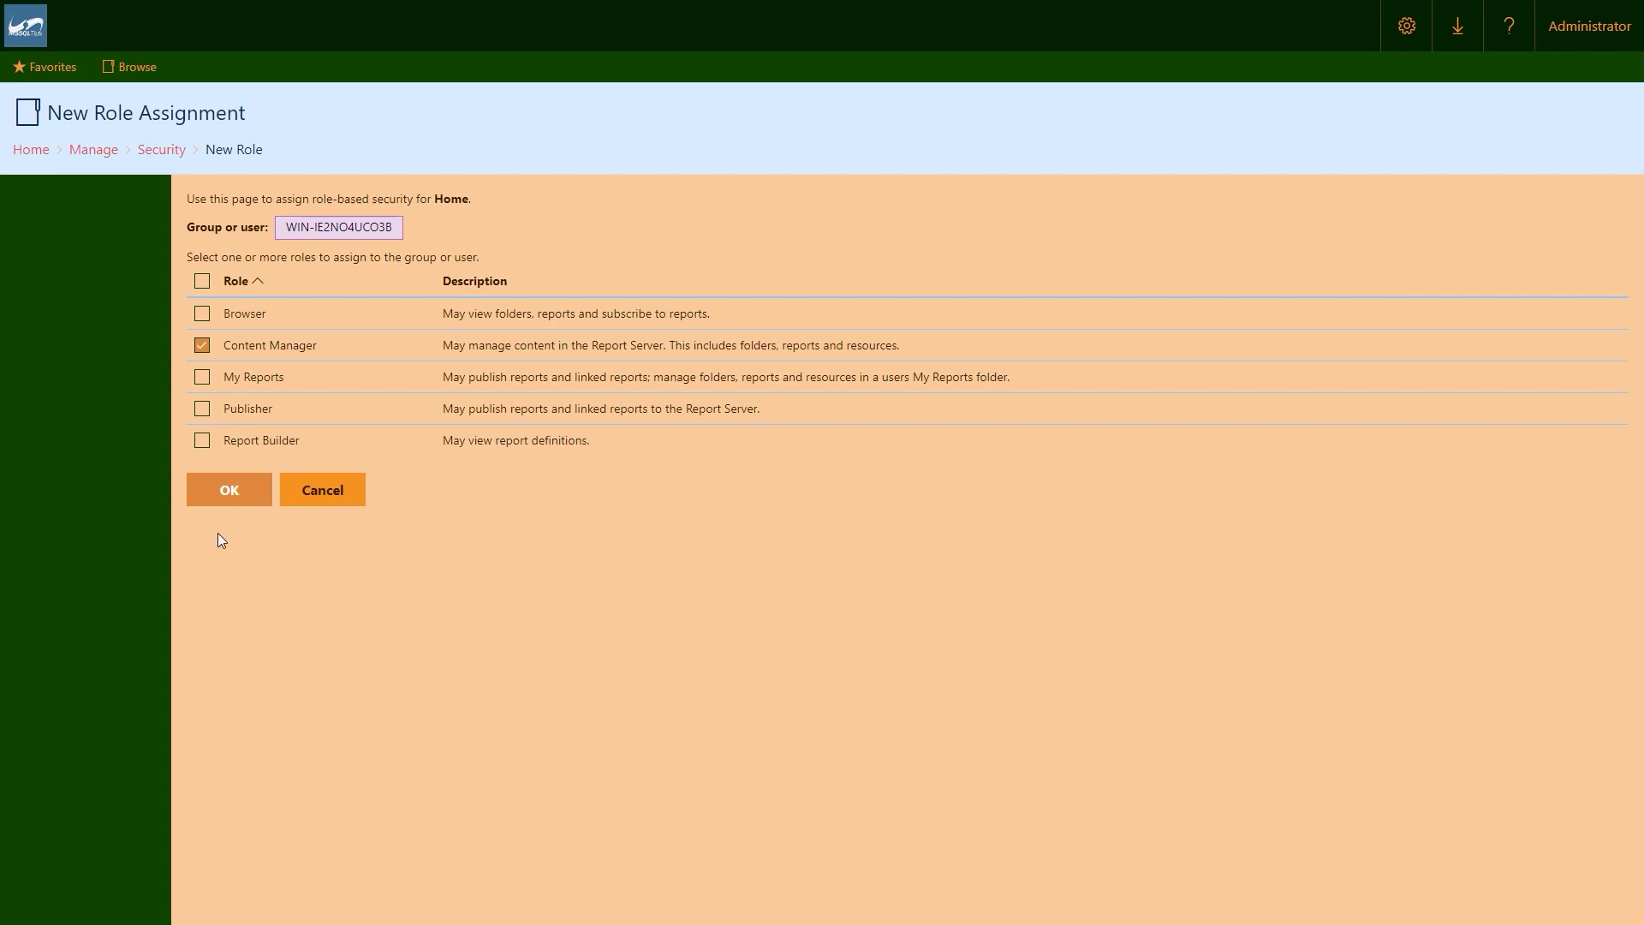
pyautogui.click(229, 504)
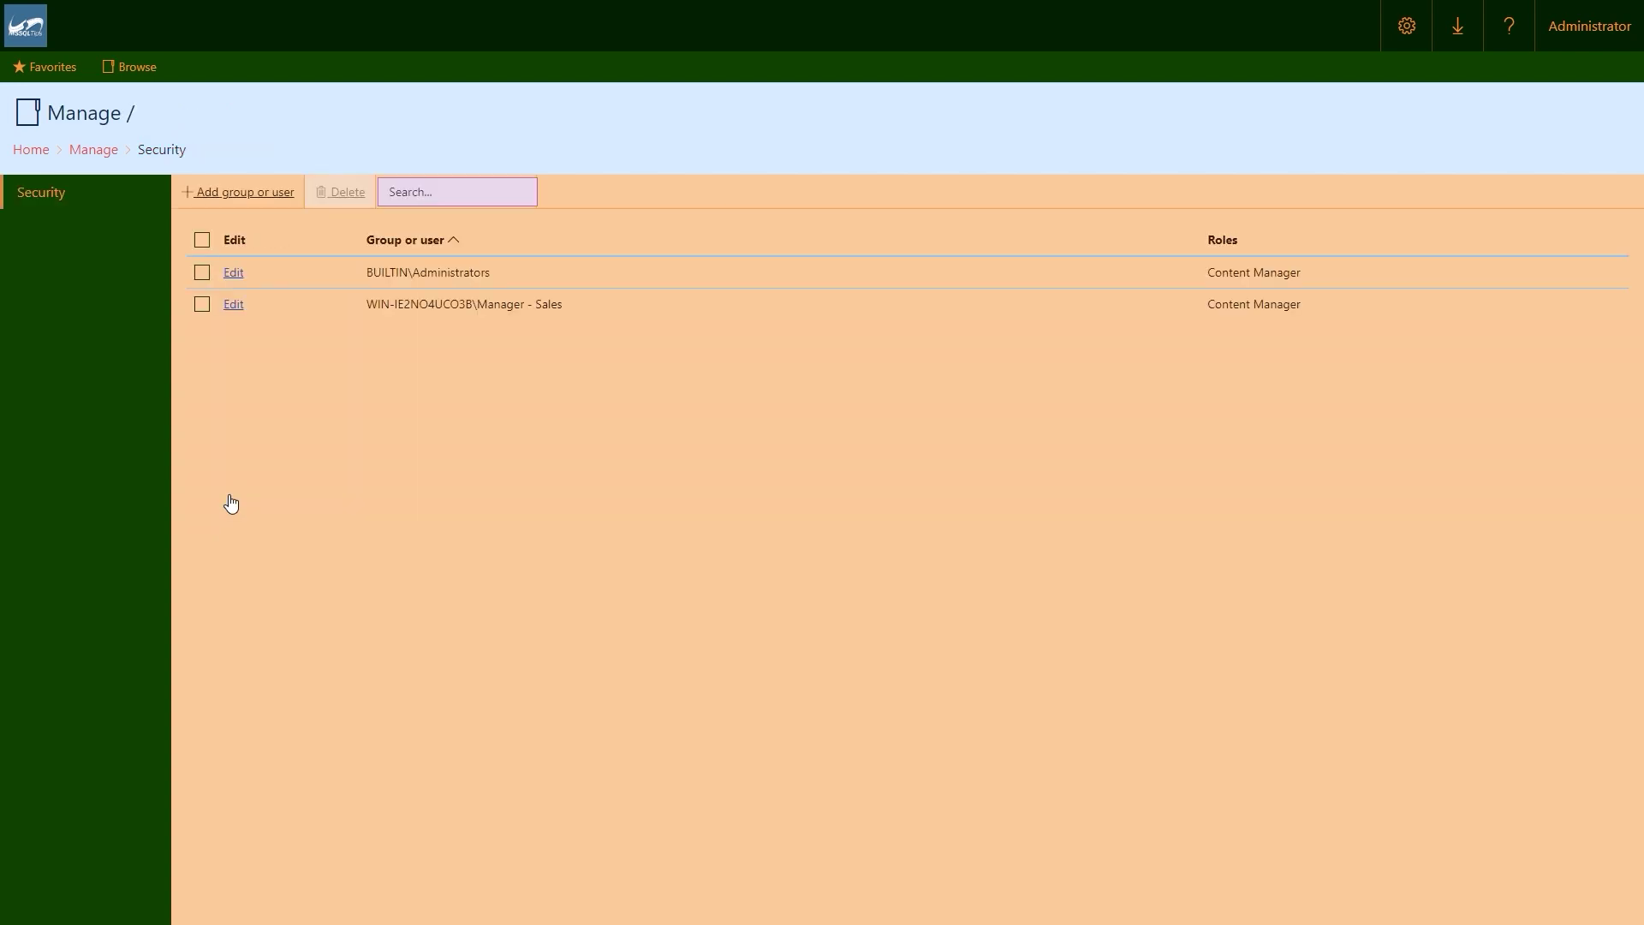
# Add a Home folder role assignment for the Associate - Sales group with the Browser role.
pyautogui.click(239, 193)
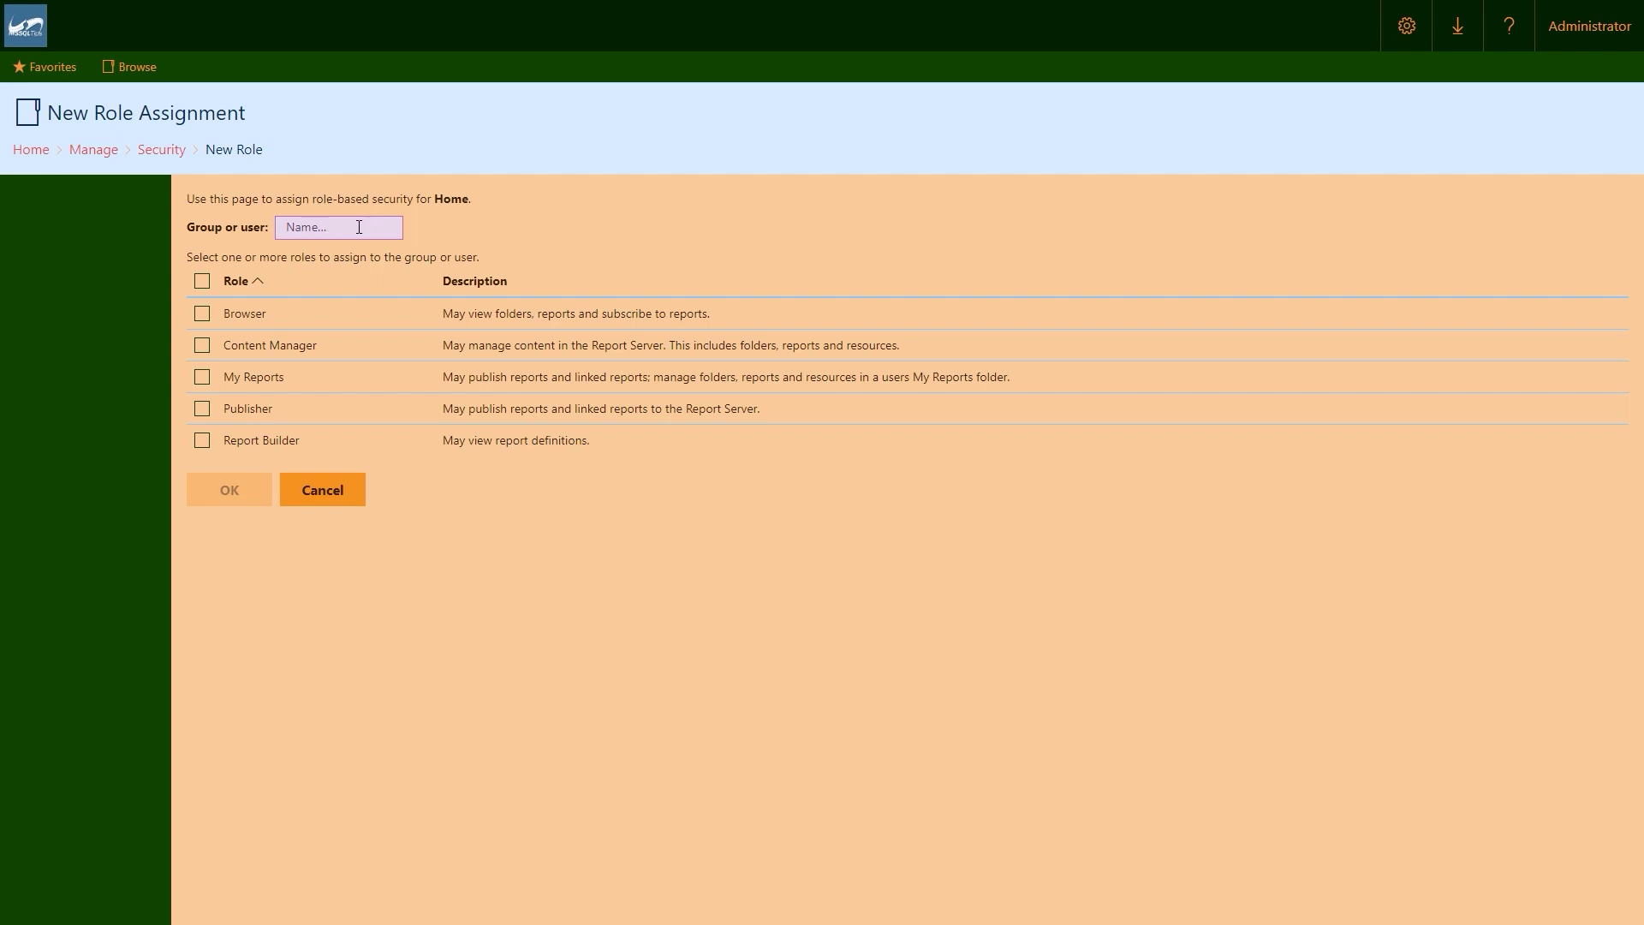
pyautogui.click(359, 227)
pyautogui.write('WIN')
pyautogui.write('-IE')
pyautogui.write('2NO40')
pyautogui.write('CO3B')
pyautogui.write('\\')
pyautogui.write('Associate')
pyautogui.write(' -')
pyautogui.write(' Sales')
pyautogui.click(203, 315)
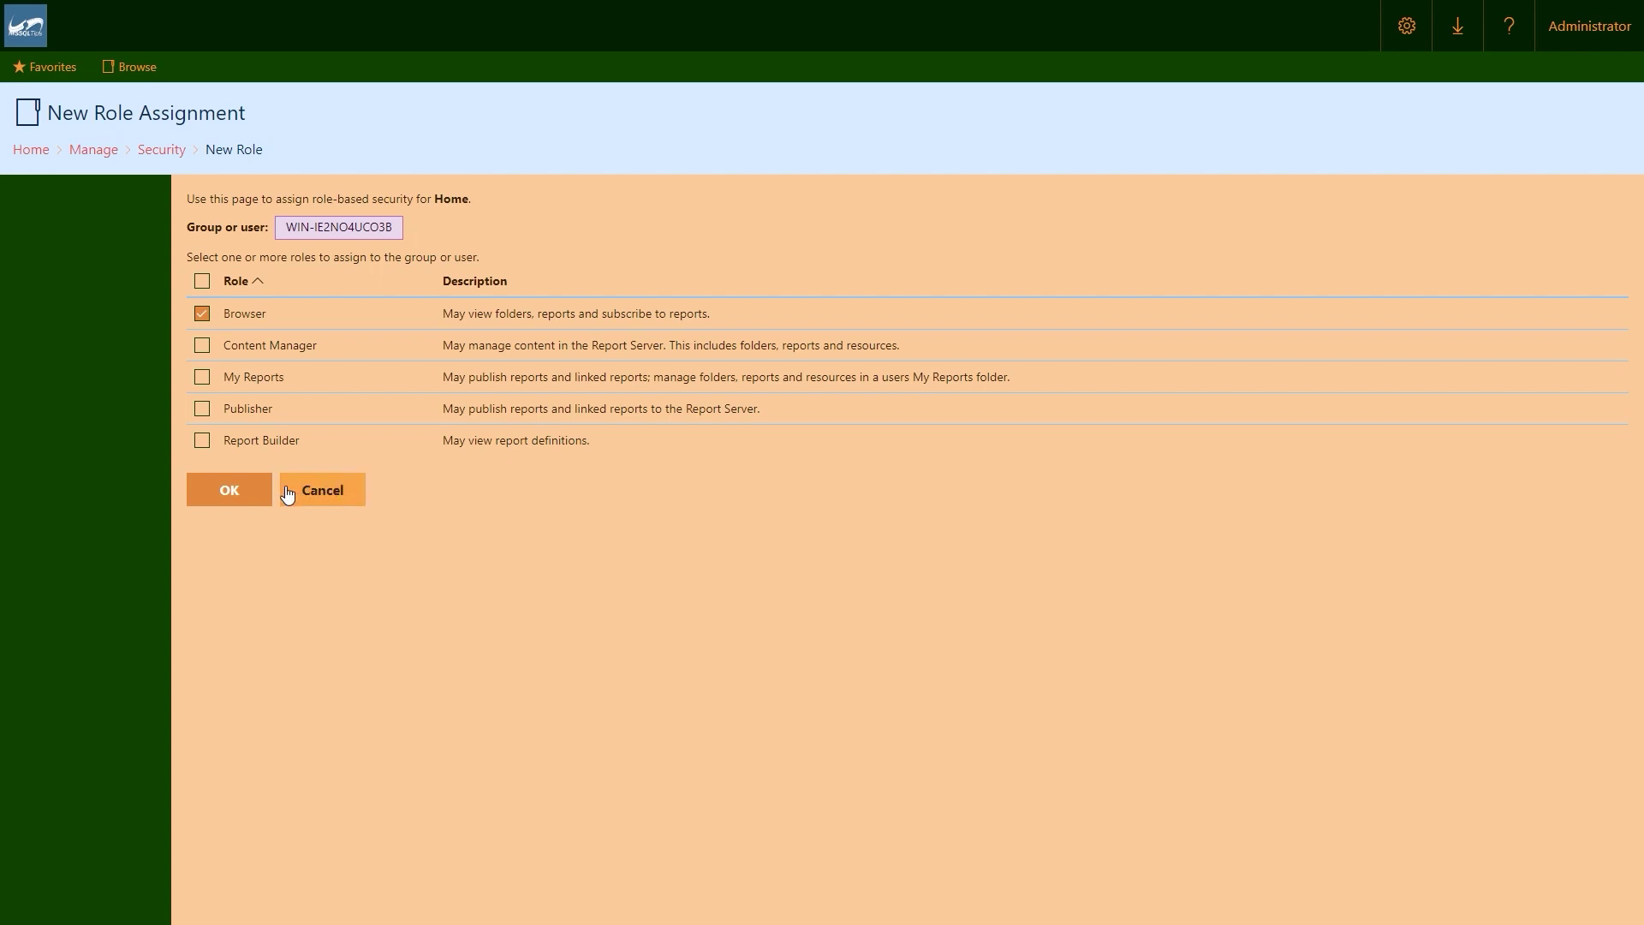
pyautogui.click(236, 490)
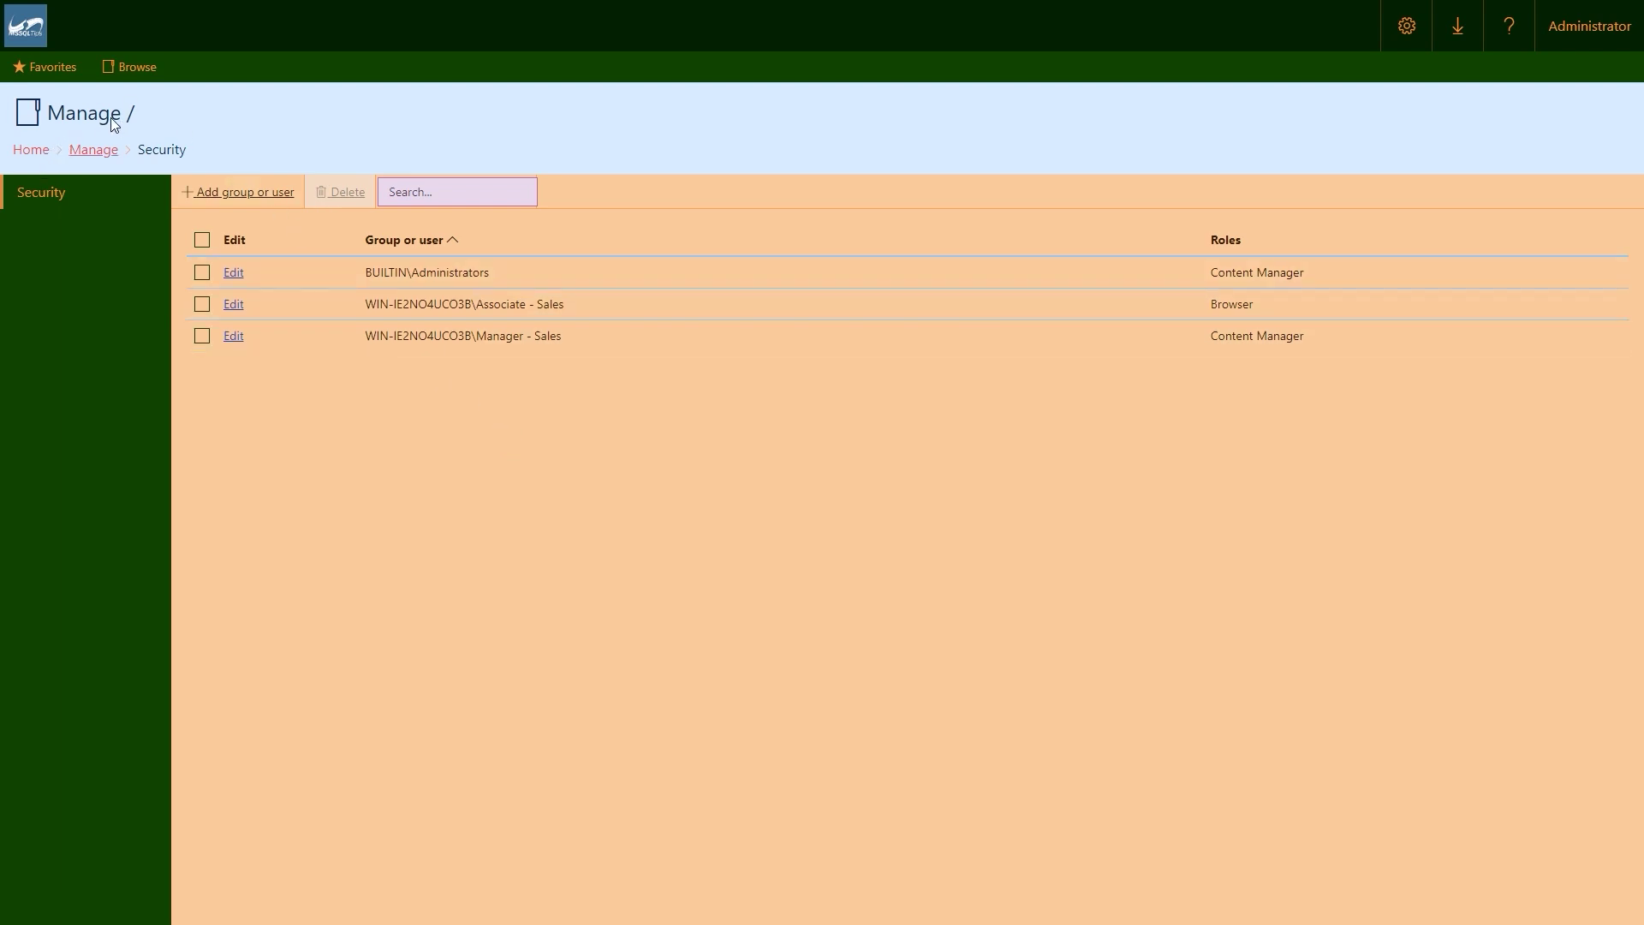
# Open the Drilldown Report's security page in SSRS Video Course and choose Customize security.
pyautogui.click(28, 151)
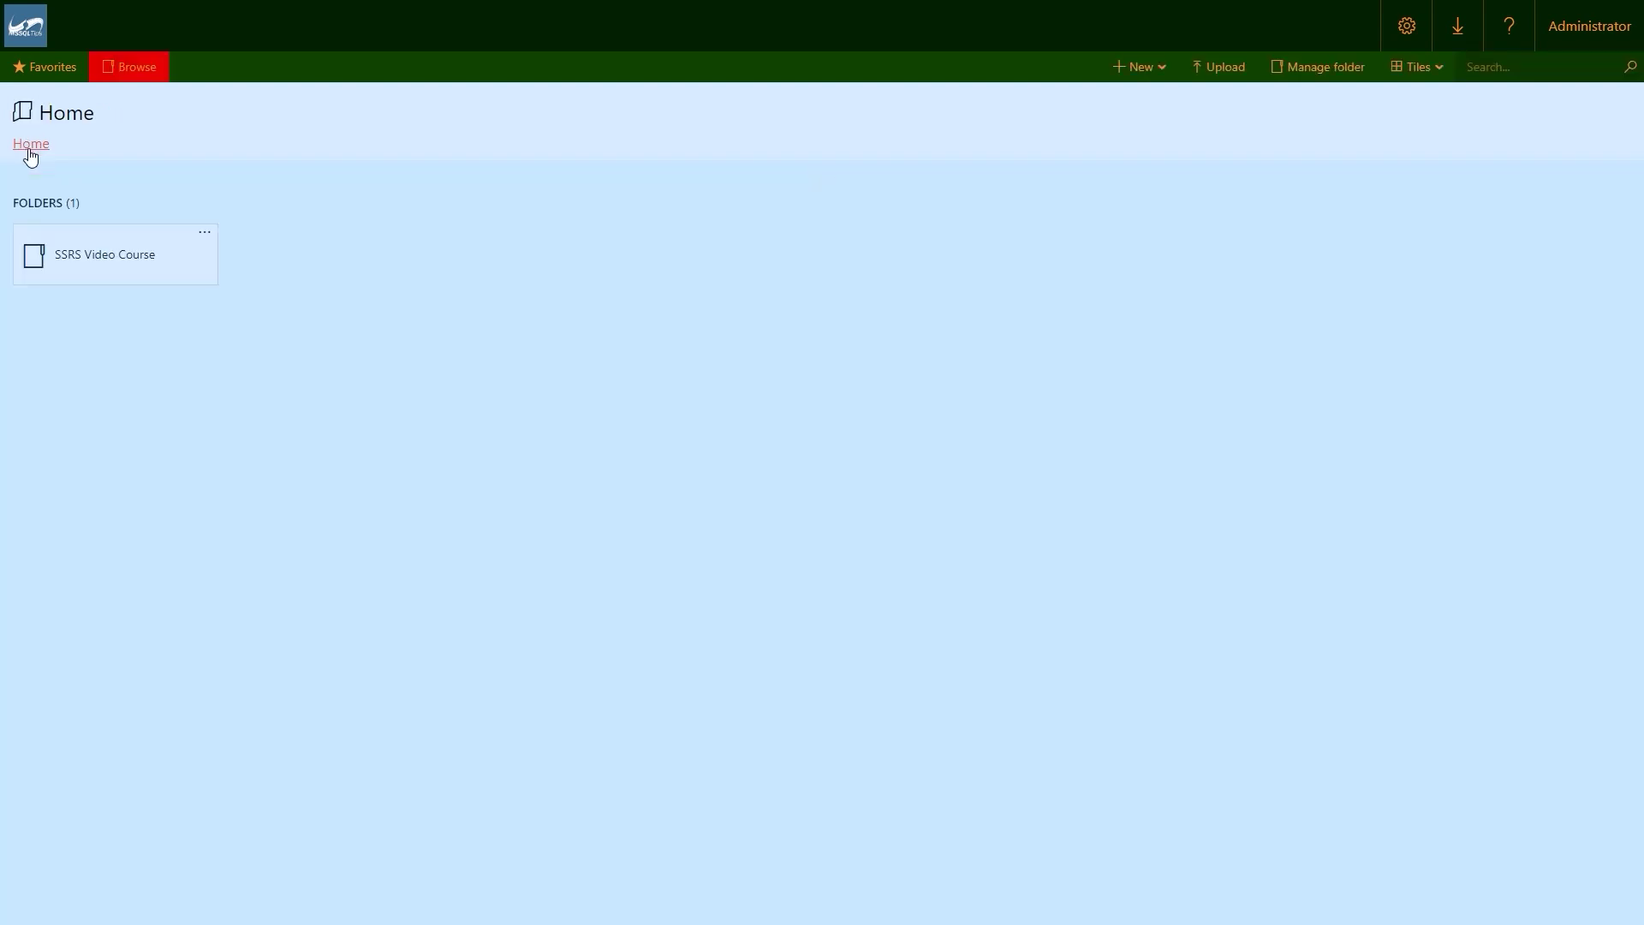
pyautogui.click(105, 265)
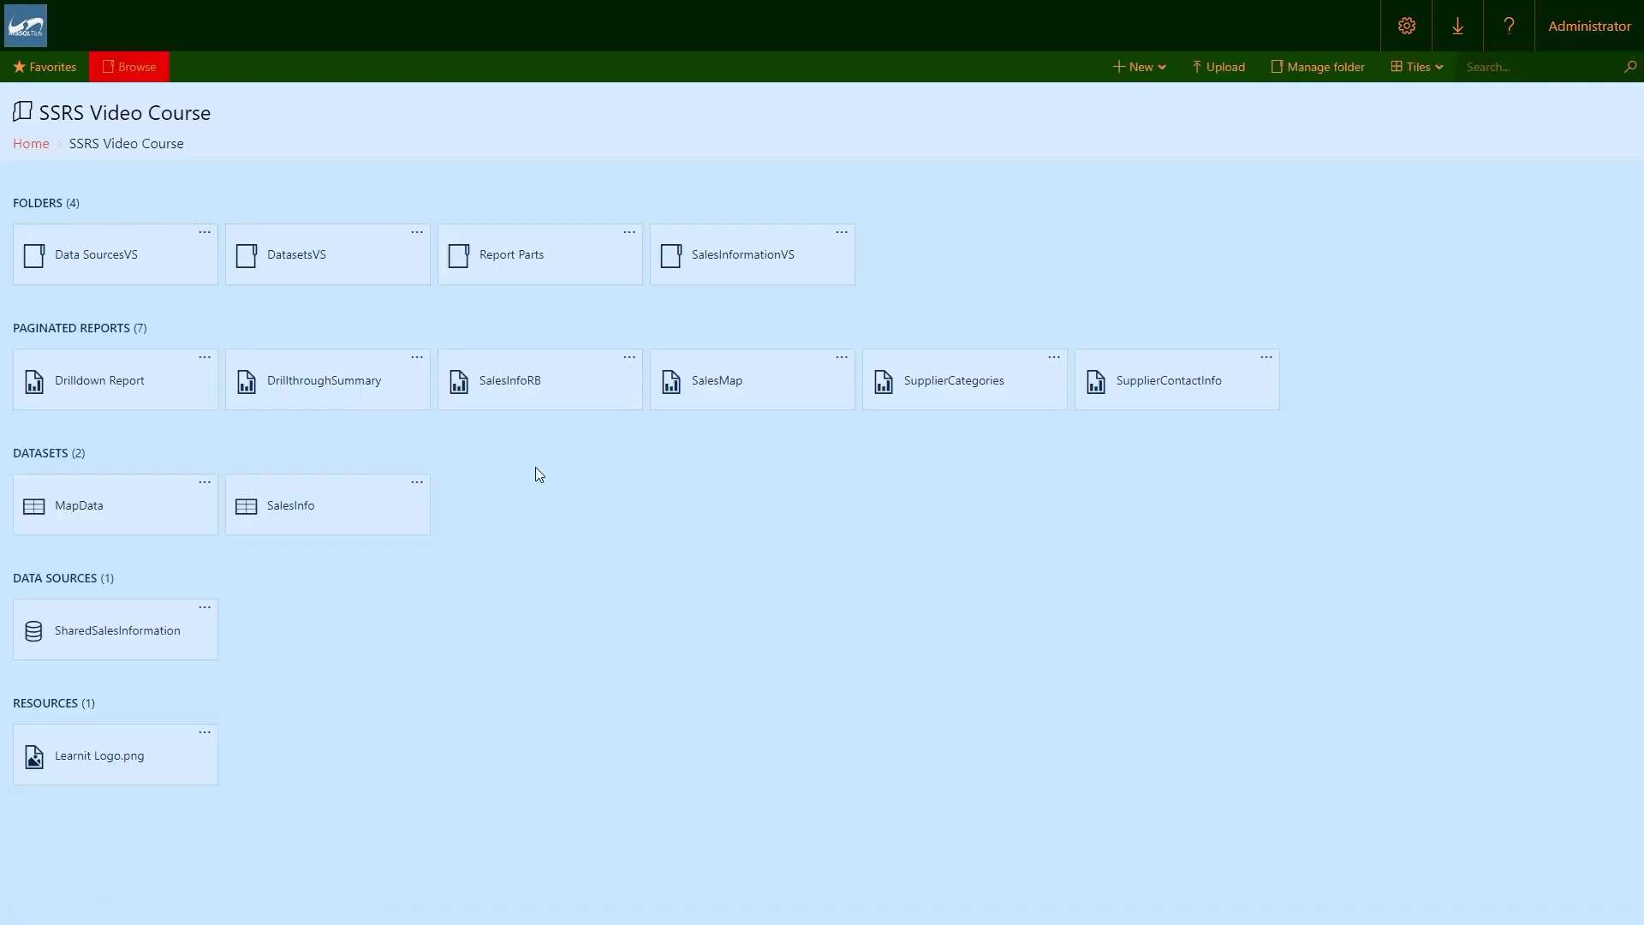
pyautogui.click(204, 360)
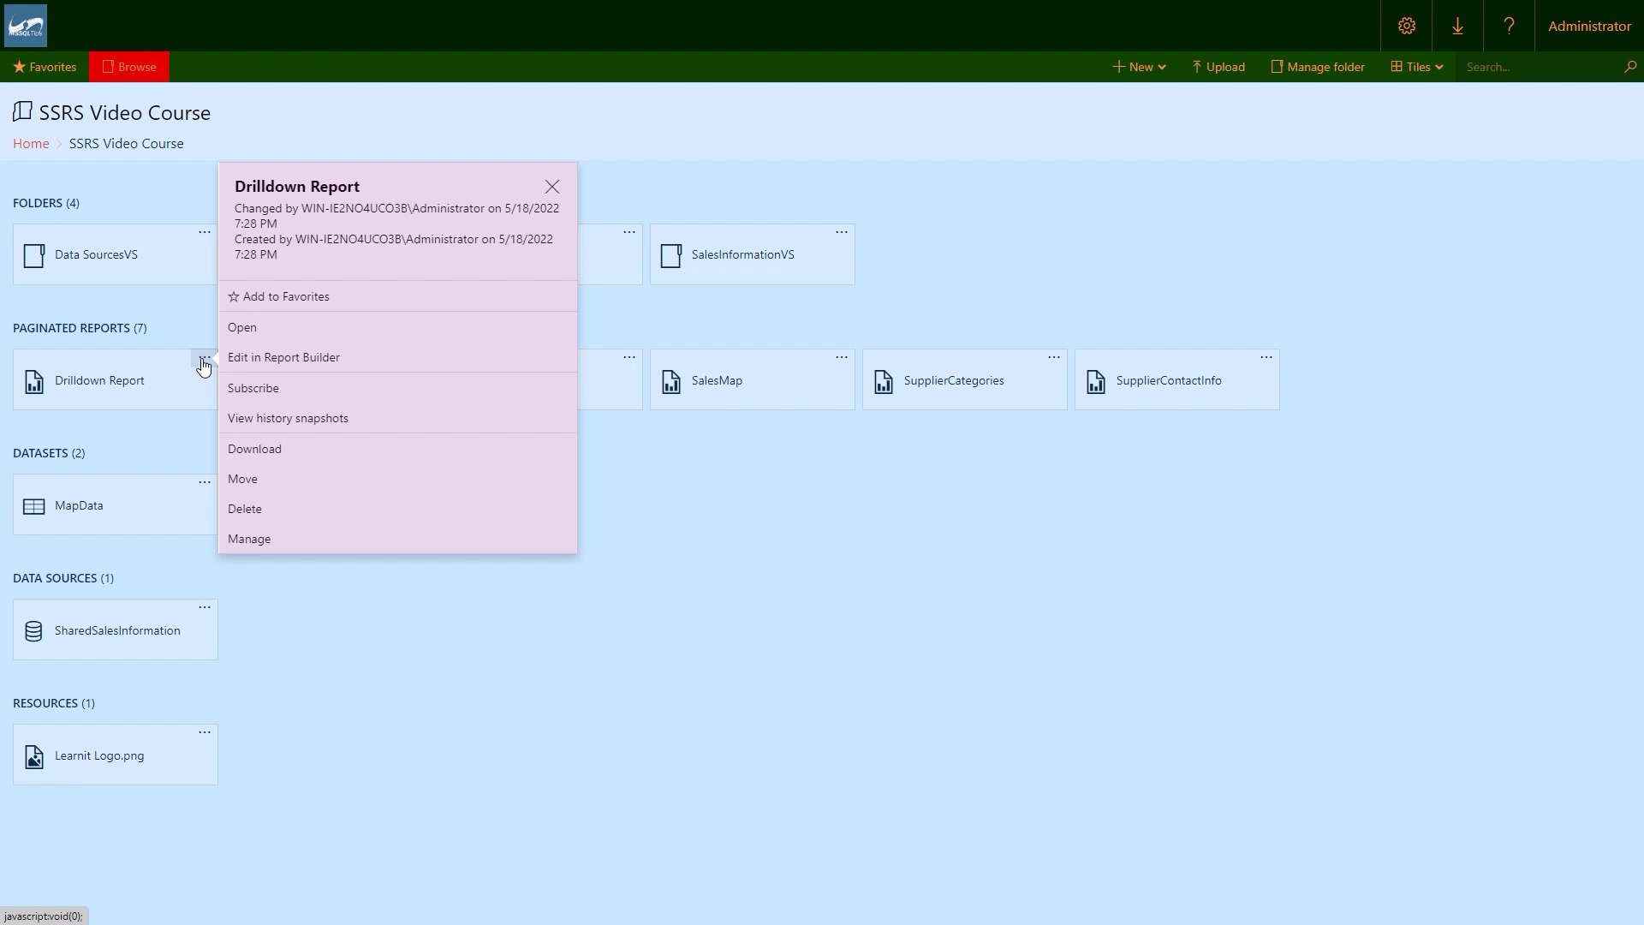
pyautogui.click(280, 539)
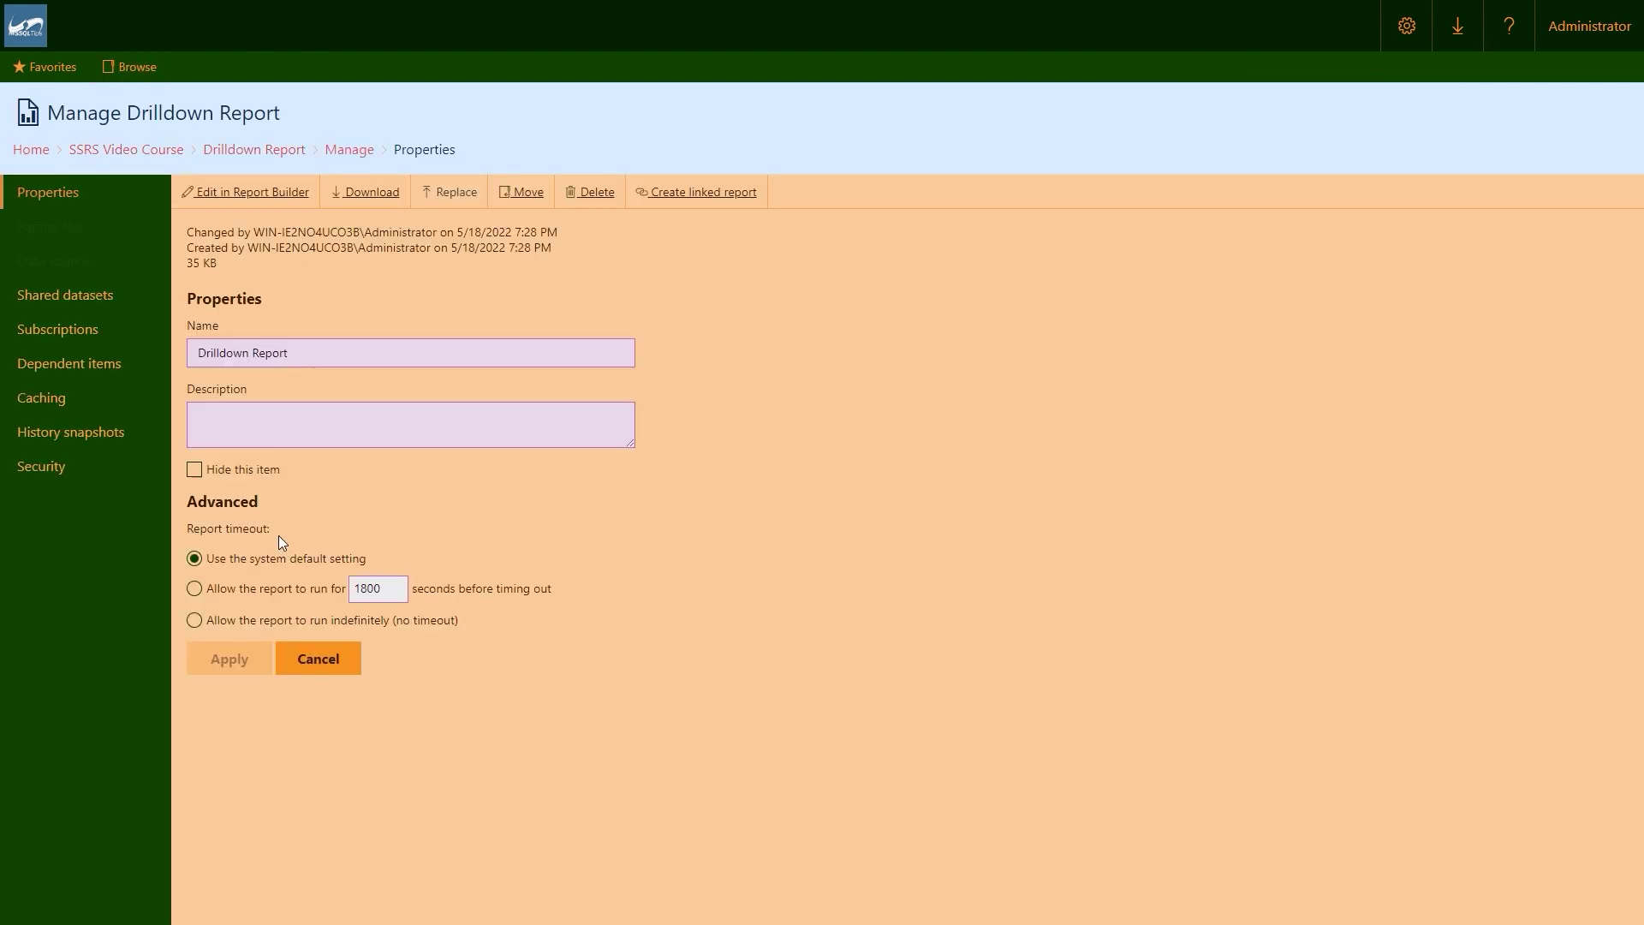
pyautogui.click(60, 466)
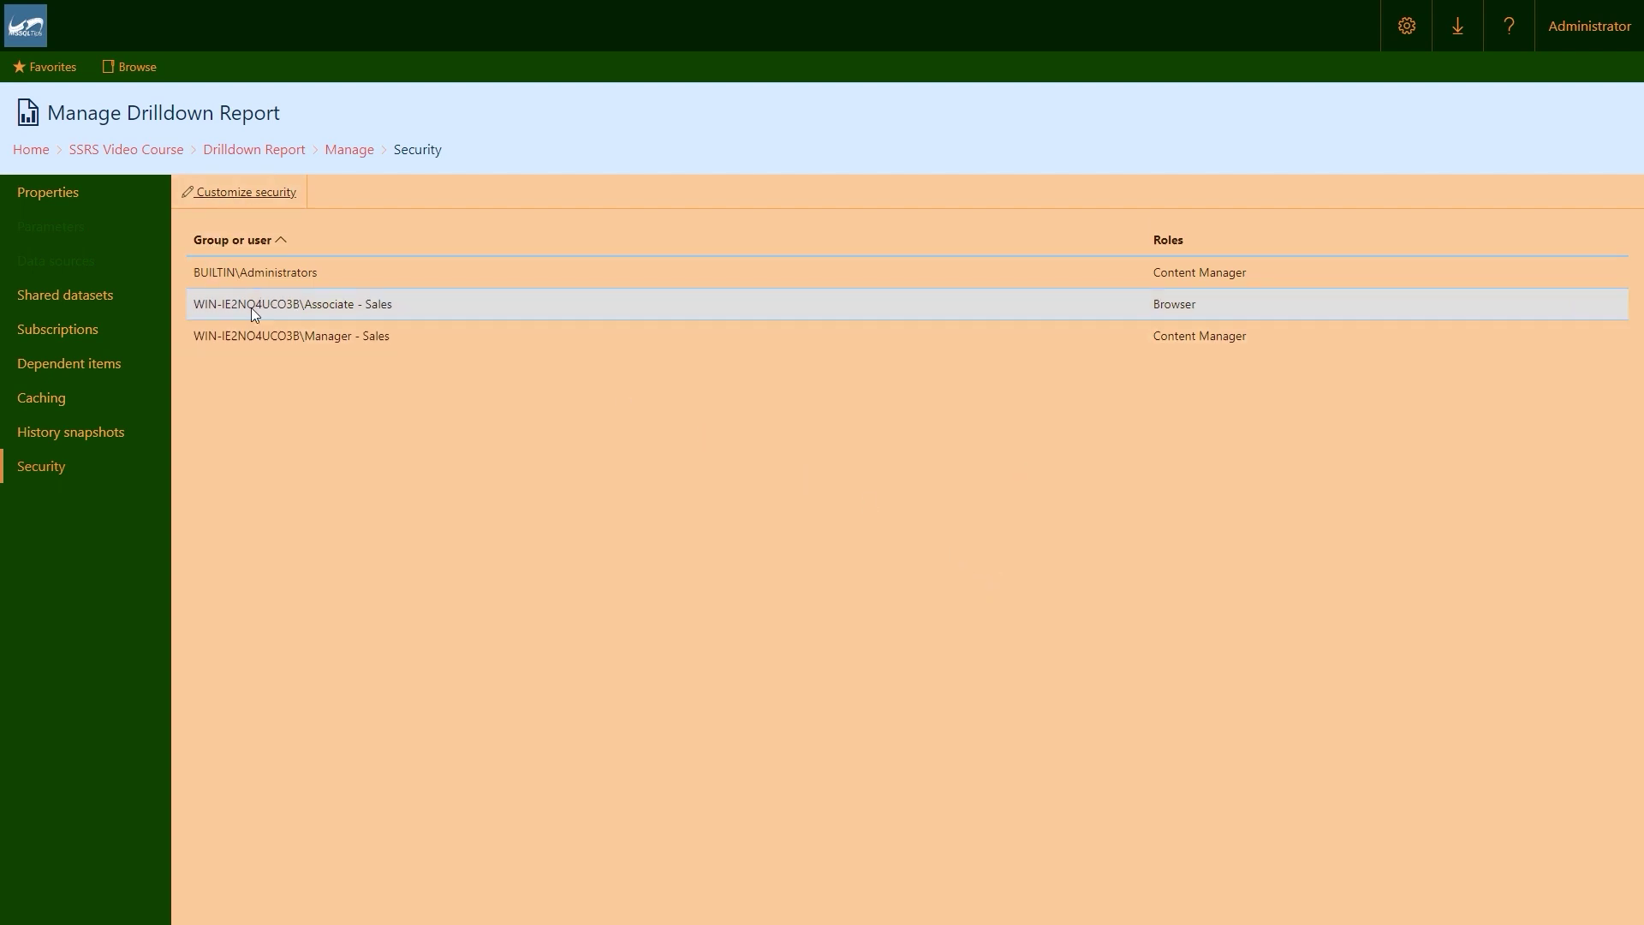
pyautogui.click(236, 192)
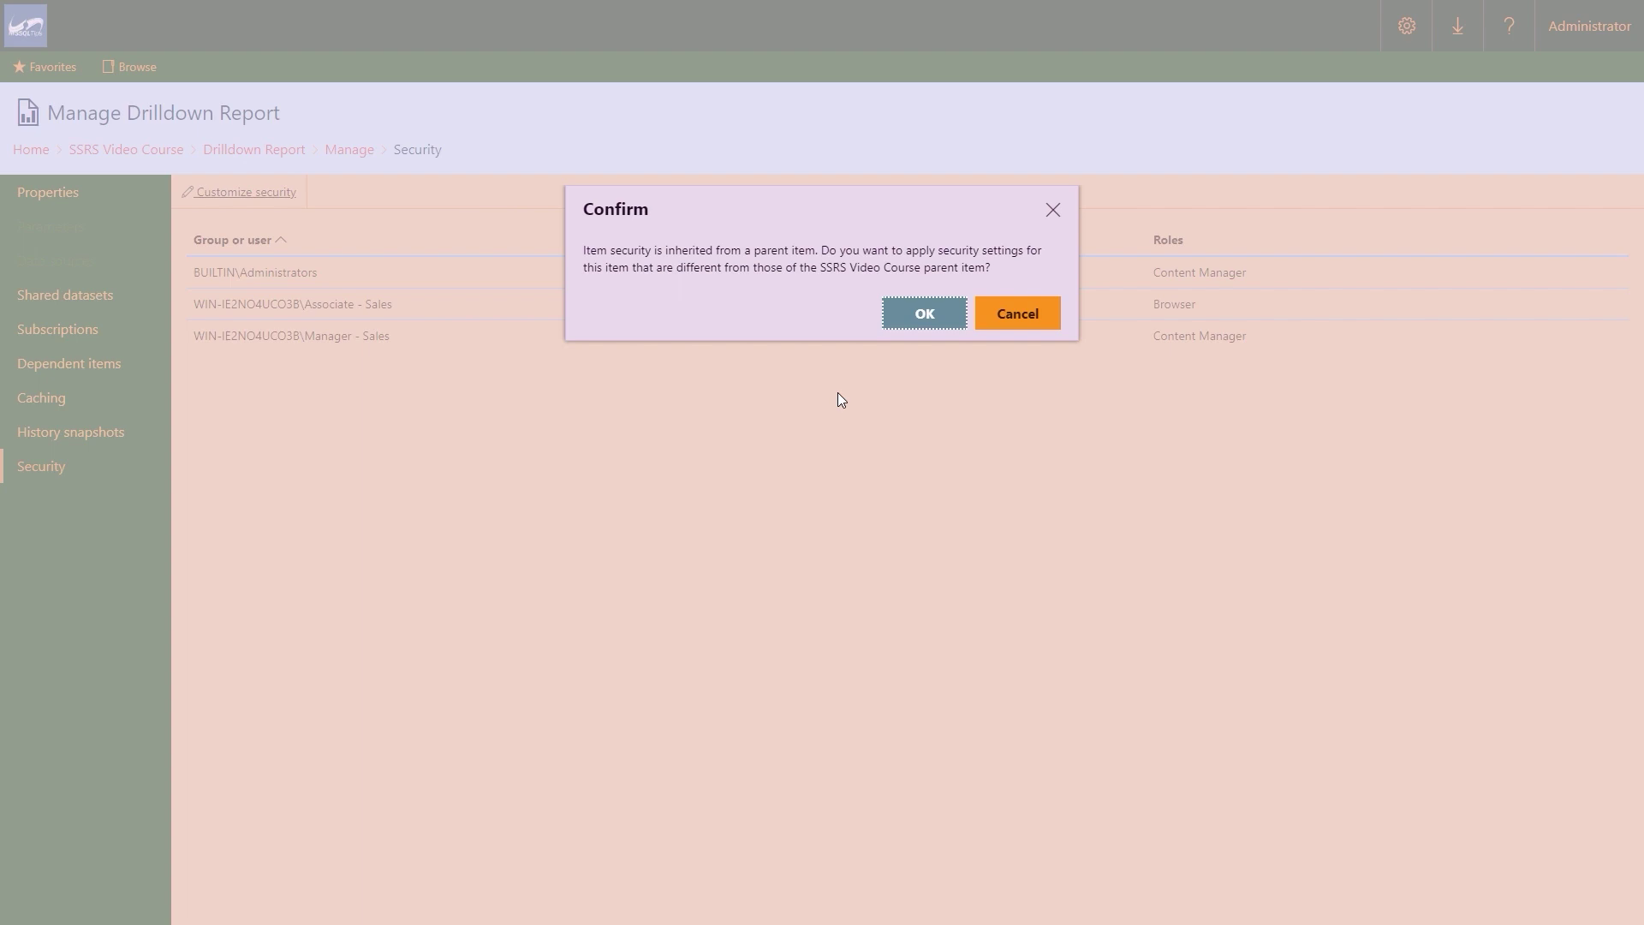
# Confirm custom security, add Publisher to Associate - Sales's Browser role, and return Home.
pyautogui.click(909, 327)
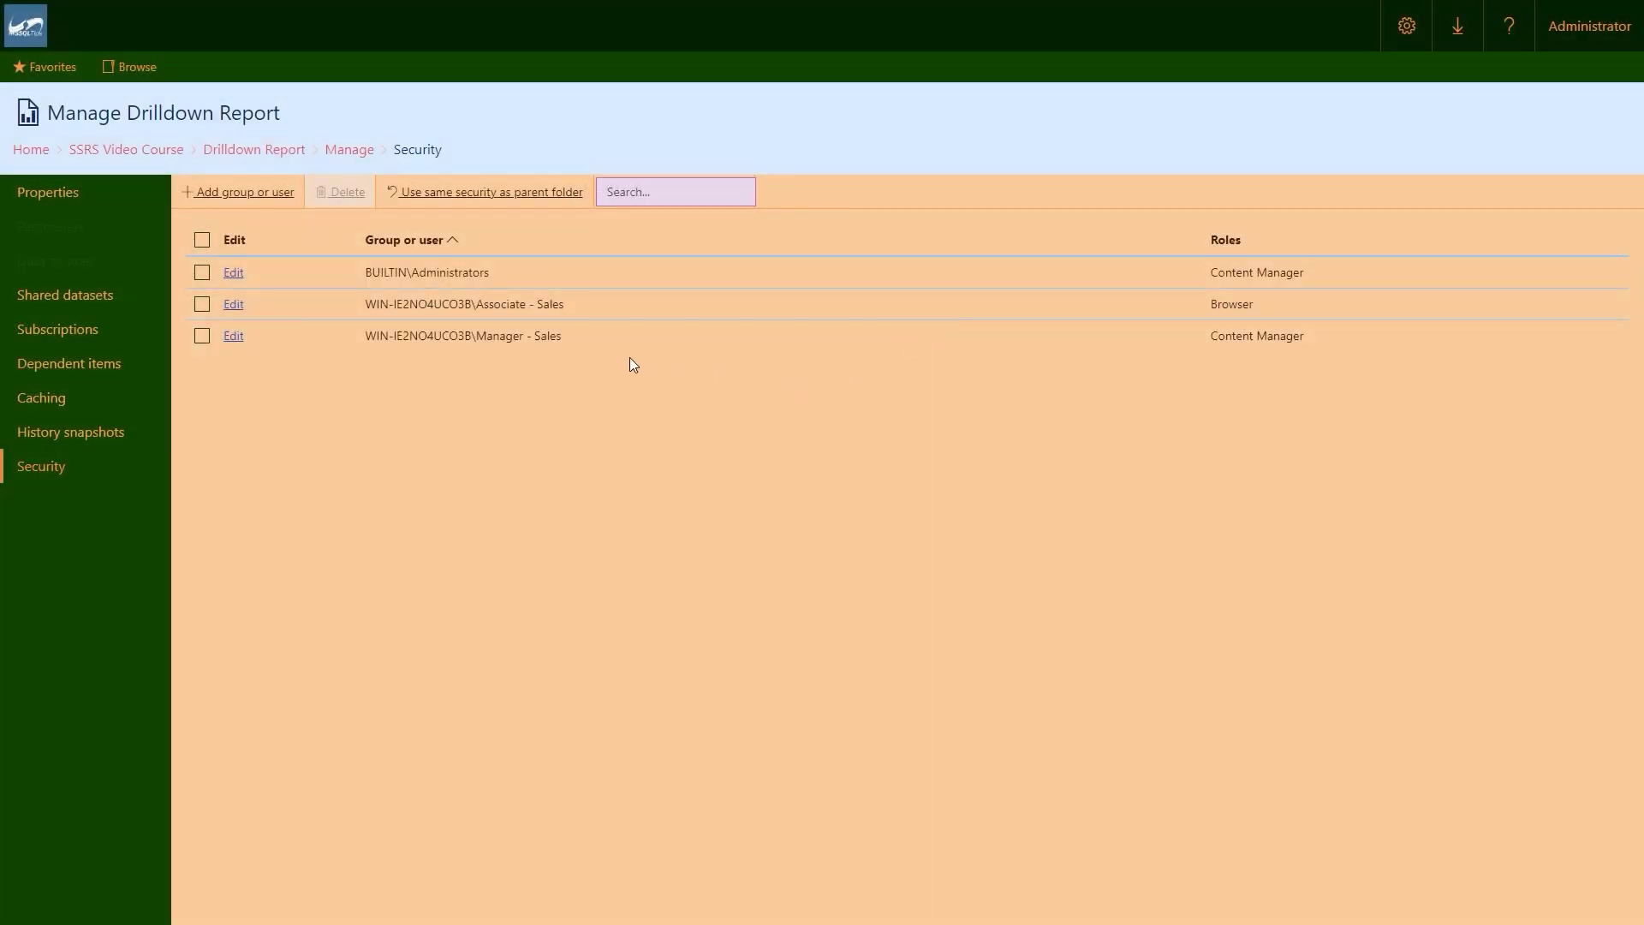
pyautogui.click(234, 309)
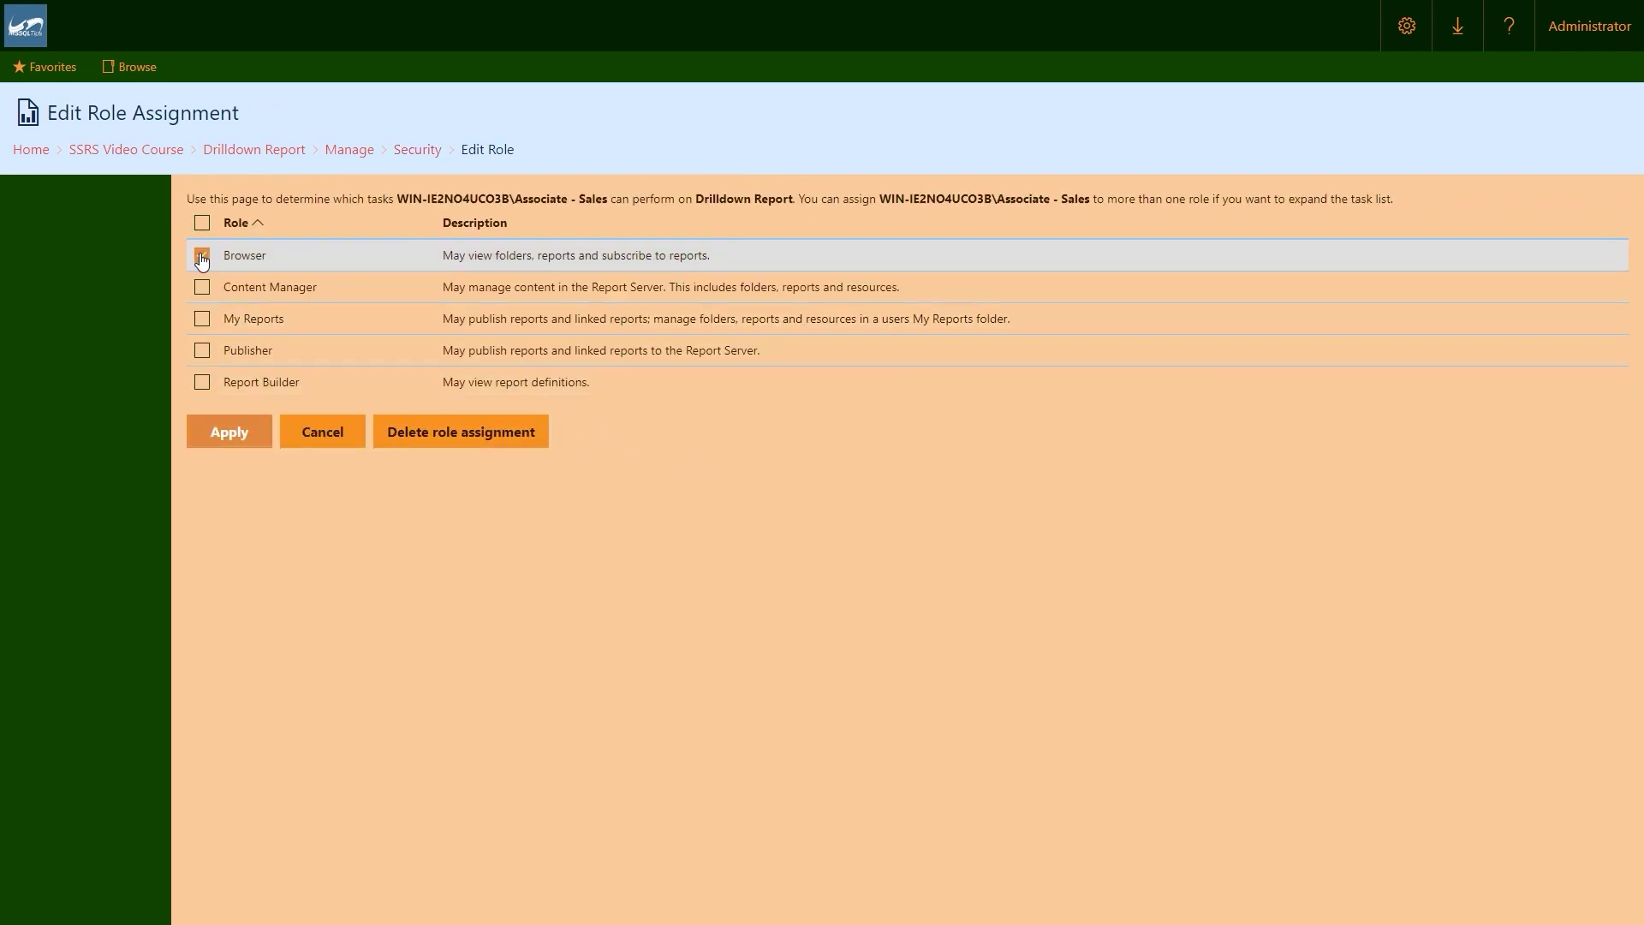
pyautogui.click(203, 351)
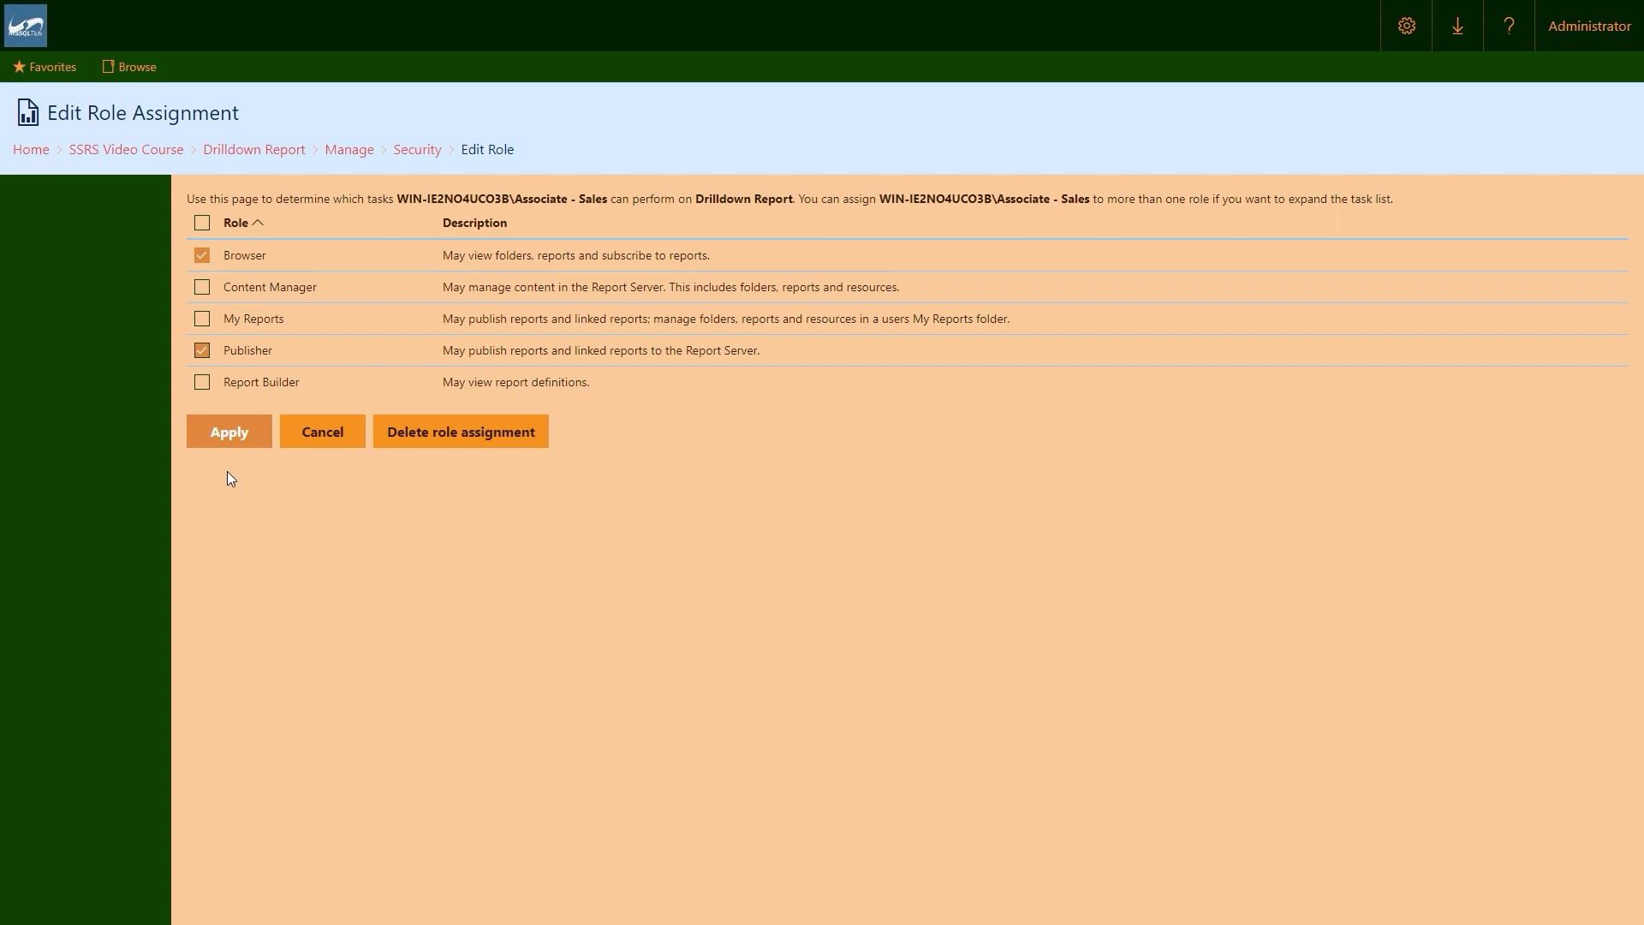
pyautogui.click(229, 433)
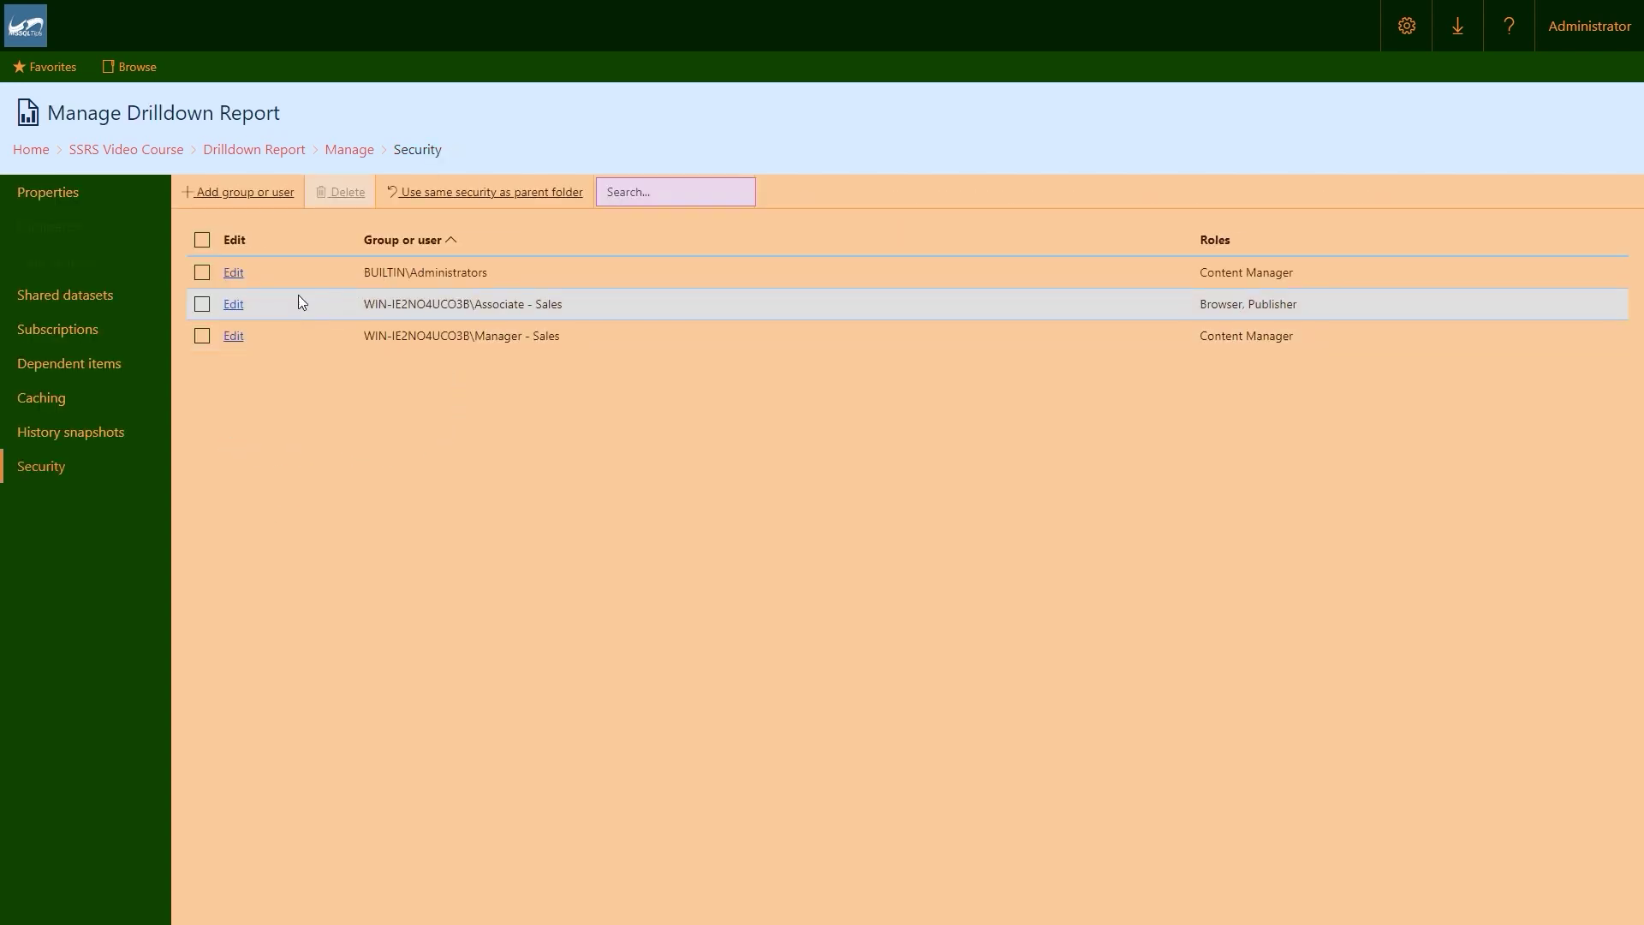
pyautogui.click(31, 151)
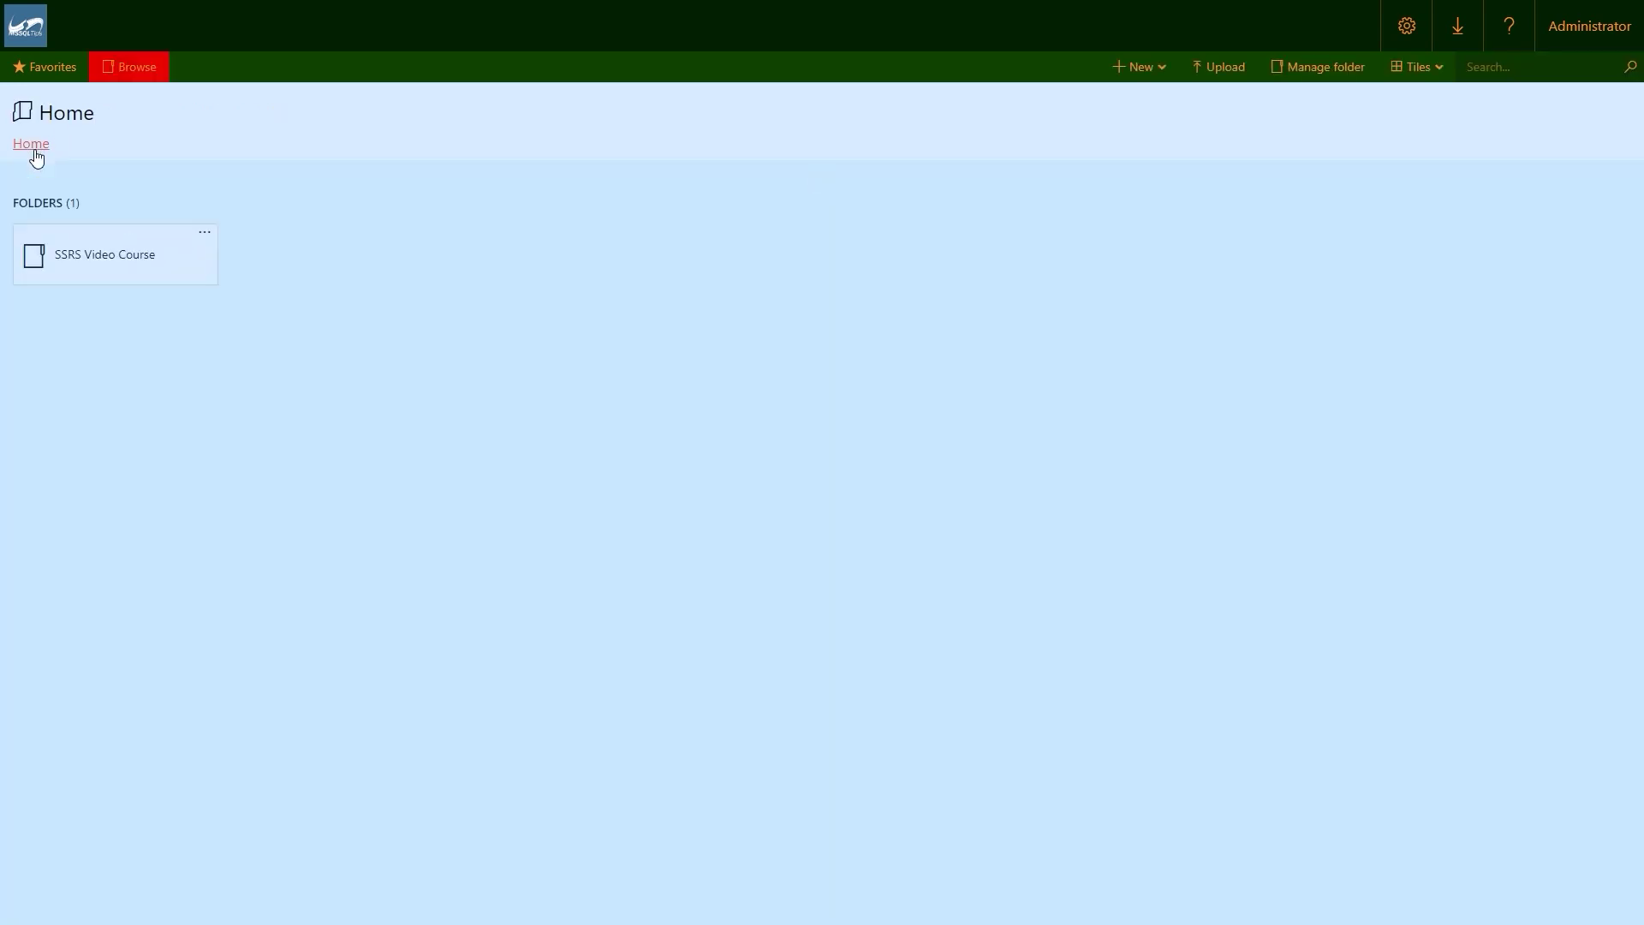
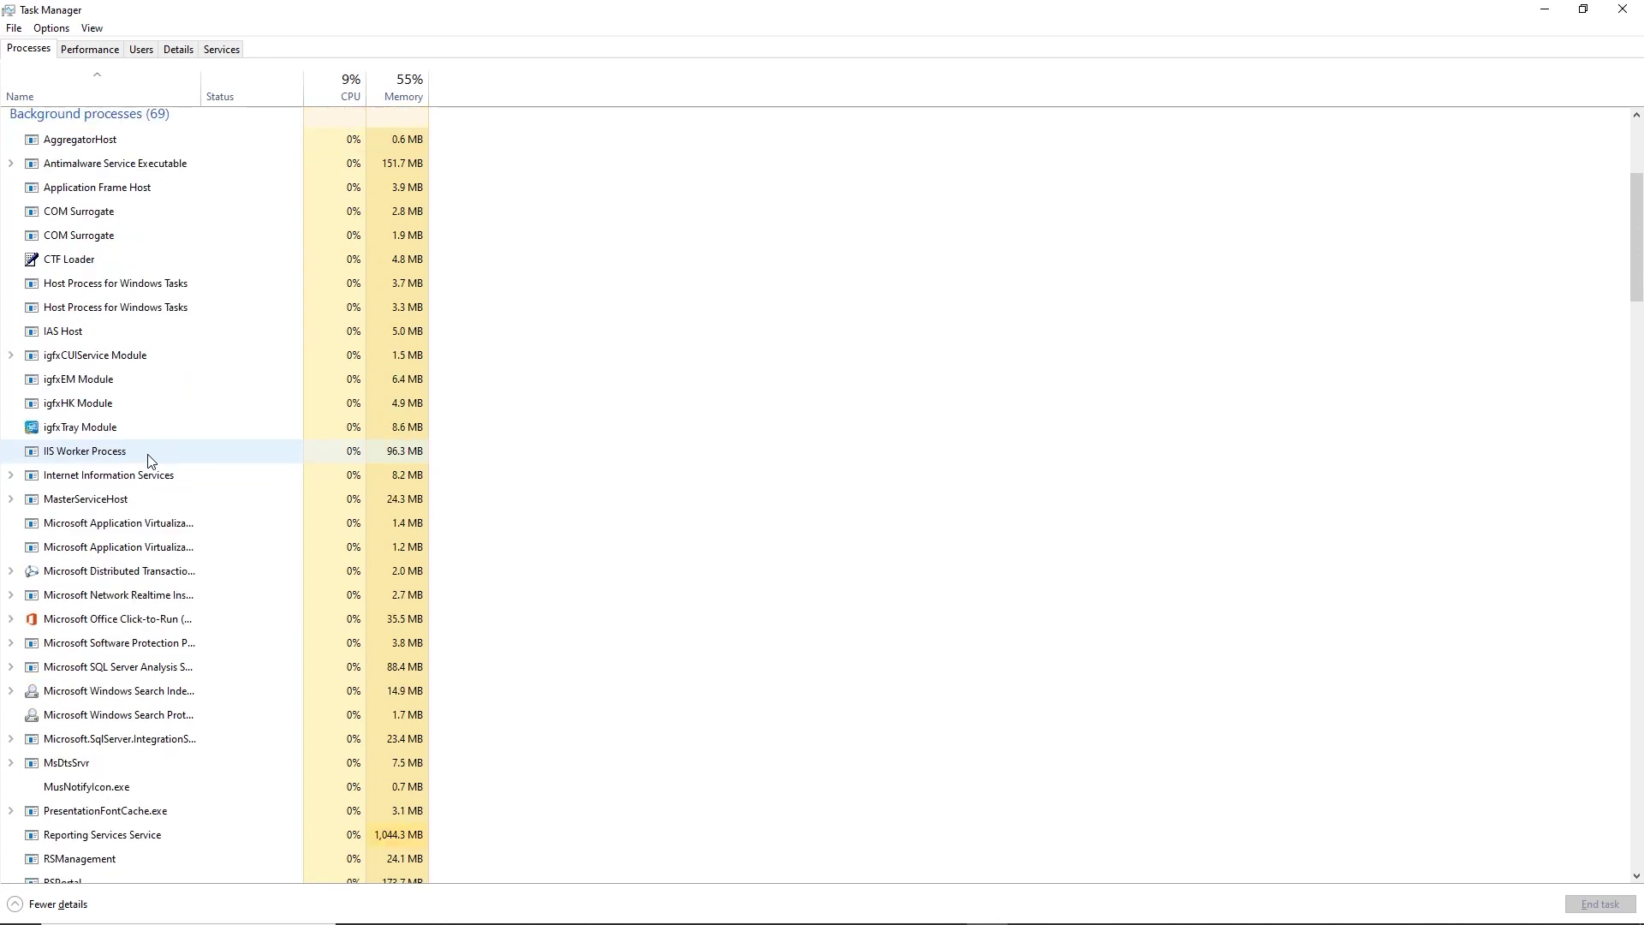
pyautogui.scroll(-4, 148, 461)
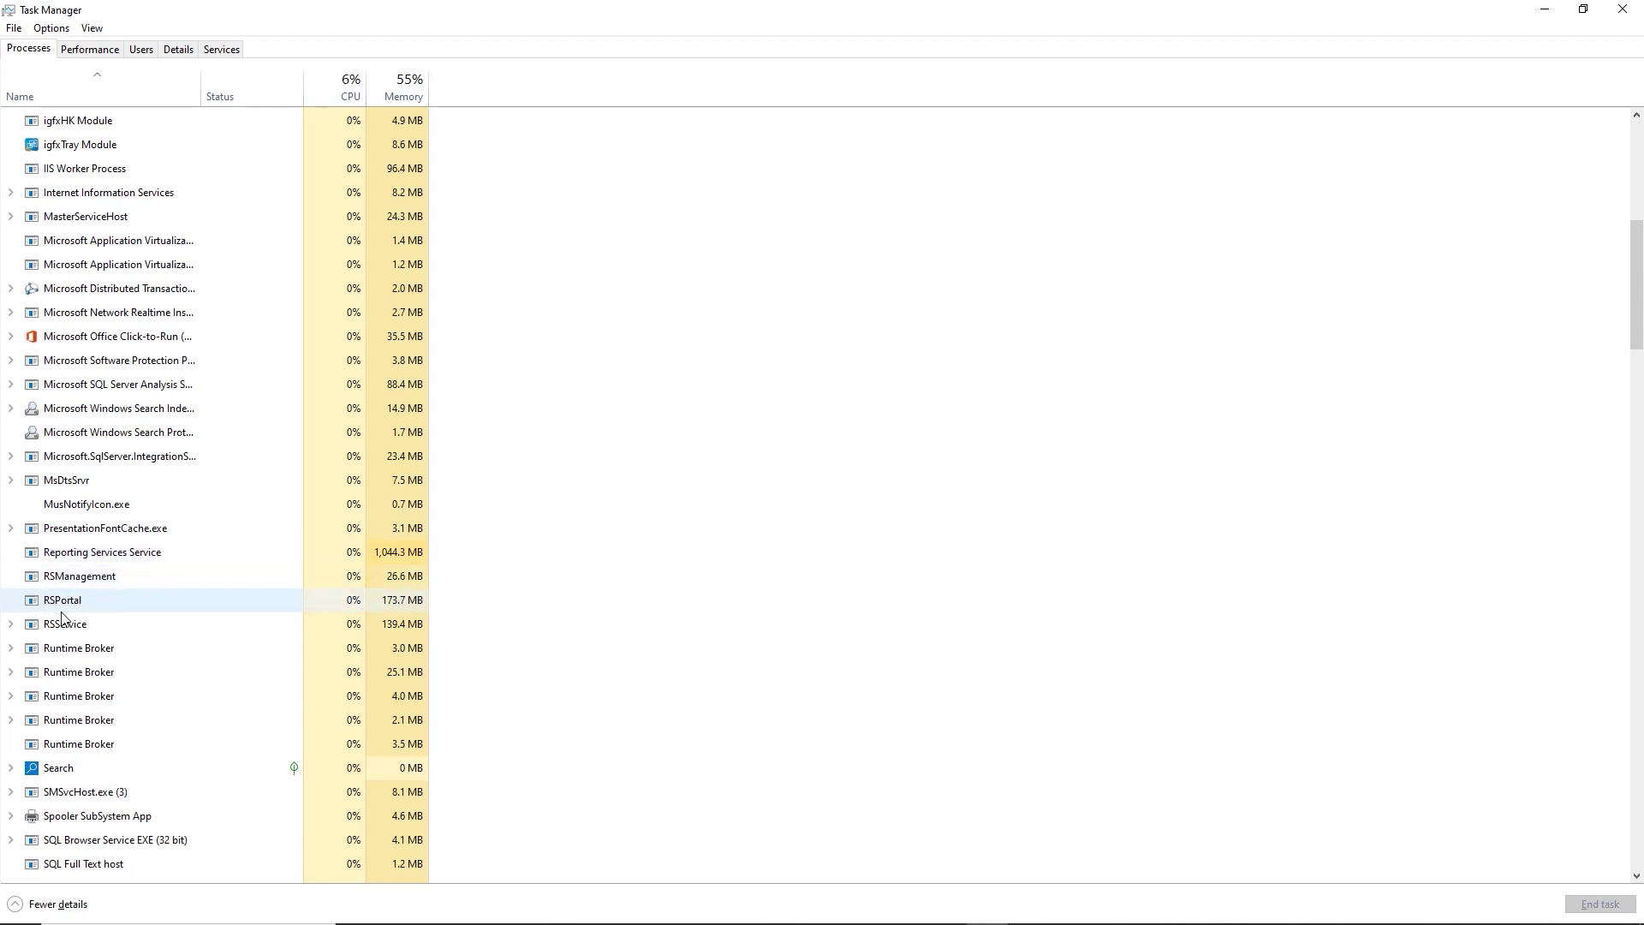
# Expand RSService, select Reporting Services Service, and switch to the Services list.
pyautogui.click(9, 627)
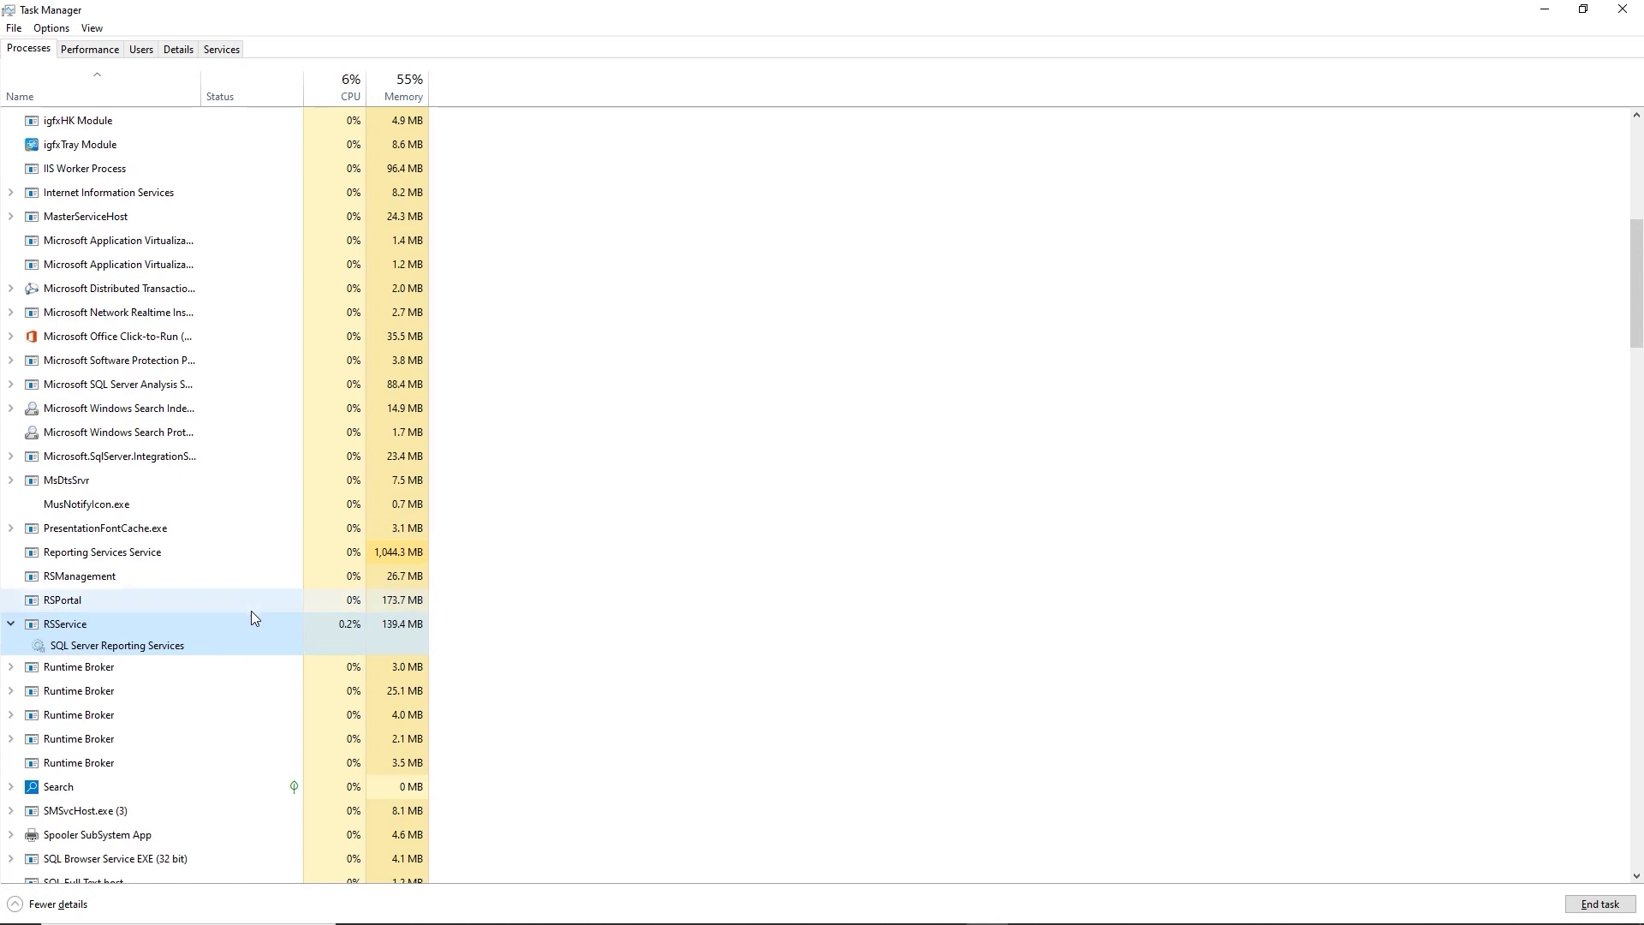
pyautogui.scroll(-3, 245, 608)
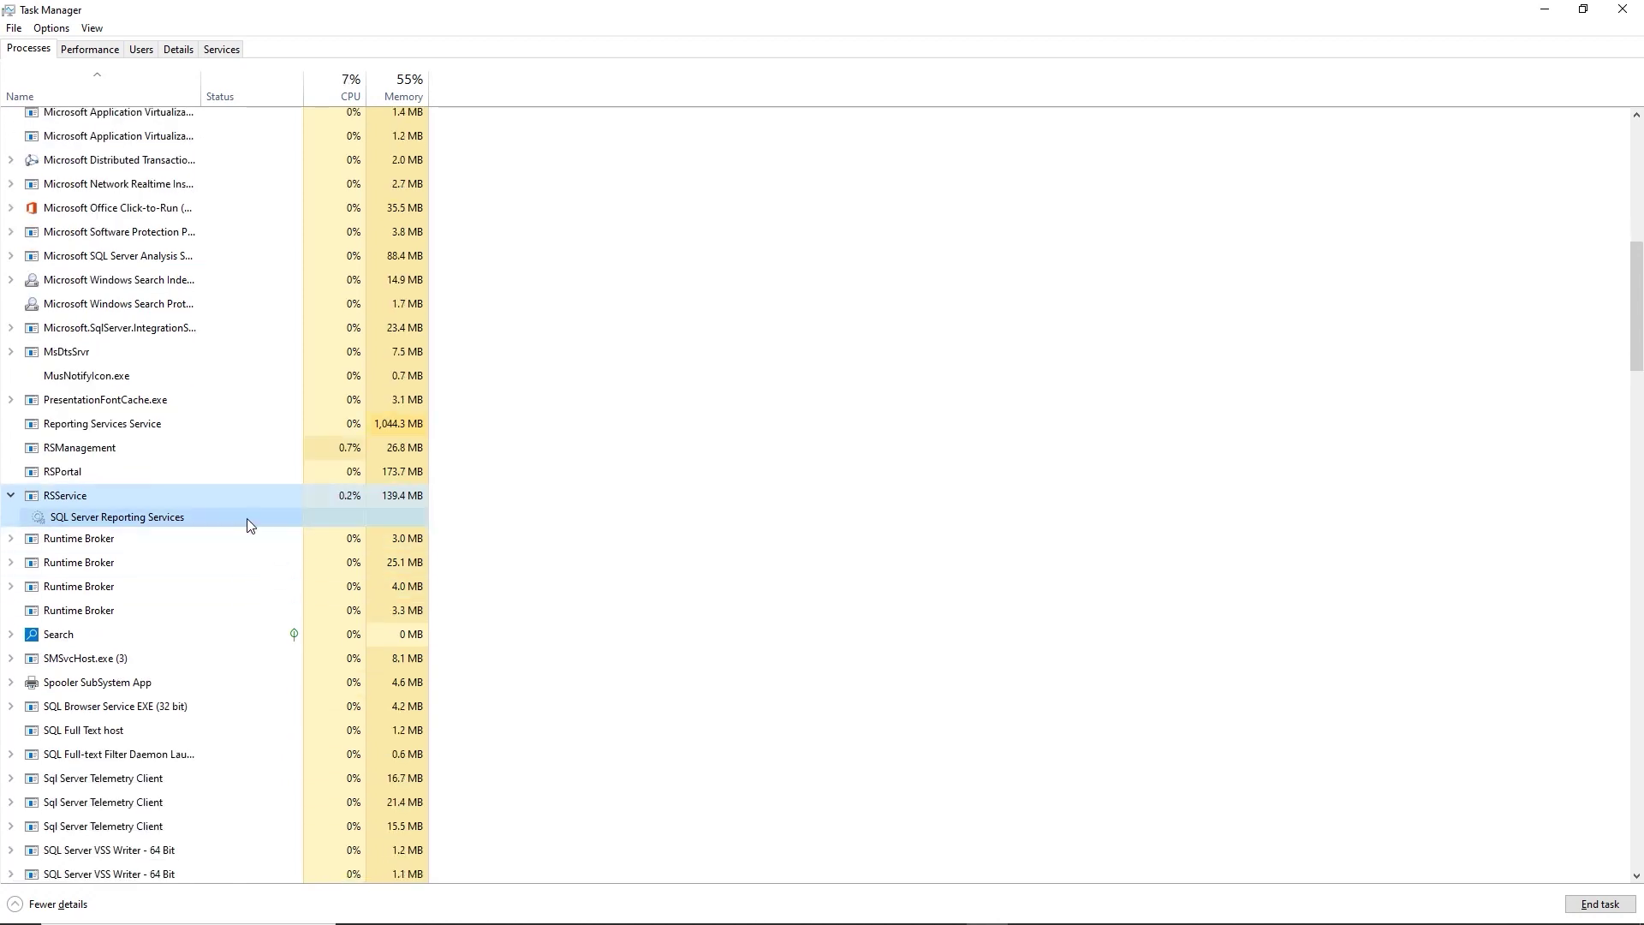
pyautogui.click(117, 432)
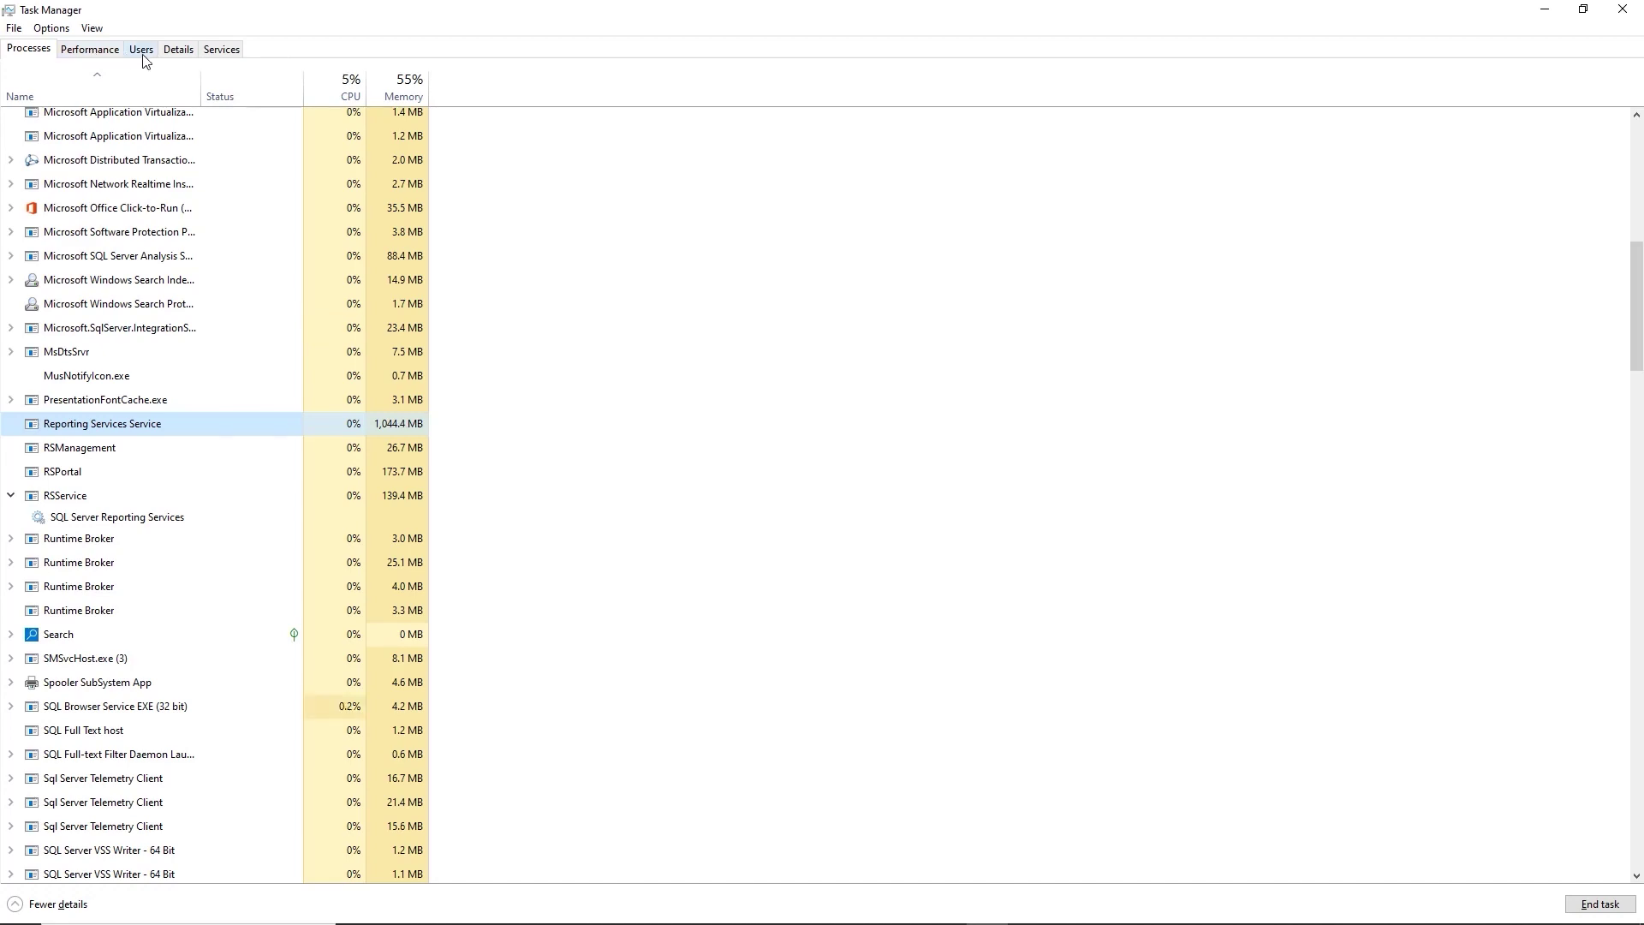
pyautogui.click(224, 52)
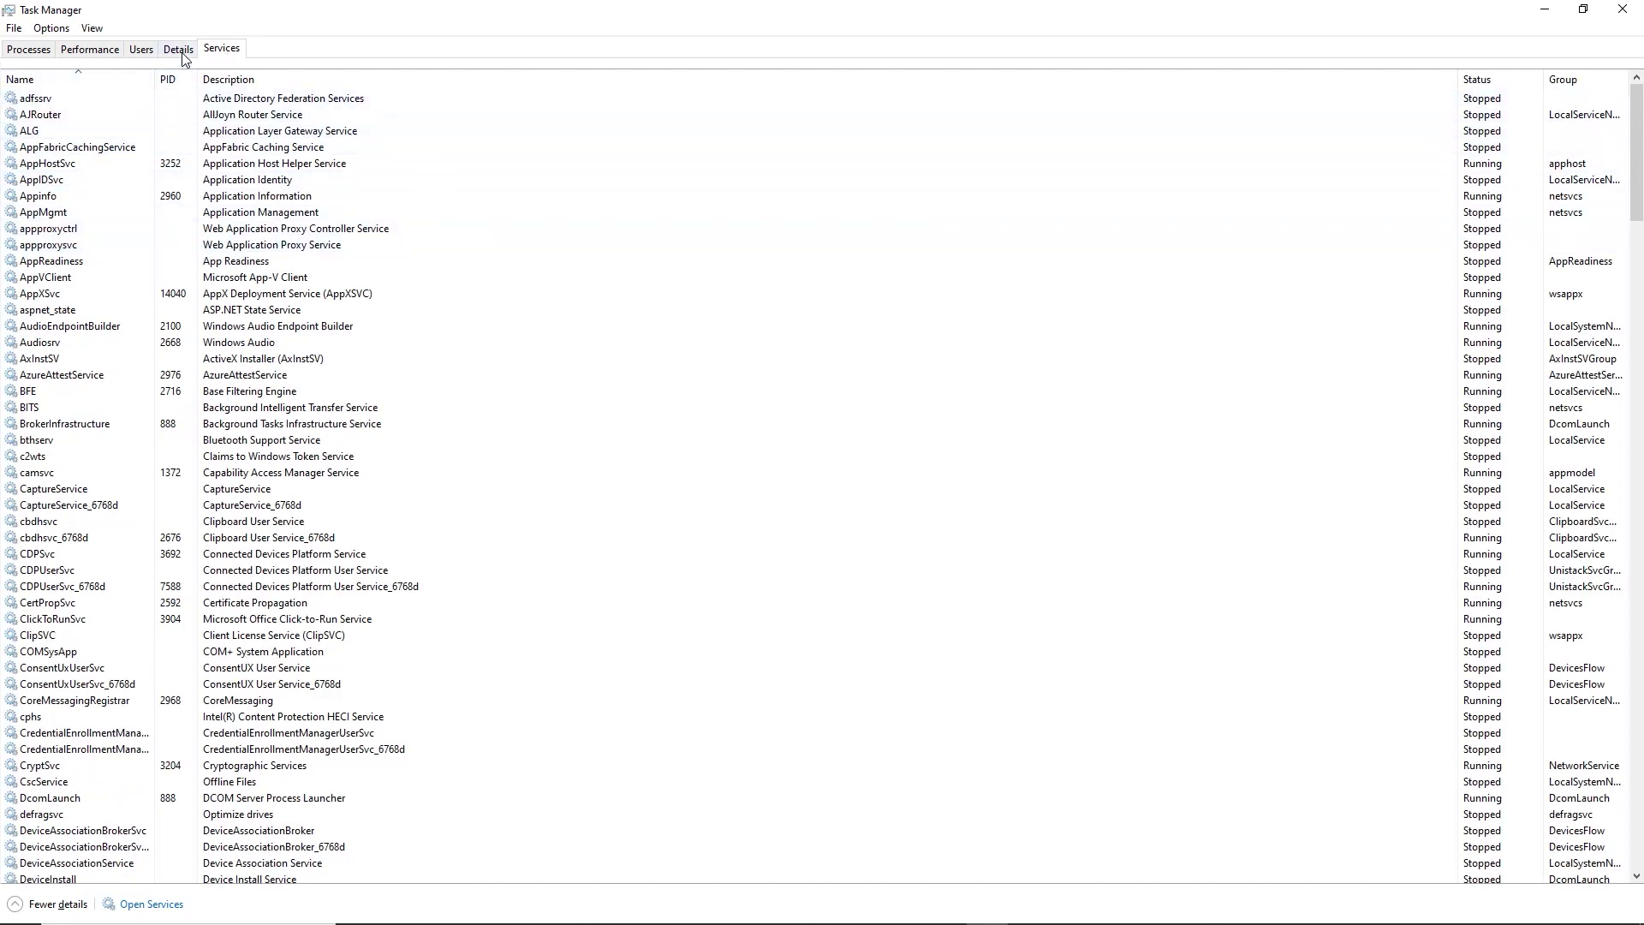
# Select ReportingServicesService.exe (PID 8812) in the Details list, then bring up Windows search.
pyautogui.click(180, 50)
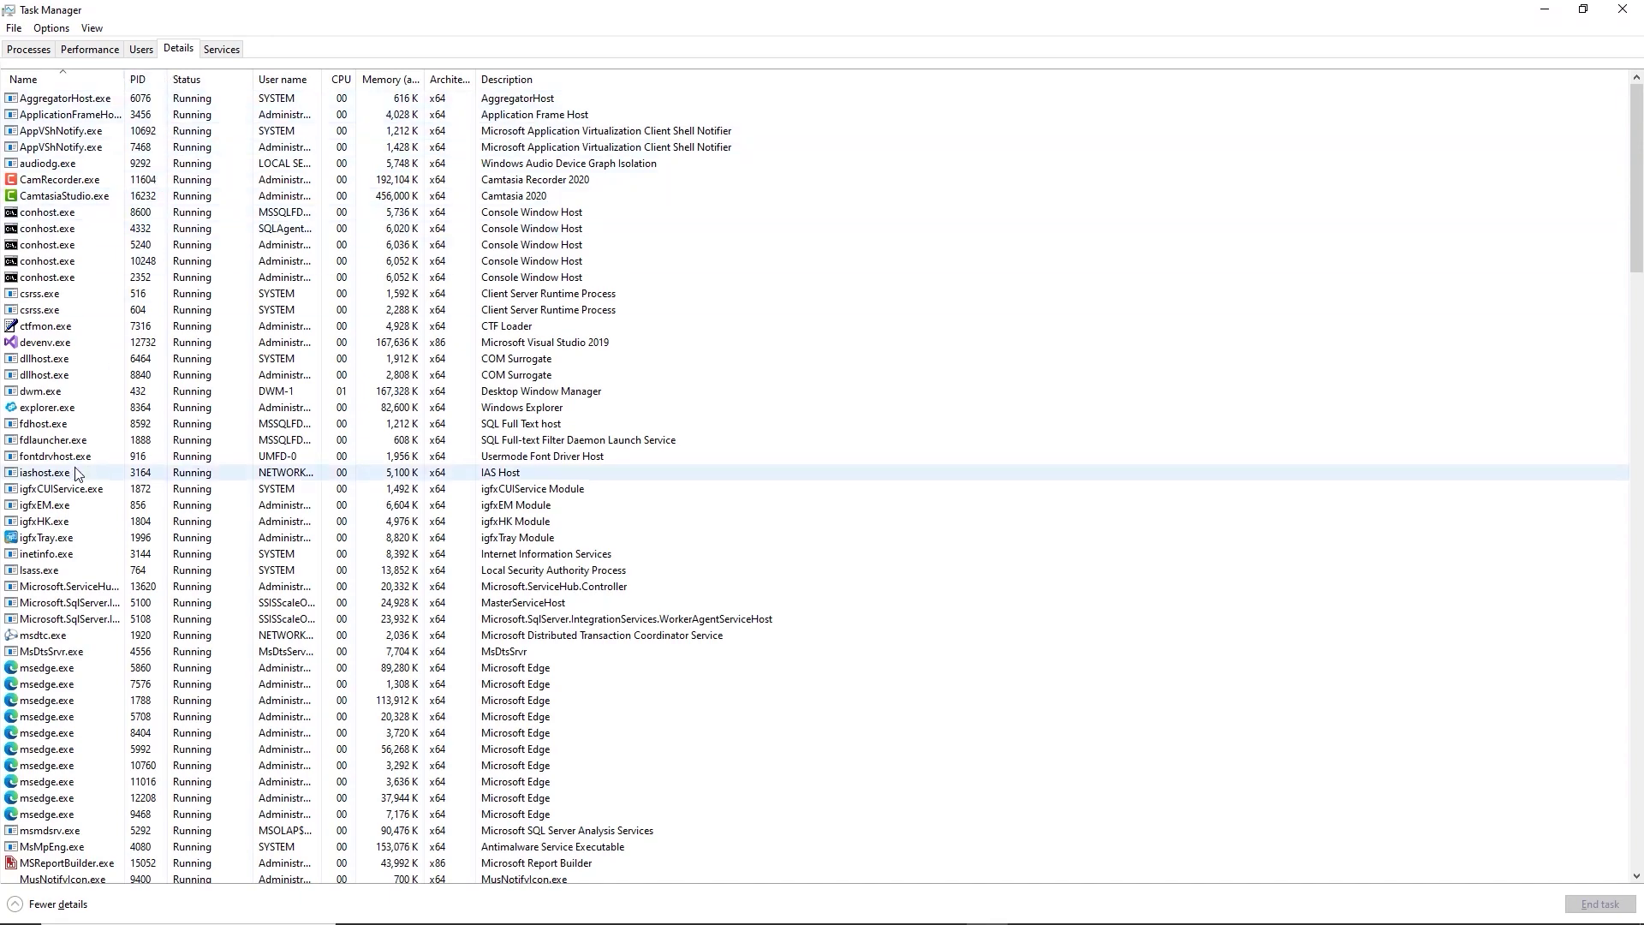
pyautogui.scroll(-7, 77, 471)
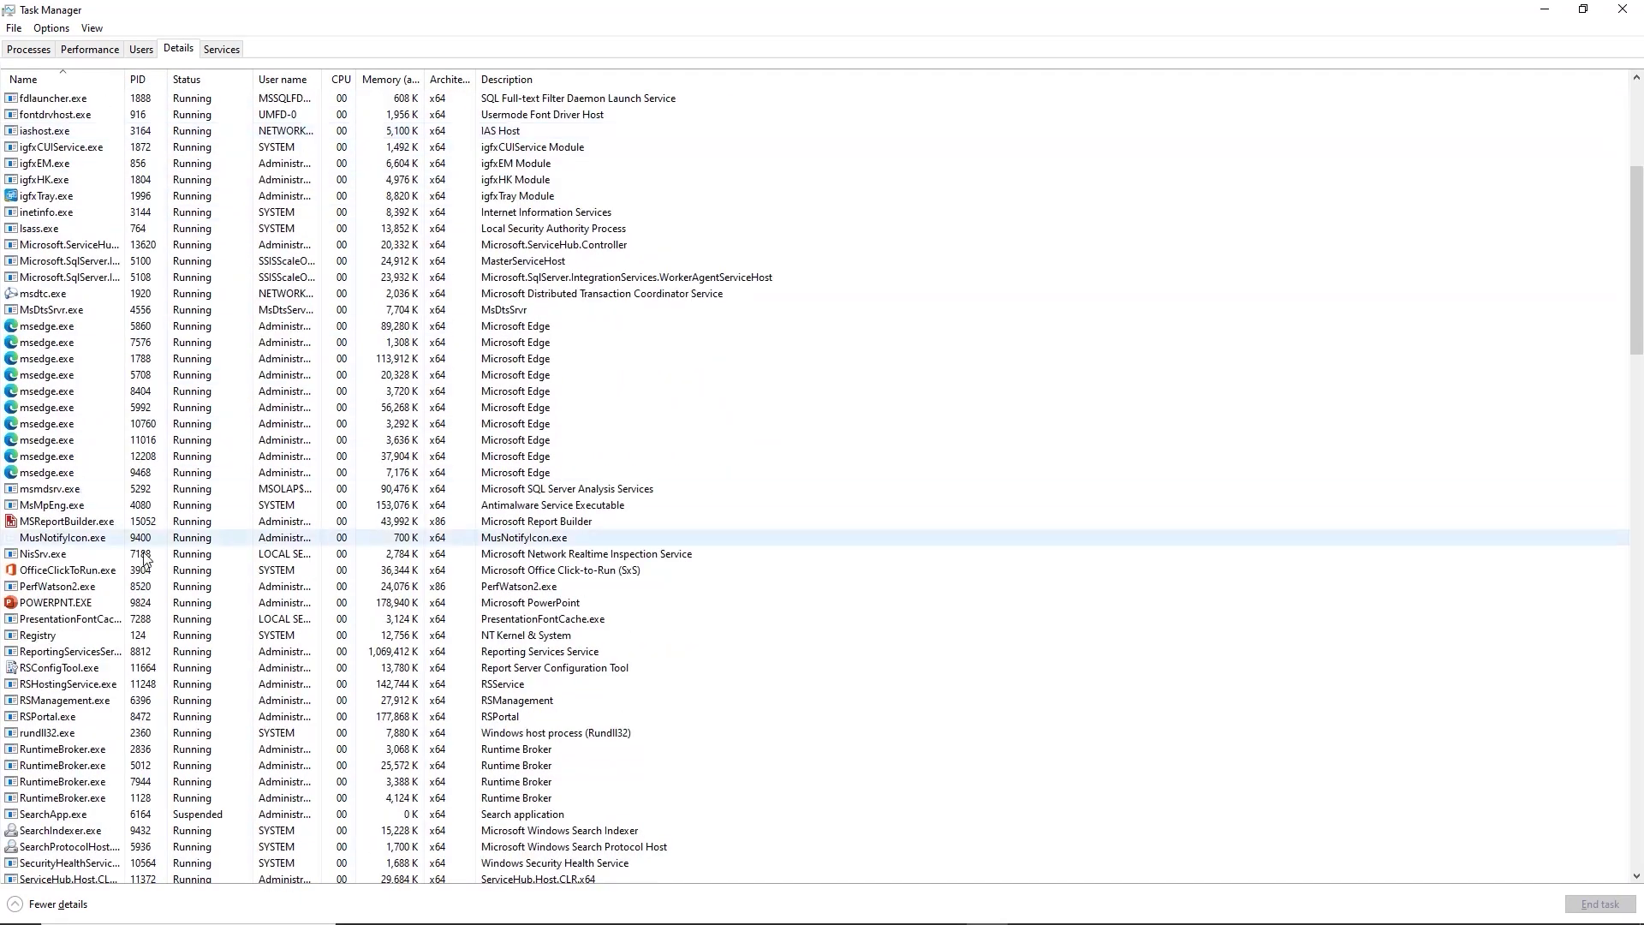
pyautogui.click(54, 656)
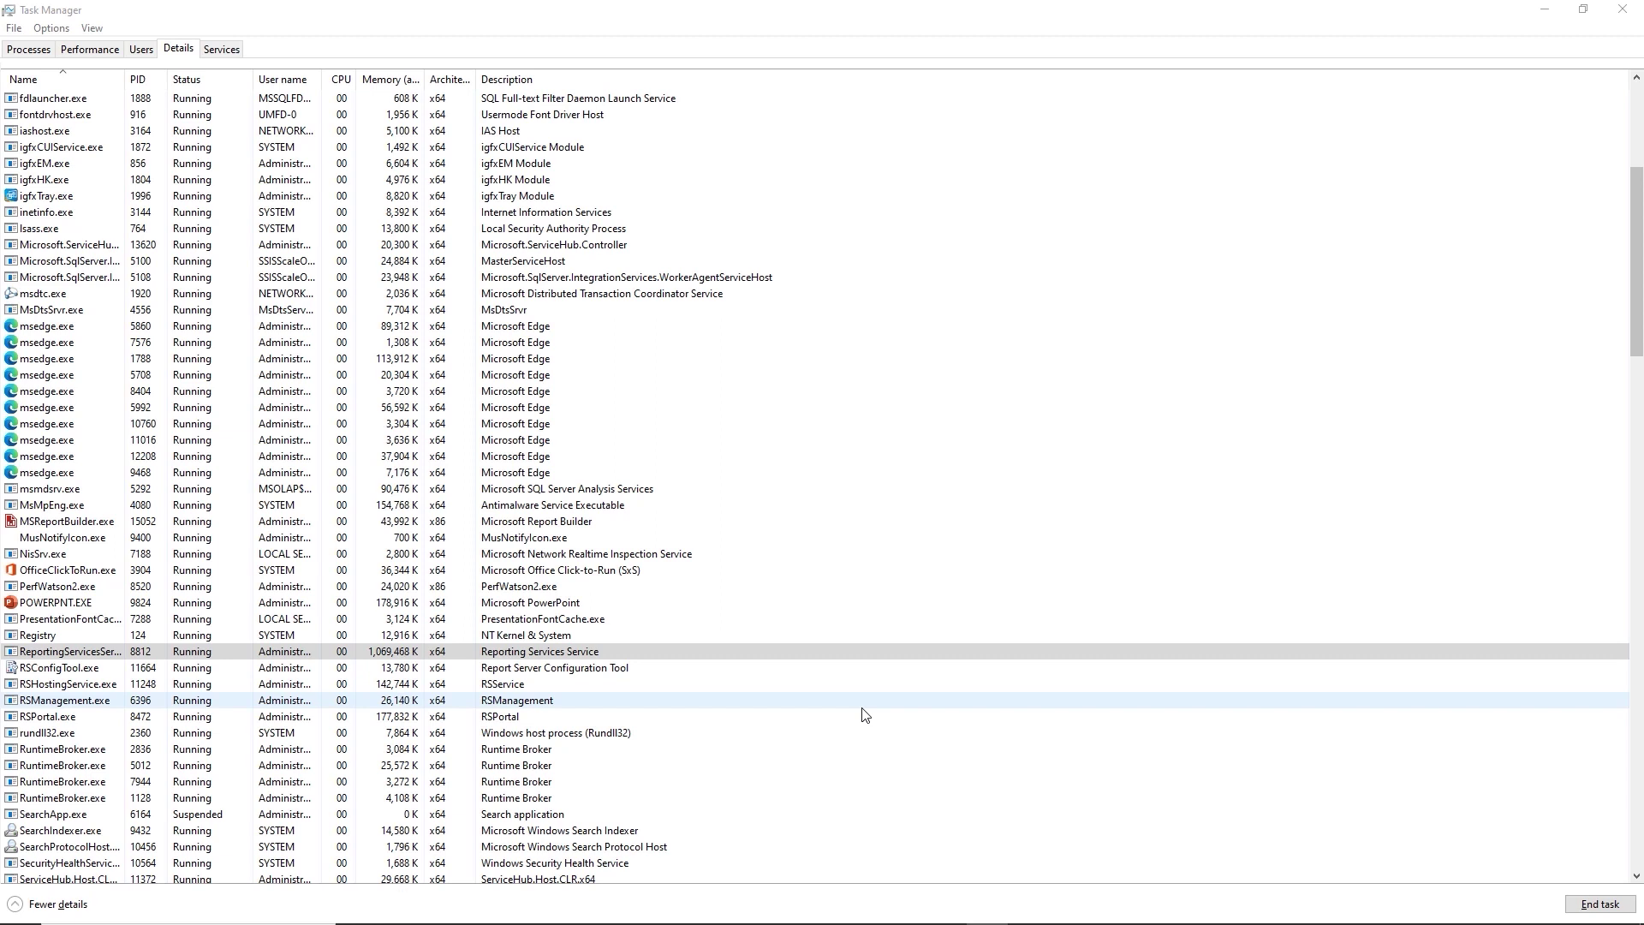
pyautogui.click(92, 908)
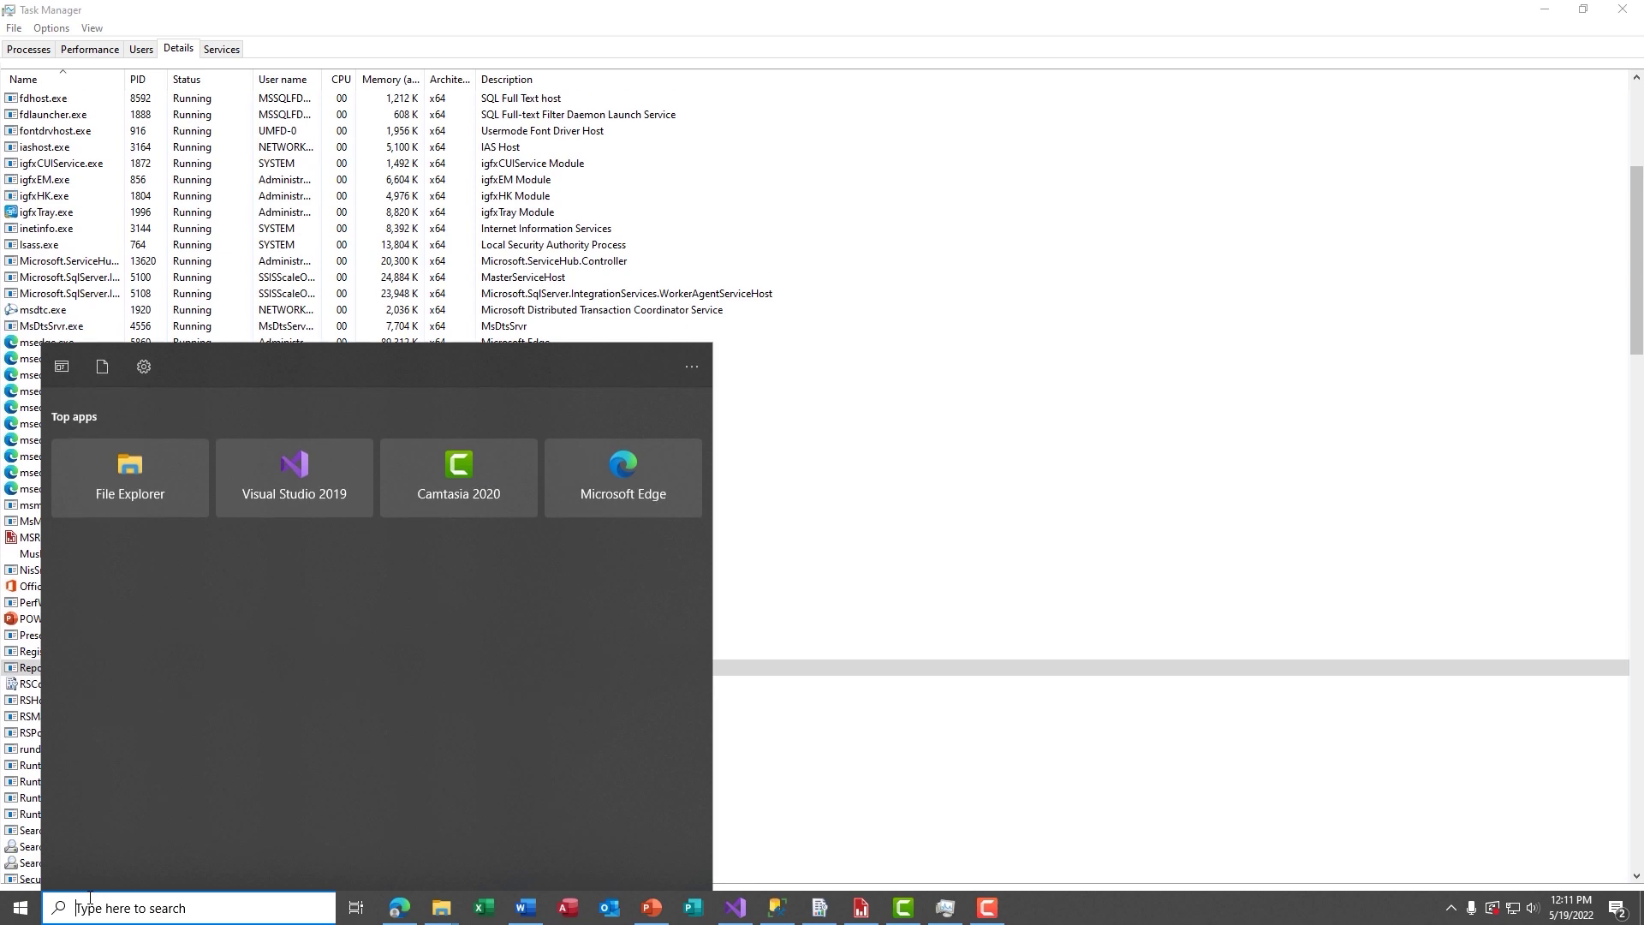
# Launch Event Viewer via 'eve' and open the Report Server custom view with an enlarged event list.
pyautogui.write('eve')
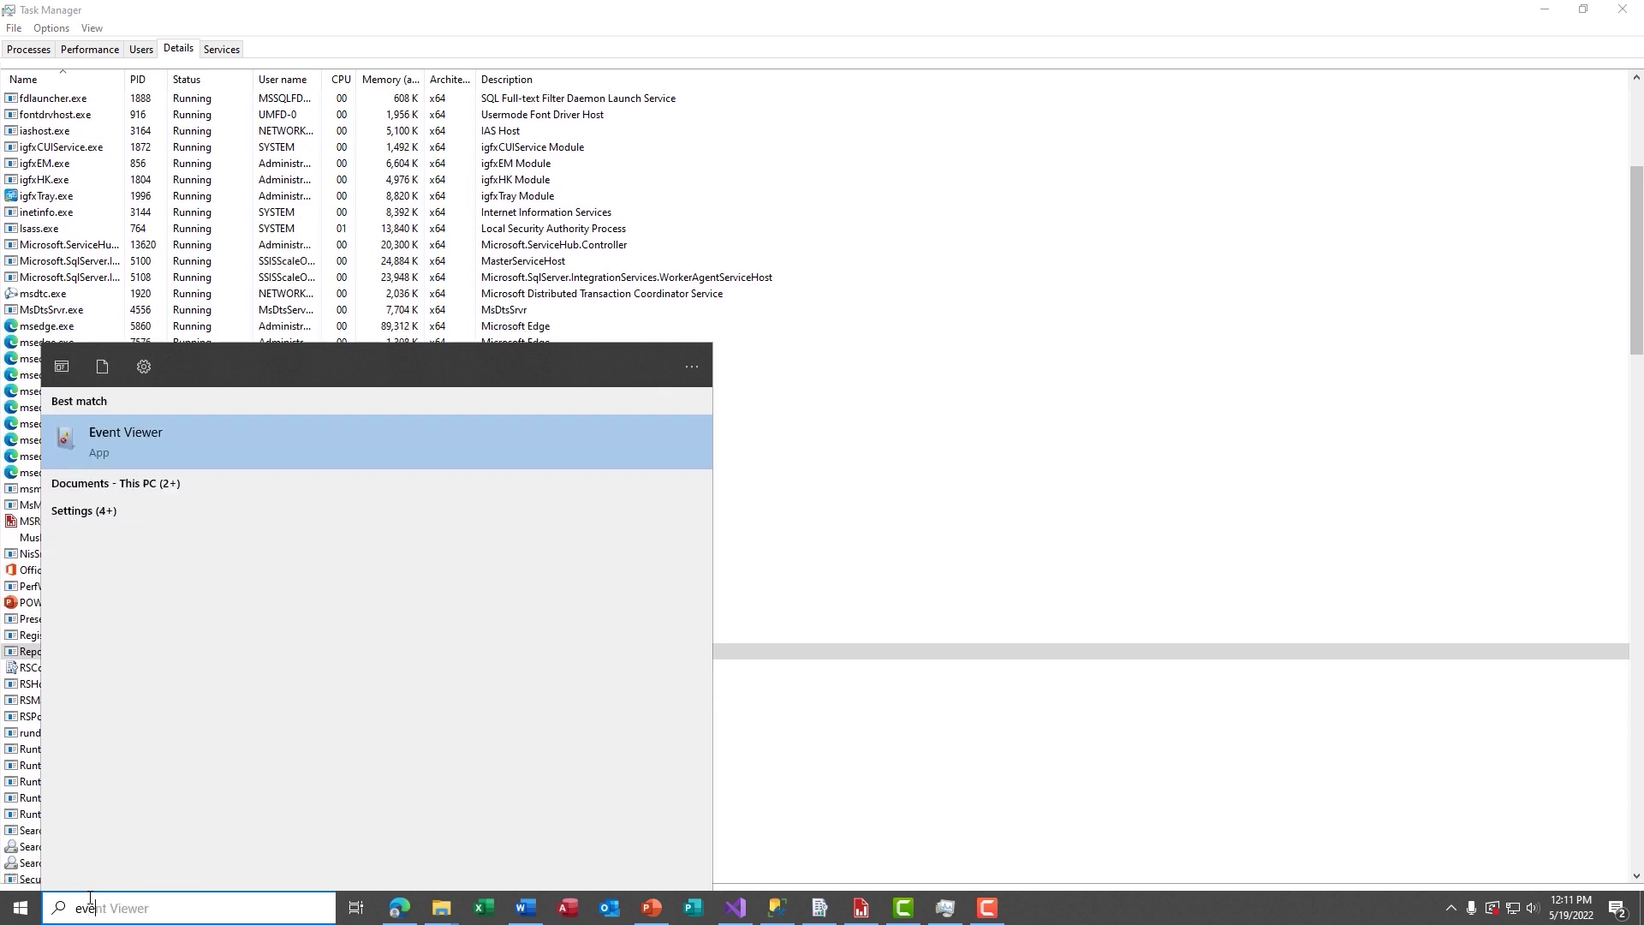
pyautogui.press('Return')
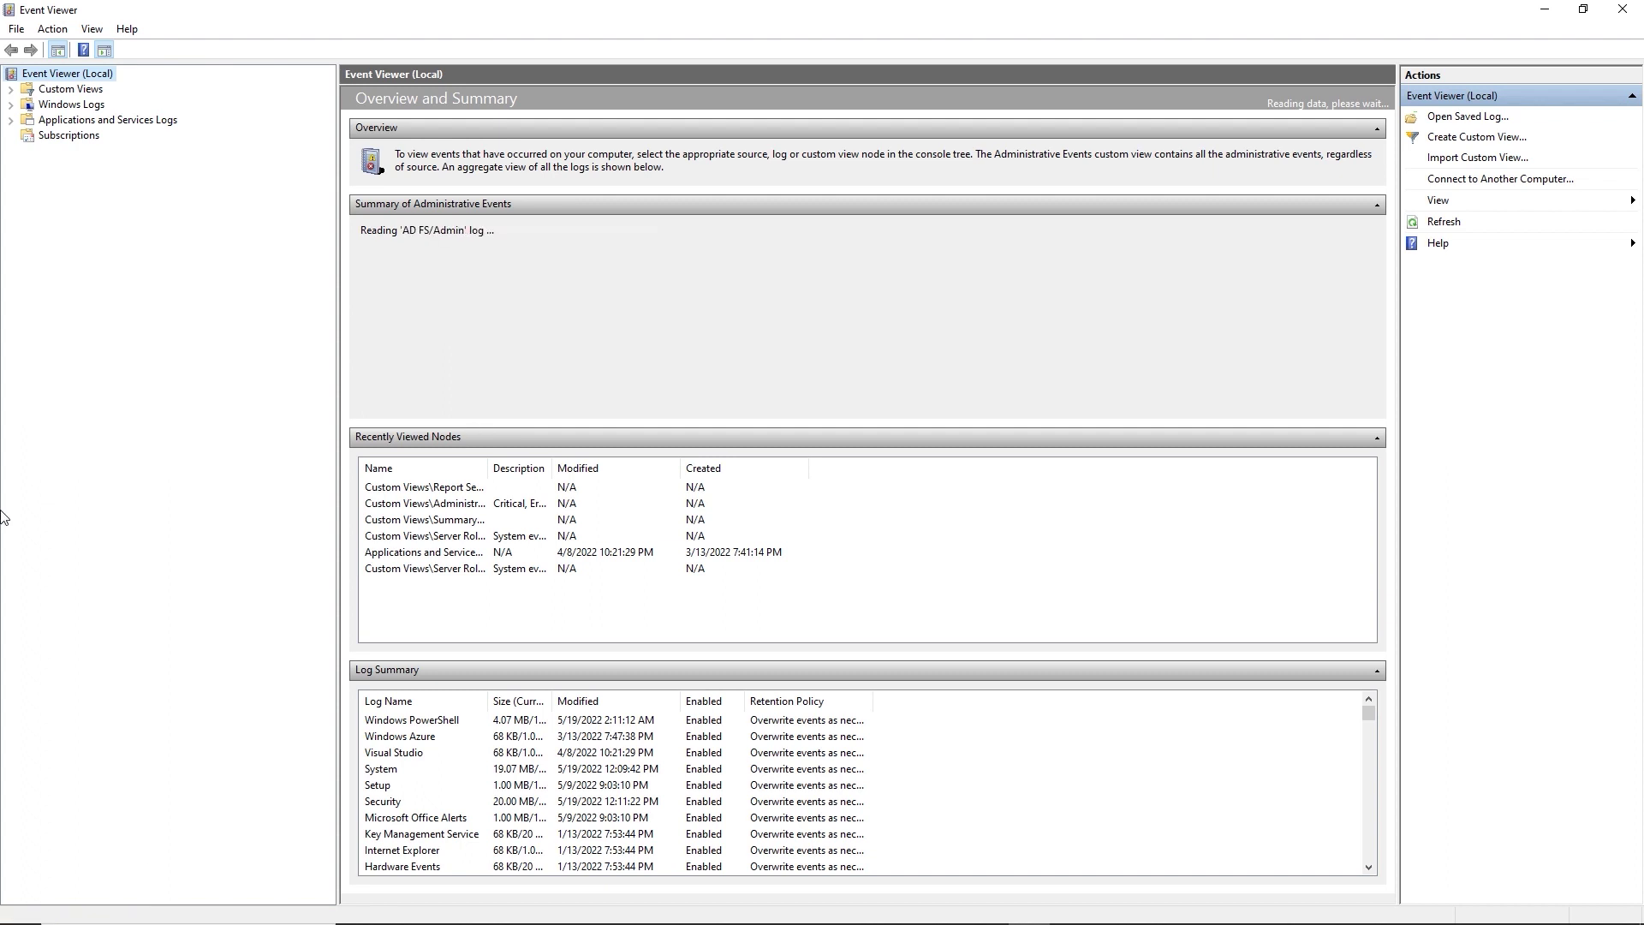
pyautogui.click(11, 90)
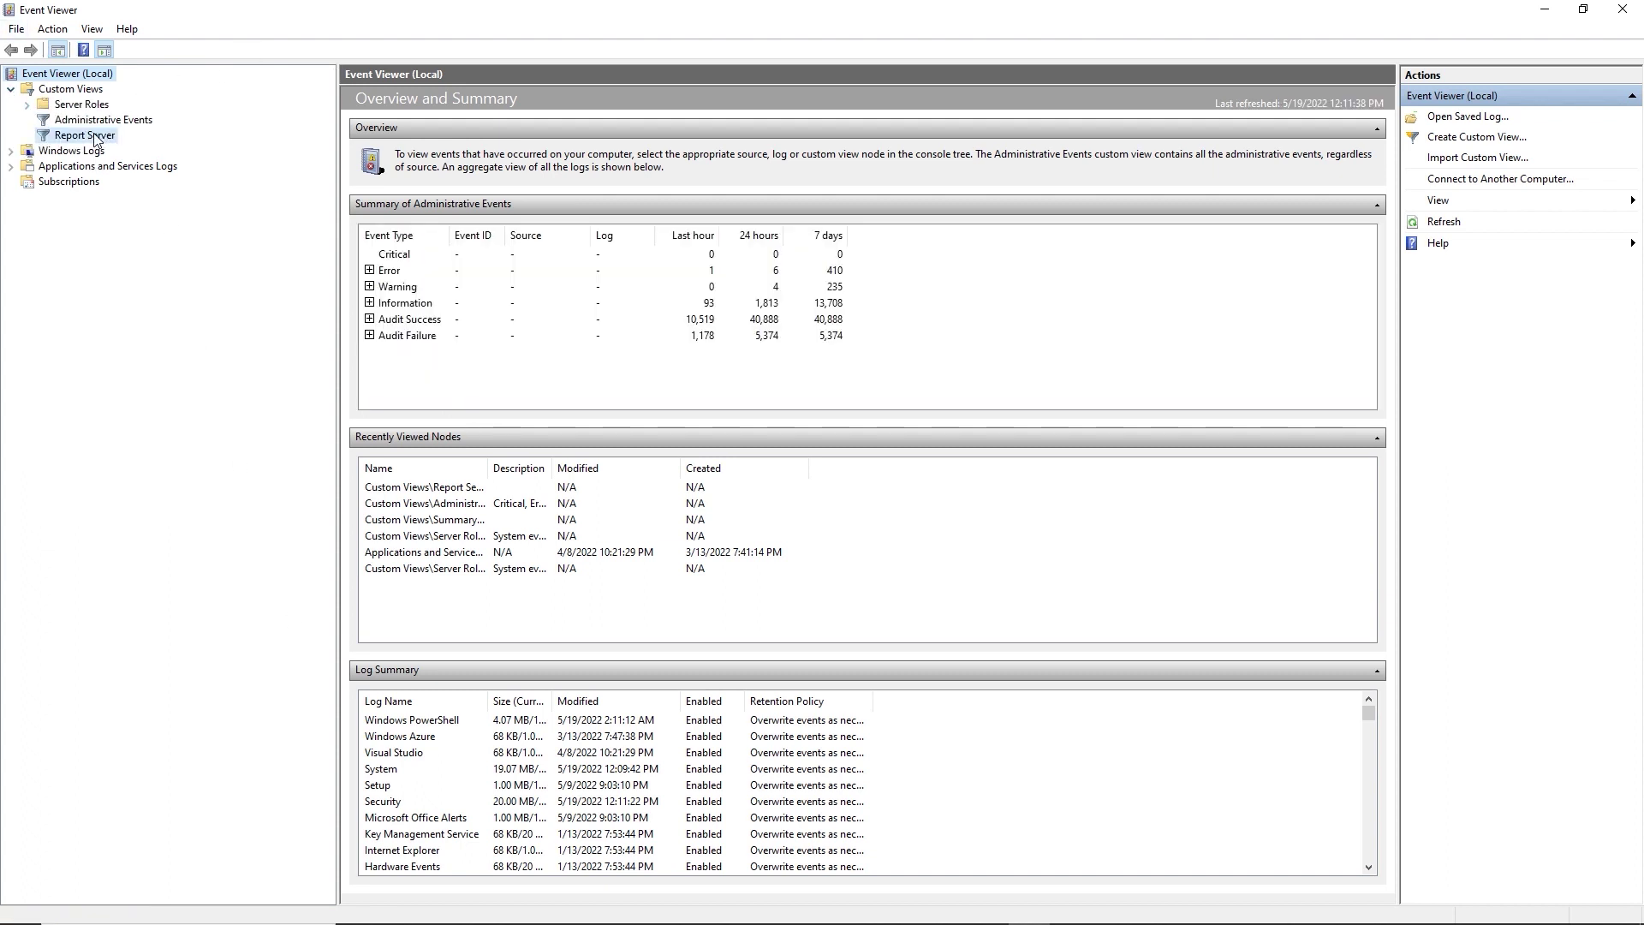
pyautogui.click(95, 136)
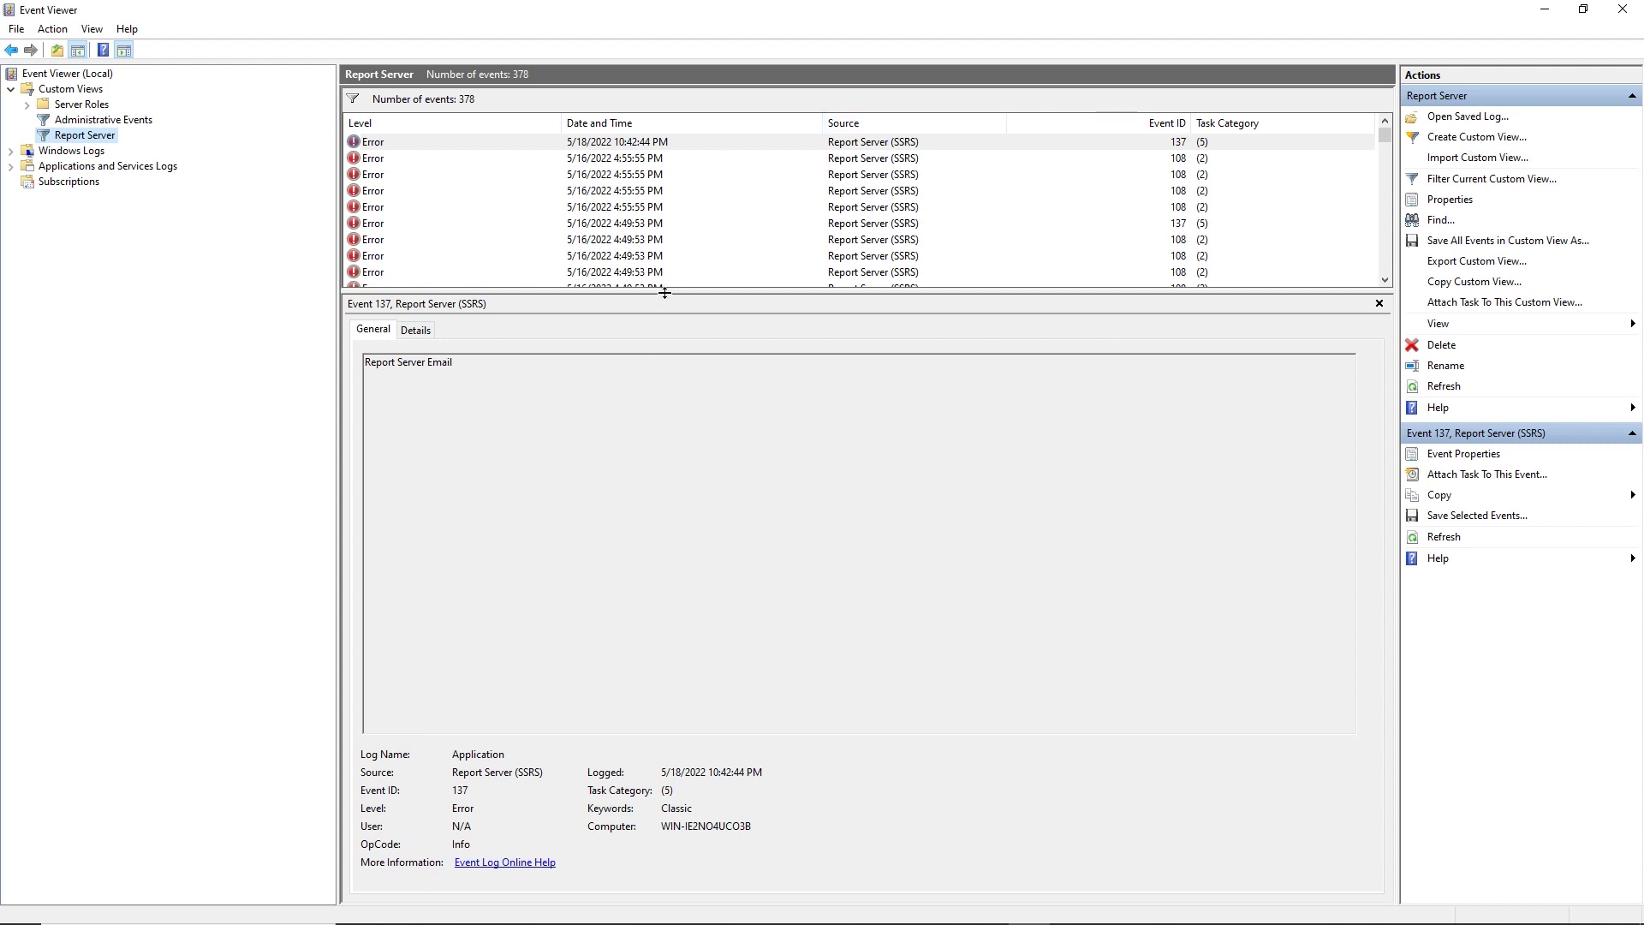
pyautogui.moveTo(664, 292); pyautogui.dragTo(657, 647)
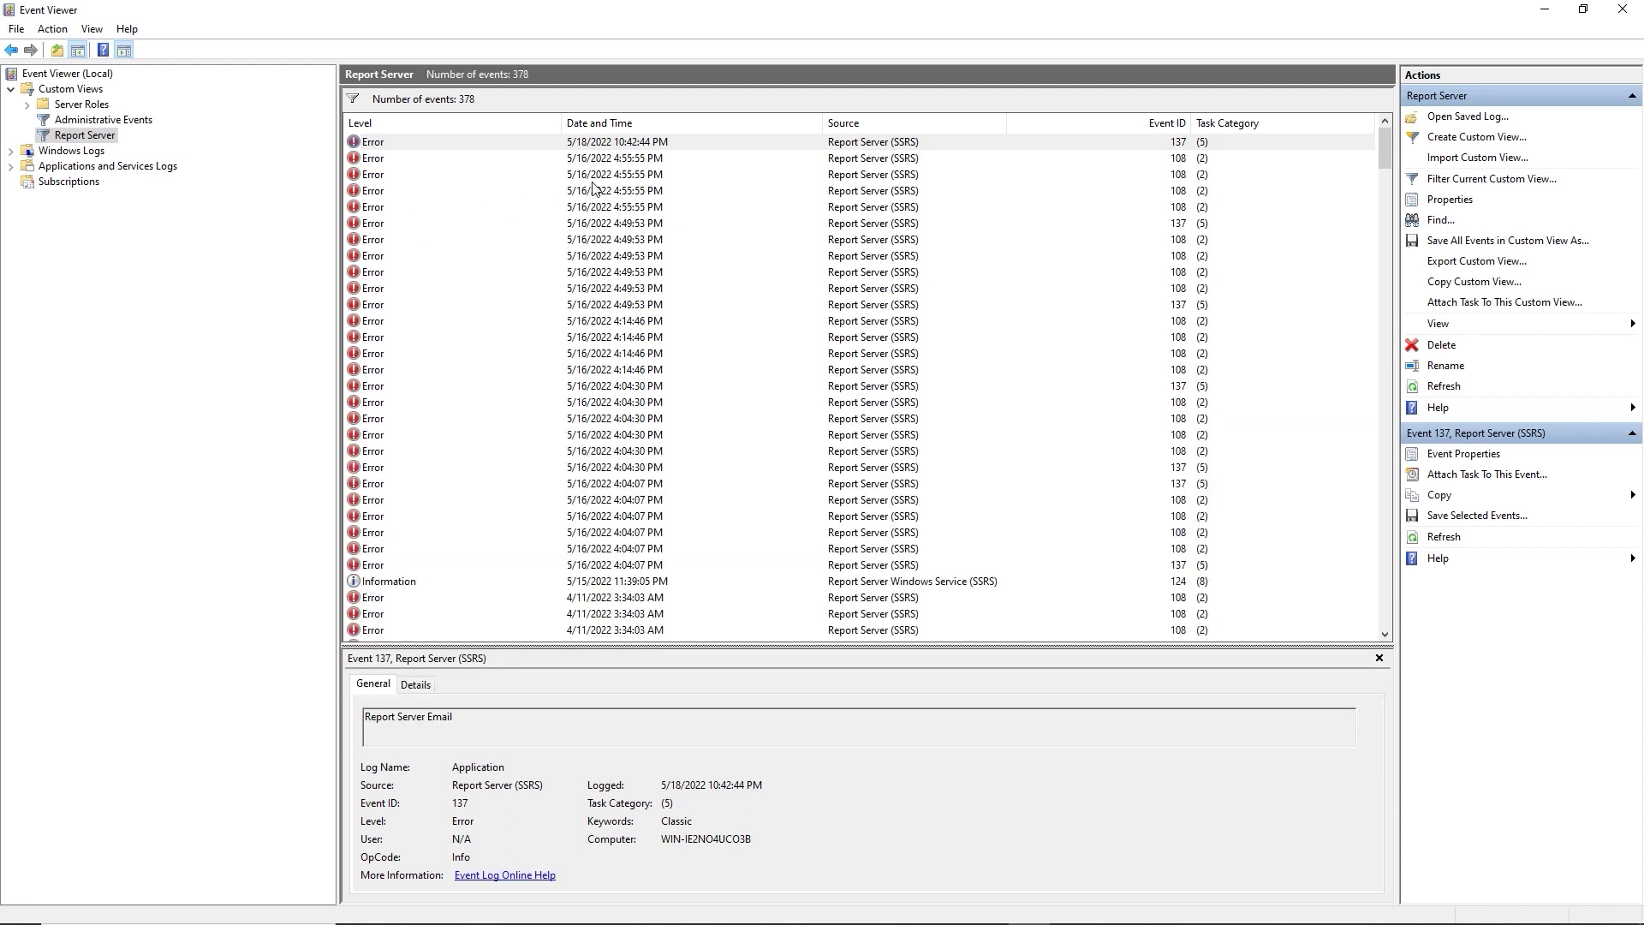
# Inspect the newest error event 137's general summary and detailed event data.
pyautogui.click(371, 161)
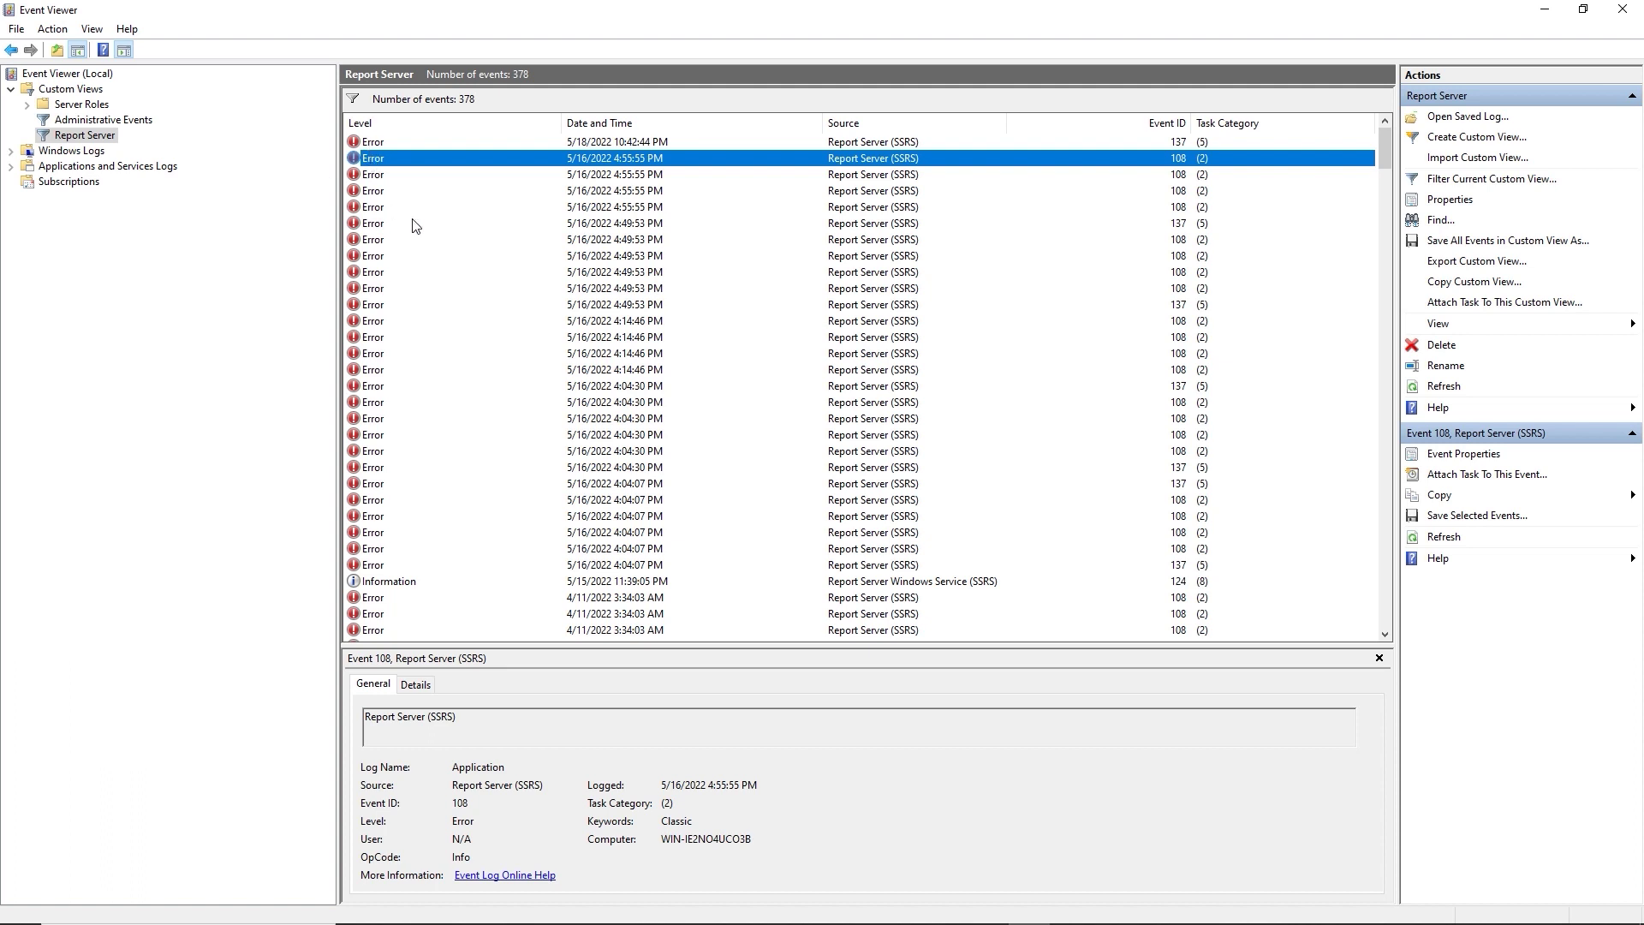
pyautogui.press('Up')
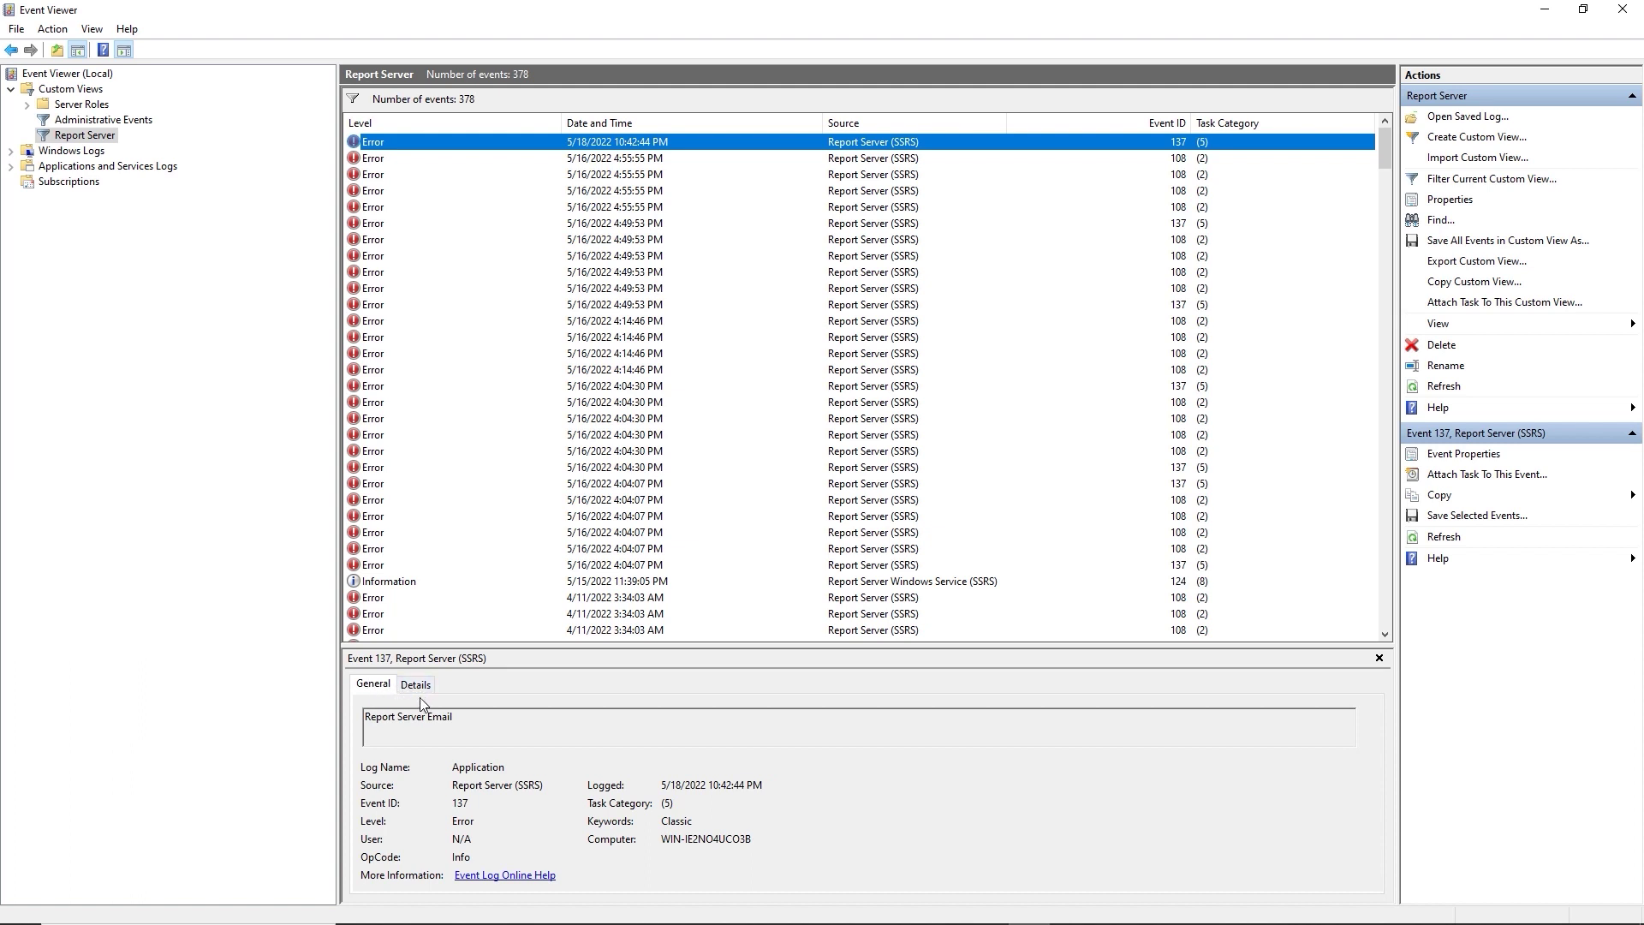
pyautogui.click(418, 686)
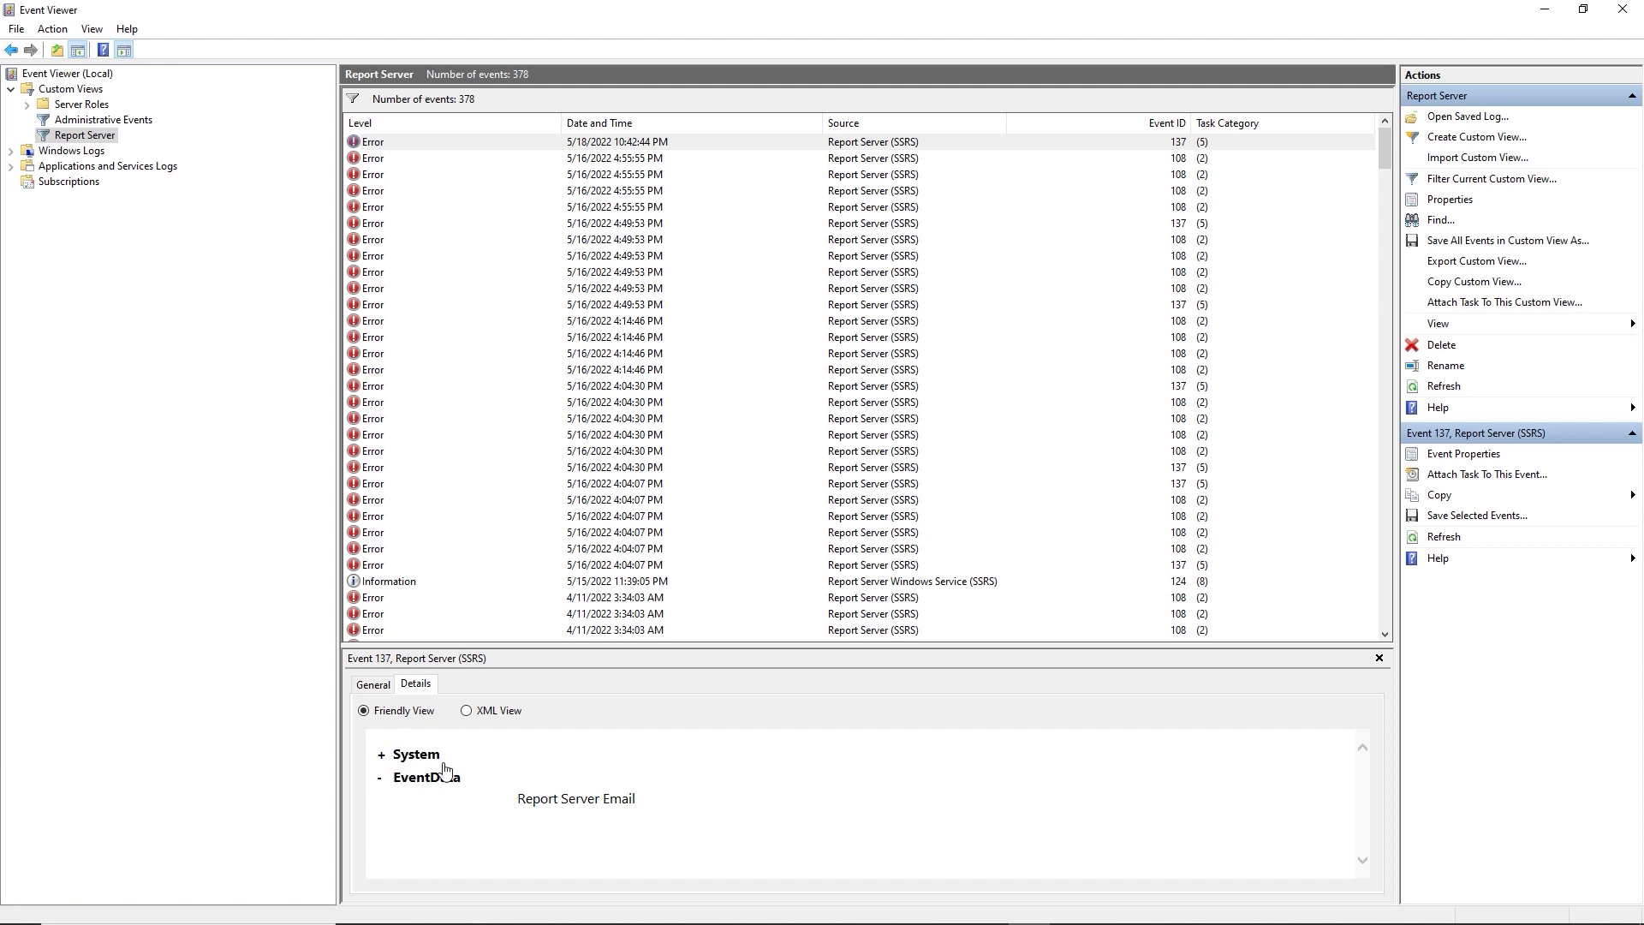
pyautogui.click(384, 689)
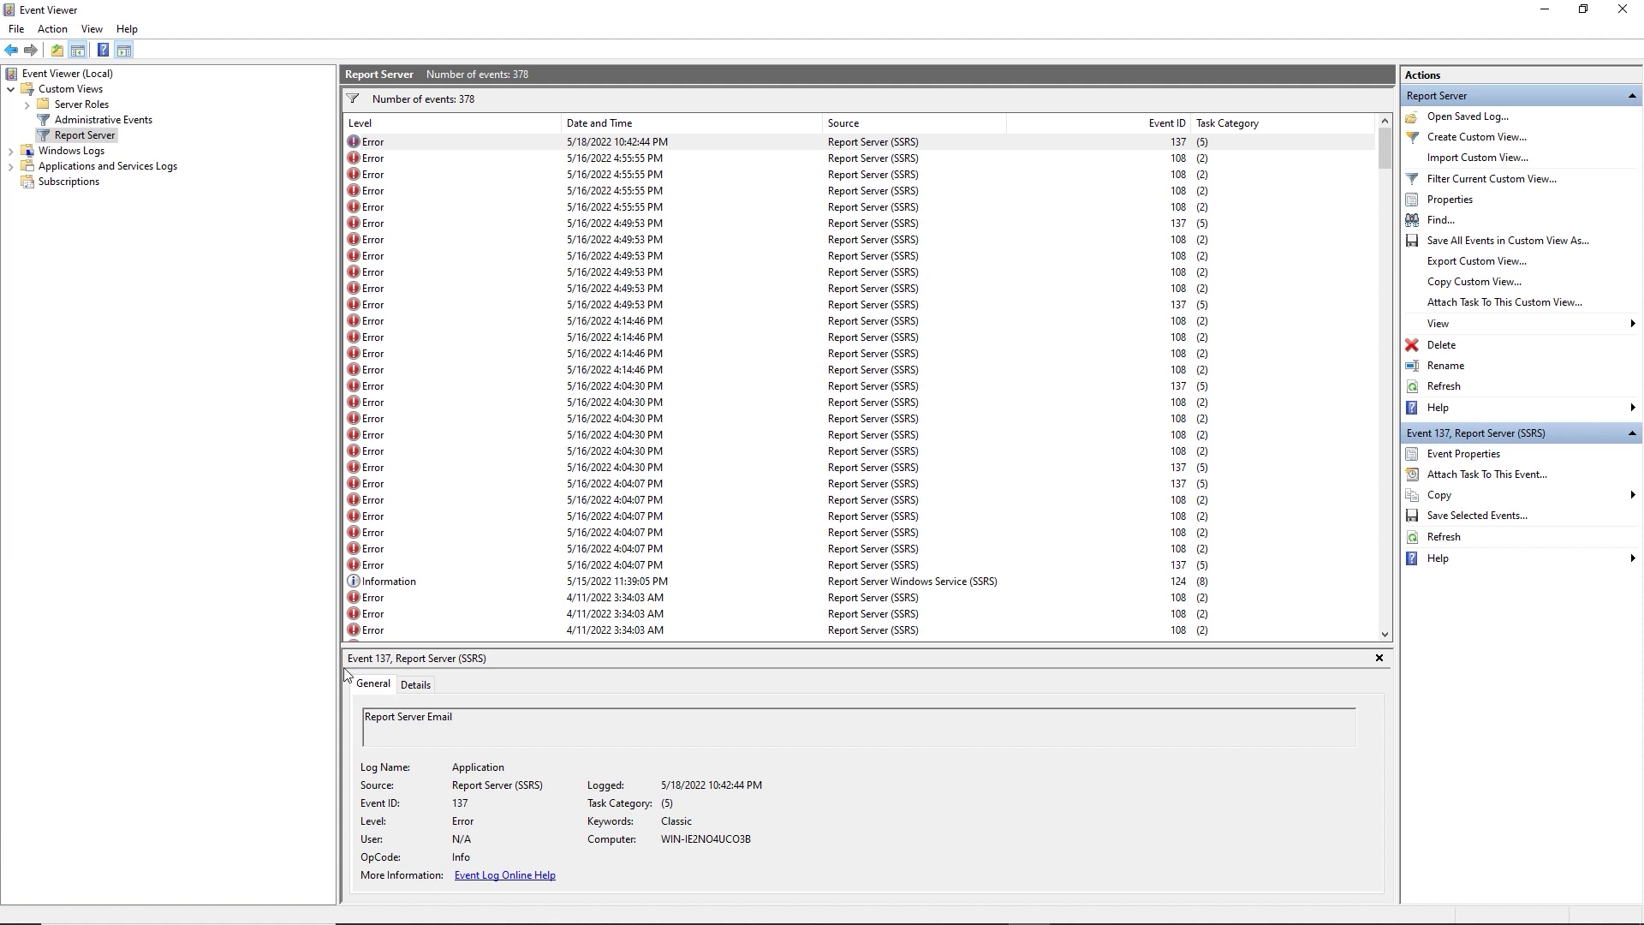
# Review the general and detailed data of the two error 108 events.
pyautogui.click(374, 164)
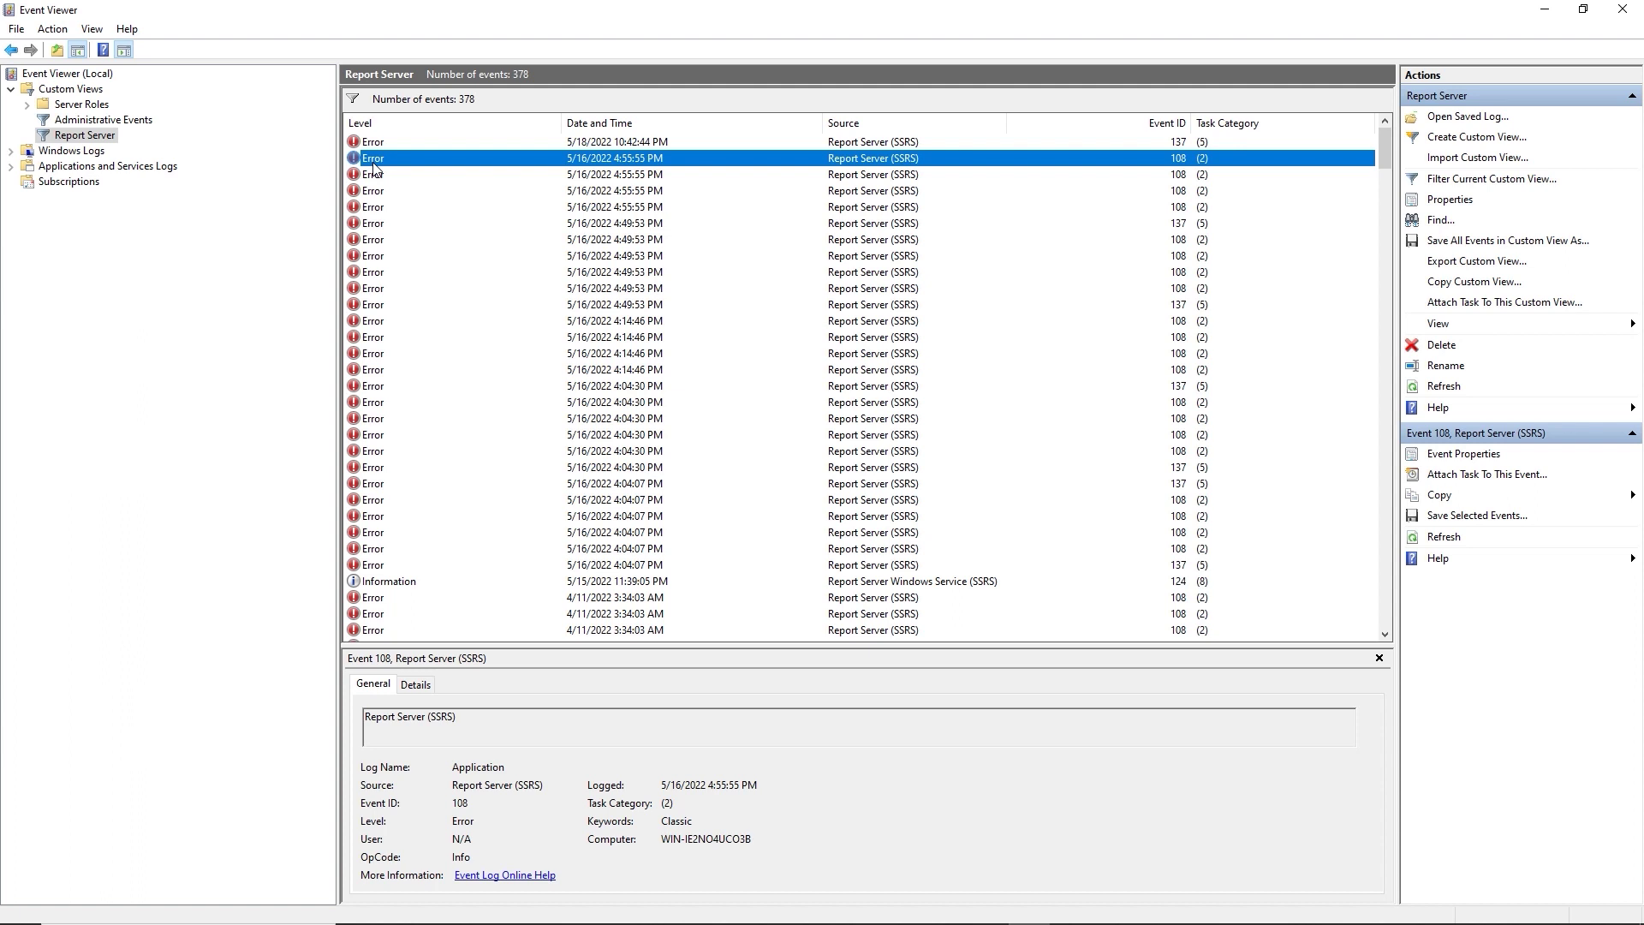
pyautogui.click(417, 689)
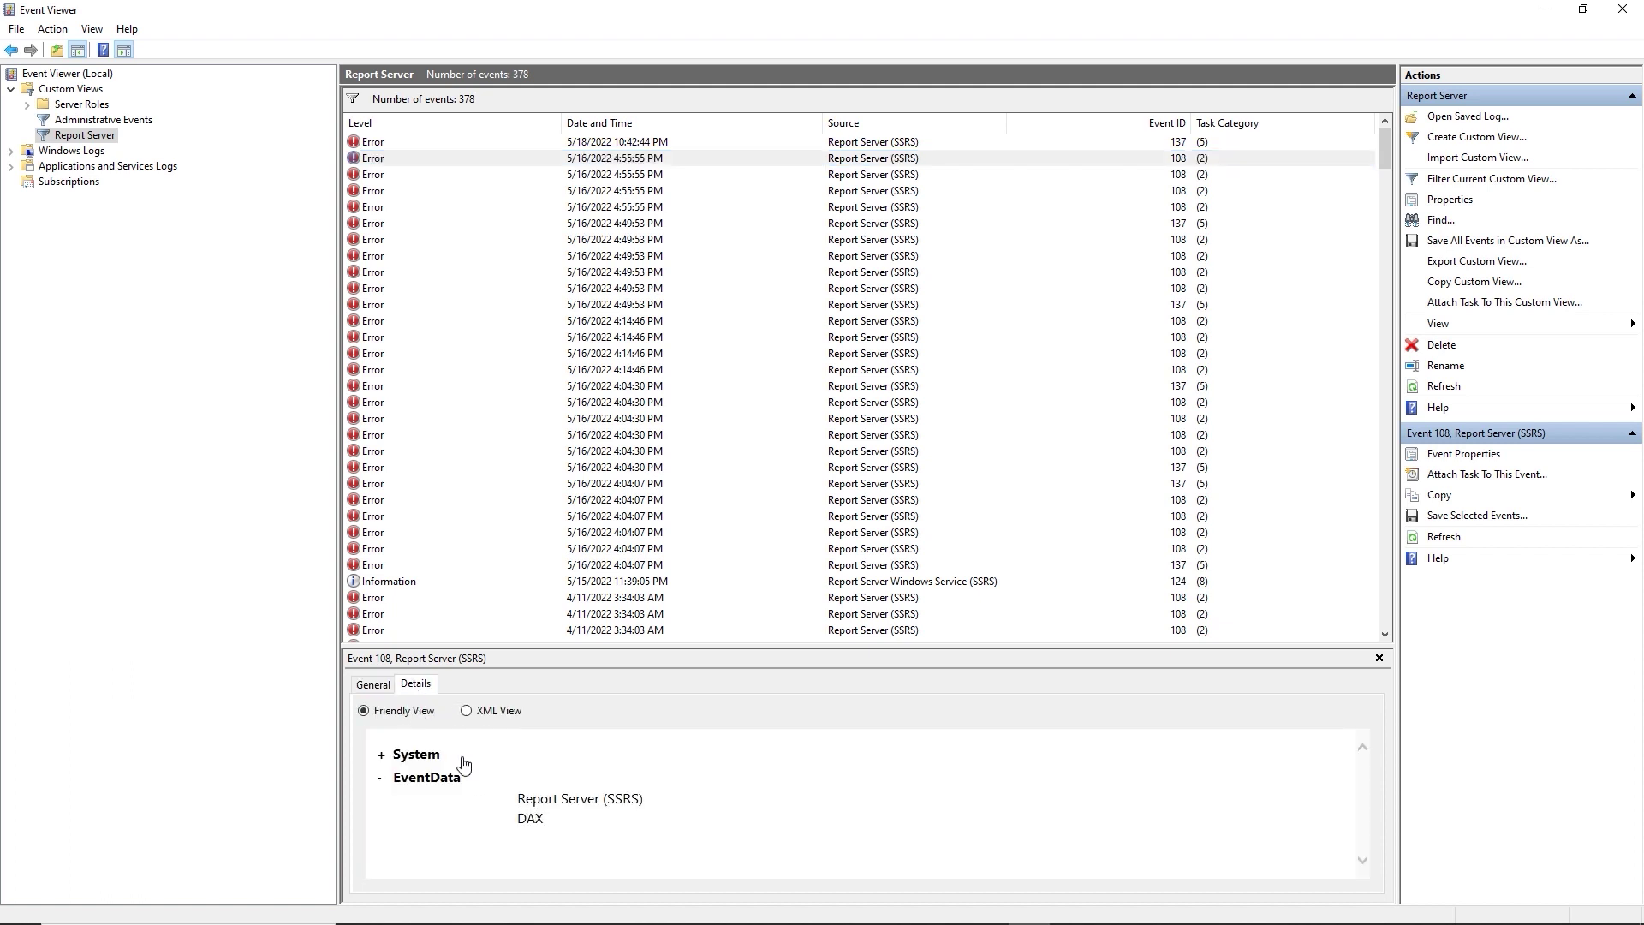
pyautogui.click(377, 689)
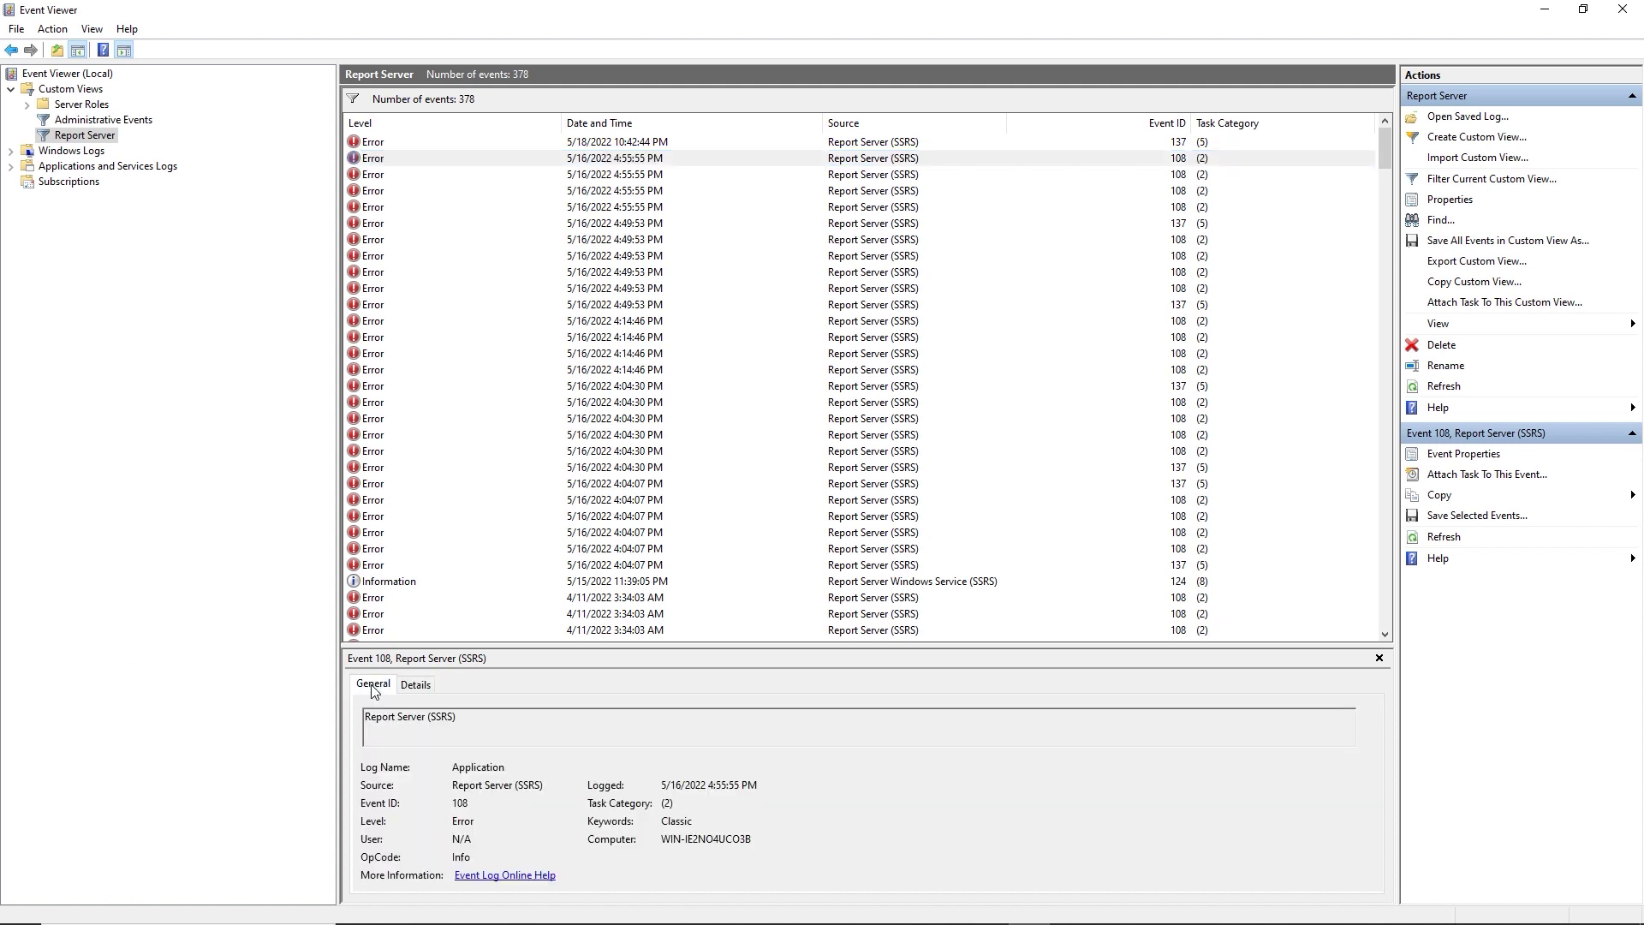
pyautogui.click(385, 175)
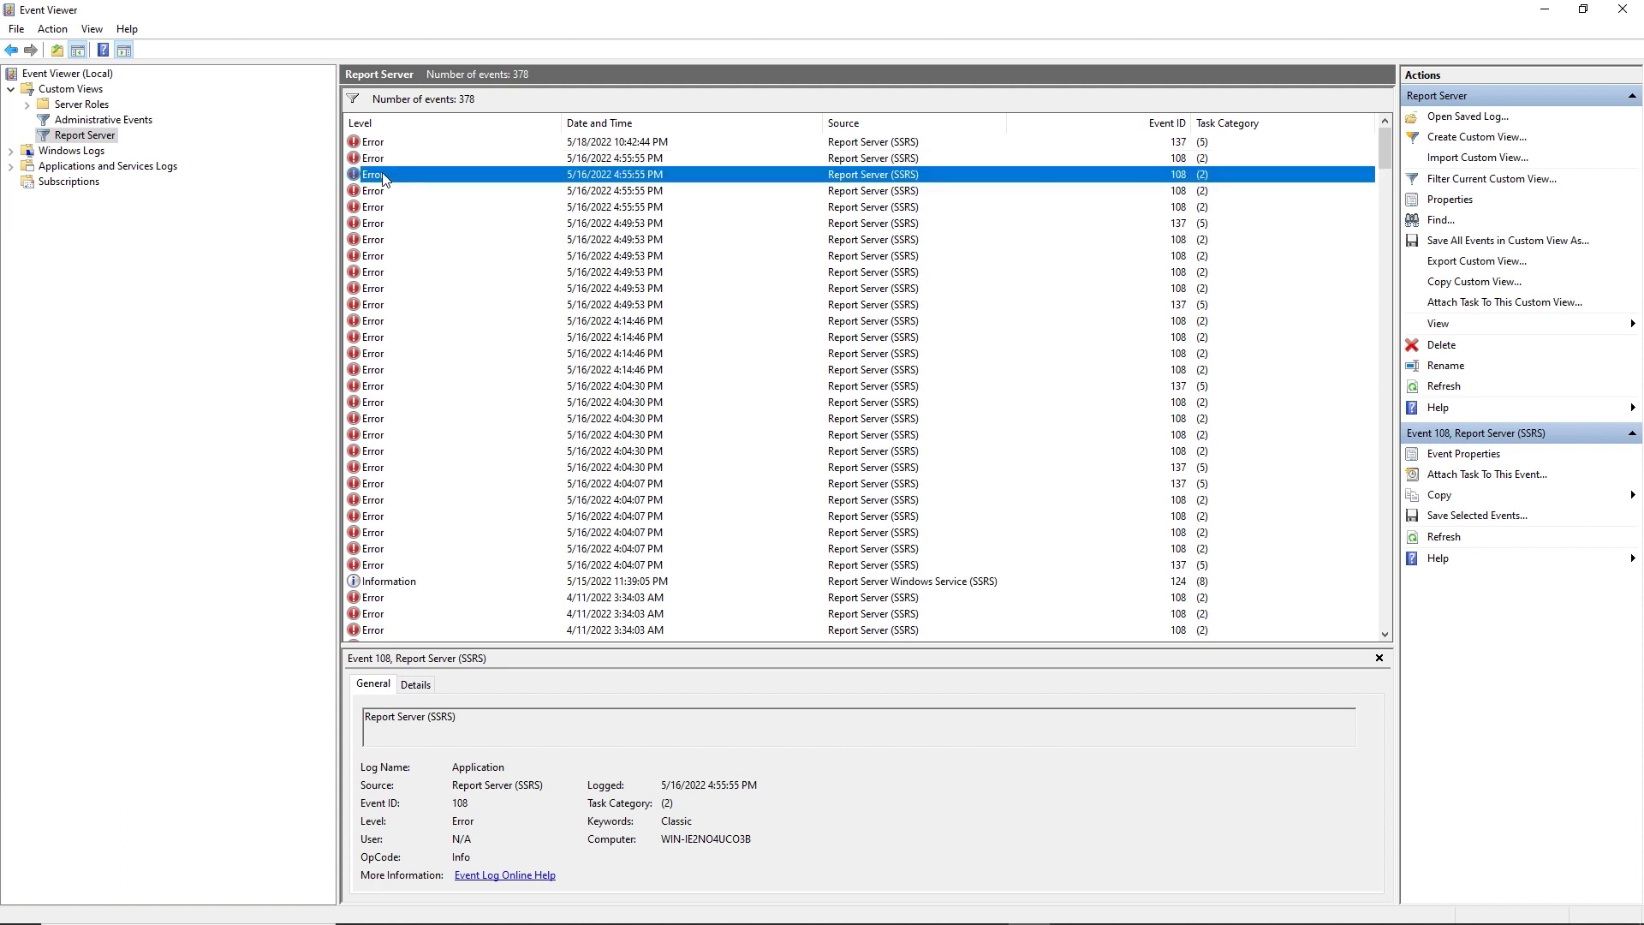
pyautogui.click(418, 691)
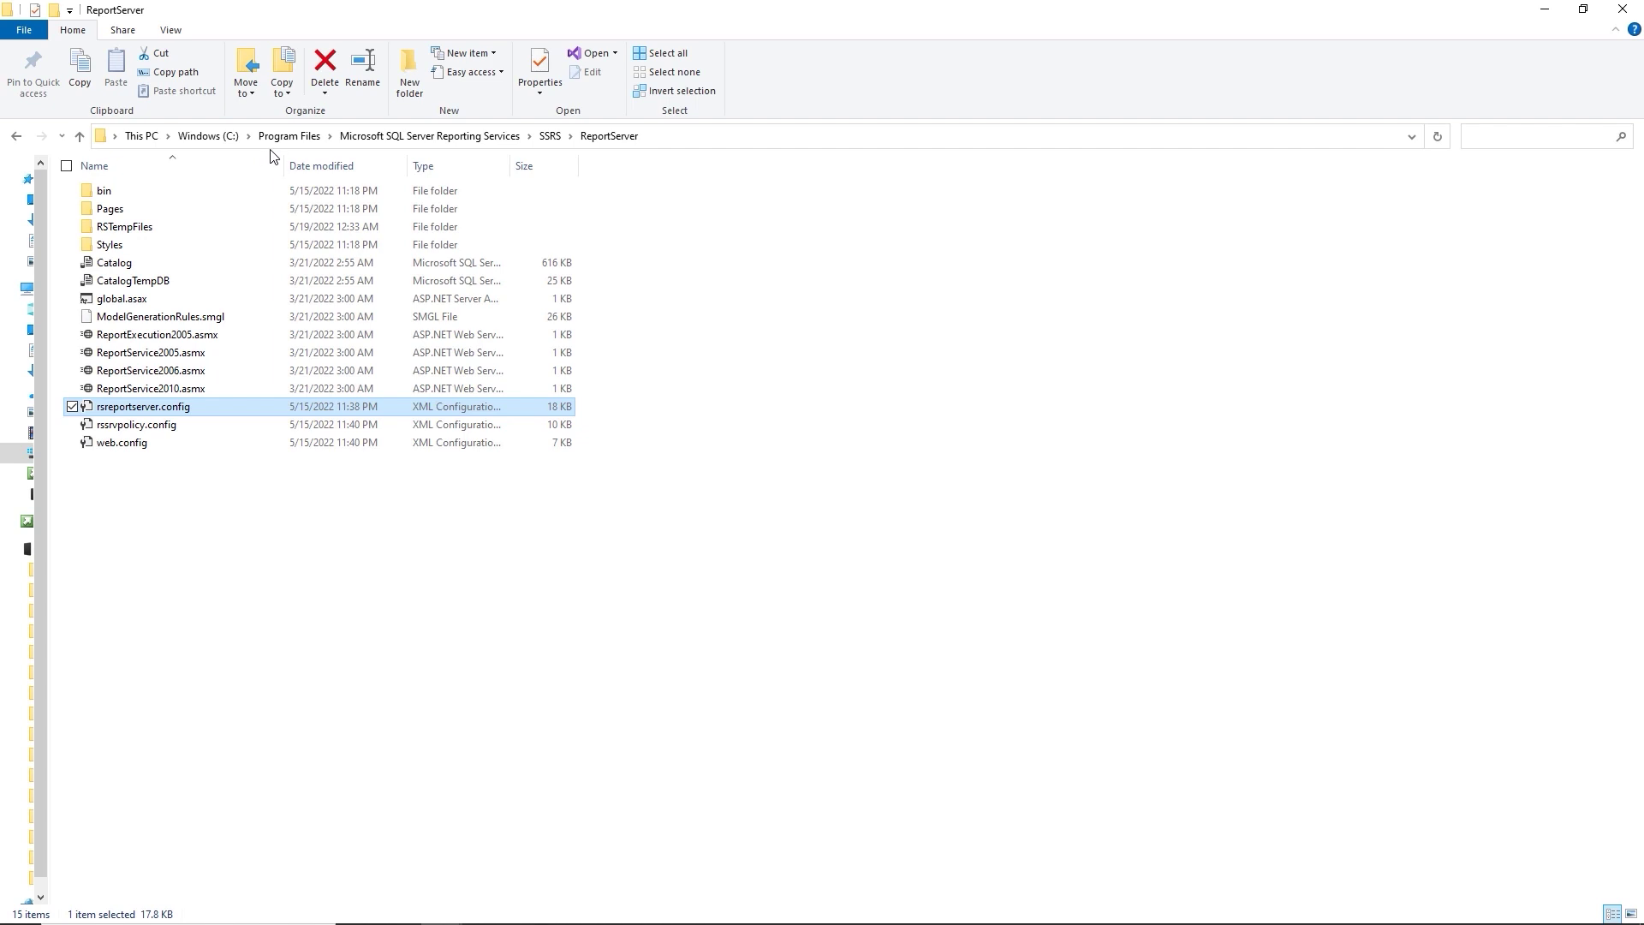
# Drag within File Explorer's SSRS ReportServer folder listing.
pyautogui.moveTo(270, 149); pyautogui.dragTo(268, 280)
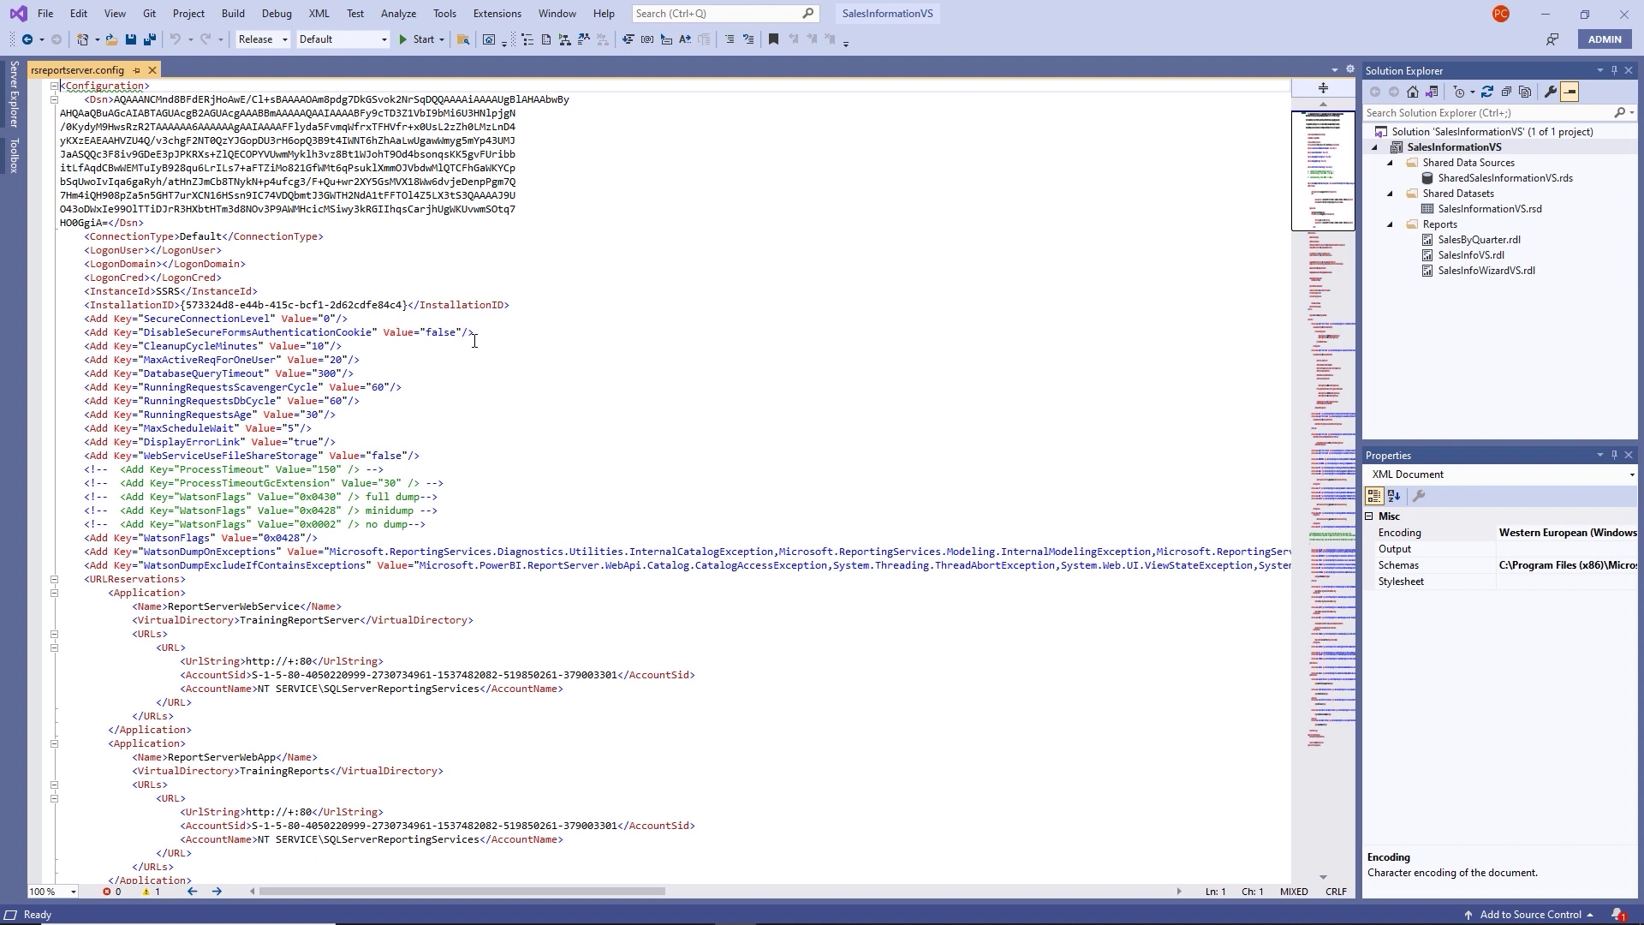
pyautogui.hotkey('ctrl', 'f')
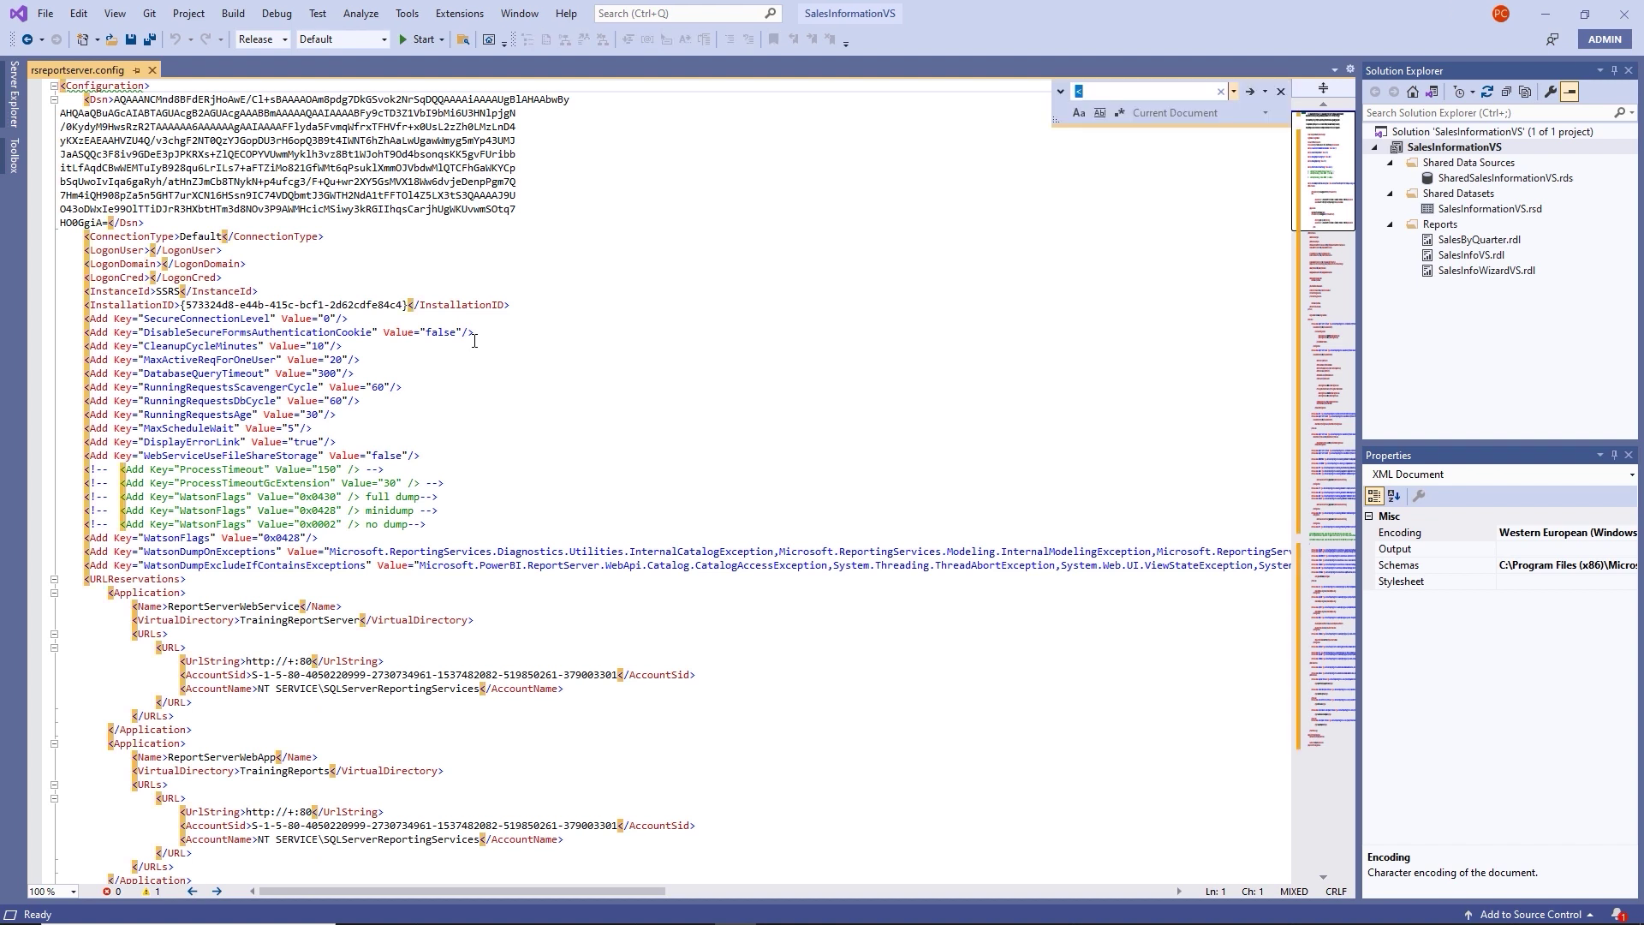
pyautogui.write('for t')
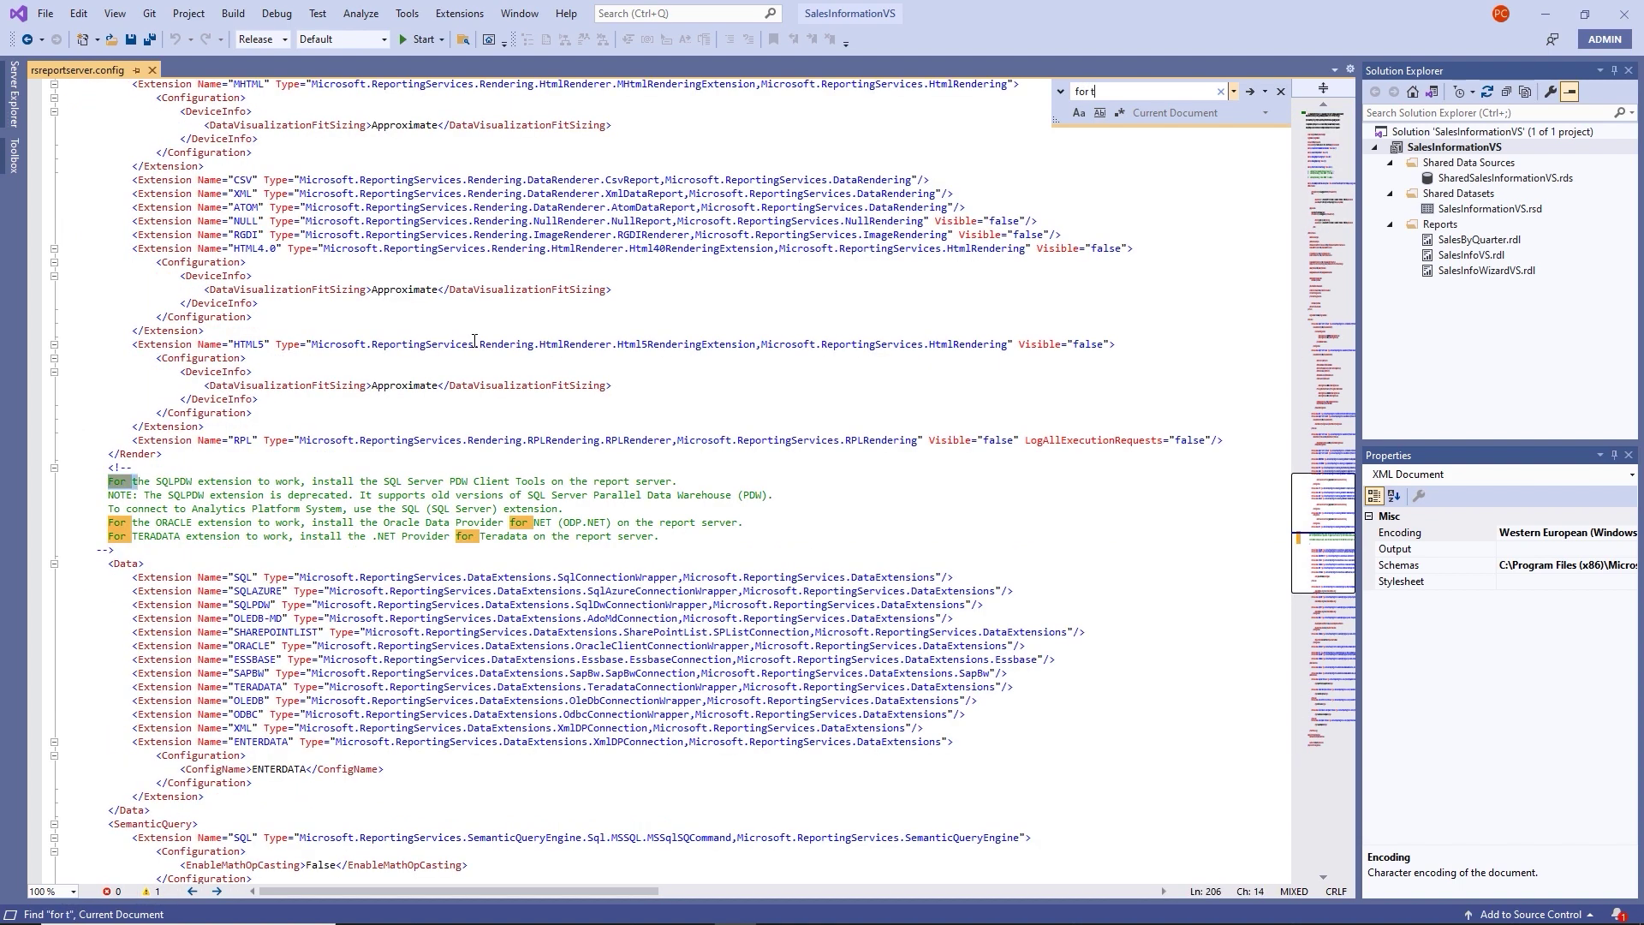
pyautogui.write('he')
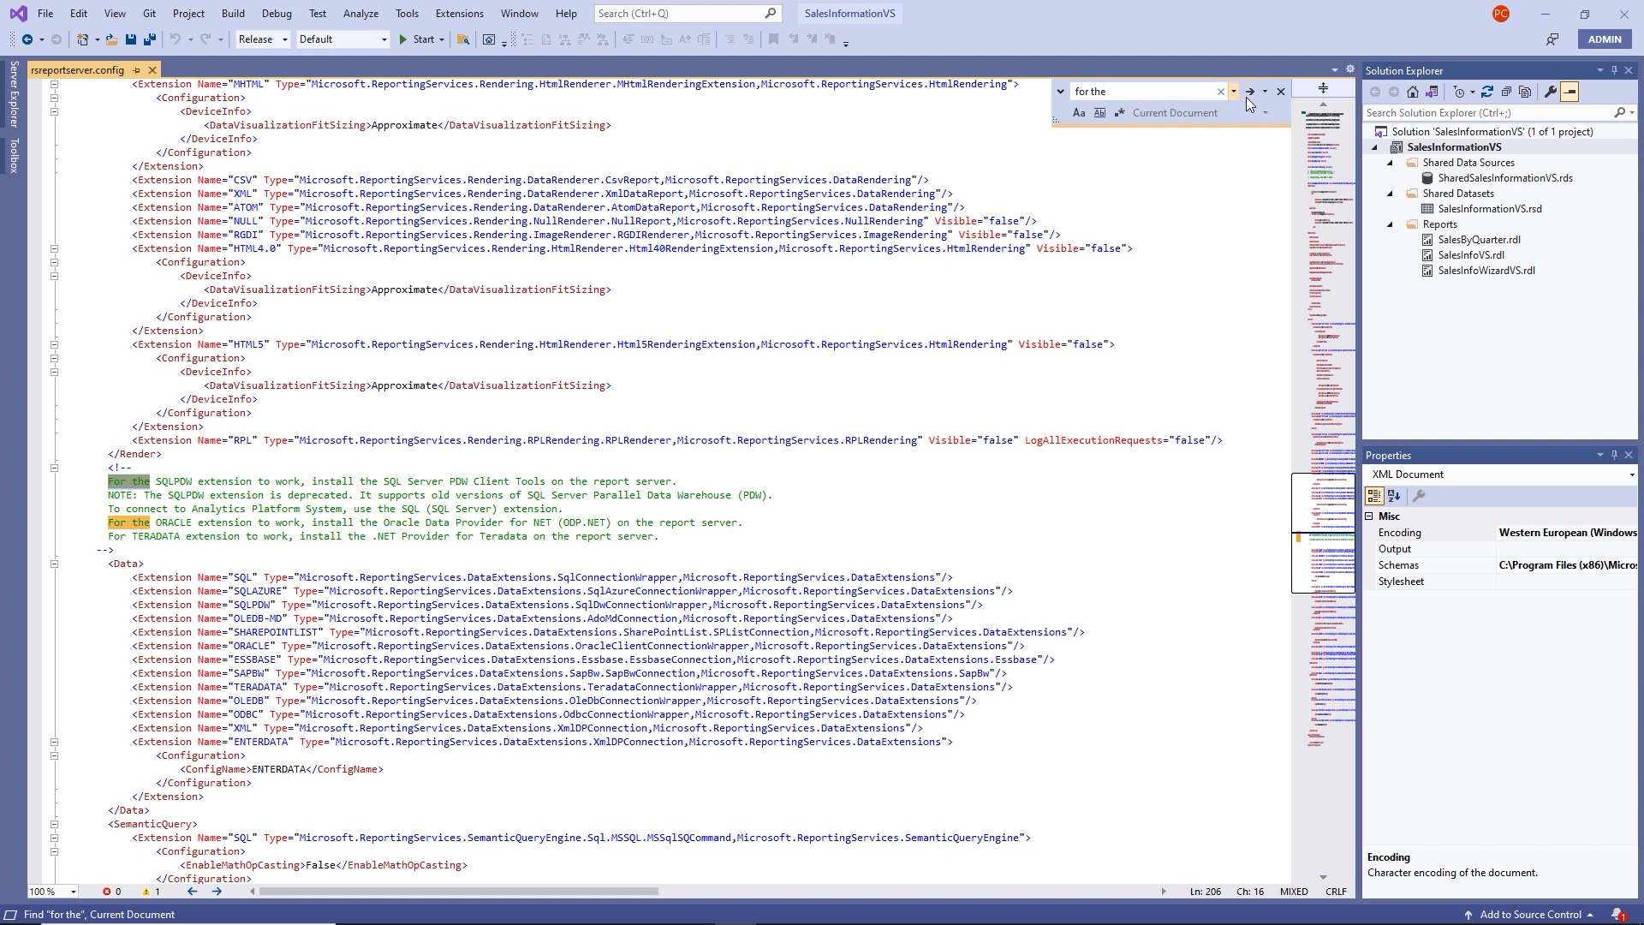
pyautogui.click(1282, 91)
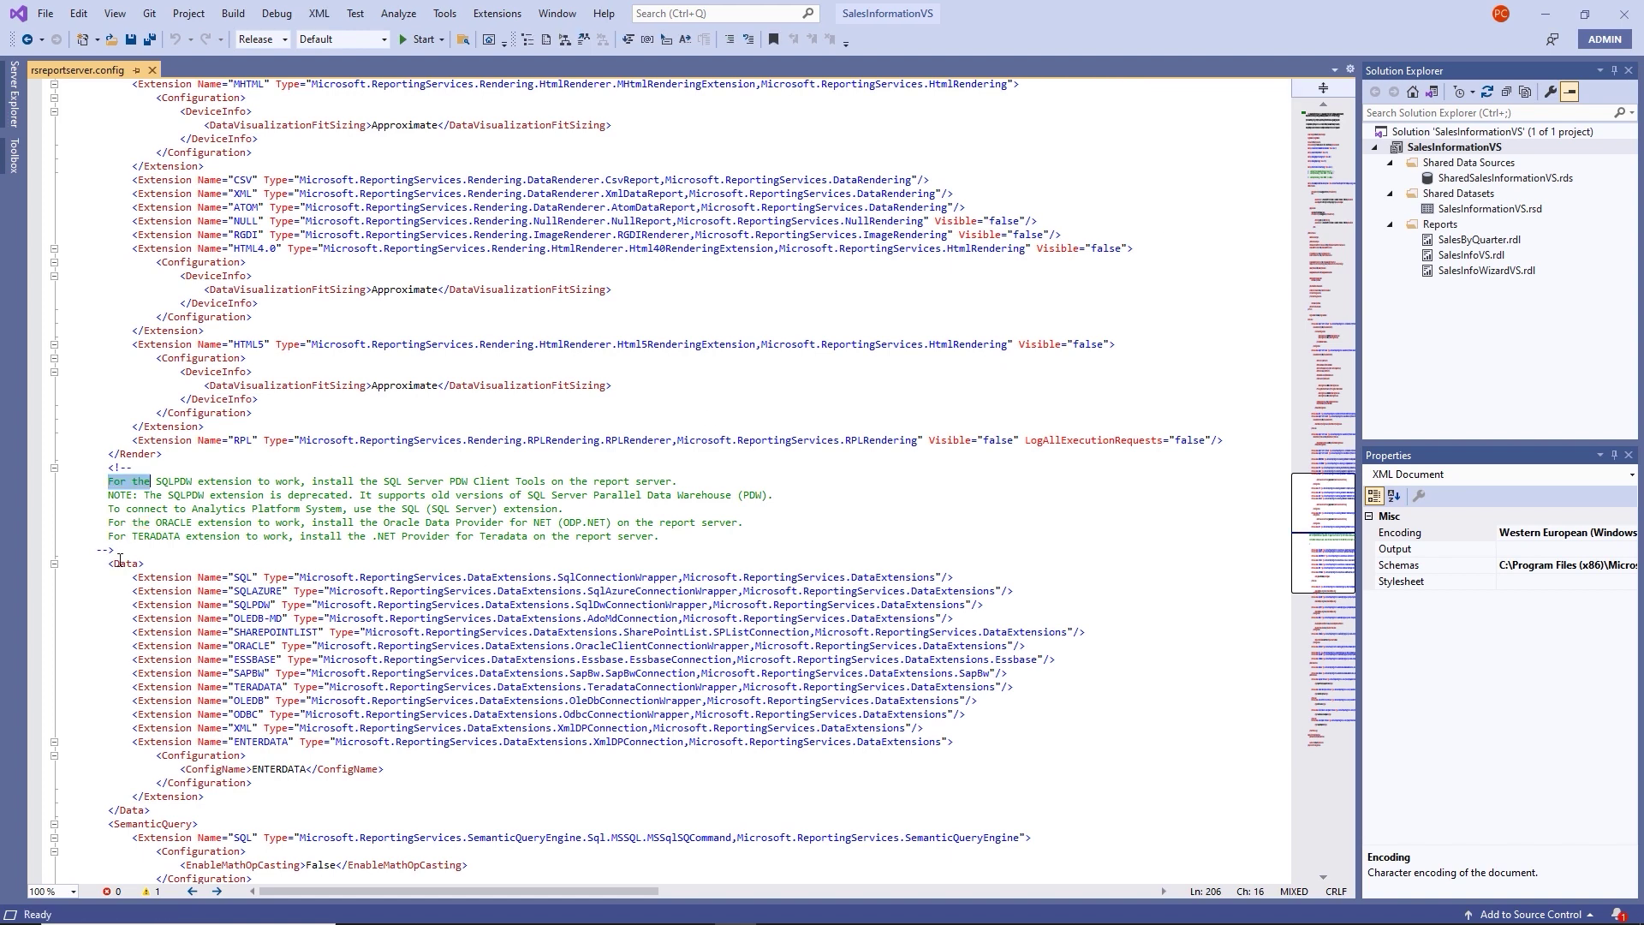
pyautogui.scroll(-1, 120, 561)
pyautogui.scroll(-1, 165, 549)
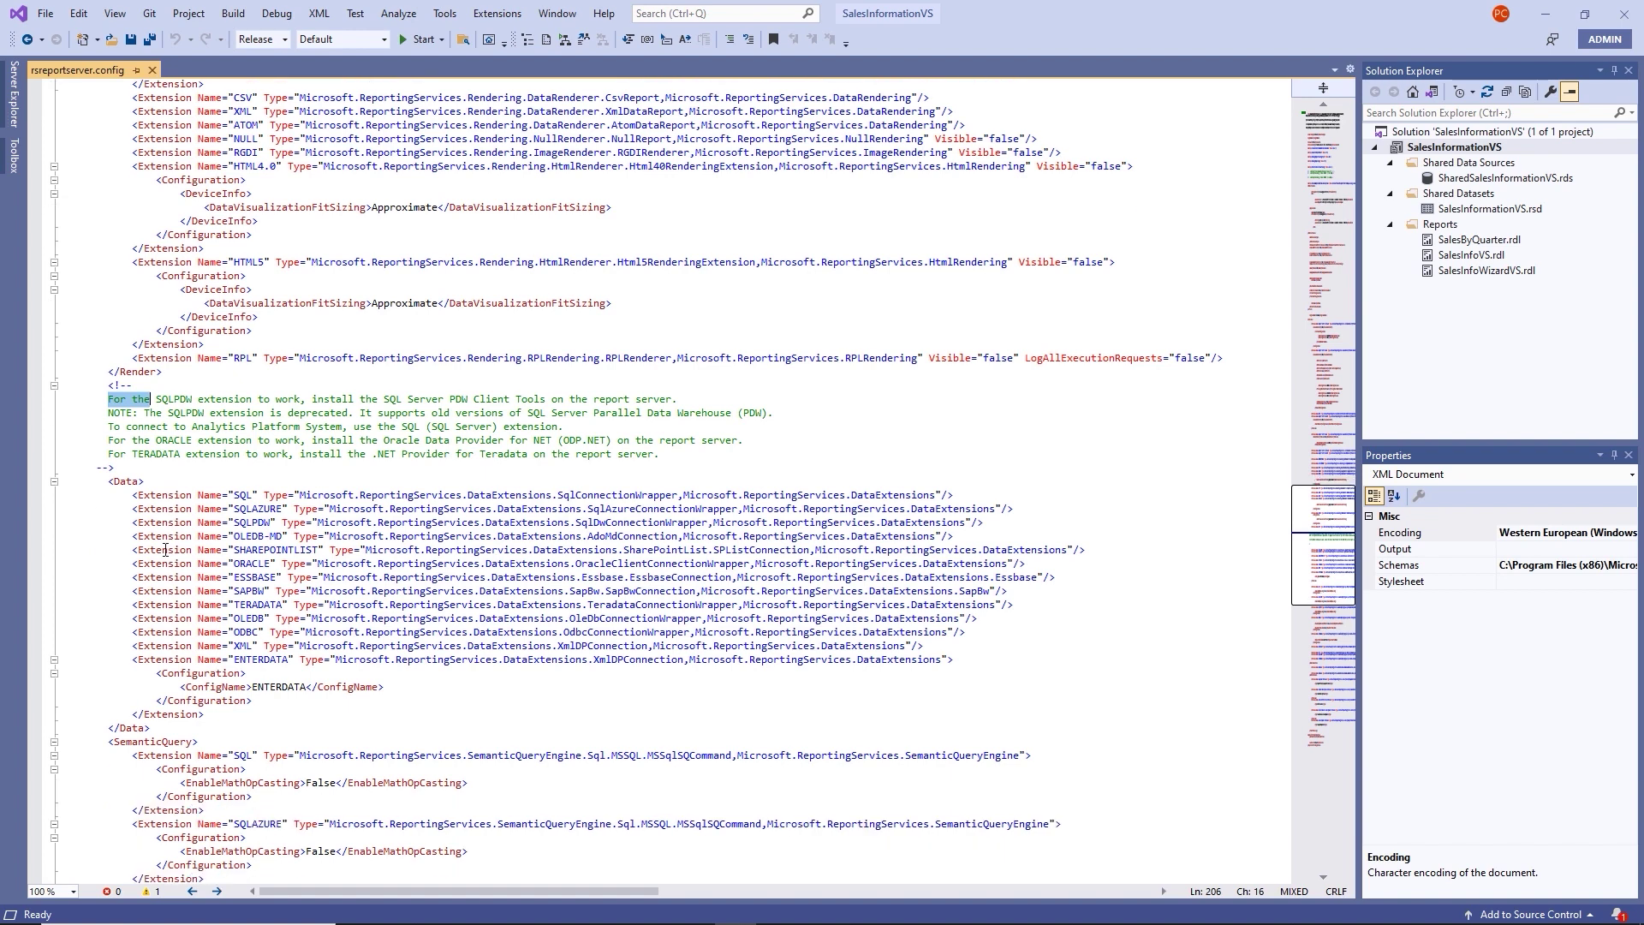
pyautogui.scroll(-2, 165, 550)
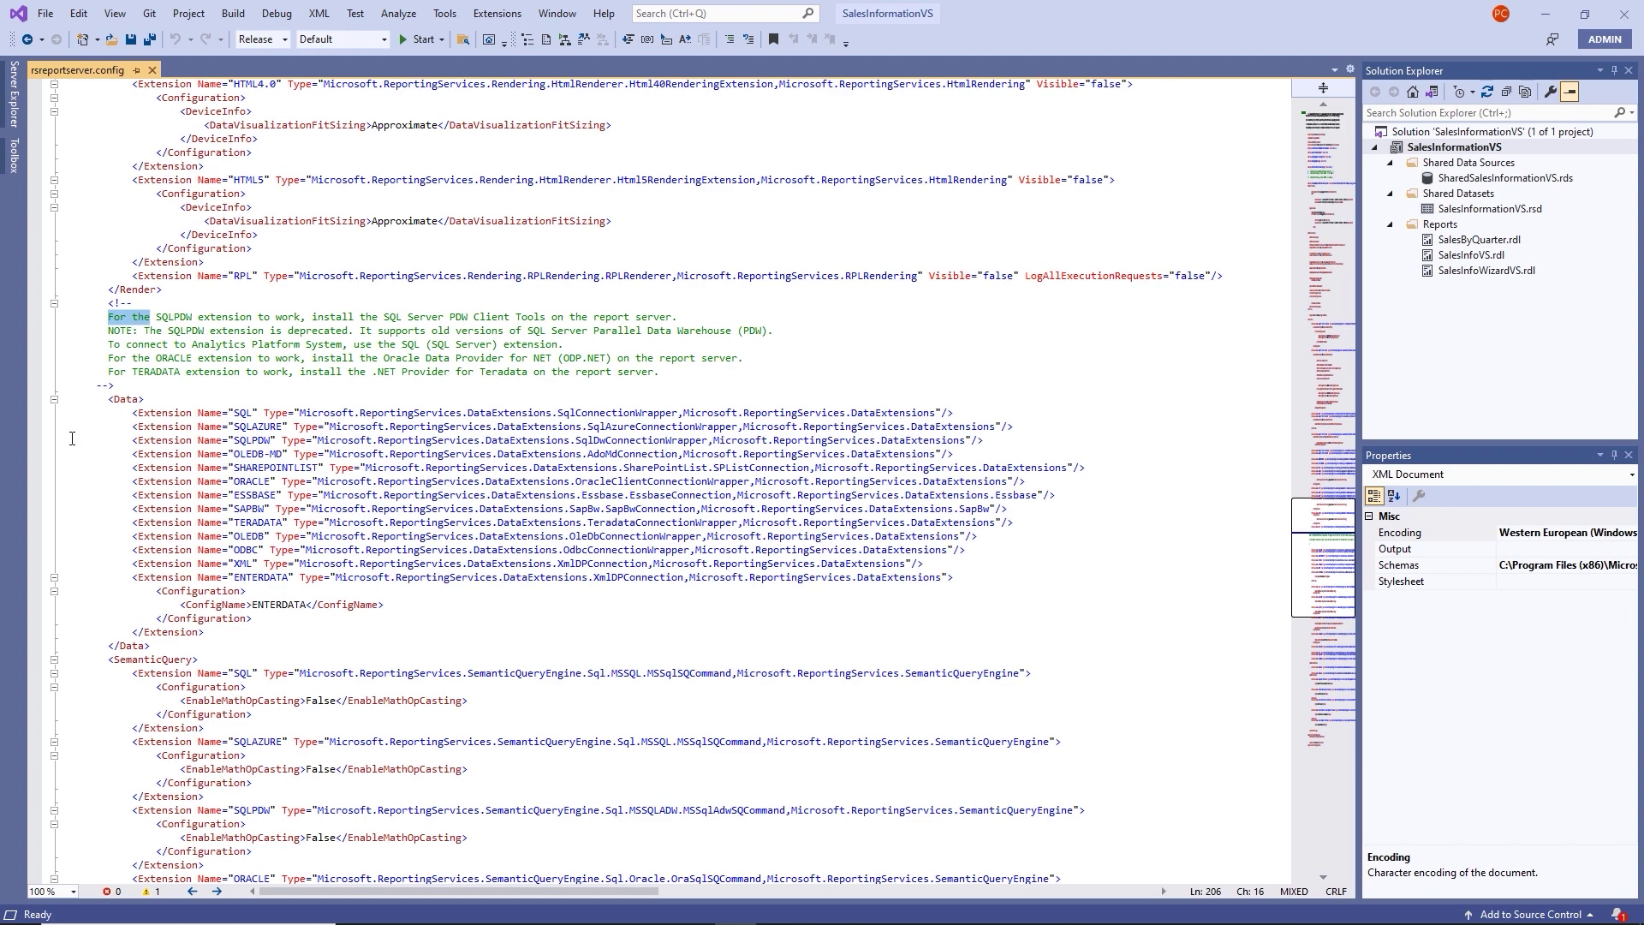
pyautogui.moveTo(131, 414); pyautogui.dragTo(981, 576)
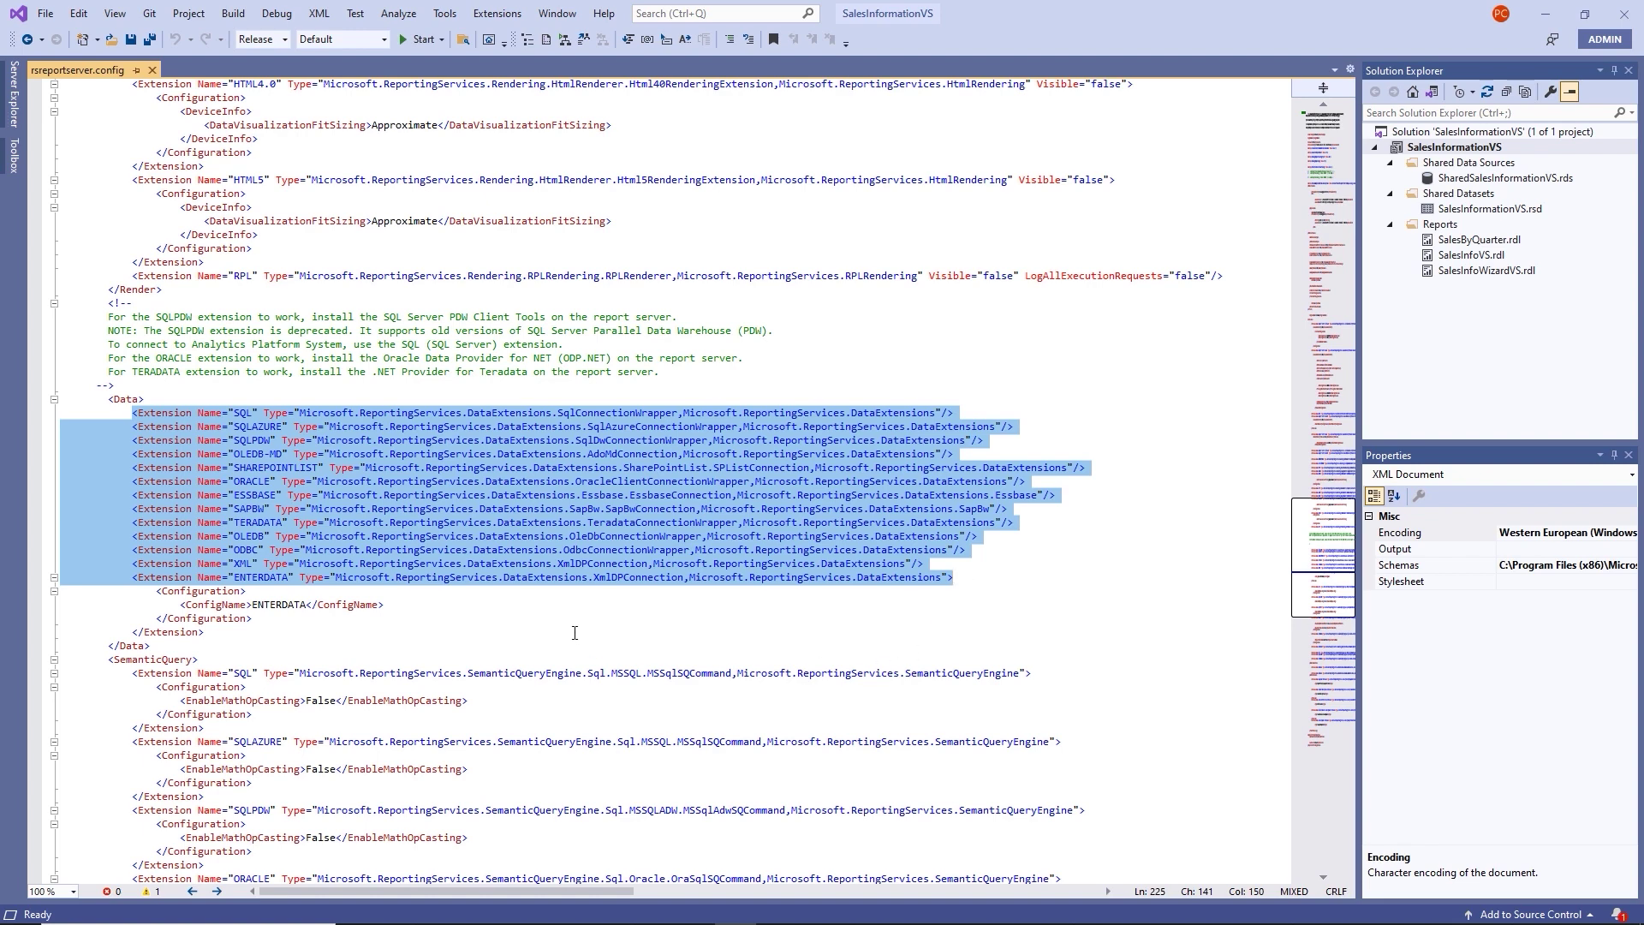
pyautogui.scroll(-4, 575, 632)
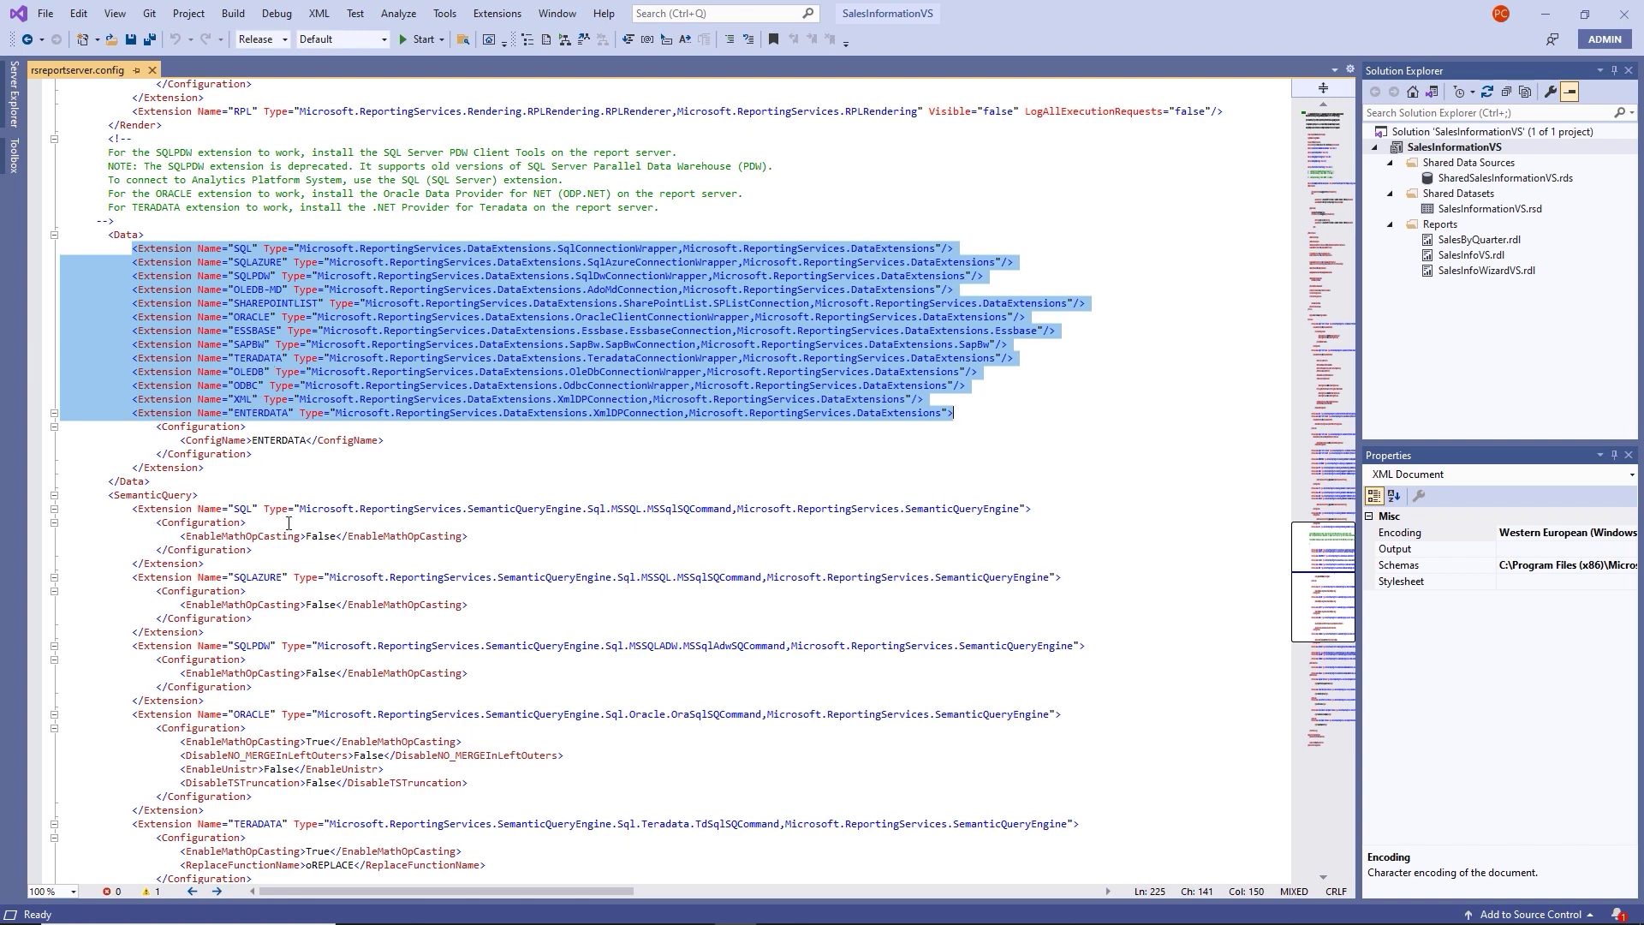
pyautogui.click(272, 714)
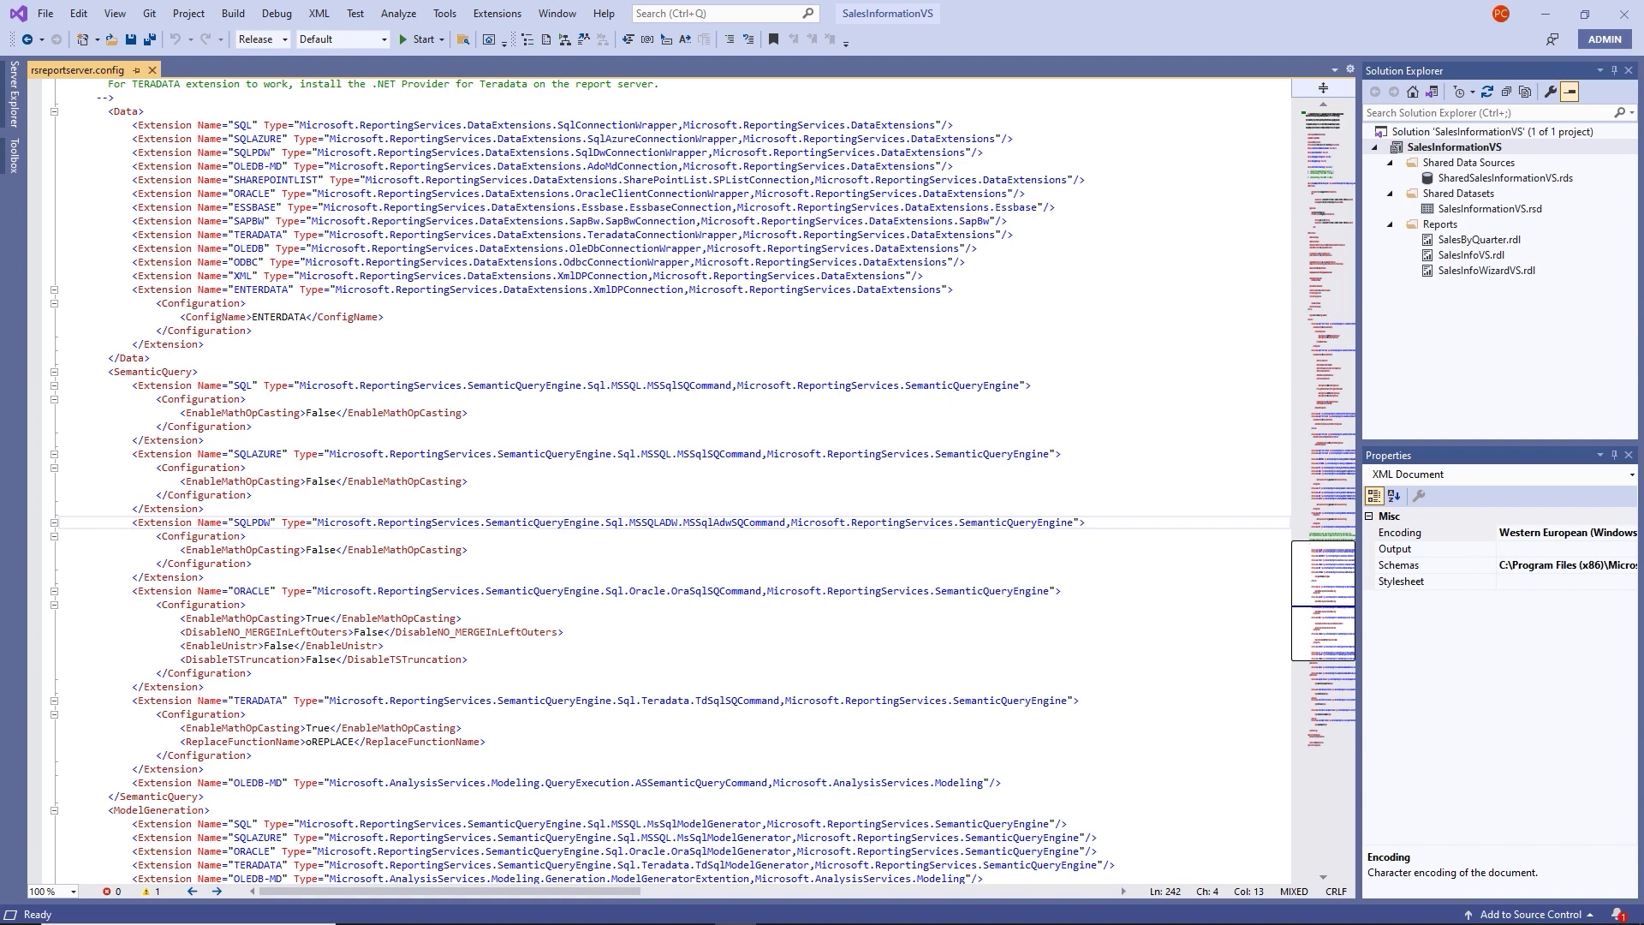
# Insert an opening <!-- comment marker on a new line above the SQLPDW extension.
pyautogui.hotkey('ctrl', 'Return')
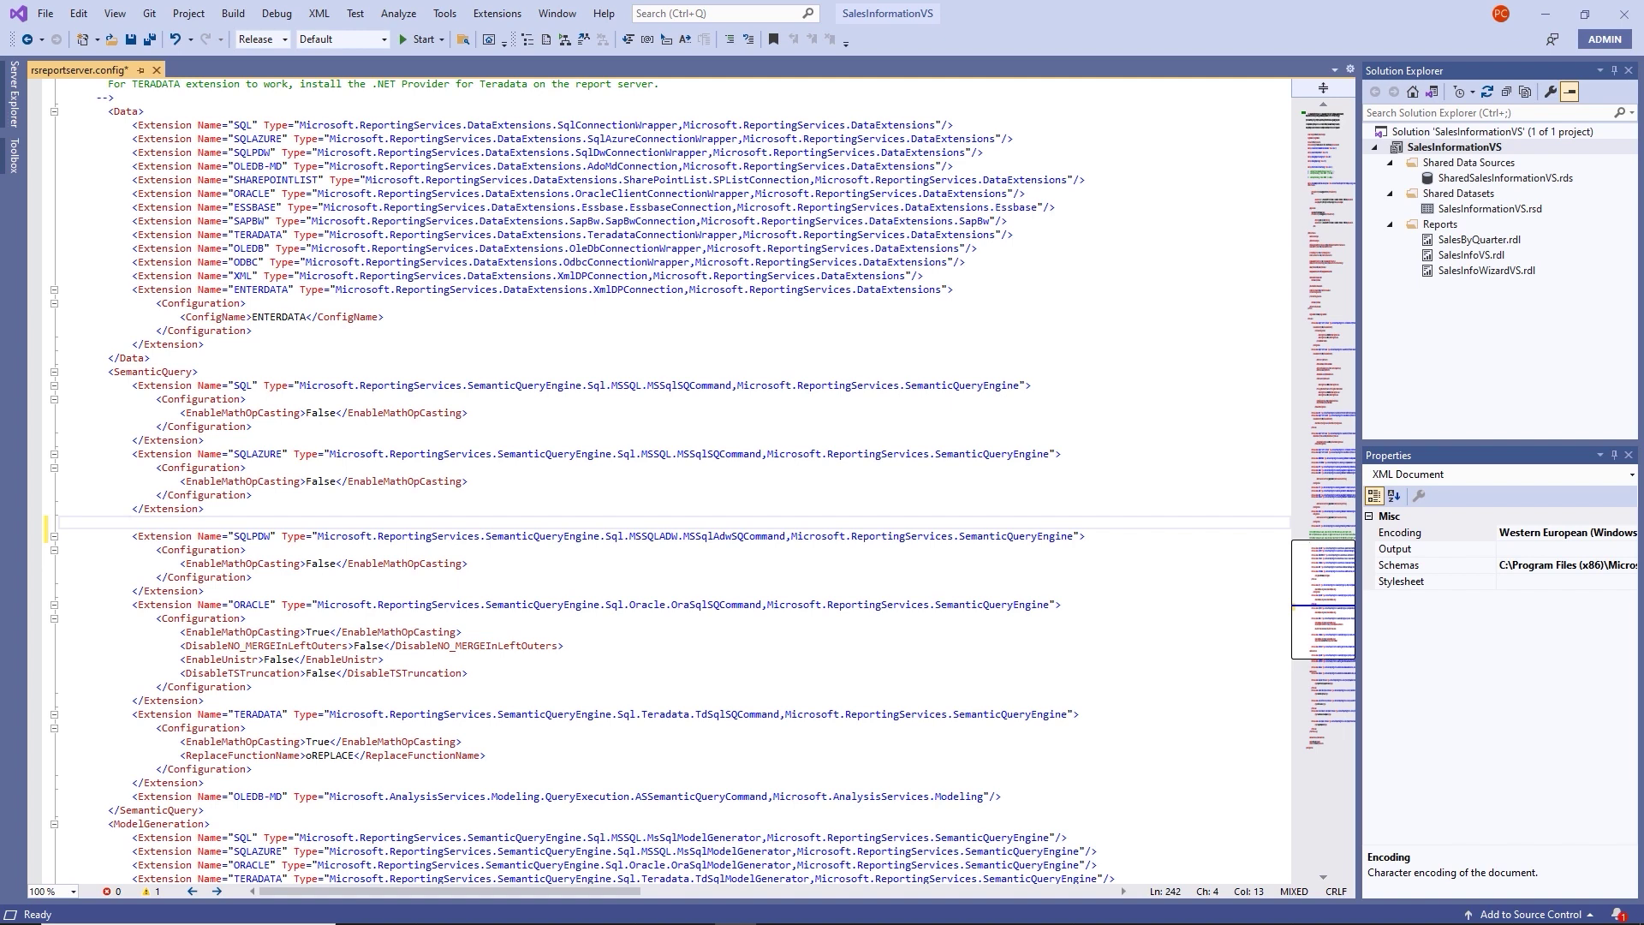
pyautogui.write('<')
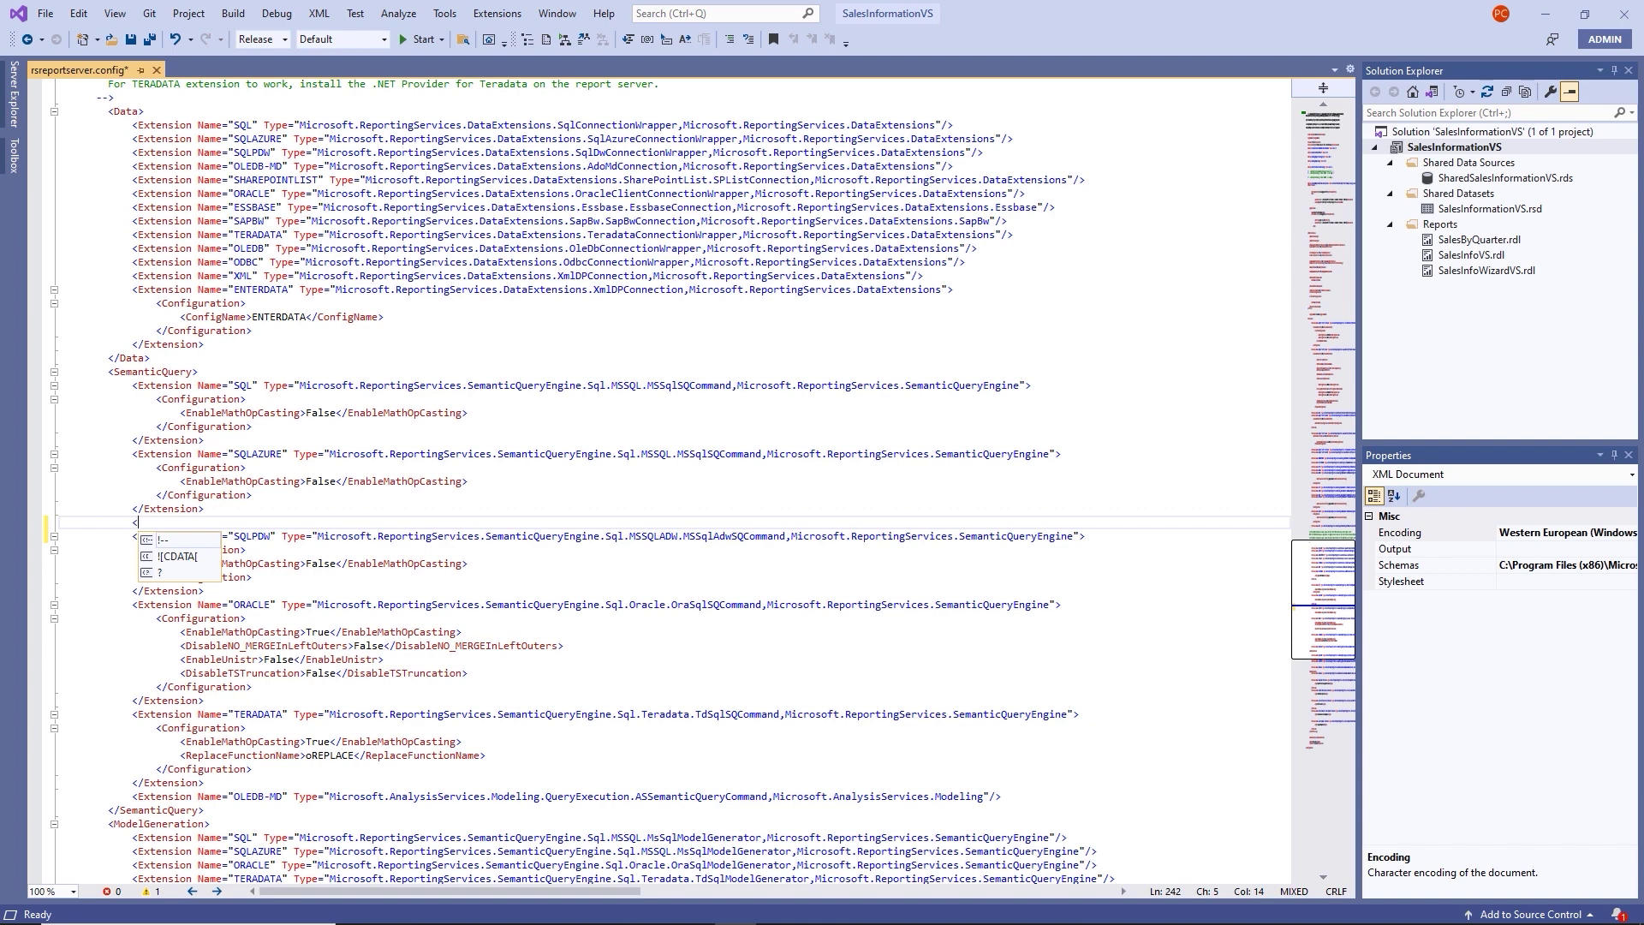
pyautogui.press('Down')
pyautogui.press('Return')
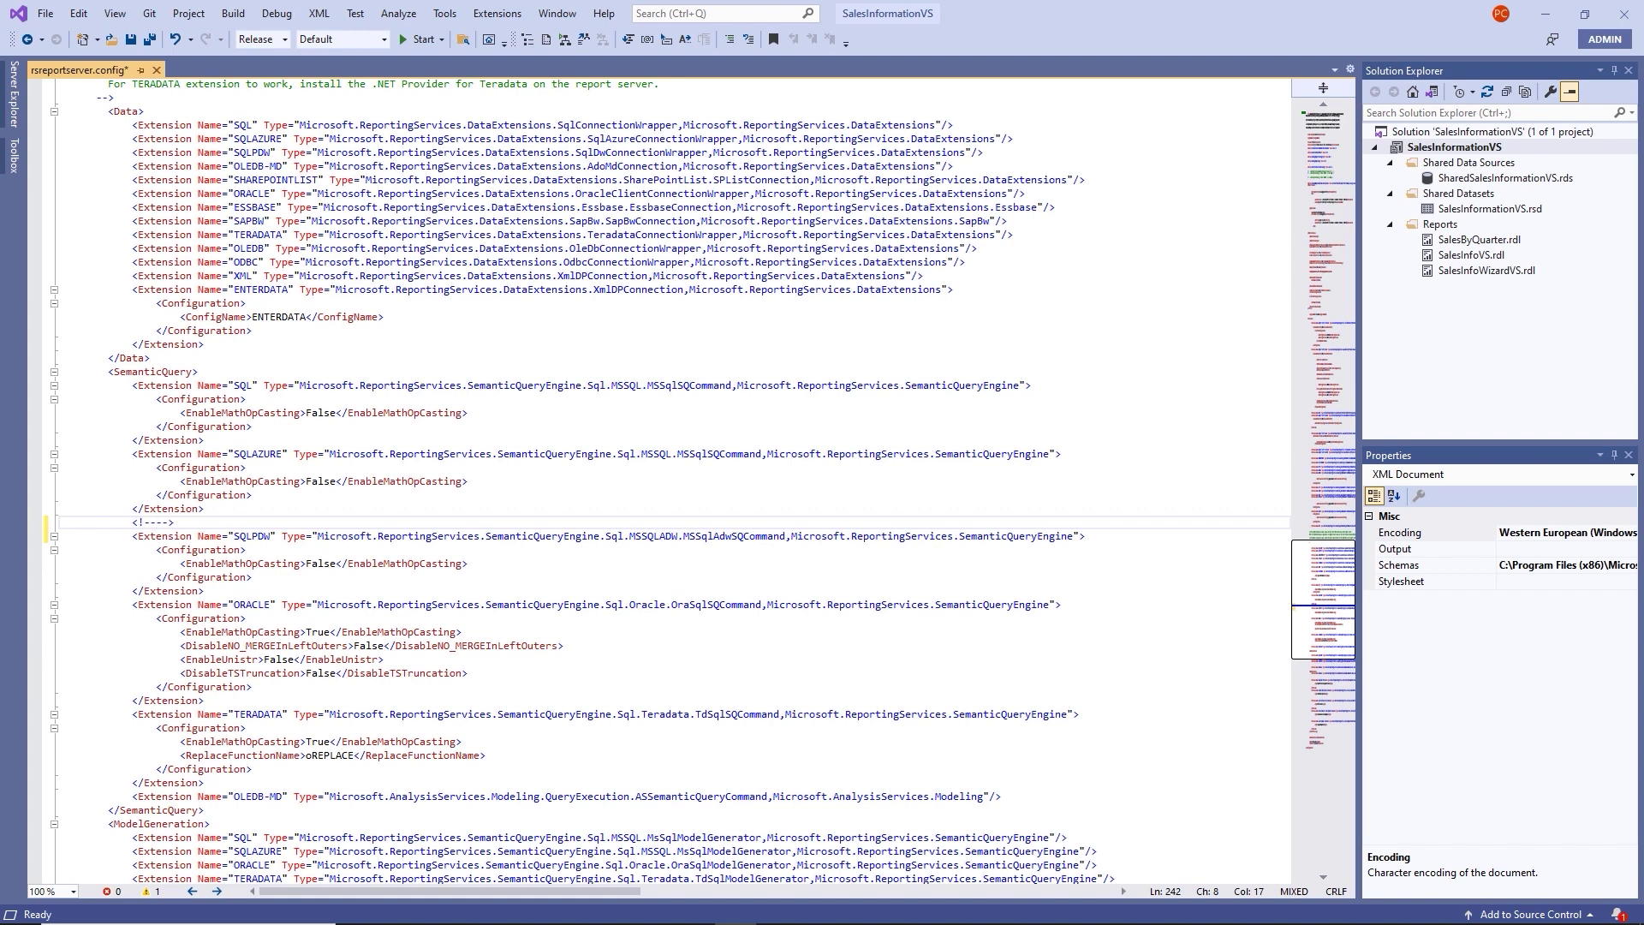
pyautogui.press('Delete')
# Close the comment with --> after the TERADATA configuration, then save and close rsreportserver.config.
pyautogui.click(194, 619)
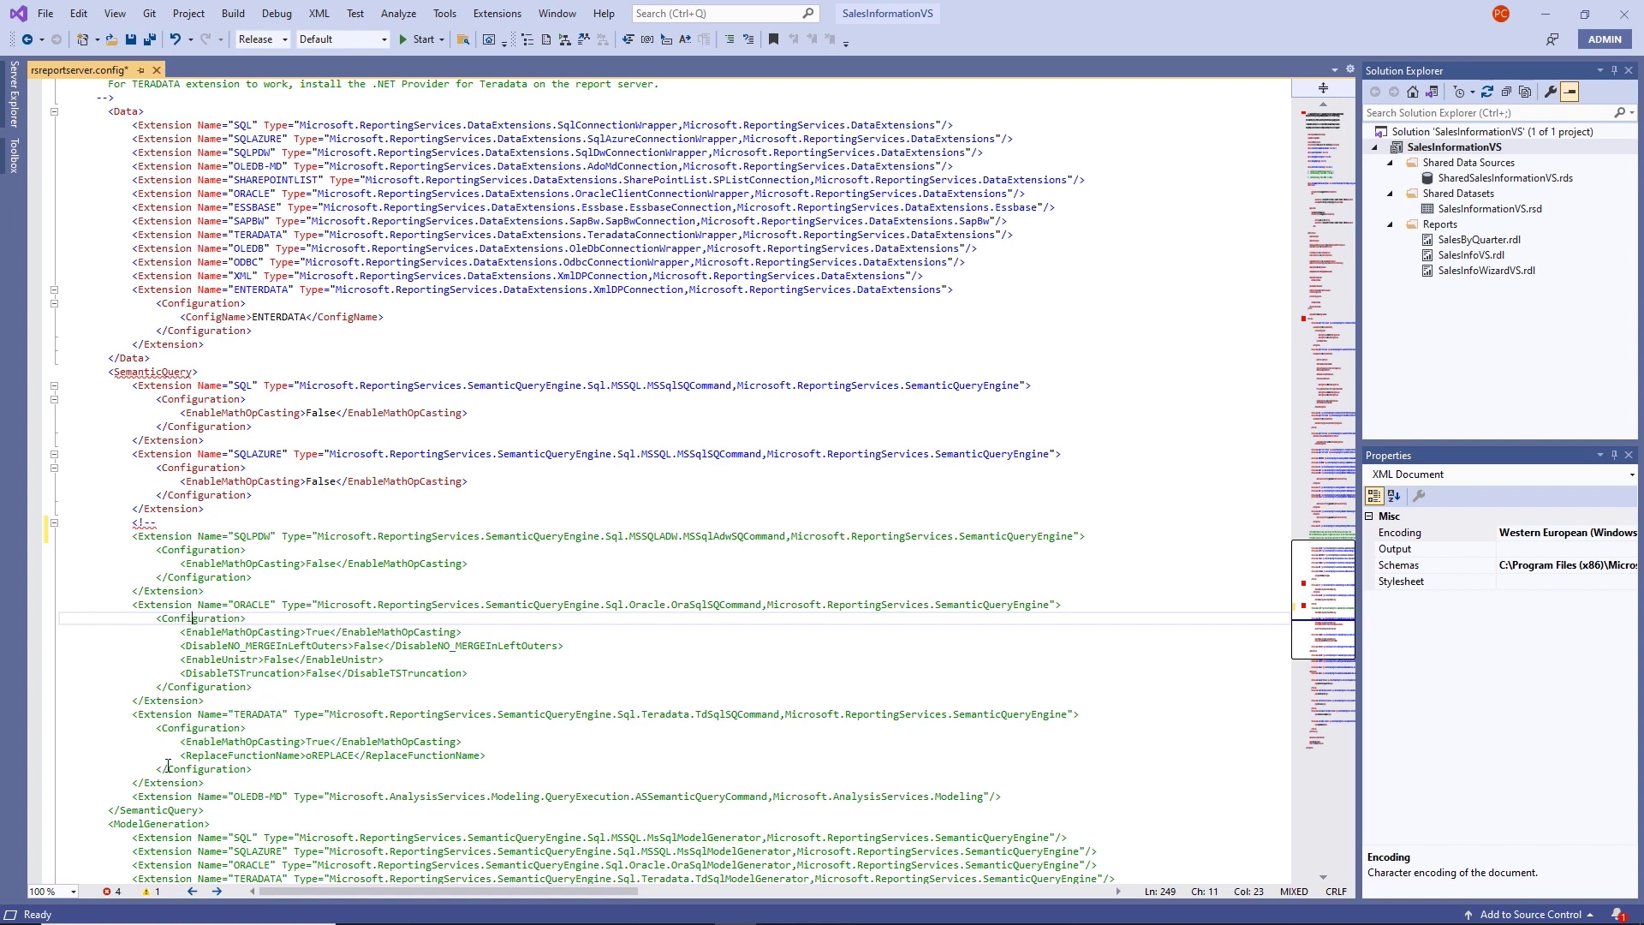
pyautogui.click(257, 768)
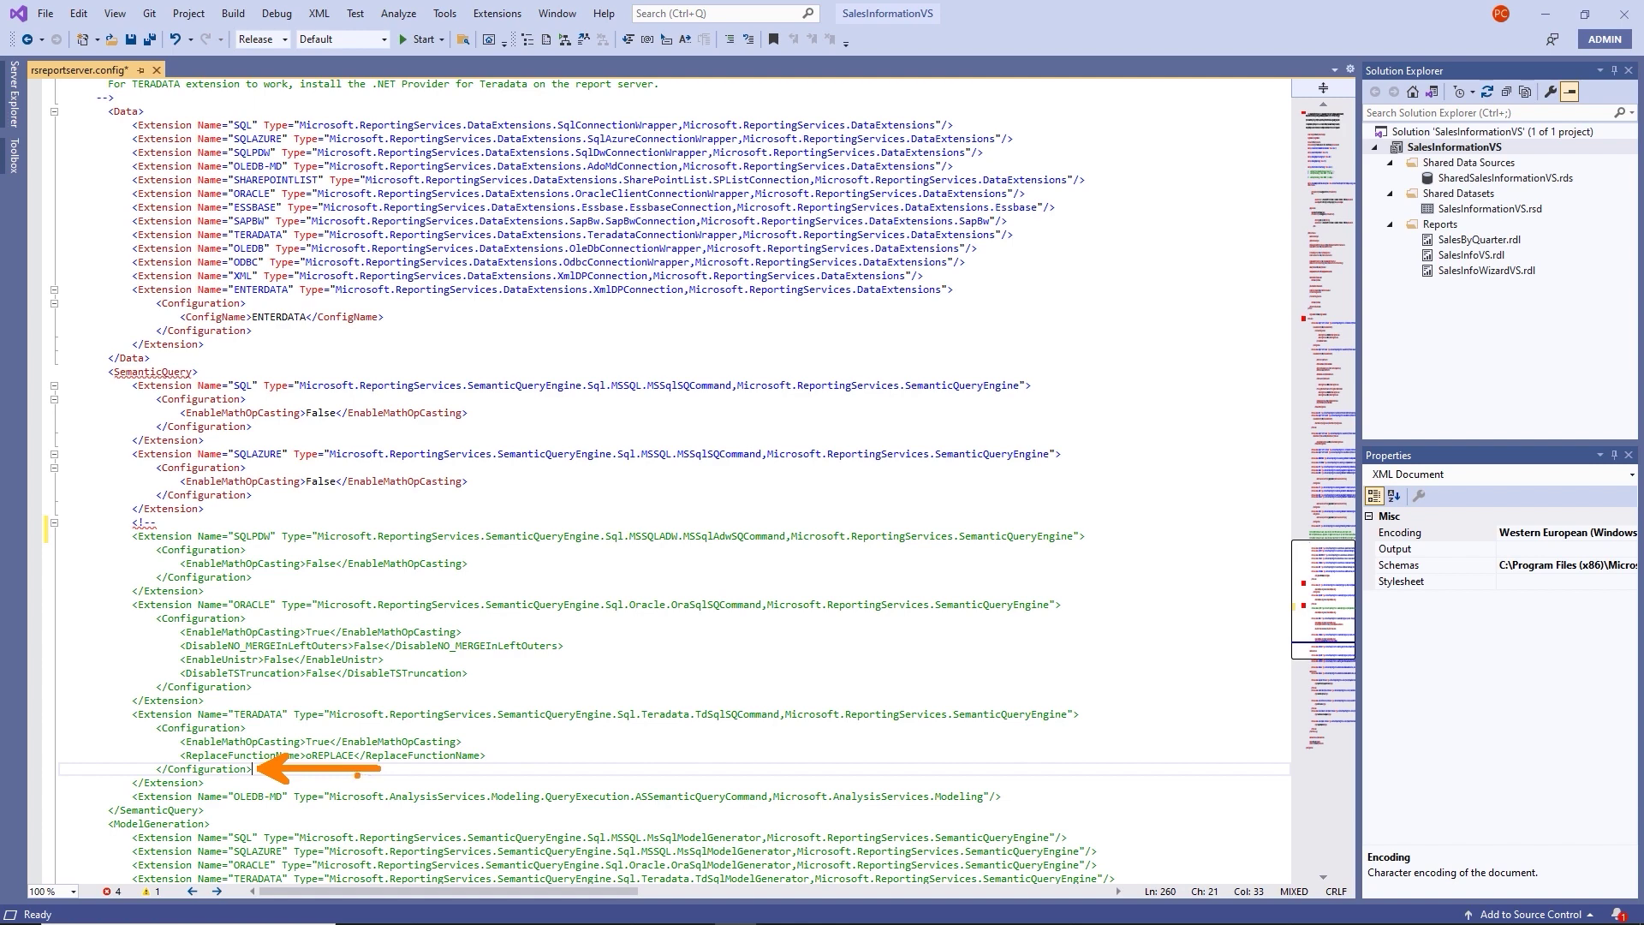
pyautogui.press('Return')
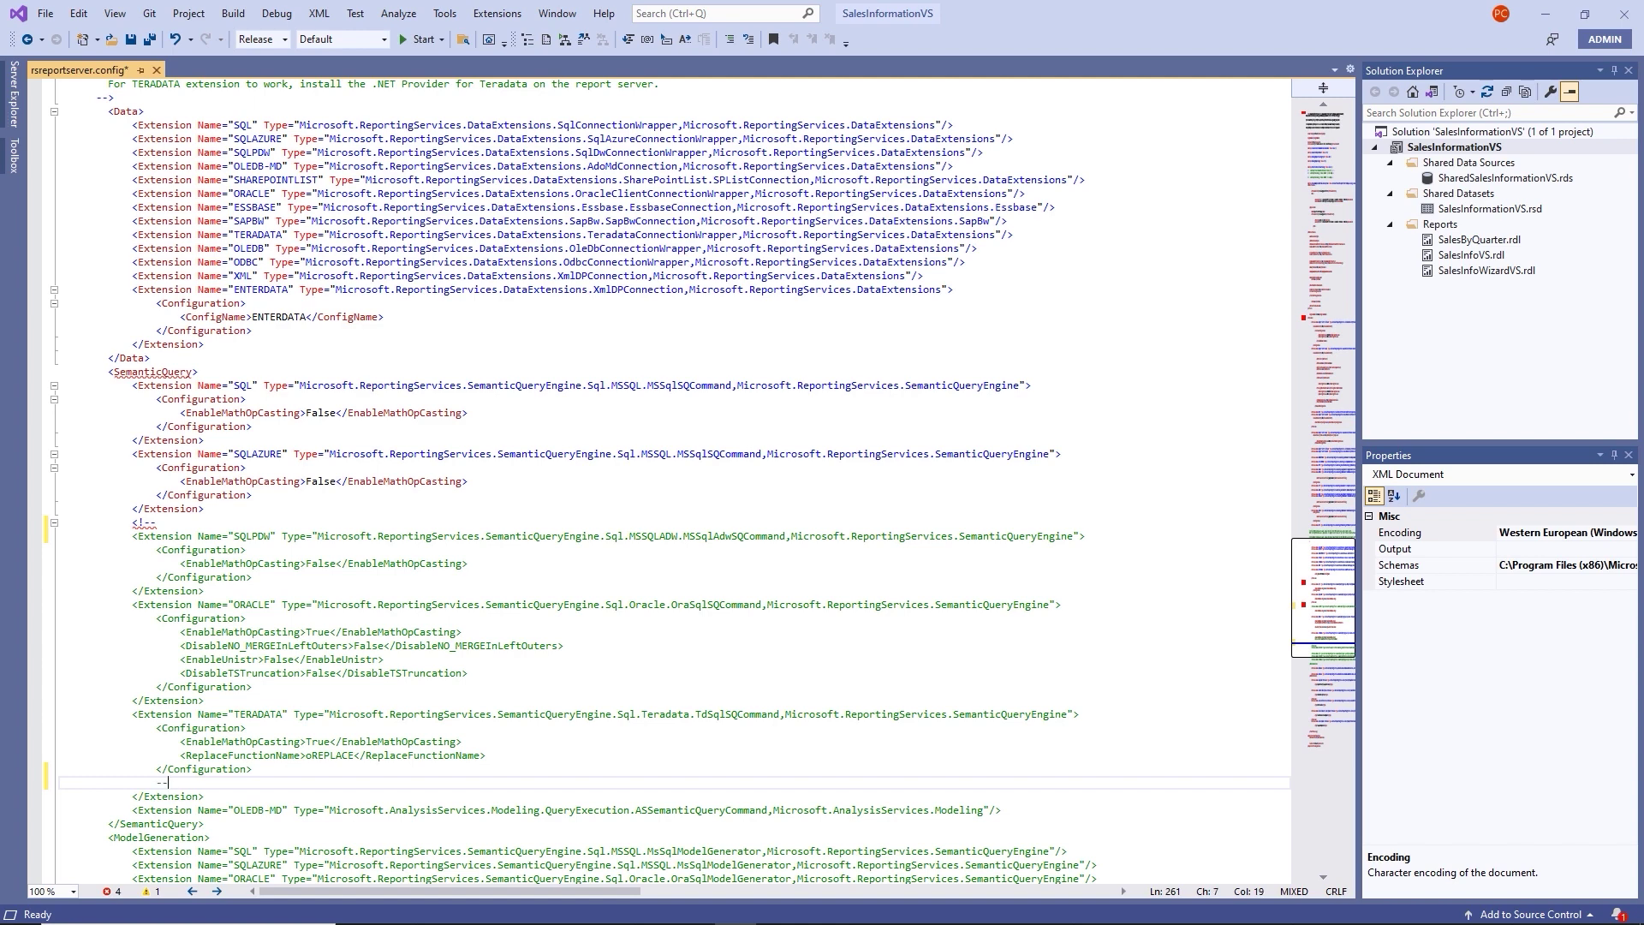
pyautogui.write('>')
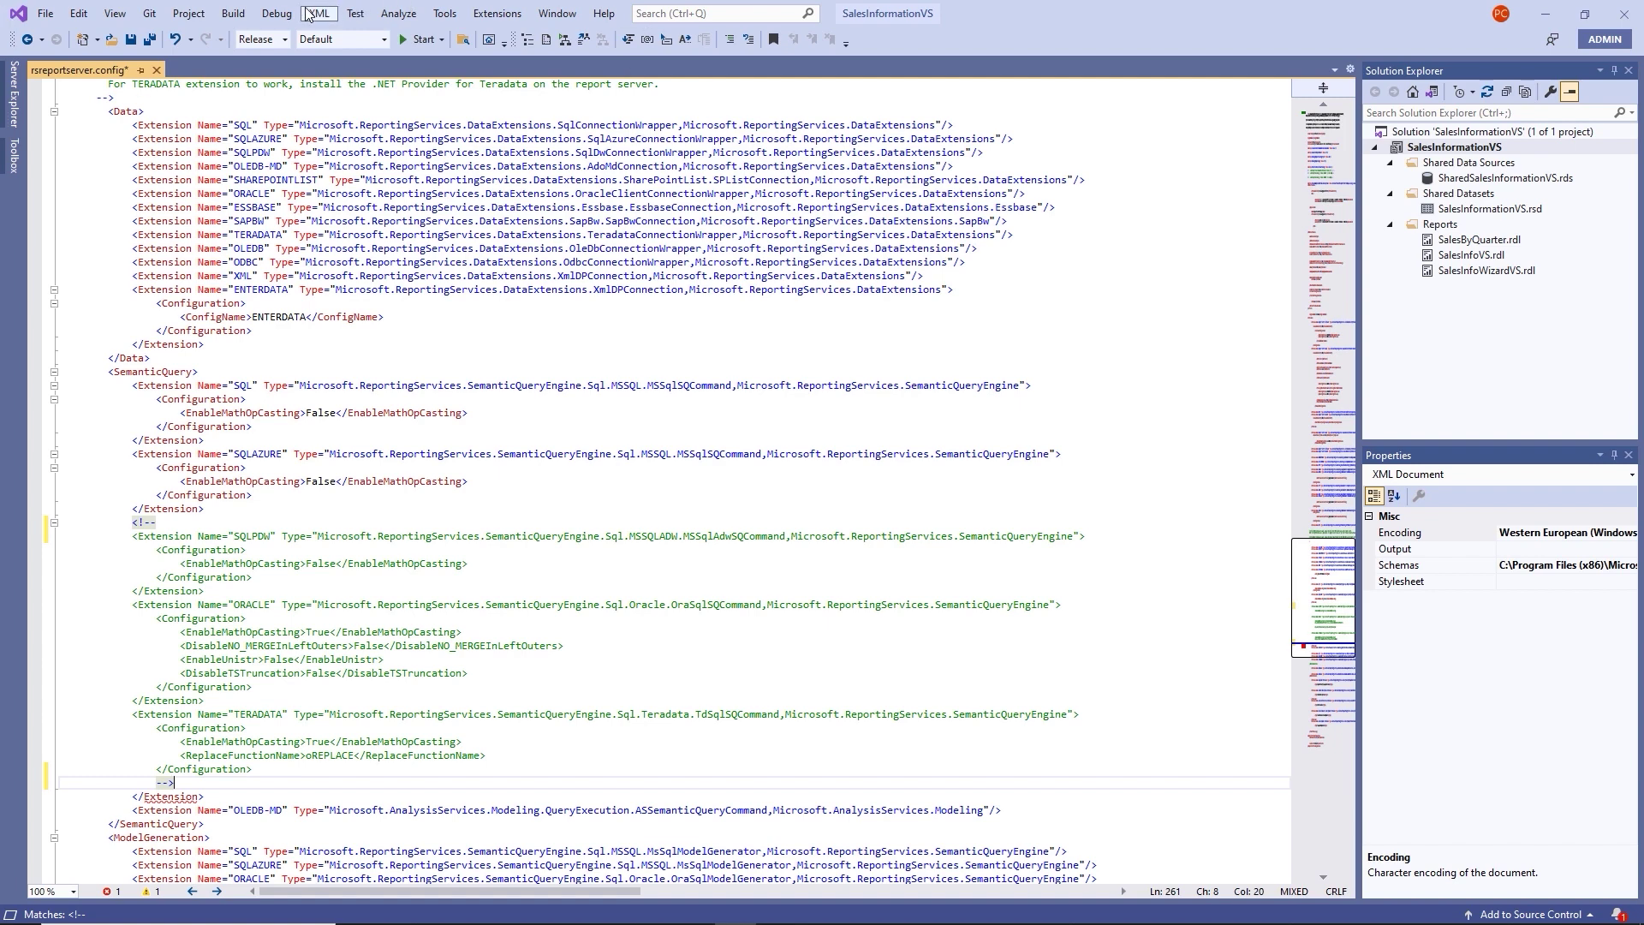
pyautogui.click(133, 41)
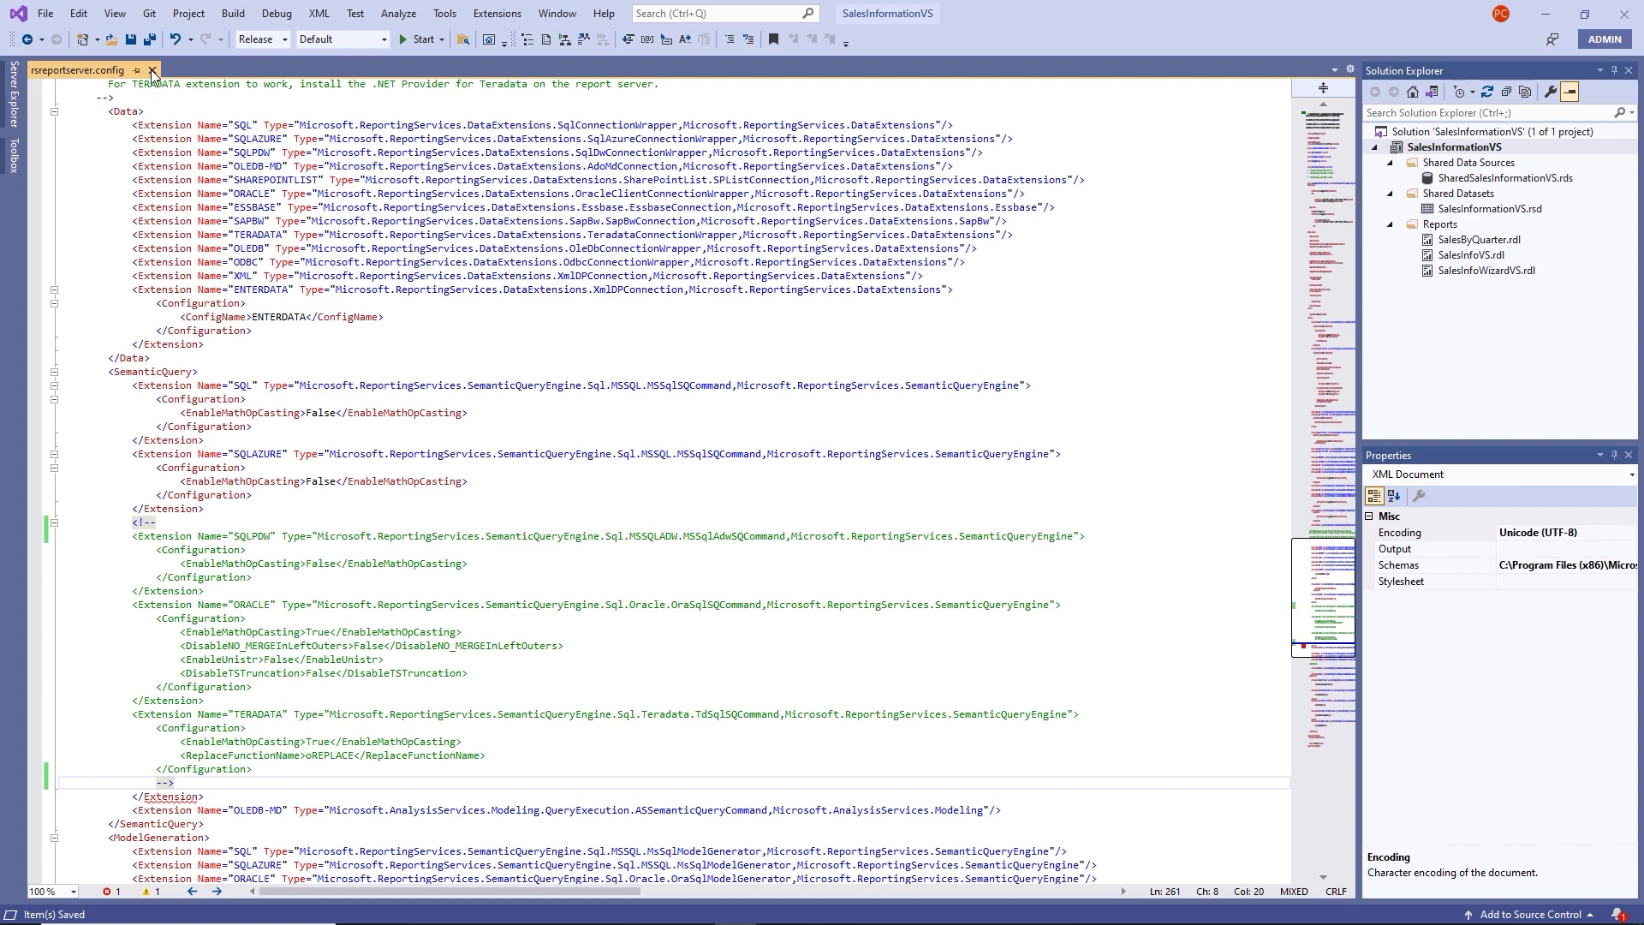
pyautogui.click(153, 70)
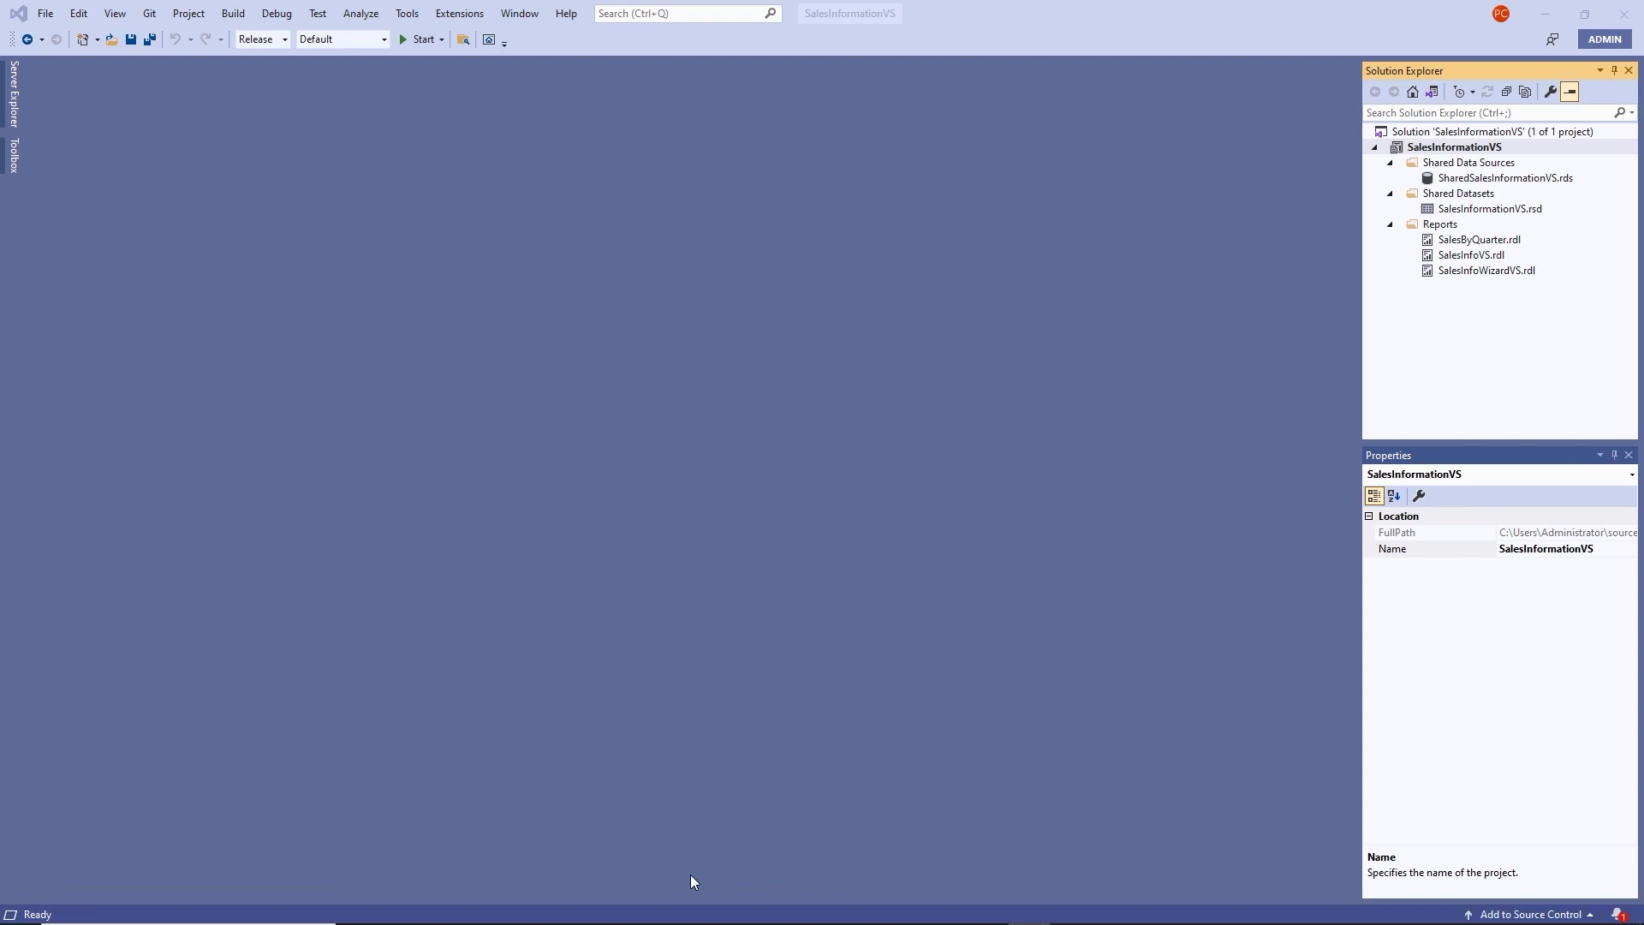
# Run perfmon from an administrator Command Prompt to start Performance Monitor.
pyautogui.moveTo(694, 916)
pyautogui.click(177, 908)
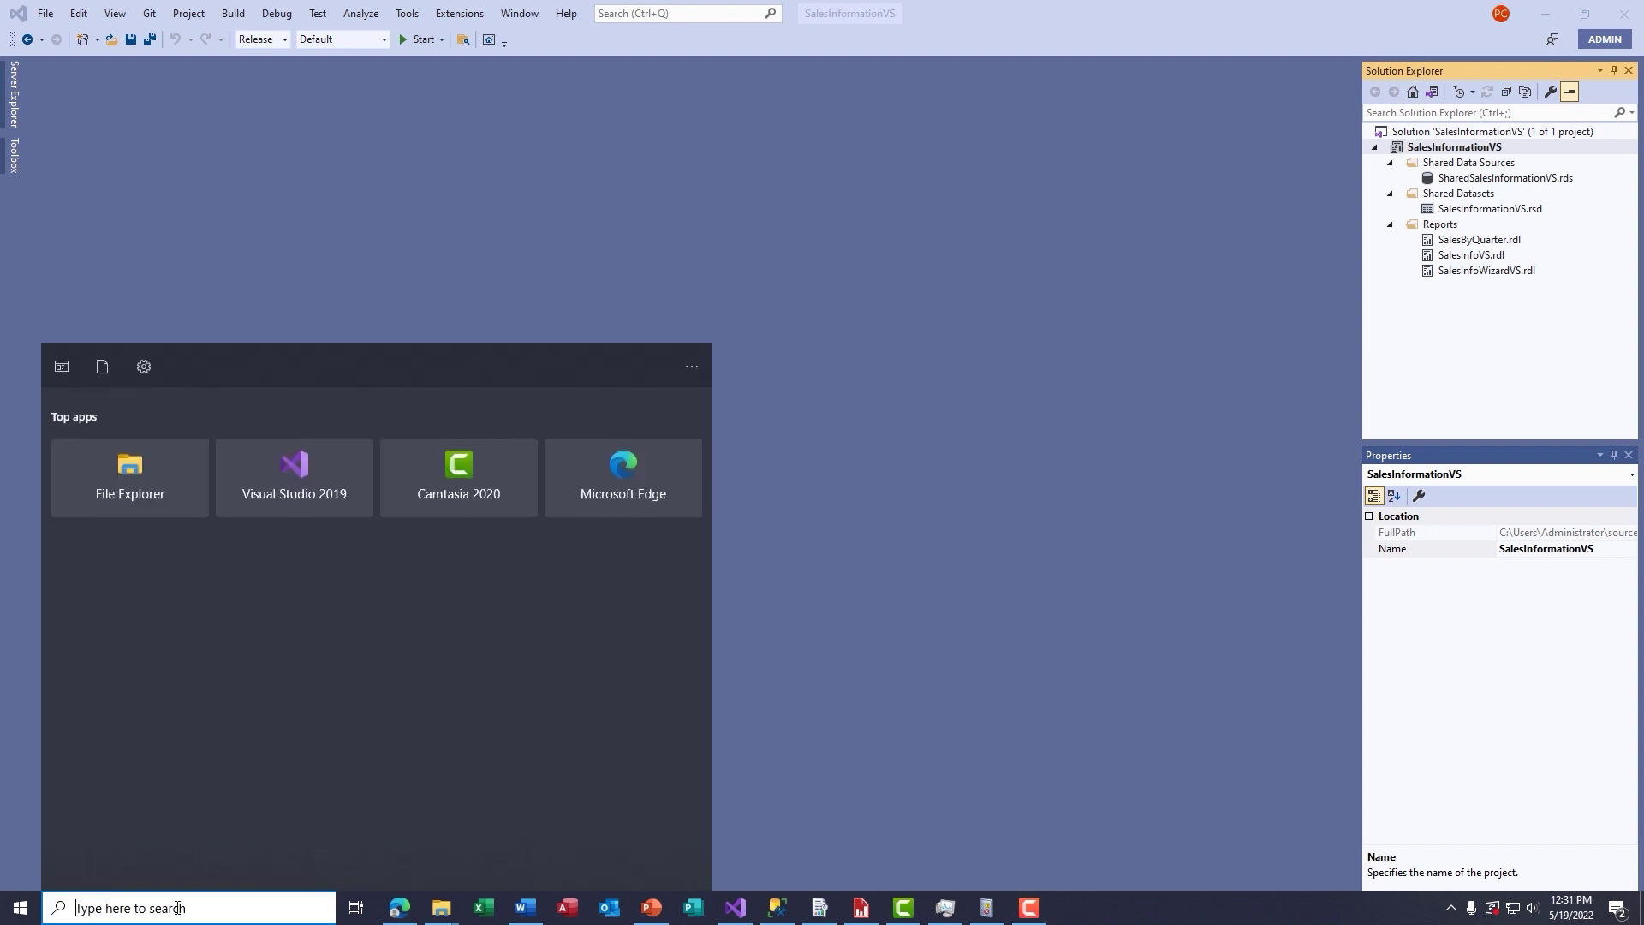
pyautogui.write('cmd')
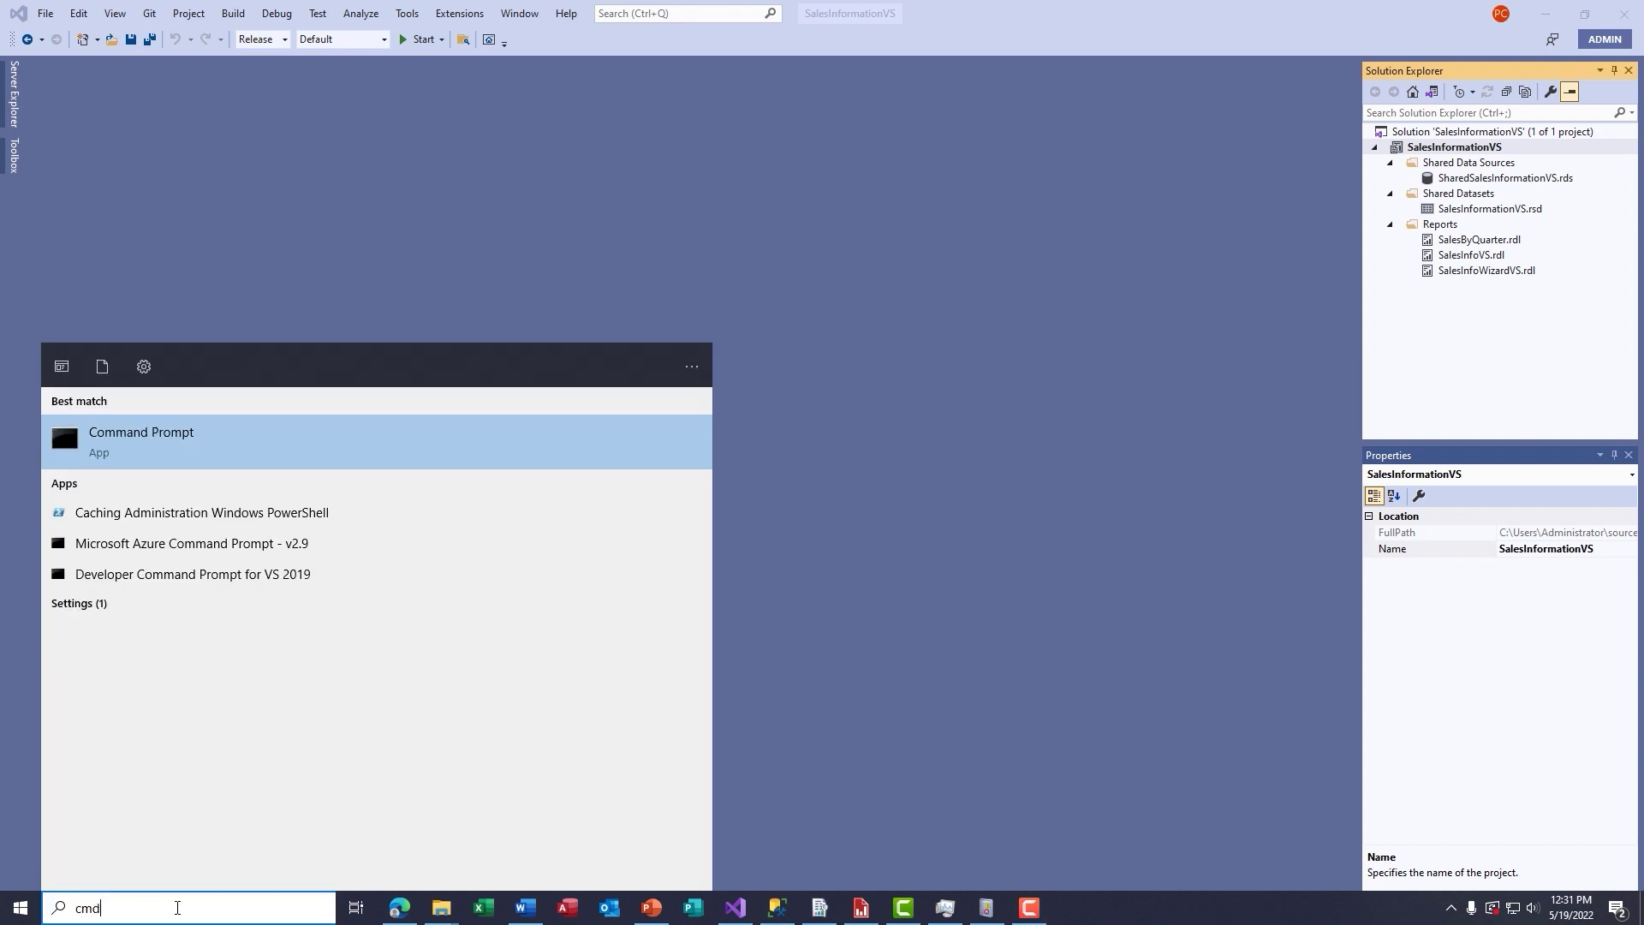
pyautogui.press('Return')
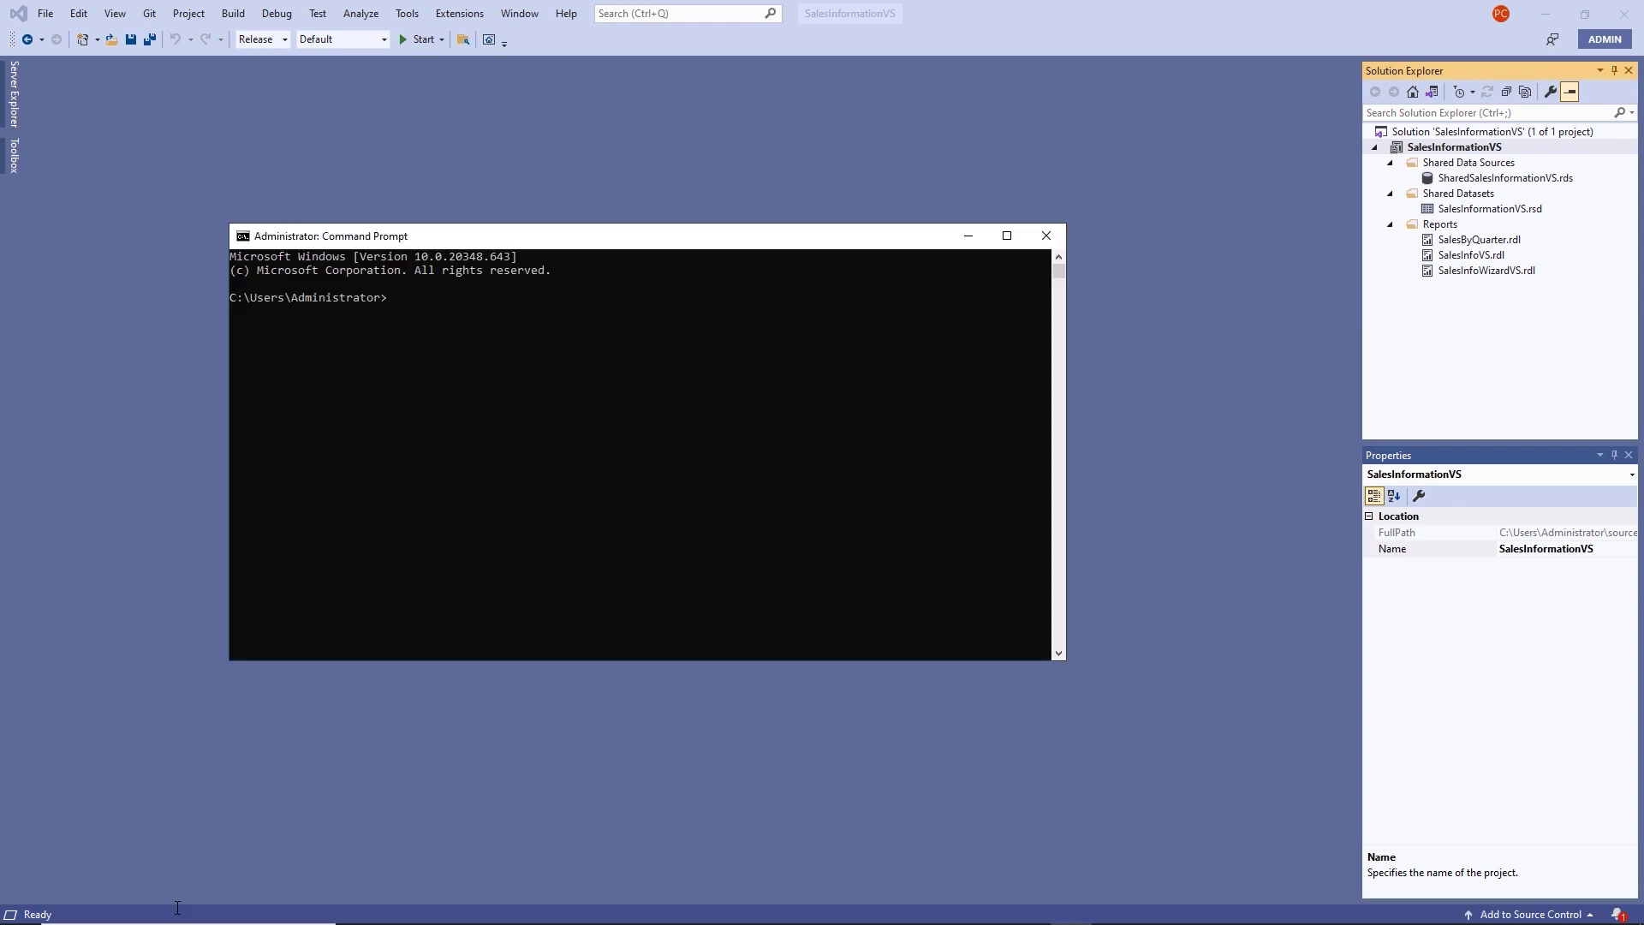
pyautogui.write('perfmon')
pyautogui.press('Return')
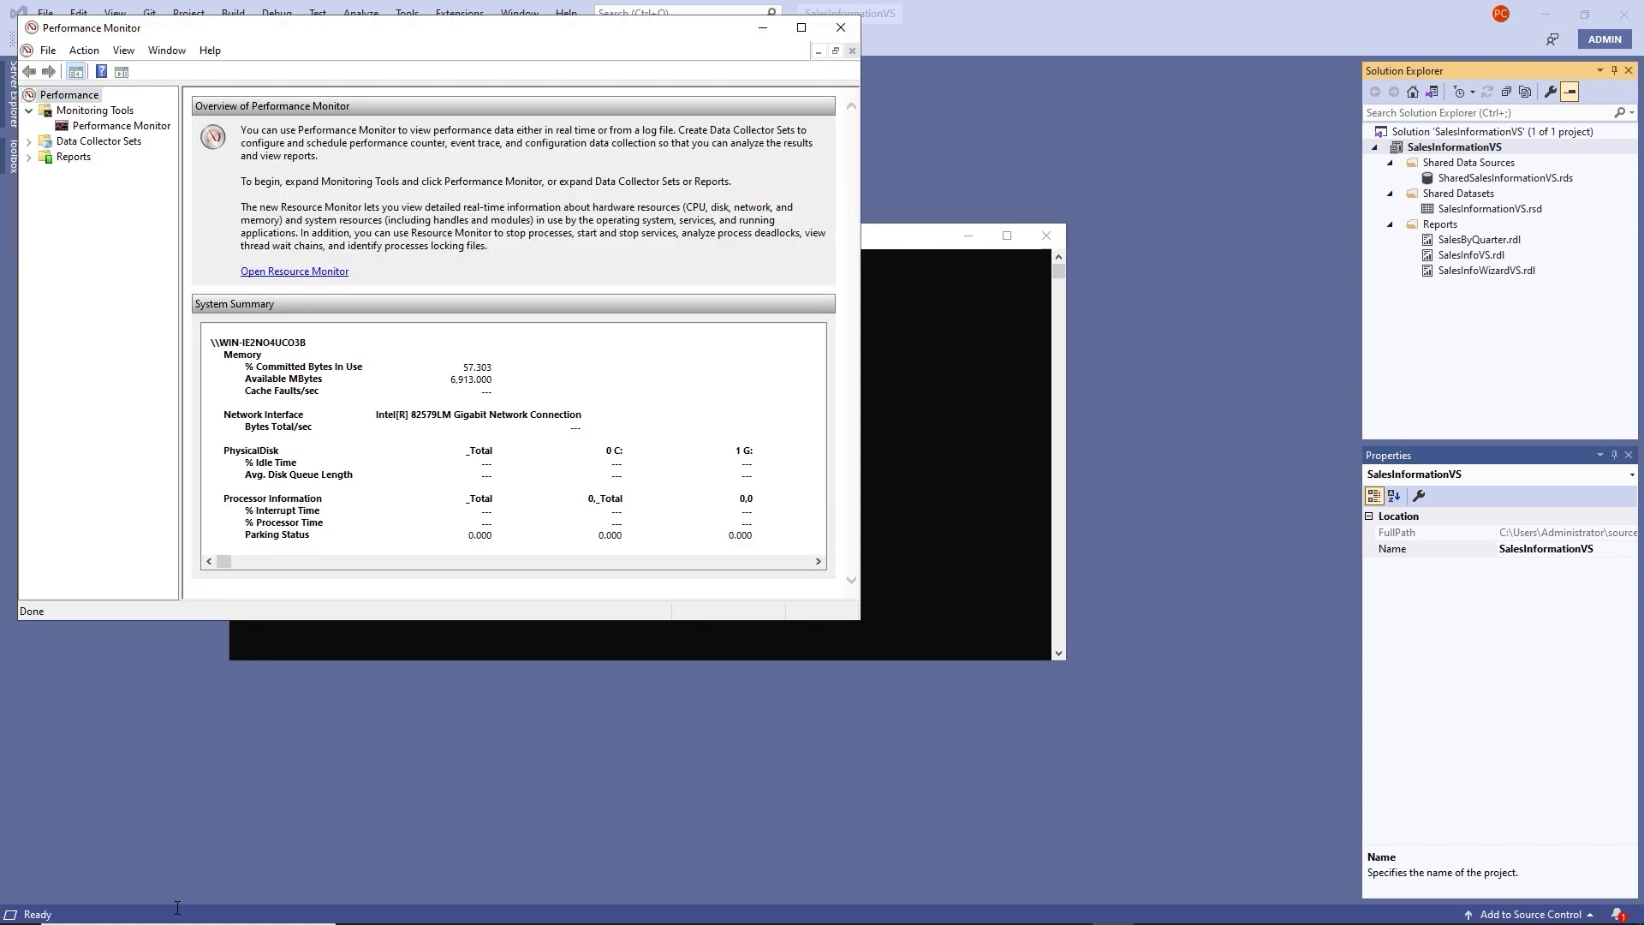
# Maximize Performance Monitor and display the live % Processor Time graph.
pyautogui.click(799, 29)
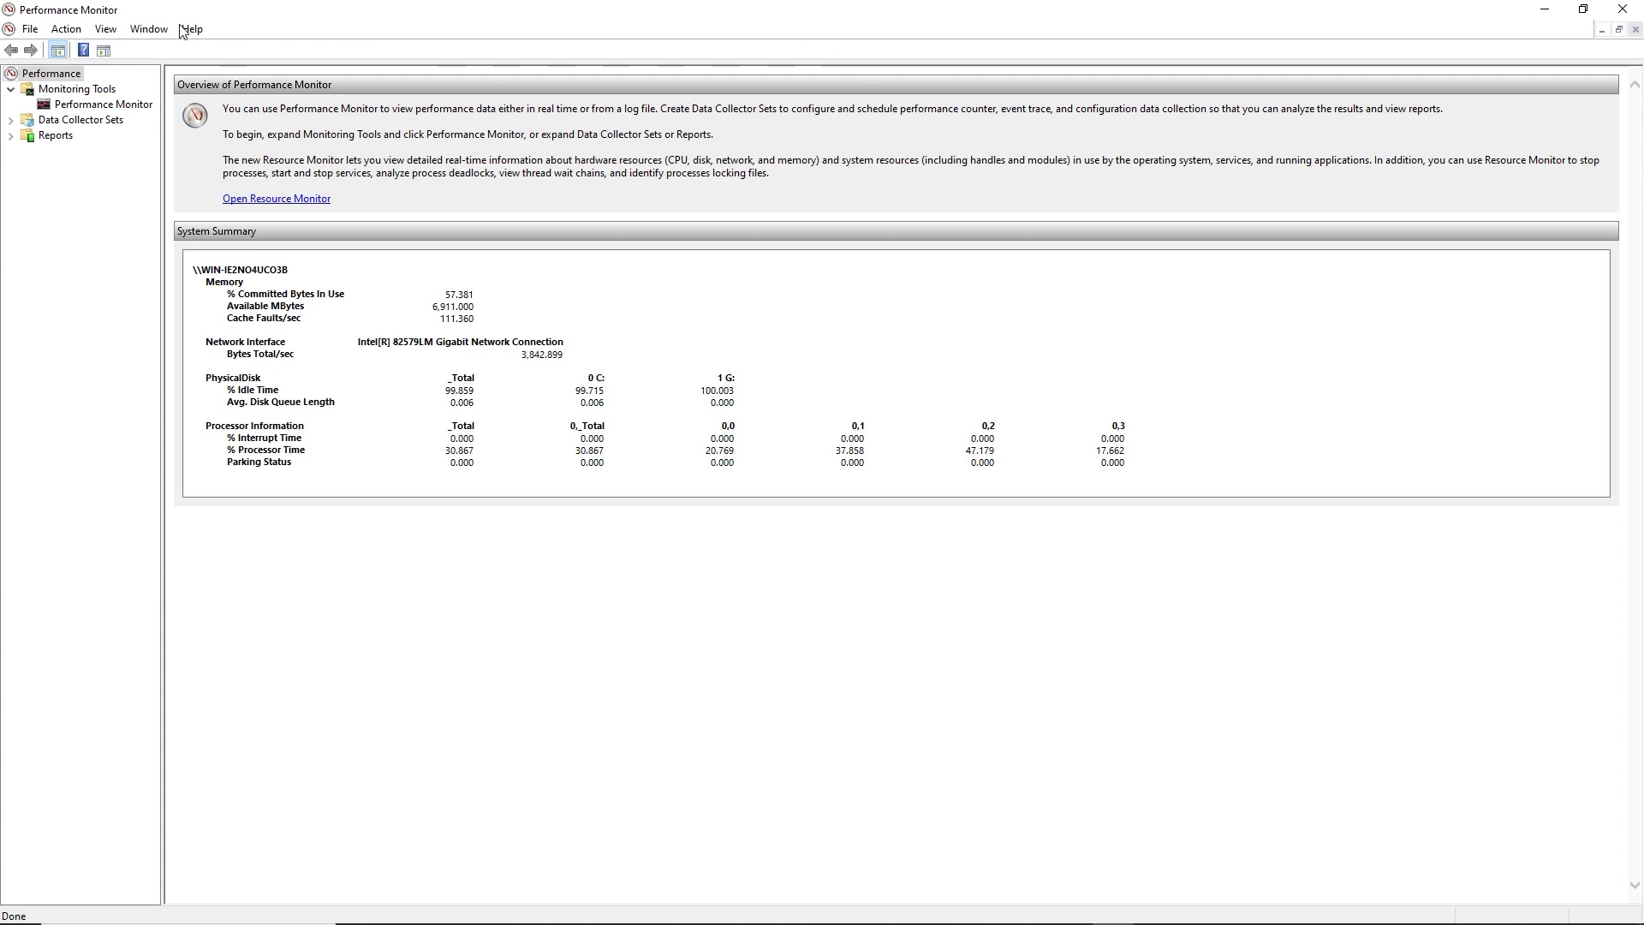
pyautogui.click(73, 107)
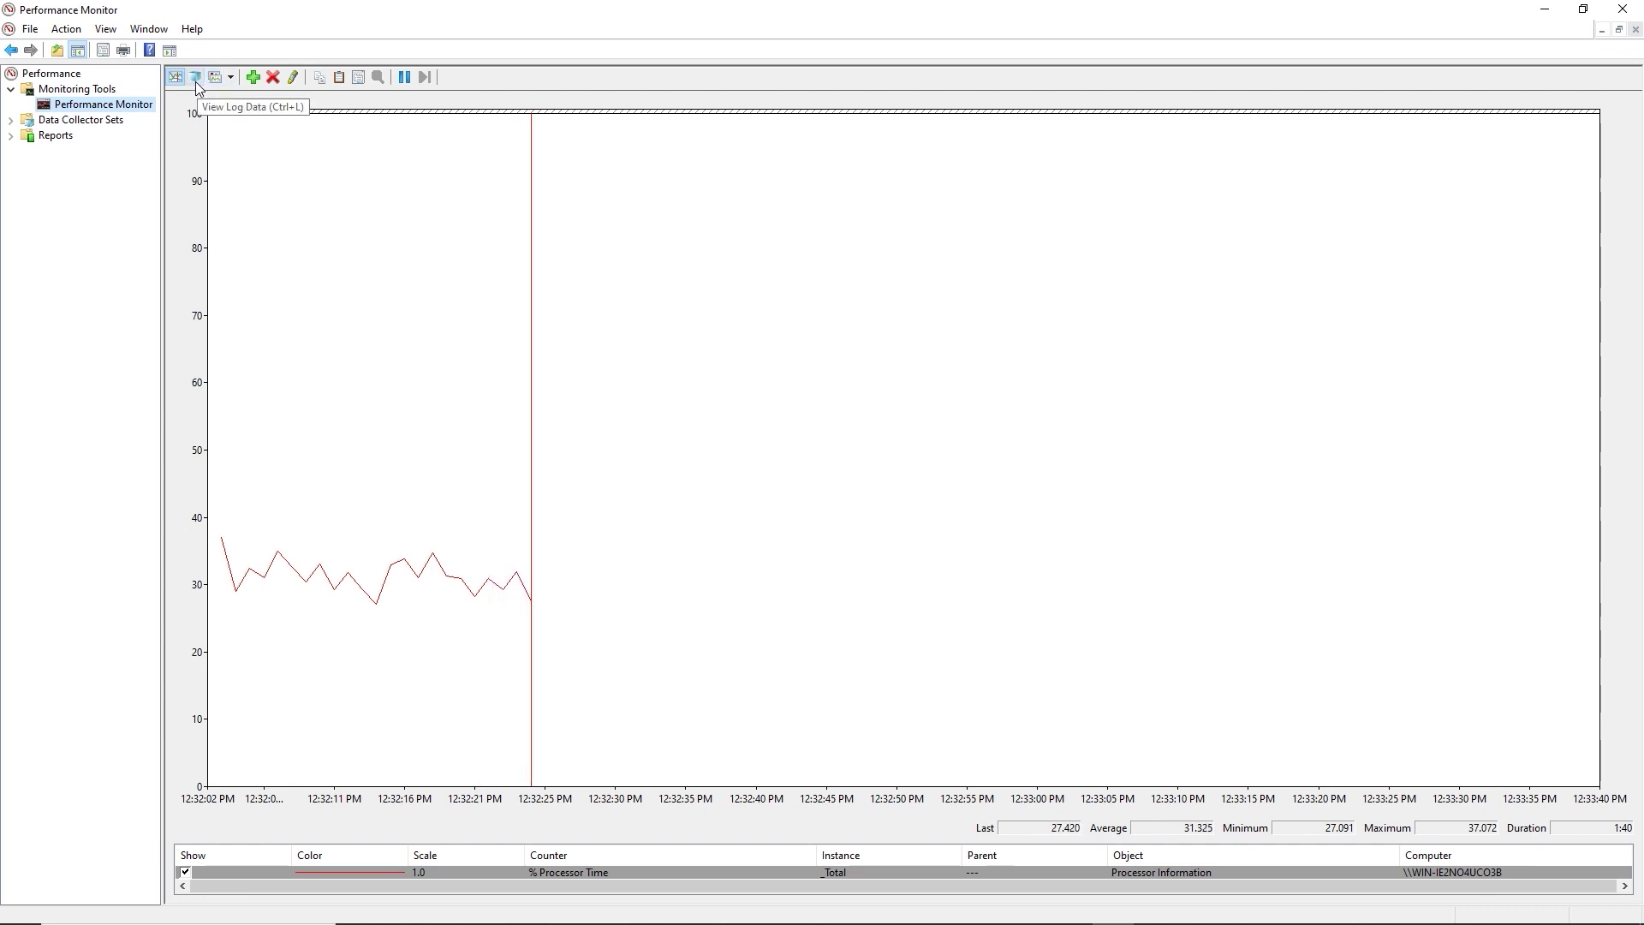
# In the graph's Source properties, try adding a ServerManager log file, then revert to Current activity.
pyautogui.click(196, 81)
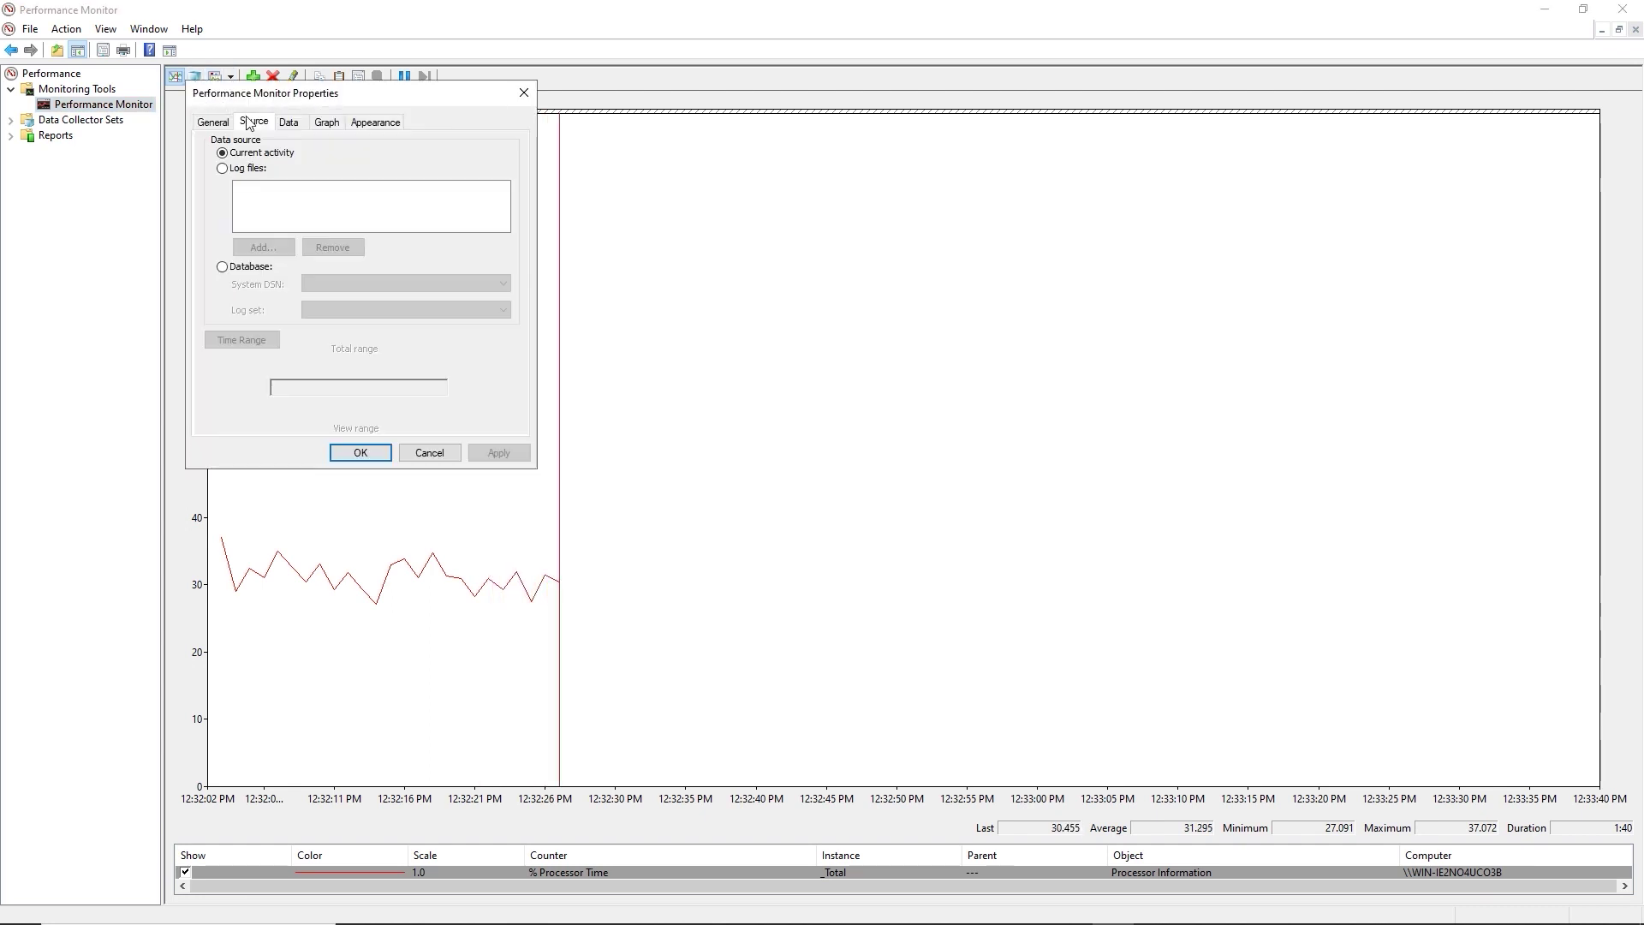
pyautogui.click(224, 169)
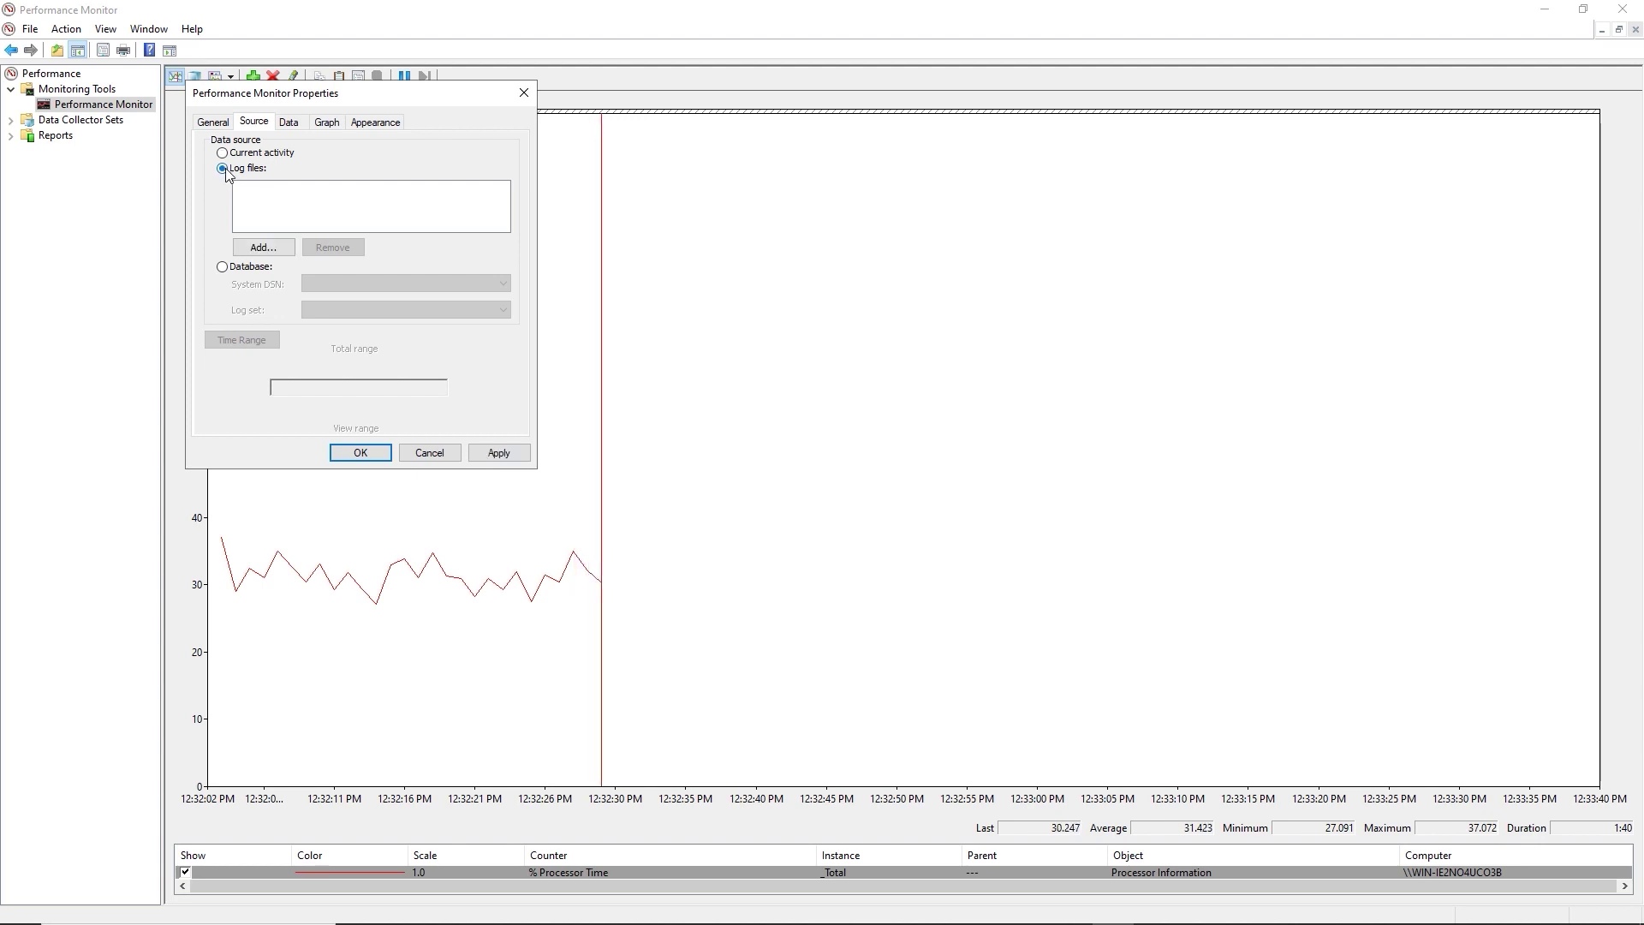
pyautogui.click(274, 251)
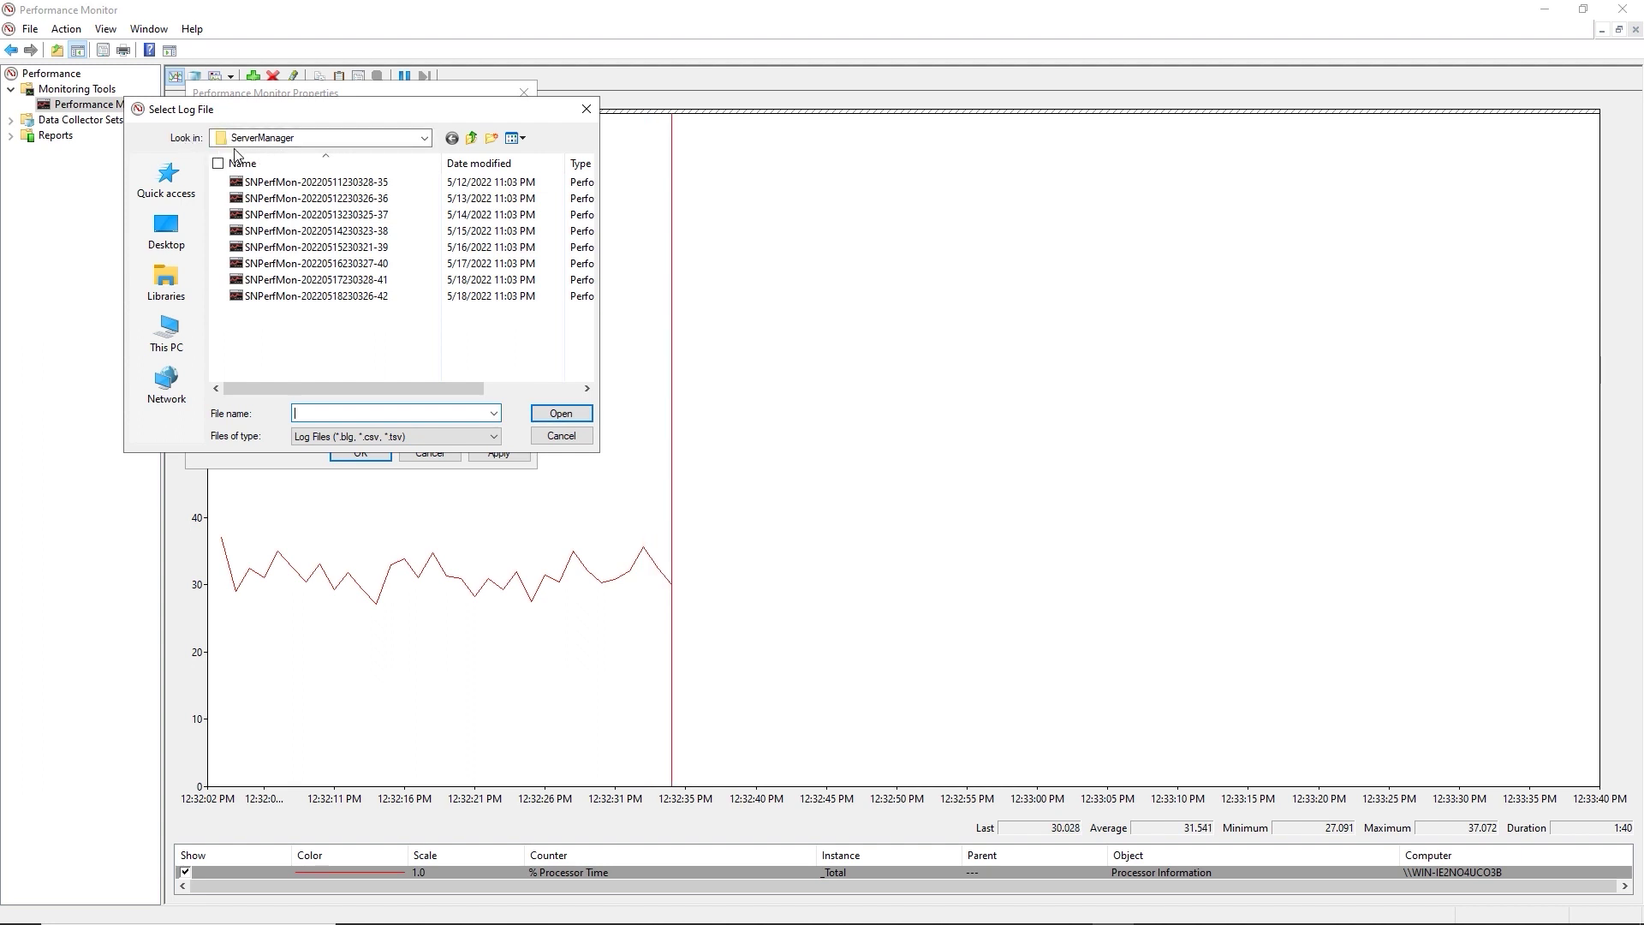
pyautogui.click(473, 144)
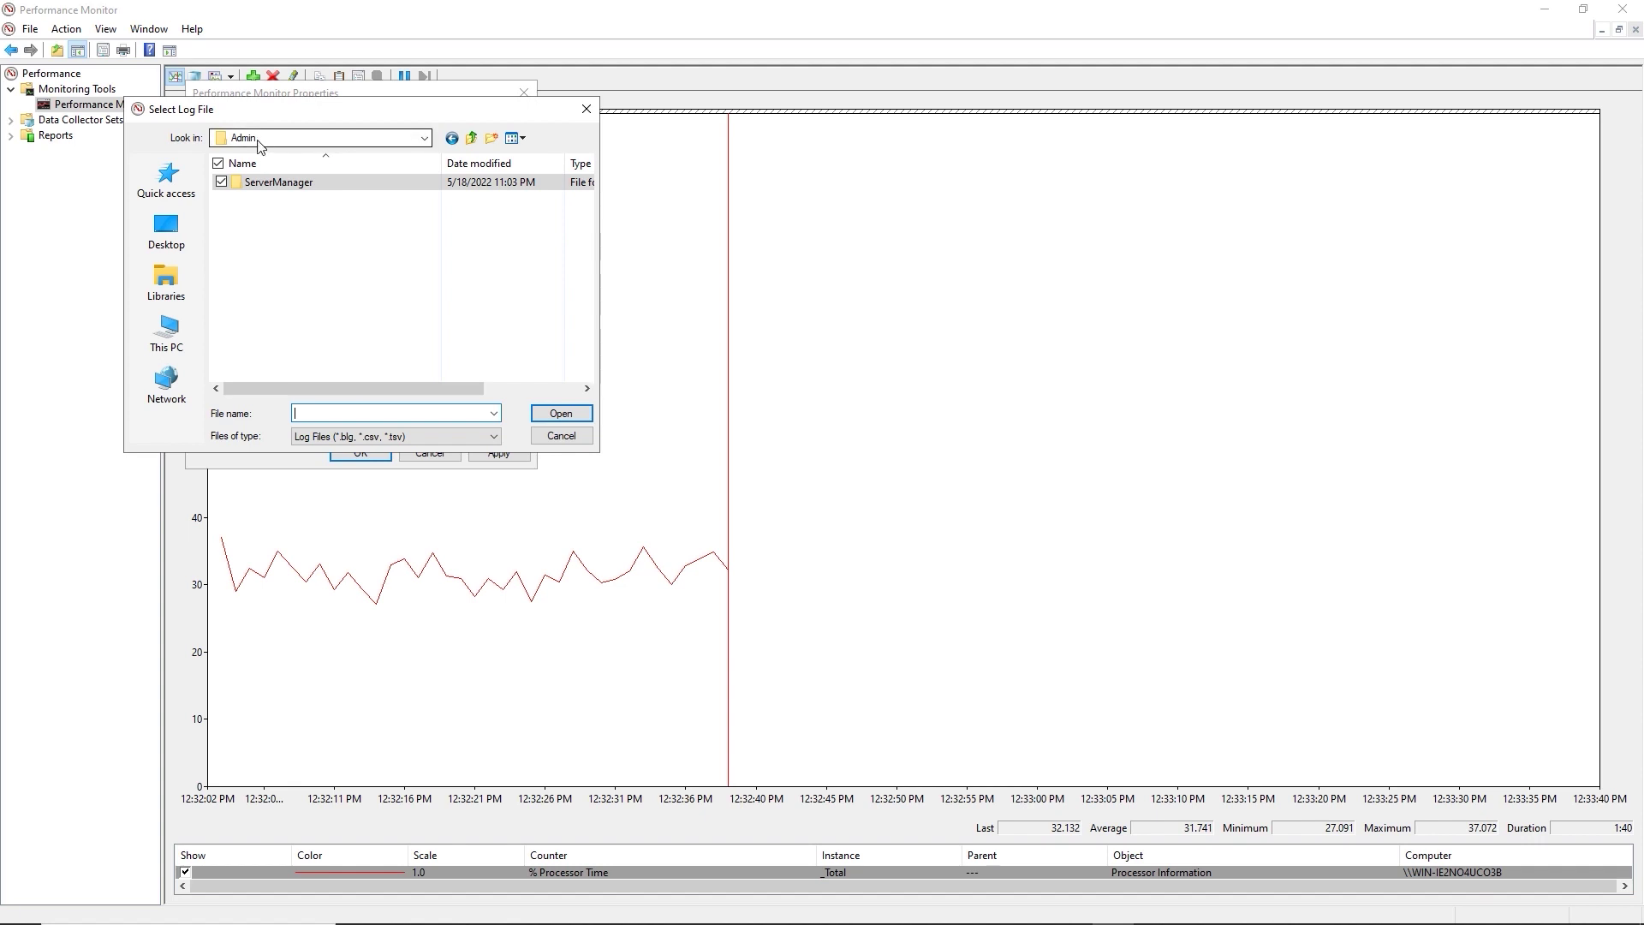
pyautogui.doubleClick(287, 190)
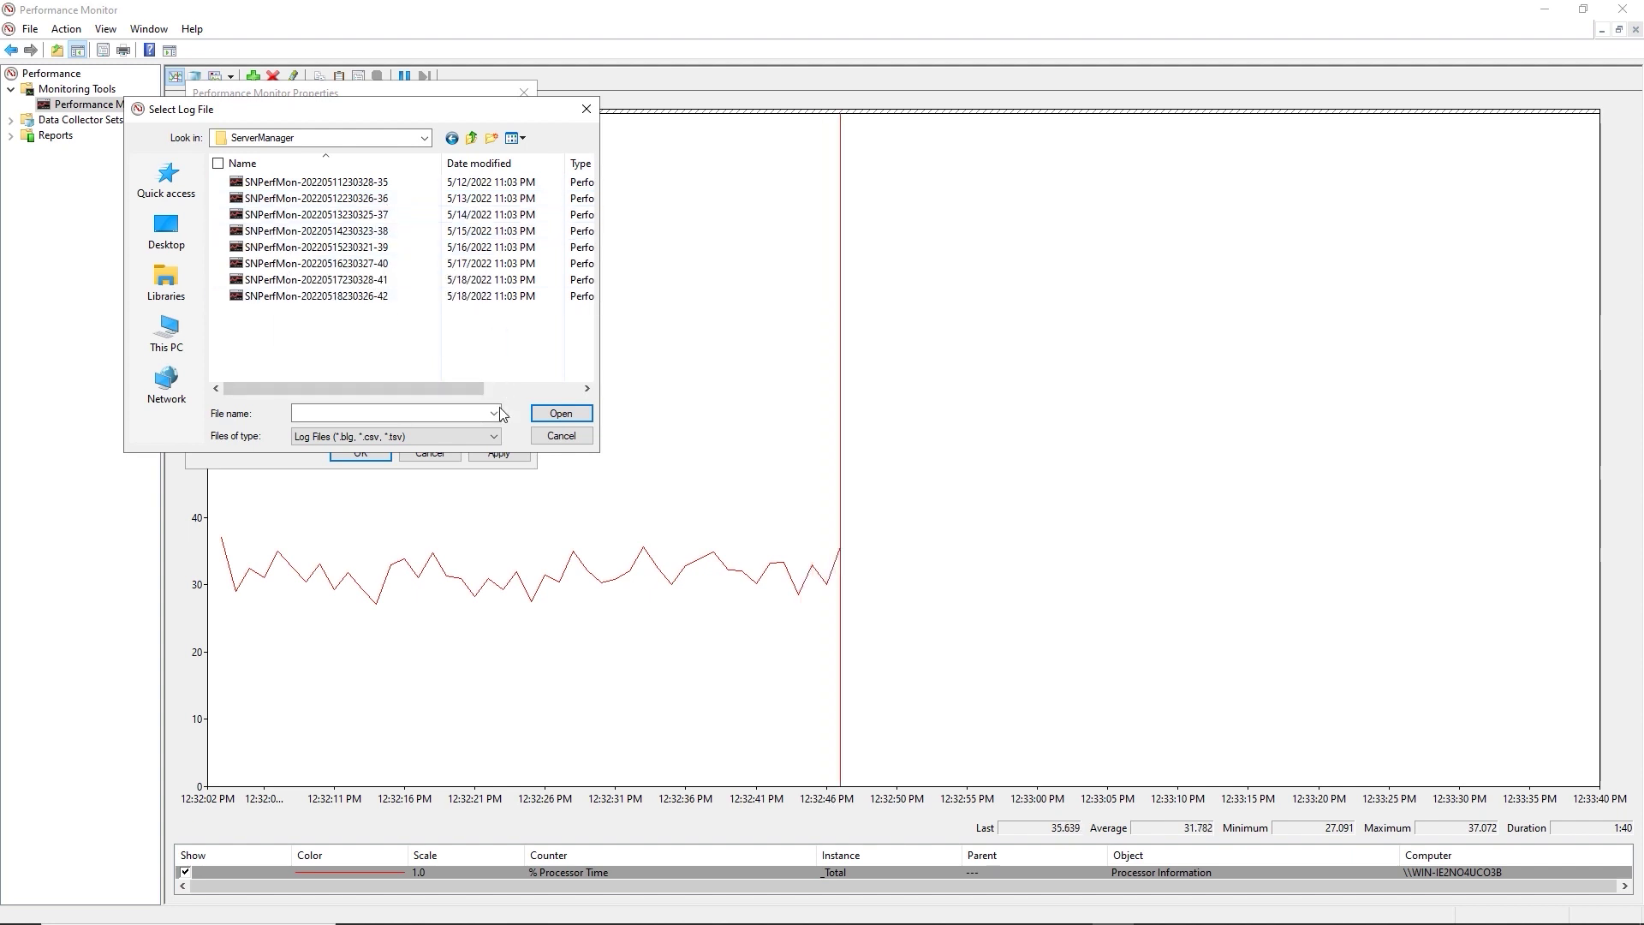
pyautogui.click(561, 435)
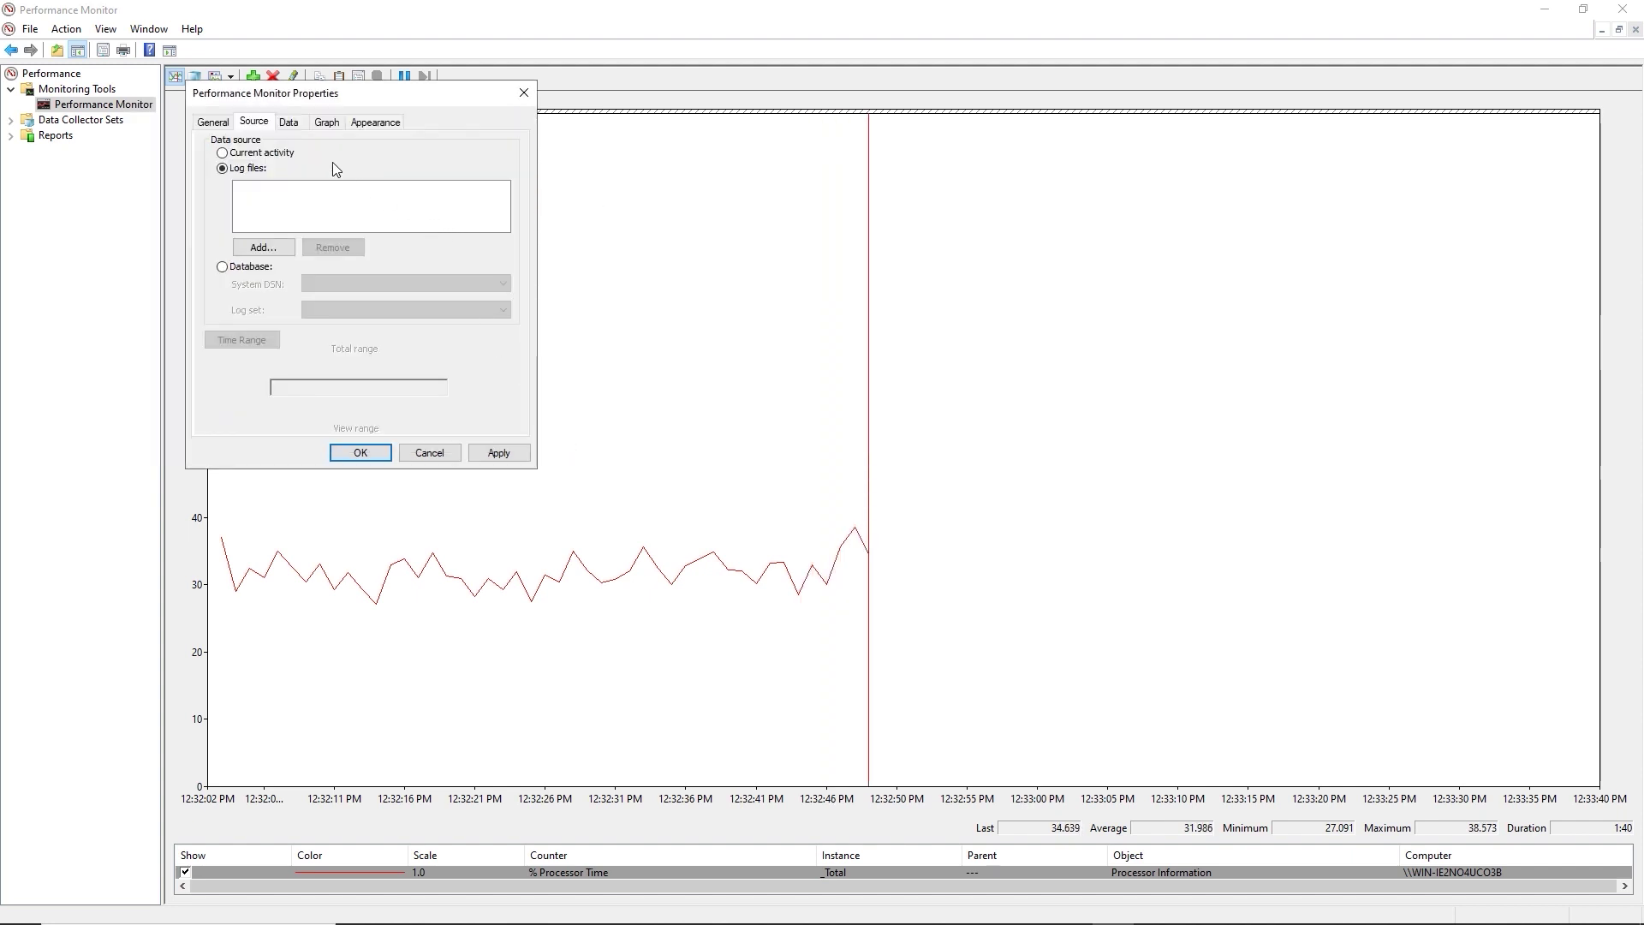
pyautogui.click(298, 127)
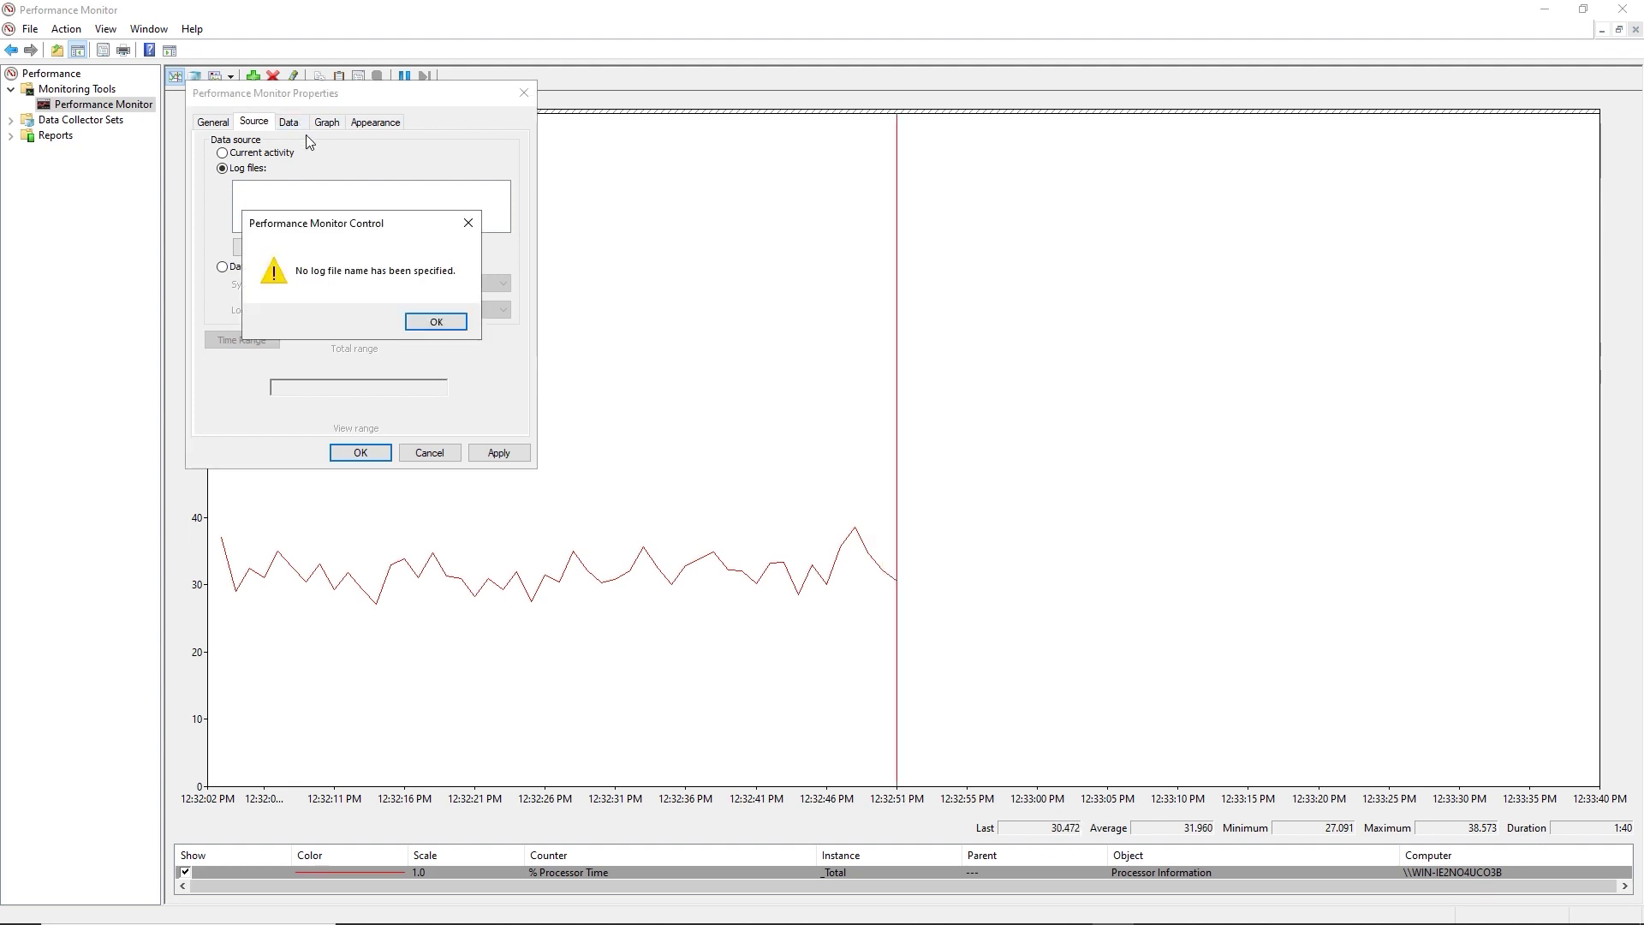
pyautogui.click(435, 321)
pyautogui.click(238, 155)
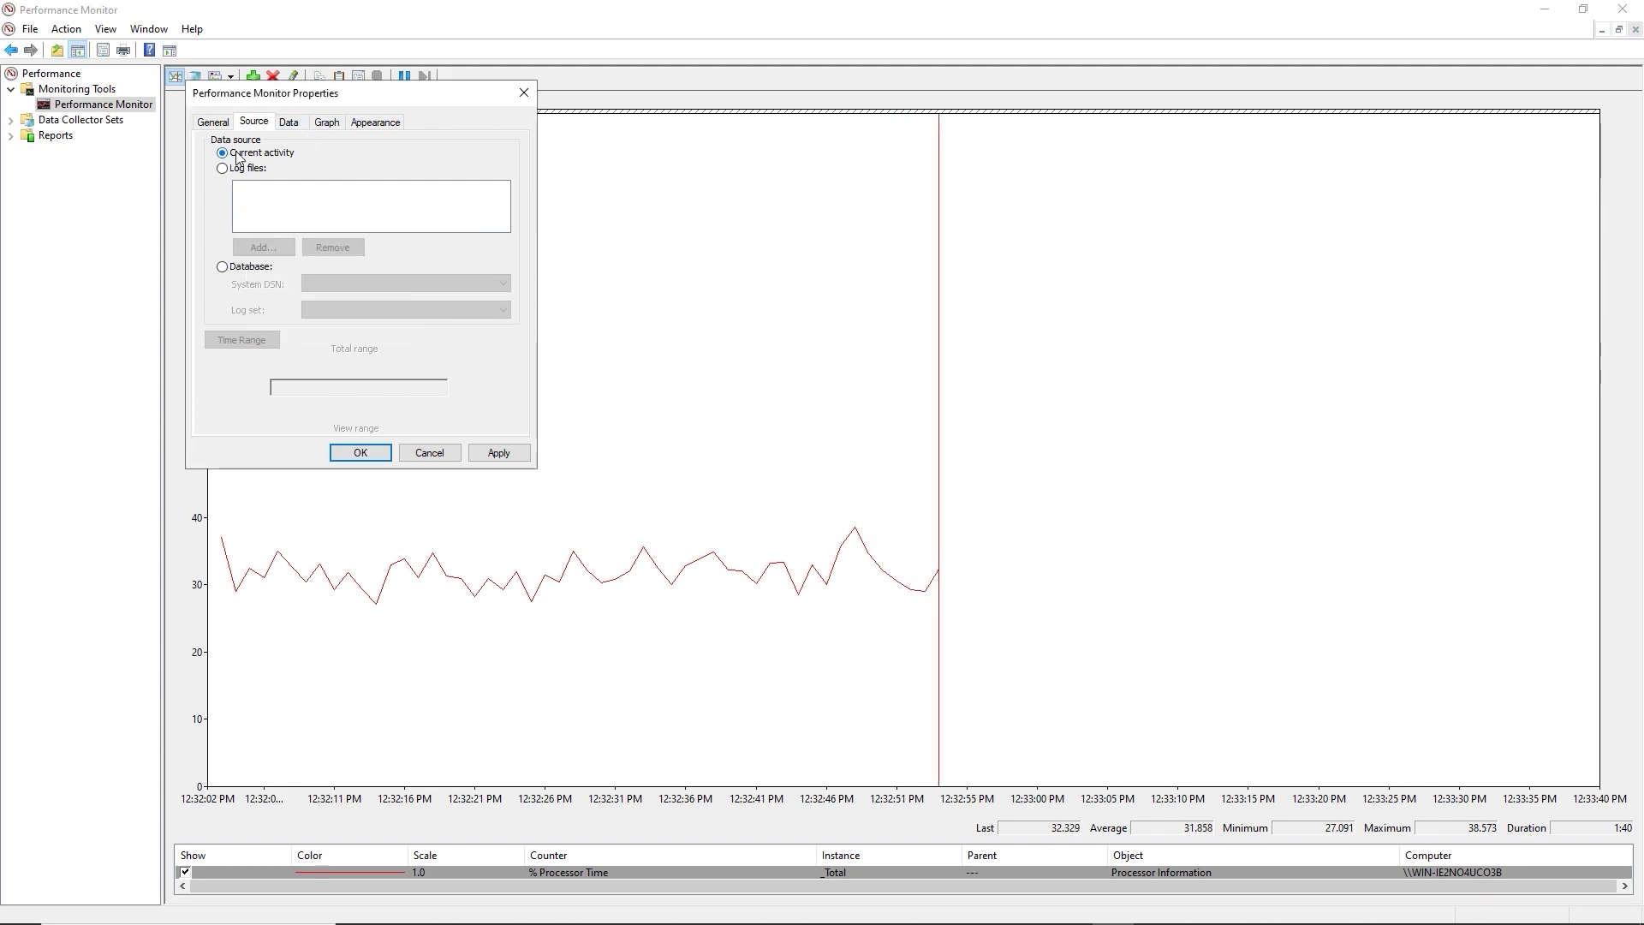
# On the Graph tab of the counter properties, try and apply the histogram view, then the report view.
pyautogui.click(290, 124)
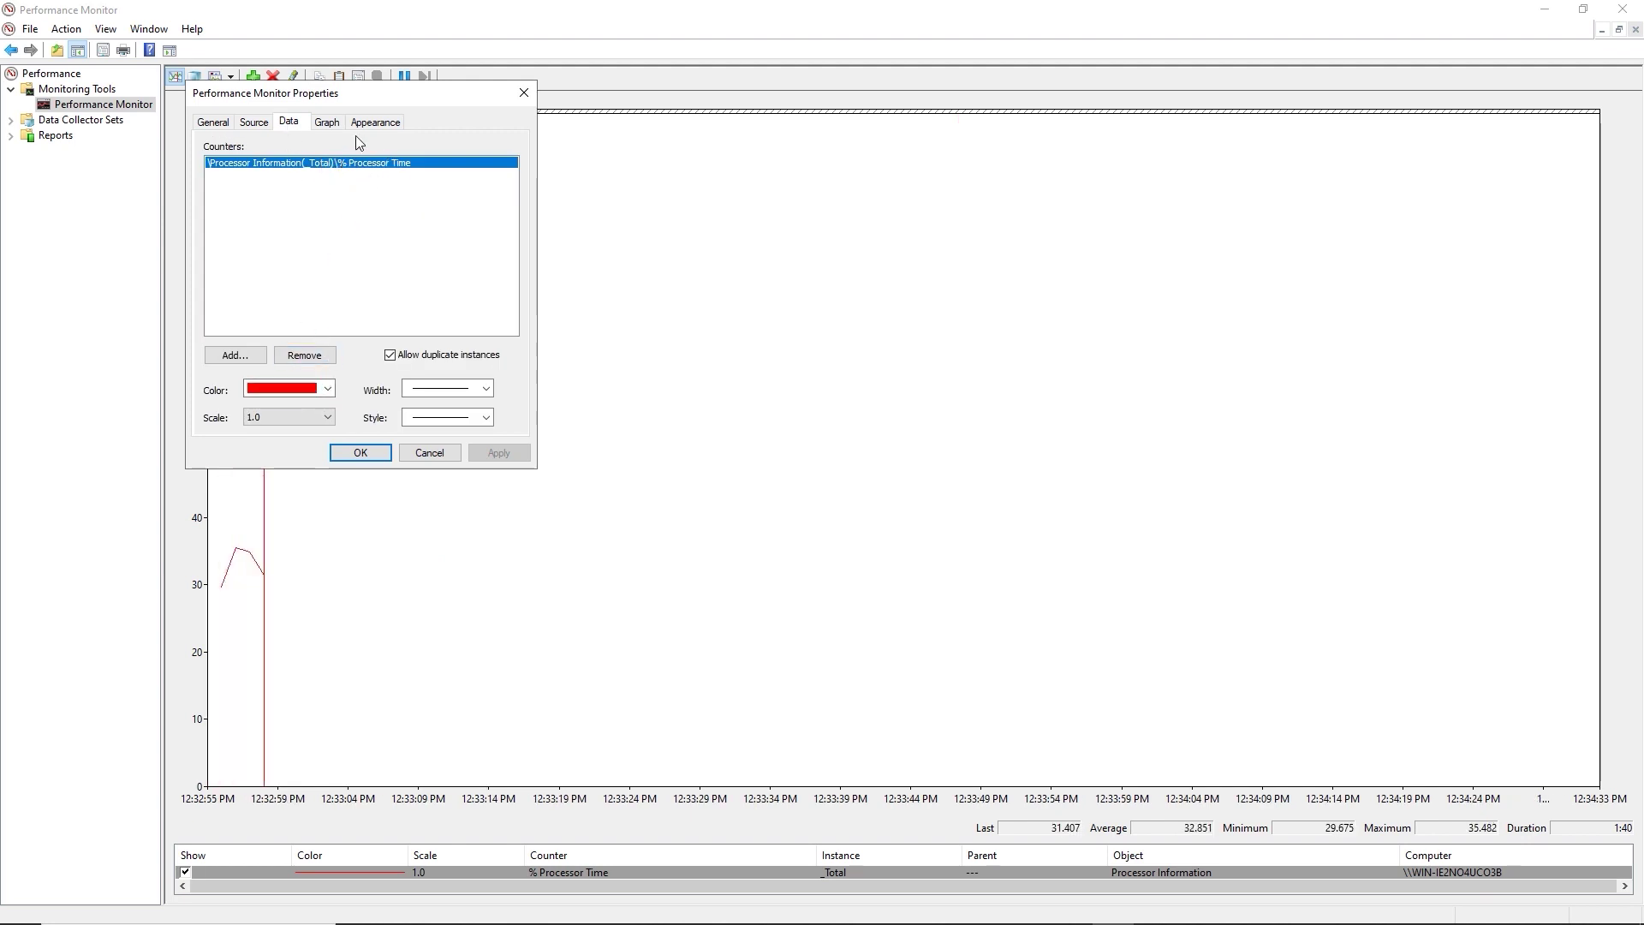
pyautogui.click(328, 125)
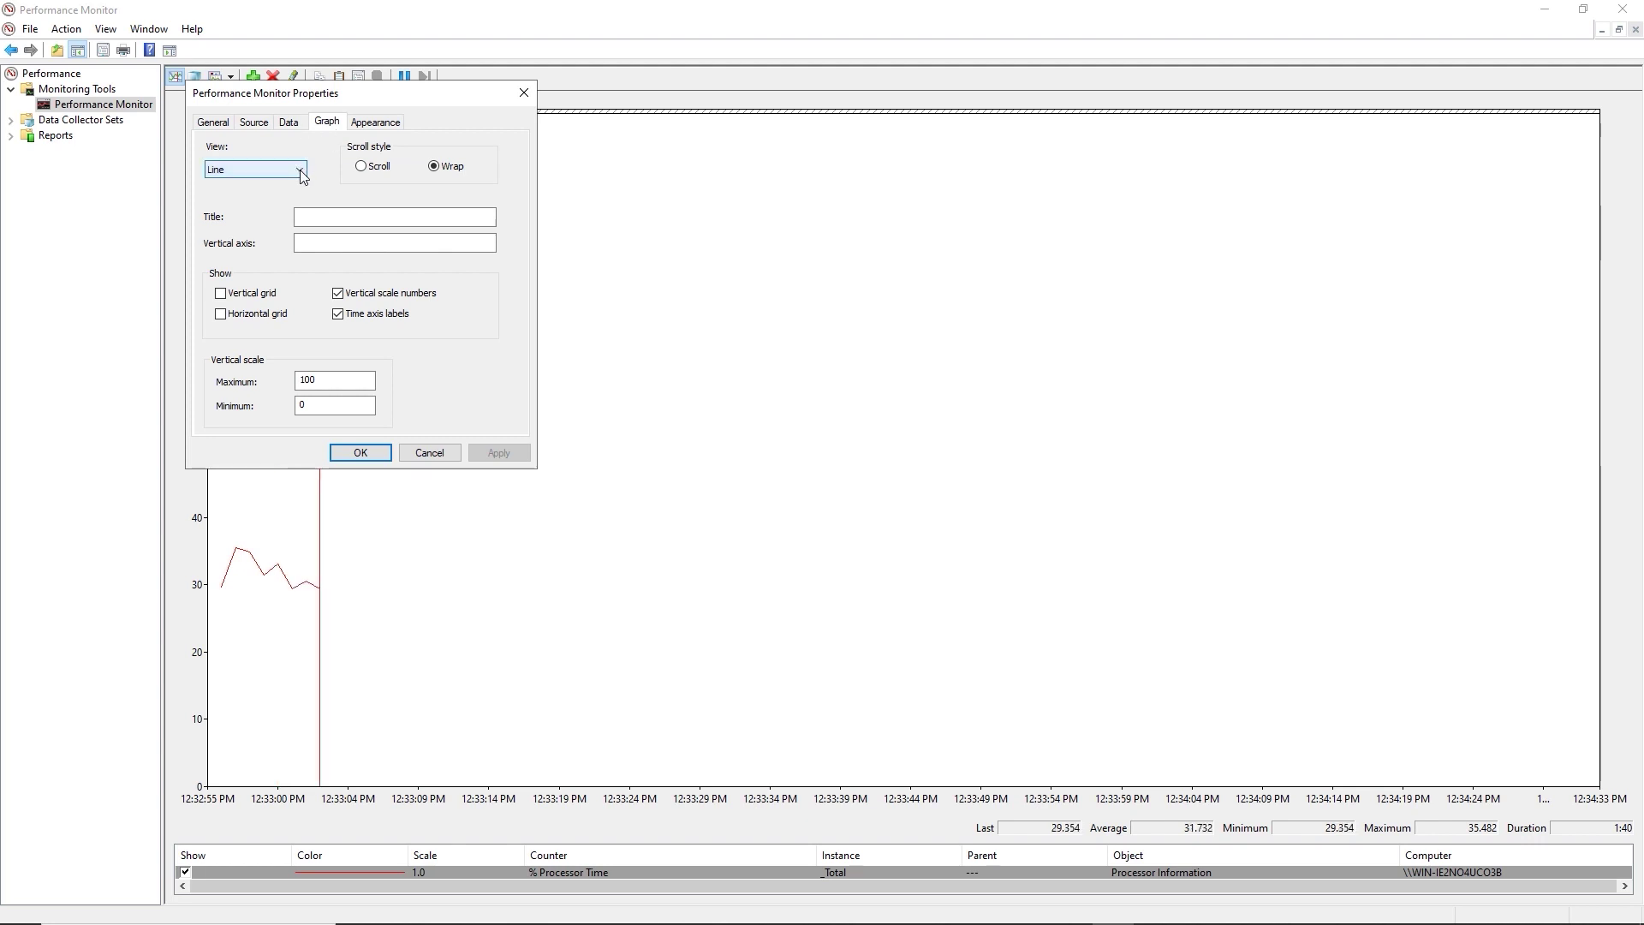
pyautogui.click(304, 176)
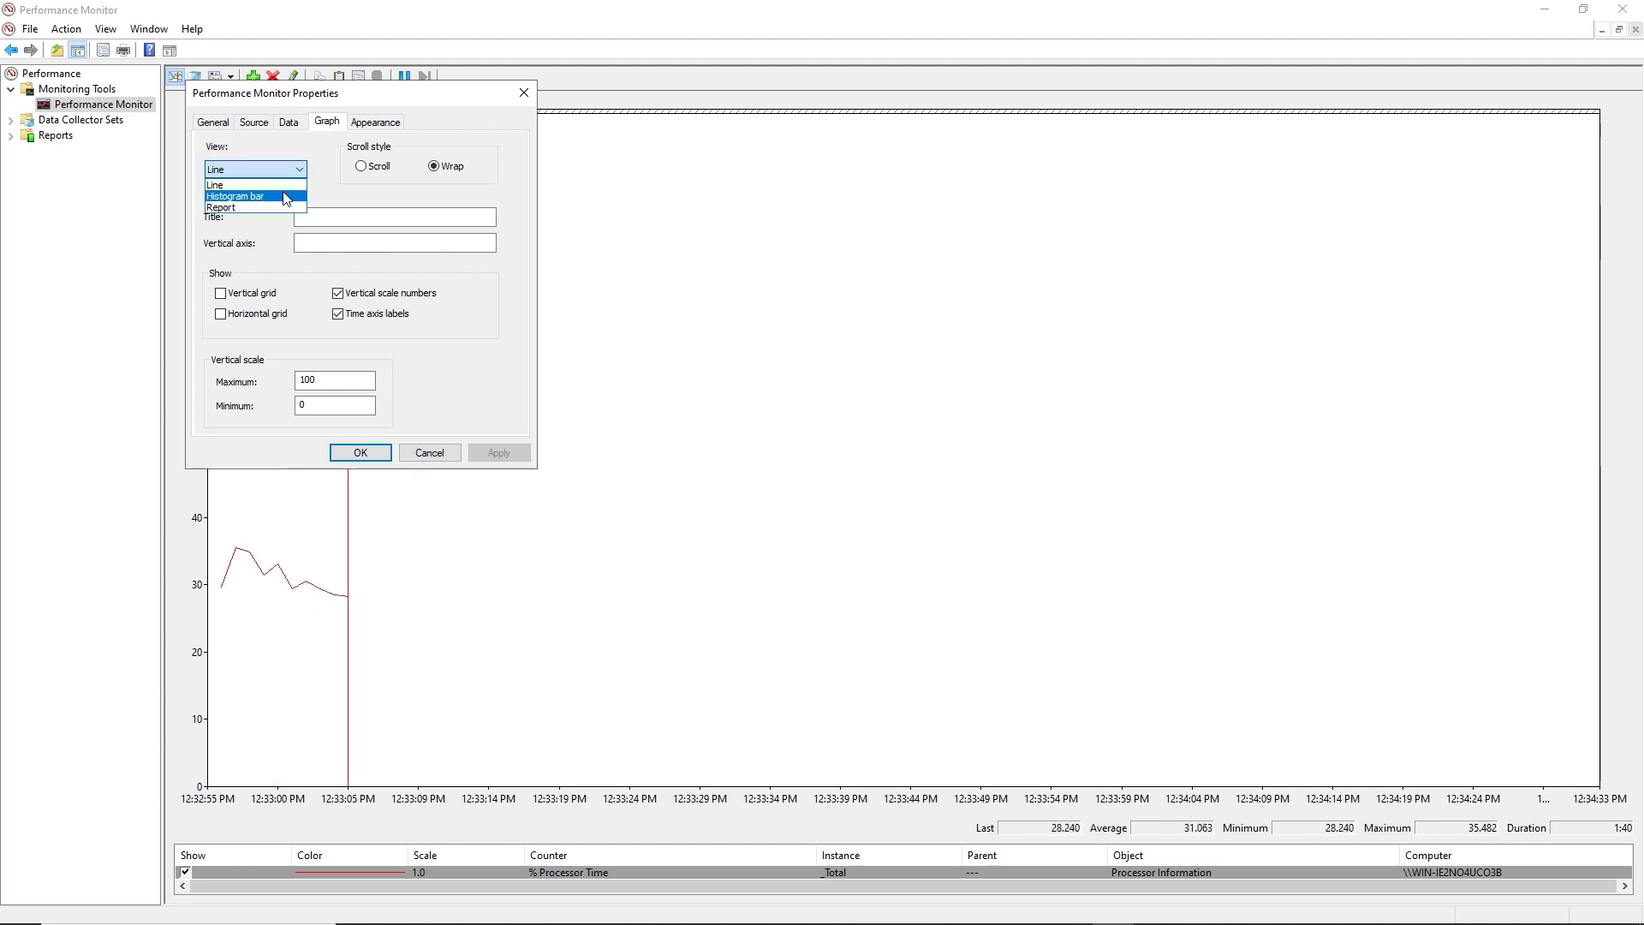
pyautogui.click(285, 197)
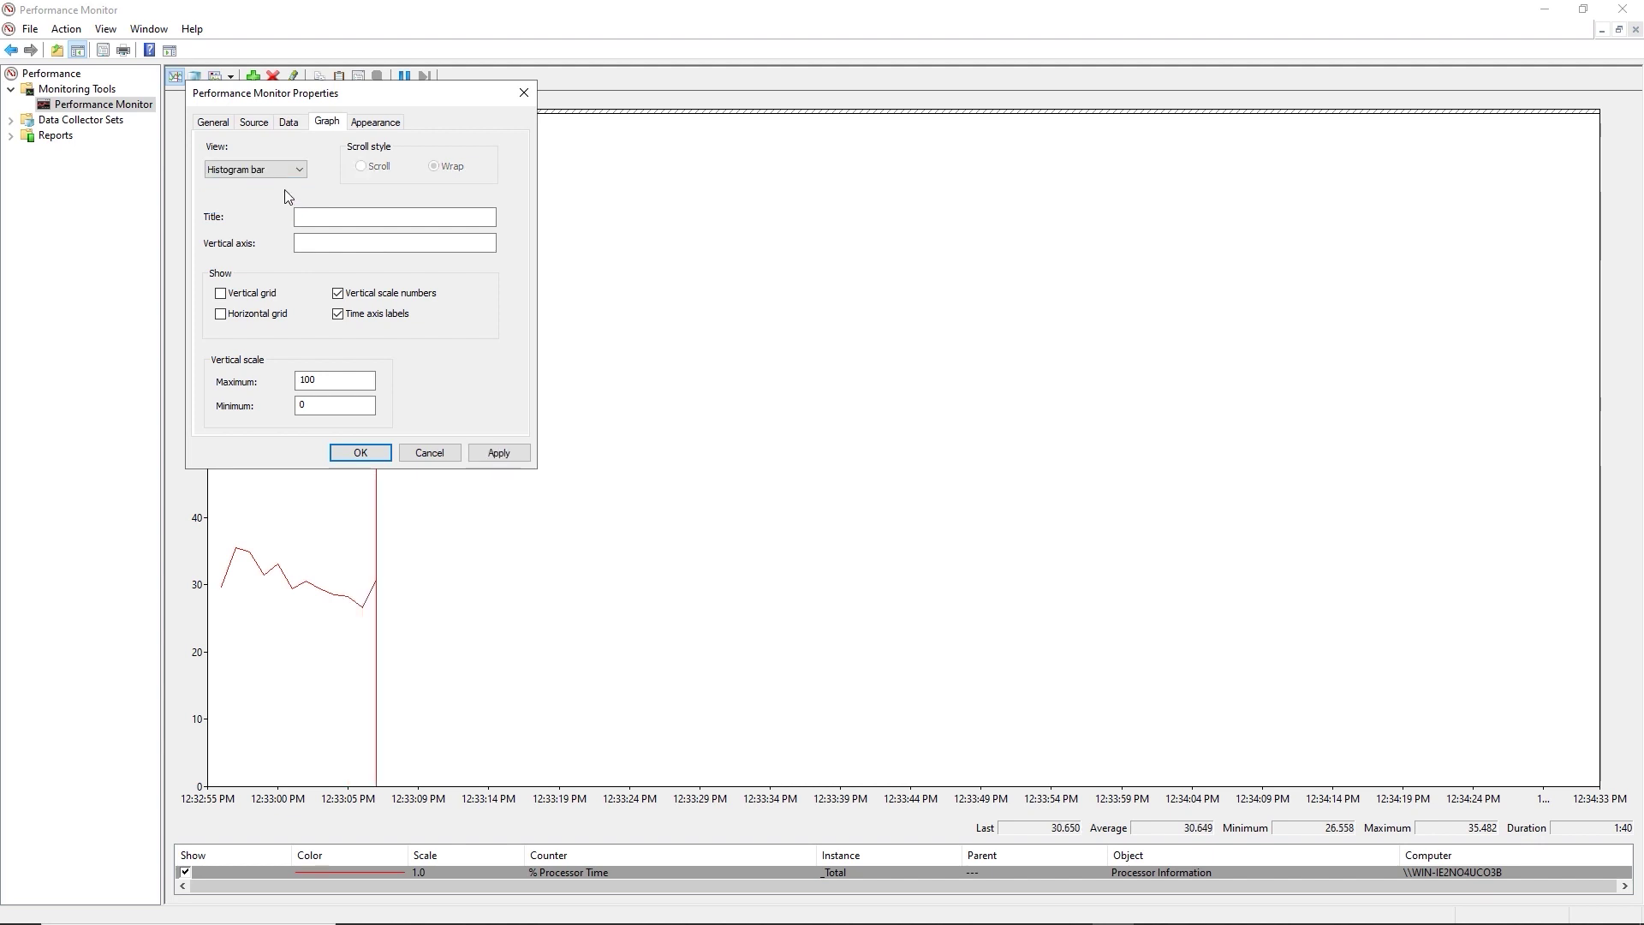
pyautogui.click(497, 448)
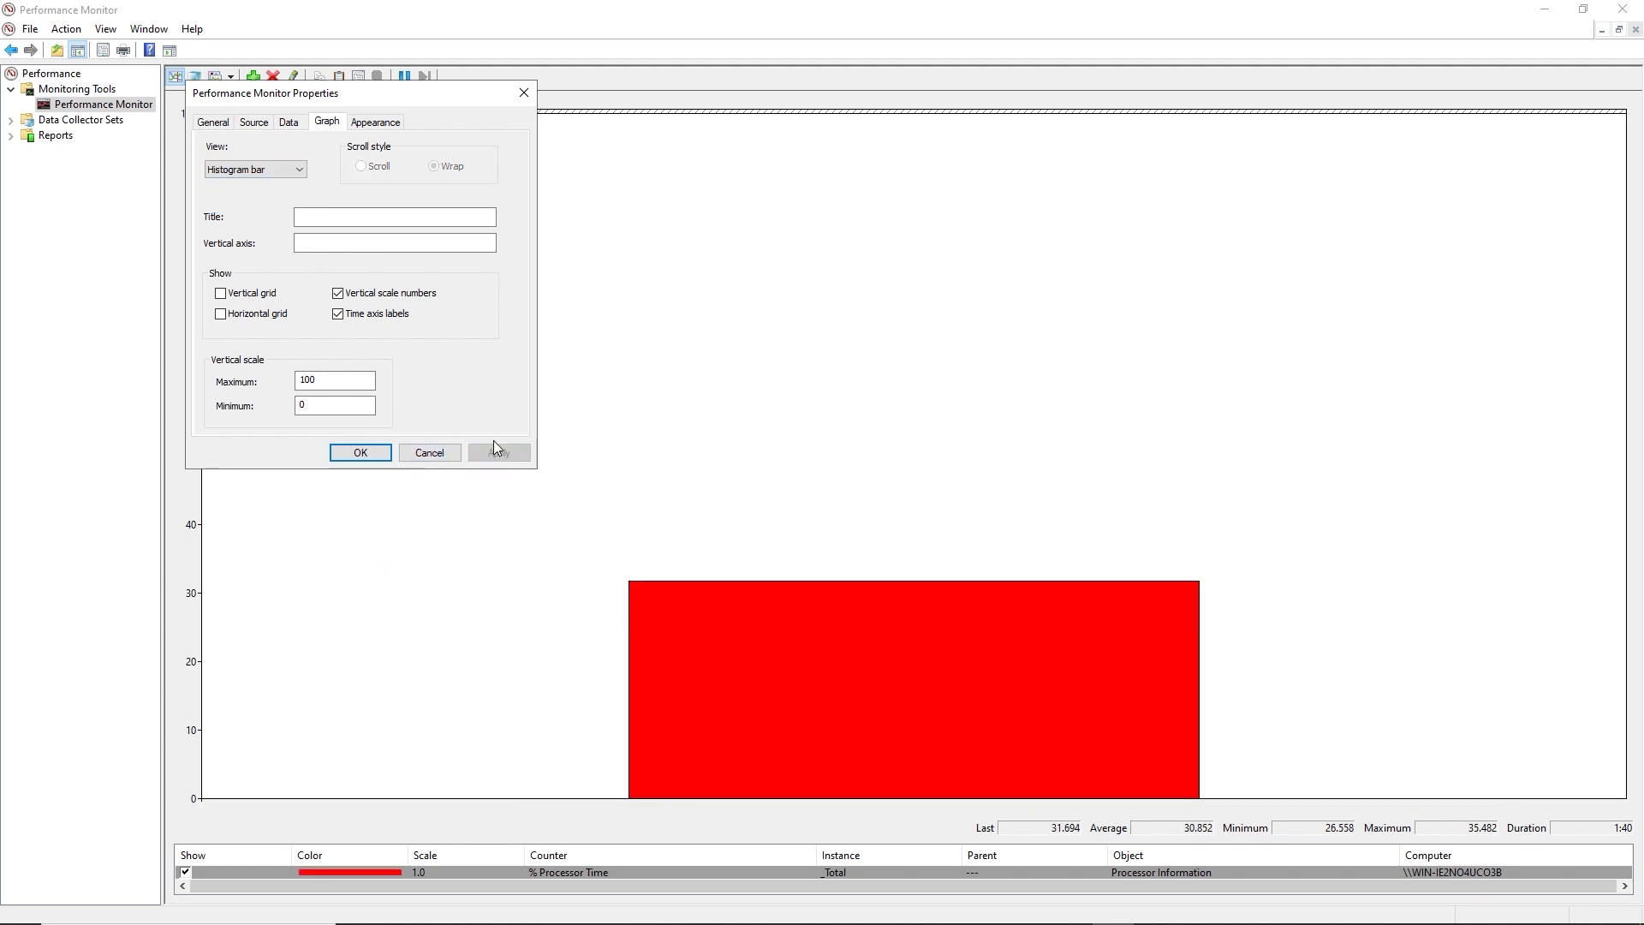
pyautogui.click(300, 170)
pyautogui.click(242, 208)
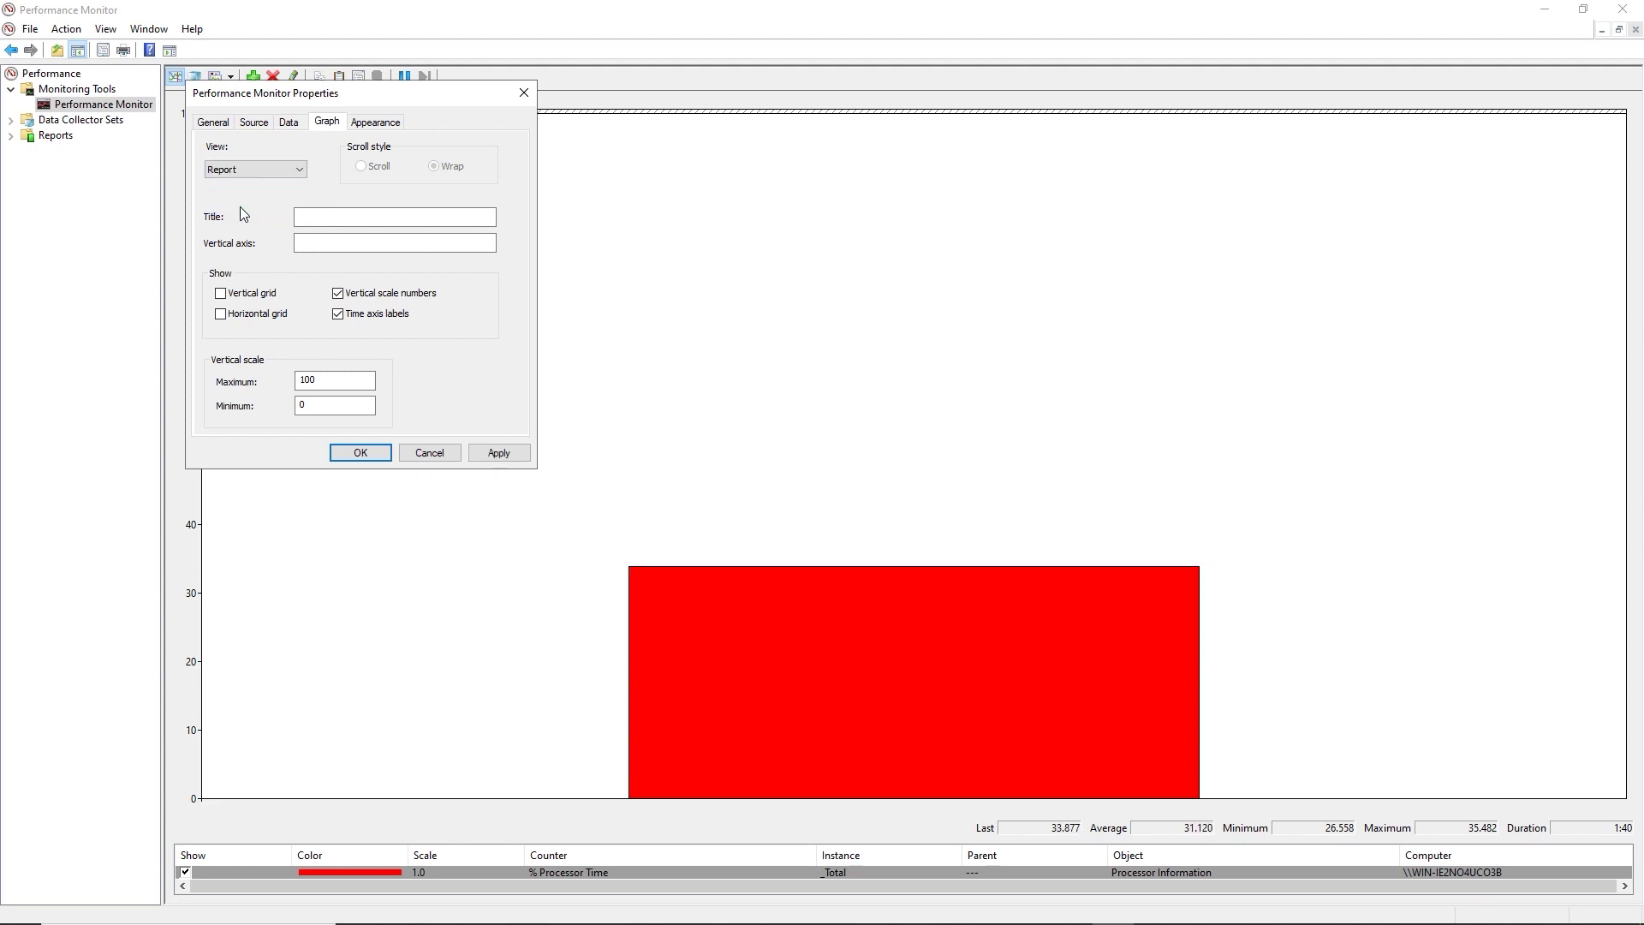
pyautogui.click(498, 453)
# Move the Properties dialog aside, apply the Line view, review Appearance, and close the dialog.
pyautogui.moveTo(398, 97); pyautogui.dragTo(812, 259)
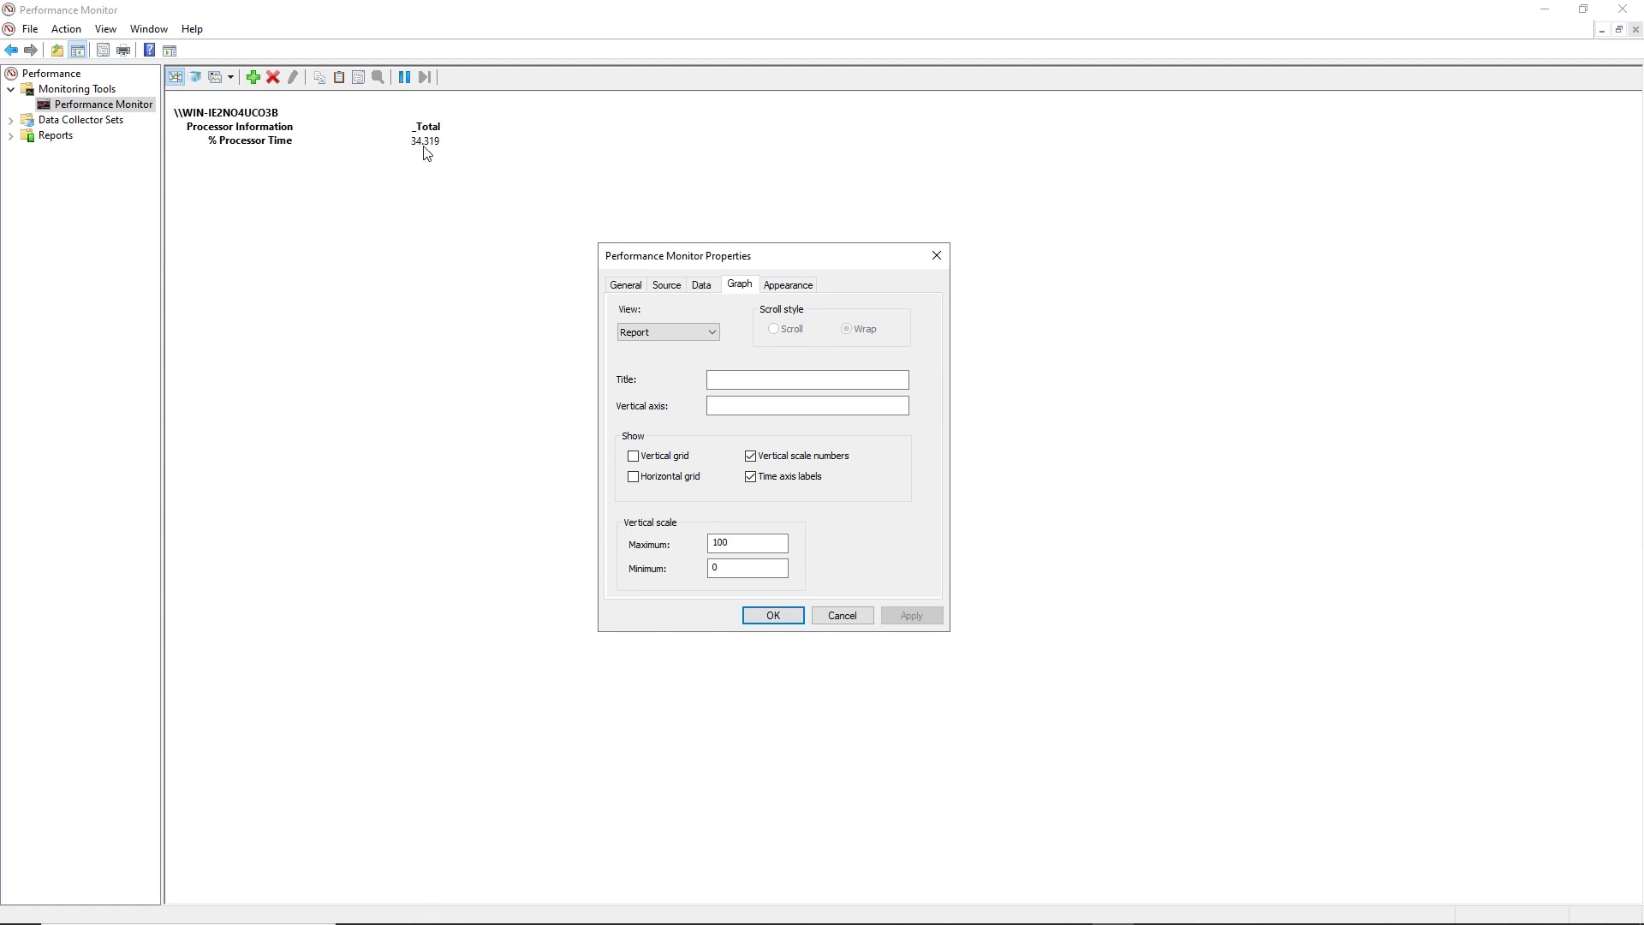
pyautogui.moveTo(784, 261); pyautogui.dragTo(361, 121)
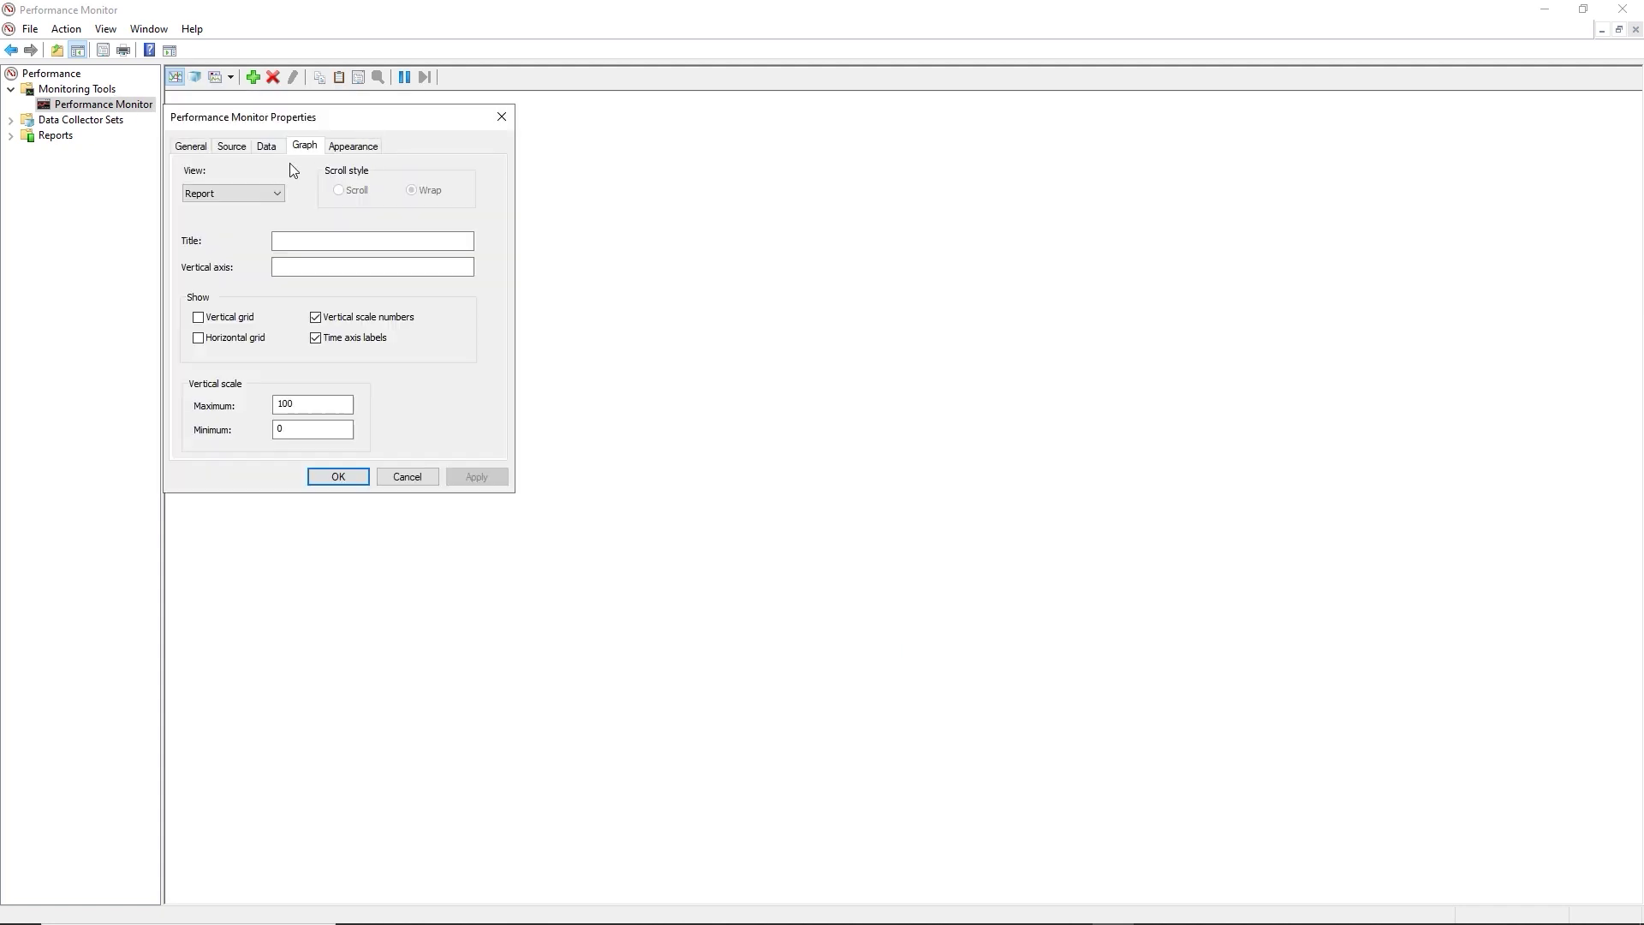
pyautogui.click(280, 193)
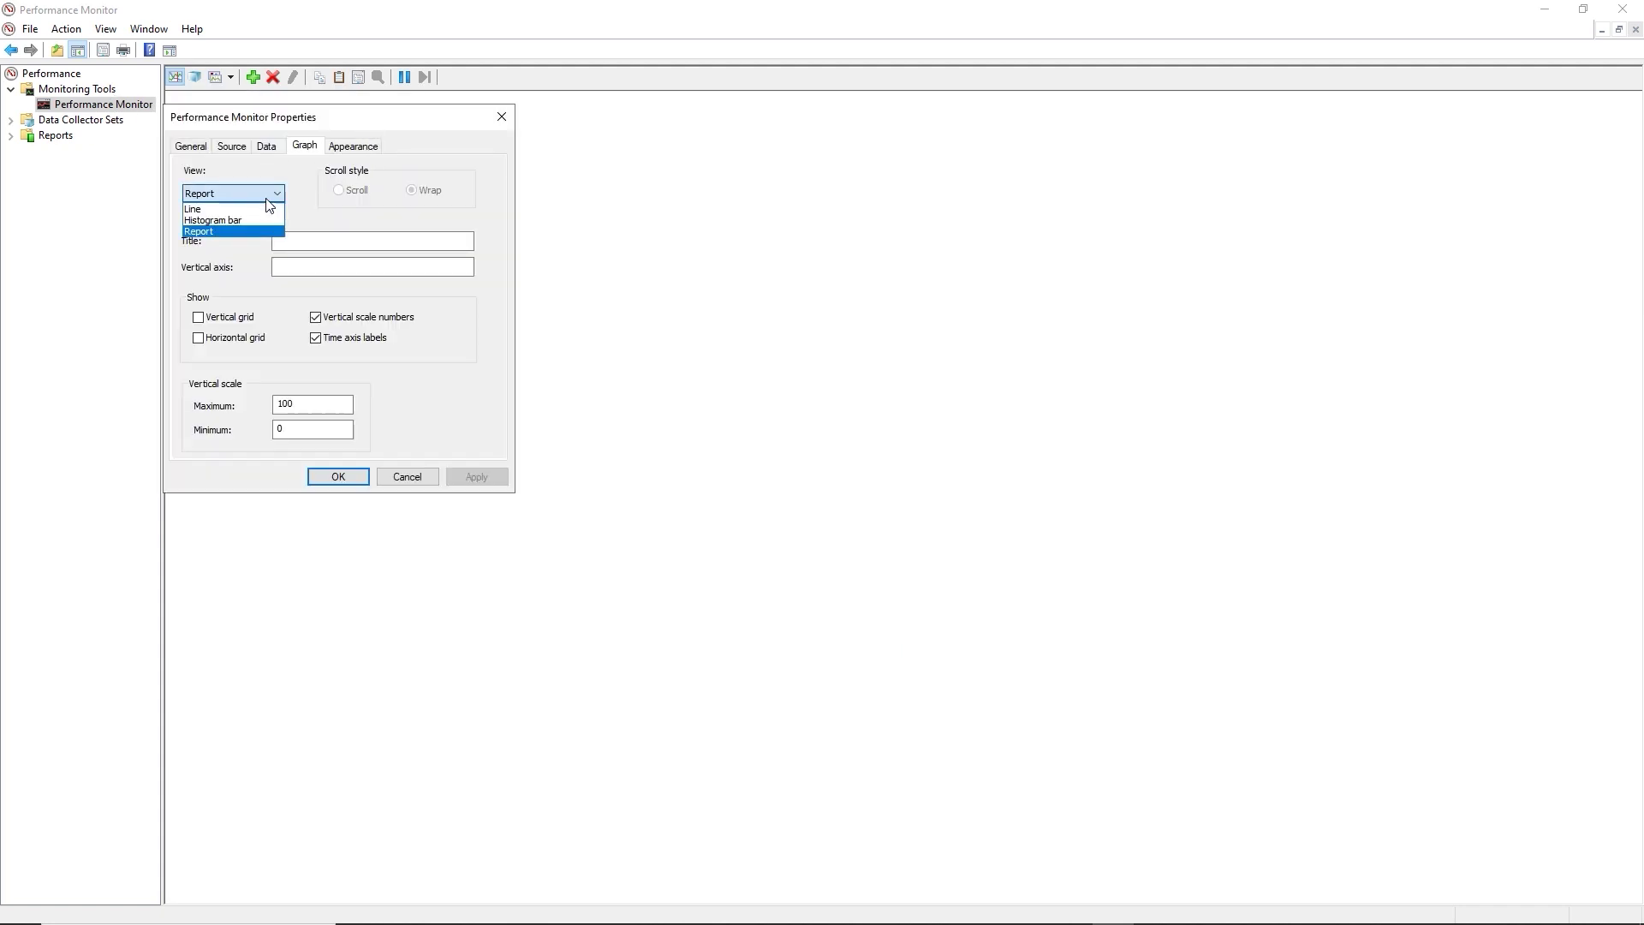
pyautogui.click(220, 211)
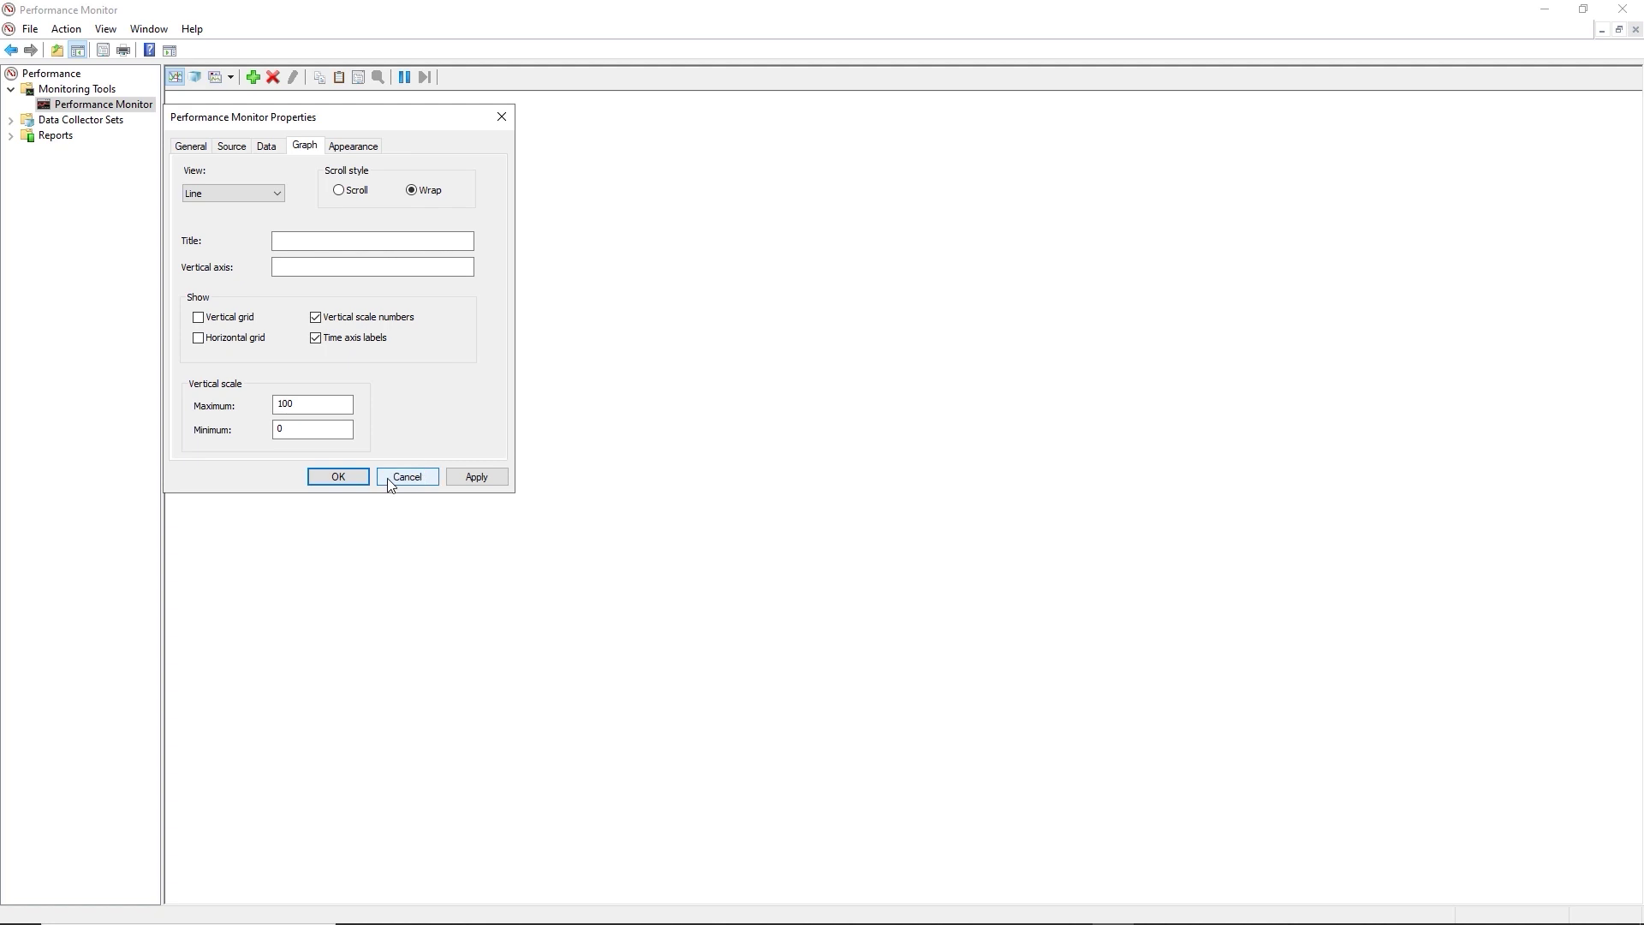
pyautogui.click(469, 482)
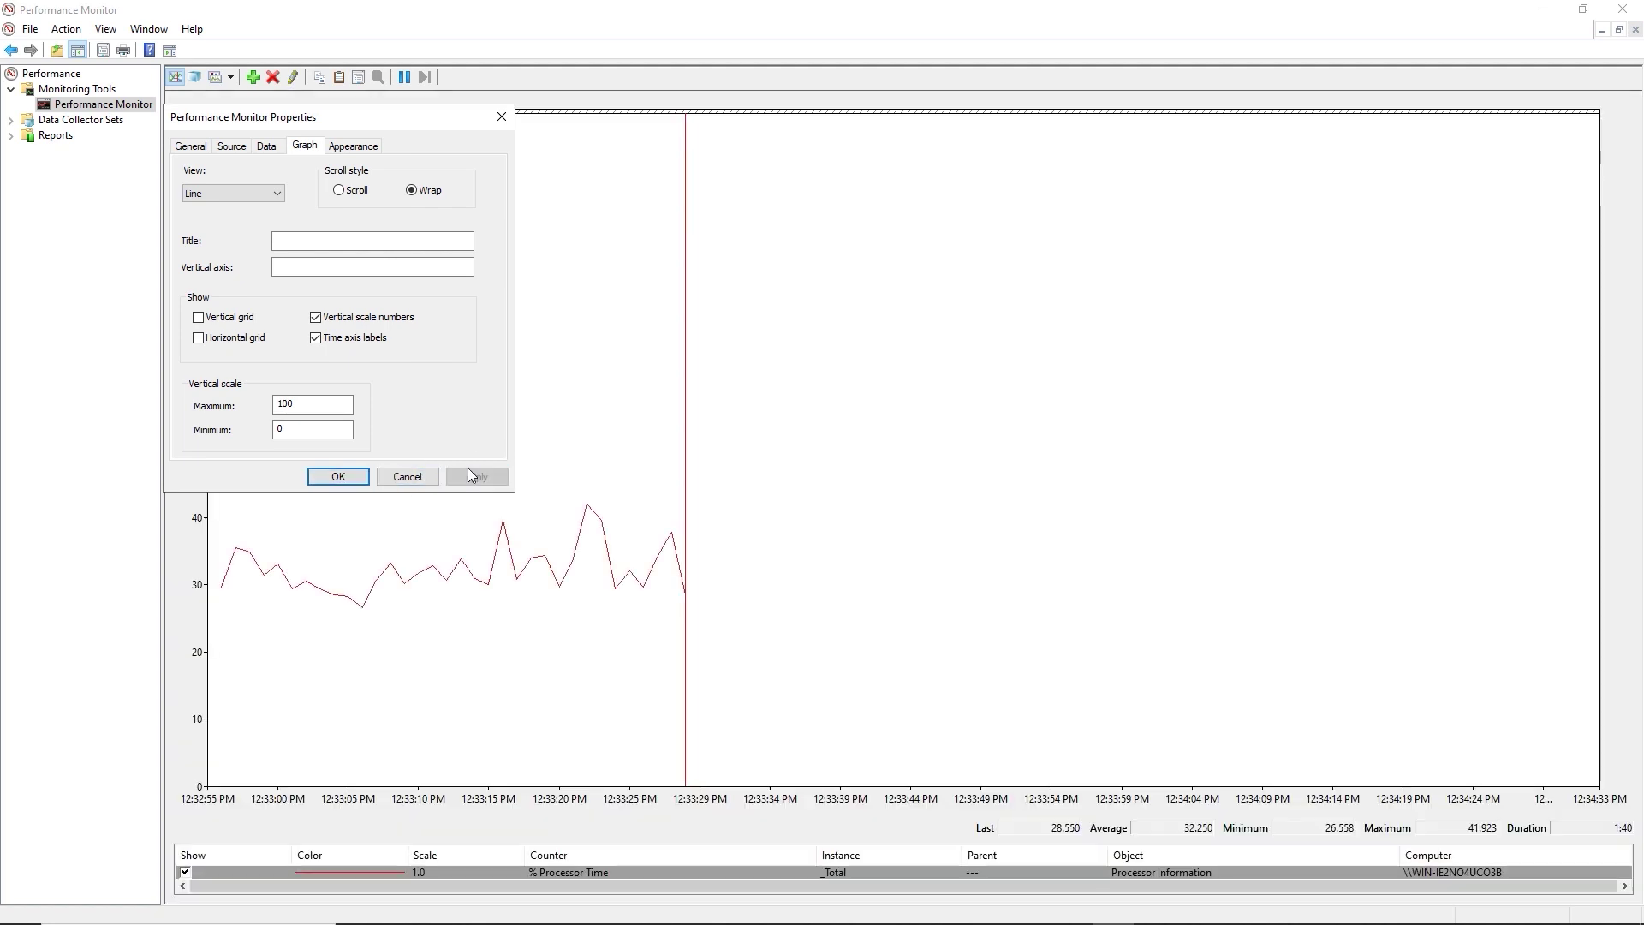
pyautogui.click(356, 147)
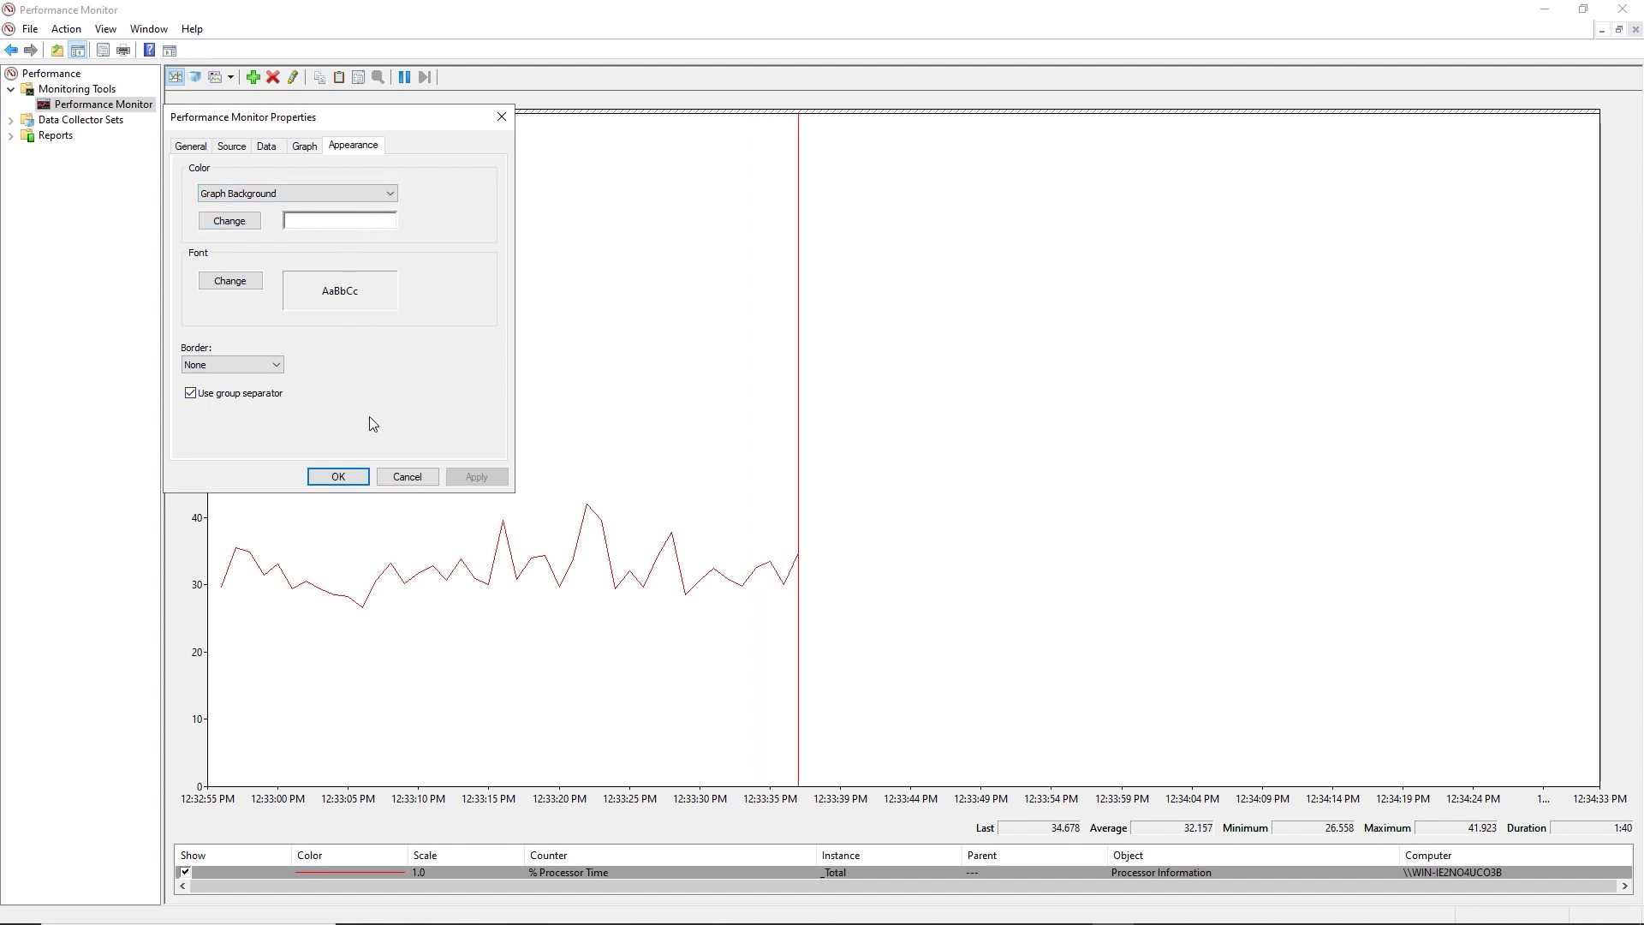
pyautogui.click(406, 477)
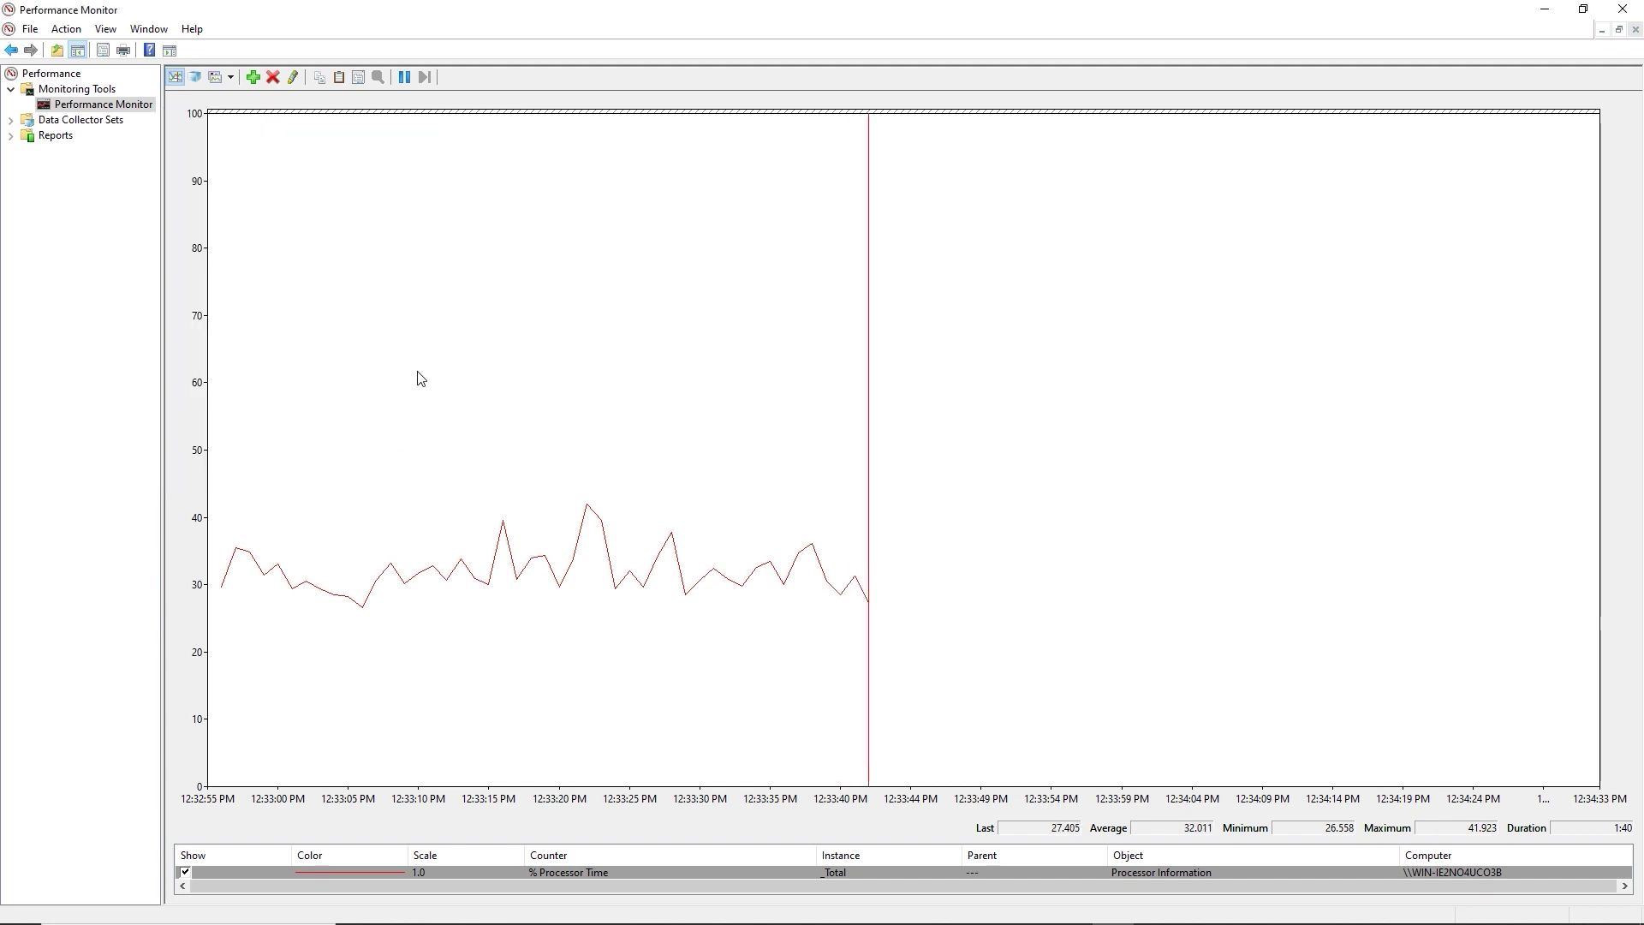
# Expand and collapse Data Collector Sets and Reports, then show the Performance root's System Summary.
pyautogui.click(11, 121)
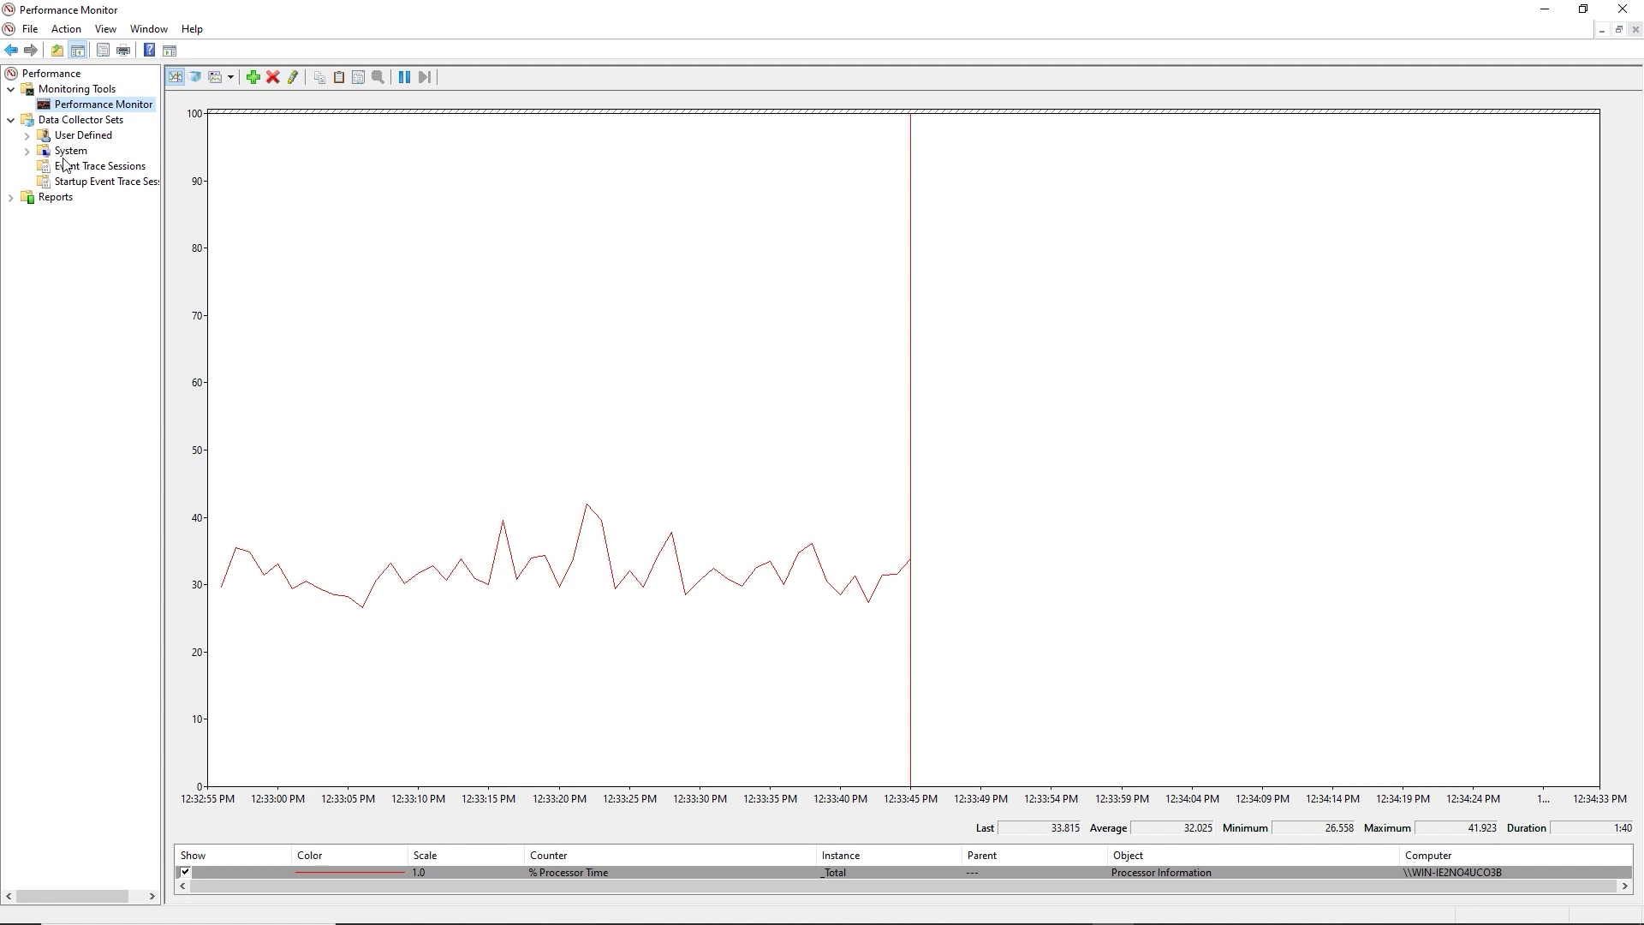
pyautogui.click(10, 197)
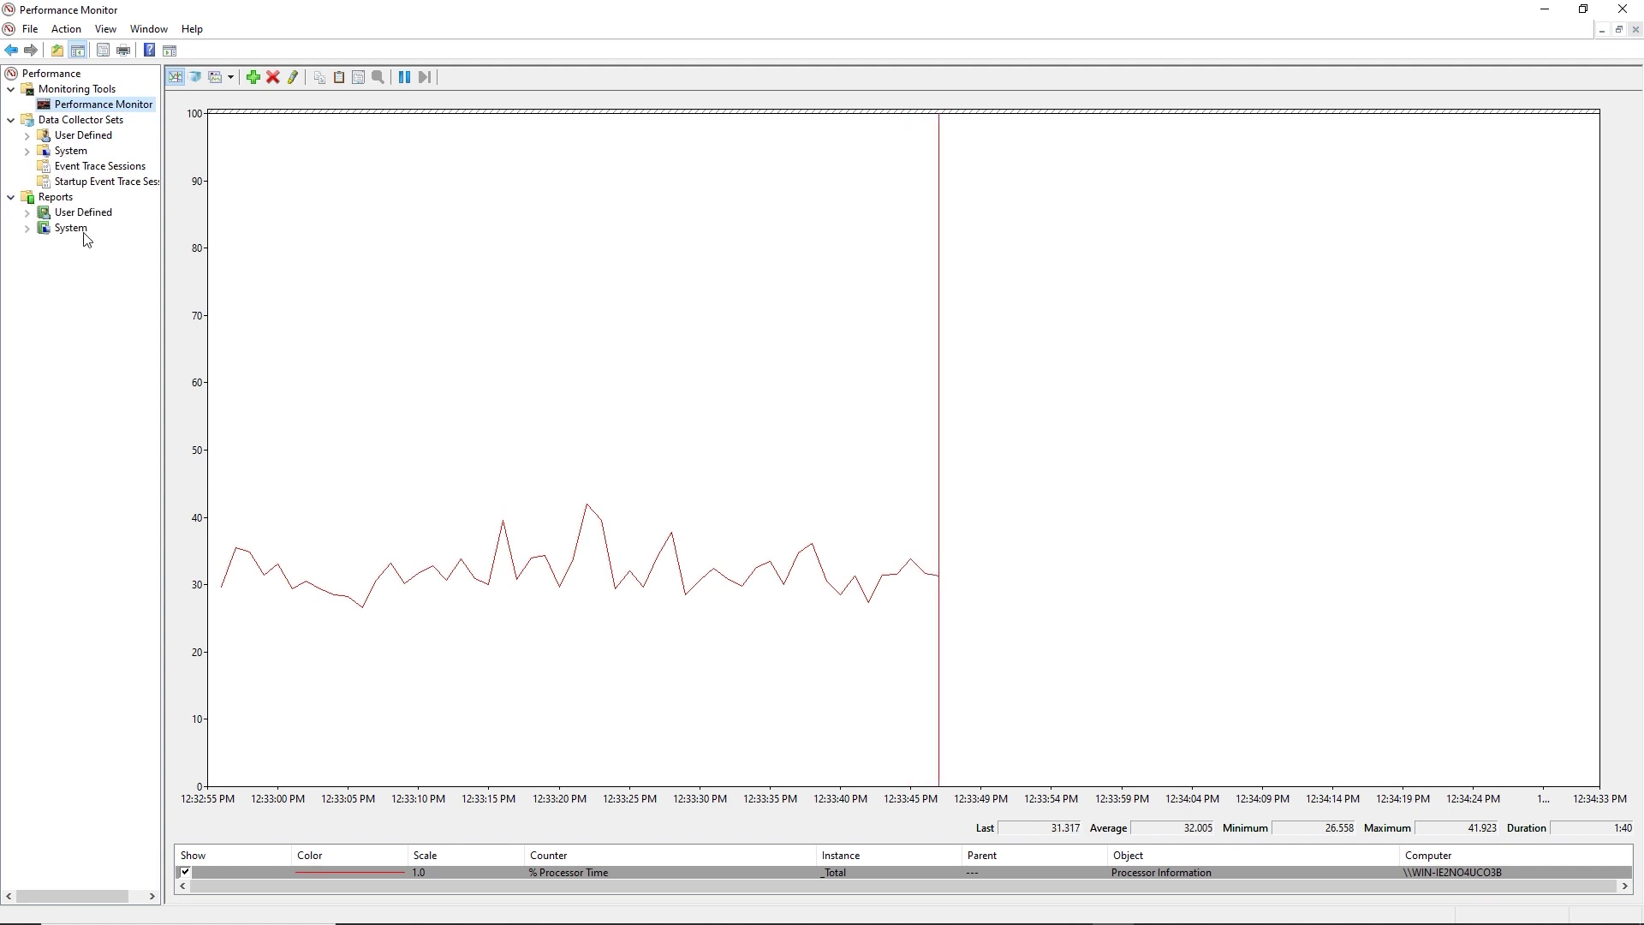
pyautogui.click(10, 120)
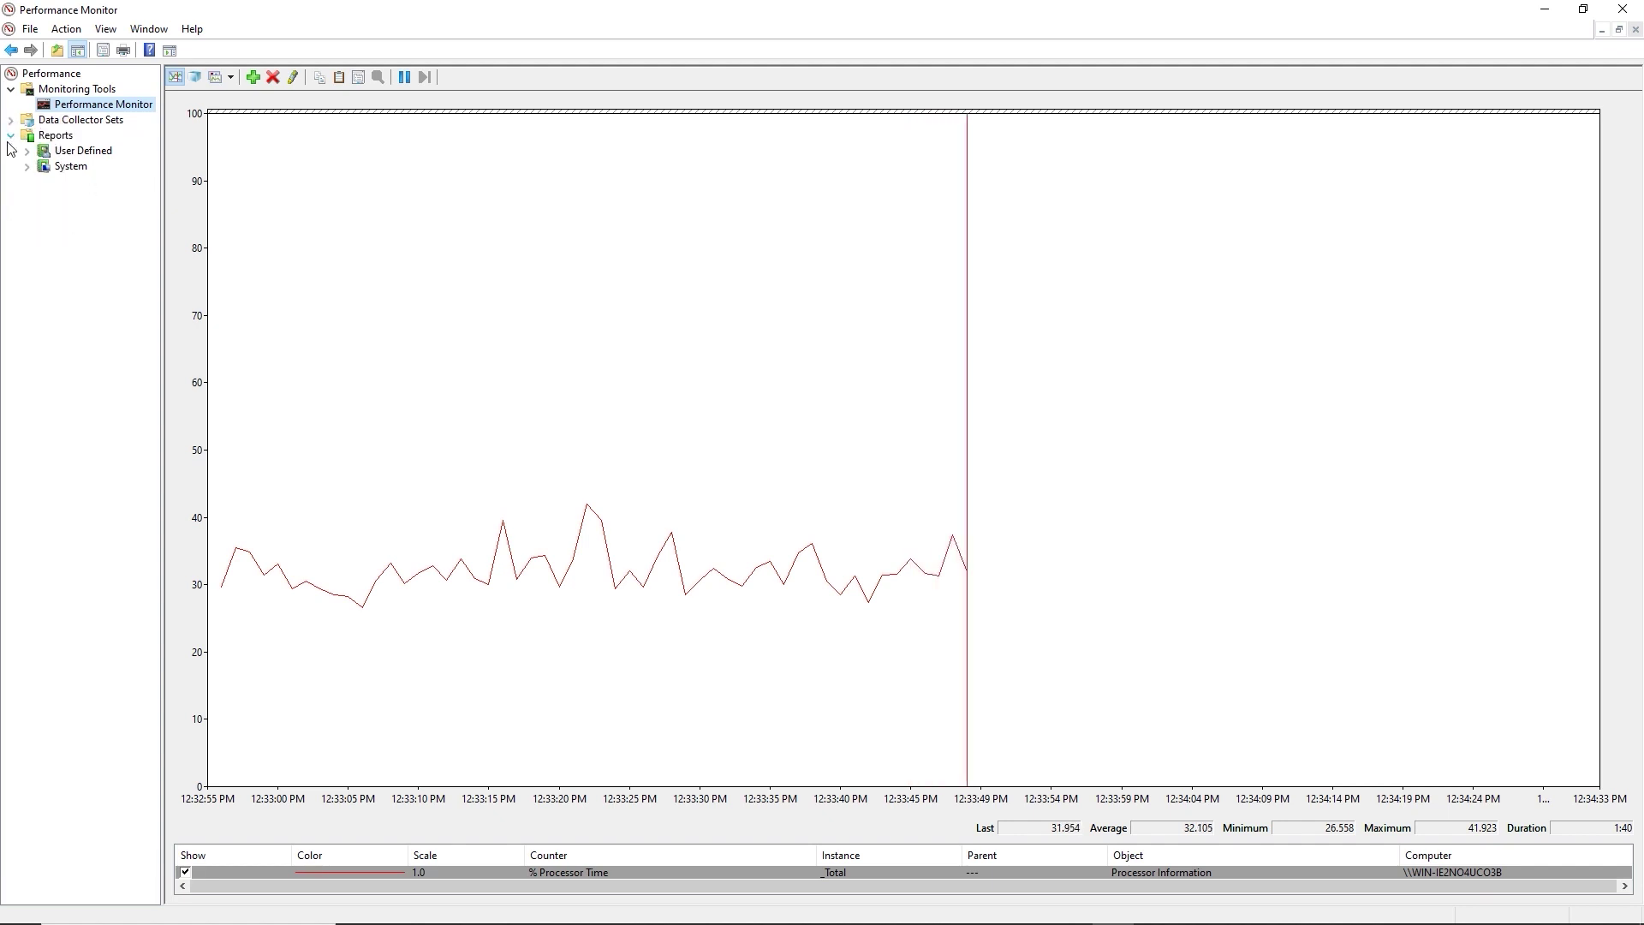
pyautogui.click(11, 136)
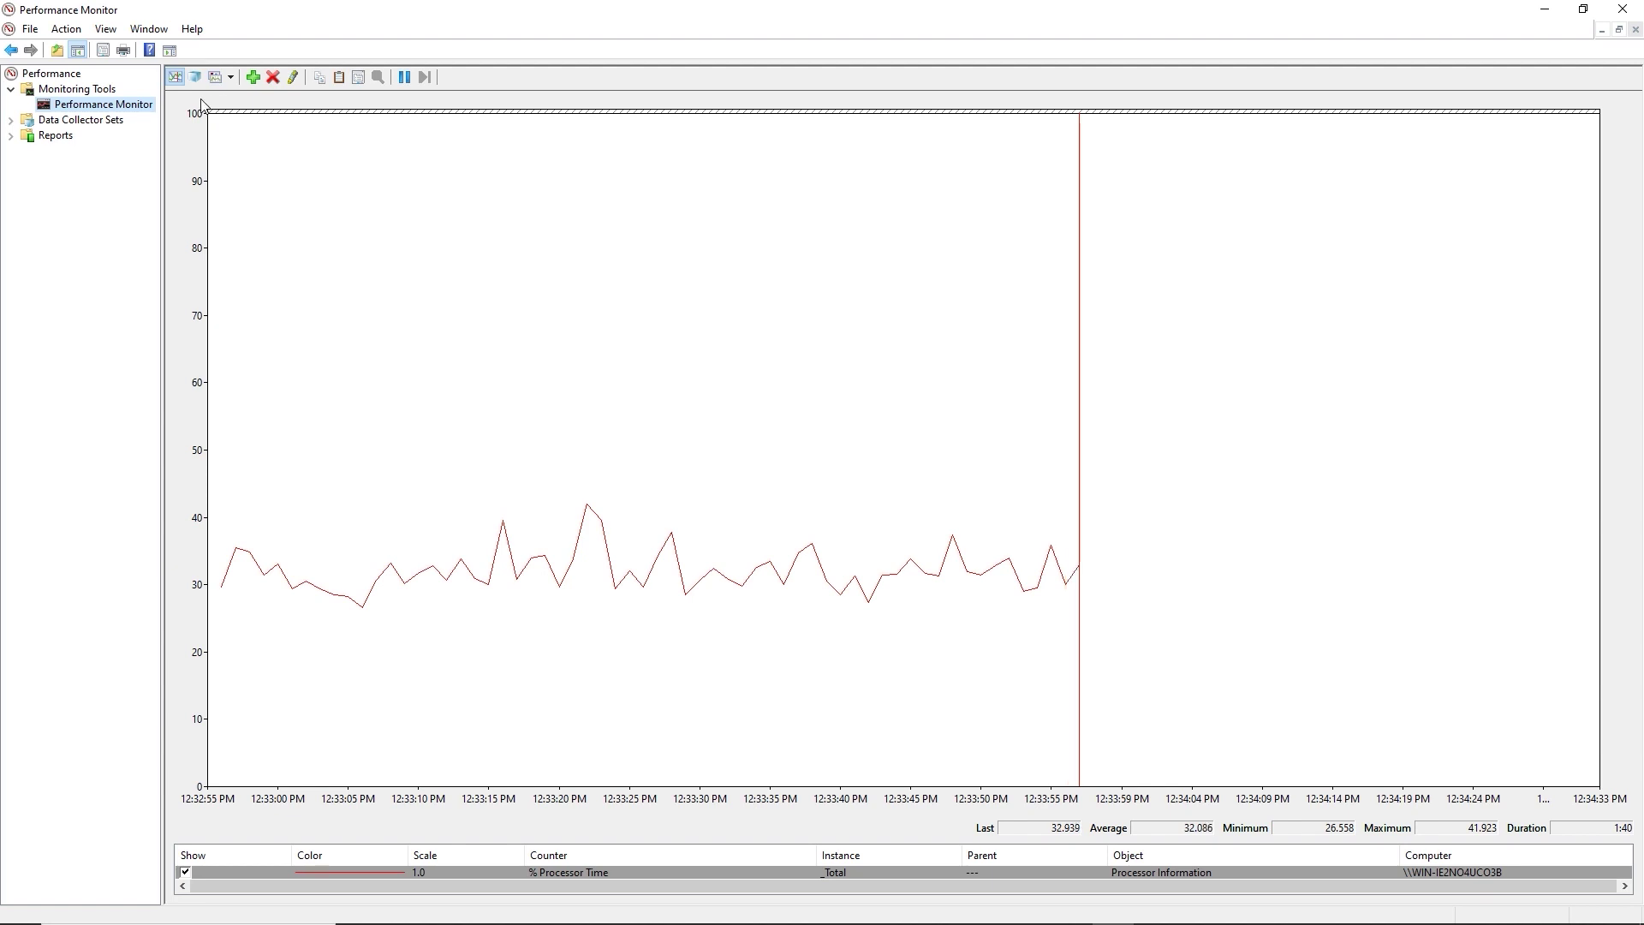
pyautogui.click(43, 88)
pyautogui.click(34, 76)
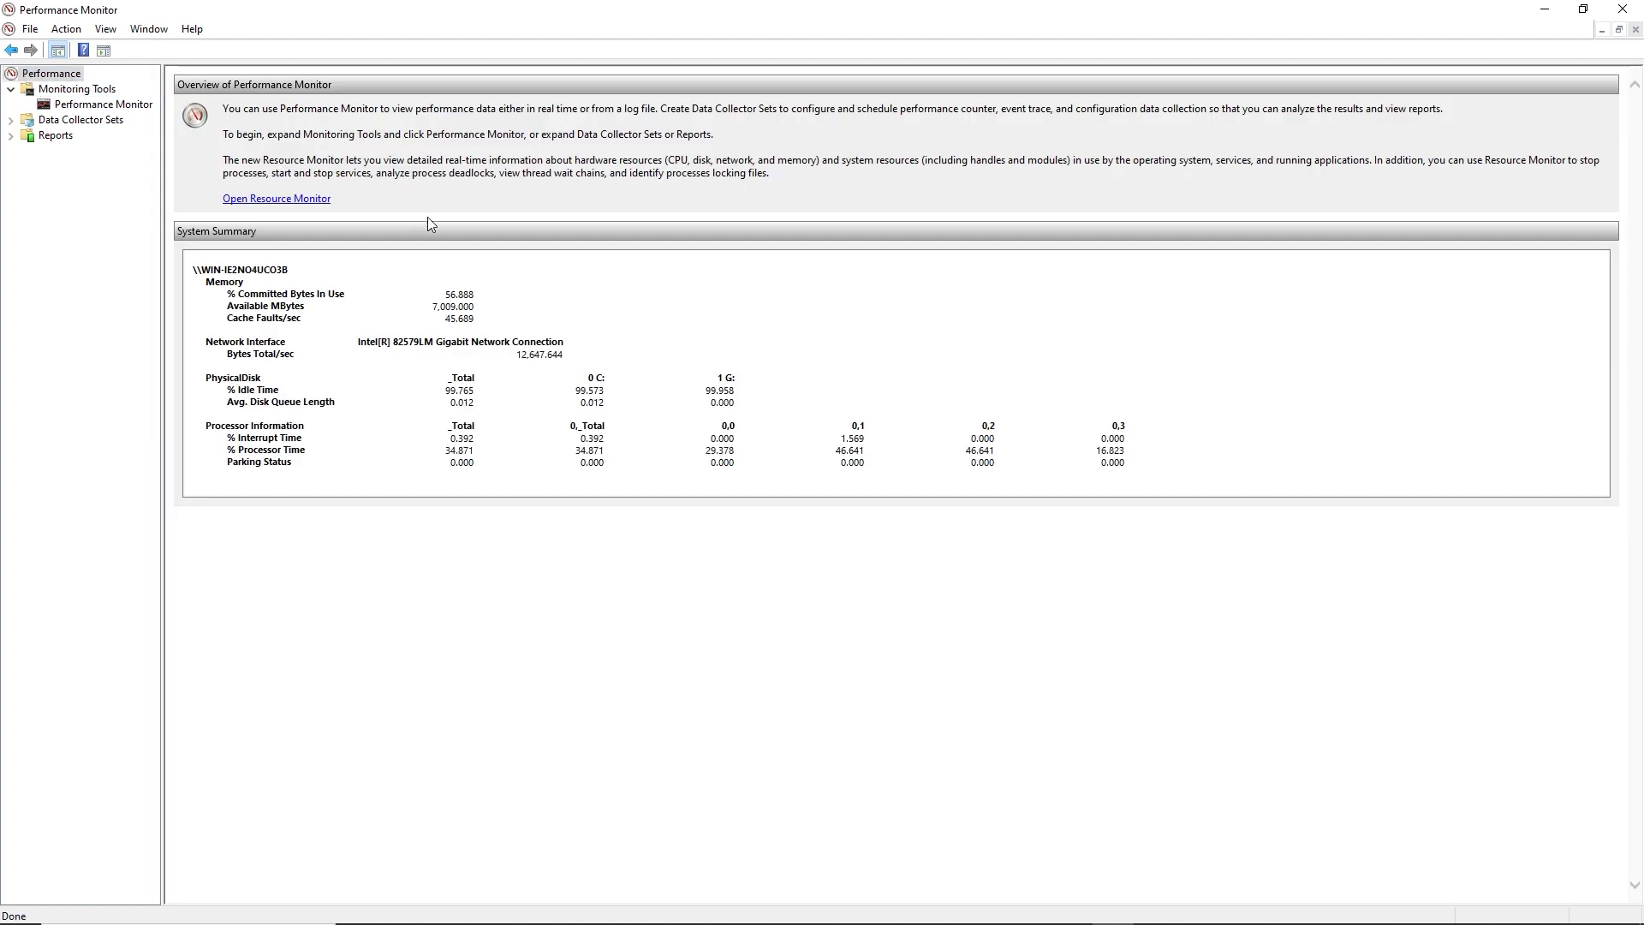
pyautogui.click(283, 203)
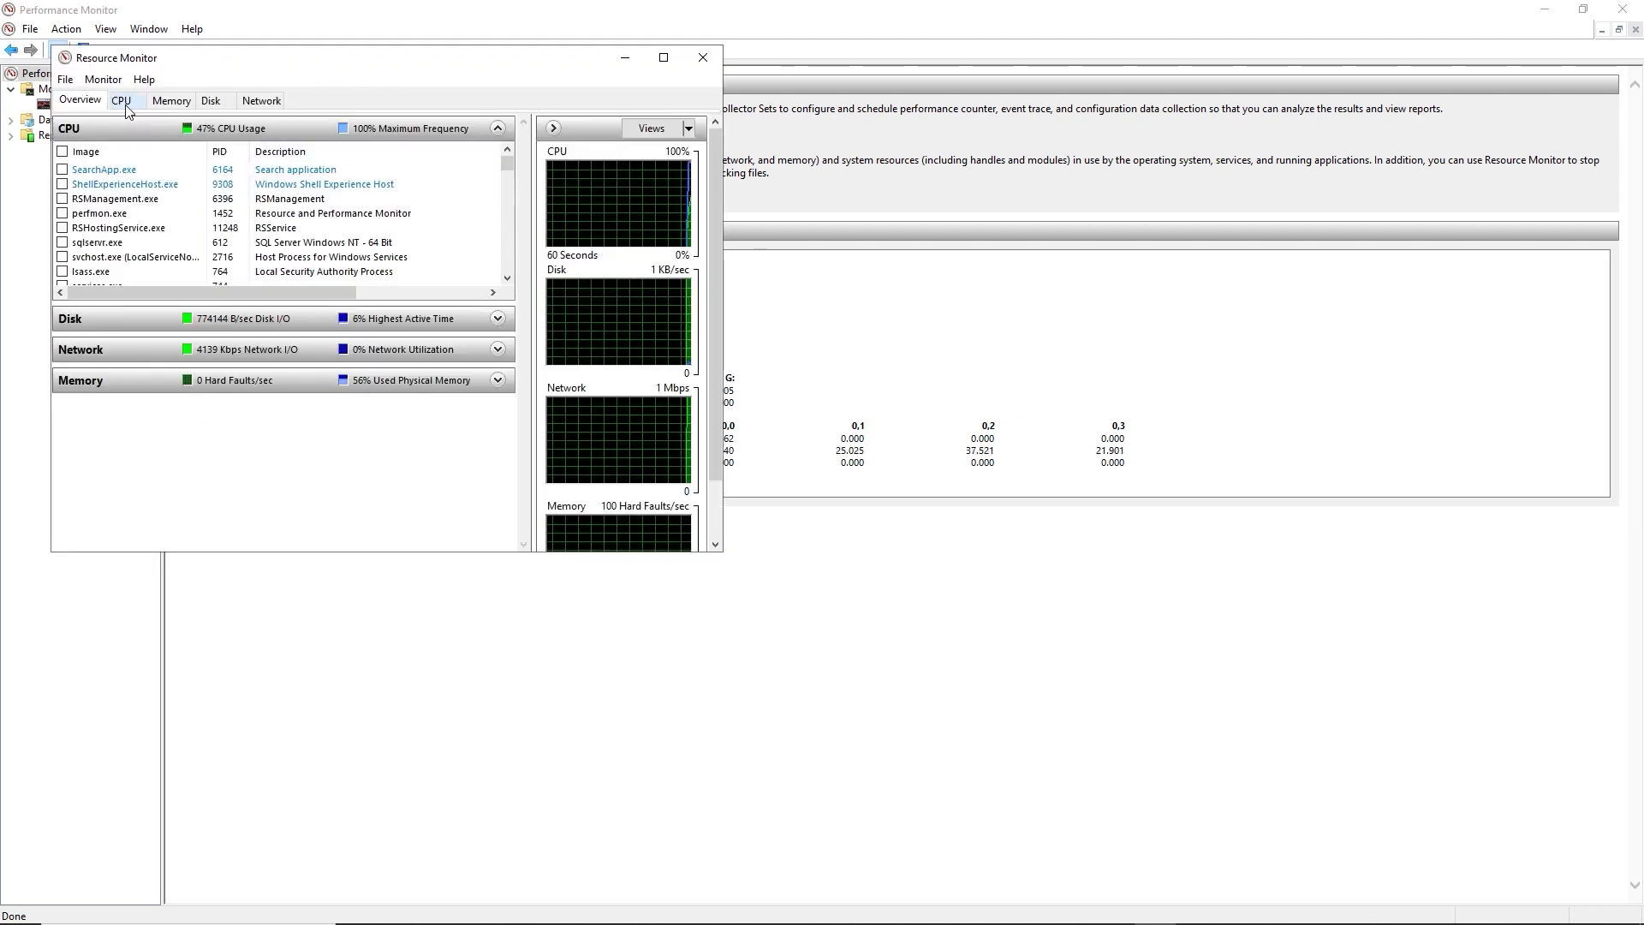
pyautogui.click(124, 104)
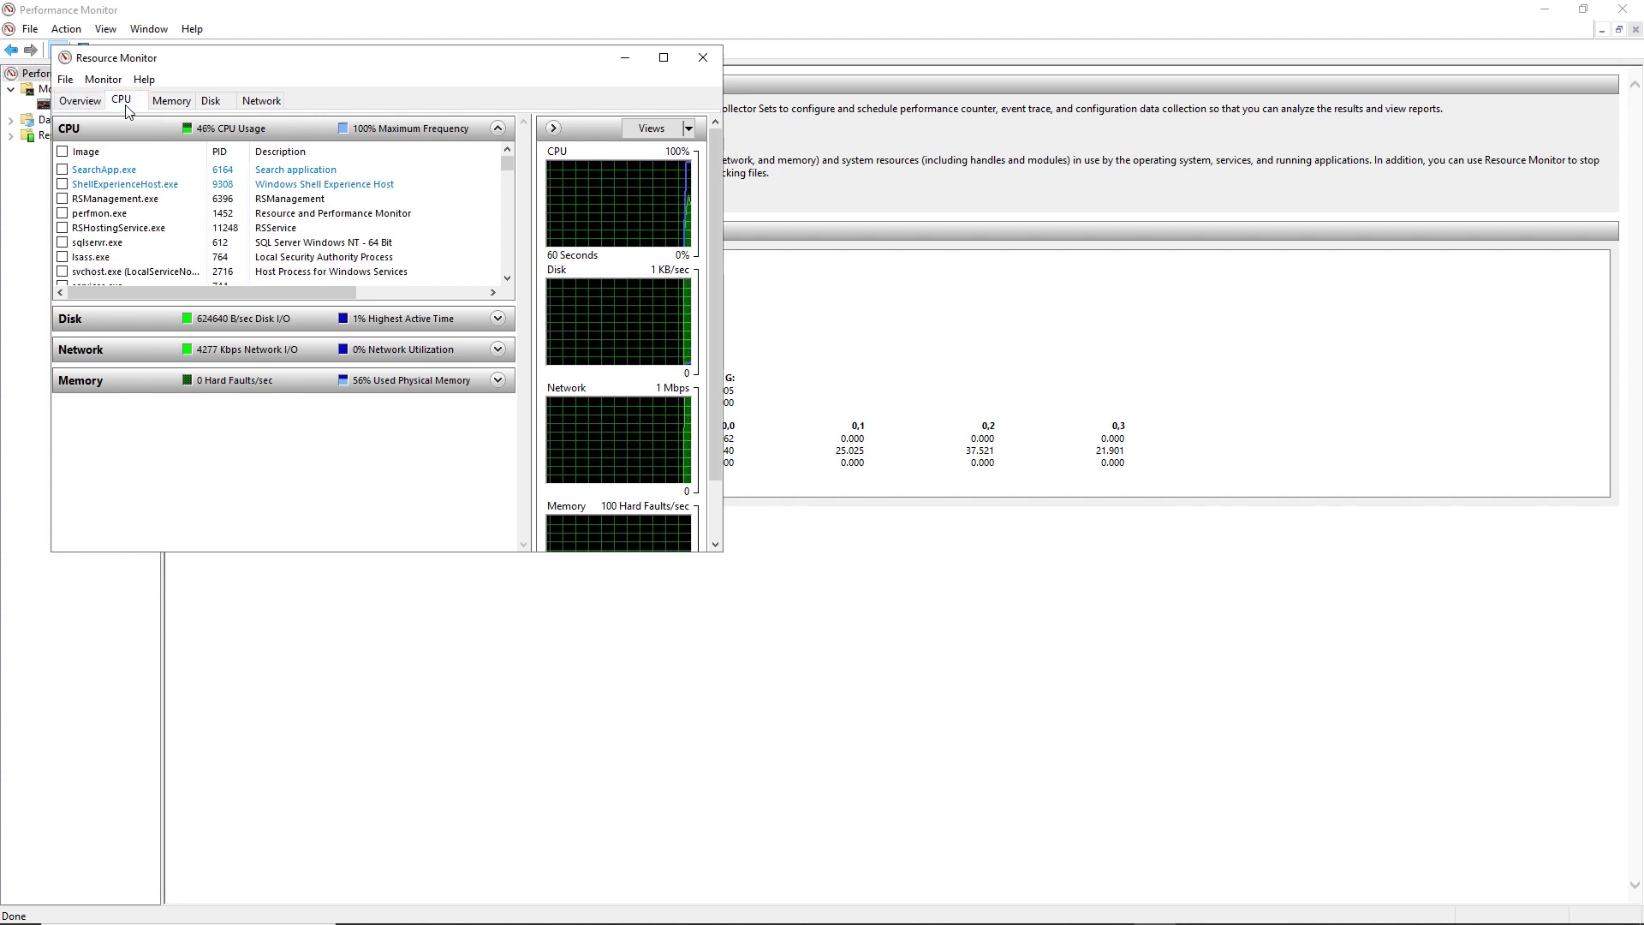
pyautogui.click(169, 103)
pyautogui.click(211, 102)
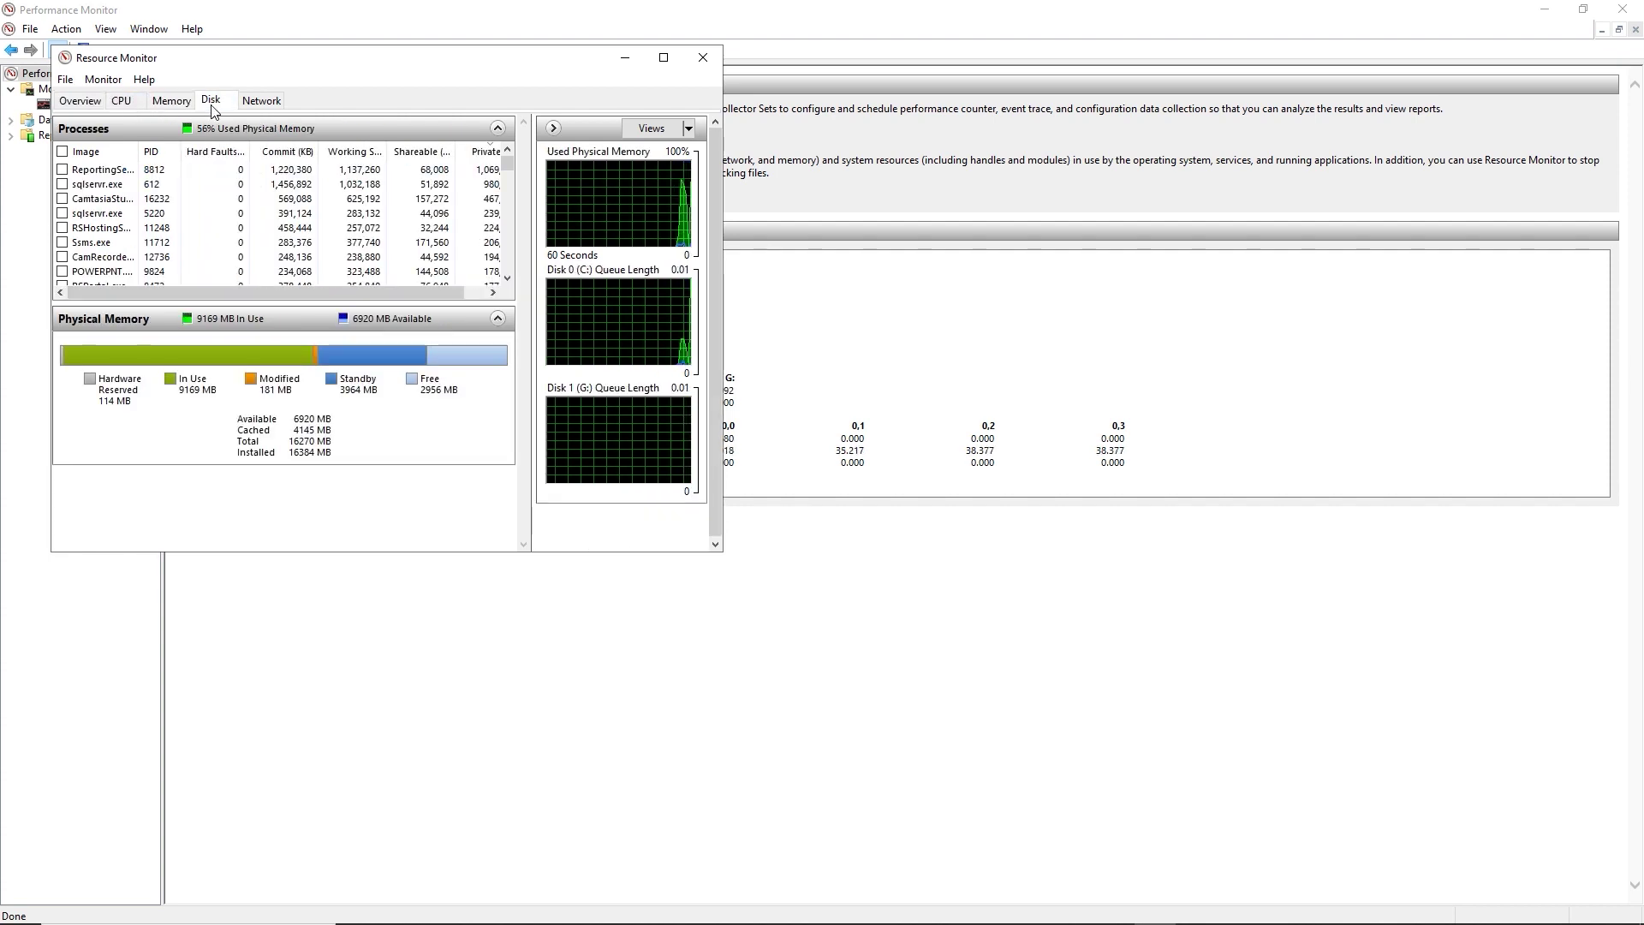
pyautogui.click(260, 102)
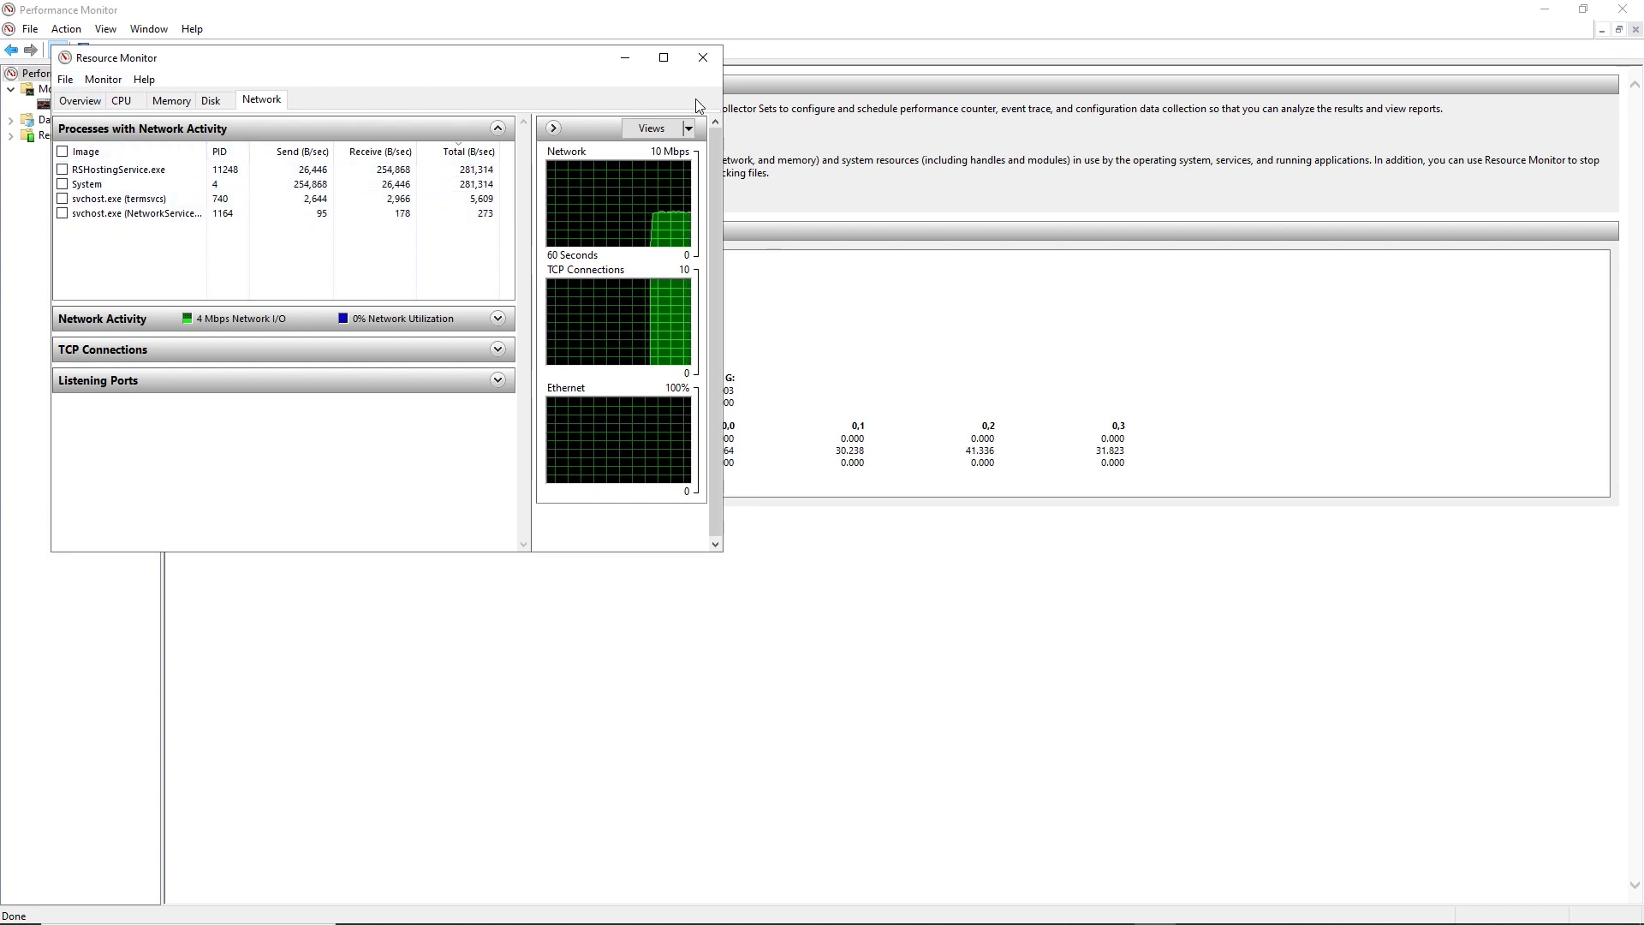
pyautogui.click(703, 57)
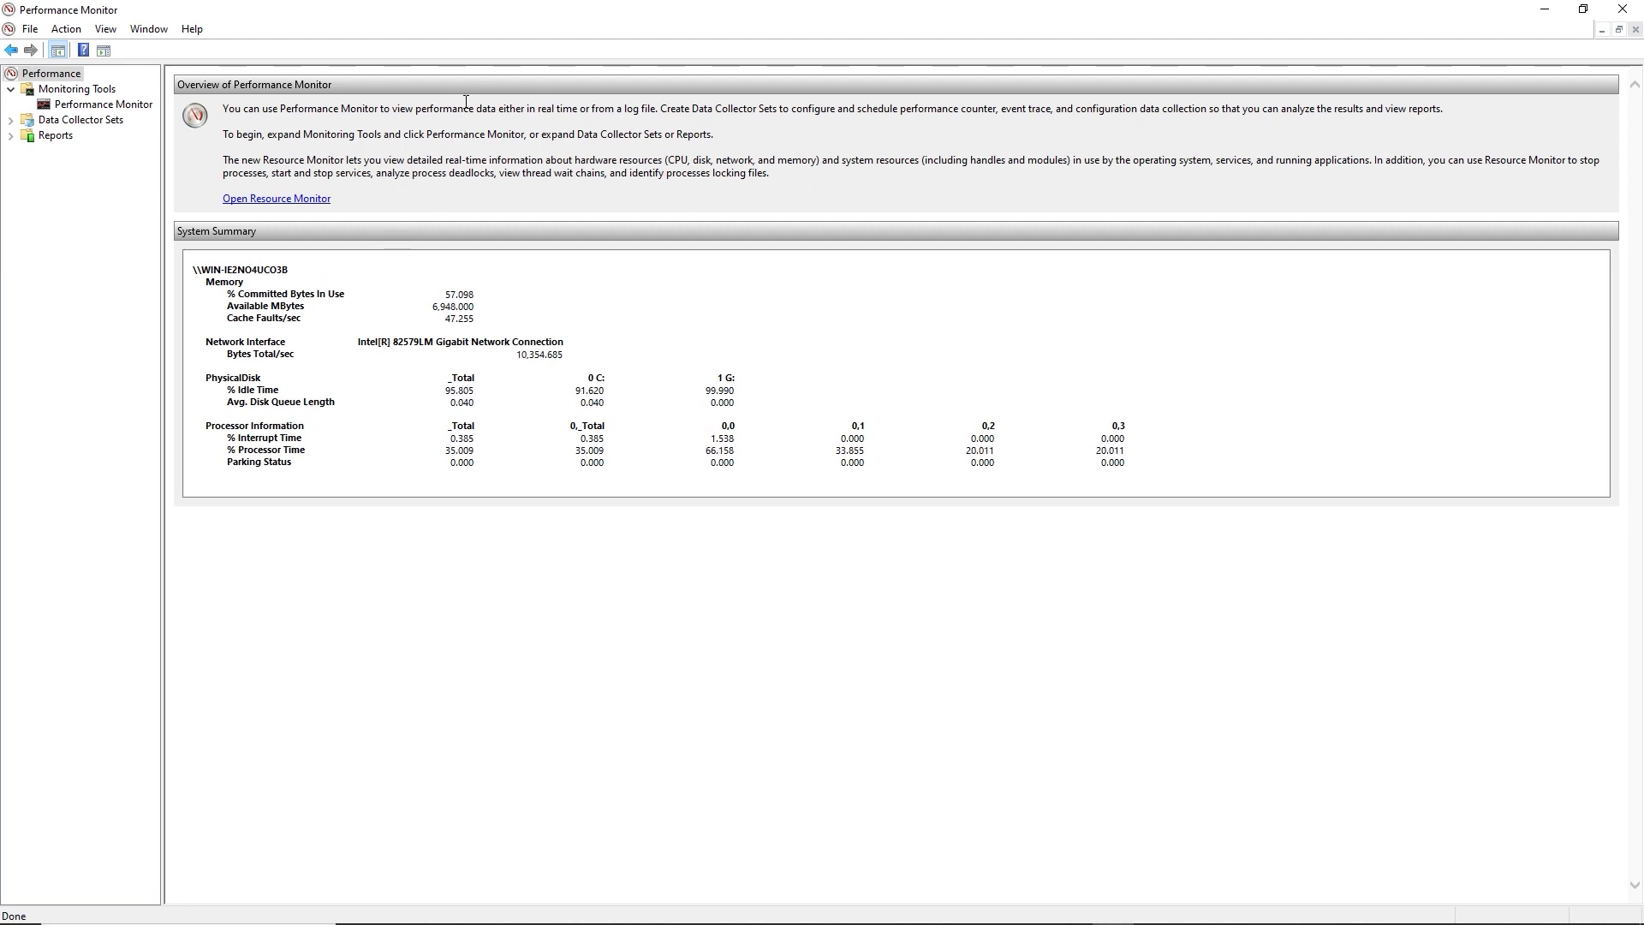
# Close Performance Monitor and launch Procmon64.exe from a Windows search for 'proc'.
pyautogui.click(1622, 10)
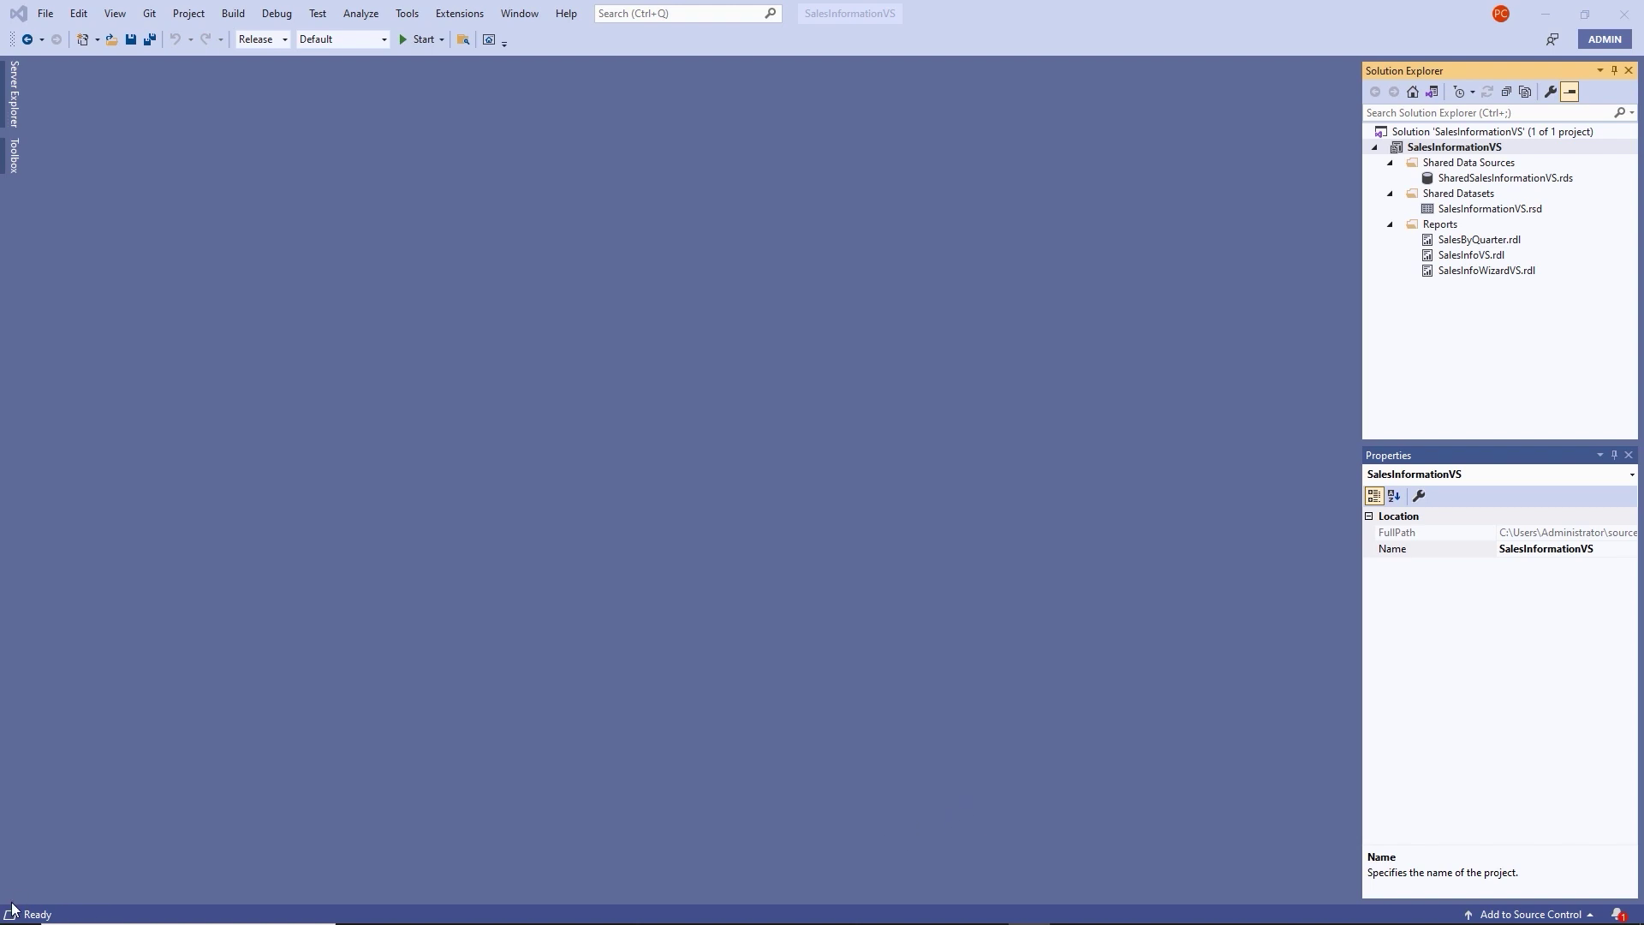
pyautogui.click(90, 911)
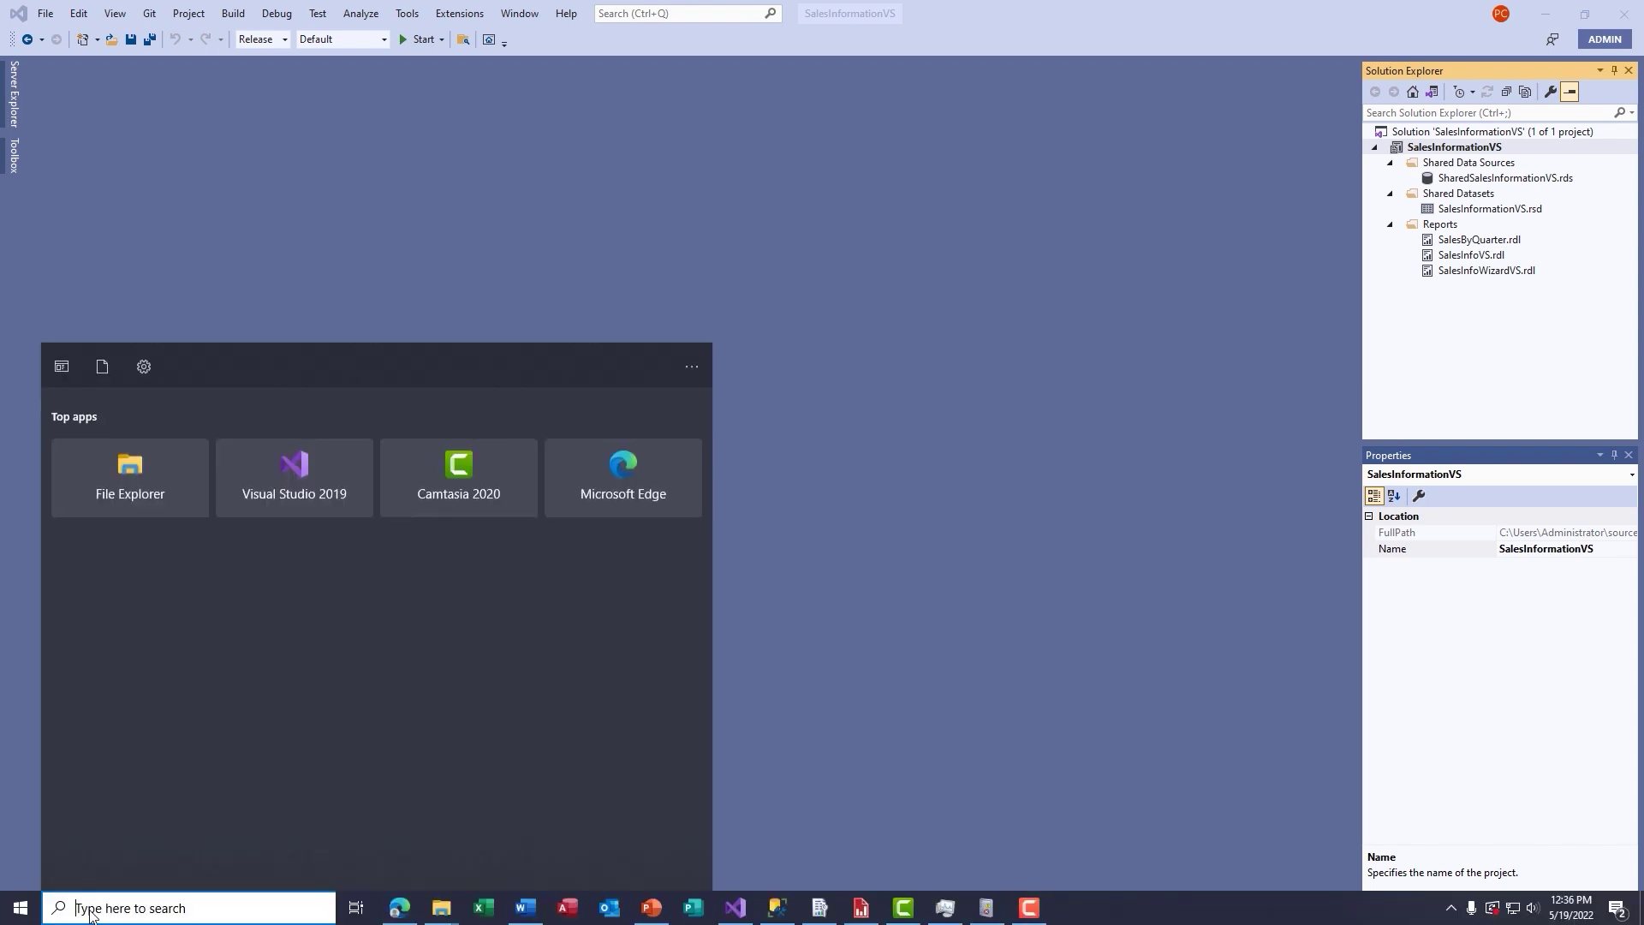
pyautogui.write('proc')
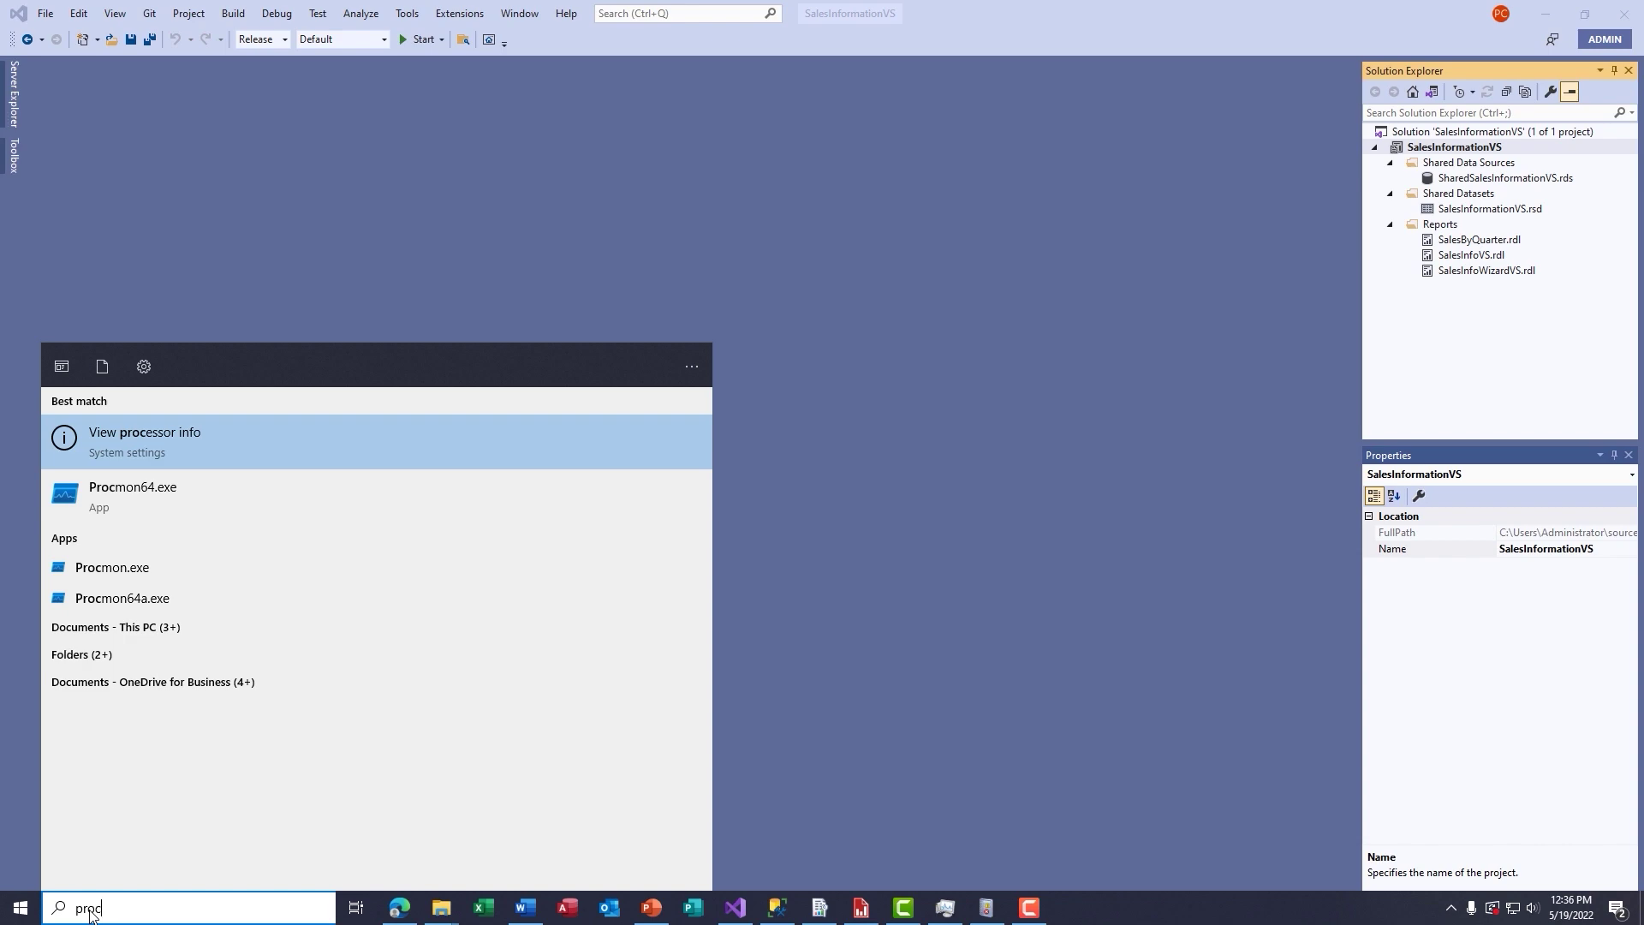
pyautogui.press('Down')
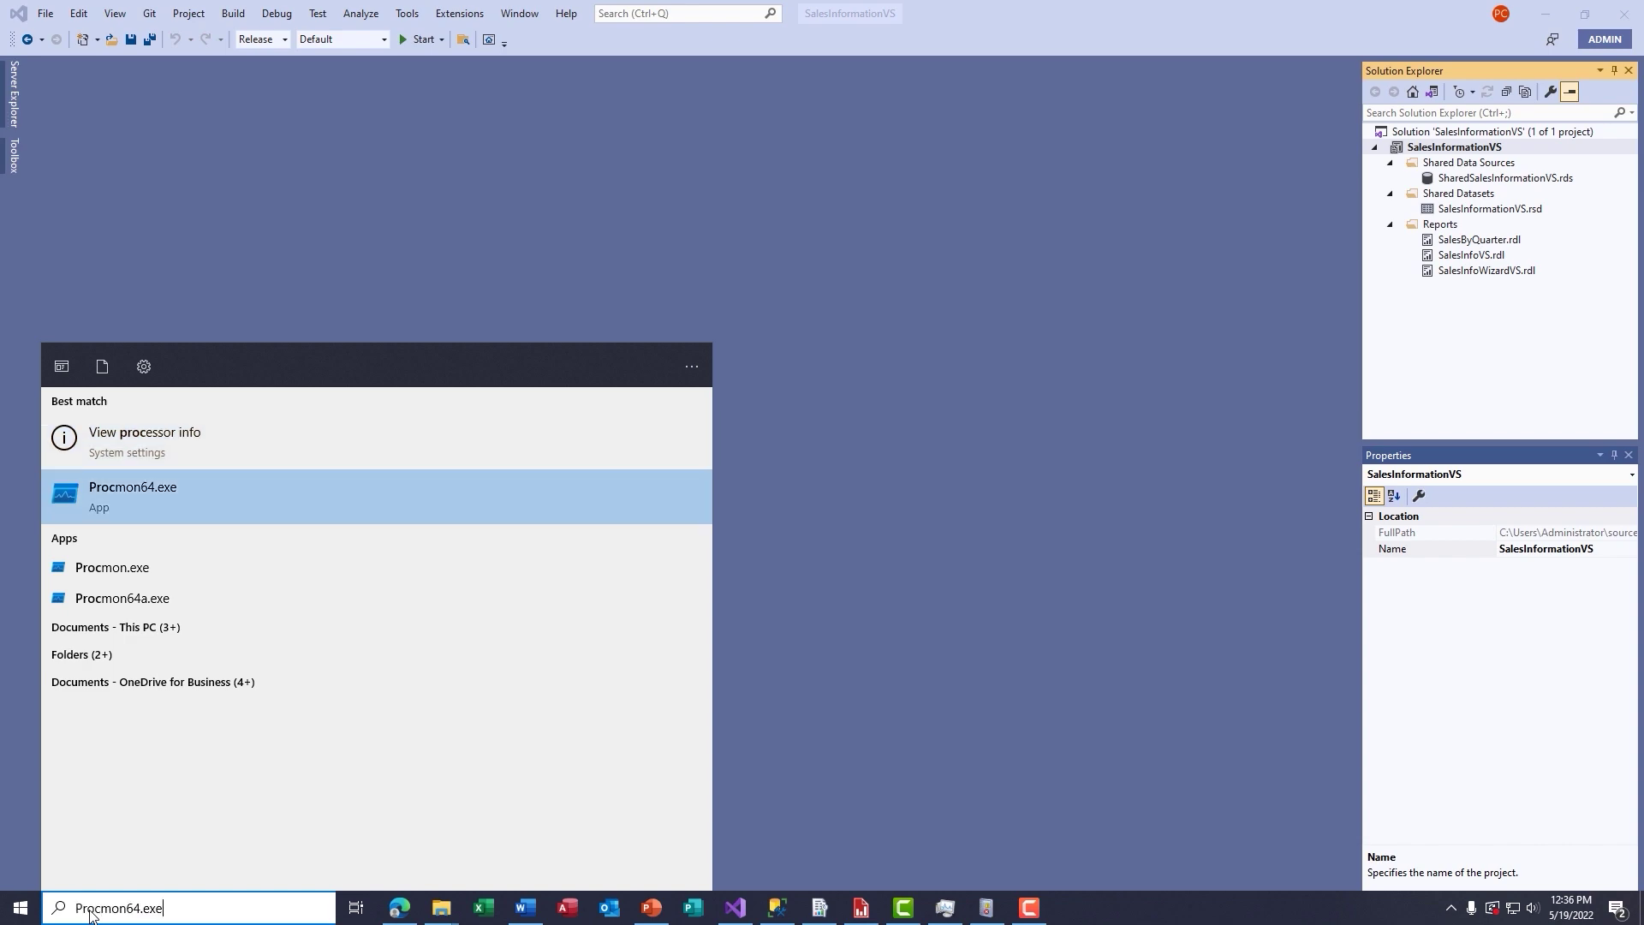
pyautogui.press('Return')
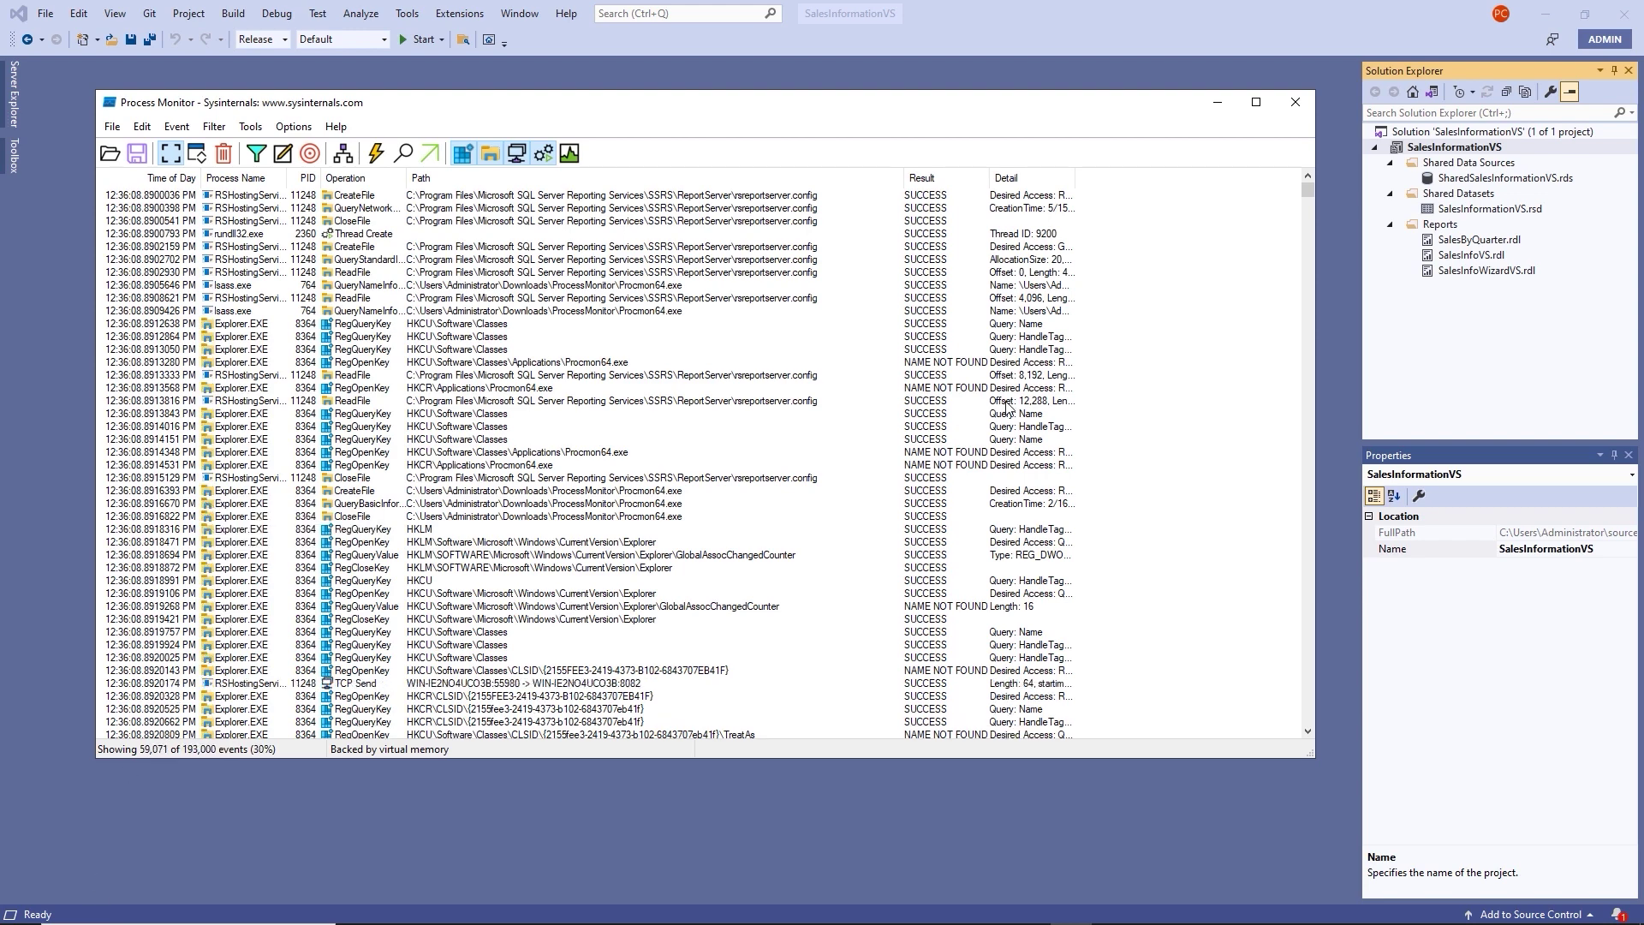
# Maximize Process Monitor, widen the Detail column, browse the events, and hide registry activity.
pyautogui.click(1257, 102)
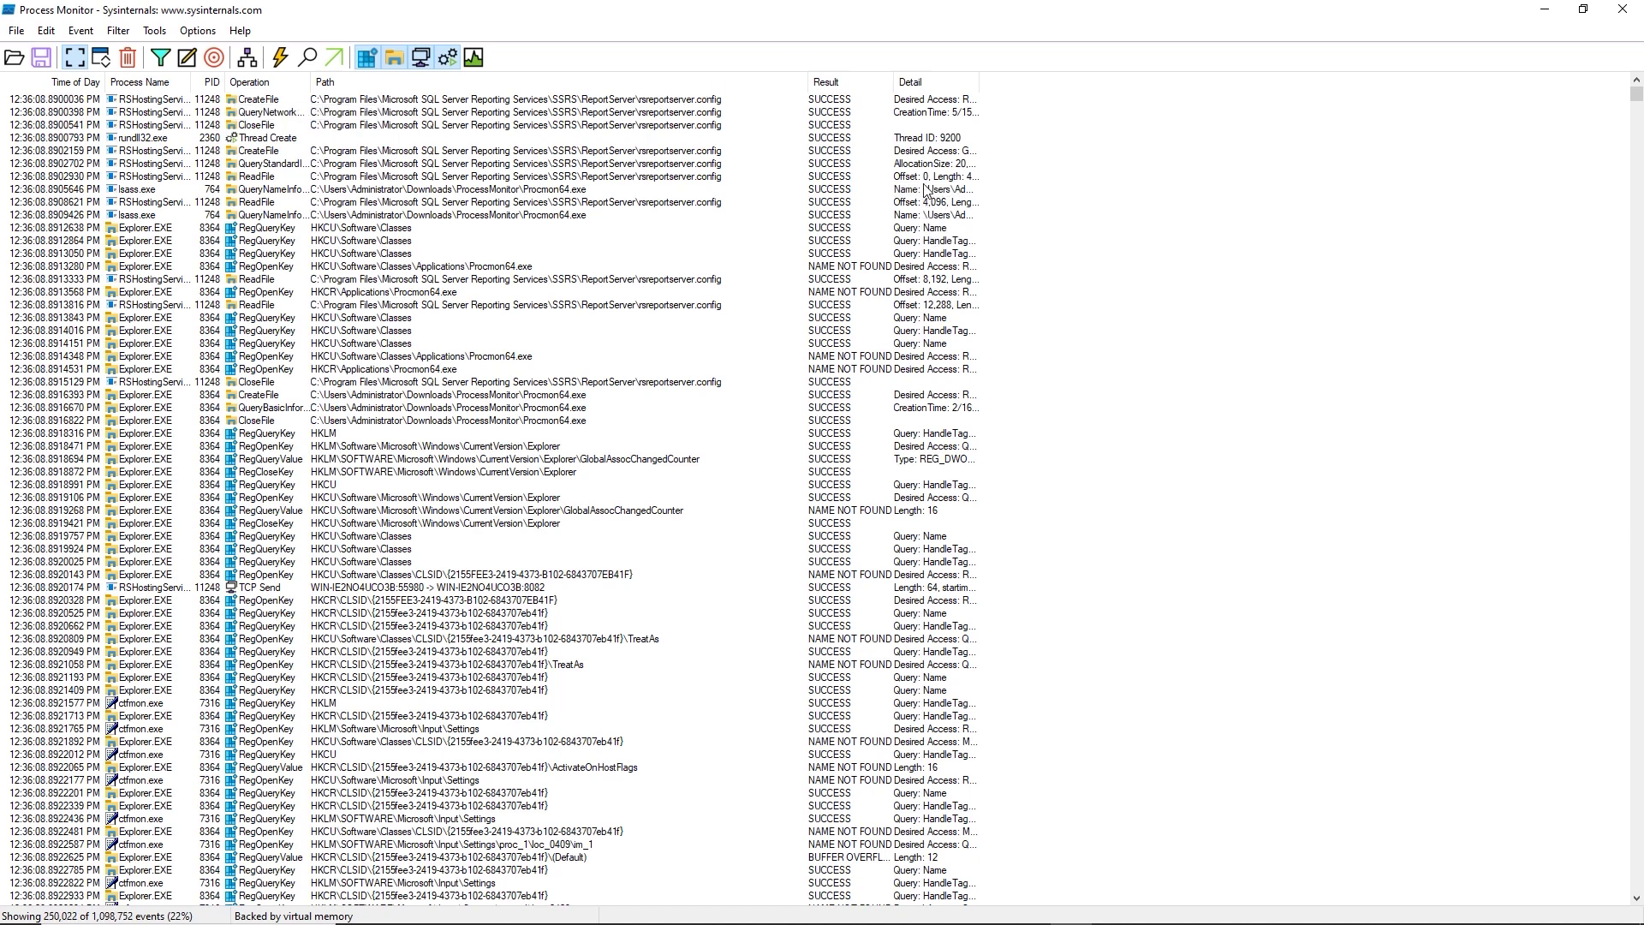
pyautogui.moveTo(978, 84); pyautogui.dragTo(1047, 84)
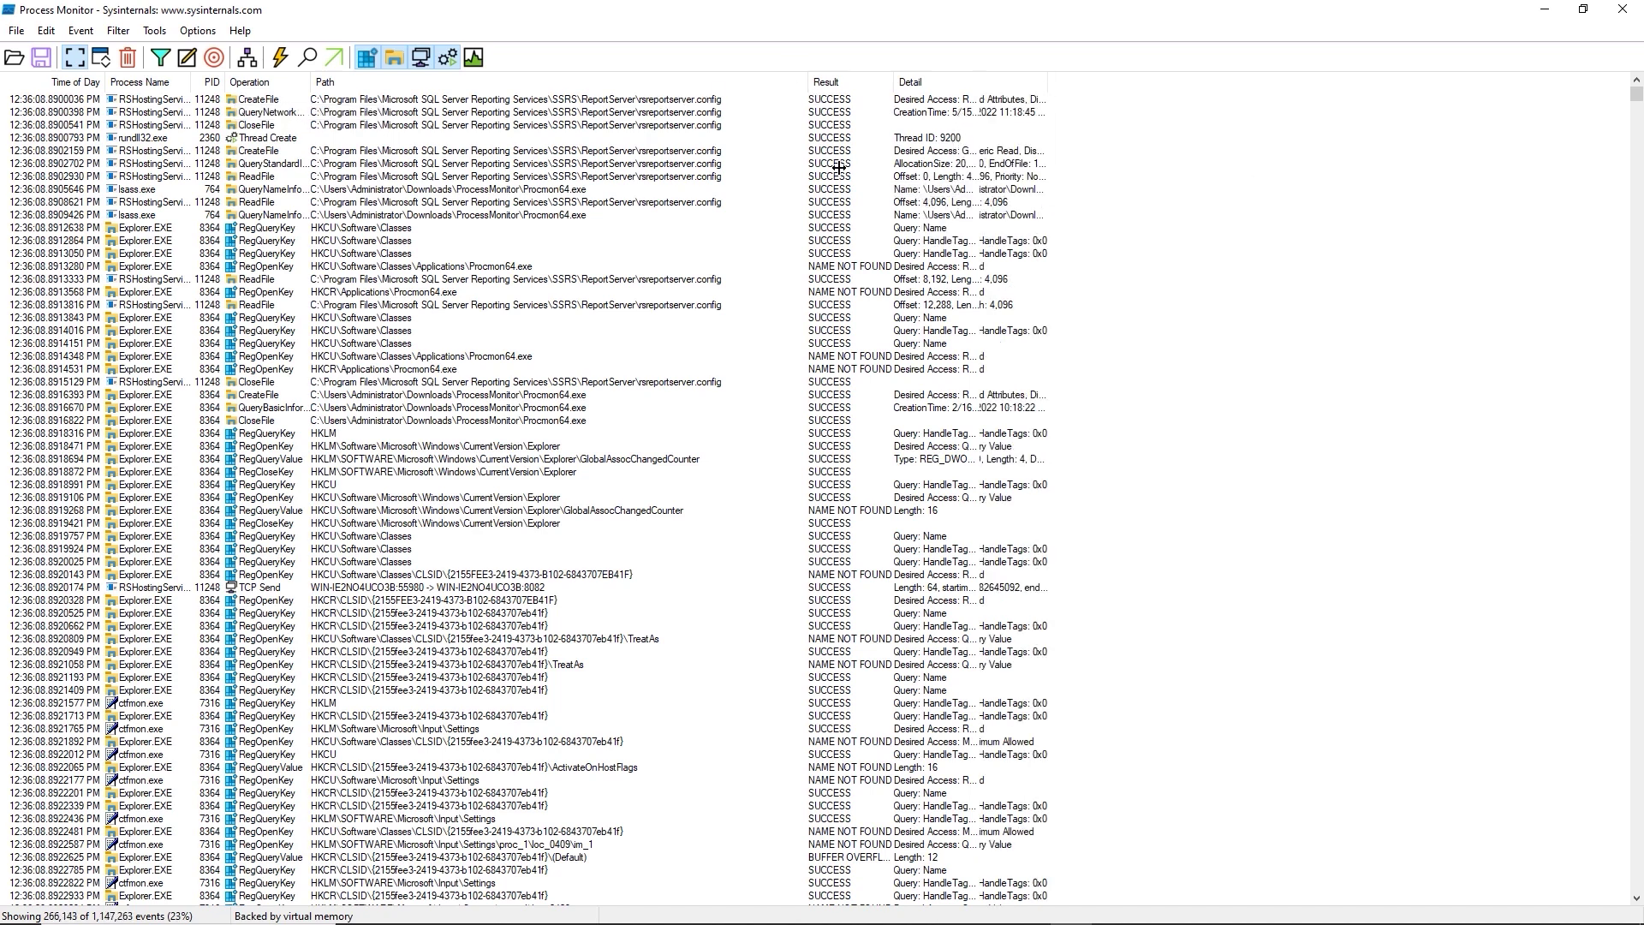
pyautogui.scroll(-11, 398, 369)
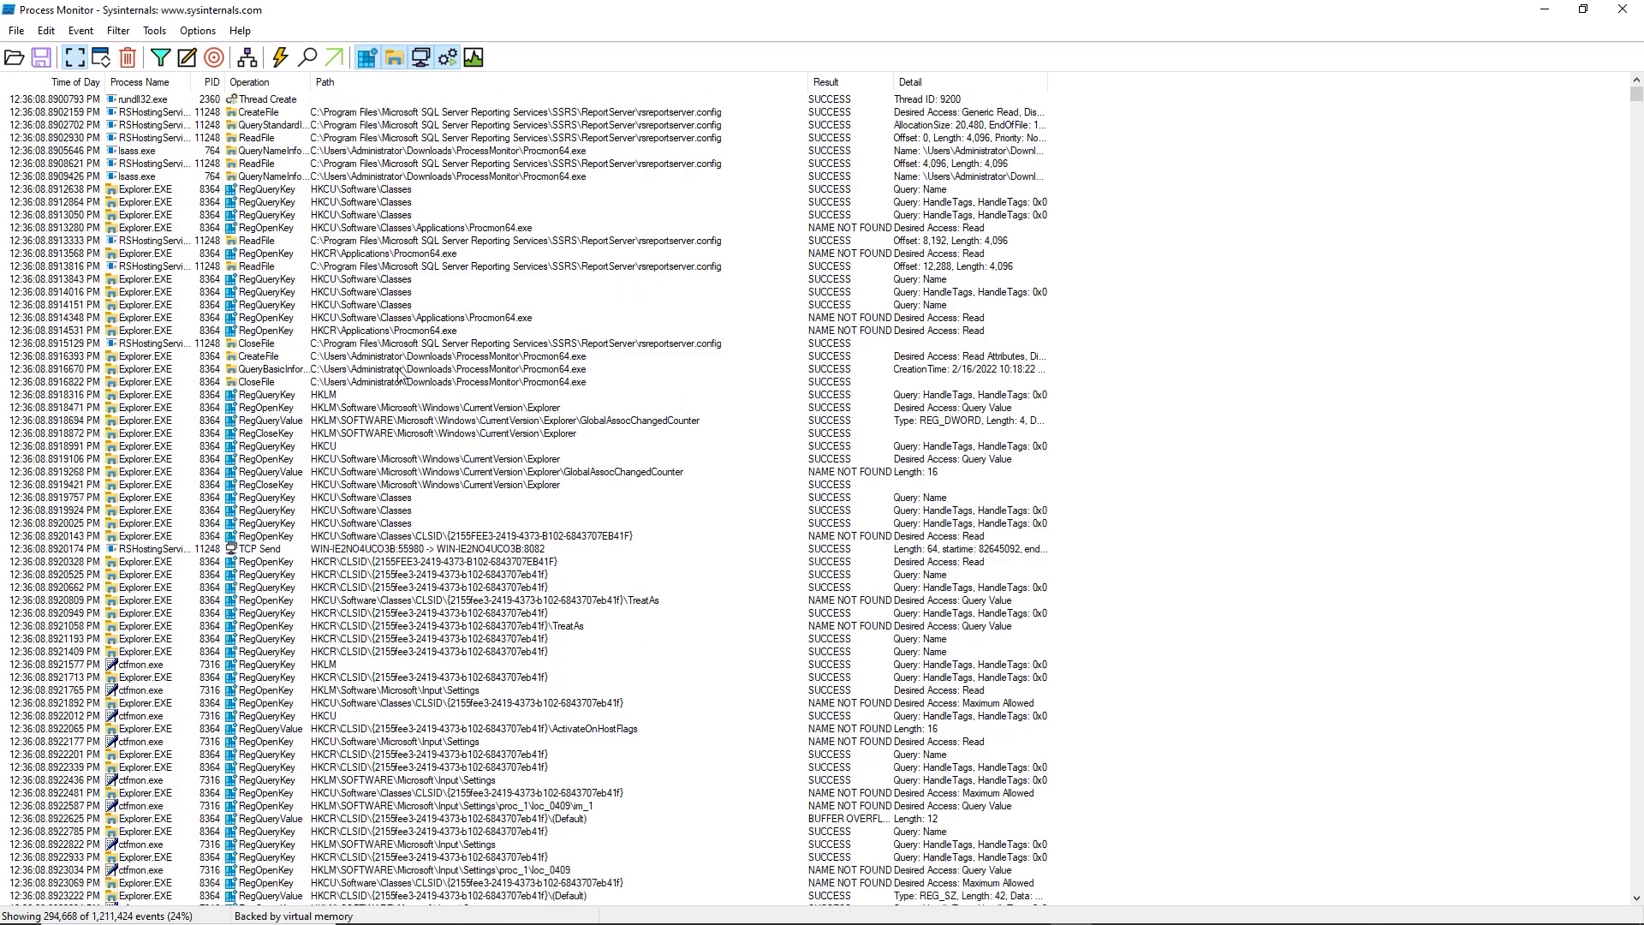
pyautogui.scroll(-20, 389, 340)
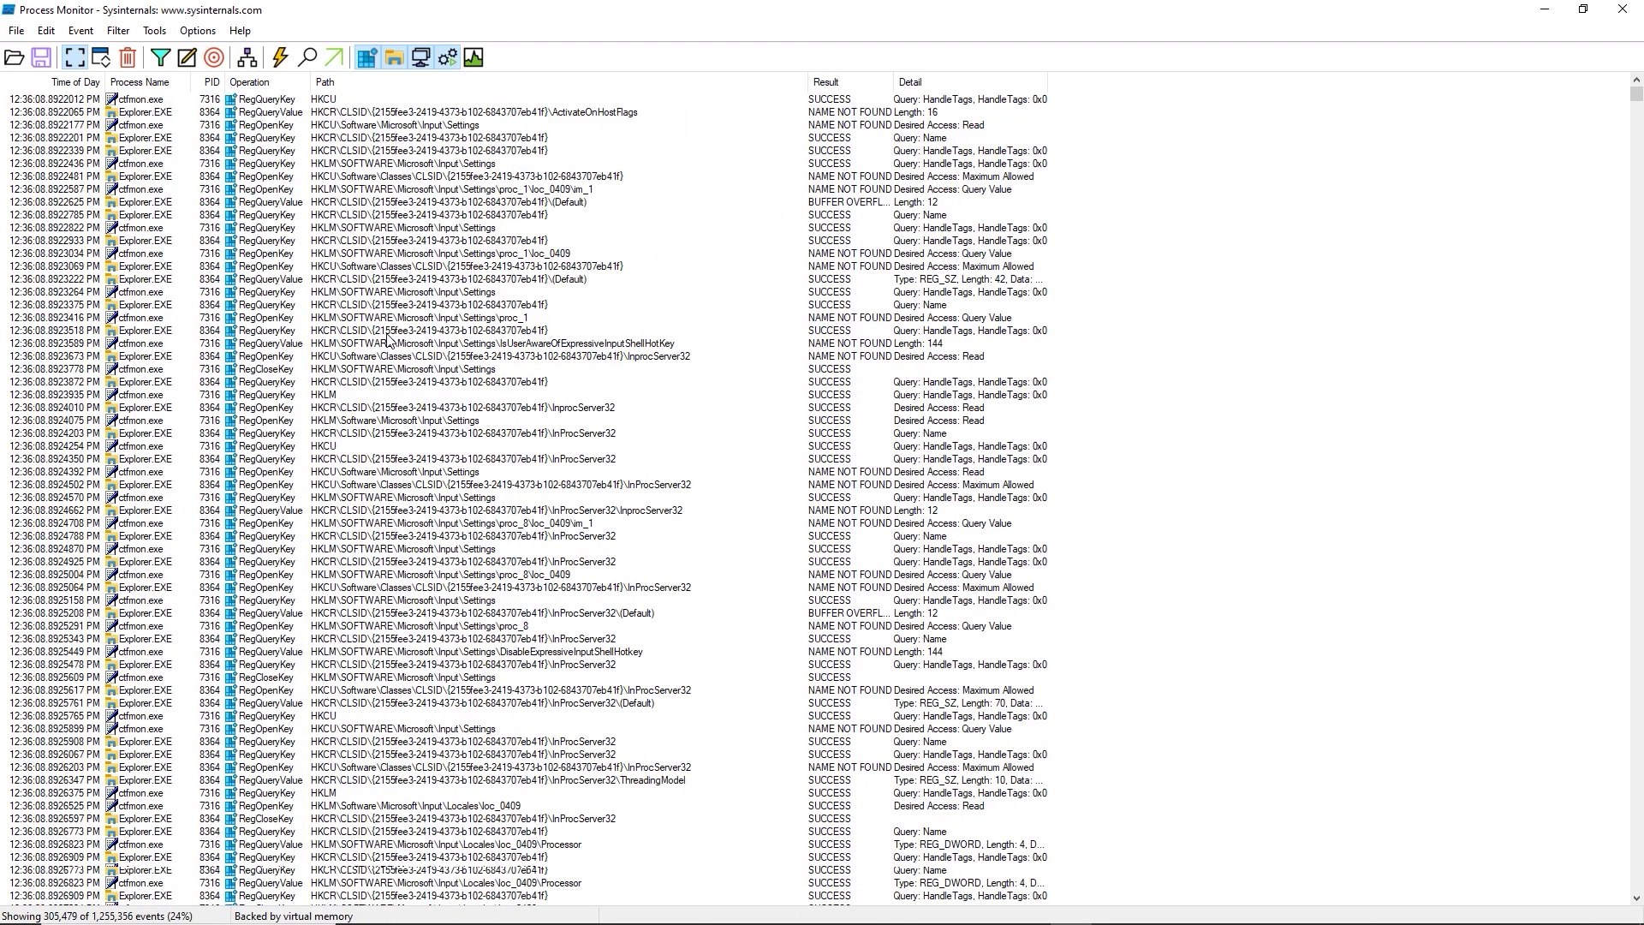
pyautogui.scroll(-20, 390, 341)
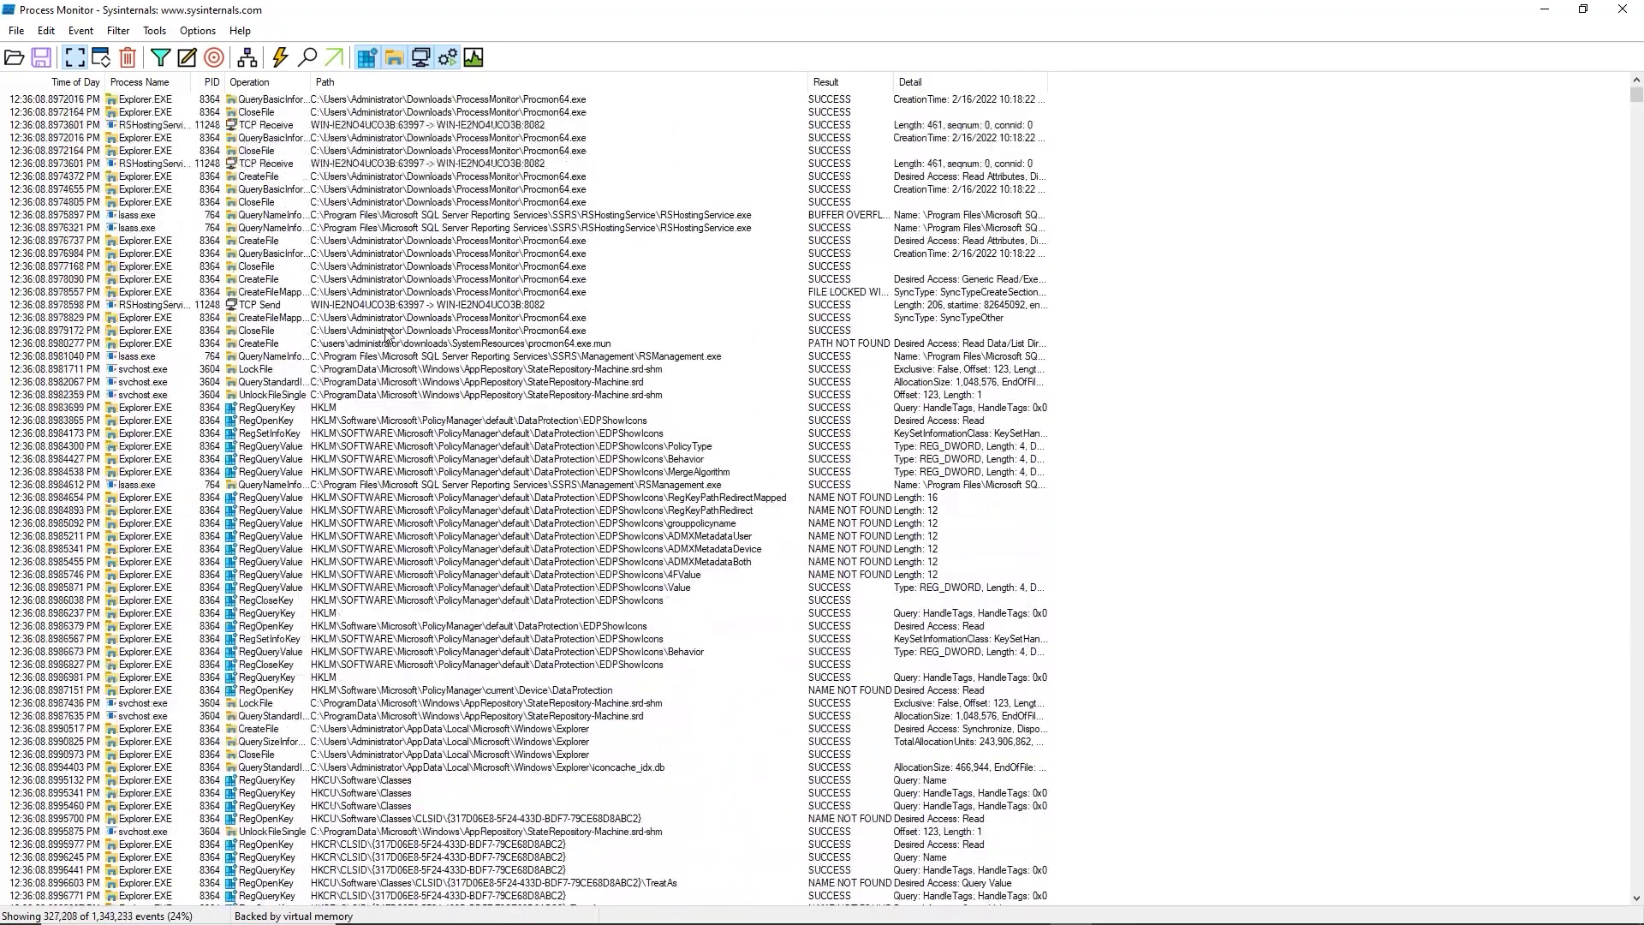
pyautogui.scroll(20, 385, 325)
pyautogui.scroll(10, 381, 317)
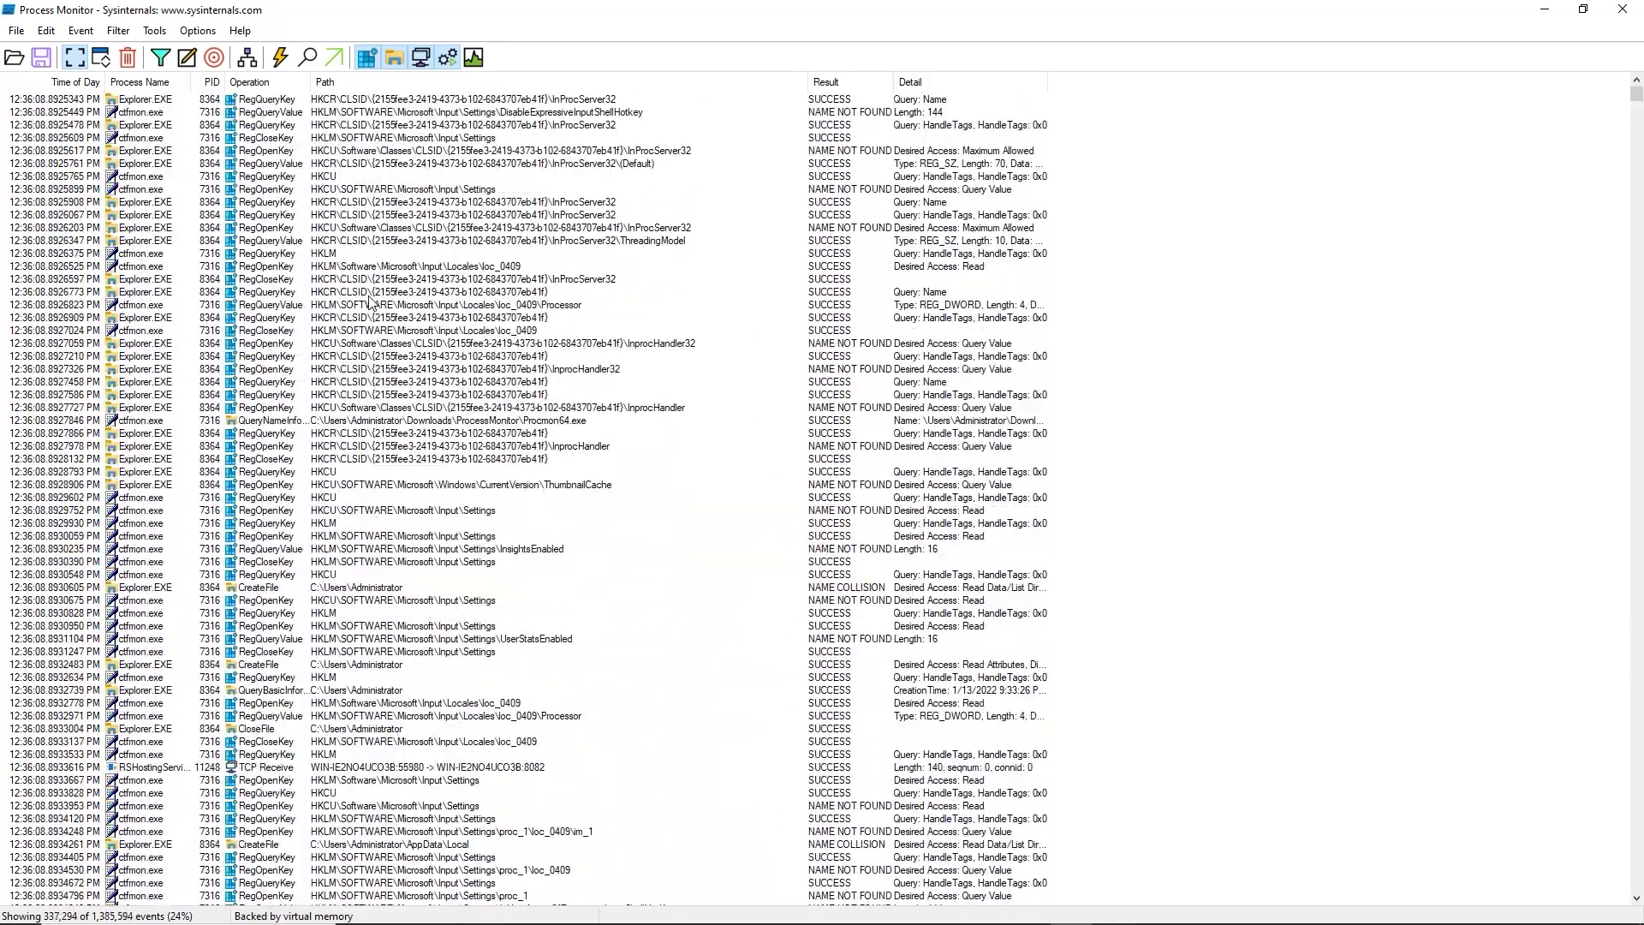
pyautogui.scroll(3, 171, 153)
pyautogui.scroll(16, 172, 152)
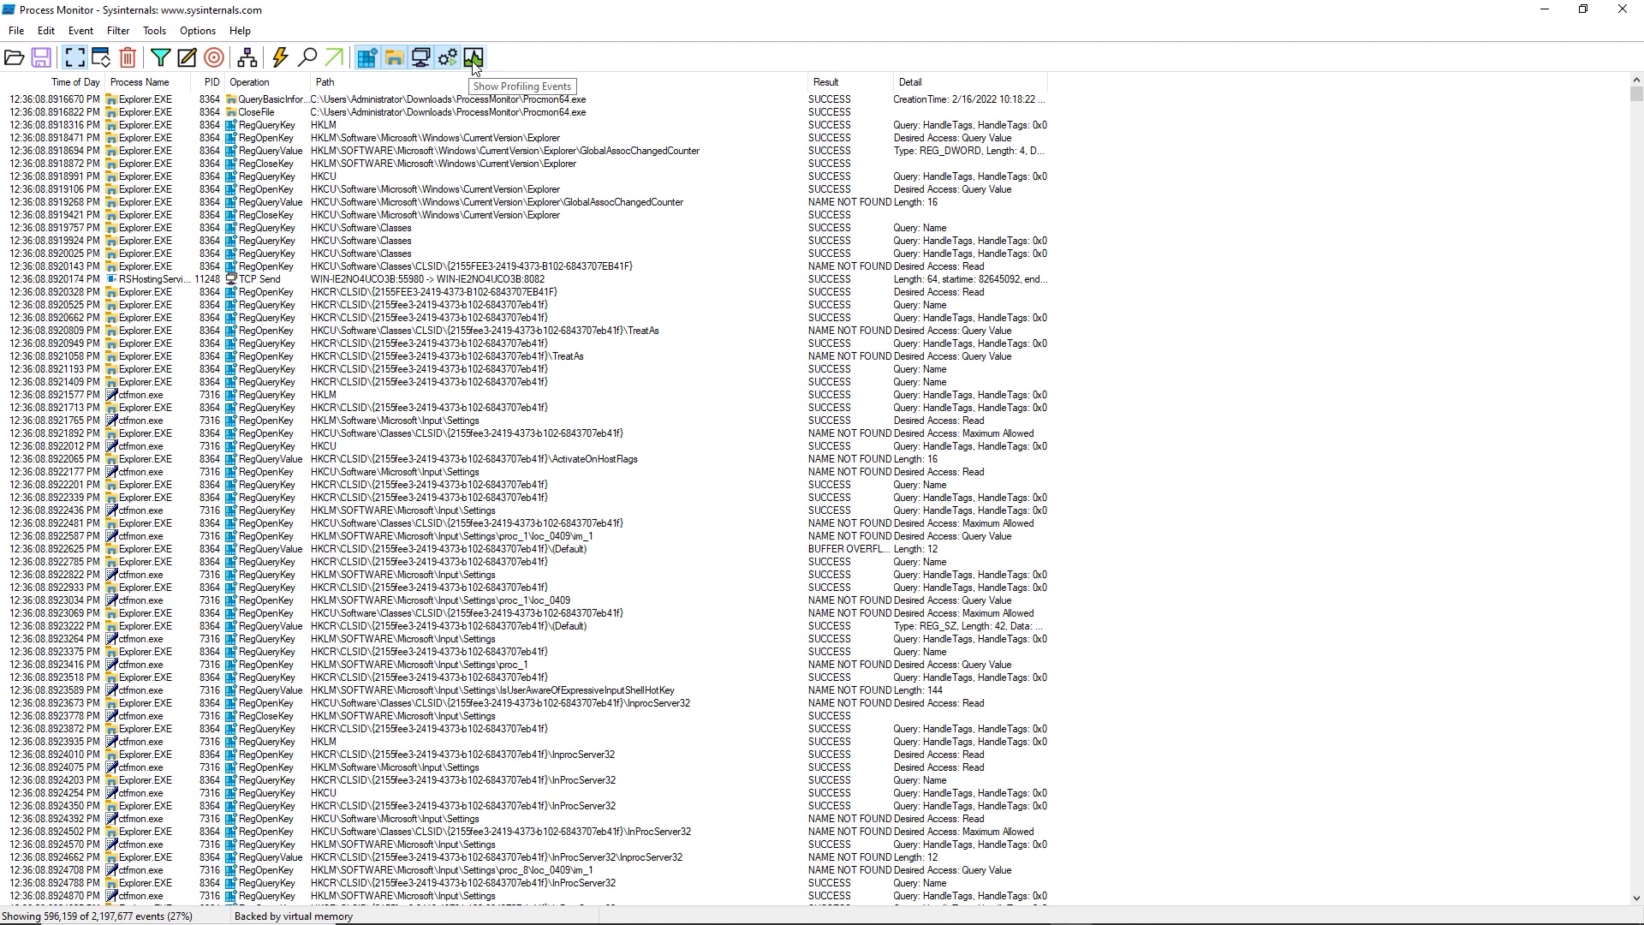
pyautogui.click(373, 63)
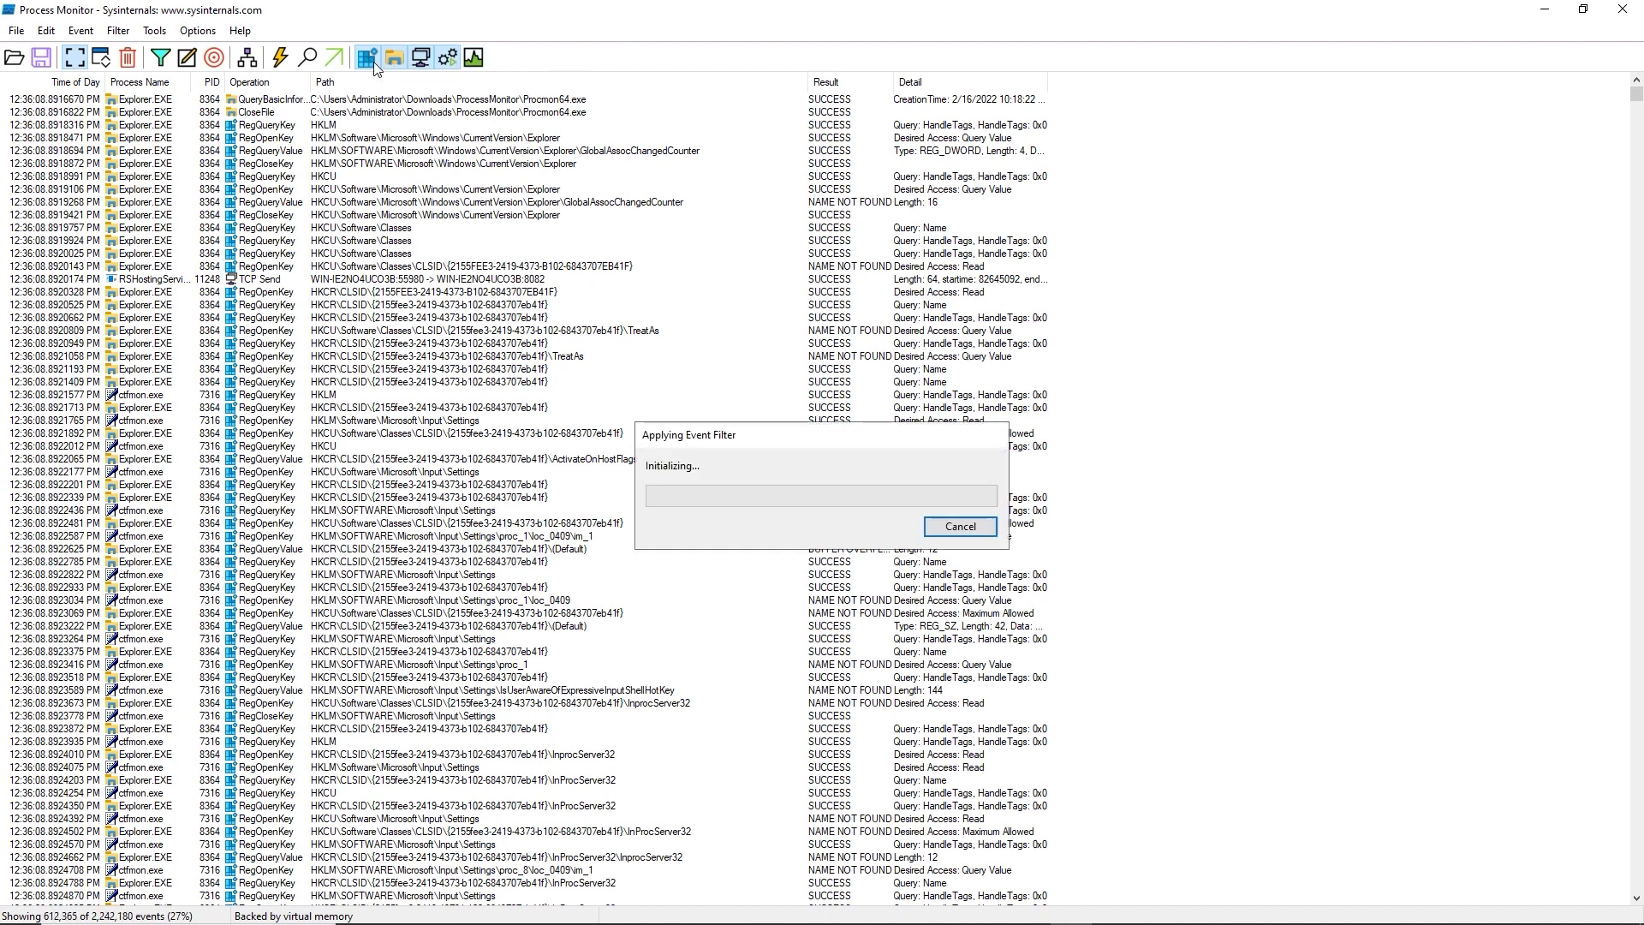